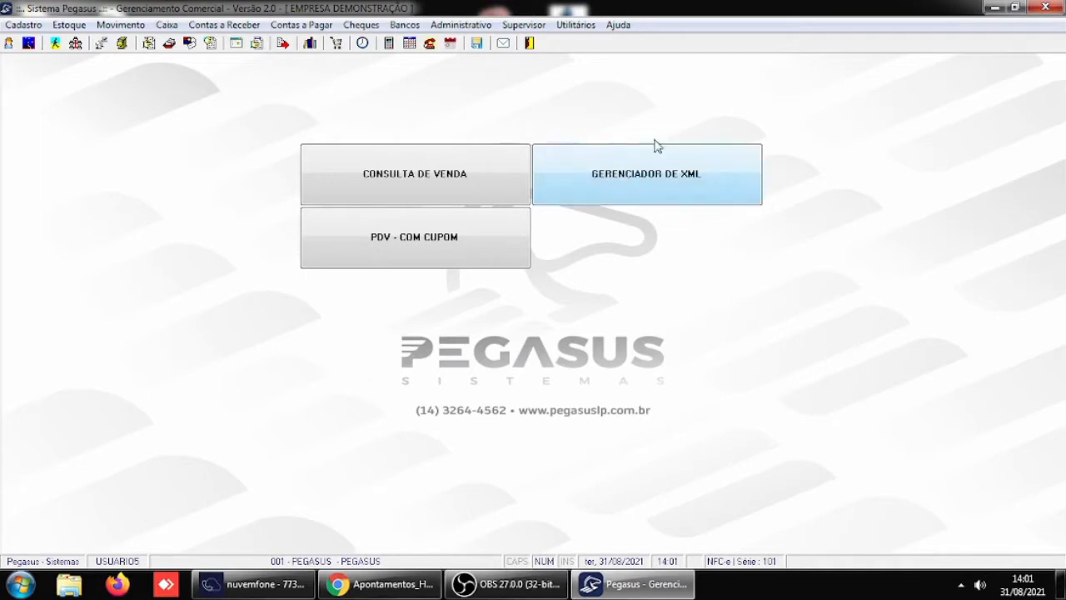
- Open the Receber / Caixa section of the system's general parameters
click(531, 25)
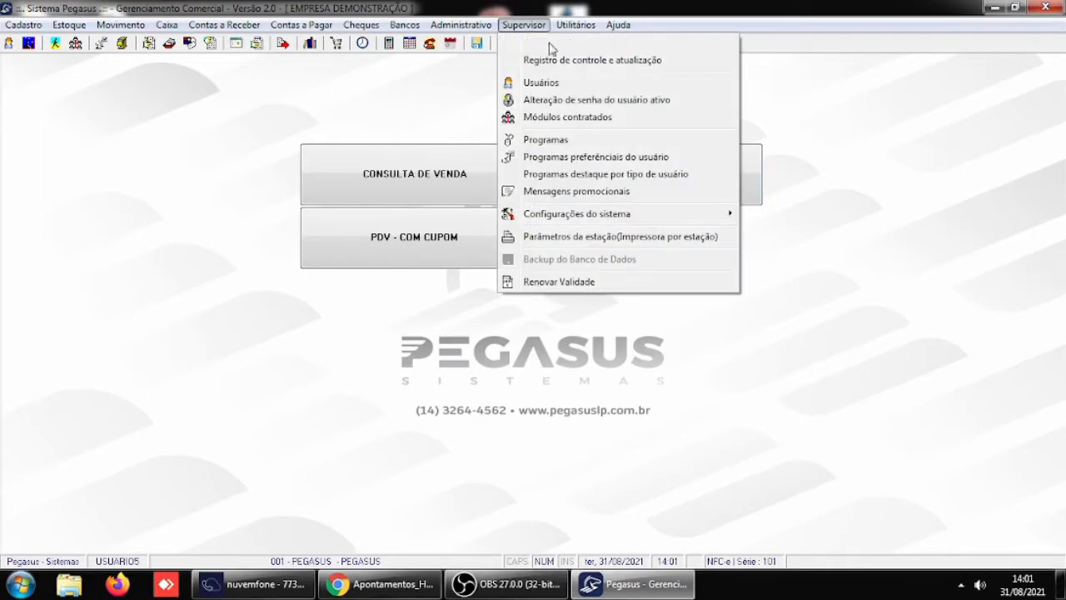
mouse_move(583, 215)
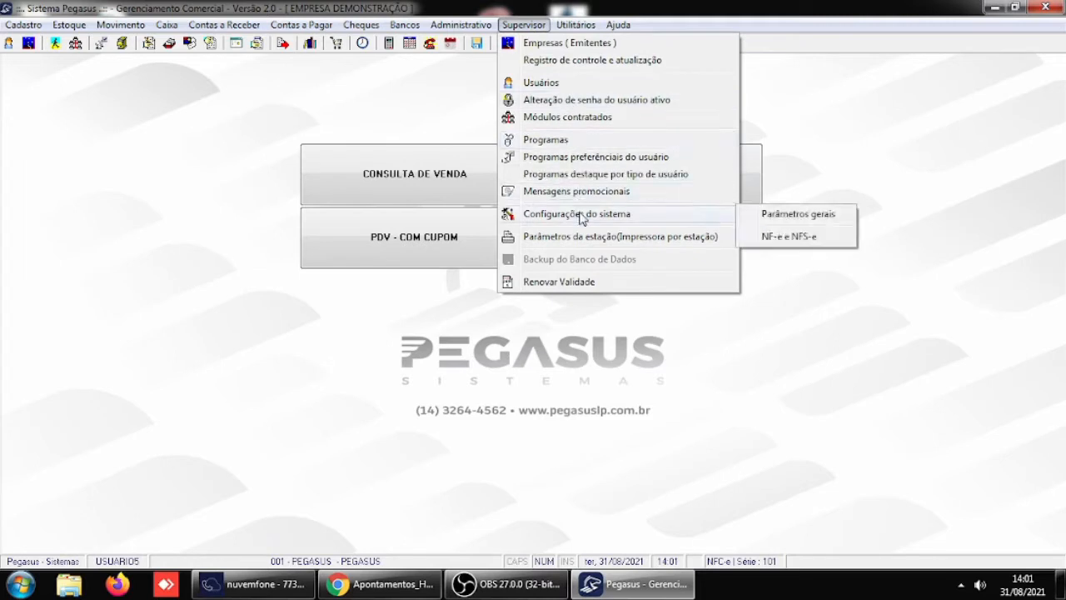
click(776, 215)
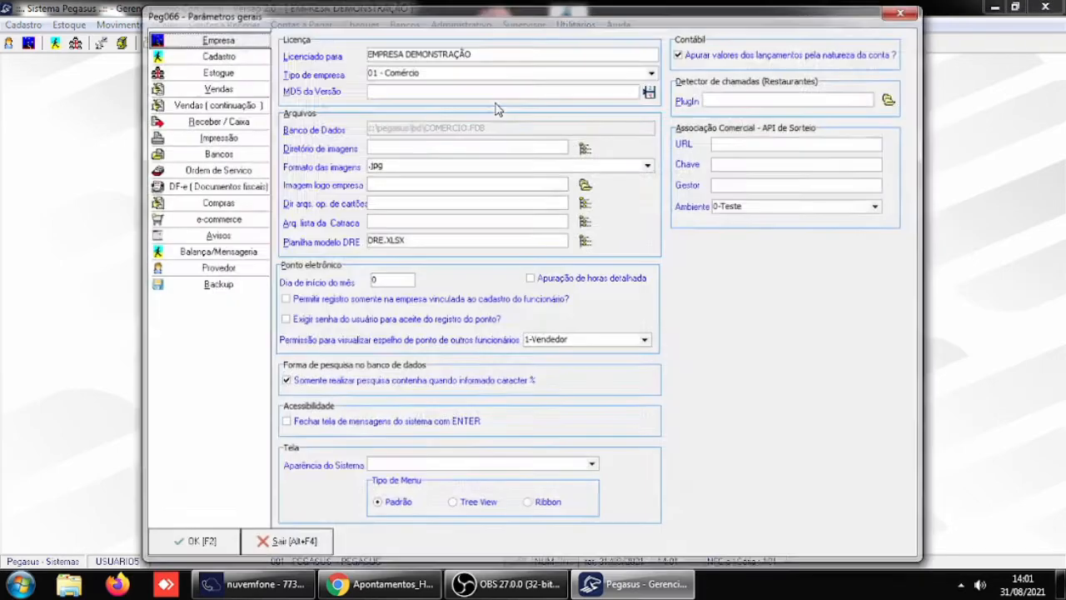
click(225, 121)
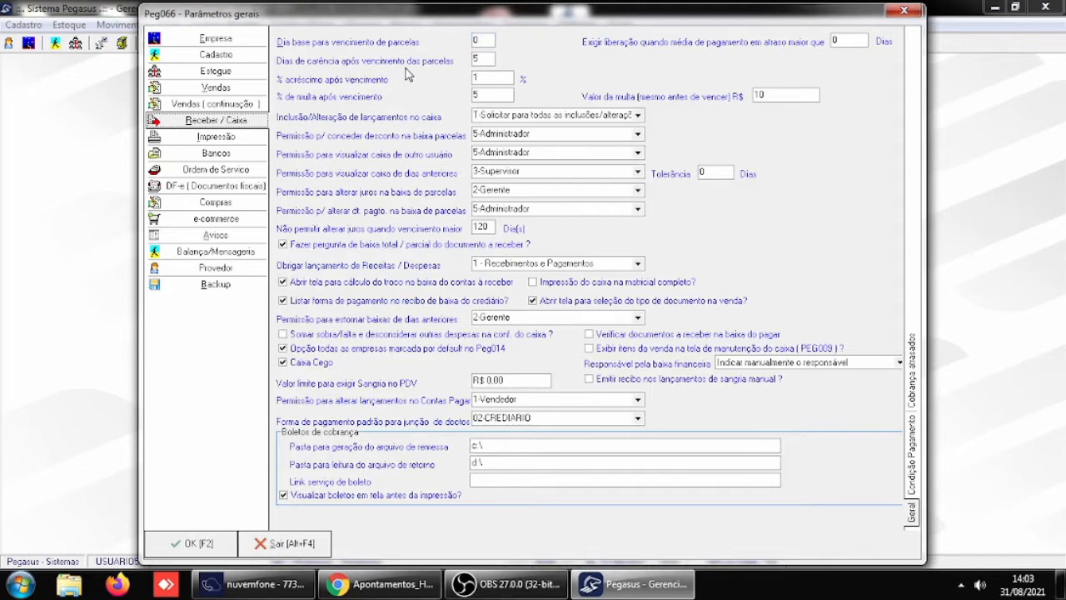
- Check the late-interest and grace-day fields, dismiss the Windows colour-scheme prompt permanently, and leave the general parameters without saving
click(475, 79)
text(1)
key(shift+Tab)
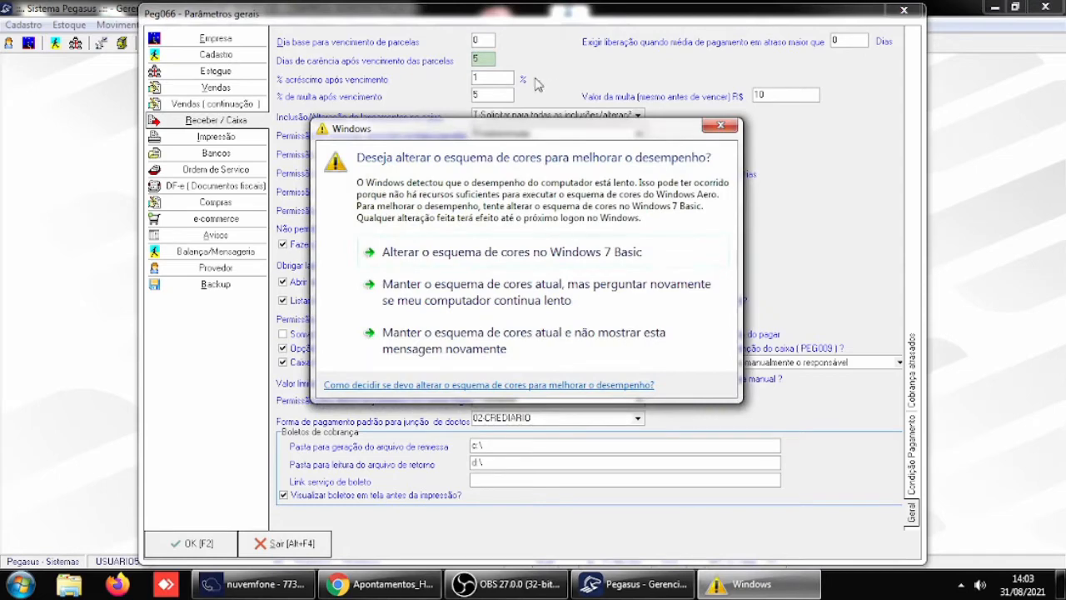
click(516, 340)
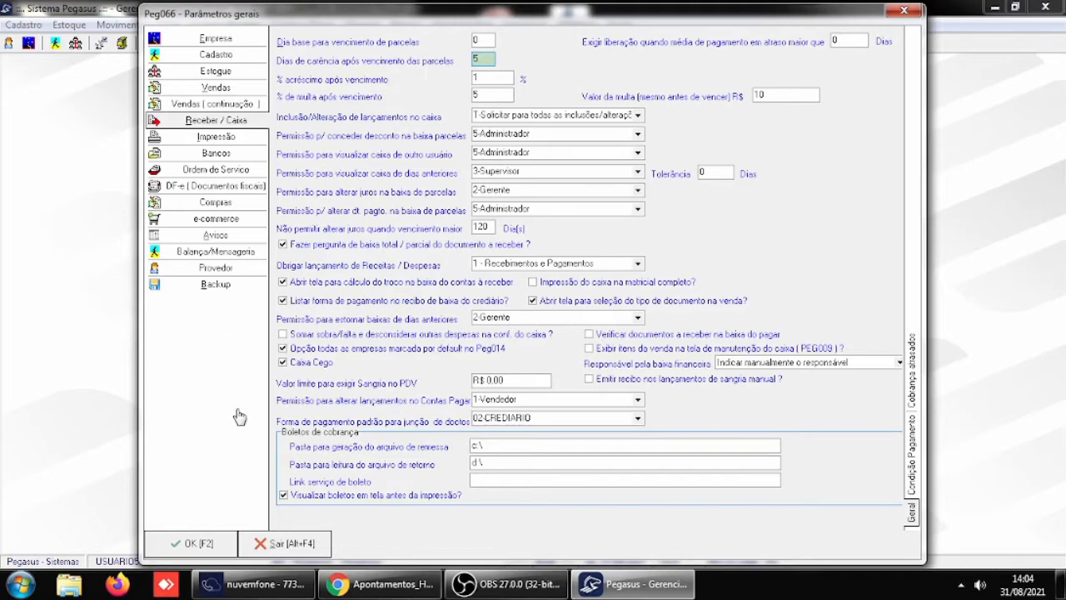
click(280, 546)
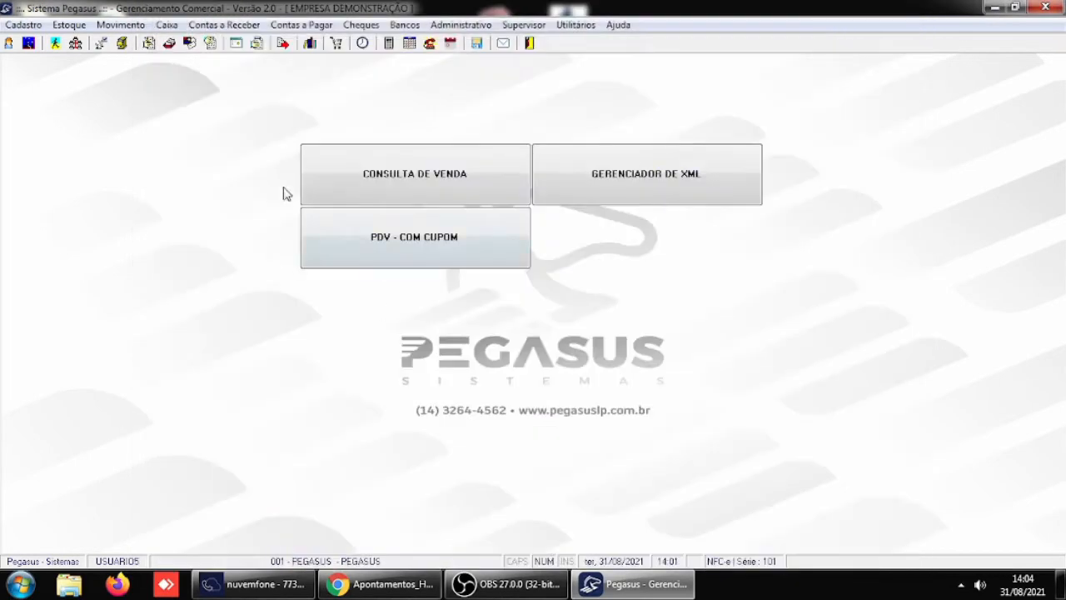
- Set the due date of document 166, installment 2, to 25/08/2021 in the receivables, save it and close the window
click(220, 27)
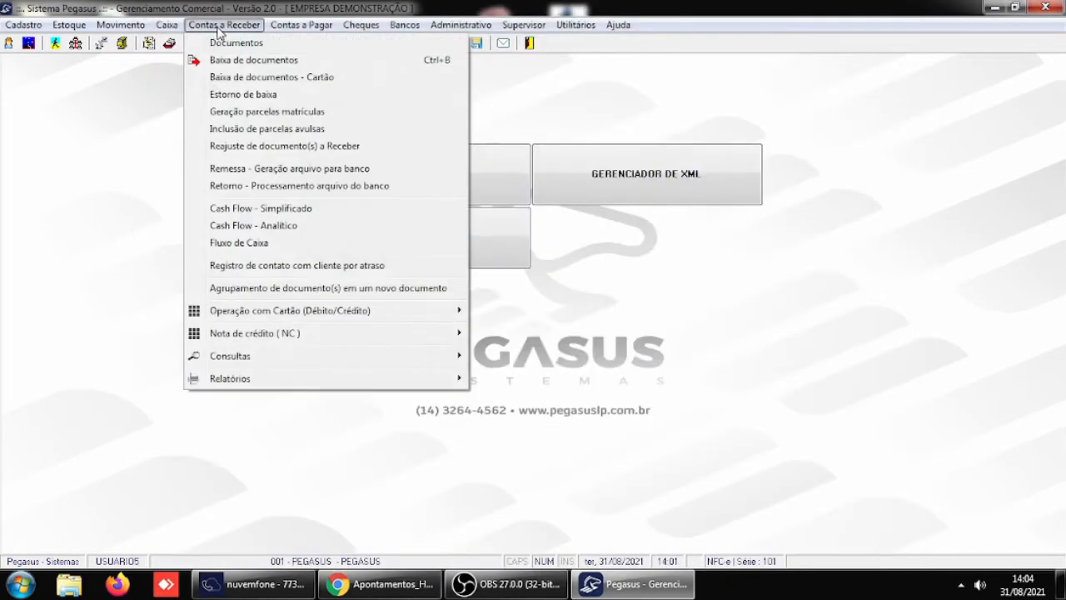
click(232, 44)
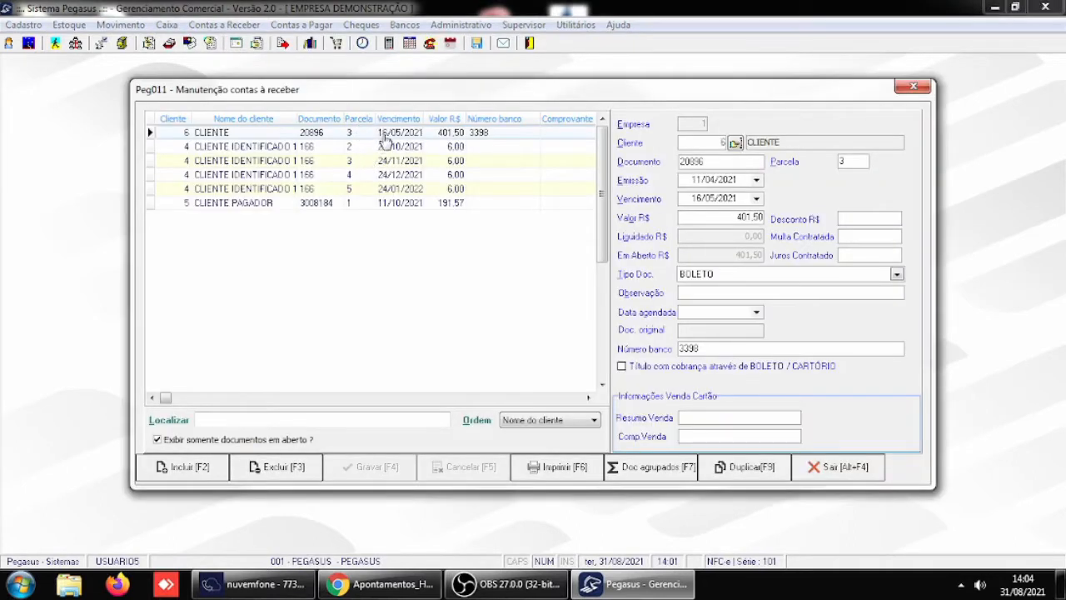
click(388, 149)
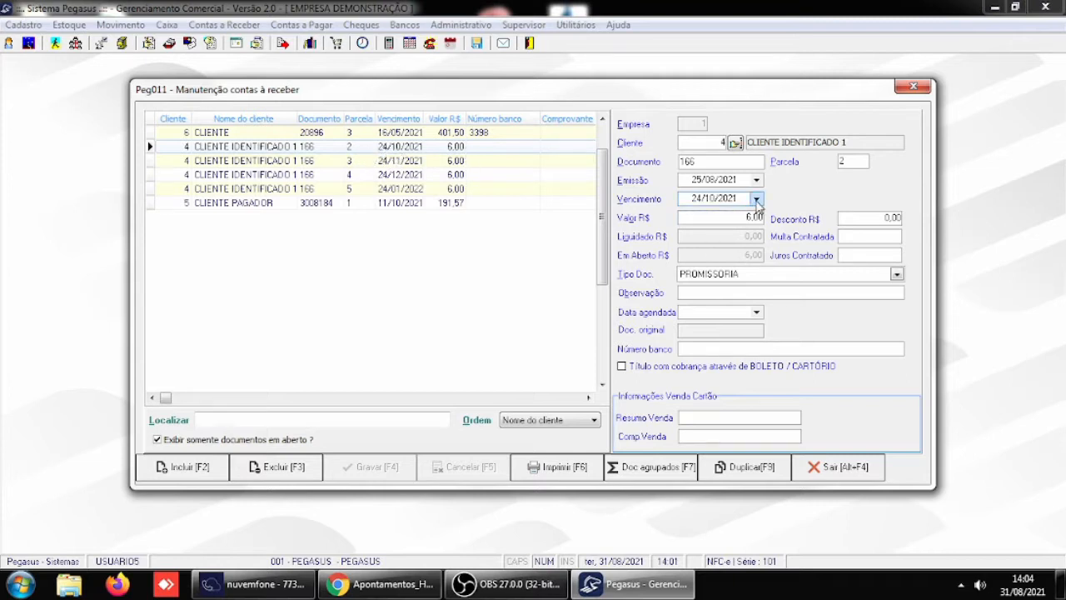
click(756, 200)
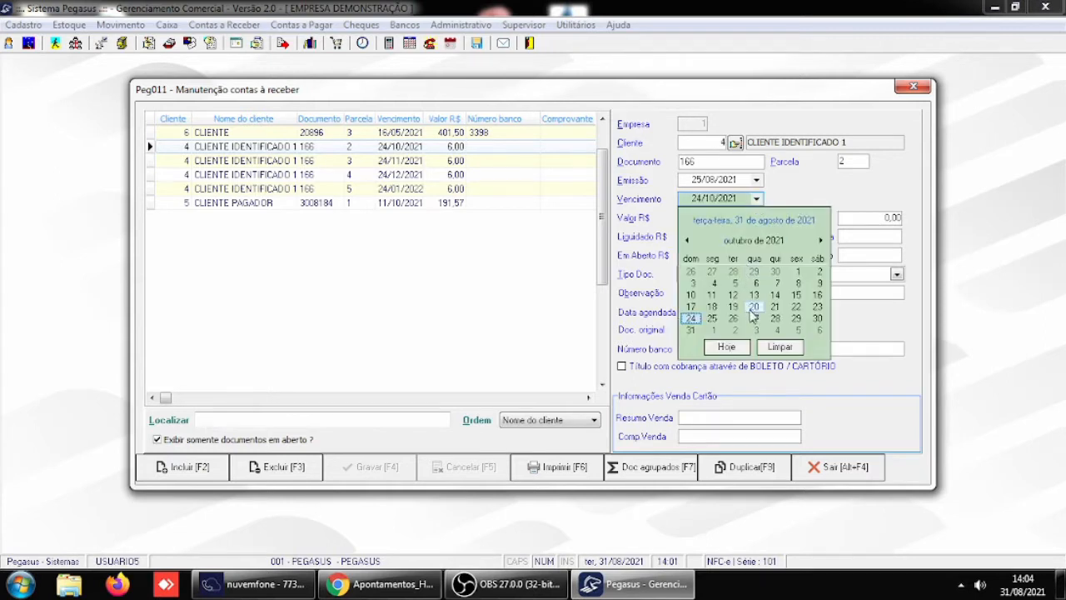
click(712, 319)
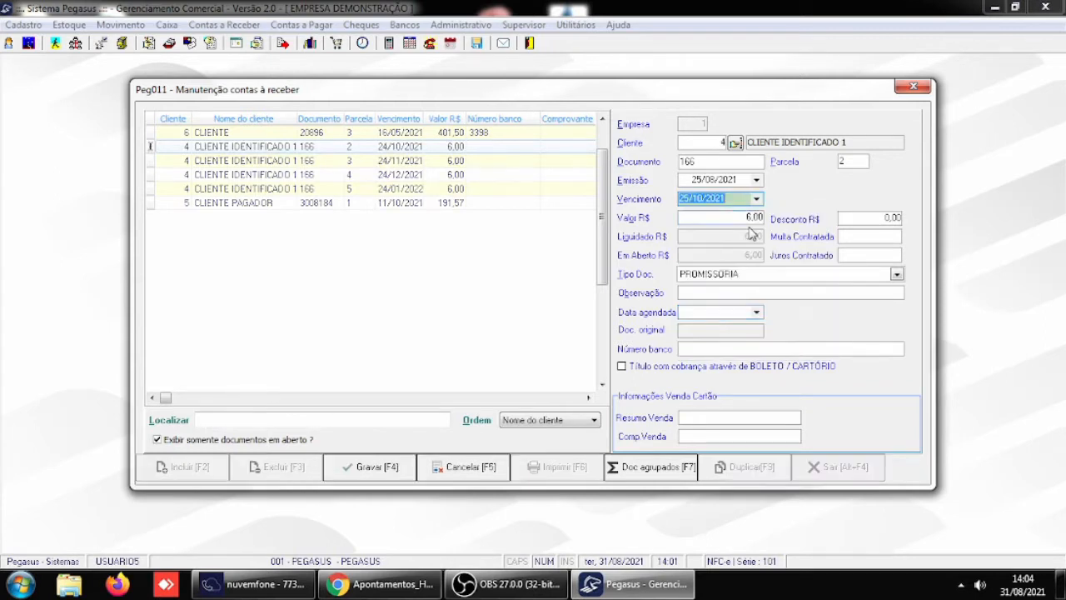
click(757, 199)
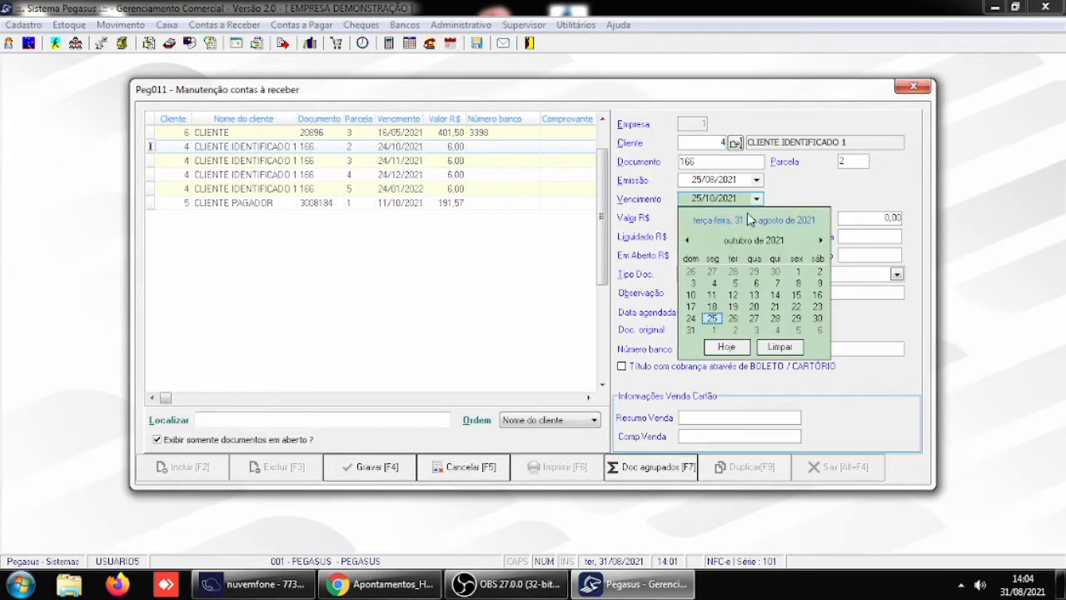
click(688, 242)
click(688, 241)
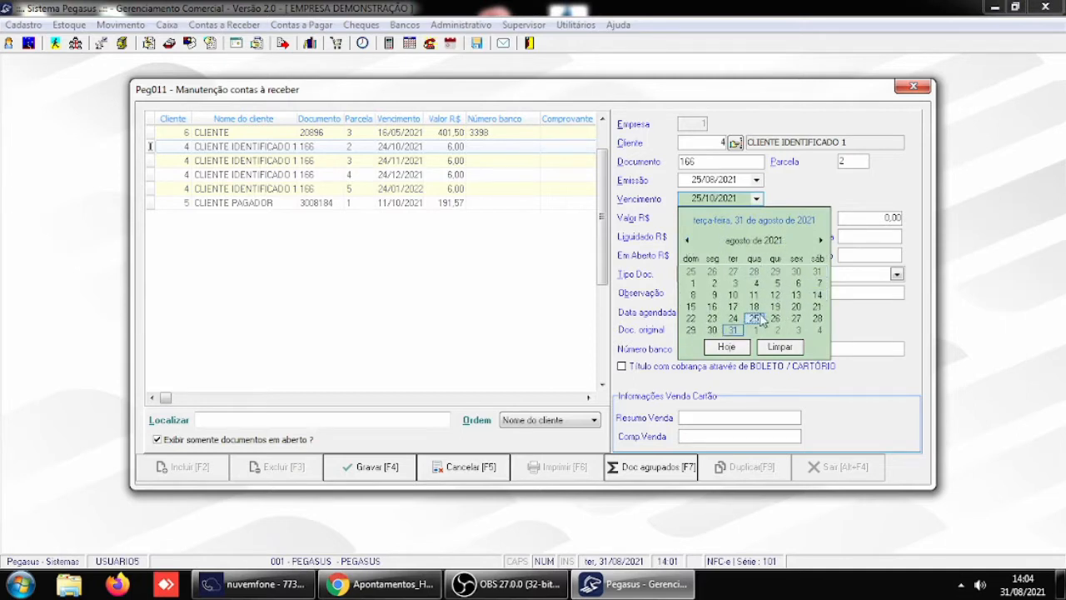
click(754, 320)
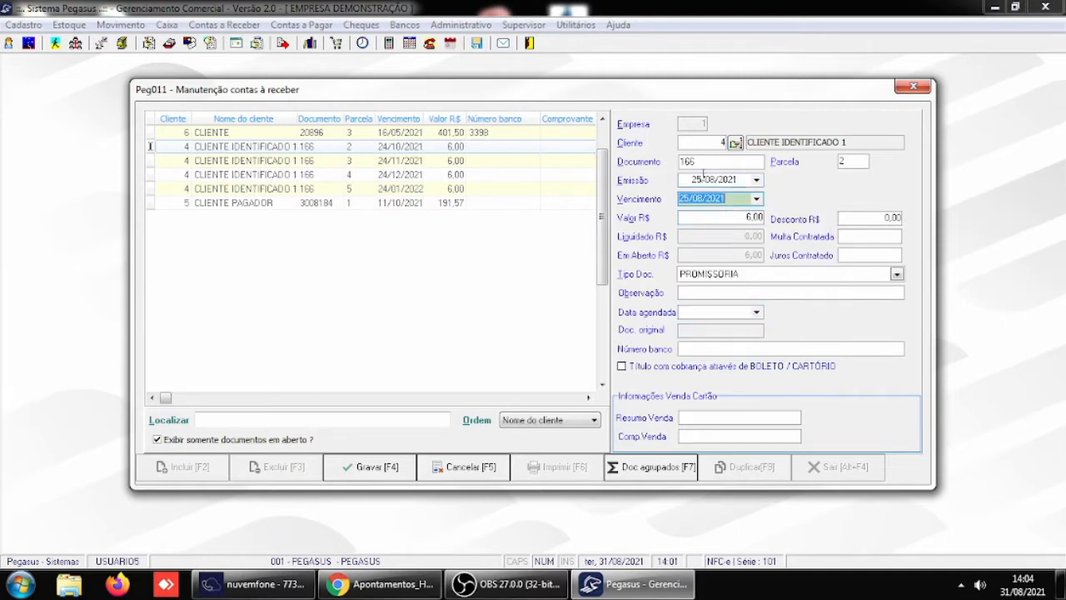
click(369, 468)
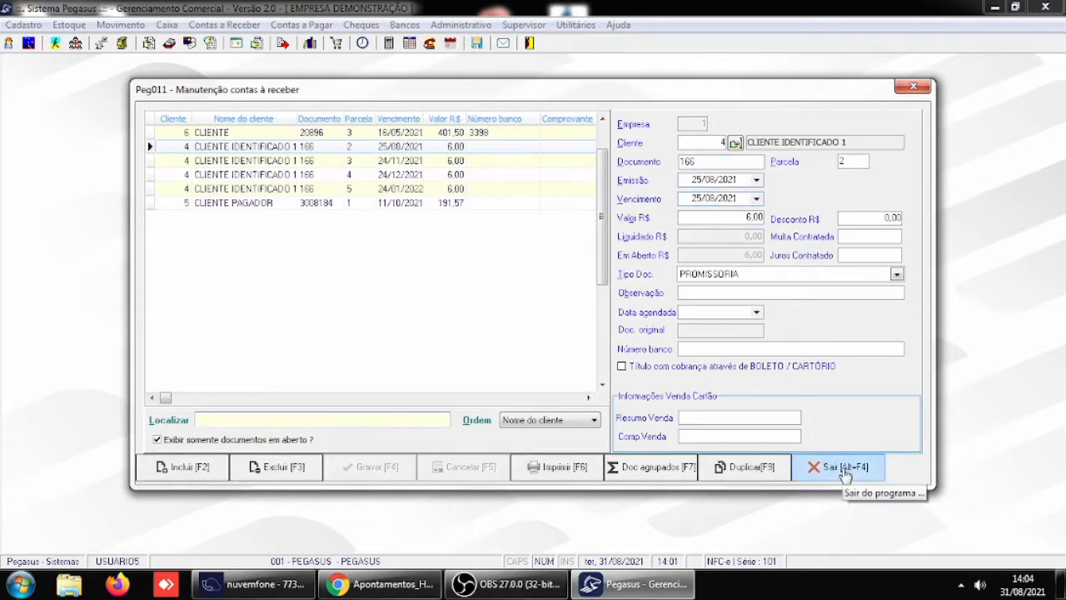
click(846, 470)
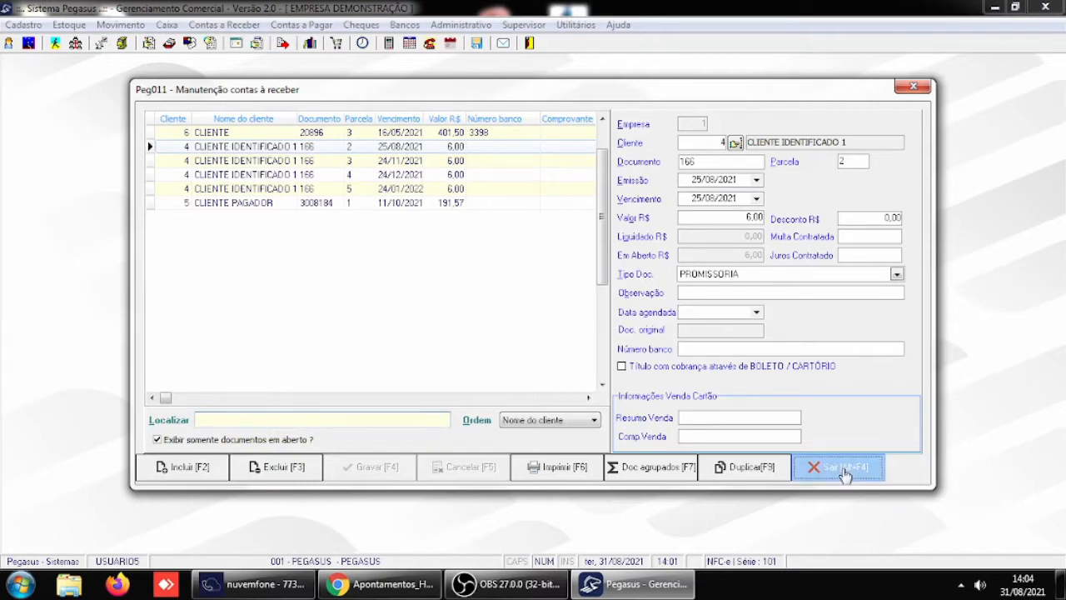
- Look up client 4's open documents in Baixa de documentos to examine the fine and interest per installment, and close the window
click(239, 26)
click(248, 61)
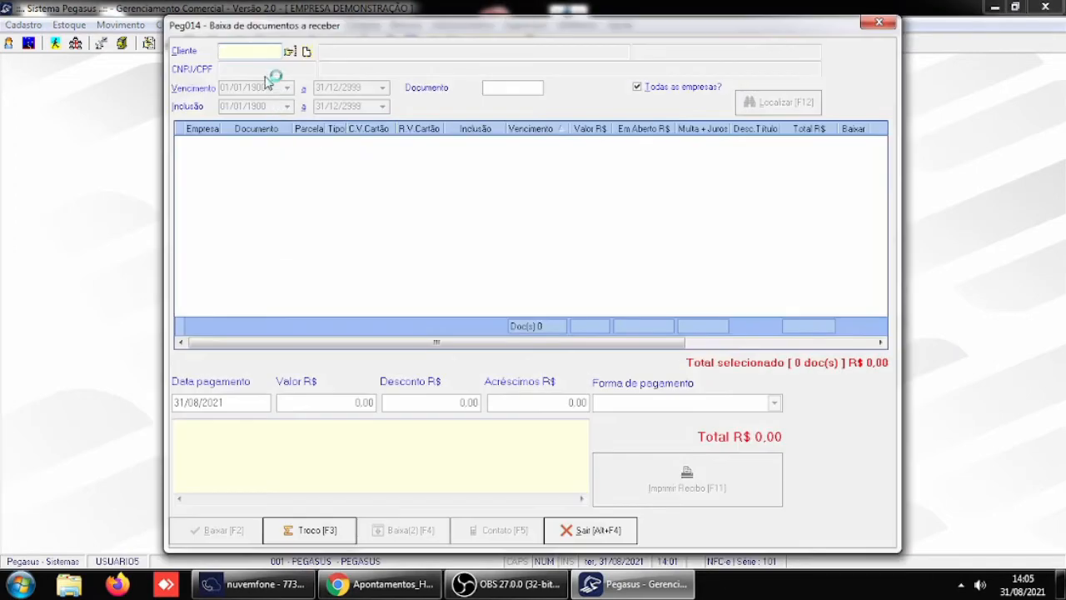
text(4)
key(Return)
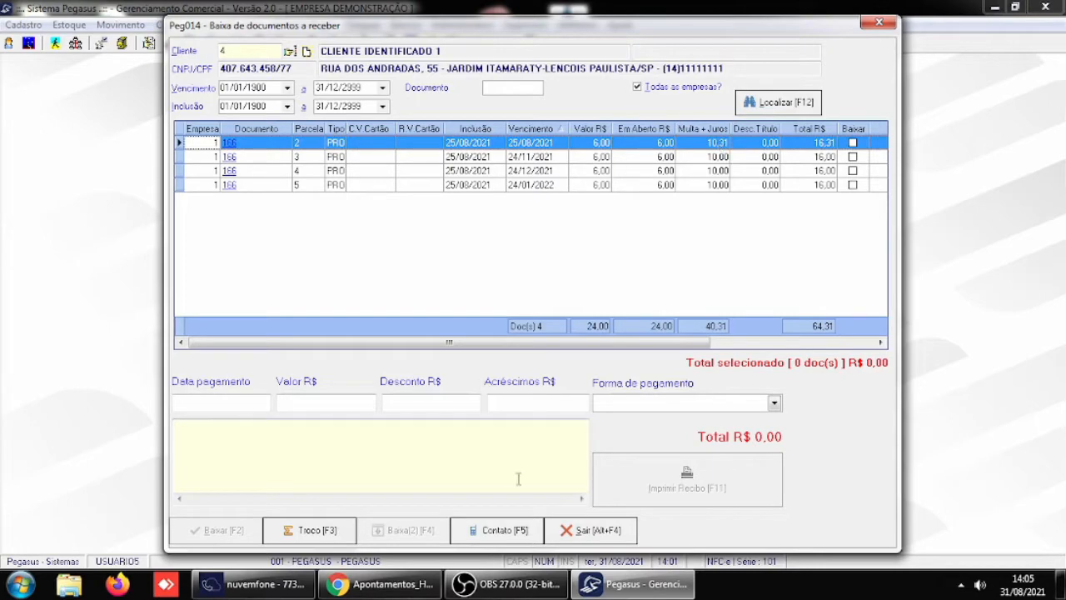
click(571, 529)
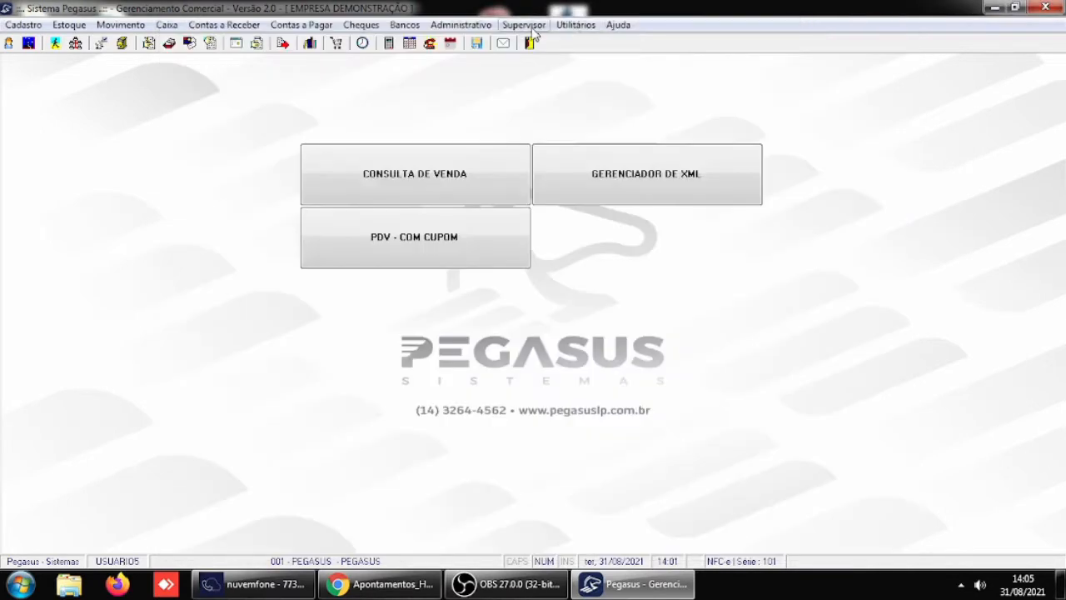
- Check the fine charged even before the due date in the Receber / Caixa general parameters, and confirm the parameters
click(523, 25)
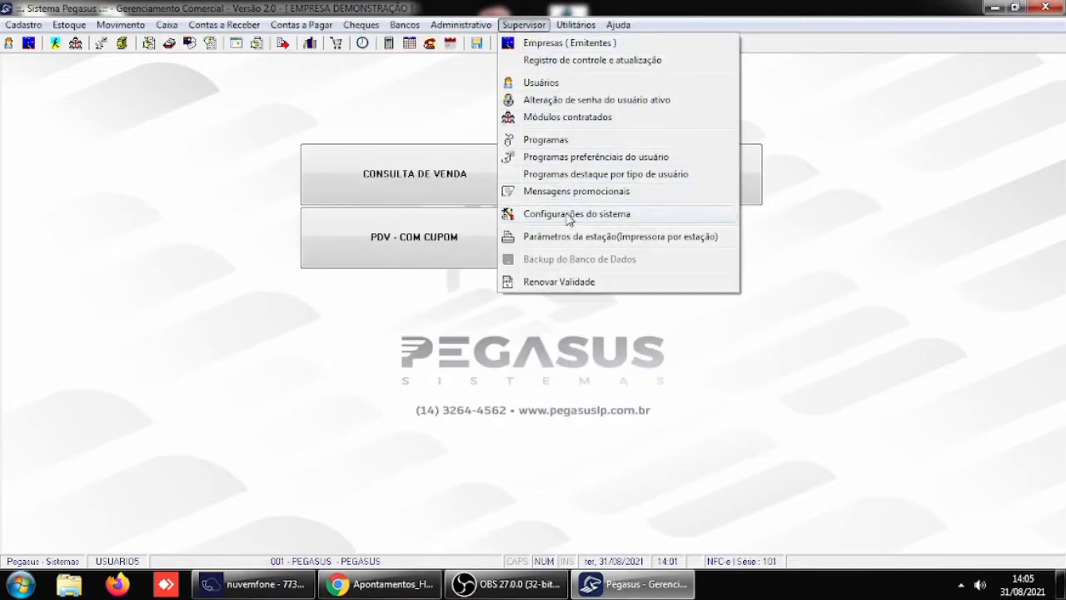
mouse_move(569, 219)
click(794, 218)
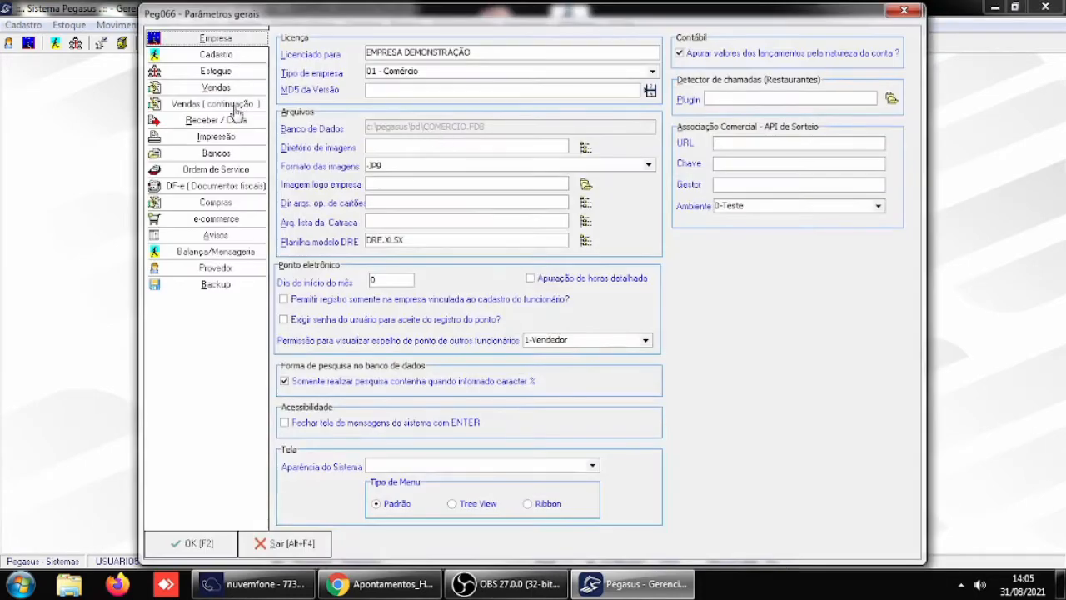
click(217, 121)
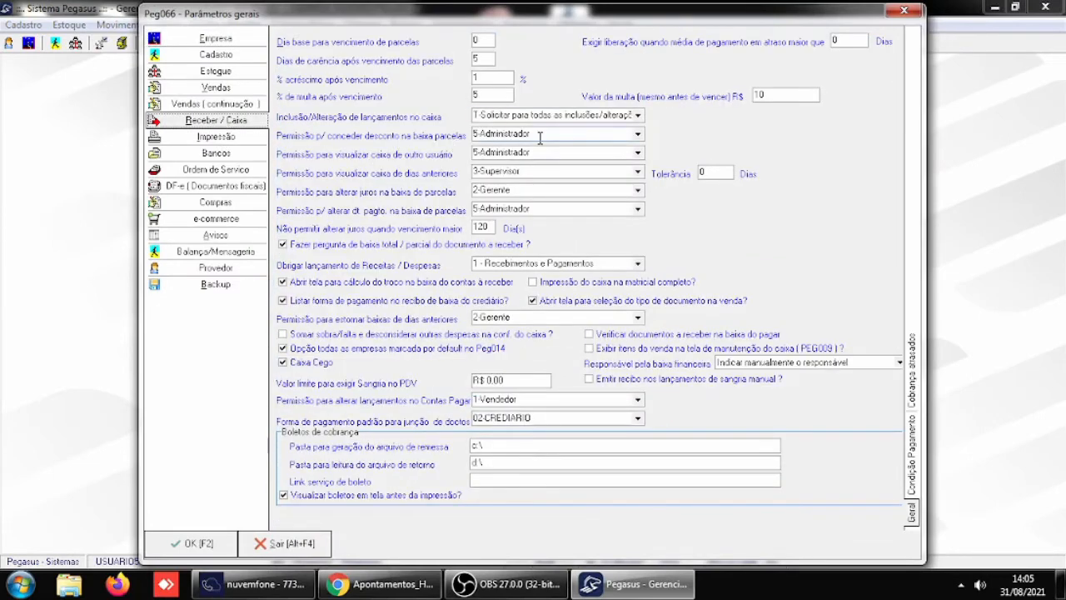
double_click(768, 93)
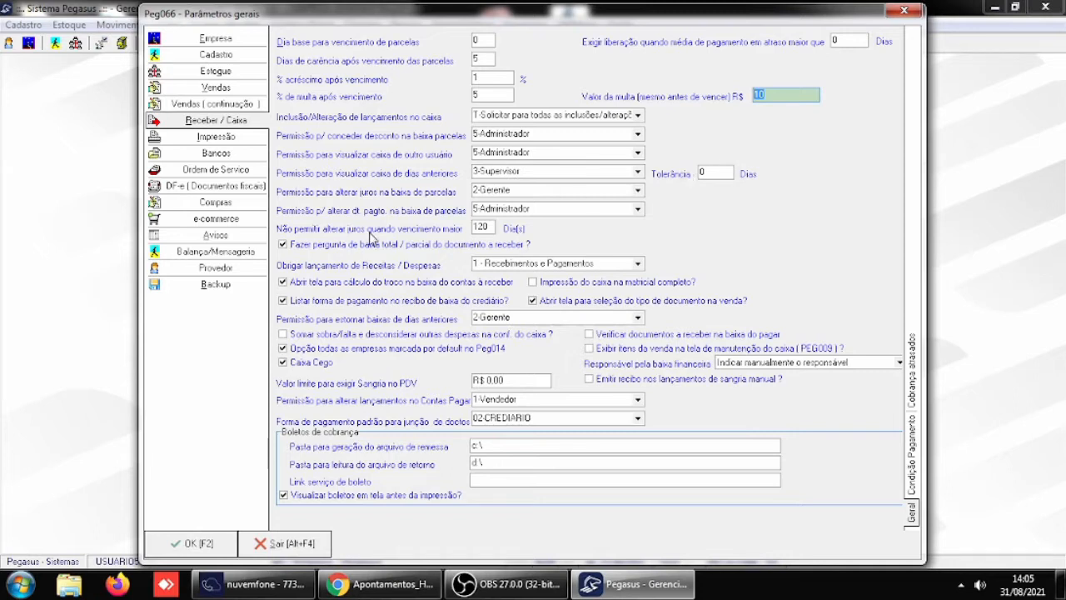
click(213, 545)
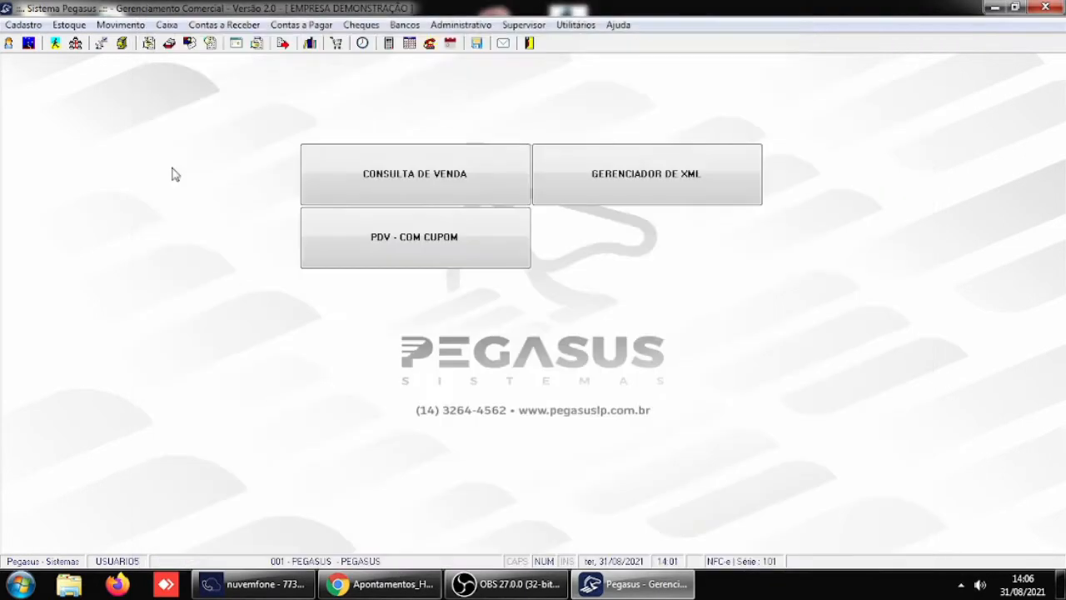
- Recheck the fine and interest on client 4's installments in Baixa de documentos, and close the window
click(232, 30)
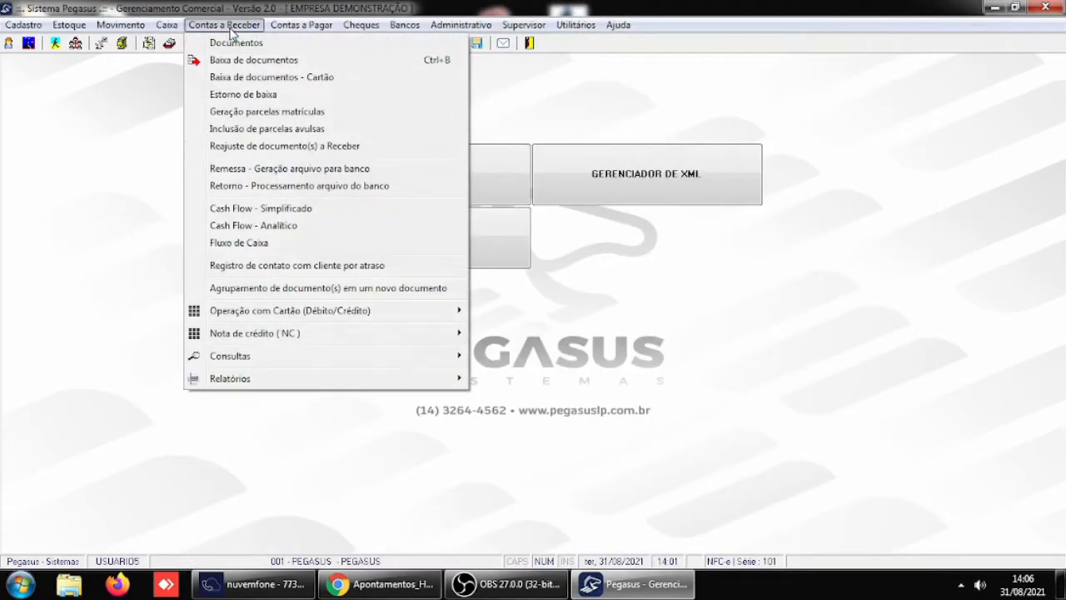
click(244, 62)
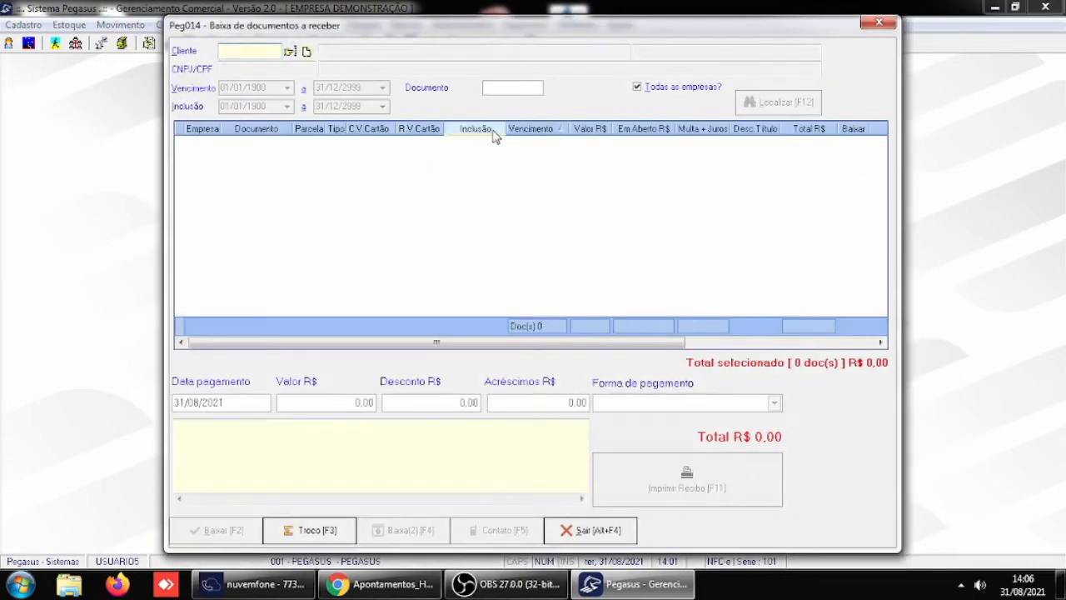
text(4)
key(Return)
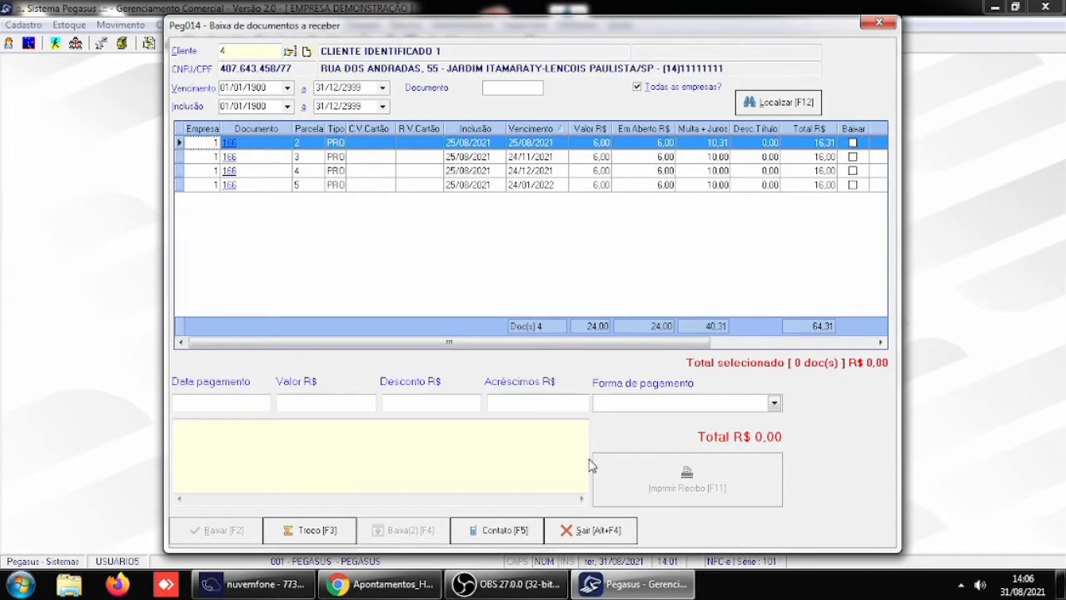
click(589, 530)
- Change the due date of client 4's document 166, installment 2, to 26/08/2021, save the record and close the receivables window
click(224, 24)
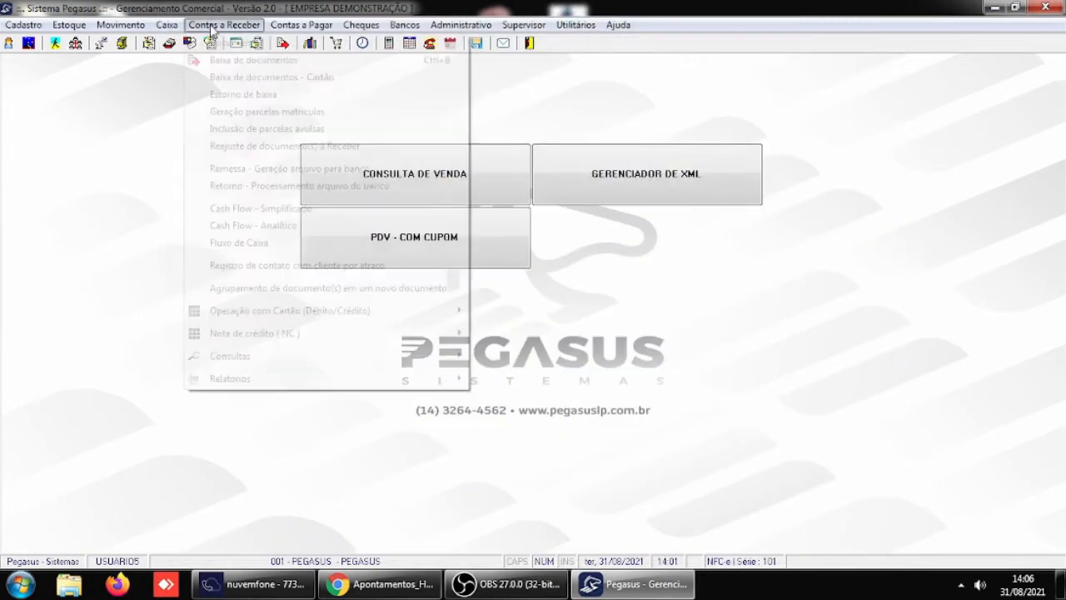
click(226, 42)
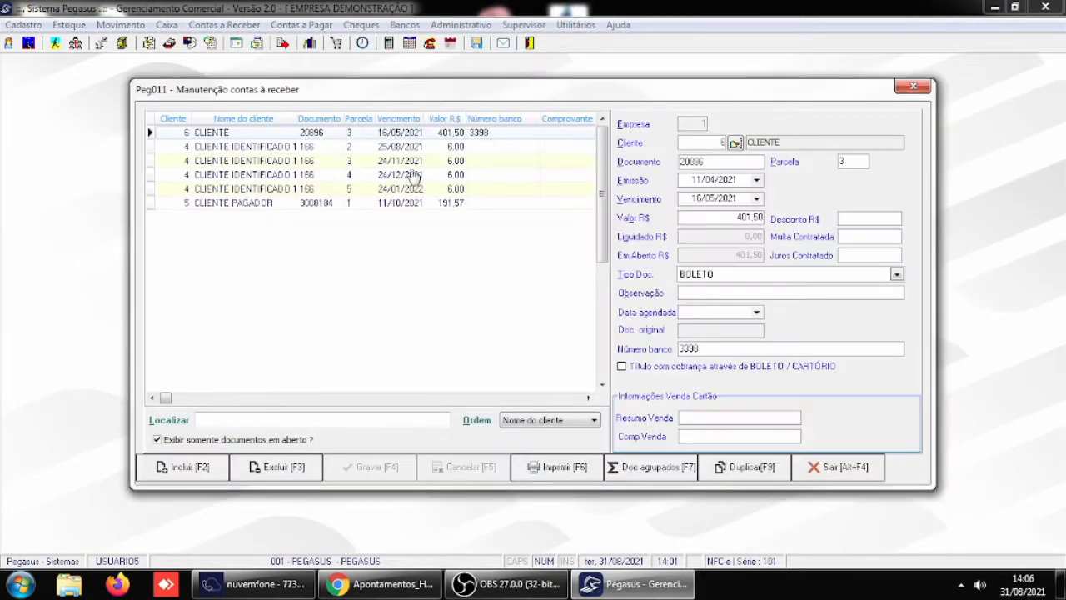
click(357, 148)
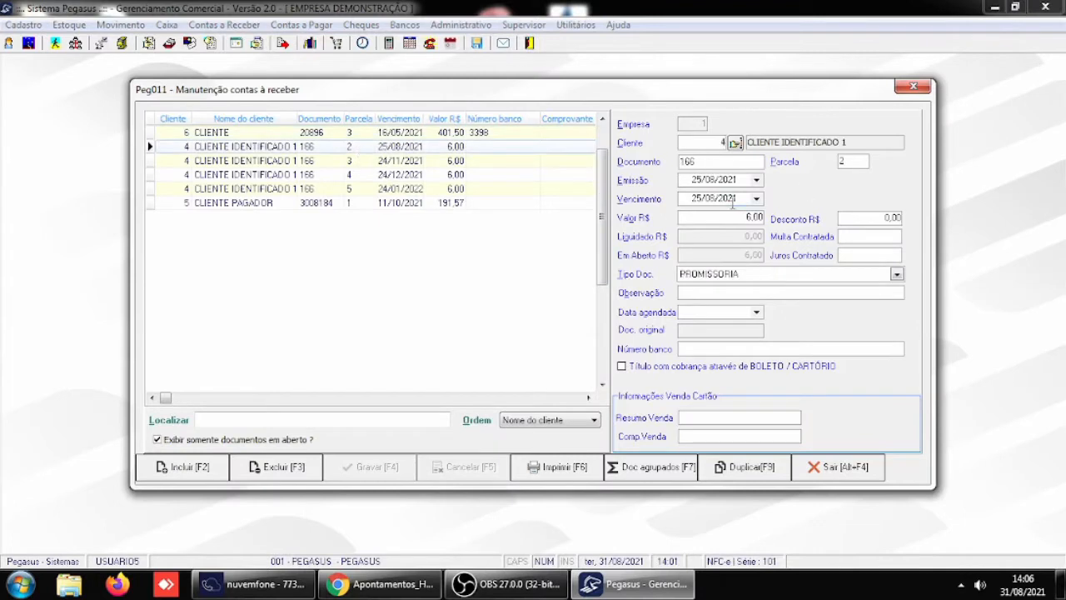
click(737, 198)
text(26/0)
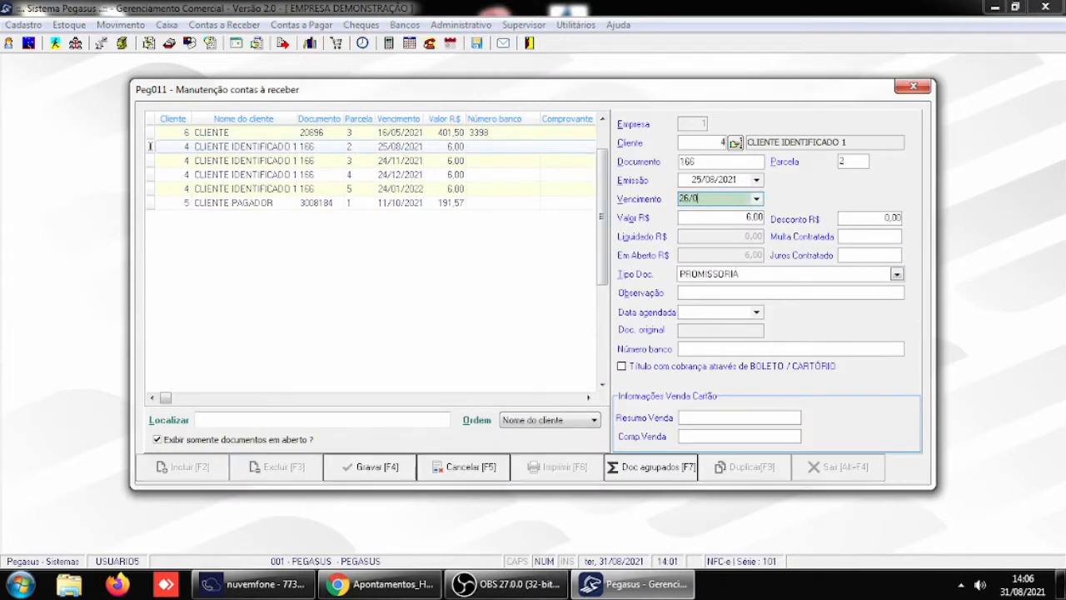
key(Tab)
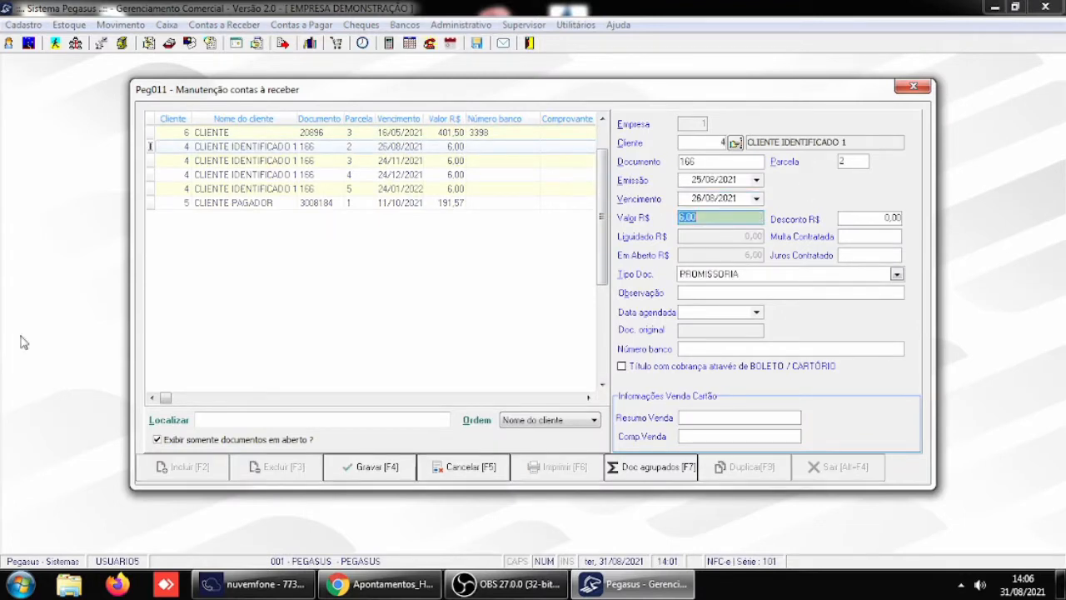
click(379, 479)
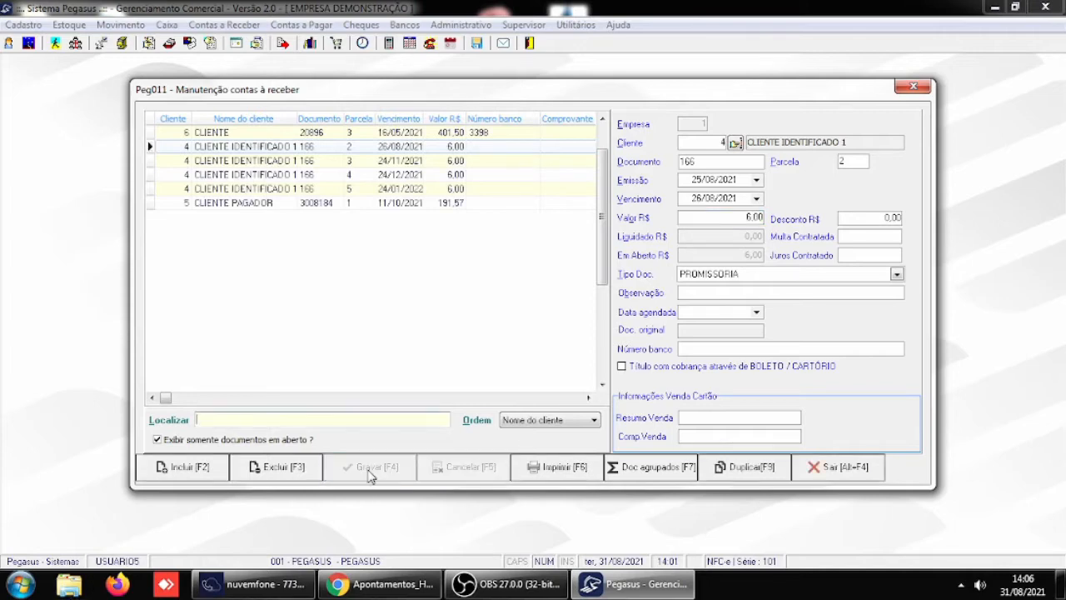
click(821, 469)
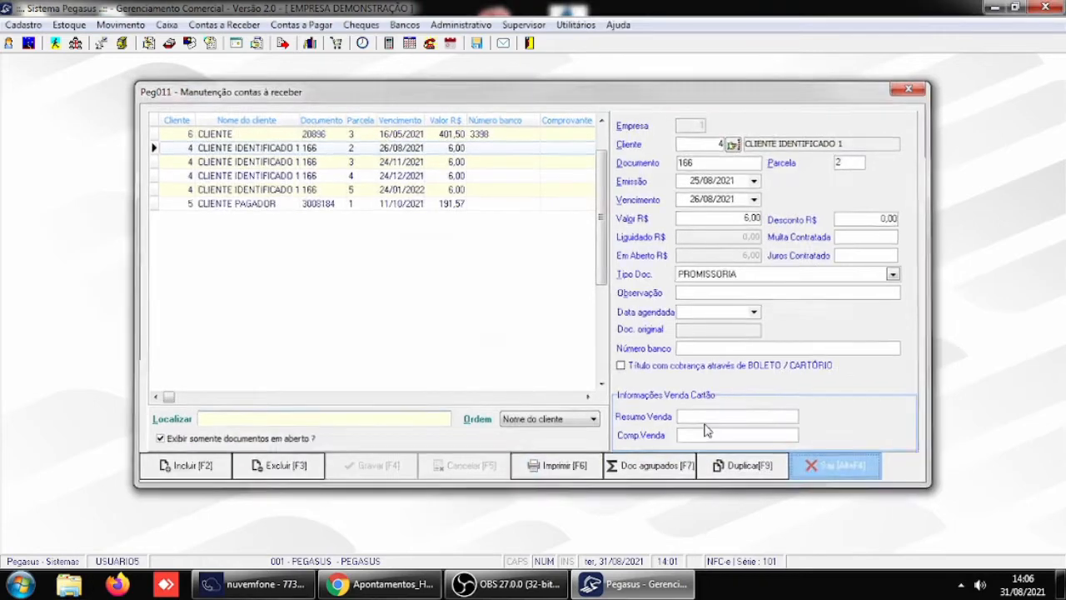
- Look up client 4's documents in Baixa de documentos to examine the fine and interest on installment 2, and close the window
click(218, 25)
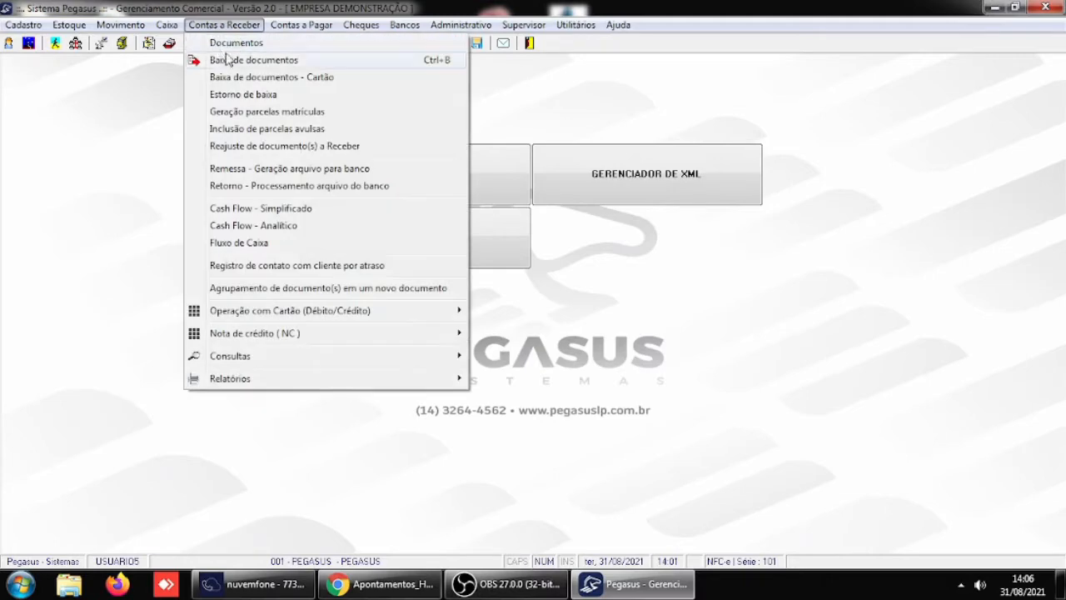
click(231, 62)
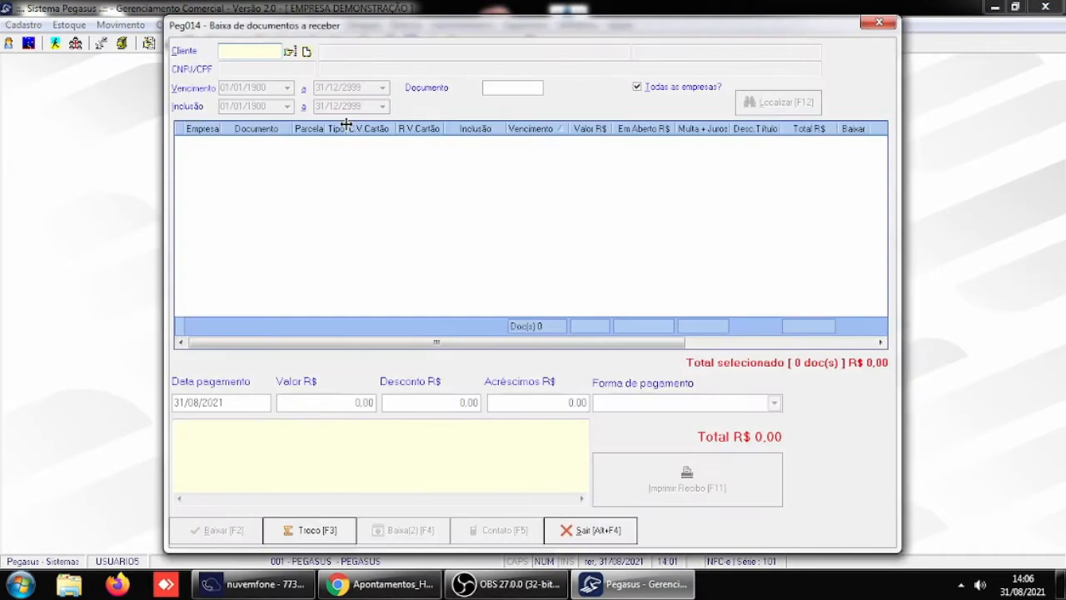
text(4)
key(Tab)
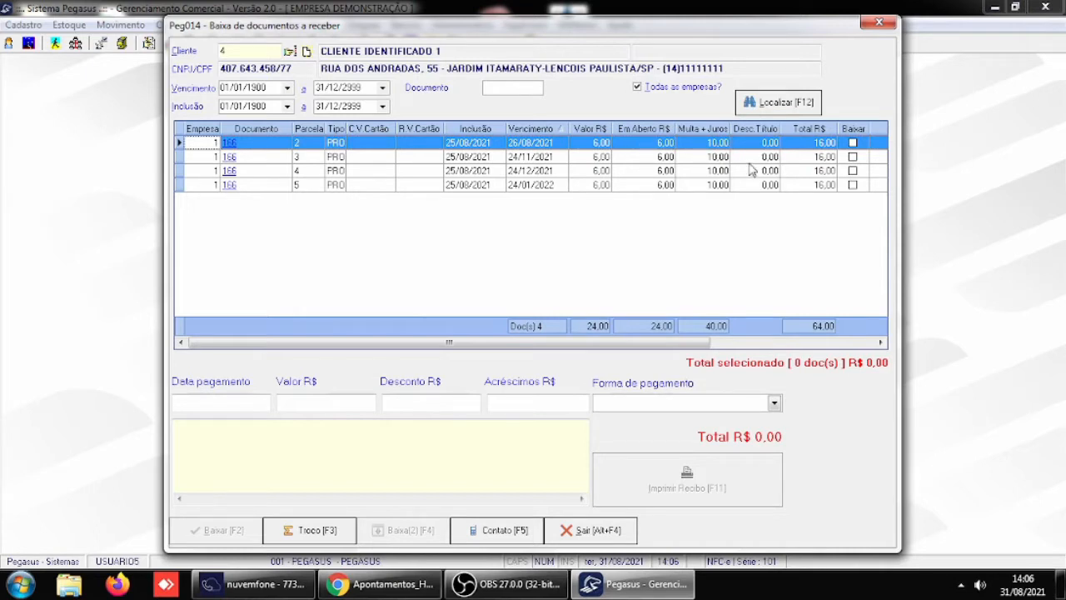
click(595, 531)
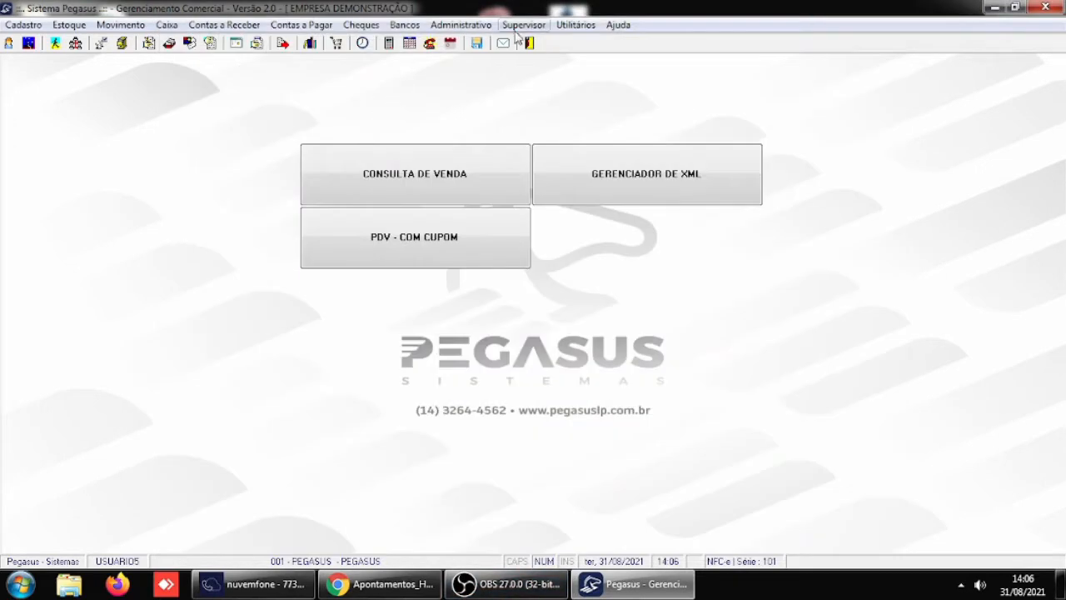
- Set the fine charged even before the due date to 0 in the Receber / Caixa general parameters, and confirm the parameters
click(525, 25)
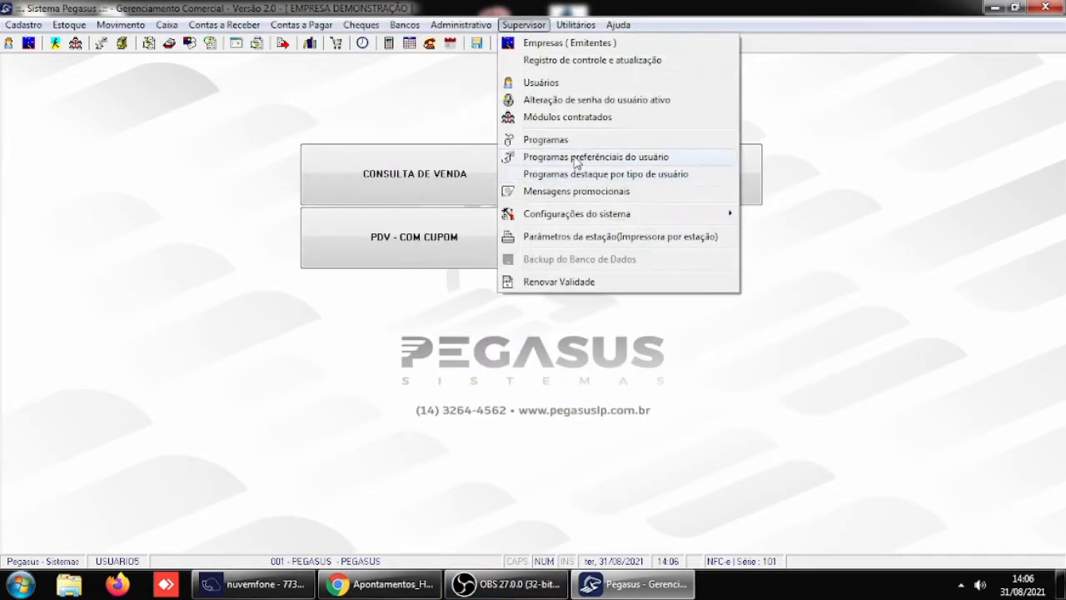
mouse_move(582, 223)
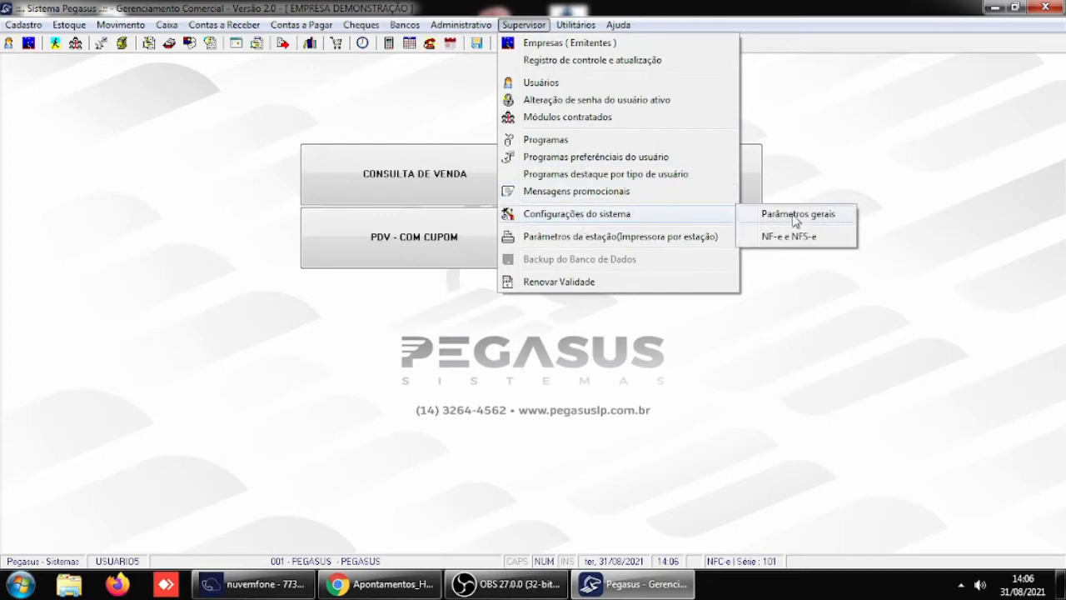
click(794, 219)
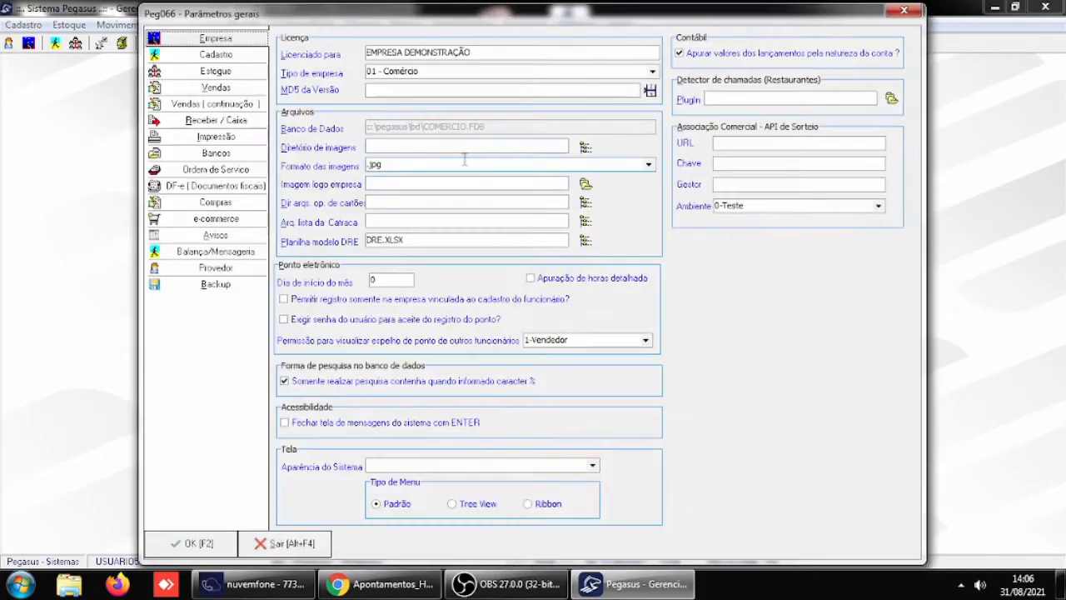
click(235, 121)
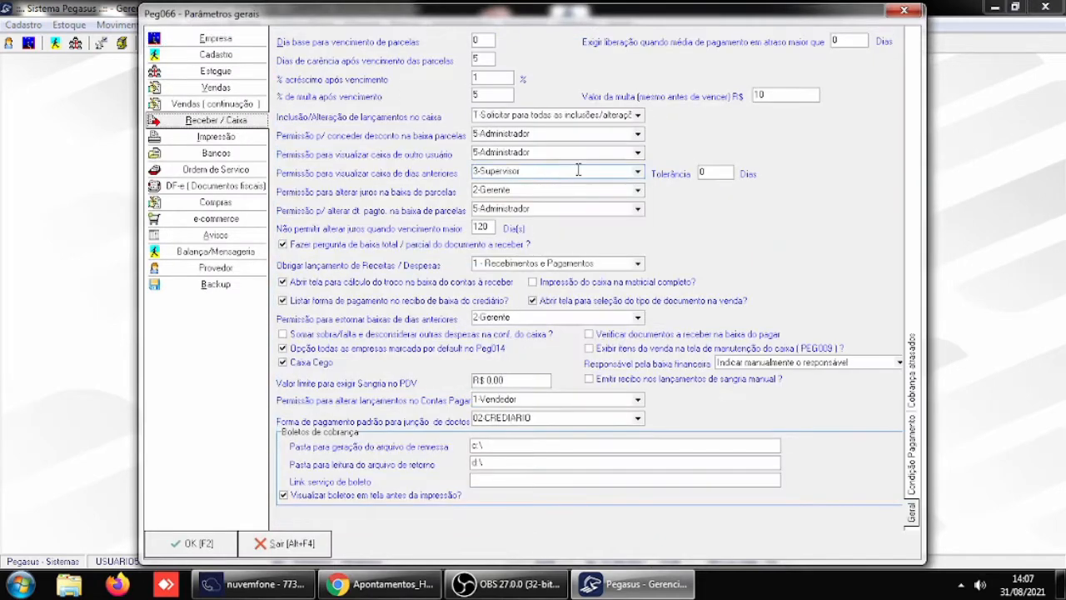
double_click(767, 96)
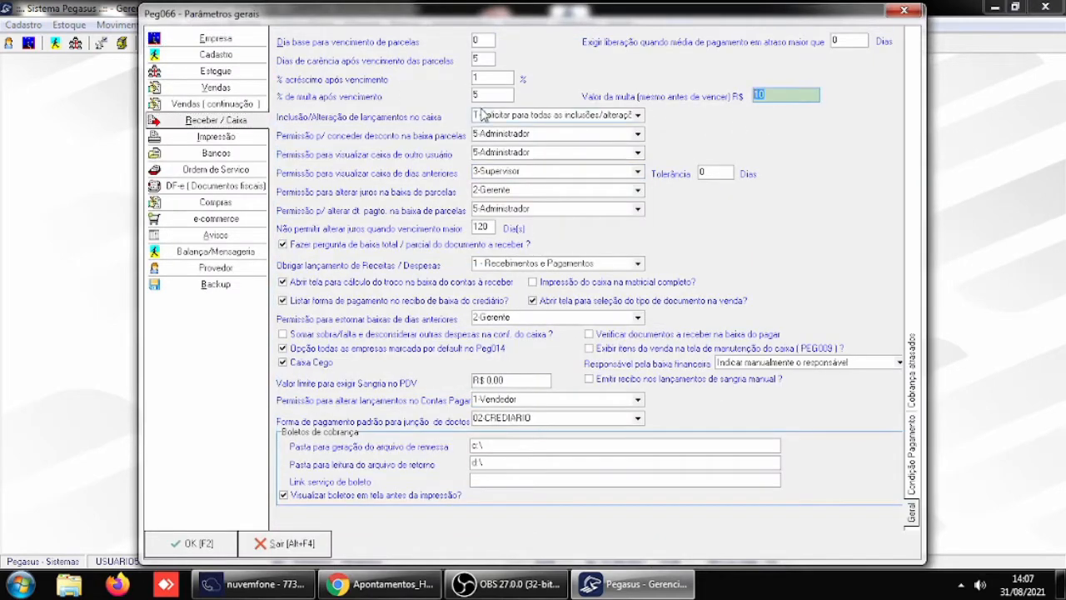
text(0)
key(Tab)
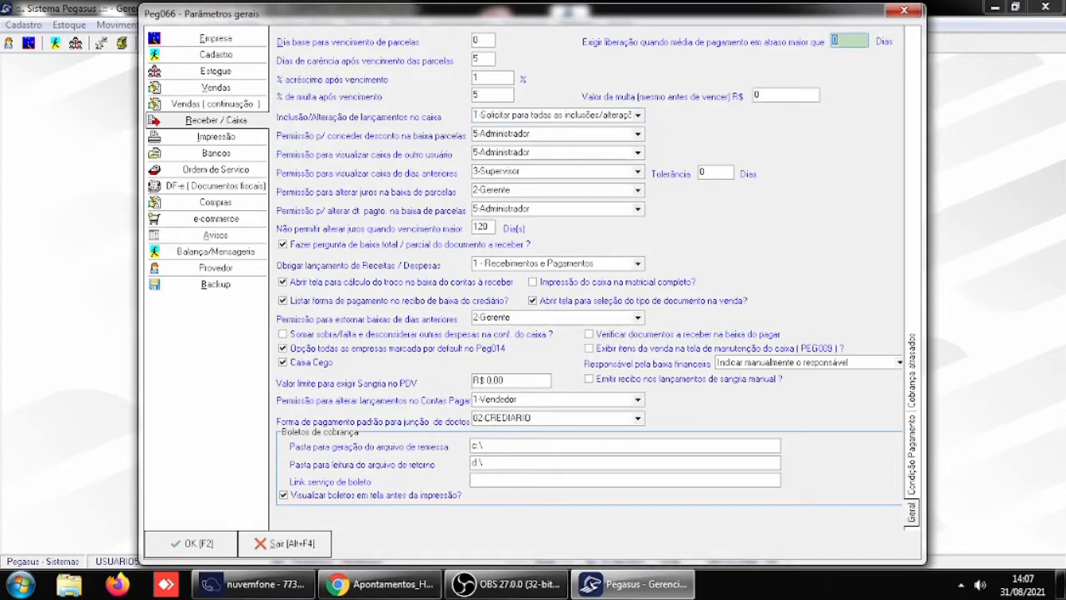
click(185, 545)
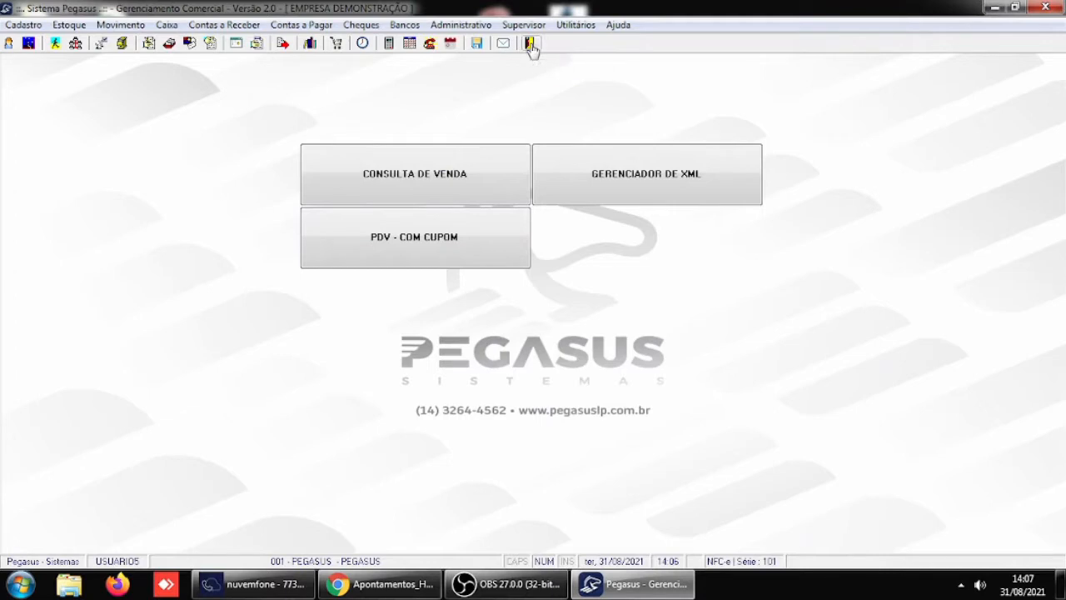
- Restart Pegasus, log in as USUARIO5 with the account password, and select company 1 PEGASUS
click(530, 44)
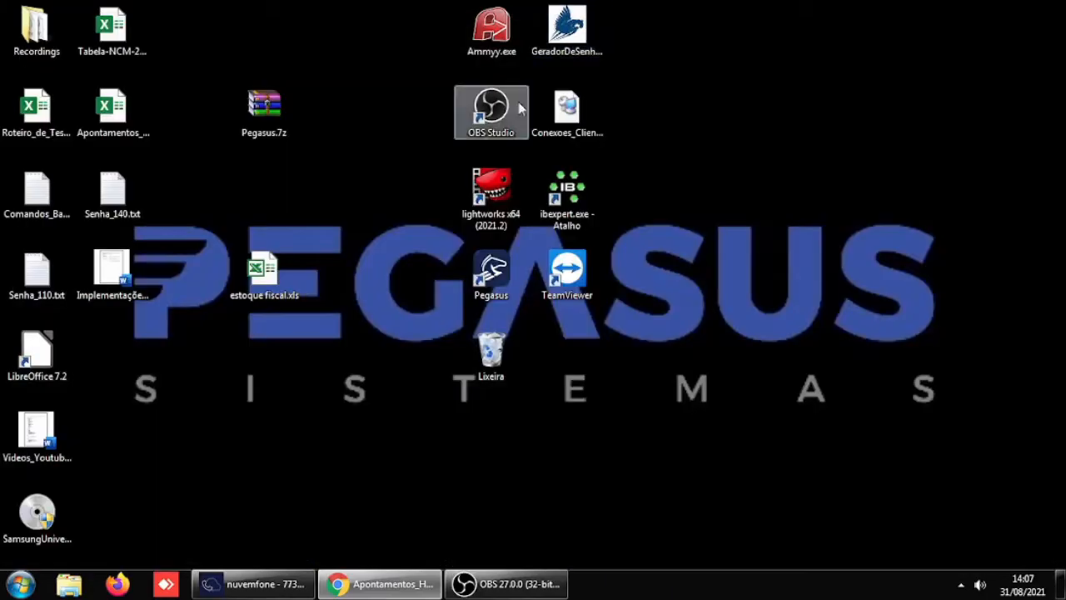
double_click(490, 270)
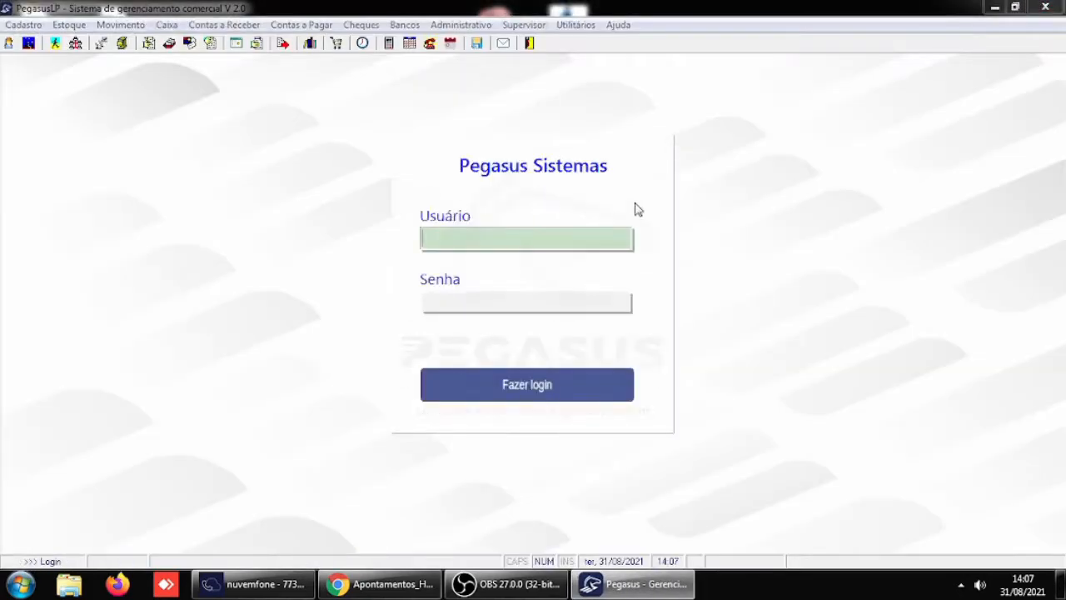
text(USUARIO)
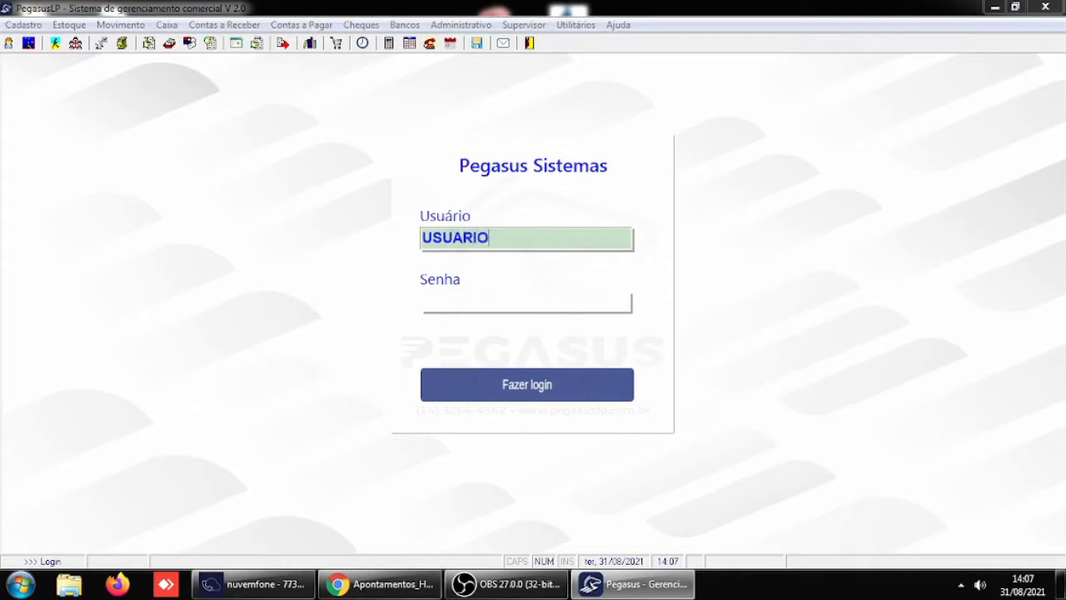
text(5)
key(Return)
text(**)
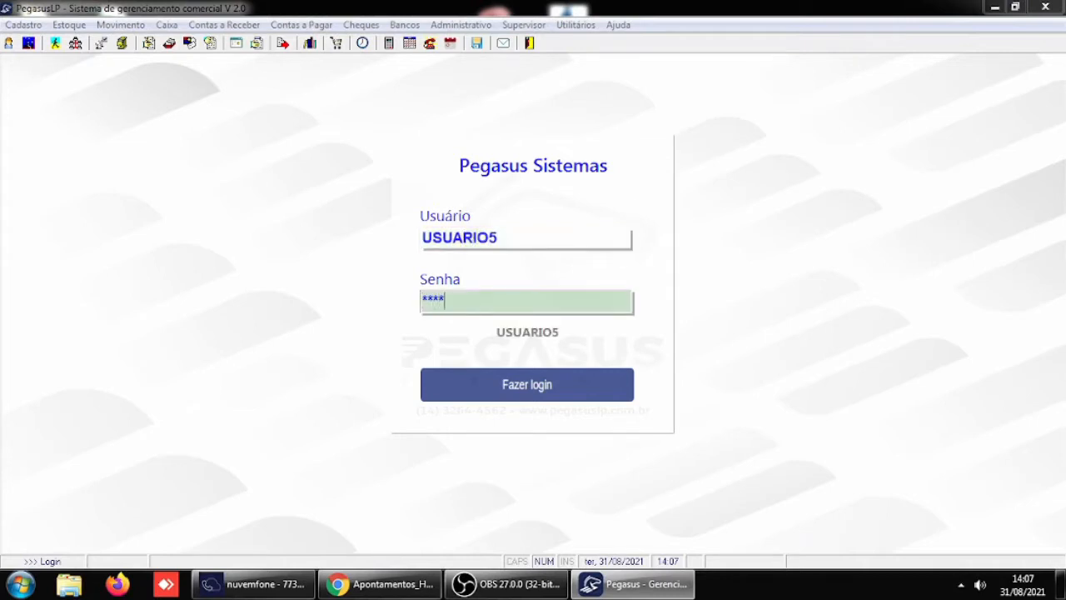
key(Return)
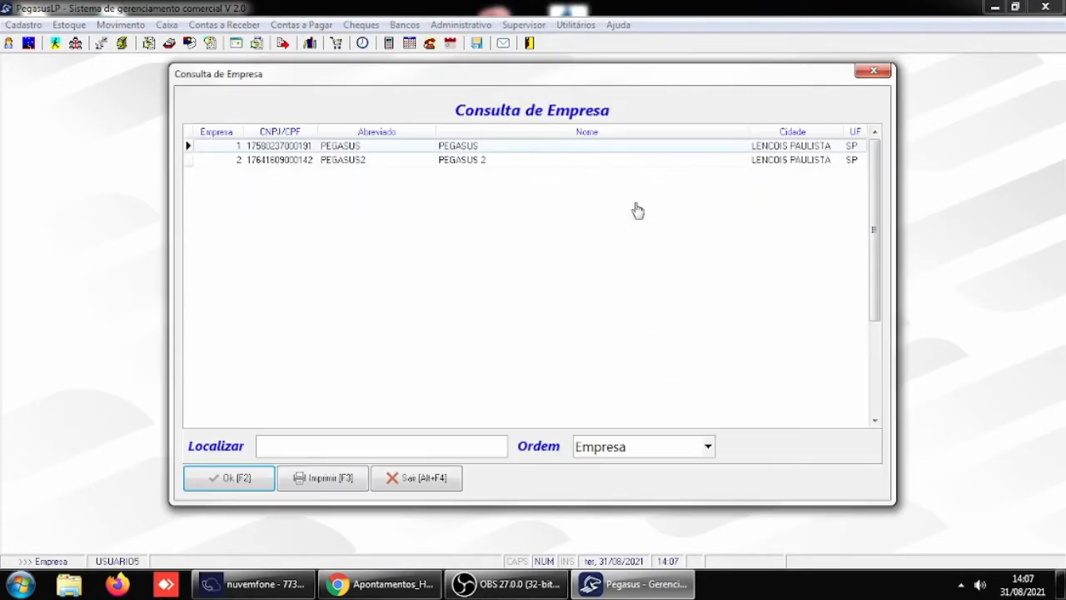
key(Return)
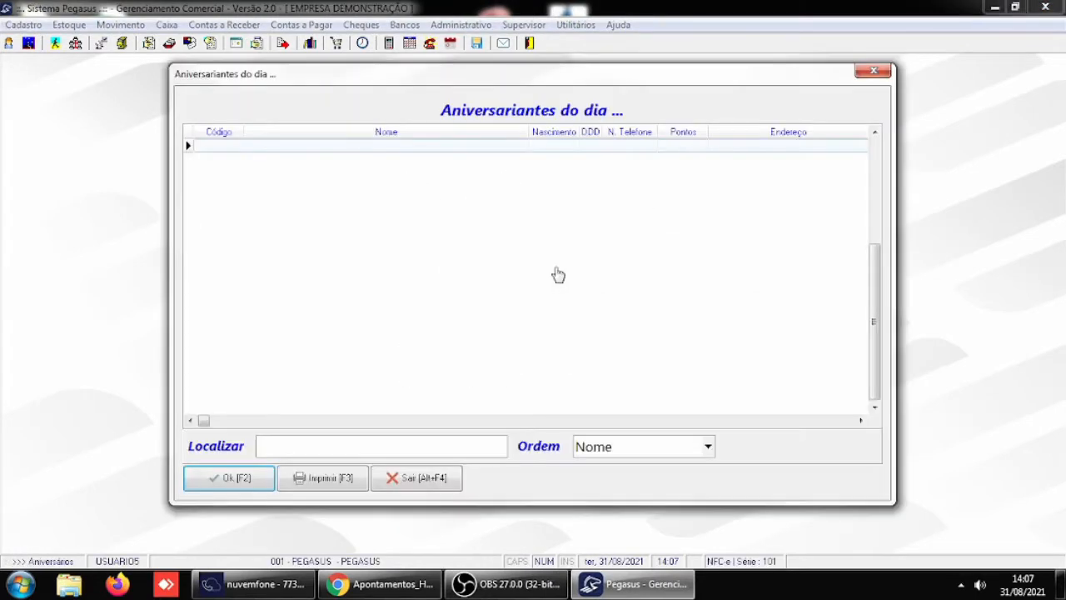
- Dismiss the startup listings of birthdays, consigned items and clients without purchases in 30 days
click(230, 478)
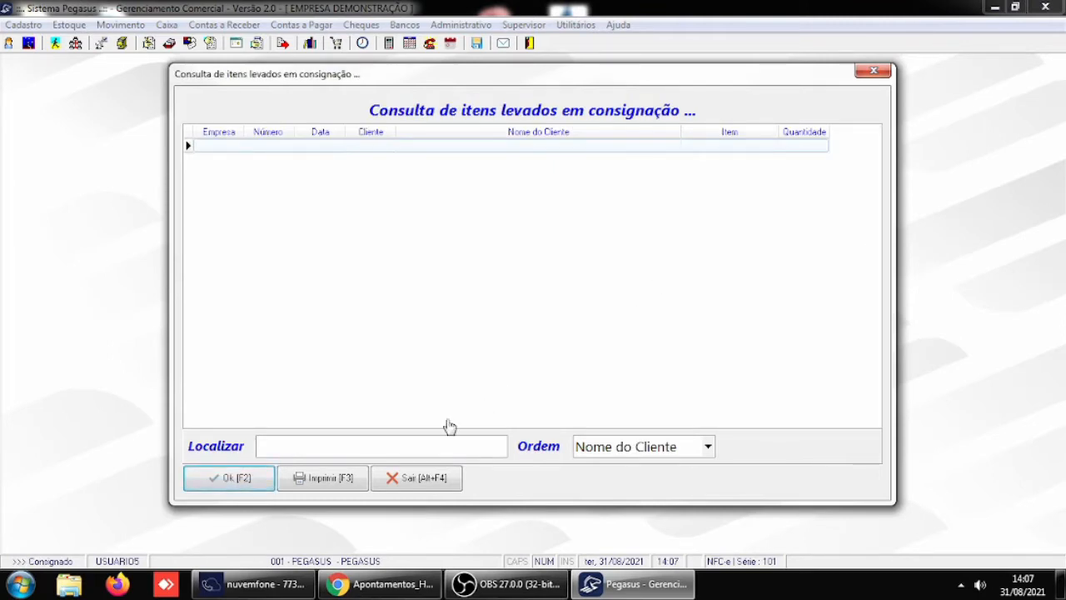
click(220, 478)
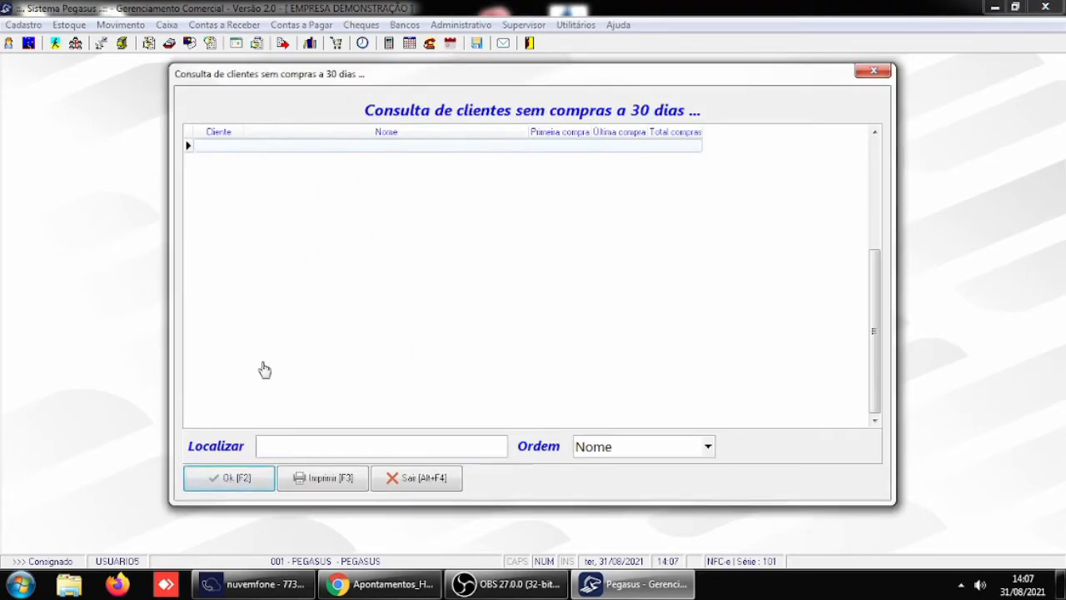
click(227, 478)
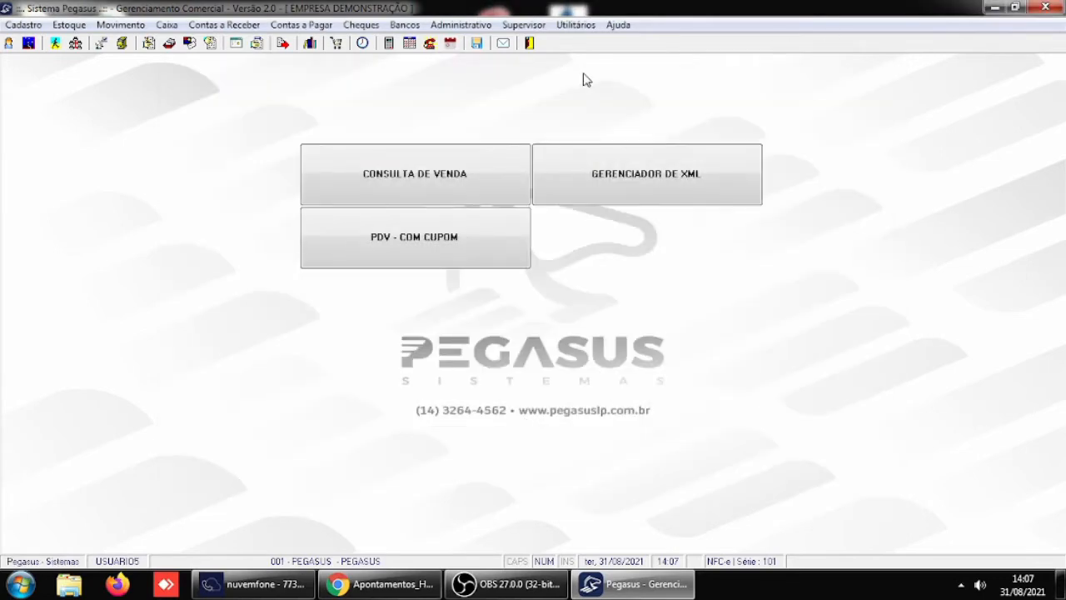
- Review the grace days, interest and fine settings in the Receber / Caixa general parameters, and exit without confirming
click(537, 28)
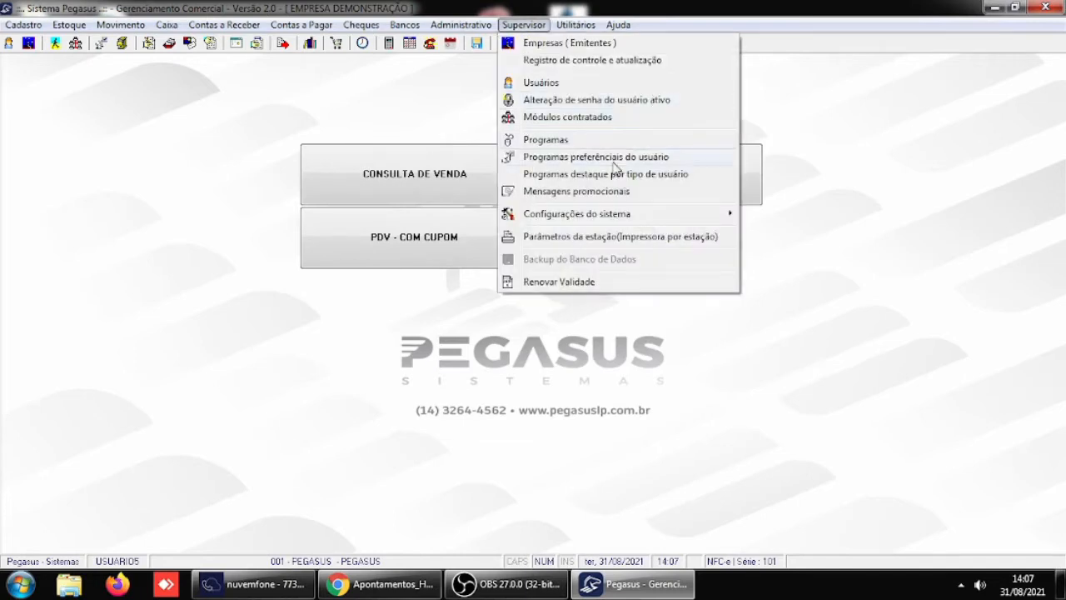
mouse_move(583, 217)
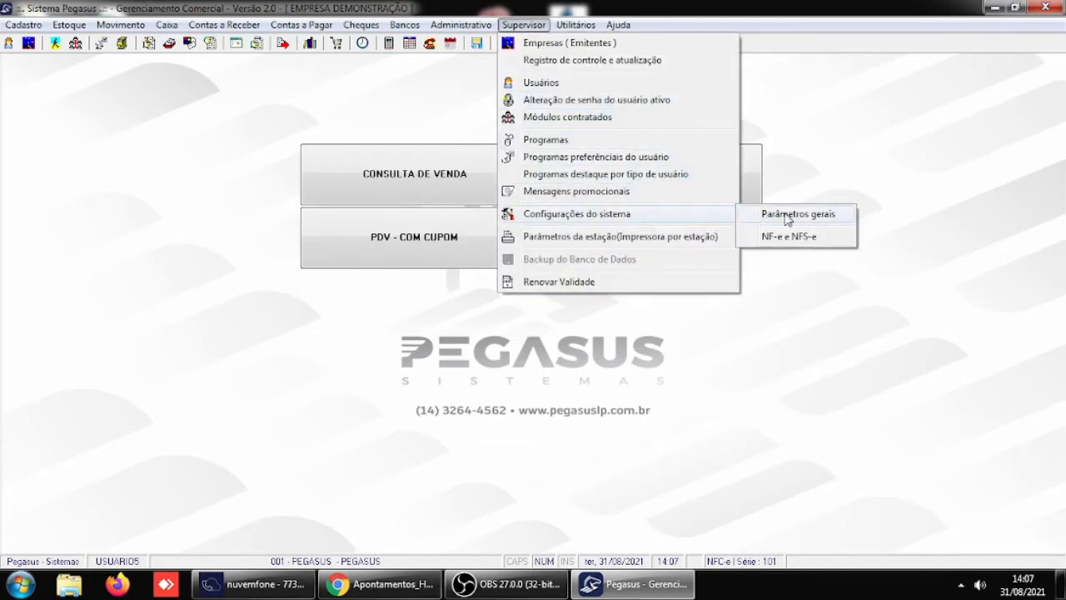
click(787, 216)
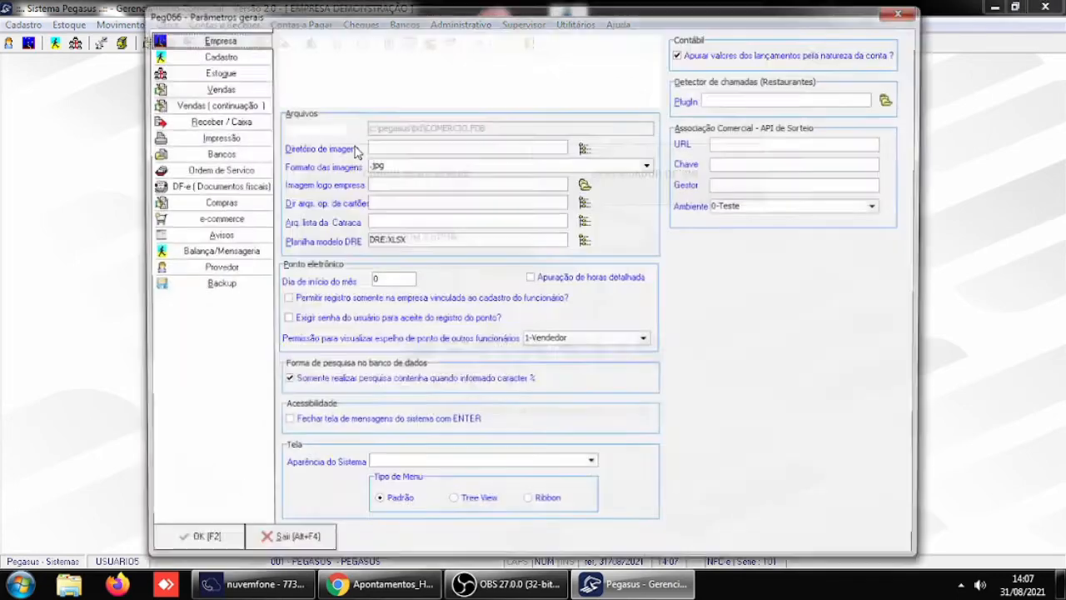
click(217, 121)
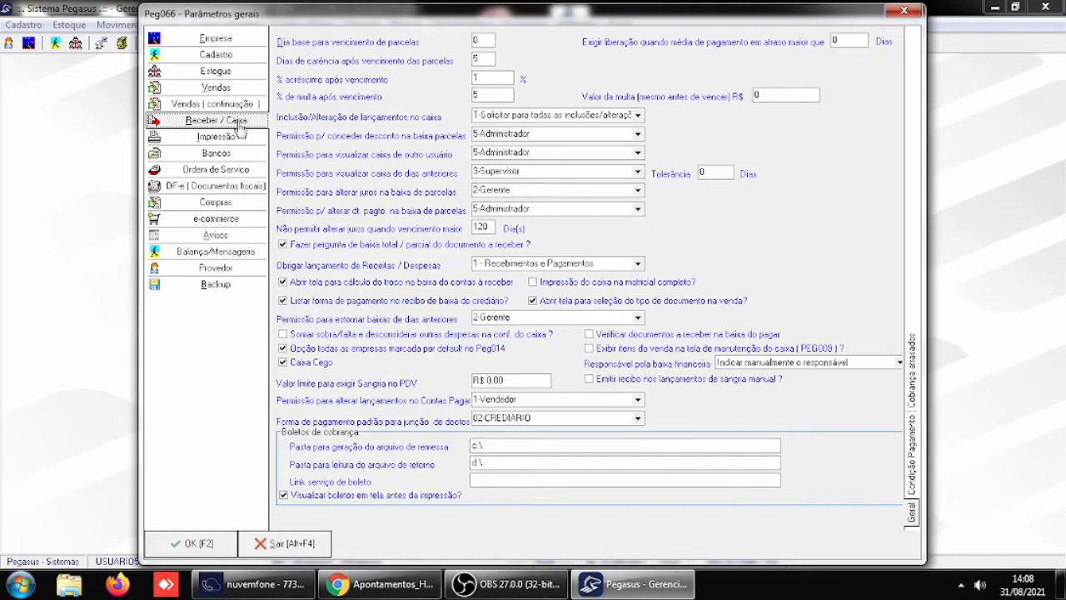
click(307, 544)
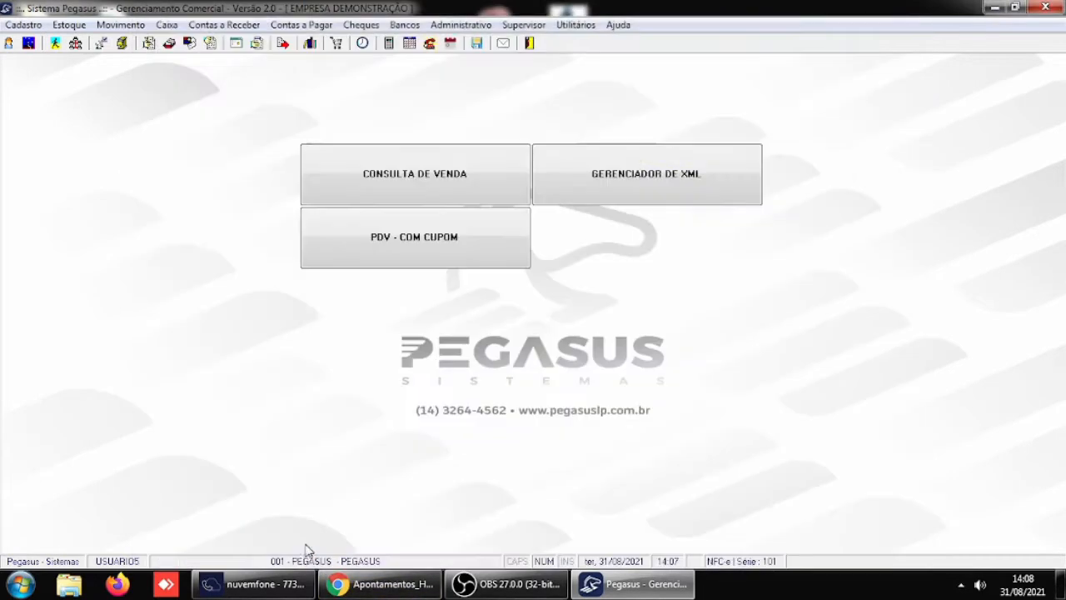
- Look up client 4 in Baixa de documentos to check the fine and interest on each installment, and close the window
click(200, 23)
click(239, 65)
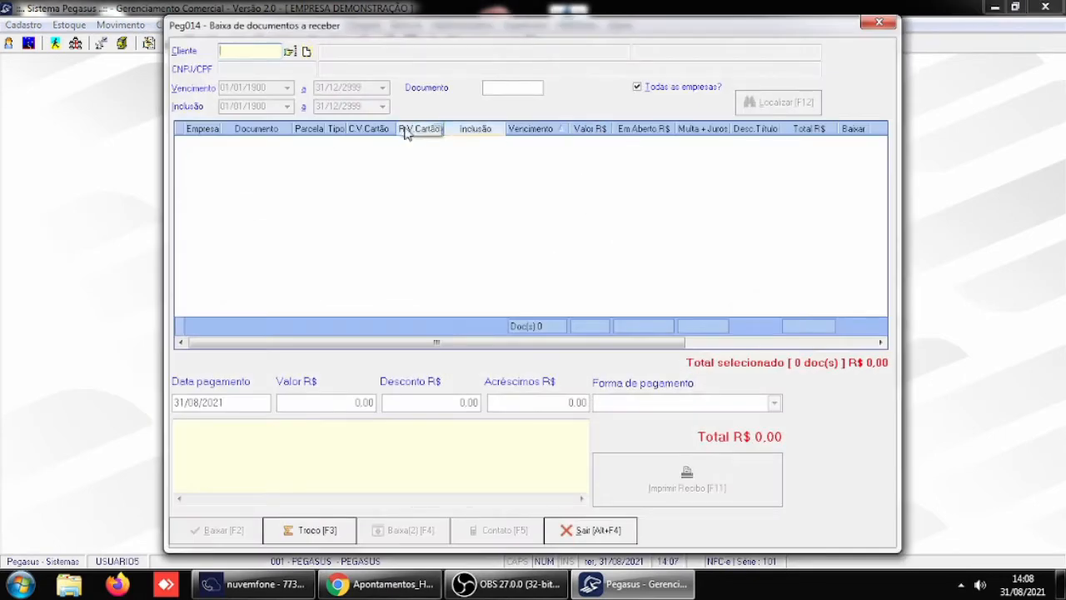
text(4)
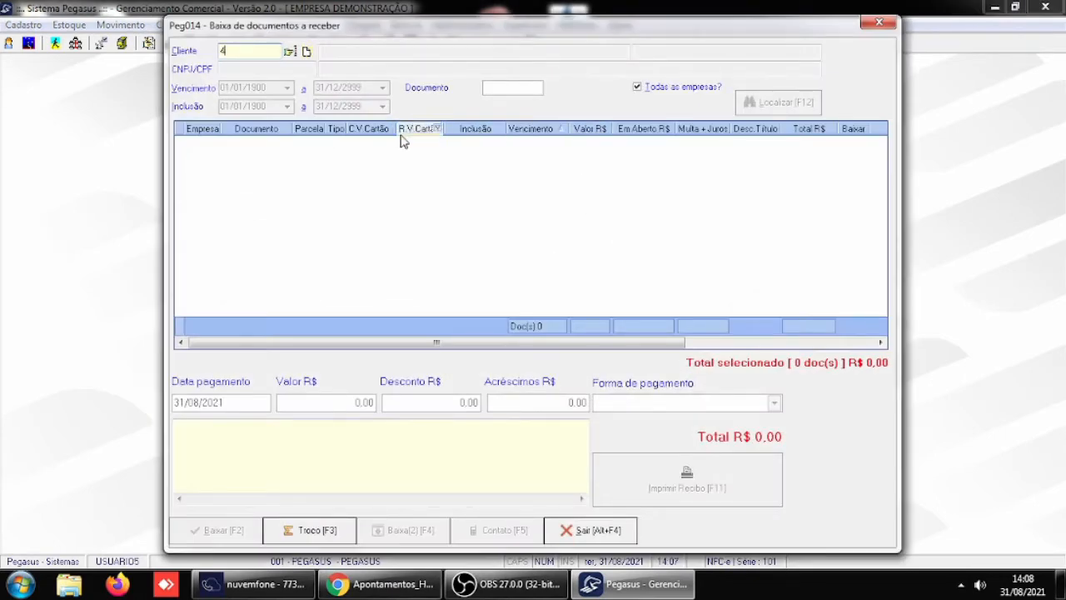
key(Return)
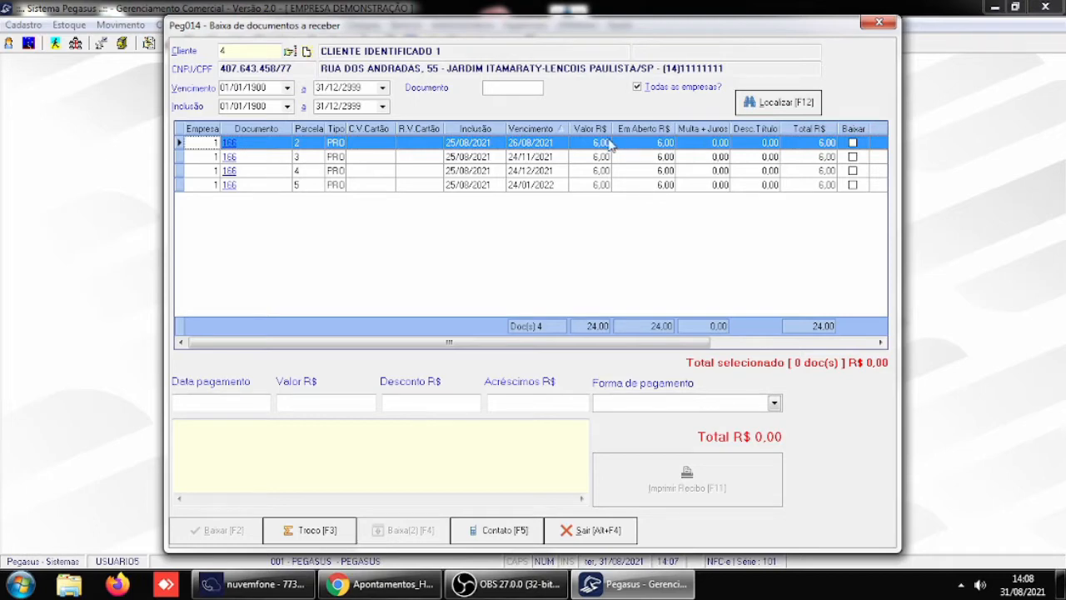
click(591, 531)
- Change the due date of client 4's document 166, installment 2, to 25/08/2021, save the record and close the receivables window
click(224, 24)
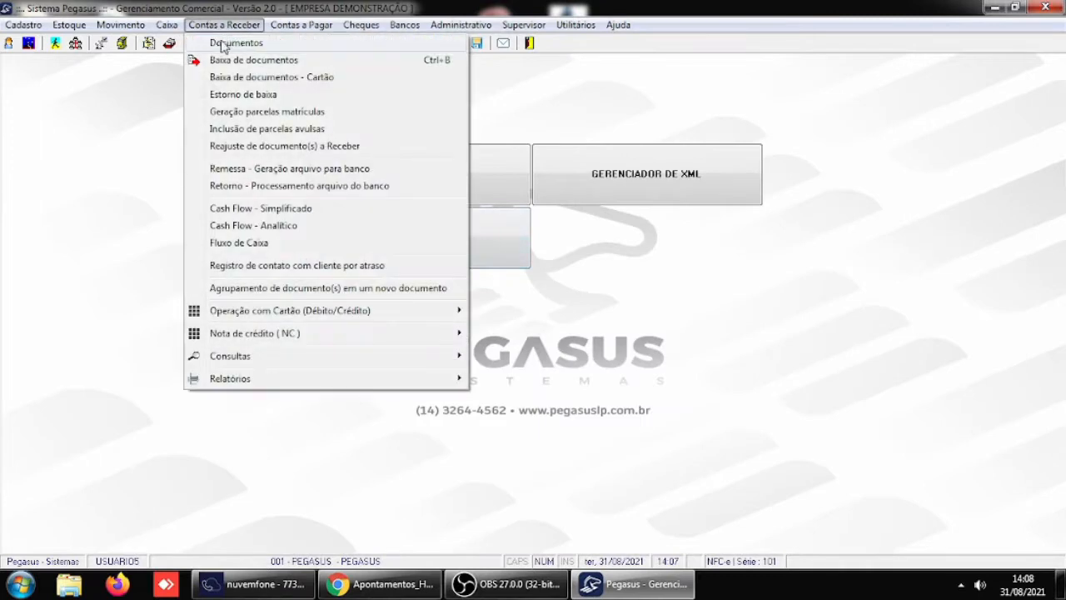
click(238, 51)
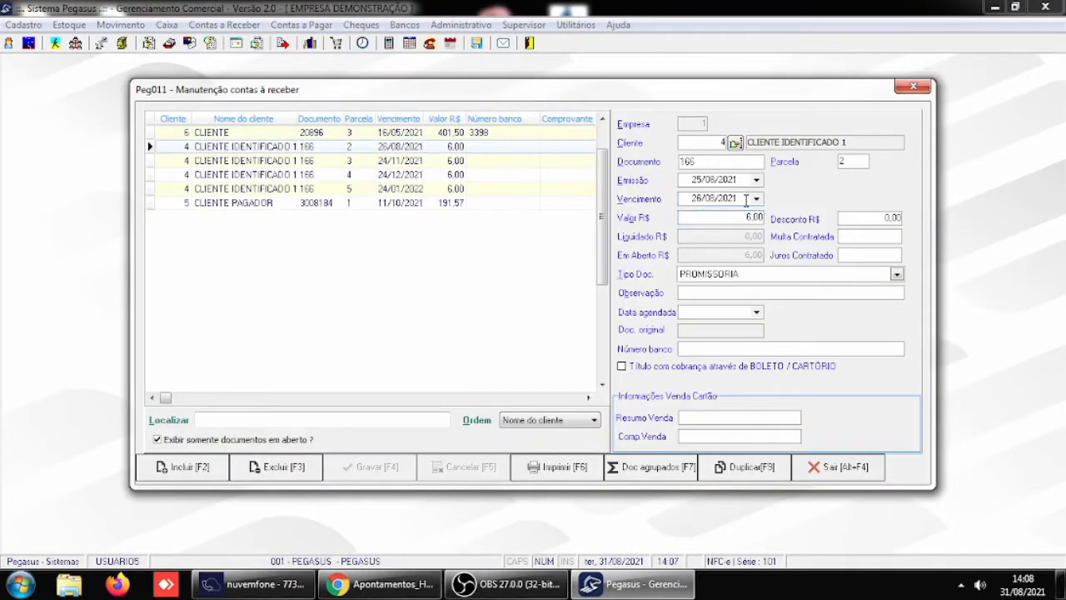
click(754, 199)
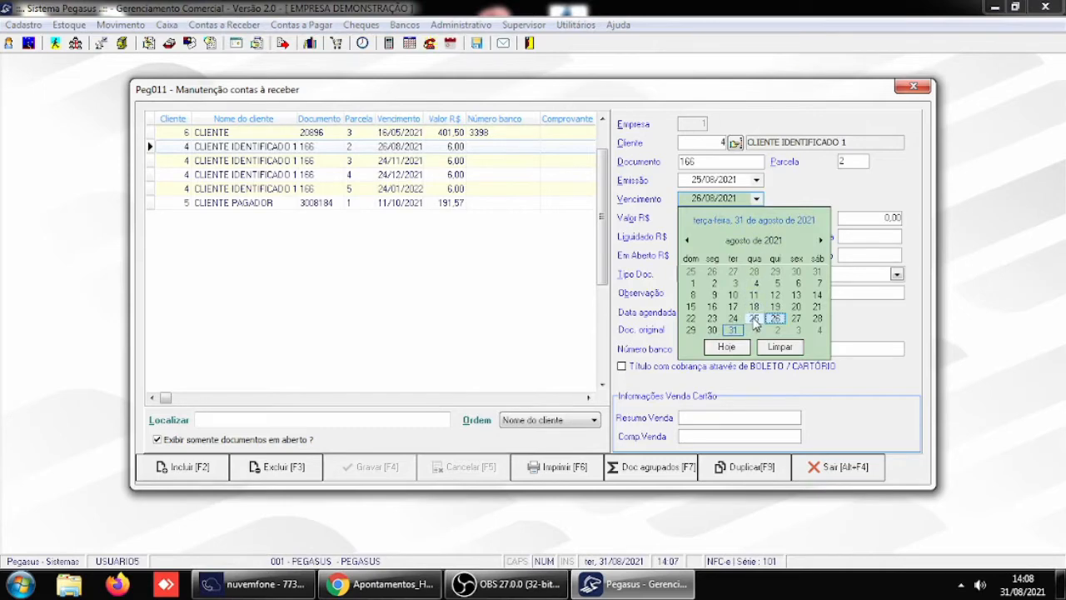
click(753, 318)
click(377, 470)
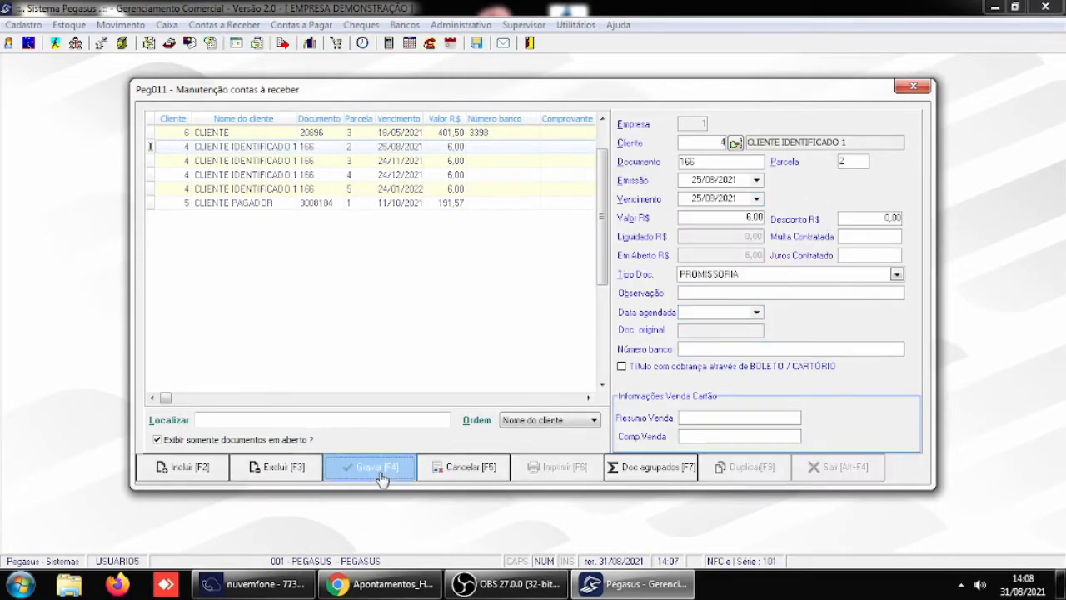
click(810, 470)
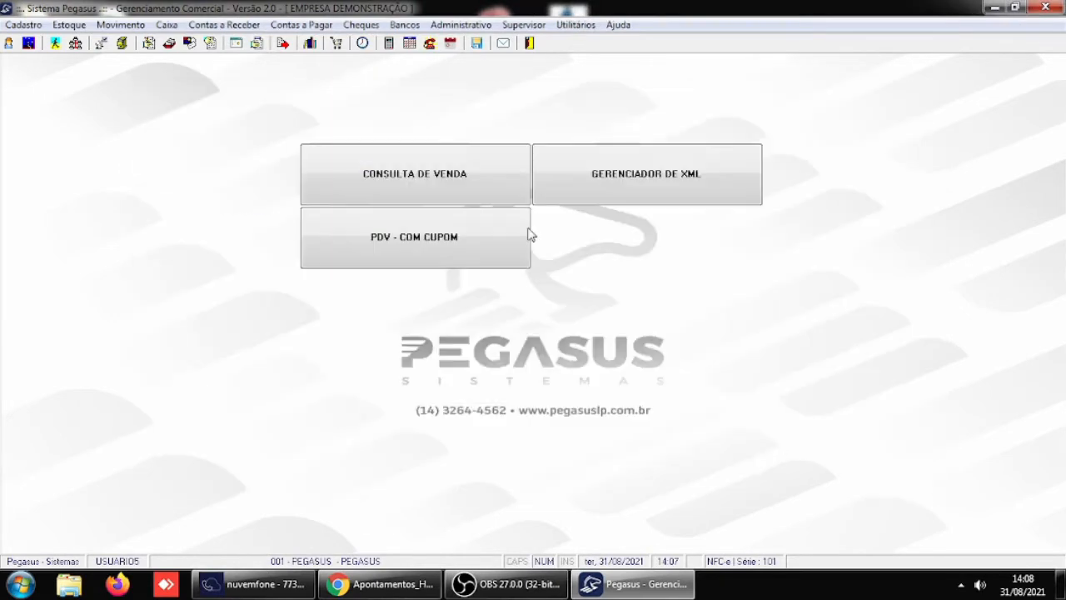
- Look up client 4 in Baixa de documentos to check the fine and interest on installment 2, and close the window
click(224, 24)
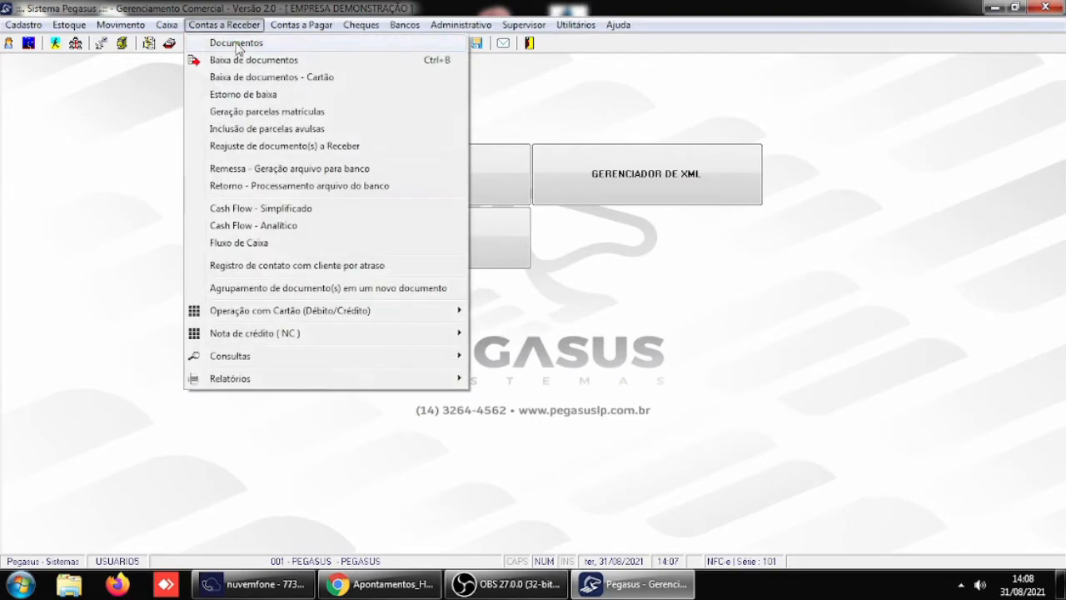
click(237, 60)
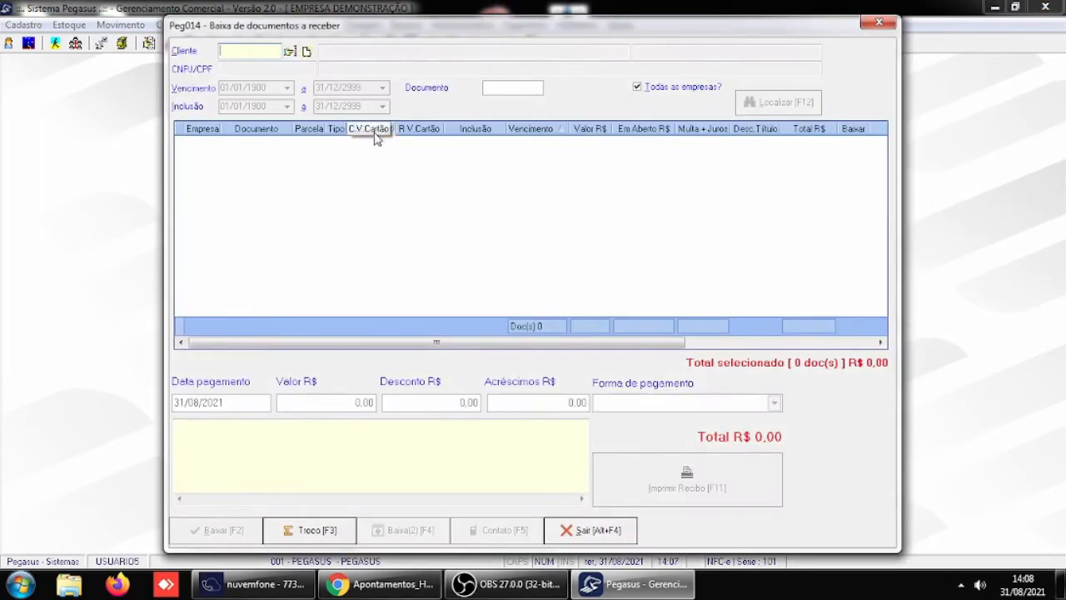
text(4)
key(Return)
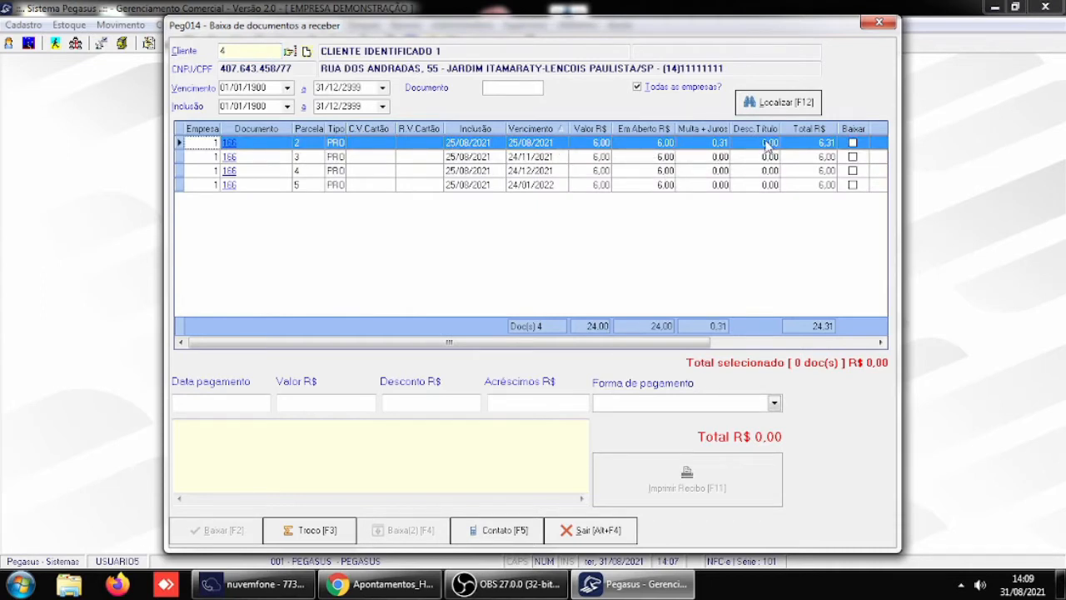
click(593, 530)
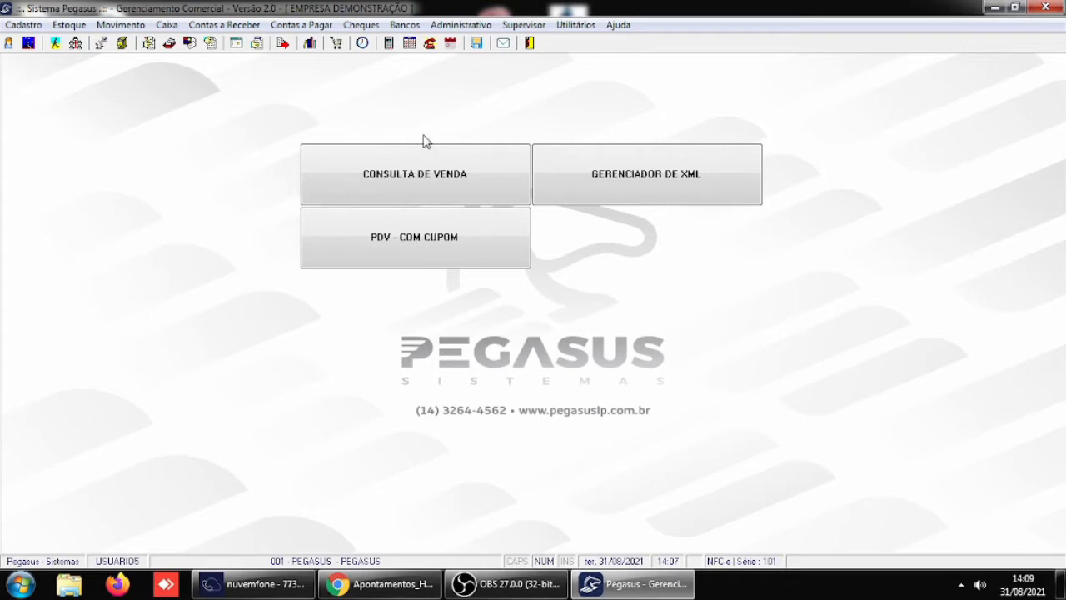
- In the Receber / Caixa general parameters, set Inclusão/Alteração de lançamentos no caixa to N-Não solicitar senha and confirm
click(530, 26)
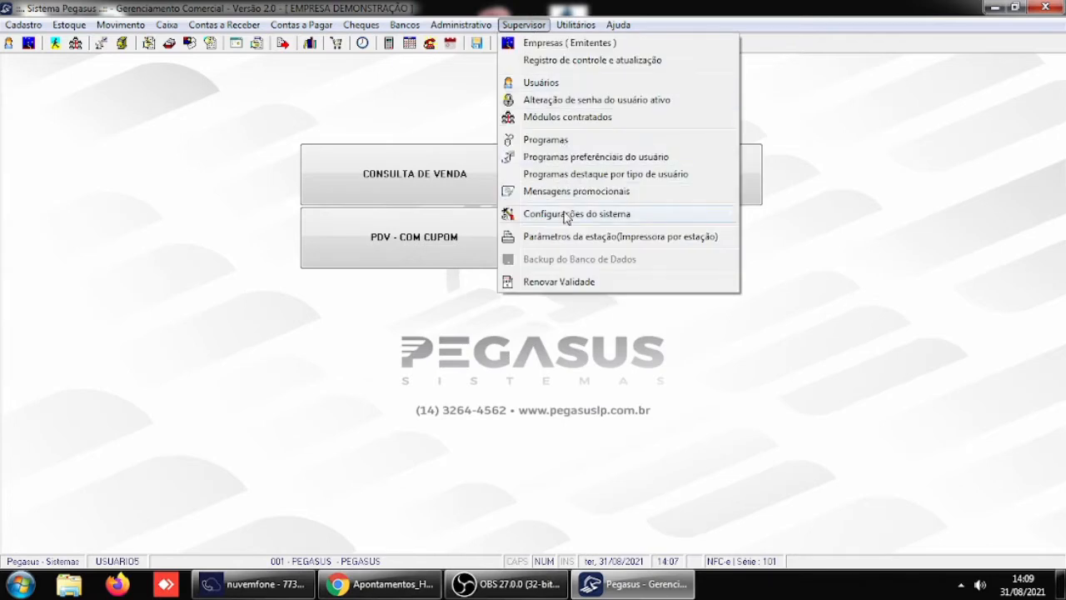
mouse_move(518, 214)
click(849, 218)
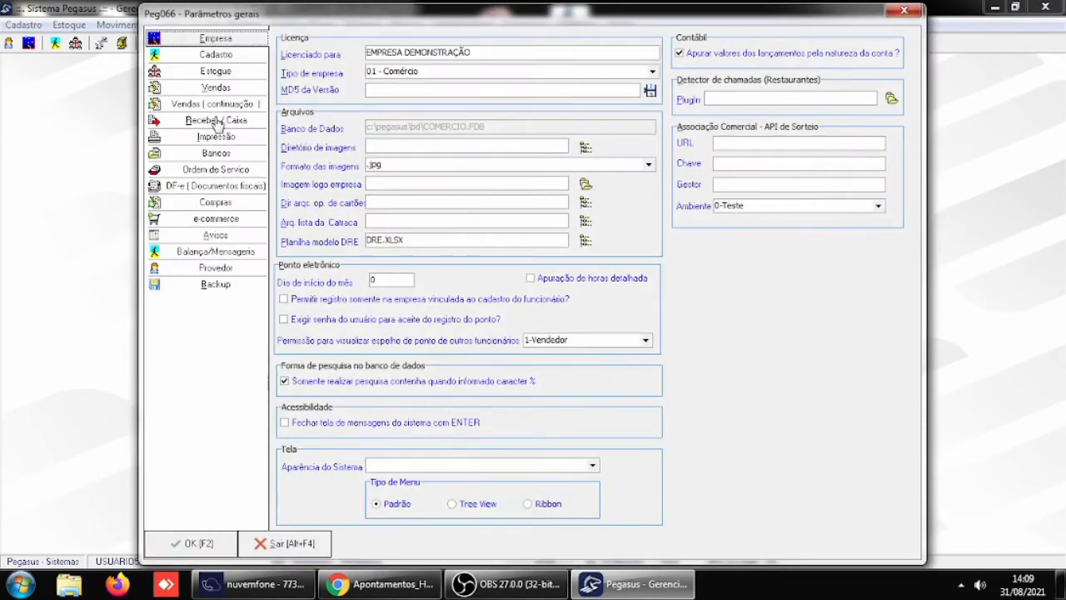
click(217, 122)
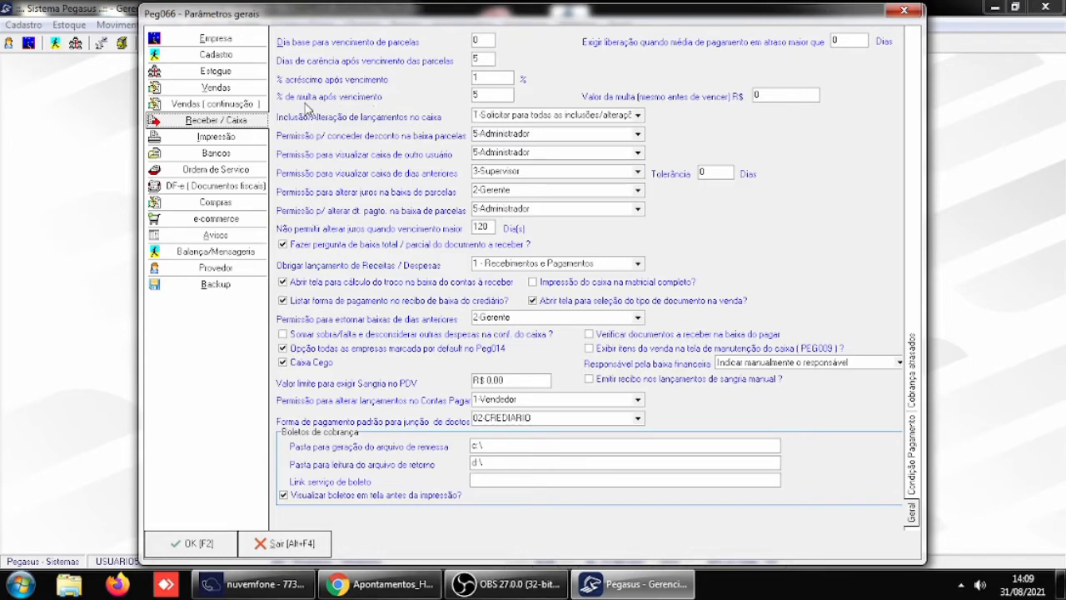
click(494, 77)
click(505, 95)
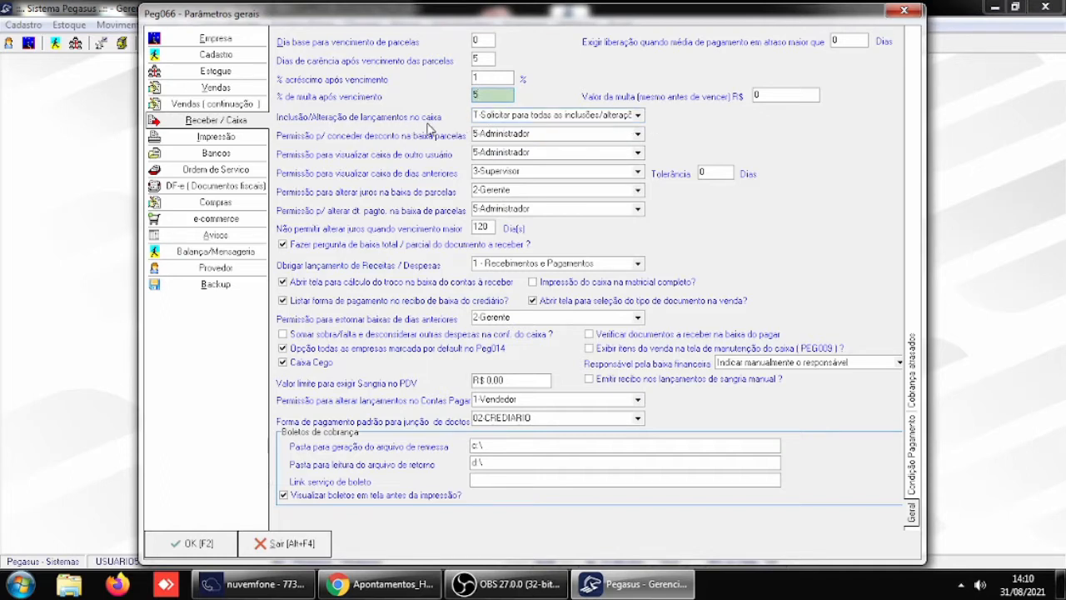
click(638, 114)
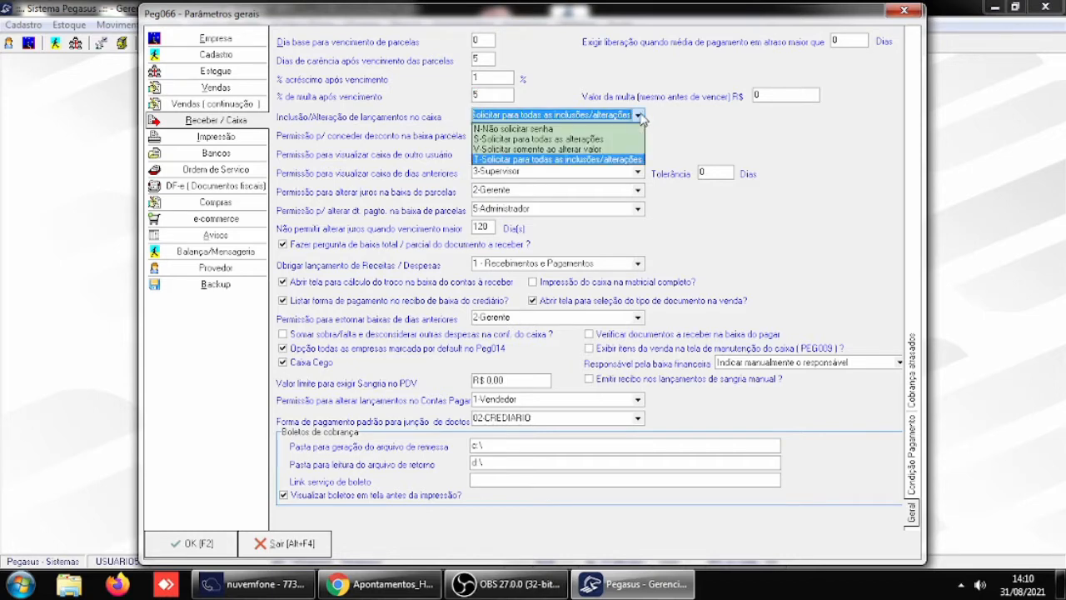
click(546, 129)
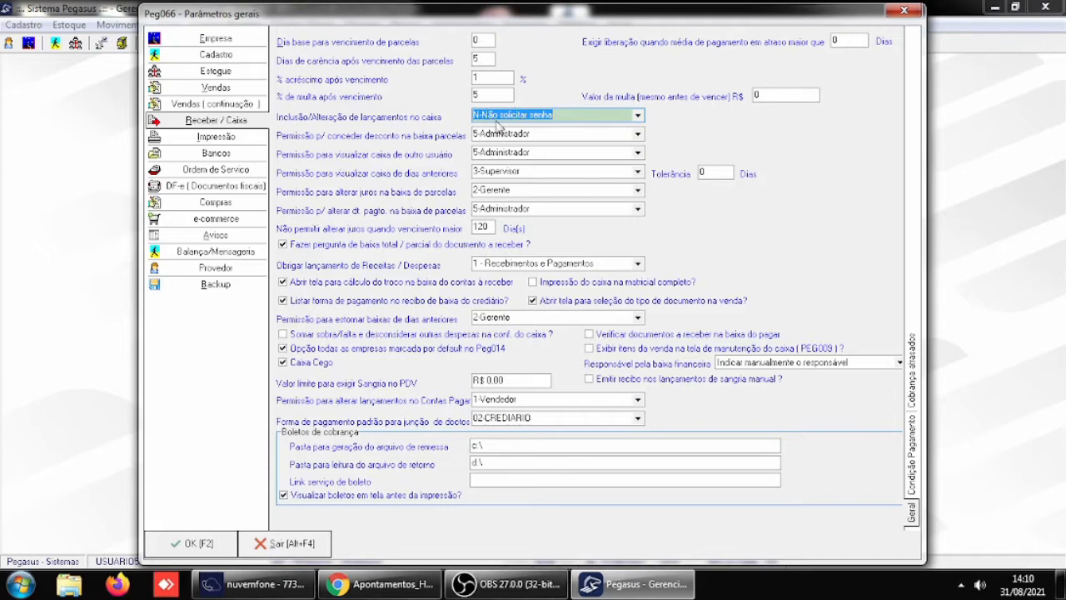
click(593, 133)
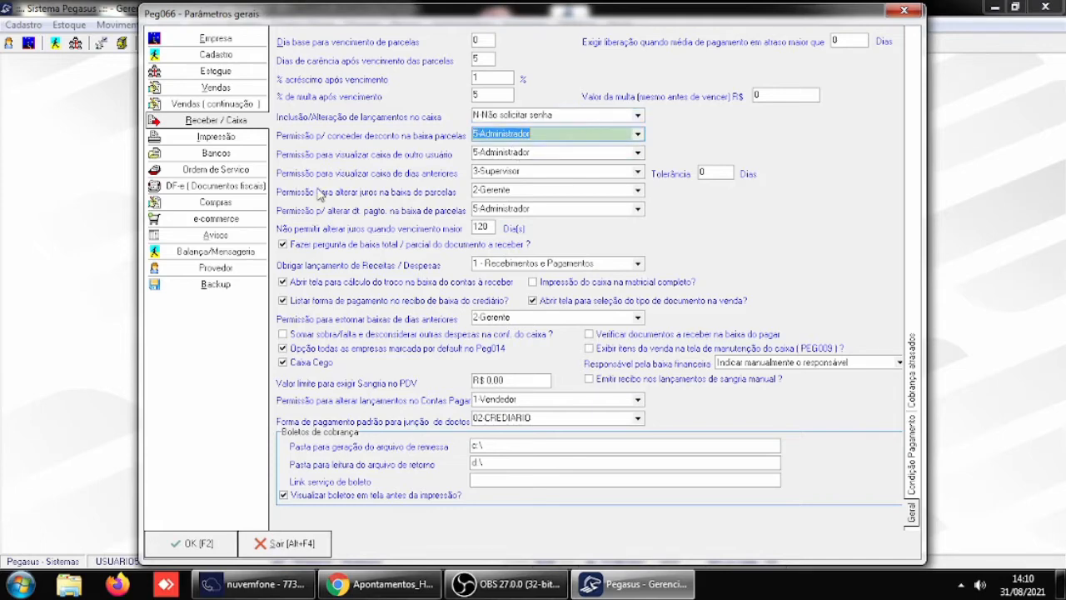
click(197, 547)
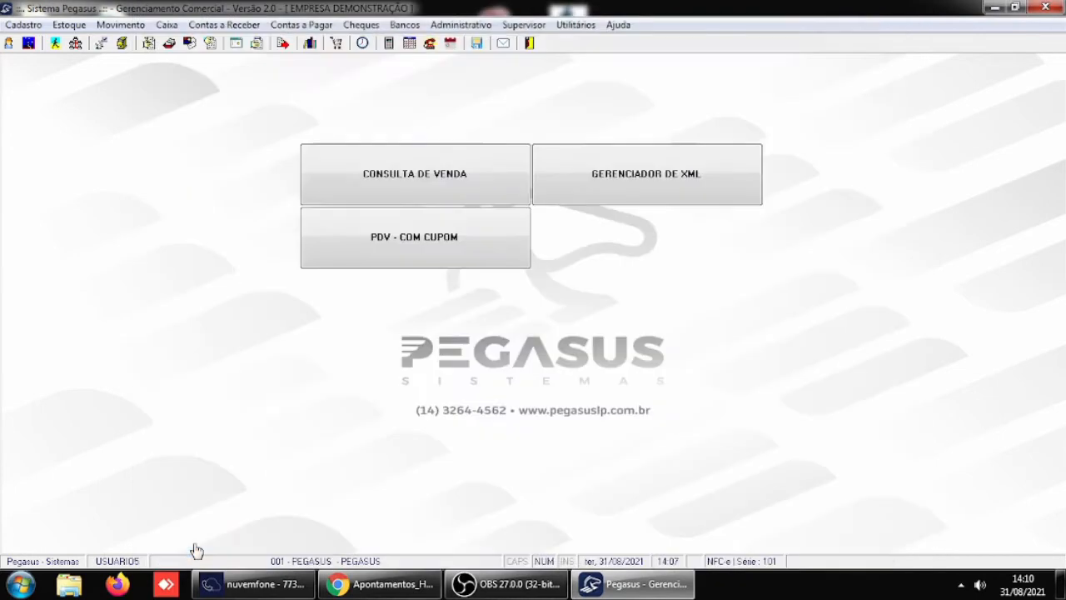
- Exit the system and start Pegasus again from the desktop
click(526, 26)
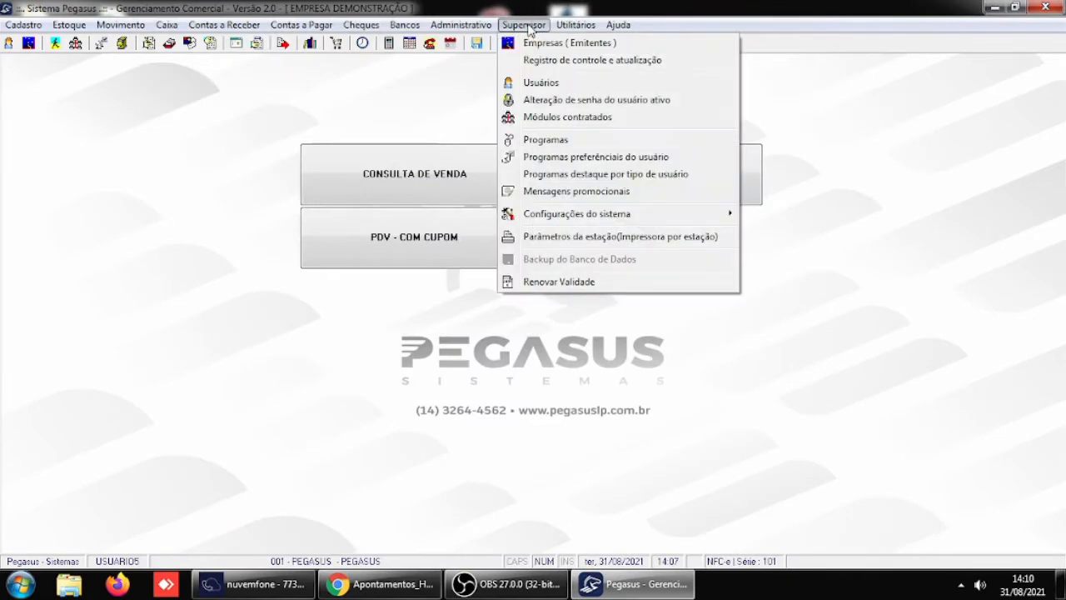
click(383, 111)
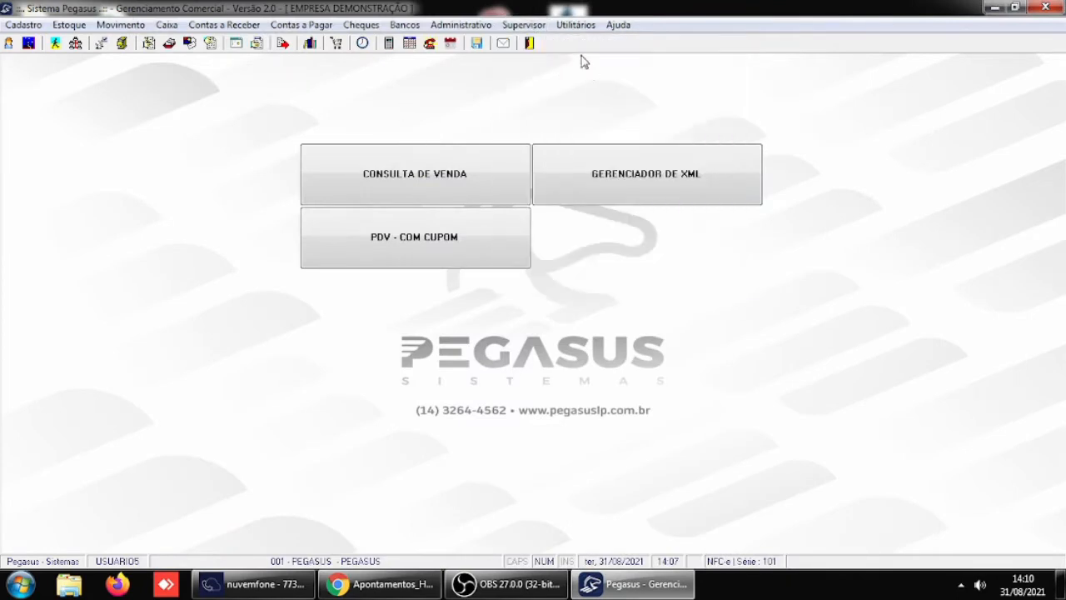
click(533, 44)
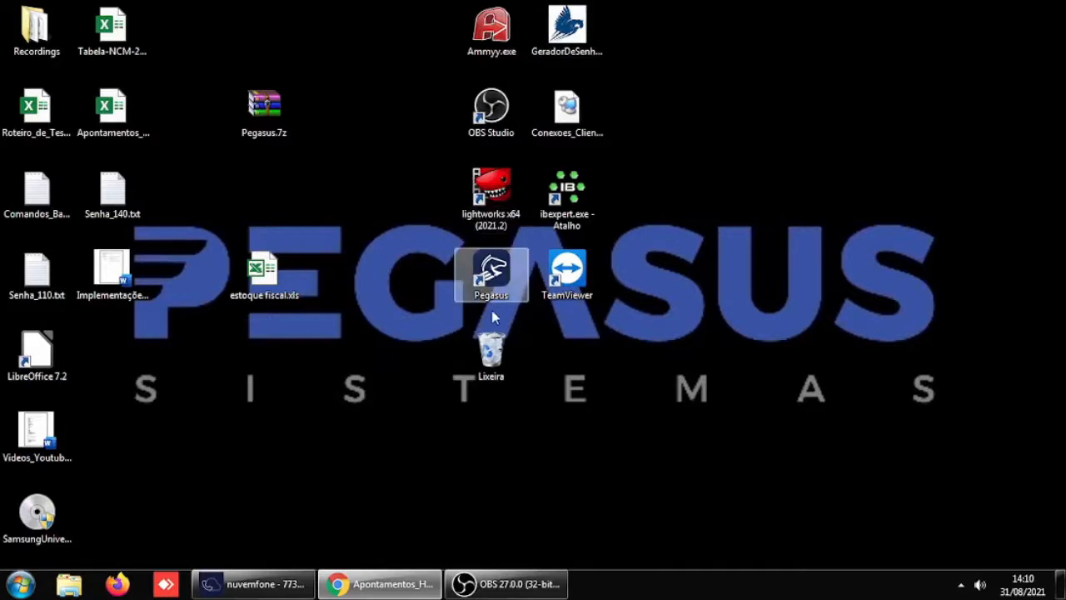
click(490, 275)
double_click(489, 279)
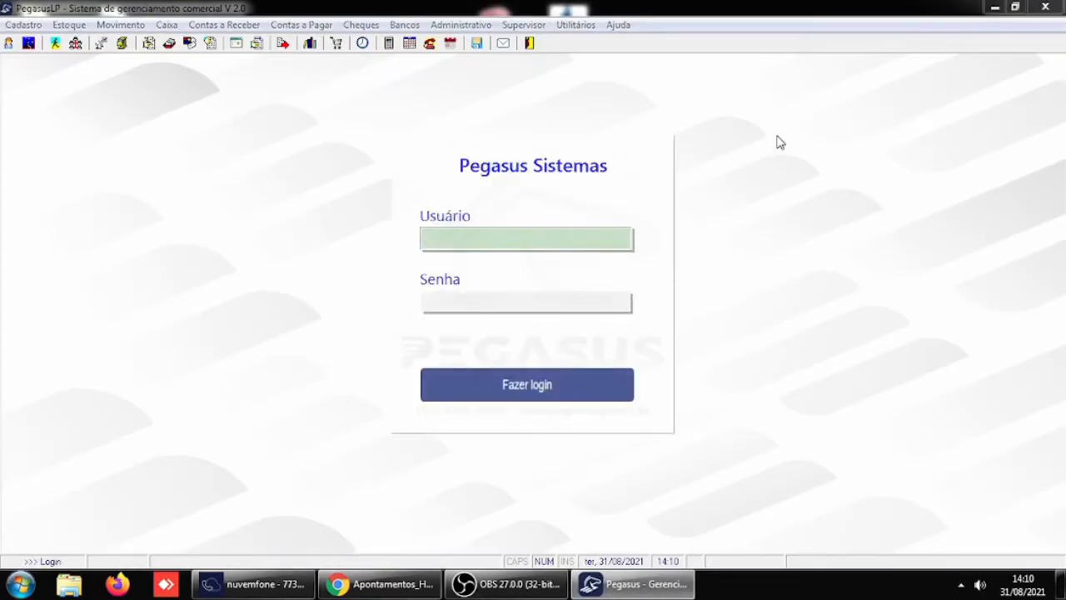
- Log in as USUARIO5 with the account password
text(USUARIO5)
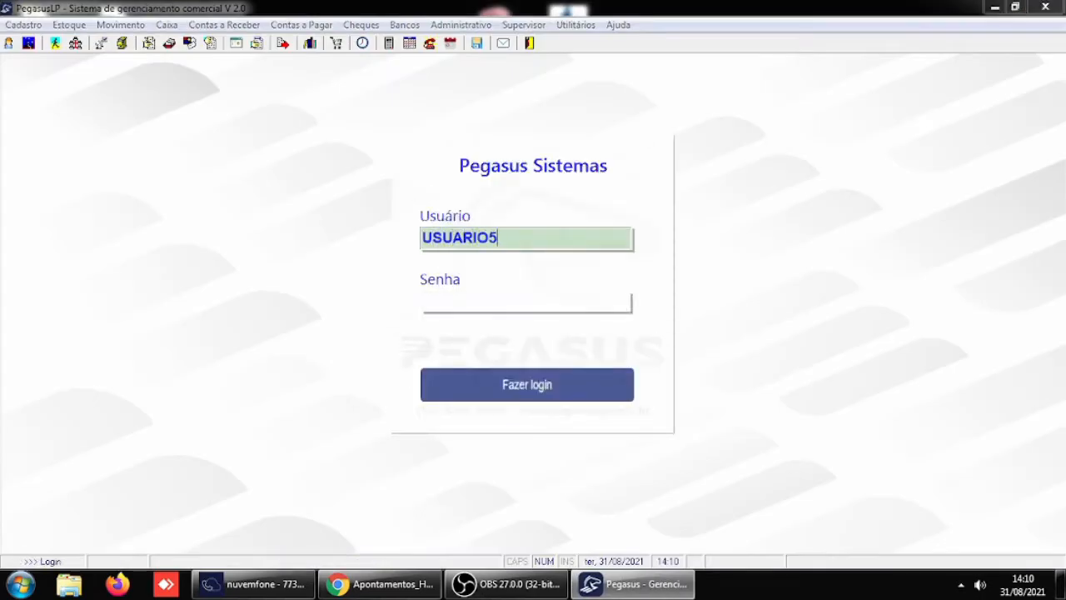
key(Return)
text(1)
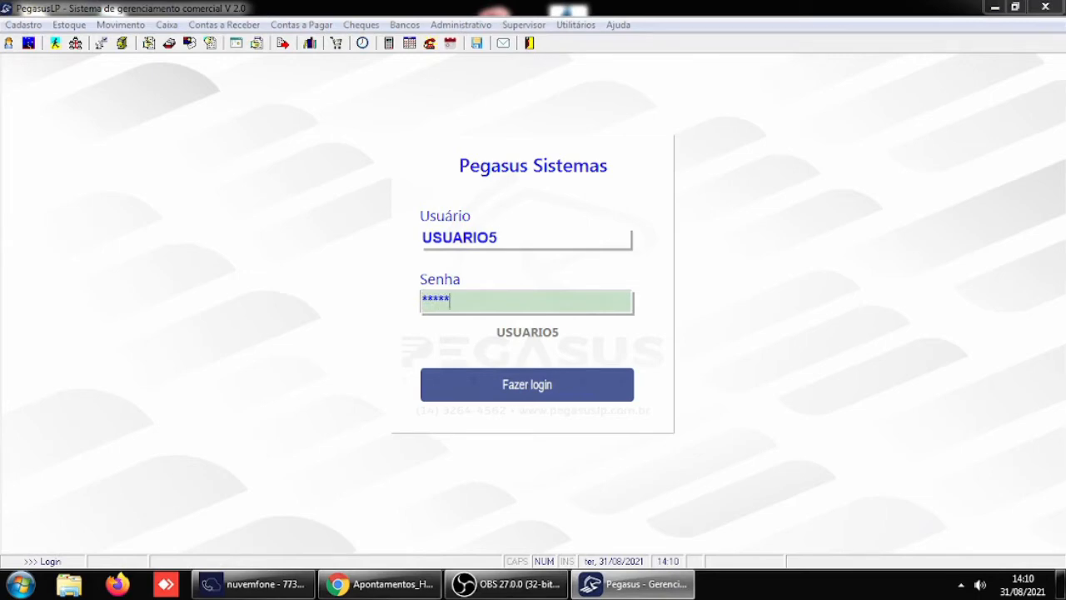
key(Return)
key(Return)
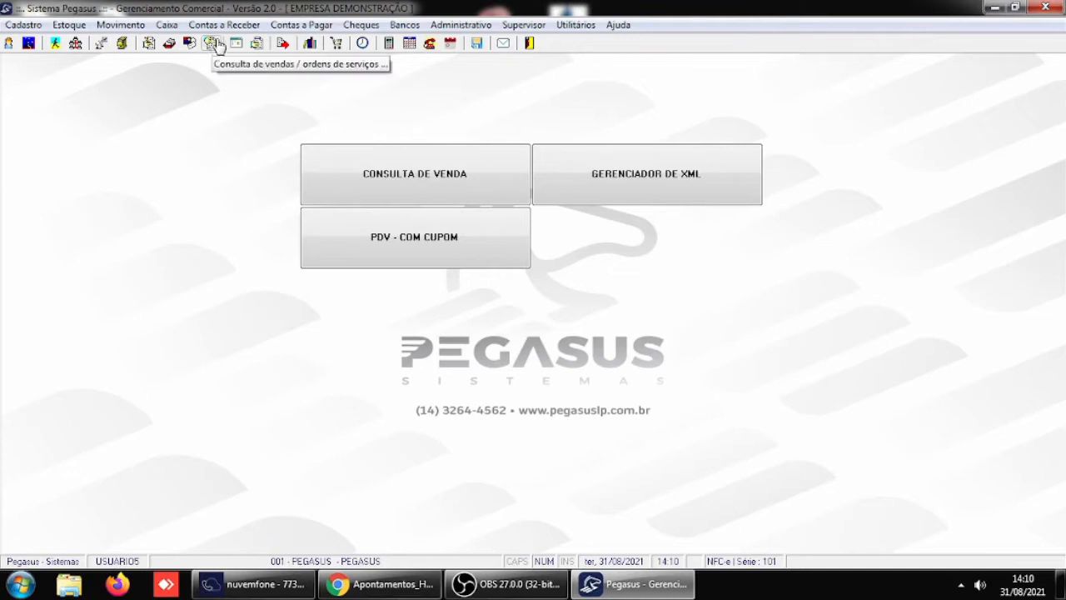
- Open the cash register entries and locate those of day 30
click(166, 24)
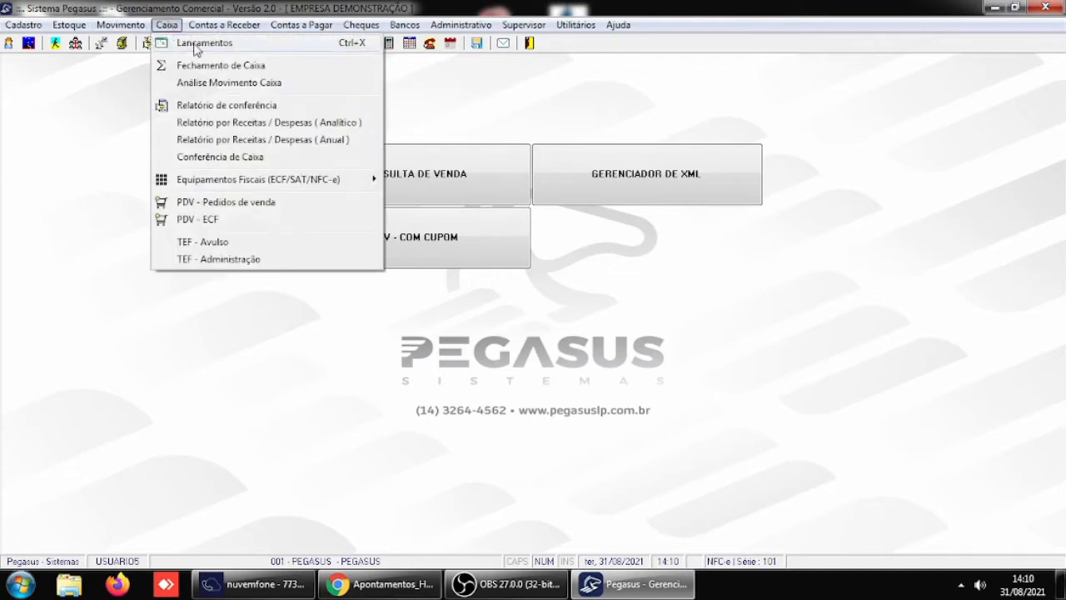
click(197, 46)
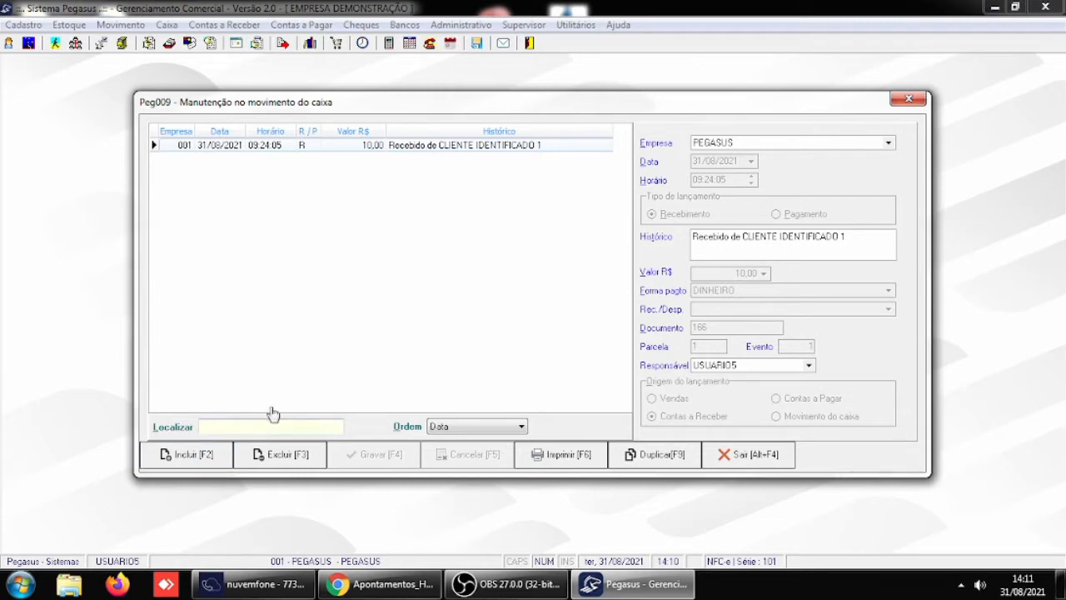
text(30/08/2021)
key(Return)
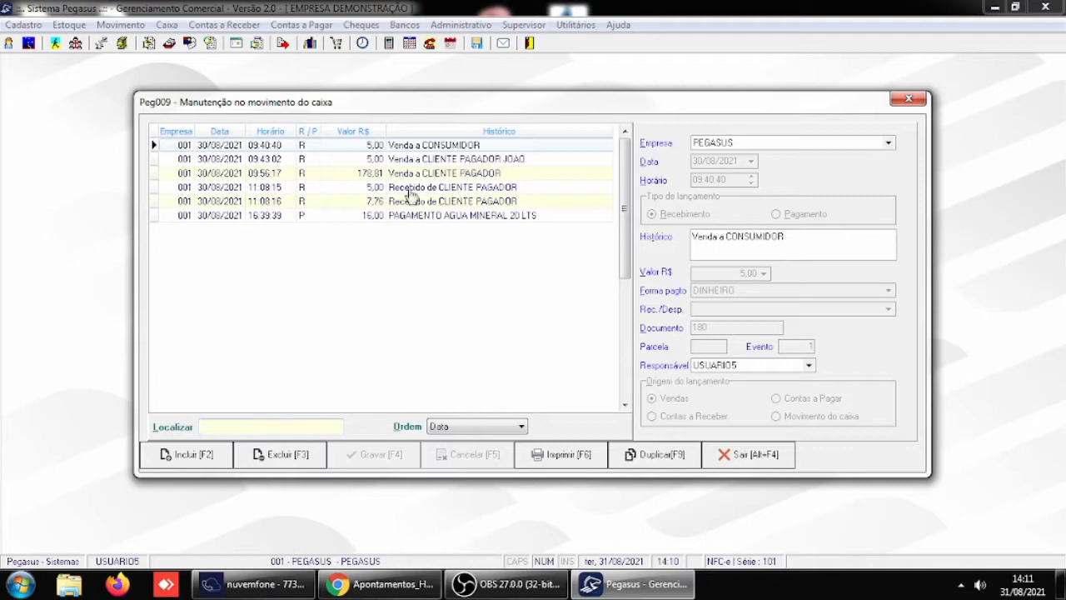
- Examine the sale entries of 30/08/2021 to see which of their fields can be edited
click(394, 163)
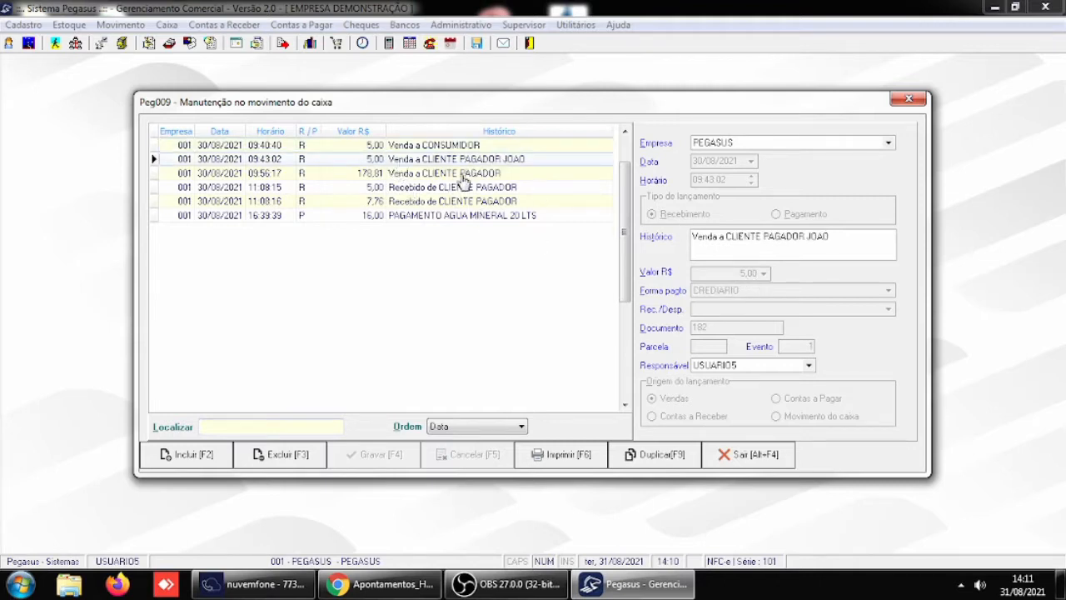
click(454, 147)
click(445, 175)
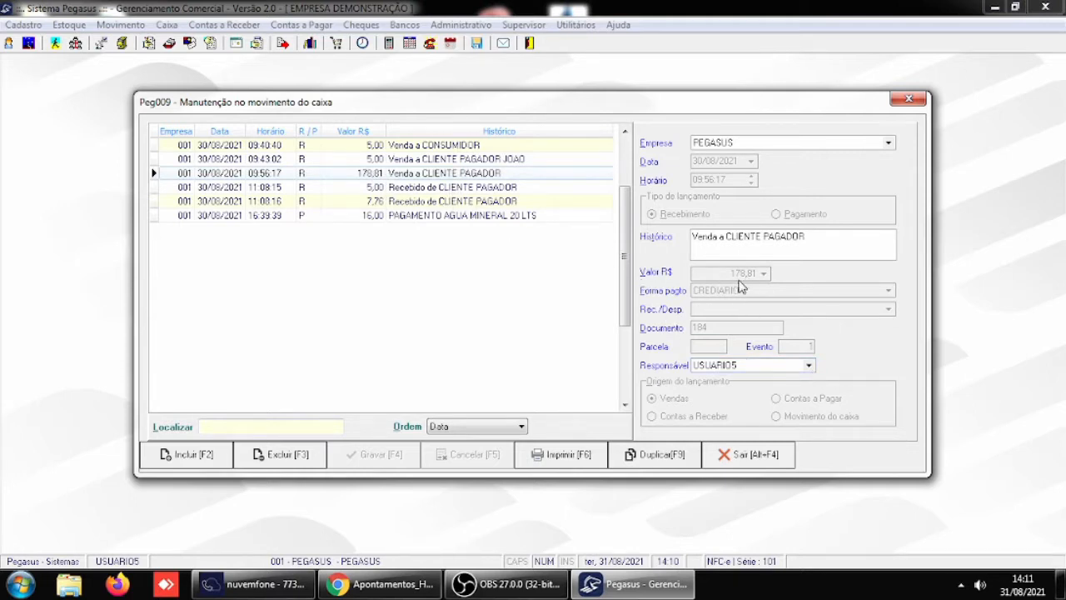
- Set the mineral water payment's value to R$ 12,00 and its origin to Contas a Receber, and save the entry
click(428, 216)
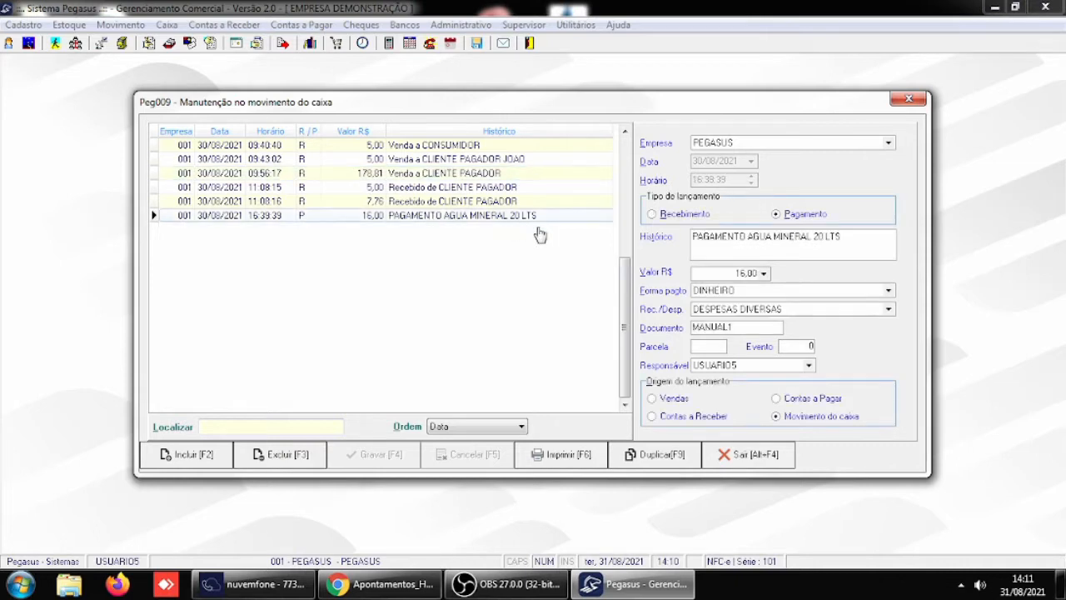
click(764, 273)
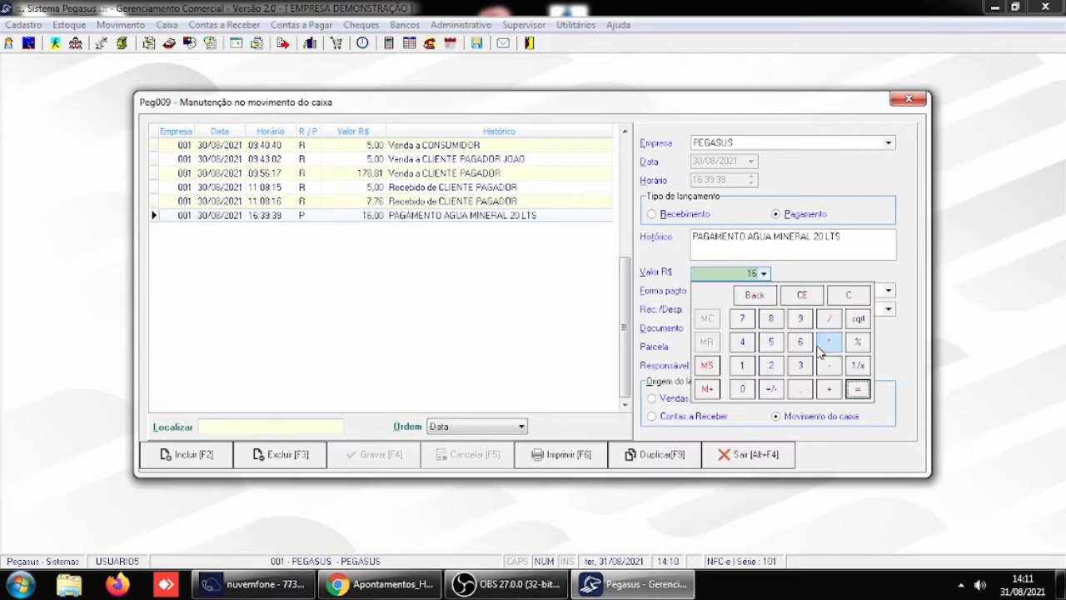
click(743, 366)
click(771, 366)
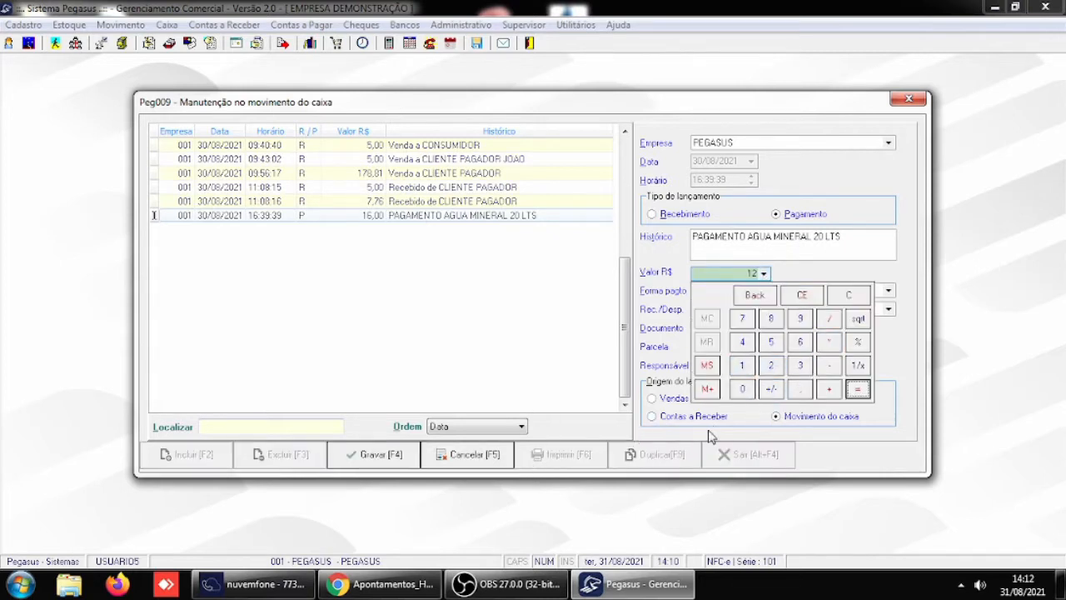
click(746, 423)
click(746, 422)
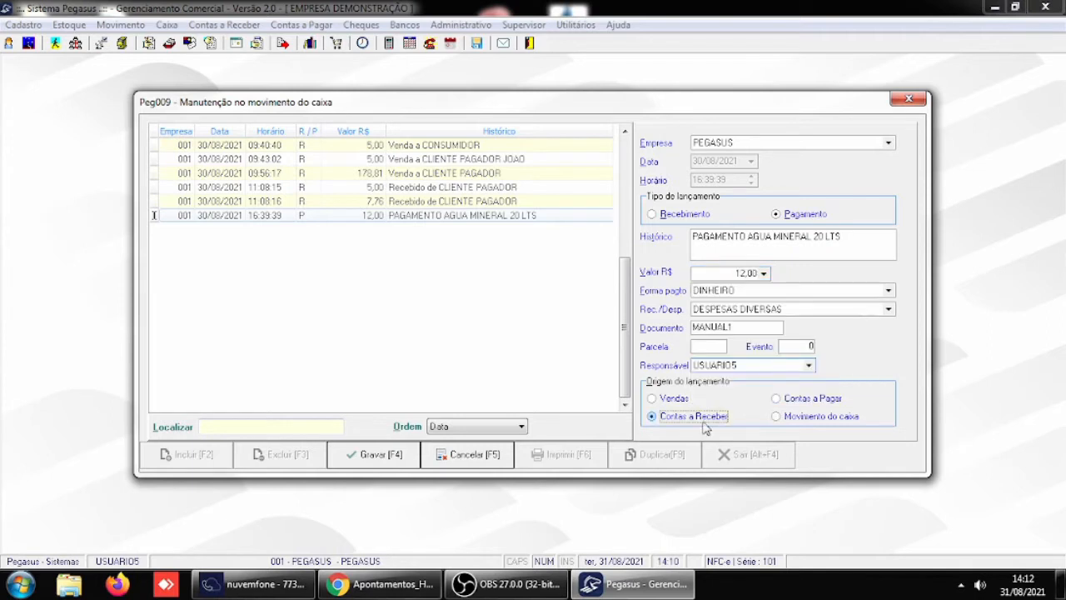
click(377, 458)
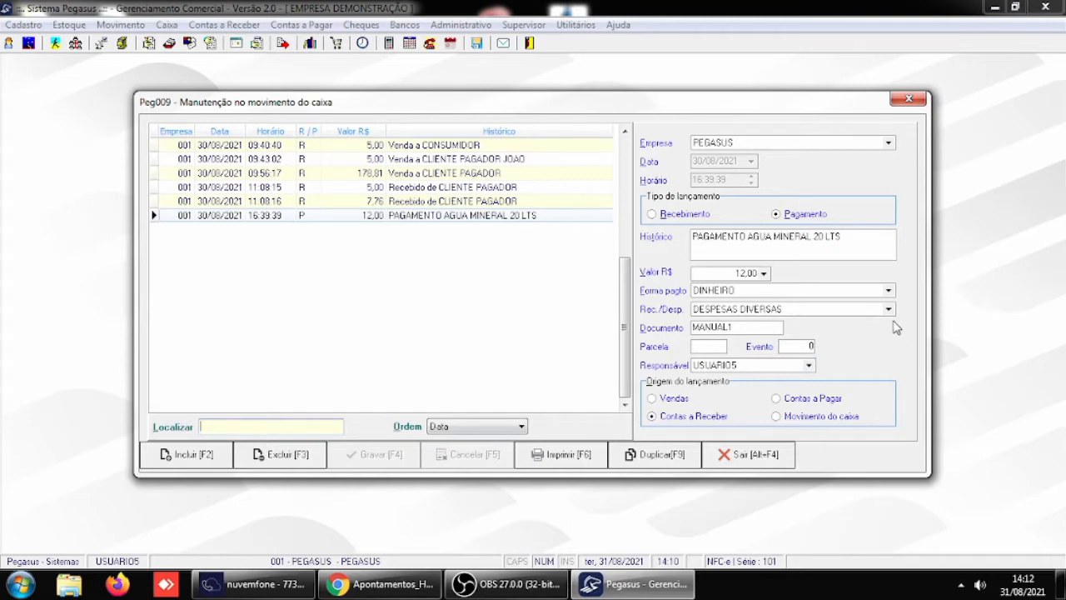
- Set the mineral water payment's document to MANUAL and save the entry
click(737, 326)
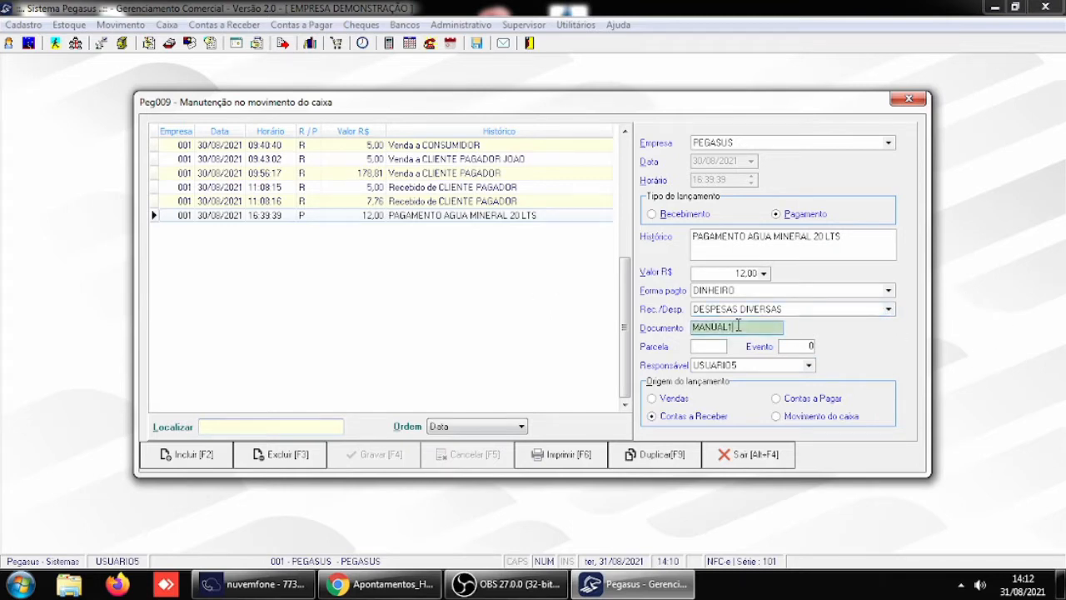
key(BackSpace)
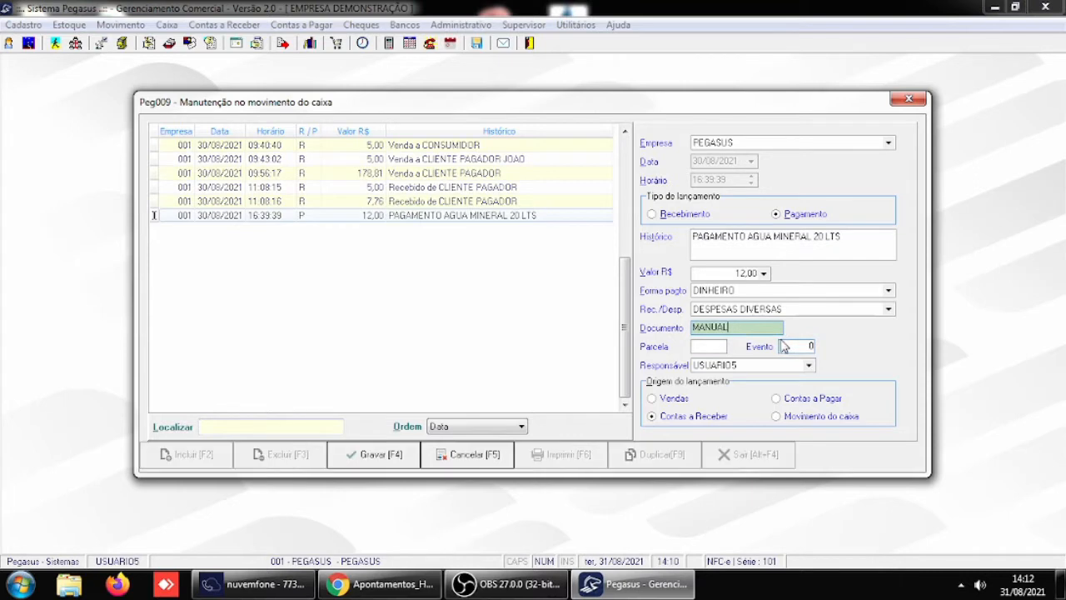
click(381, 458)
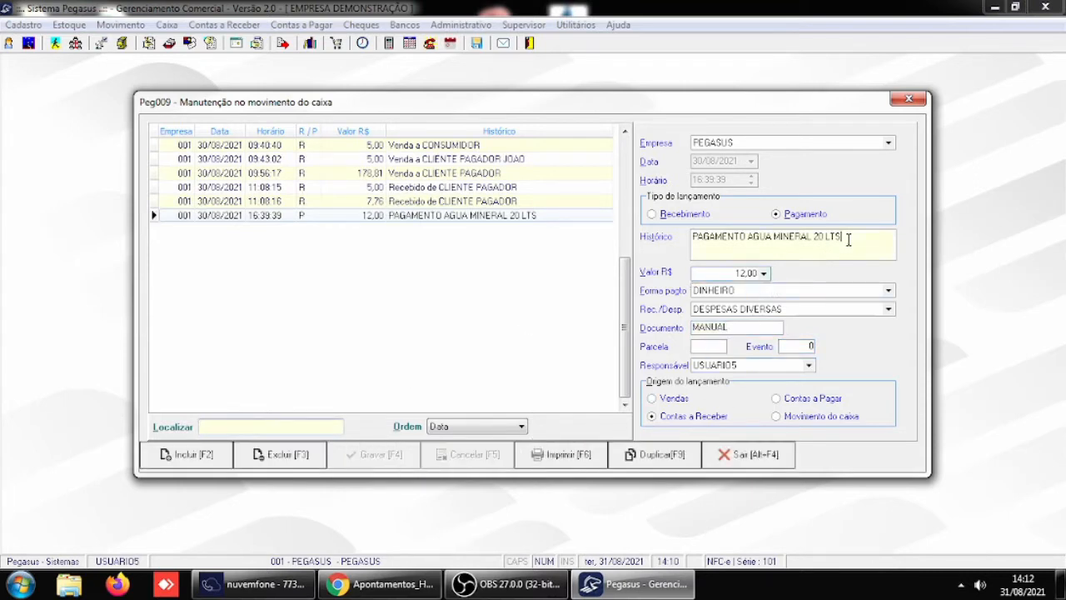
- Change the mineral water payment's history text to PAGAMENTO AGUA MINERAL 10 LTS and save the entry
key(BackSpace)
key(BackSpace)
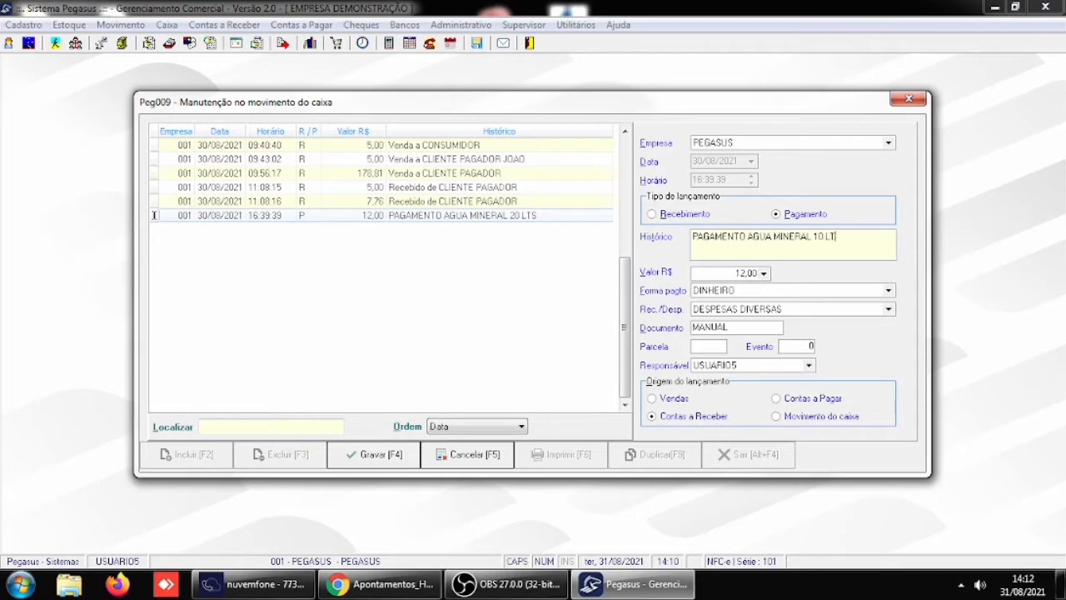
text(S)
key(Tab)
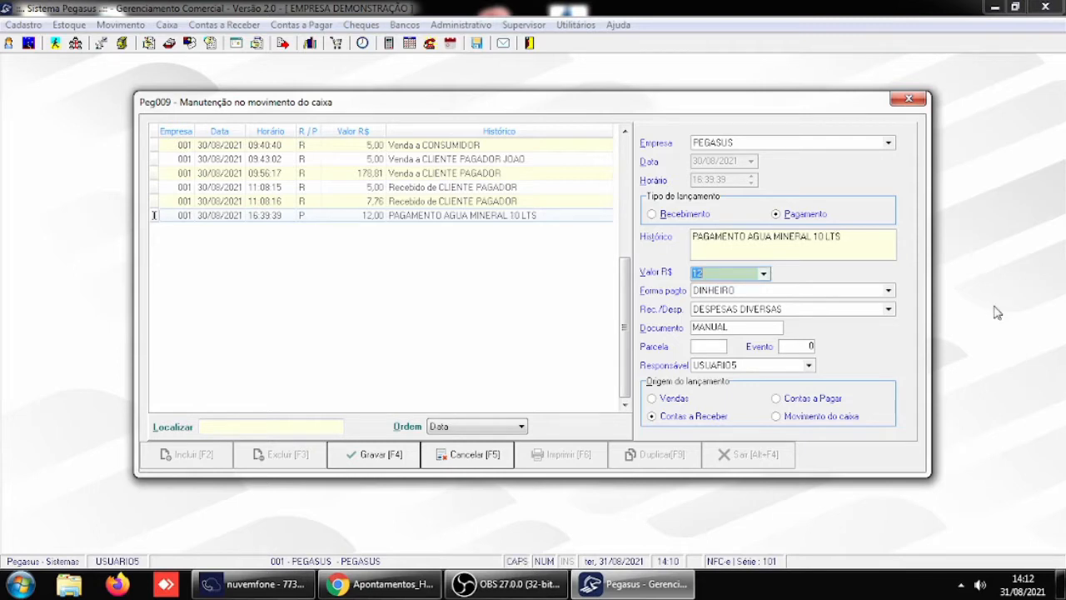
click(395, 464)
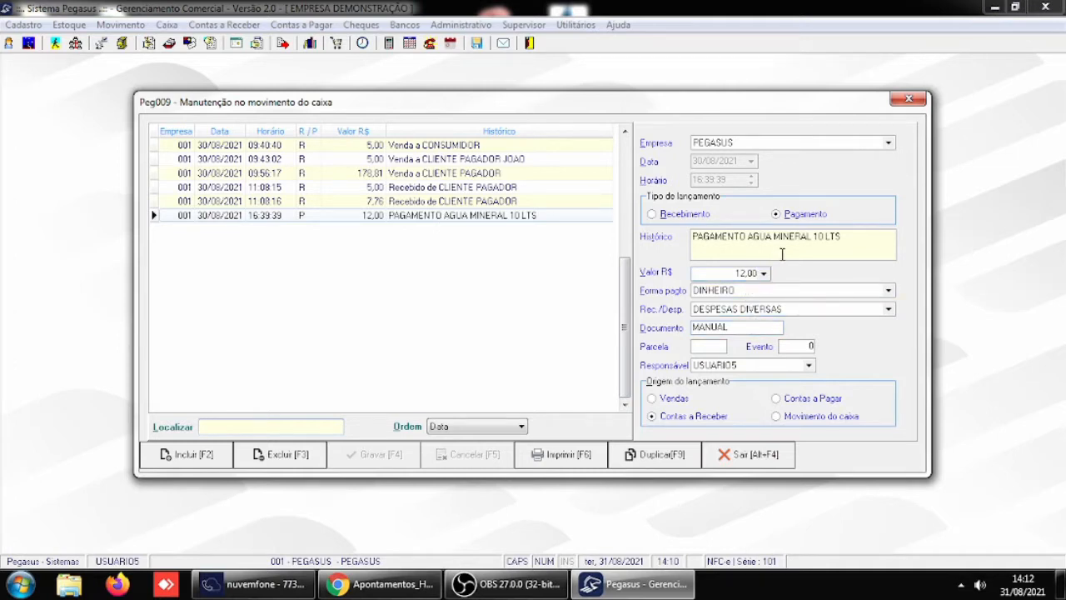
- Examine the sale and receipt entries of 30/08/2021 to see which of their fields are open for editing
click(450, 203)
click(448, 191)
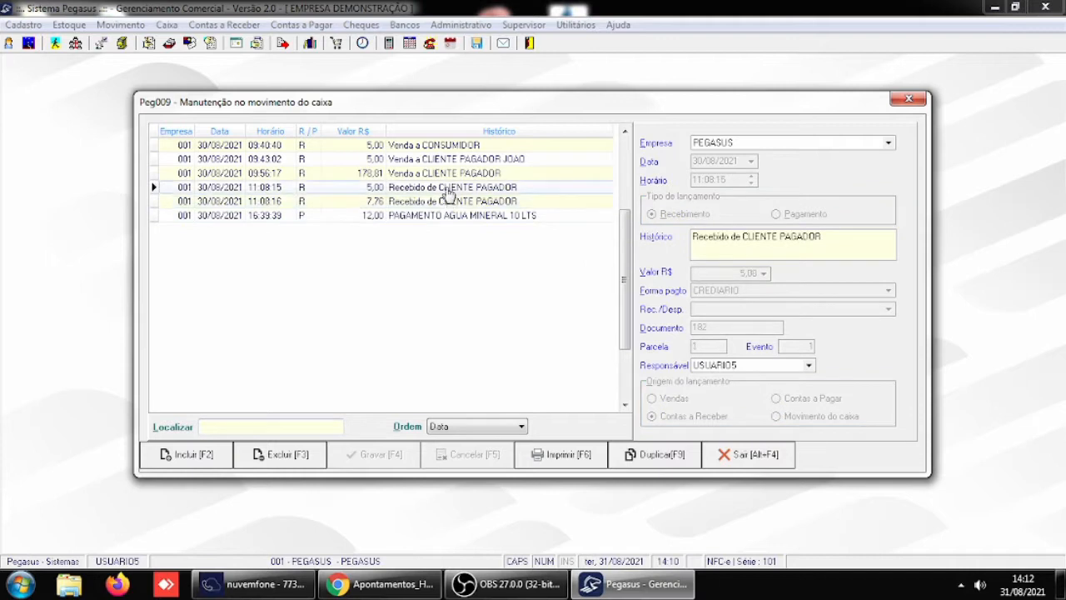
click(448, 172)
click(448, 160)
click(450, 147)
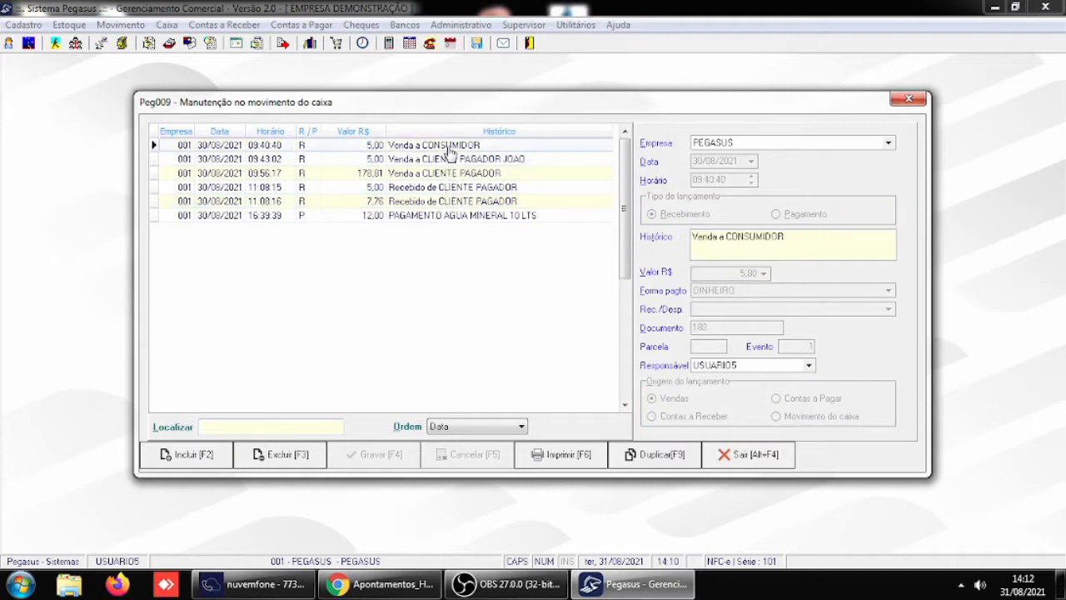
click(449, 160)
click(448, 173)
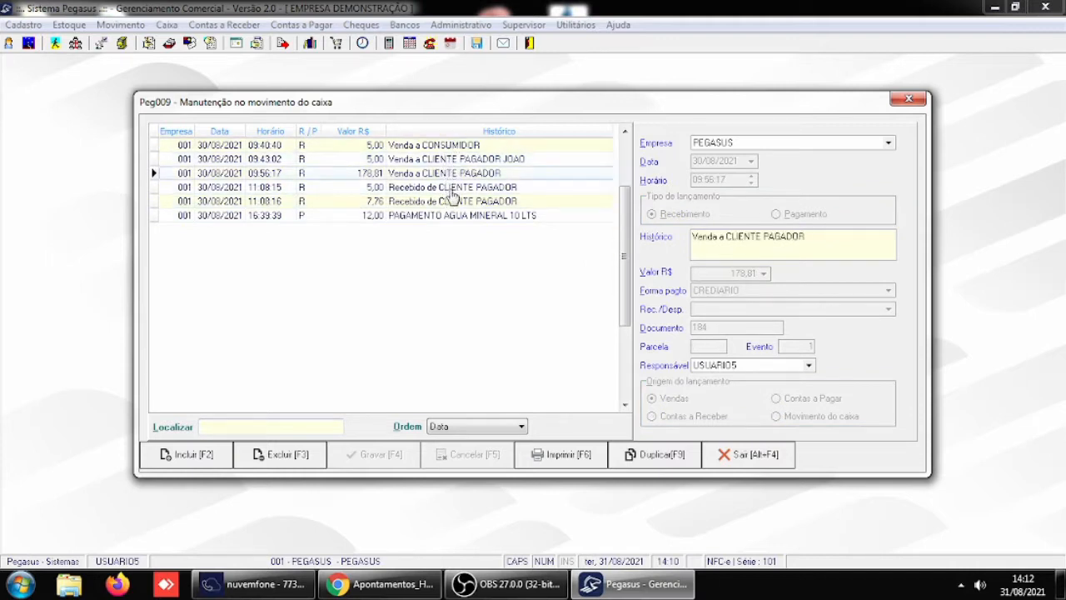
click(450, 191)
click(457, 203)
click(466, 189)
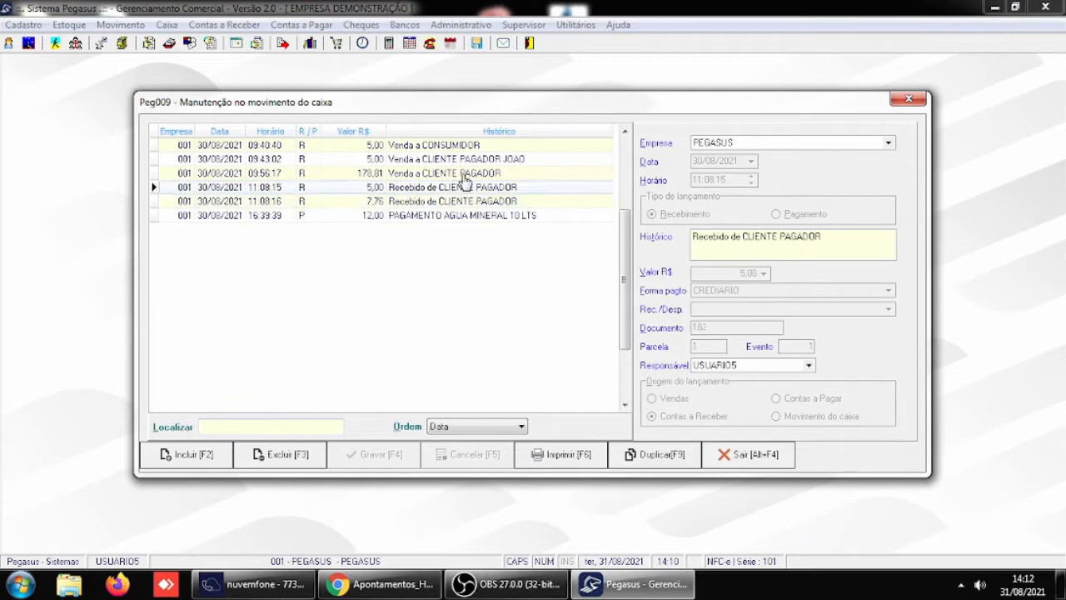
- Set the person responsible for the R$ 178,81 sale entry to USUARIO1, save it, and close the cash movement maintenance
click(464, 174)
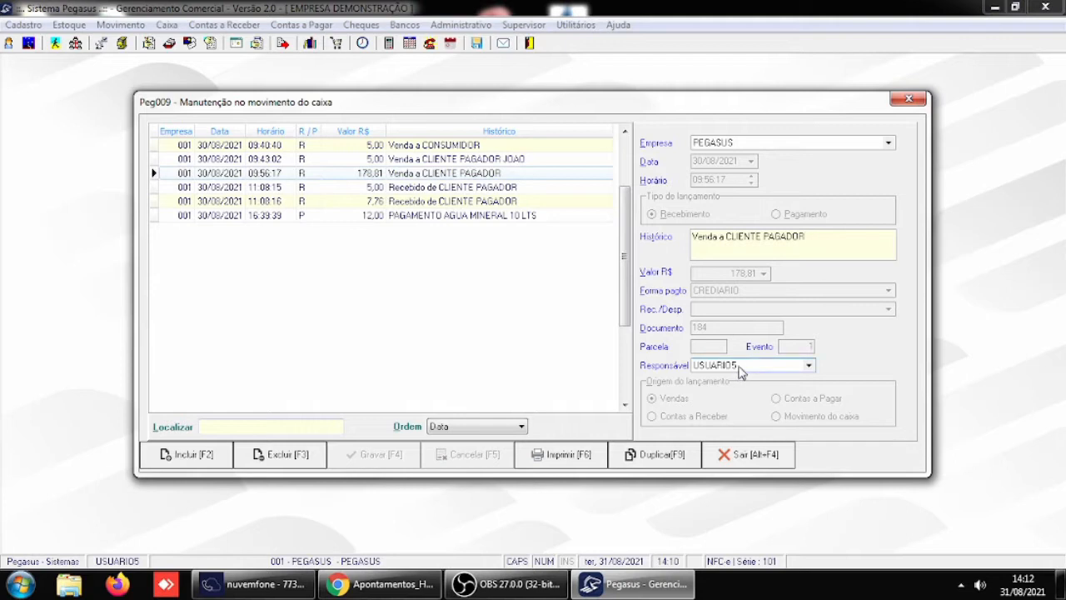
click(809, 365)
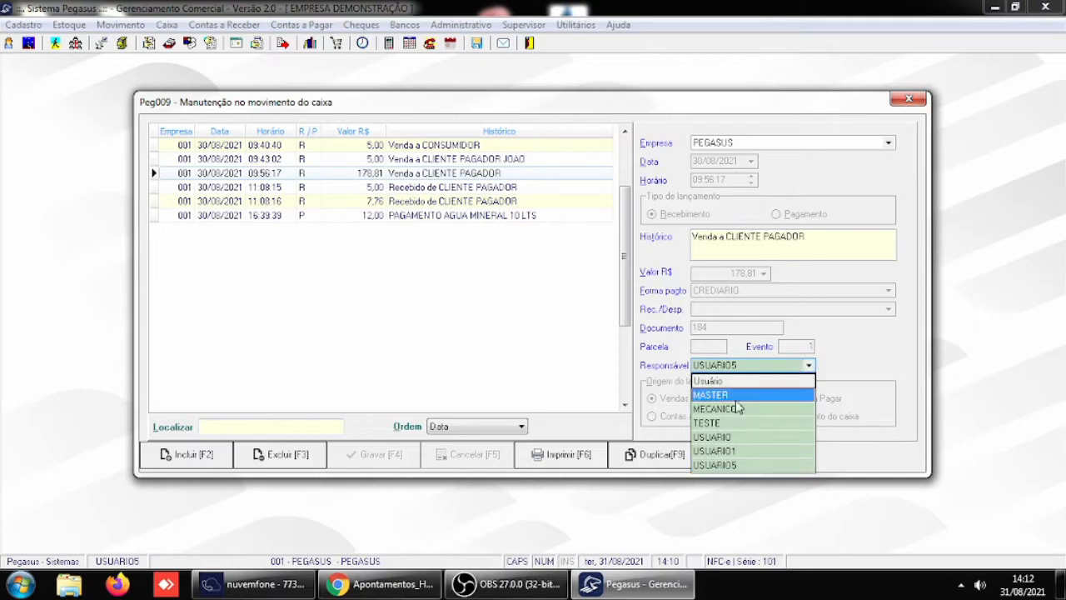
click(738, 450)
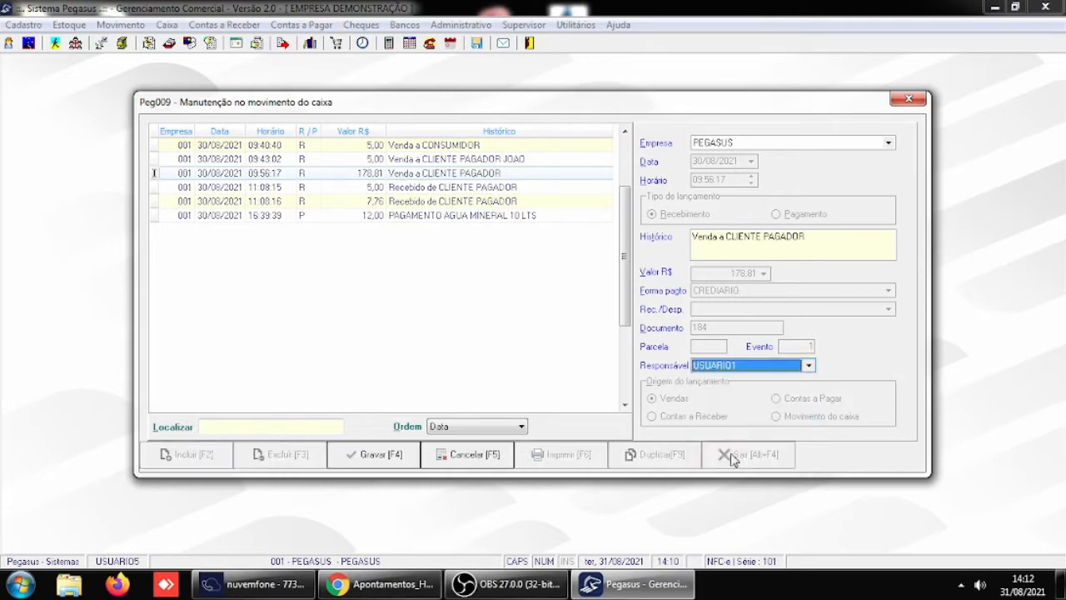
click(380, 466)
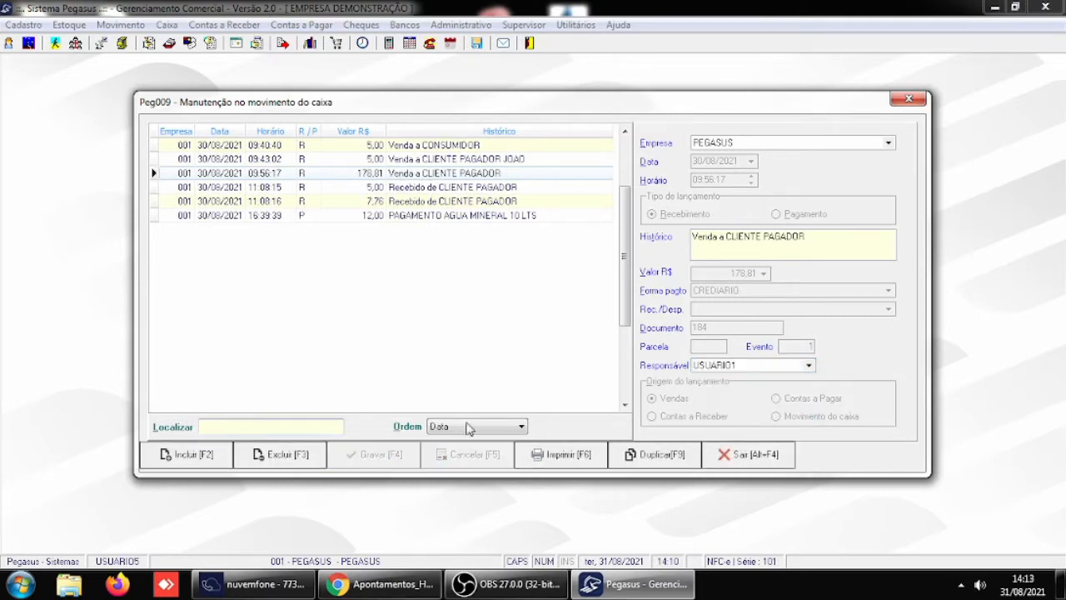
click(766, 458)
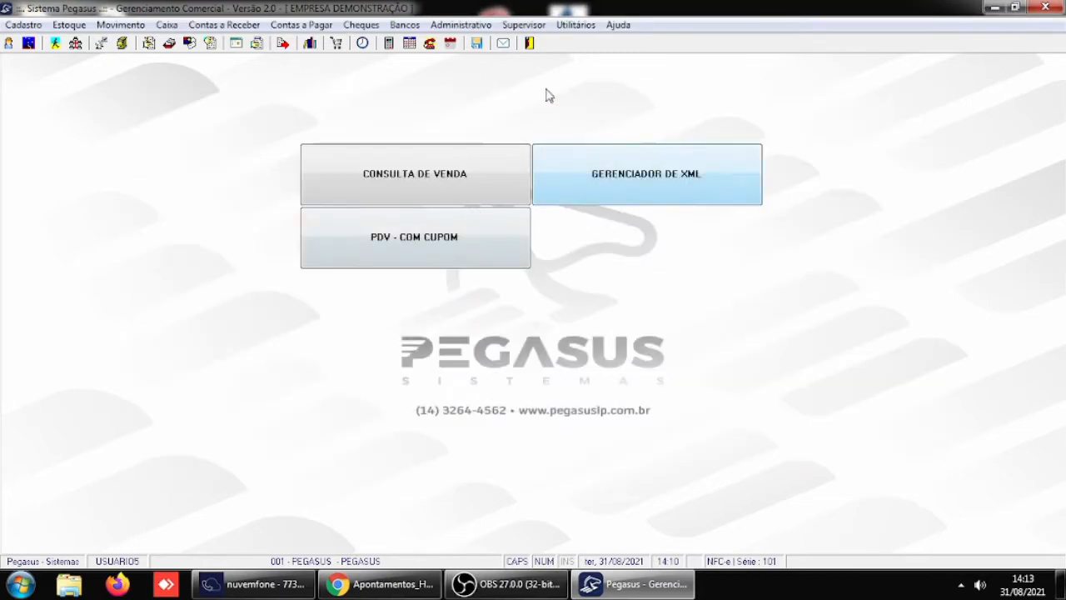
- In the Receber / Caixa general parameters, set Inclusão/Alteração de lançamentos no caixa to S-Solicitar para todas as alterações and save
click(525, 25)
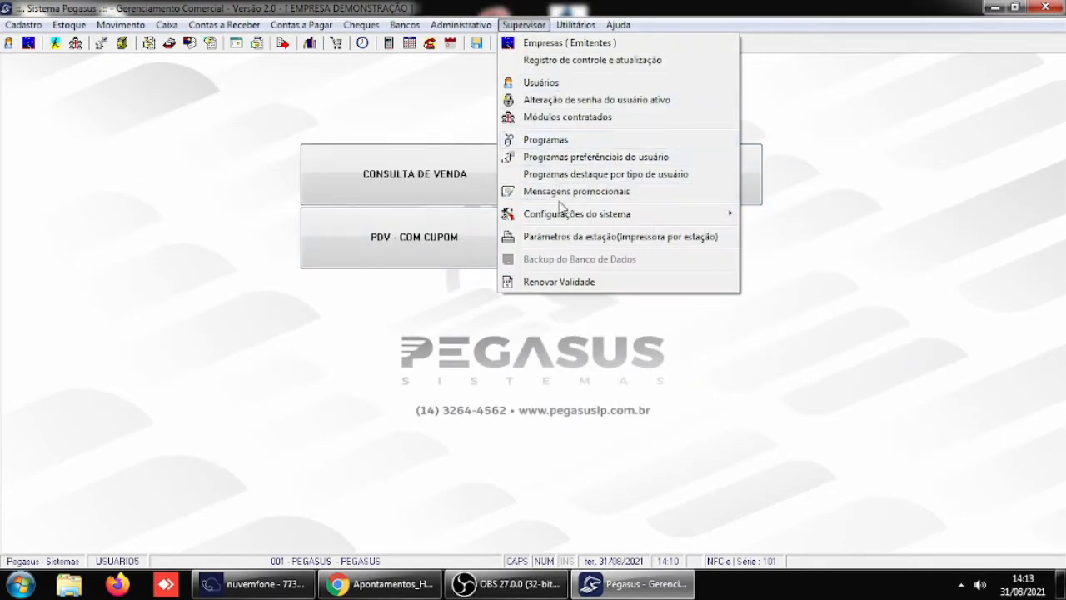
mouse_move(565, 218)
click(833, 214)
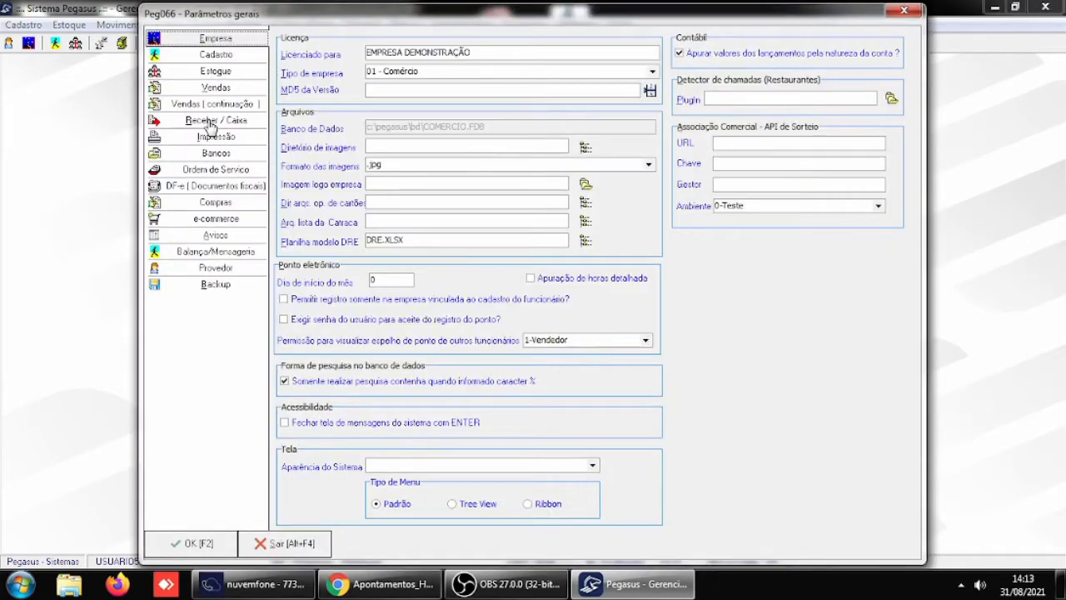
click(208, 122)
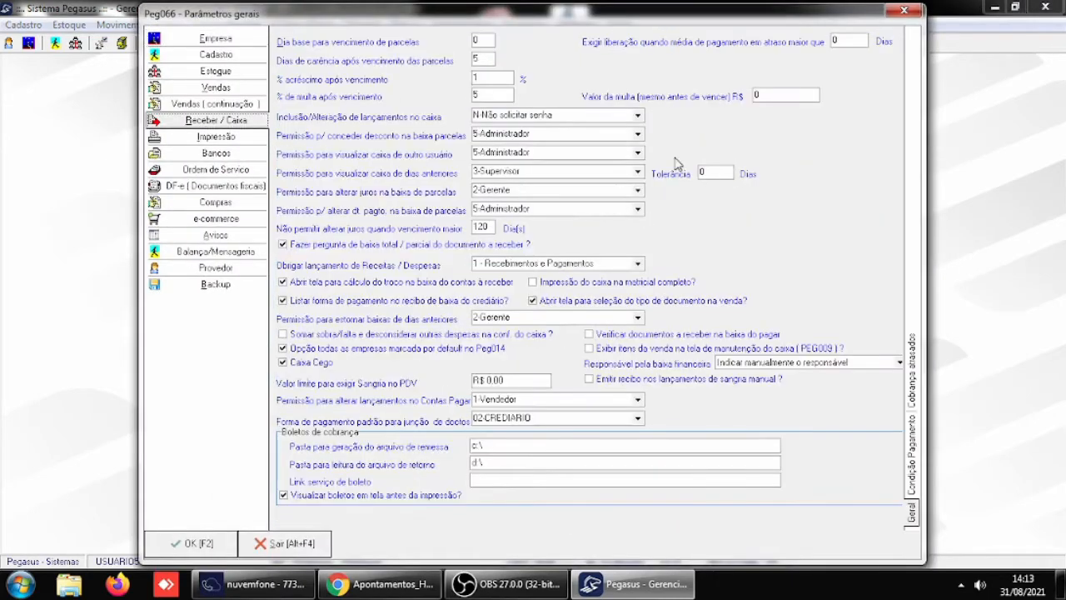
click(638, 115)
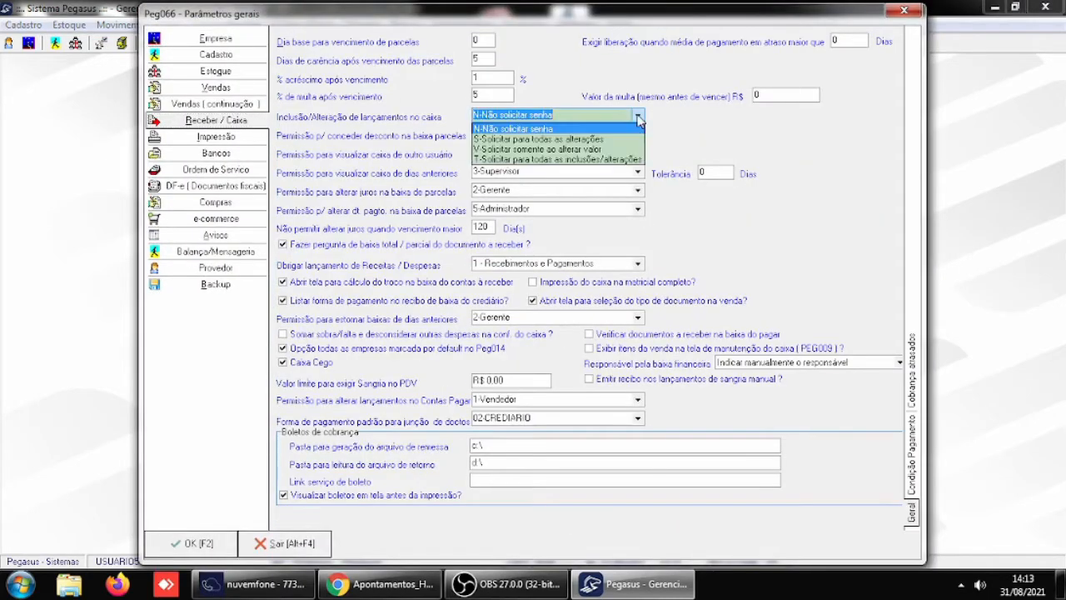
click(538, 139)
key(Tab)
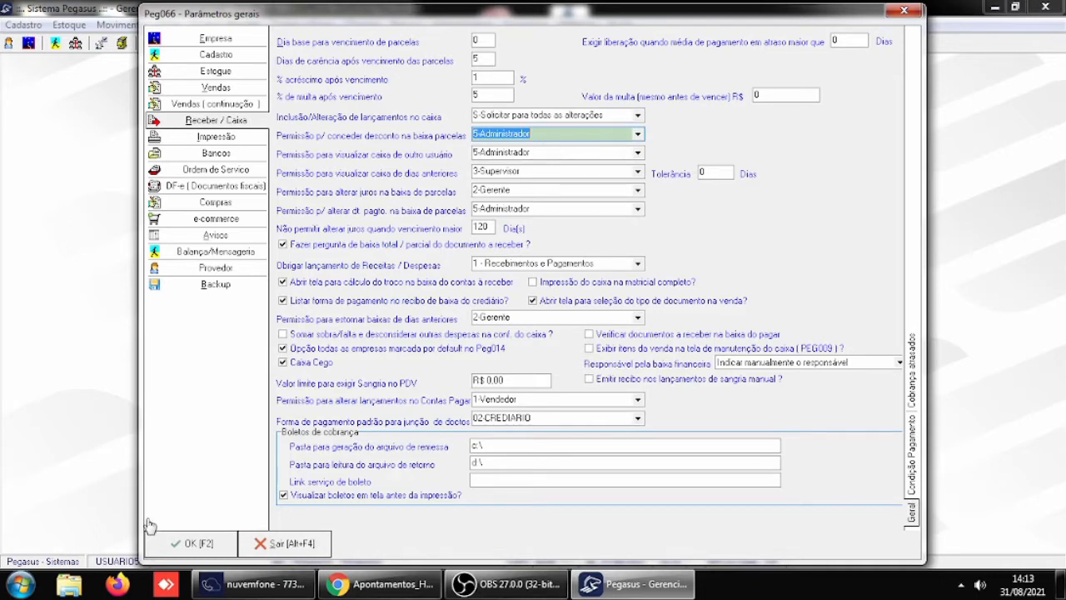
click(198, 546)
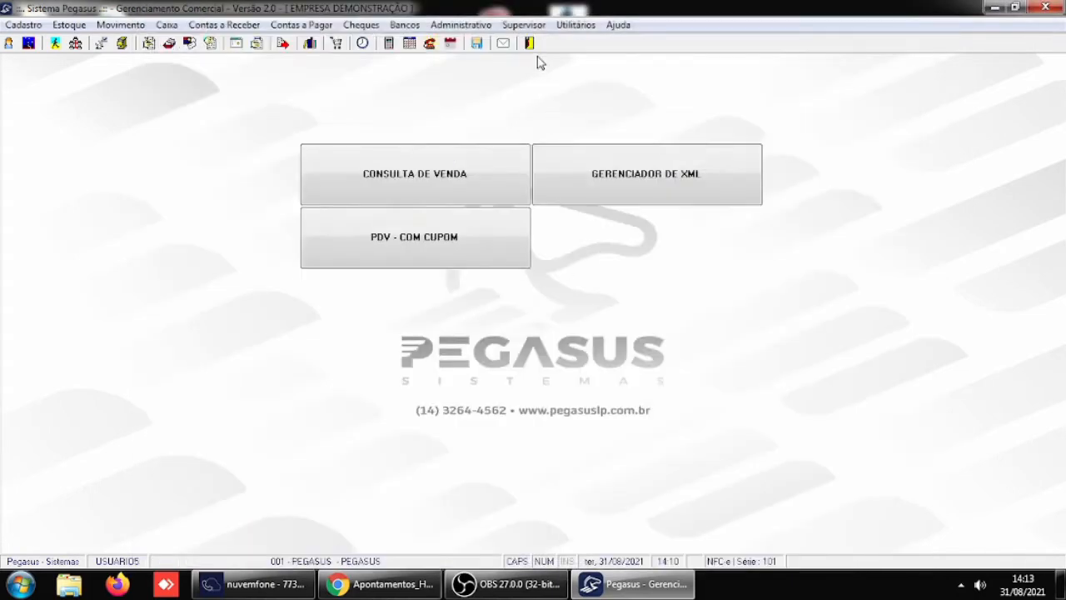
- Restart Pegasus and log in as USUARIO5 with the account password, dismissing the query of items taken on consignment
click(529, 43)
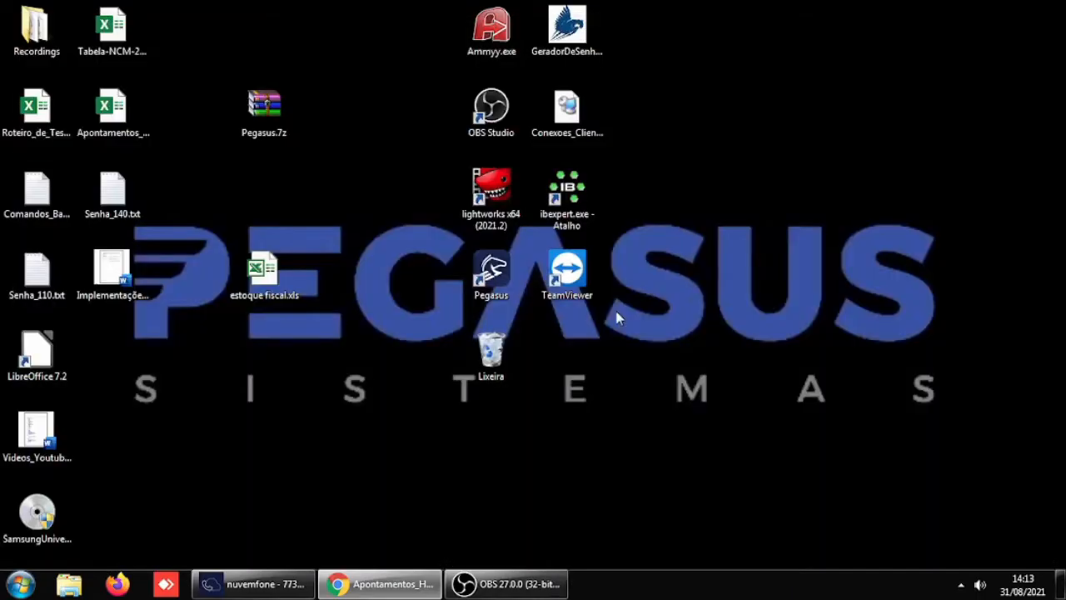
double_click(480, 284)
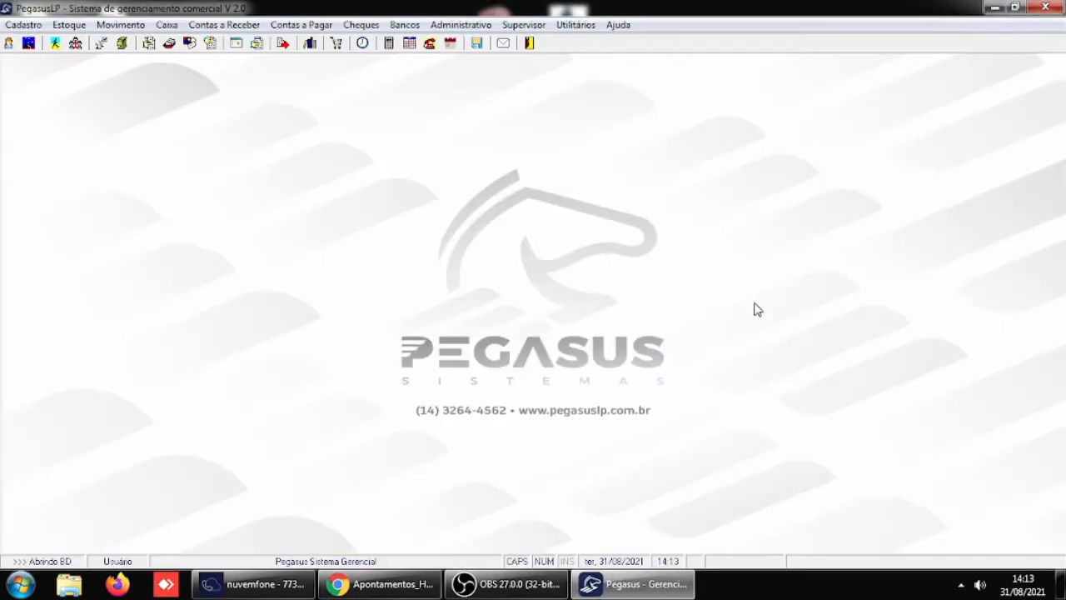
text(SUA)
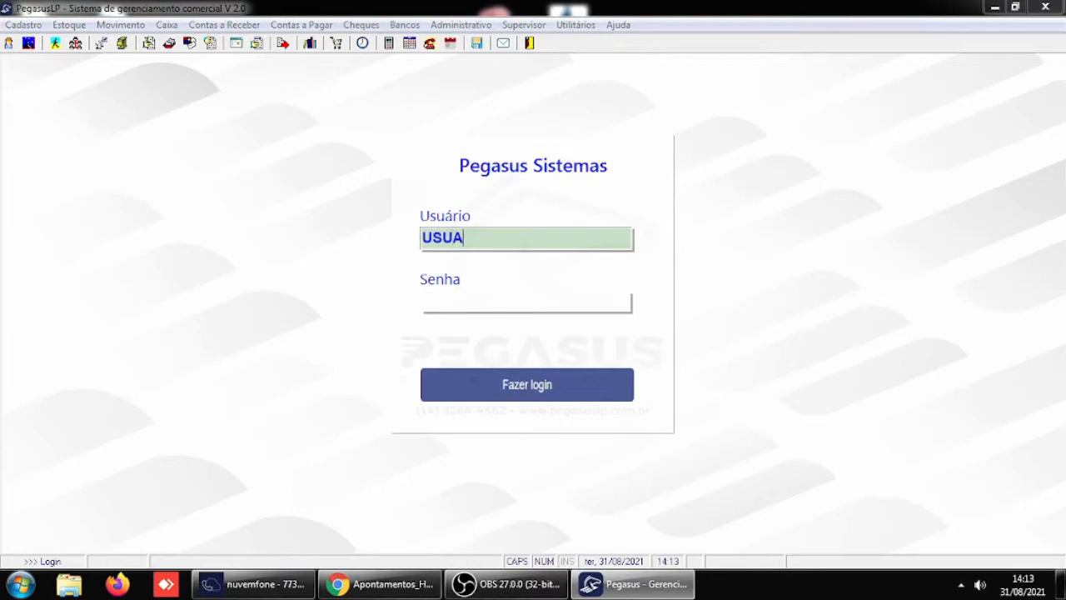
text(RIO5)
key(Return)
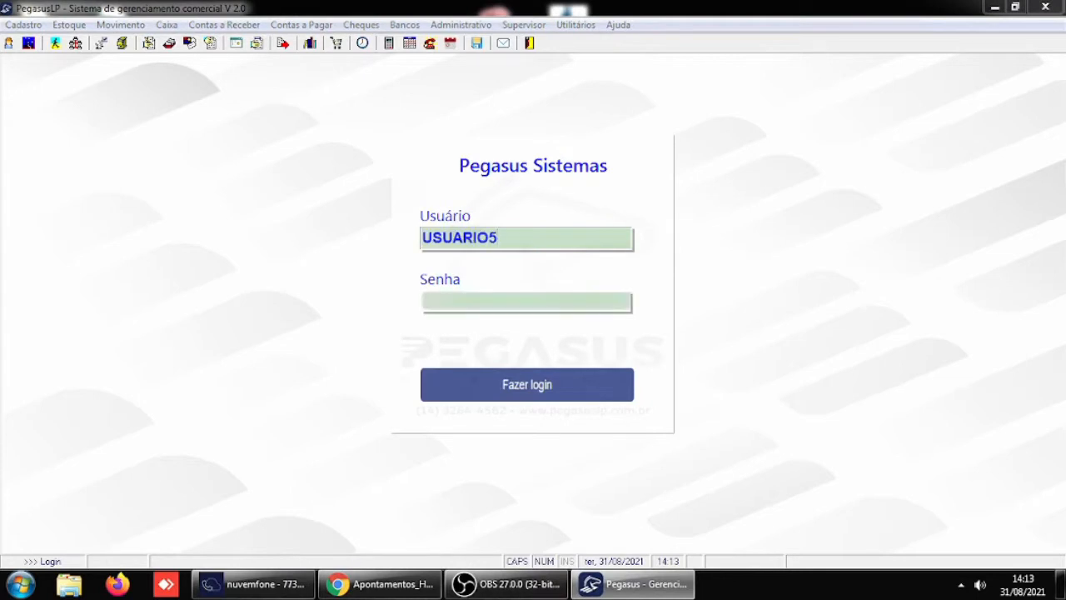
text(**)
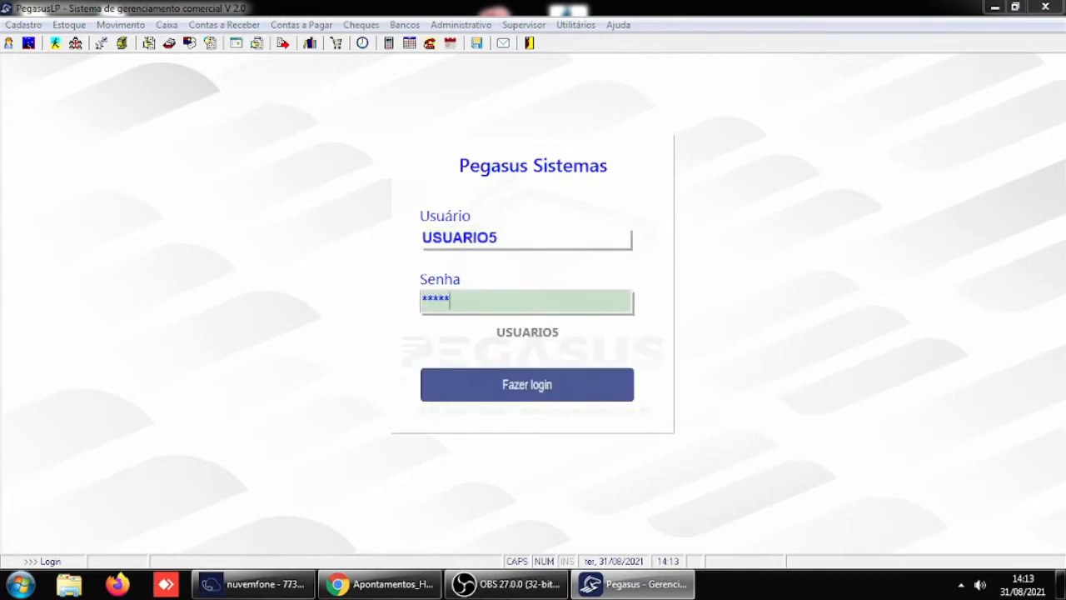
key(Return)
key(Return)
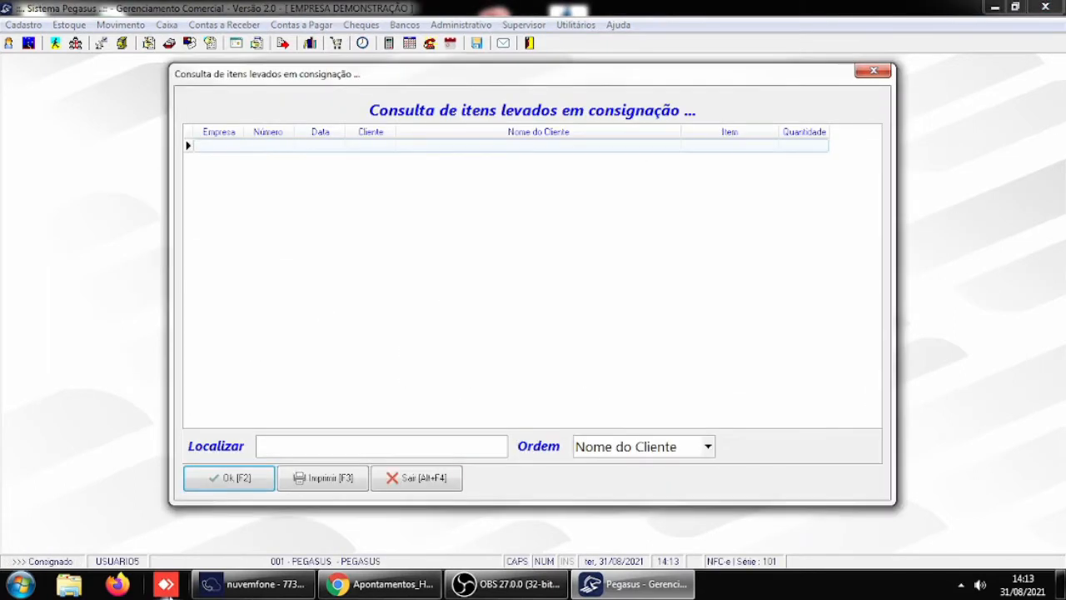
click(247, 481)
click(246, 479)
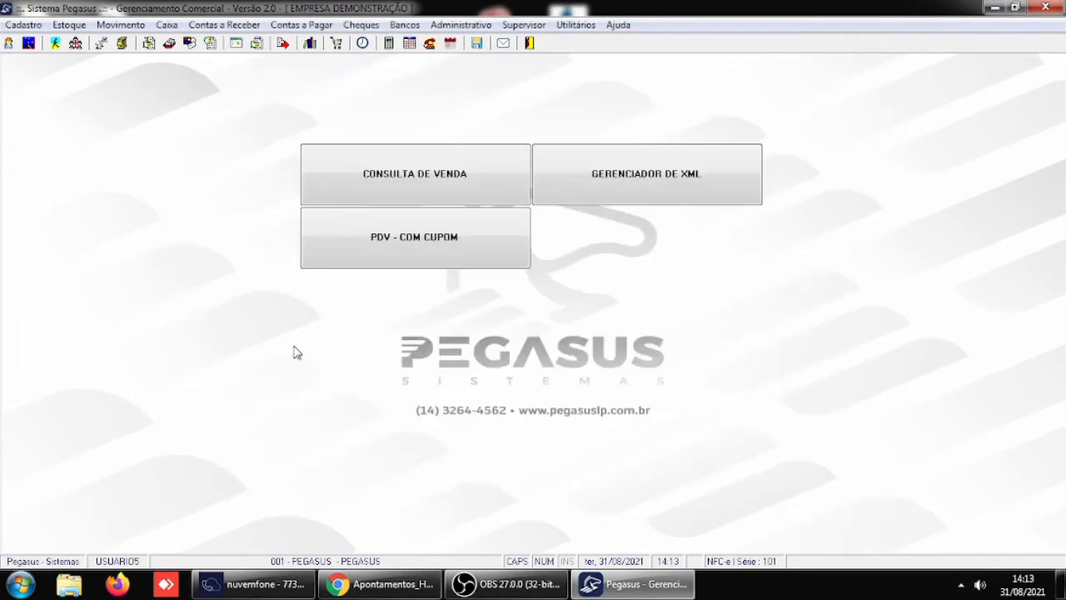
- Open the cash entries and locate the ones dated 30/08/2021
click(166, 24)
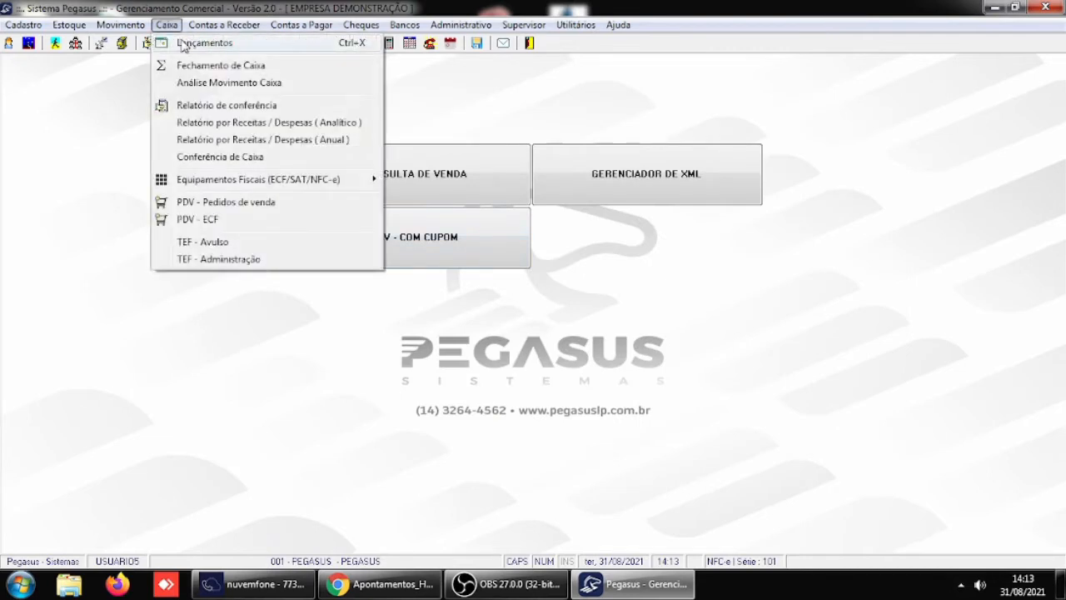
click(185, 43)
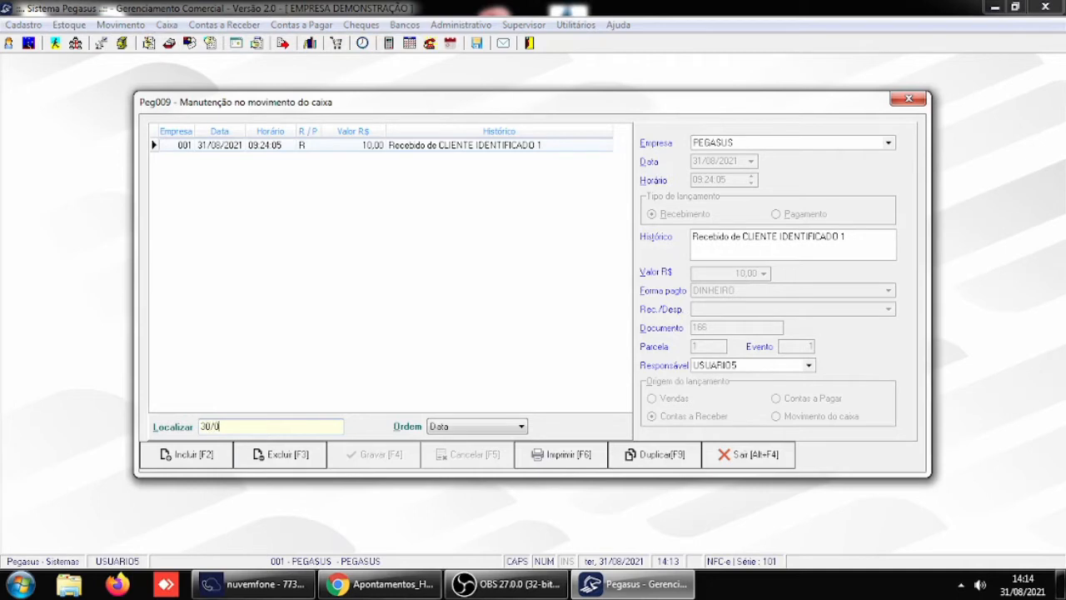
text(30/08/2021)
key(Return)
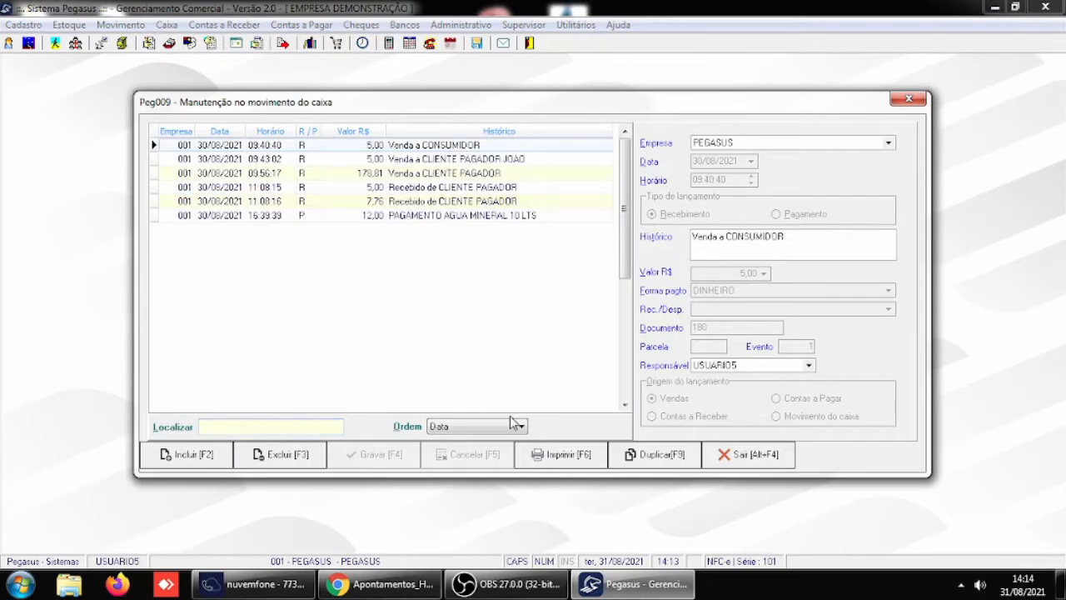
- Change the mineral water payment's history text to PAGAMENTO AGUA MINERAL 20 LTS and save the entry
click(454, 217)
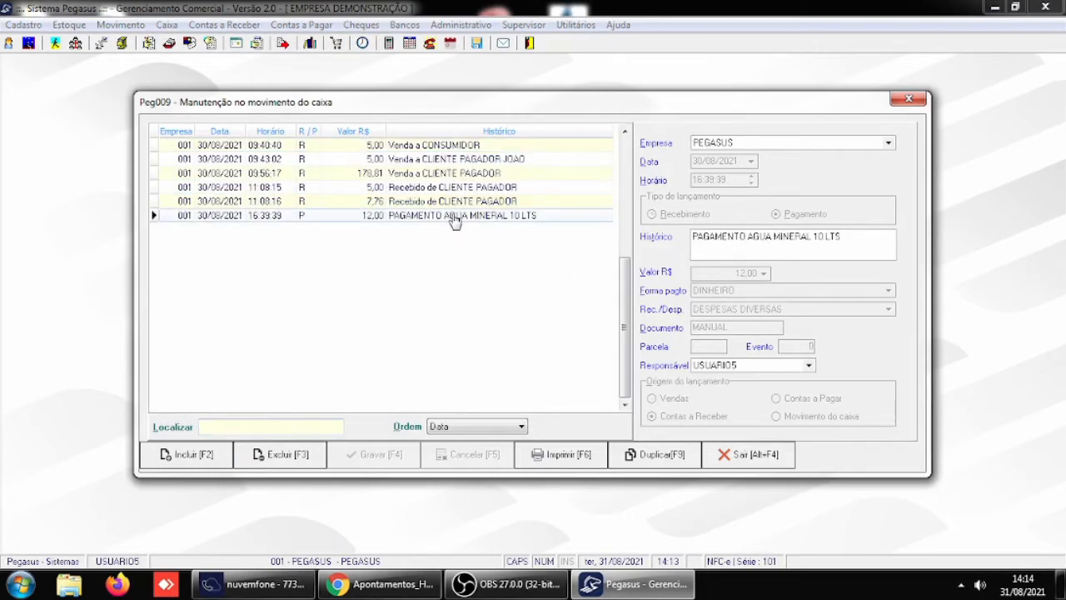
drag(813, 236, 844, 237)
text(20)
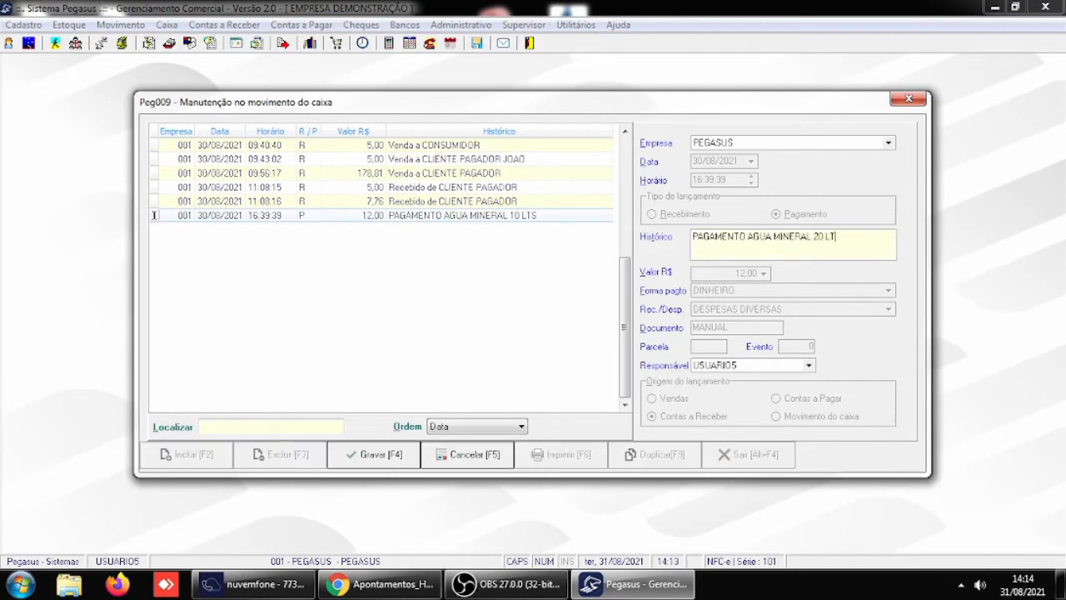
text( LTS)
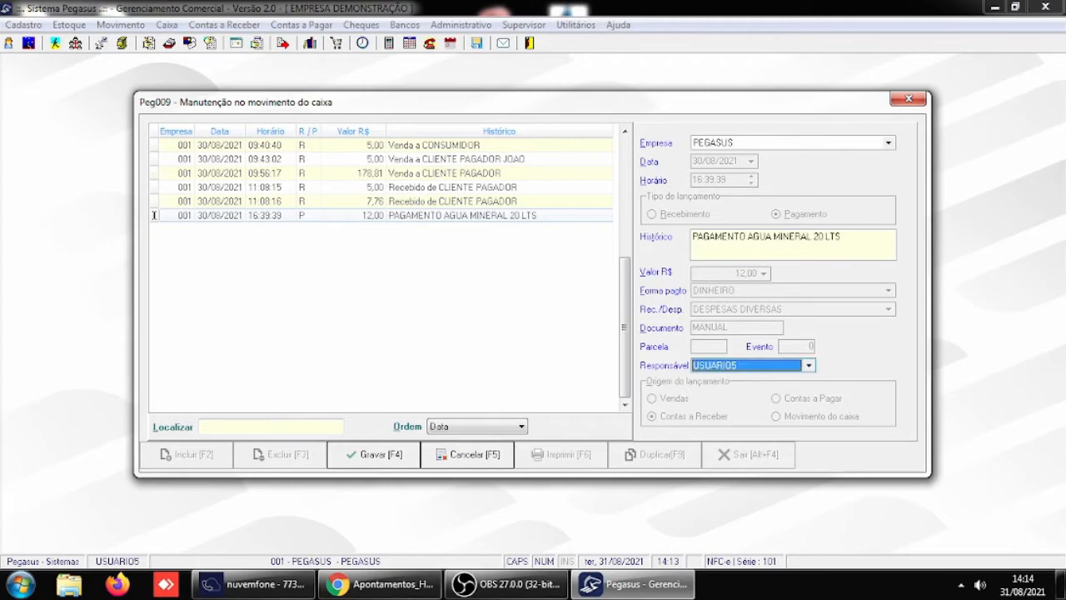
click(375, 455)
- Authorize the entry change with USUARIO5 as the responsible user and the account password
click(442, 340)
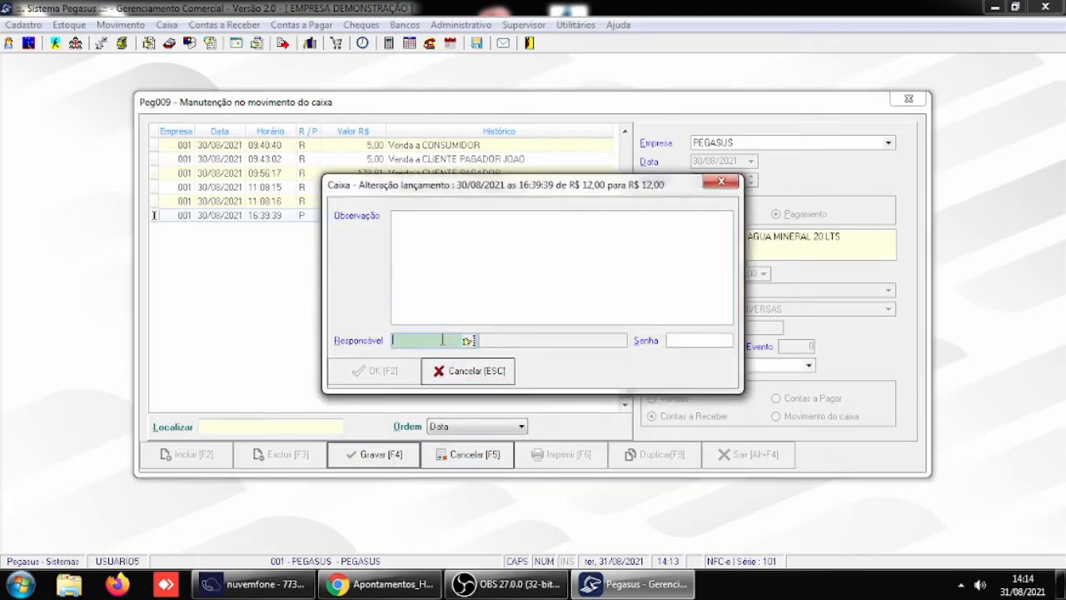
text(USUARIO)
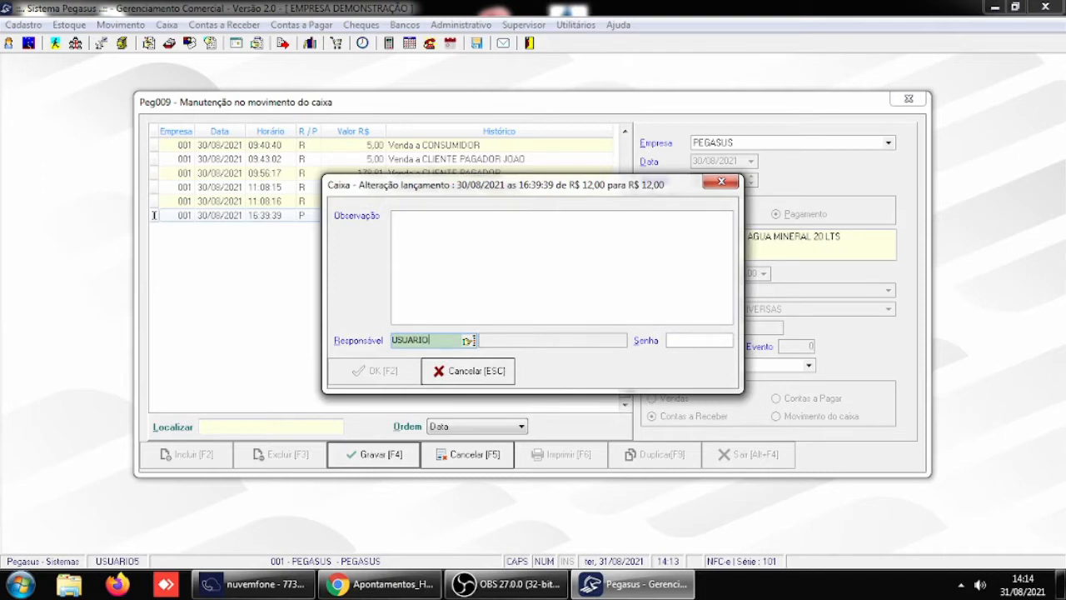
text(5)
key(Tab)
text(***)
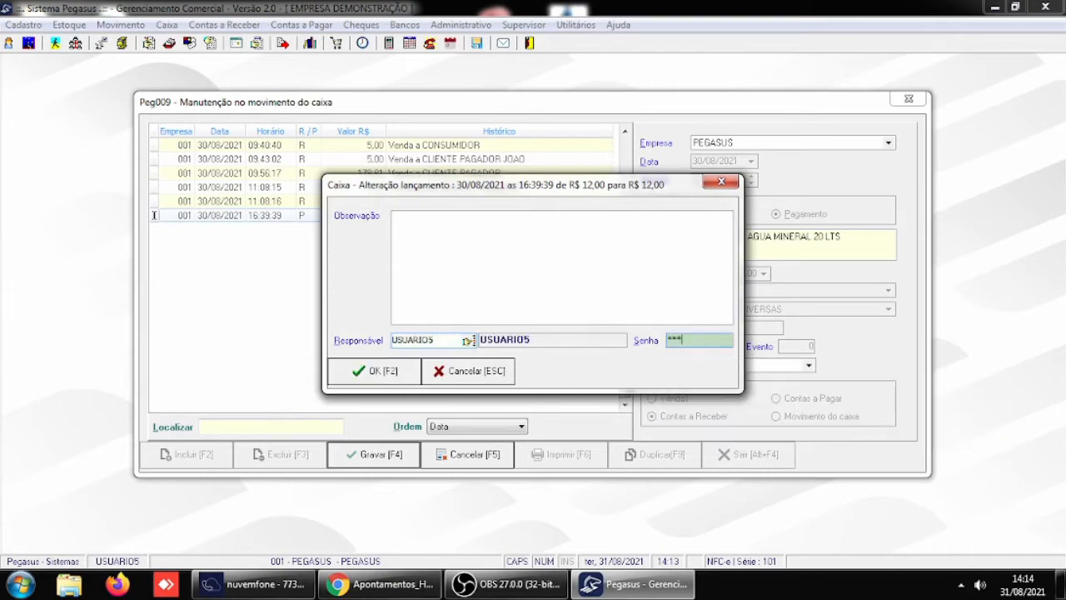
click(360, 371)
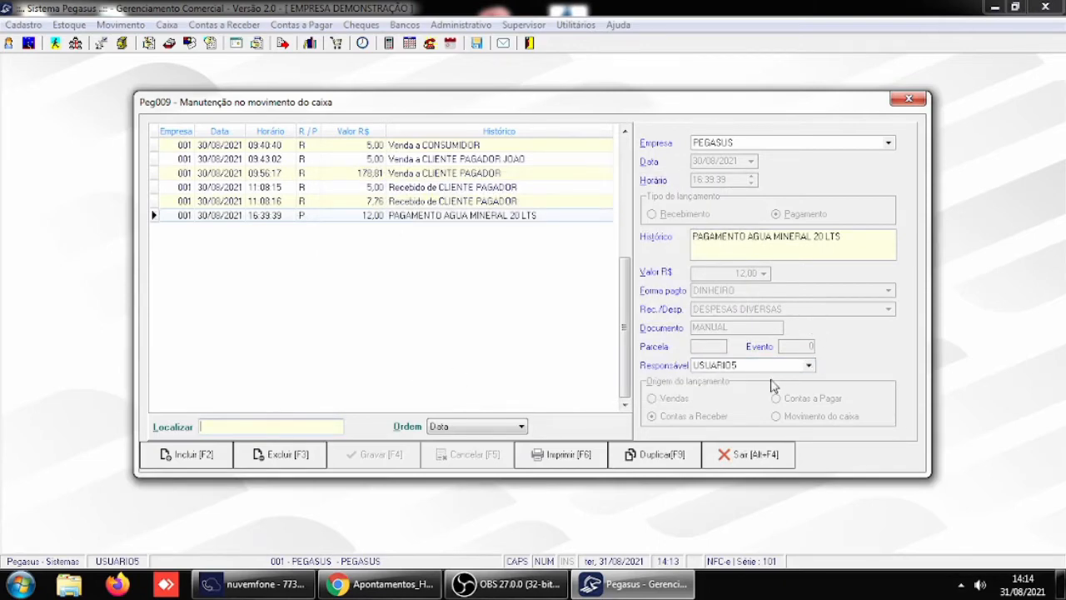
- Change the mineral water payment's responsible user to USUARIO1 and save the entry
click(808, 364)
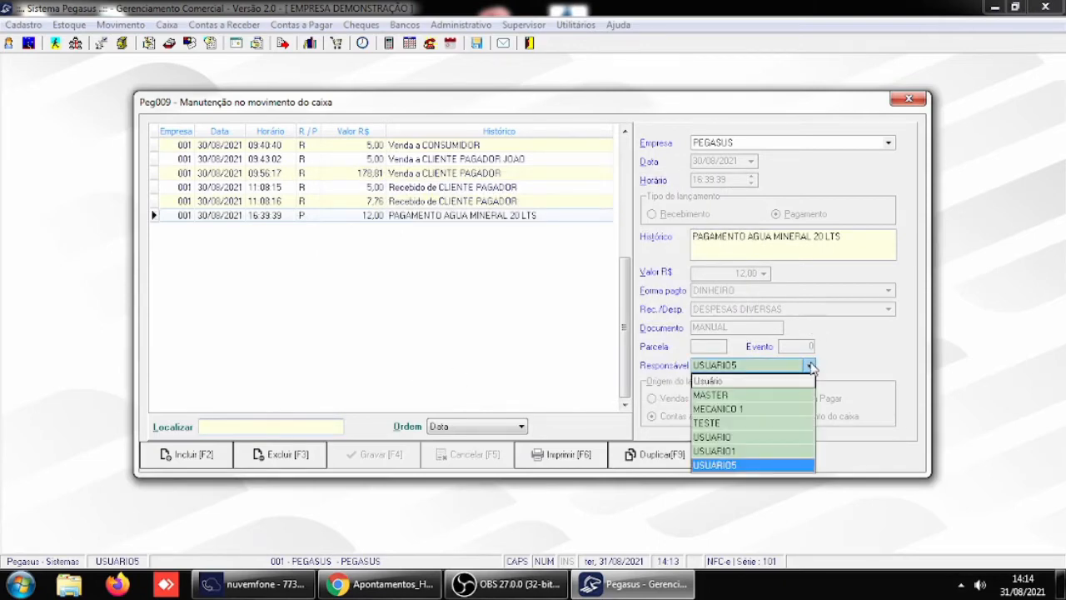
click(739, 450)
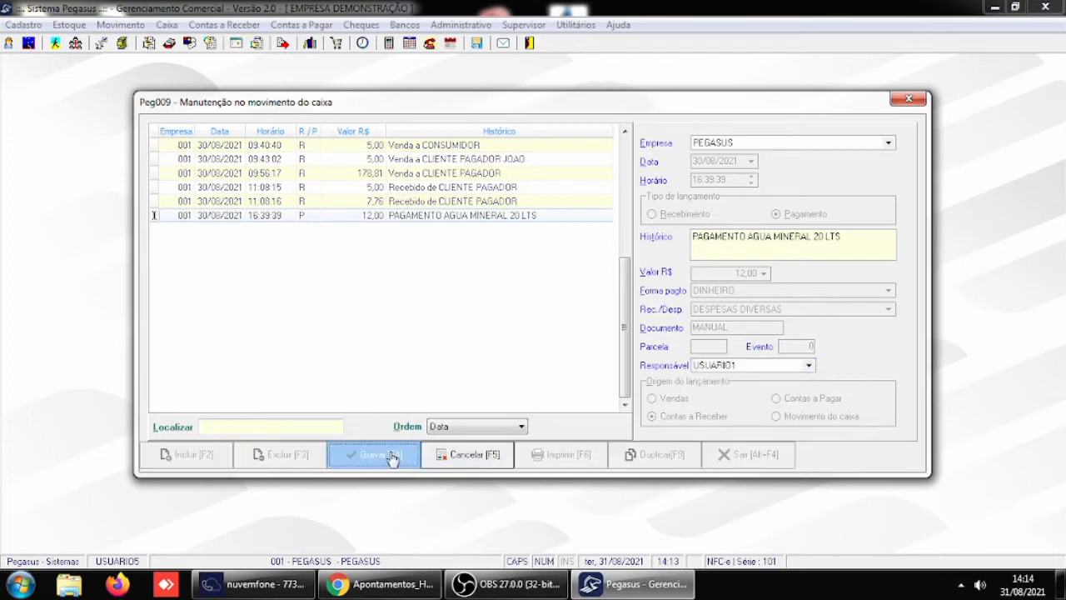
click(391, 457)
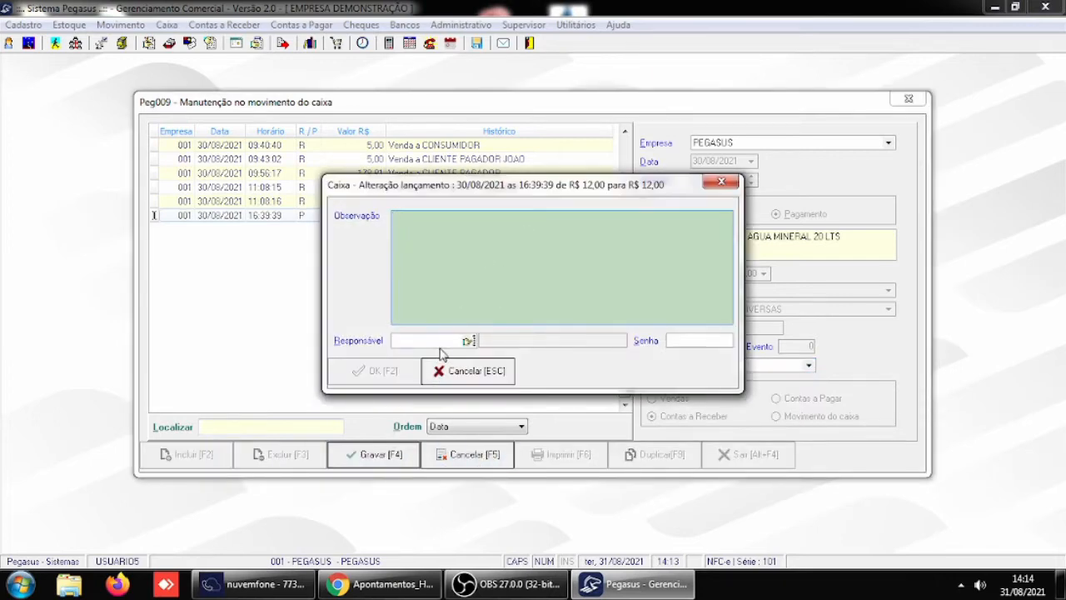
- Authorize the change of the payment's responsible user as USUARIO5 with the account password
click(438, 340)
click(409, 219)
click(426, 341)
text(USUA)
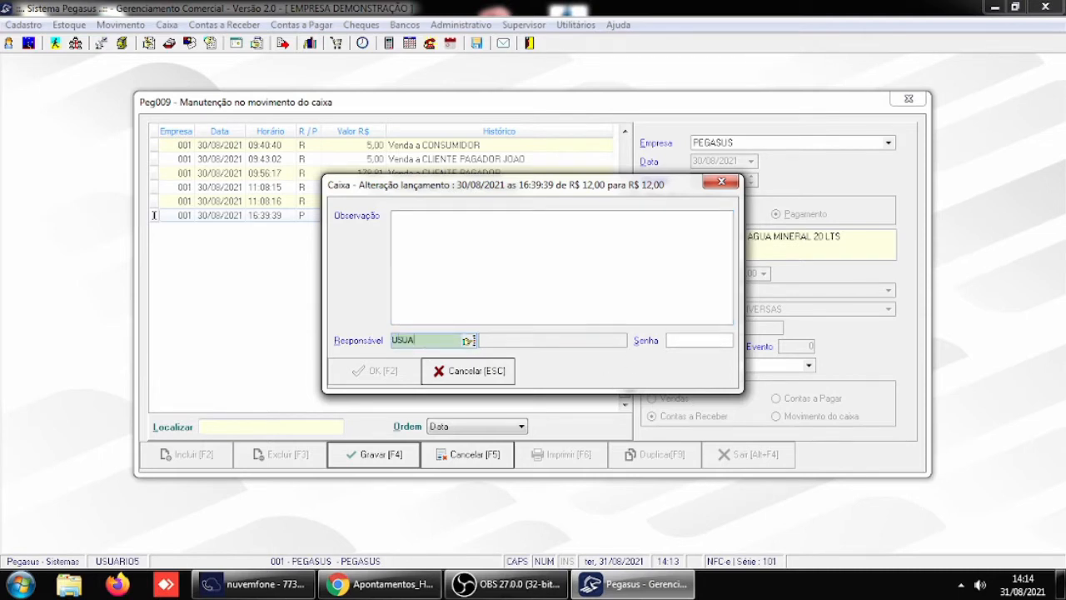
text(RIO5)
key(Tab)
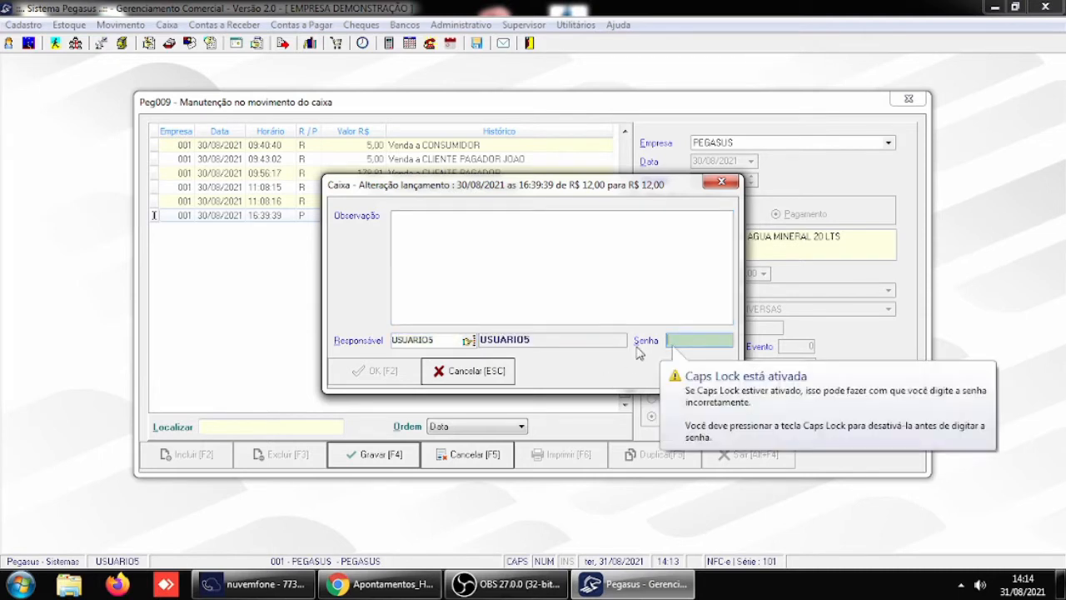
text(15)
key(Tab)
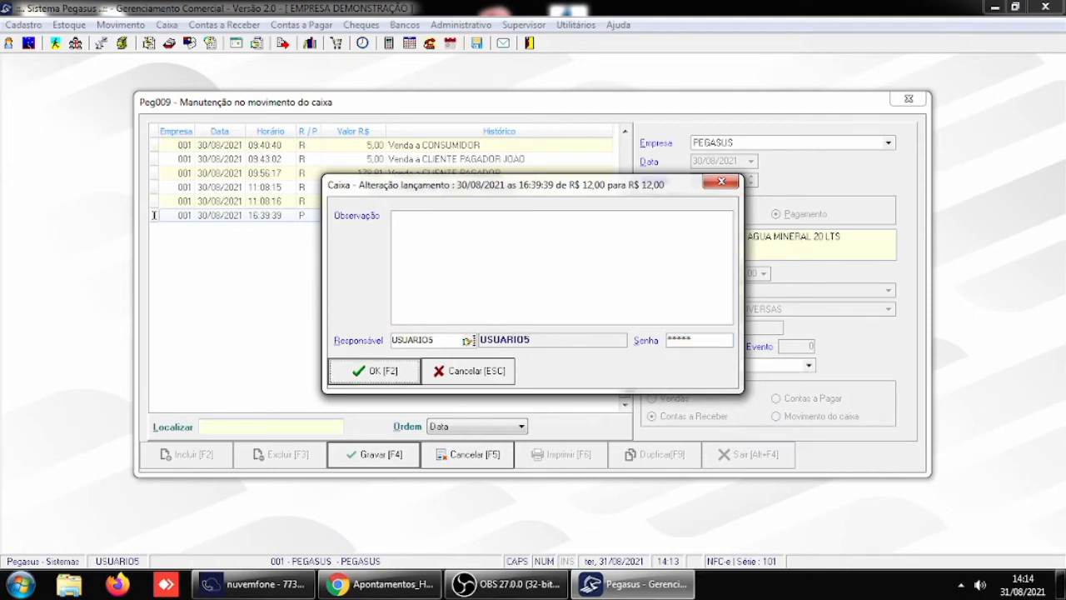
click(381, 374)
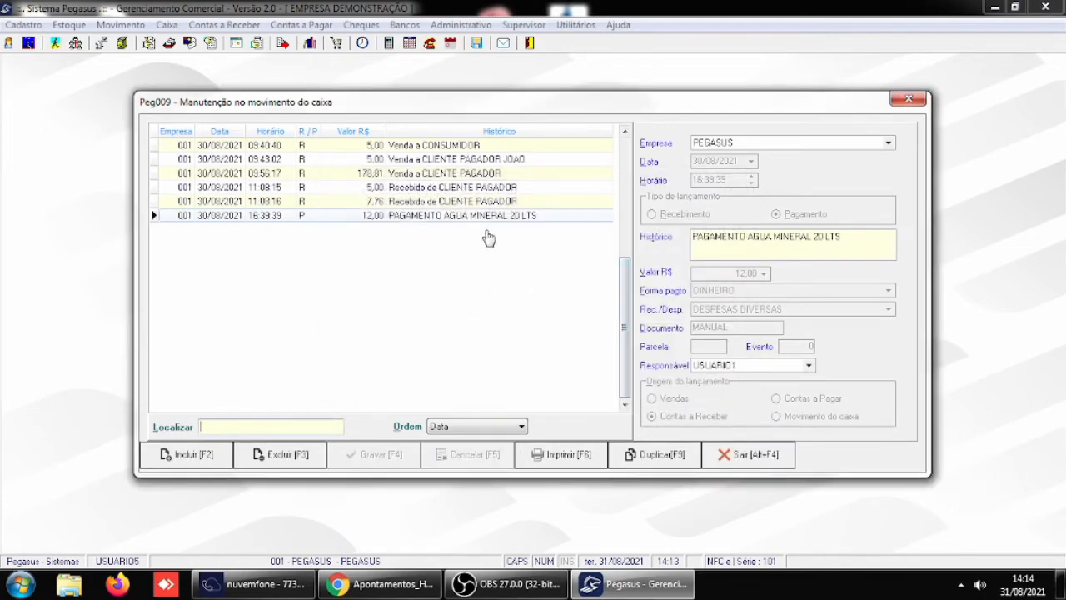
- Review the other 30/08/2021 entries, shorten the 09:43:02 sale's history text to Venda a CLIENTE PAGADOR, and save it
click(448, 146)
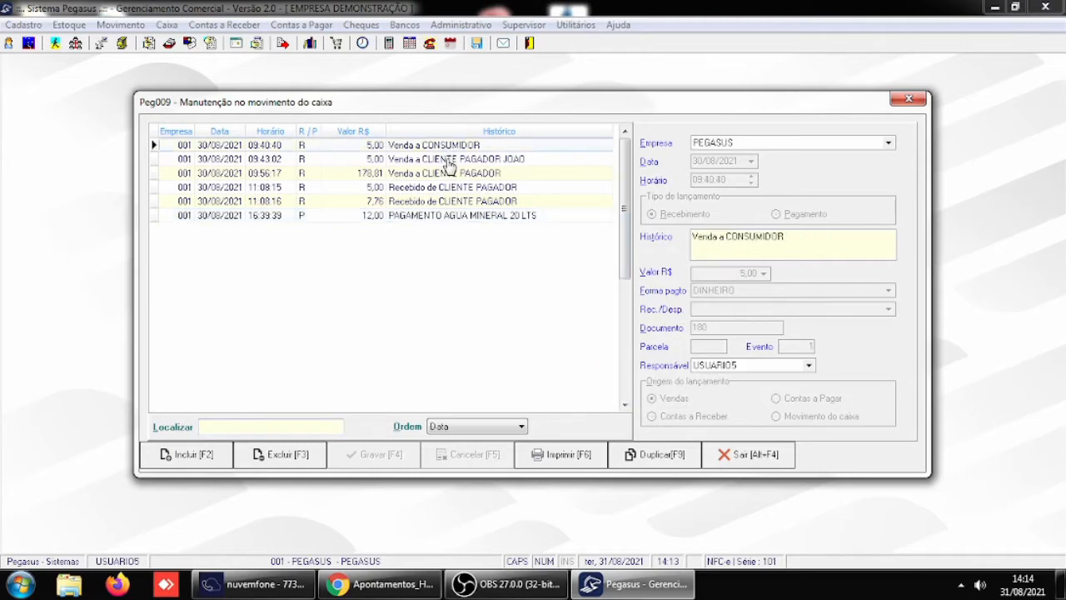
click(450, 163)
click(454, 174)
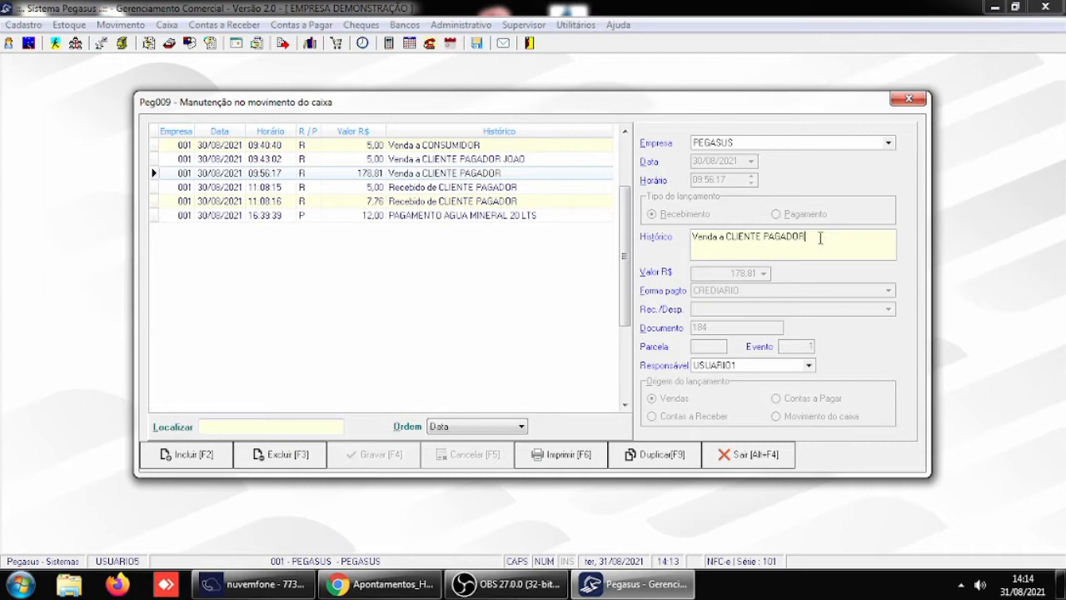
click(493, 189)
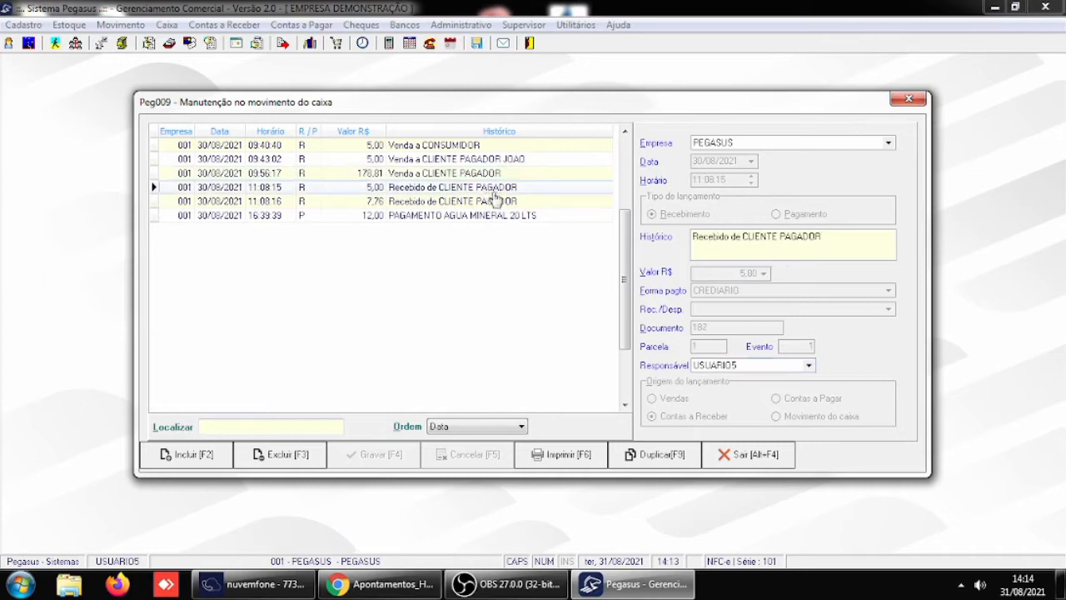
click(498, 202)
click(490, 162)
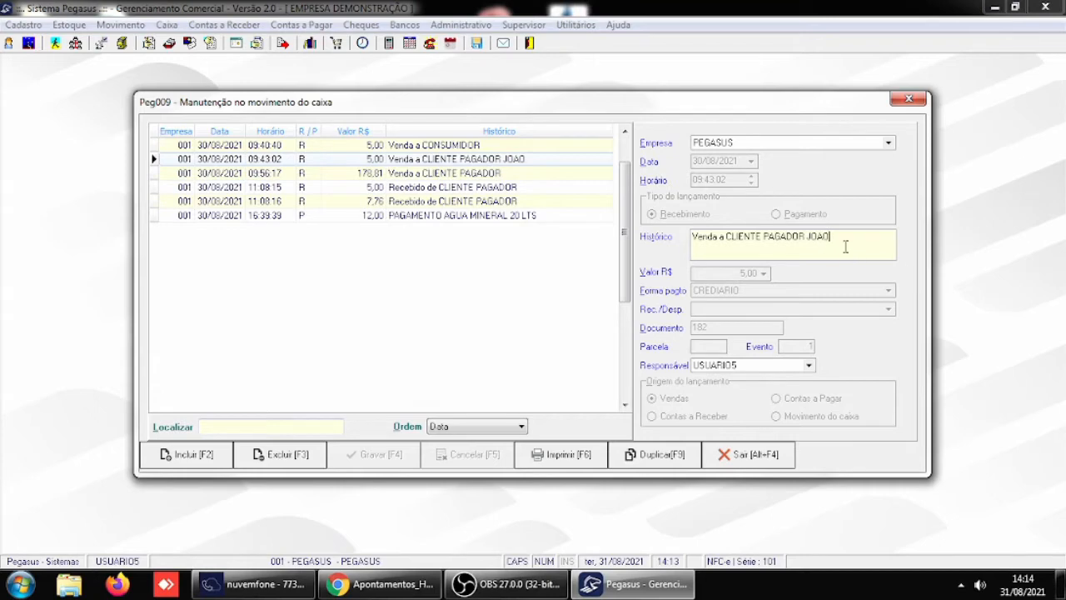
key(BackSpace)
key(BackSpace)
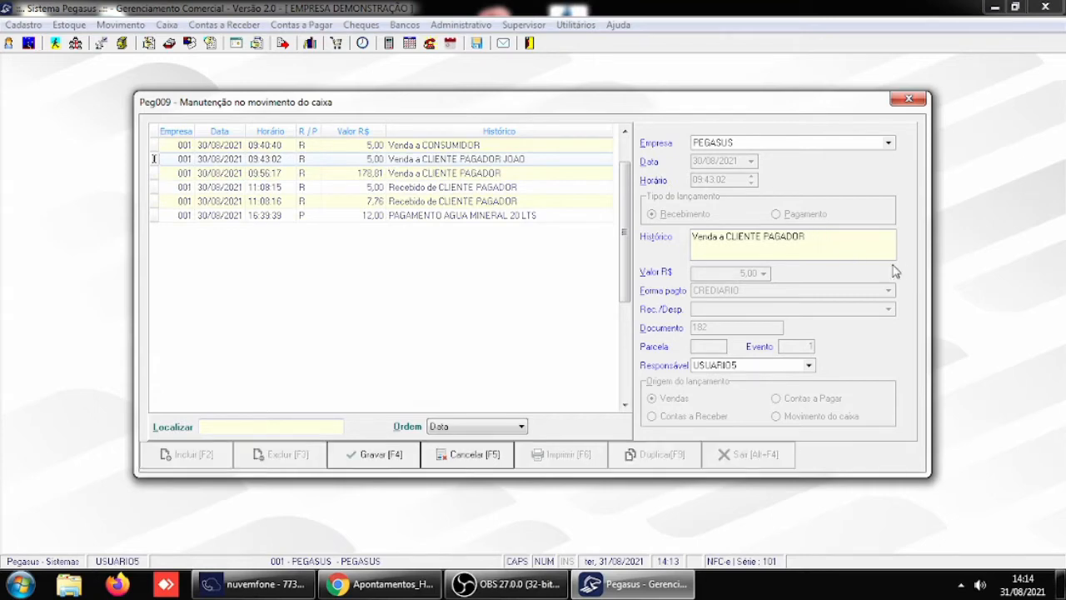
click(390, 455)
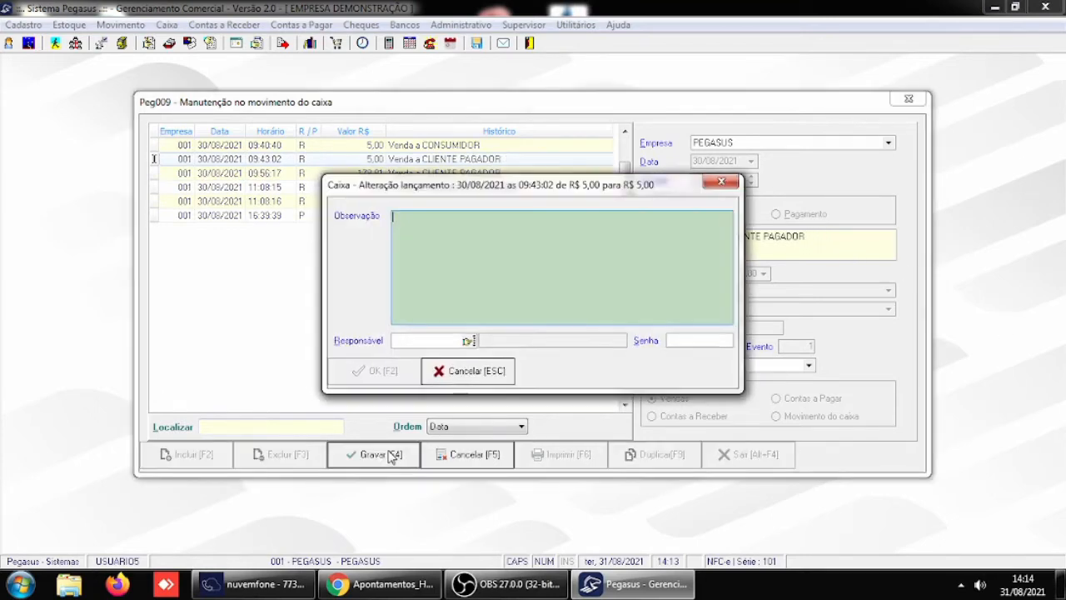
- Authorize the sale entry's history change as USUARIO5 with the account password, and close the cash entries
click(446, 340)
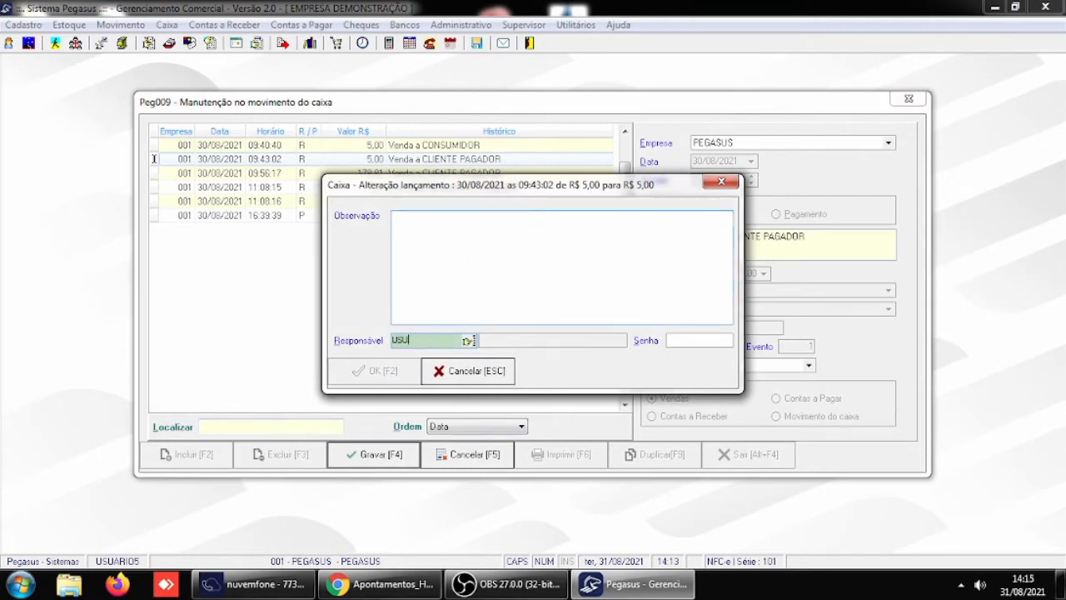
key(Tab)
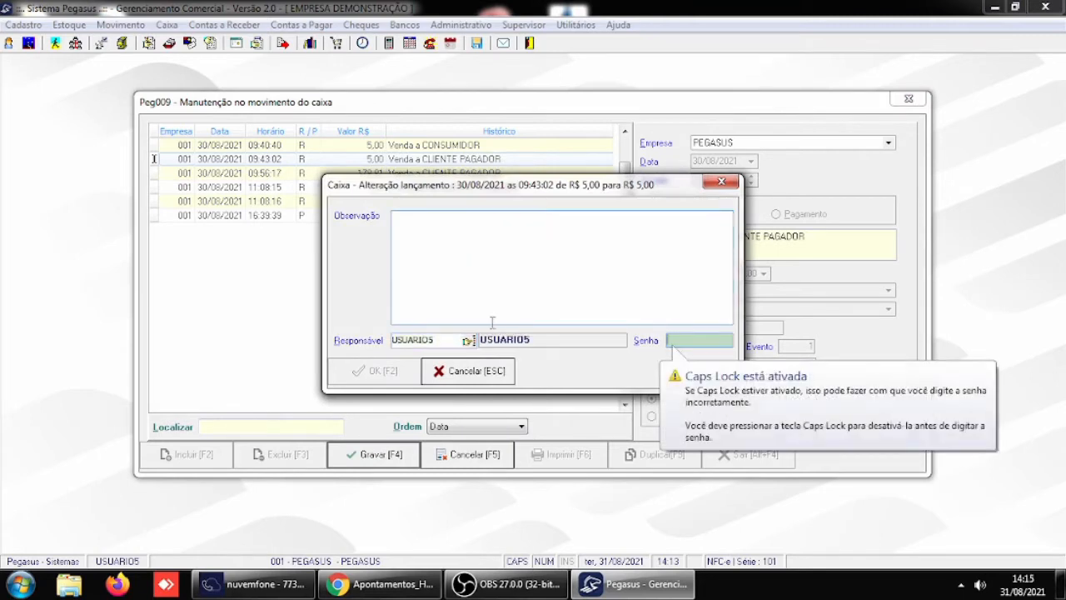
text(1)
key(Tab)
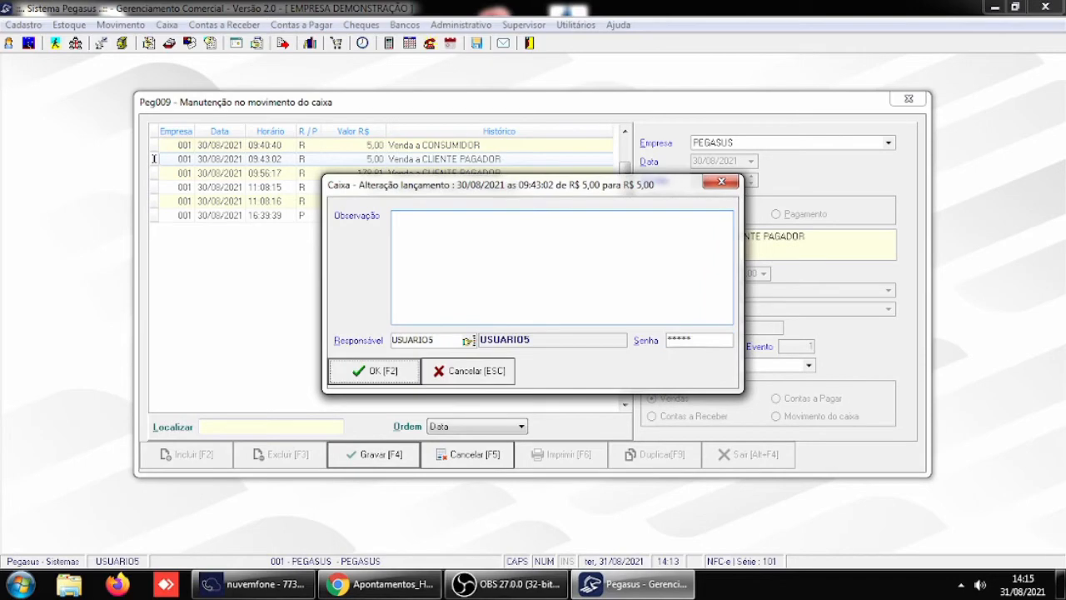
click(396, 379)
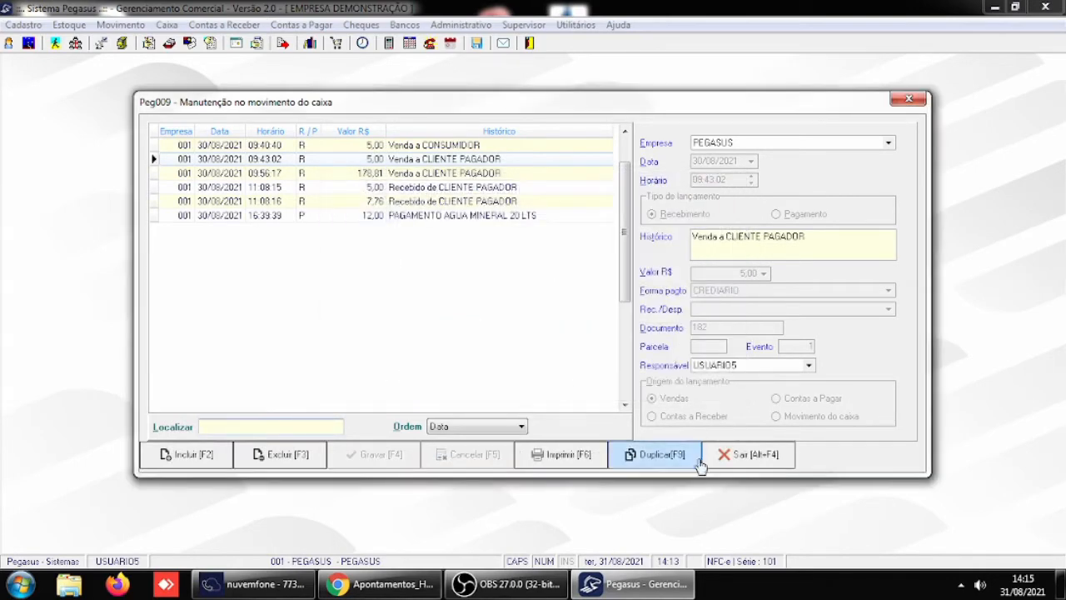
click(742, 454)
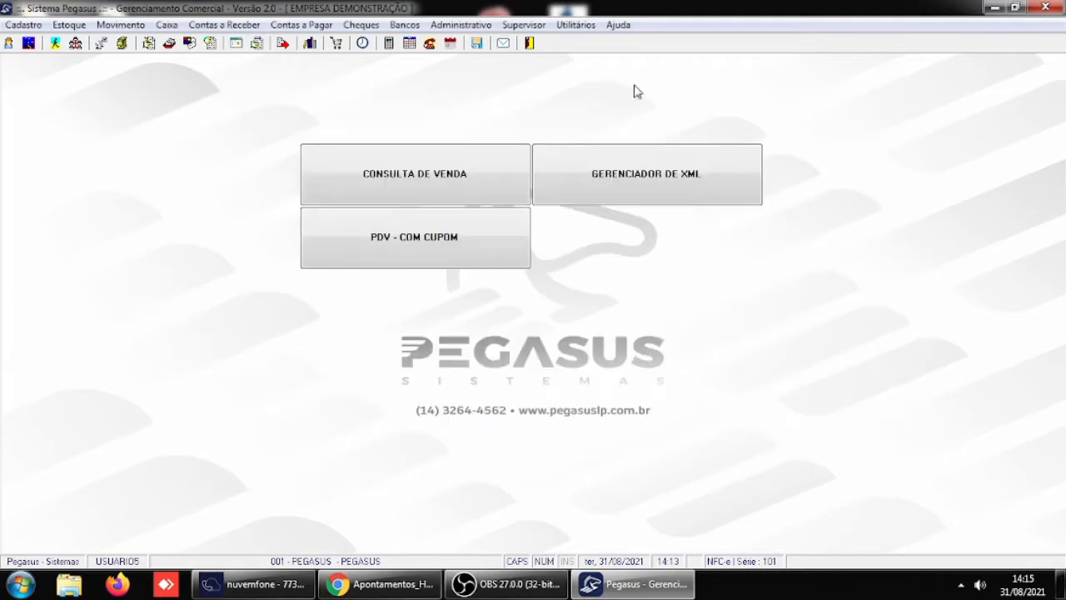
- In the Receber / Caixa parameters, set Inclusão/Alteração de lançamentos no caixa to V-Solicitar somente ao alterar valor and save
click(524, 25)
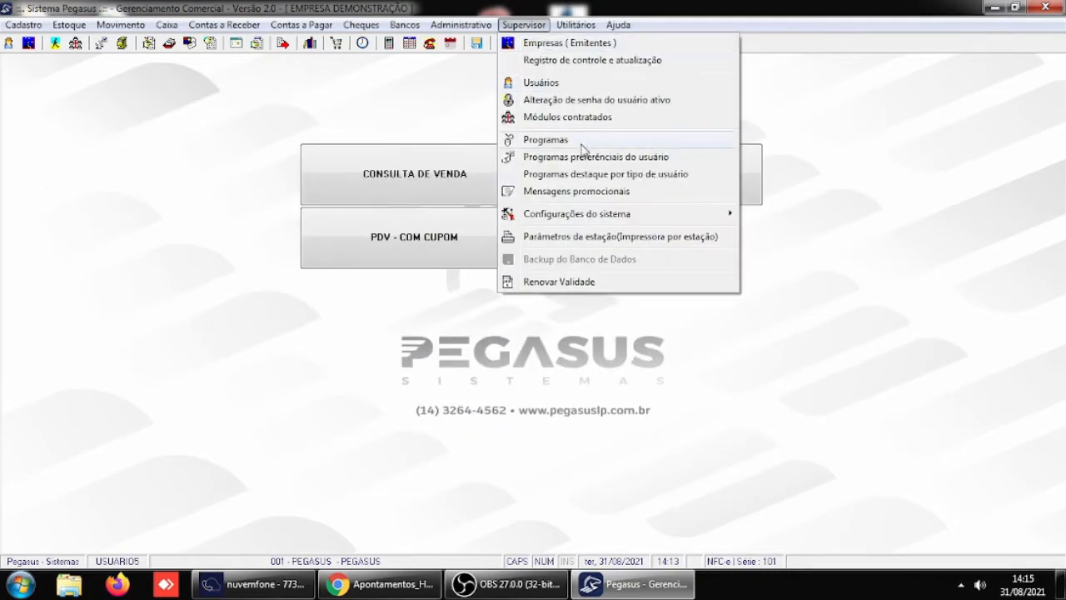
mouse_move(580, 214)
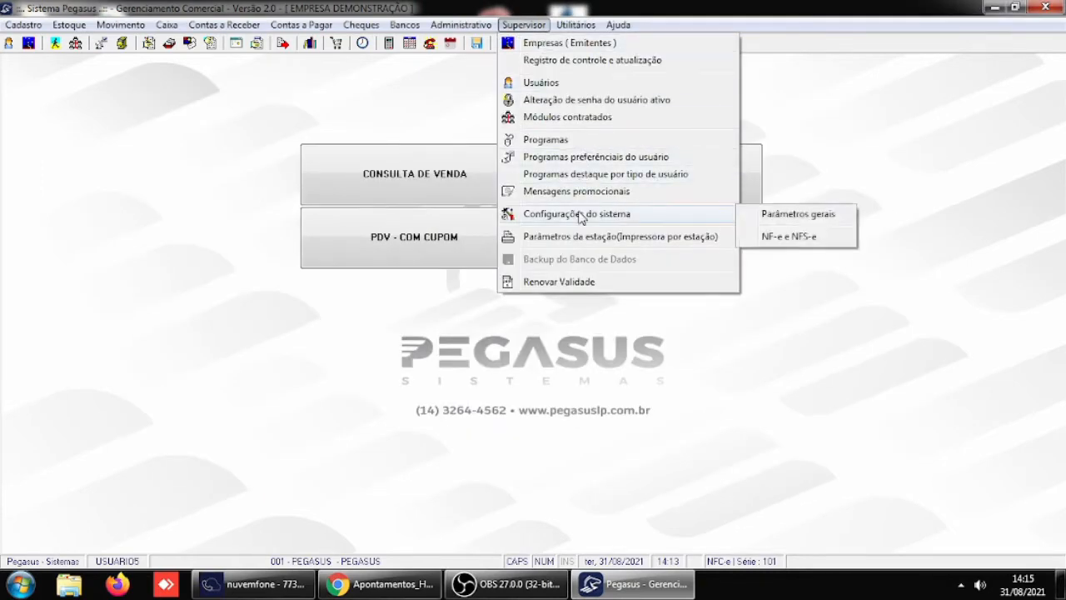
click(793, 215)
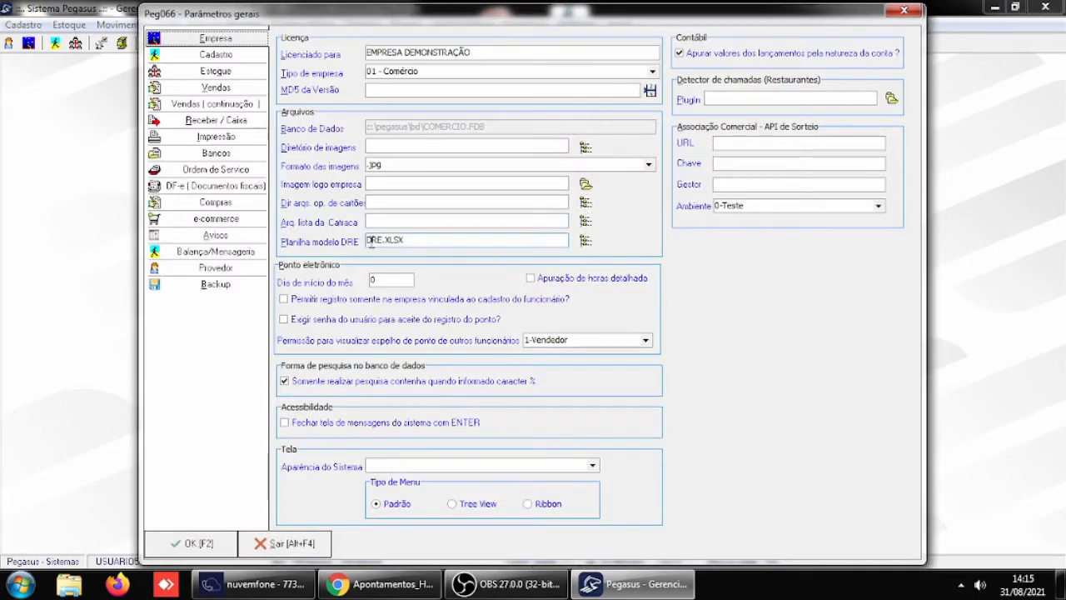
click(232, 120)
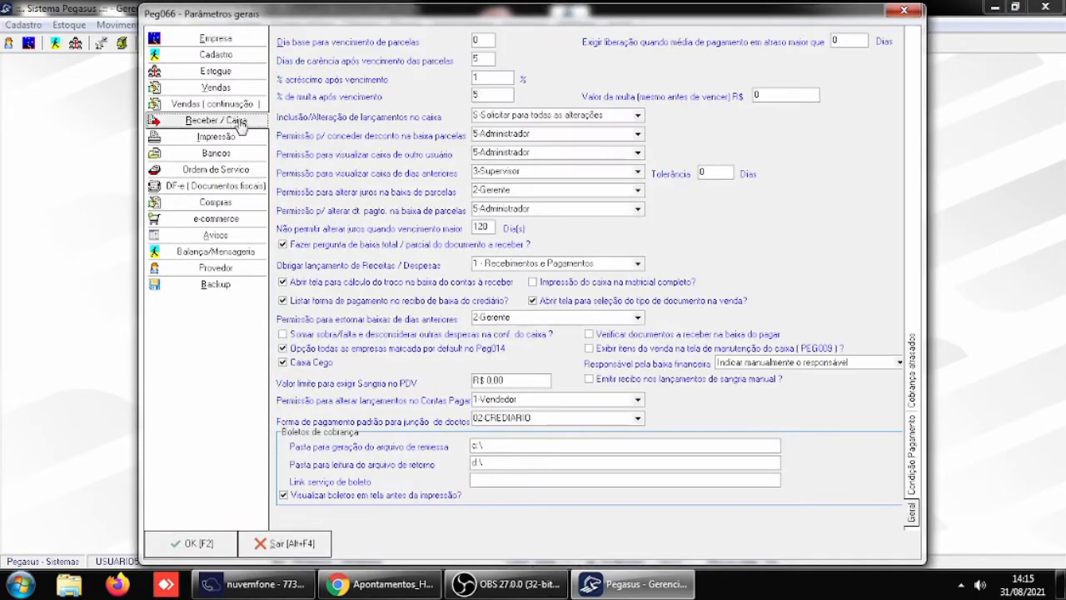
click(638, 115)
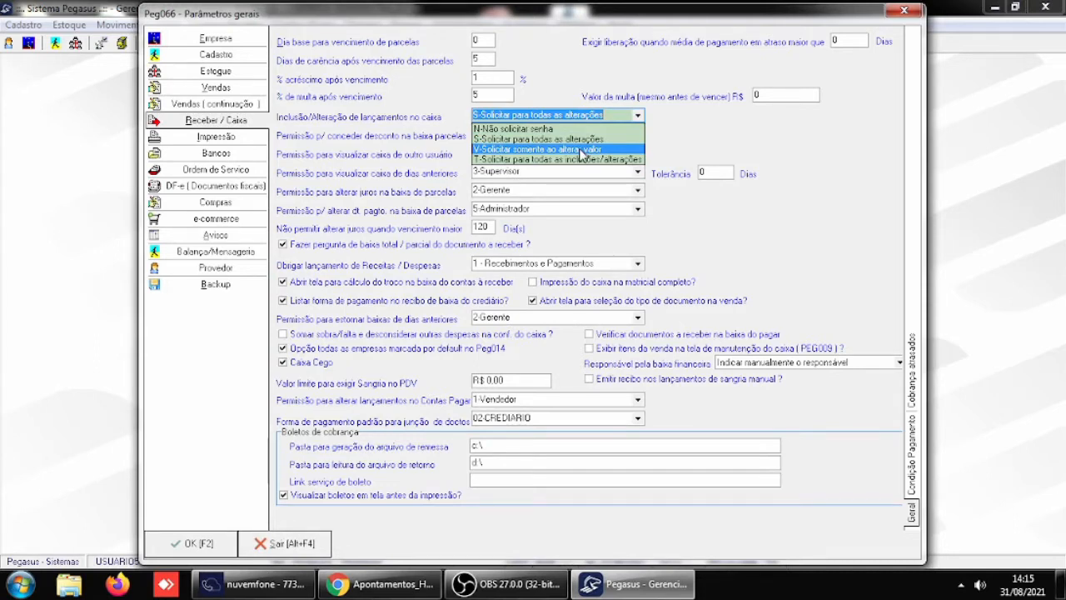
click(581, 151)
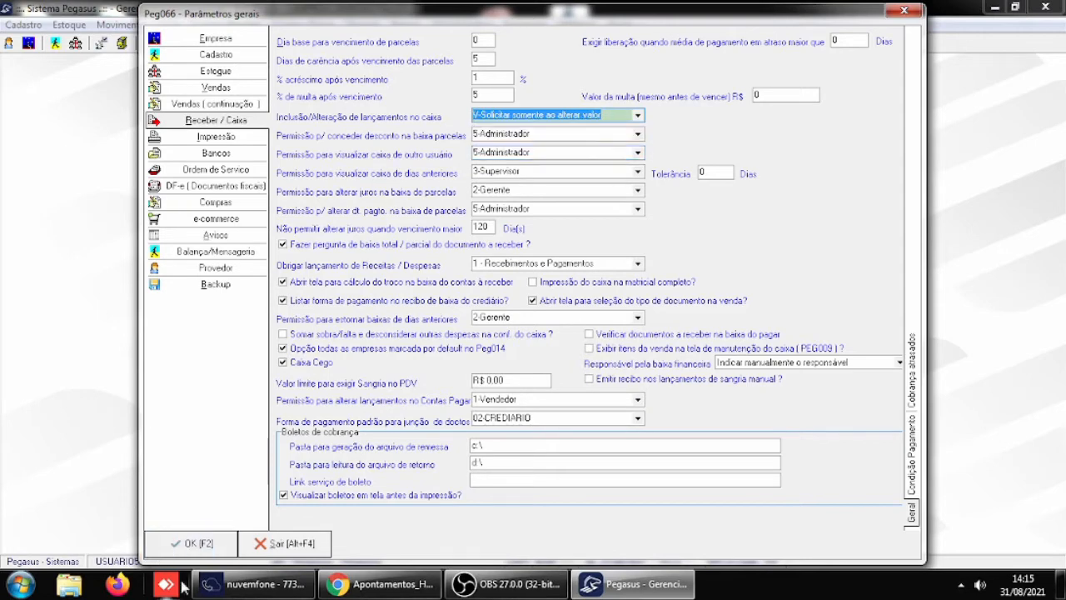
click(204, 542)
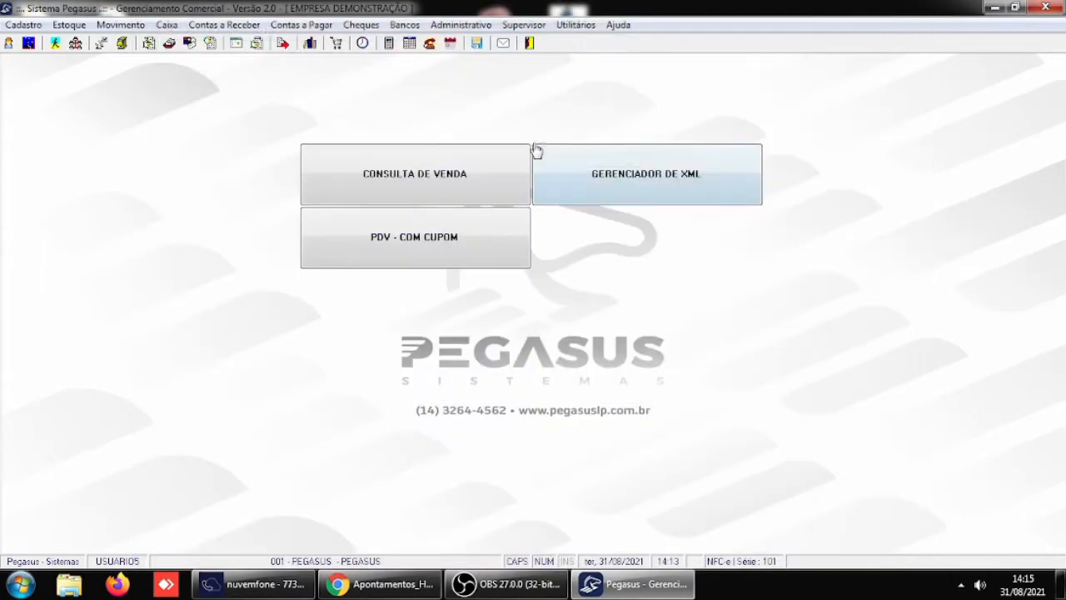
- Restart Pegasus and log in as USUARIO1 with the account password, dismissing the startup windows
click(529, 45)
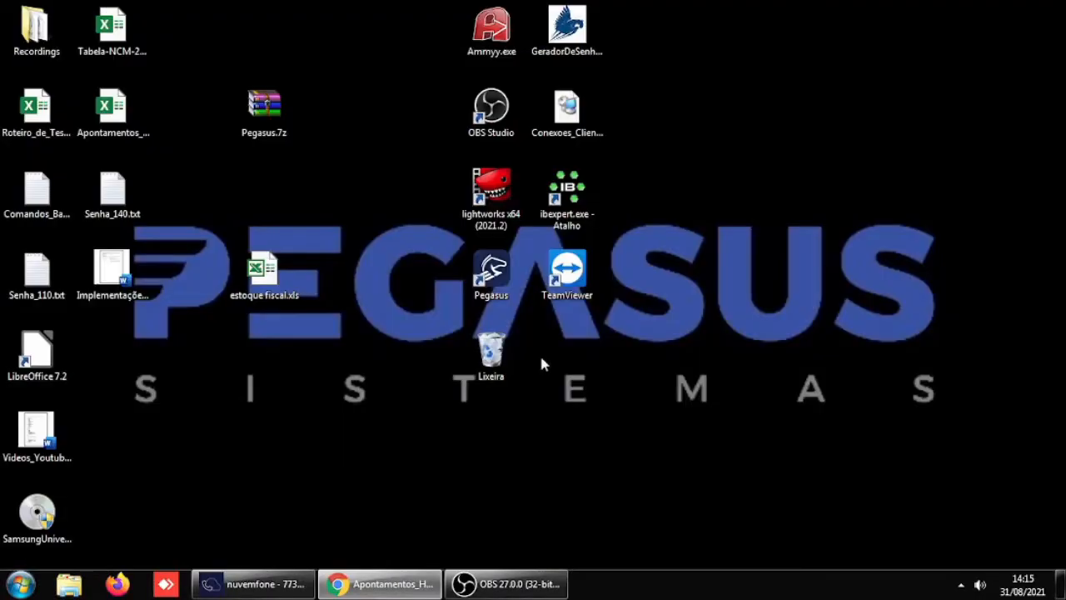
double_click(503, 277)
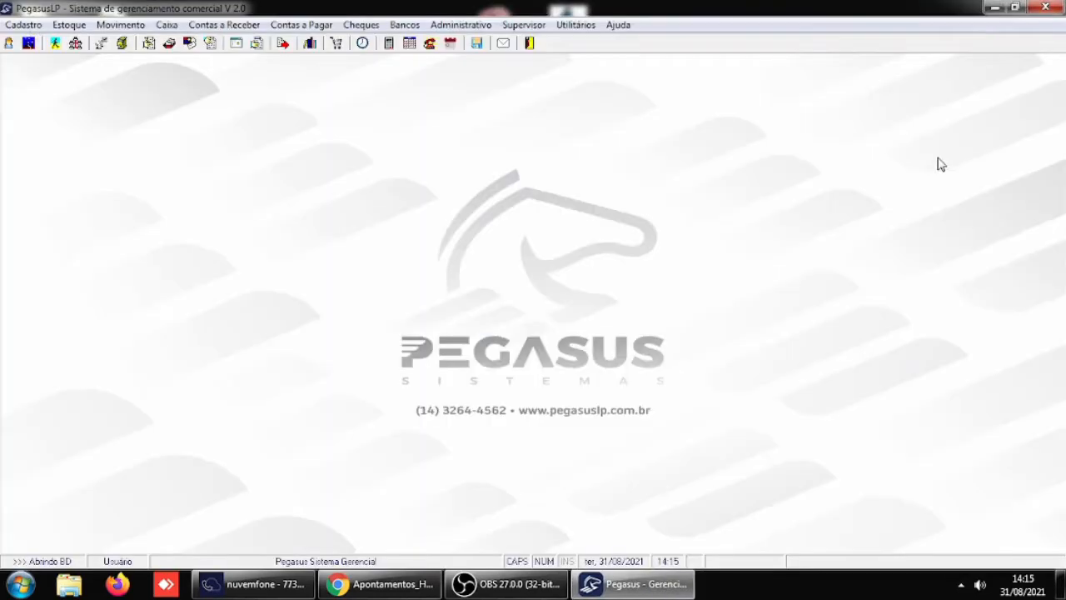
text(USUARIO1)
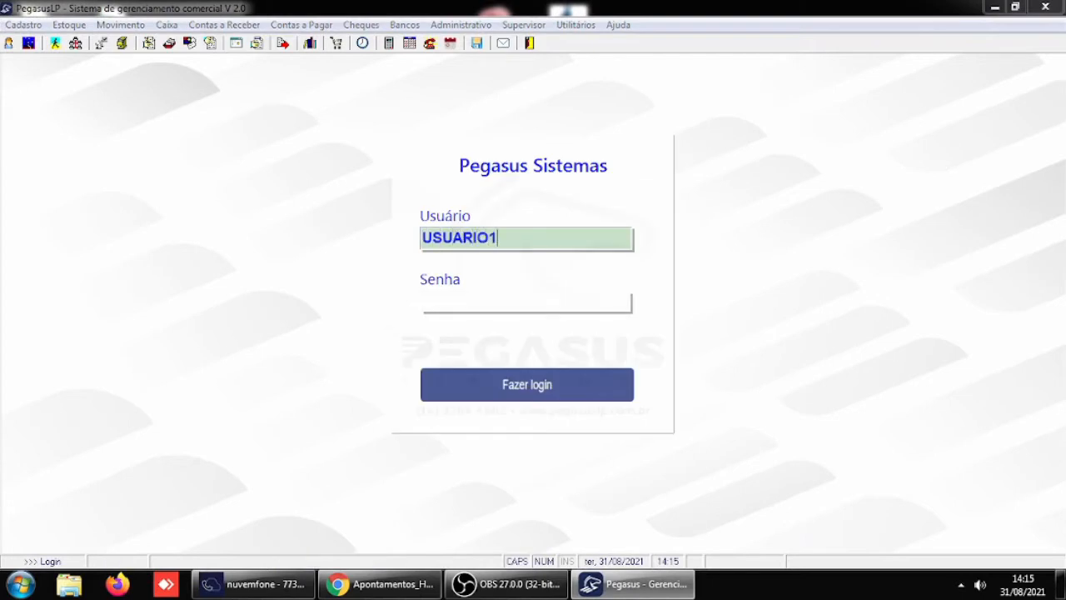
key(Return)
text(***)
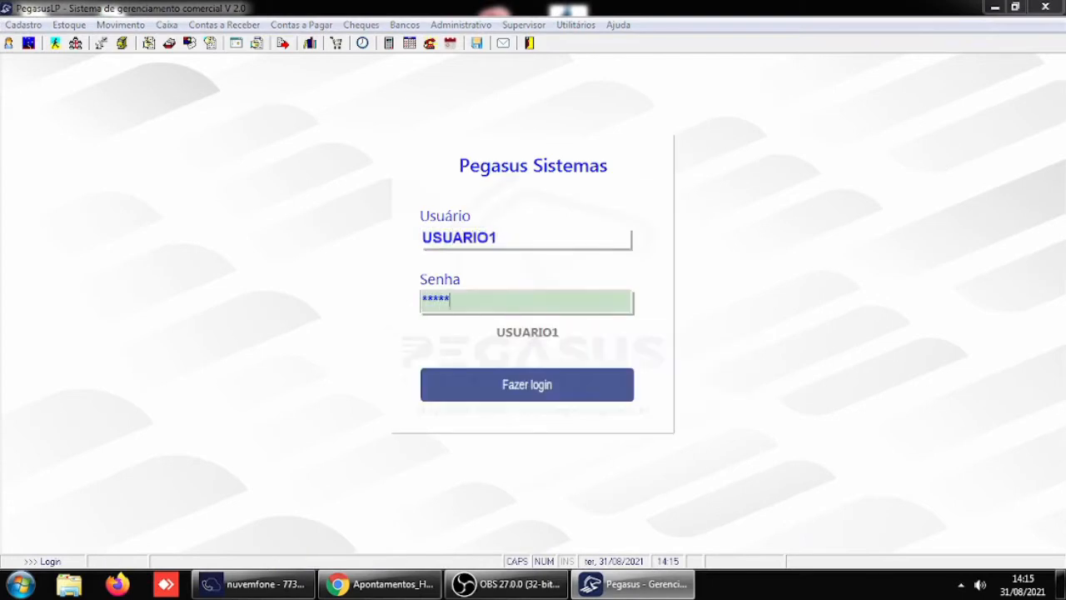
text(**)
key(Return)
key(Return)
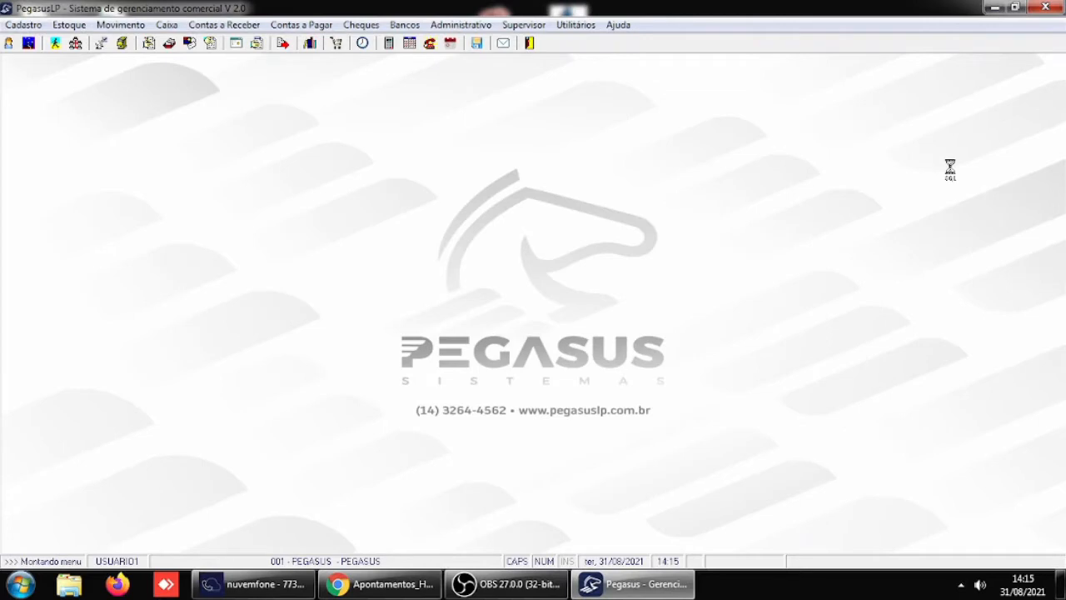
key(Escape)
key(Escape)
key(Escape)
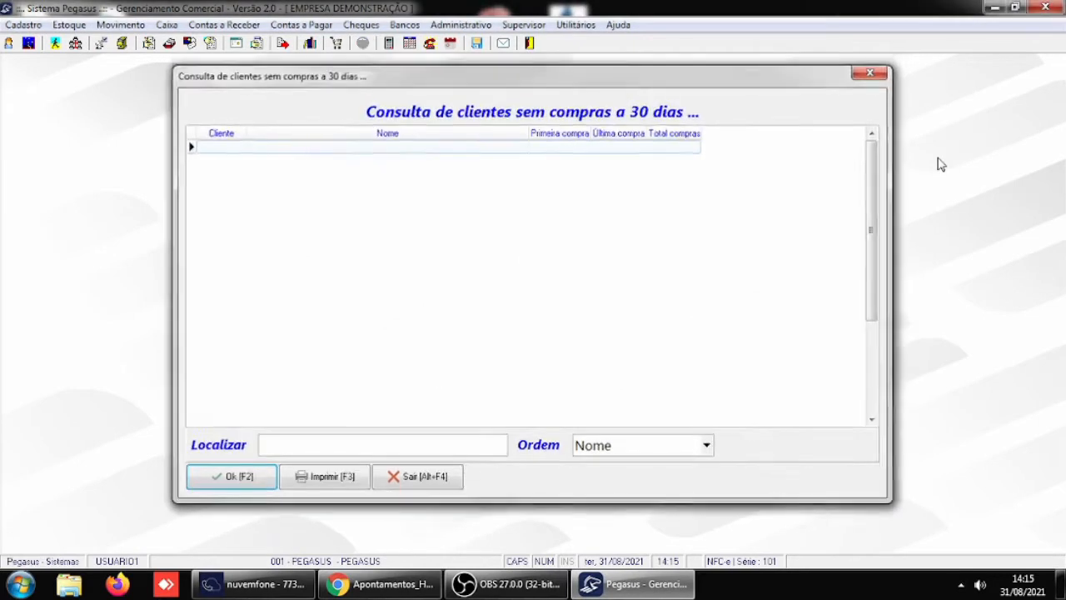
- Check the cash entries available to USUARIO1 and close the cash maintenance window
click(166, 25)
click(189, 44)
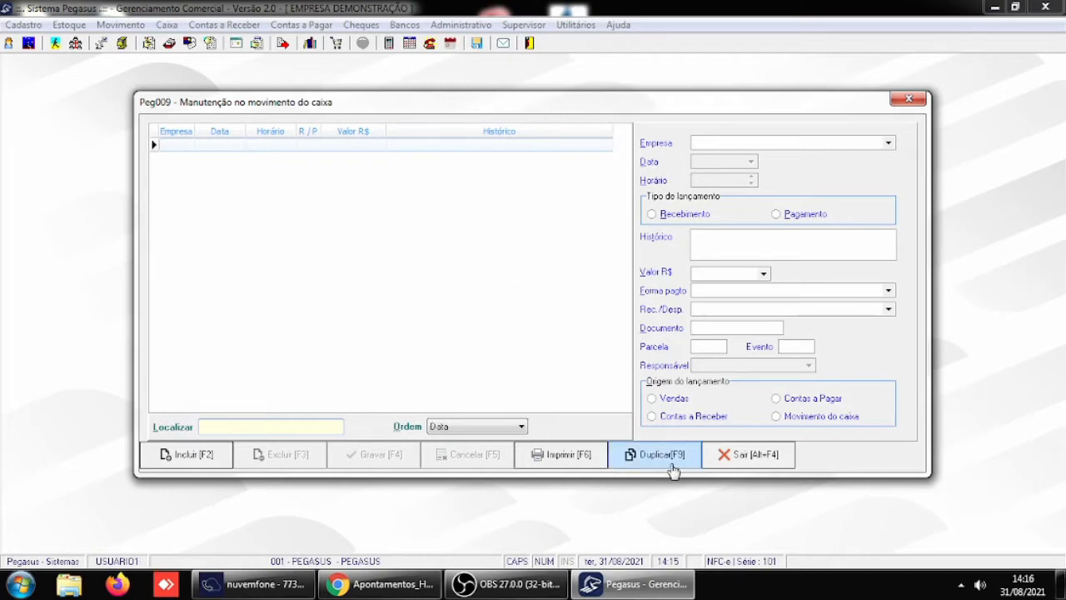
click(749, 457)
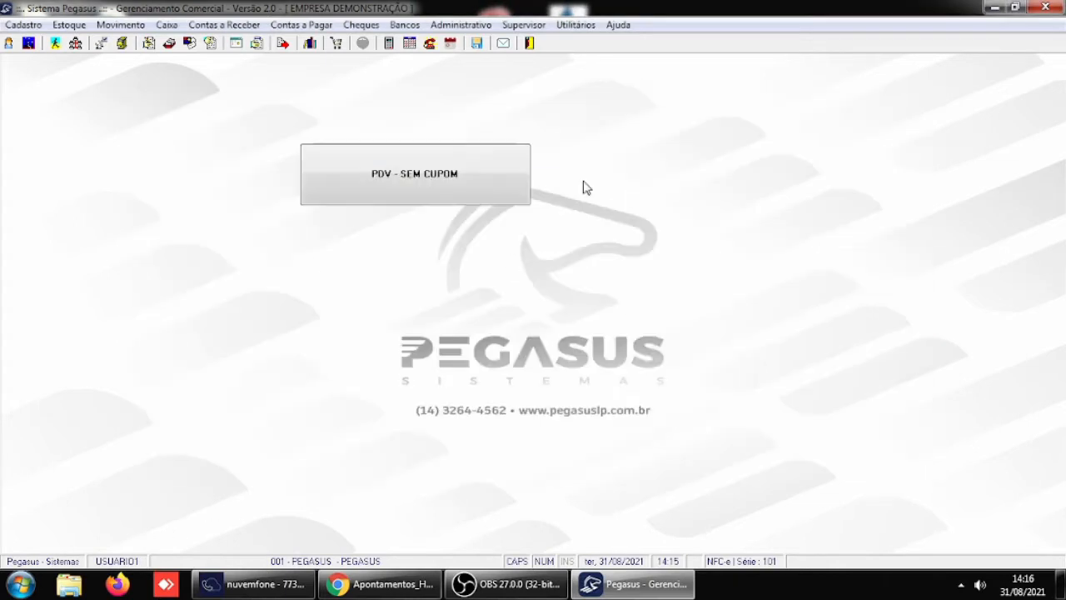
- Review the permission settings in the system's Receber / Caixa parameters and exit without changing them
click(524, 26)
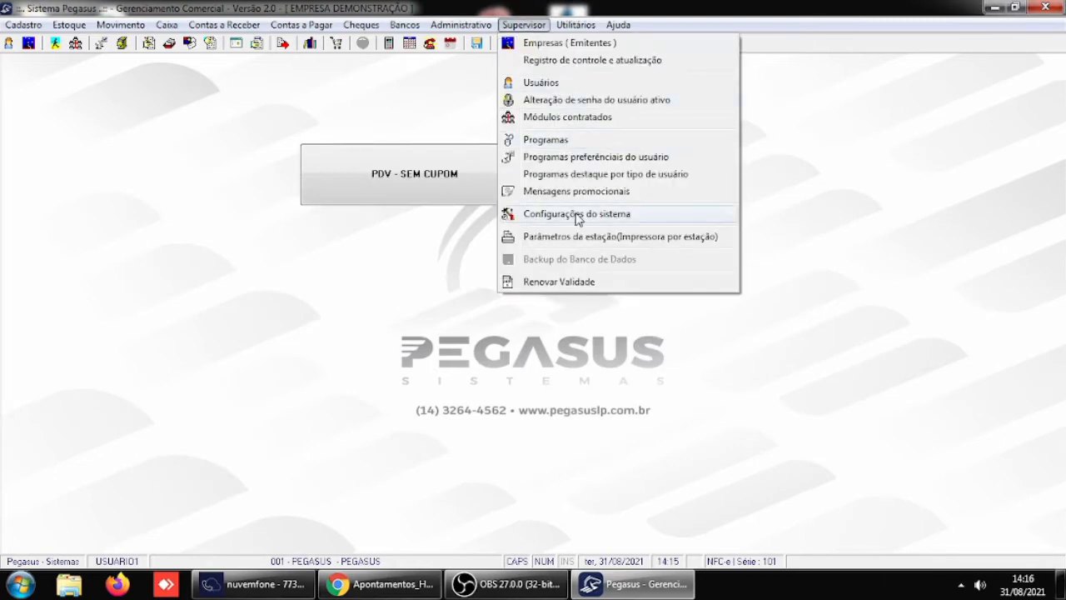
mouse_move(737, 219)
click(804, 218)
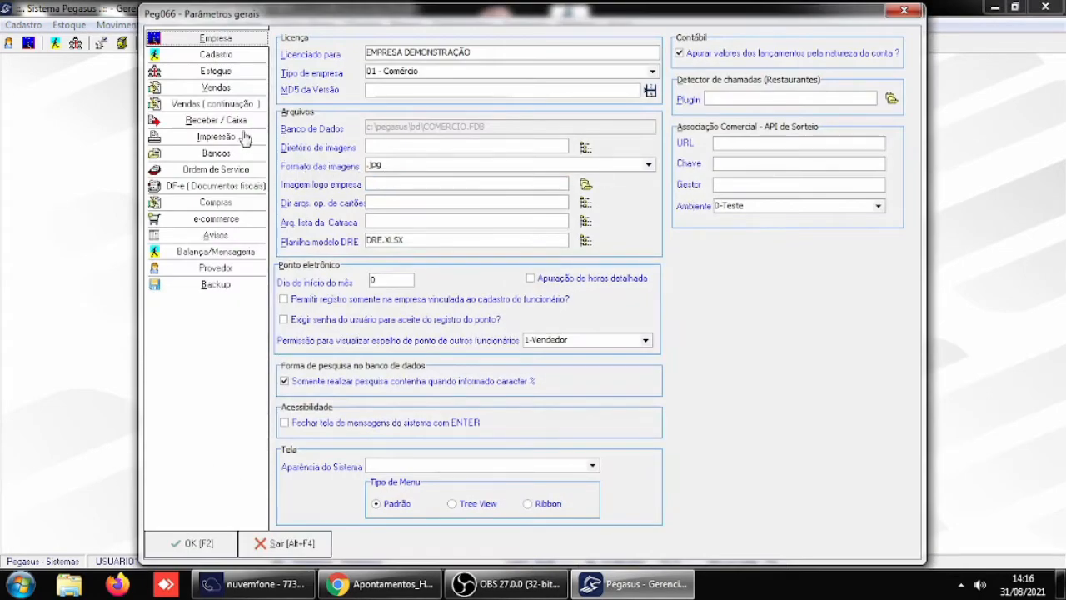
click(237, 121)
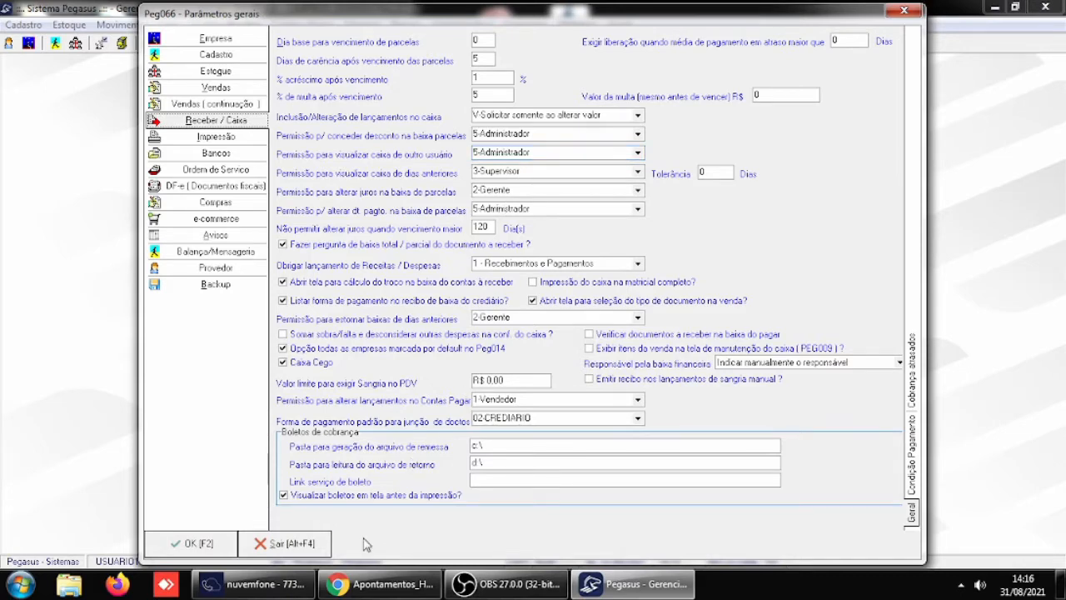
click(313, 546)
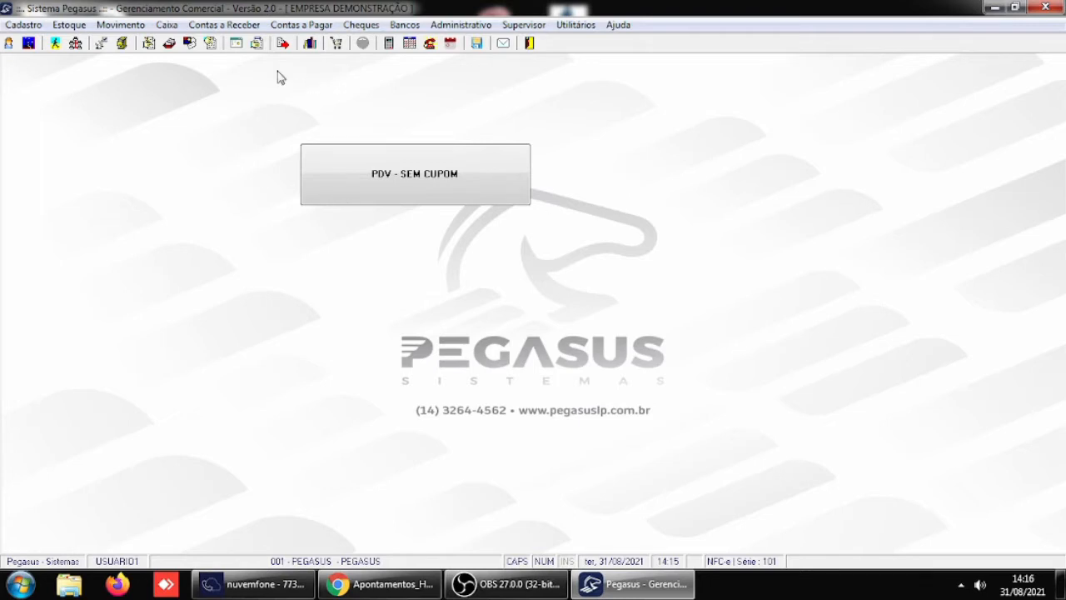
- Search the cash entries for 30/08/2021 as USUARIO1 and close the cash maintenance window
click(168, 26)
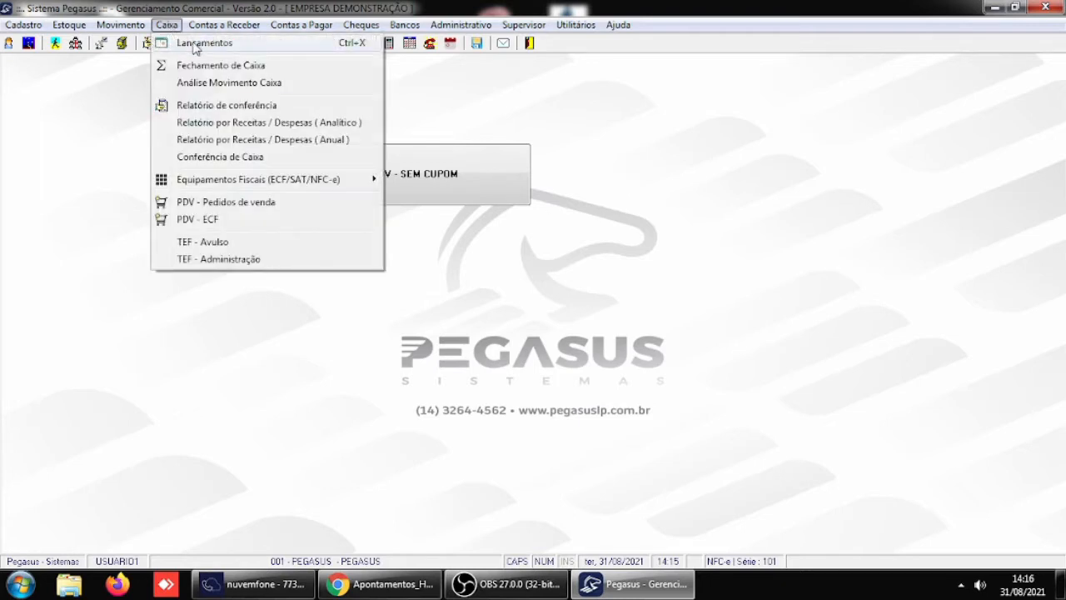
click(477, 98)
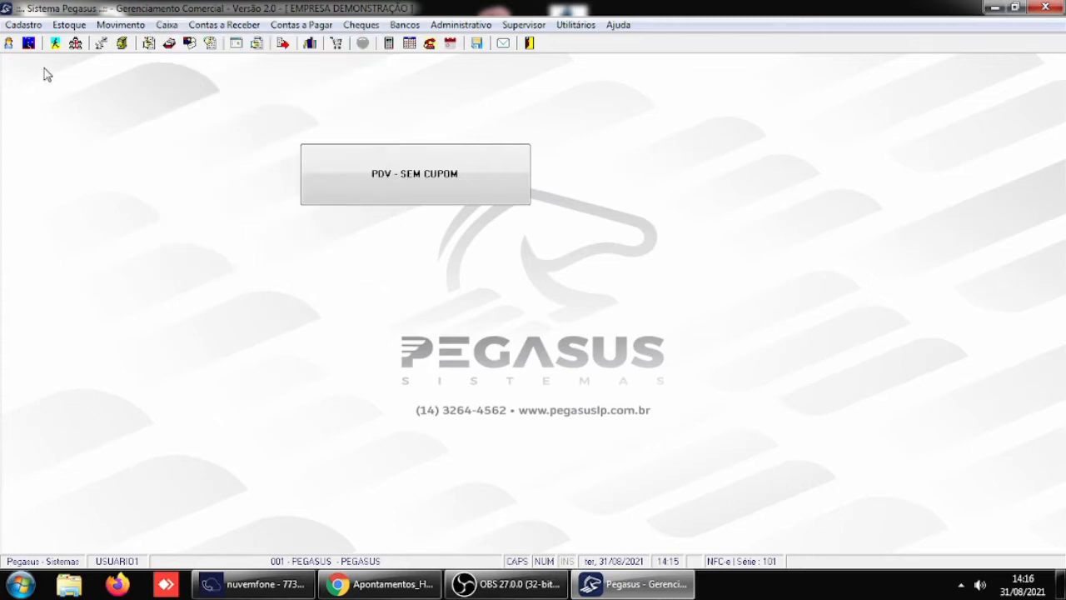
click(168, 26)
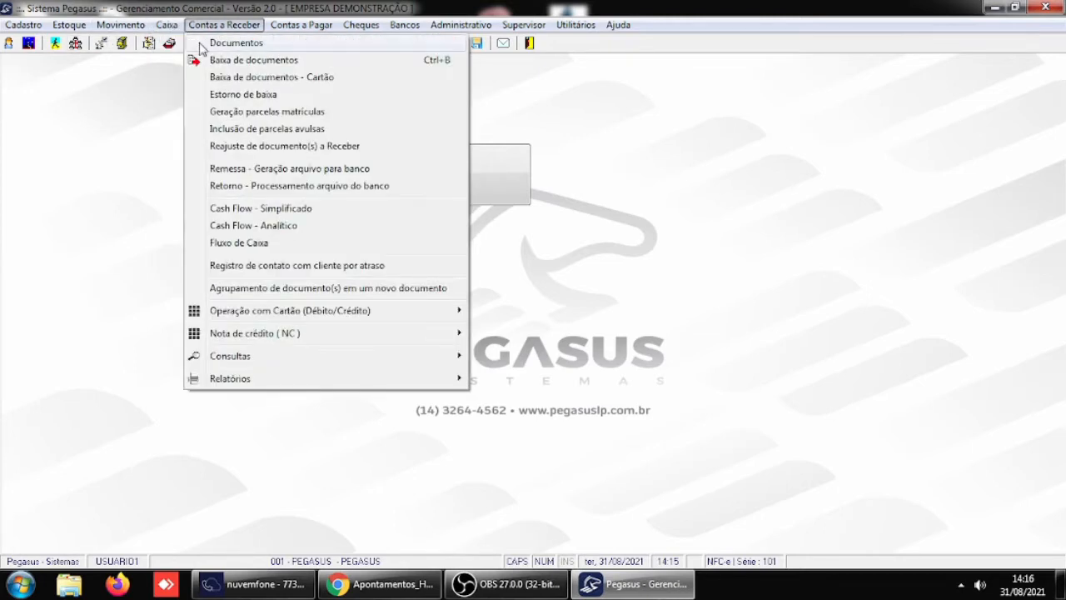
click(186, 44)
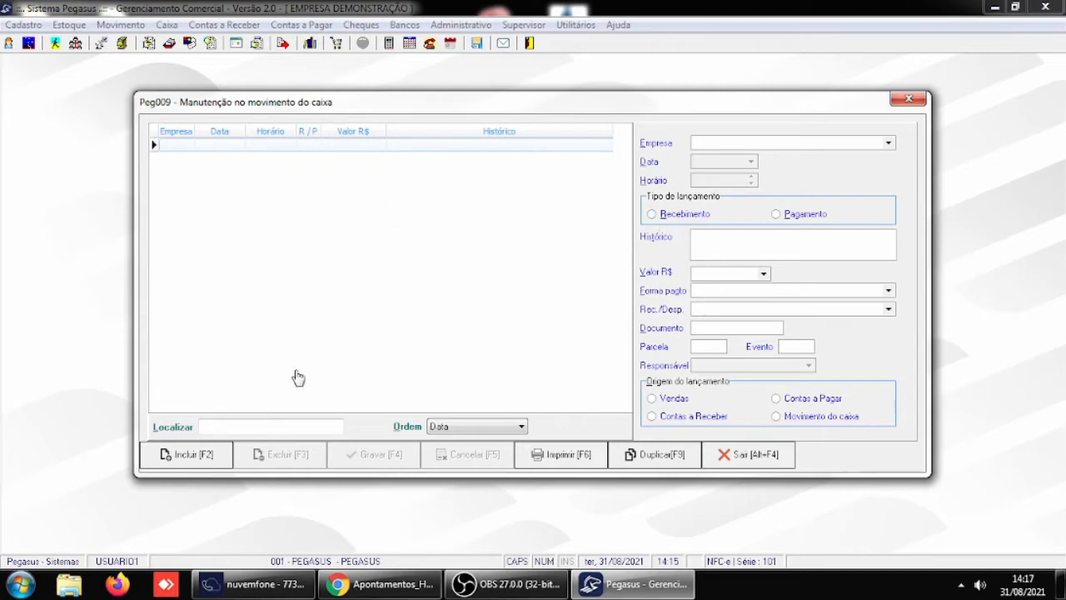
click(250, 426)
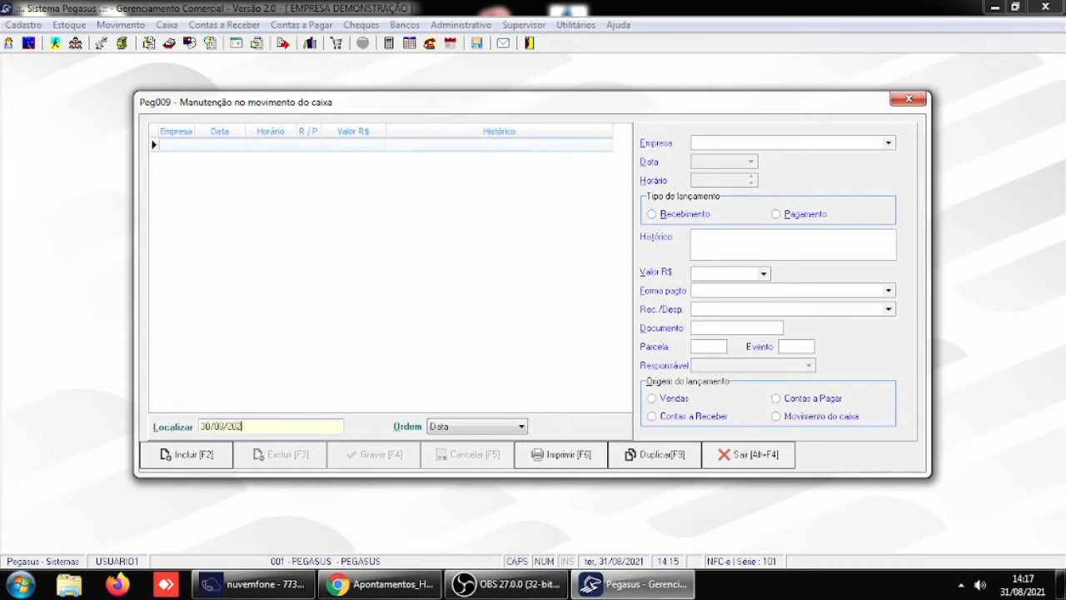
key(Return)
click(777, 456)
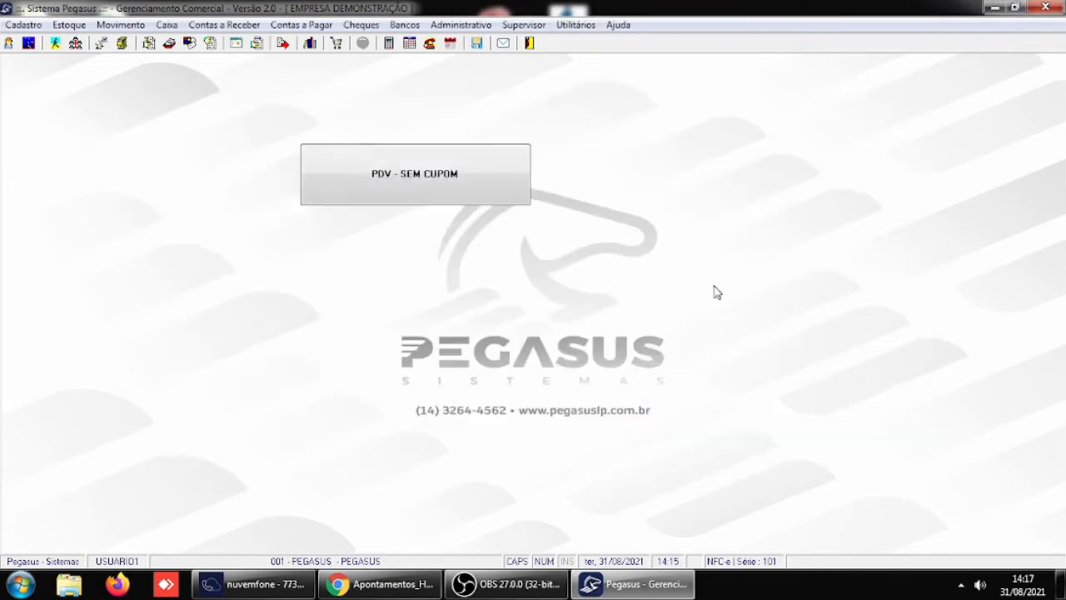
- Switch the login to USUARIO5, entering the account password
click(10, 44)
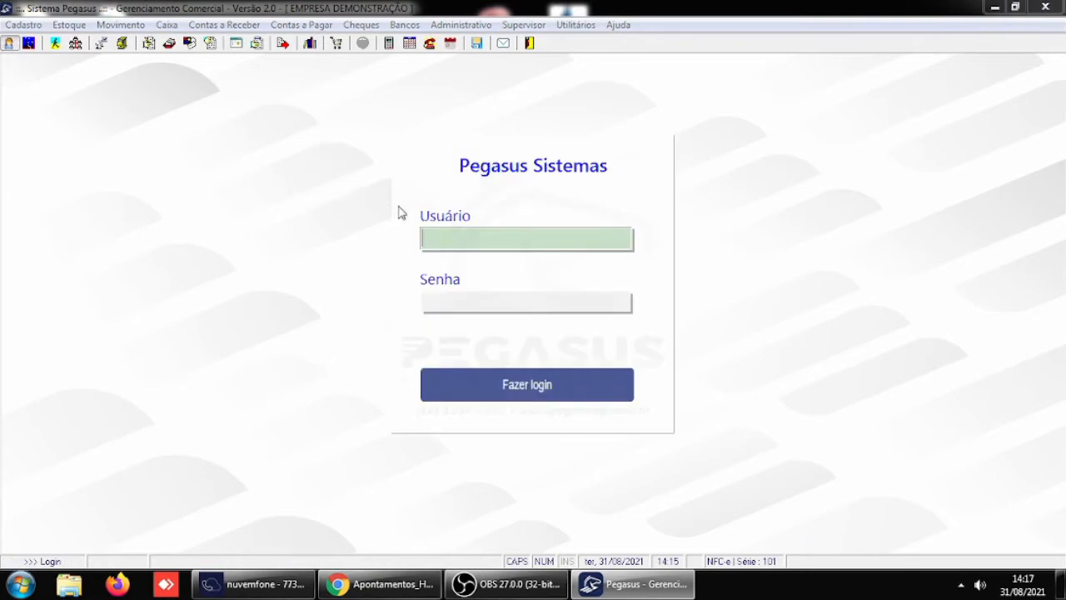
text(USUARIO5)
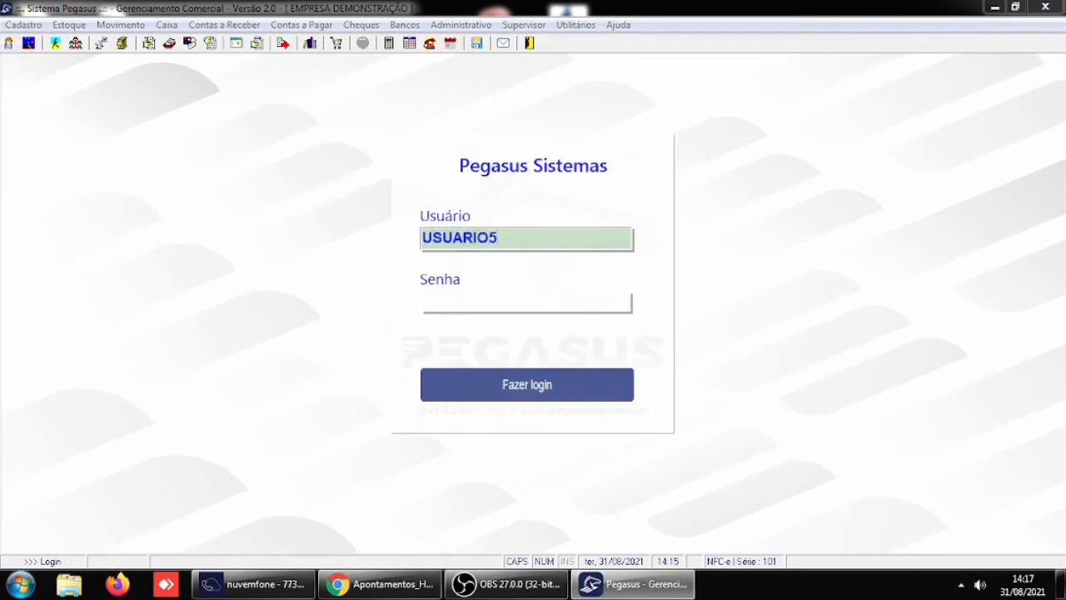
key(Return)
text(1234)
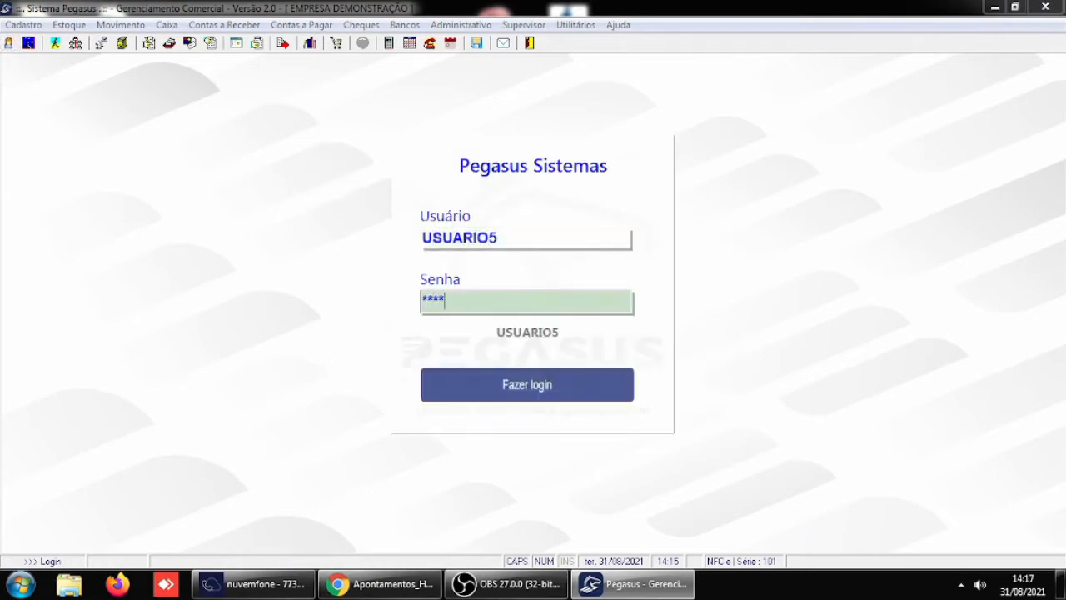
text(5)
key(Return)
key(Return)
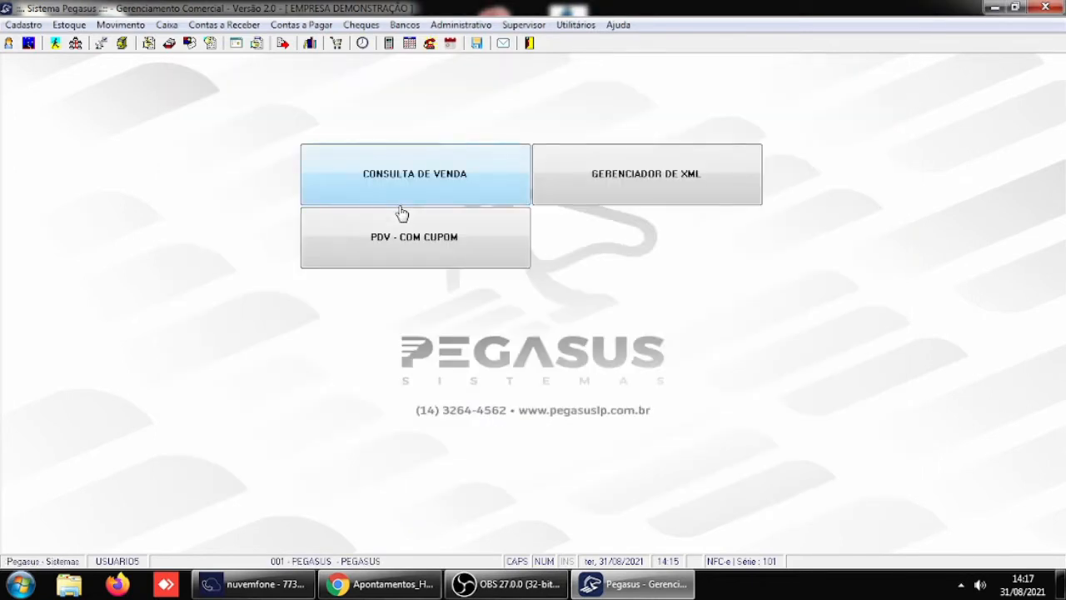
- Open the cash entries as USUARIO5 and search for those dated 30/08/2021
click(167, 24)
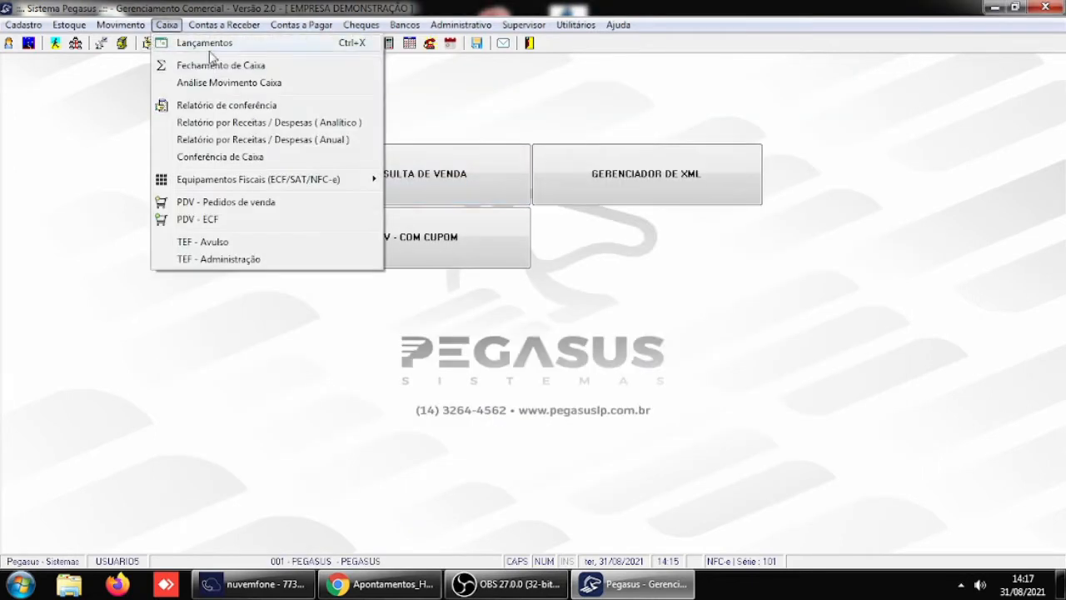
click(209, 45)
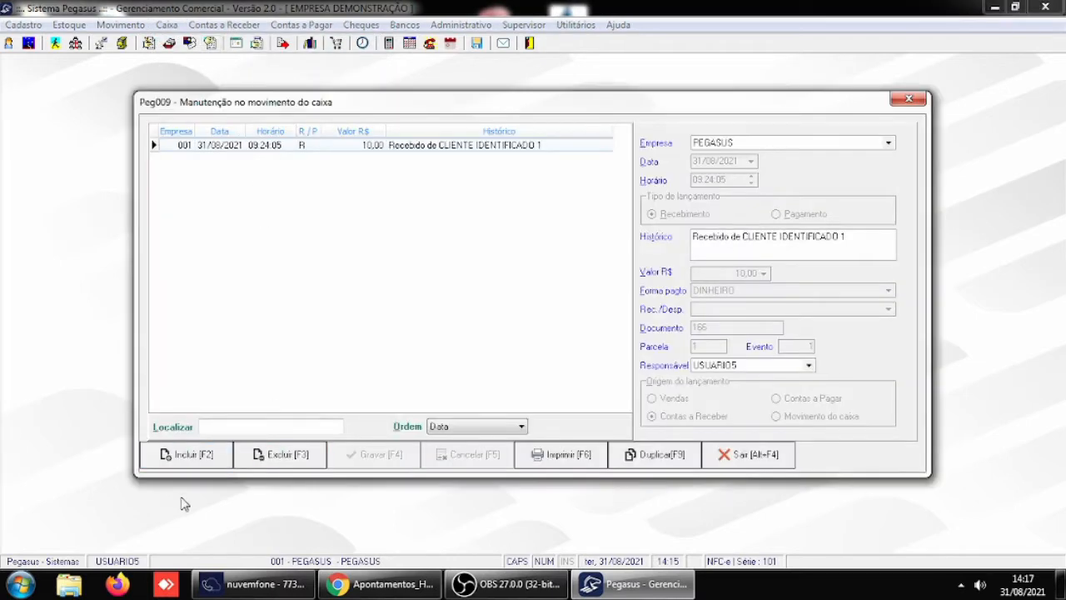
click(215, 424)
text(30/08/2021)
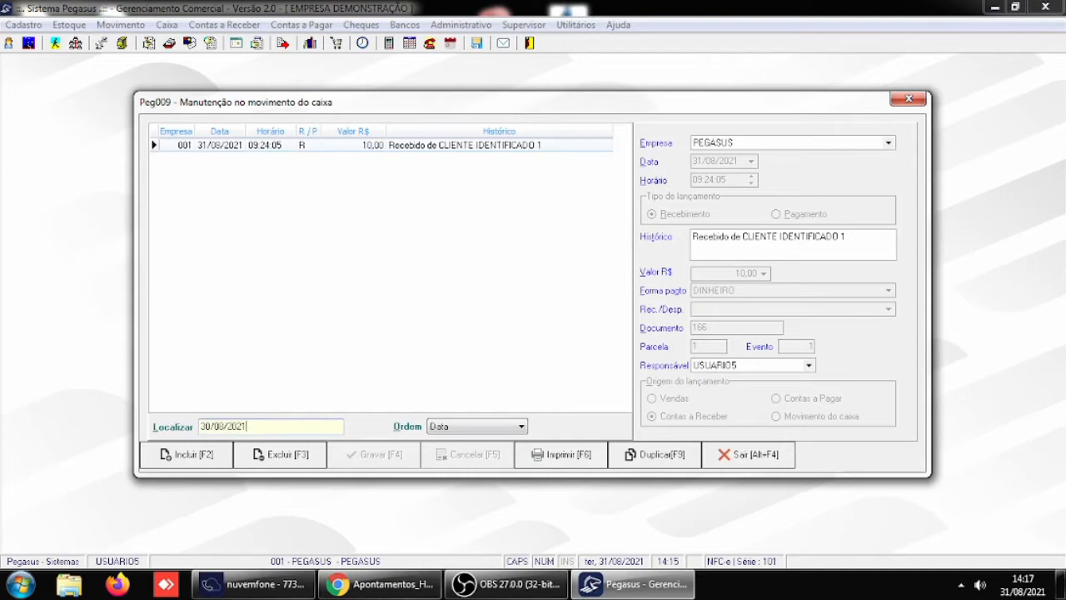
key(Return)
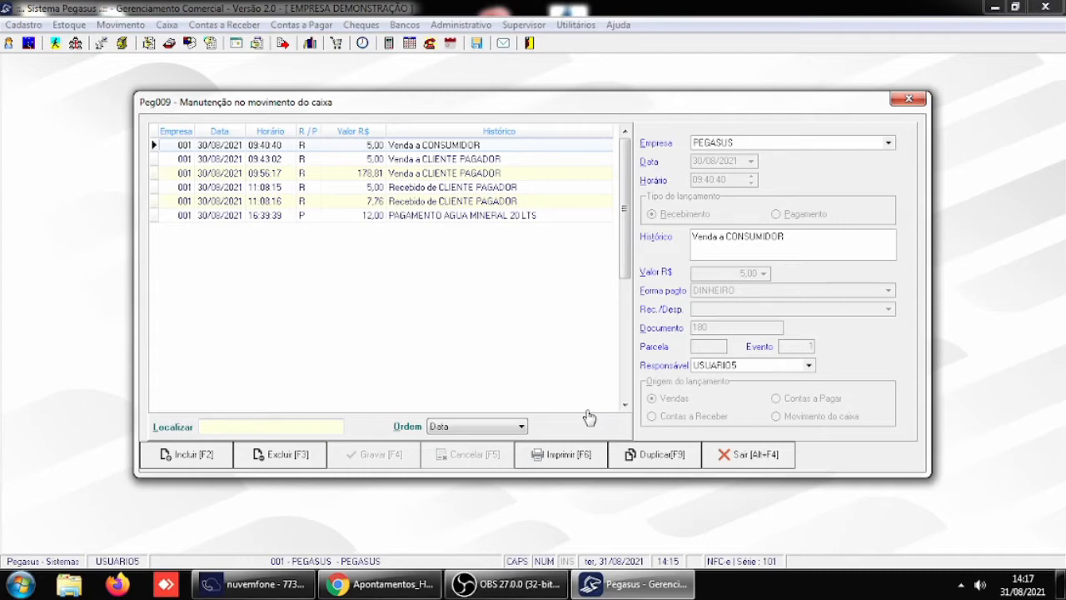
- Go through the 30/08/2021 cash entries one by one to compare the Responsável of each
click(435, 204)
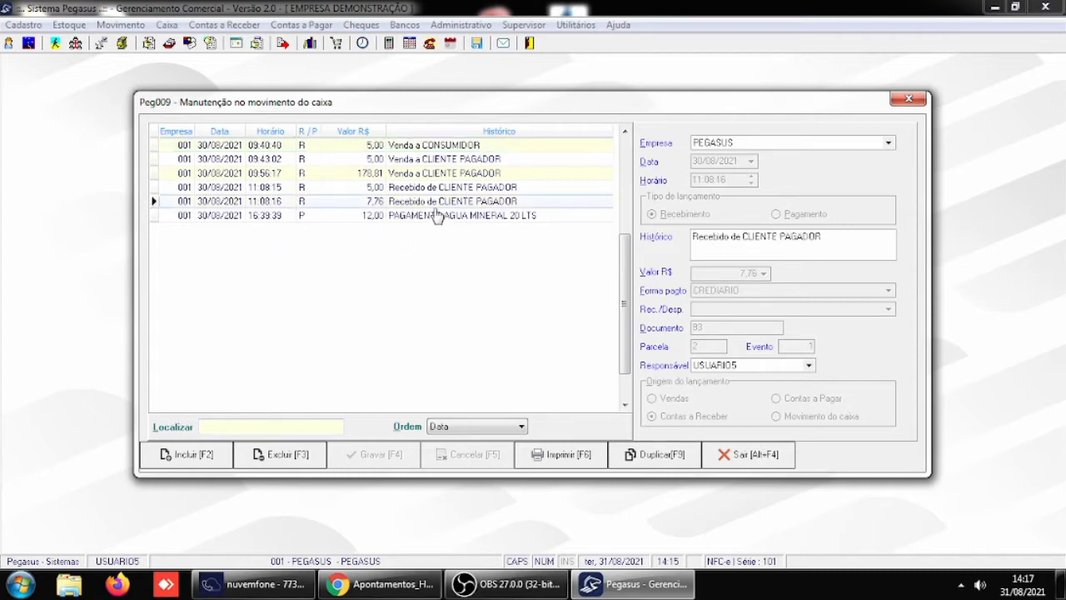
click(466, 219)
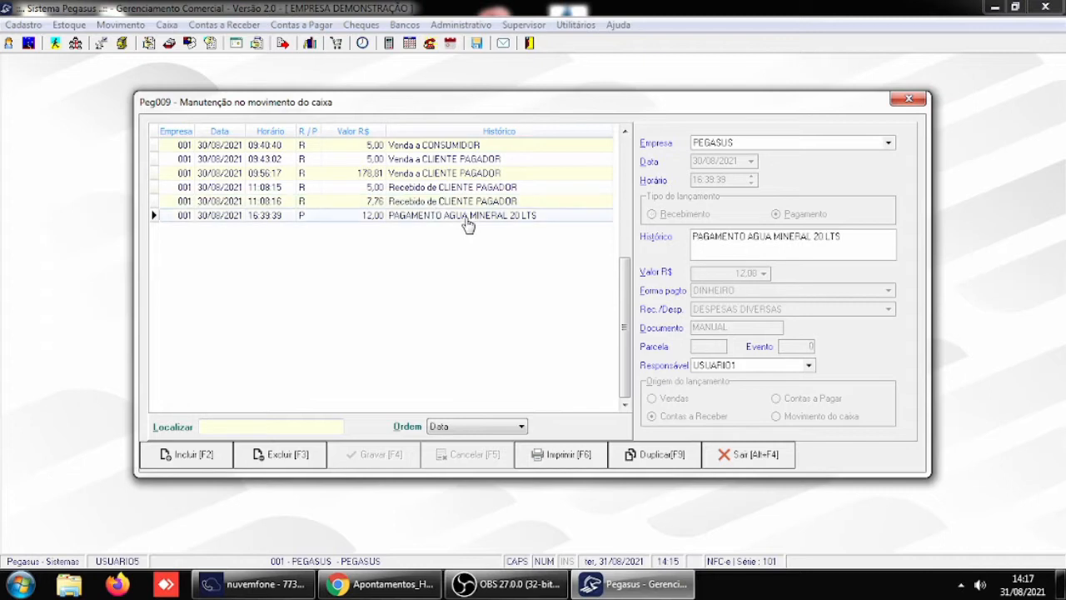
click(464, 203)
click(463, 189)
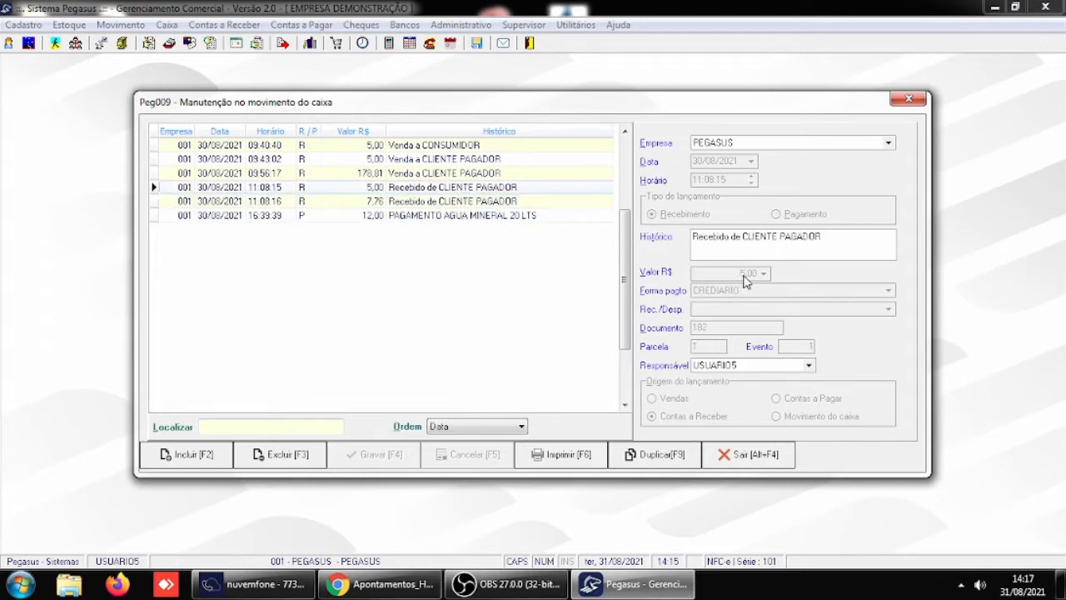
click(448, 173)
click(448, 160)
click(447, 145)
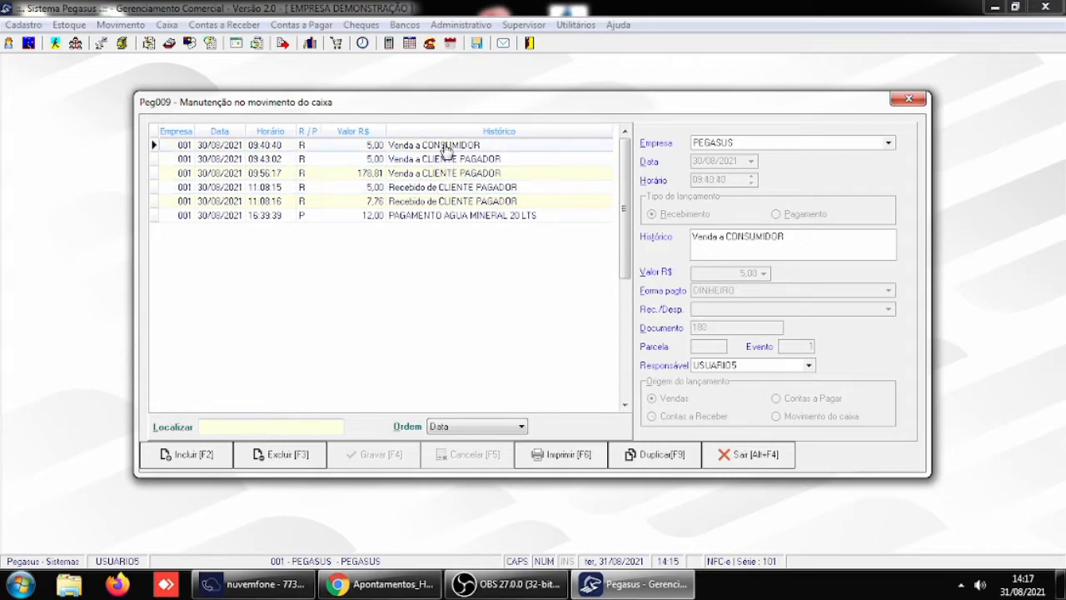
click(471, 217)
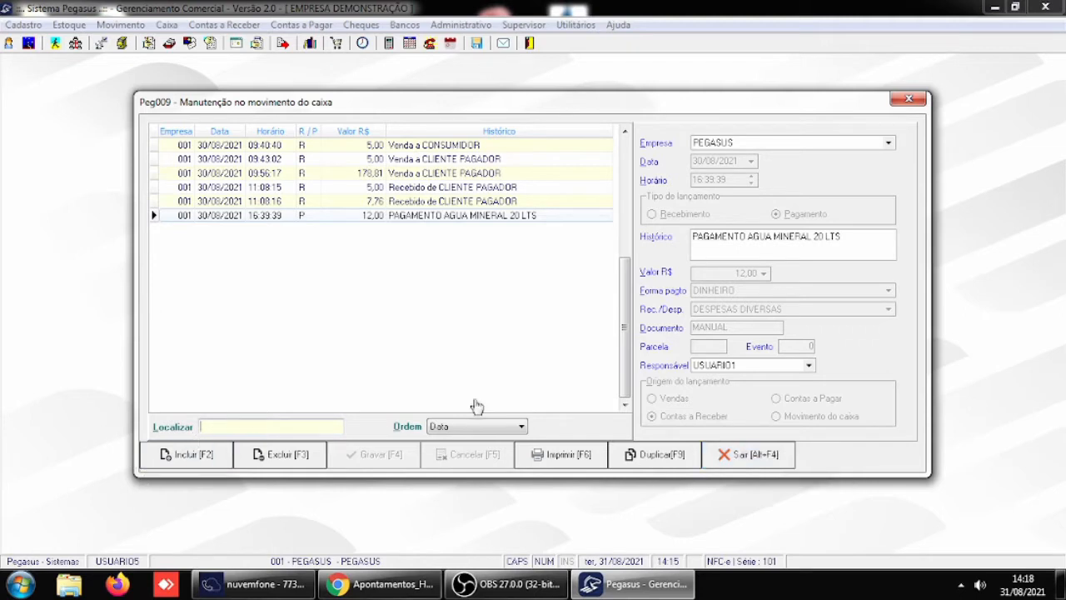
- Add a new cash payment entry with the history PAGAMENTO DO MOTO TAXI and a value of R$ 20,00
text(31)
click(207, 454)
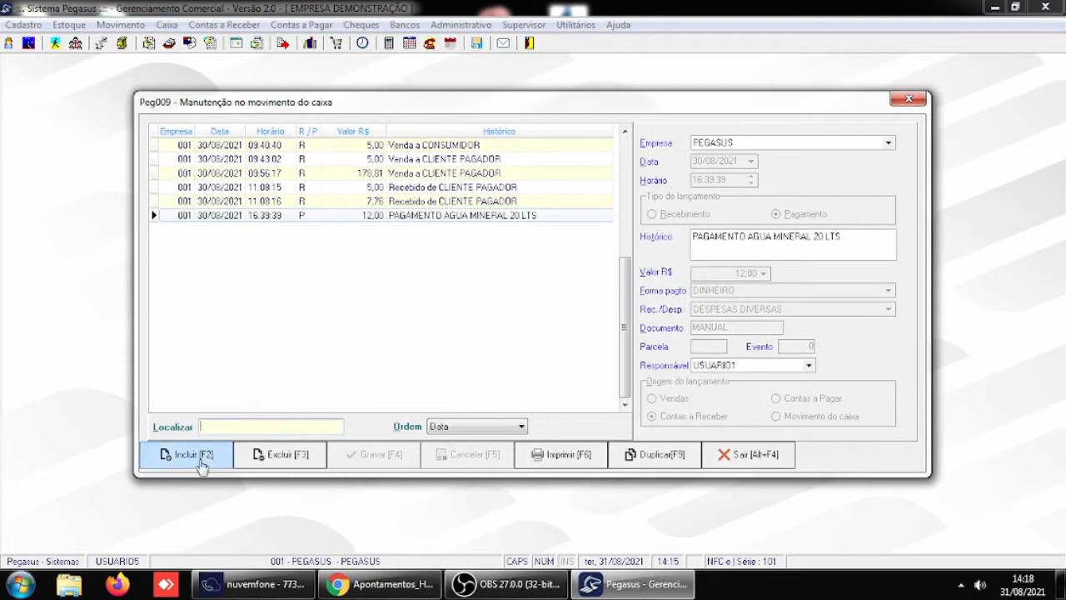
click(710, 240)
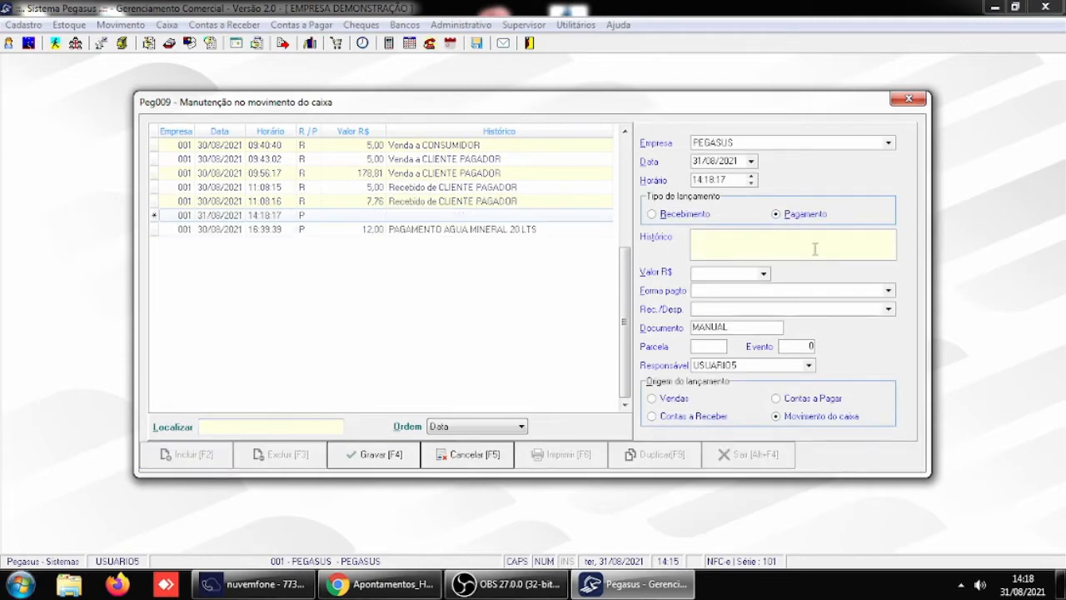
text(PAGAMENTO DO M)
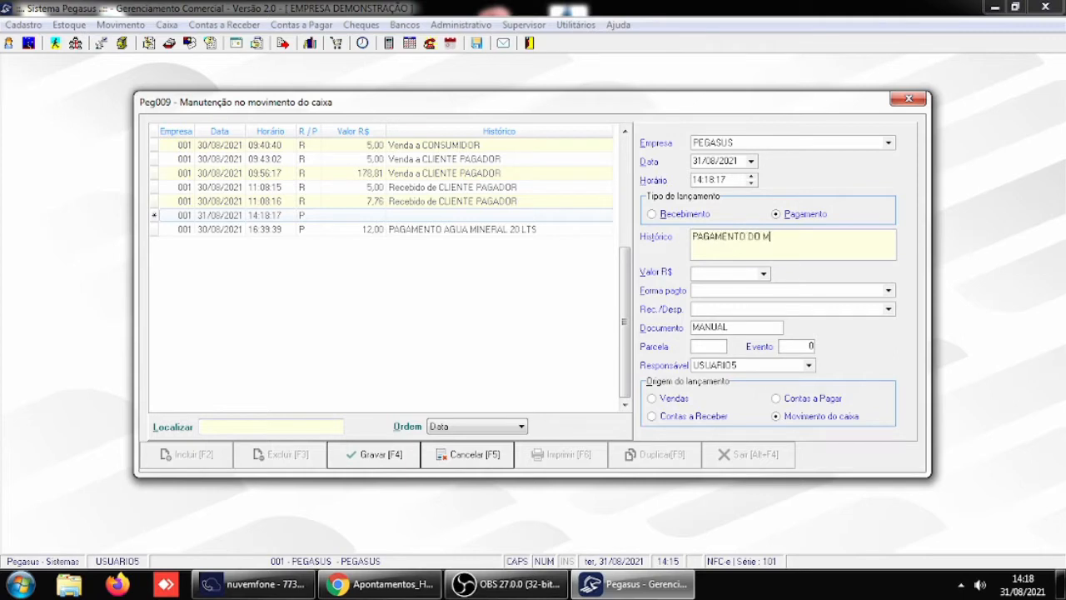
text(OTO TAXI)
key(Tab)
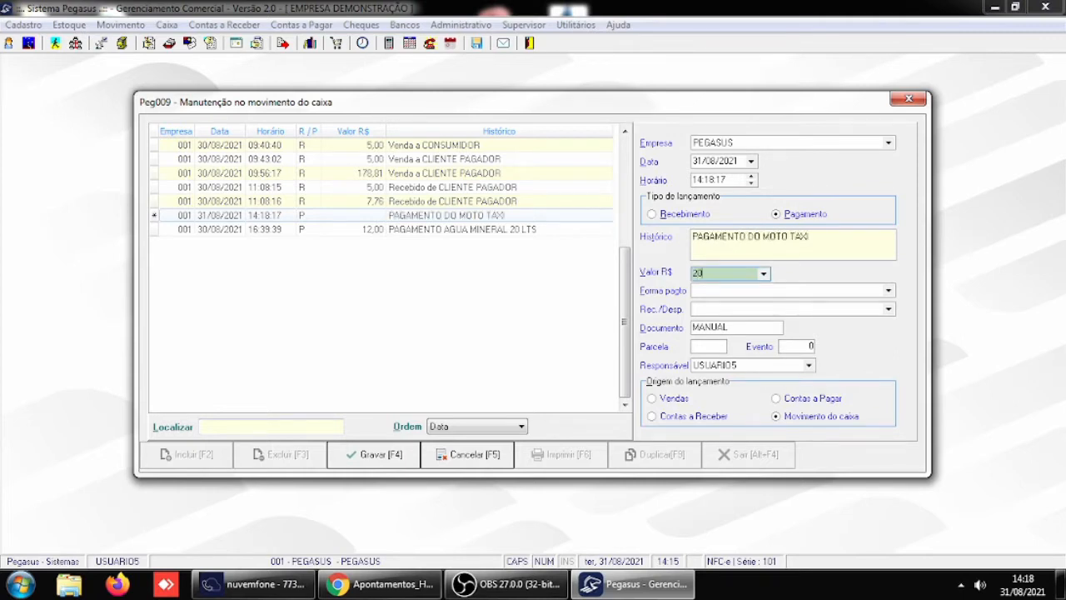
text(20)
key(Tab)
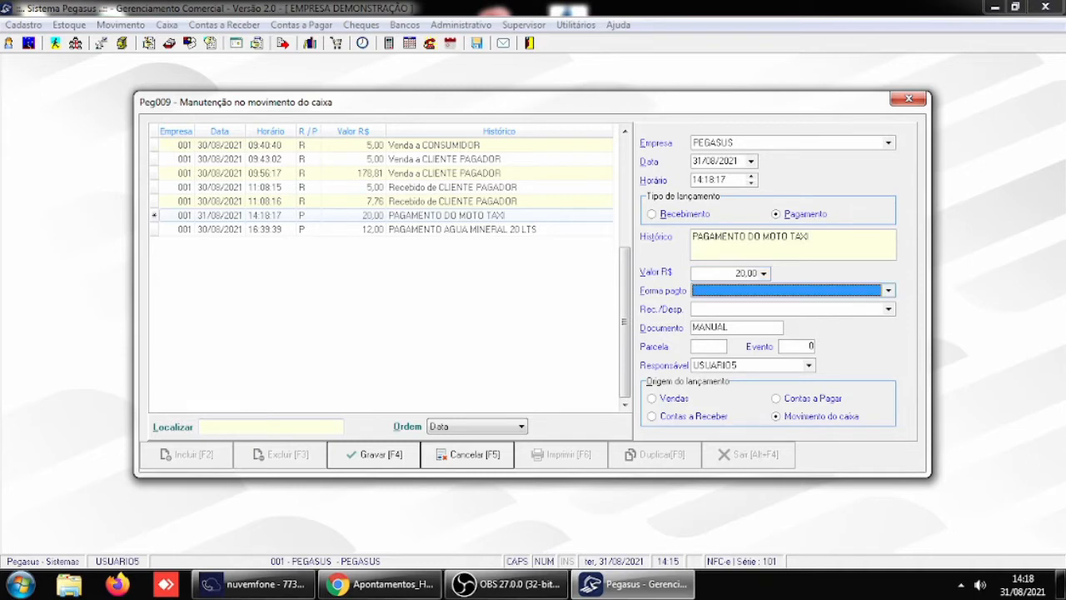
- Set the new entry's payment method to DINHEIRO and its Rec./Desp. to DESPESAS DIVERSAS, and save it
text(DEVOLUÇÃO)
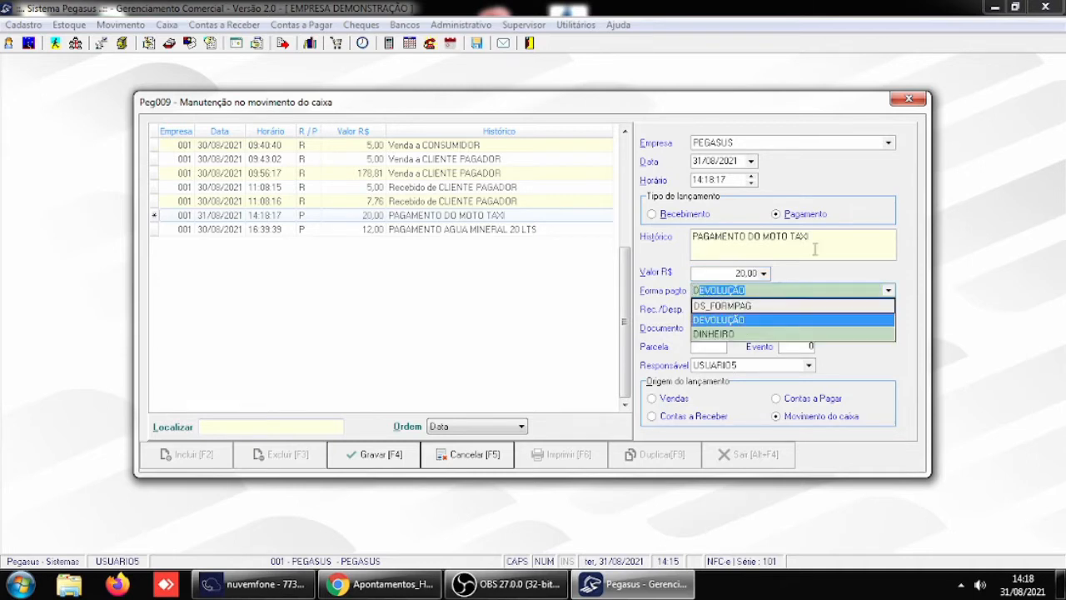
key(Down)
key(Tab)
text(D)
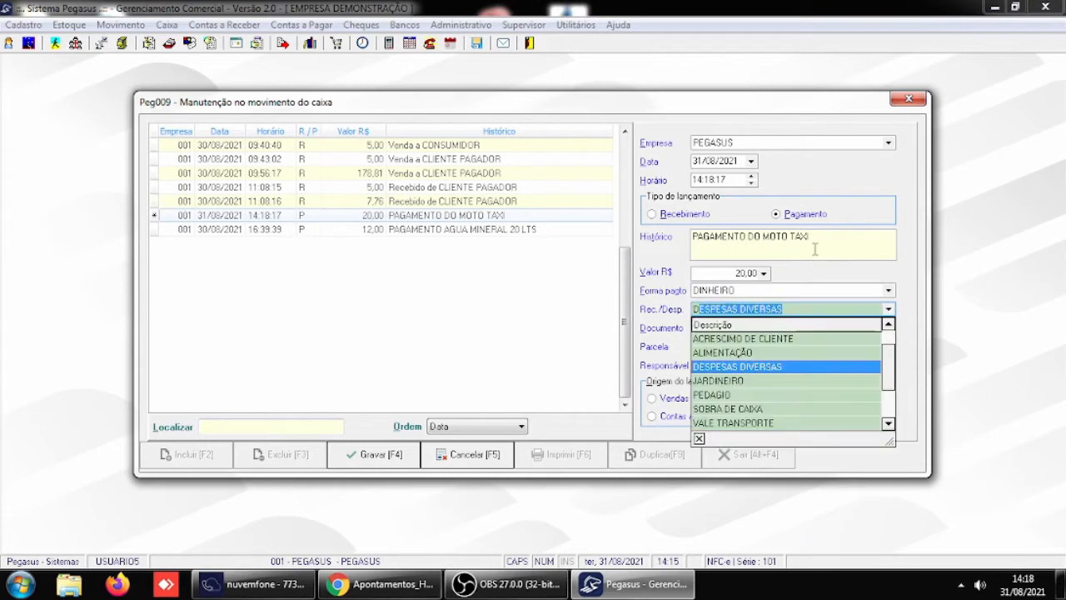
key(Tab)
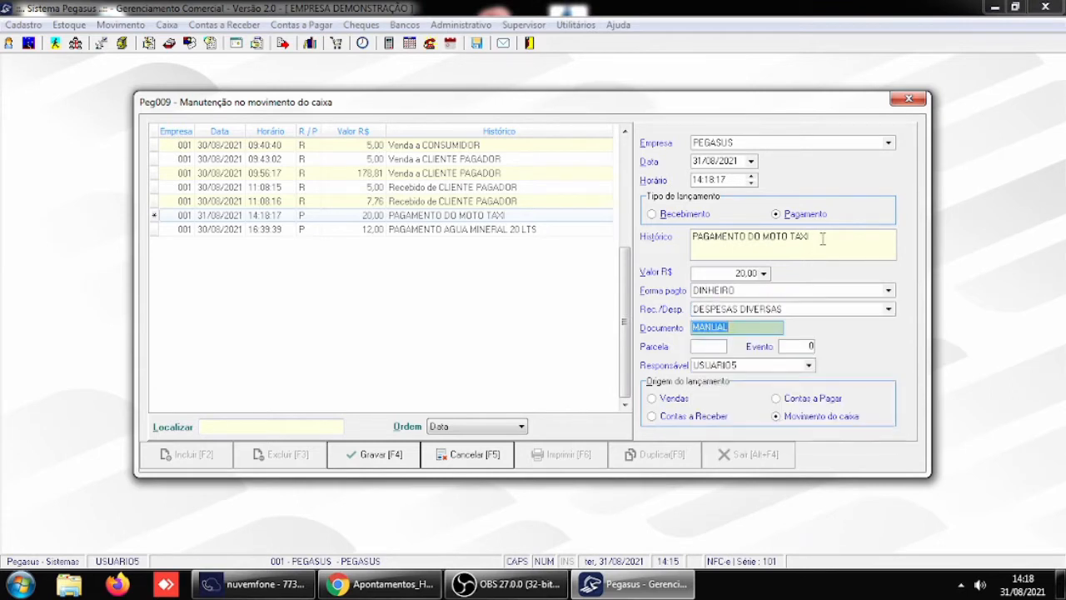
click(372, 457)
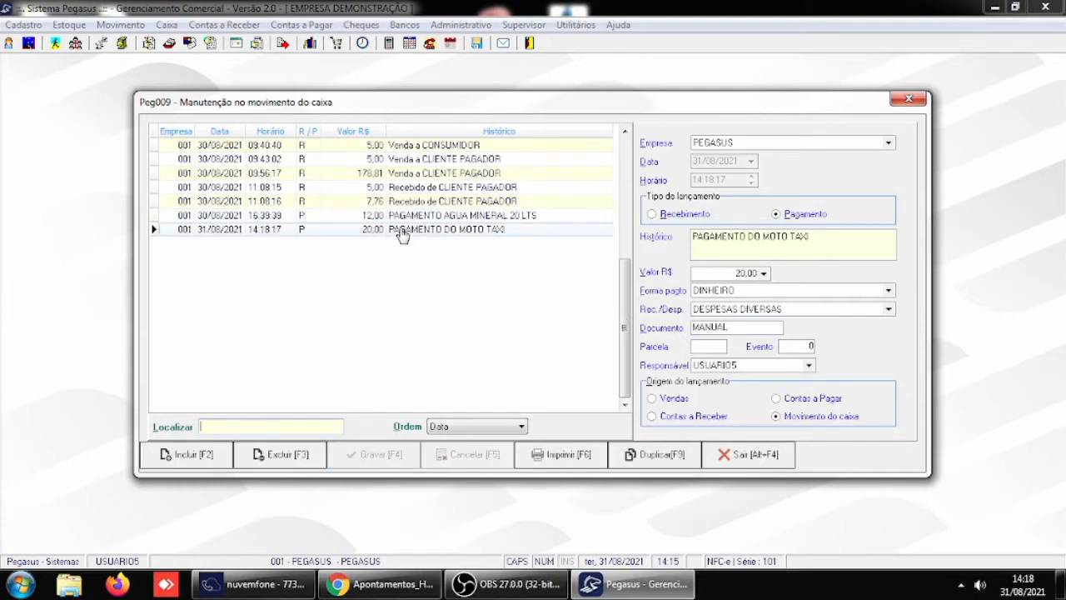
- Append the driver's first name to the moto taxi entry's history and save the change
click(820, 236)
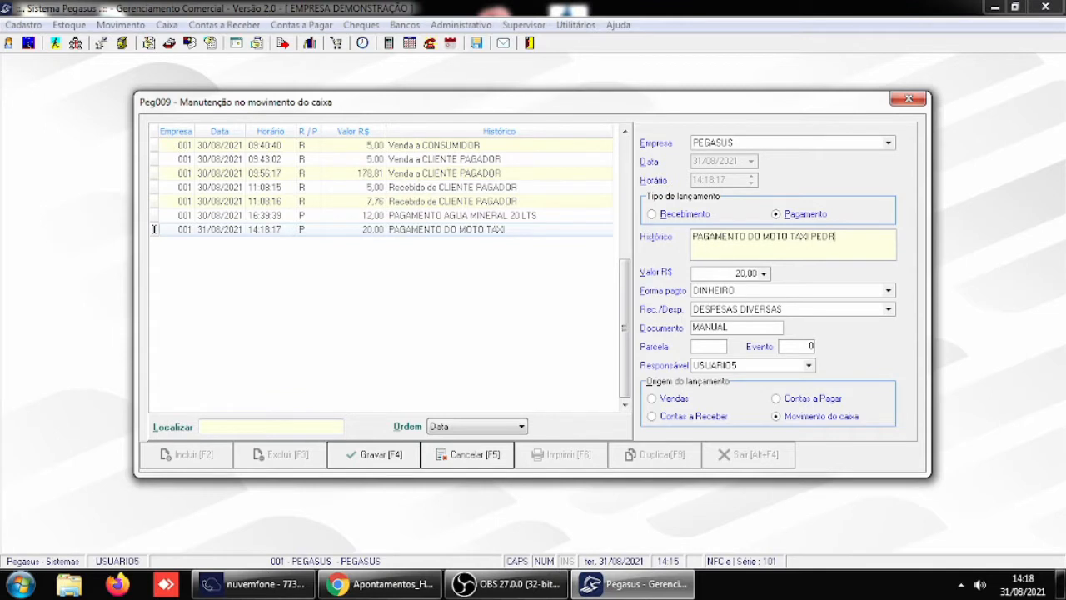
key(Tab)
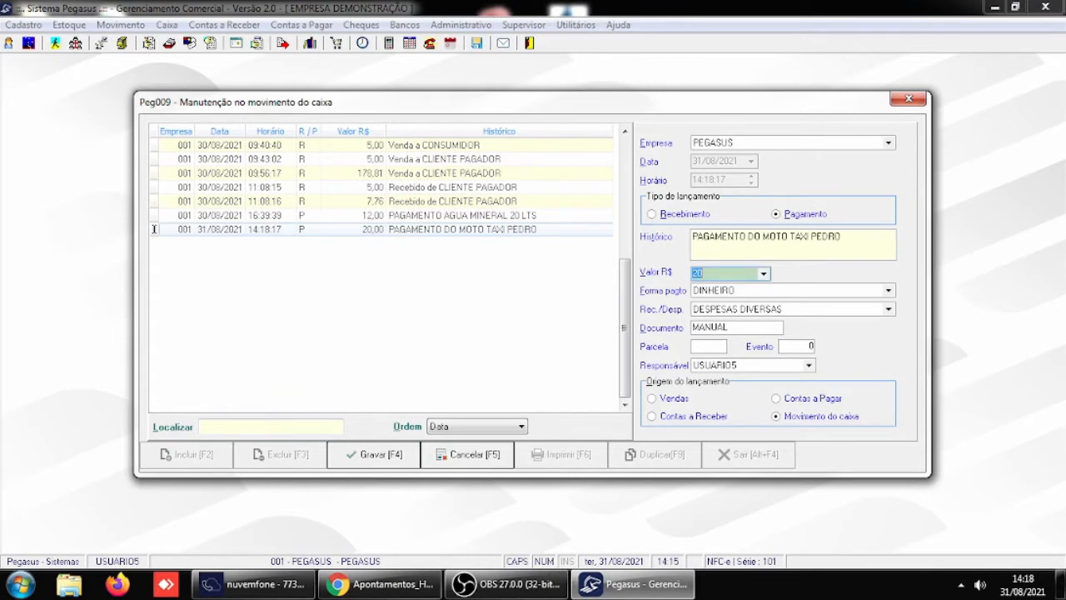
click(399, 457)
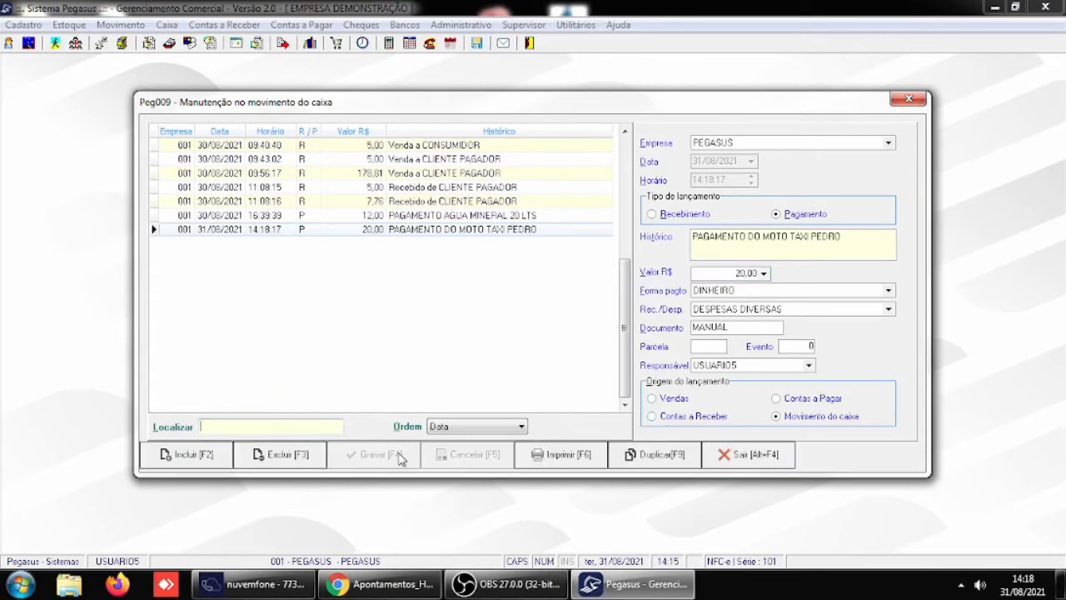
- Set the value of the moto taxi payment entry to R$ 25,00 and save the change
click(763, 273)
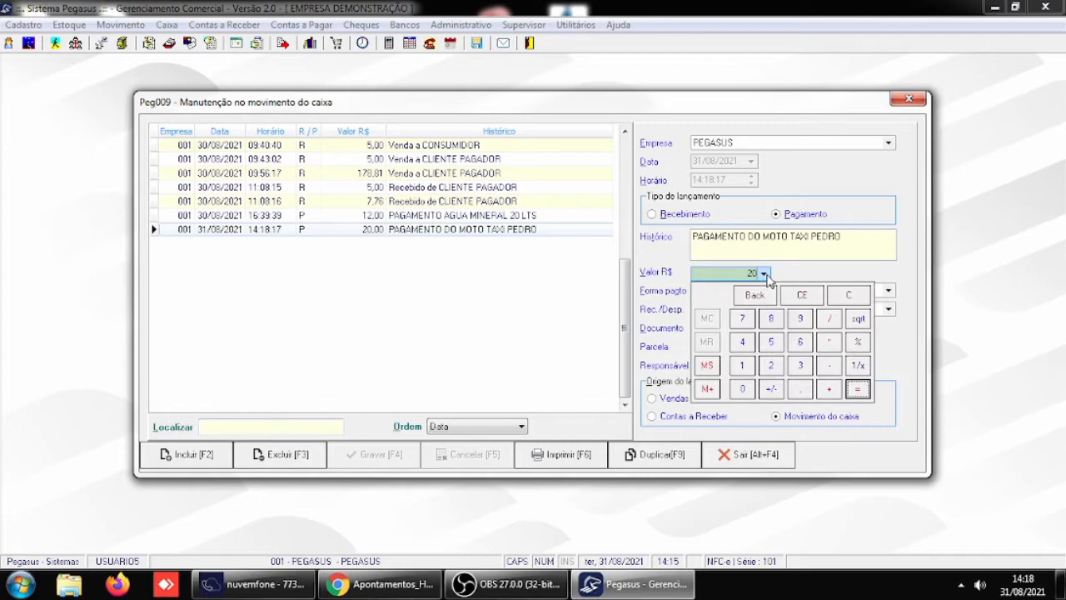
click(772, 365)
click(772, 341)
key(Return)
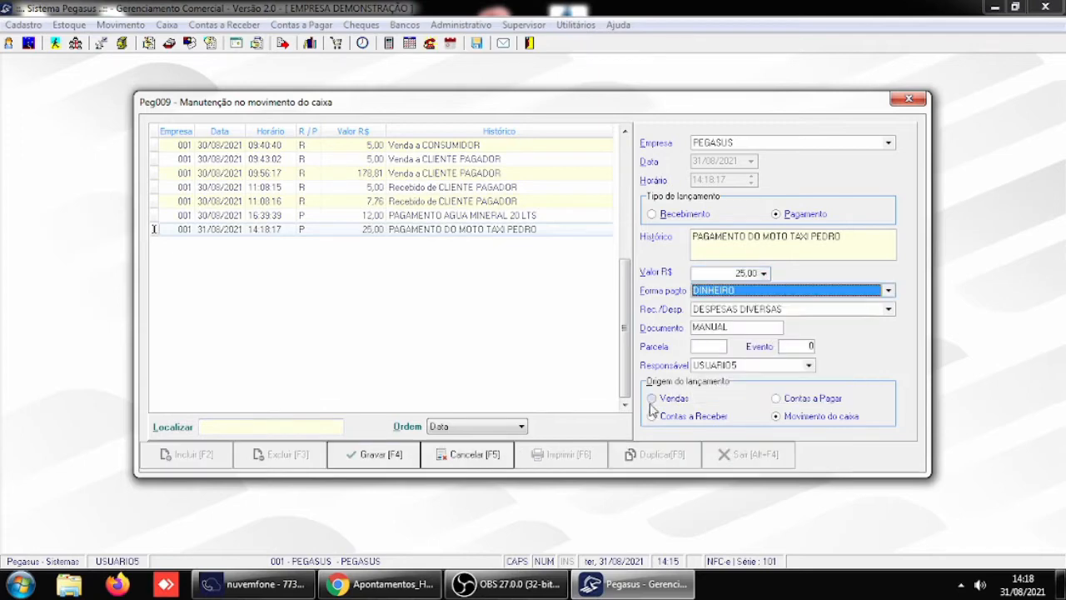
click(401, 460)
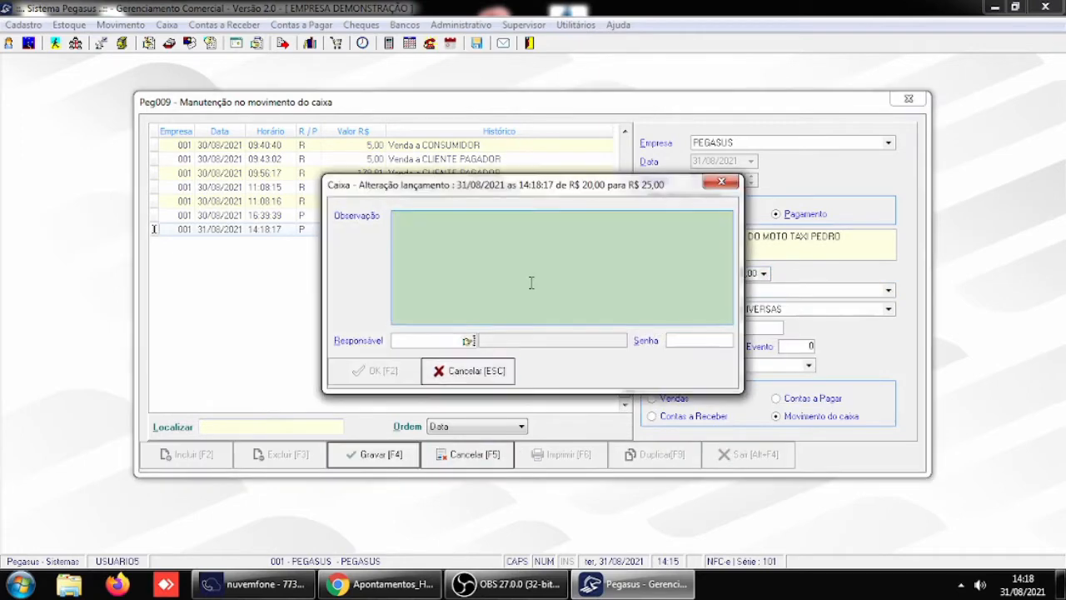
- Authorize the value change with USUARIO5 as Responsável and that user's password
click(446, 340)
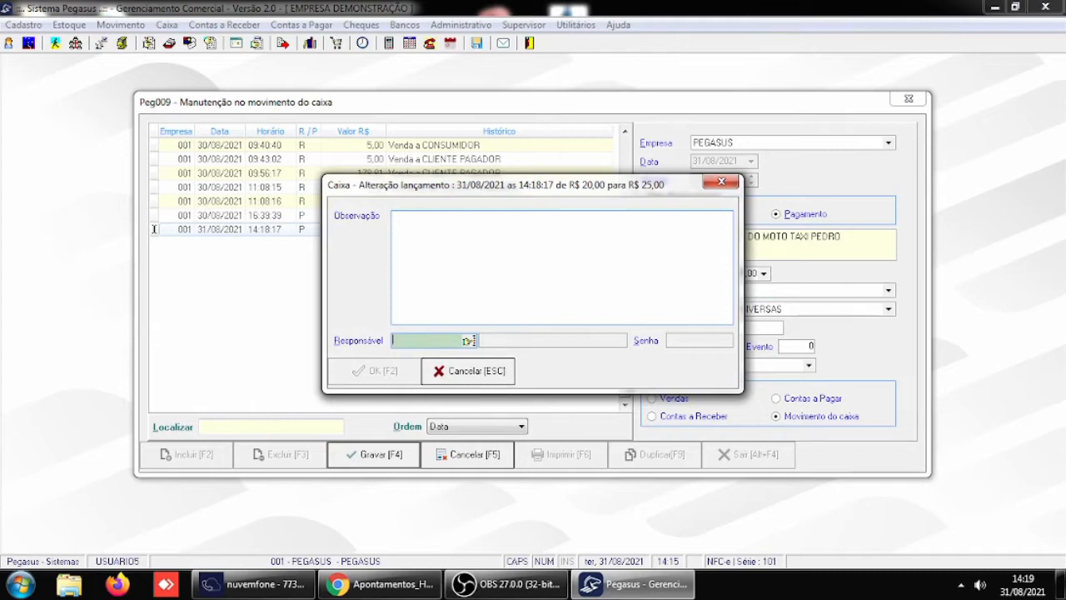
text(USUARIO)
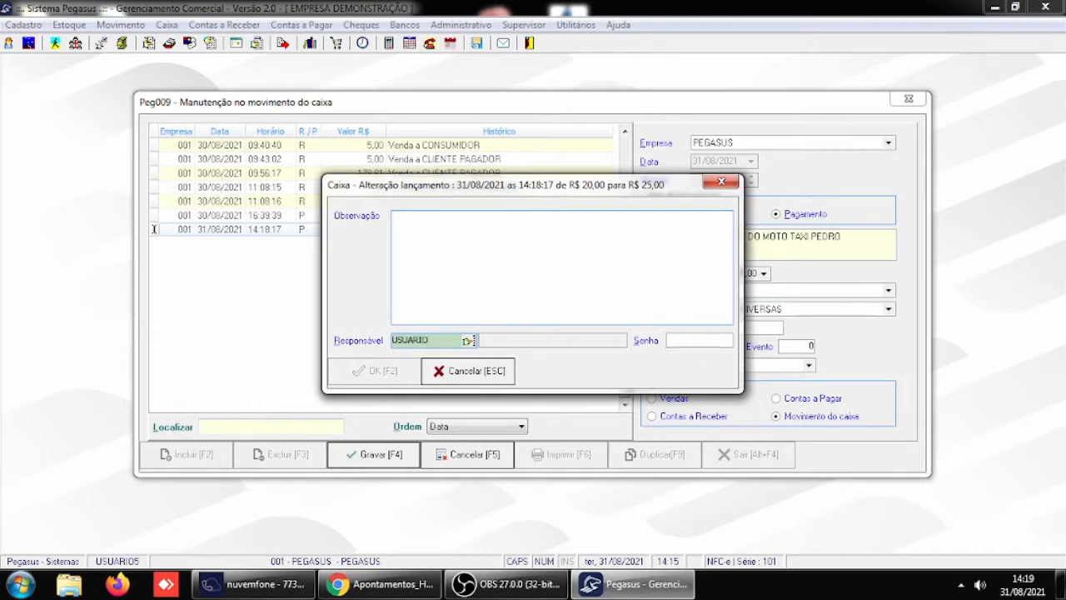
text(5)
key(Return)
text(**)
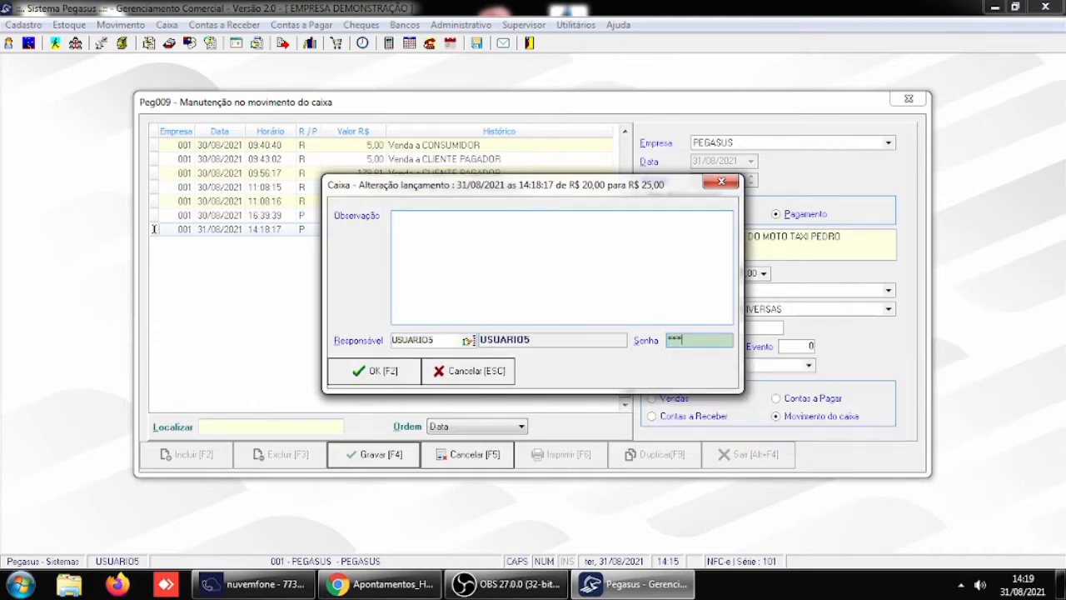
click(386, 373)
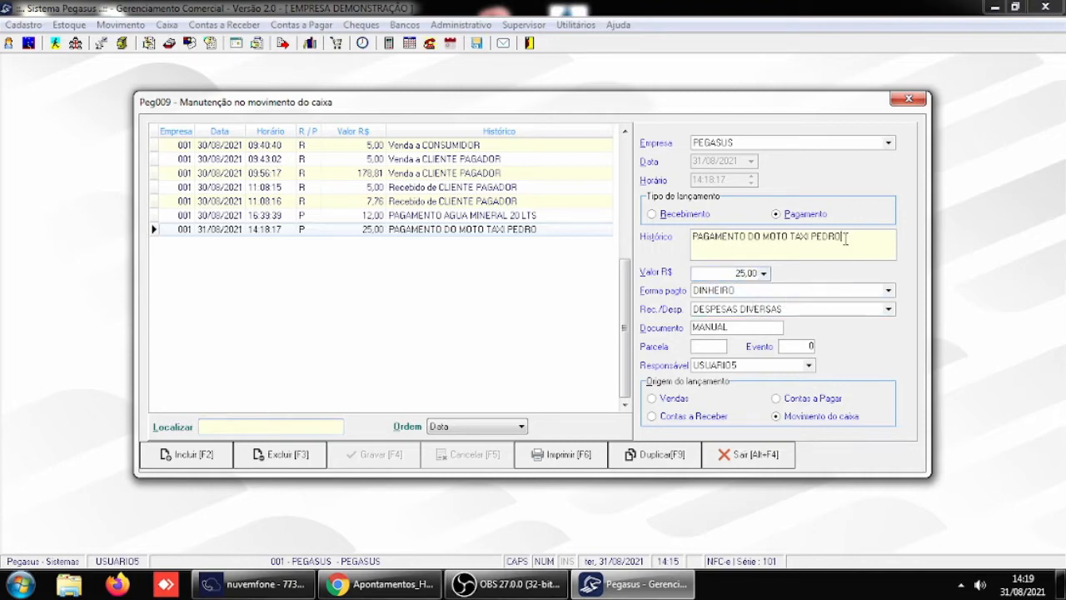
- Set the moto taxi entry's Rec./Desp. to VALE TRANSPORTE, save it and close the cash maintenance window
click(775, 309)
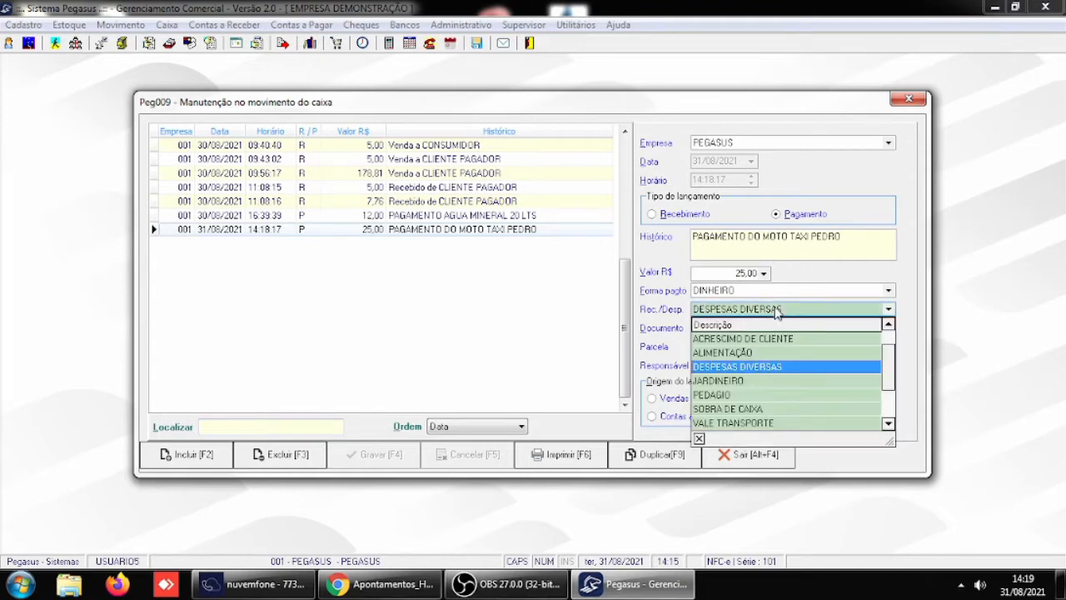
click(759, 423)
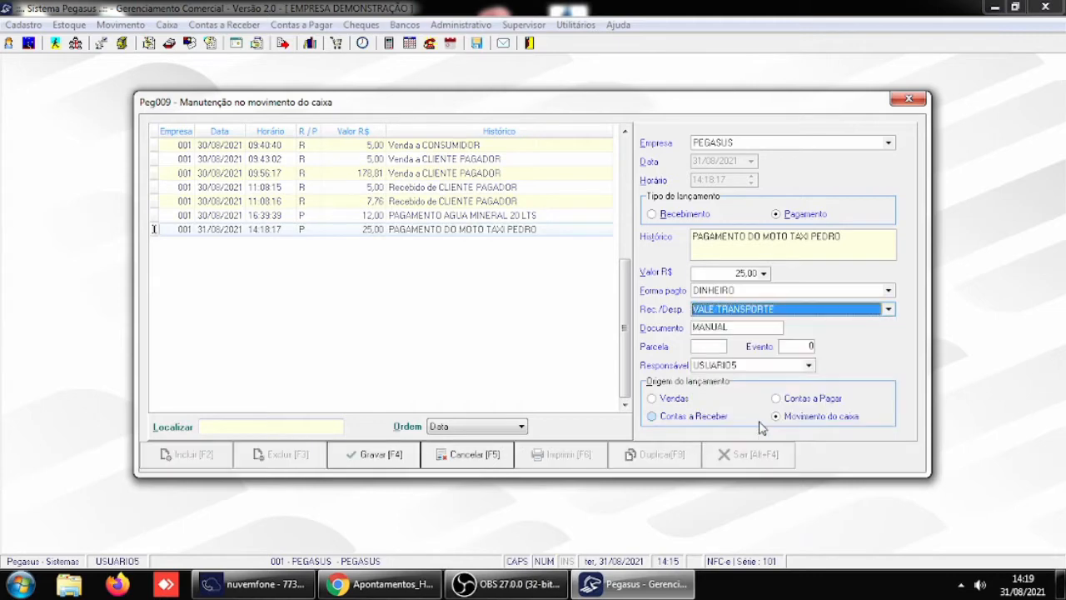
click(385, 459)
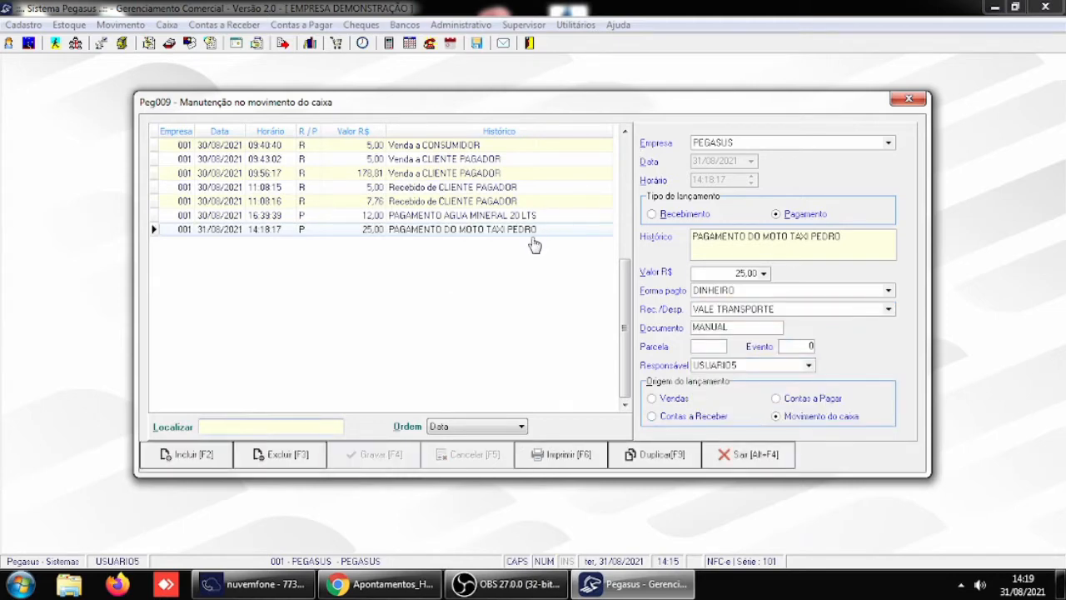
click(844, 240)
click(439, 216)
click(748, 456)
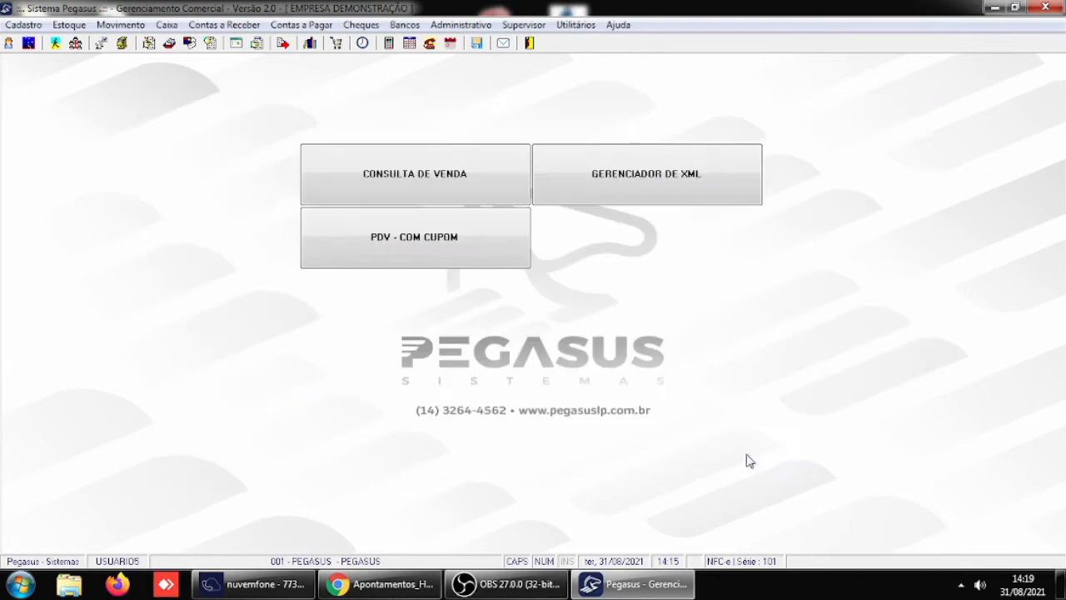
- In the Receber / Caixa general parameters, set Inclusão/Alteração de lançamentos no caixa to request a password for all inclusions/alterations and save
click(530, 27)
mouse_move(731, 216)
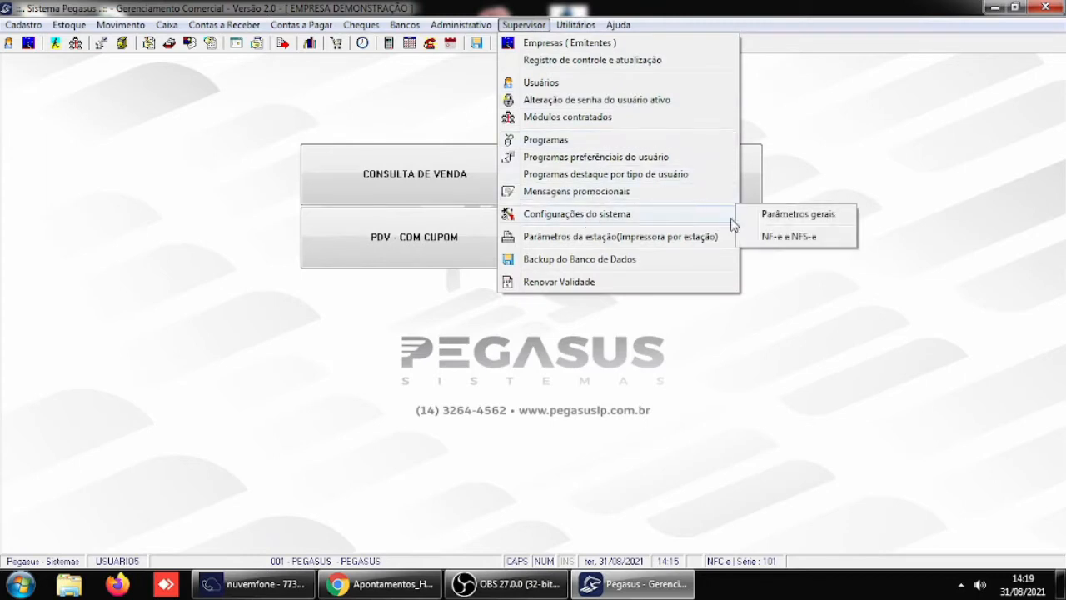
click(783, 215)
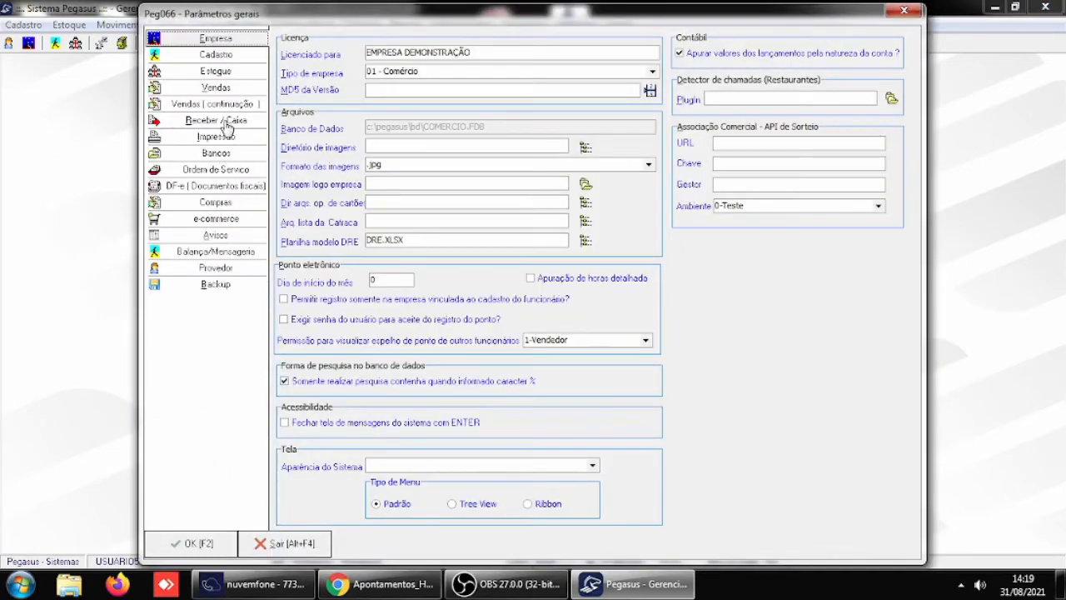
click(223, 121)
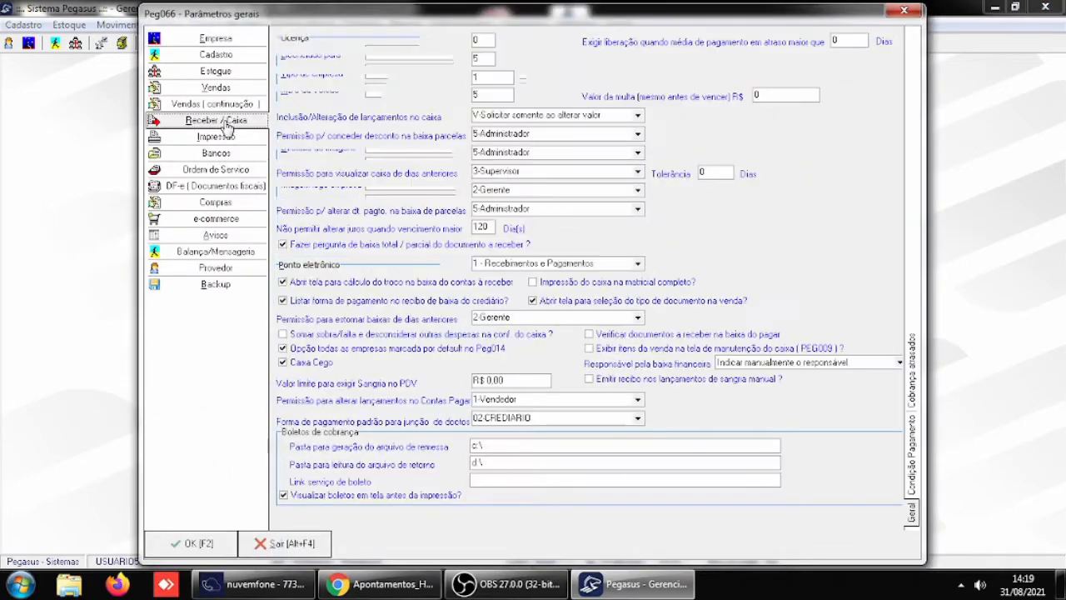
click(638, 116)
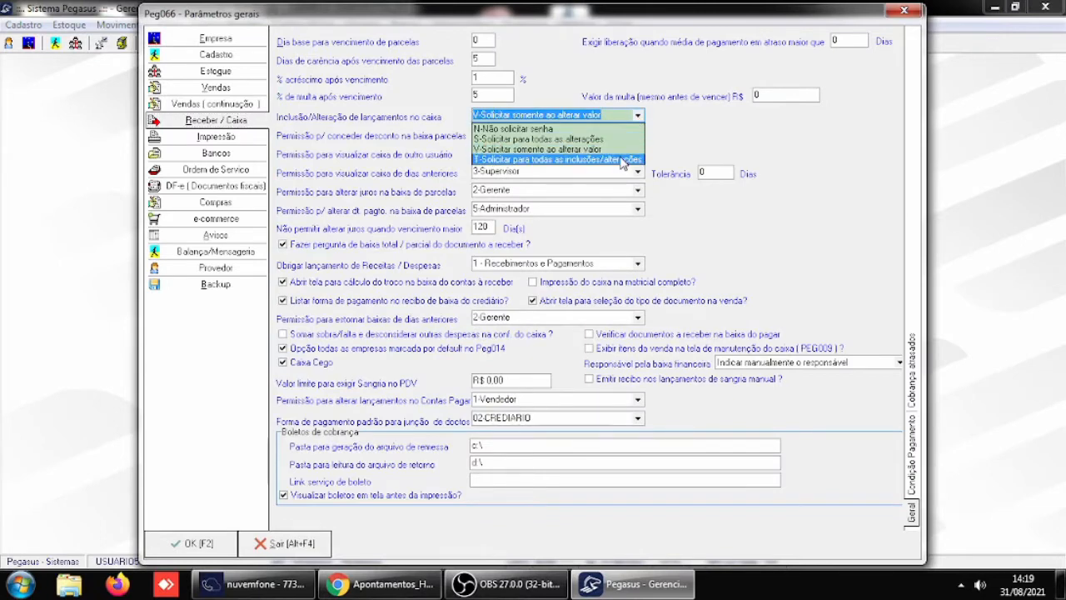
click(618, 161)
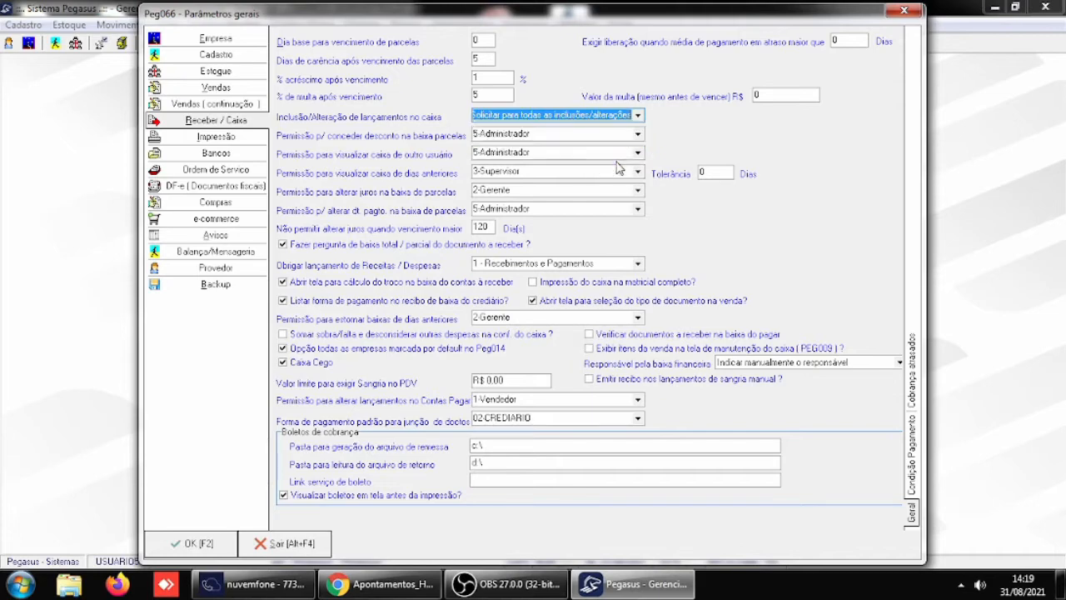
click(195, 546)
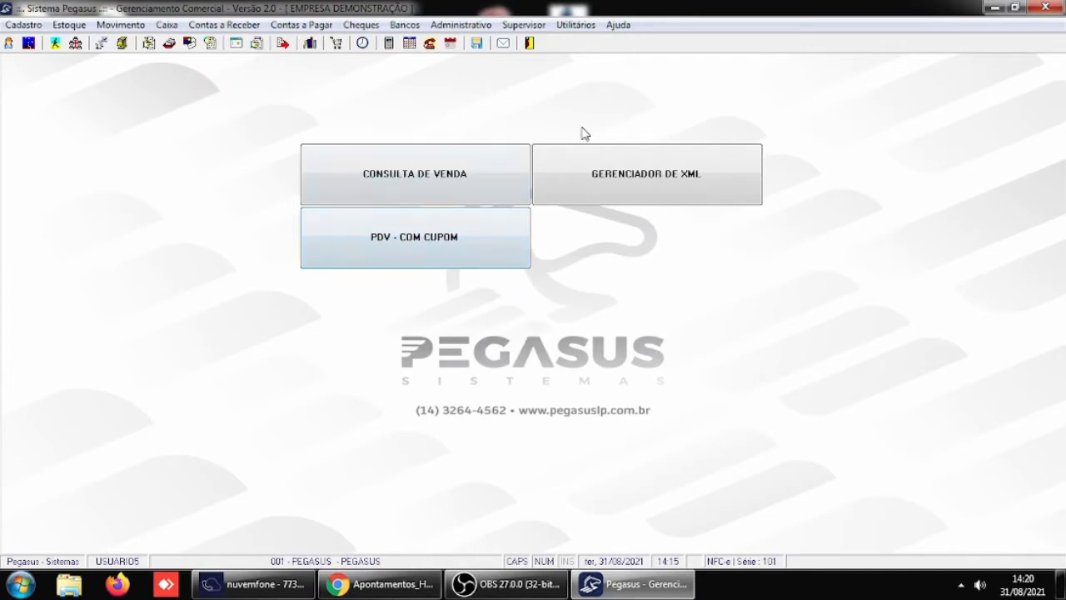
- Exit Pegasus and start it again from the desktop
click(530, 43)
click(495, 277)
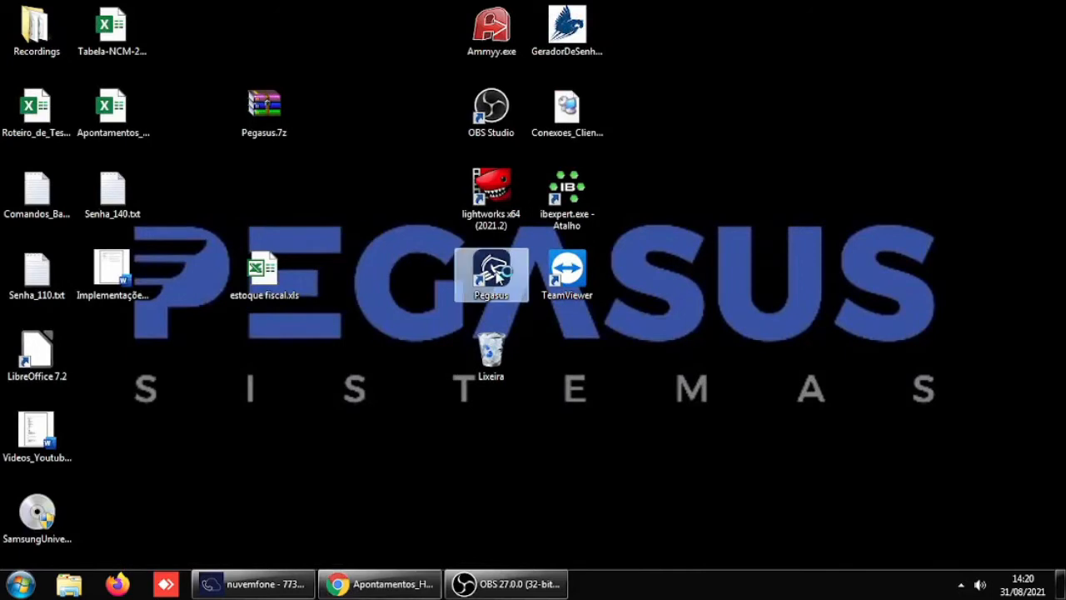
double_click(496, 276)
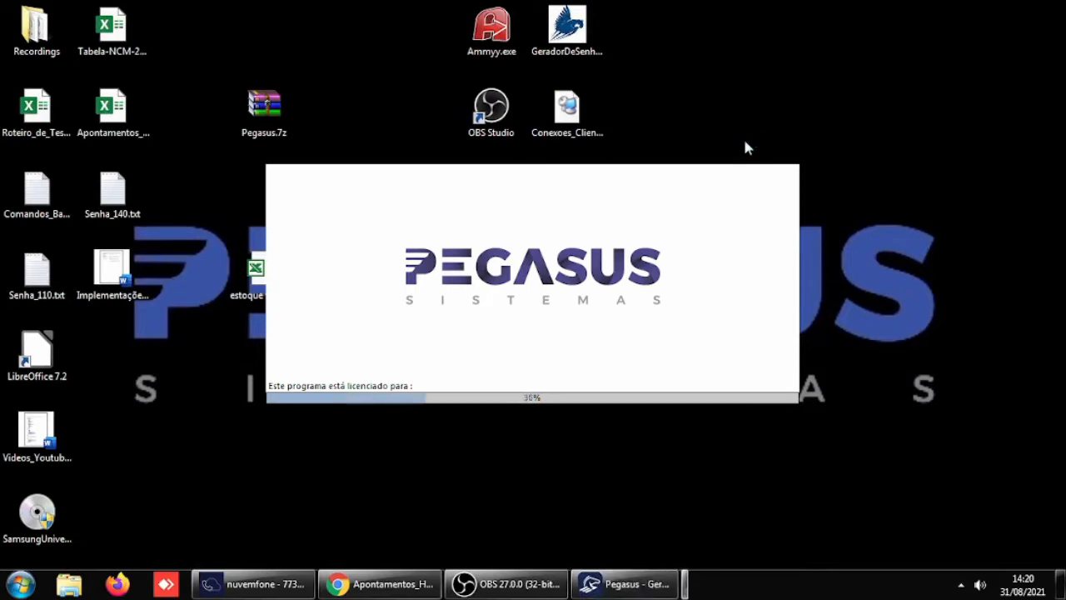
- Log in as USUARIO5 with the account password, choose company 1 PEGASUS and dismiss the list of the day's birthdays
text(USUARIO5)
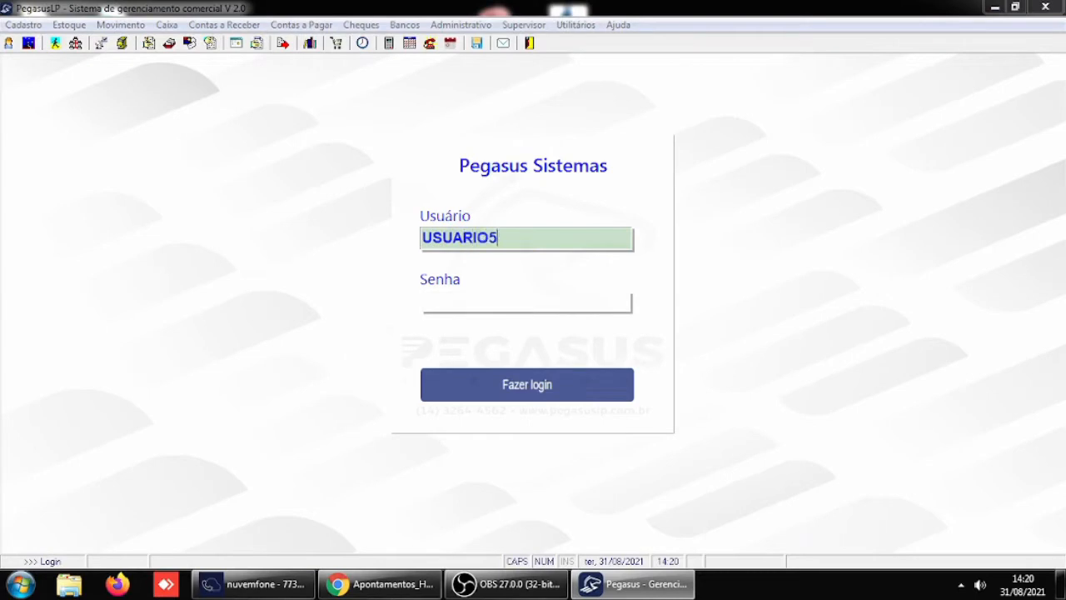
key(Tab)
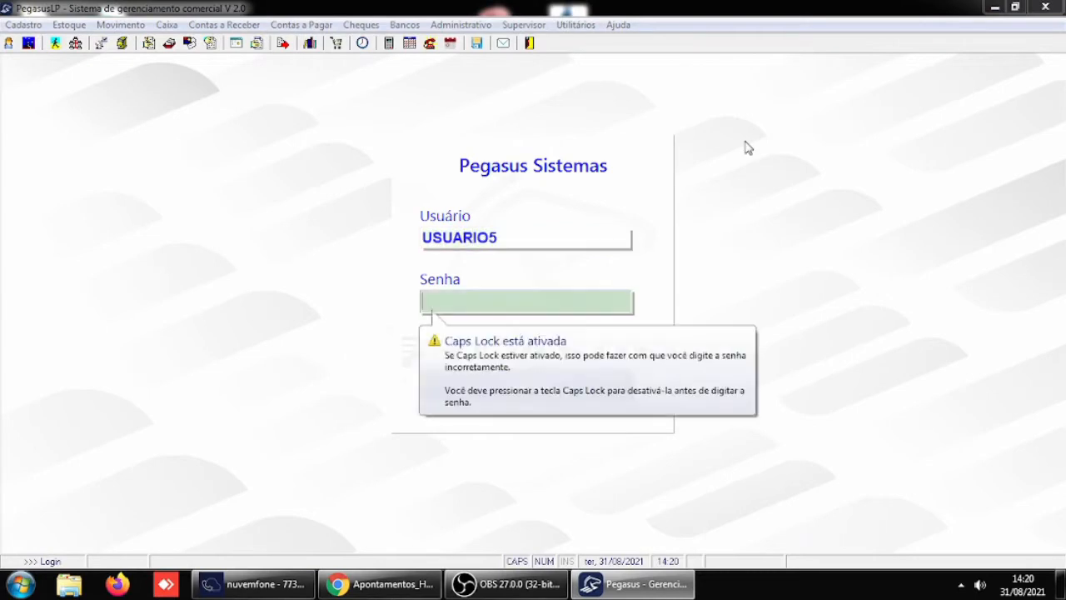
text(***)
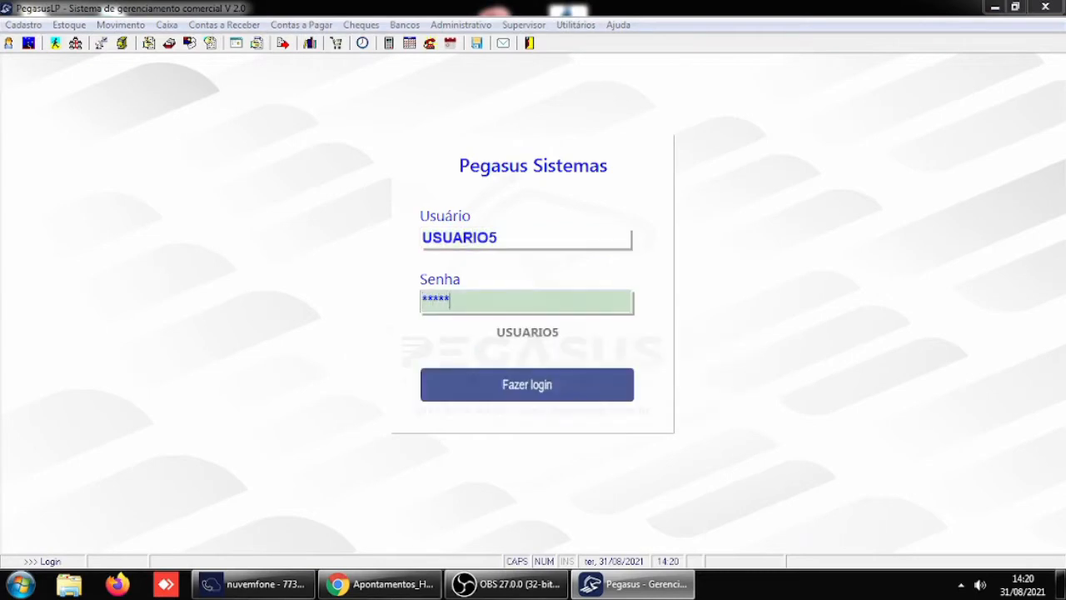
key(Return)
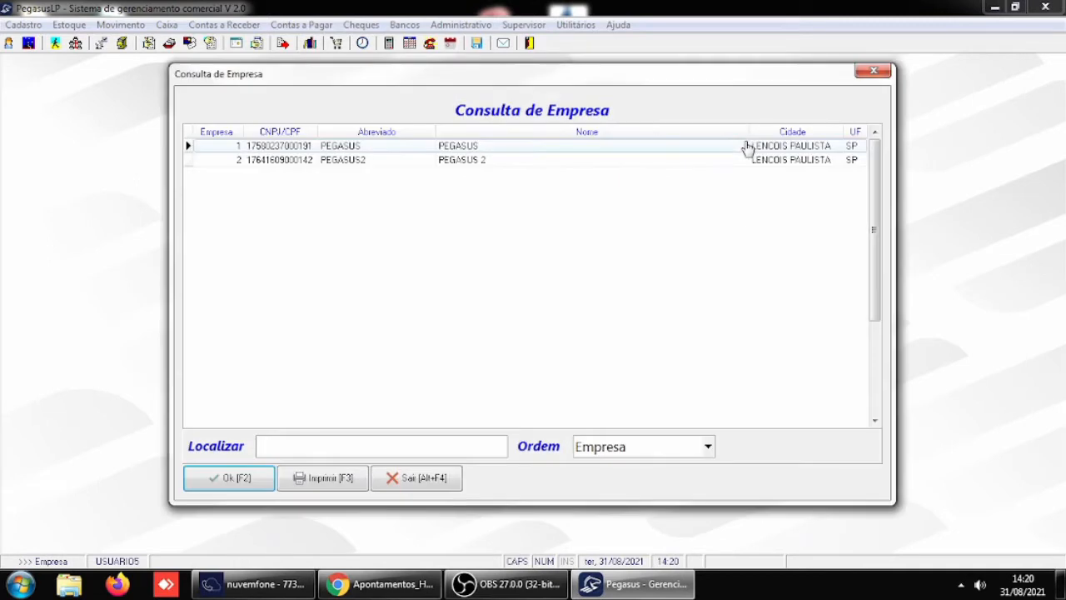
click(233, 477)
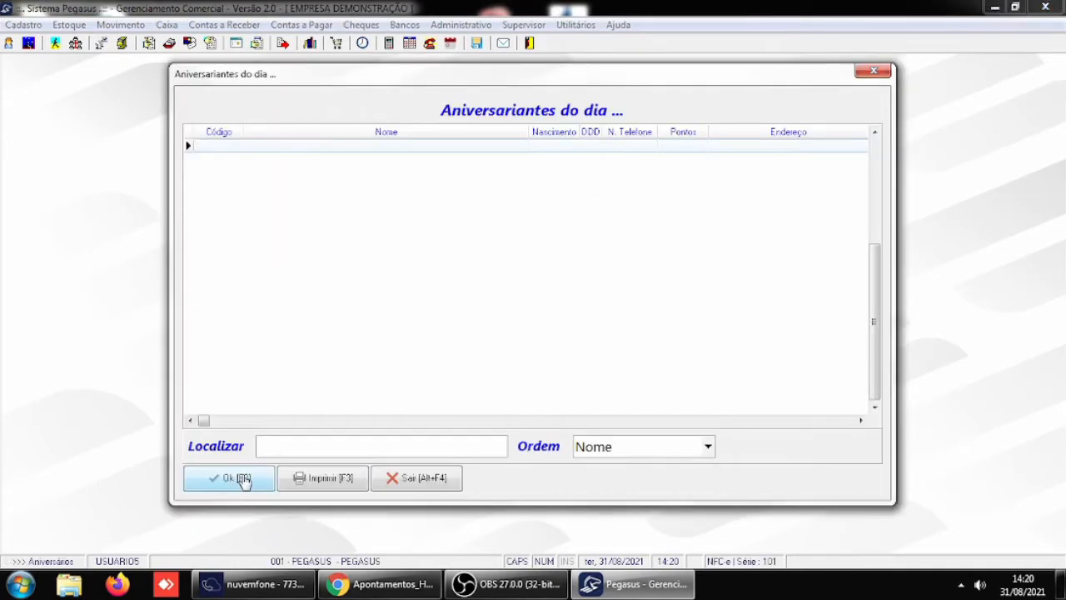
click(238, 478)
click(240, 479)
click(240, 481)
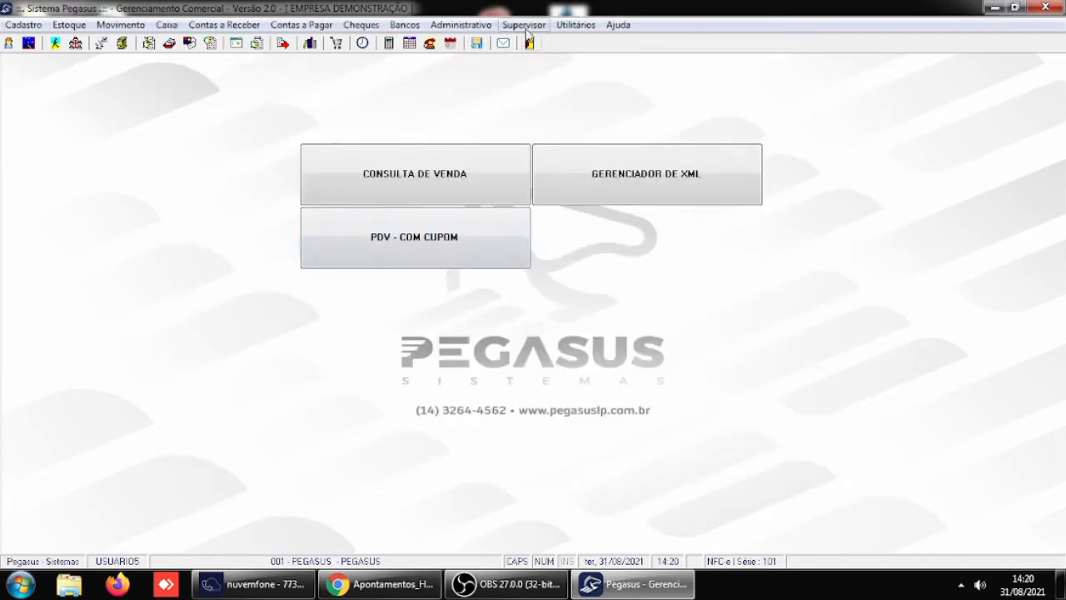
- In the cash entries, replace the driver's first name in the moto taxi payment's history with another one and save the entry
click(167, 25)
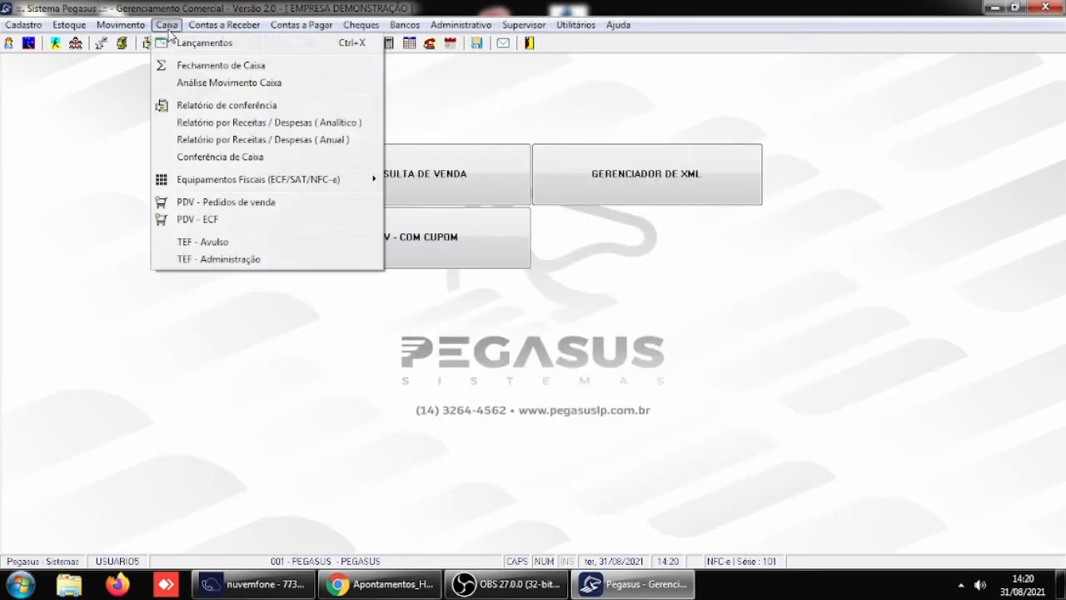
click(200, 45)
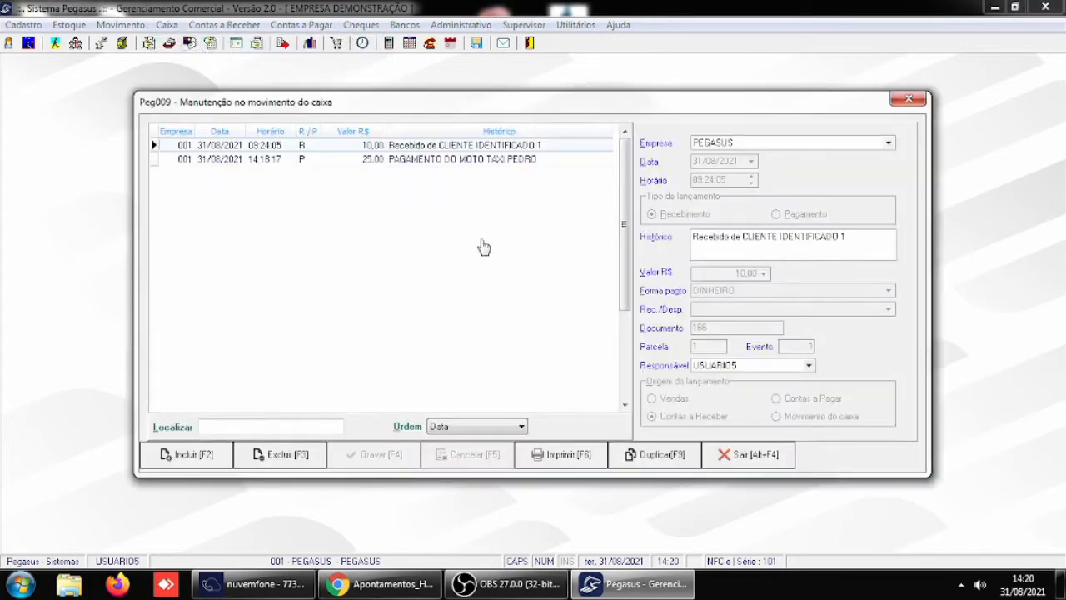
click(444, 160)
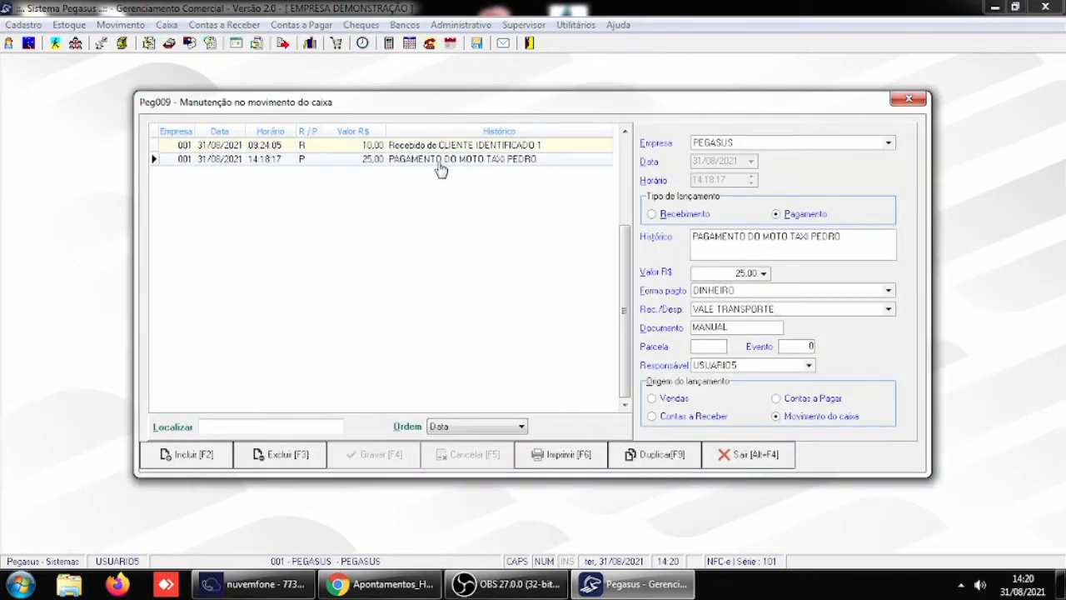
click(858, 236)
key(BackSpace)
key(BackSpace)
key(BackSpace)
key(BackSpace)
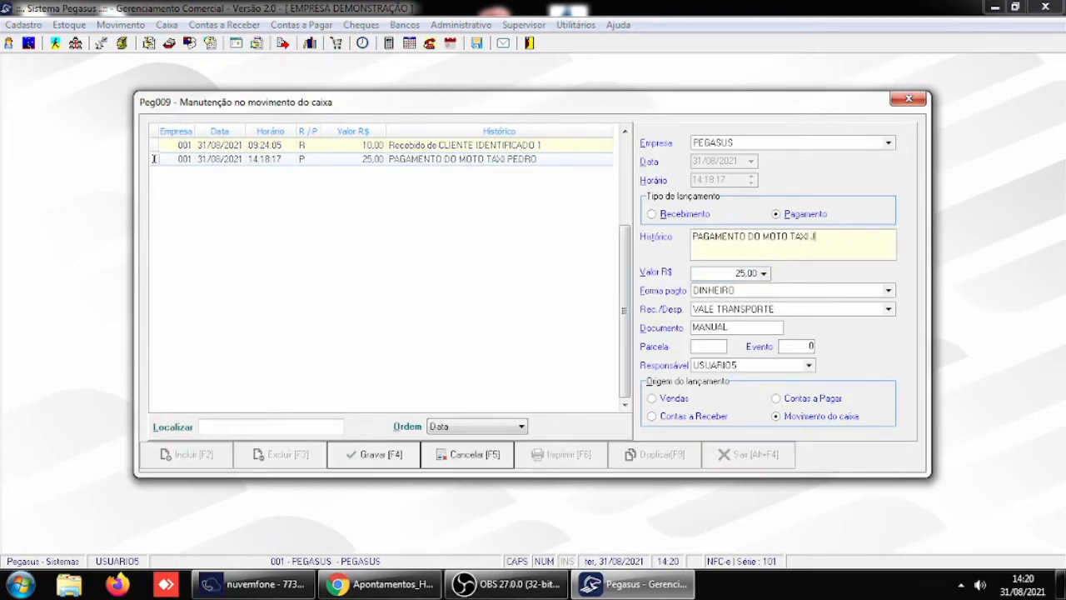
text(JOAO)
key(Tab)
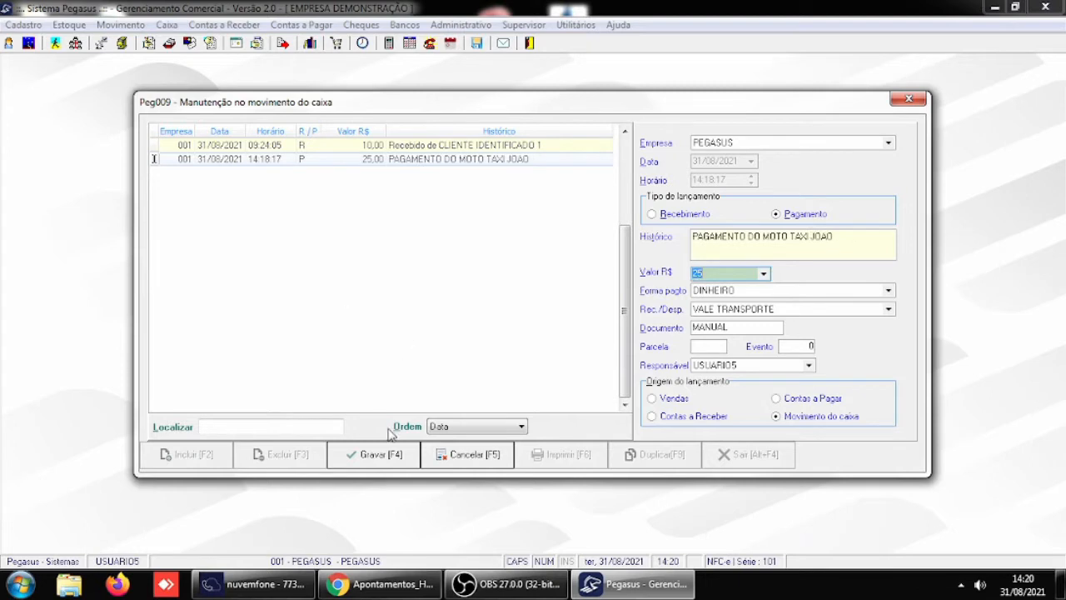
click(374, 454)
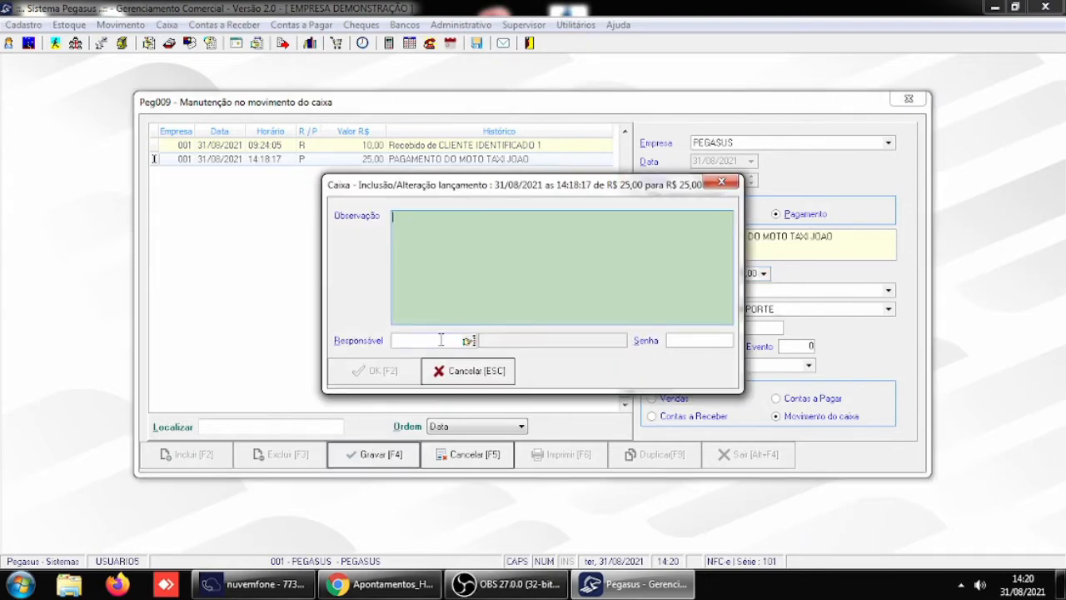
- Authorize the history change with USUARIO5 as Responsável and that user's password
click(441, 340)
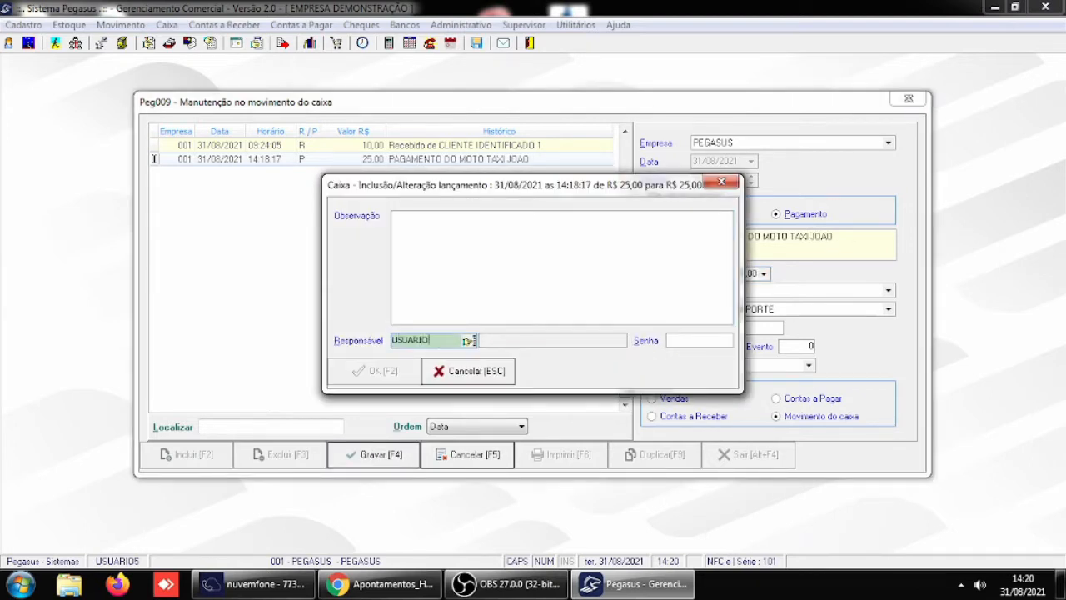
text(USUARIO5)
key(Return)
text(**)
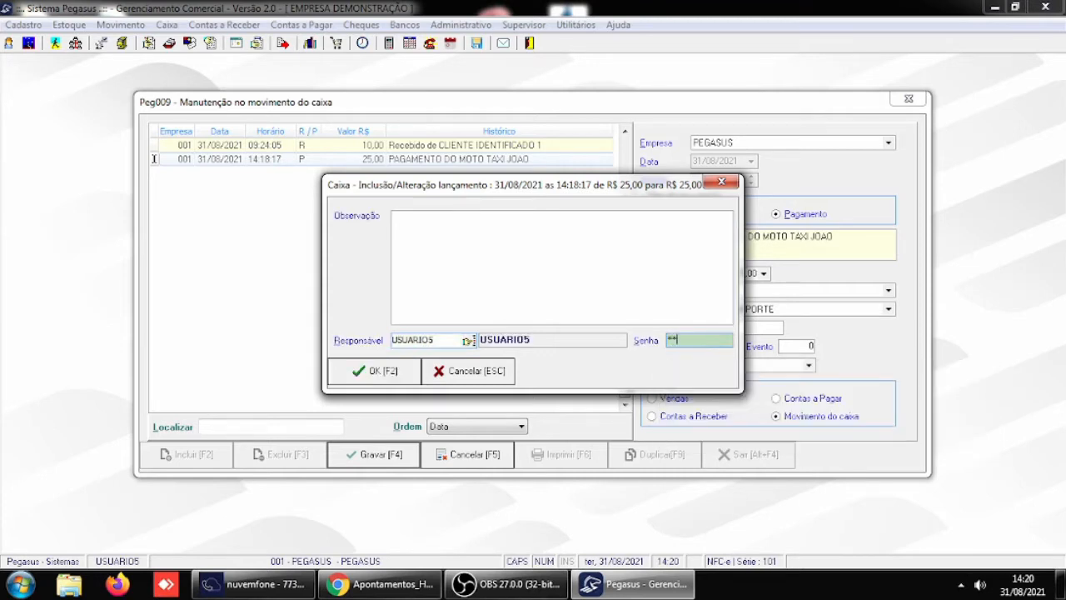
key(Return)
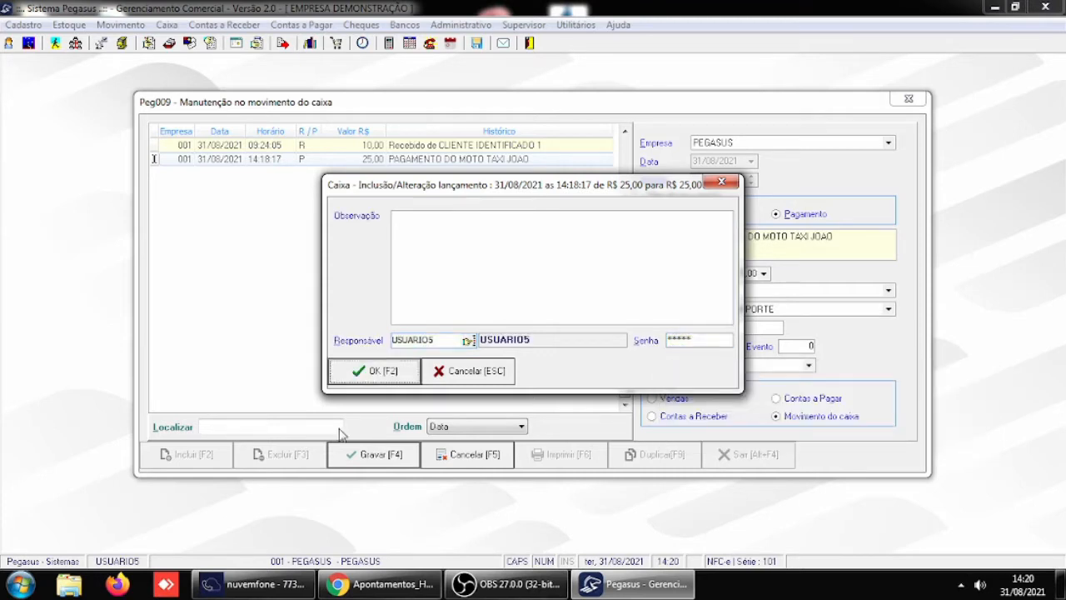
click(366, 372)
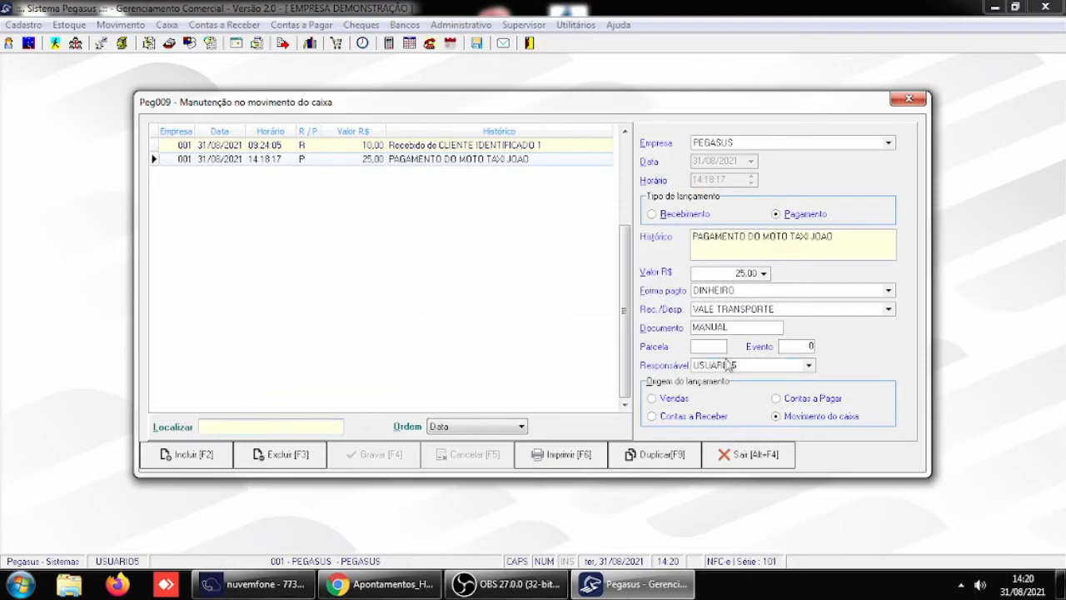
- Change the moto taxi payment's Rec./Desp. category to DESPESAS DIVERSAS and save the cash entry
click(889, 309)
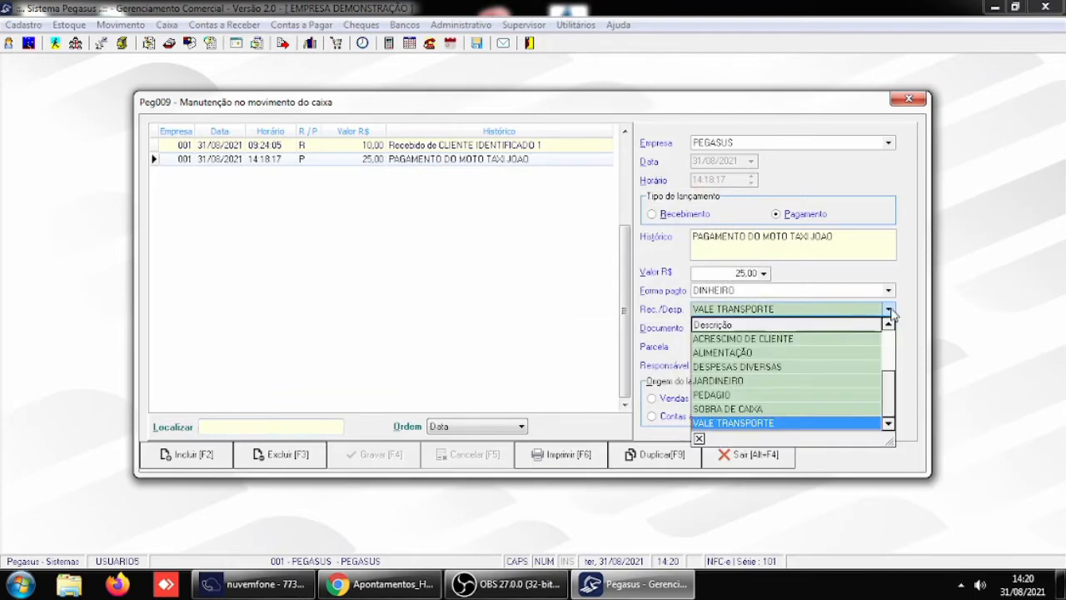
click(766, 367)
click(373, 454)
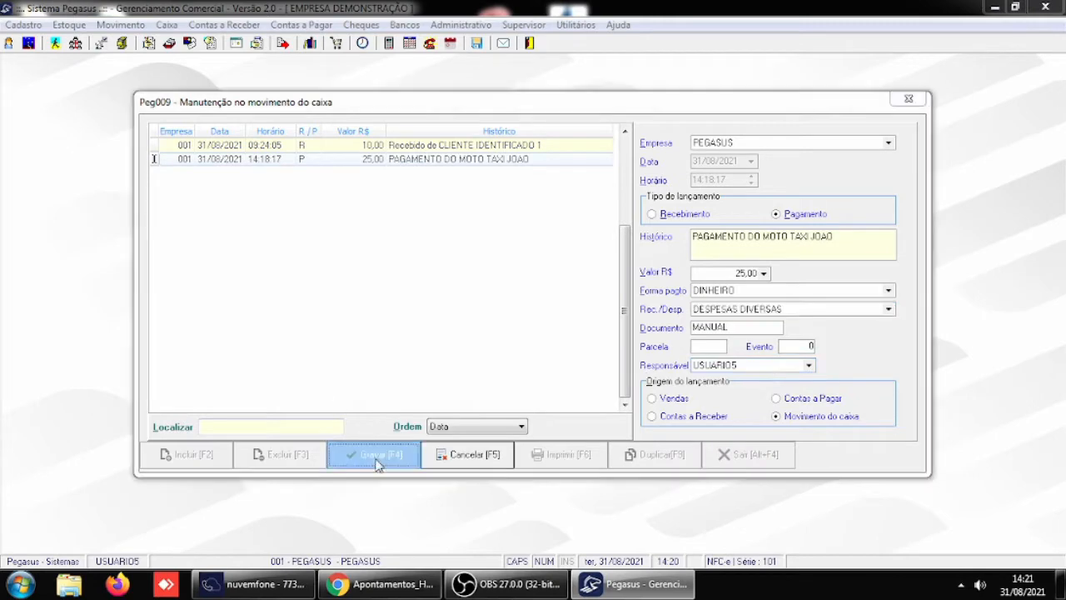
- Authorize the category change with USUARIO5 as Responsável and that user's password, and close the cash entries
click(426, 341)
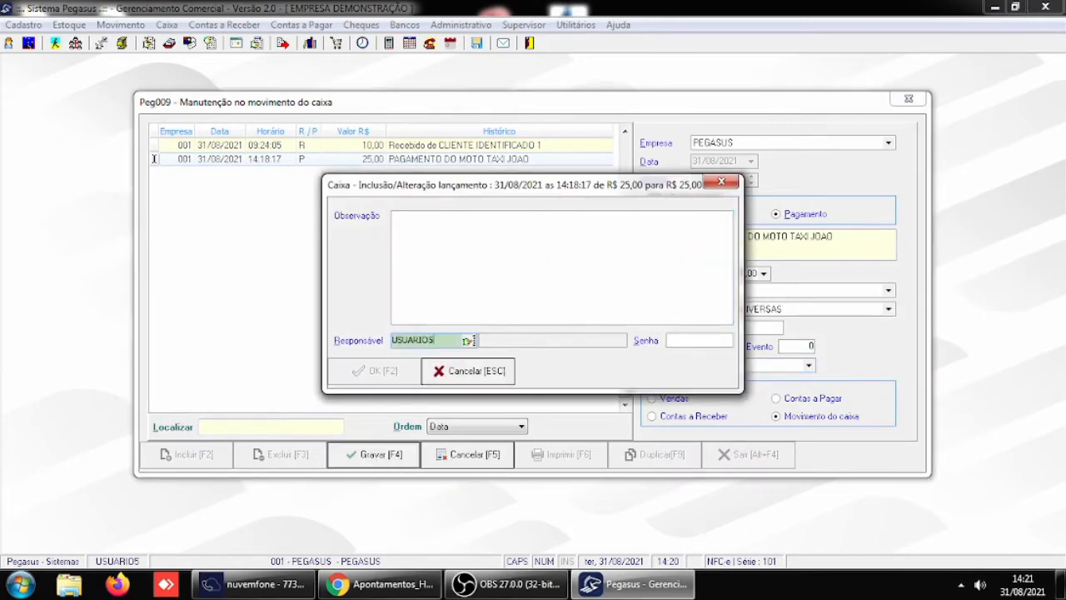
key(Return)
text(*****)
key(Return)
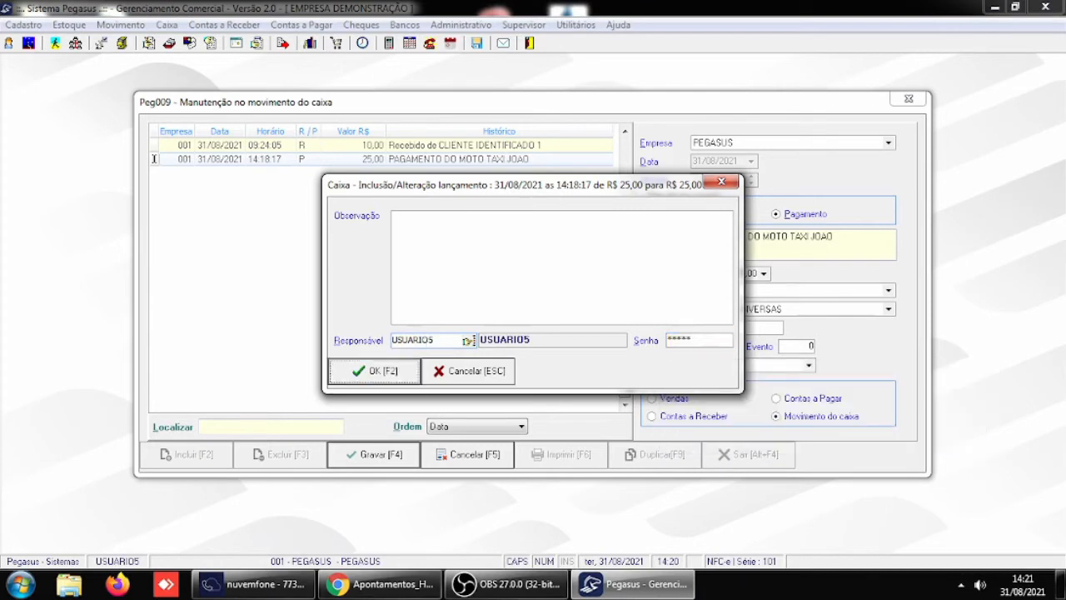
click(379, 373)
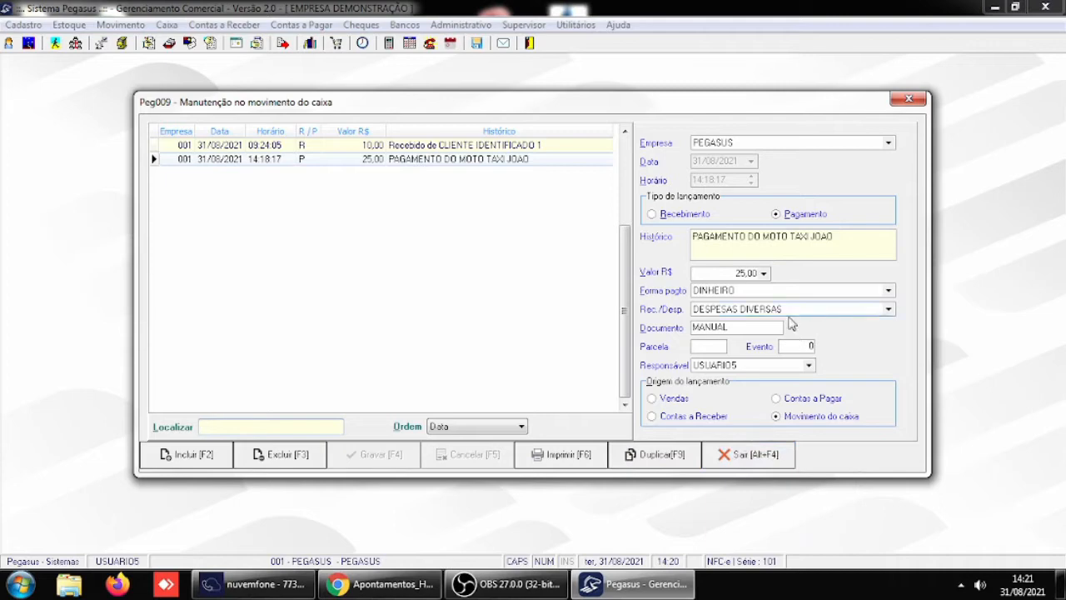
click(753, 459)
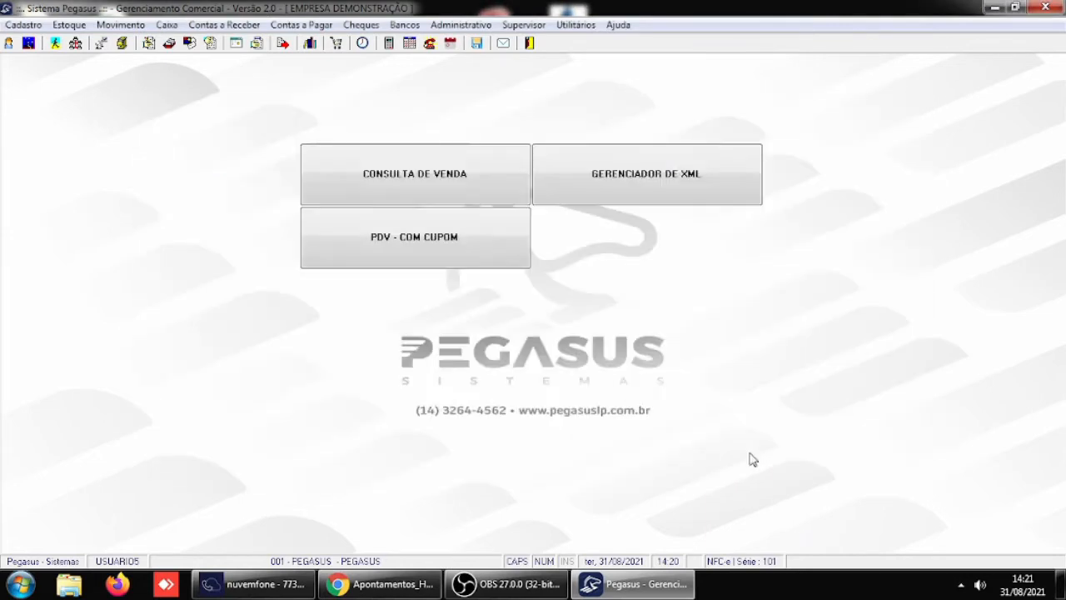
- In the general Receber / Caixa parameters, set Inclusão/Alteração de lançamentos no caixa to N-Não solicitar senha and save the parameters
click(524, 25)
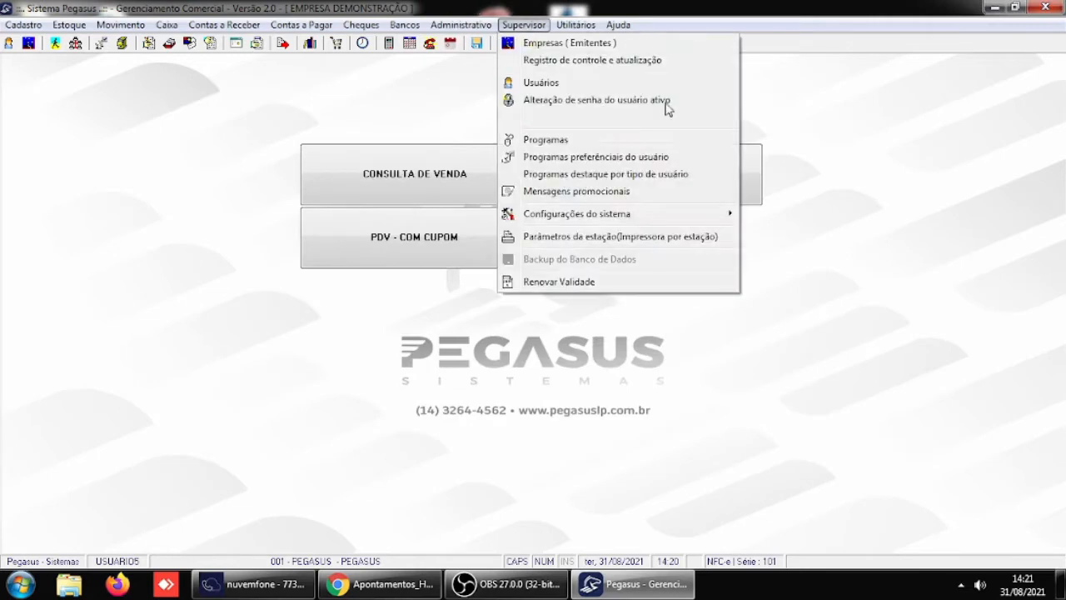
mouse_move(622, 216)
click(798, 214)
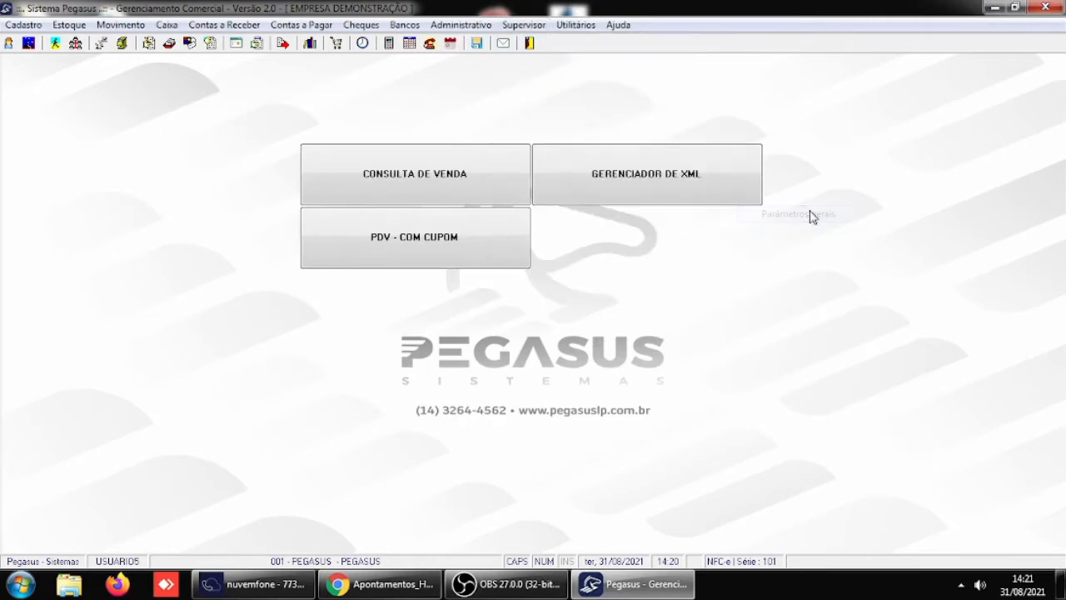
click(574, 197)
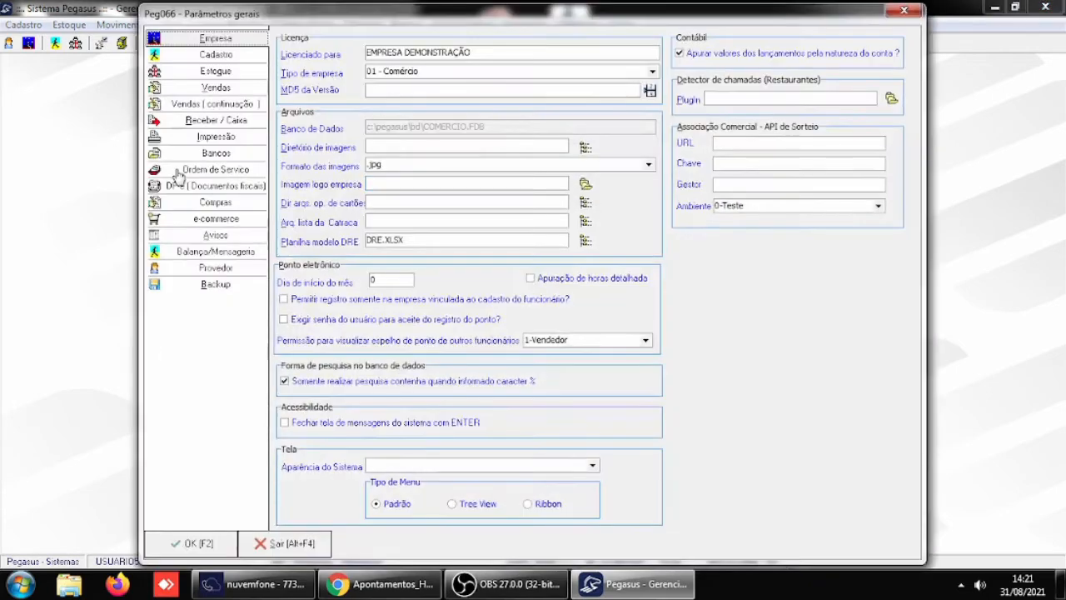
click(214, 121)
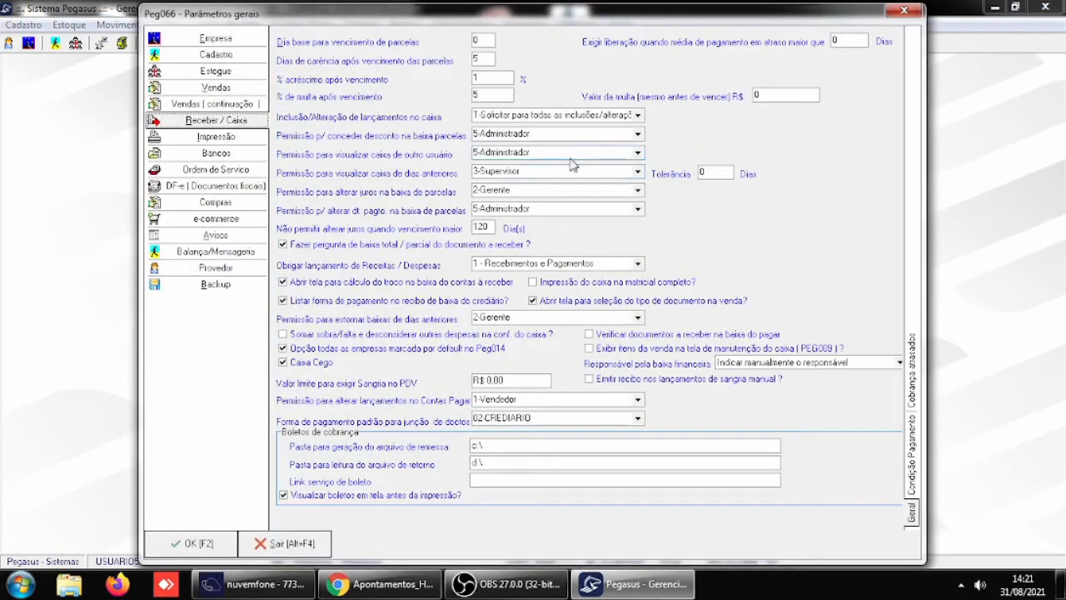
click(639, 116)
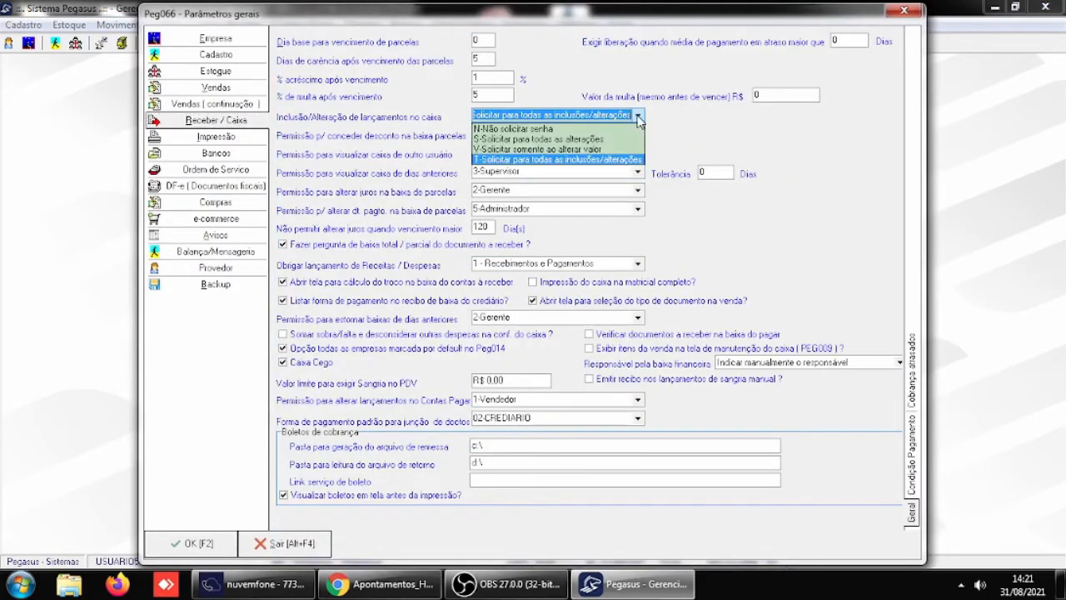
click(567, 130)
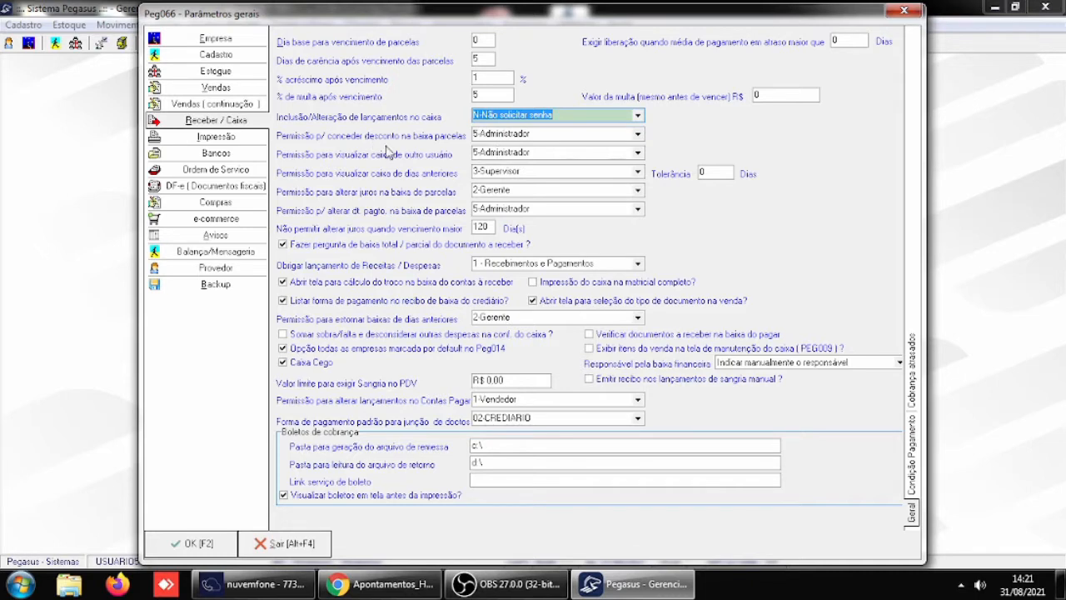
click(577, 134)
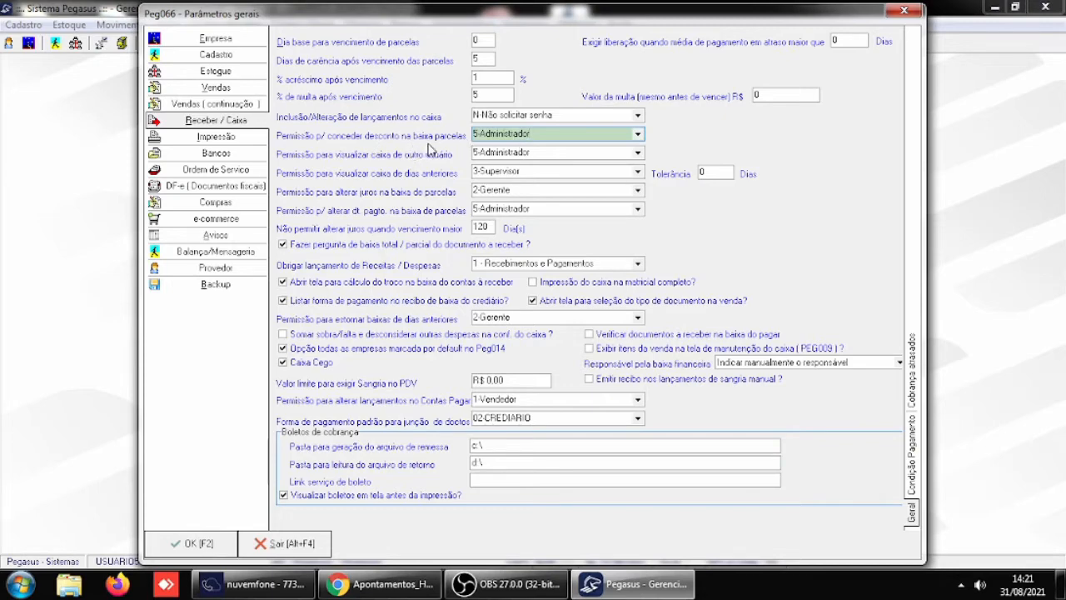
click(197, 552)
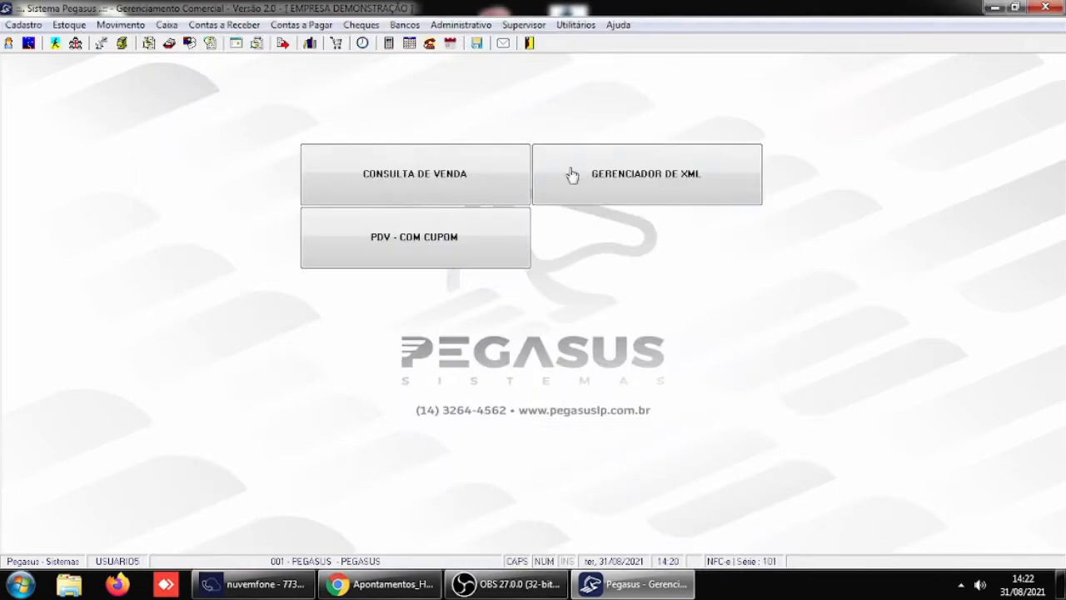
- Restart Pegasus and log in as USUARIO1 with the account password, dismissing the consigned items list
click(528, 44)
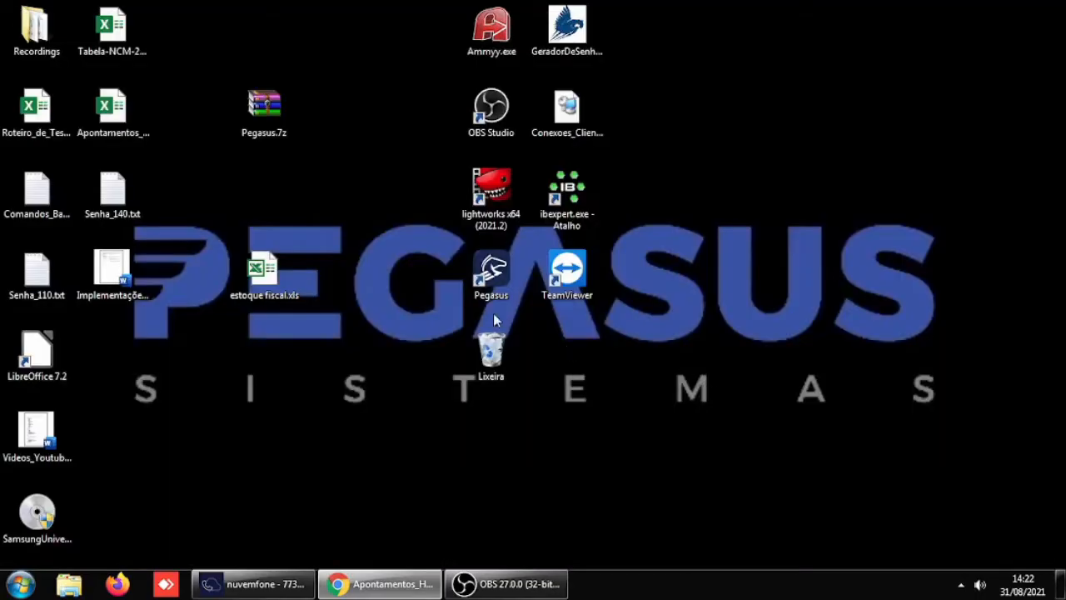
double_click(493, 269)
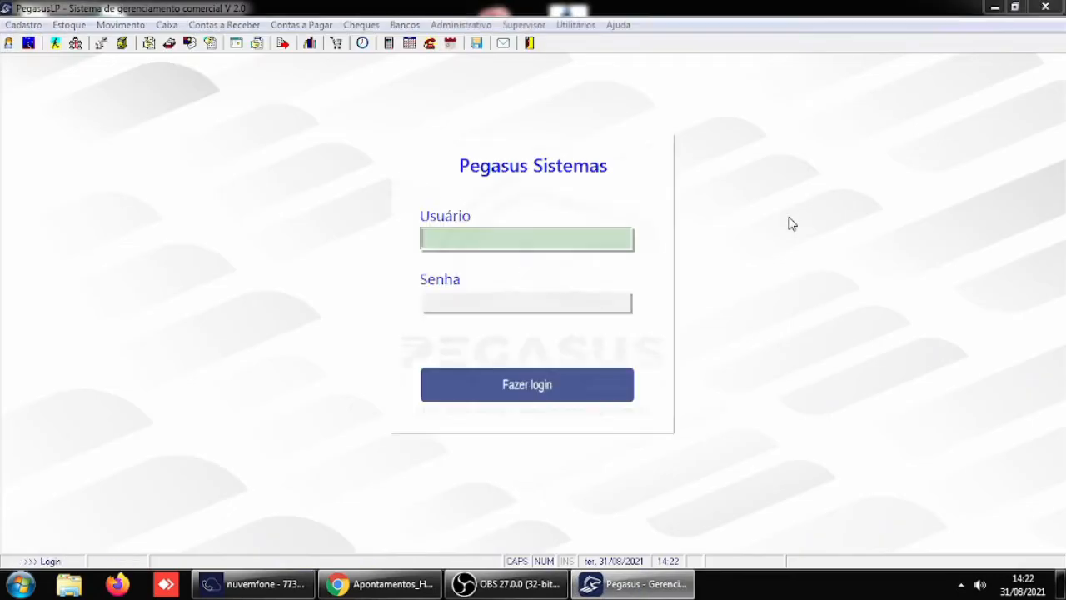
text(USUARIO)
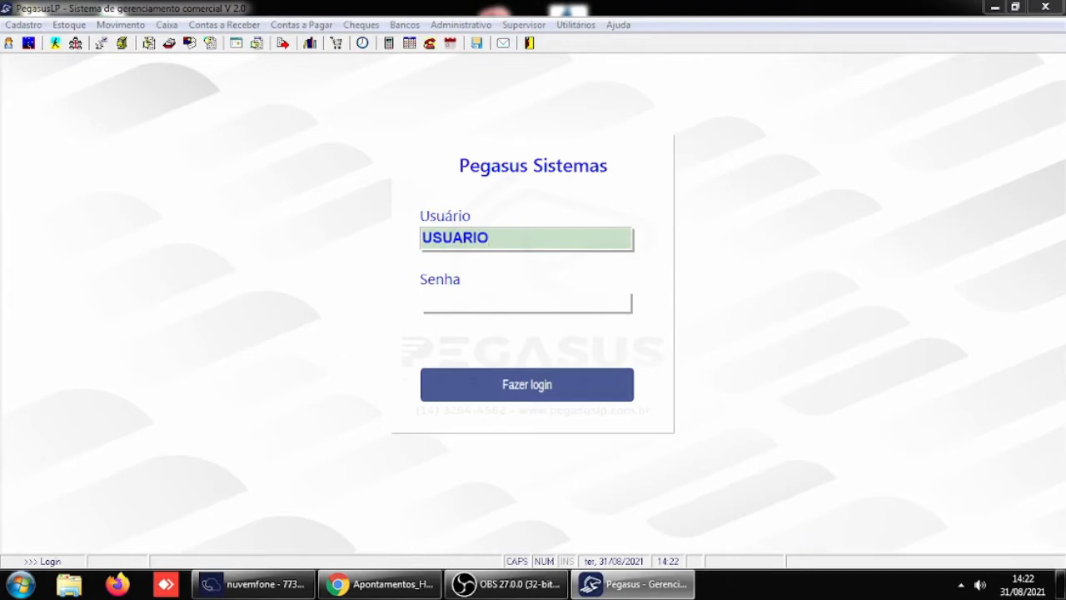
text(1)
key(Return)
text(123)
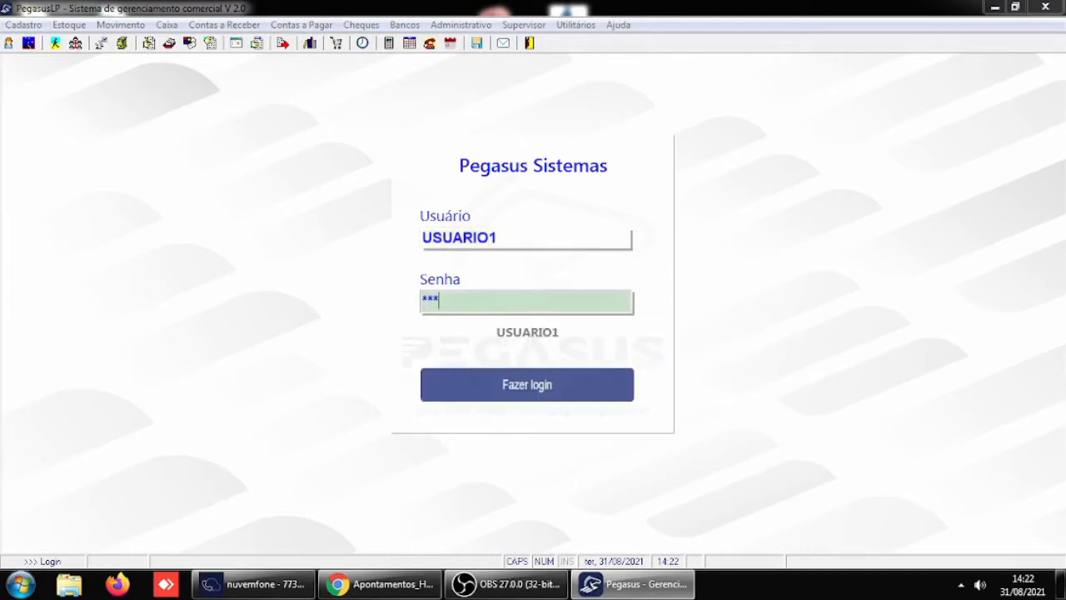
key(Return)
key(Return)
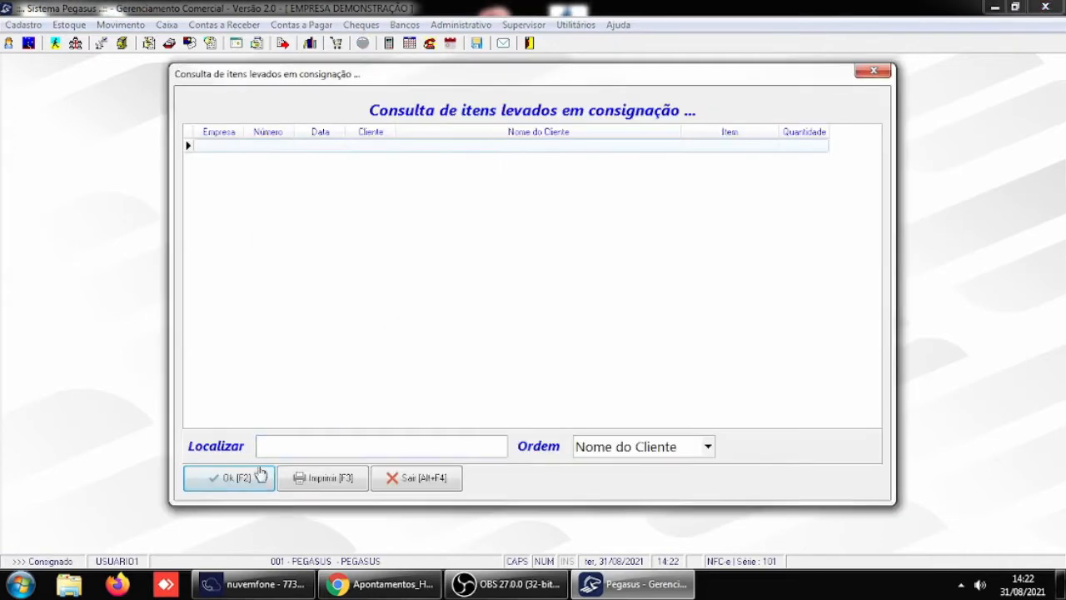
click(260, 477)
click(256, 478)
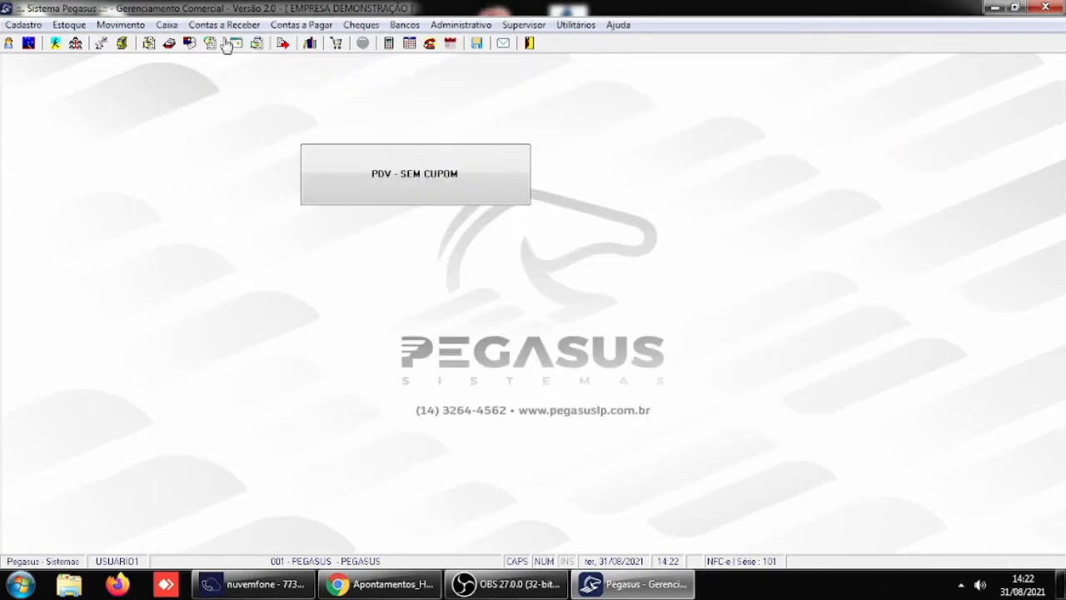
- Check the discount field for the client's overdue boleto in the Baixa(2) payment window of the receivables write-off, and leave without settling it
click(225, 27)
click(246, 59)
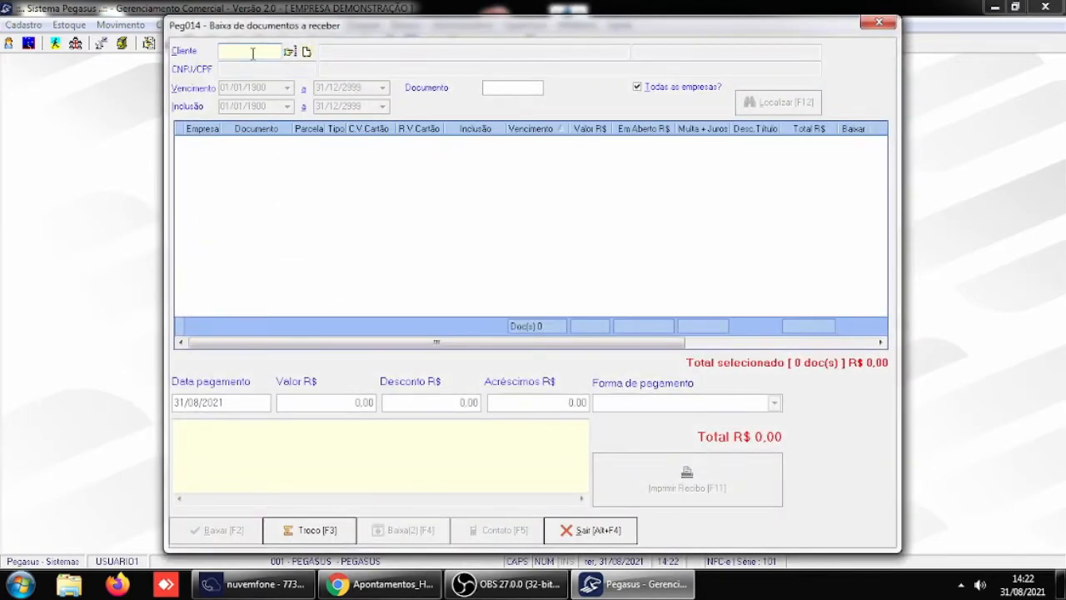
text(6)
key(Return)
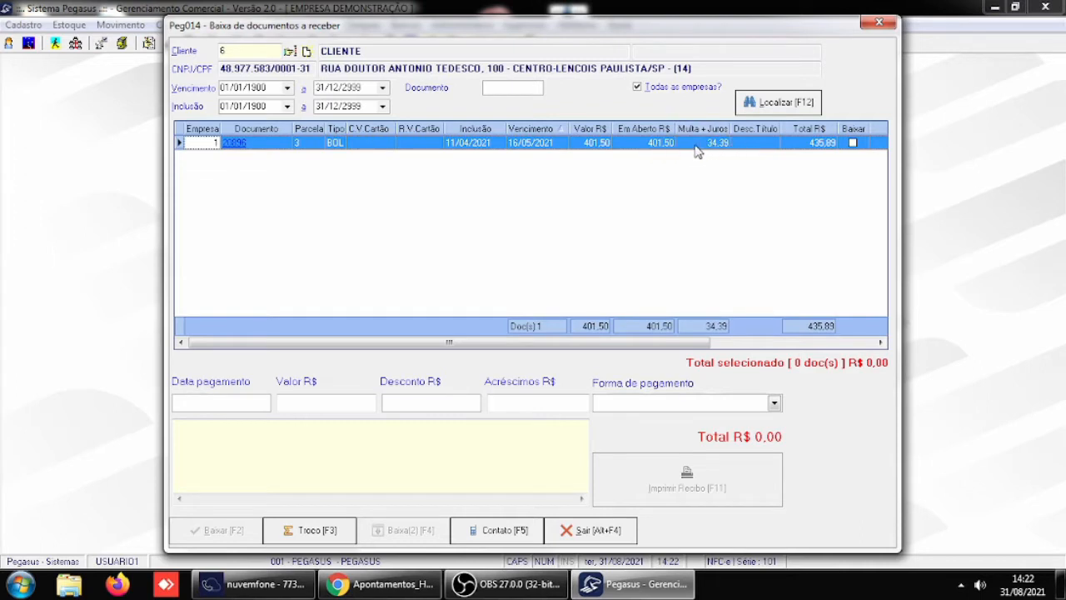
click(853, 142)
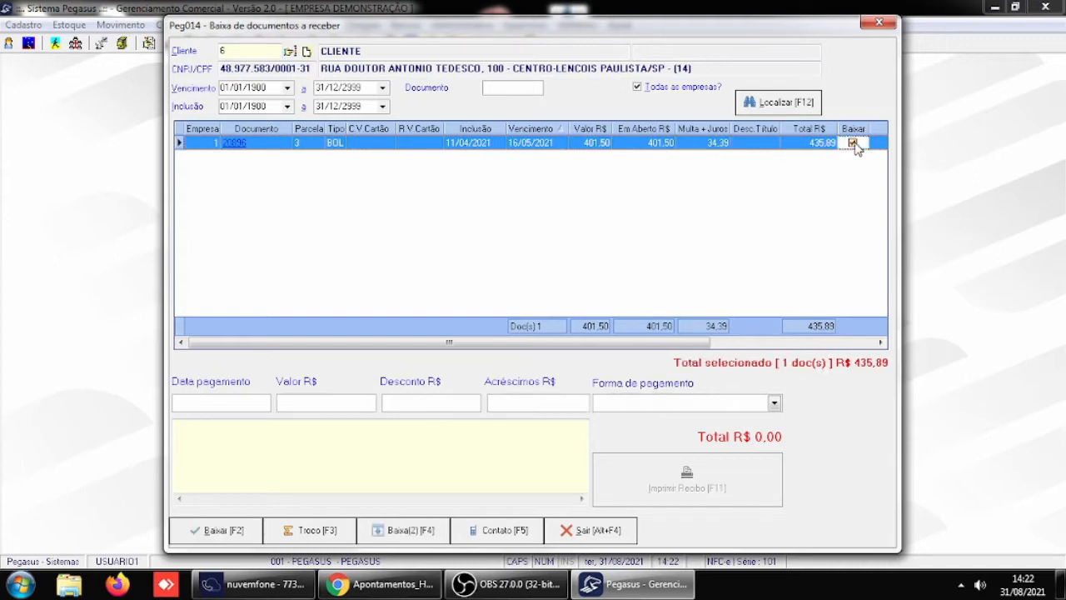
click(409, 533)
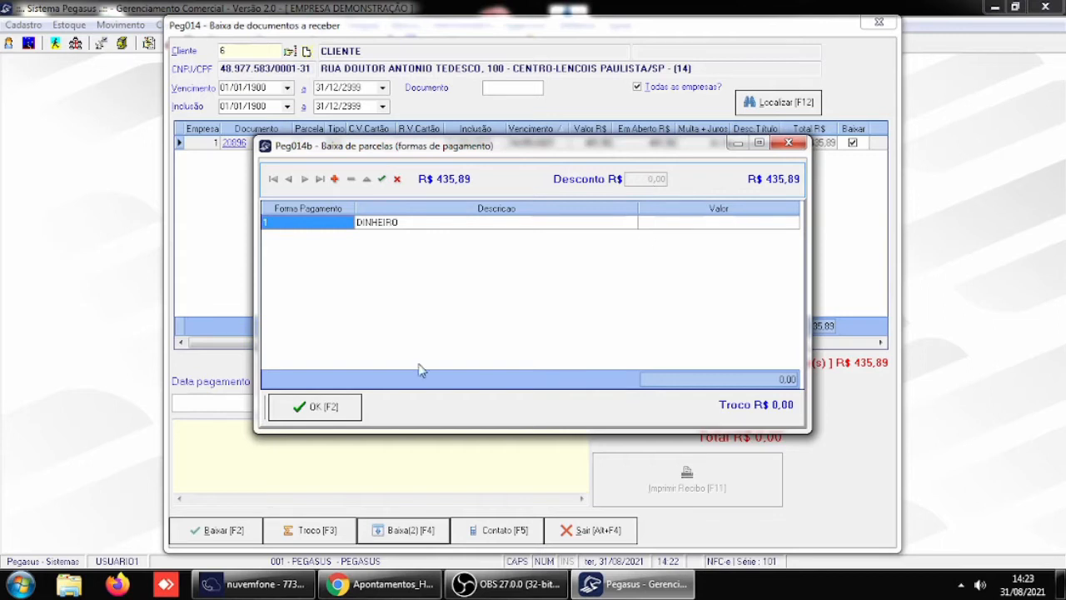
click(795, 145)
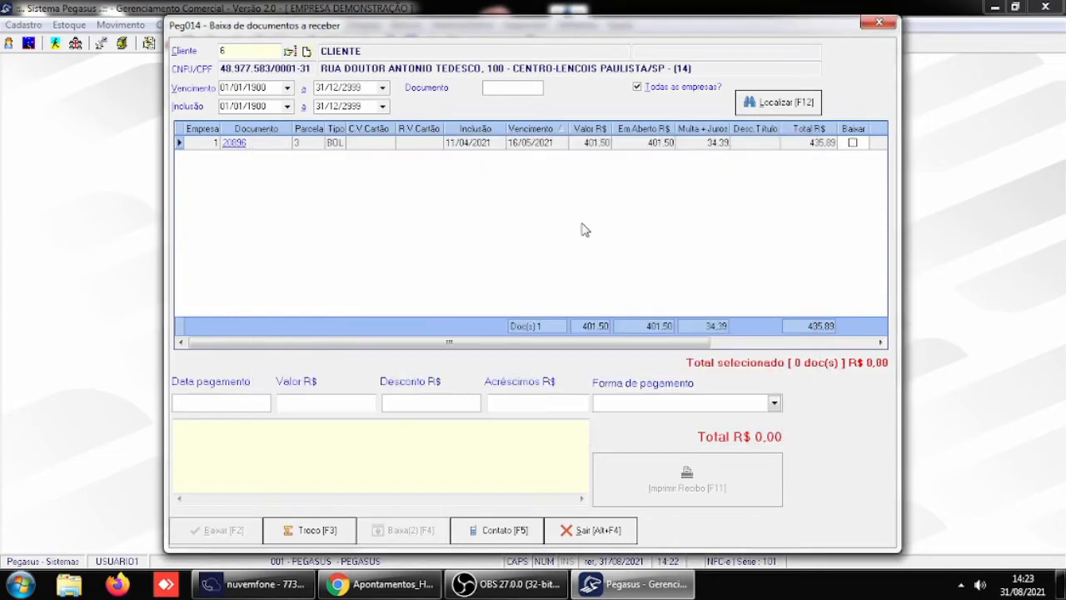
click(583, 530)
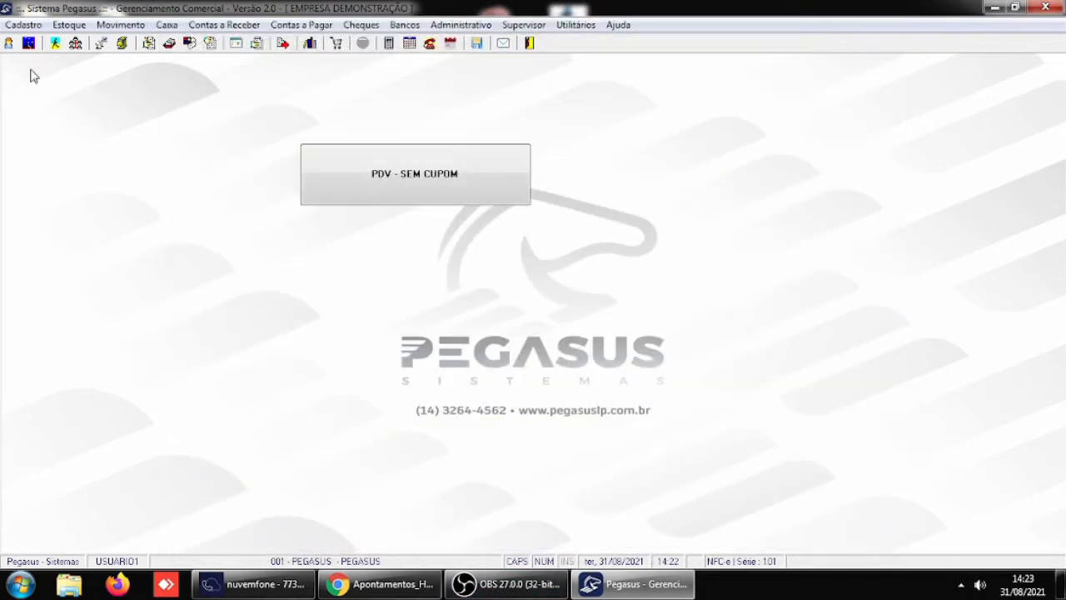
- Switch the login to USUARIO5 with the account password and choose company 1 PEGASUS
click(8, 45)
text(USUARIO5)
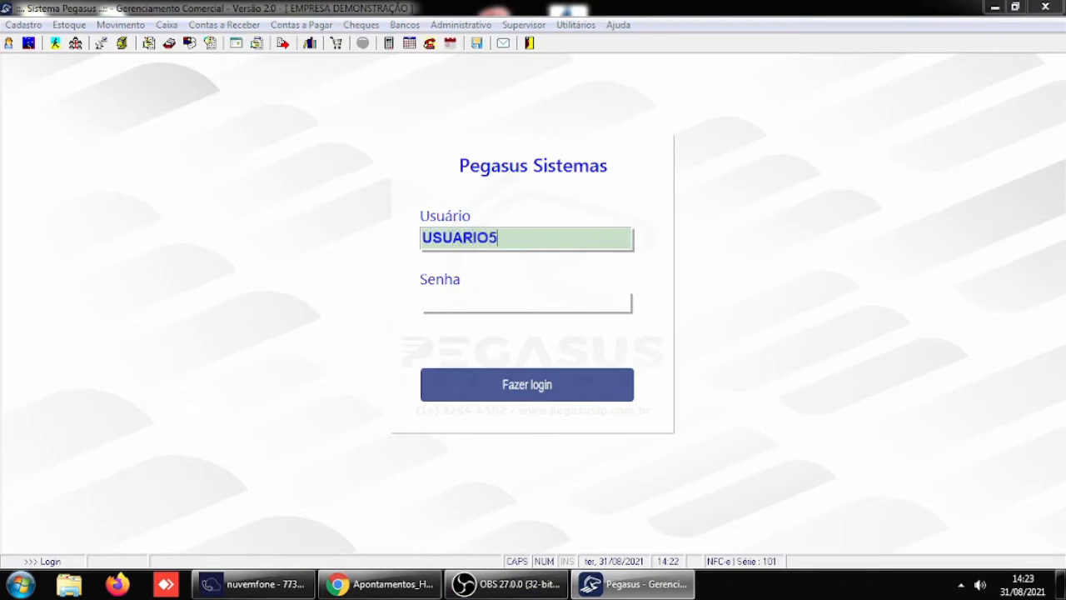
key(Tab)
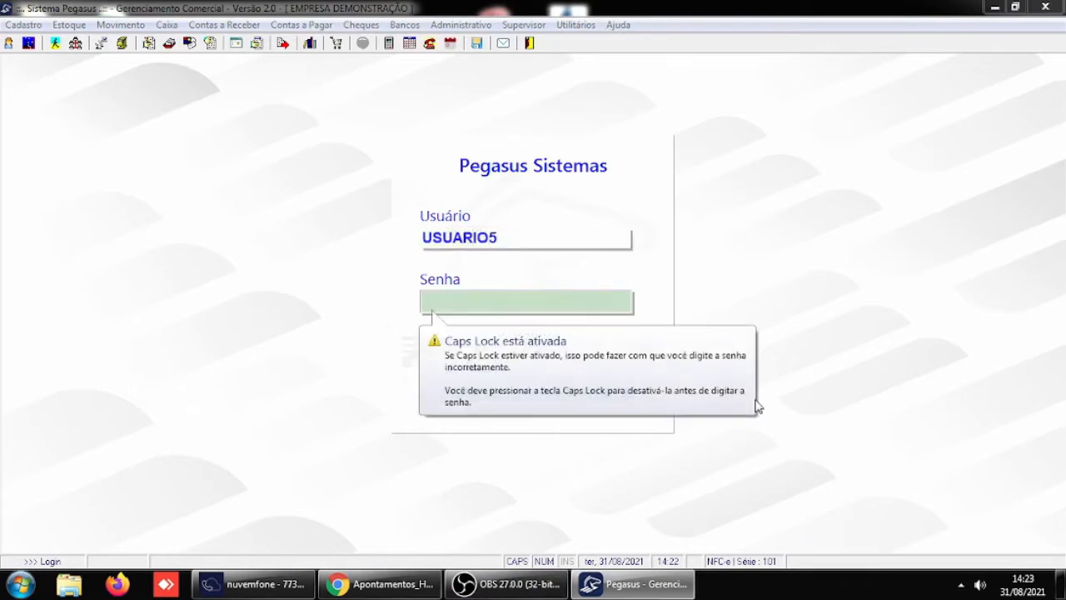
text(123)
key(Return)
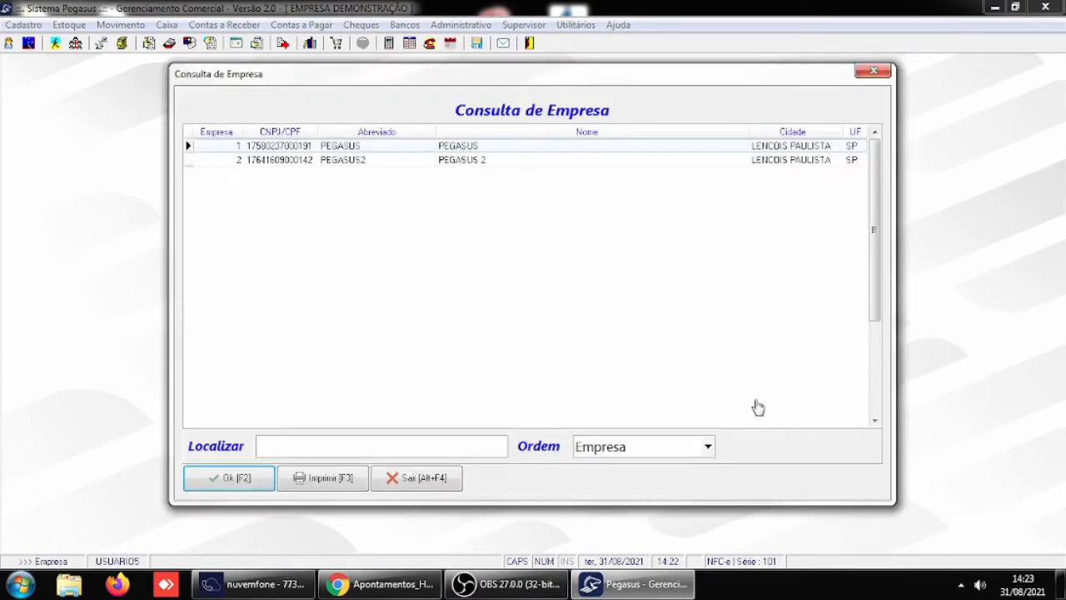
key(Return)
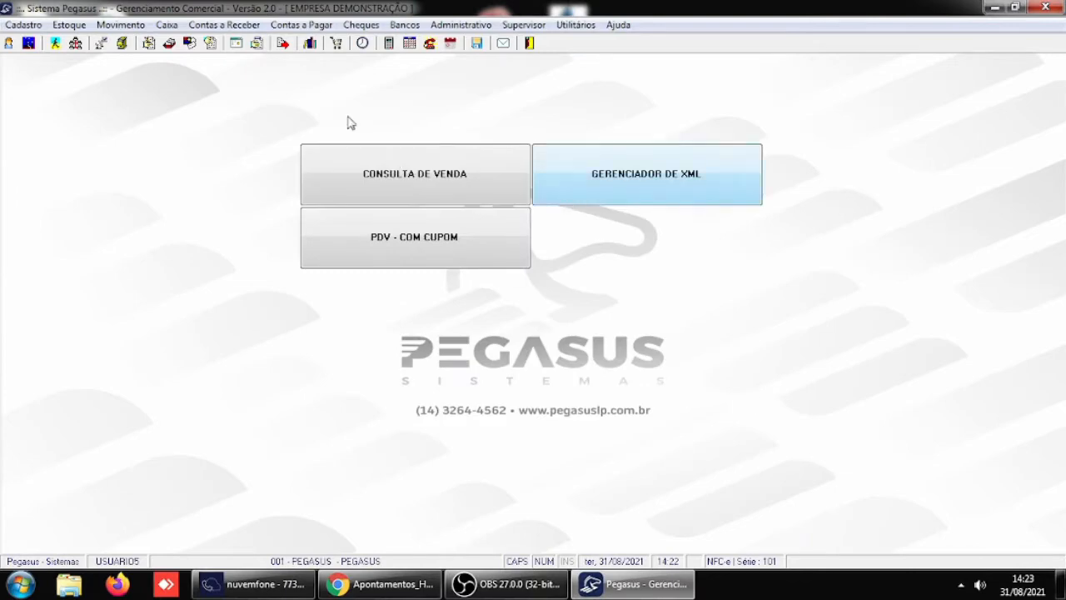
- In the receivables write-off, load the client's open documents, mark the overdue boleto for settlement, and open its Baixa(2) payment window
click(228, 26)
click(243, 61)
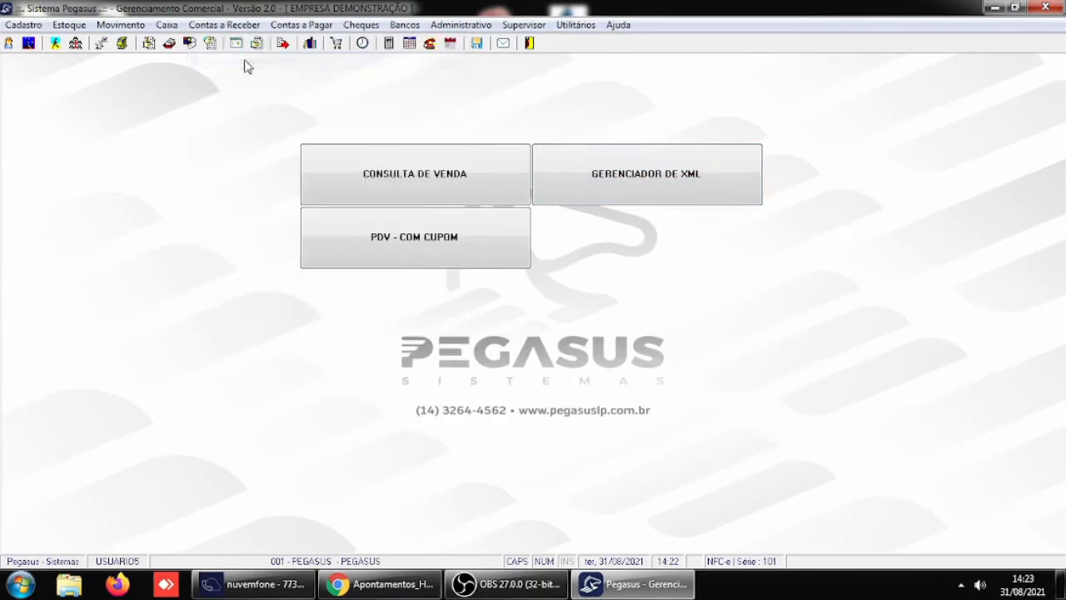
text(6)
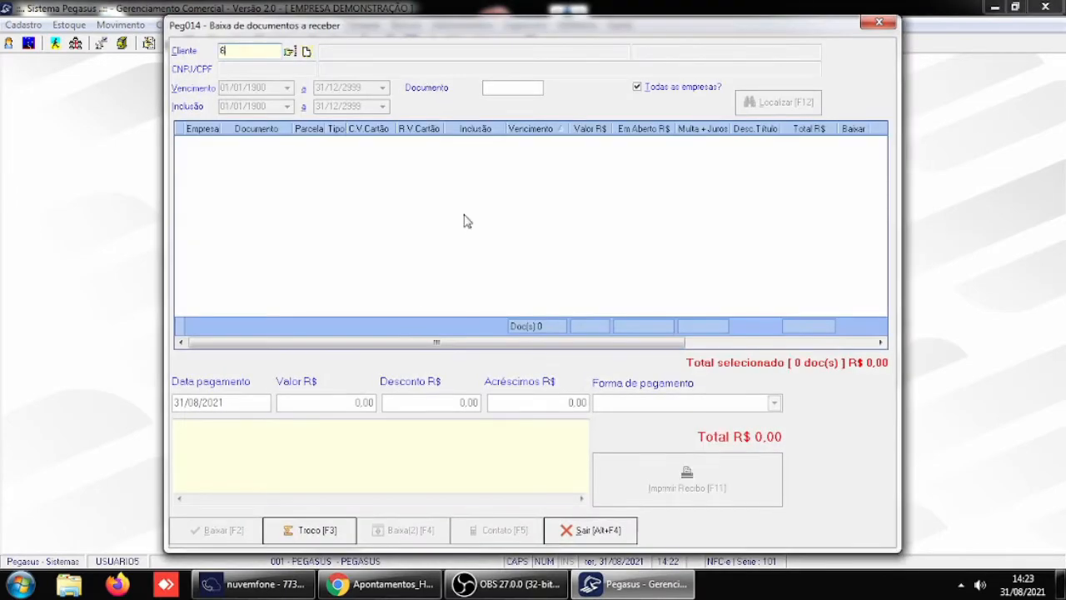
key(Return)
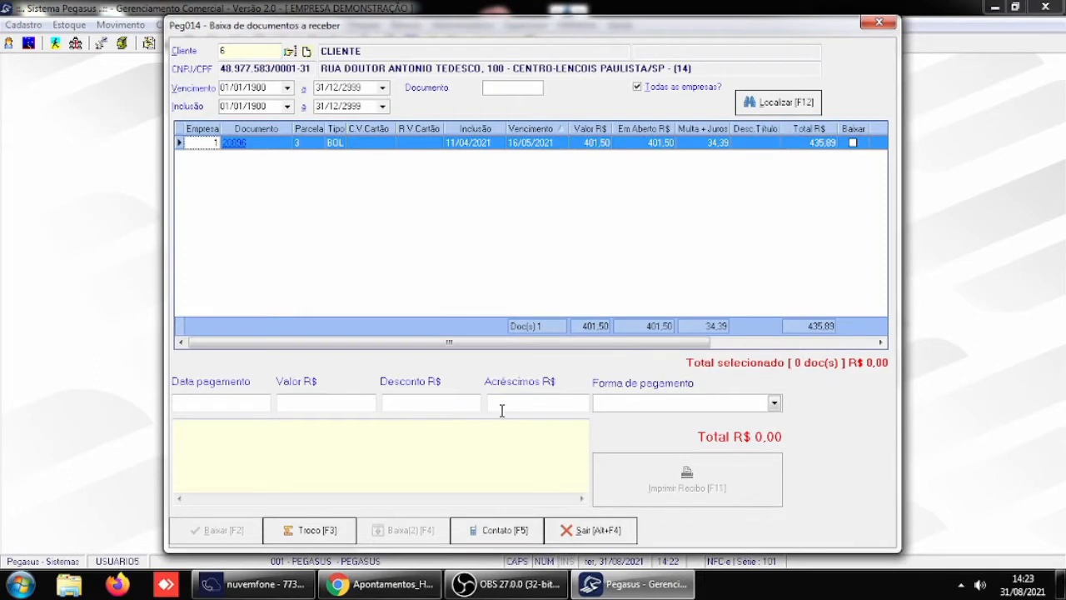
click(852, 144)
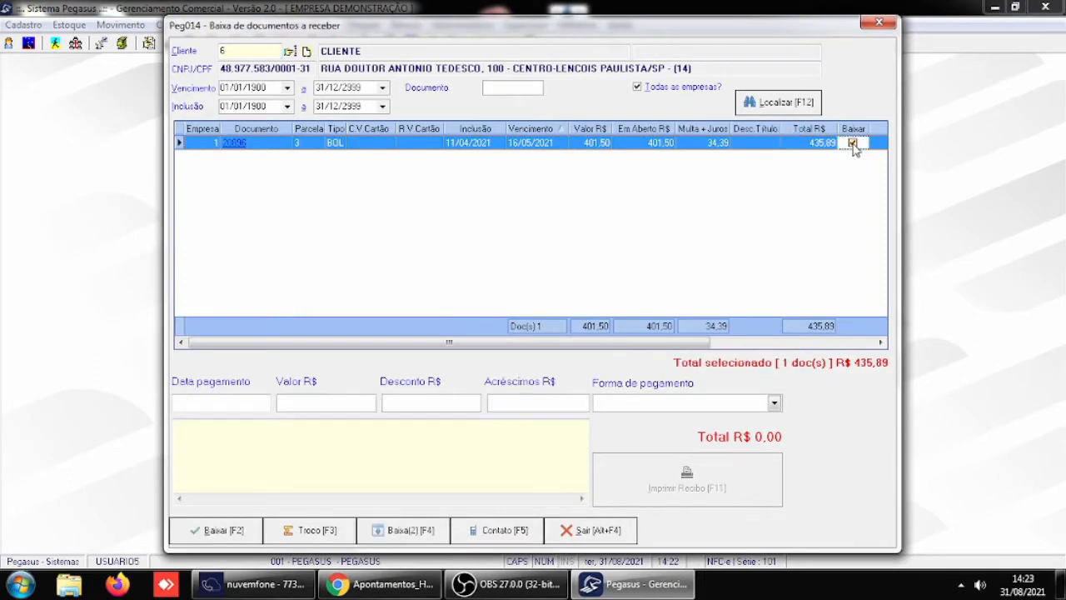
click(411, 531)
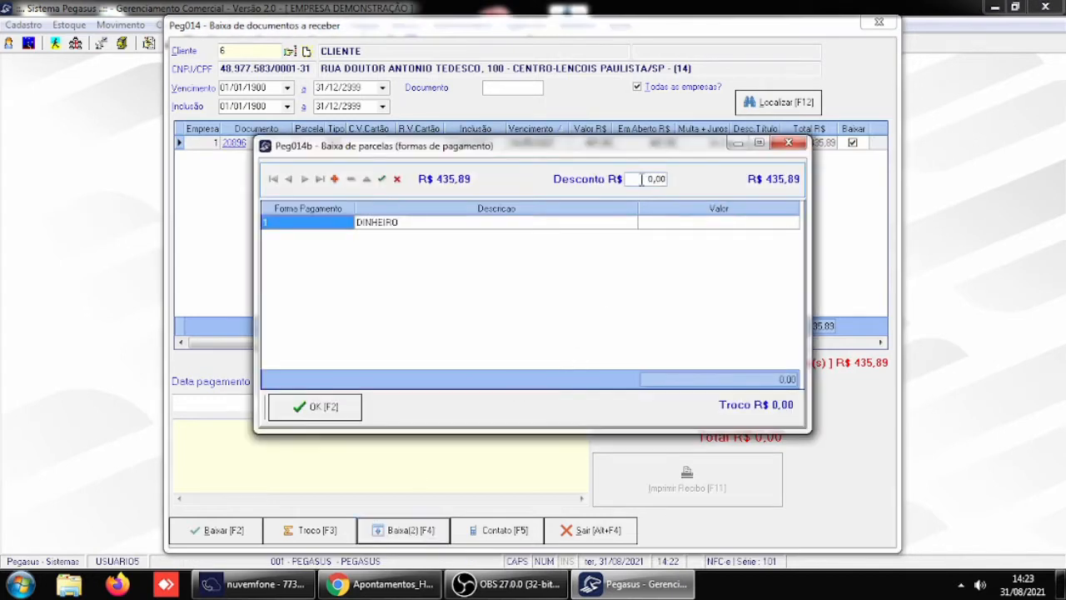
- Enter a R$ 34,39 discount on the installment, allocate R$ 401,50 to DINHEIRO, and confirm the payment
click(640, 179)
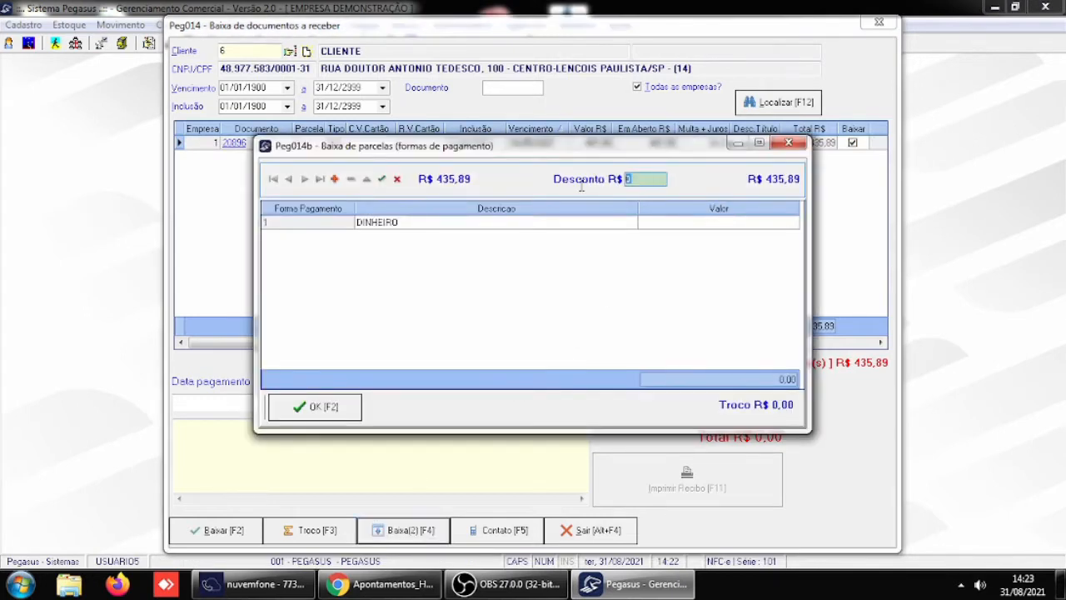
drag(588, 150, 630, 211)
text(34,39)
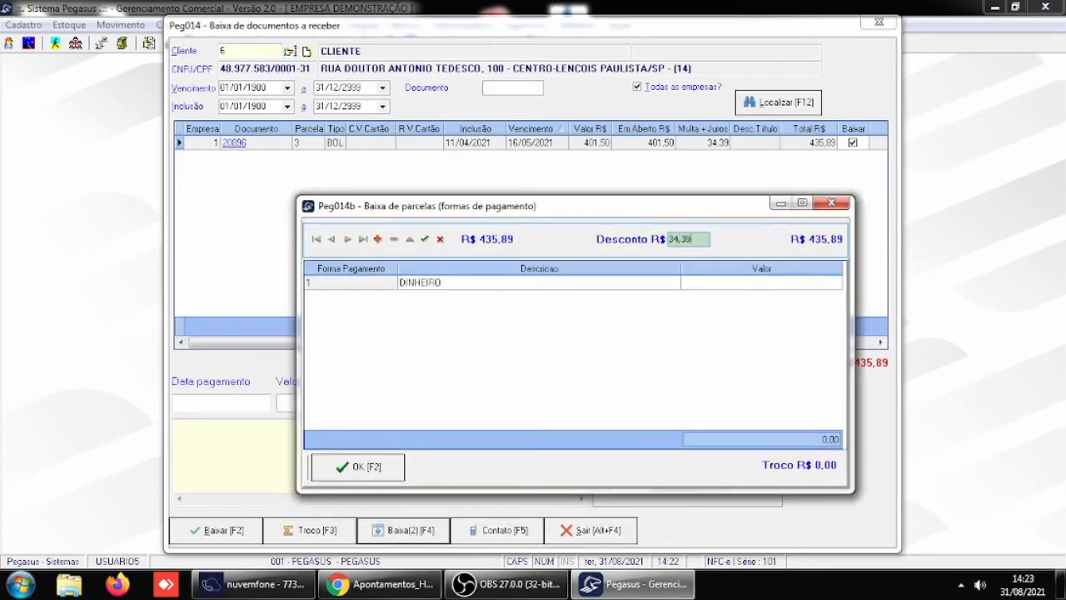
key(Return)
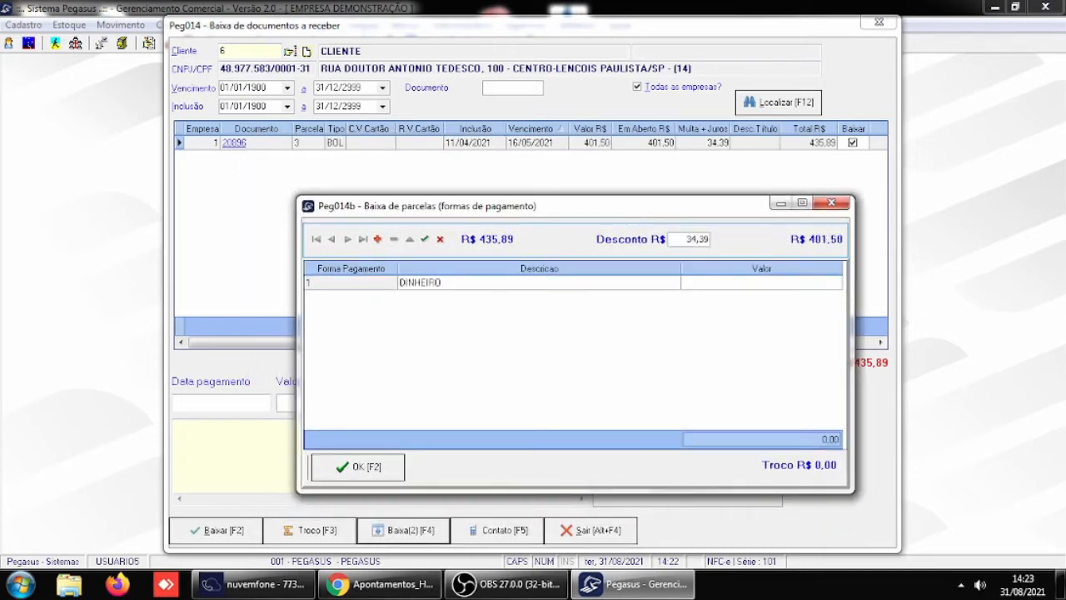
click(677, 286)
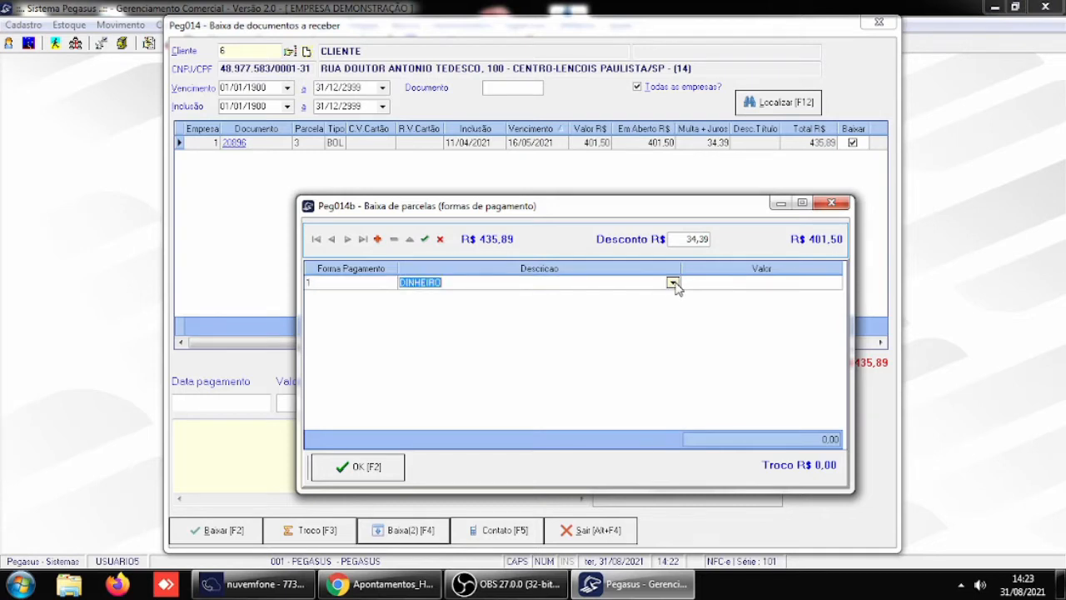
click(752, 285)
key(Return)
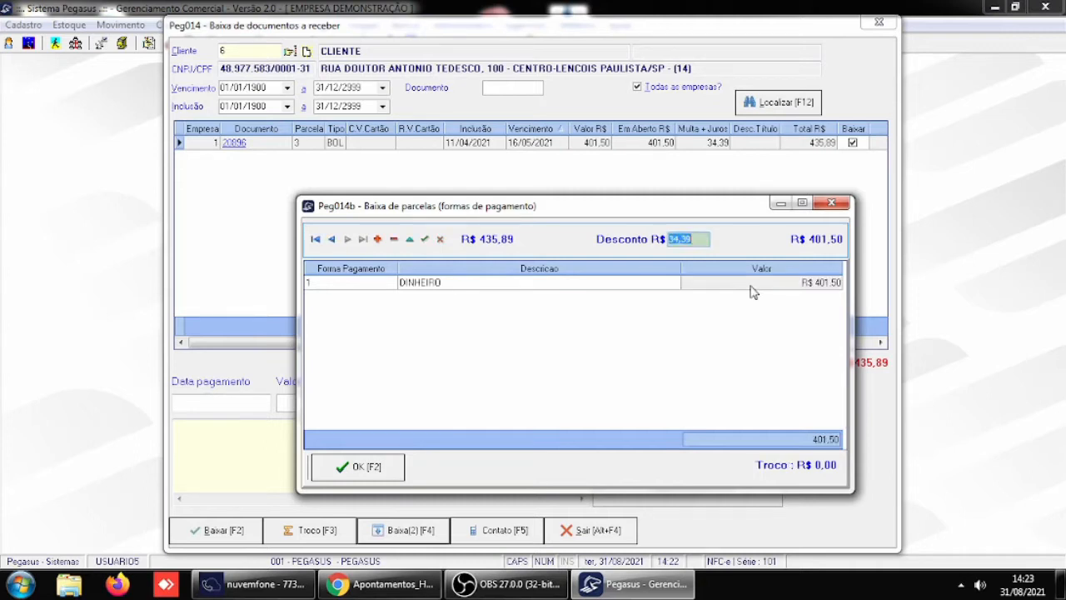
click(358, 467)
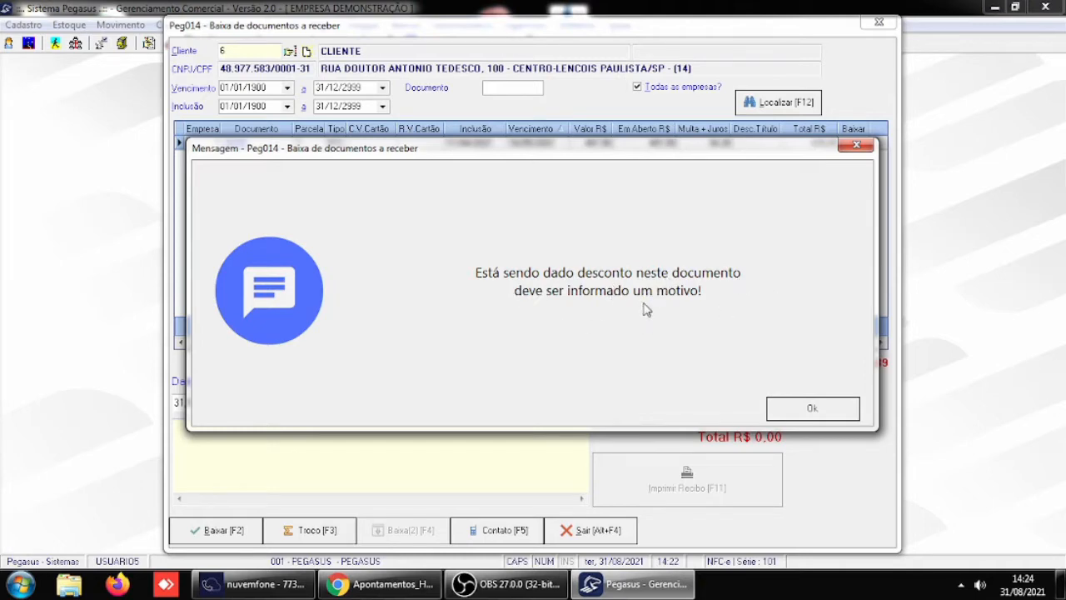
- Justify the discount with GERENTE AUTORIZOU RETIRADA DOS JUROS E MULTAS, authorize it as USUARIO5 with the account password, and leave the write-off
click(847, 414)
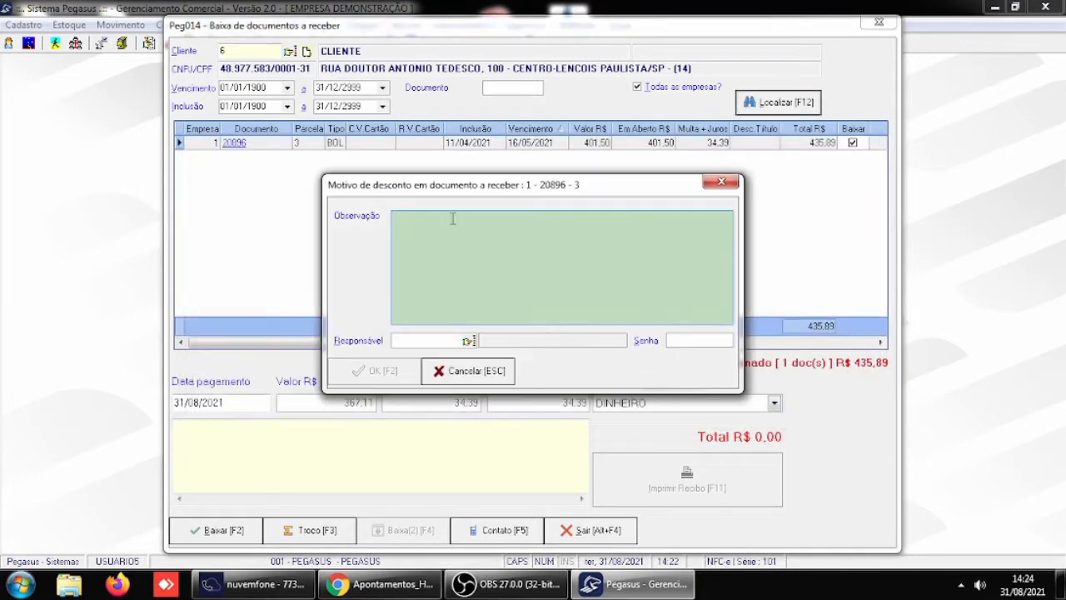
text(gerente autorizou retirada dos)
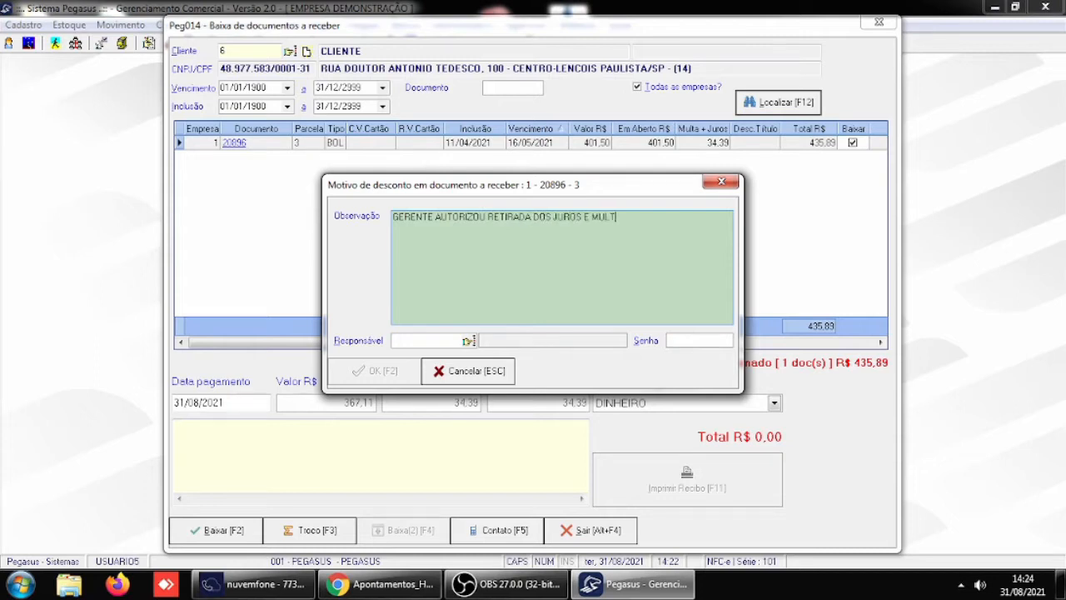
key(Tab)
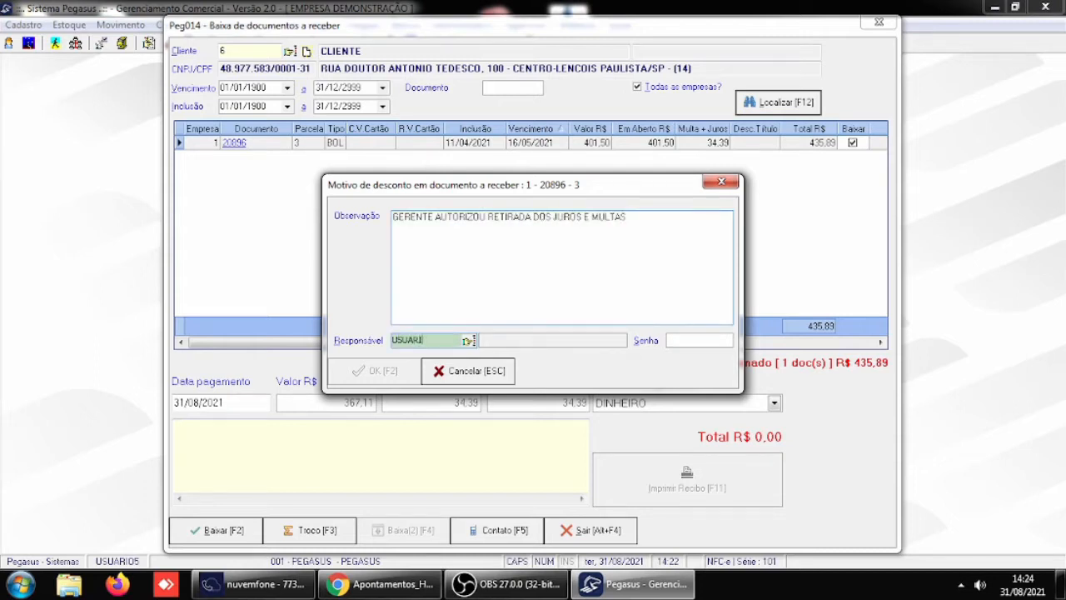
text(USUARIO5)
key(Tab)
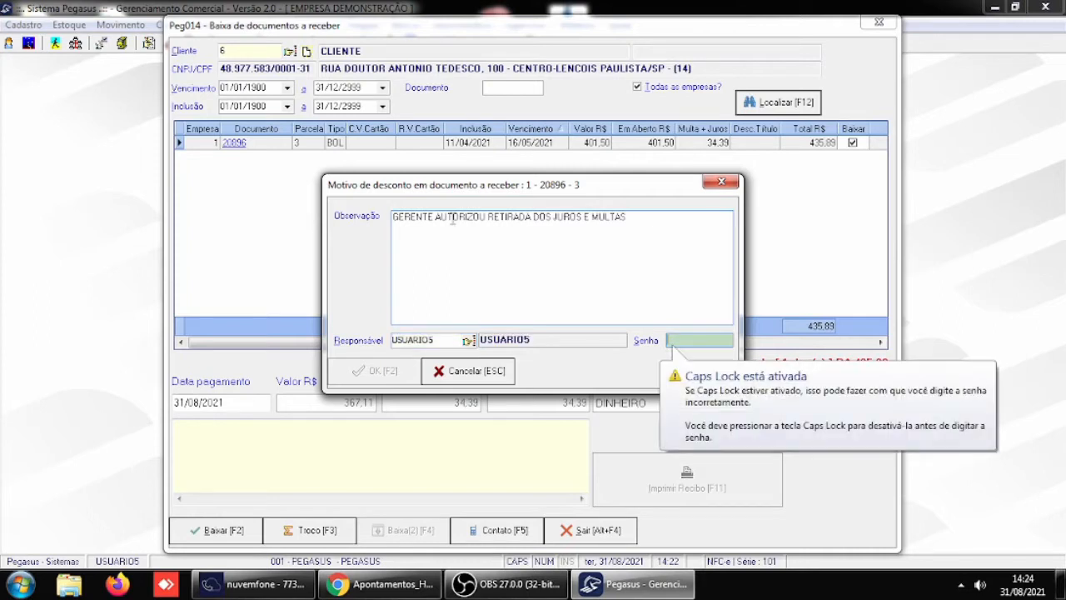
text(***)
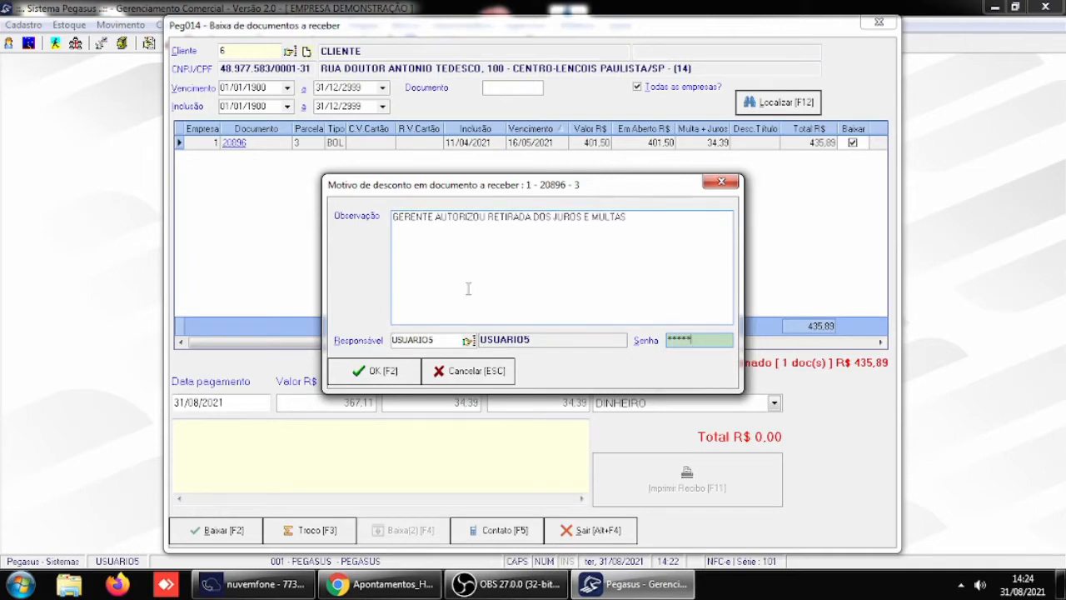
click(388, 372)
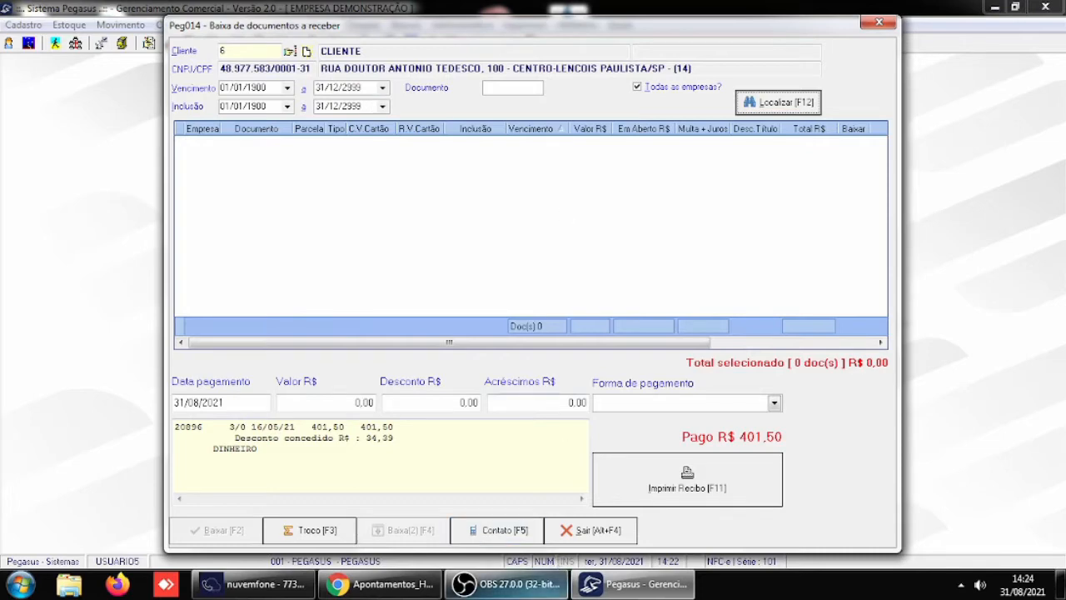
click(595, 533)
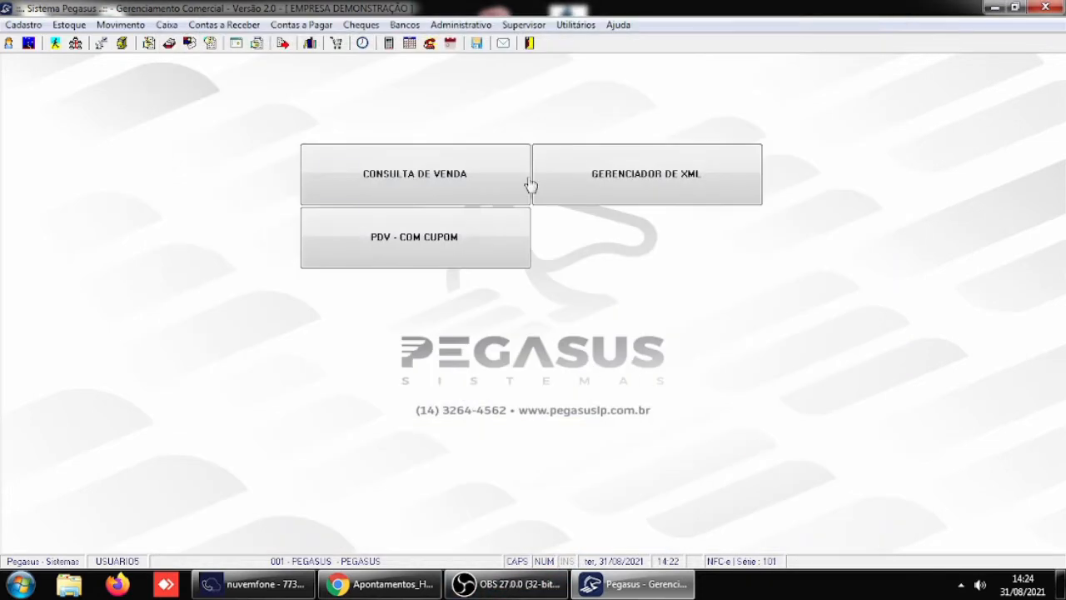
- Open the Receber / Caixa section of the general system parameters
click(527, 26)
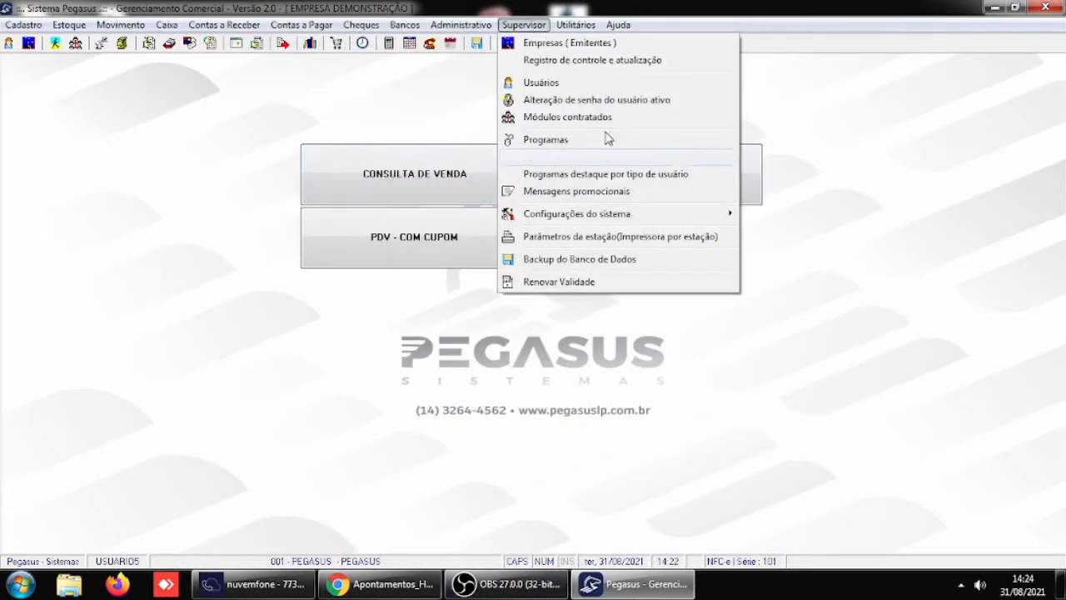
mouse_move(634, 214)
click(835, 216)
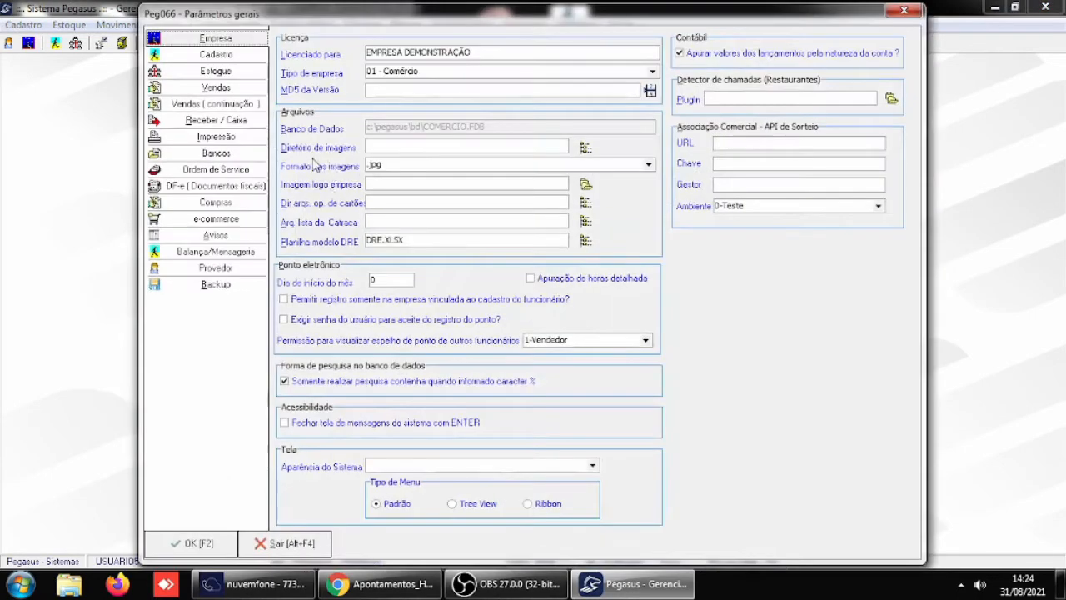
click(217, 120)
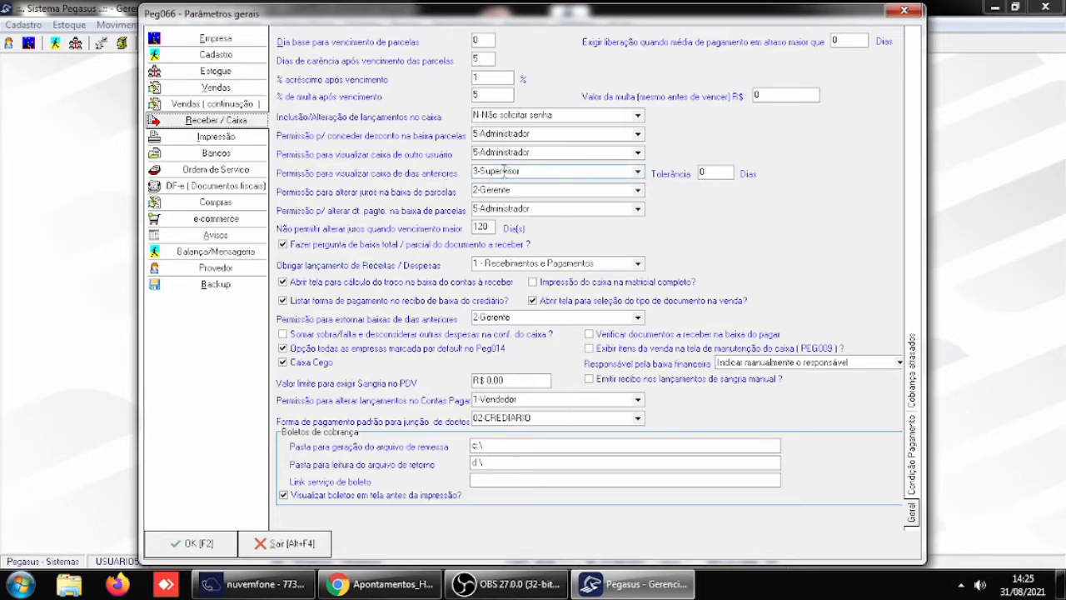
- Leave the general parameters and log in as USUARIO1 with the account password, selecting the company PEGASUS
click(281, 544)
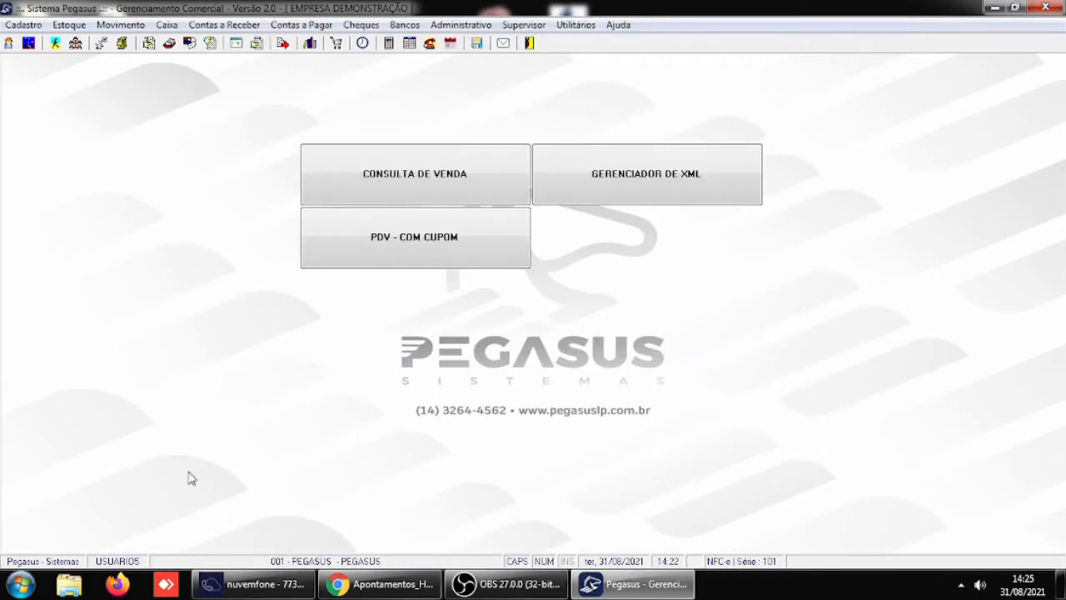
click(9, 42)
text(USUARI)
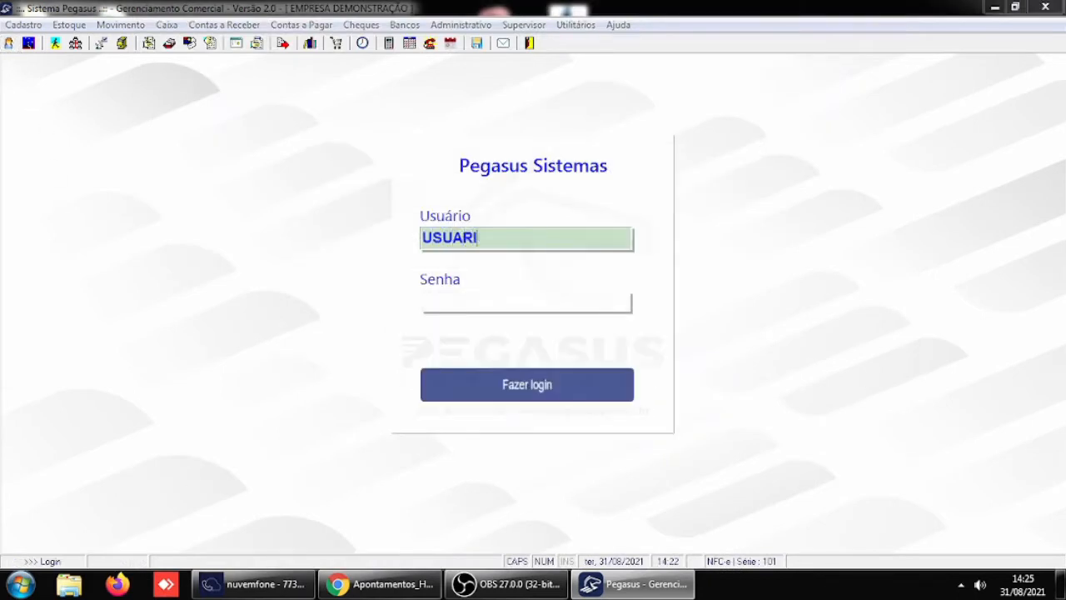
text(O1)
key(Return)
text(**)
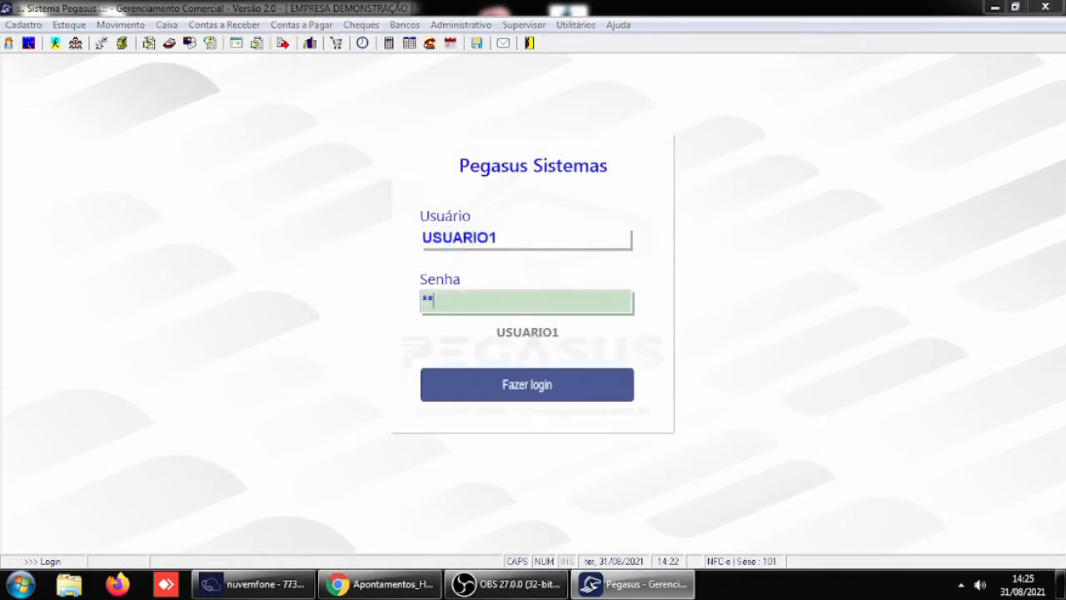
text(***)
key(Return)
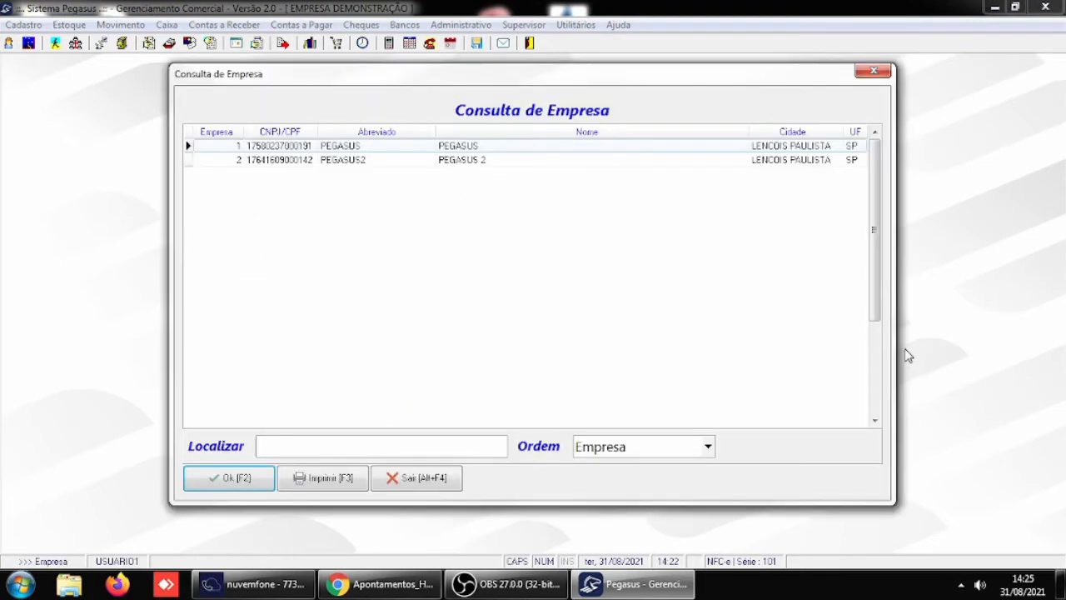
key(Return)
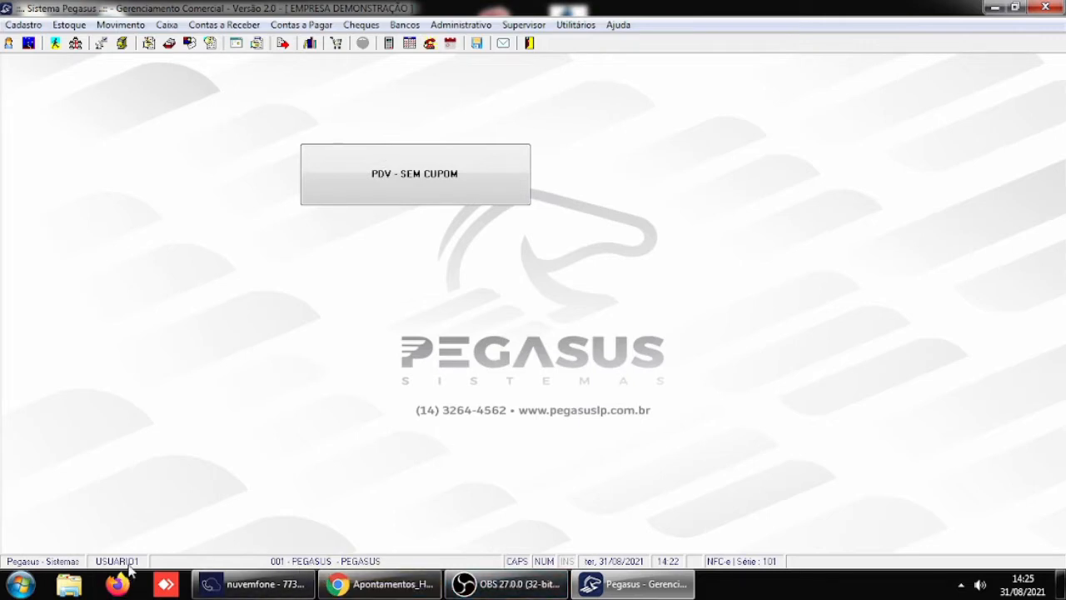
- Open the cash entries, try to locate the movements dated 30/08, and leave the cash maintenance
click(169, 26)
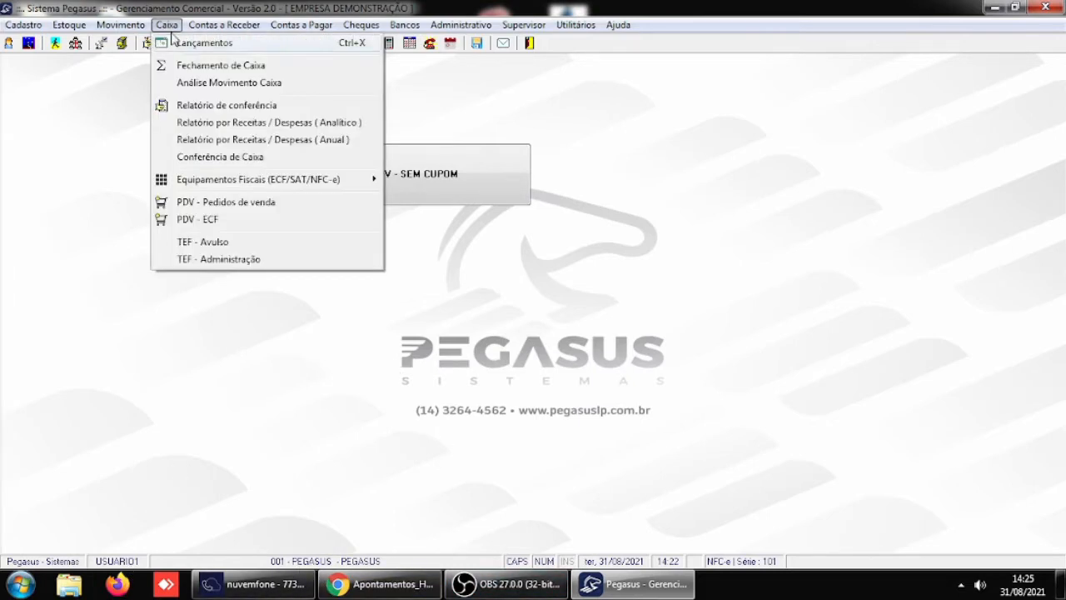
click(188, 44)
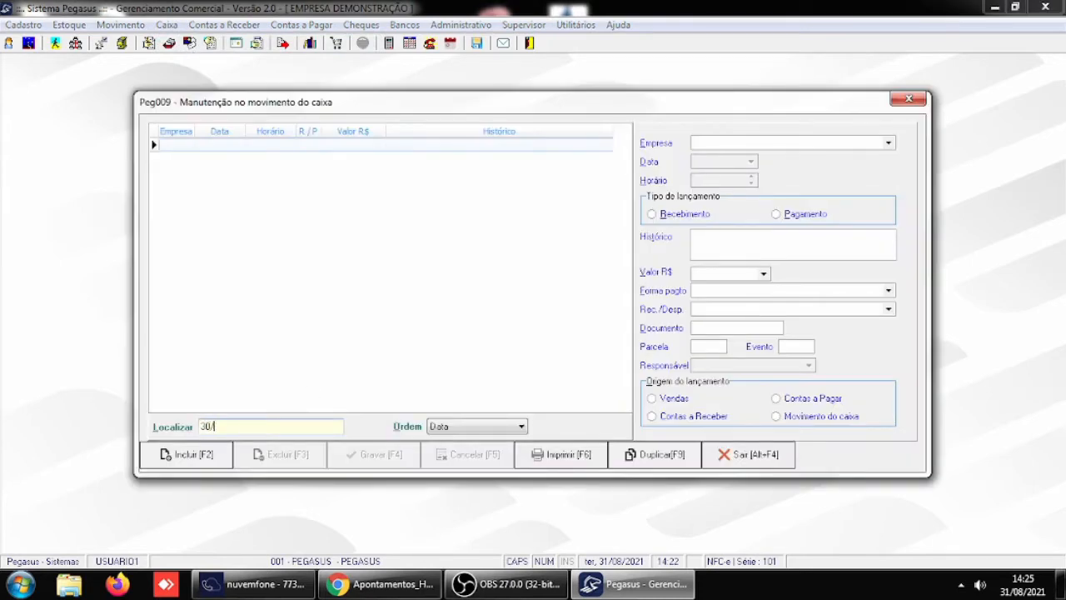
text(30/08/2021)
key(Return)
key(Return)
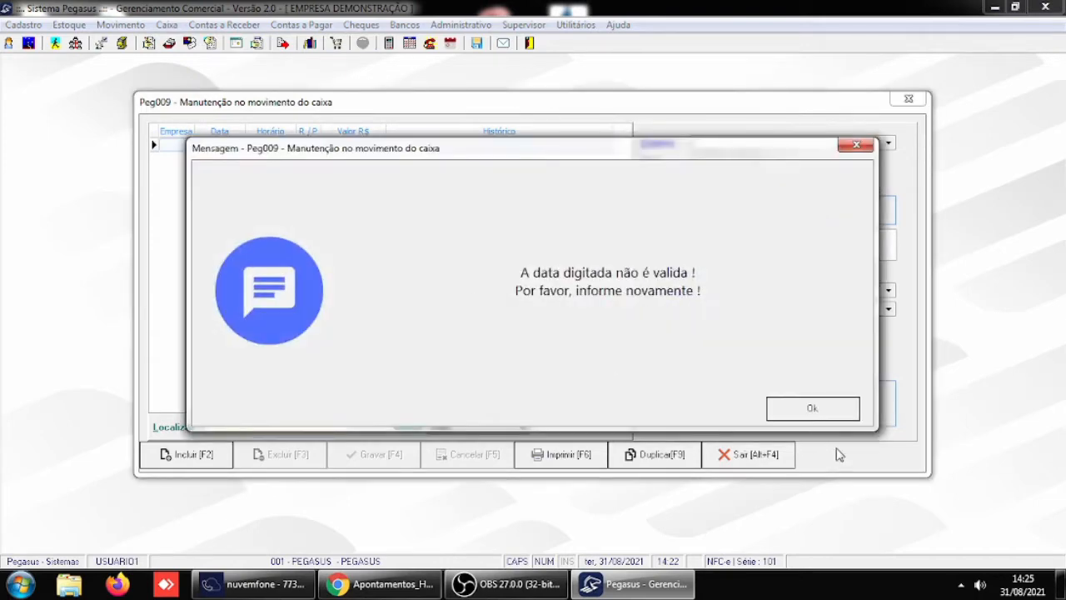
click(828, 407)
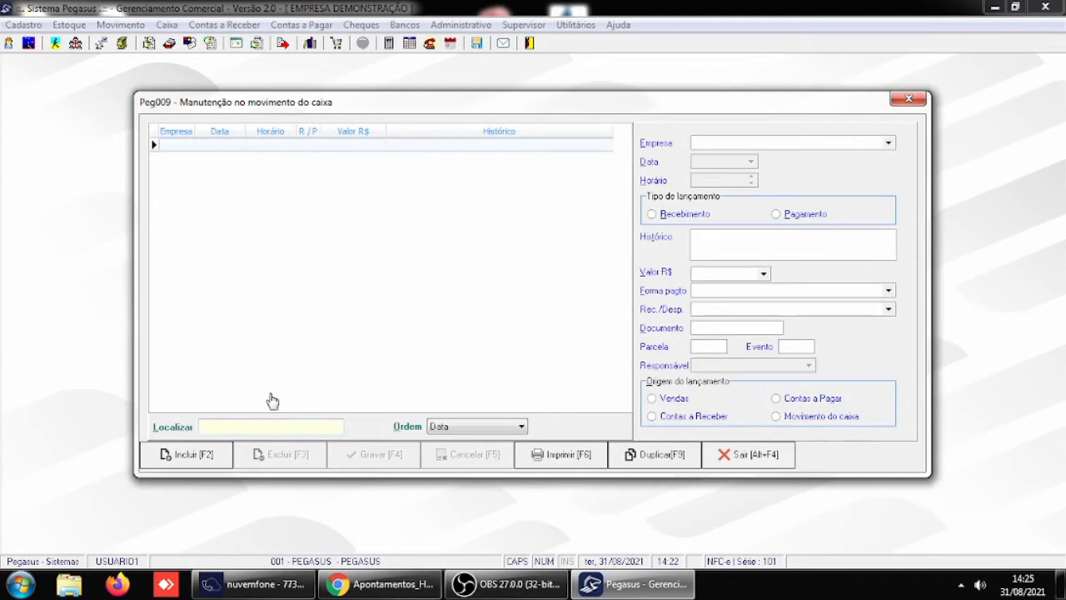
click(726, 454)
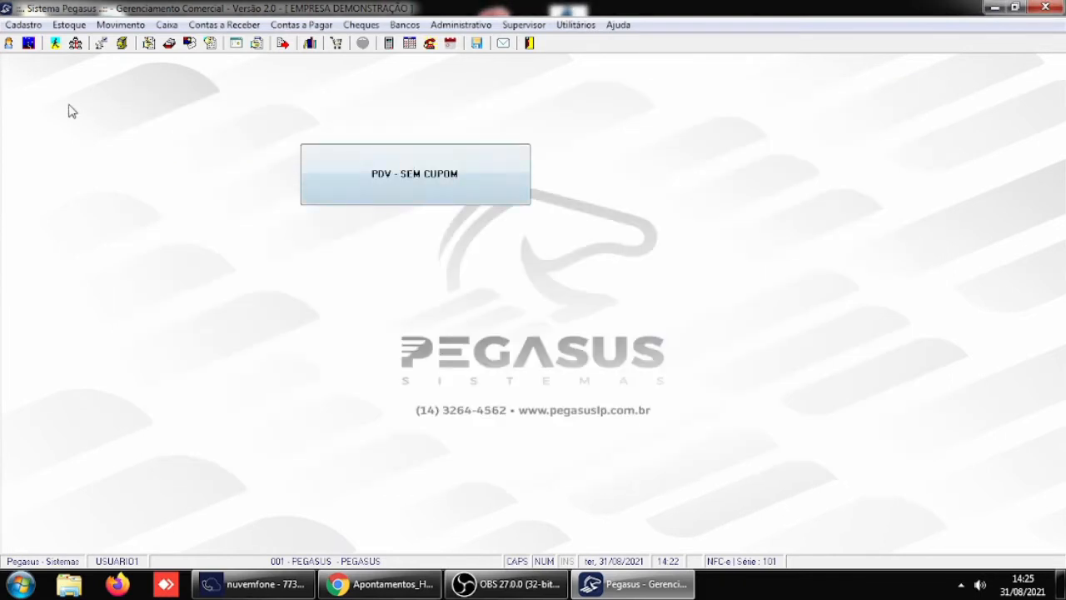
- Switch to the USUARIO5 login with the account password, keeping PEGASUS as the company
click(9, 42)
text(USUA)
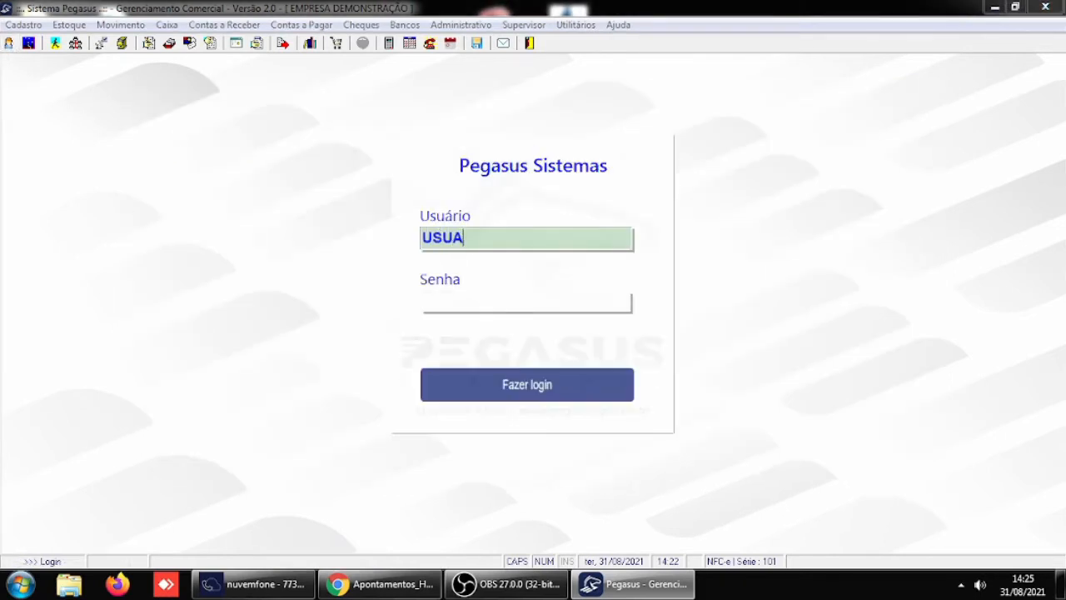
text(RIO5)
key(Return)
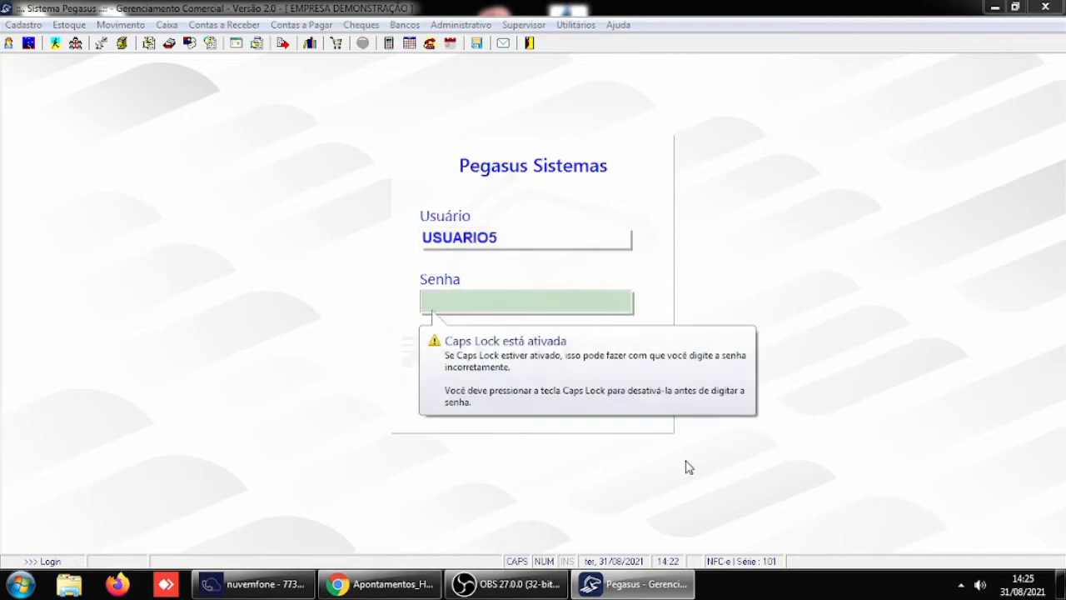
text(***)
key(Return)
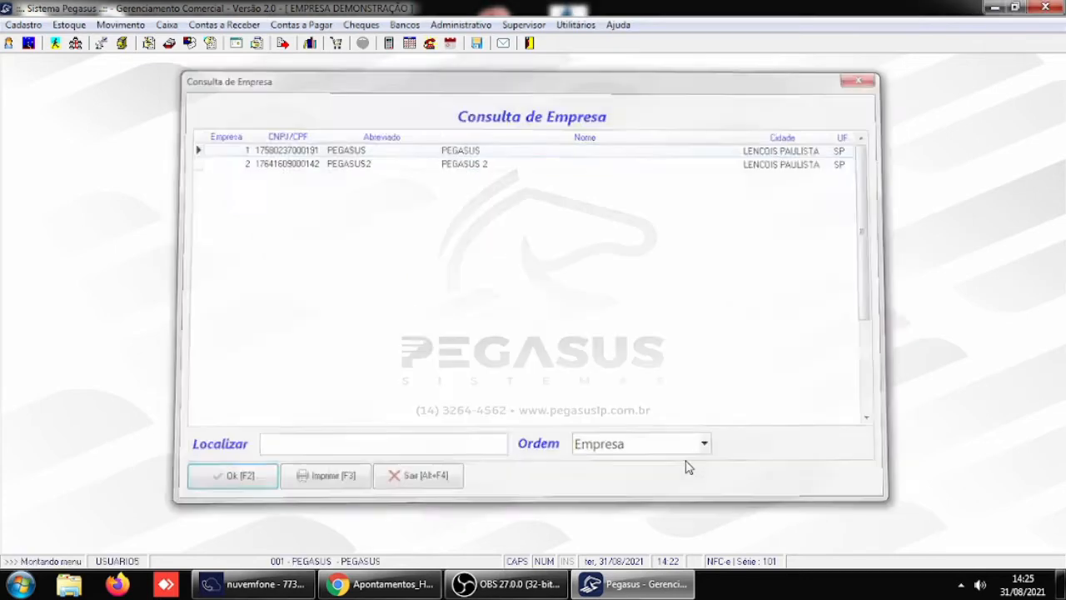
key(Return)
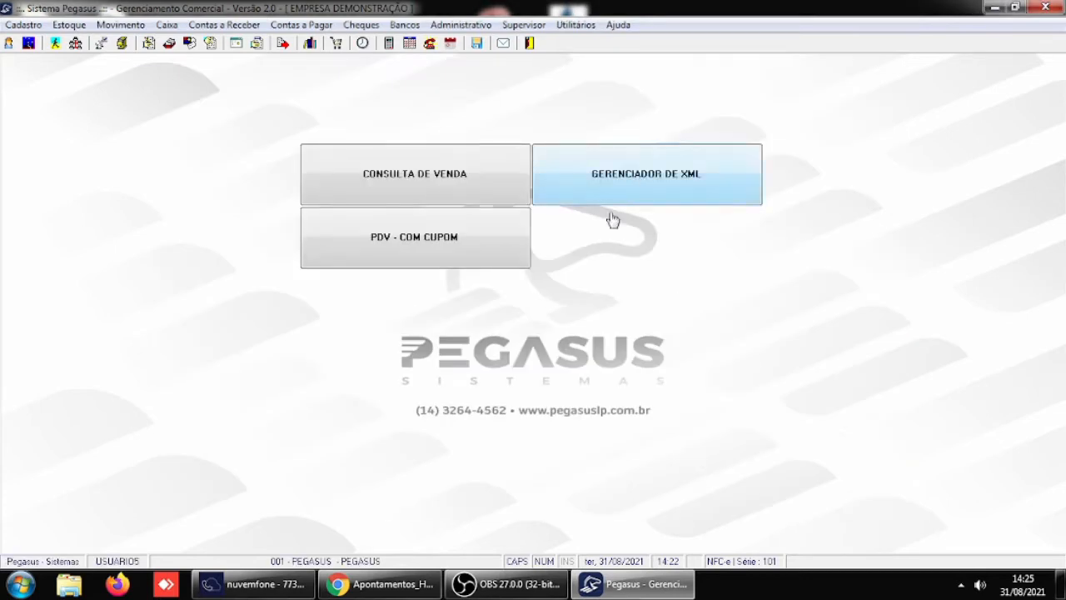
- Locate the cash movements dated 30/08/2021 in the cash entries as USUARIO5, and leave the cash maintenance
click(167, 26)
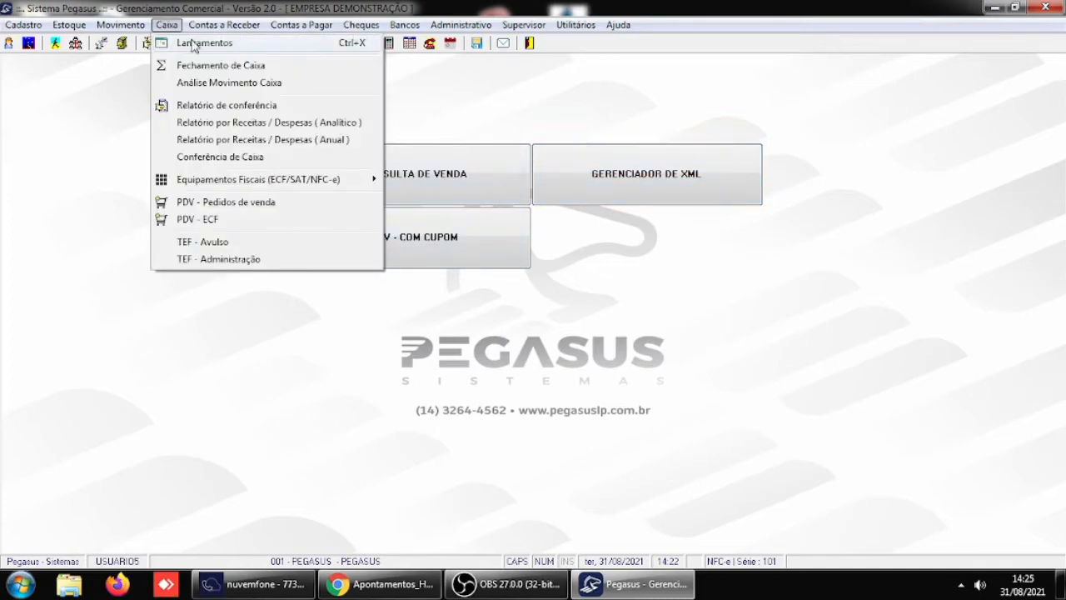
click(196, 43)
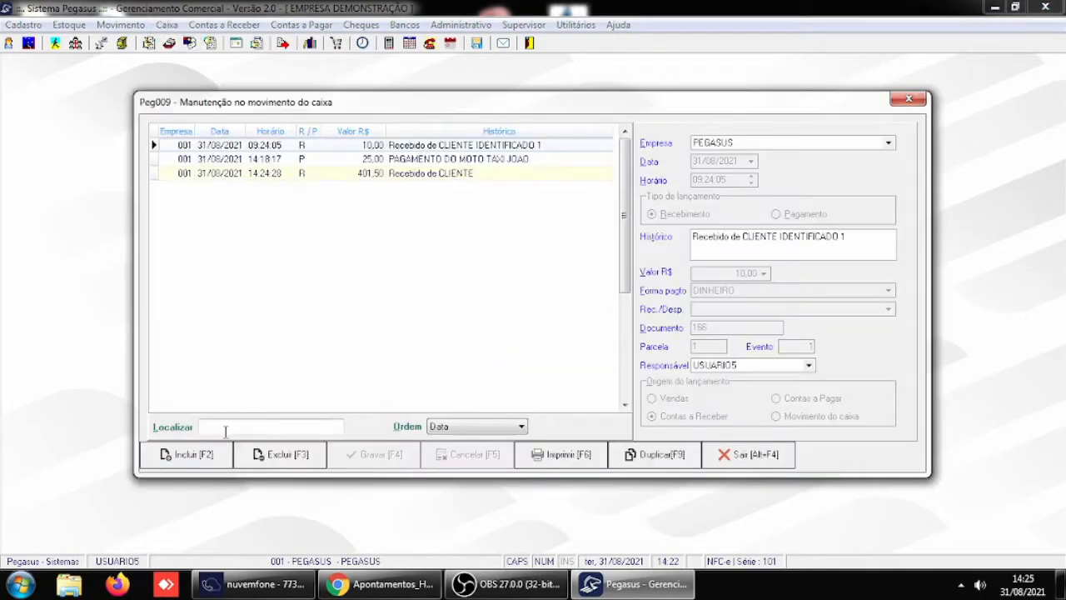
text(30/08/2021)
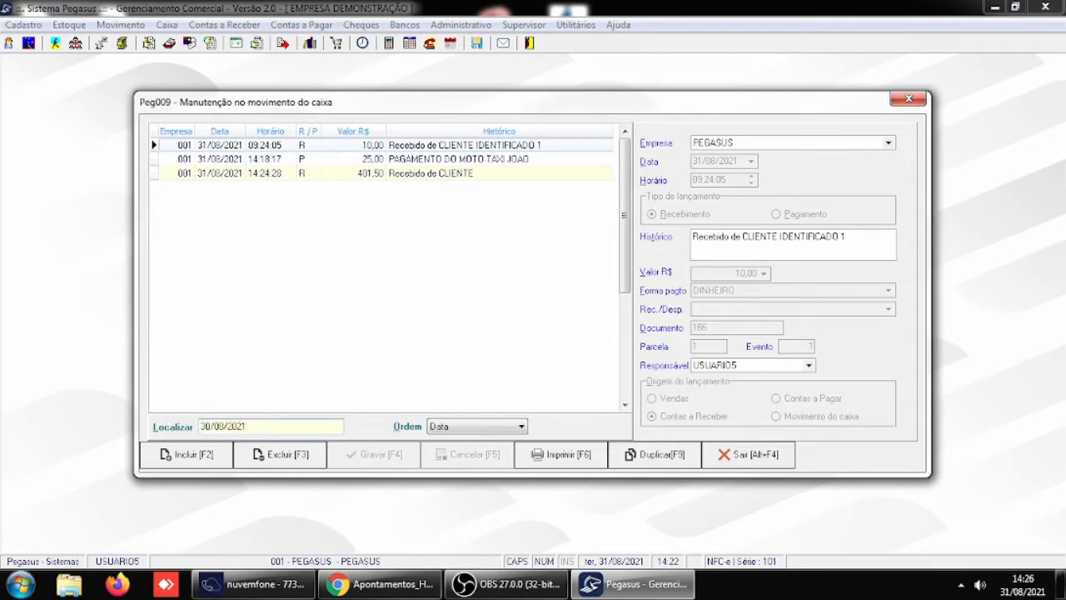
key(Return)
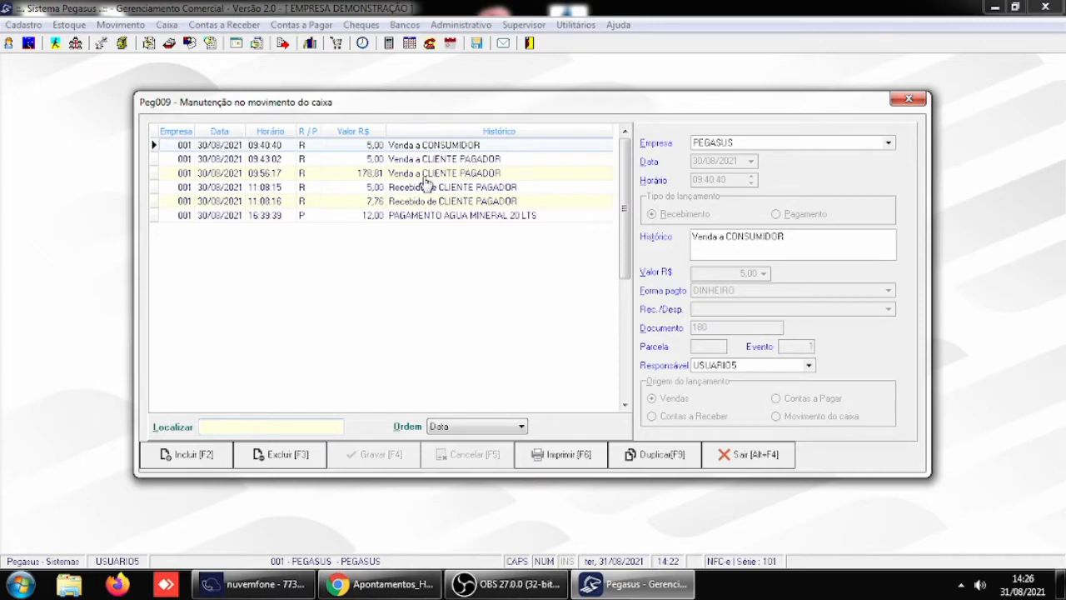
click(763, 463)
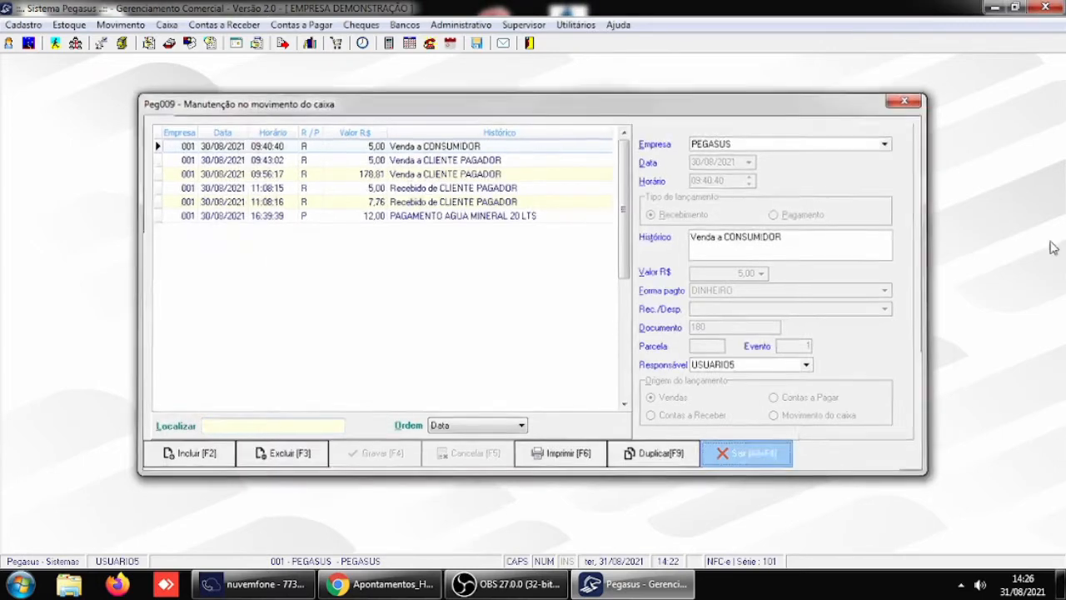
- Review the permission for changing interest on installment write-offs in the Receber / Caixa general parameters, and leave them
click(536, 30)
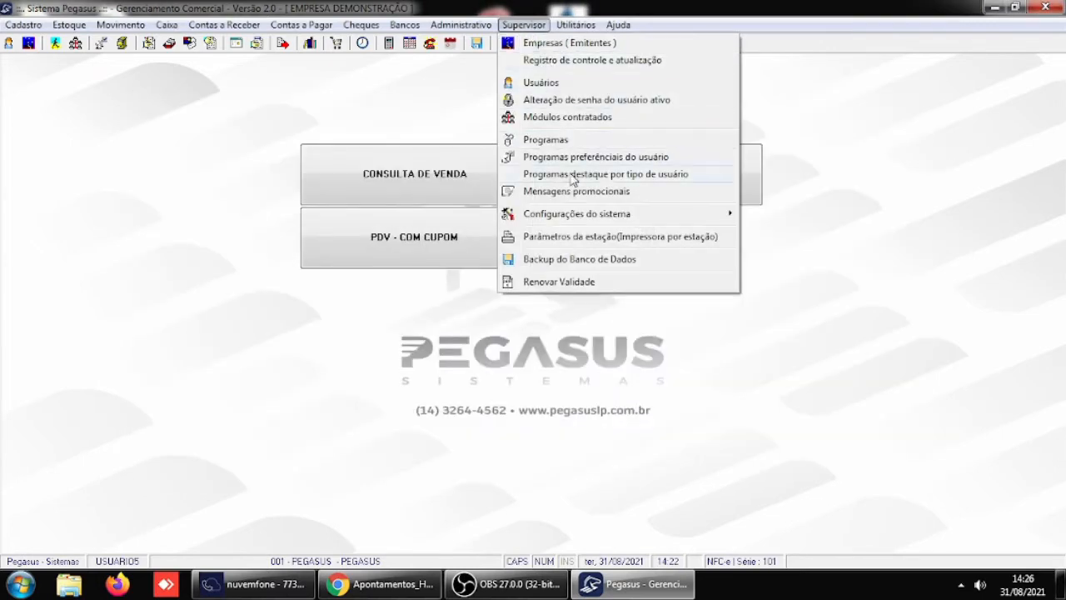
mouse_move(716, 214)
click(774, 216)
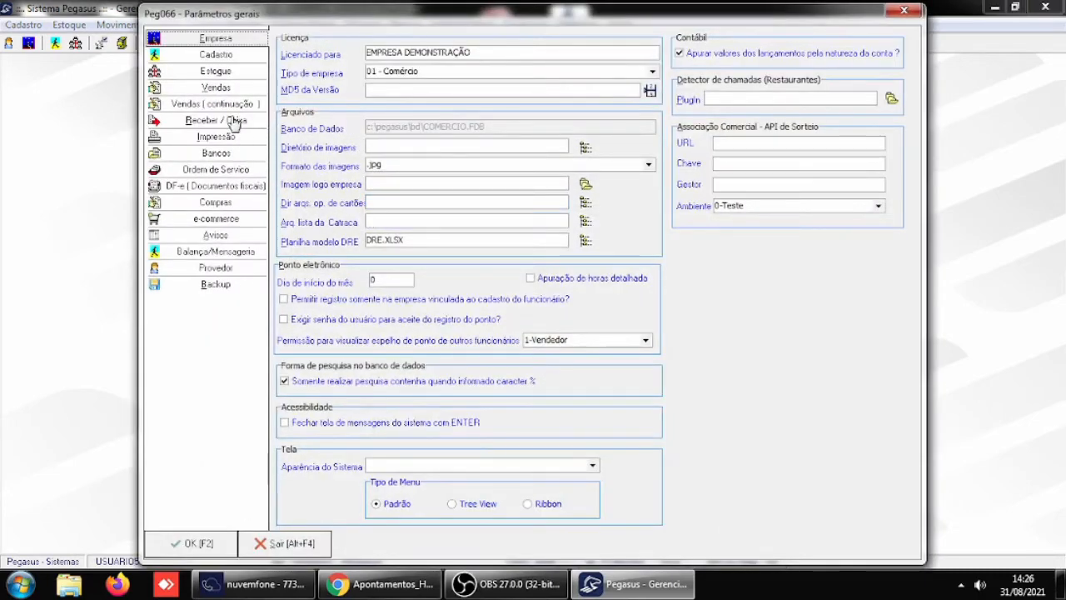
click(233, 123)
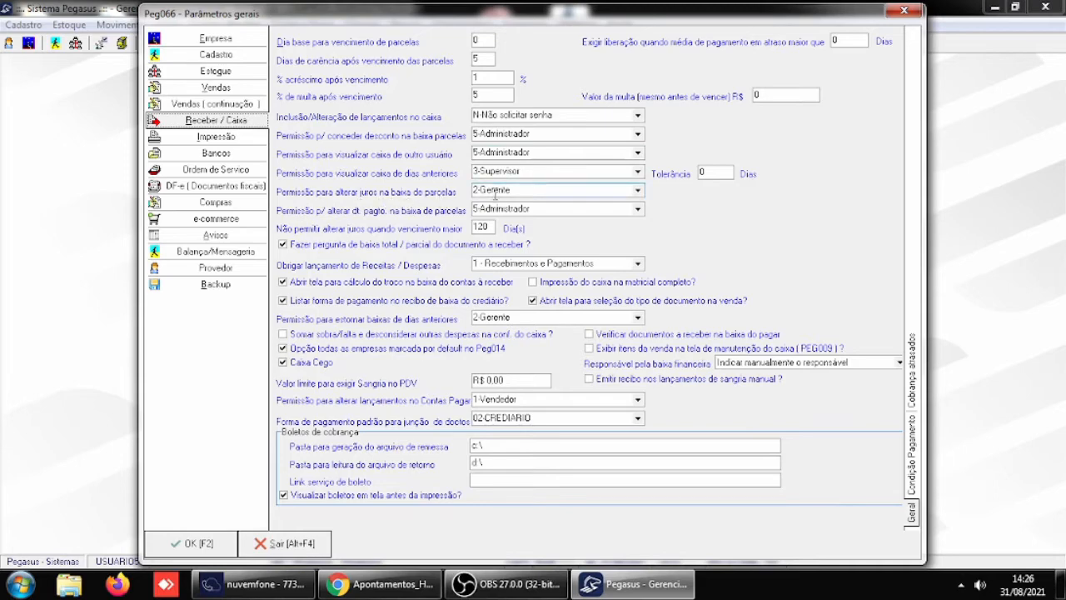
click(310, 543)
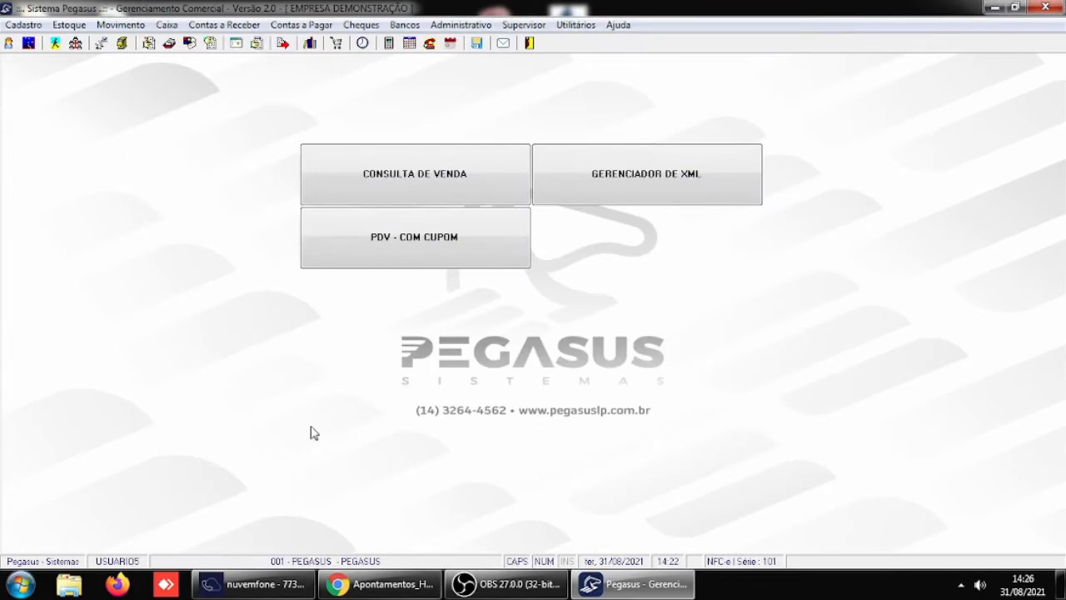
- Log back in as USUARIO1 with the account password and enter the PEGASUS company
click(33, 48)
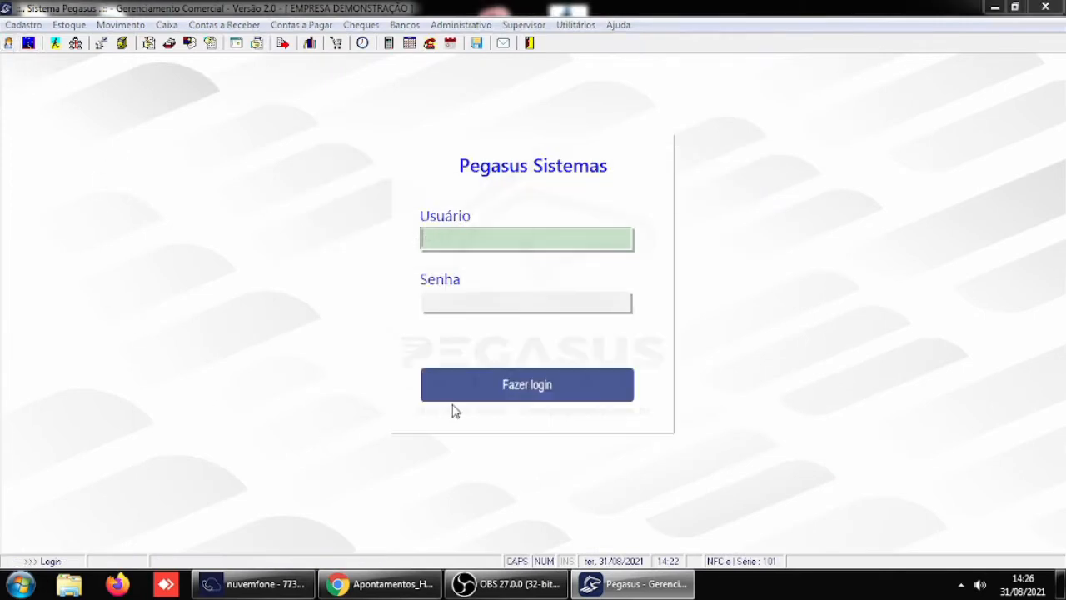
text(USUARIO1)
key(Tab)
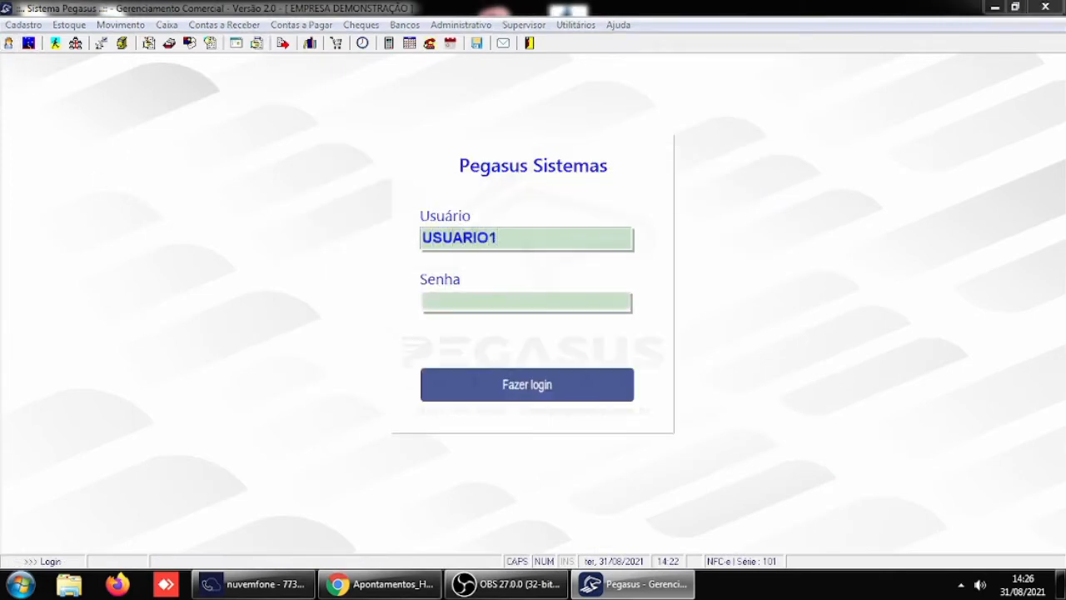
text(**)
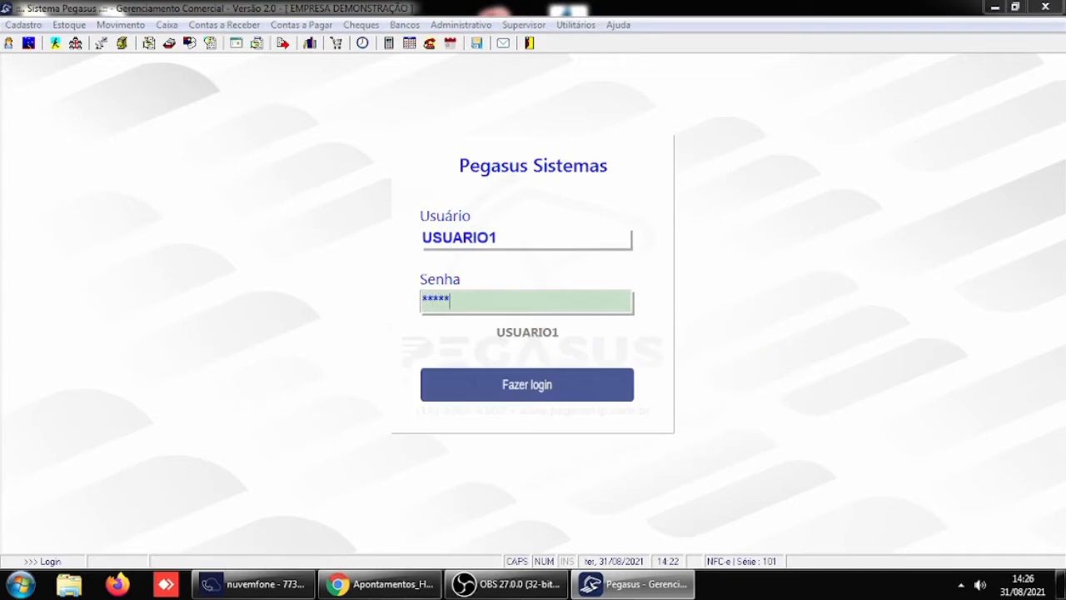
key(Return)
key(Return)
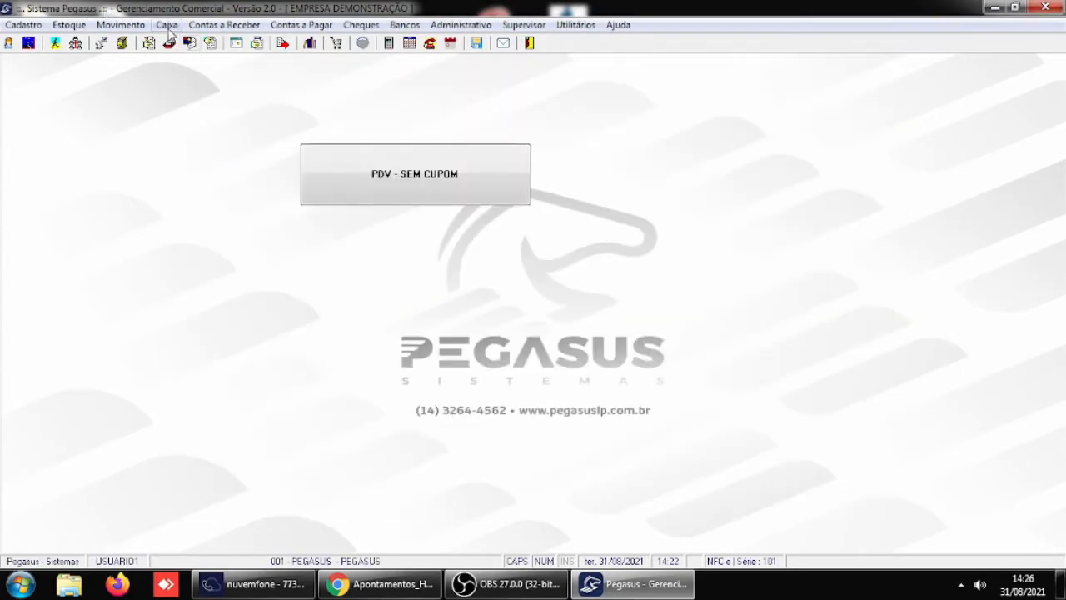
- In the receivables write-off, load the client's documents, mark overdue installment 2, inspect its fine and interest options, and leave without settling
click(210, 25)
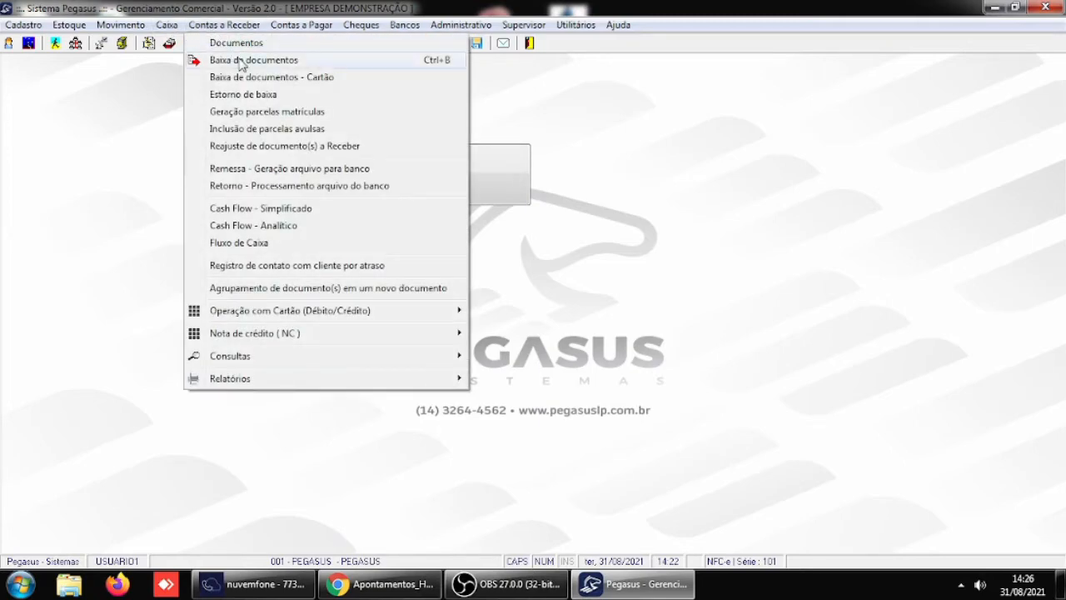
click(242, 62)
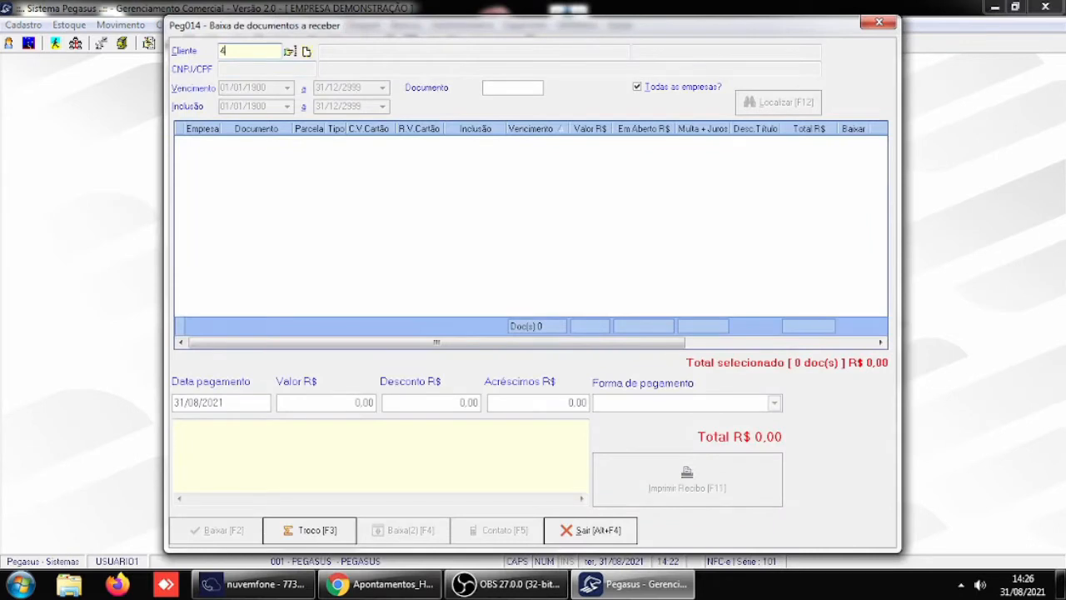
text(4)
key(Return)
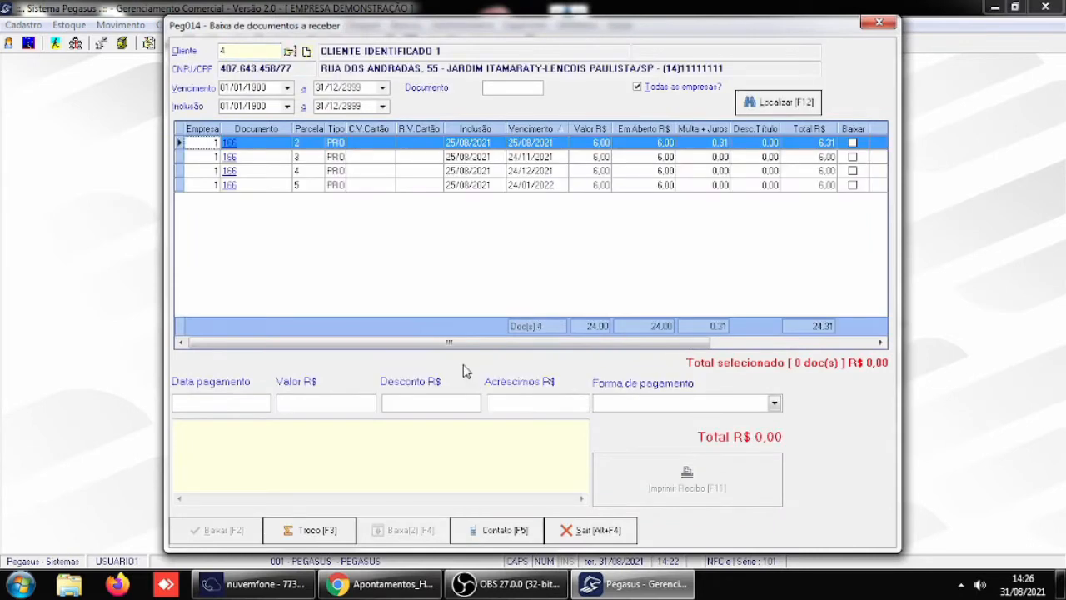
click(852, 144)
right_click(681, 147)
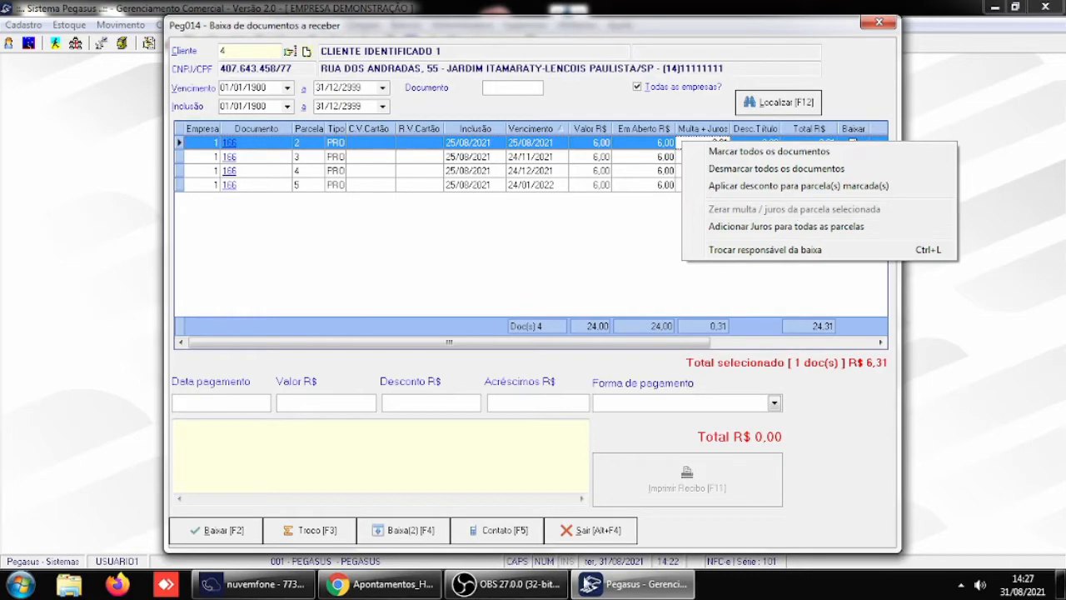
click(602, 533)
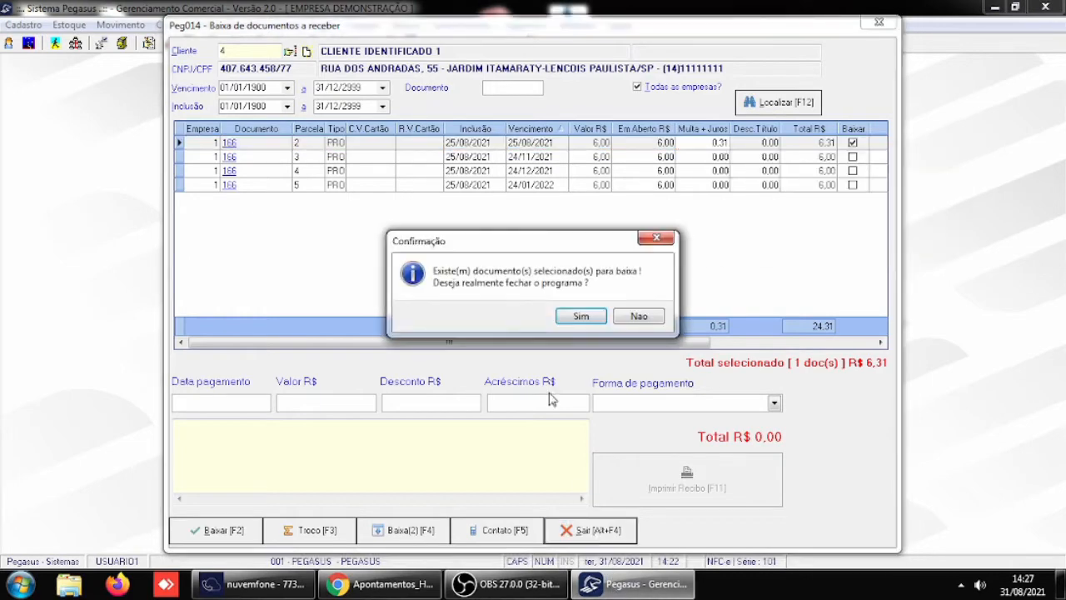
click(582, 319)
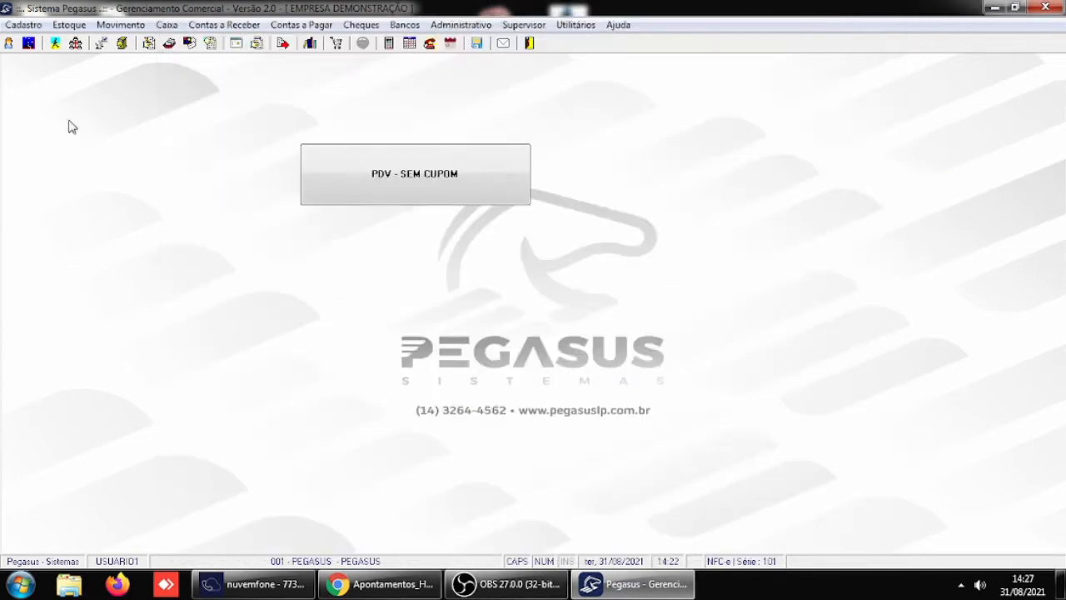
- Log back in as USUARIO5 with the account password and enter the PEGASUS company
click(8, 42)
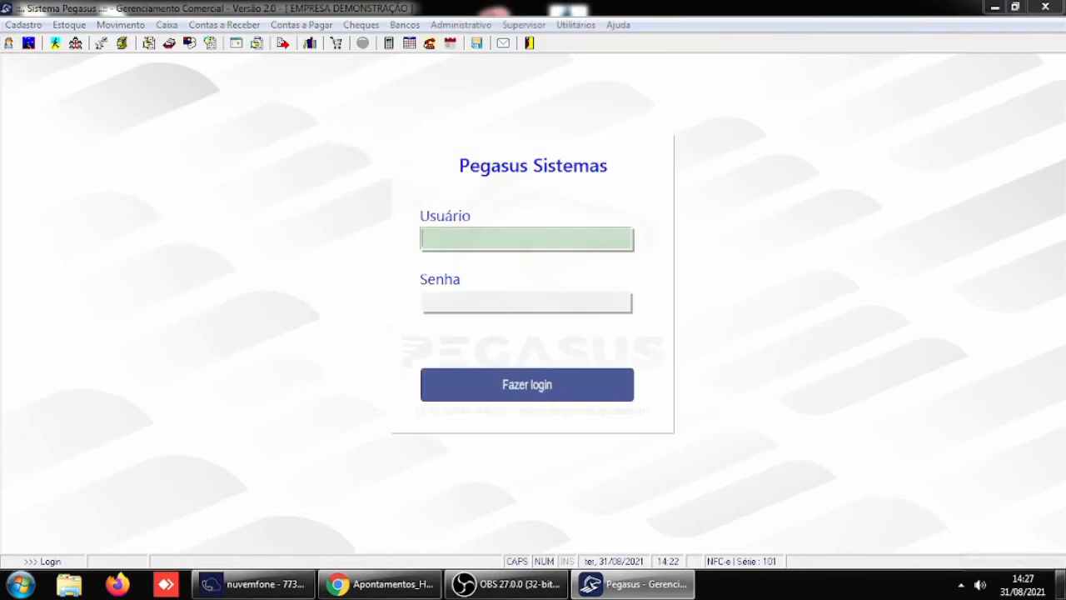
text(USUARIO5)
key(Return)
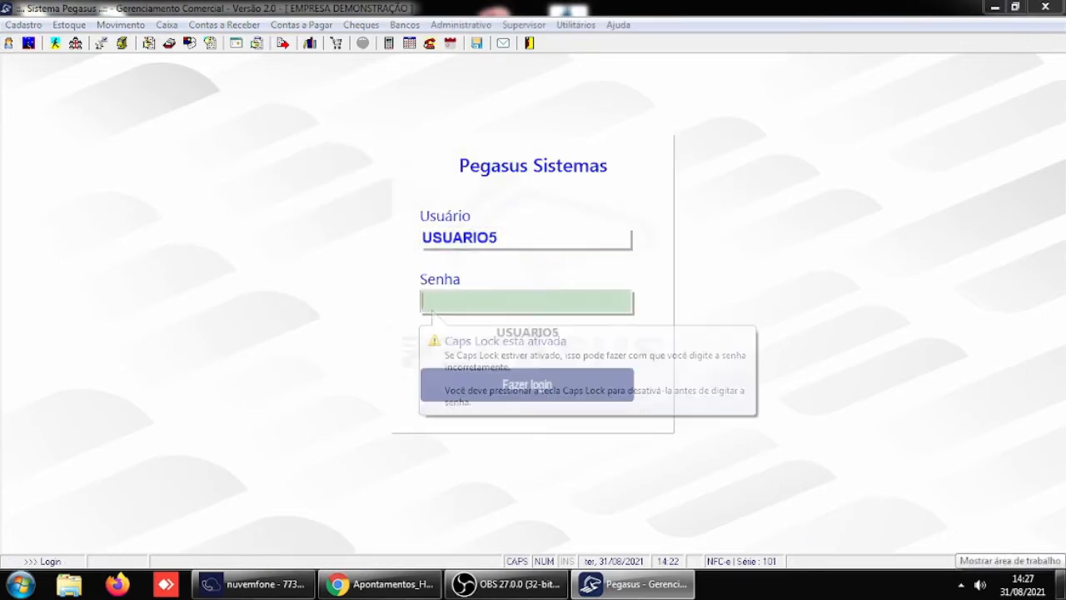
text(**)
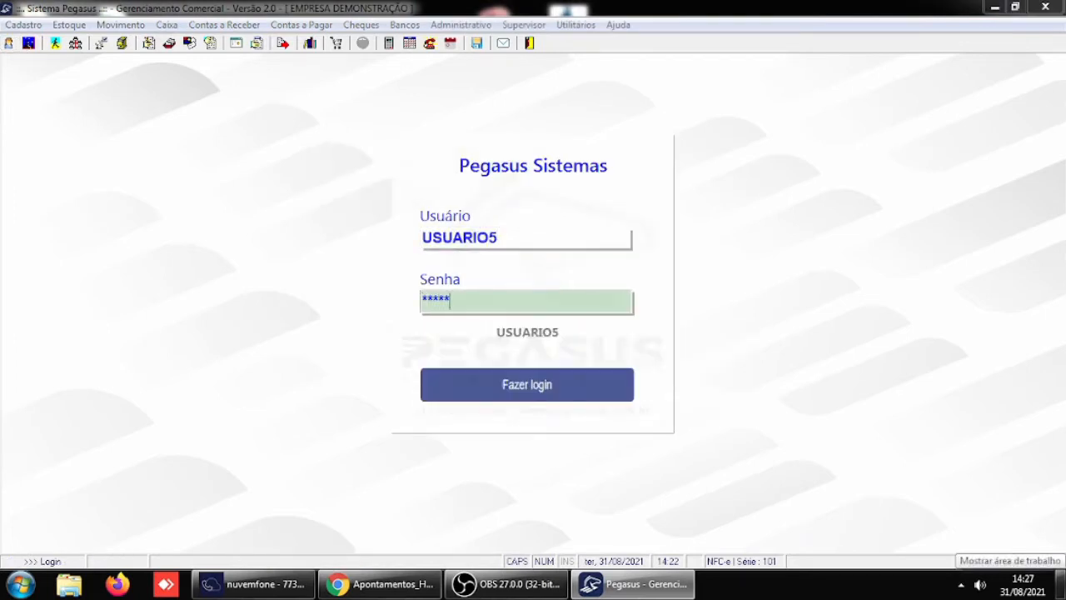
text(***)
key(Return)
key(Return)
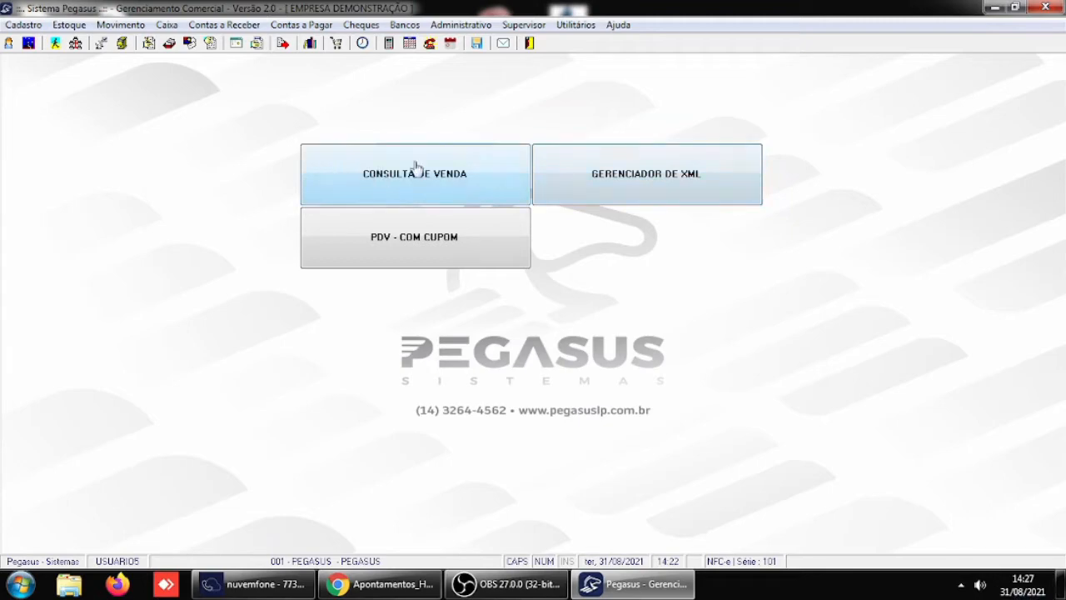
- In the receivables write-off, load the client's documents, mark overdue installment 2, inspect the options for zeroing its fine and interest, and leave without settling
click(216, 25)
click(247, 62)
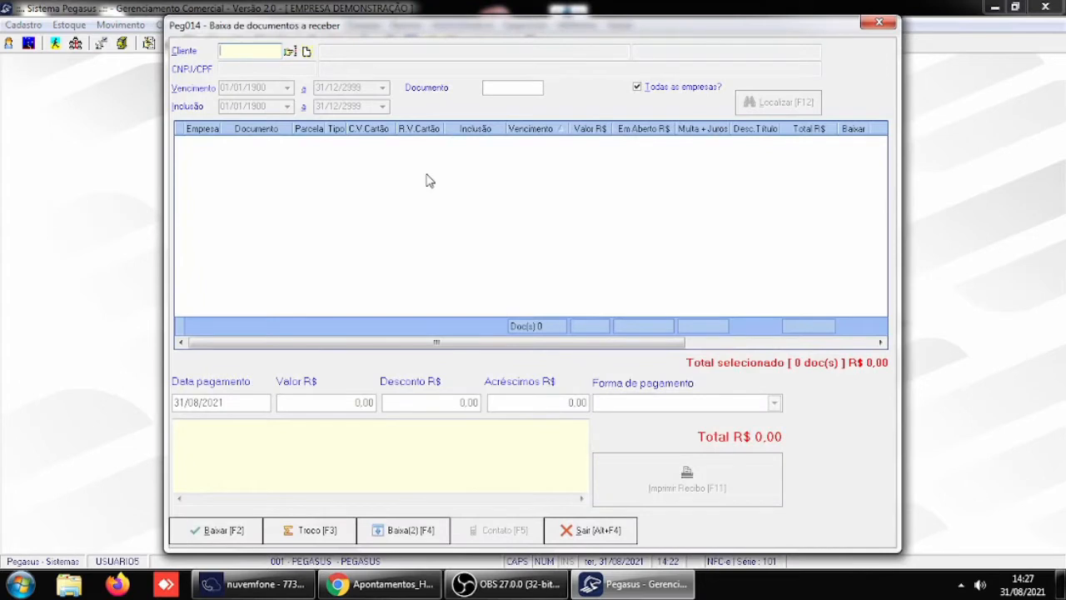
text(4)
key(Return)
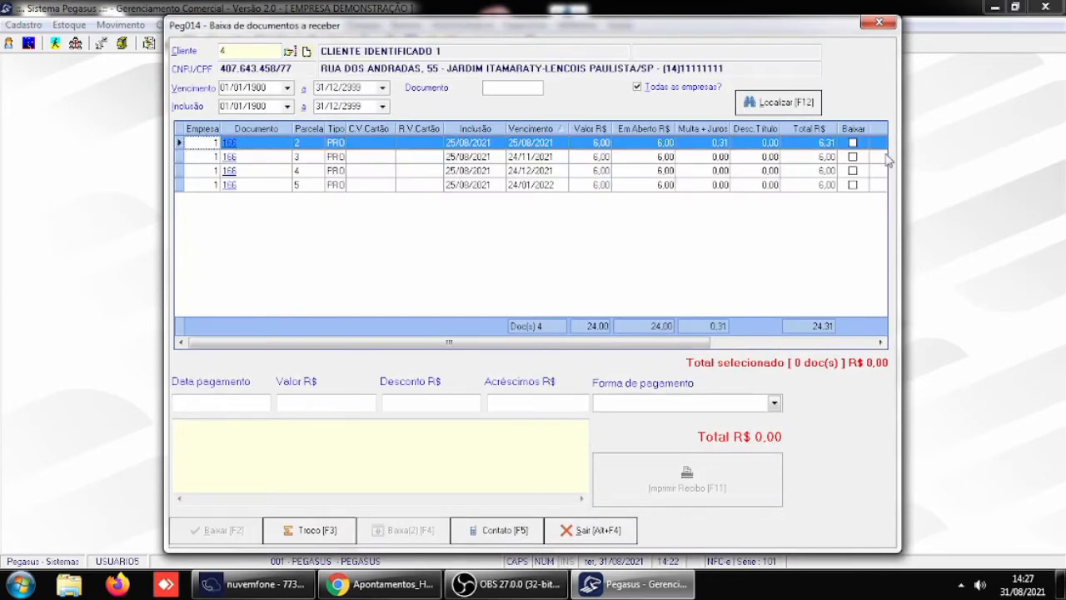
click(852, 144)
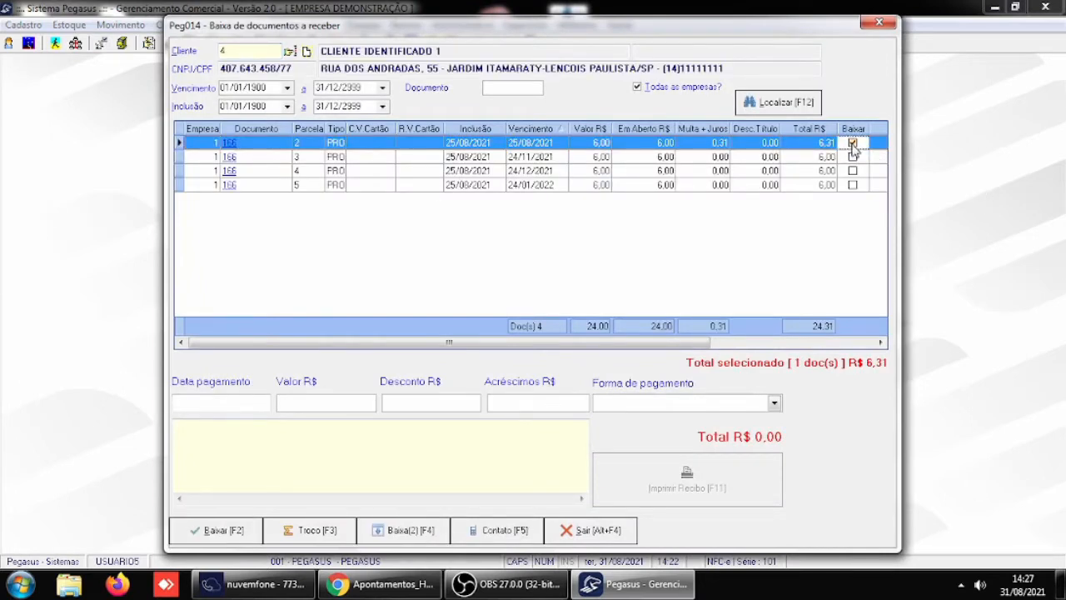
right_click(698, 143)
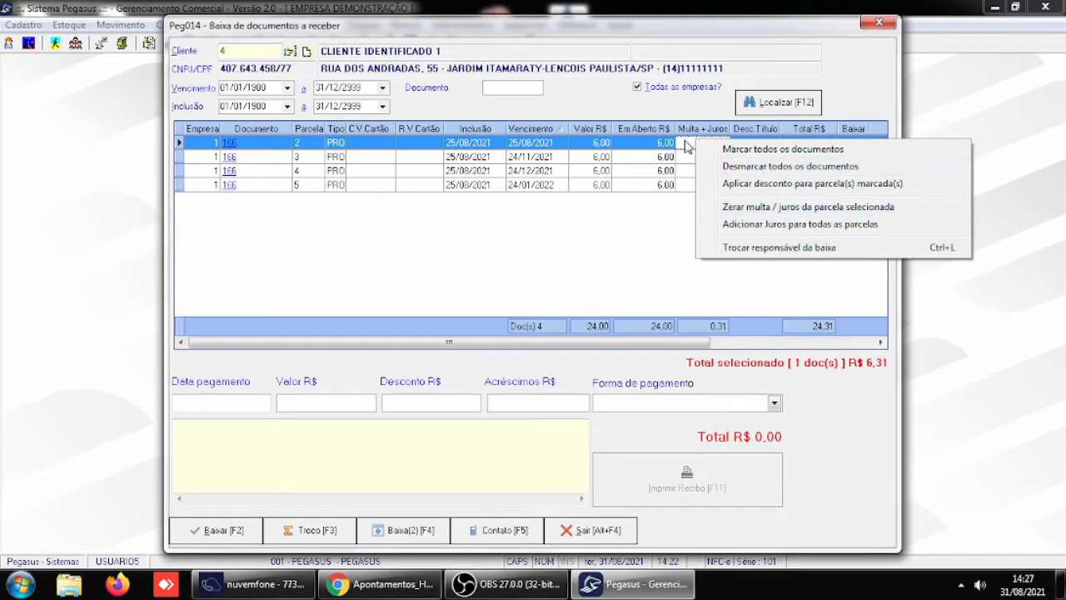
click(595, 533)
click(591, 317)
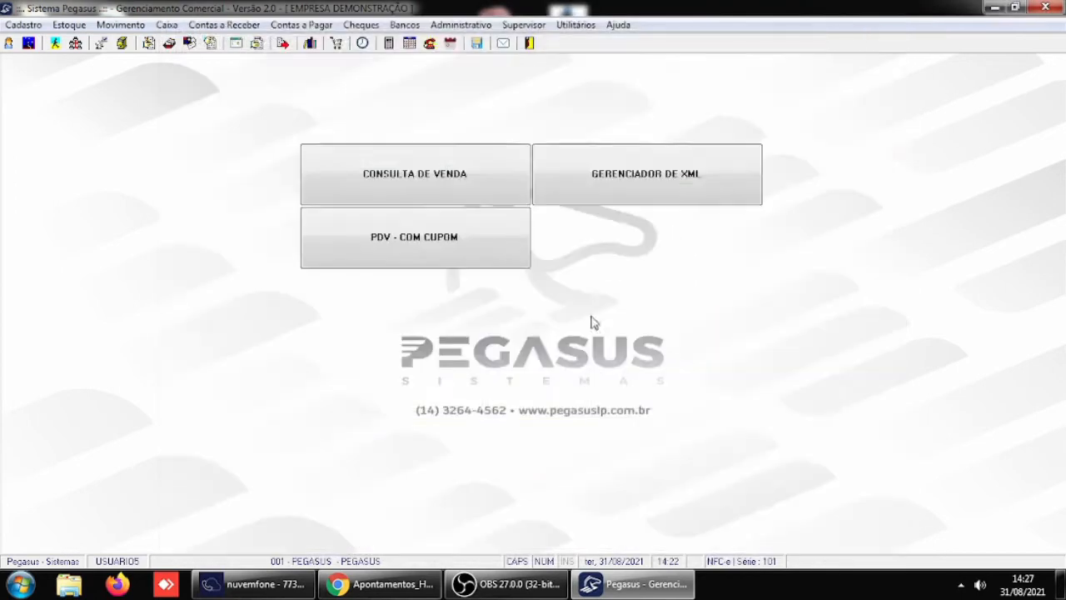
- Review the permission for changing the payment date on installment write-offs in the Receber / Caixa general parameters, and leave them
click(523, 25)
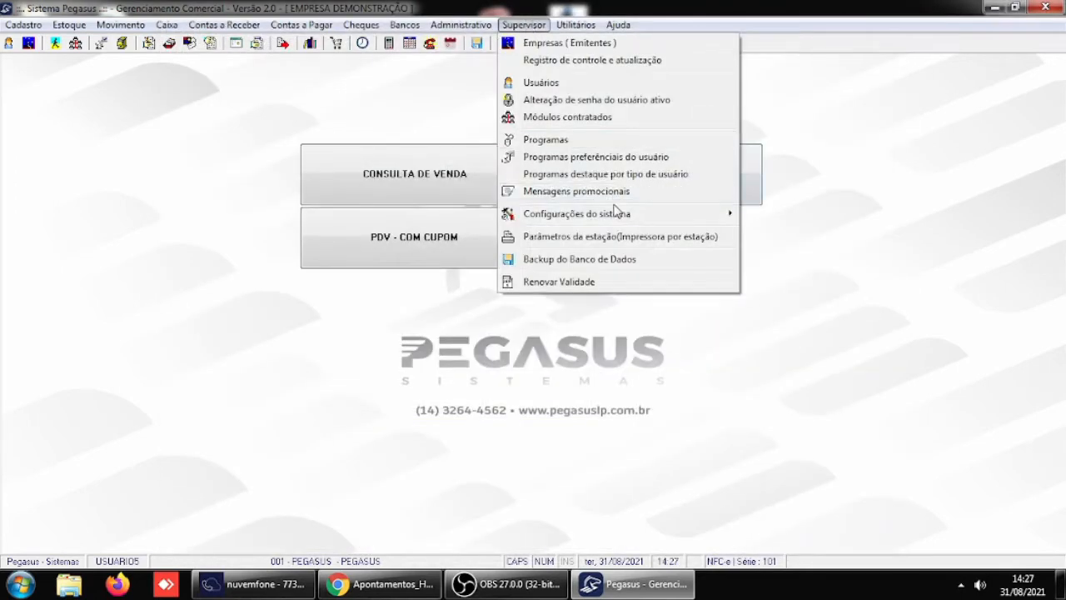
mouse_move(616, 216)
click(775, 215)
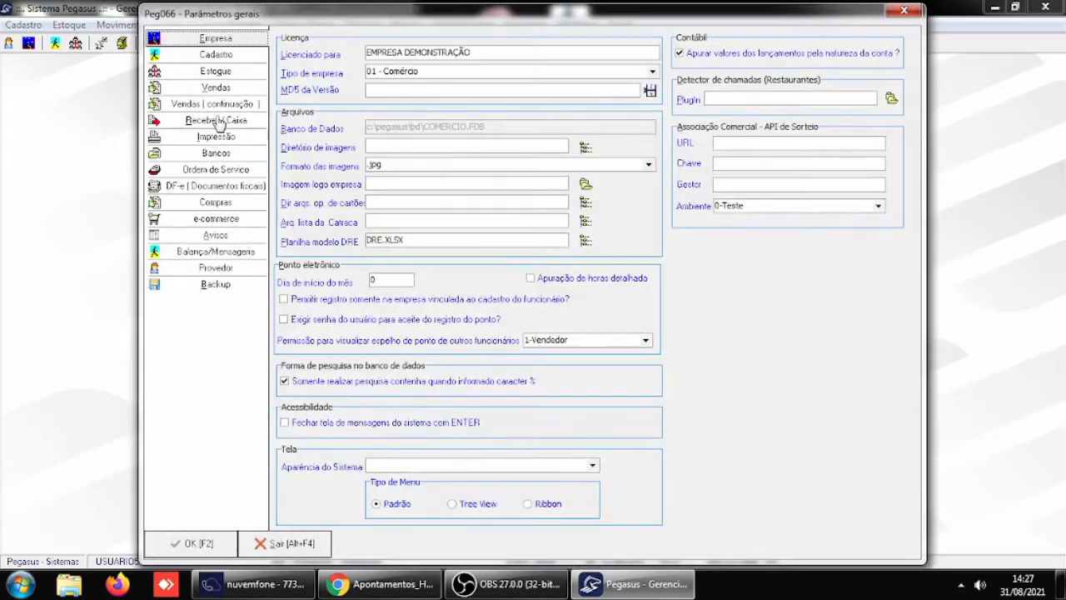
click(219, 121)
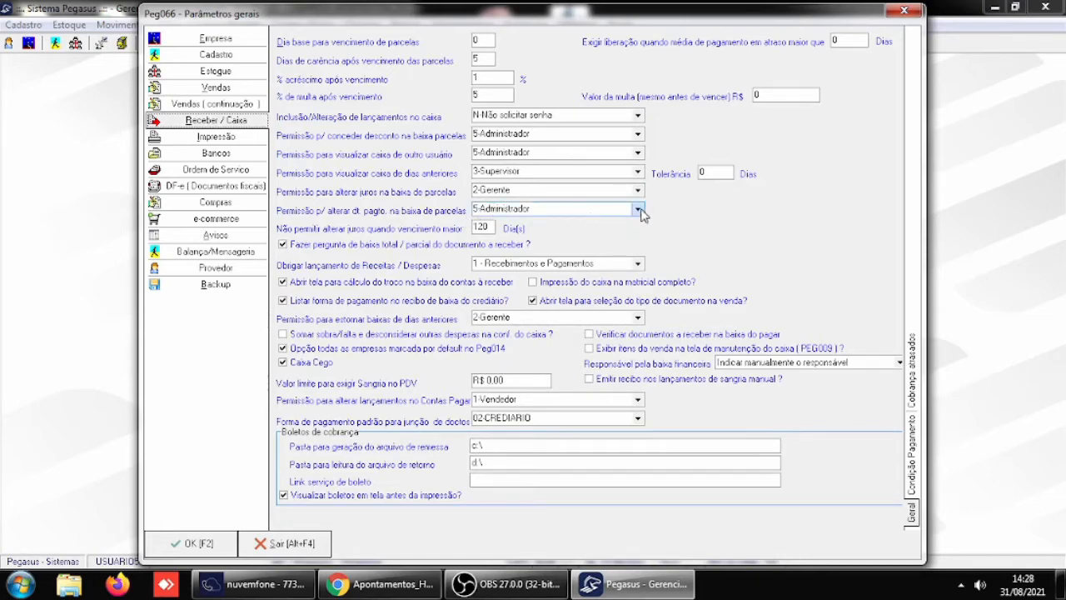
click(287, 546)
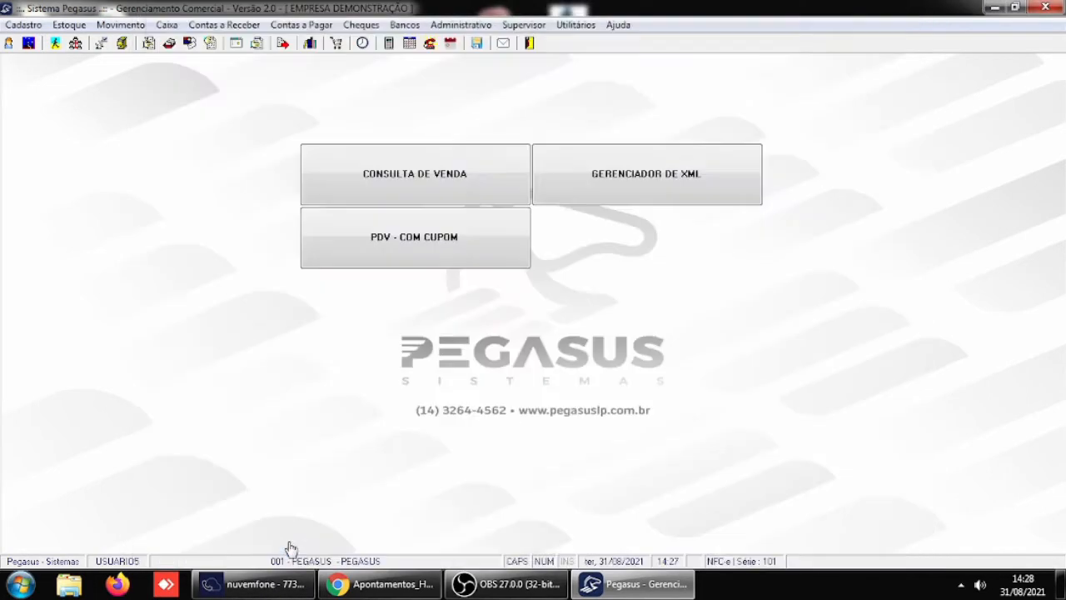
- Switch the login to USUARIO1 with the account password and enter the PEGASUS company
click(8, 43)
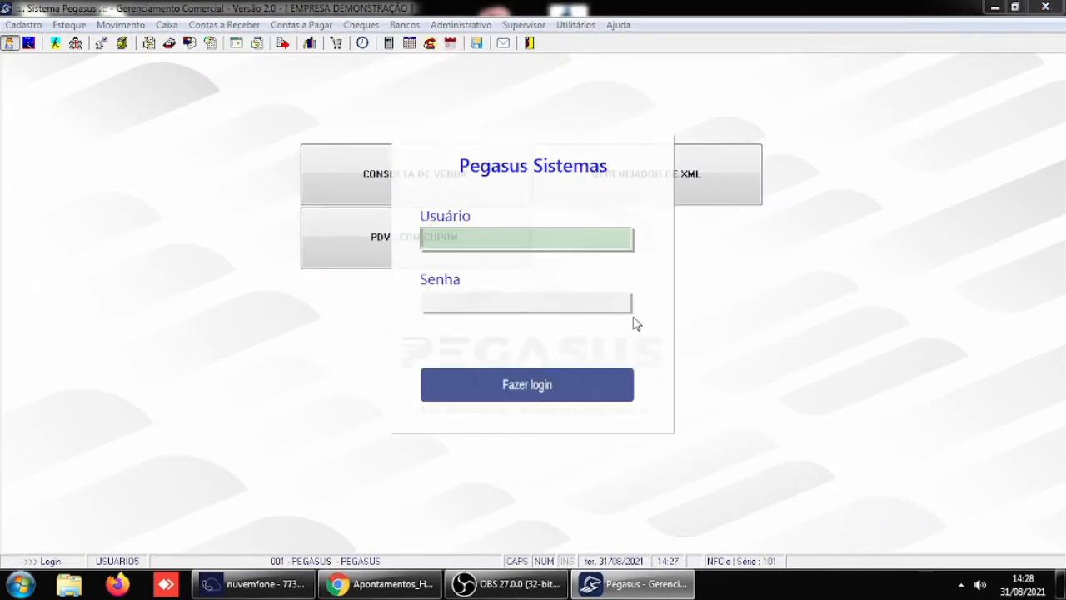
text(USUARIO1)
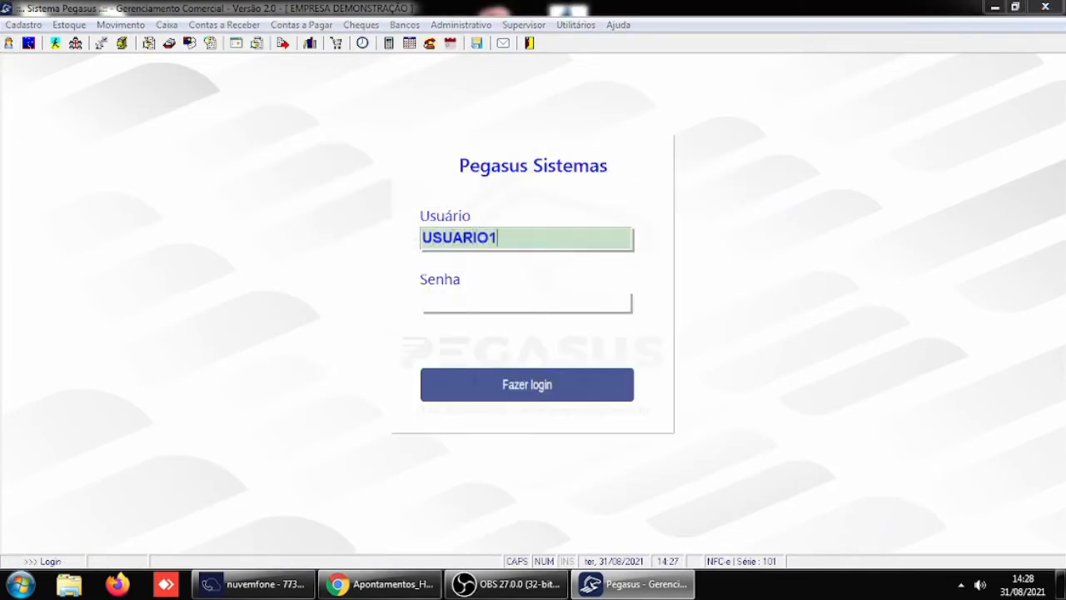
key(Tab)
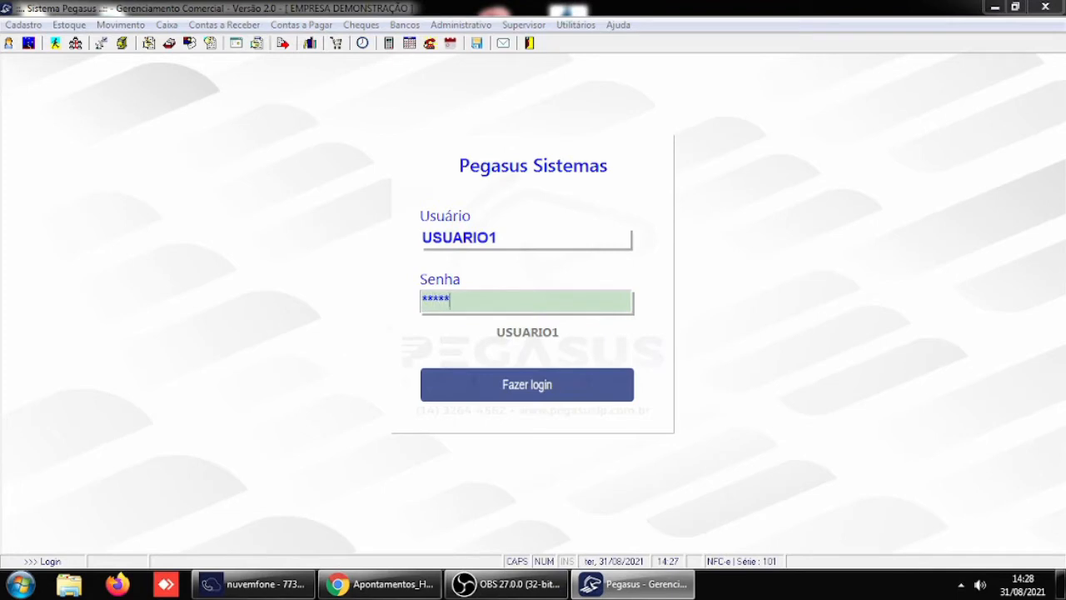
key(Return)
key(Return)
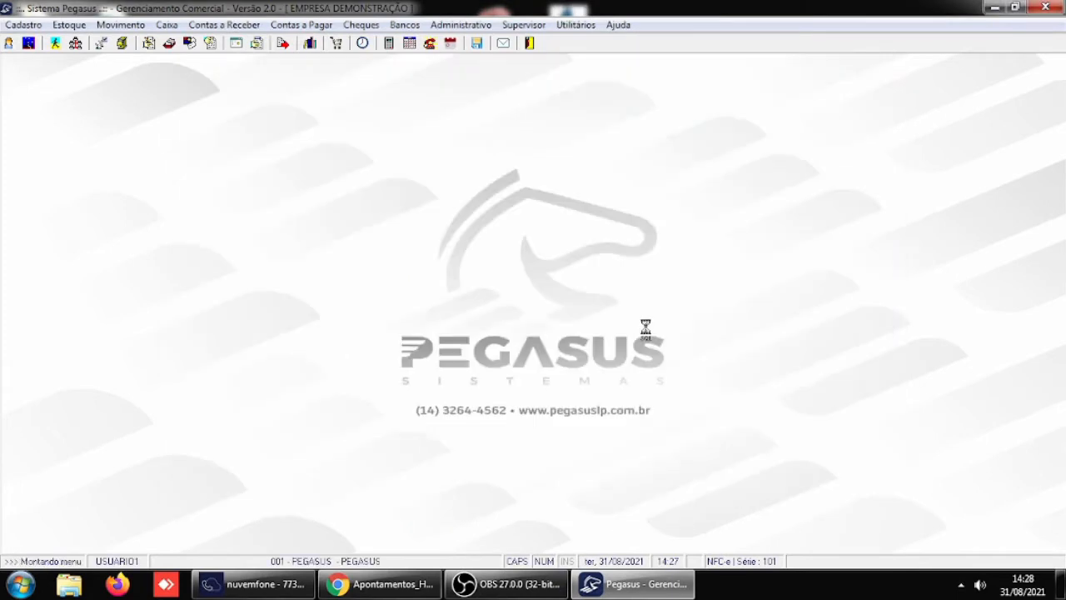
- As USUARIO1, load the client's receivables for write-off, mark overdue installment 2, check the payment date field, and leave without settling
click(200, 27)
click(219, 59)
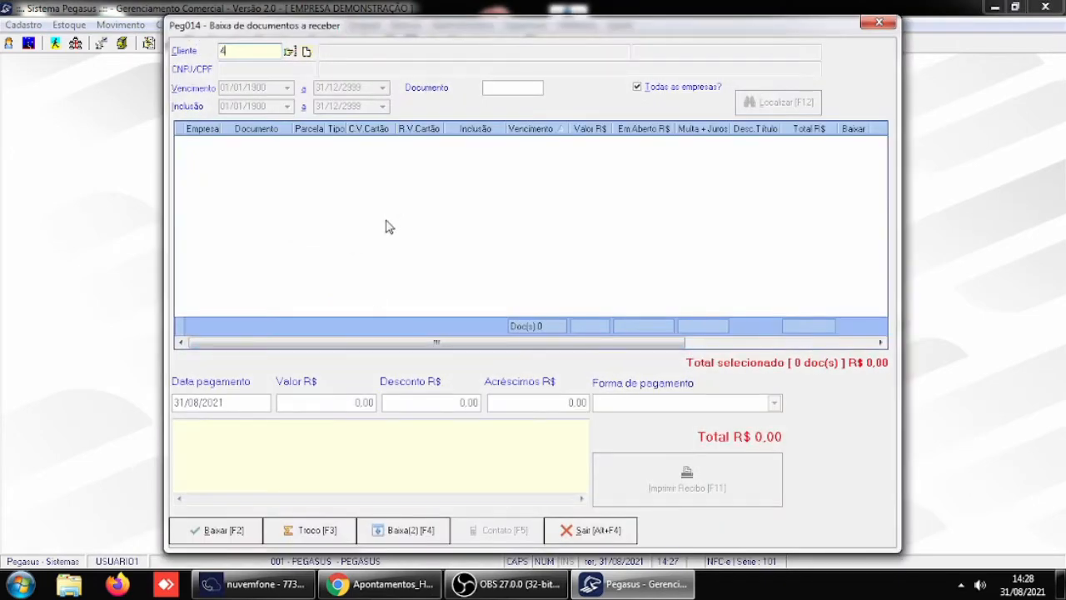
text(4)
key(Return)
click(853, 144)
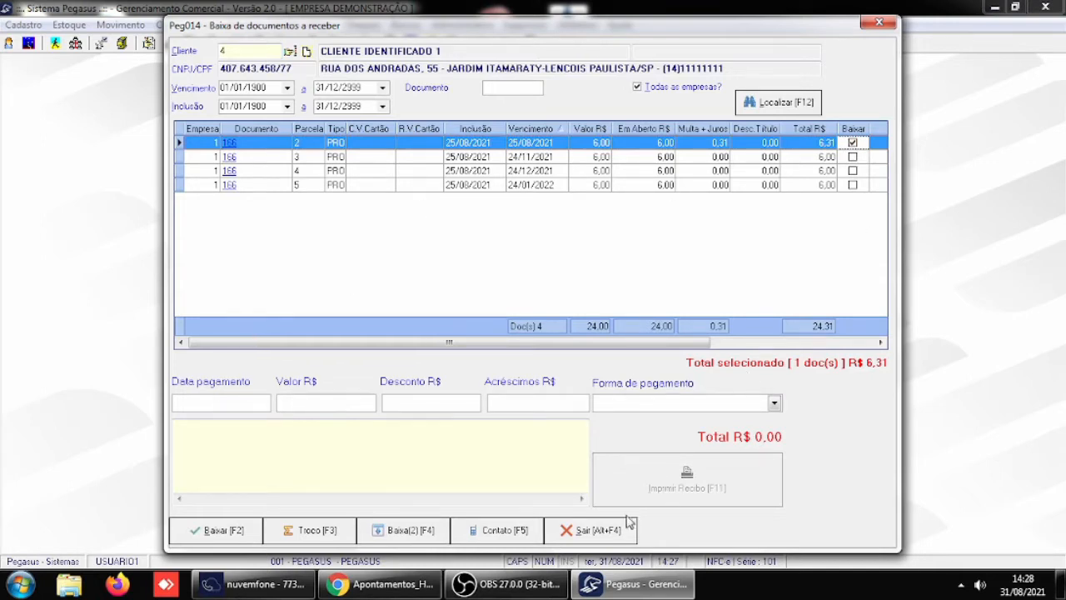
click(589, 529)
click(575, 316)
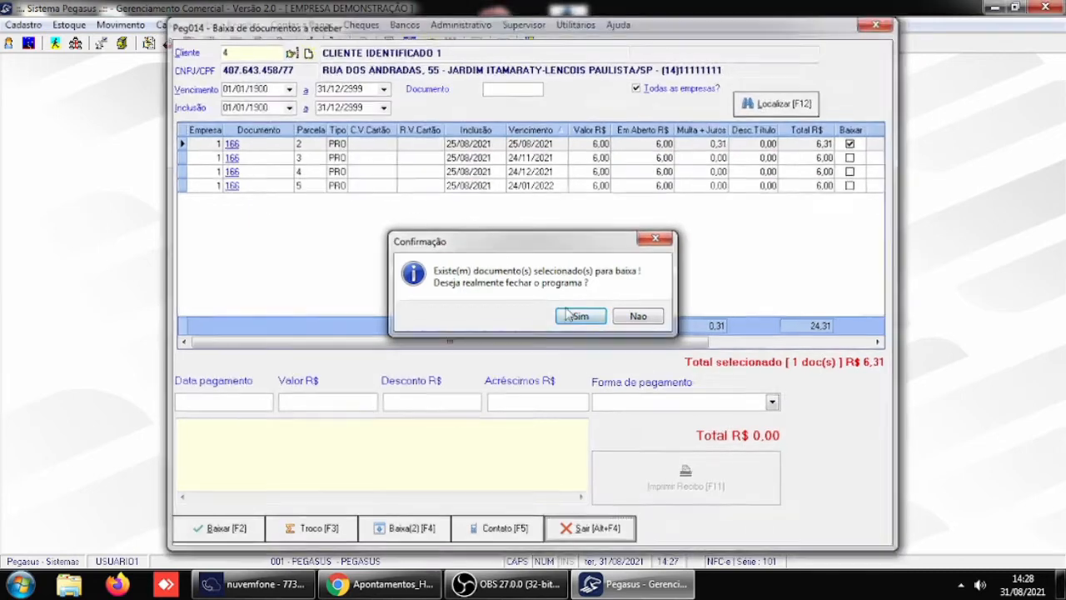
- Switch the login to USUARIO5 with the account password and enter the PEGASUS company
click(8, 47)
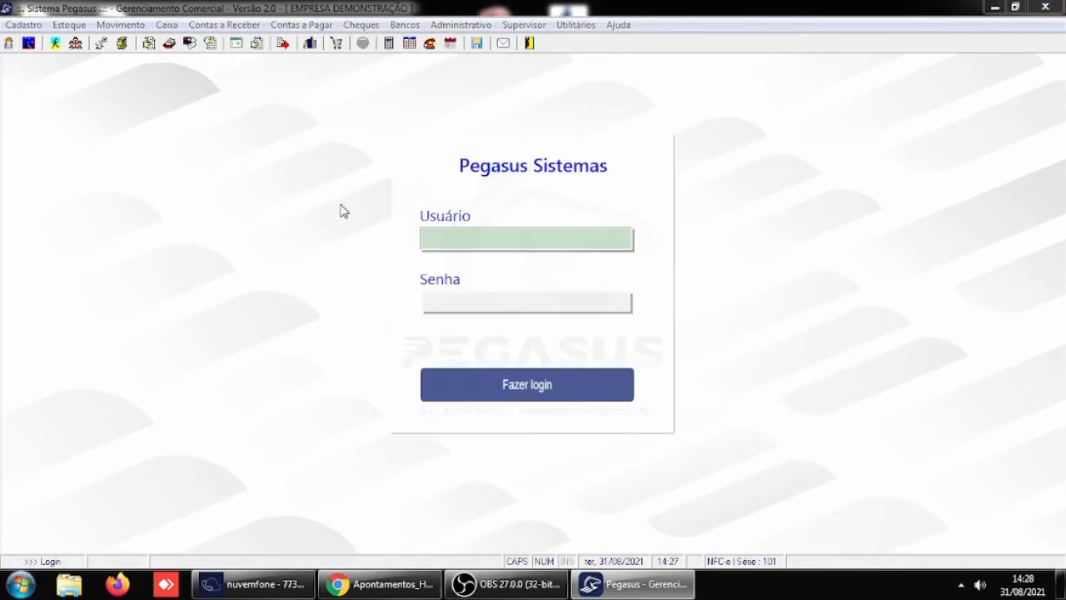
text(USUARIO5)
key(Return)
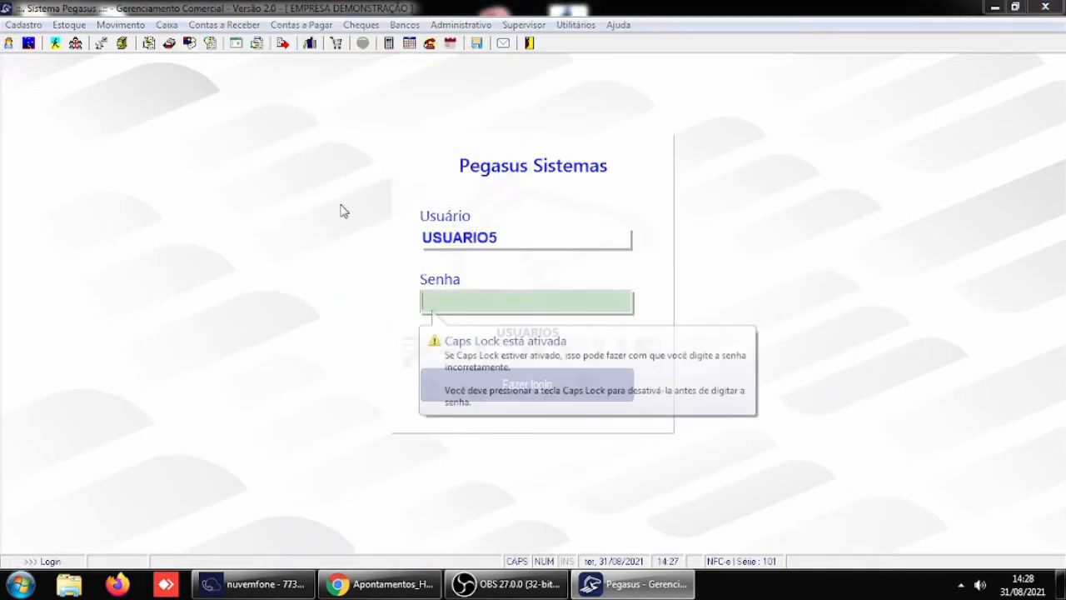
text(***)
key(Return)
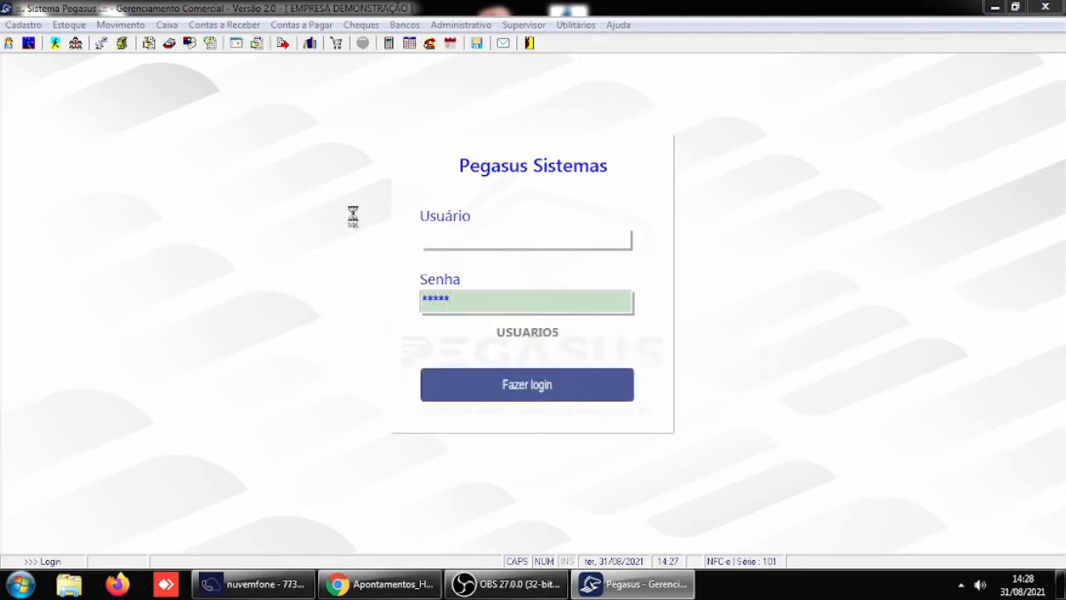
click(215, 476)
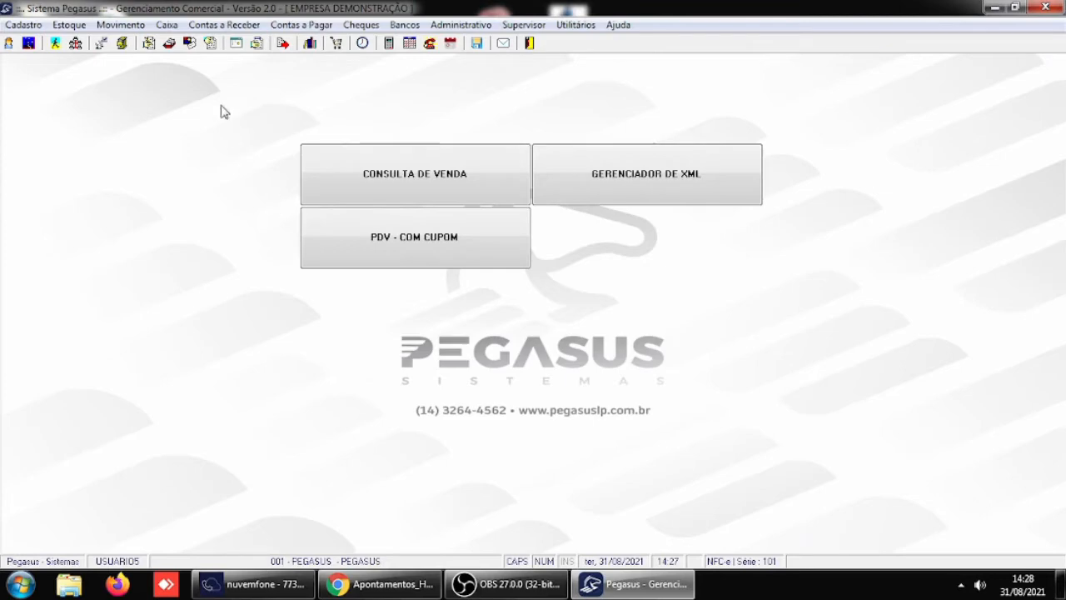
- Load the client's documents in the receivables write-off and mark overdue installment 2 for settlement
click(223, 25)
click(237, 62)
text(4)
key(Return)
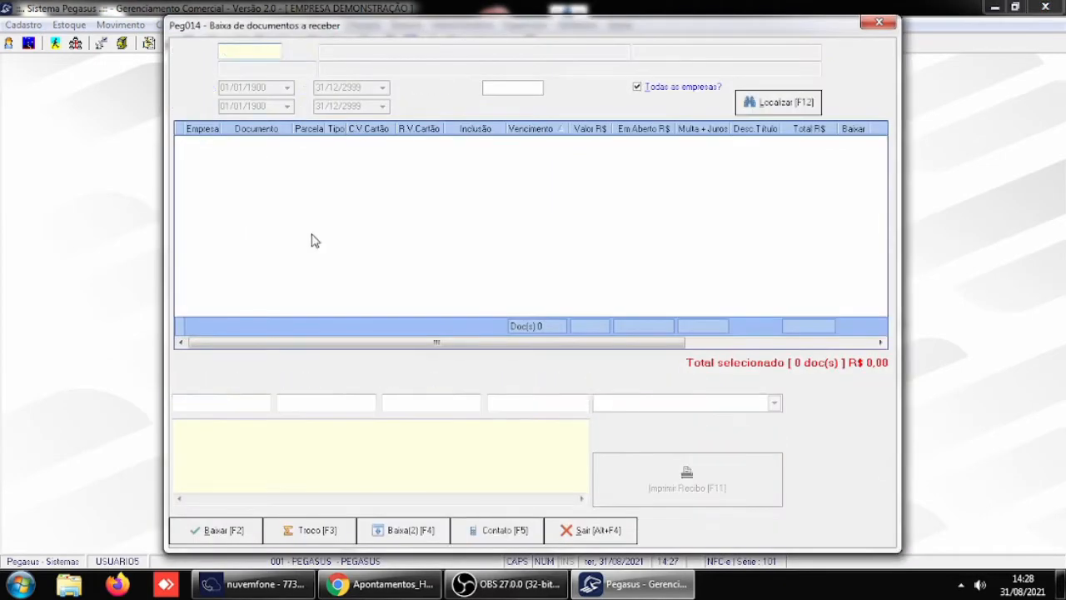
click(853, 144)
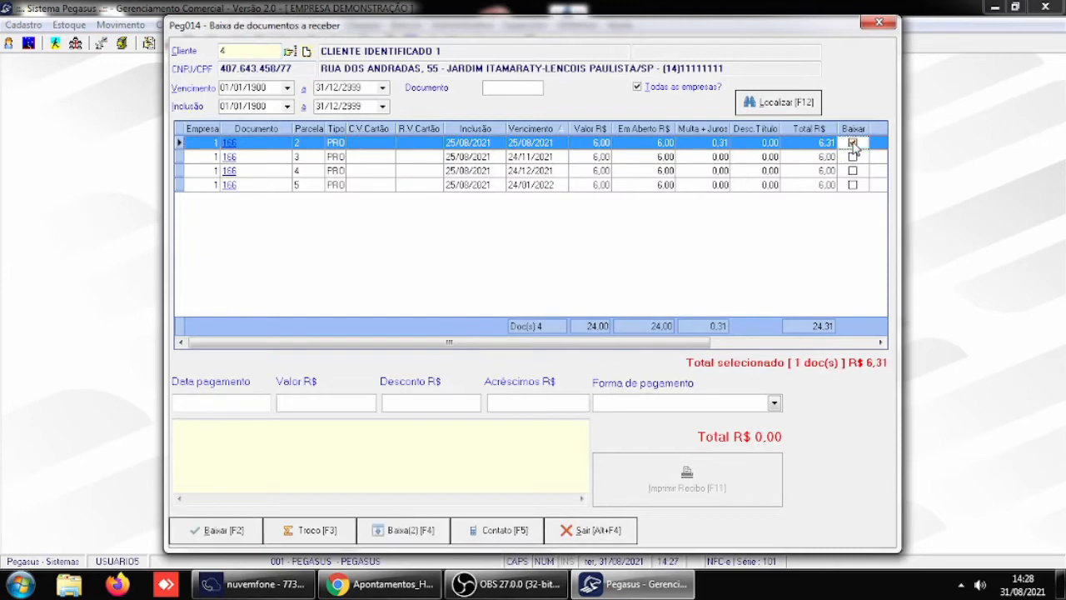
- Set the write-off's payment date to 26/08/2021 and its payment form to DINHEIRO
click(198, 401)
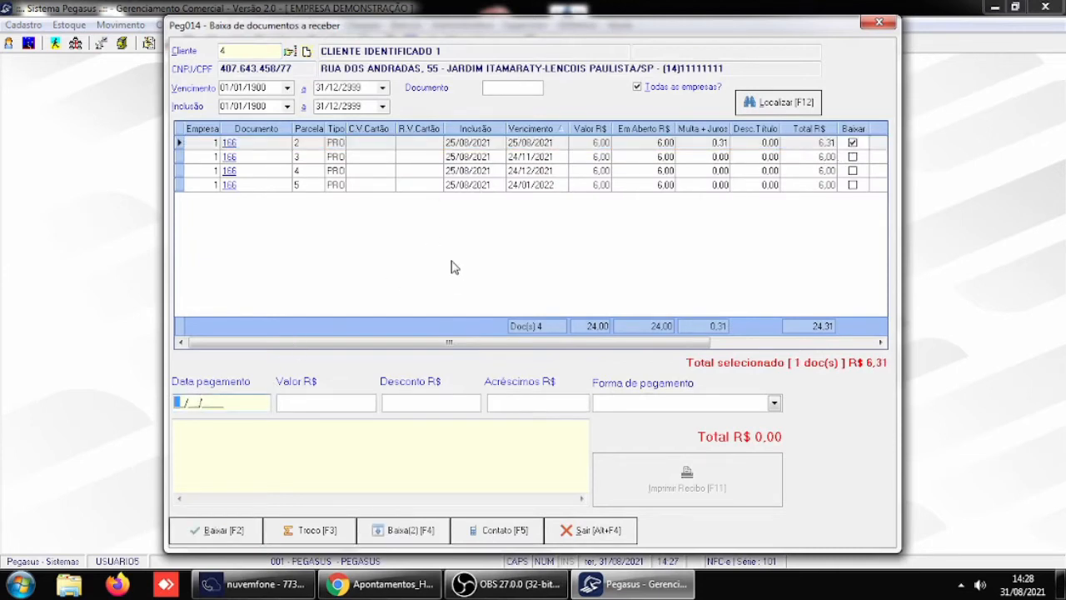
text(26/08/2021)
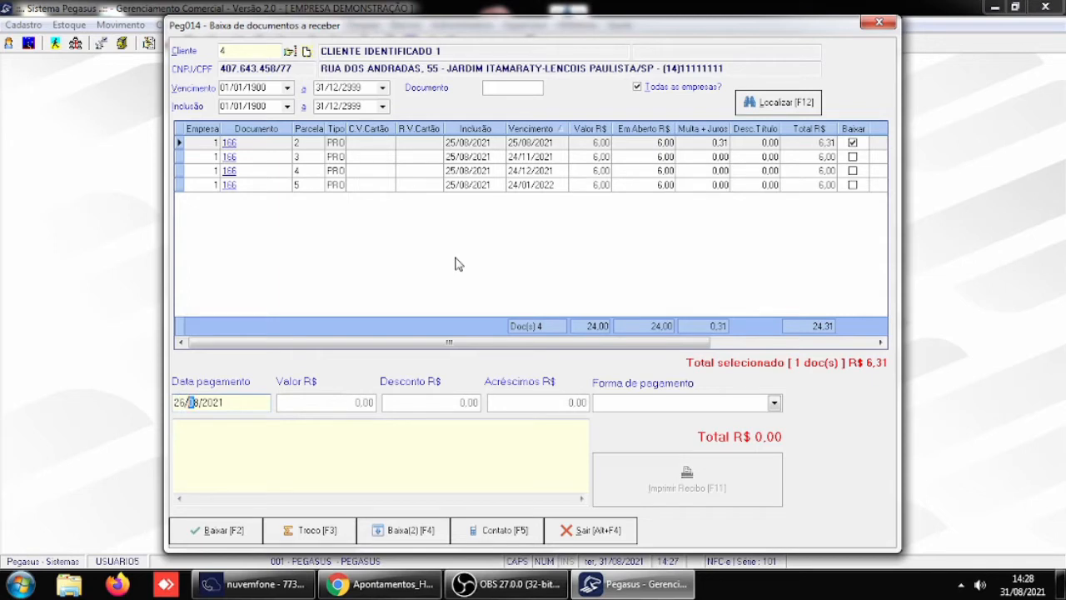
key(Return)
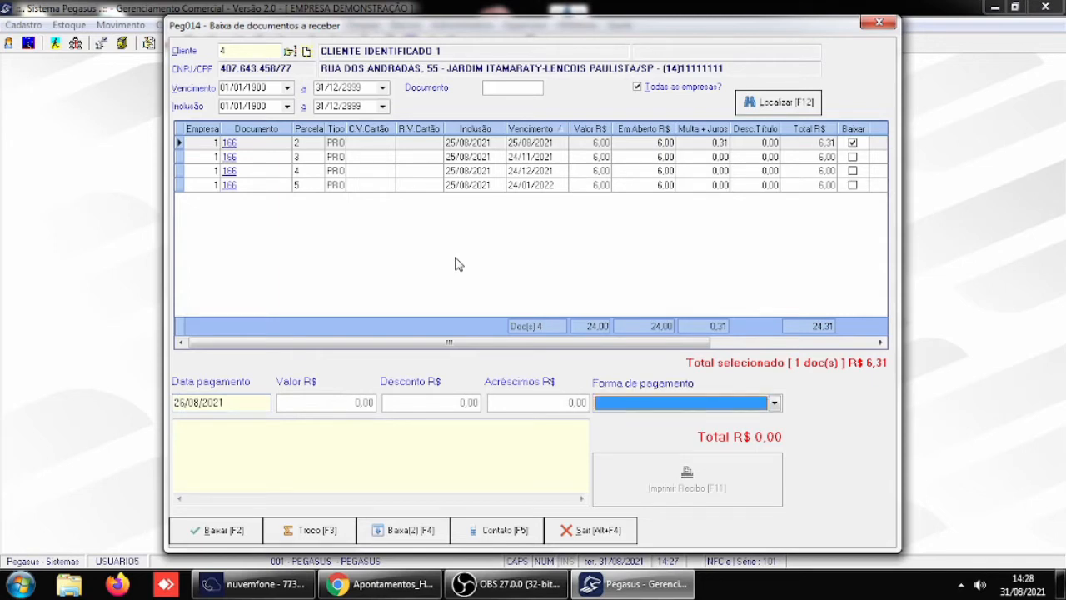
click(774, 403)
click(653, 485)
- Settle the marked installment with 6,31 as the amount received, and leave the receivables write-off
click(222, 531)
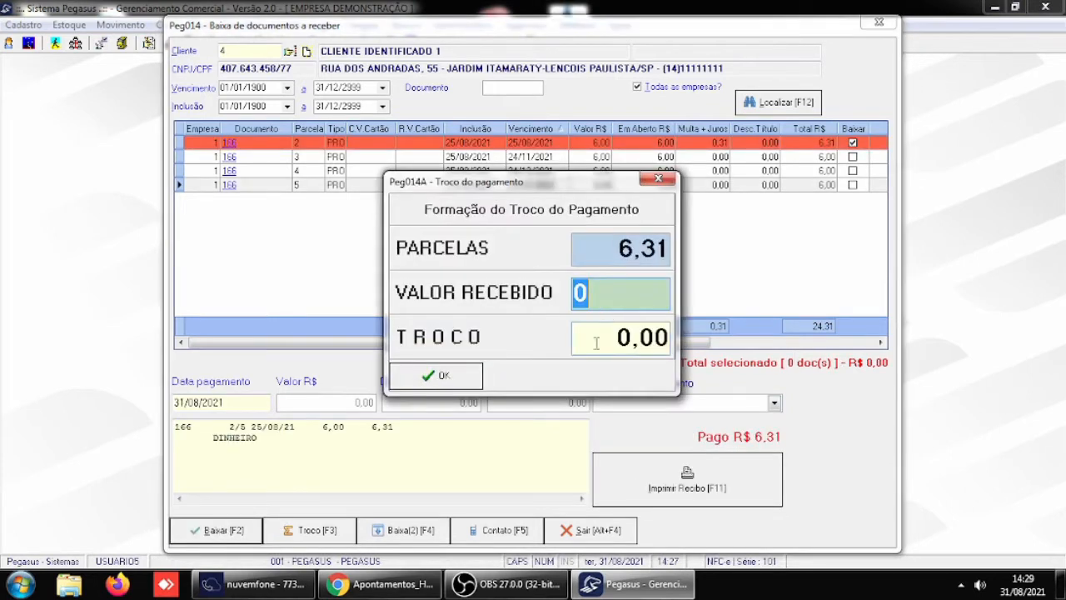
text(6,31)
key(Return)
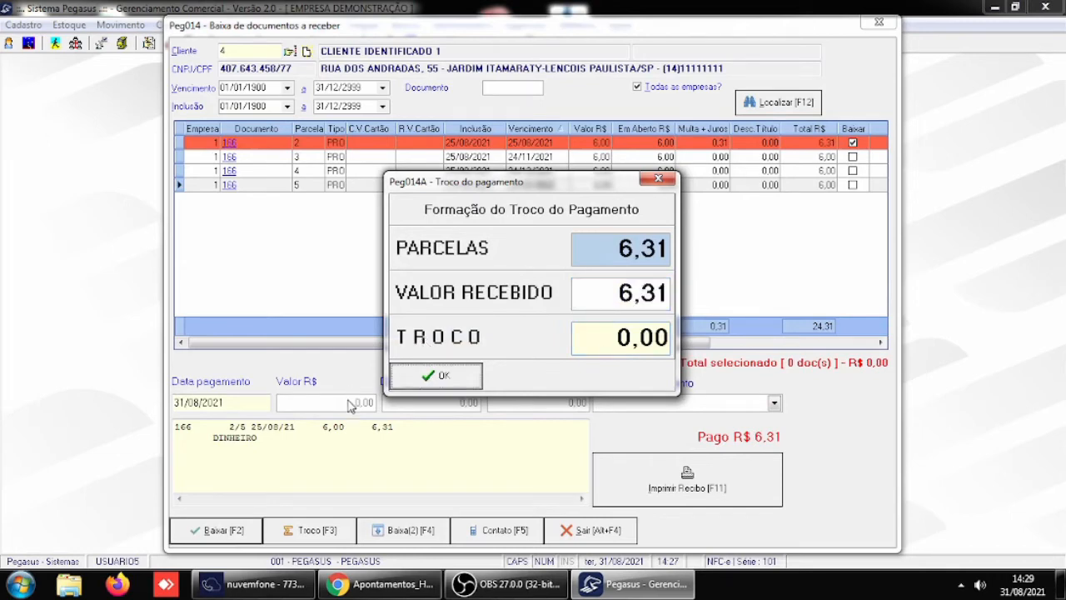
click(398, 381)
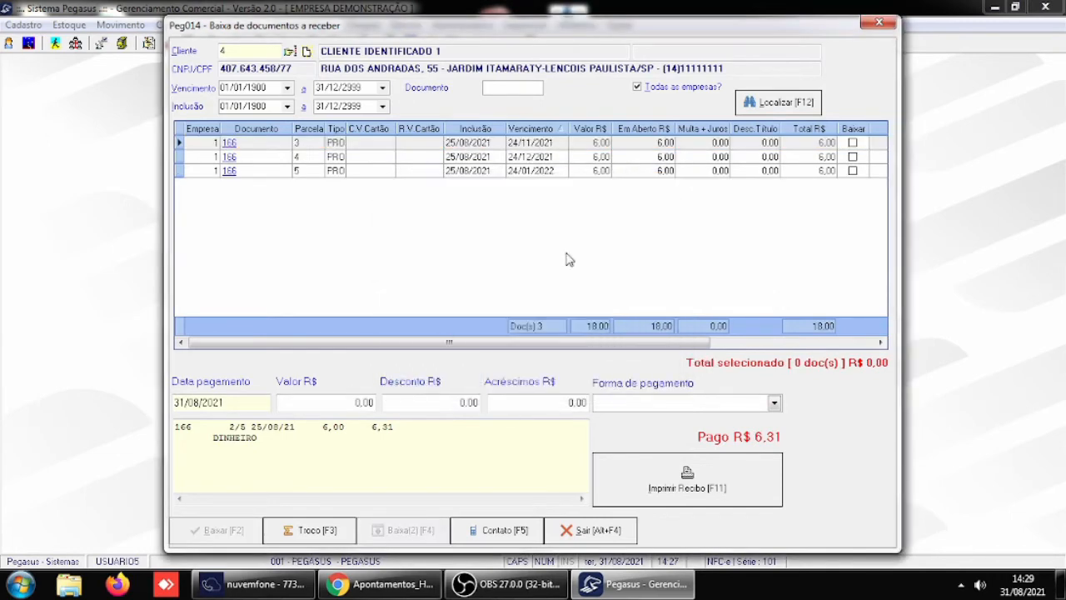
click(590, 534)
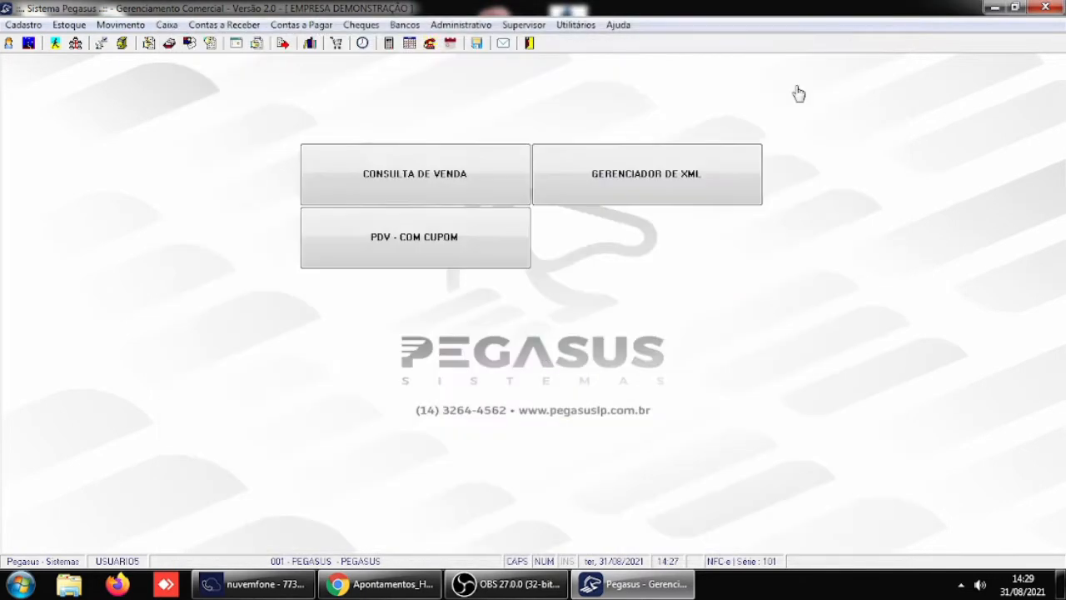
- Review the Receber / Caixa settings in the general parameters, including the permission to change the write-off payment date, and leave without changes
click(540, 26)
mouse_move(725, 214)
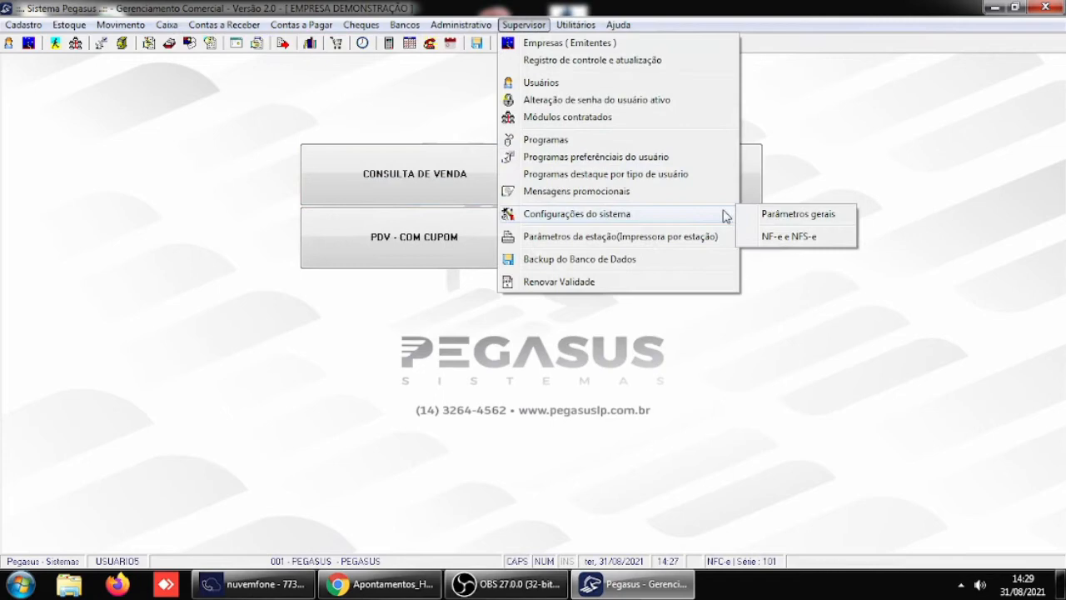
click(788, 215)
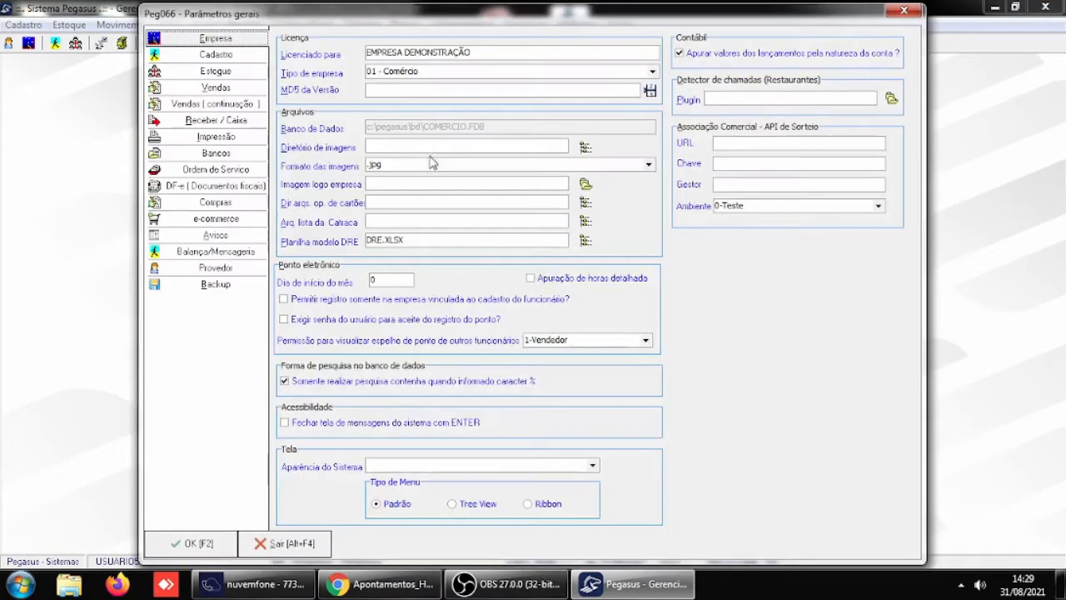
click(218, 120)
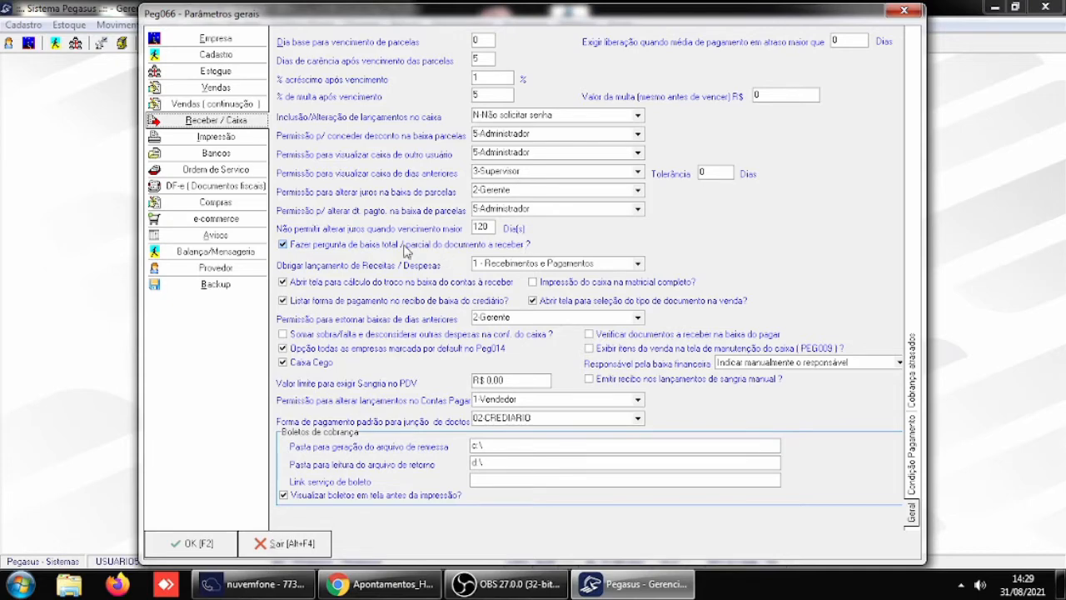
click(287, 543)
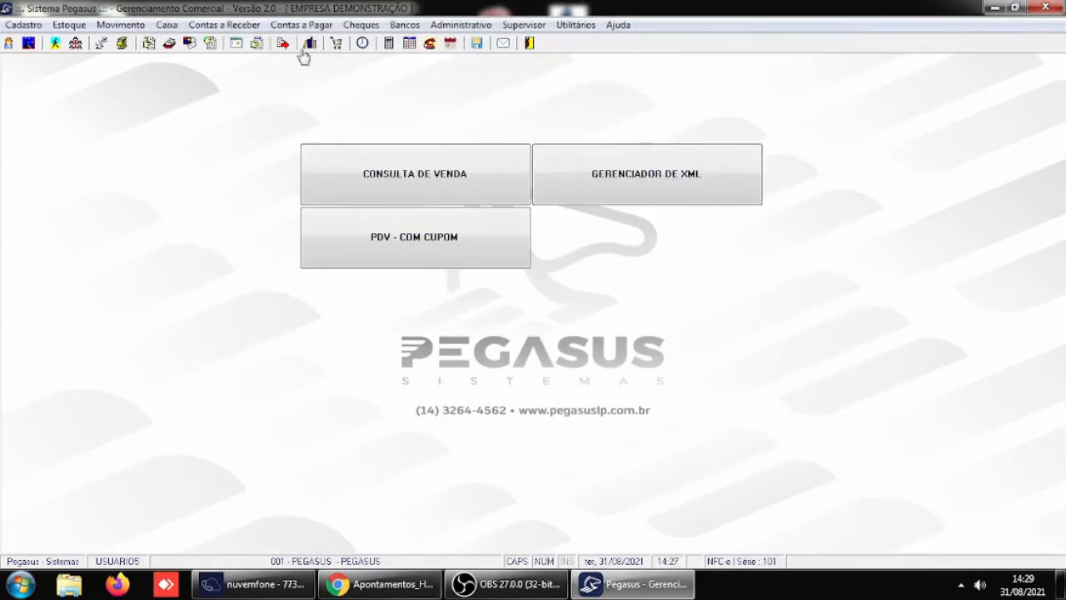
- Load the client's open documents in the receivables write-off and mark installment 3 of document 166 for settlement
click(218, 25)
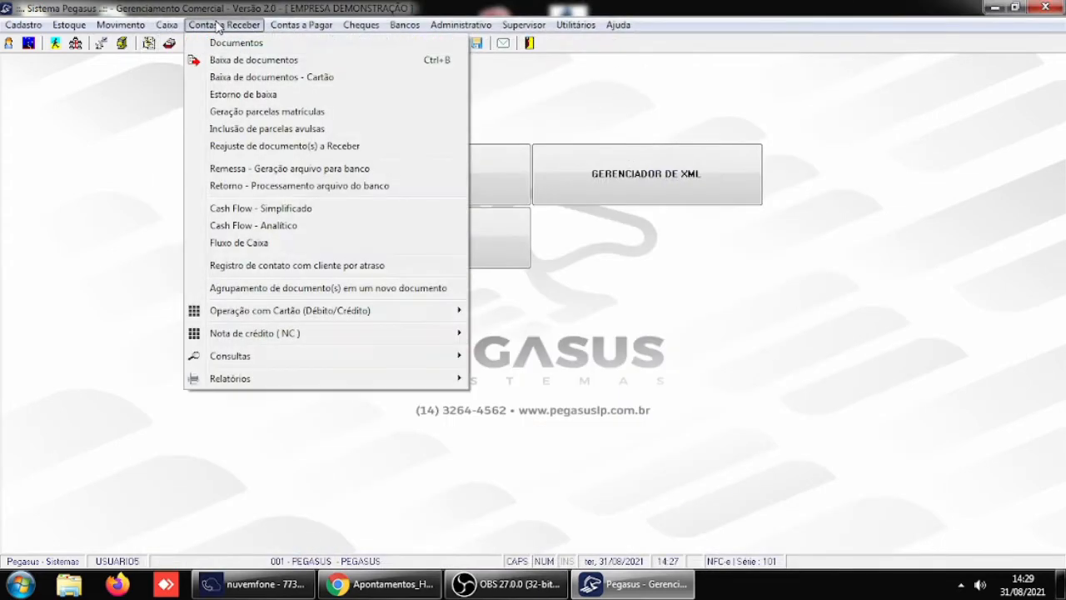
click(208, 60)
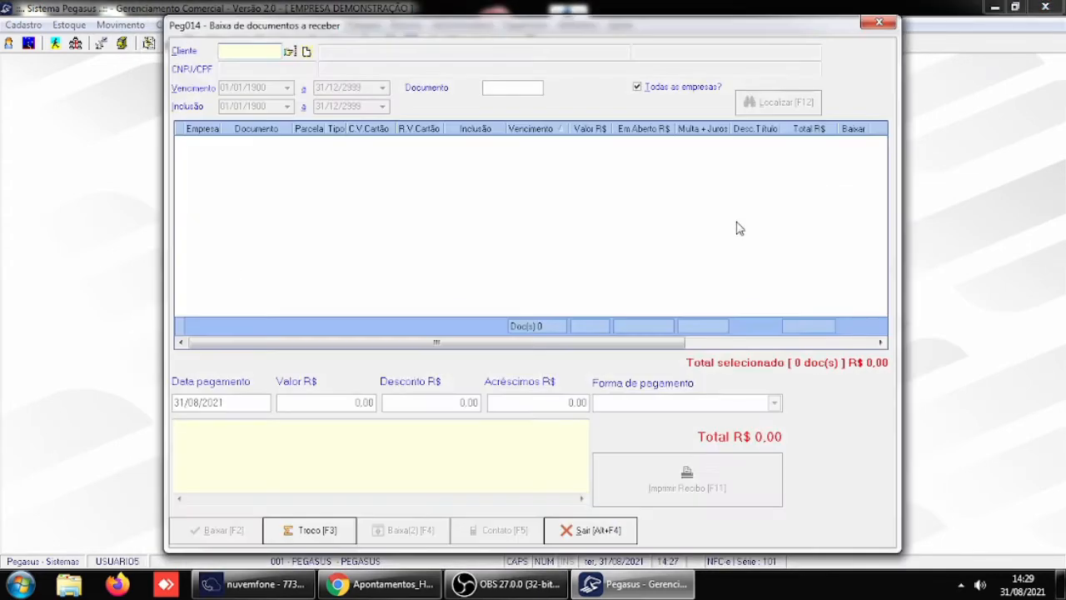
text(4)
key(Return)
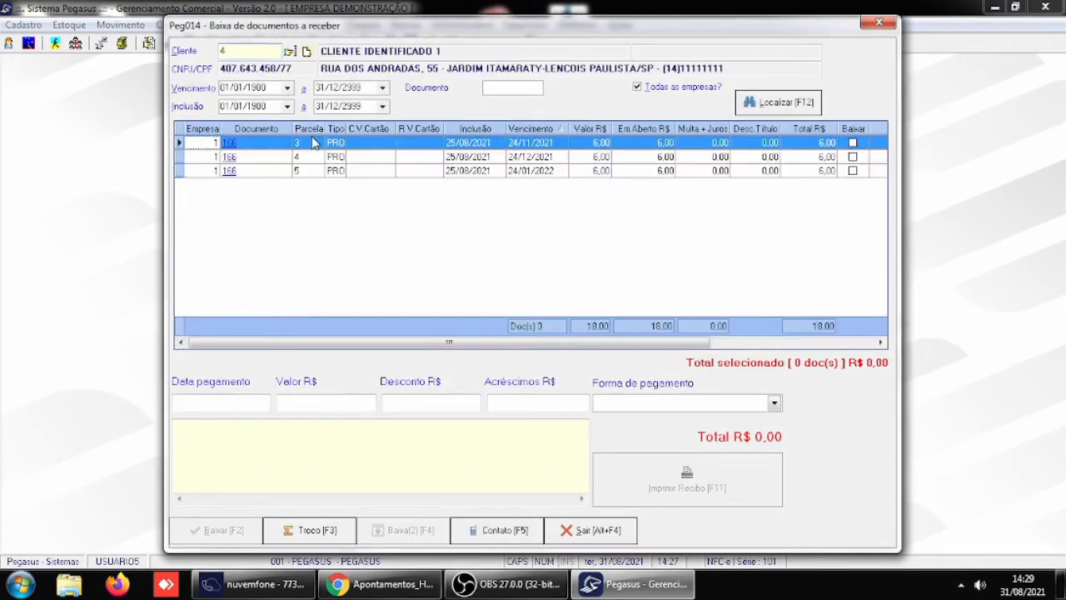
click(853, 143)
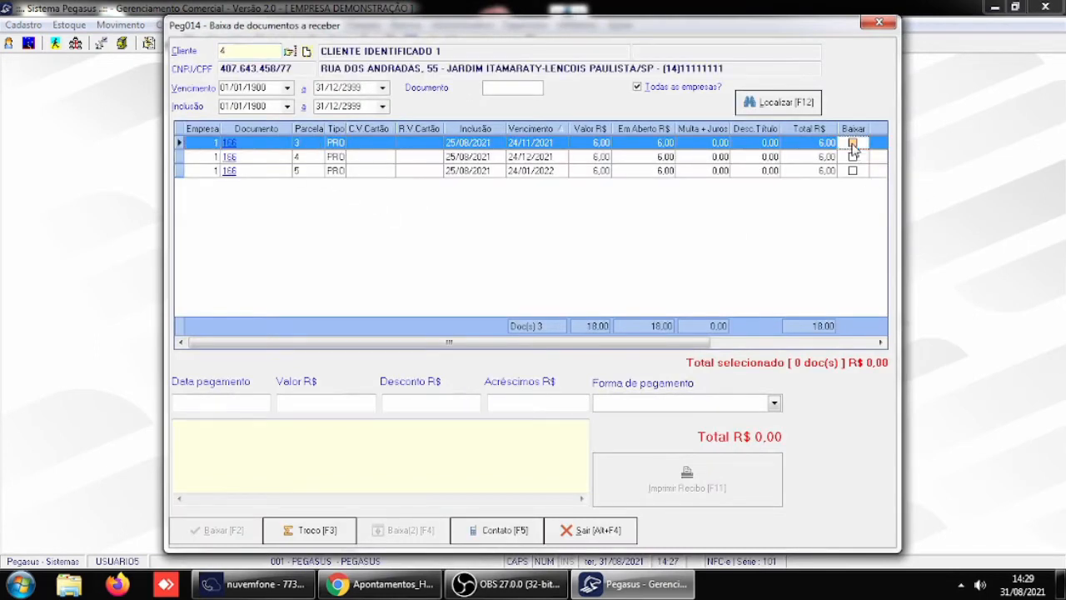
- Set the write-off's payment date to 31/08/2021 and its payment form to DINHEIRO
click(236, 403)
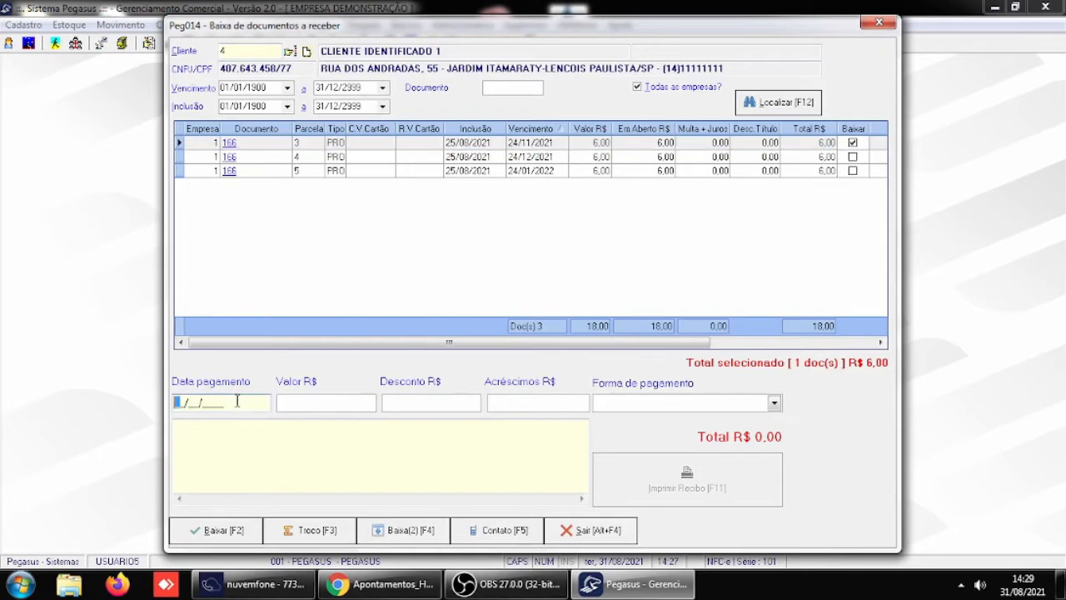
text(31/08/2021)
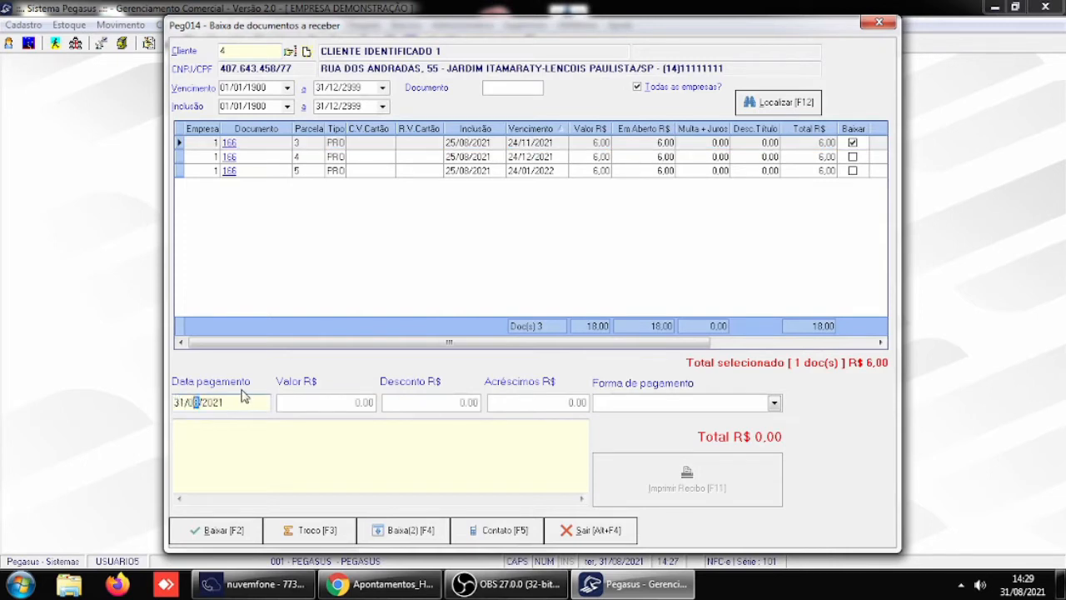
key(Return)
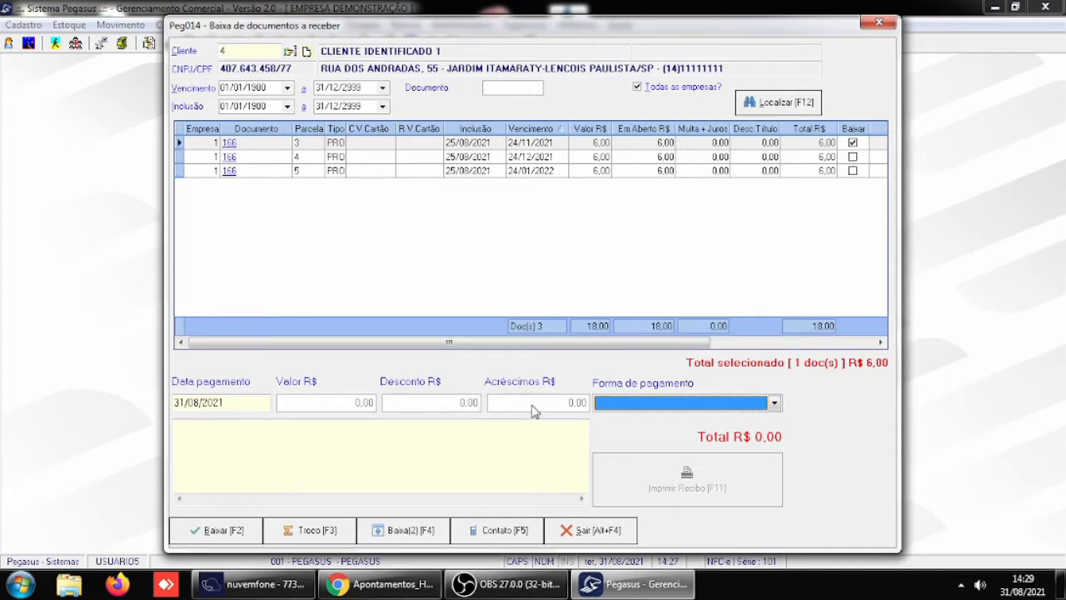
click(773, 403)
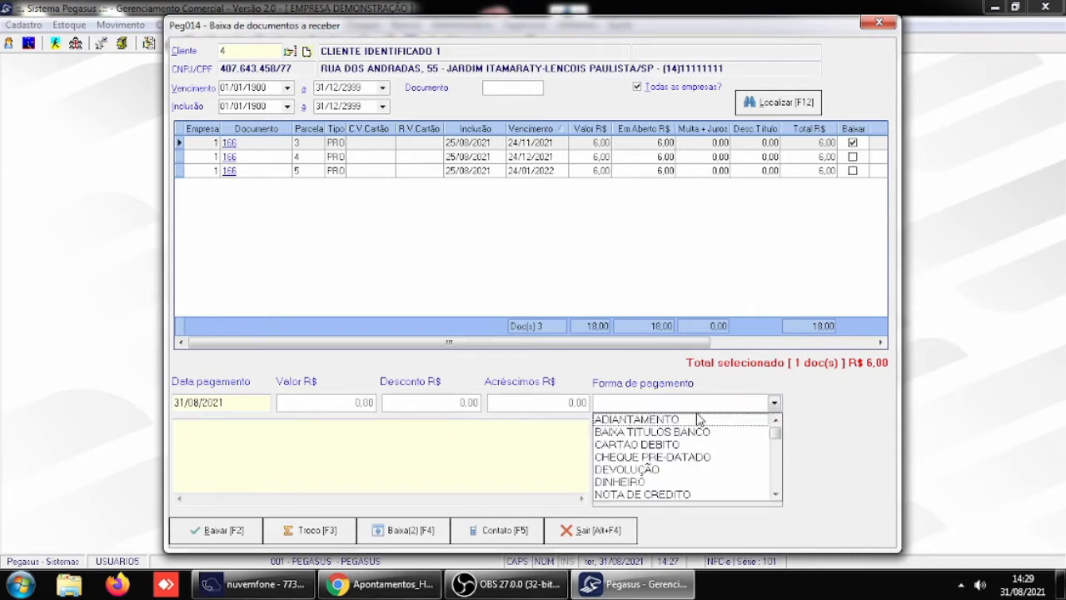
click(642, 482)
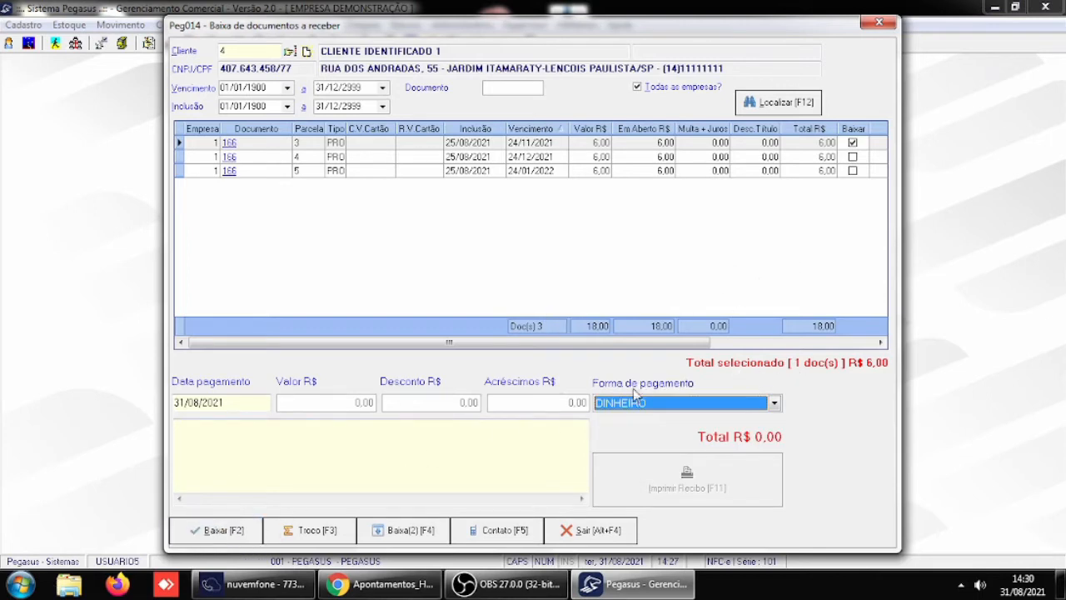
- Settle the marked installment with 6,00 as the amount received, and leave the receivables write-off
click(244, 531)
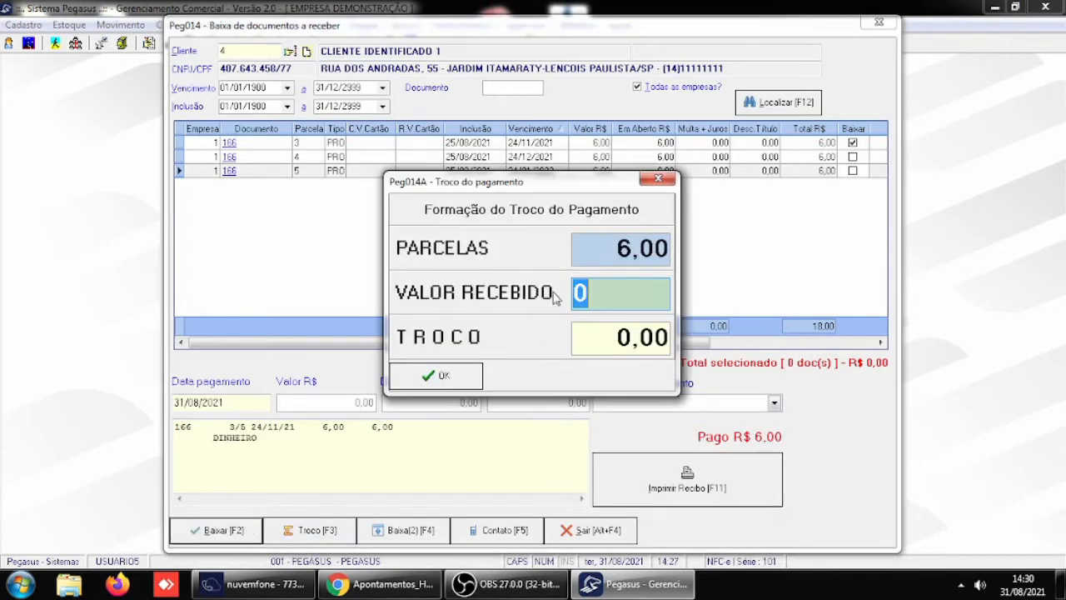
text(6,00)
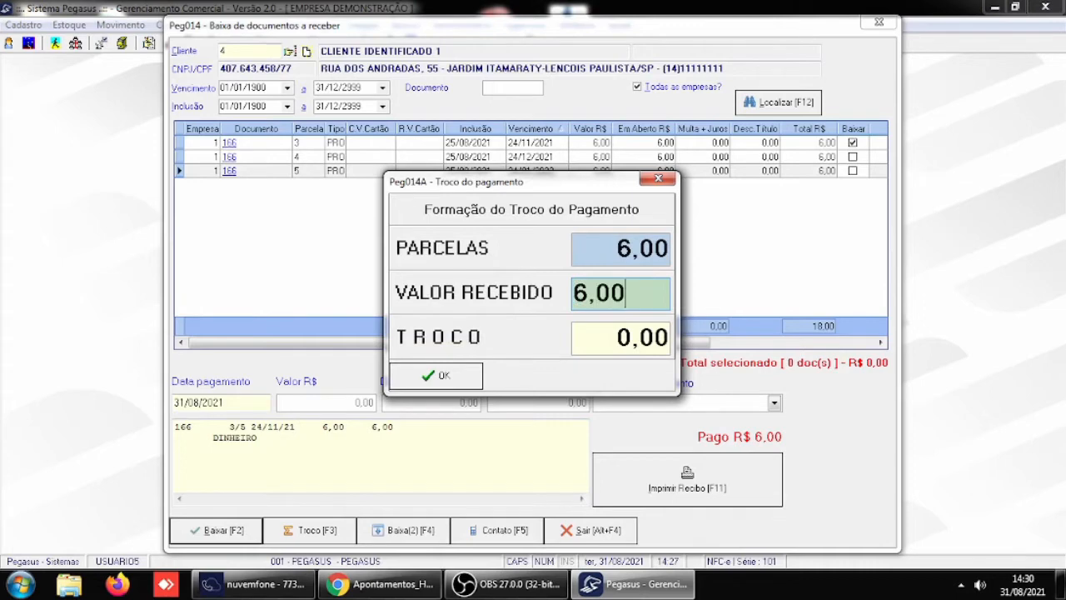
key(Return)
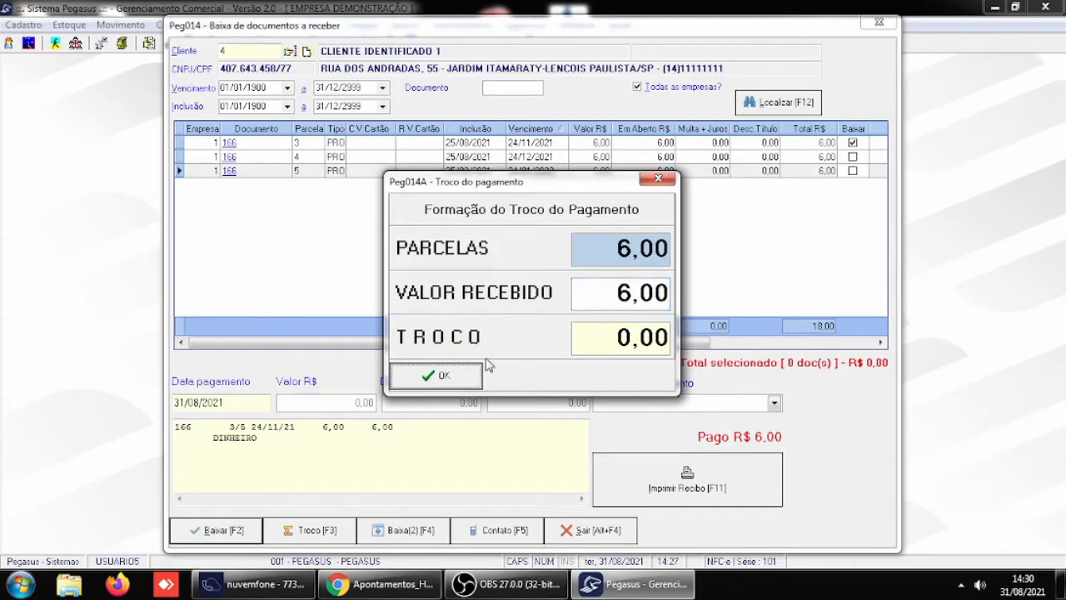
click(443, 375)
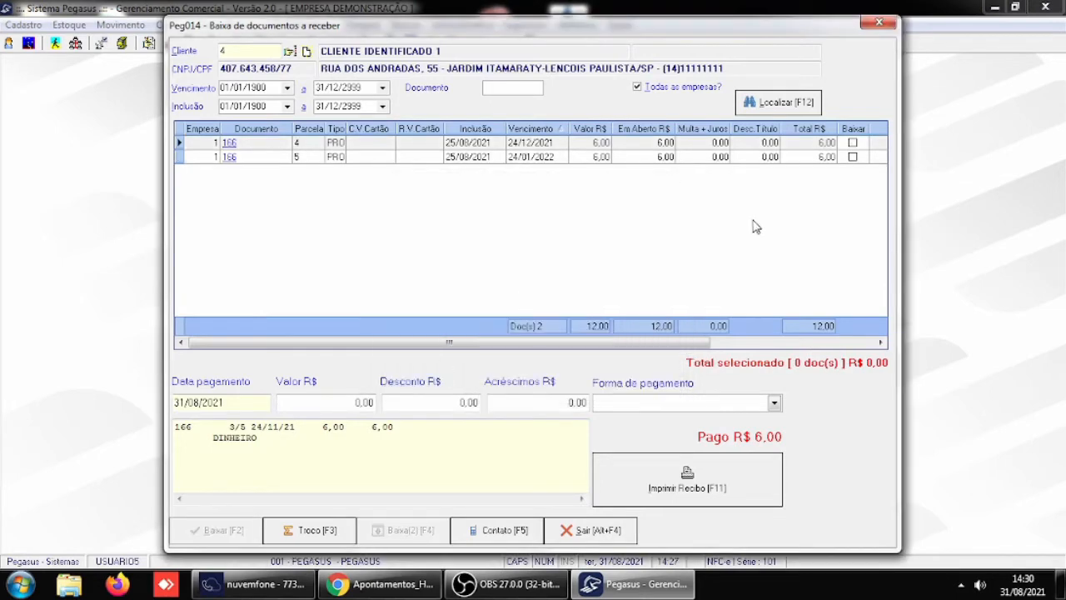
click(587, 530)
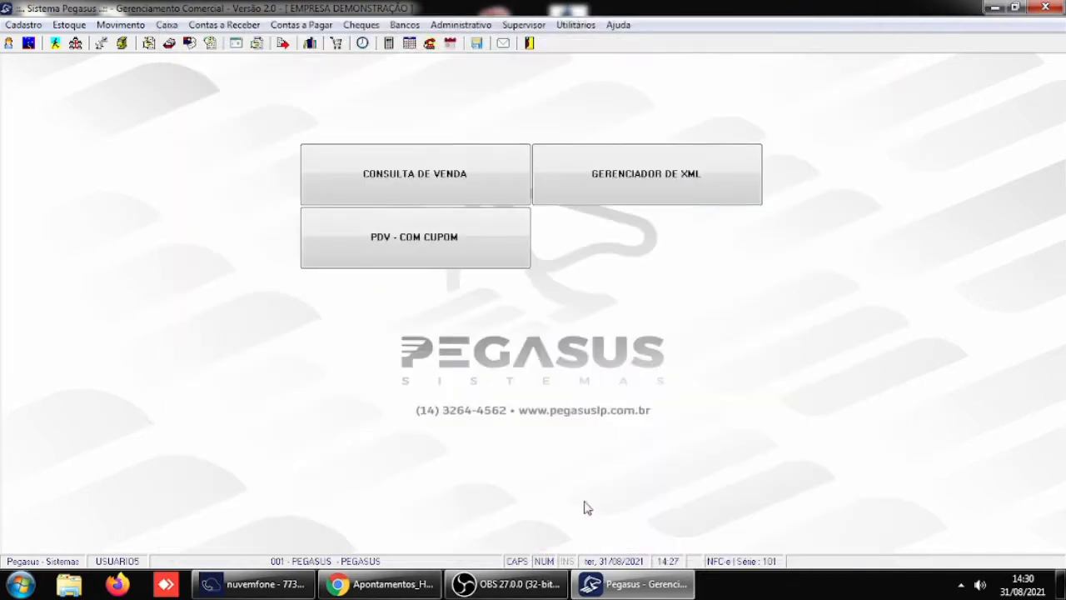
- Check the Receber / Caixa general parameters for write-off rules again, and leave them without changes
click(523, 25)
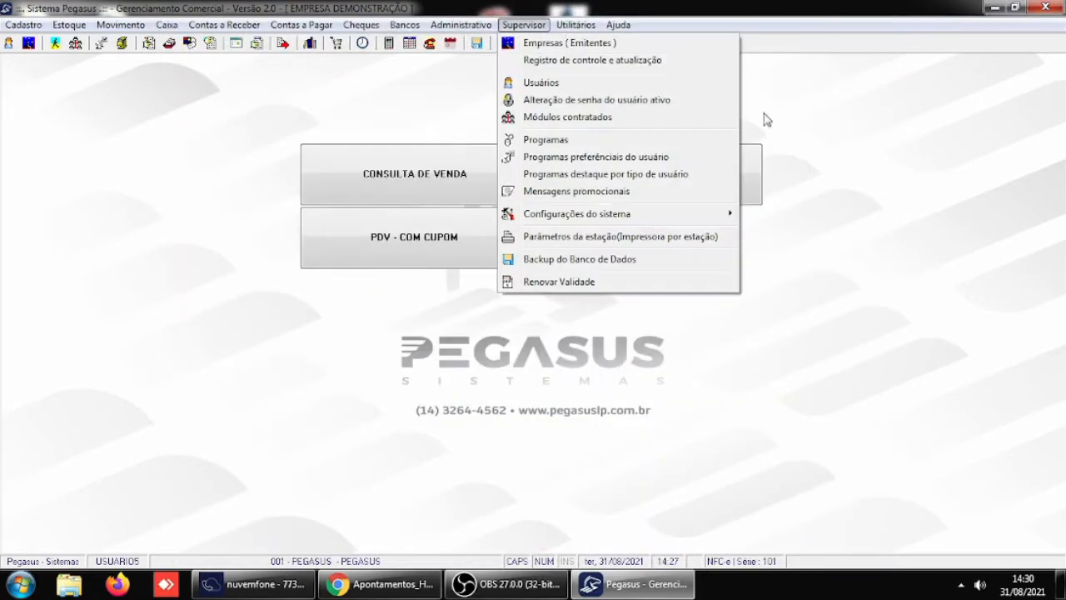
mouse_move(609, 219)
click(823, 215)
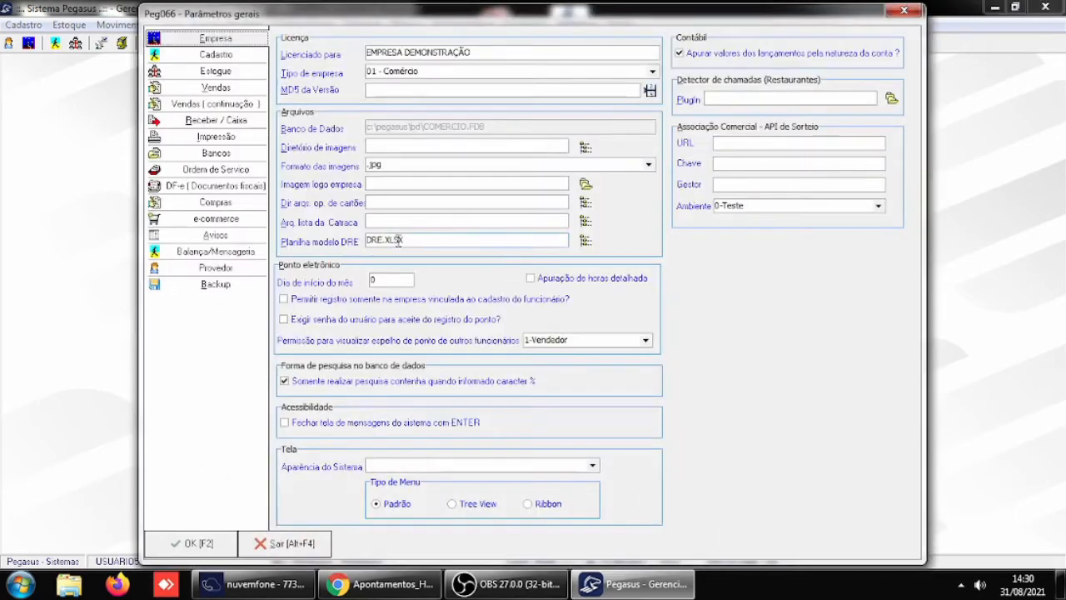
click(227, 123)
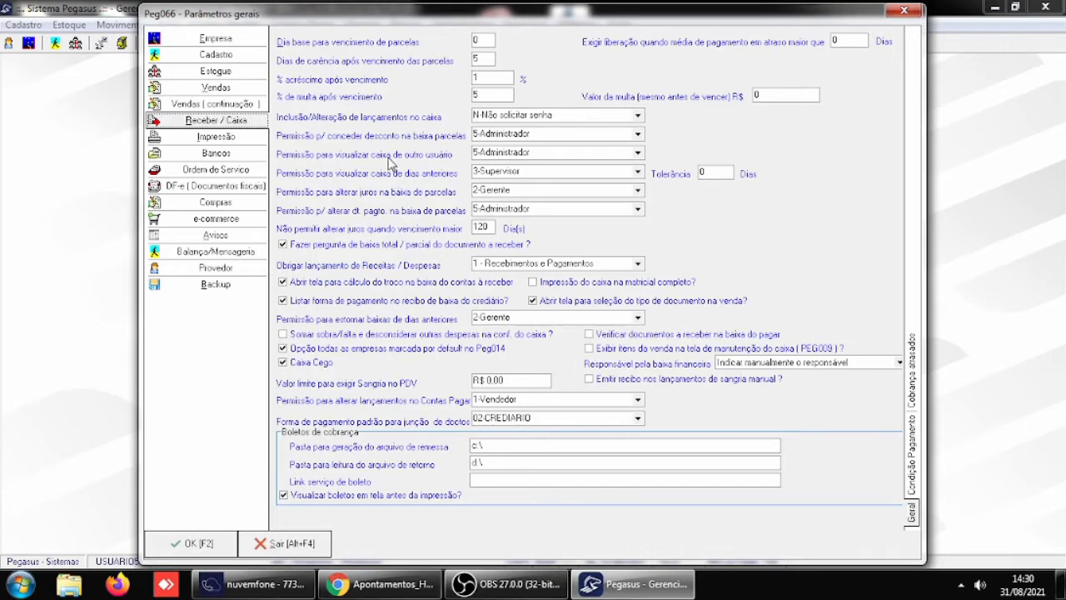
click(289, 544)
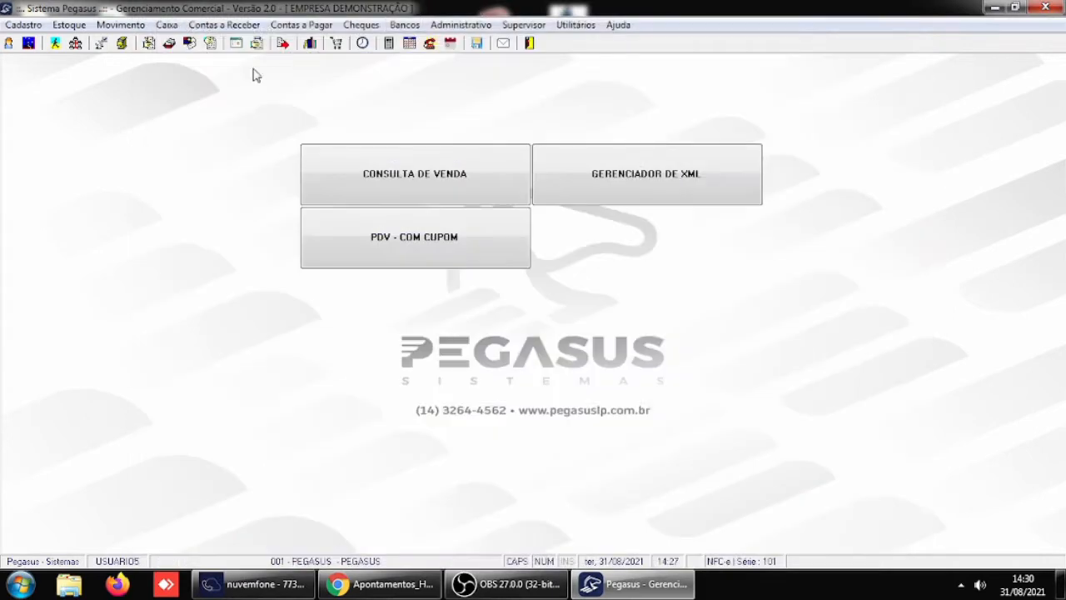
- Set the due date of document 166's installment 4 to 24/08/2021 in receivables maintenance, save it and leave
click(212, 25)
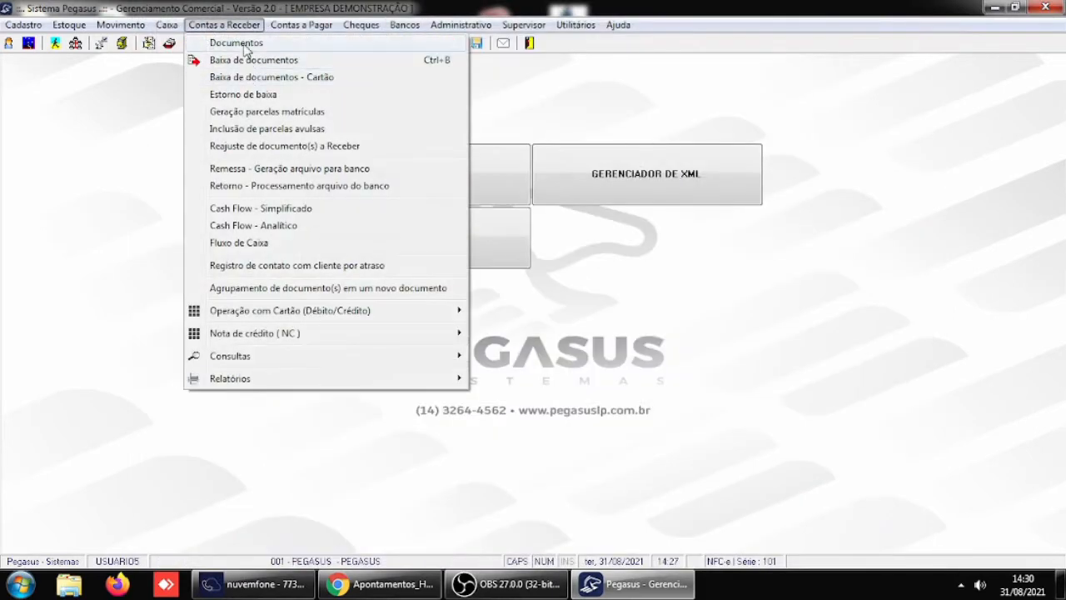
click(238, 43)
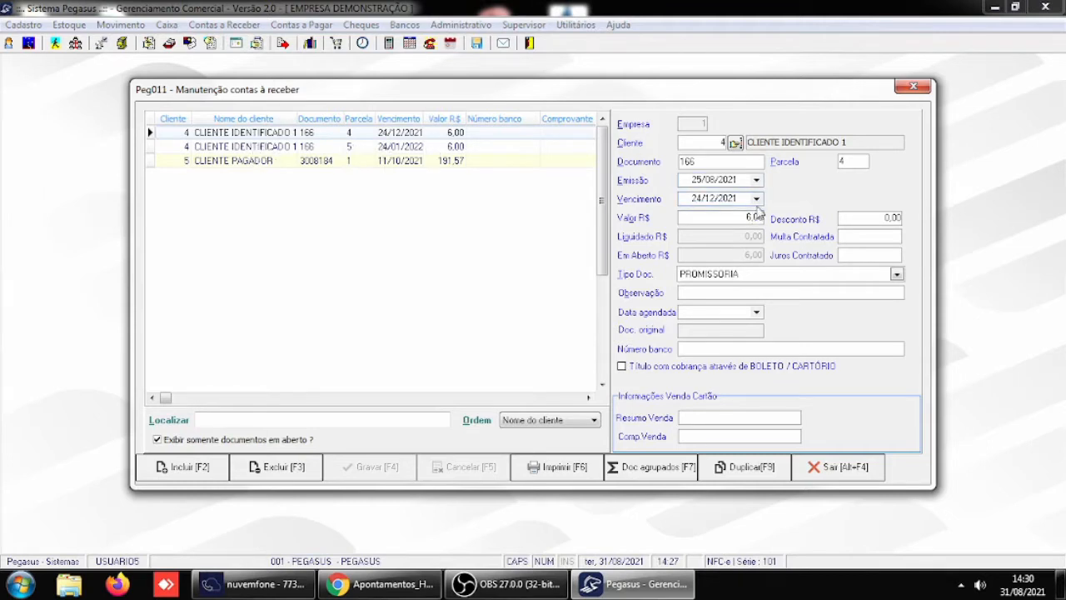
click(757, 199)
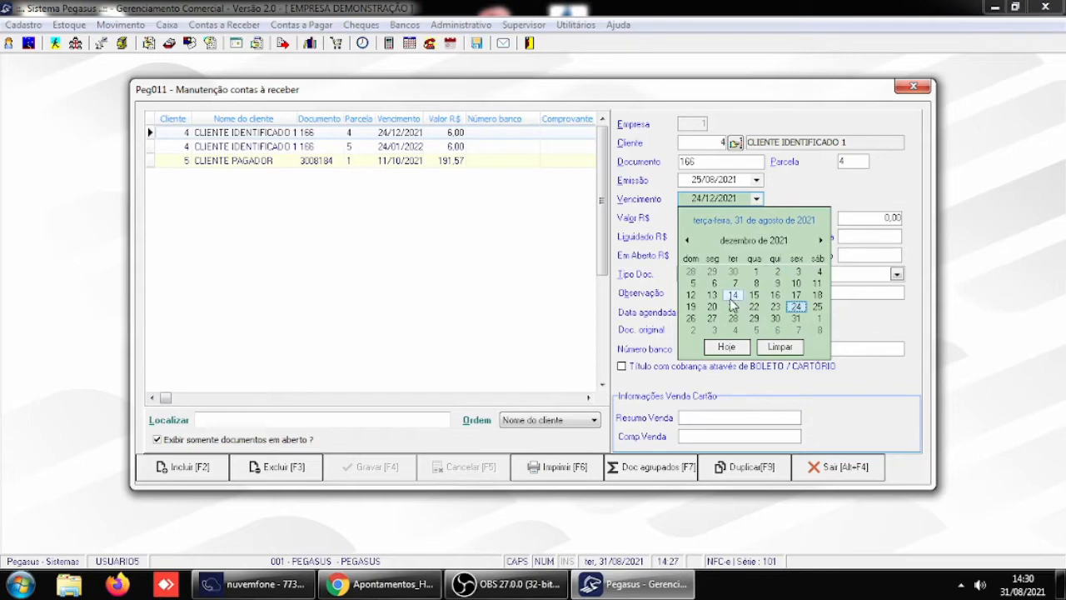
click(687, 240)
click(687, 240)
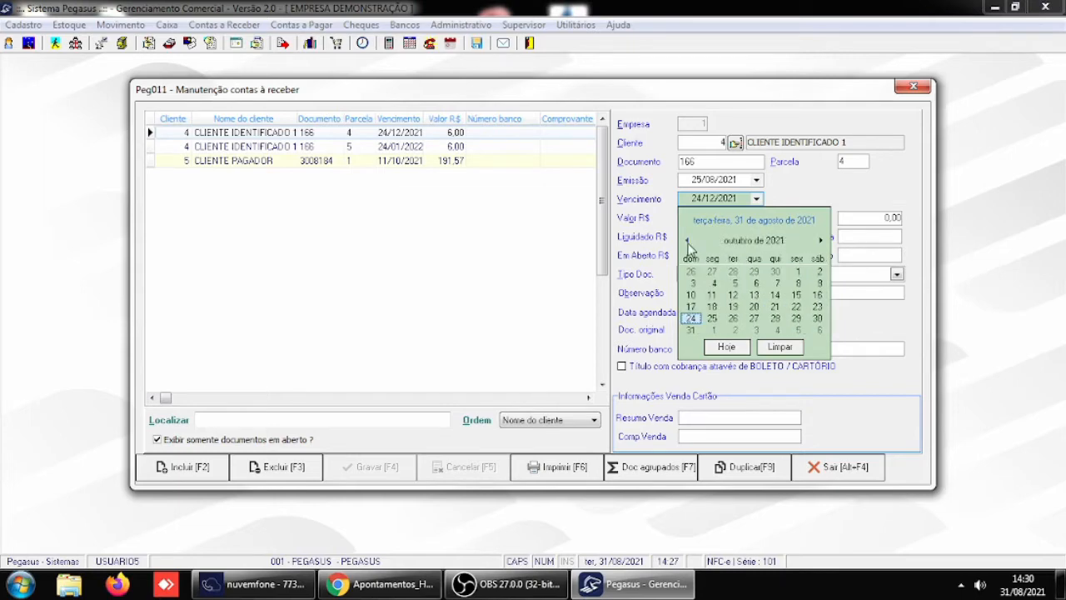
click(687, 240)
click(687, 240)
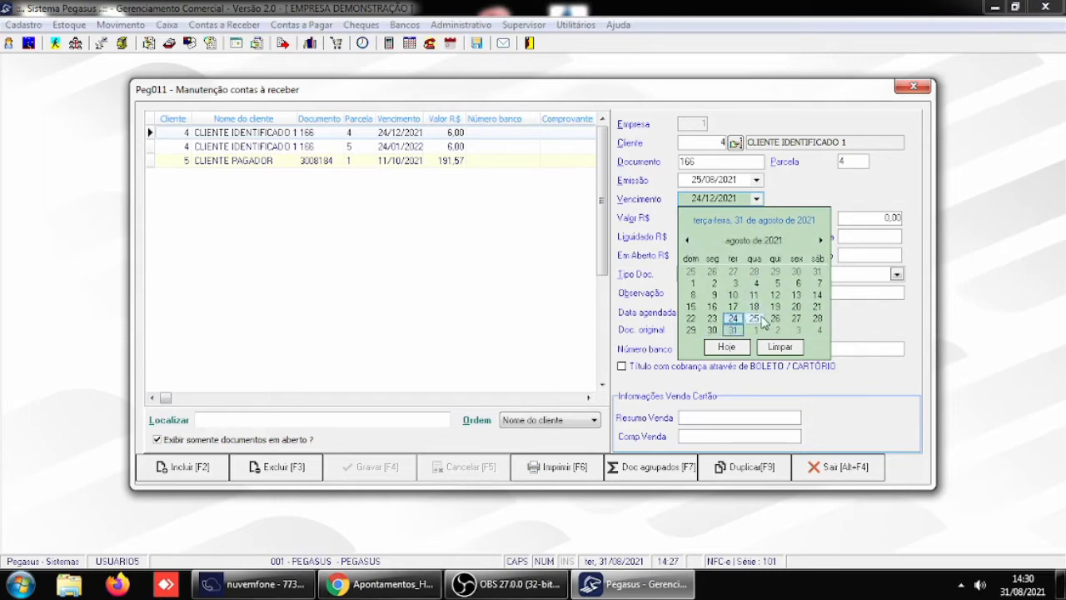
click(733, 318)
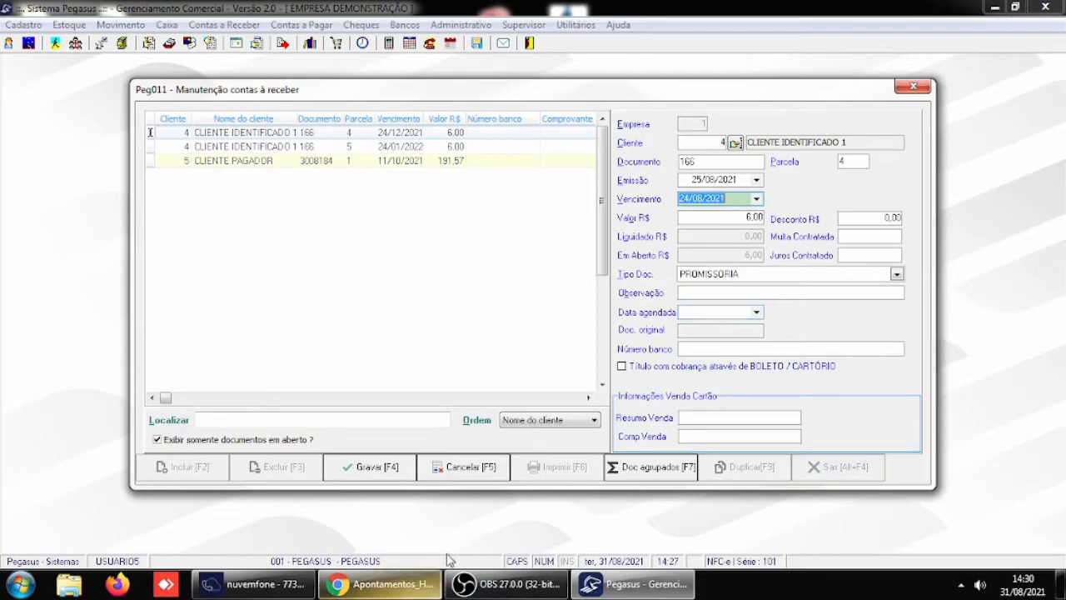
click(374, 465)
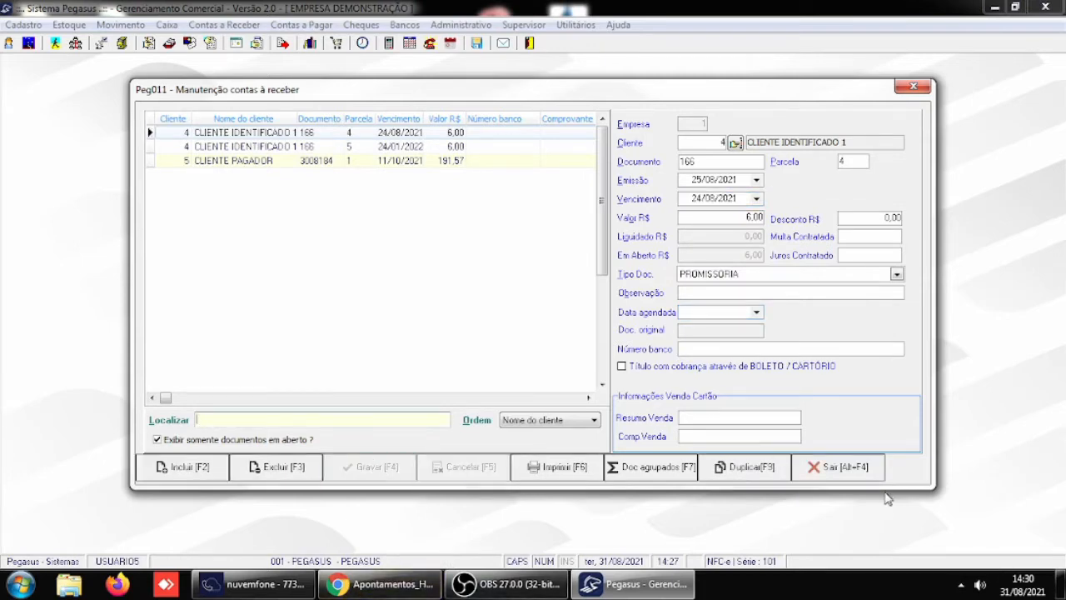
click(824, 467)
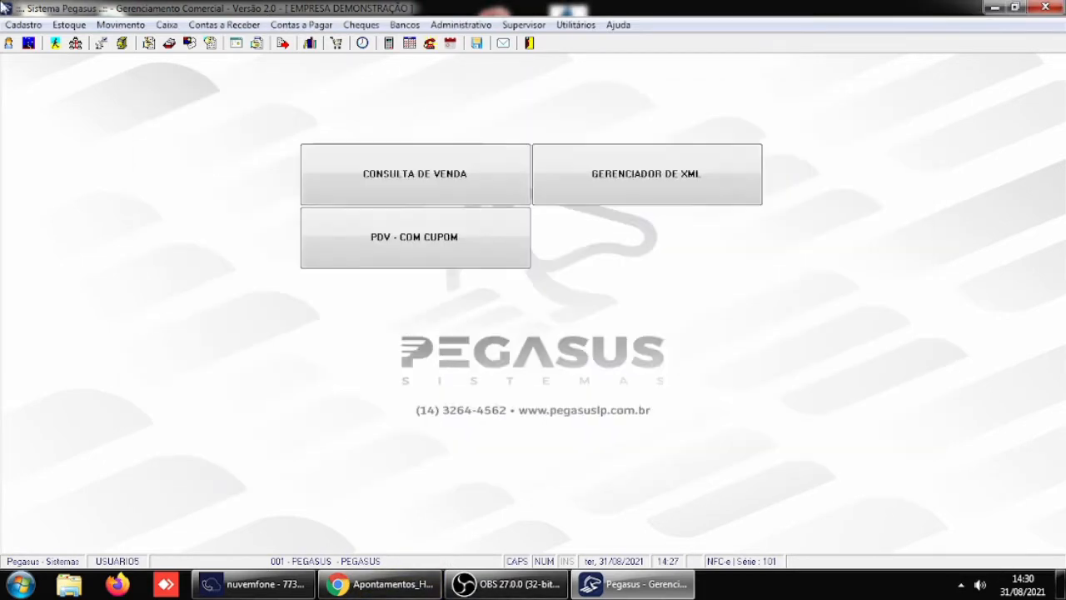
- Load the client's open documents in the receivables write-off and mark overdue installment 4 of document 166 for settlement
click(220, 25)
click(247, 61)
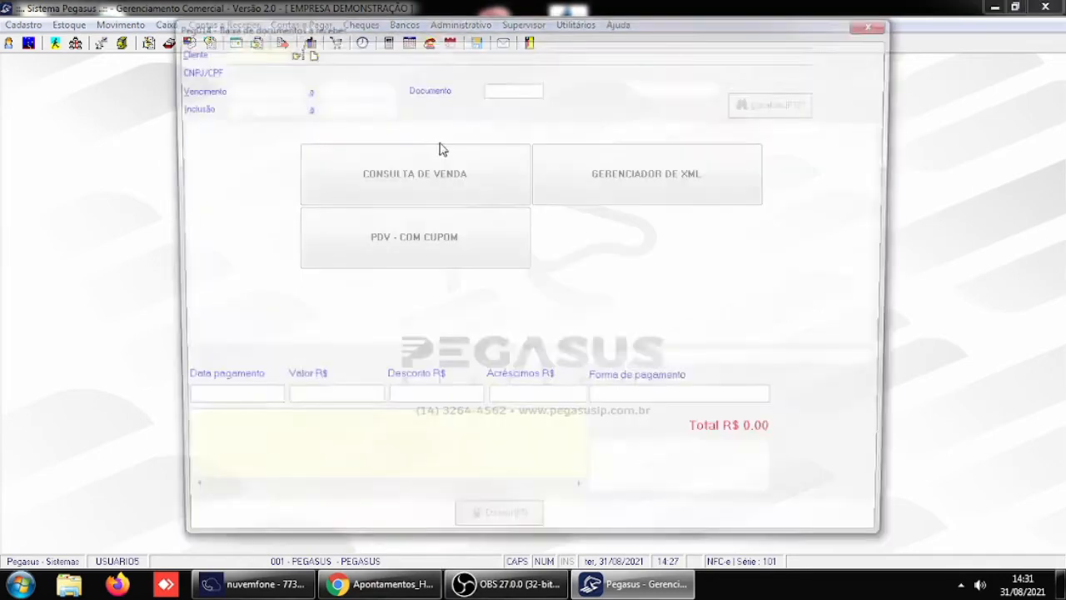
text(4)
key(Return)
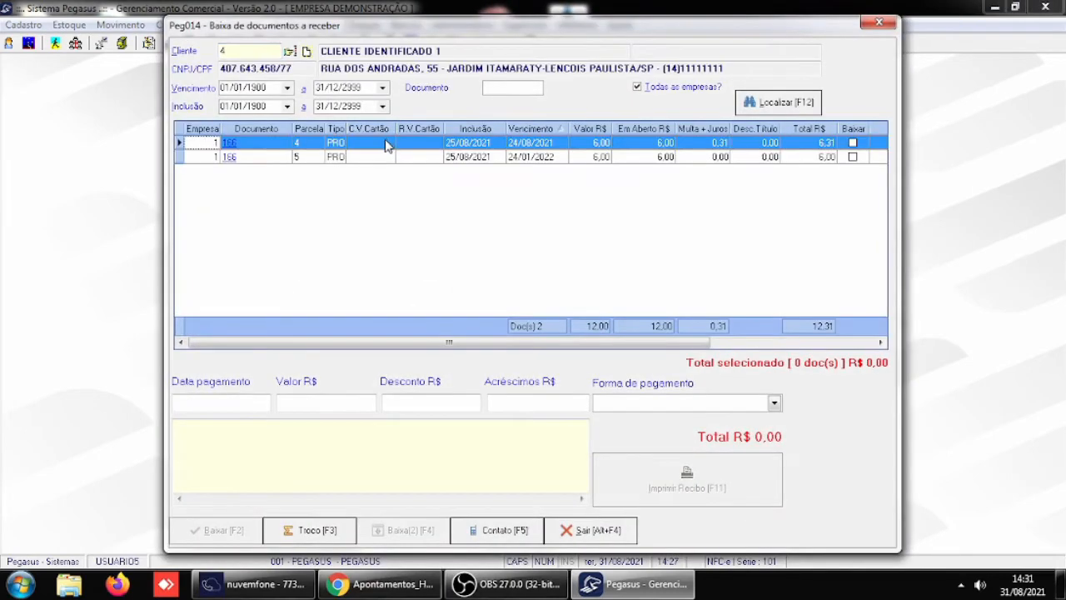
click(853, 143)
- Set the payment date to 31/08/2021 for the marked installment 4 of document 166
click(209, 402)
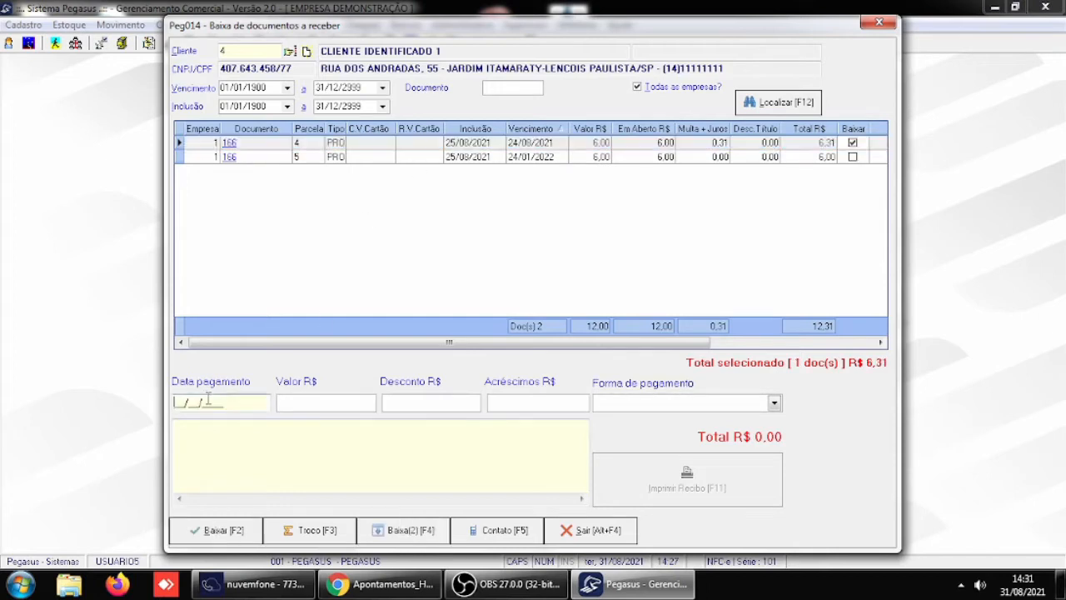
text(31/08/2021)
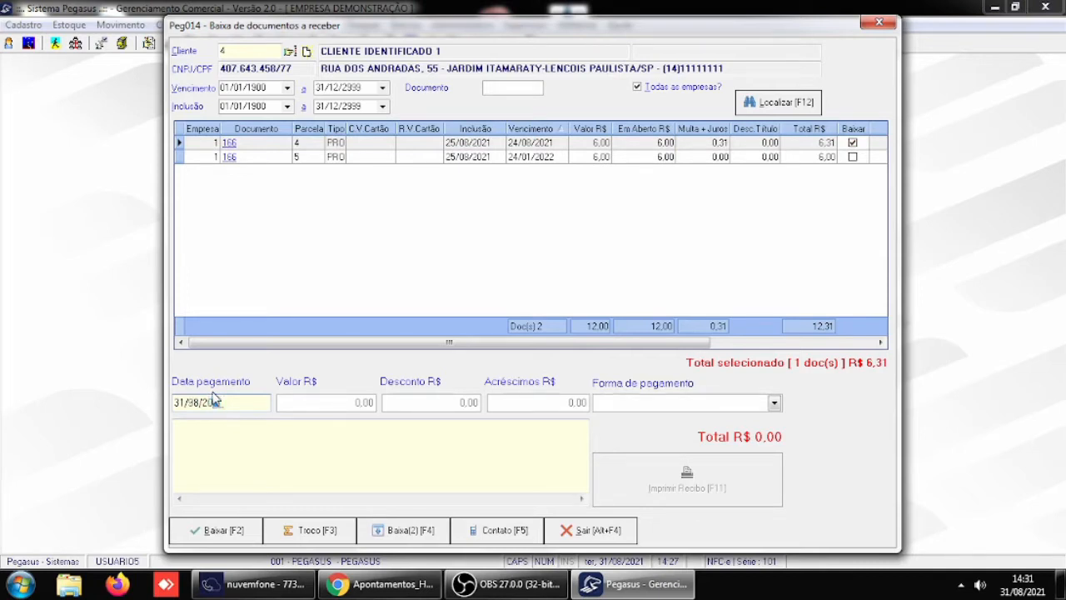
key(Tab)
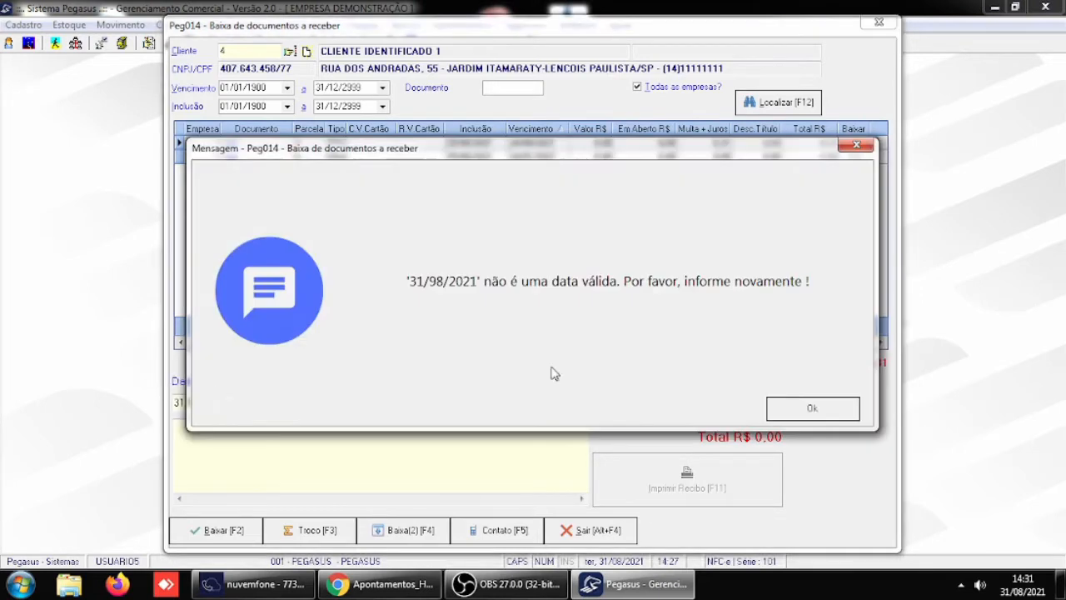
click(809, 408)
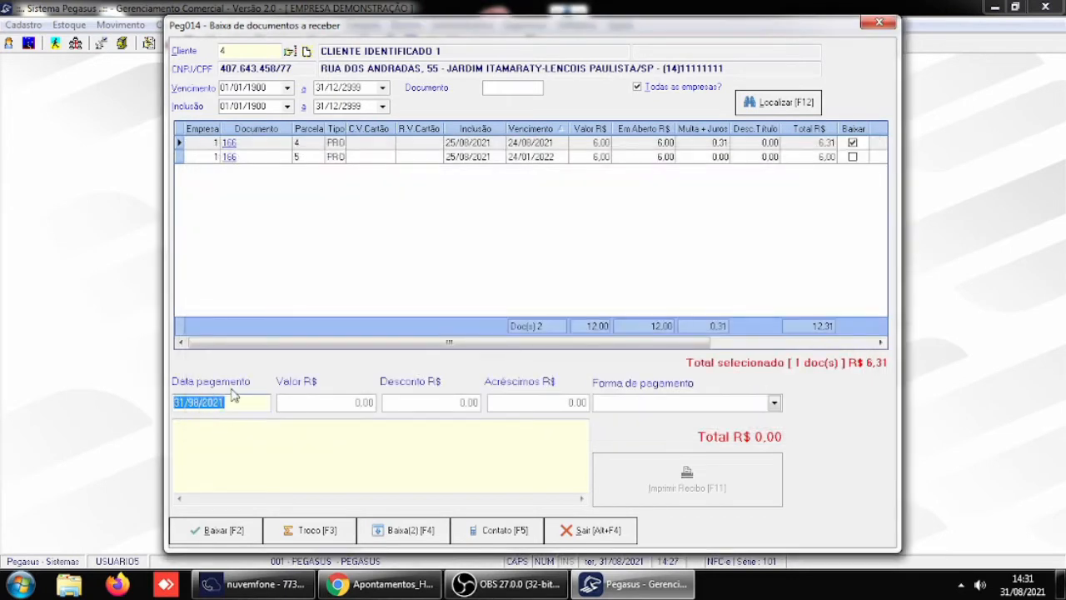
text(31/08/)
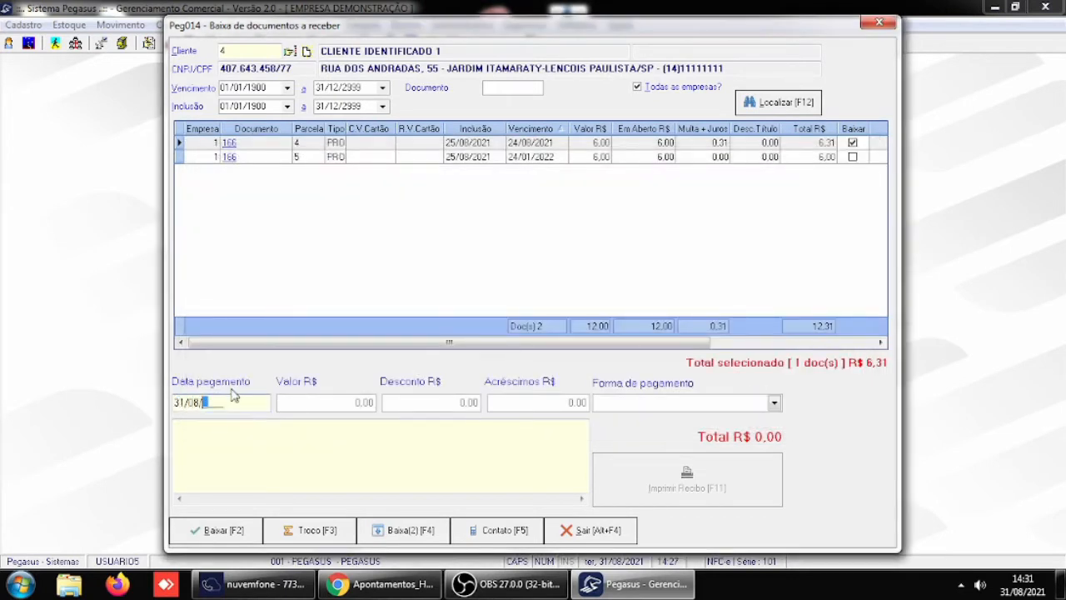
text(2021)
key(Tab)
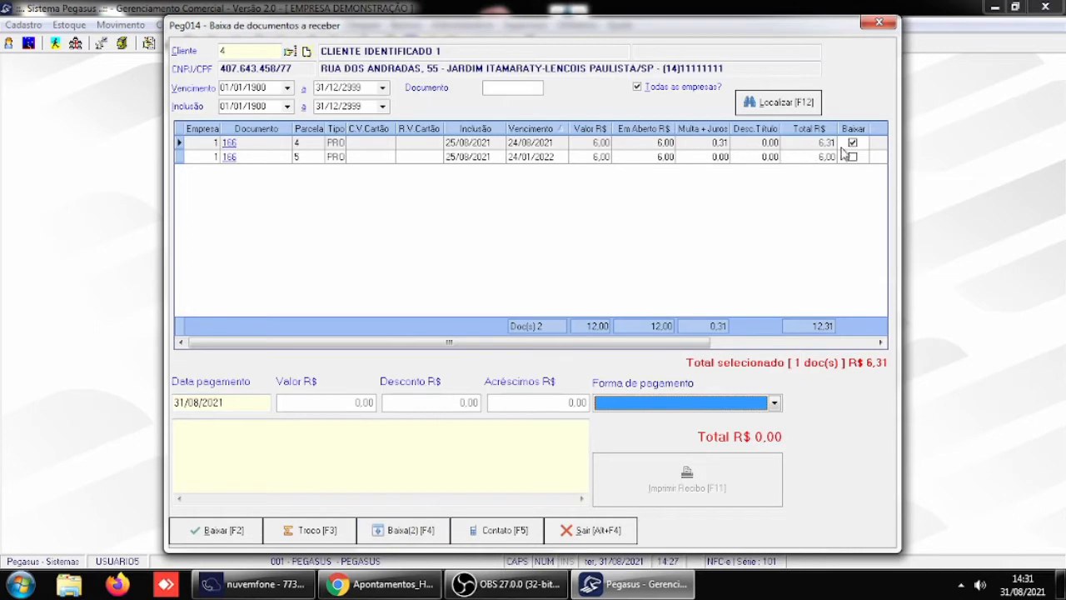
- Settle the marked installment through the payment forms with 6,00 received in DINHEIRO
click(382, 540)
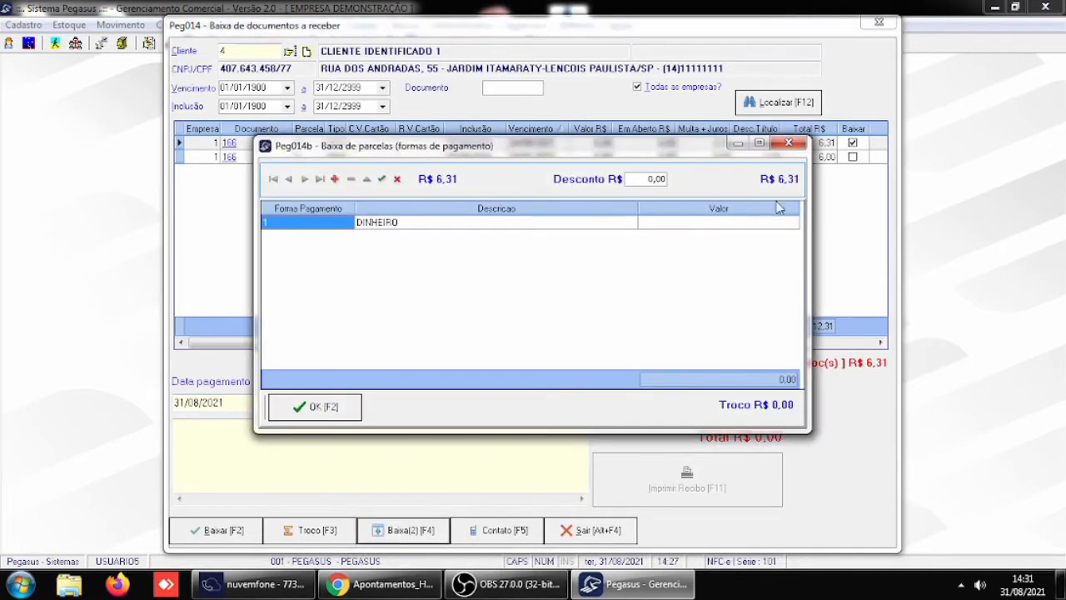
click(712, 223)
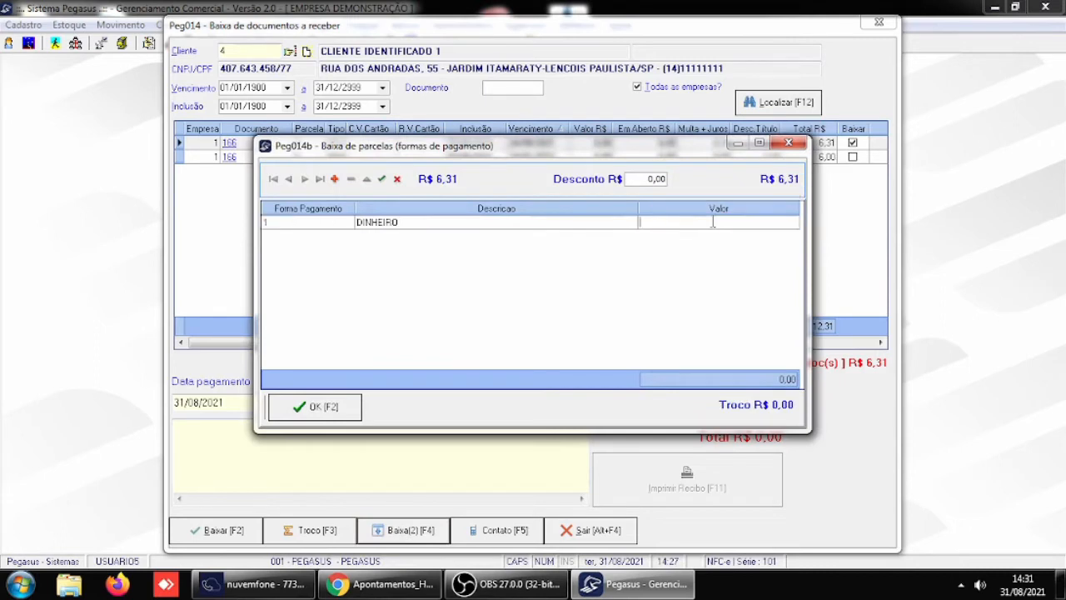
text(6,00)
key(Return)
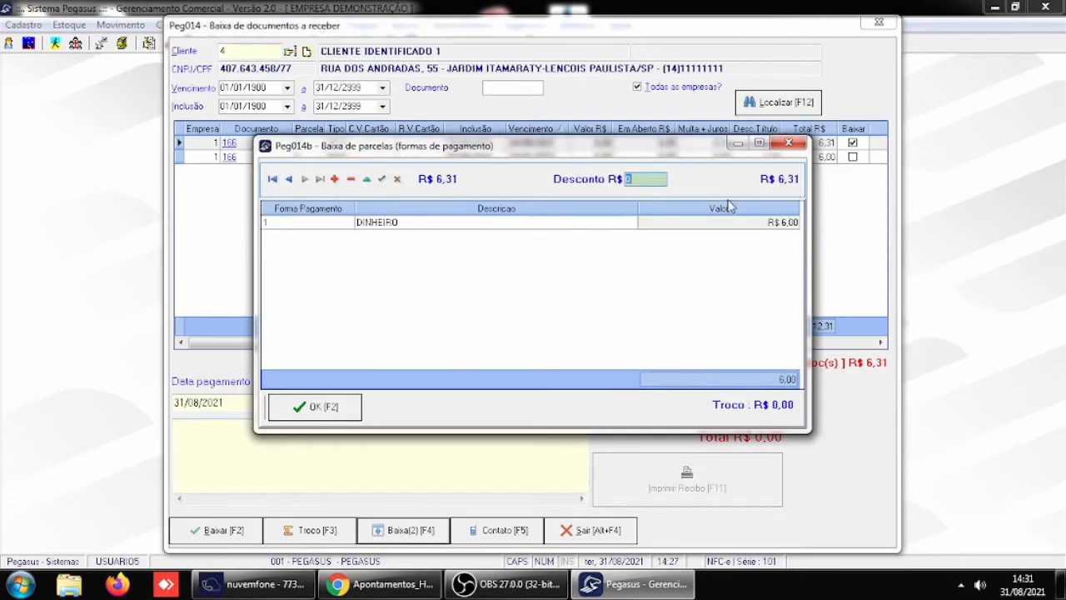
click(317, 407)
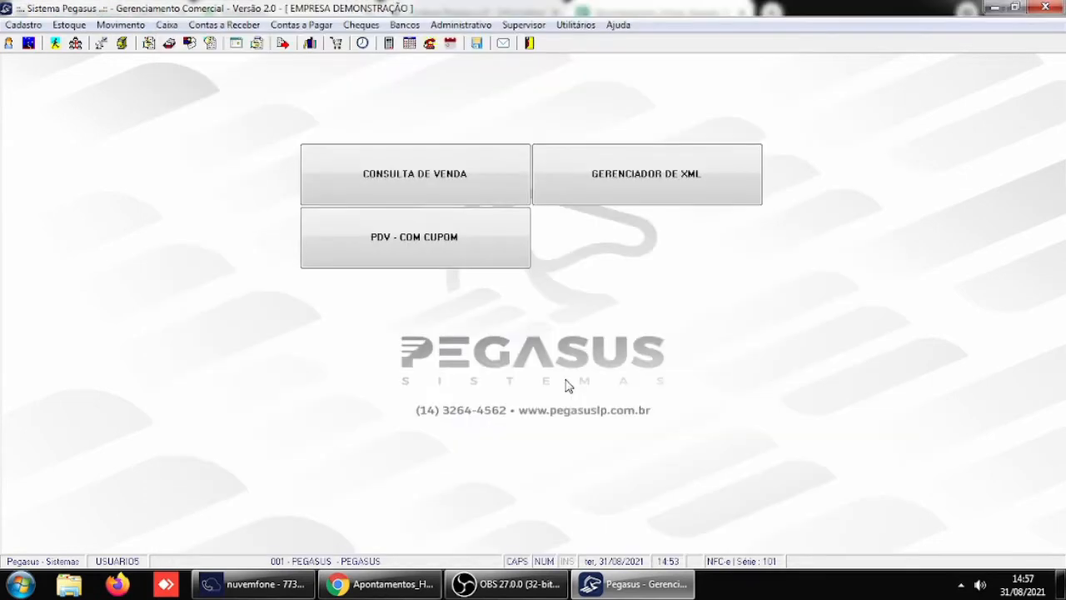
- Check the Receber / Caixa general parameters for the total / partial write-off question, and leave them without changes
click(525, 25)
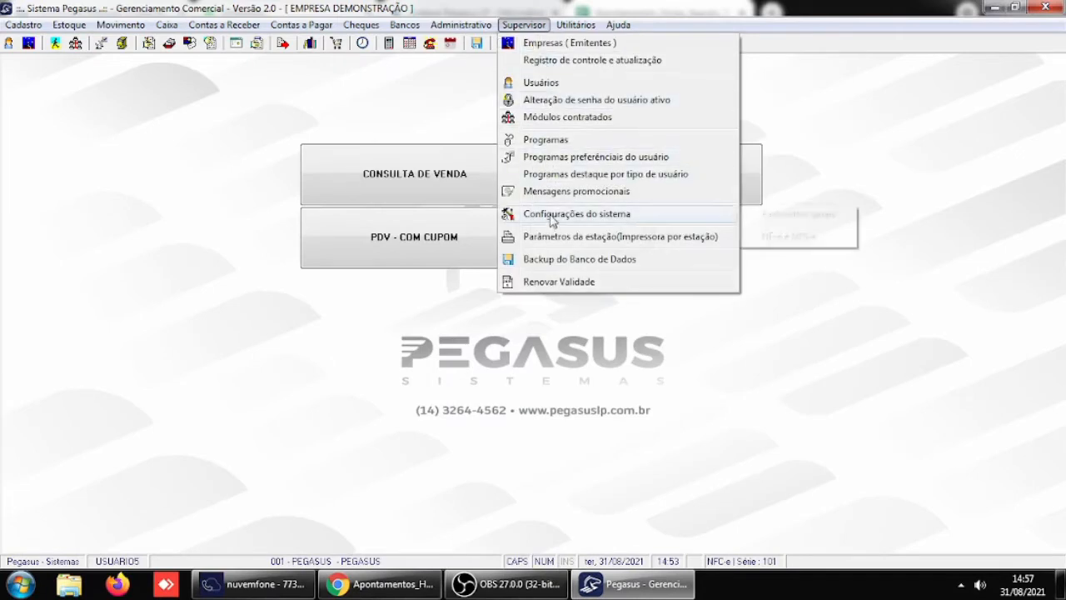
mouse_move(554, 218)
click(787, 216)
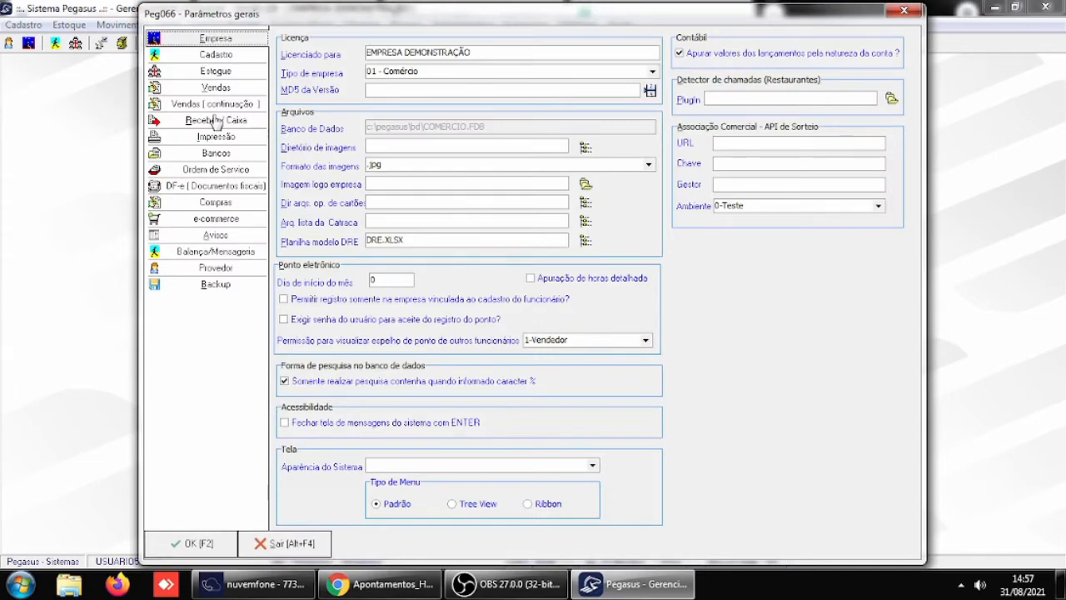
click(215, 121)
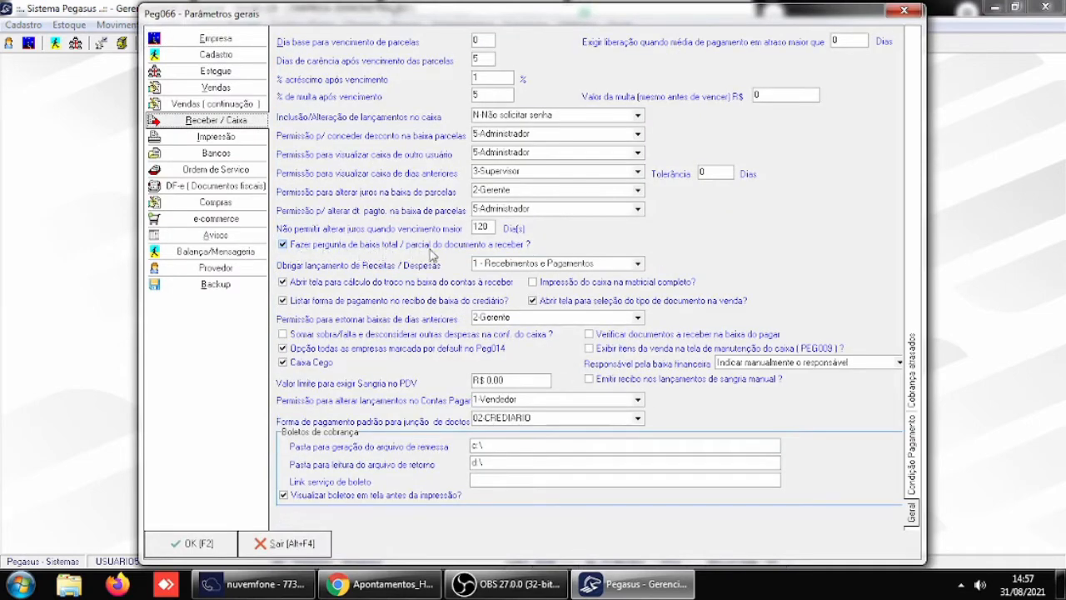
click(283, 543)
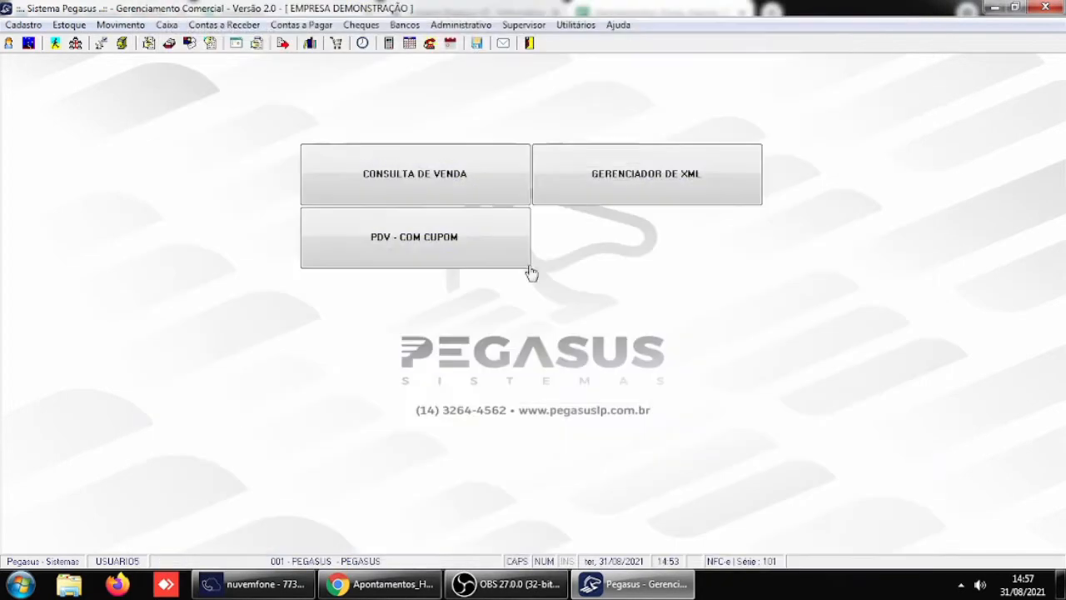
- Load the client's open documents in the receivables write-off and select installment 3 of document 166
click(224, 25)
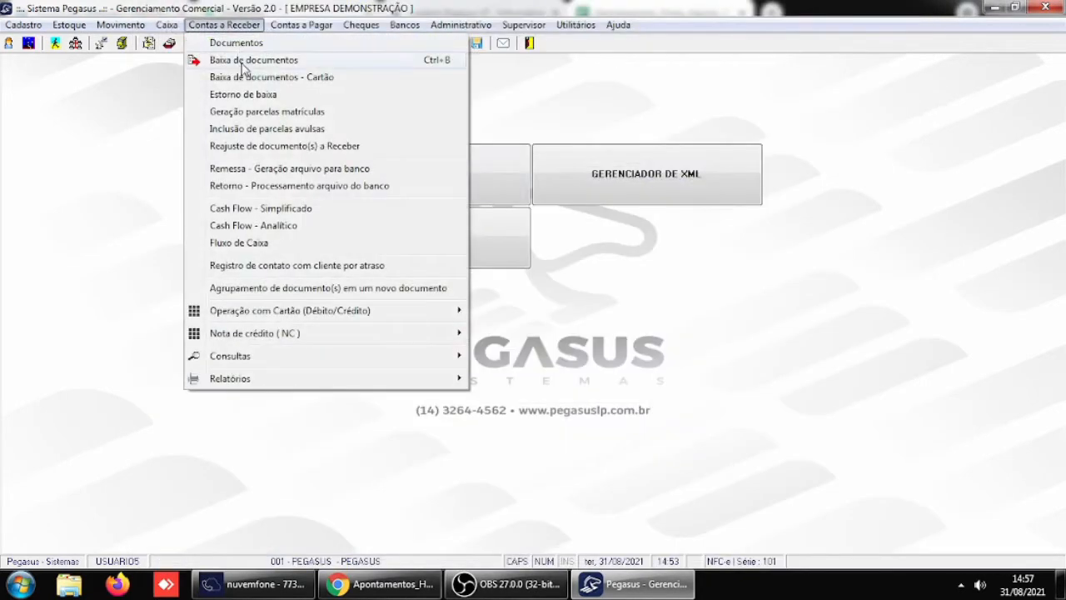
click(241, 63)
text(4)
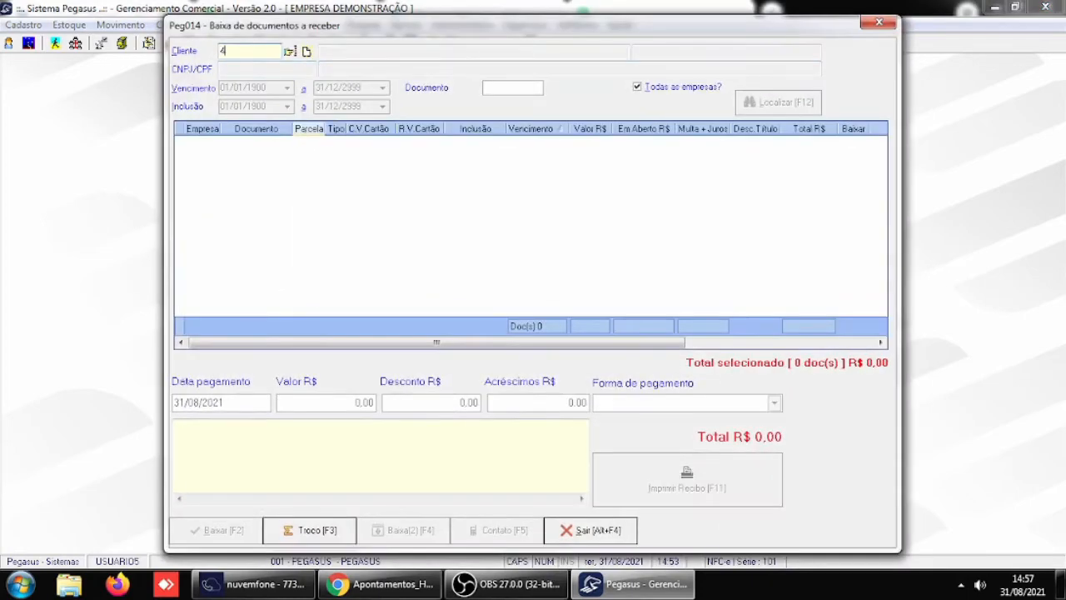
key(Return)
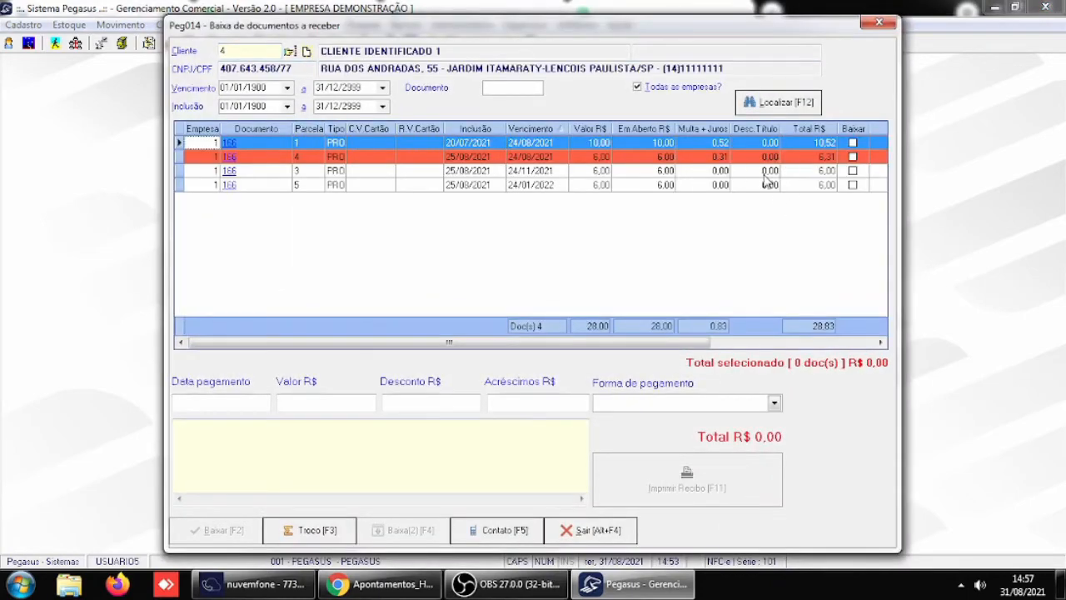
click(766, 176)
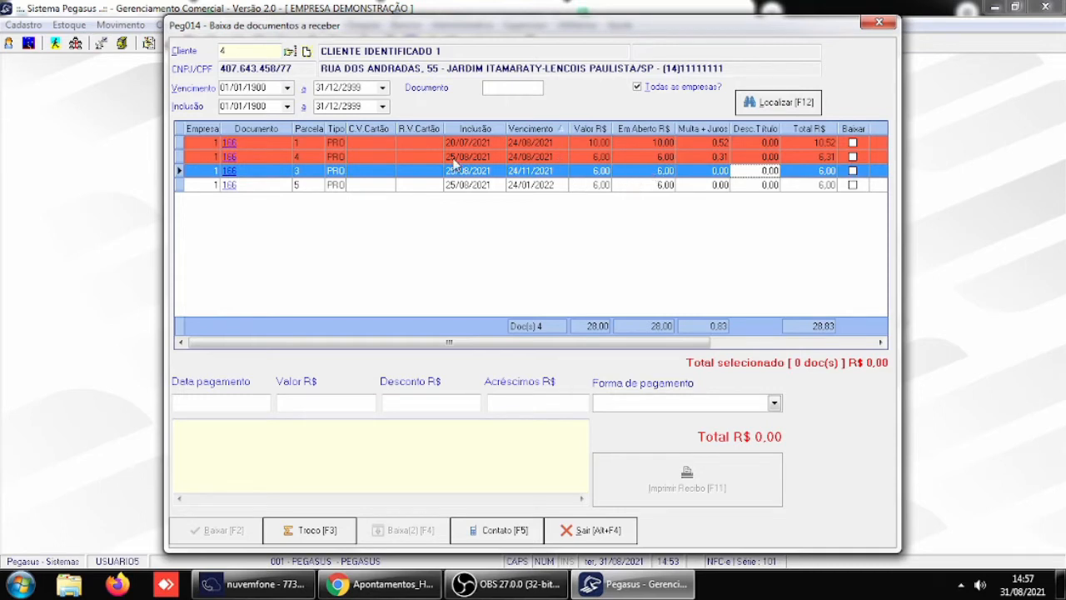
- Set the payment date of the selected installment 3 to 31/08/2021
click(212, 399)
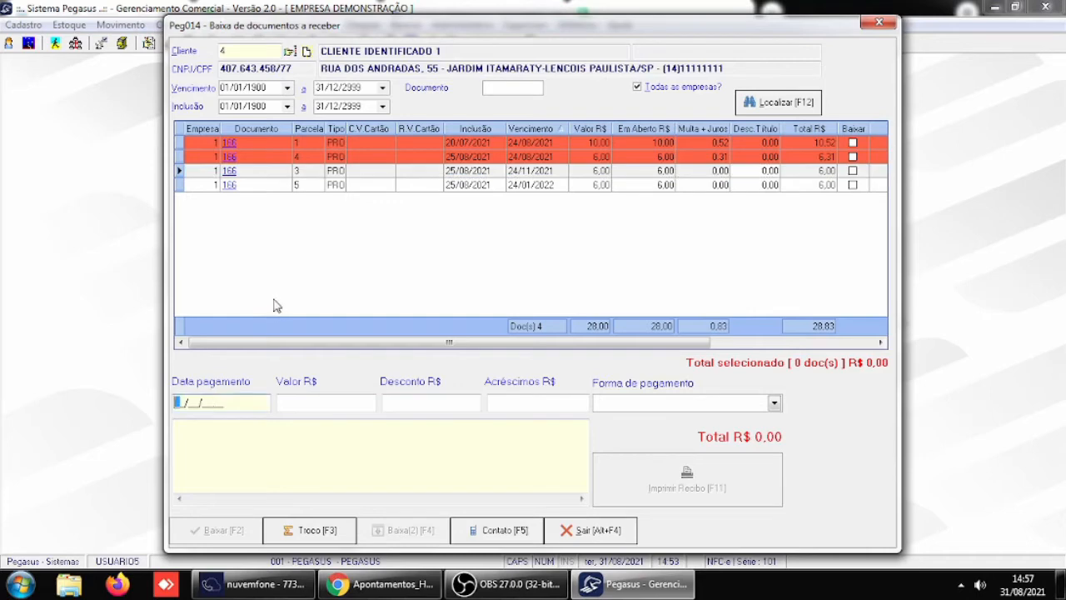
text(31/08/2021)
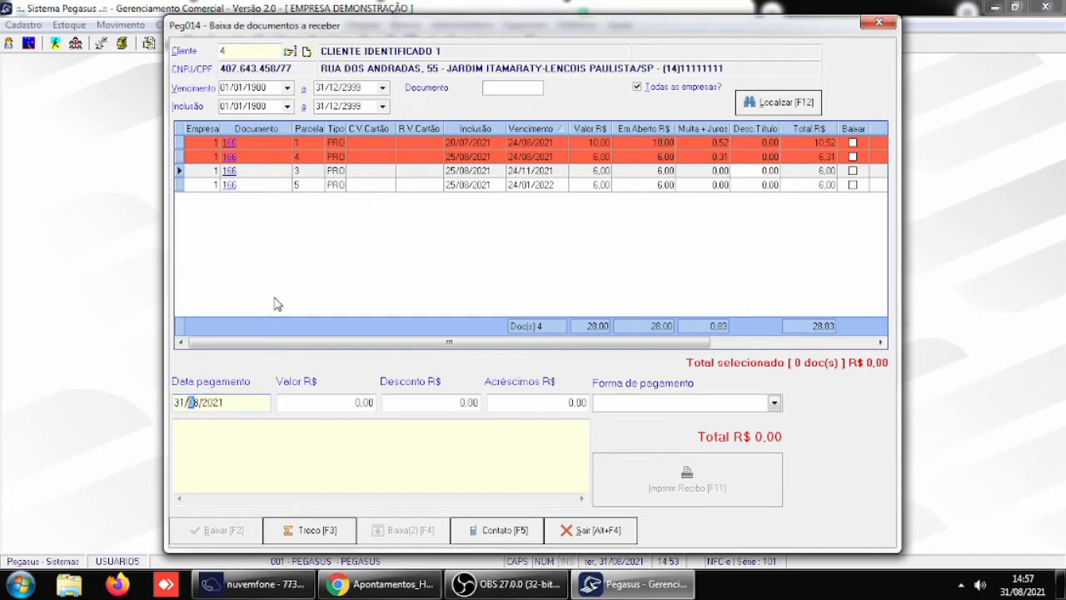
key(Return)
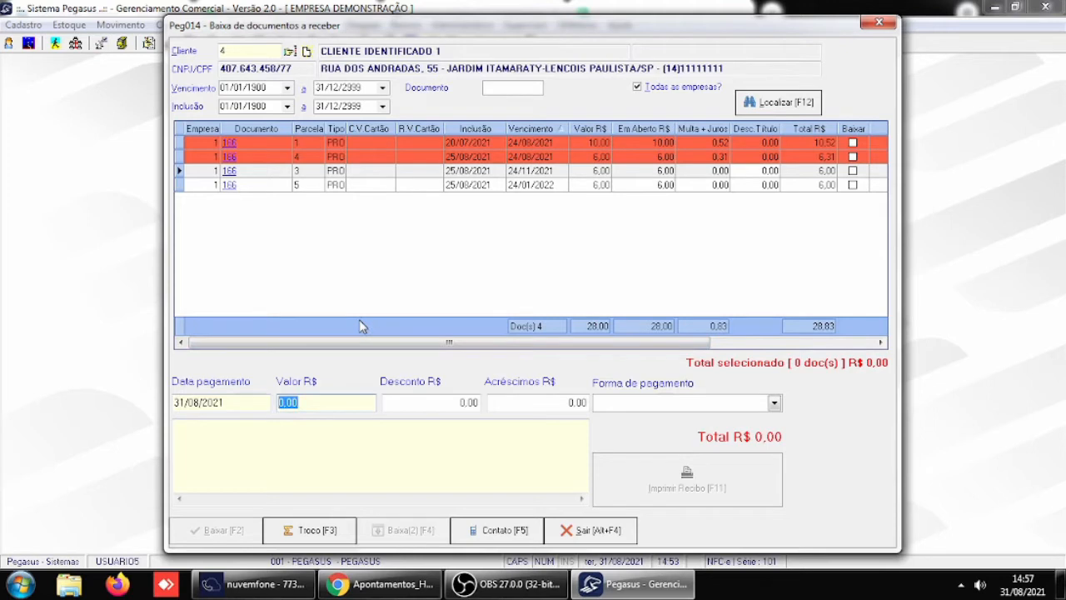
- Enter 9,00 as the amount and try to write off installment 3 without a payment method
key(BackSpace)
text(9)
key(Return)
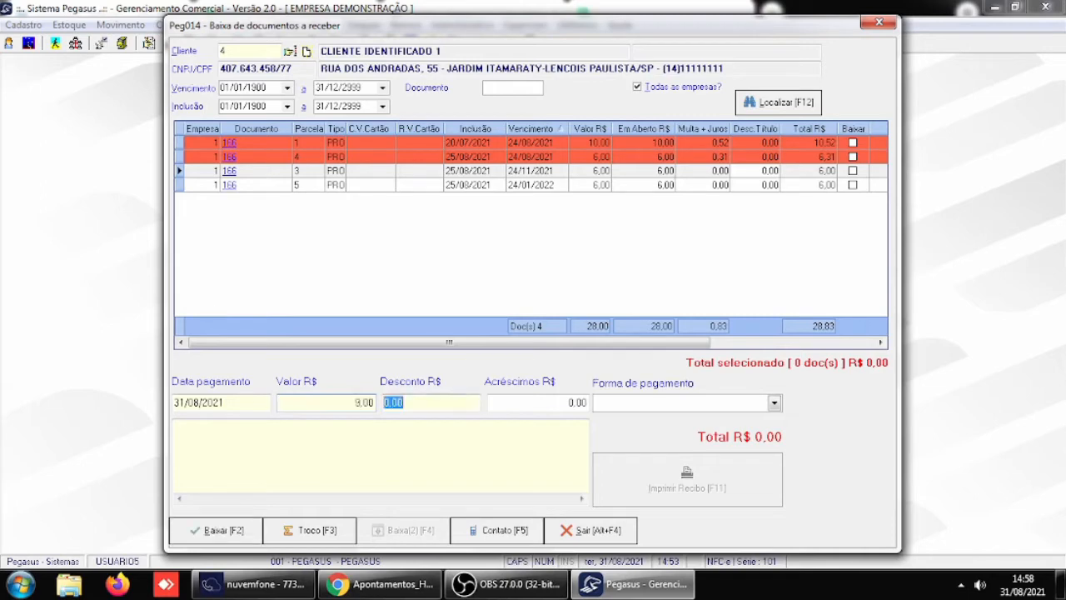
click(223, 530)
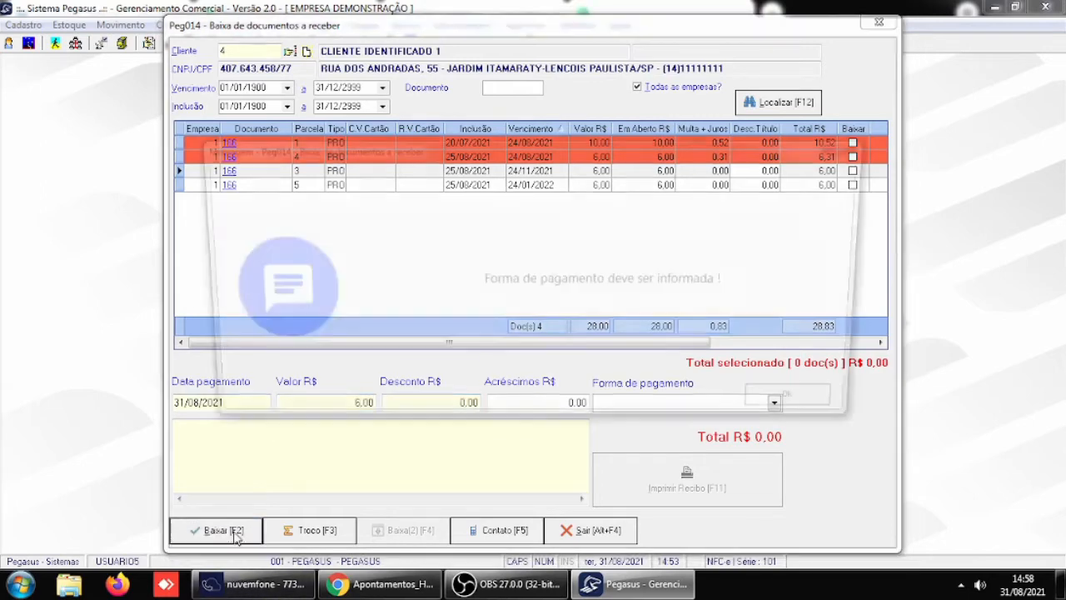
click(790, 409)
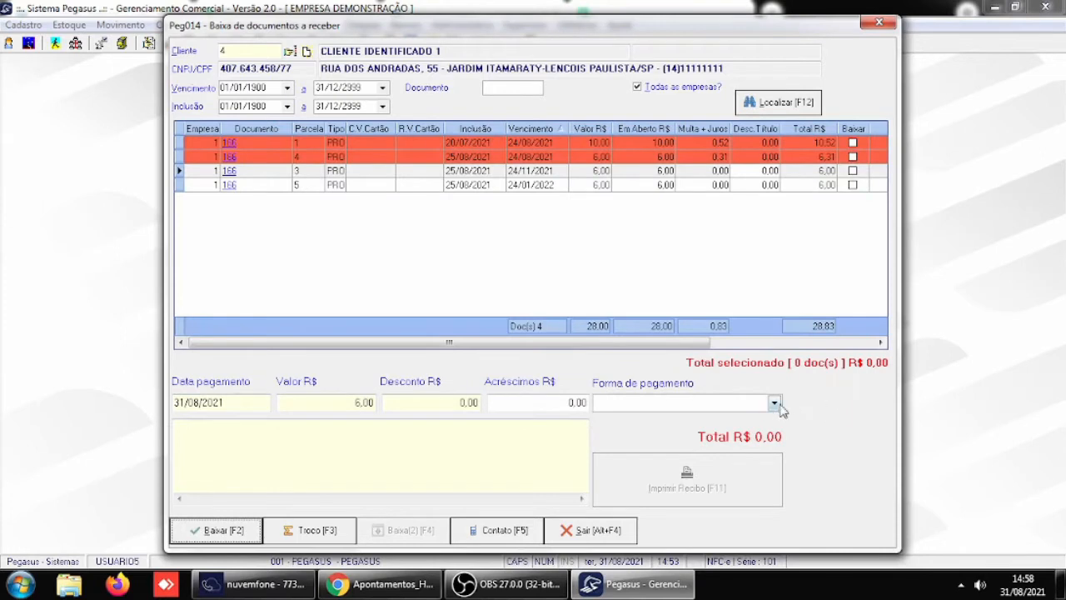
- Set the amount paid for installment 3 to 5,00 and accept it as a total write-off of the document
click(775, 405)
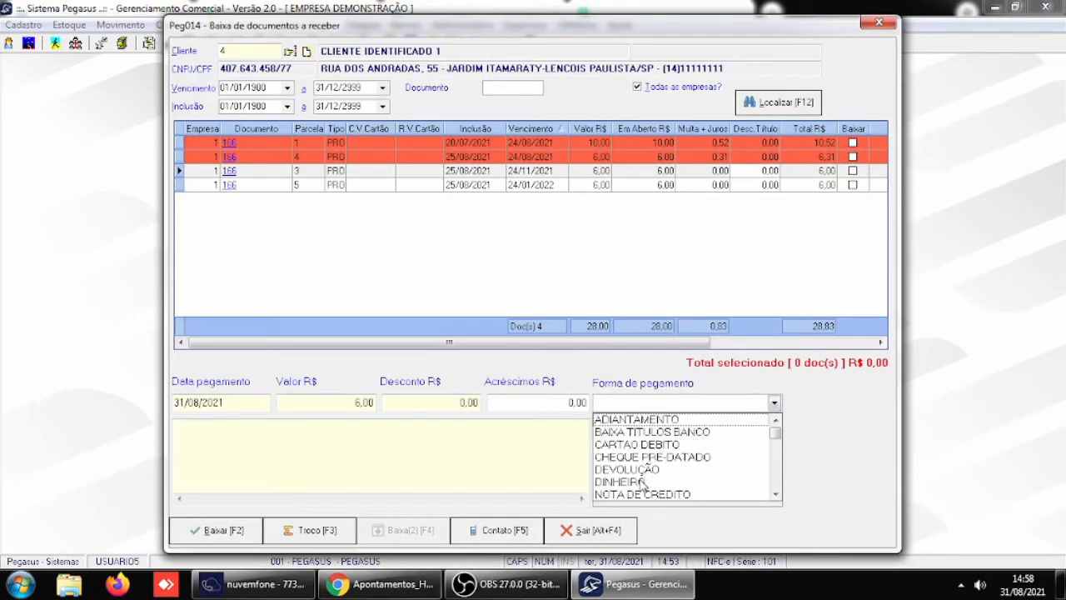
click(360, 404)
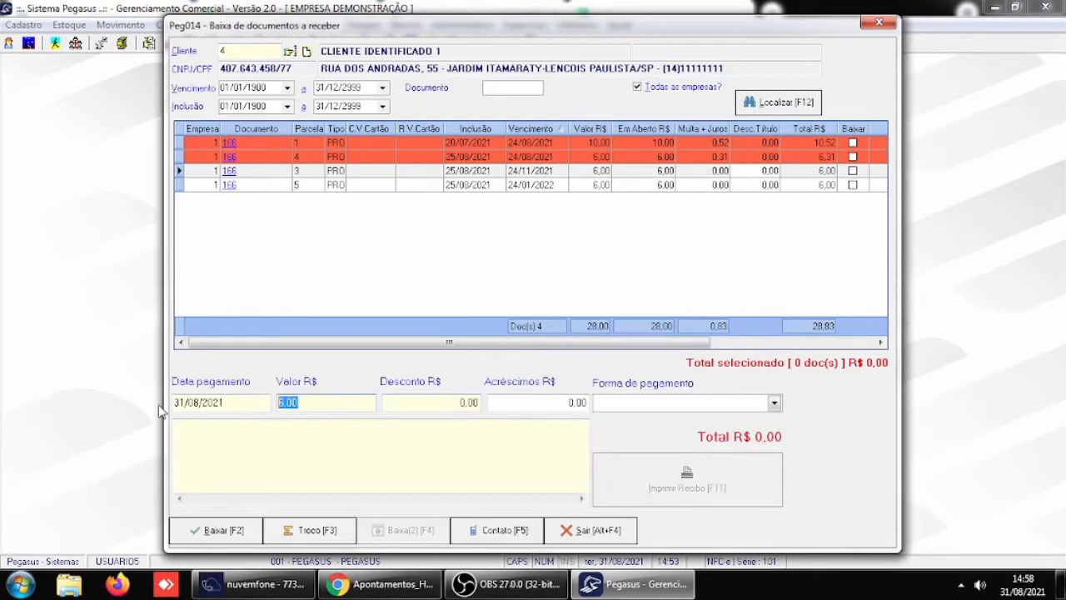
text(5)
key(Return)
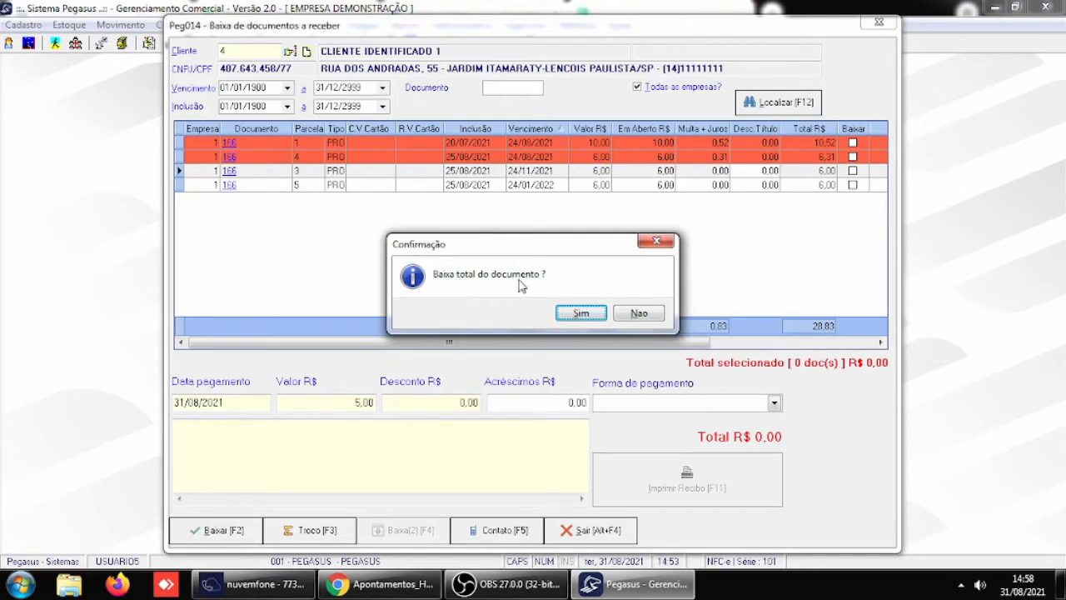
click(581, 314)
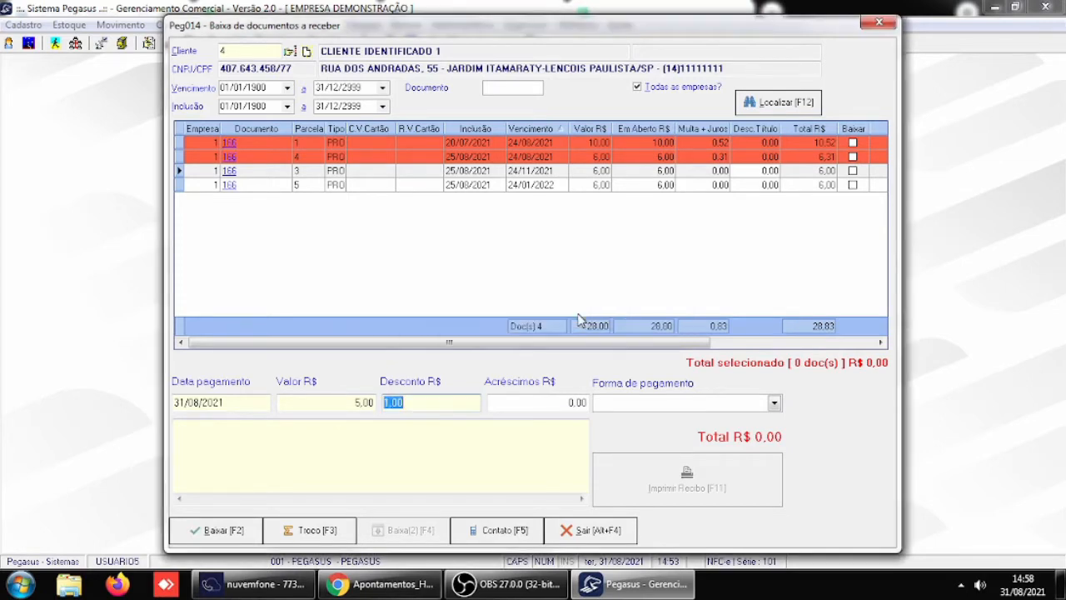
- Choose DINHEIRO as the payment method and submit the write-off of installment 3
click(410, 408)
click(773, 404)
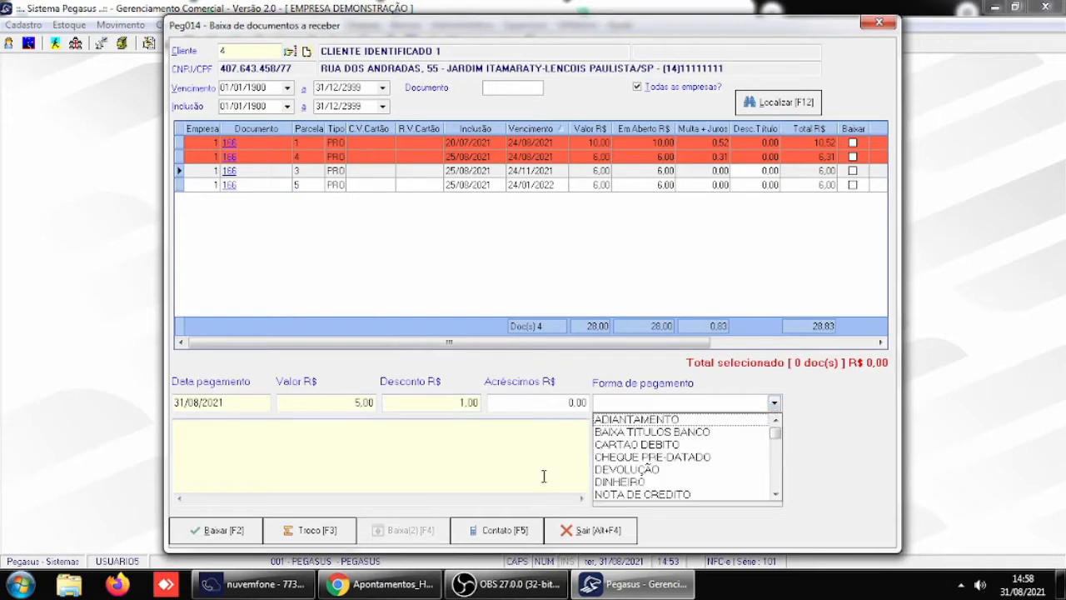
click(619, 481)
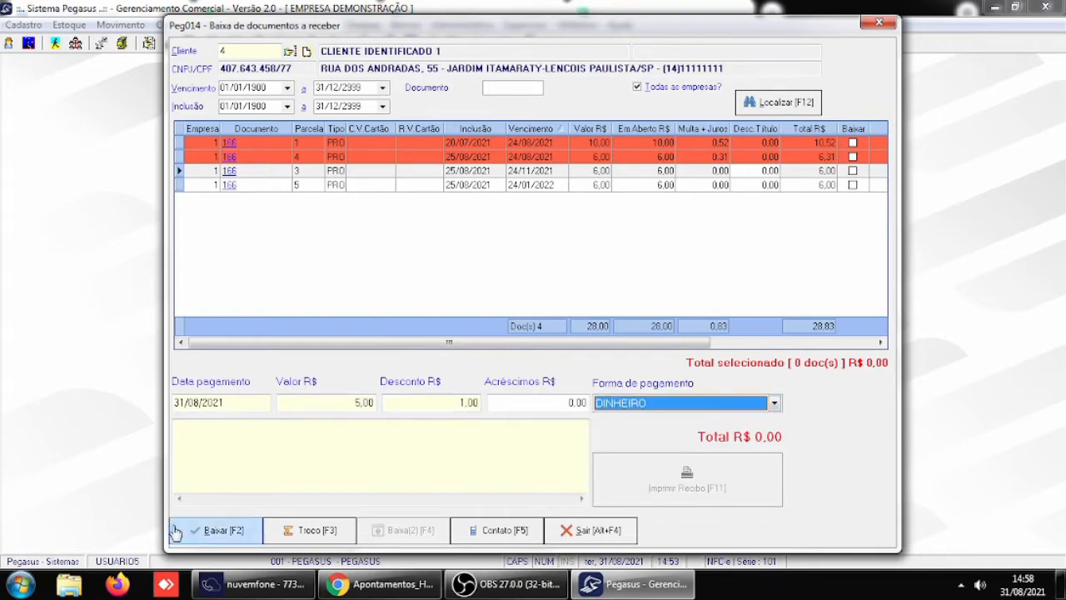
click(214, 533)
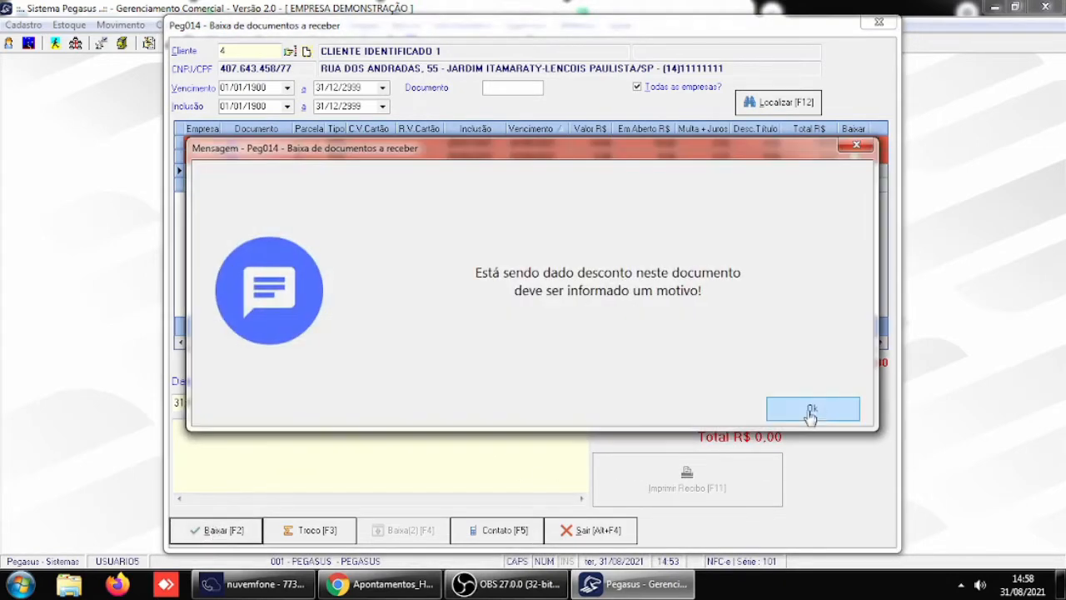
click(816, 409)
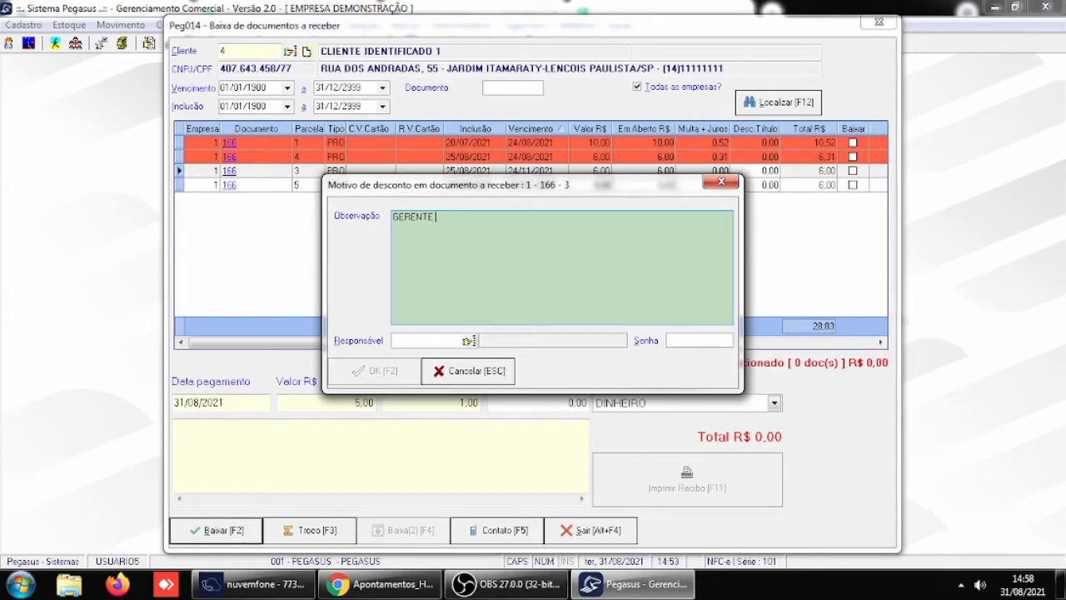
- Justify the discount with "GERENTE DA LOJA AUTORIZOU", set USUARIO5 as responsible, enter the user's password and confirm the write-off
text(GERENTE DA LOJA AUTORIZOU)
key(Tab)
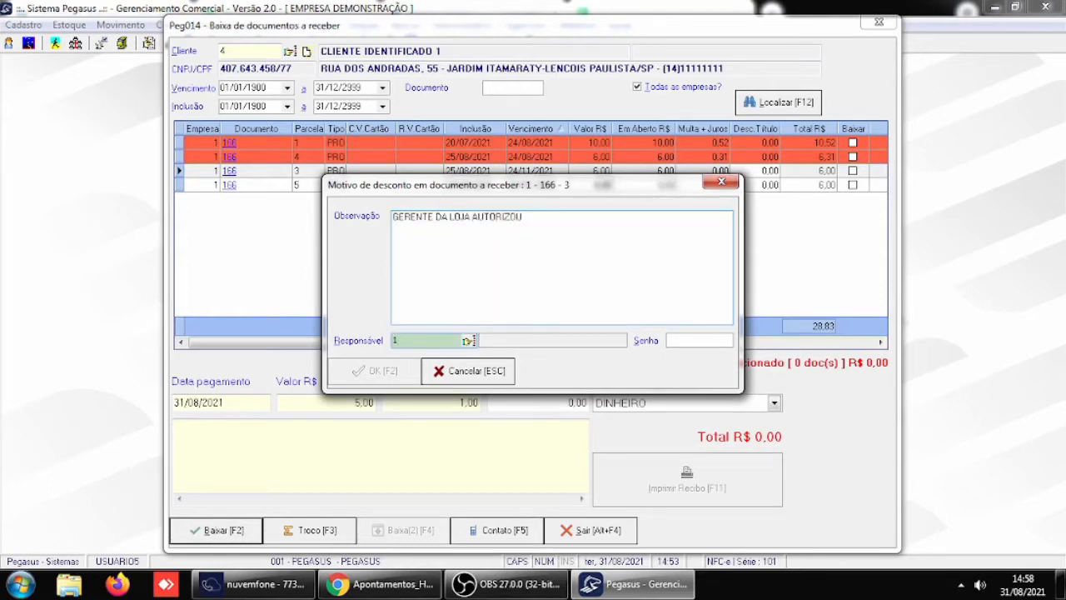
text(USUARIO5)
key(Tab)
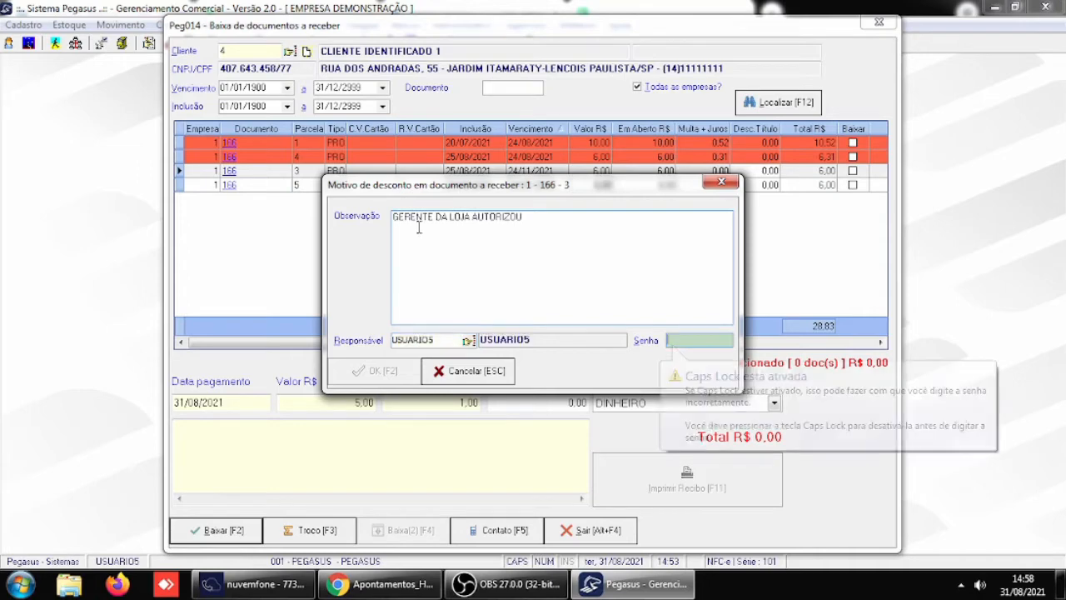
text(***)
key(Tab)
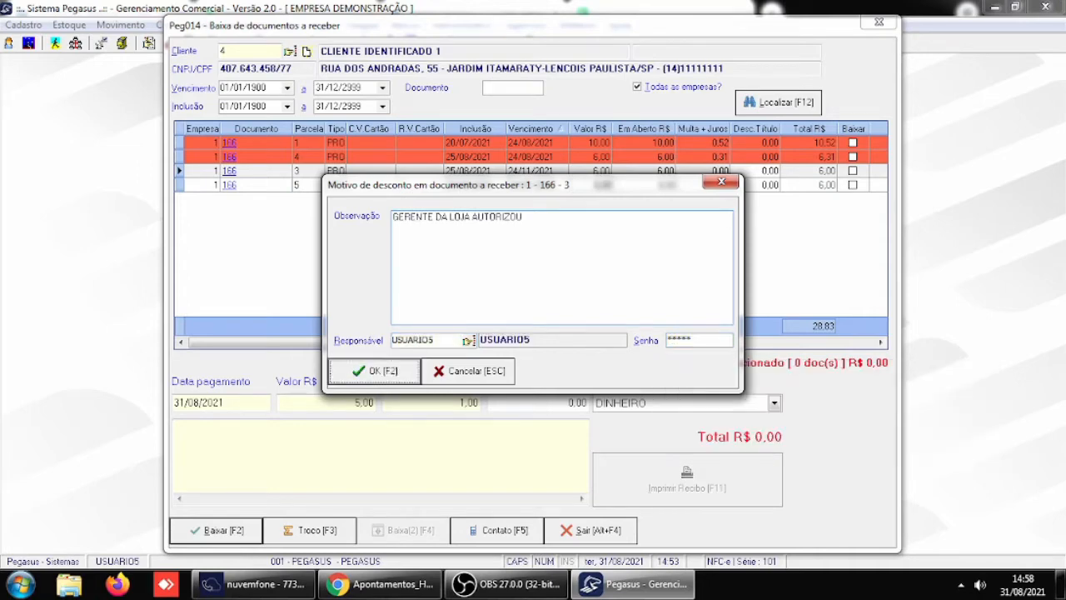
click(372, 371)
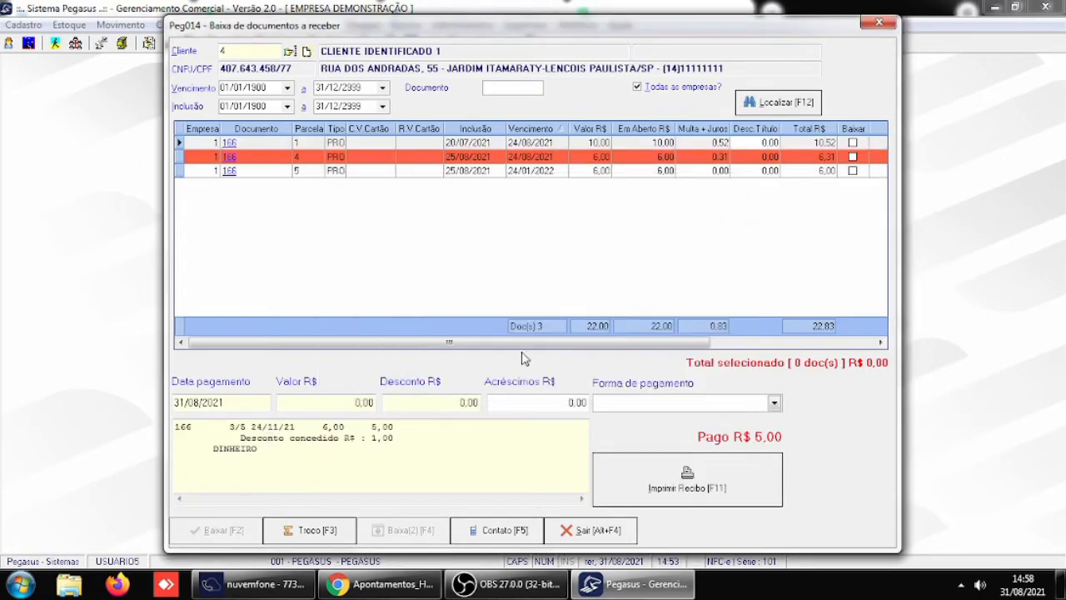
- In the Receber / Caixa general parameters, set Obrigar lançamento de Receitas / Despesas to "0 - Não obrigar" and save
click(595, 533)
click(523, 26)
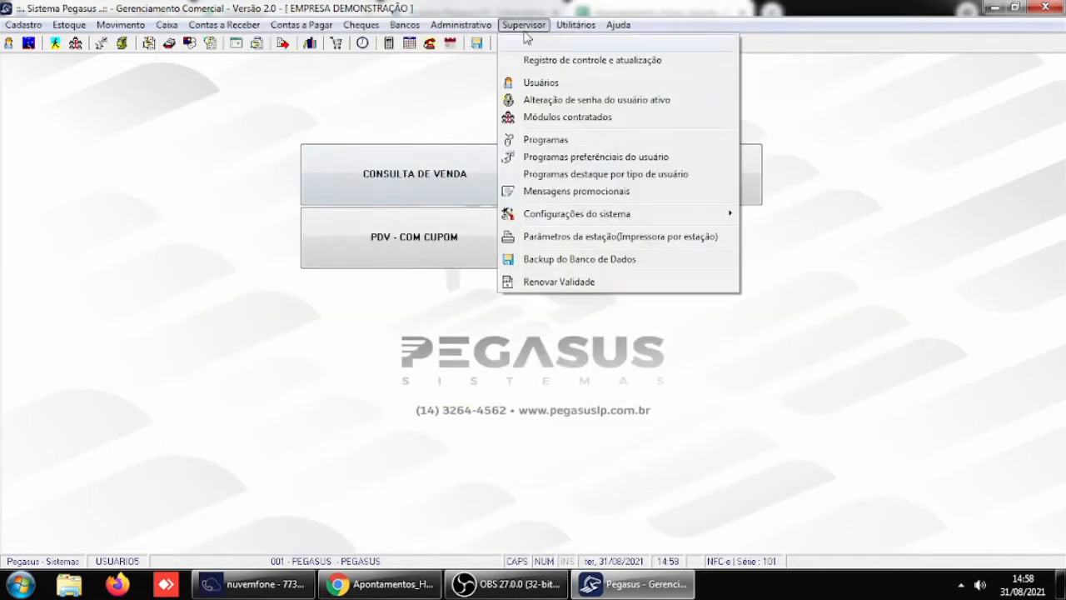
mouse_move(591, 214)
click(802, 220)
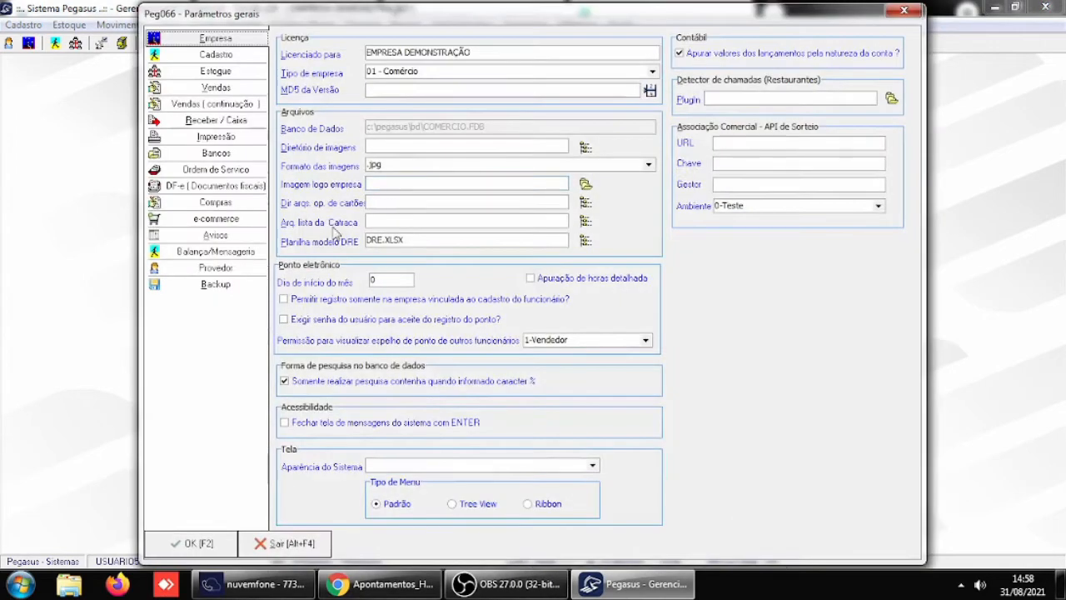
click(220, 122)
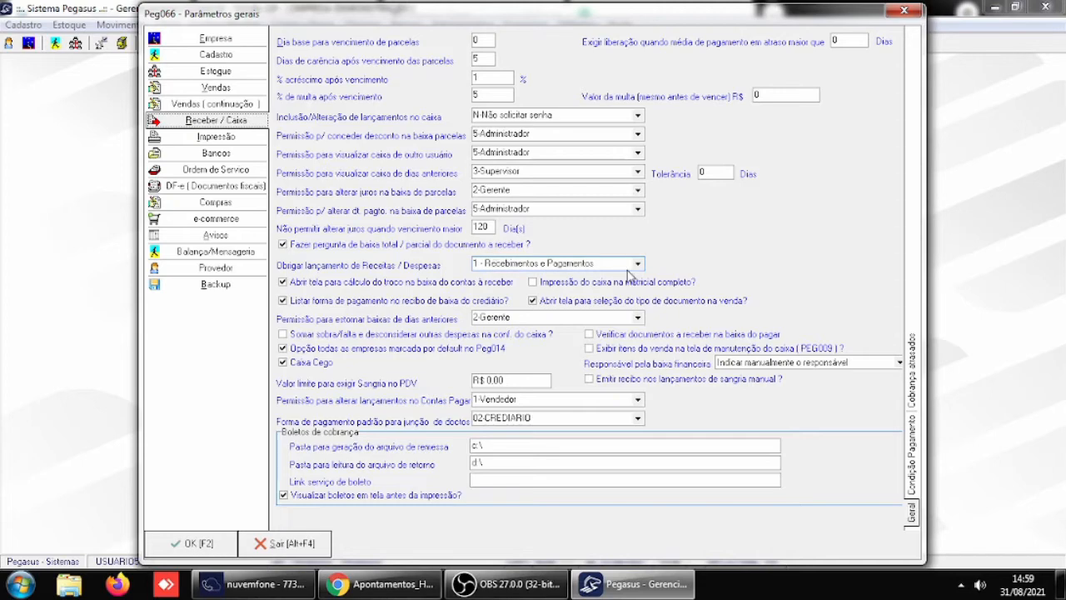
click(635, 265)
click(506, 275)
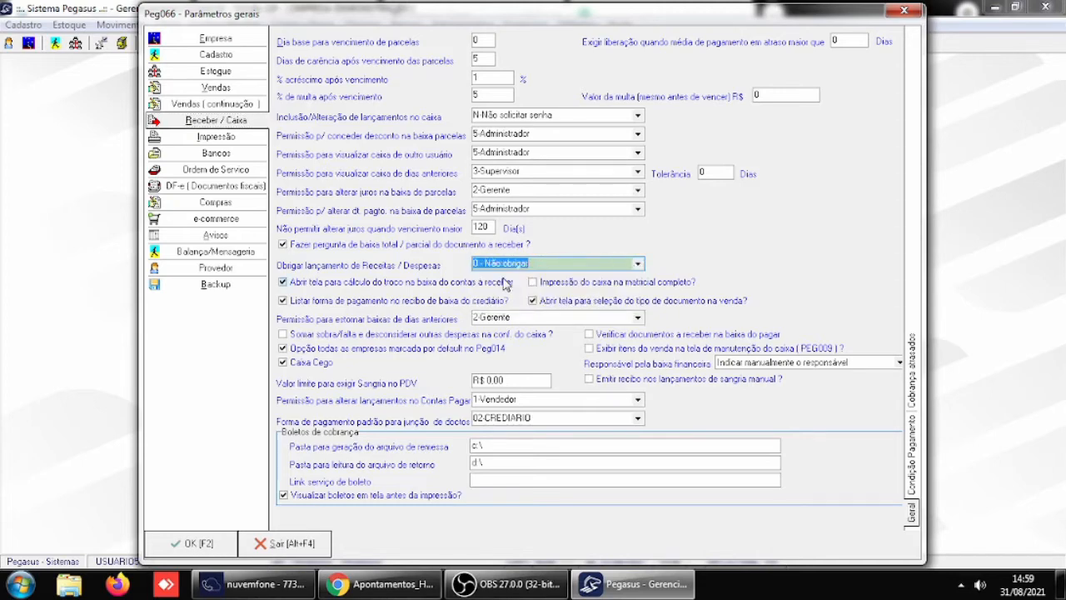
click(212, 547)
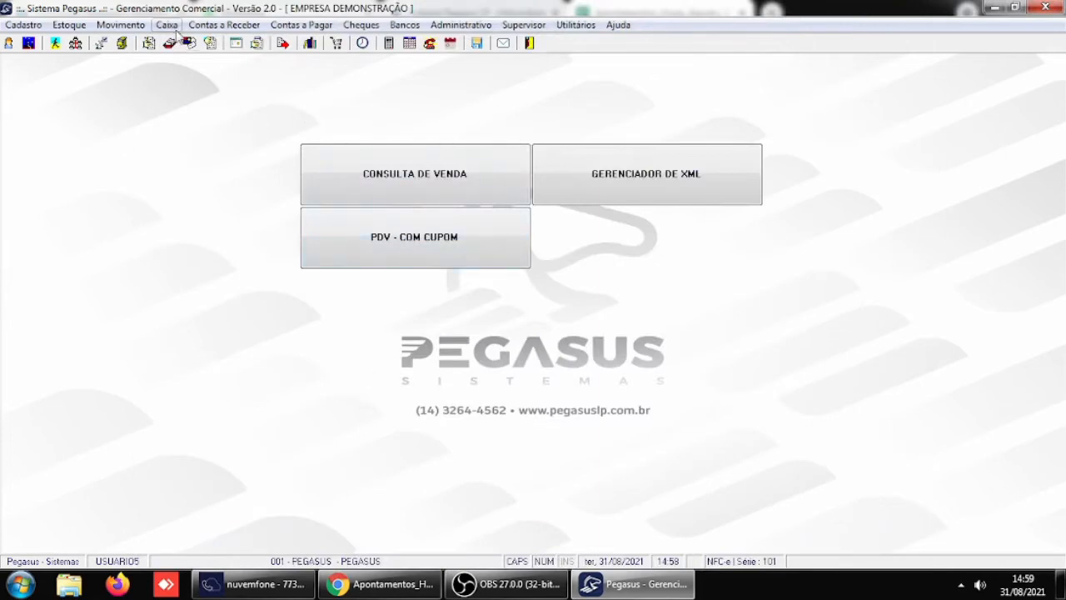
- Exit Pegasus and start it again from the desktop
click(529, 43)
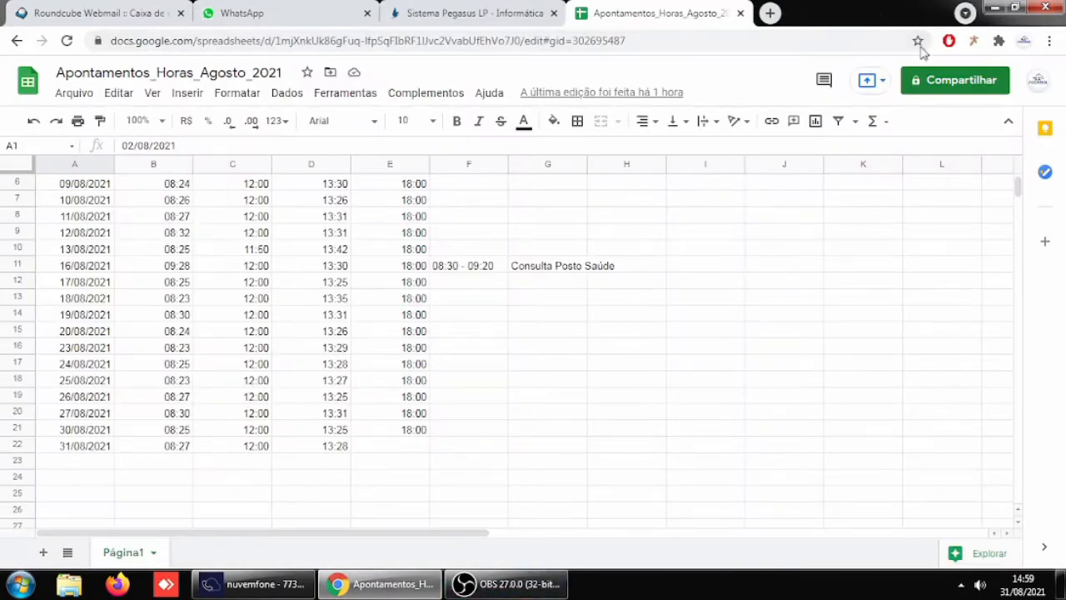
click(996, 10)
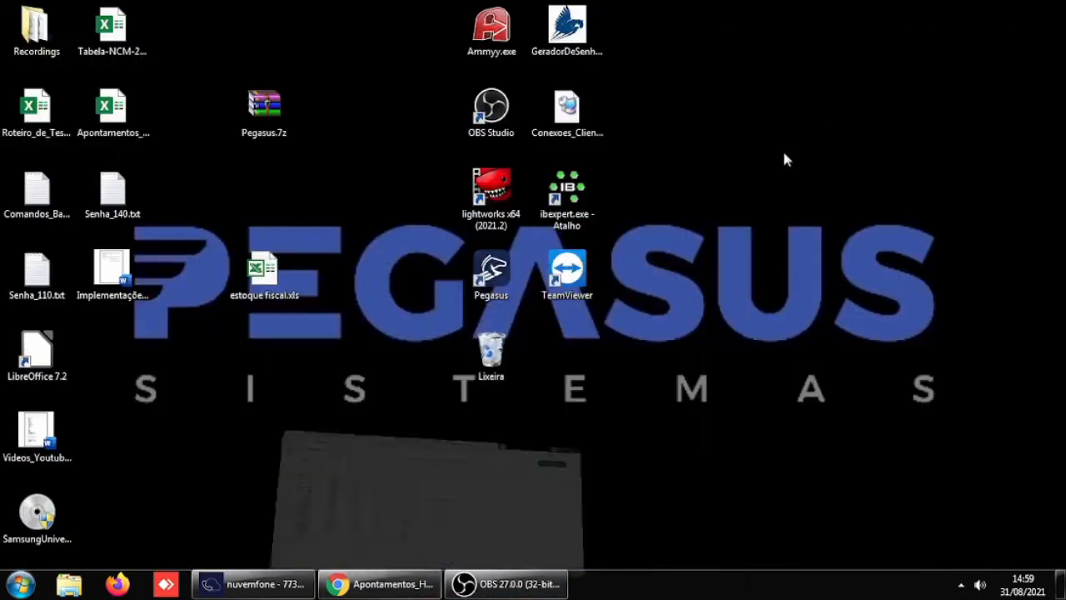
click(515, 283)
double_click(514, 283)
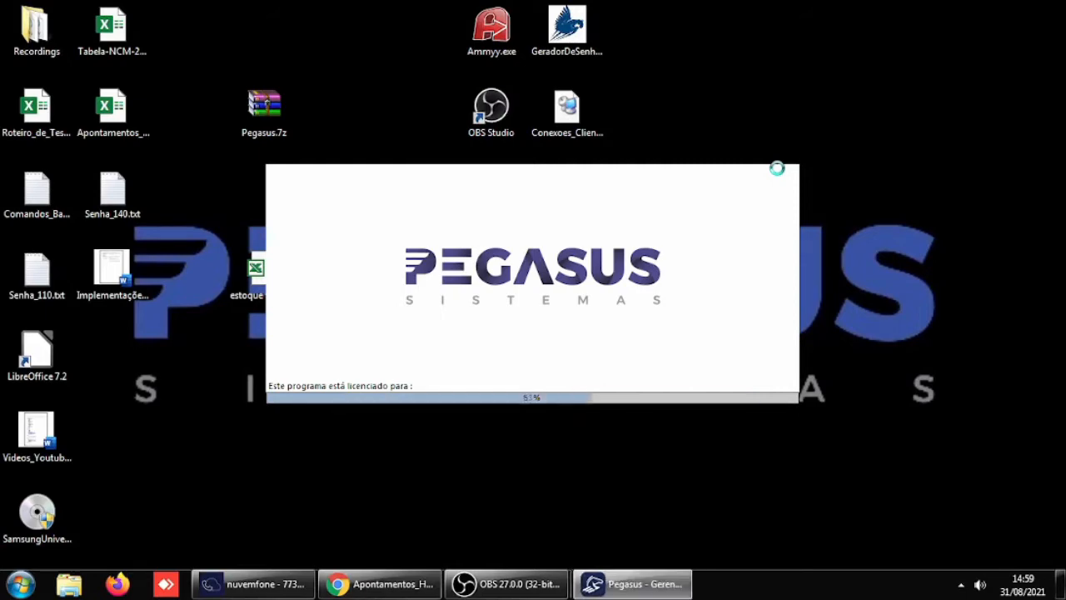
- Log in as USUARIO5 with the account password and select the company PEGASUS
text(S)
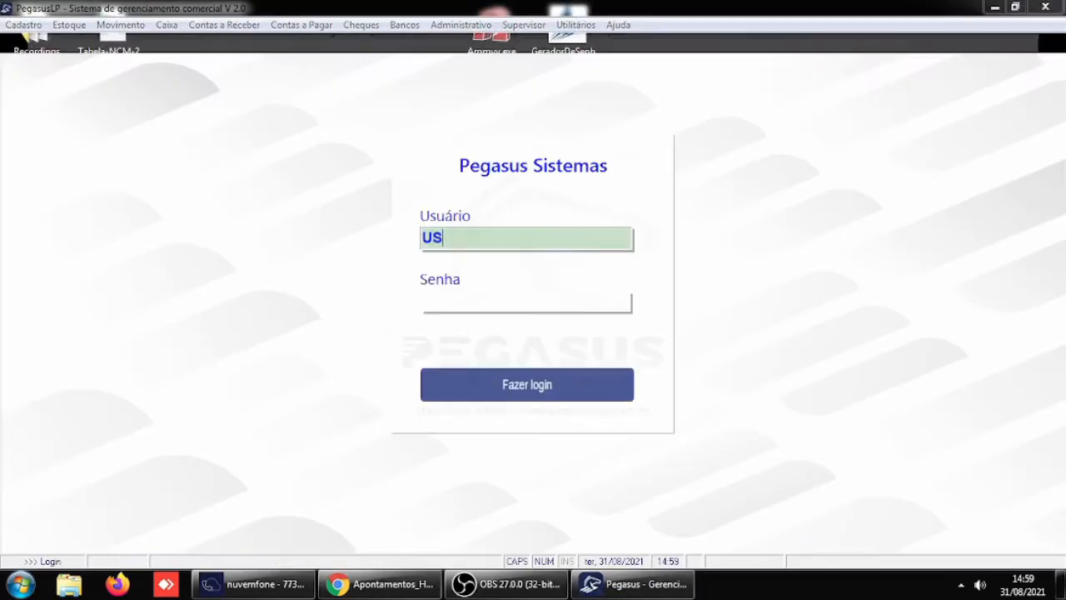
text(UARIO5)
key(Tab)
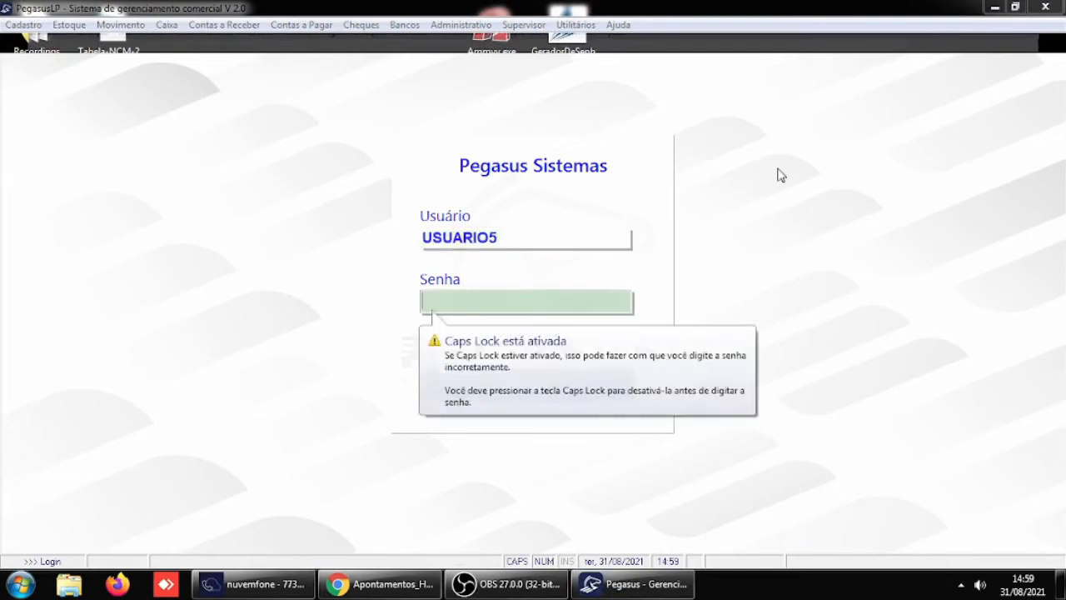
text(***)
key(Return)
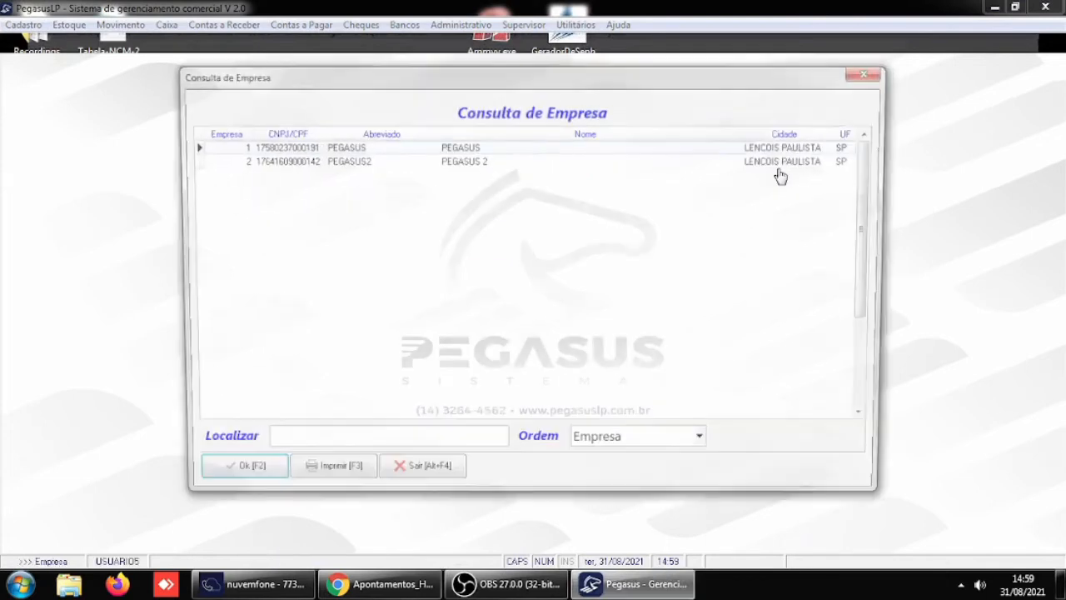
key(Return)
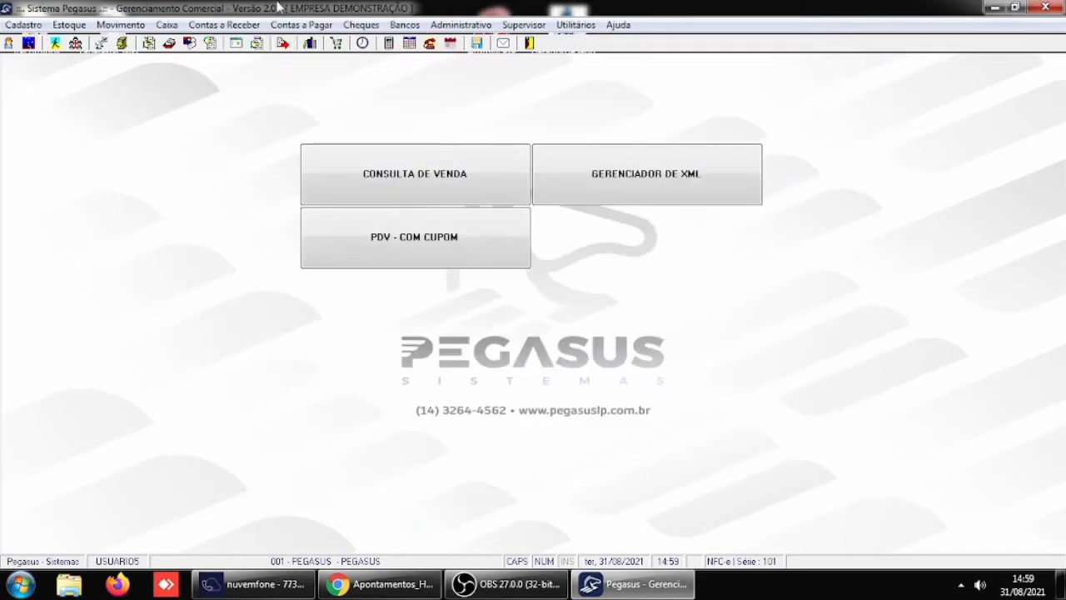
click(167, 24)
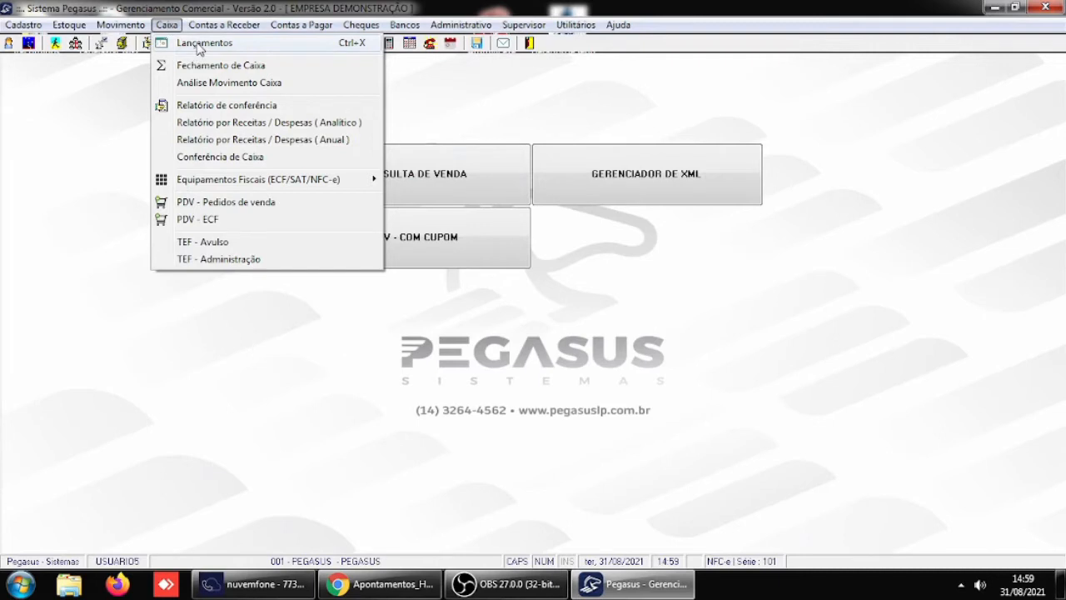
click(200, 46)
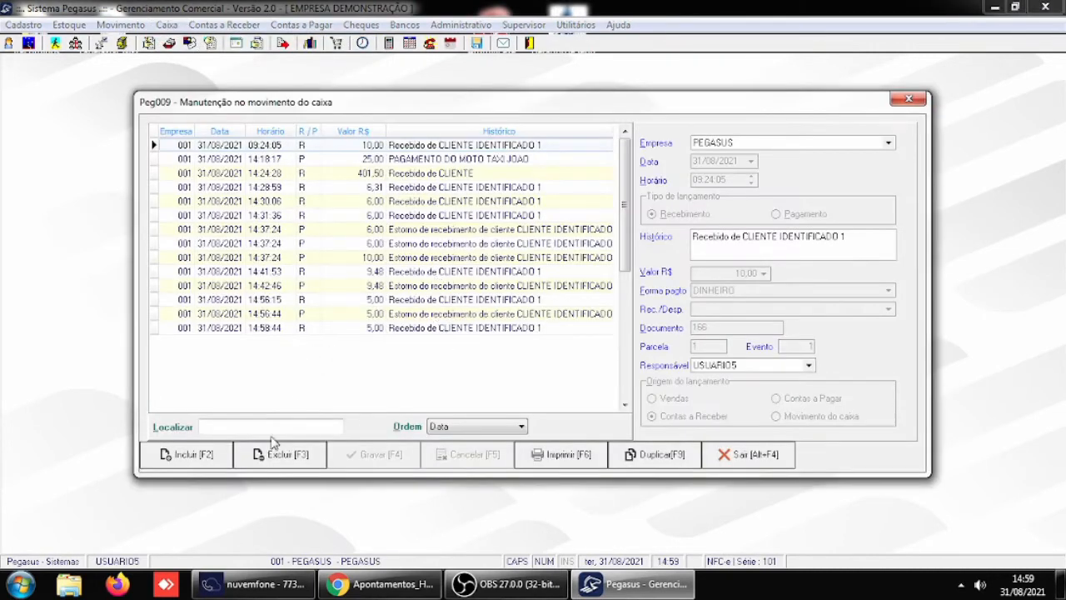
click(182, 458)
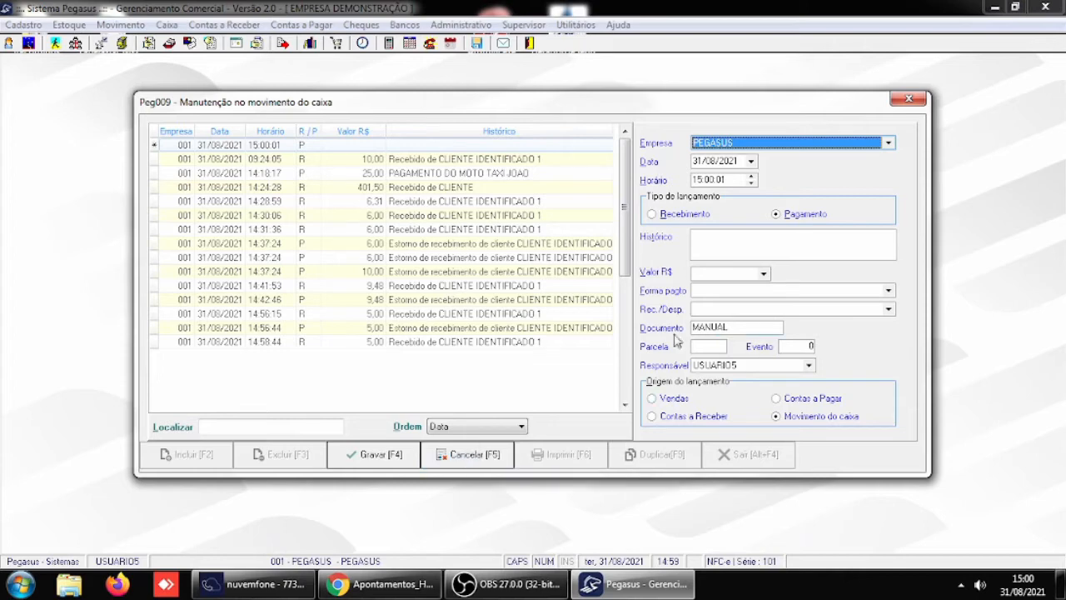
click(489, 455)
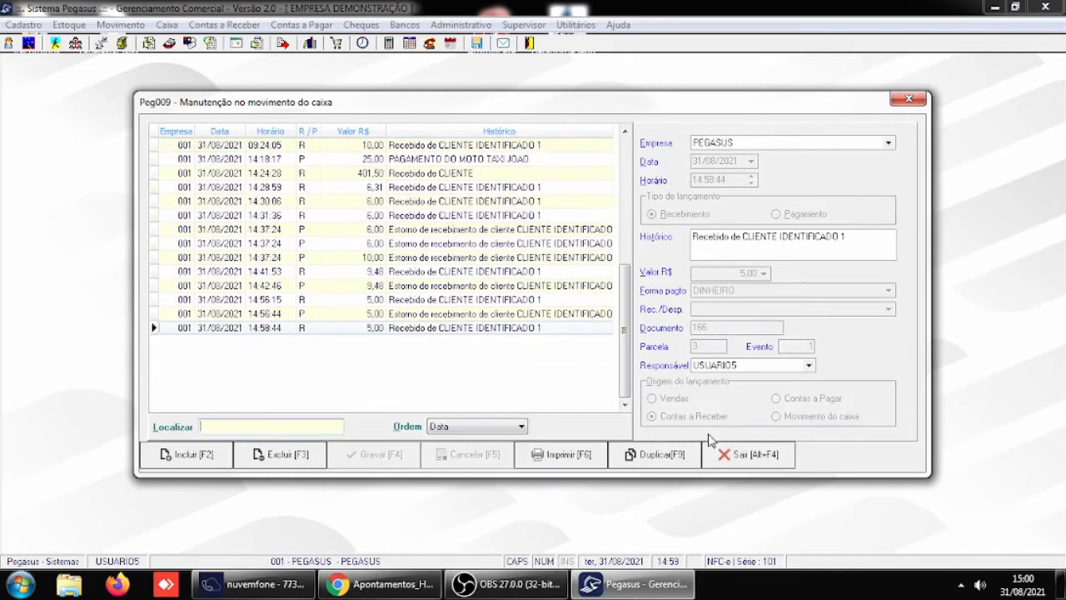
click(738, 455)
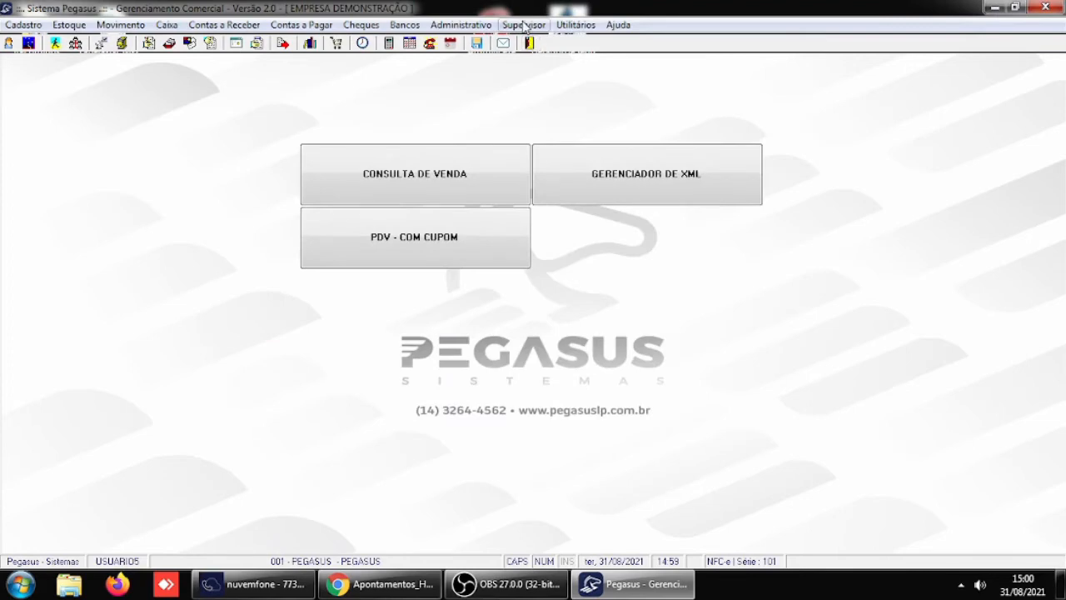
- Start a new cash movement entry of type Recebimento with the history "RECEBIMENTO AVULSO"
click(166, 25)
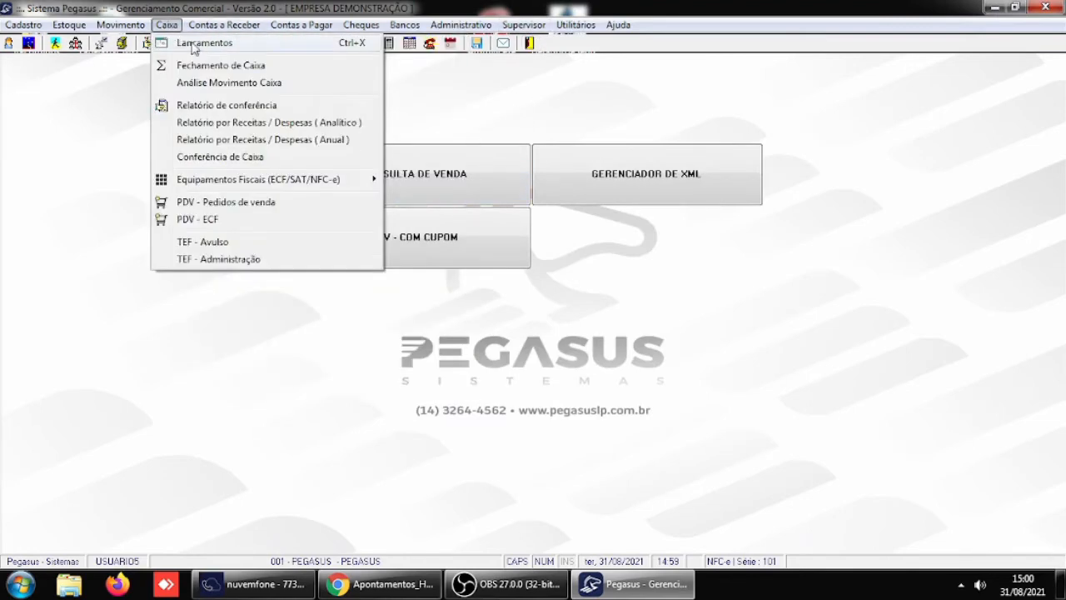
click(200, 43)
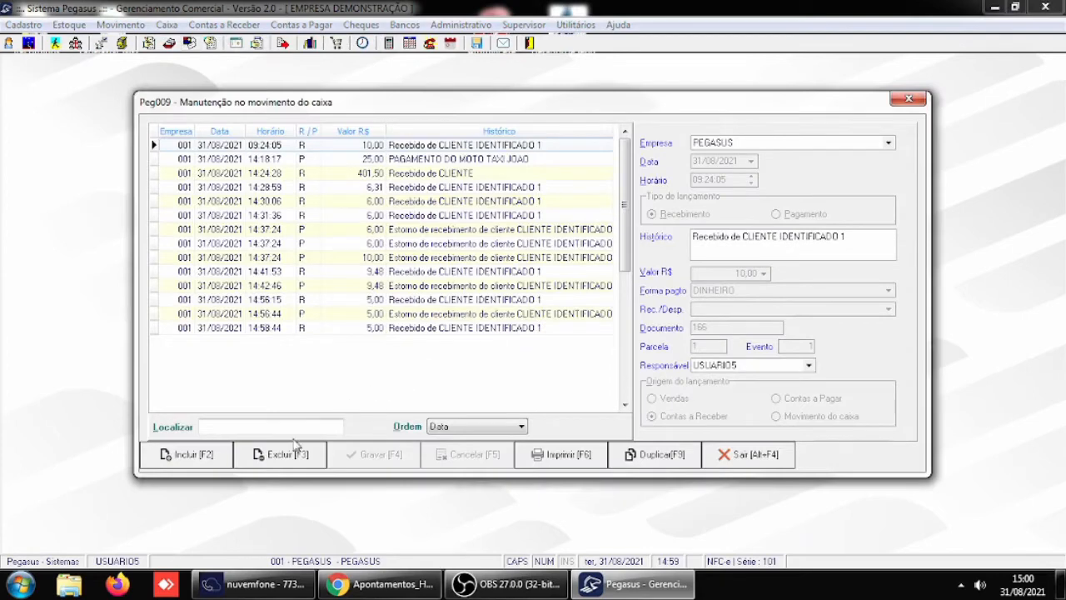
click(202, 459)
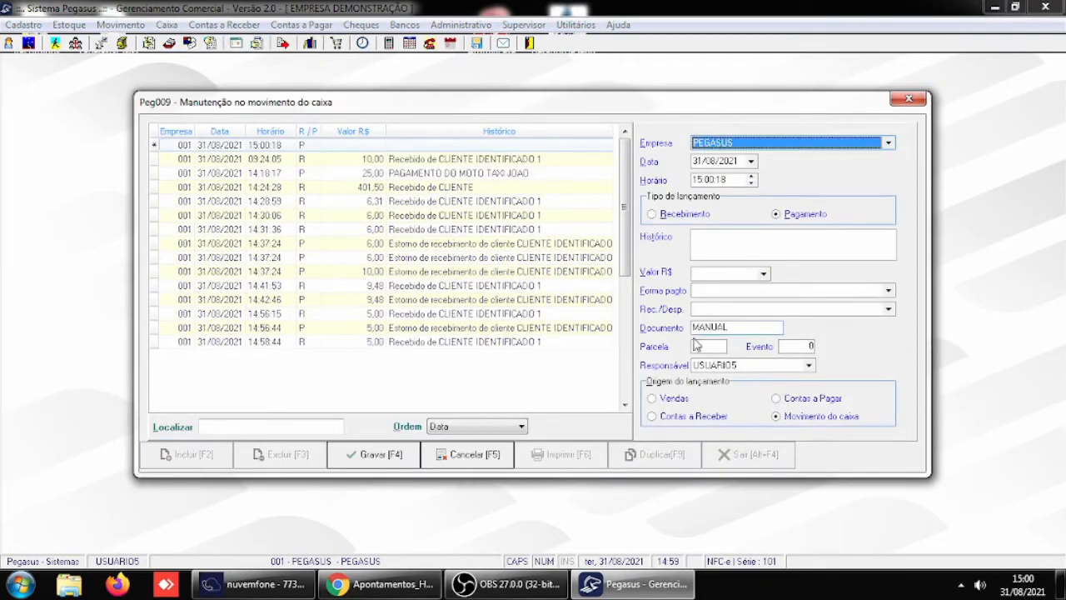
click(664, 218)
click(708, 238)
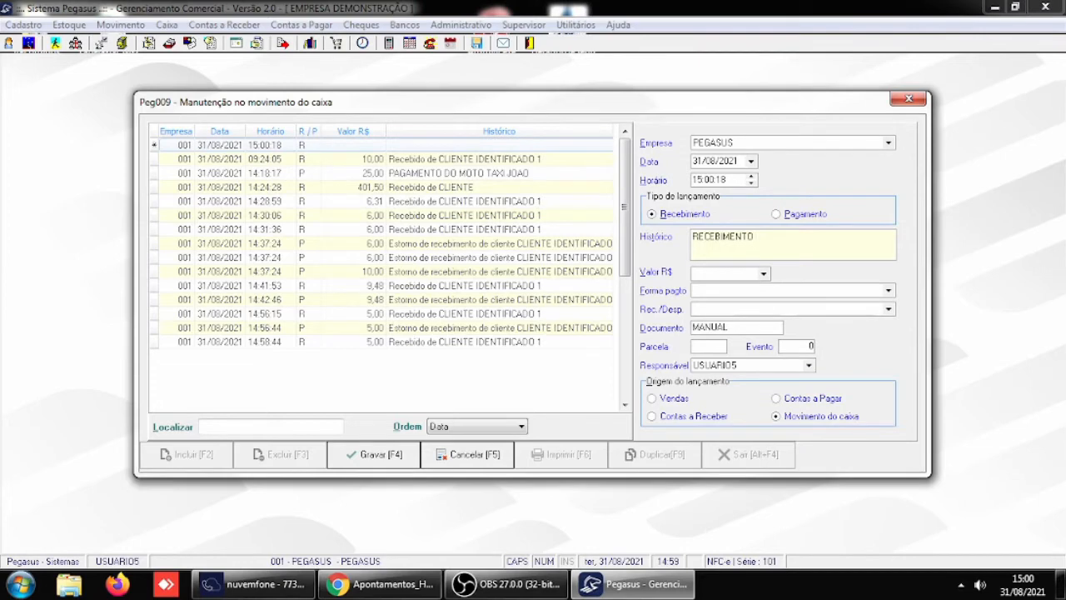
text(RECEBIMENTO AVULSO)
key(Tab)
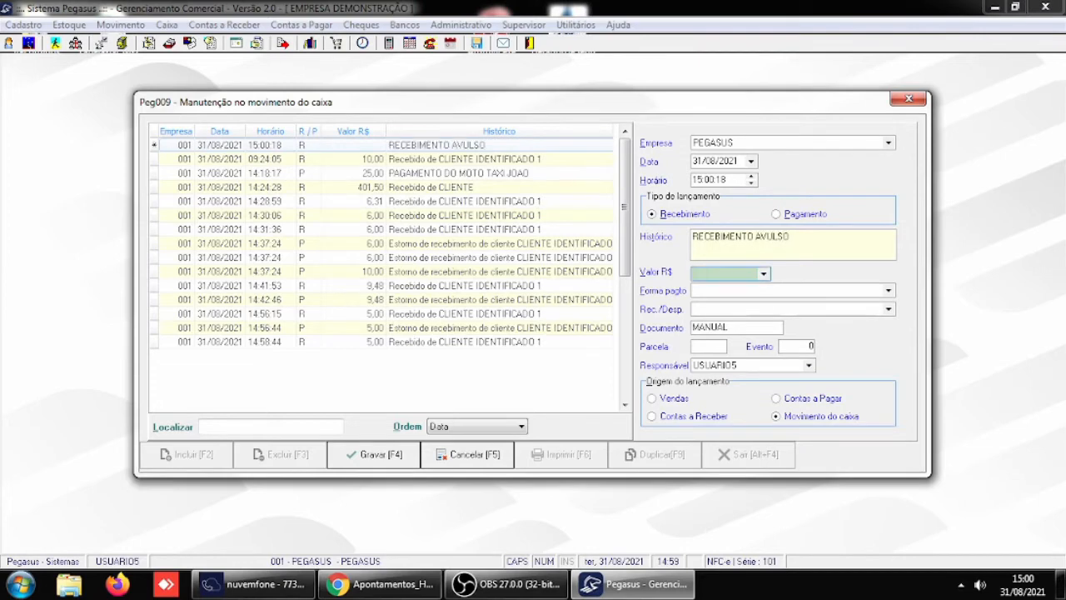
- Set the receipt's value to 10,00 and payment method to DEVOLUÇÃO, leave Rec./Desp. empty, save it and close the cash movement
text(10)
key(Tab)
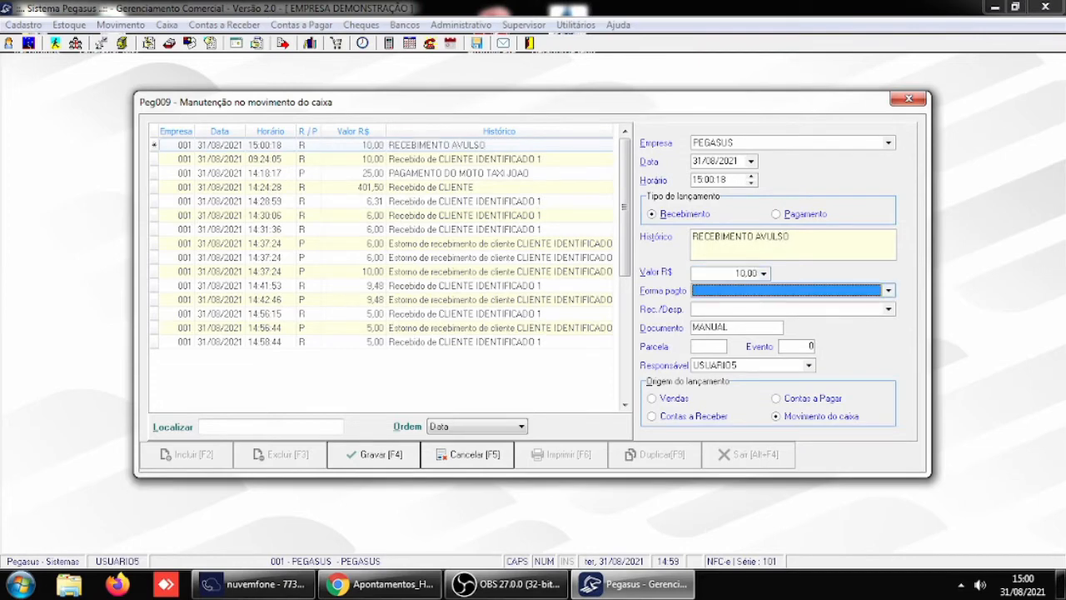
text(DEVOLUÇÃO)
key(Tab)
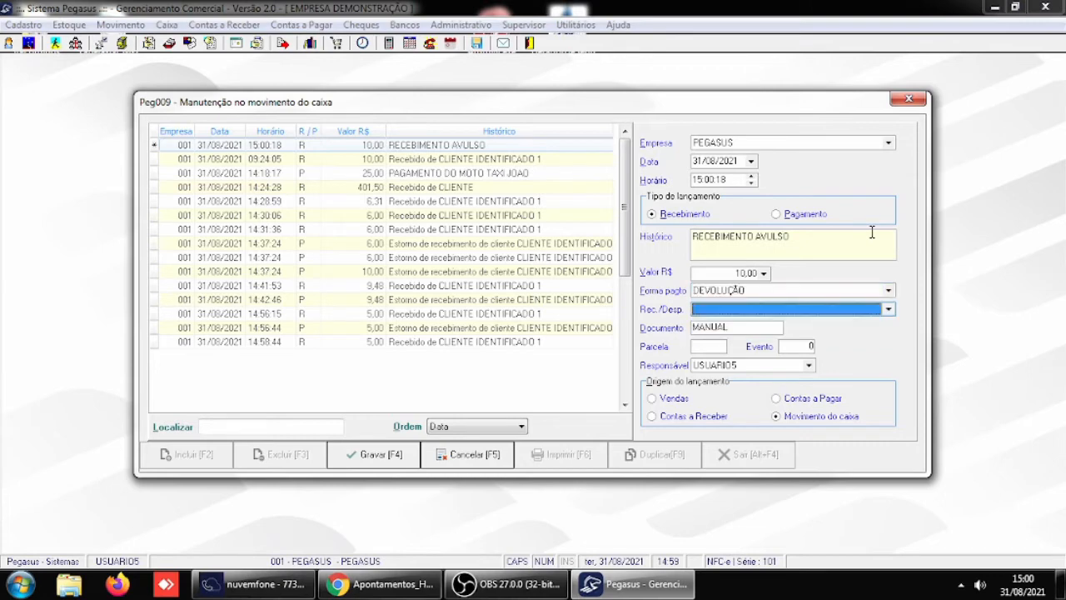
key(Tab)
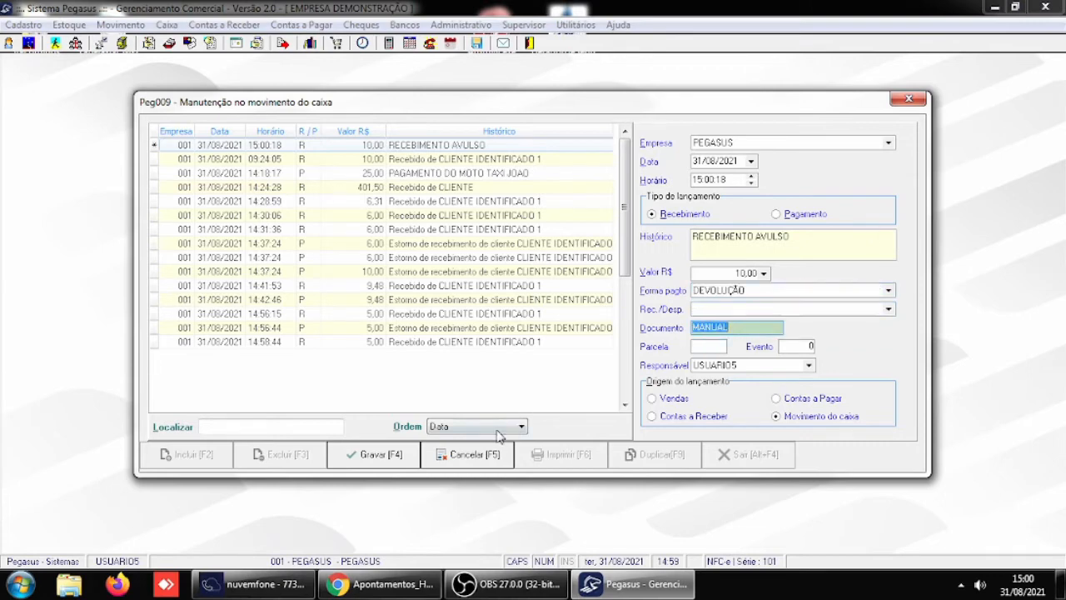
click(397, 459)
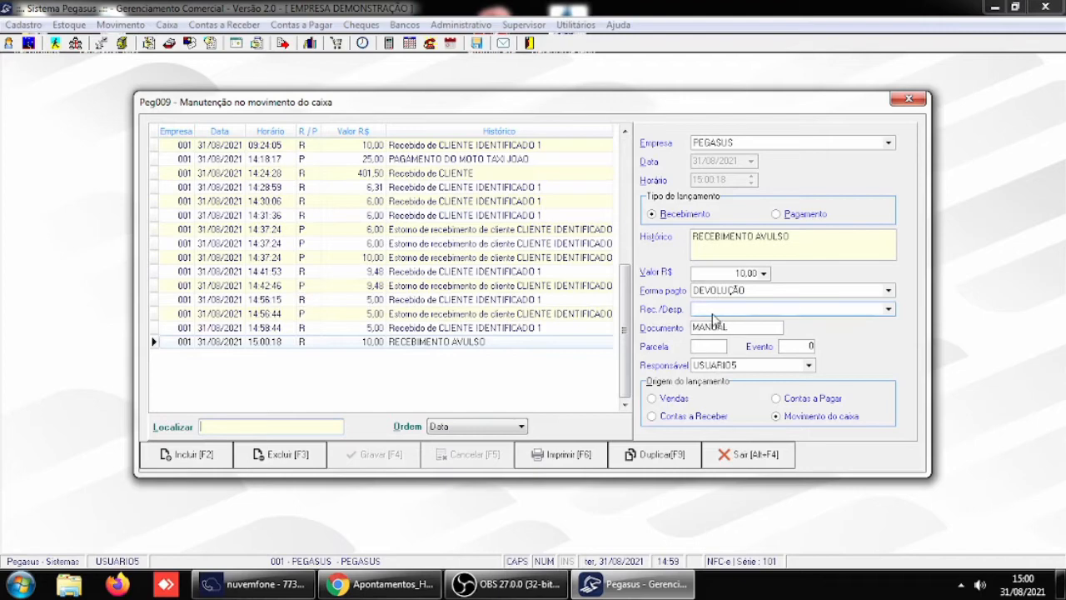
click(766, 454)
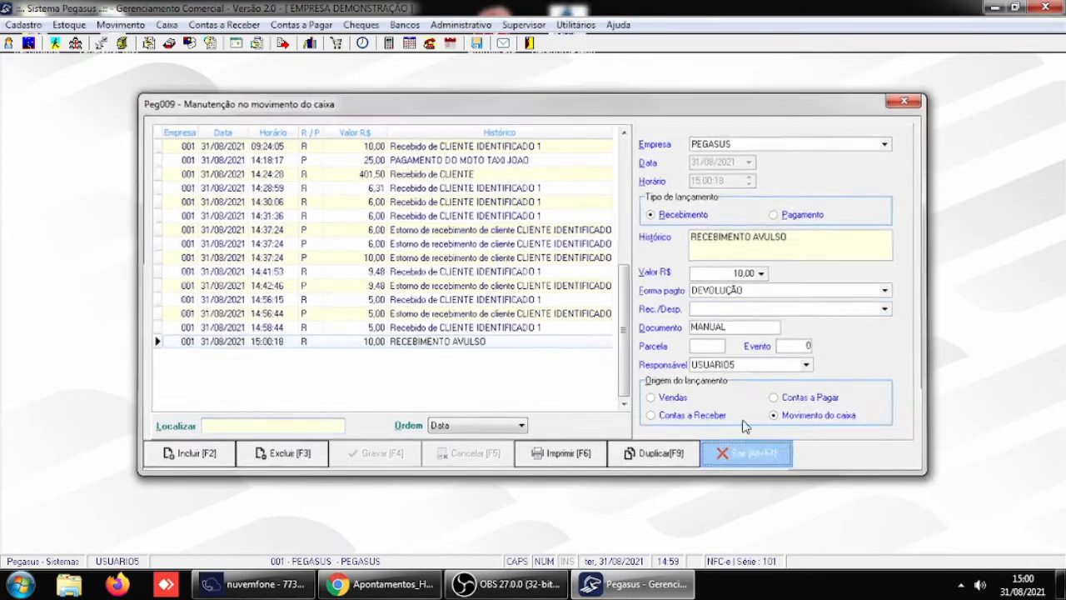
- Open the Receitas / Despesas register to view the income and expense categories
click(10, 25)
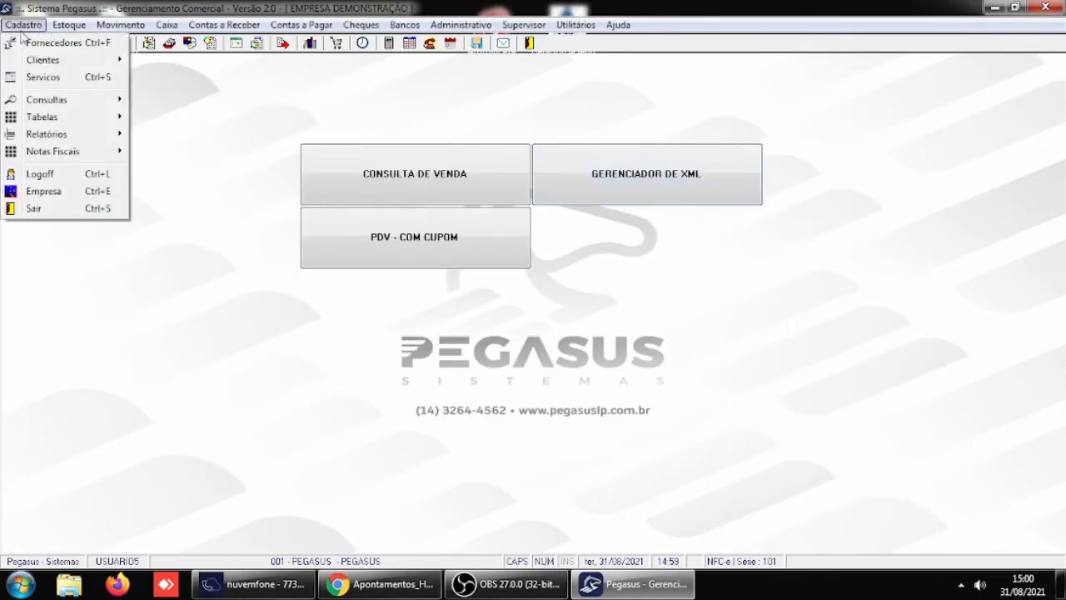
mouse_move(53, 119)
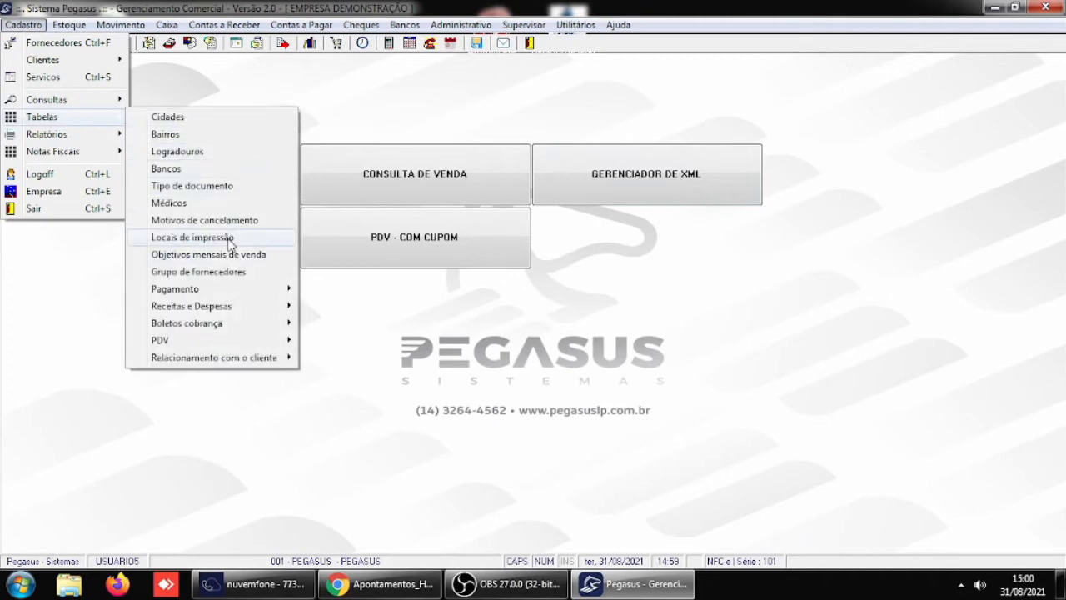
mouse_move(226, 306)
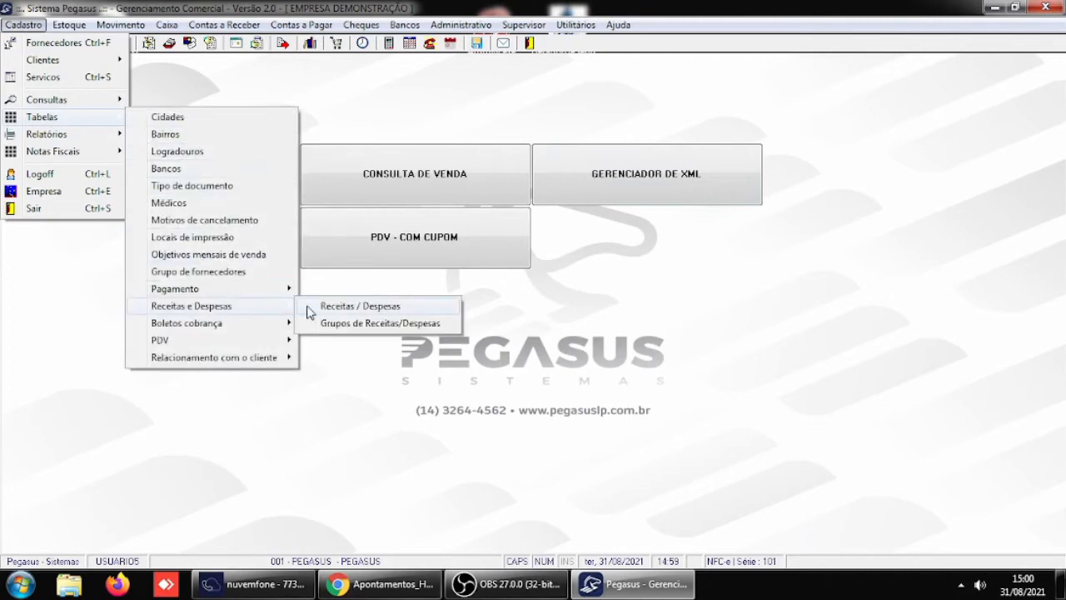
click(362, 308)
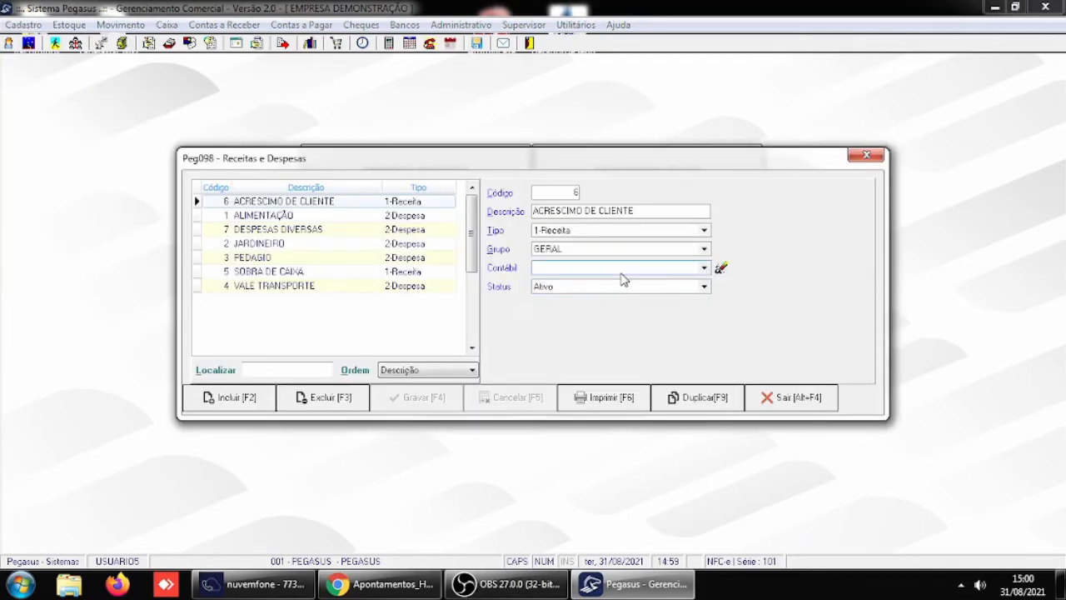
- Review the registered income and expense categories from ACRESCIMO DE CLIENTE to VALE TRANSPORTE, and close the register
click(292, 217)
click(294, 230)
click(296, 243)
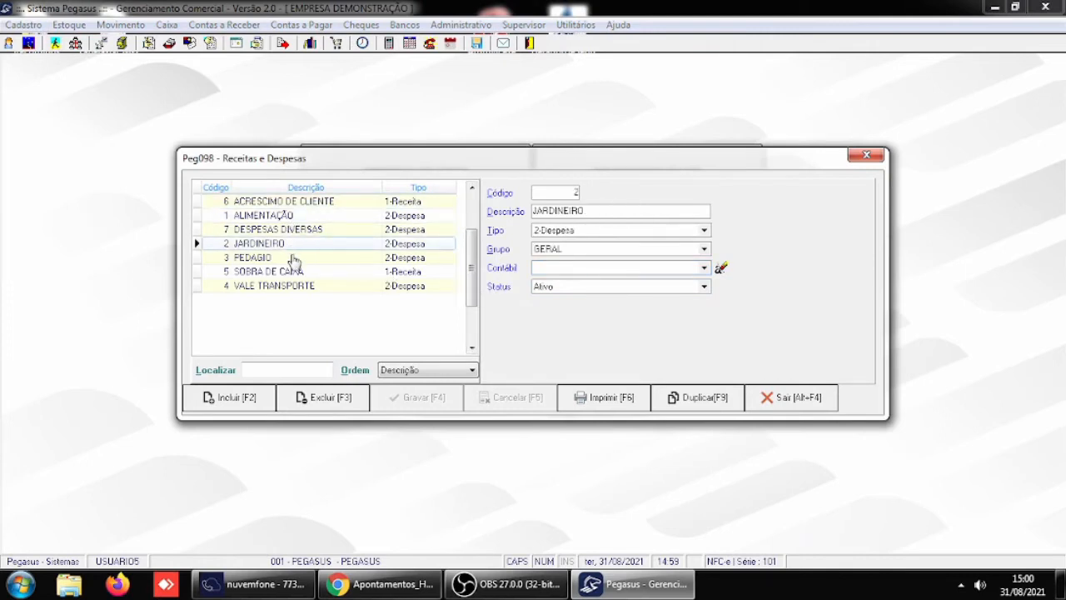
click(299, 258)
click(297, 273)
click(298, 286)
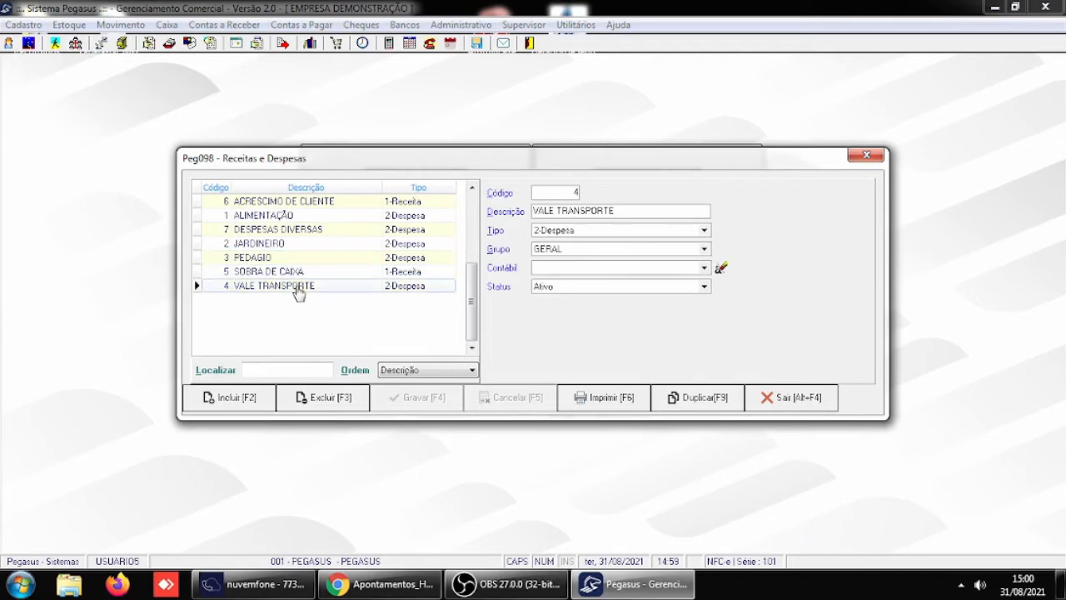
click(331, 204)
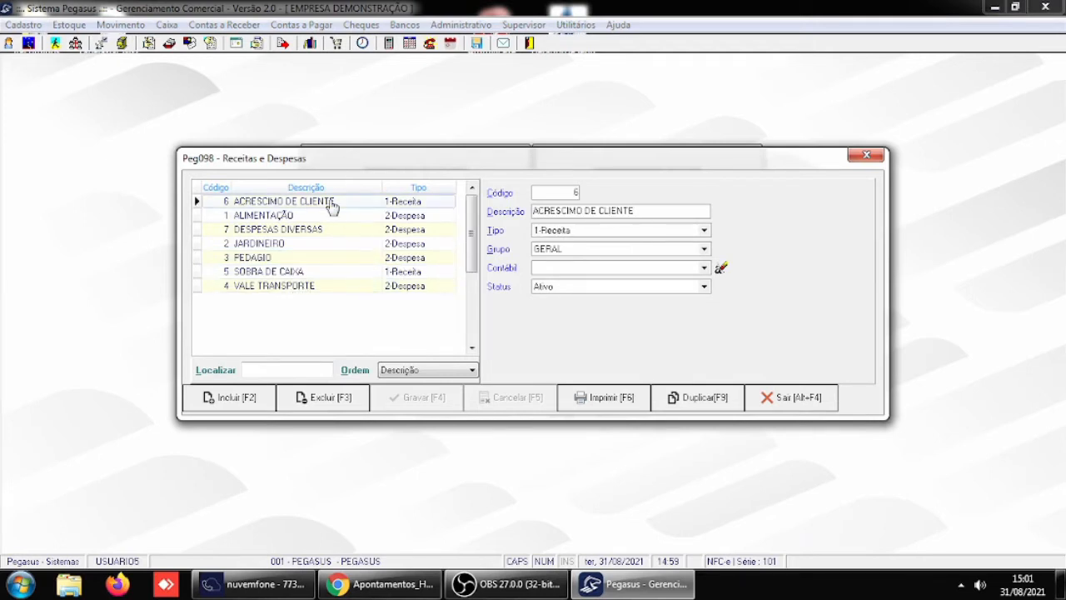
click(308, 216)
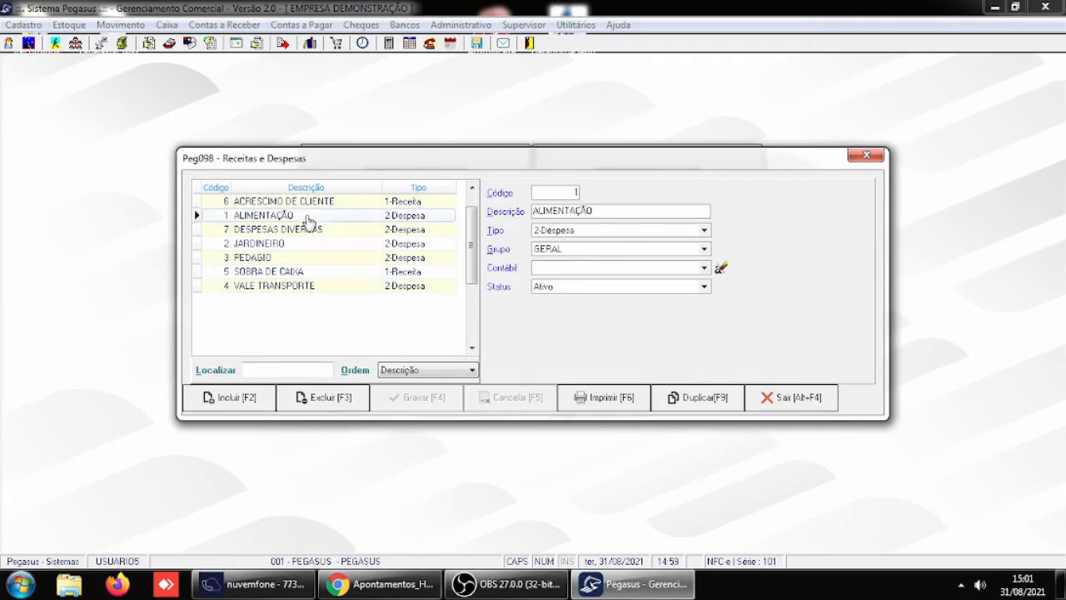
click(327, 232)
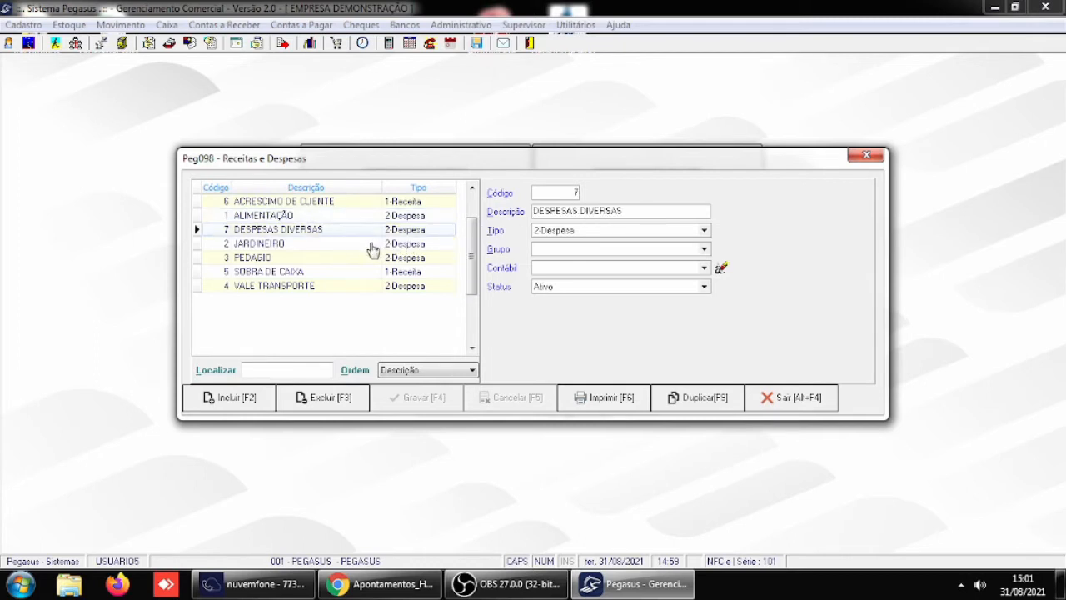
click(344, 245)
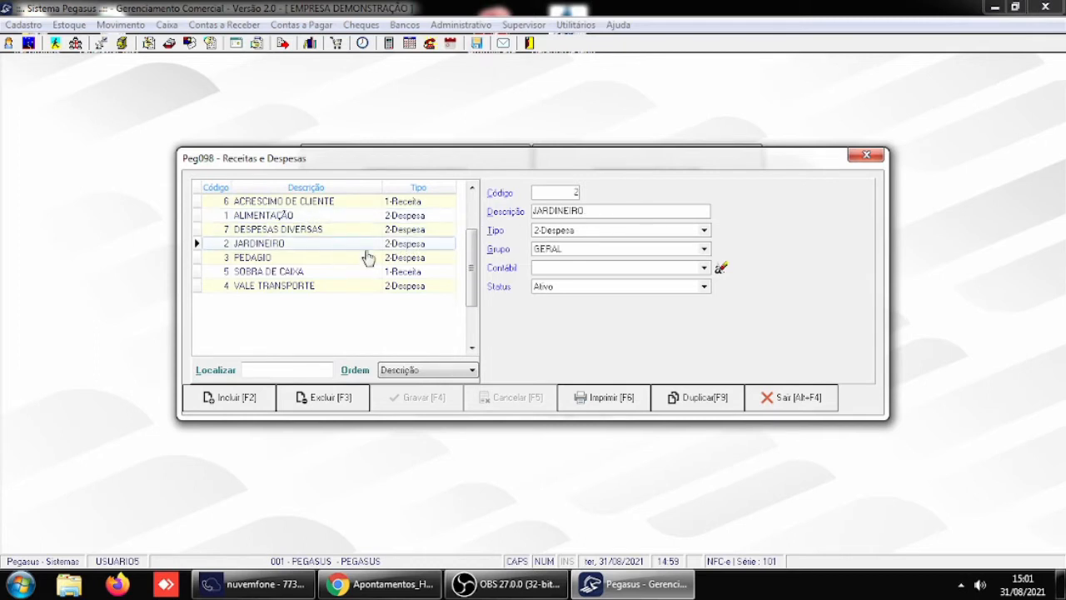
click(799, 399)
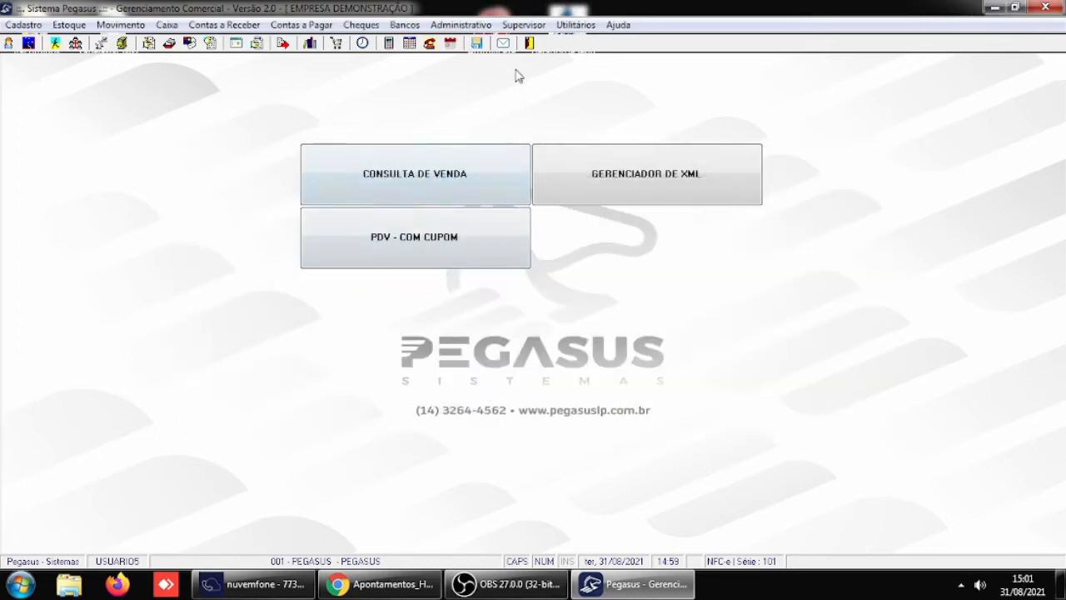
click(533, 25)
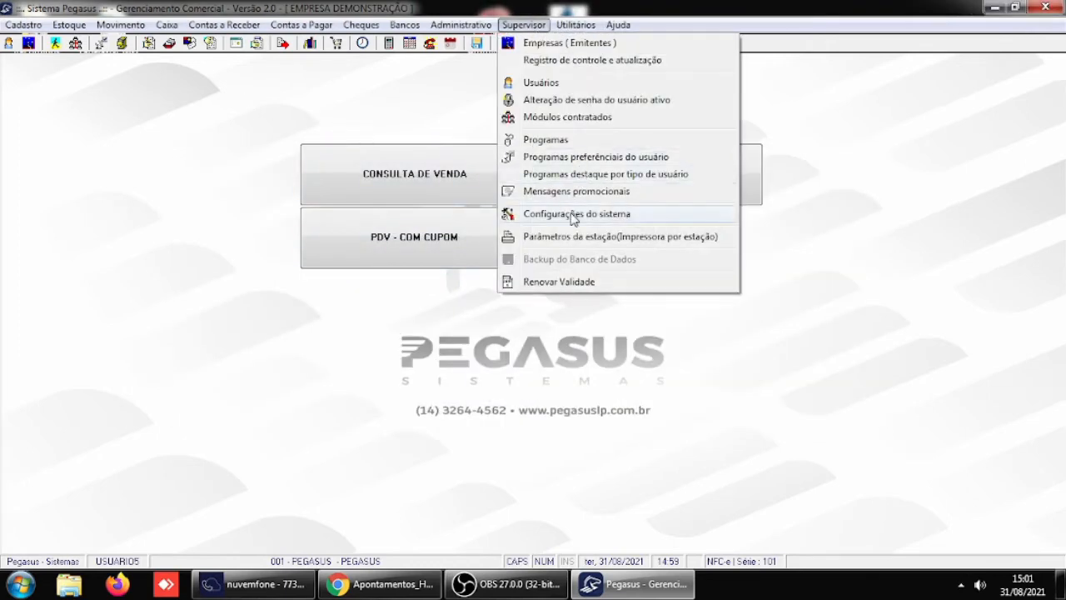
mouse_move(741, 220)
click(861, 222)
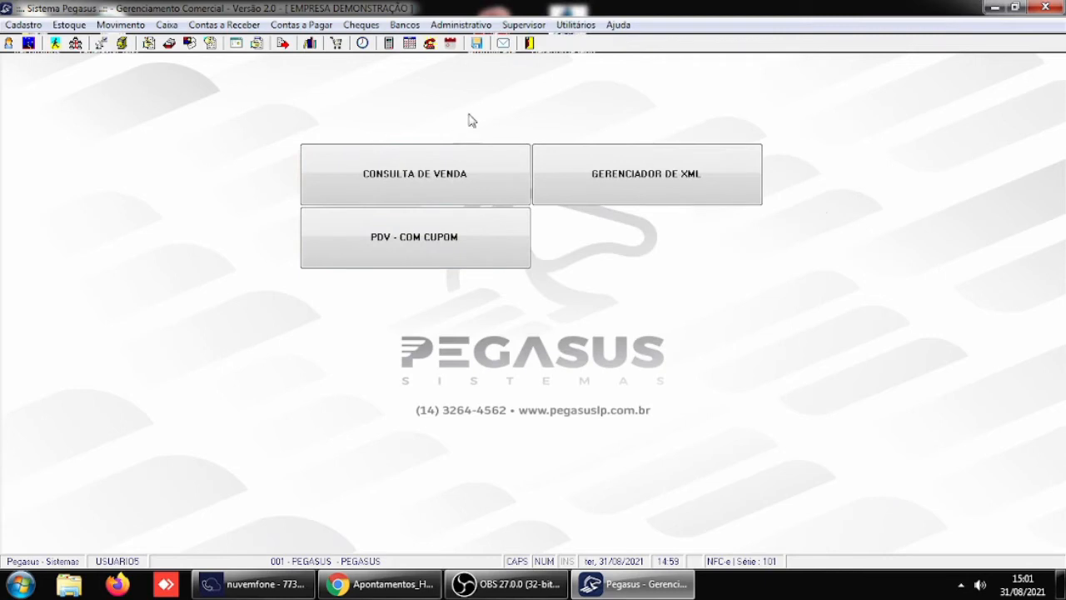
- In the general parameters for Receber / Caixa, set Obrigar lançamento de Receitas / Despesas to 1 - Recebimentos e Pagamentos and save
click(519, 27)
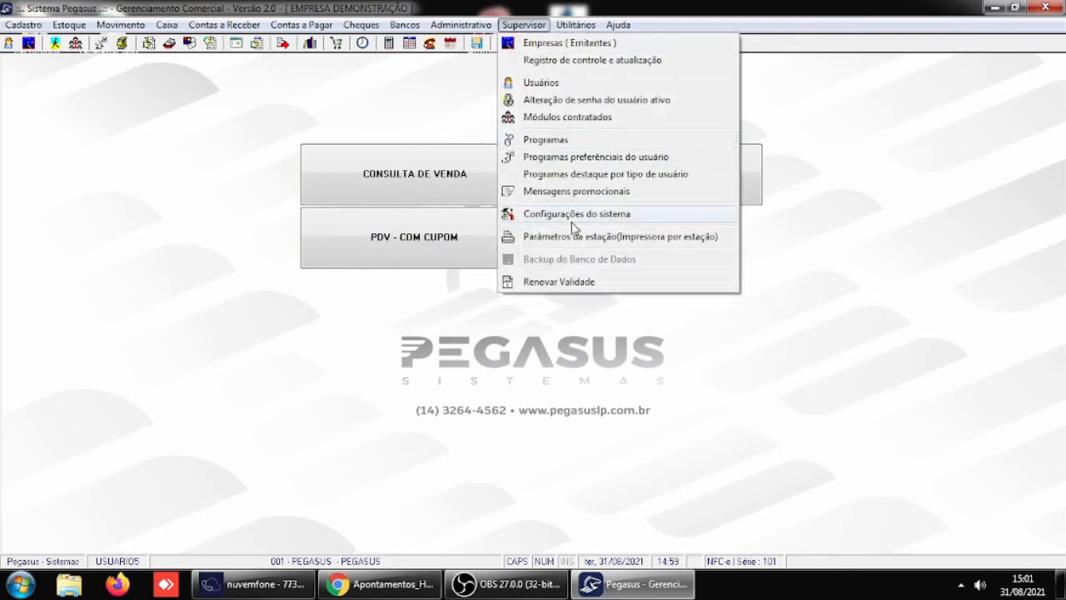
mouse_move(704, 218)
click(827, 215)
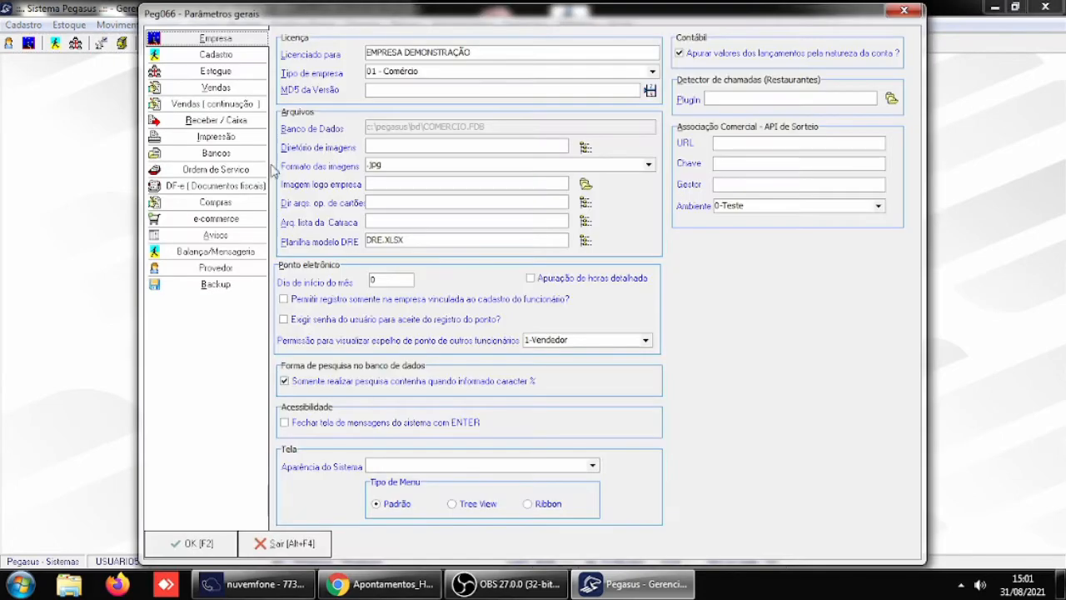
click(222, 122)
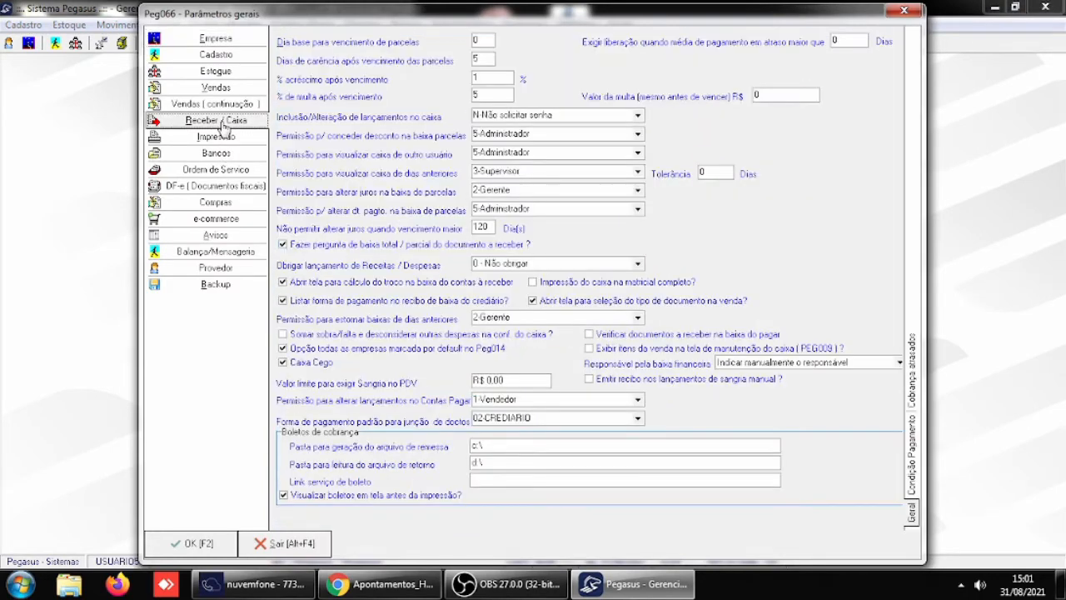
click(638, 263)
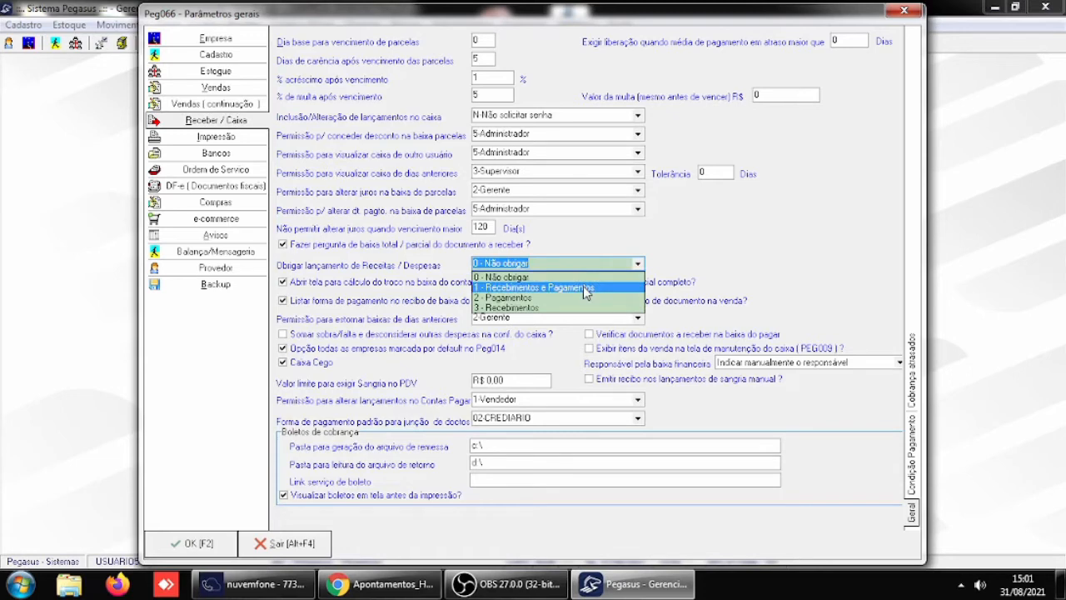
click(587, 288)
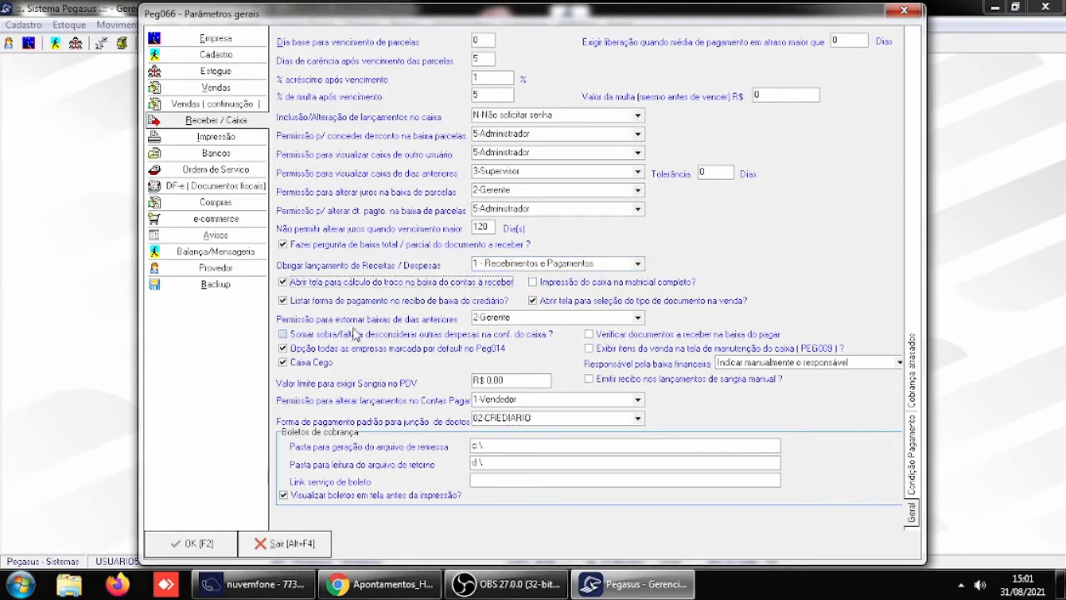
click(197, 550)
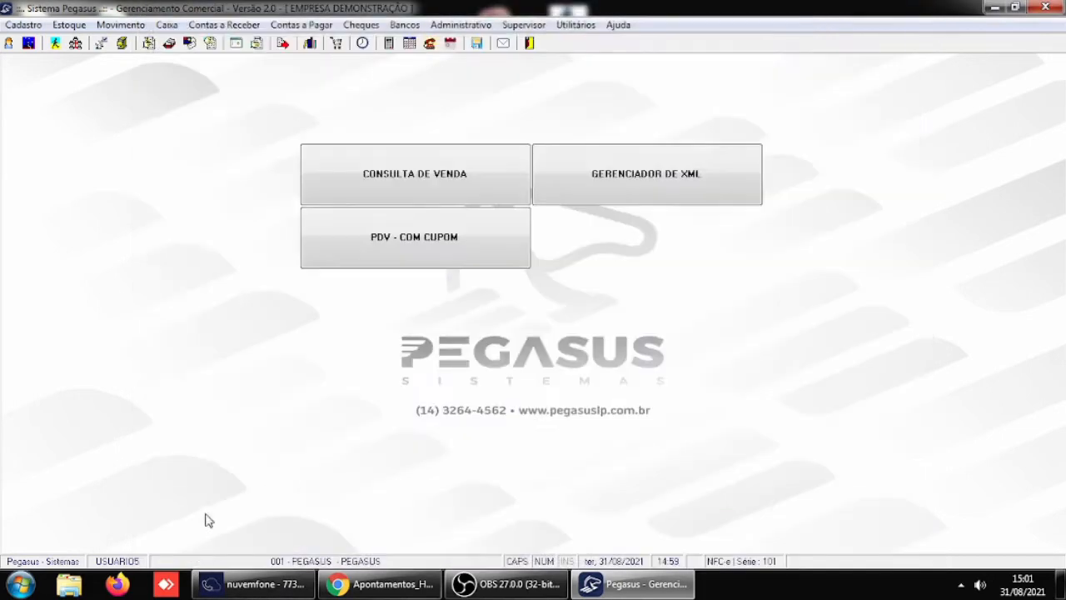
- Exit and restart the system, log in as USUARIO5 with the account password, select the company PEGASUS and dismiss the startup lists
click(529, 46)
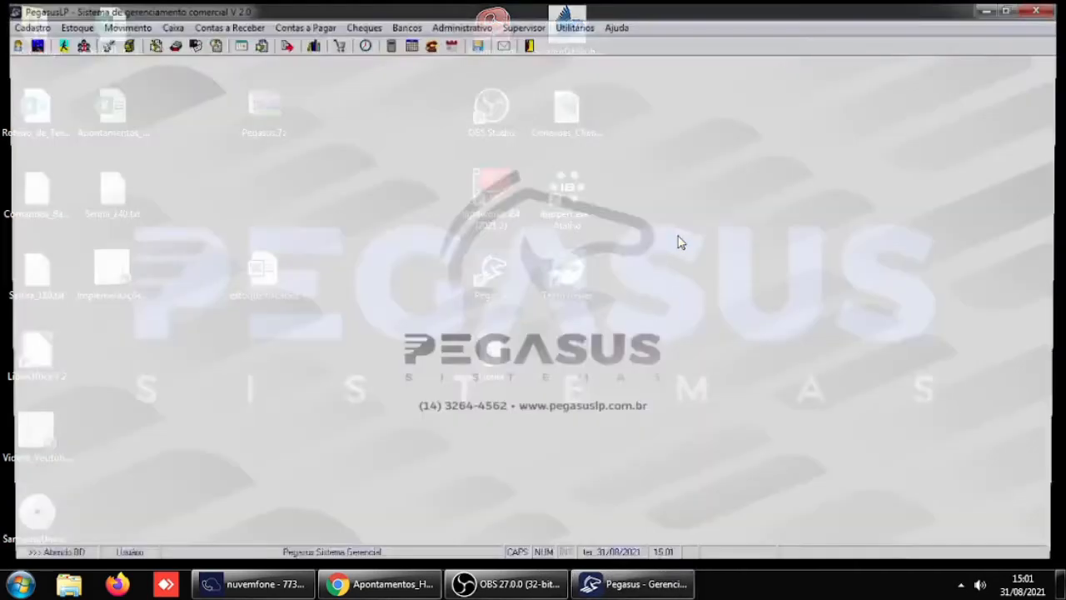
text(USUA)
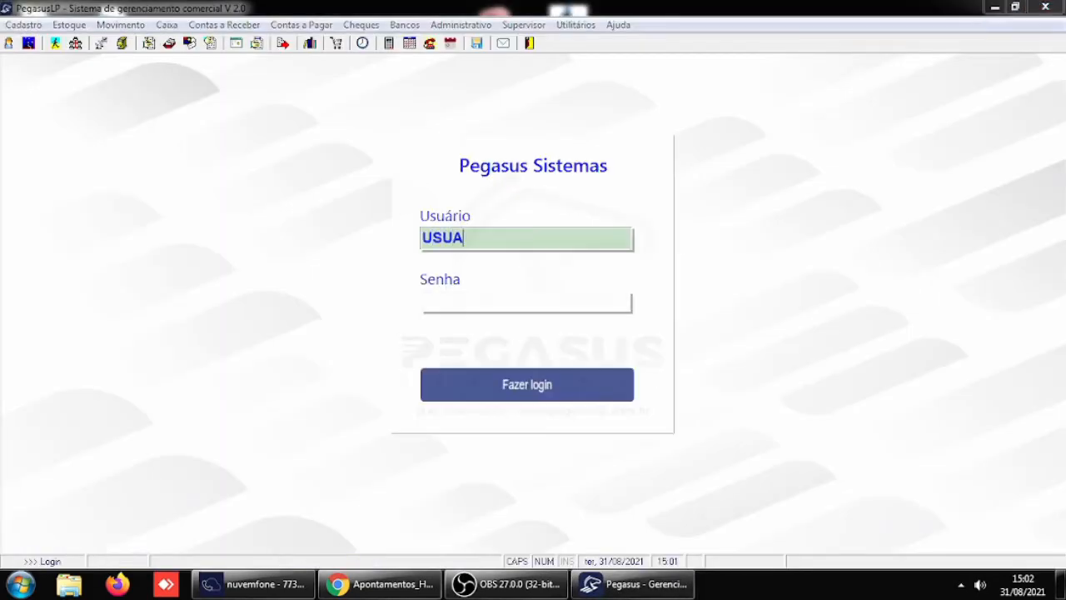
text(RIO5)
key(Tab)
text(**)
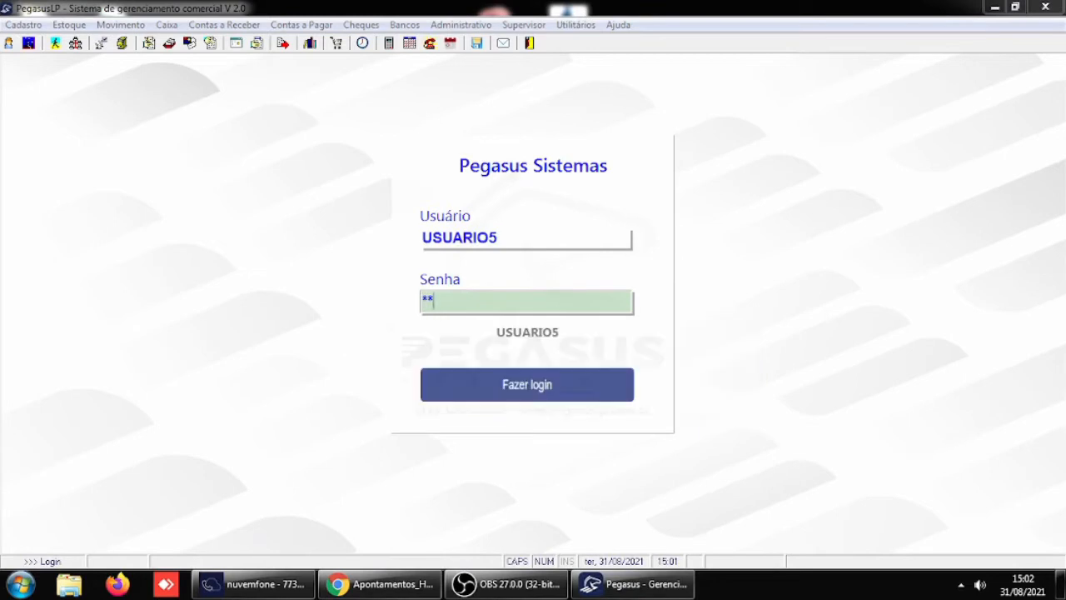
key(Return)
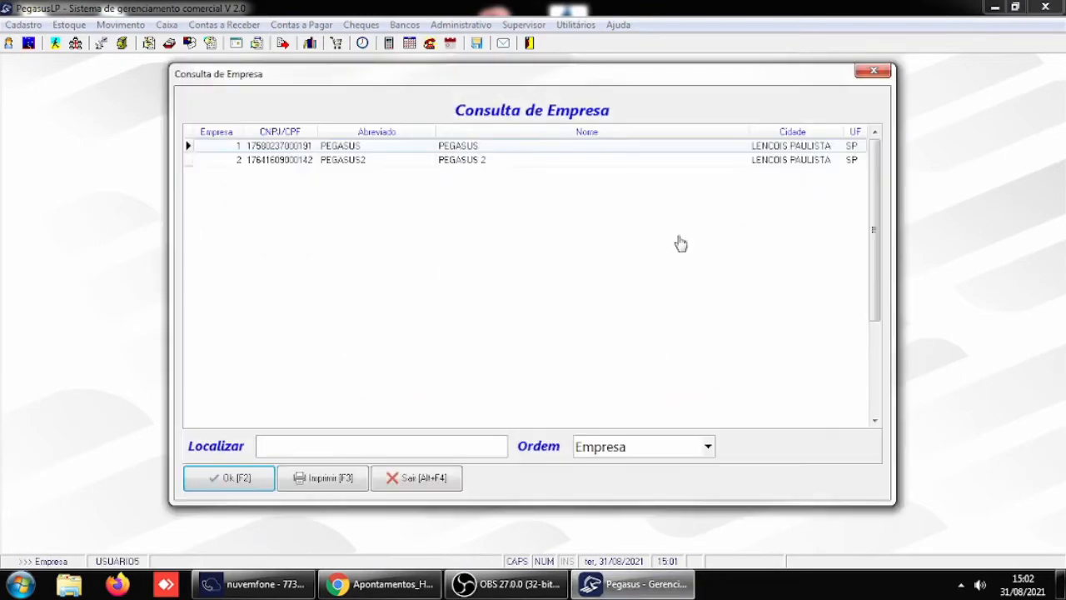
key(Return)
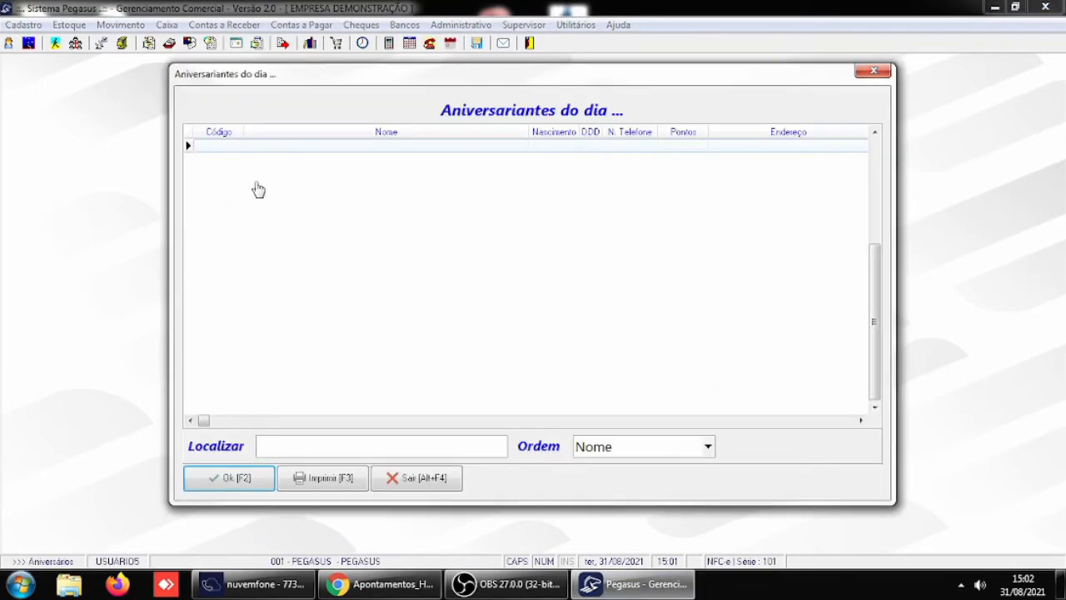
click(214, 490)
click(210, 491)
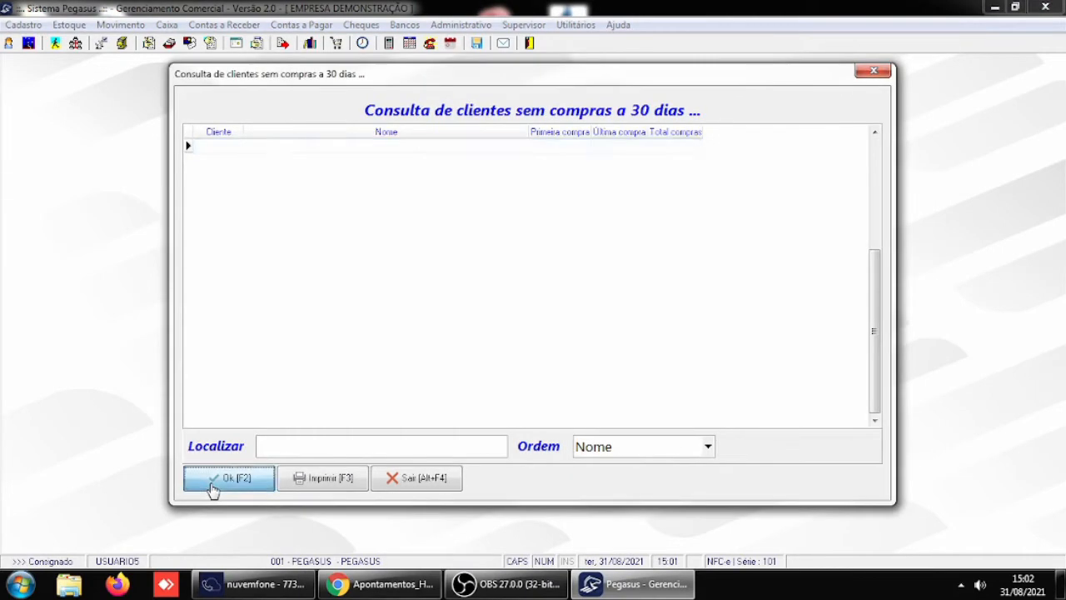
click(210, 491)
- Change the RECEBIMENTO AVULSO cash entry's history to "RECEBIMENTO AVULSO CLIENTE" and try to save it with Rec./Desp. empty
click(166, 25)
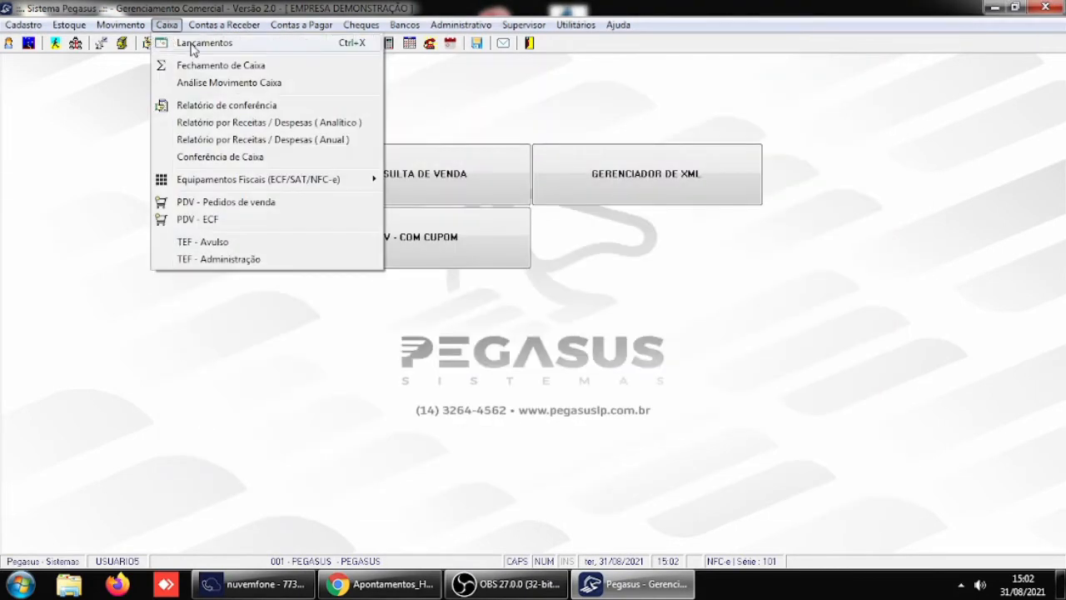
click(192, 51)
click(416, 343)
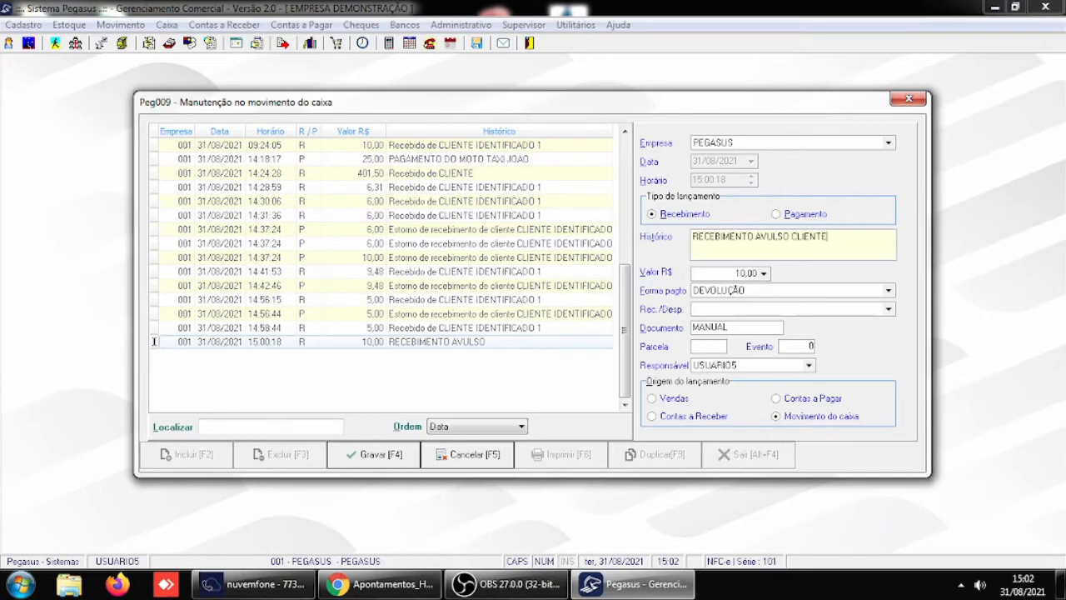
click(390, 455)
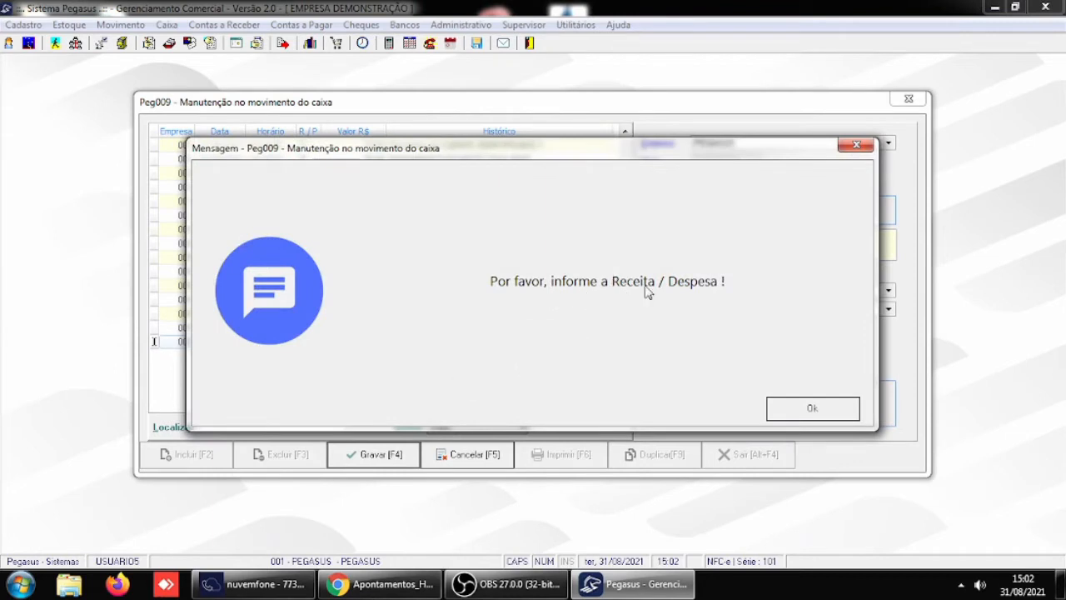
click(834, 413)
- Classify the receipt's Rec./Desp. as PEDAGIO, save the entry and close the cash movement
click(803, 309)
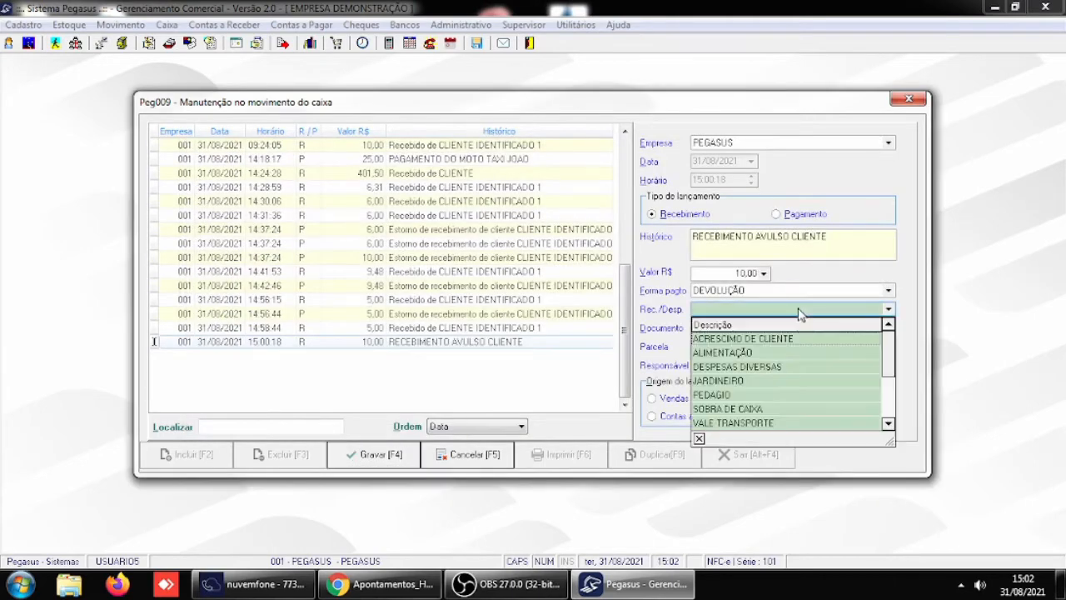
click(737, 395)
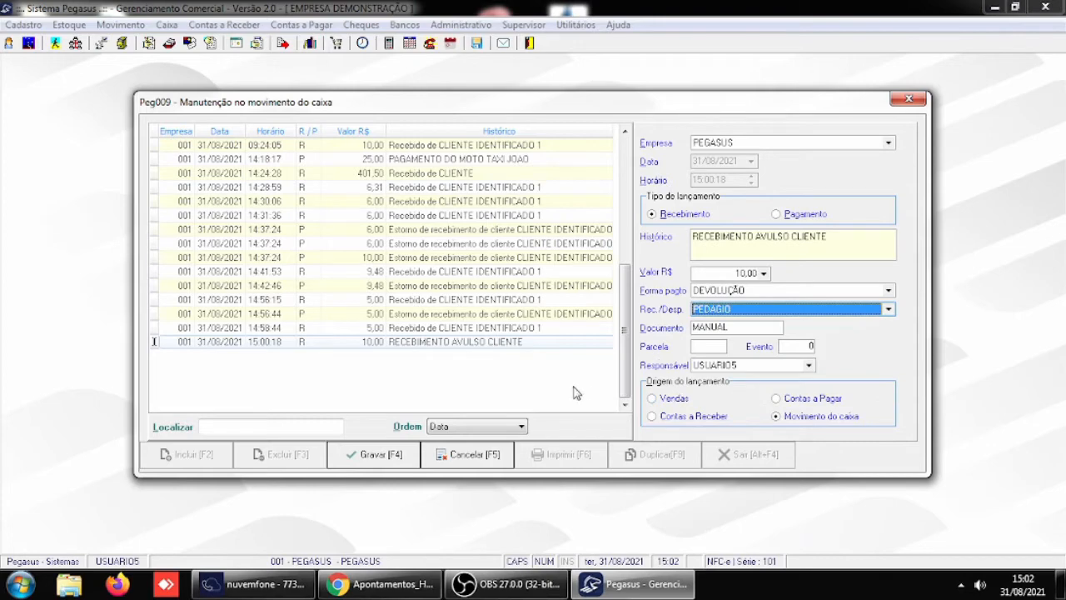
click(364, 458)
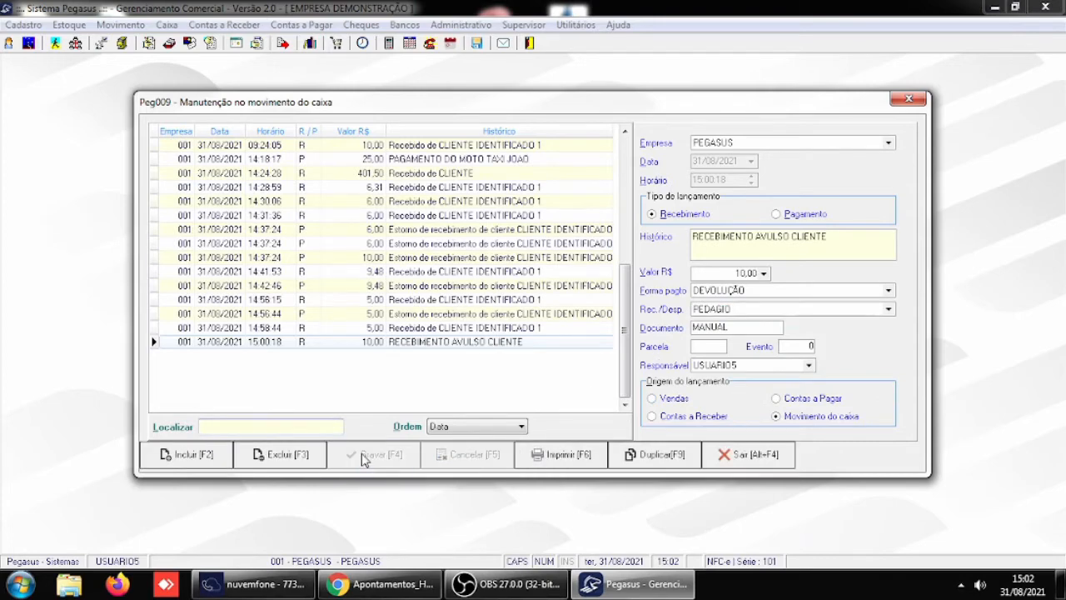
click(751, 458)
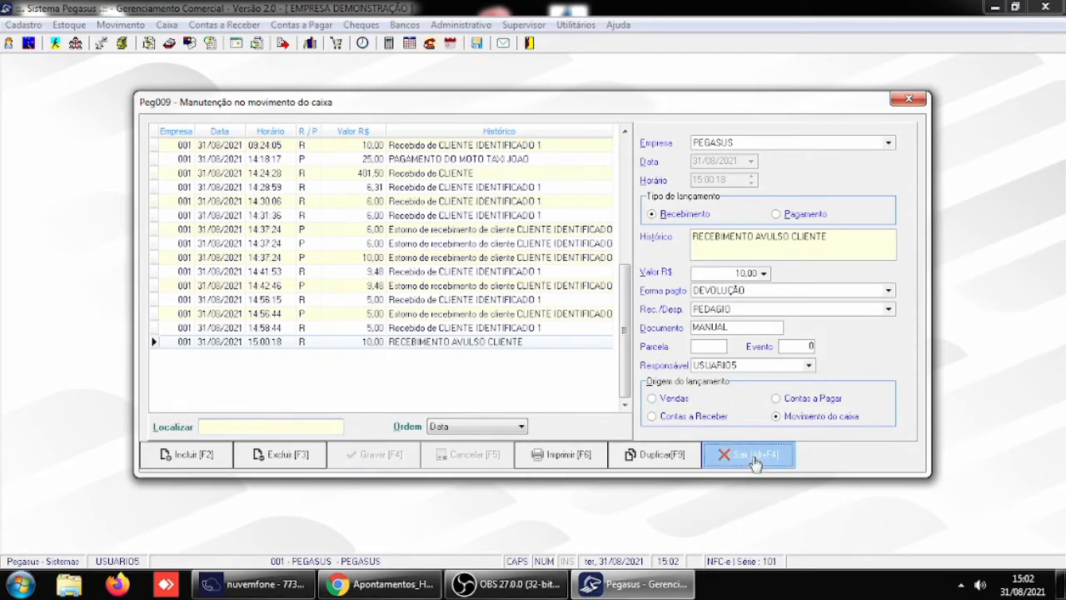
- Change the Receber / Caixa parameter Obrigar lançamento de Receitas / Despesas to 2 - Pagamentos and save the general parameters
click(536, 27)
mouse_move(578, 214)
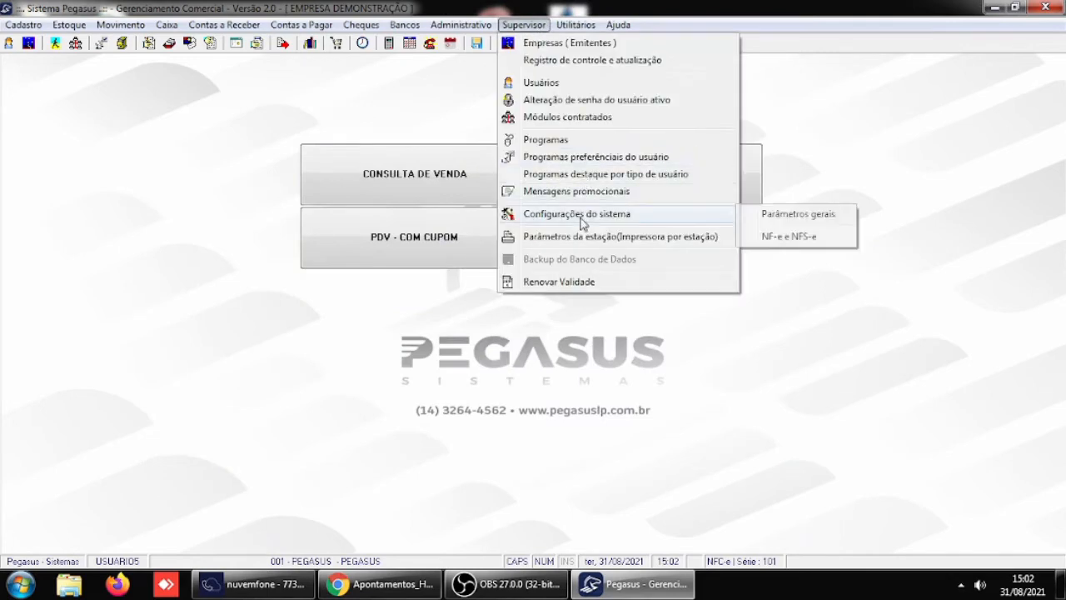
click(773, 214)
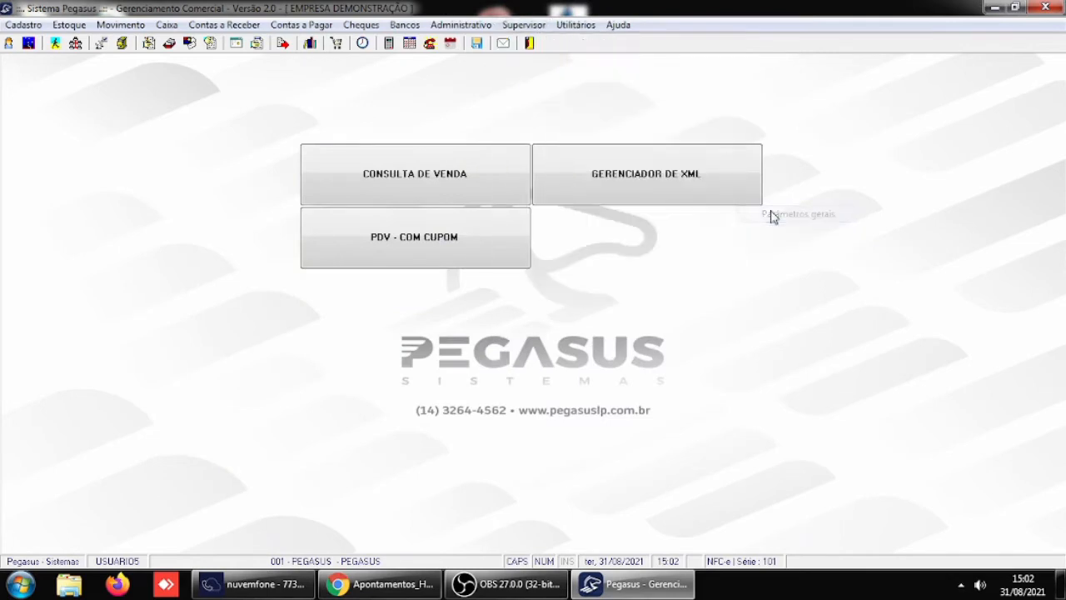
click(473, 254)
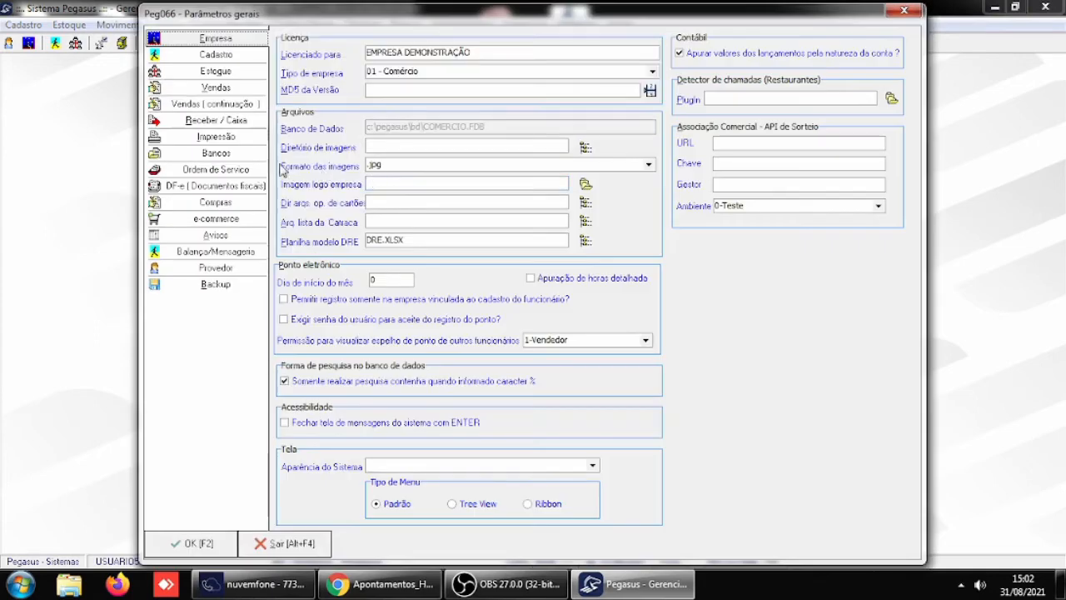
click(235, 122)
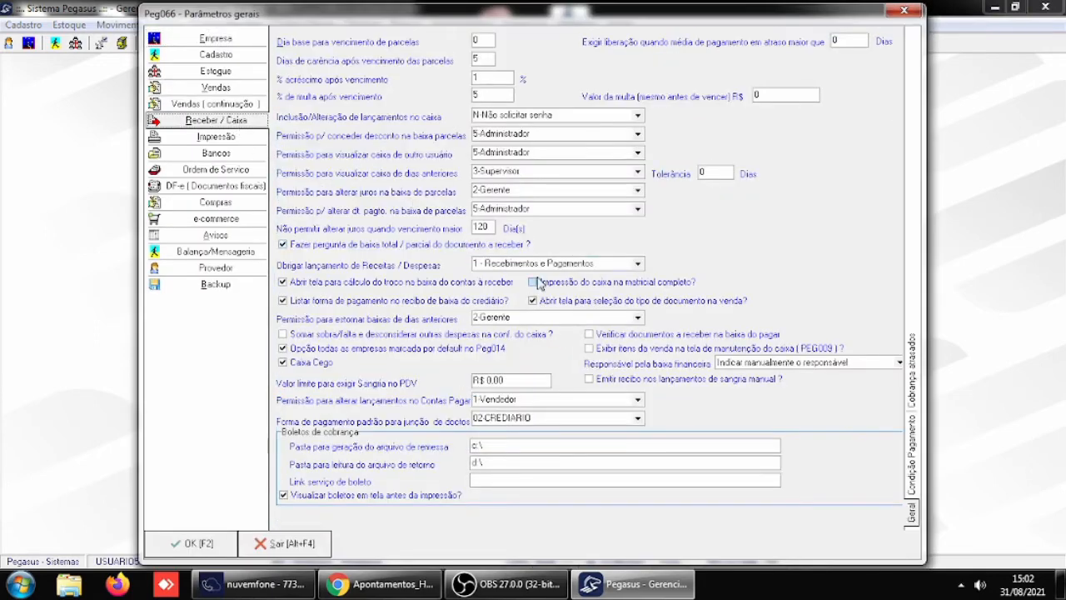
click(638, 265)
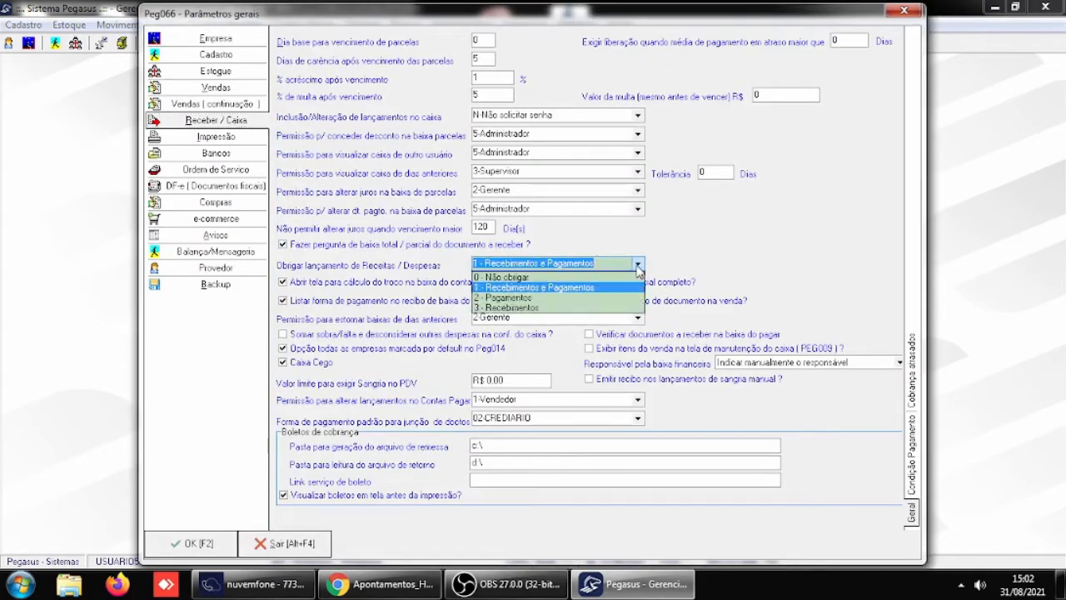
click(538, 301)
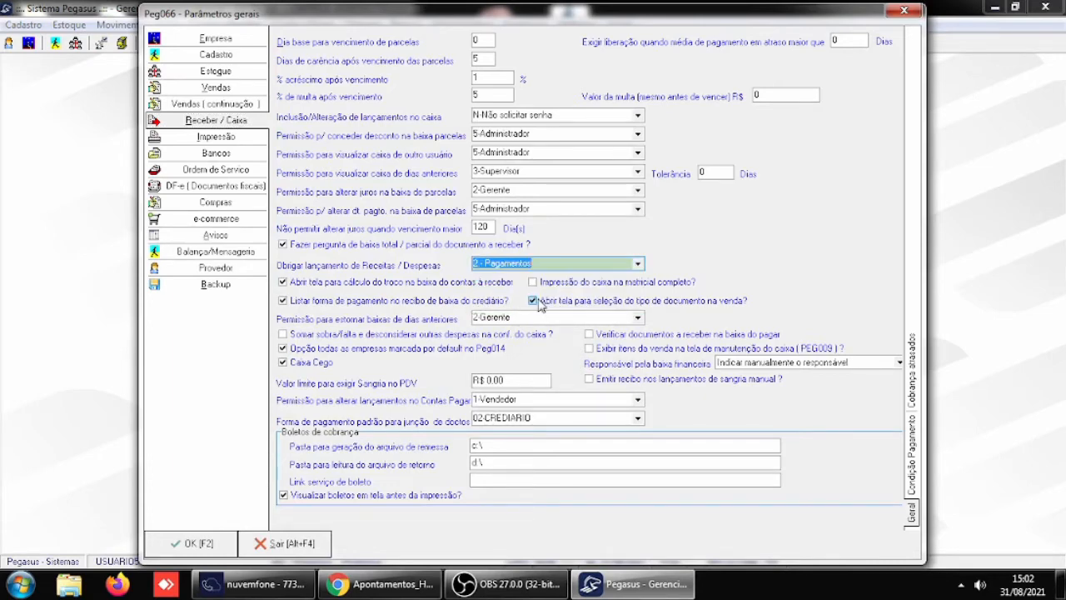
click(200, 542)
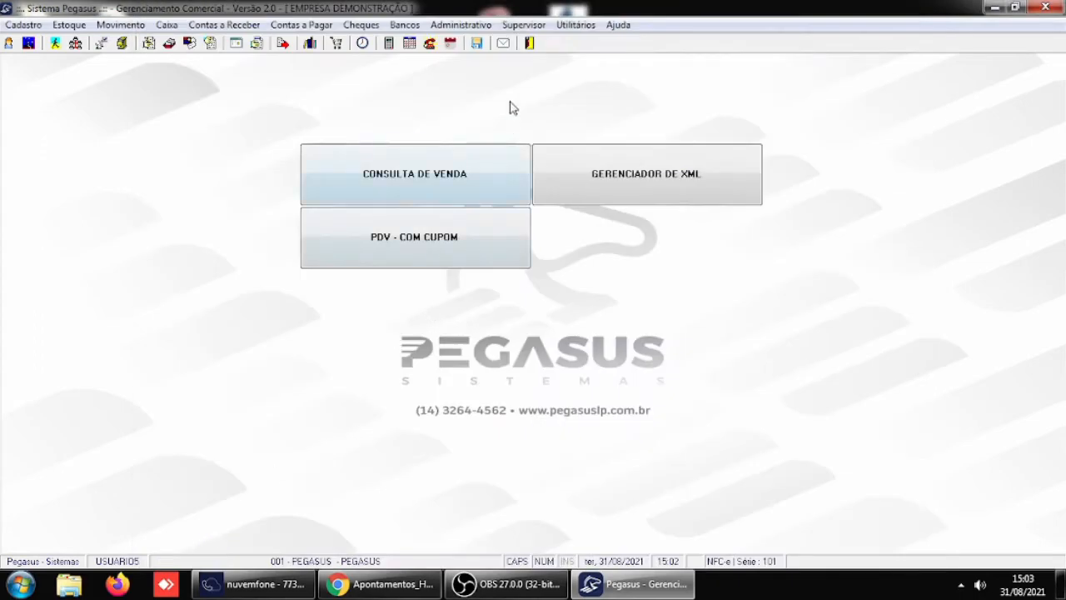
- Exit and restart the system, log in as USUARIO5 with the account password, select the company PEGASUS and dismiss the startup lists
click(532, 45)
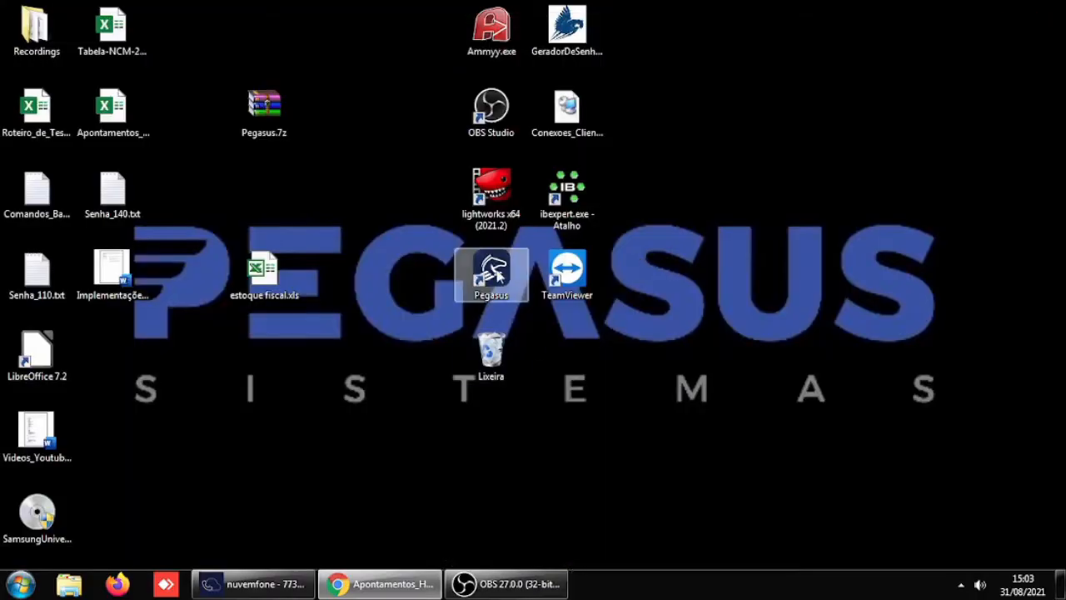
double_click(491, 271)
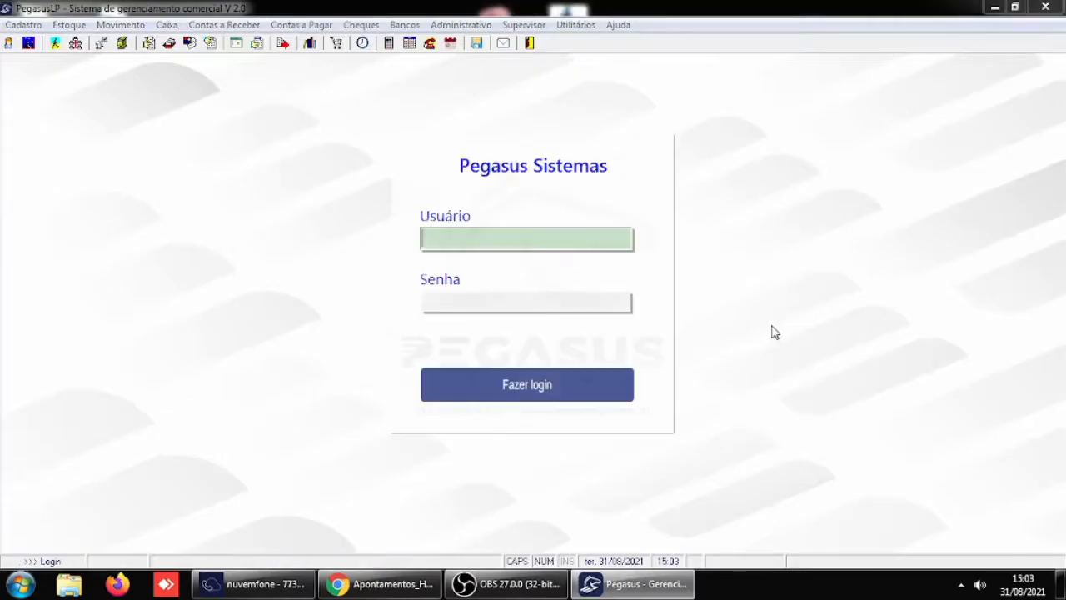
text(USUARIO5)
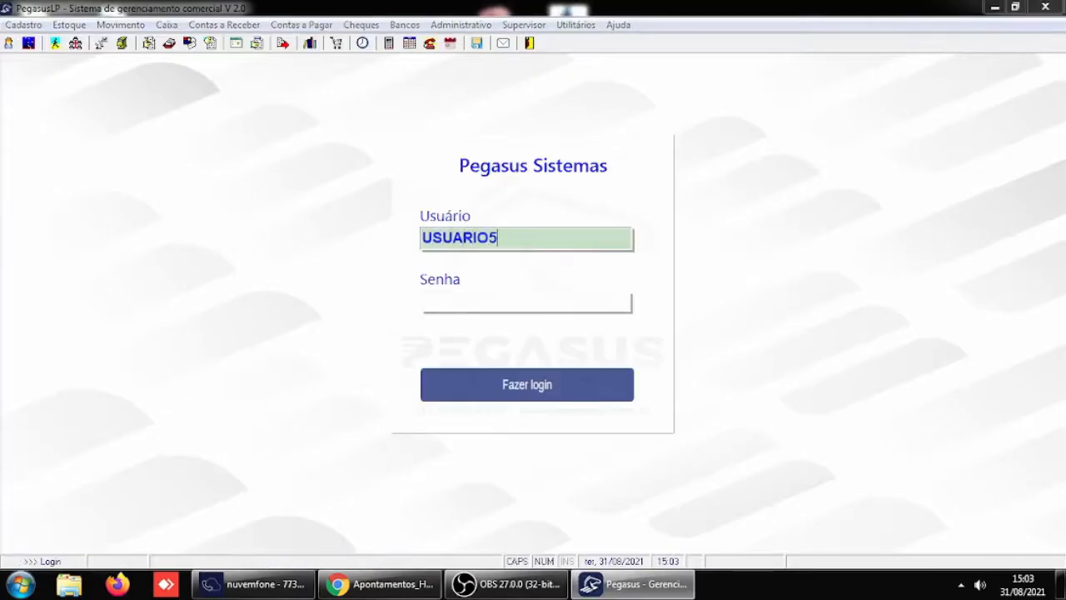
key(Tab)
text(*)
key(Return)
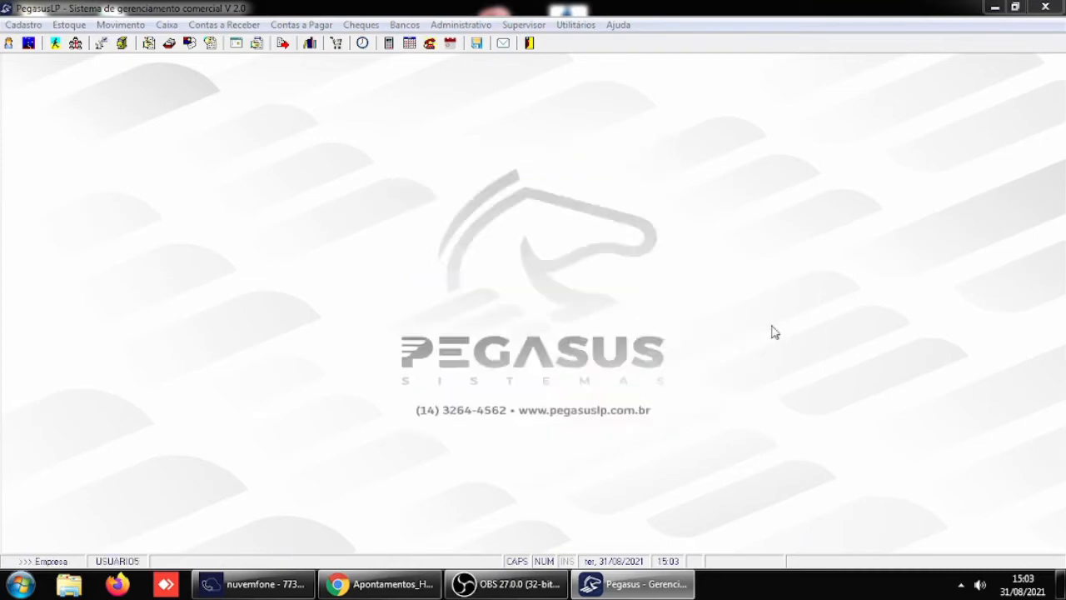
key(Return)
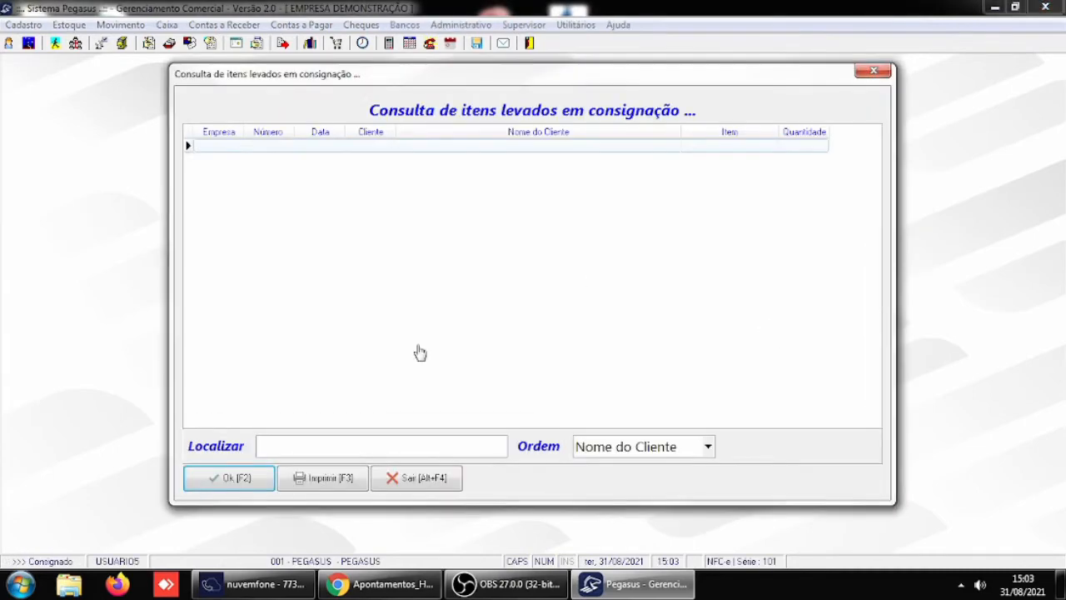
click(238, 478)
click(237, 477)
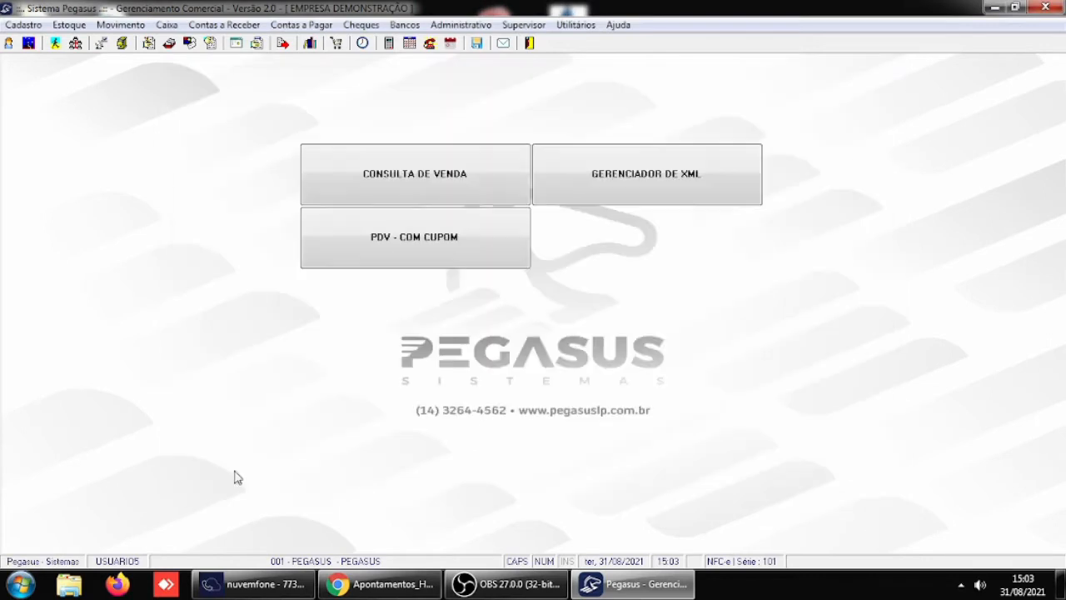
- In the cash movement entries, start a new Recebimento with the history RECEBIMENTO and a value of R$ 15,00
click(167, 25)
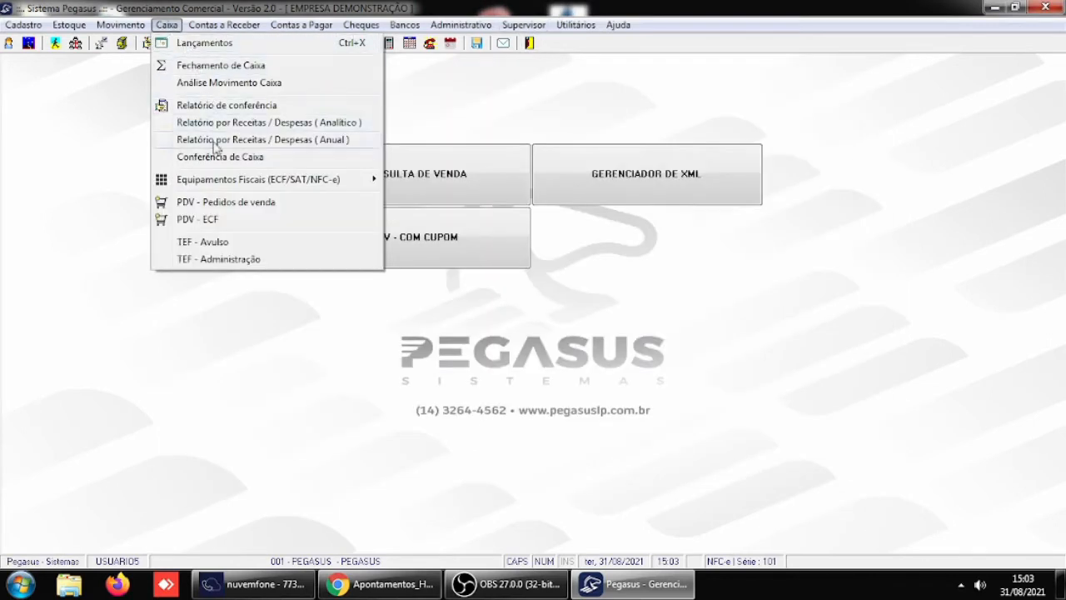
click(213, 48)
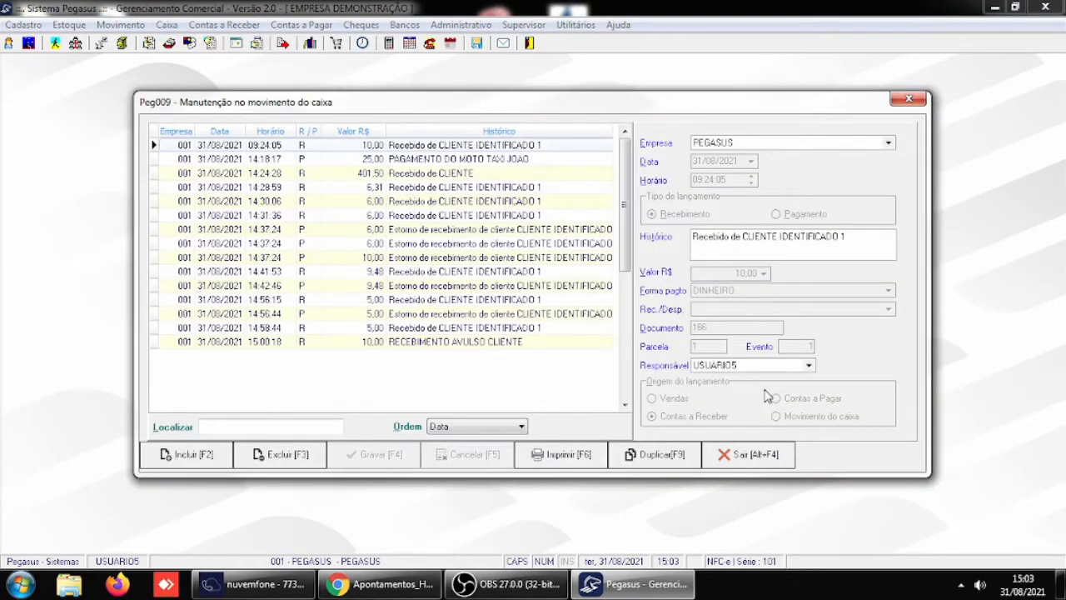
click(414, 346)
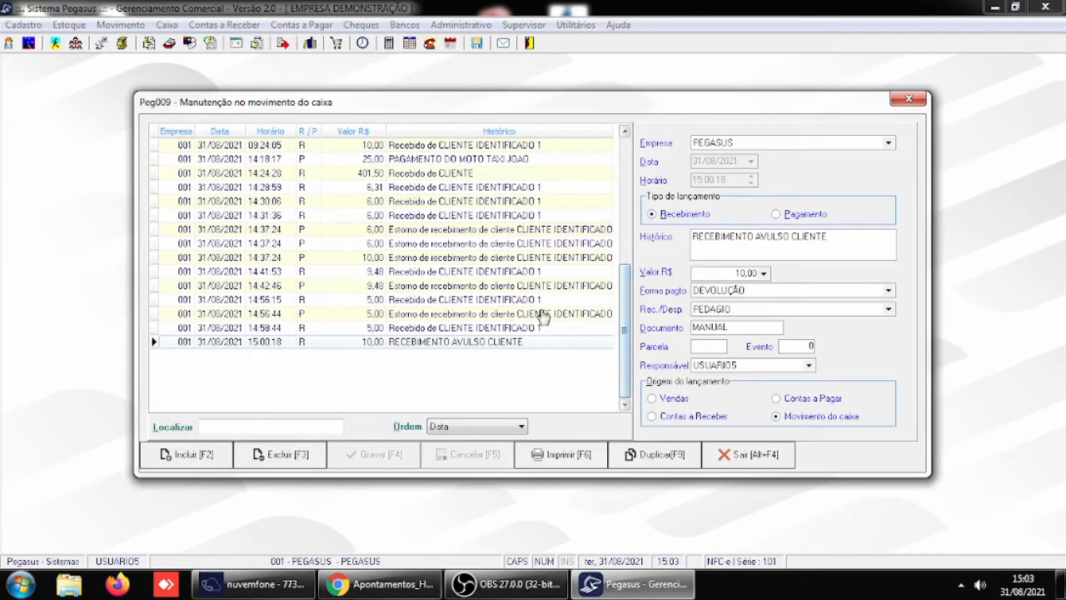
click(200, 456)
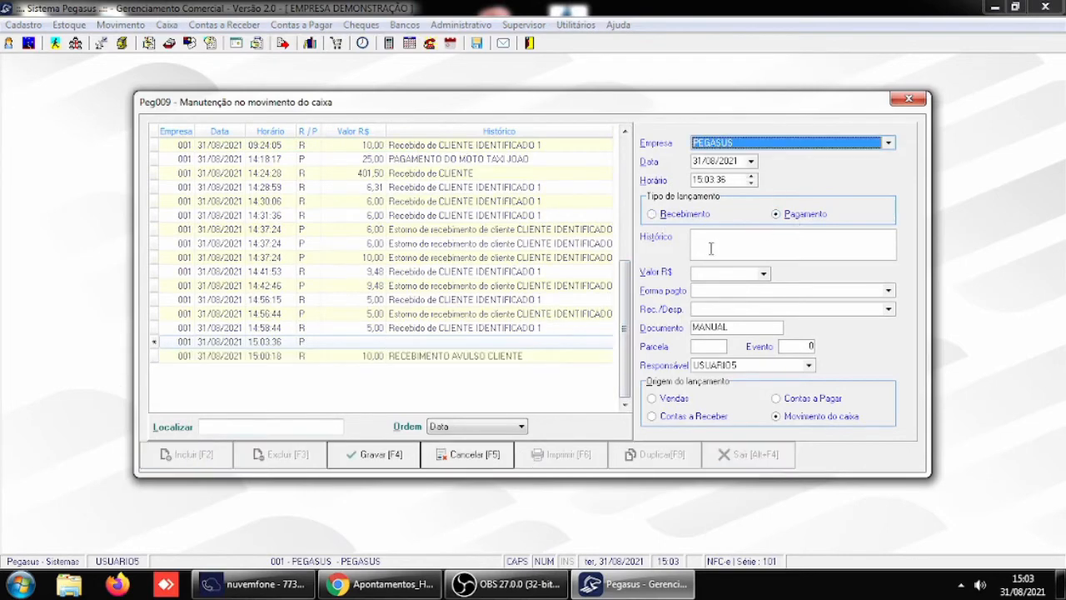
click(653, 215)
click(760, 239)
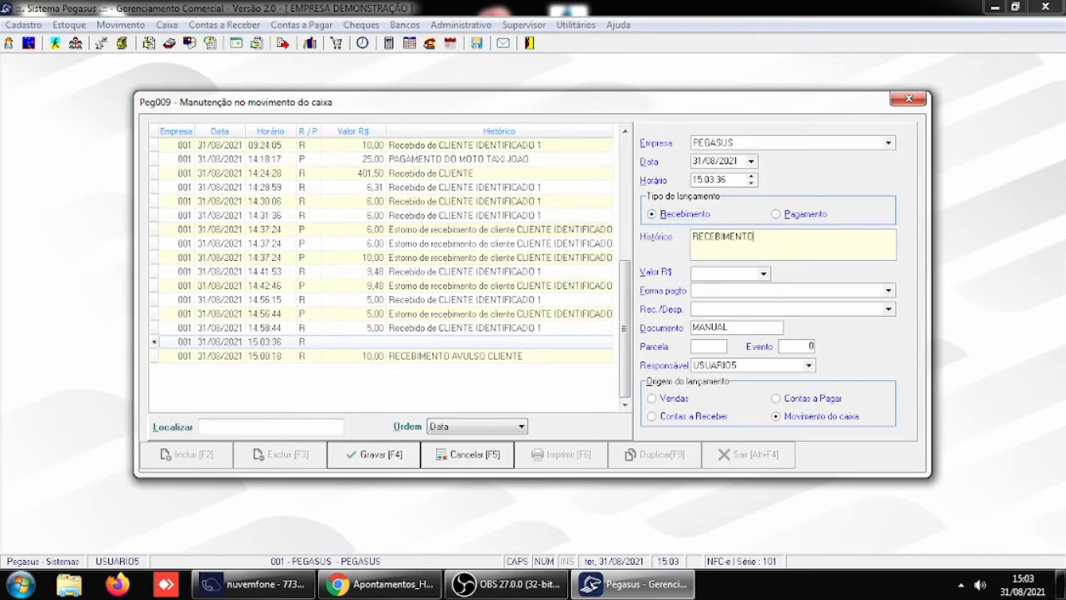
text(RECEBIMENTO)
key(Tab)
key(Tab)
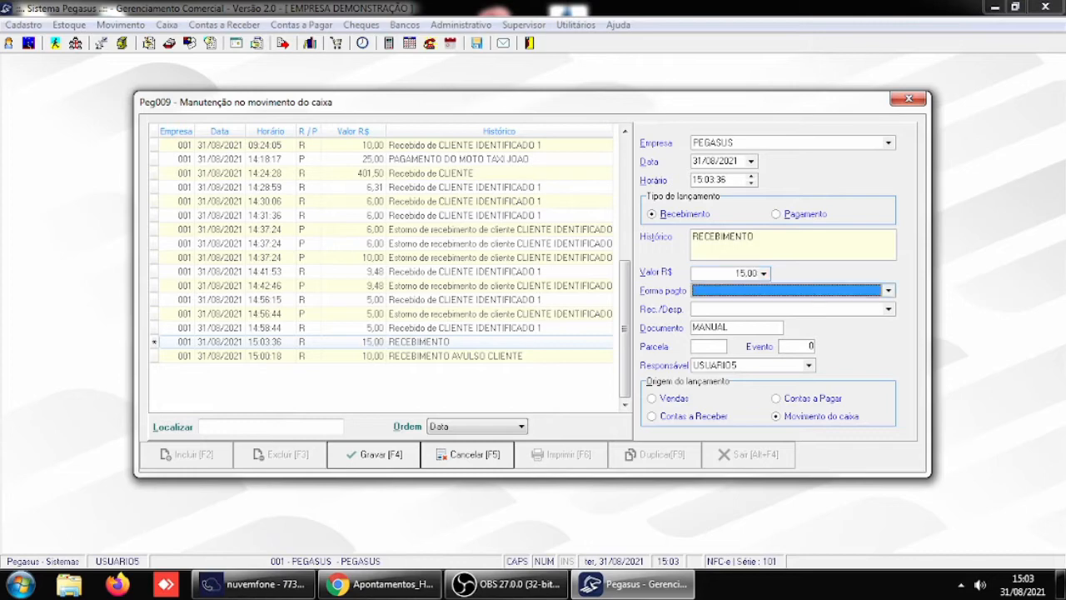
- Set the receipt's payment form to DINHEIRO, leave Rec./Desp. empty and save the entry
text(DEVOLUÇÃO)
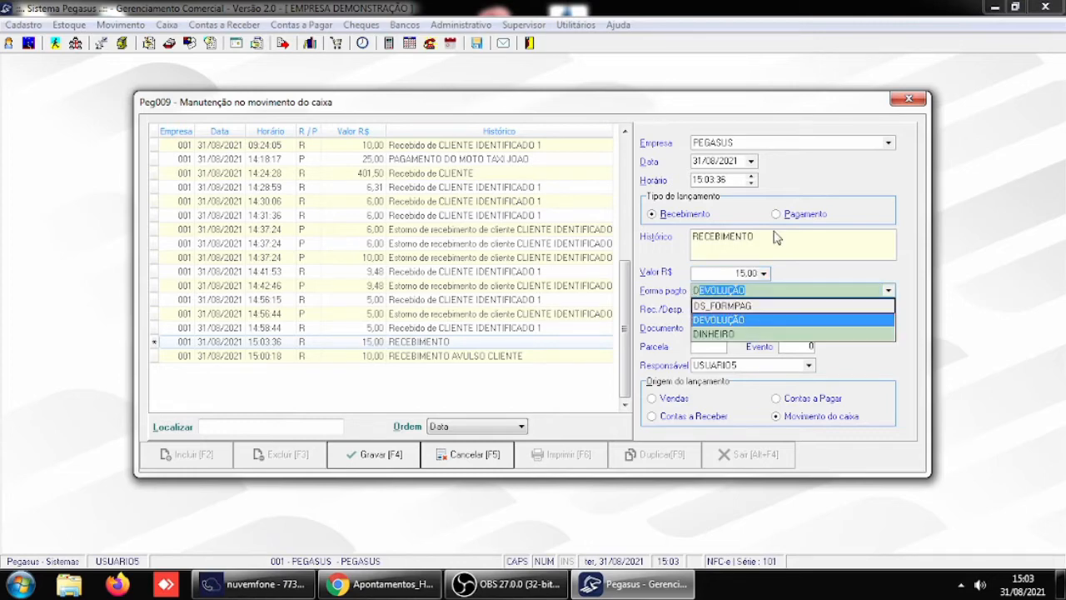
key(Down)
key(Tab)
key(Tab)
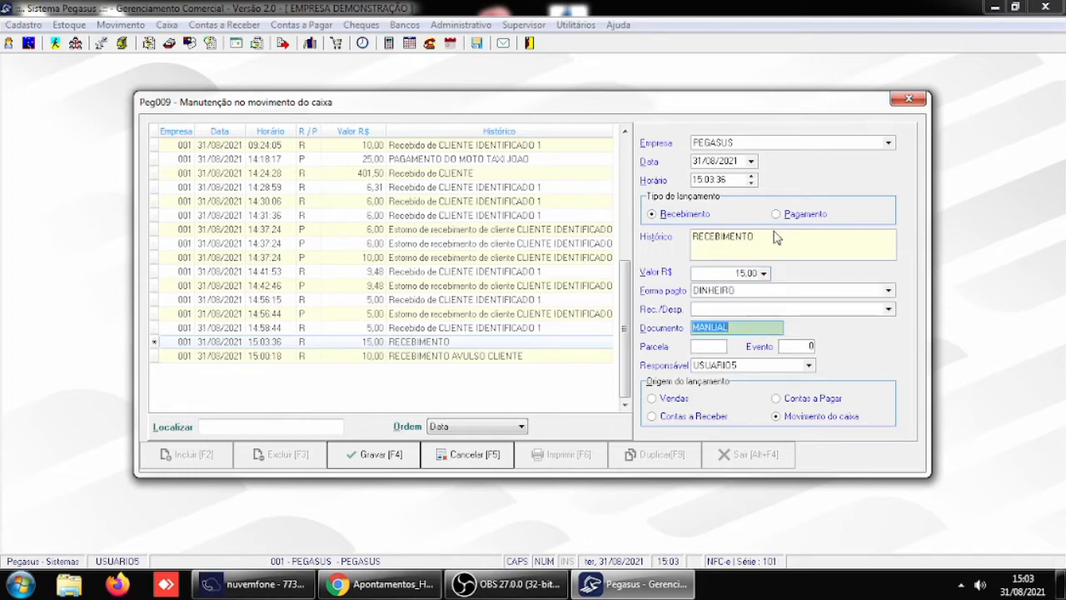
key(Tab)
key(Tab)
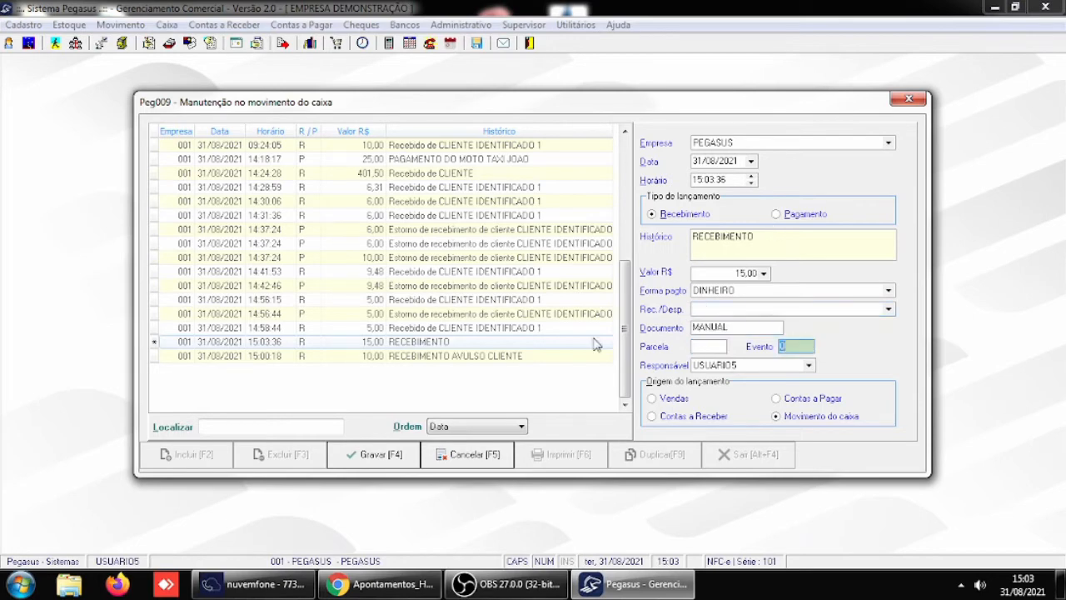
click(374, 460)
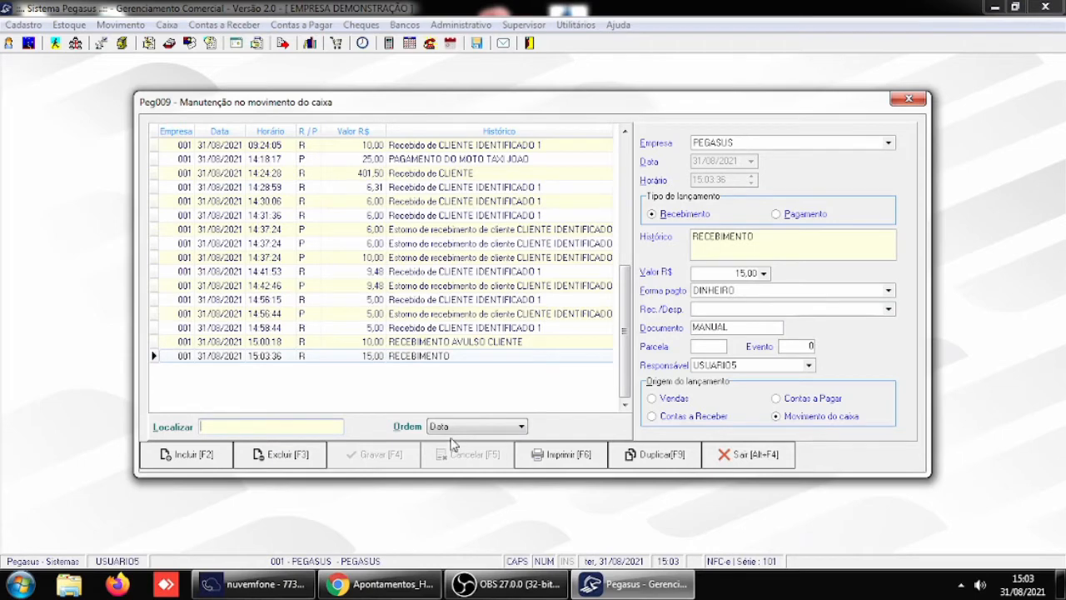
- Start a new Pagamento cash entry with the history PAGAMENTO and a value of R$ 15,00
click(224, 458)
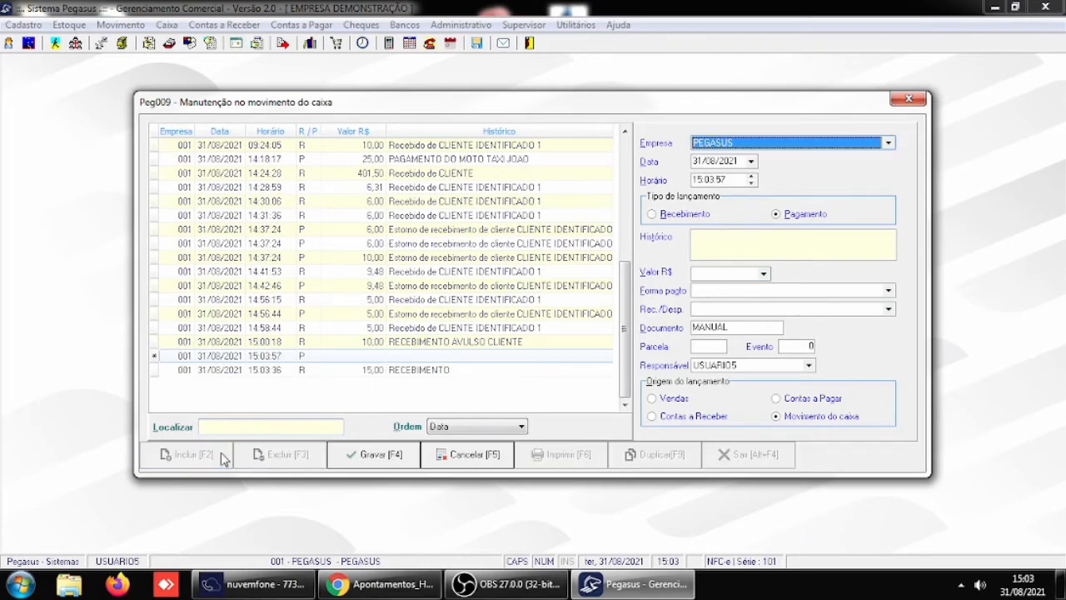
click(732, 241)
text(PAGAMEN)
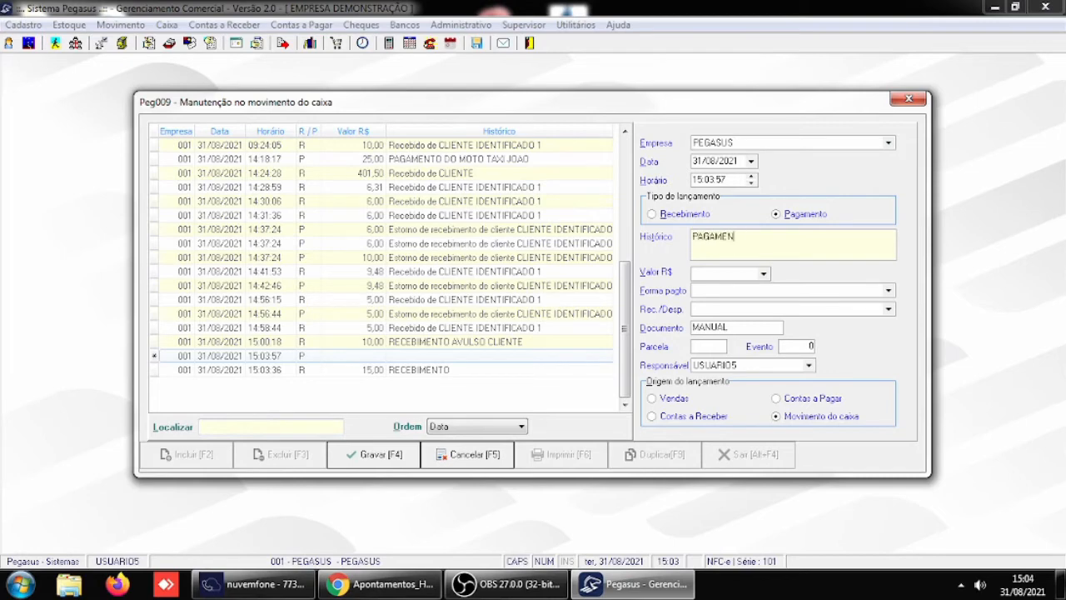
text(TO)
key(Tab)
key(Tab)
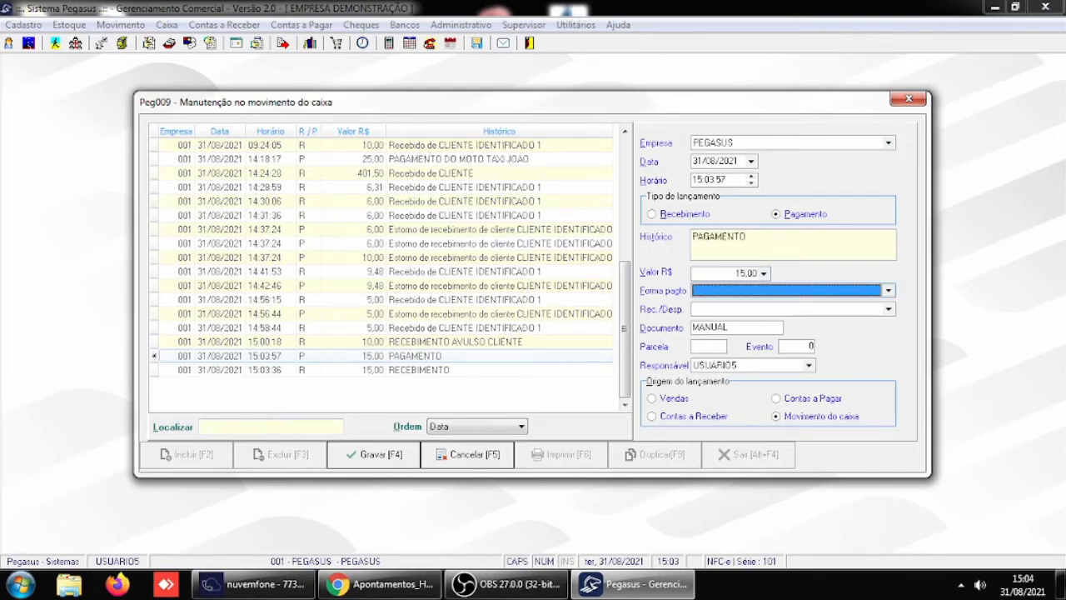
- Set the payment entry's payment form to DINHEIRO and try to save it with Rec./Desp. empty
text(DEVOLUÇÃO)
key(Down)
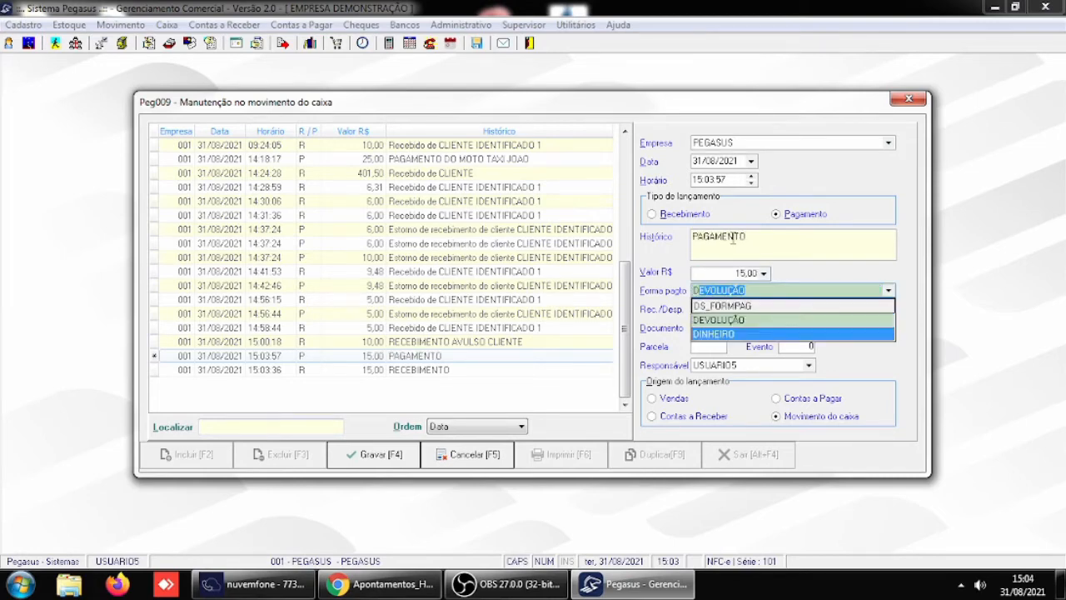
key(Tab)
key(Tab)
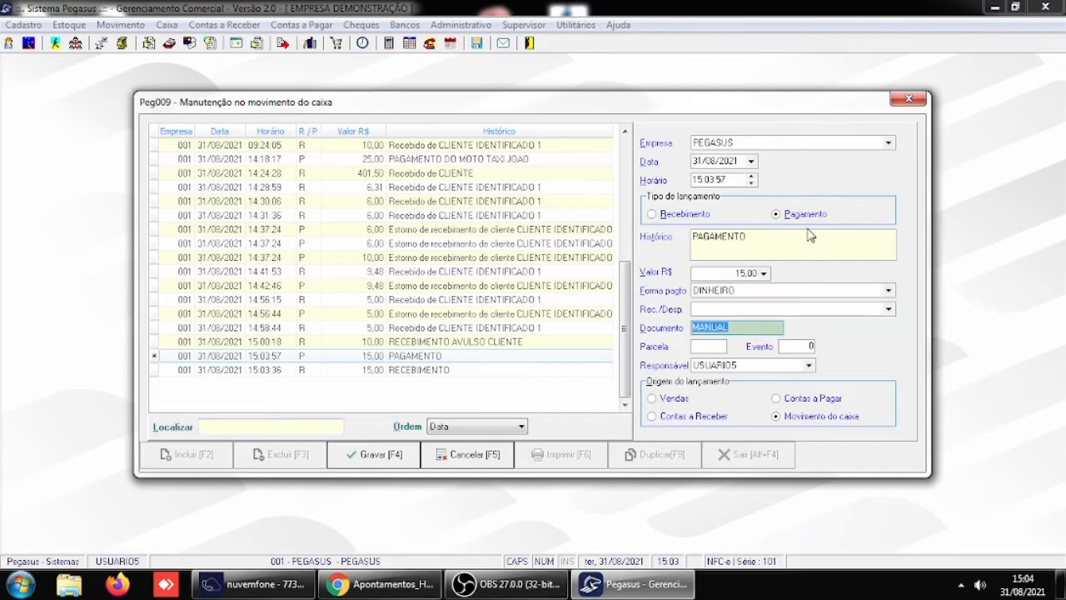
click(378, 459)
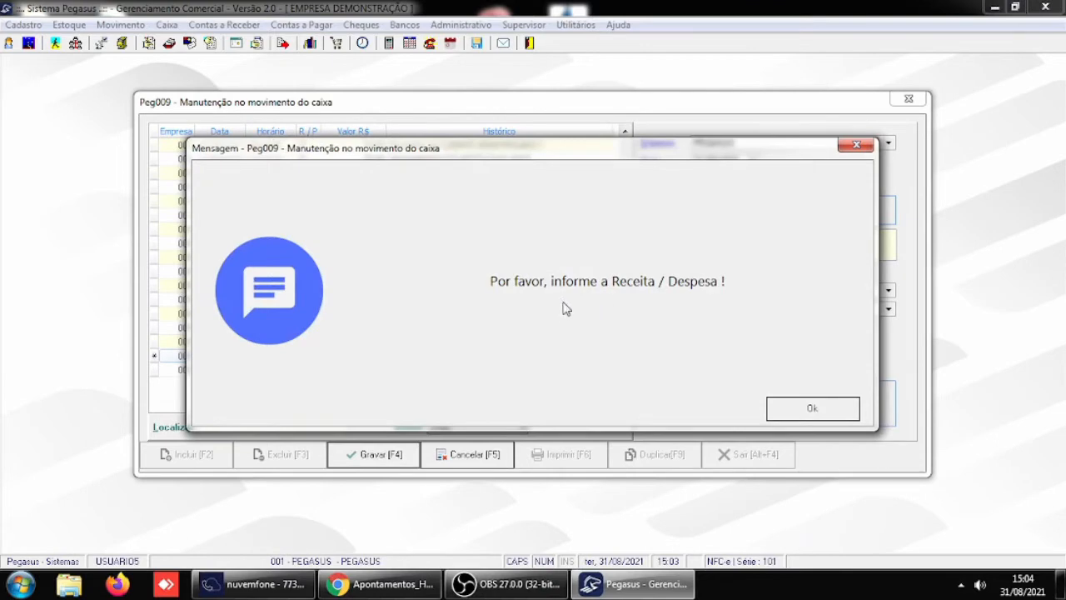
click(809, 409)
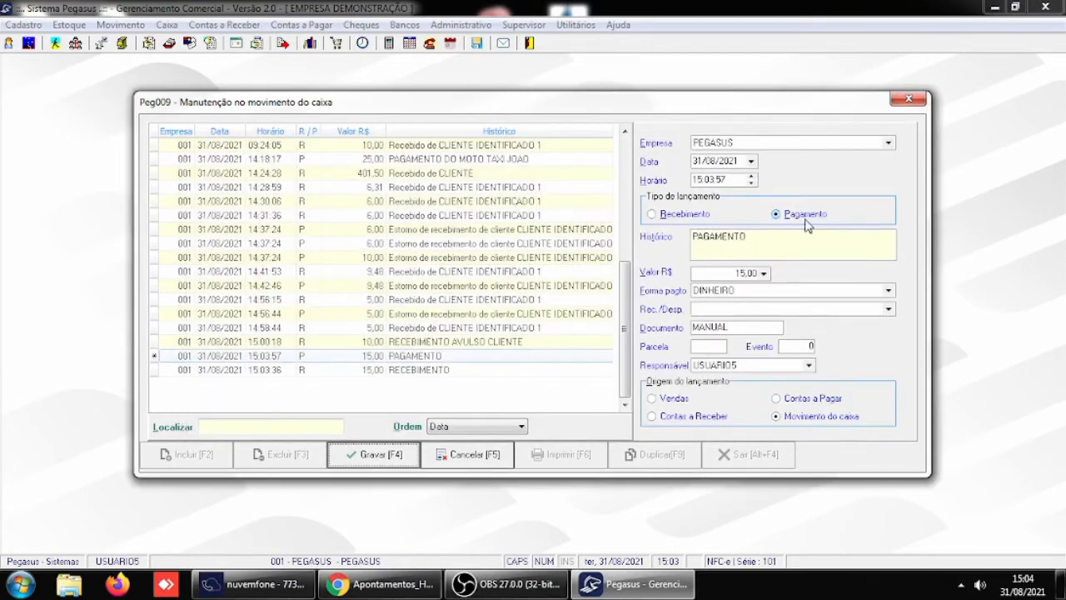
- Classify the payment's Rec./Desp. as VALE TRANSPORTE, save the entry and close the cash movement
click(888, 309)
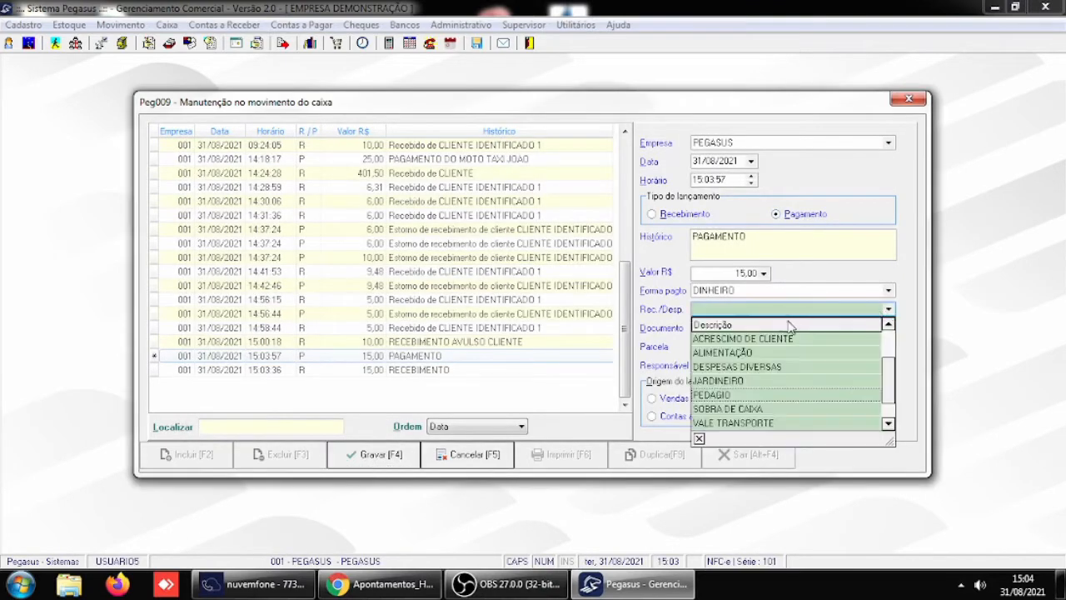
click(744, 423)
key(Tab)
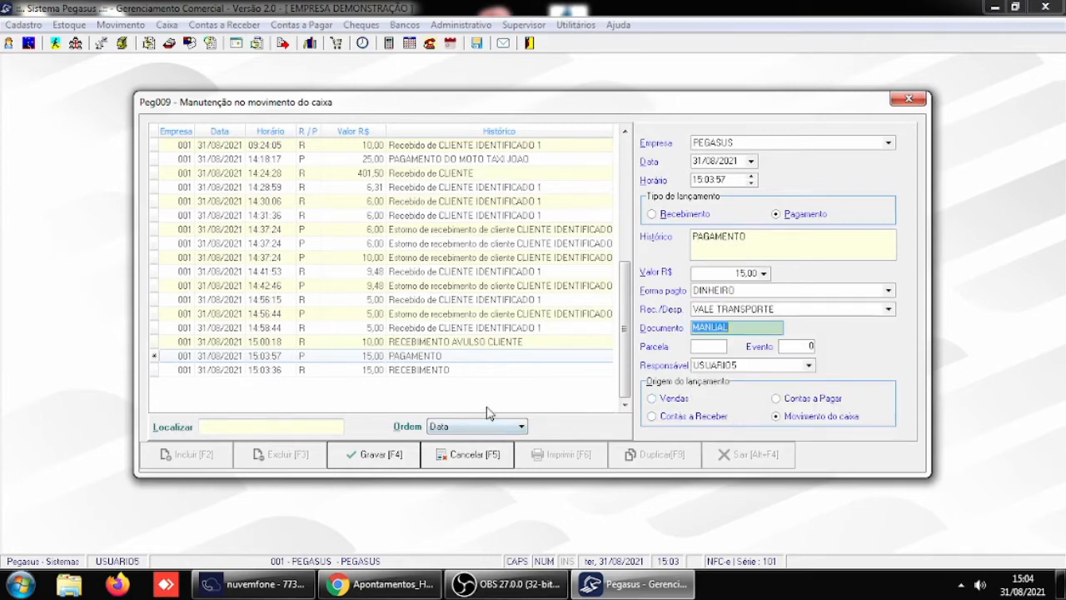
click(417, 458)
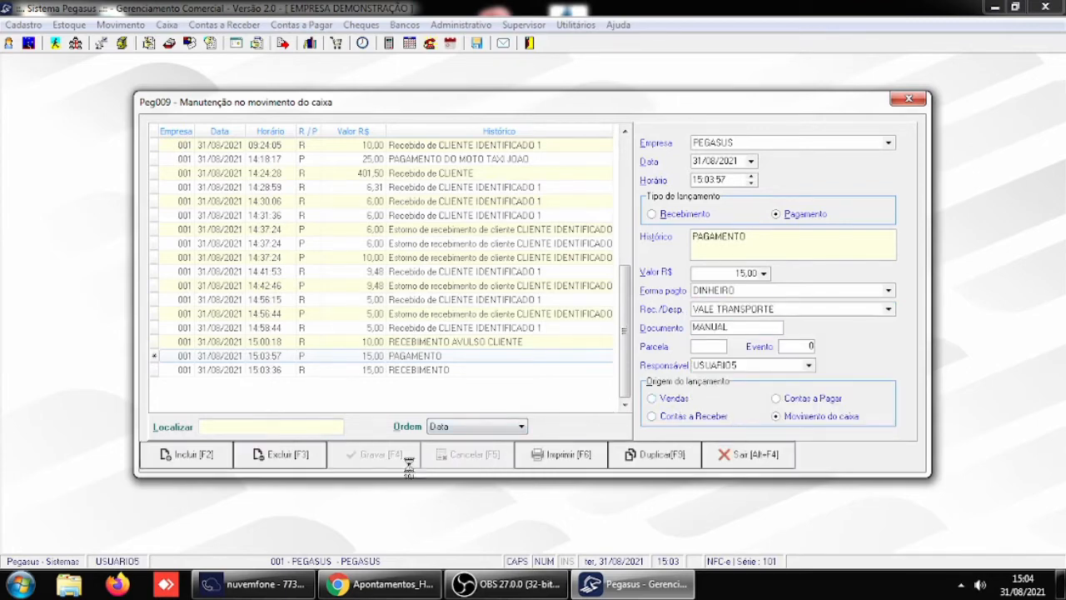
click(765, 462)
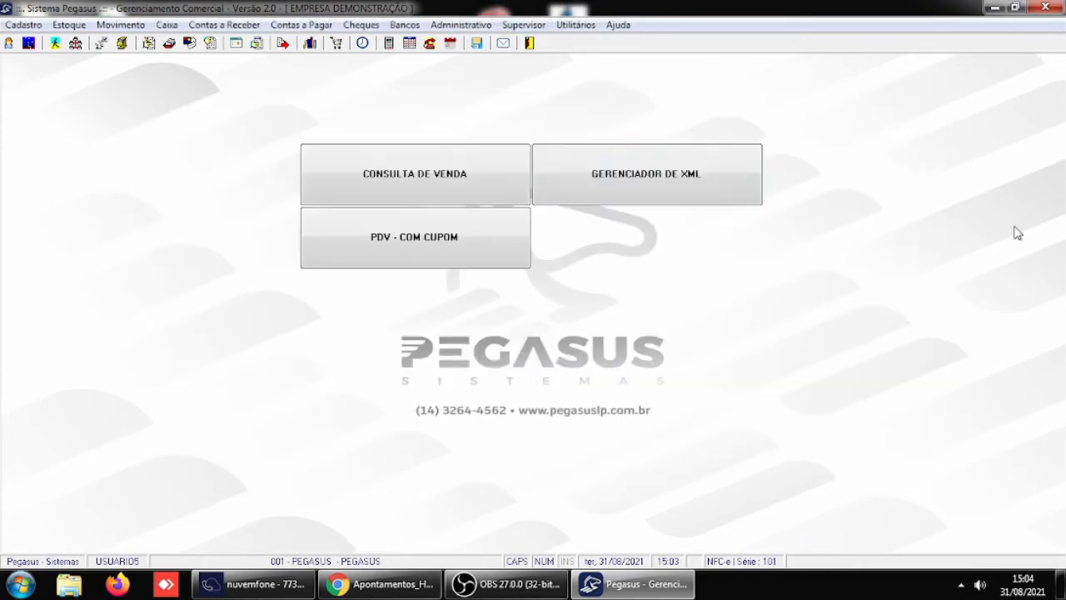
- Change the Receber / Caixa parameter Obrigar lançamento de Receitas / Despesas to 3 - Recebimentos, save the general parameters and exit the system
click(518, 27)
mouse_move(573, 213)
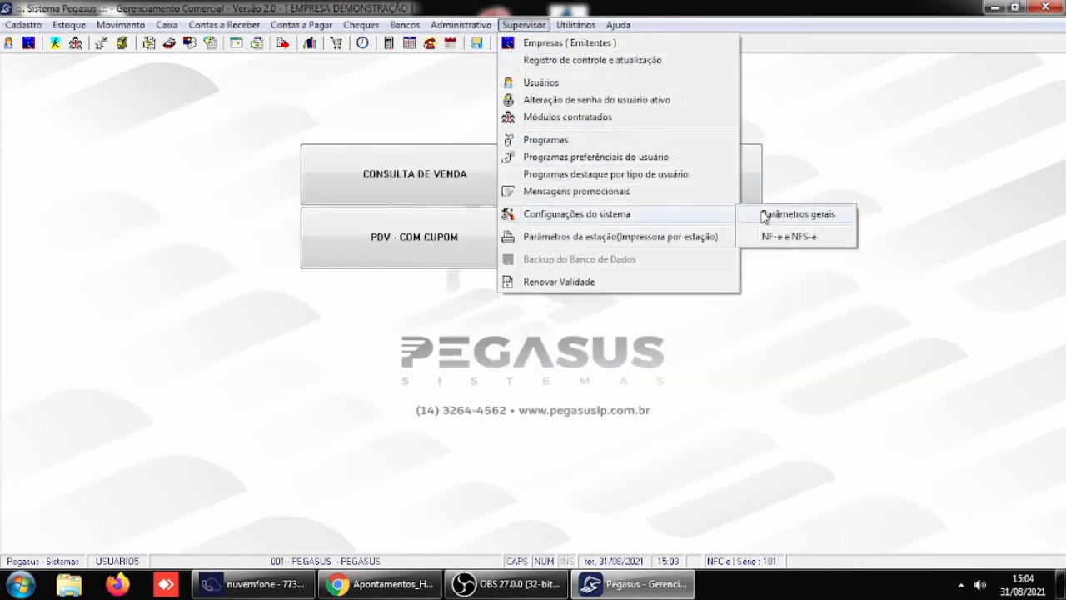
click(767, 215)
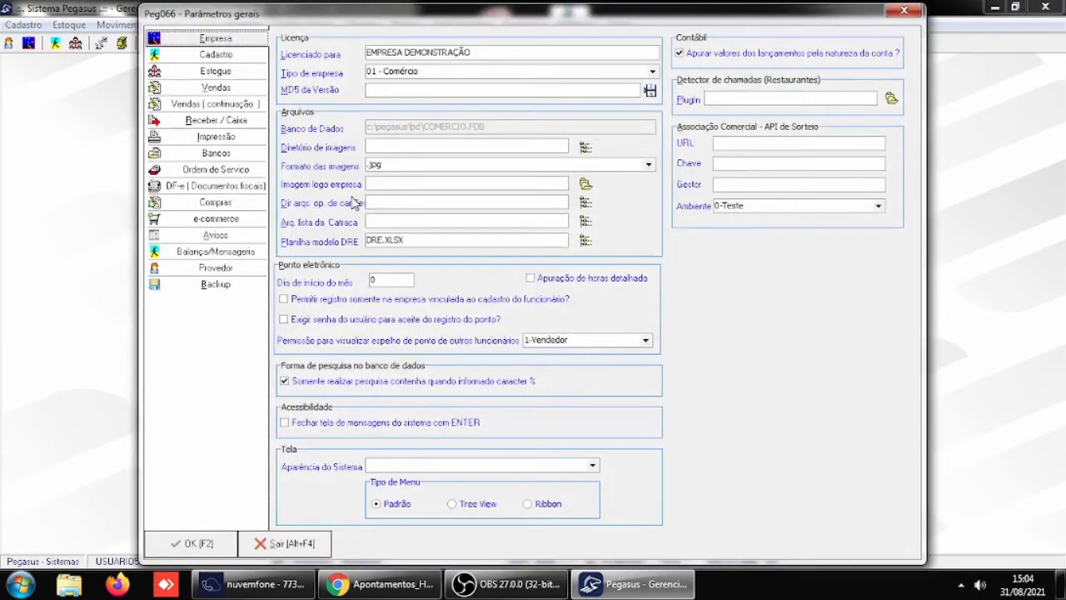
click(210, 125)
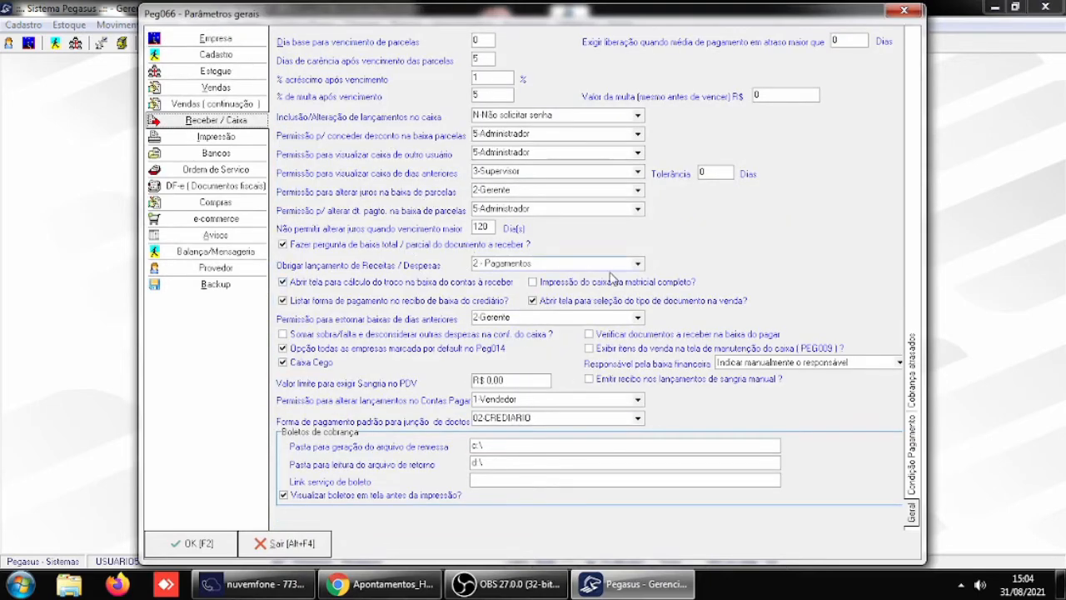
click(638, 264)
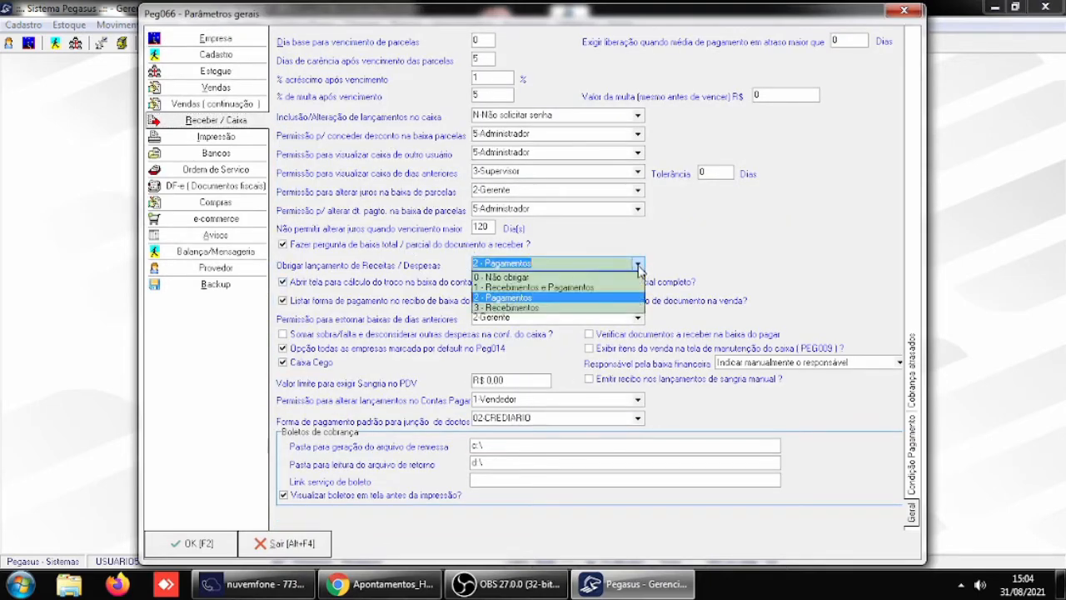
click(508, 308)
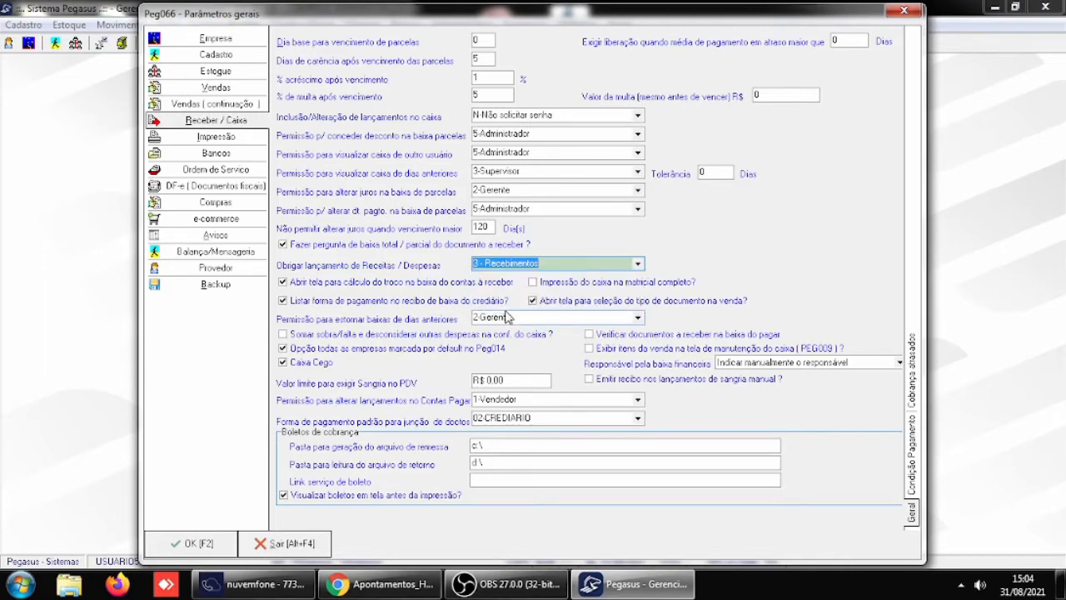
key(Tab)
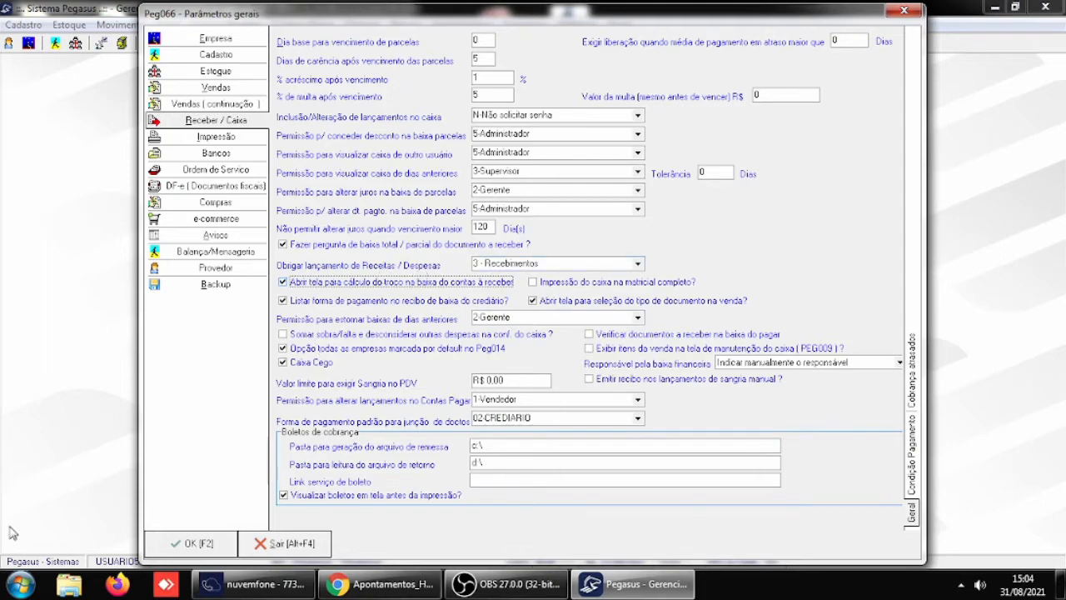
click(198, 545)
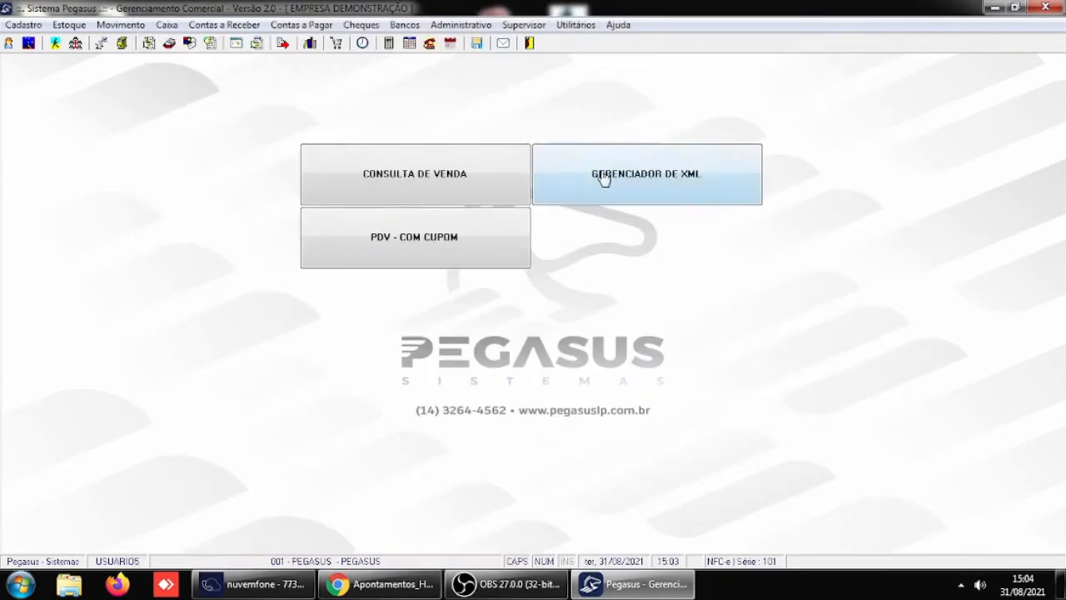
click(528, 43)
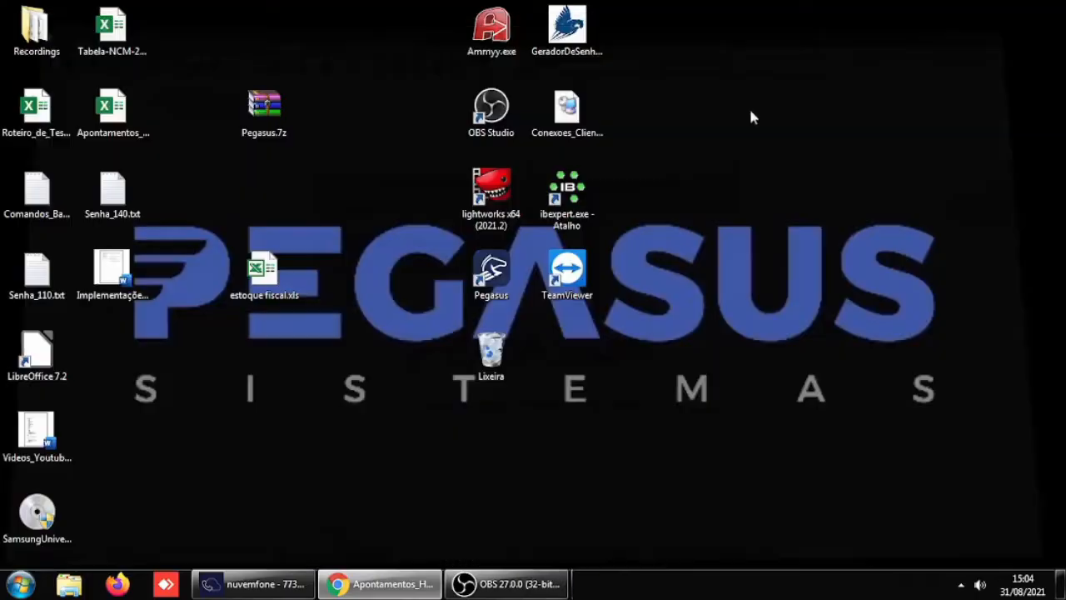
- Start Pegasus, log in as USUARIO5 with the account password, and dismiss the birthday and consignment notices
double_click(493, 265)
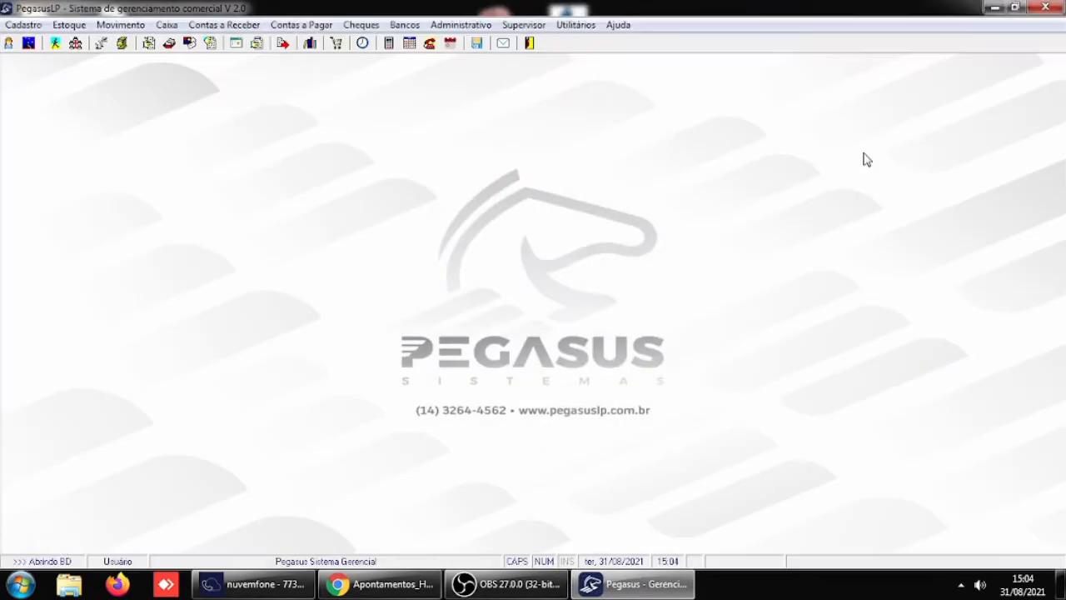
text(USUARIO5)
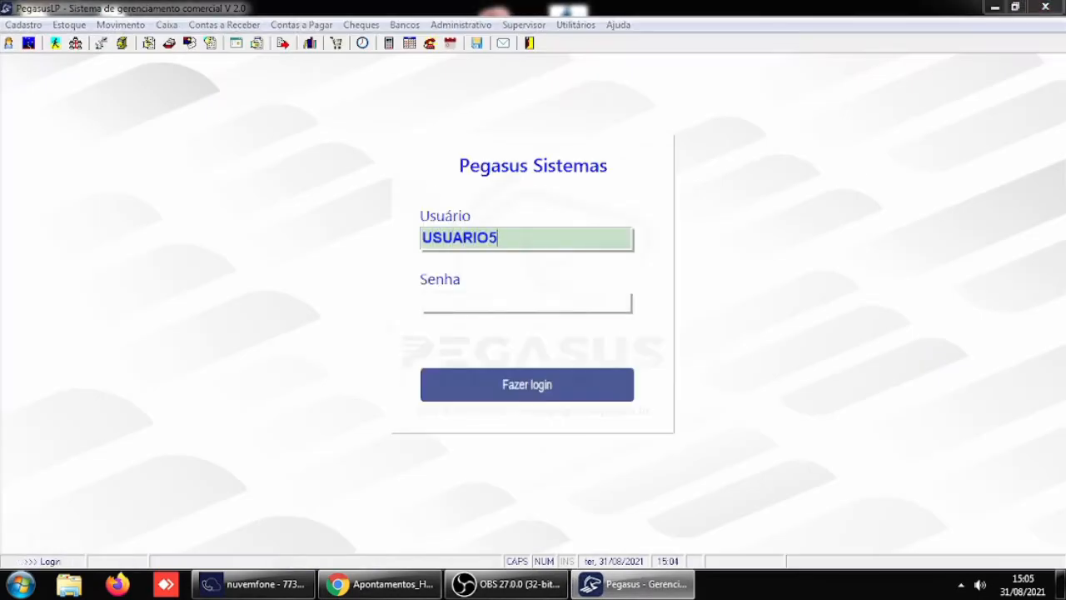
key(Tab)
text(***)
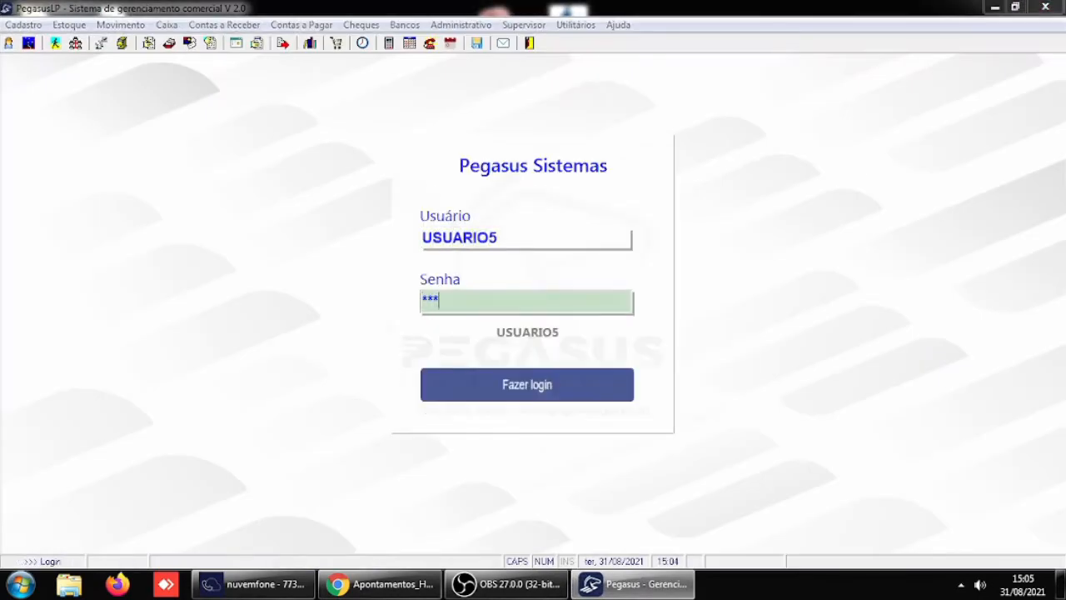
key(Return)
key(Return)
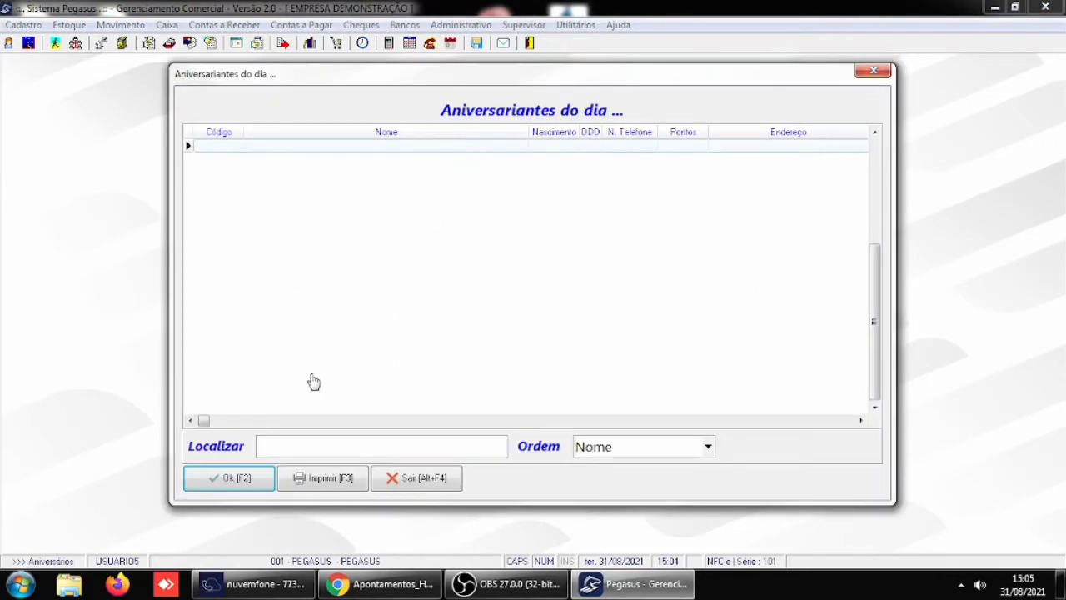
click(224, 483)
click(224, 483)
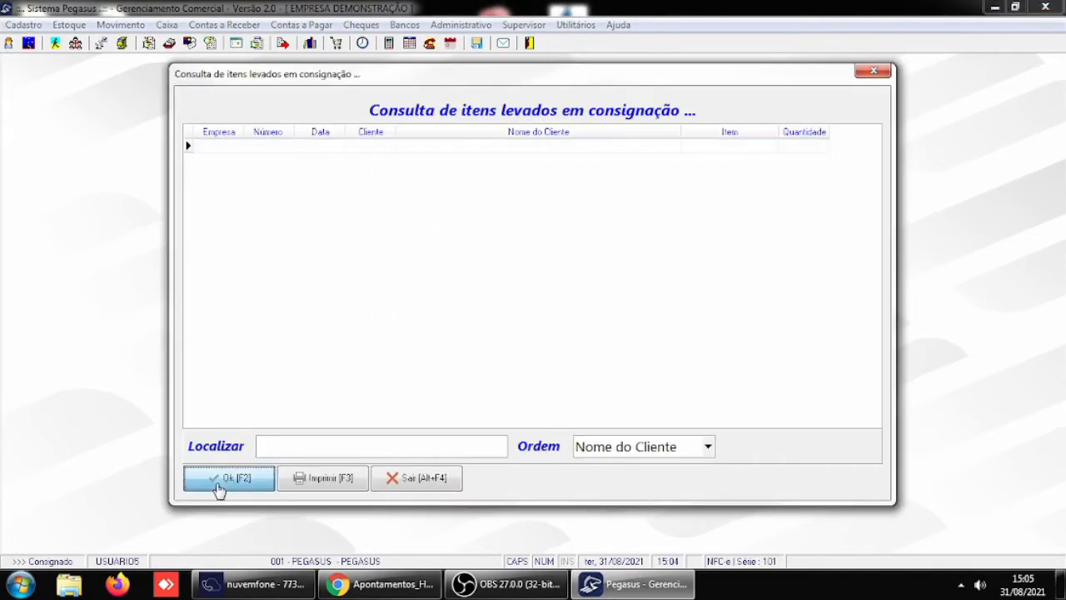
click(219, 477)
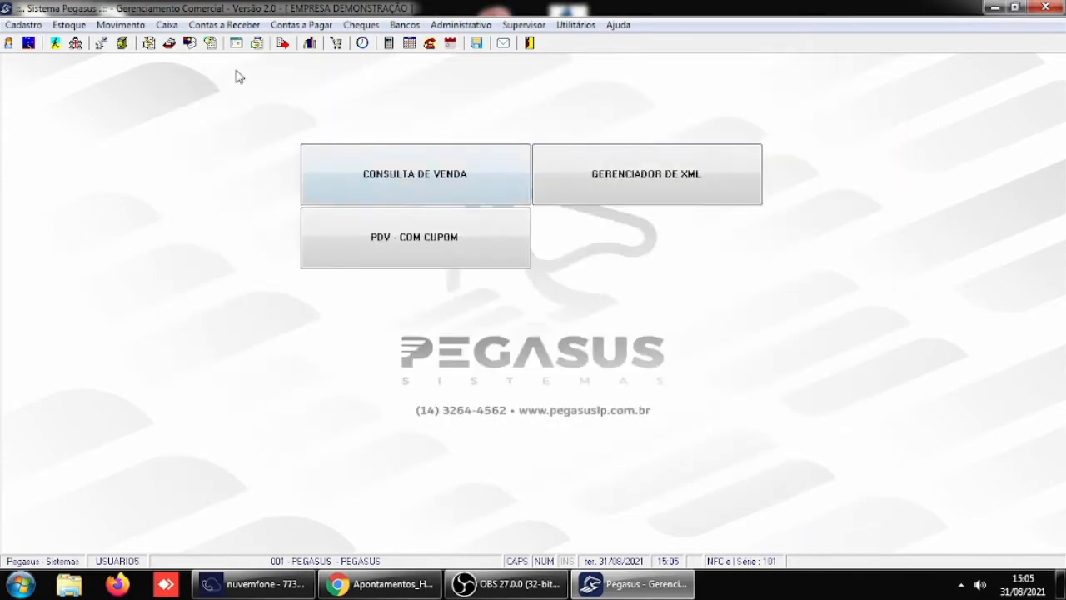
- In the cash movement, change the RECEBIMENTO entry's history to RECEBIMENTO AVULSO and try to save it with Rec./Desp. empty
click(166, 25)
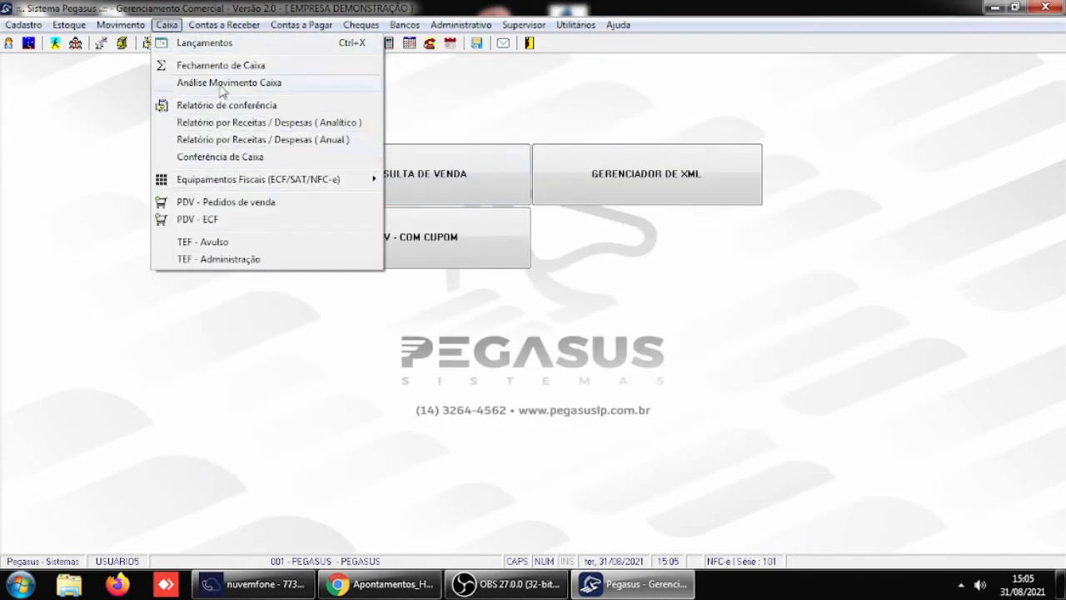
mouse_move(218, 25)
mouse_move(175, 27)
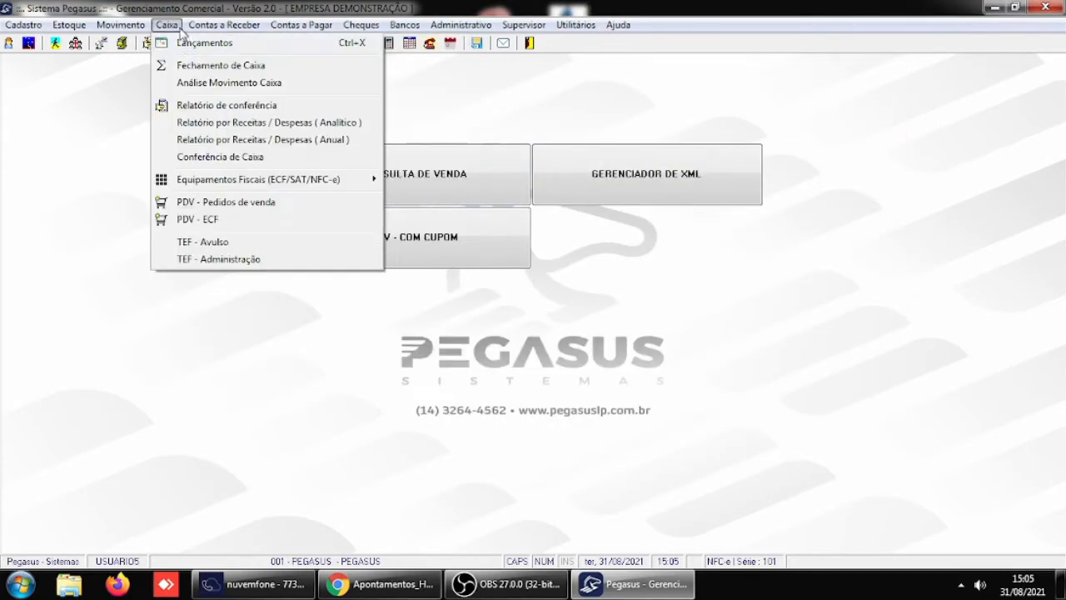
click(218, 43)
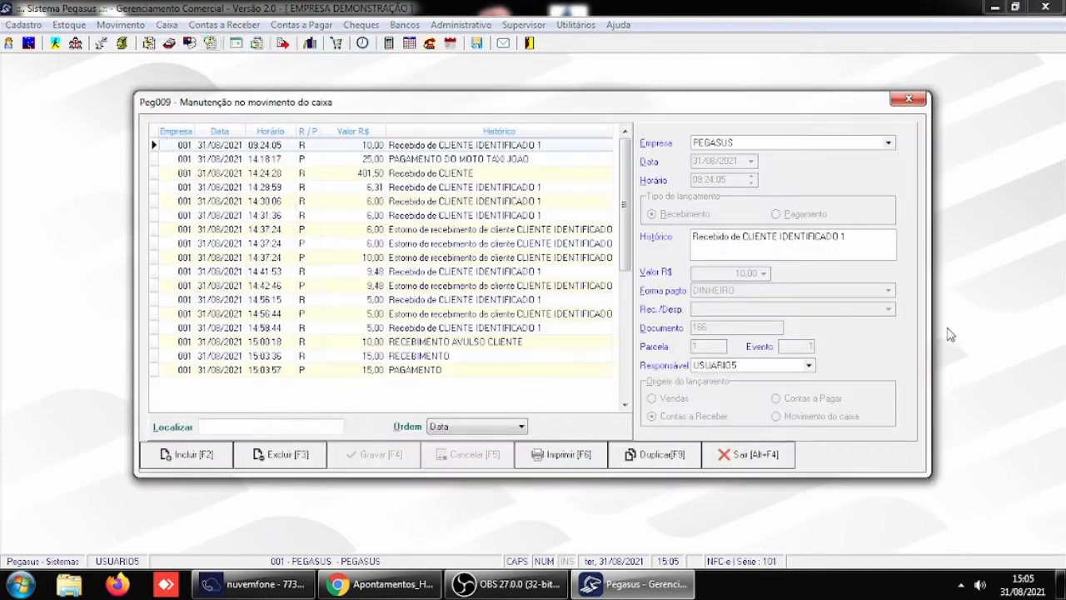
click(427, 357)
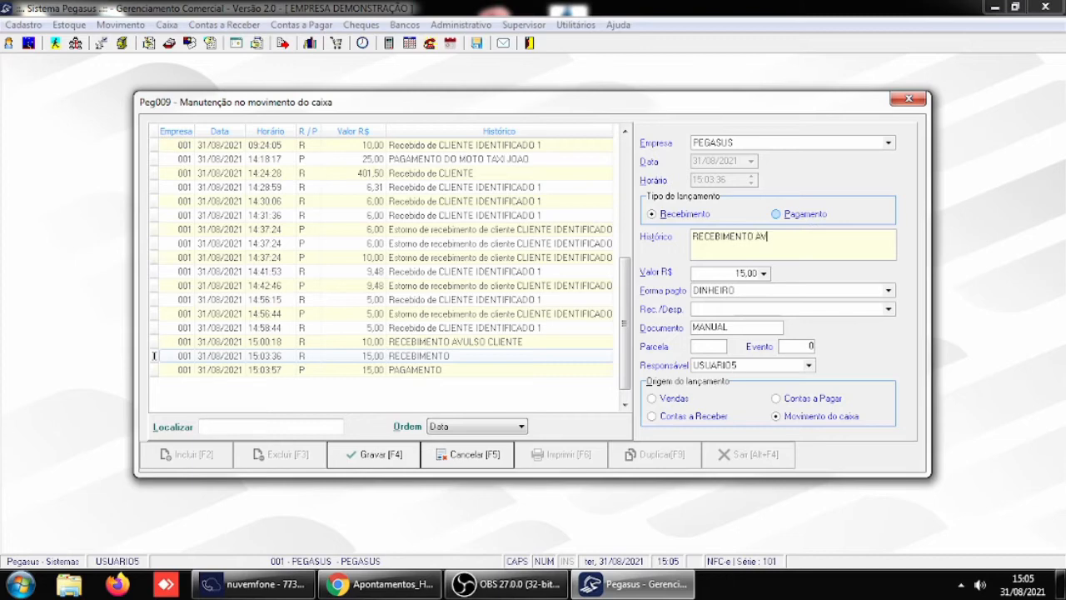
key(Tab)
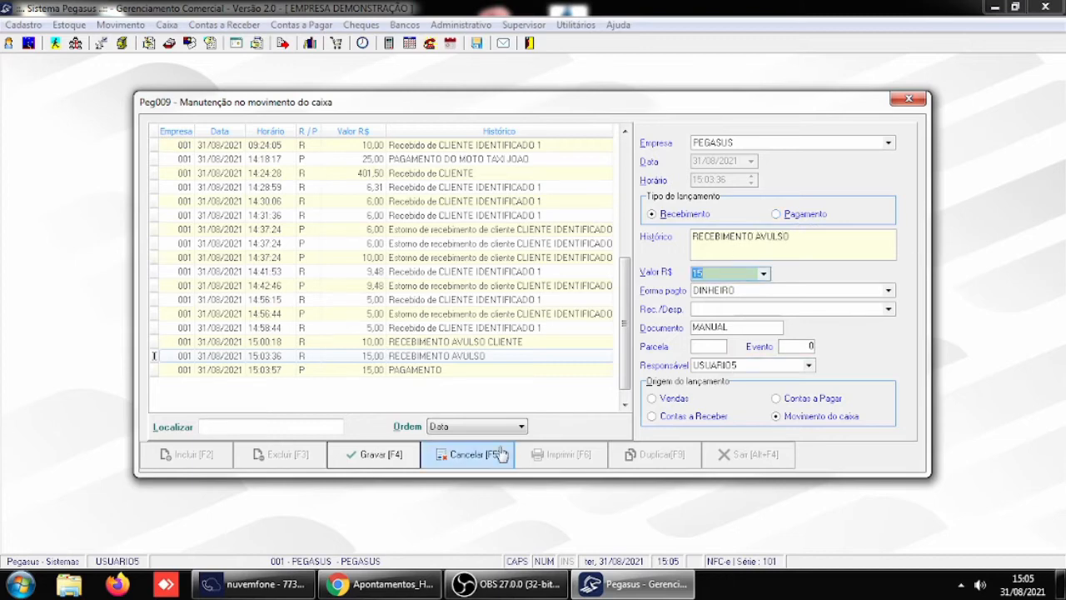
click(367, 454)
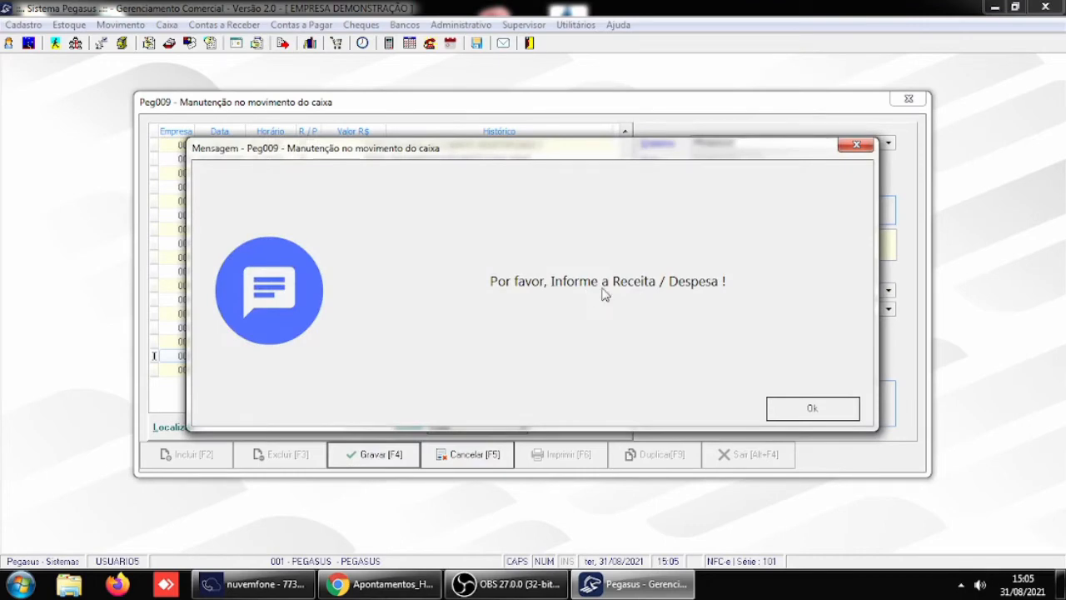
click(820, 413)
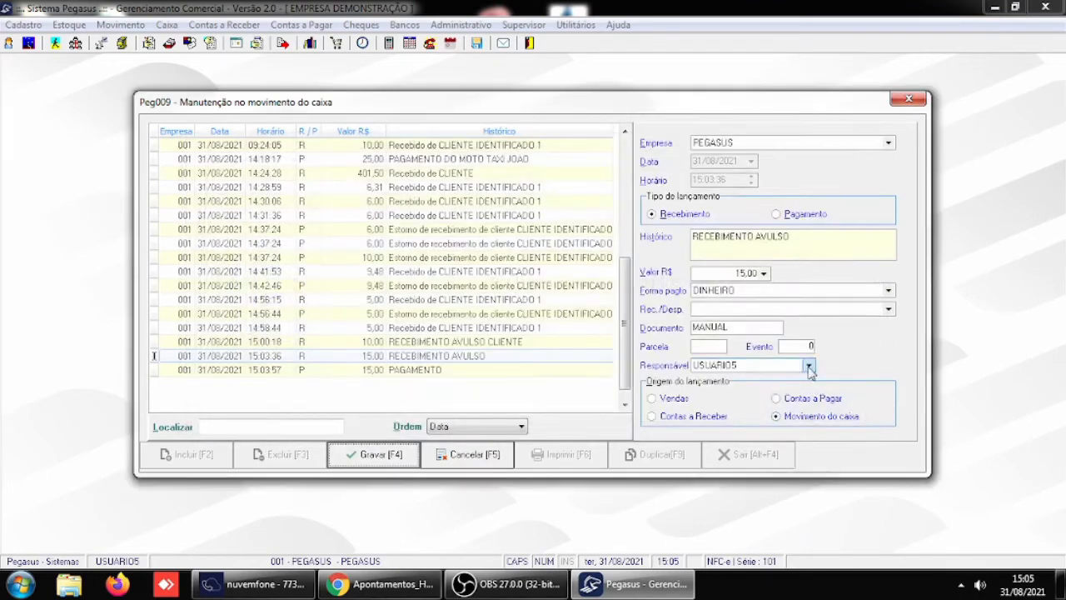
- Classify the receipt's Rec./Desp. as ACRESCIMO DE CLIENTE, save the entry and close the cash movement
click(889, 309)
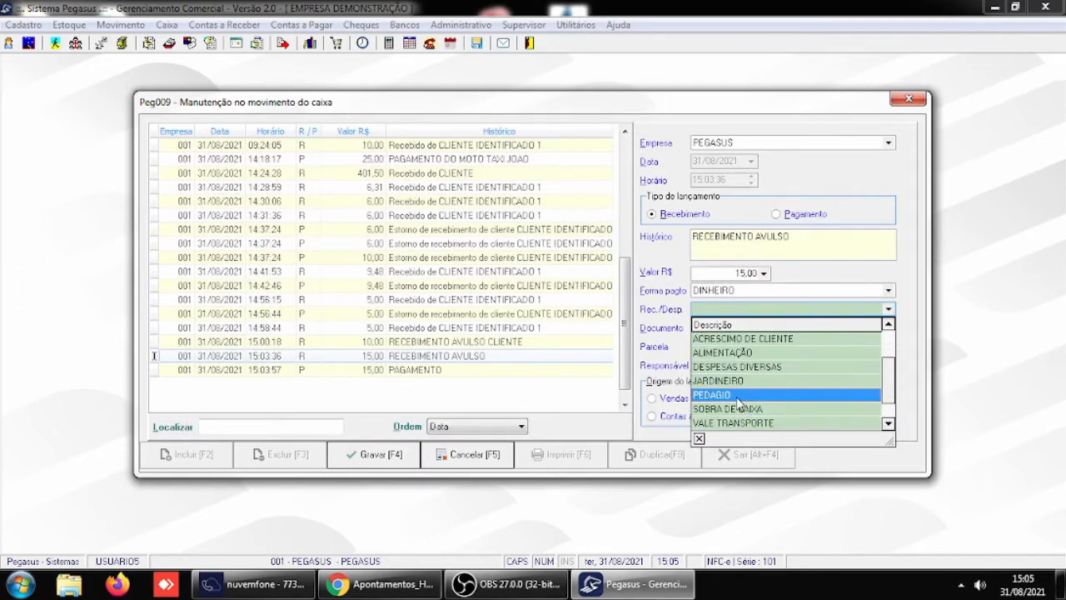
click(760, 339)
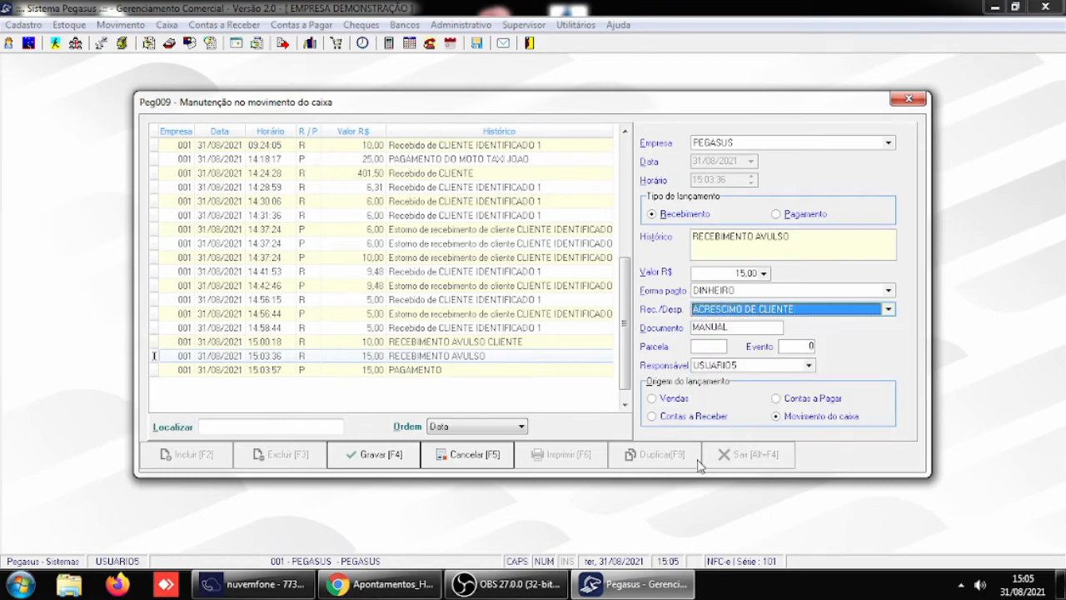
click(372, 454)
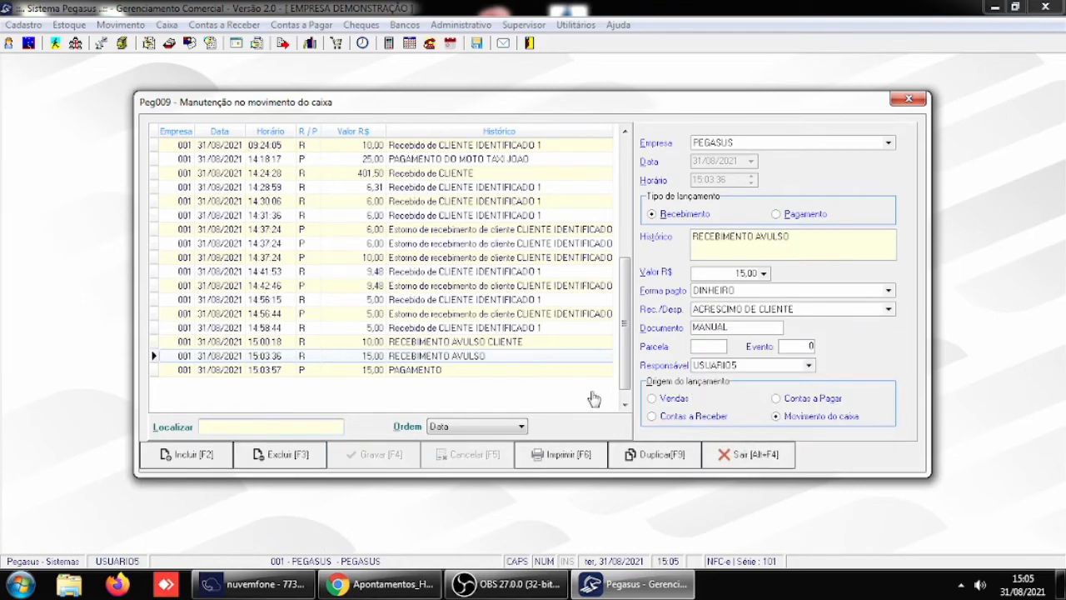
click(766, 452)
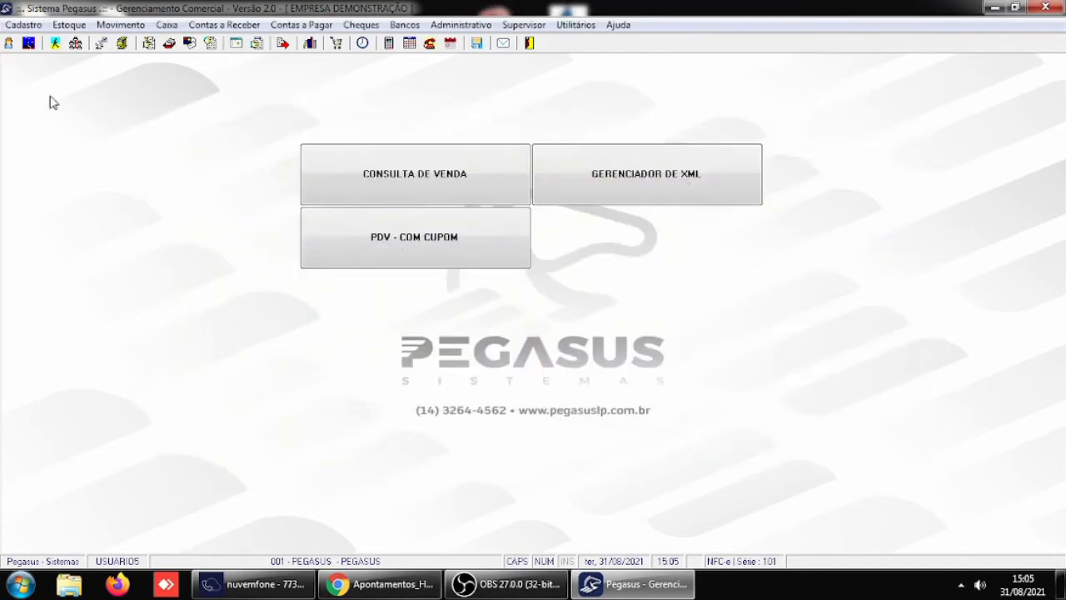
- In the general parameters for Receber / Caixa, set Obrigar lançamento de Receitas / Despesas to 0 - Não obrigar
click(530, 26)
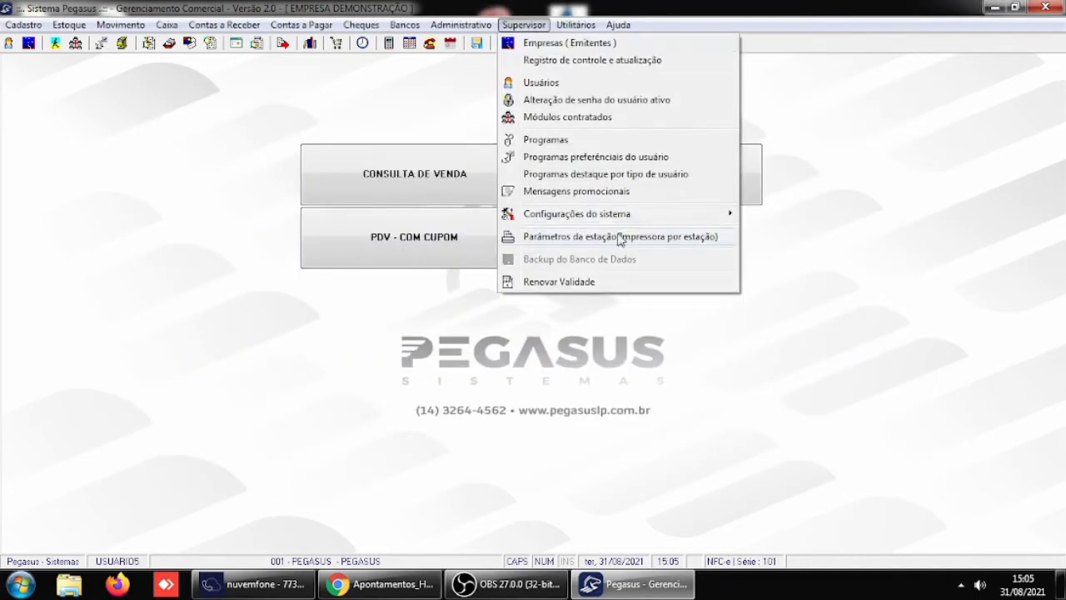
mouse_move(609, 221)
click(783, 215)
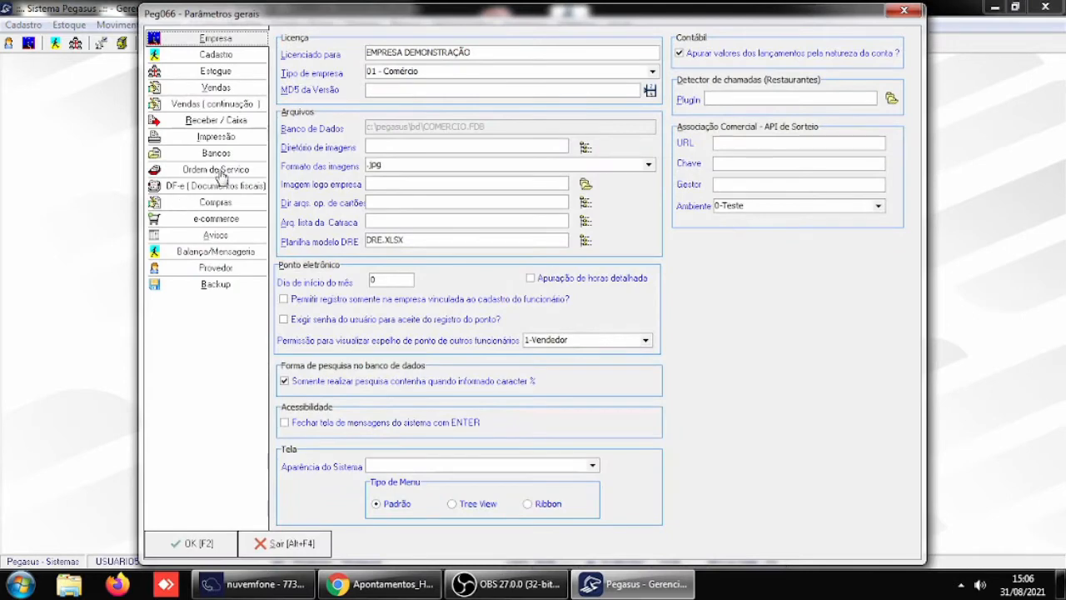
click(216, 121)
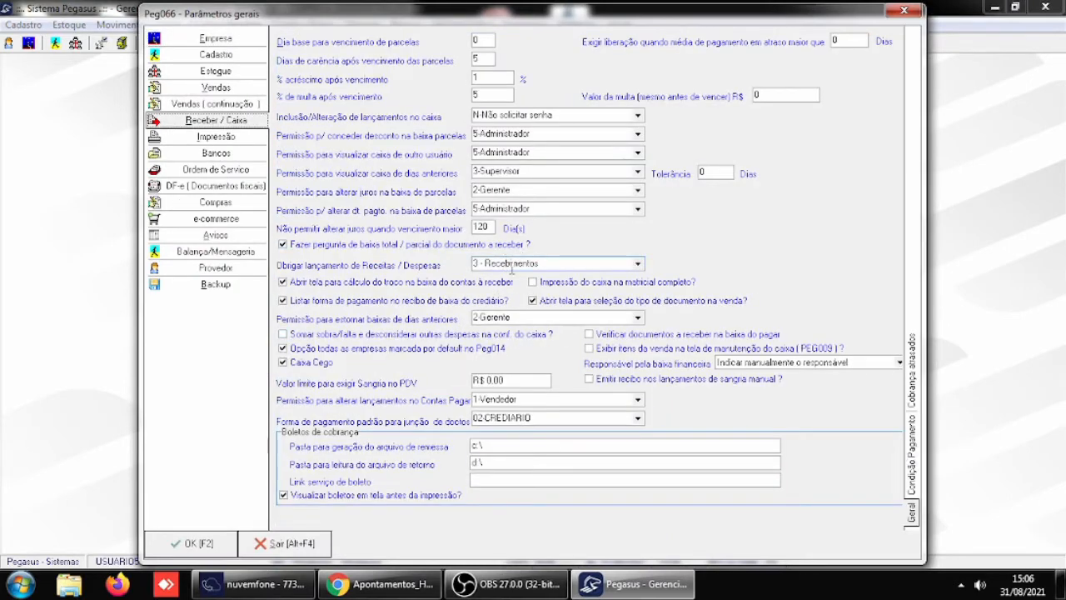
click(638, 264)
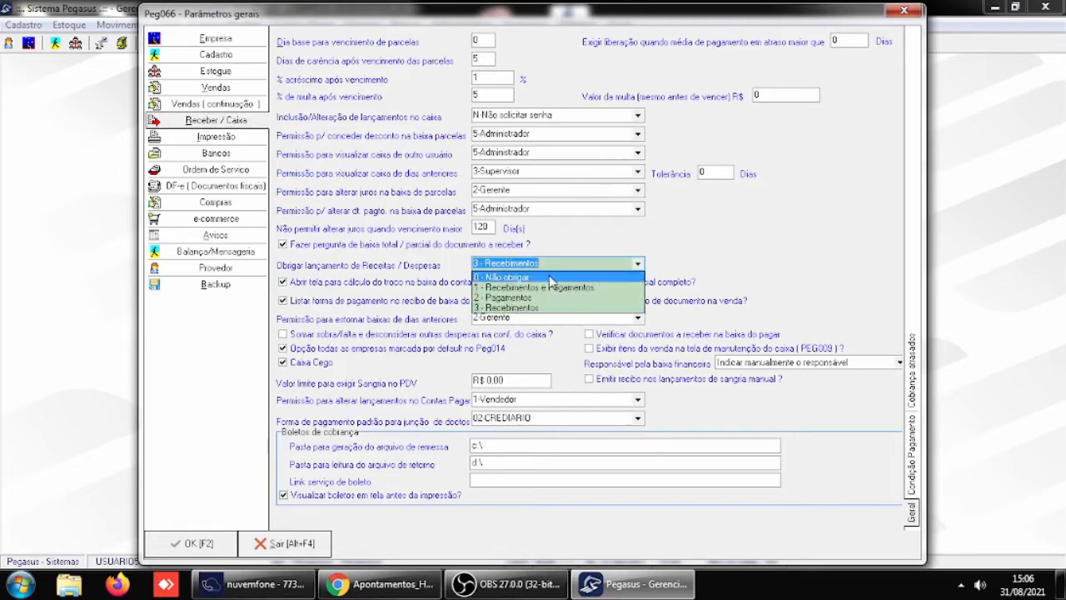
click(550, 275)
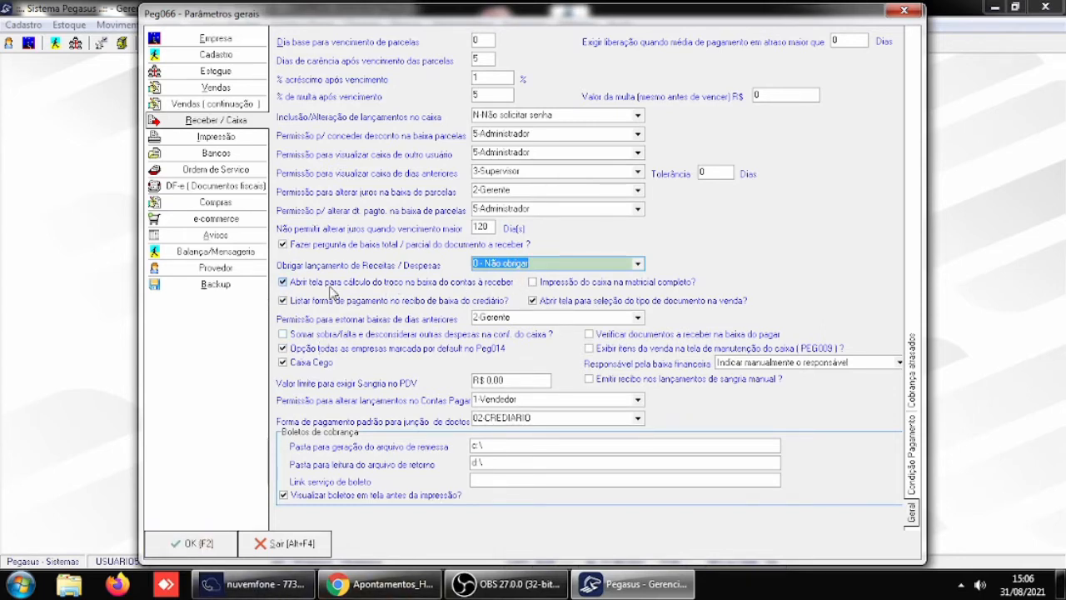
- Save the general parameters and load the open receivables of CLIENTE IDENTIFICADO 1 in the receivables write-off
click(203, 551)
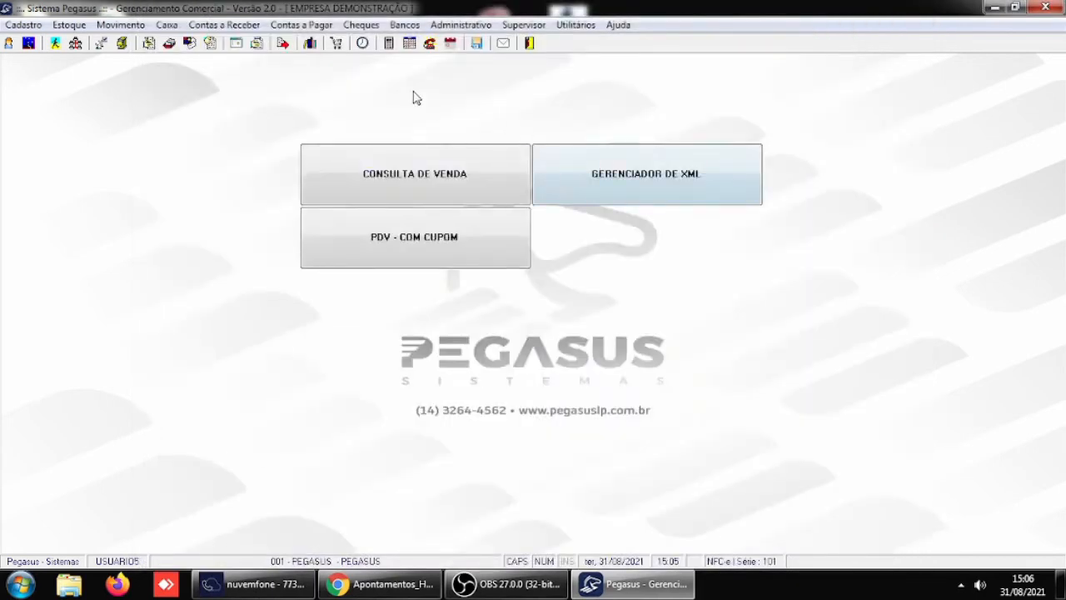
click(222, 26)
click(242, 60)
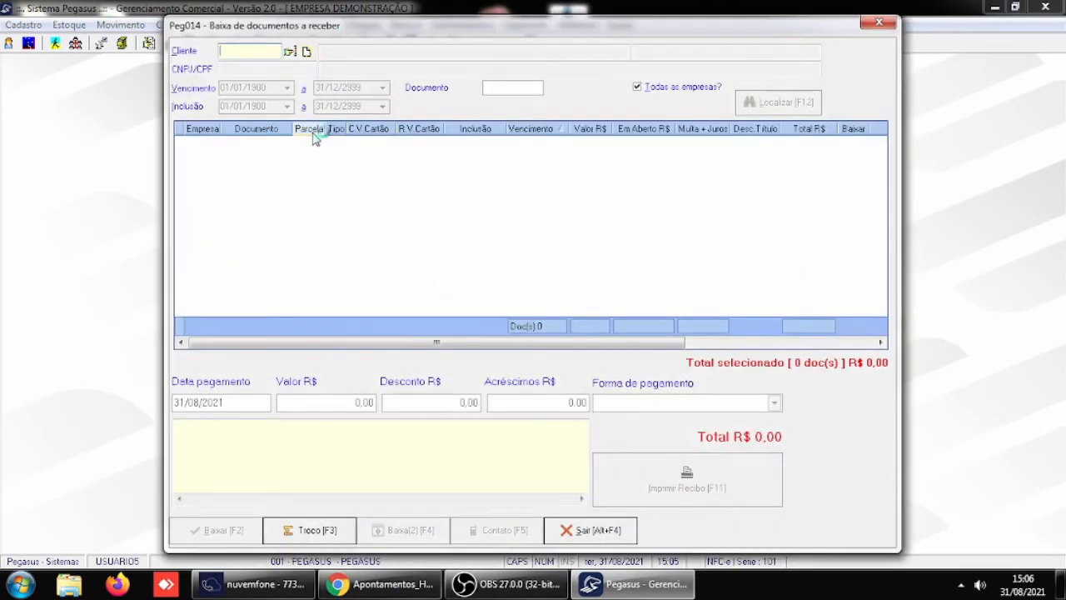
text(4)
key(Return)
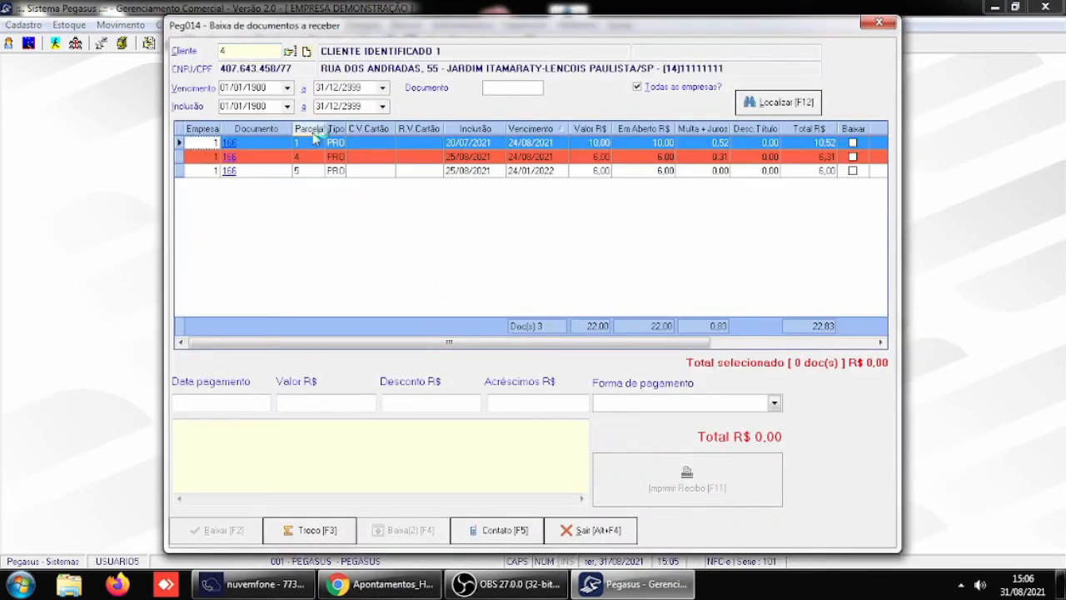
- Write off installment 1, due 24/08/2021, with payment date 31/08/2021 and DINHEIRO as payment method
click(852, 143)
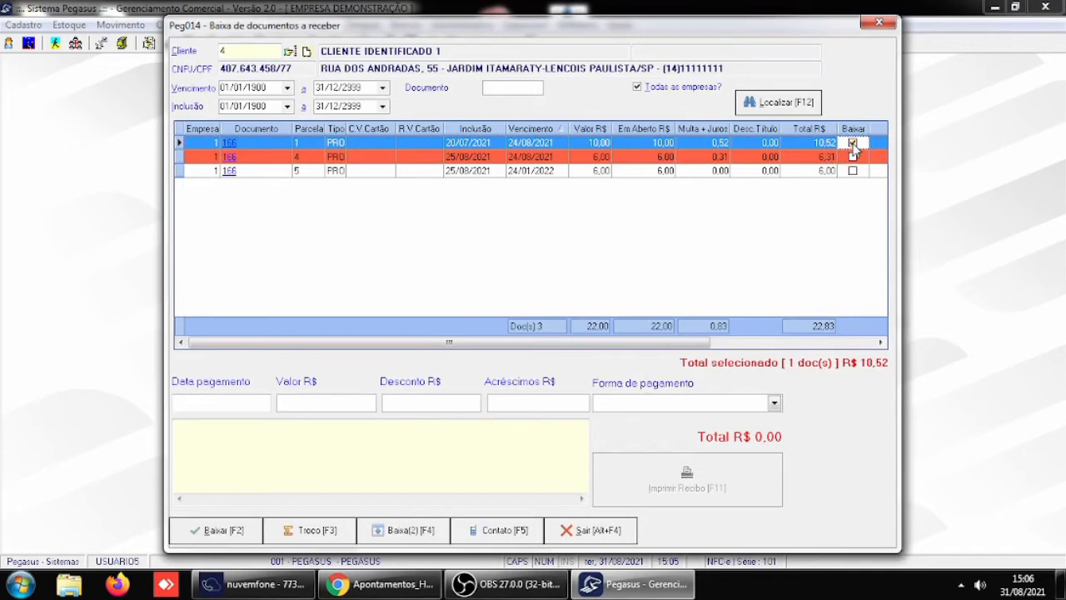
click(261, 405)
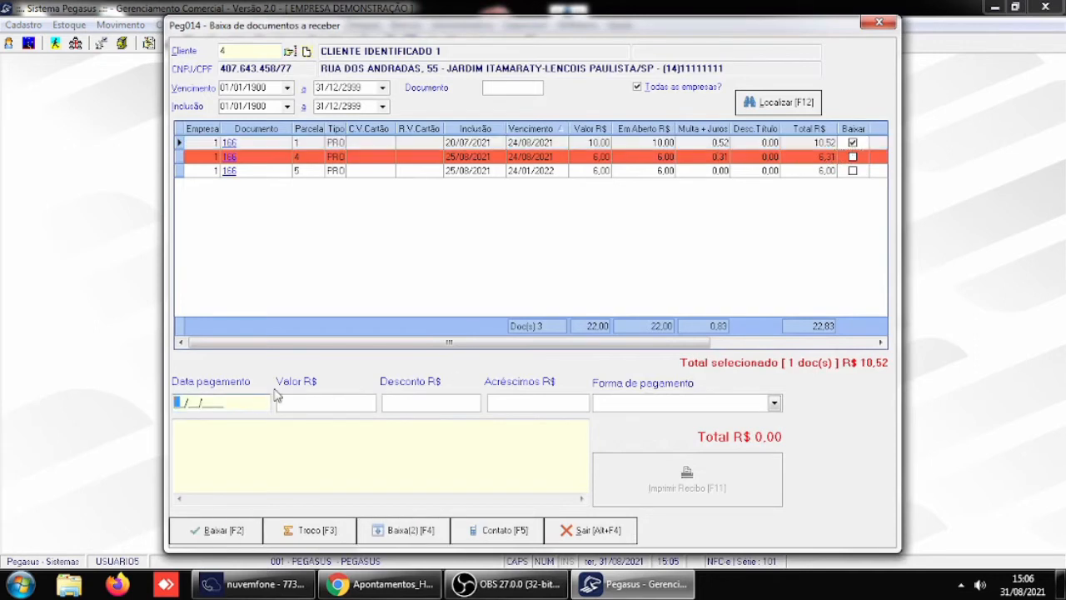
text(31/08/2021)
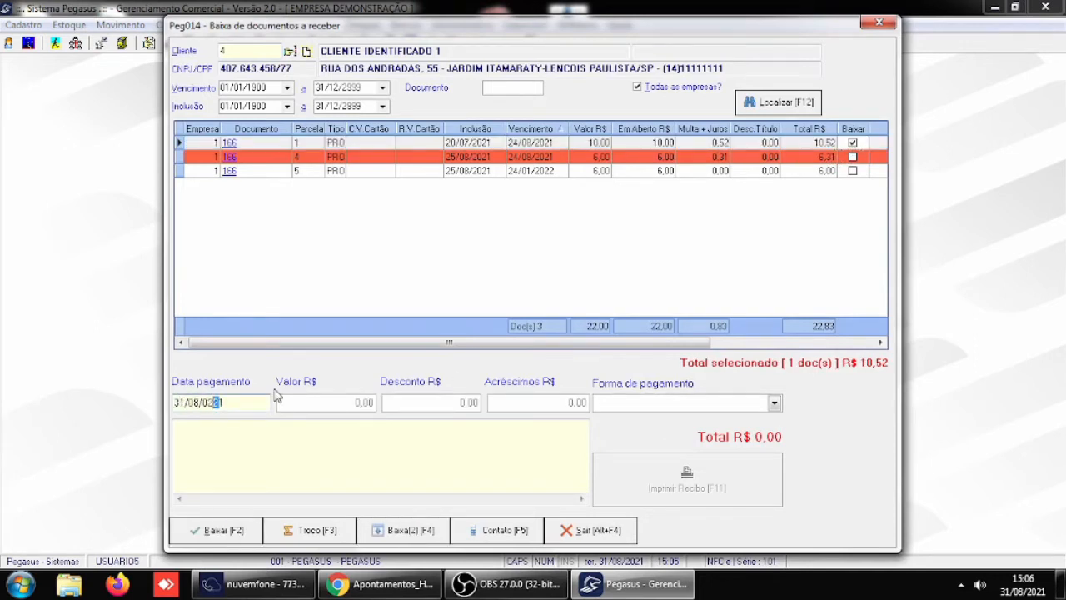
key(BackSpace)
key(BackSpace)
text(20)
key(Return)
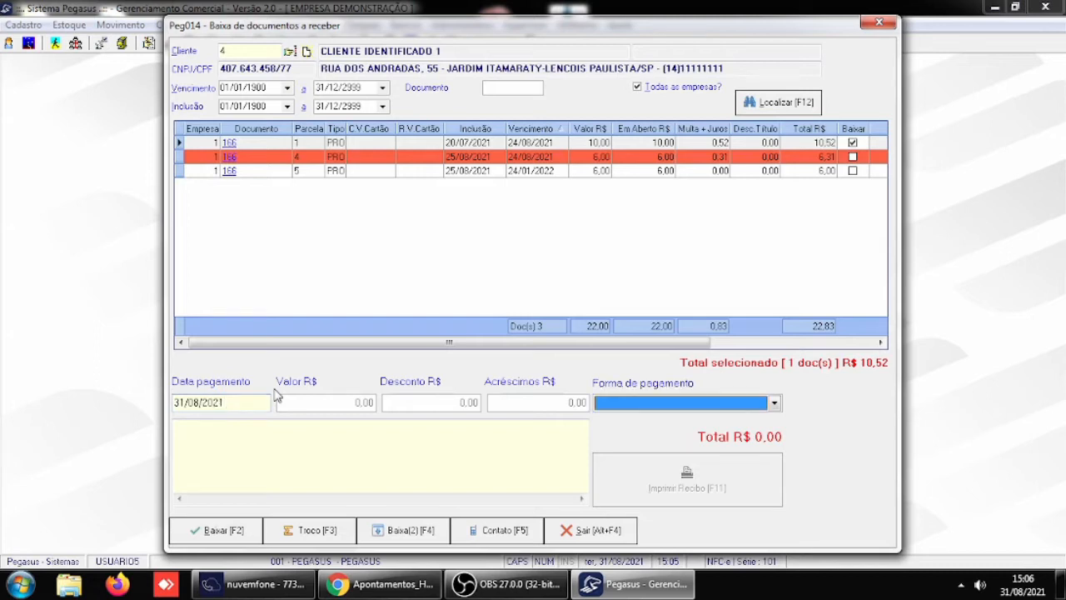
key(d)
key(d)
key(Return)
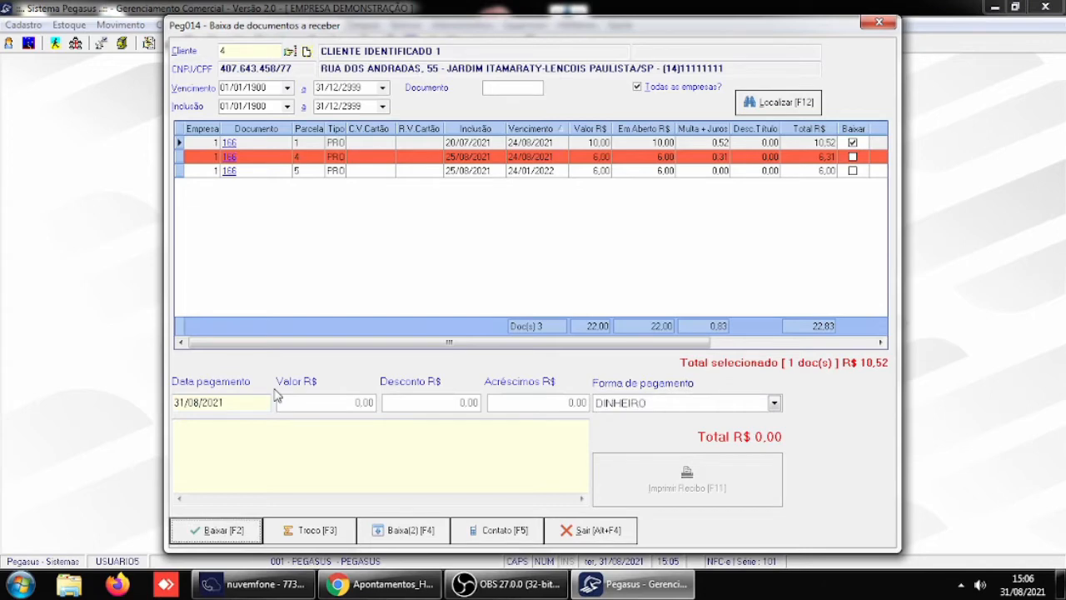
click(215, 530)
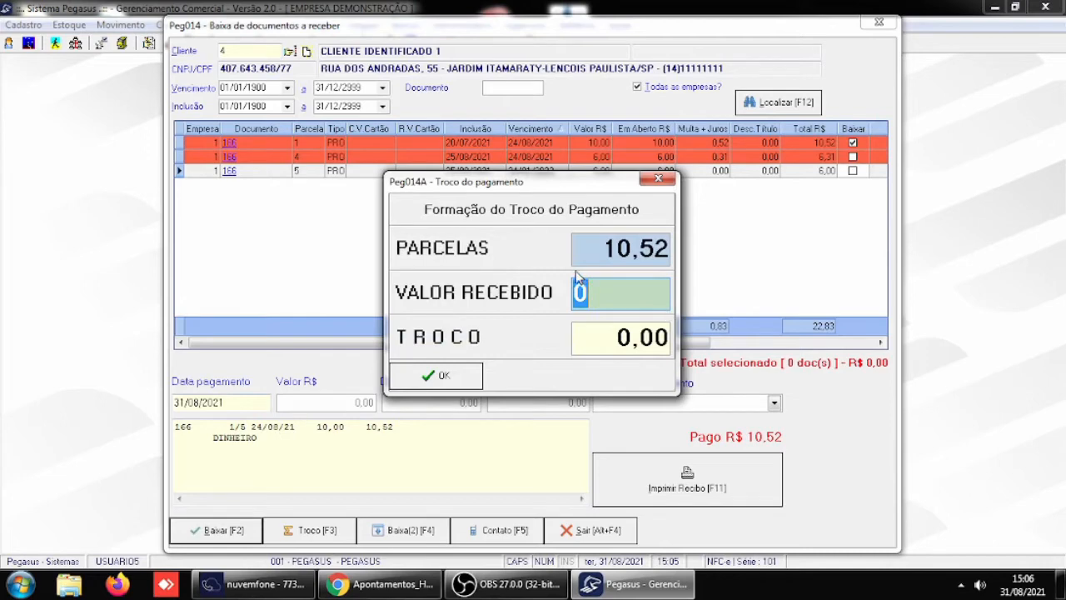
- Enter 15,00 as the amount received in the change calculation, confirm it and close the receivables write-off
text(15,0)
key(Return)
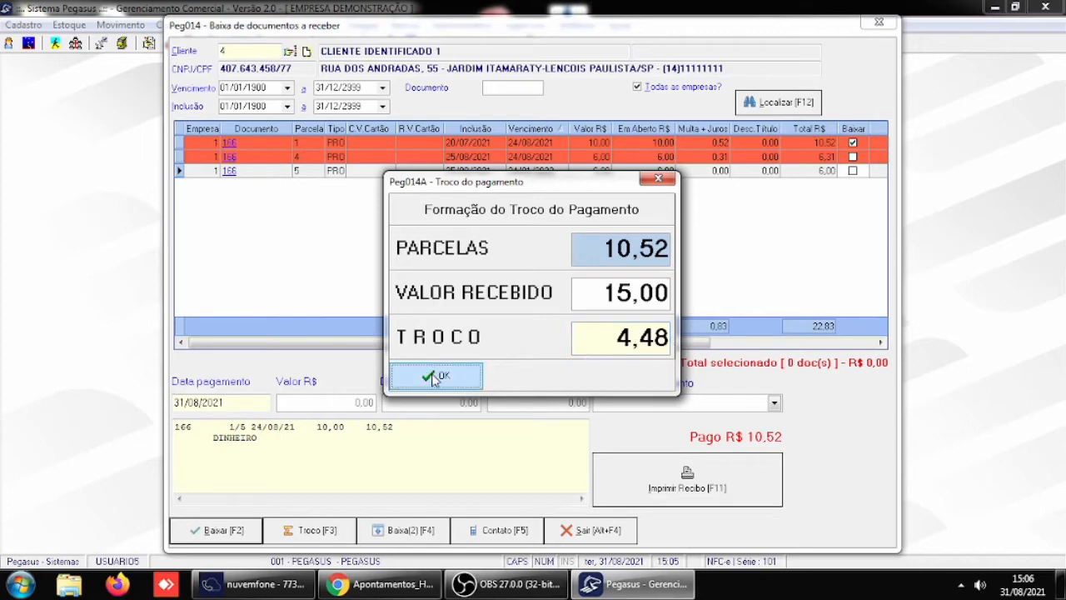
click(433, 378)
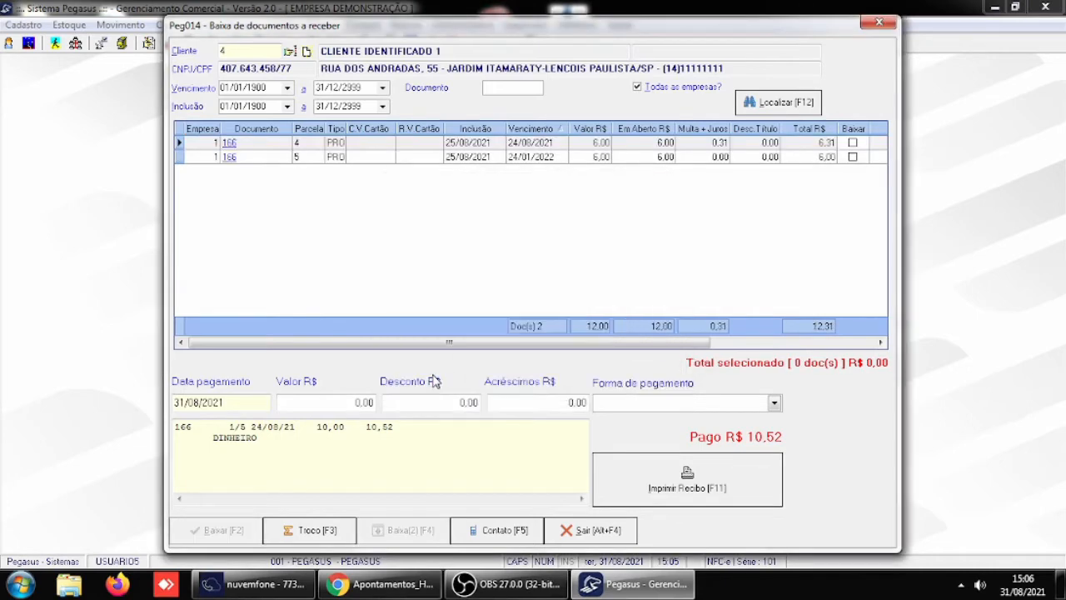
click(603, 537)
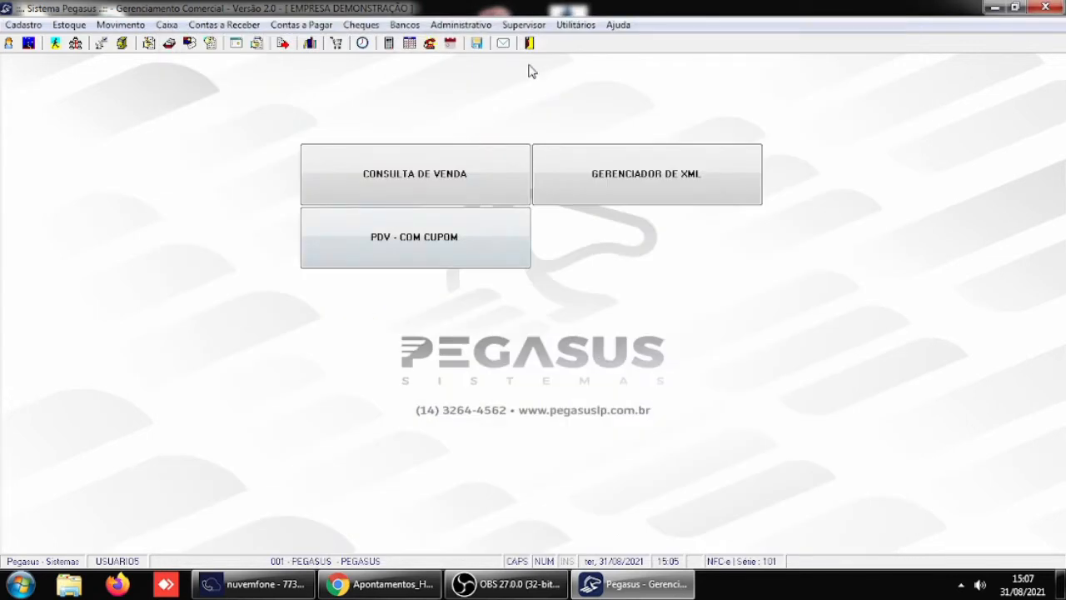
- In the general parameters for Receber / Caixa, disable Abrir tela para cálculo do troco na baixa do contas à receber and save
click(523, 25)
mouse_move(612, 218)
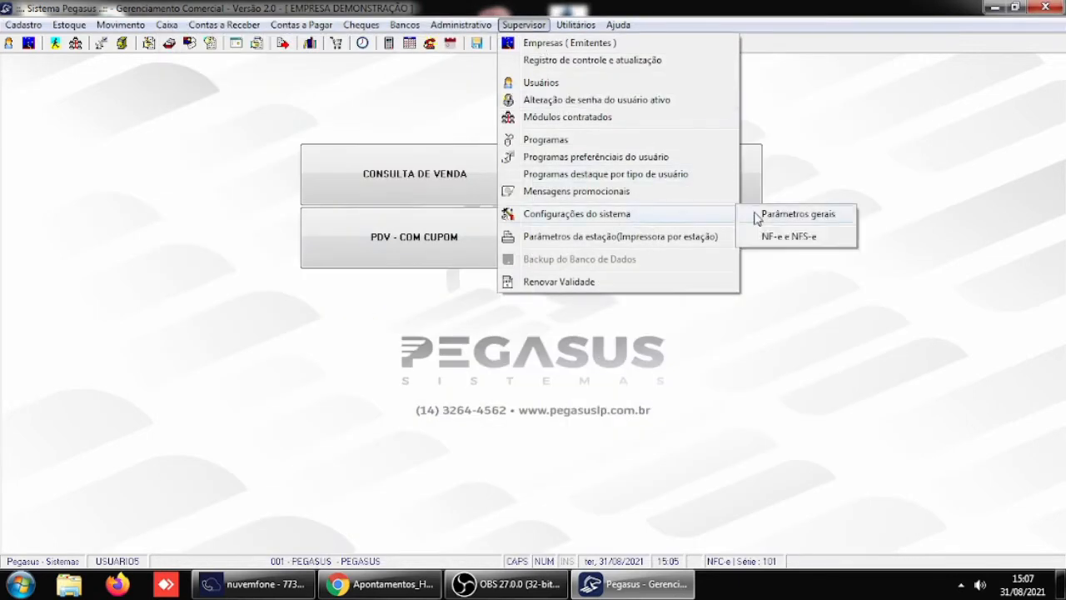
click(809, 217)
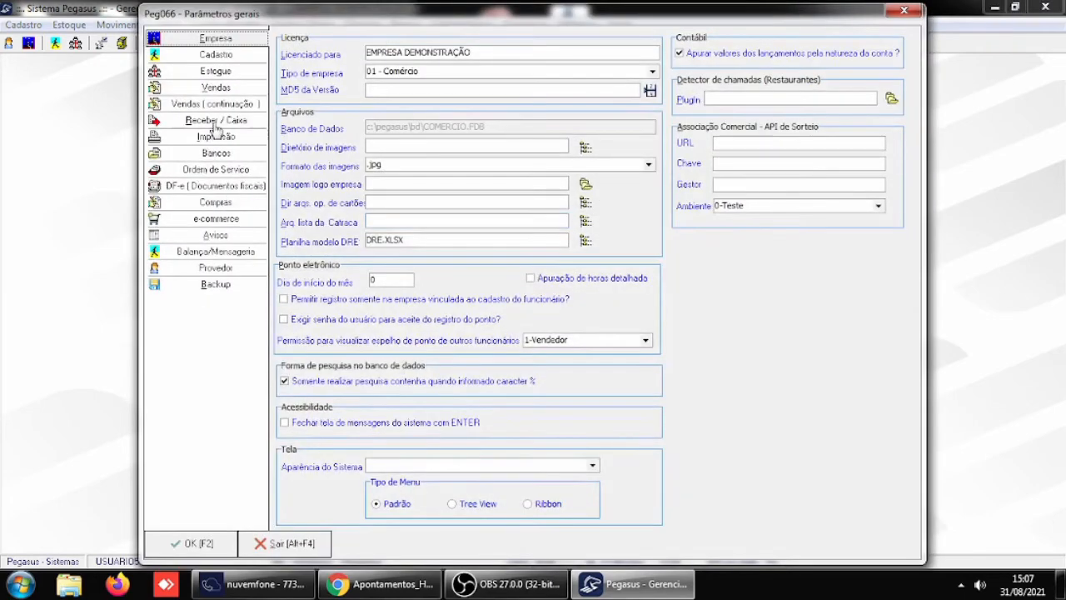
click(215, 121)
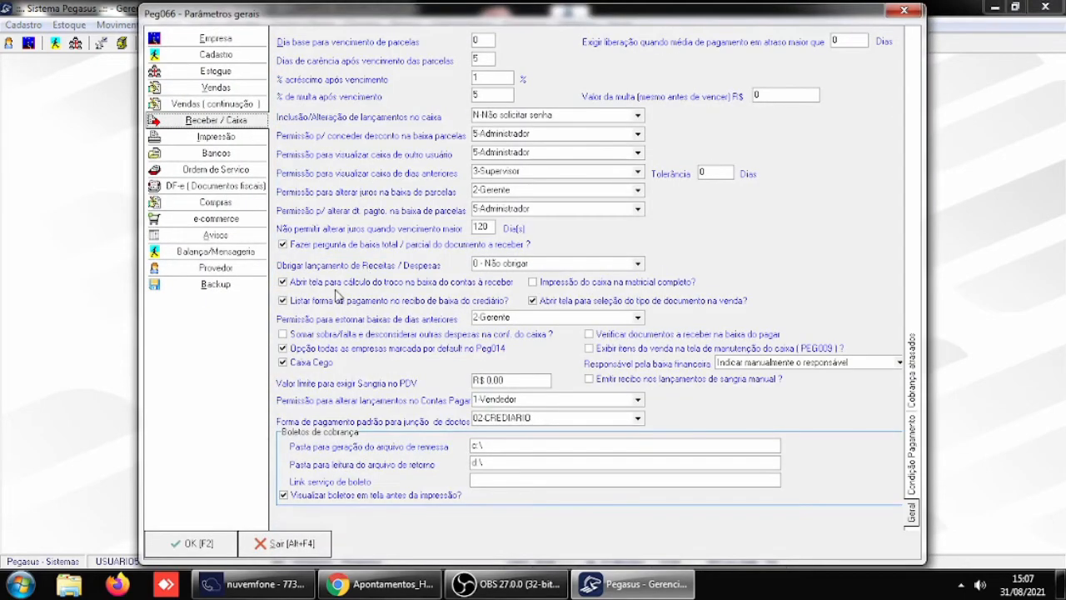
click(327, 284)
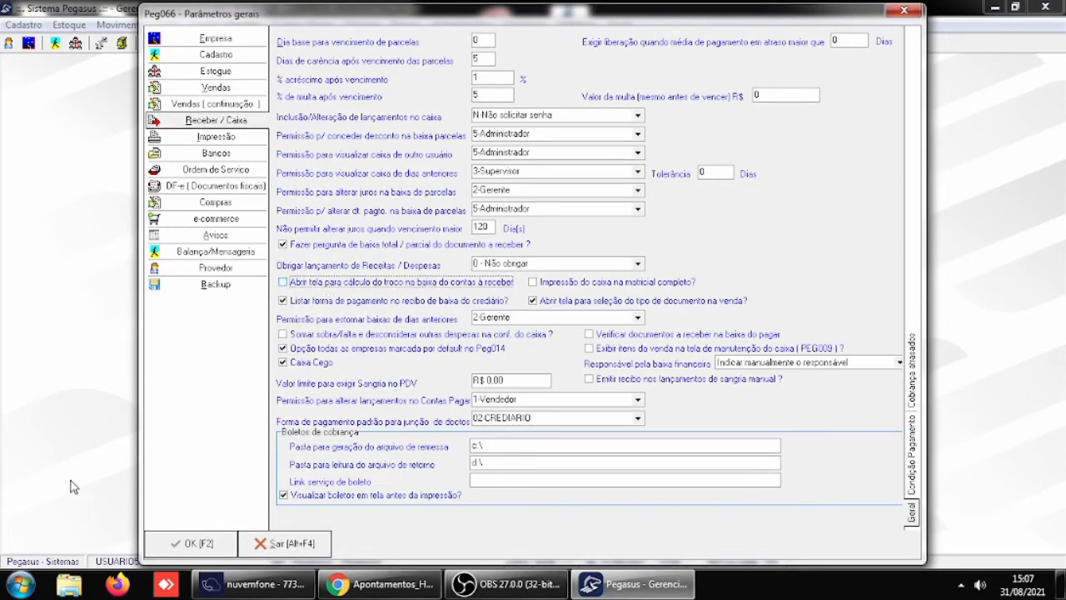
click(192, 550)
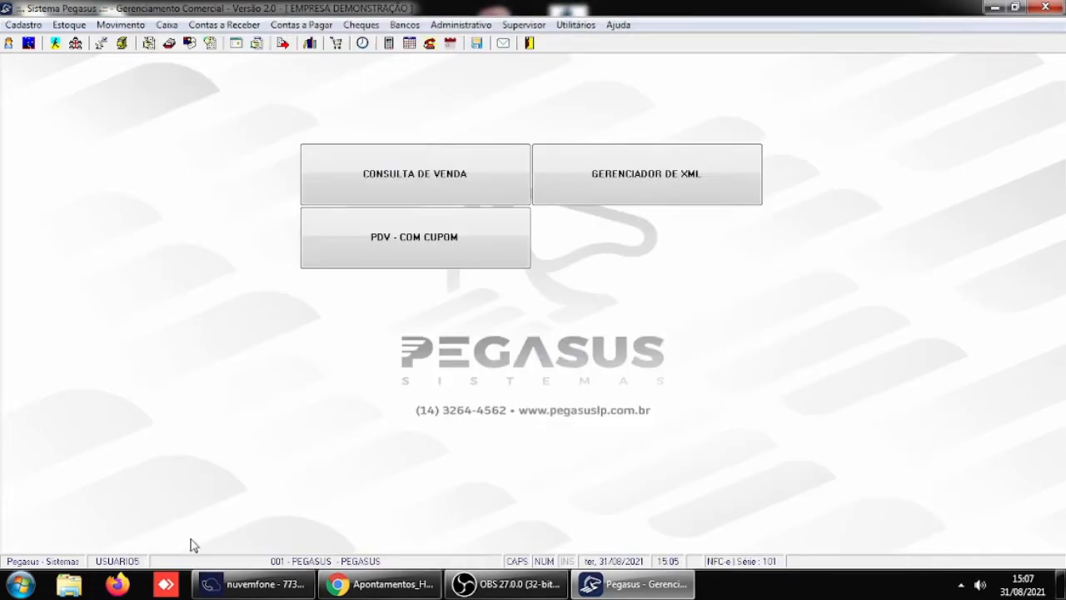
- Restart Pegasus, log in as USUARIO5 with the account password, select company PEGASUS and dismiss the notice of clients without purchases
click(528, 44)
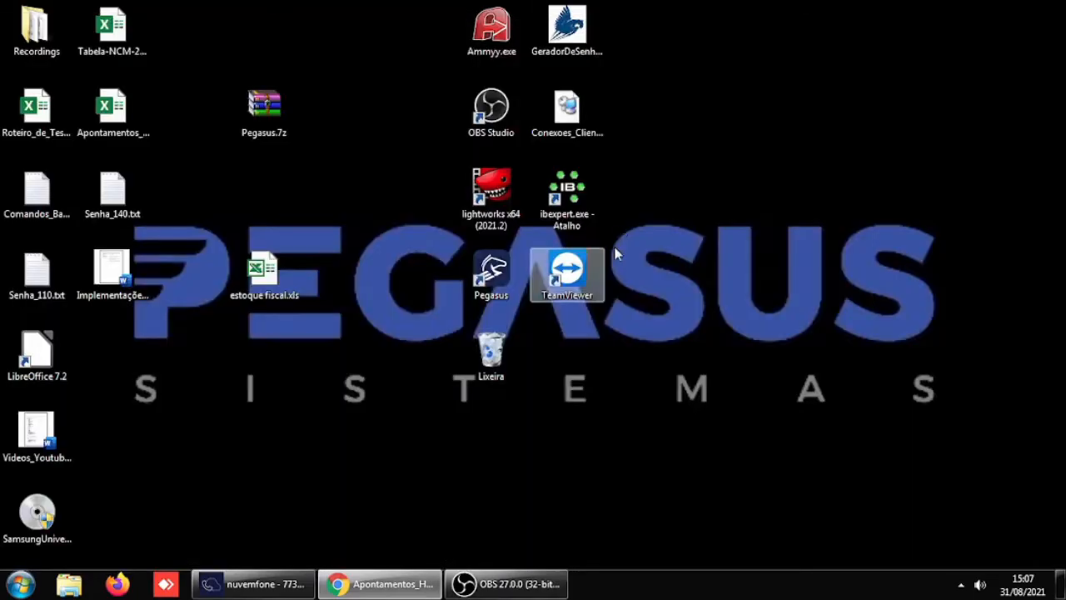
double_click(495, 275)
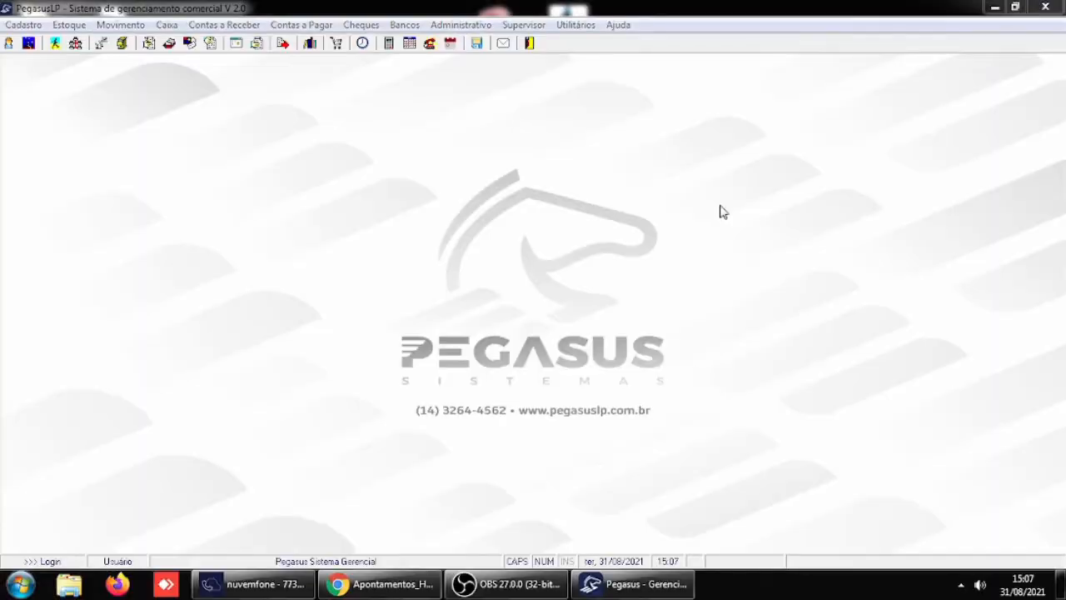
text(USUAR)
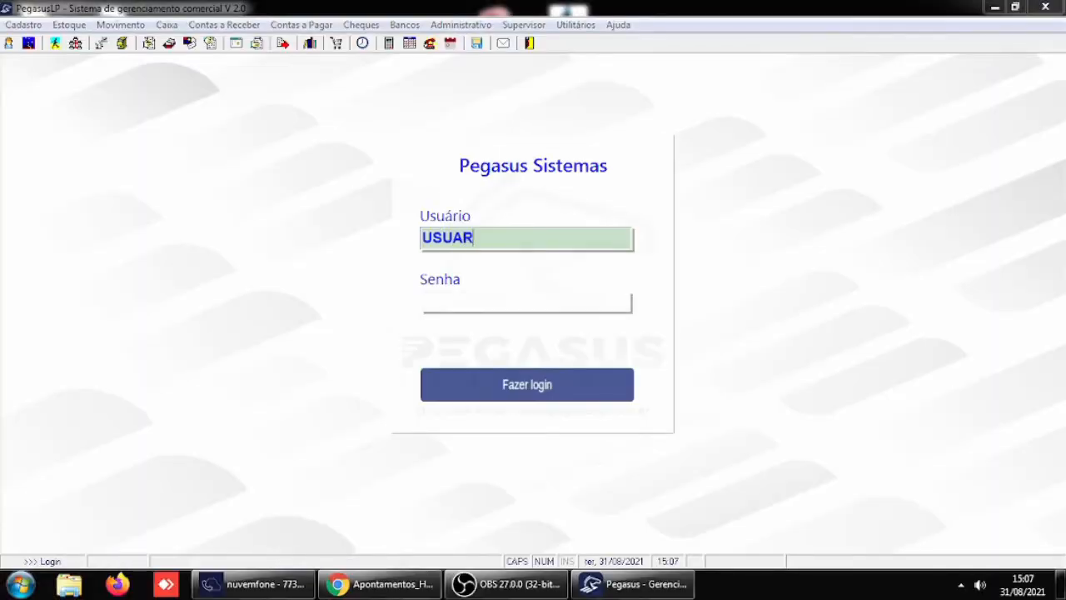
text(UIO5)
key(Tab)
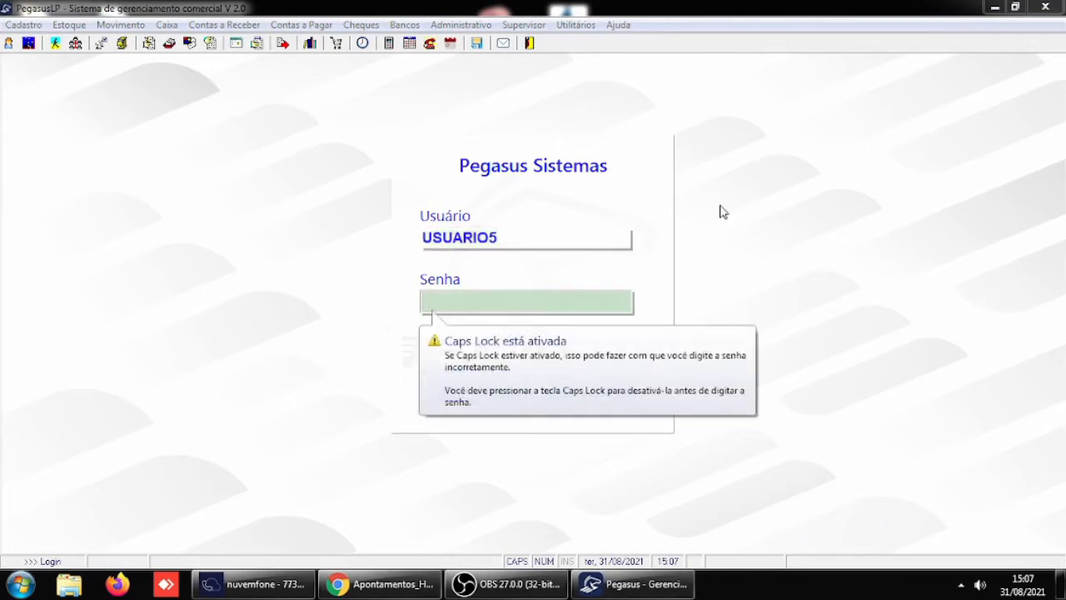
text(*****)
key(Return)
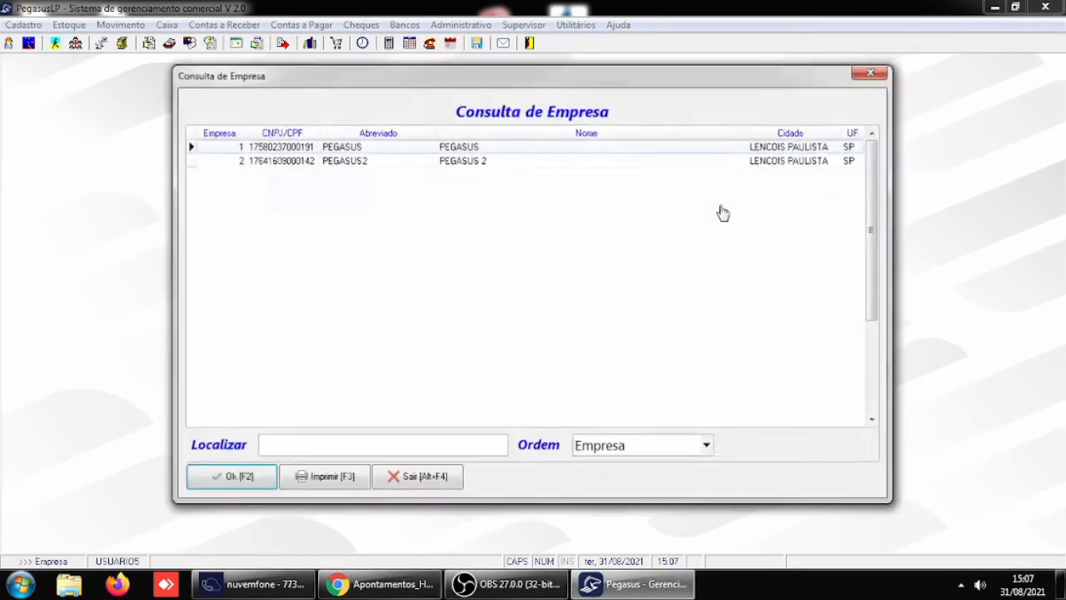
key(Return)
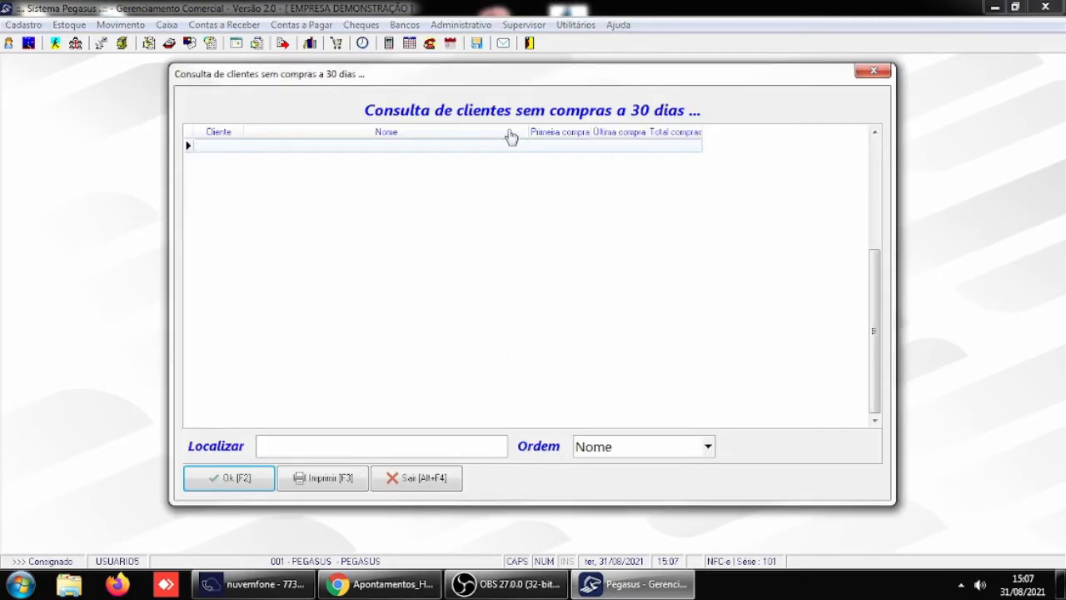
click(222, 481)
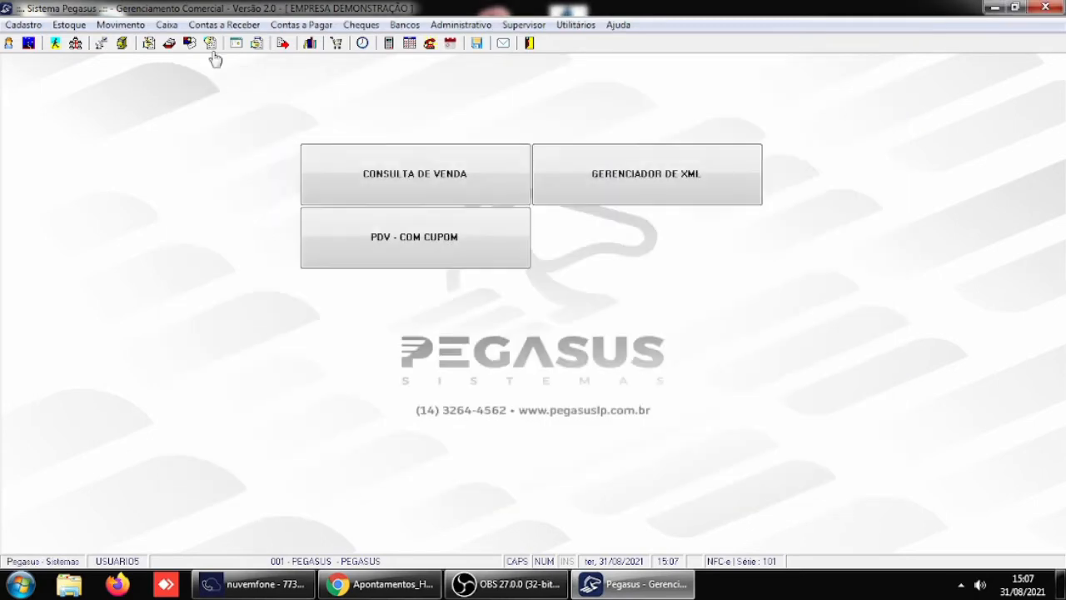
- Load the receivables of CLIENTE IDENTIFICADO 1 in the receivables write-off and mark installment 4 for write-off
click(223, 24)
click(250, 61)
text(4)
key(Return)
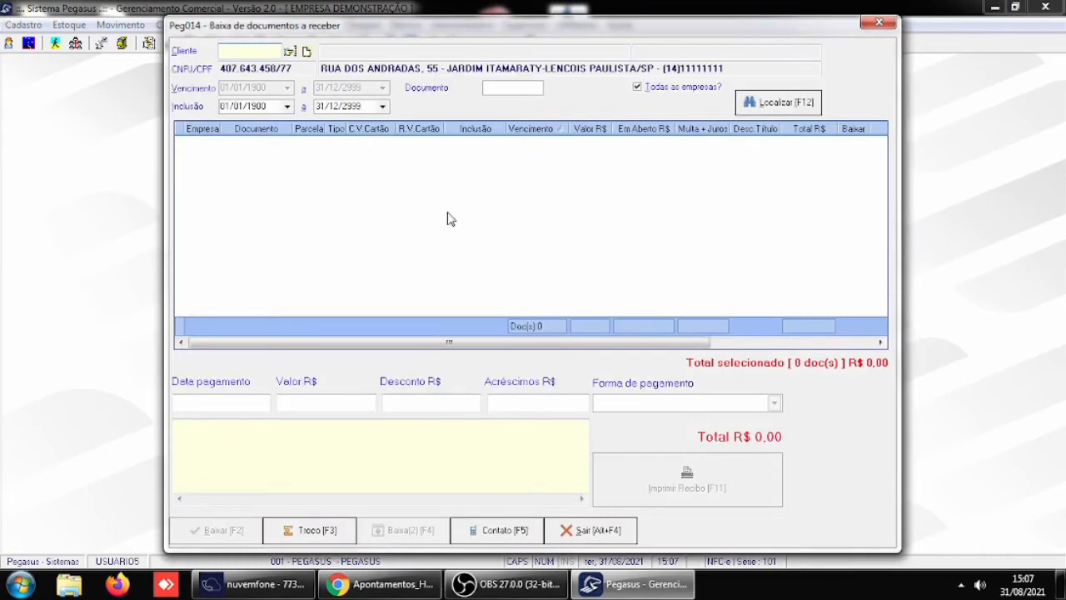
click(852, 143)
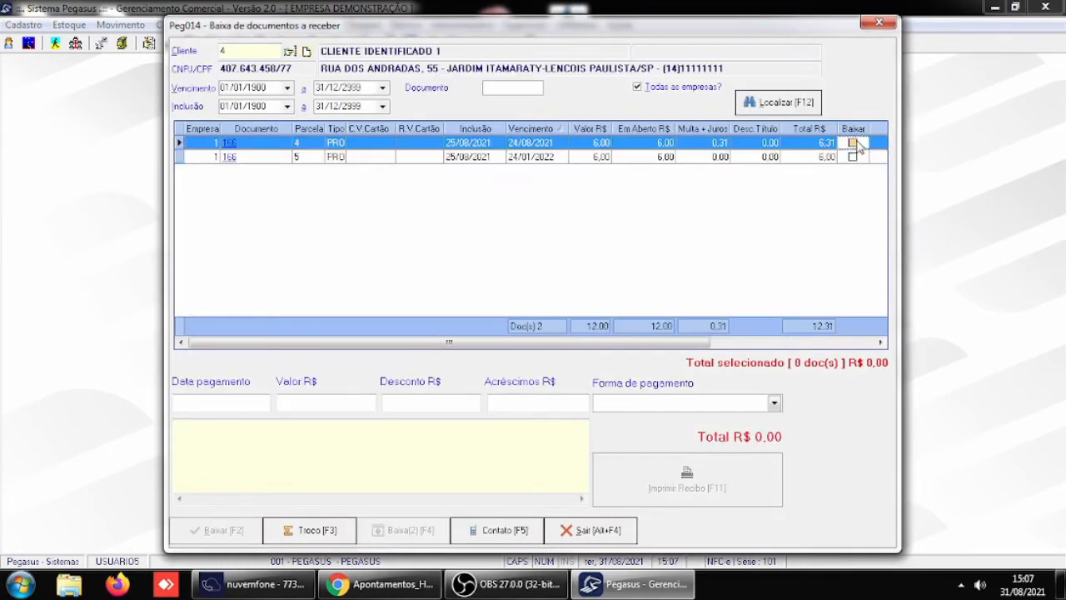
- Write off the marked installment with payment date 31/08/2021 and DINHEIRO as payment method, and close the write-off
click(225, 400)
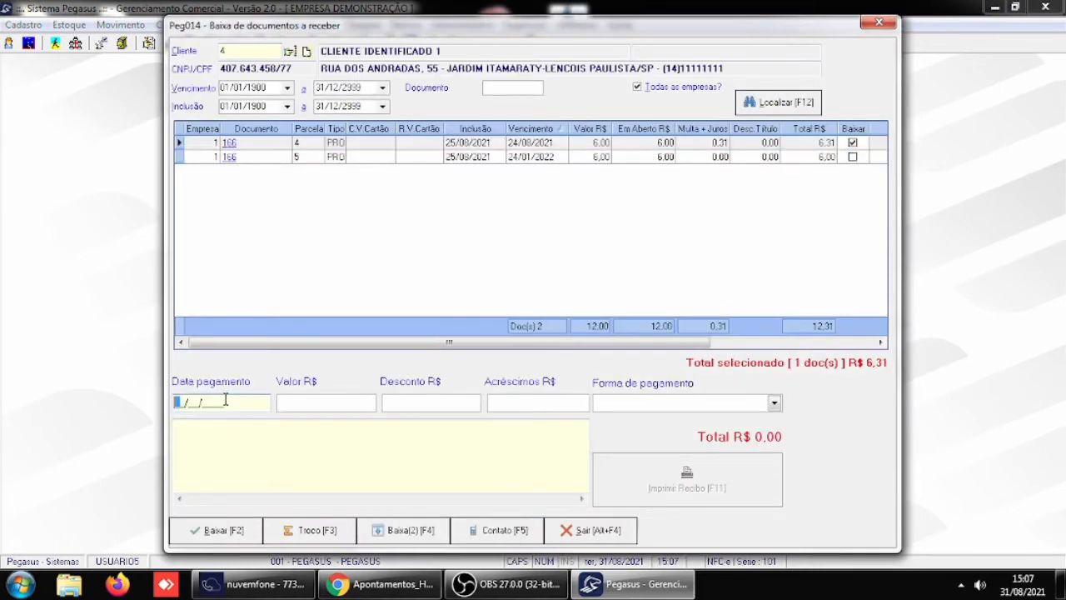
text(31082021)
key(Return)
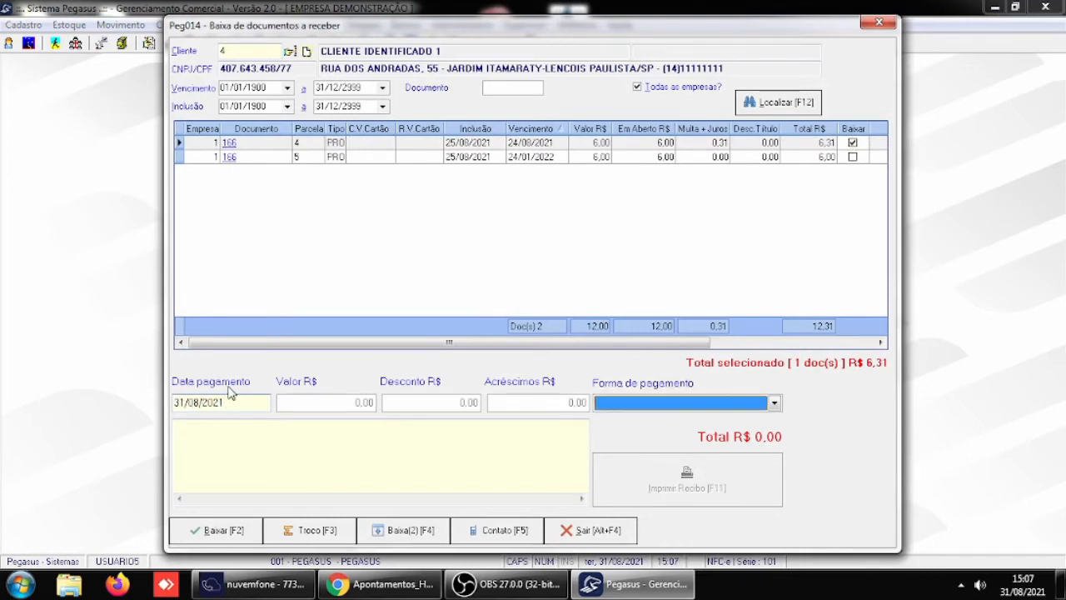
key(Down)
key(Return)
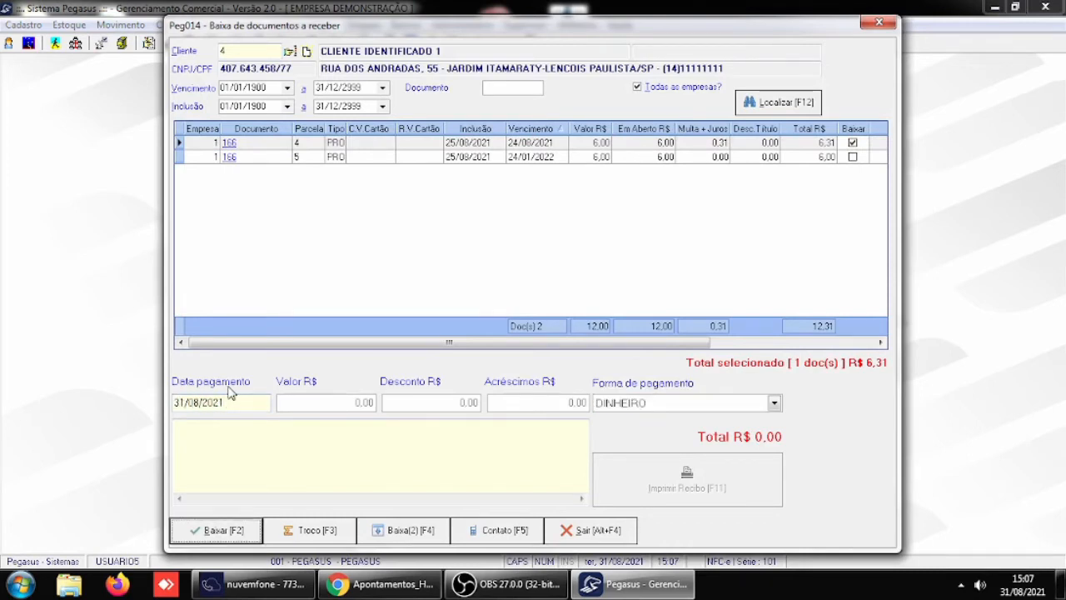
click(215, 534)
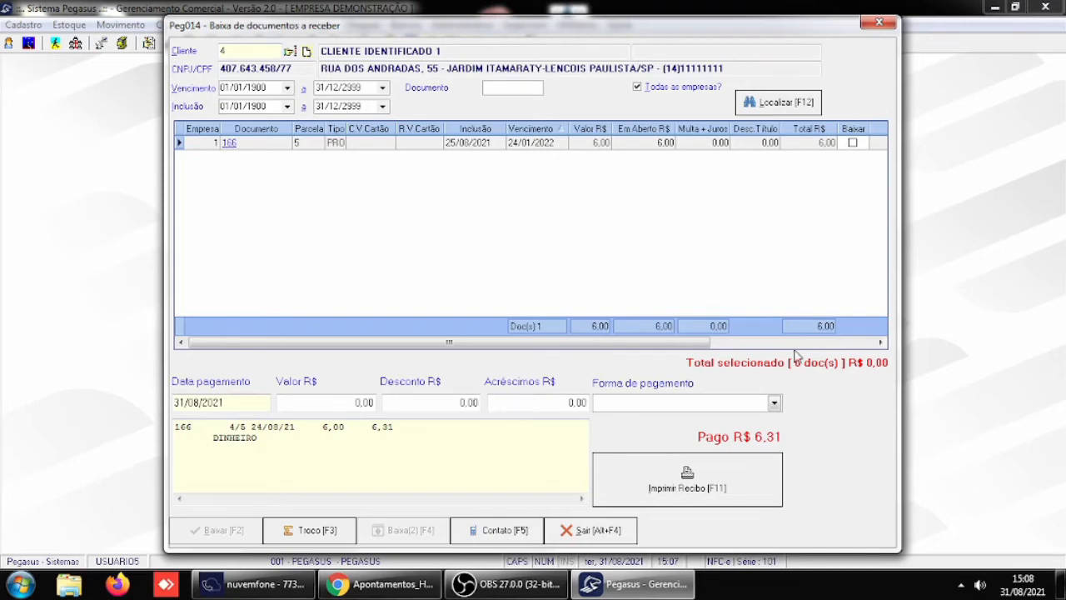
click(613, 531)
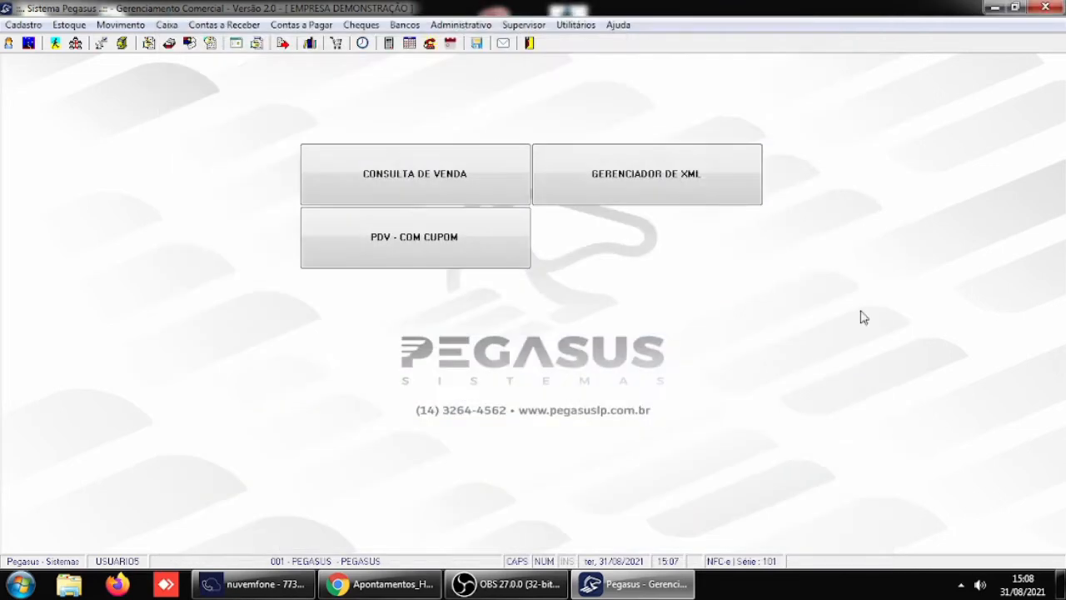
- In the general parameters for Receber / Caixa, enable Abrir tela para cálculo do troco na baixa do contas à receber and save
click(534, 25)
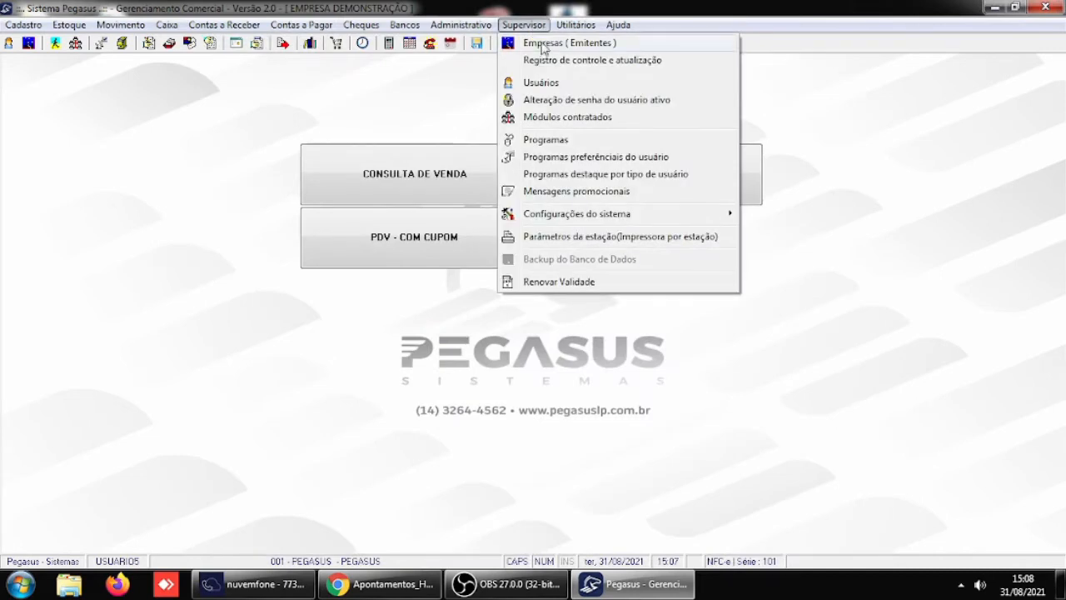
mouse_move(576, 215)
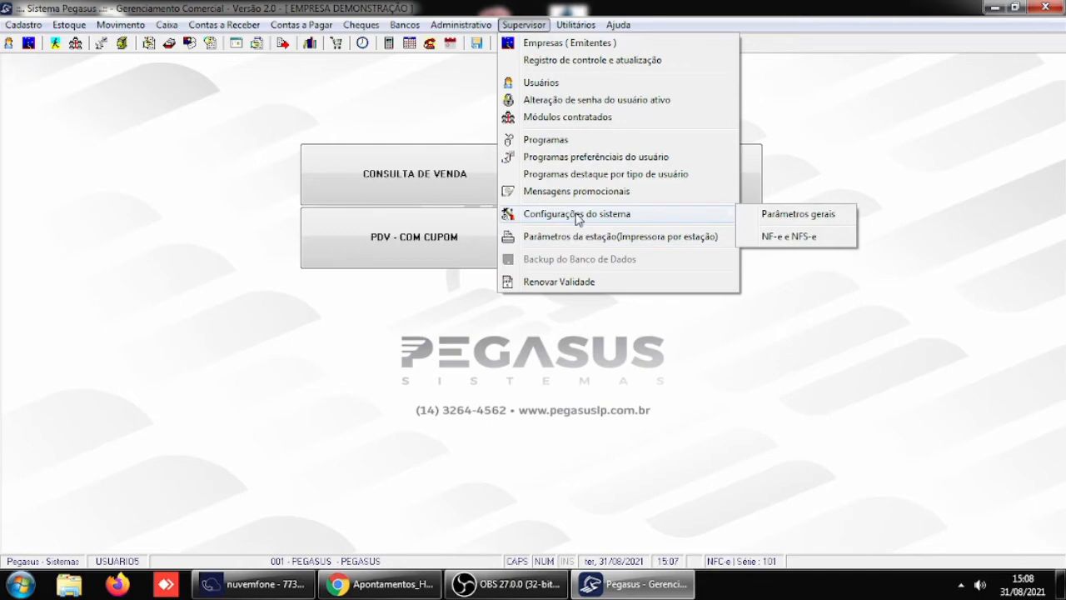
click(763, 215)
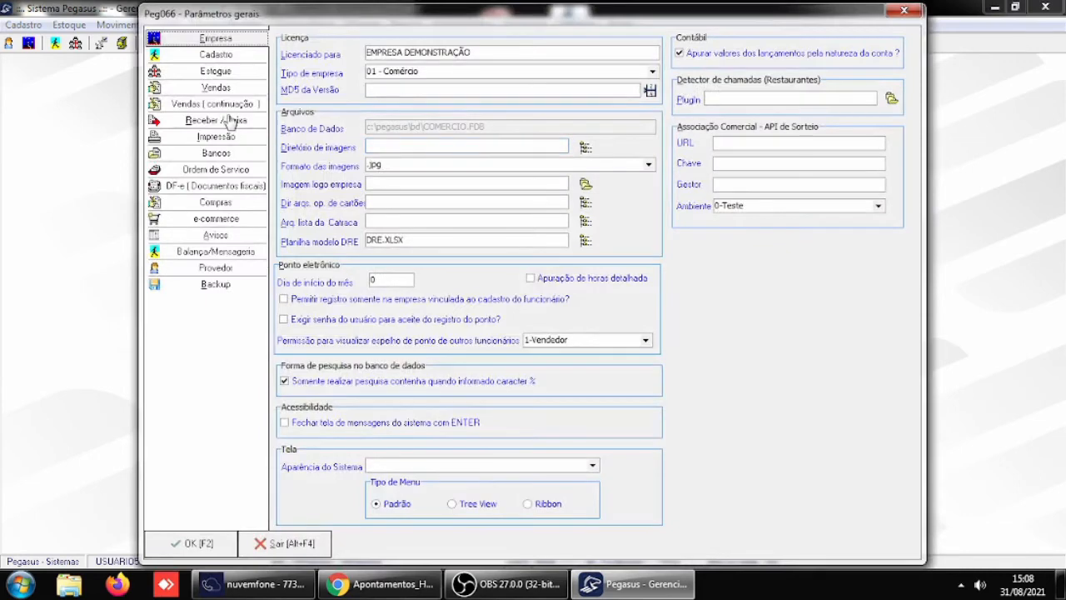
click(232, 121)
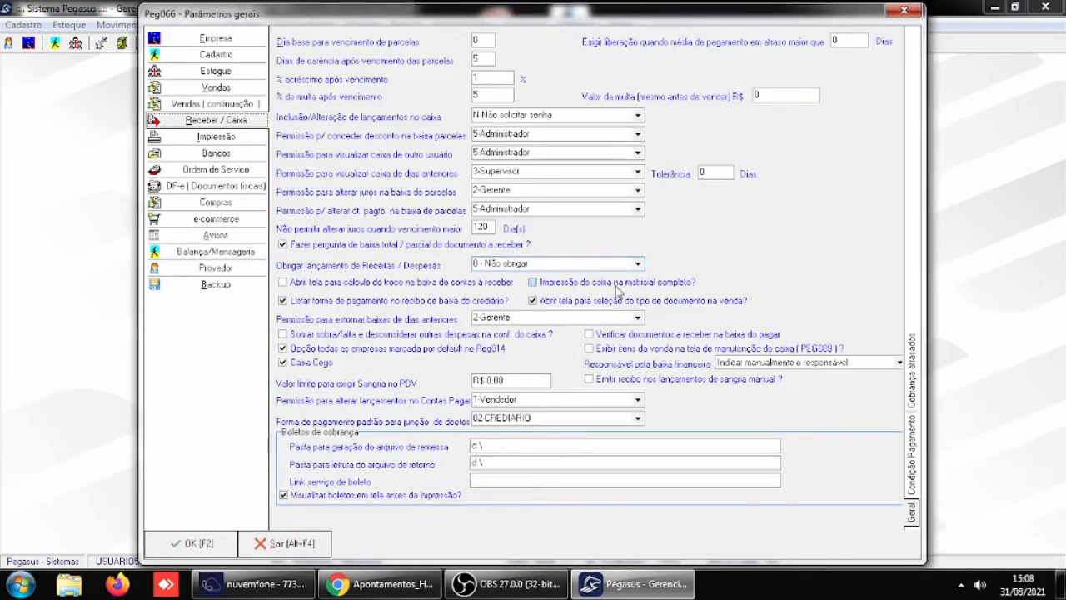
click(284, 283)
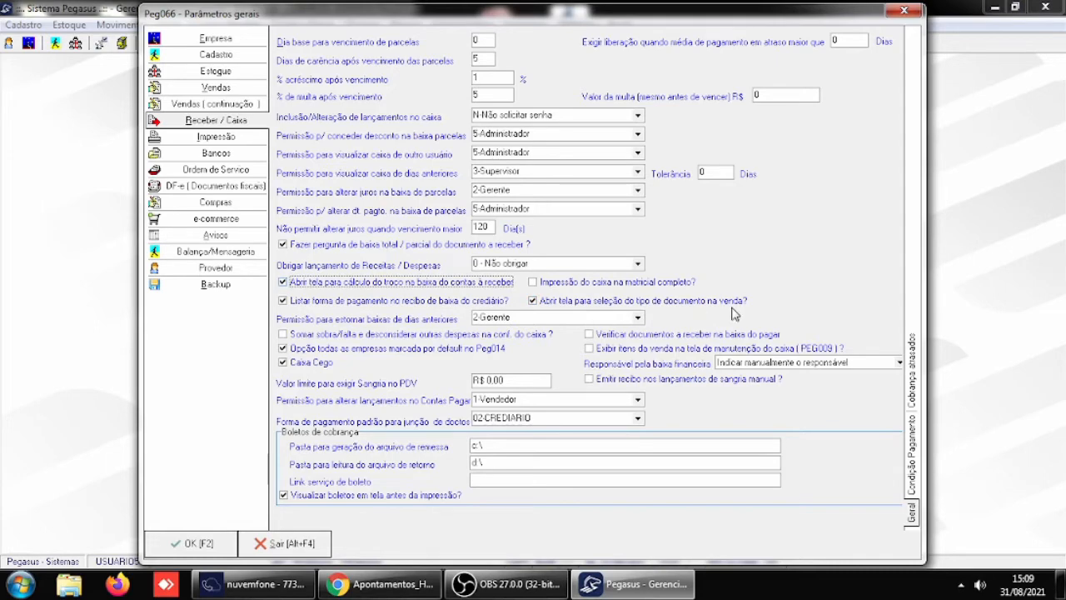
click(229, 553)
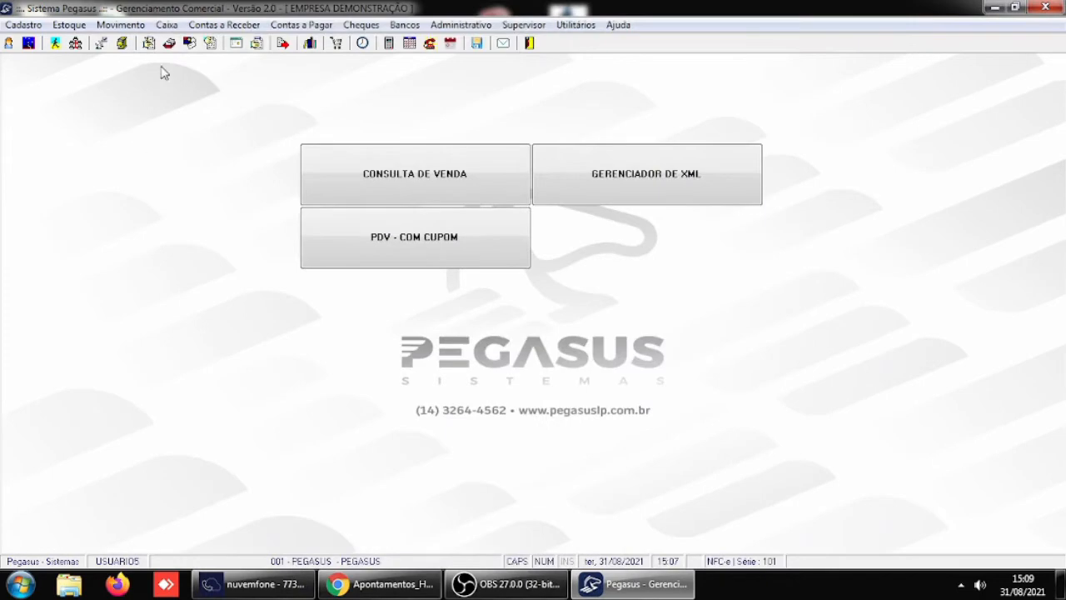
click(121, 24)
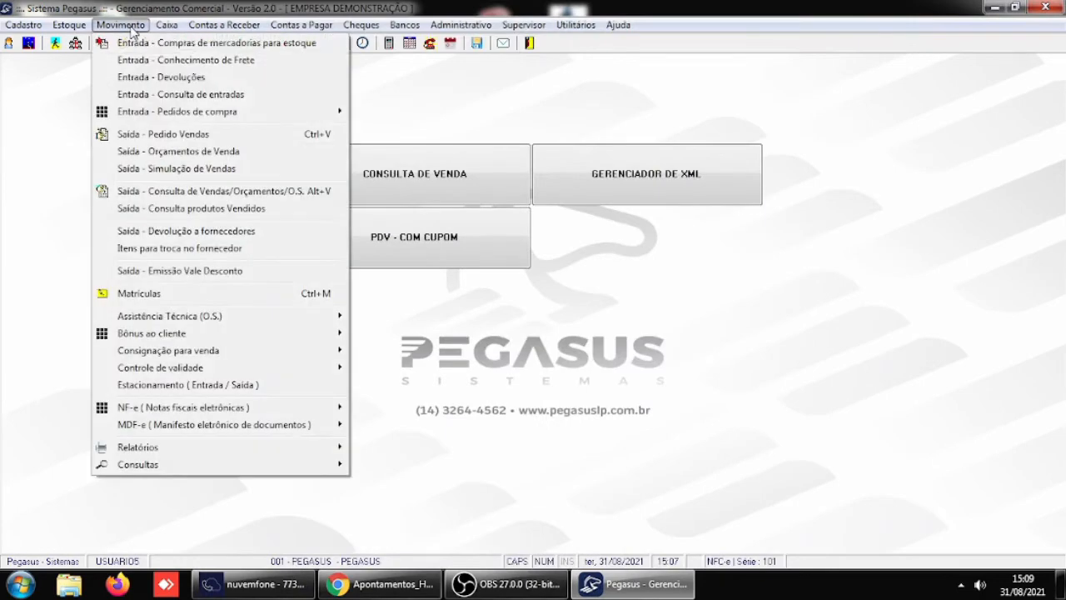
click(185, 135)
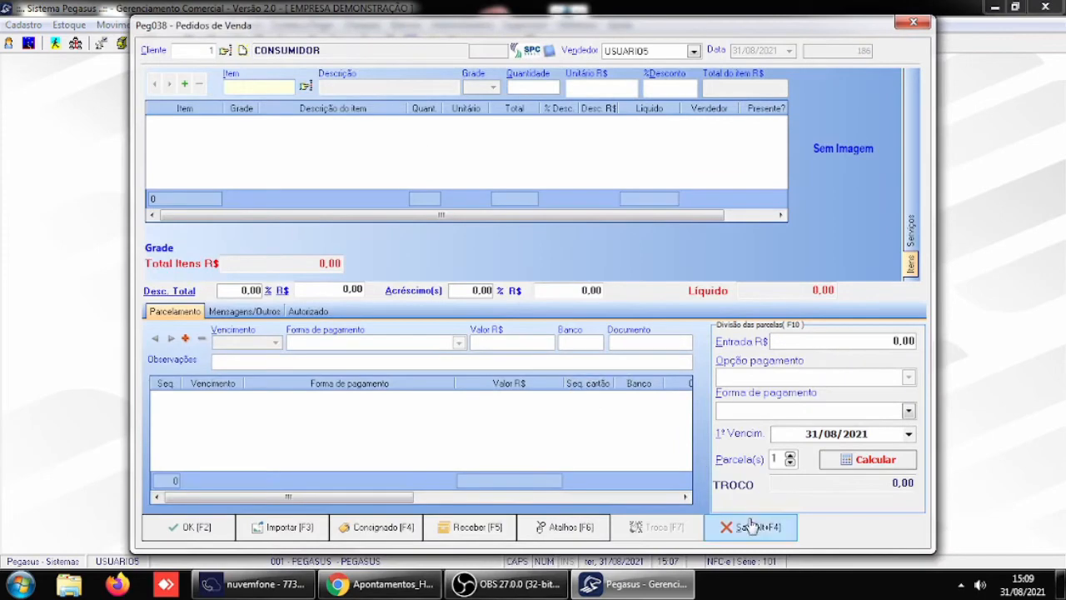
click(752, 526)
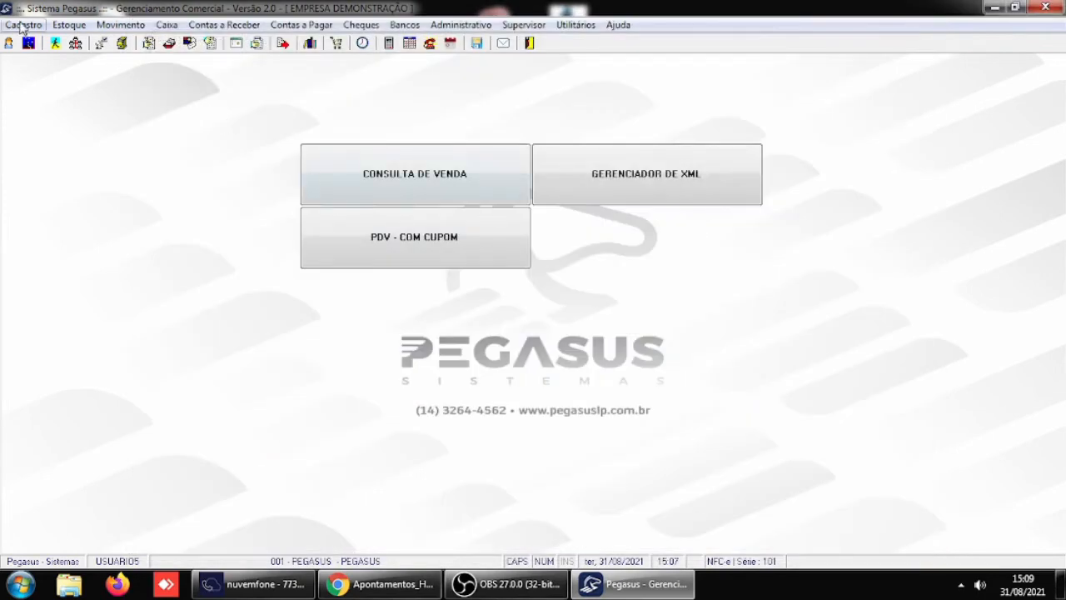
- Review the registered document types from BOLETO to PROMISSORIA in the document types table, and close it
click(21, 26)
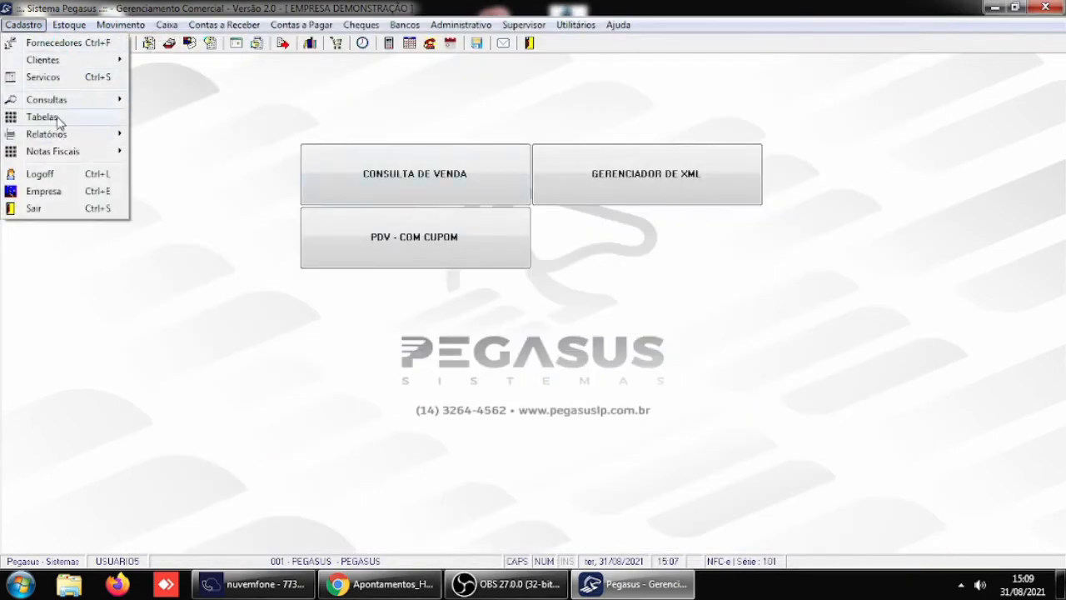
mouse_move(58, 122)
click(225, 184)
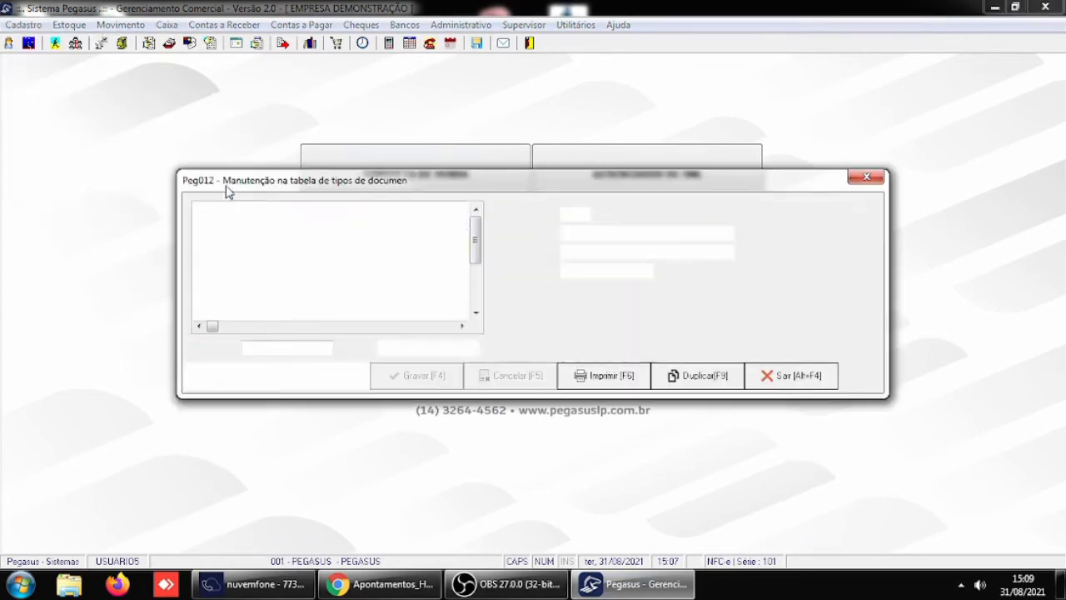
click(310, 239)
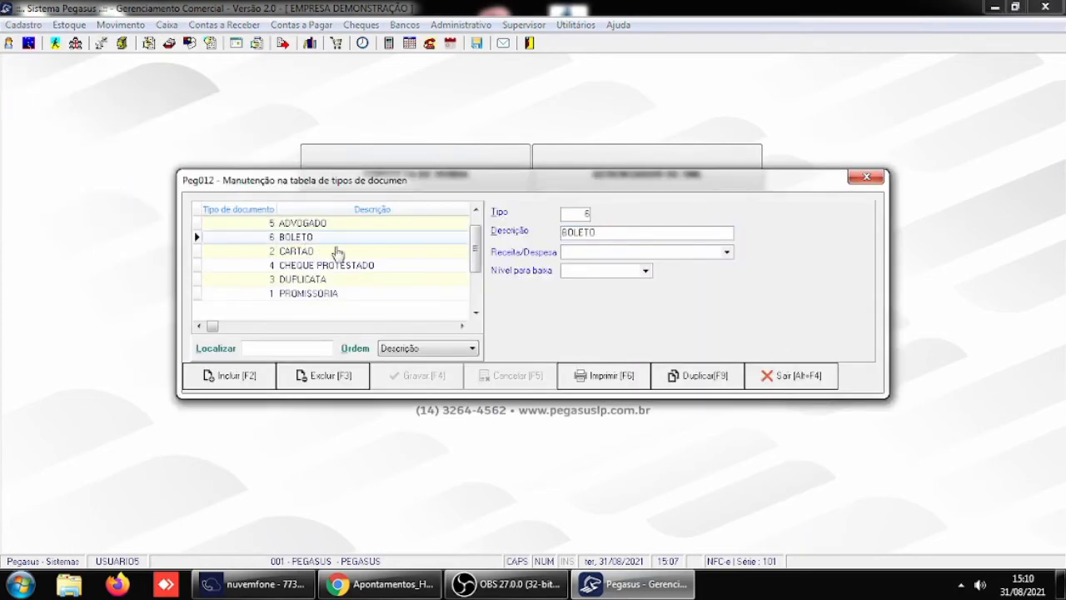
click(311, 250)
click(343, 266)
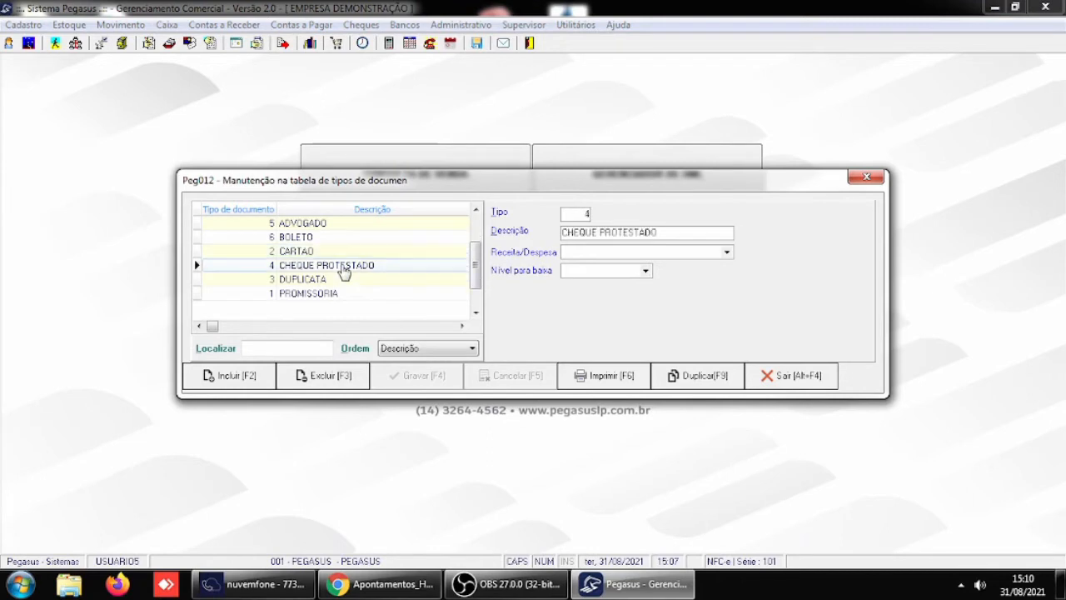
click(321, 281)
click(327, 293)
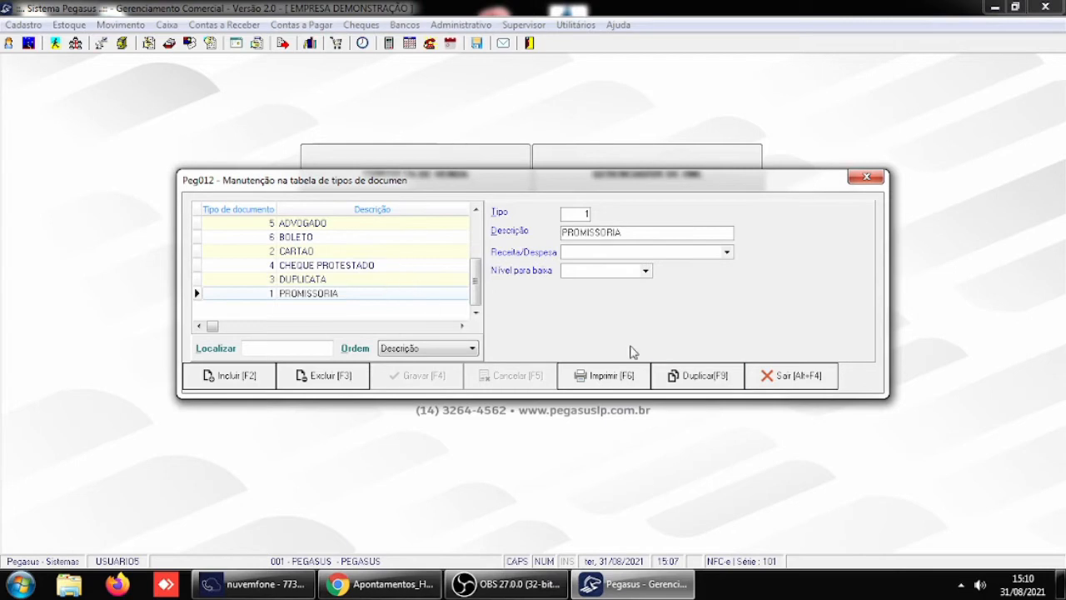
click(782, 380)
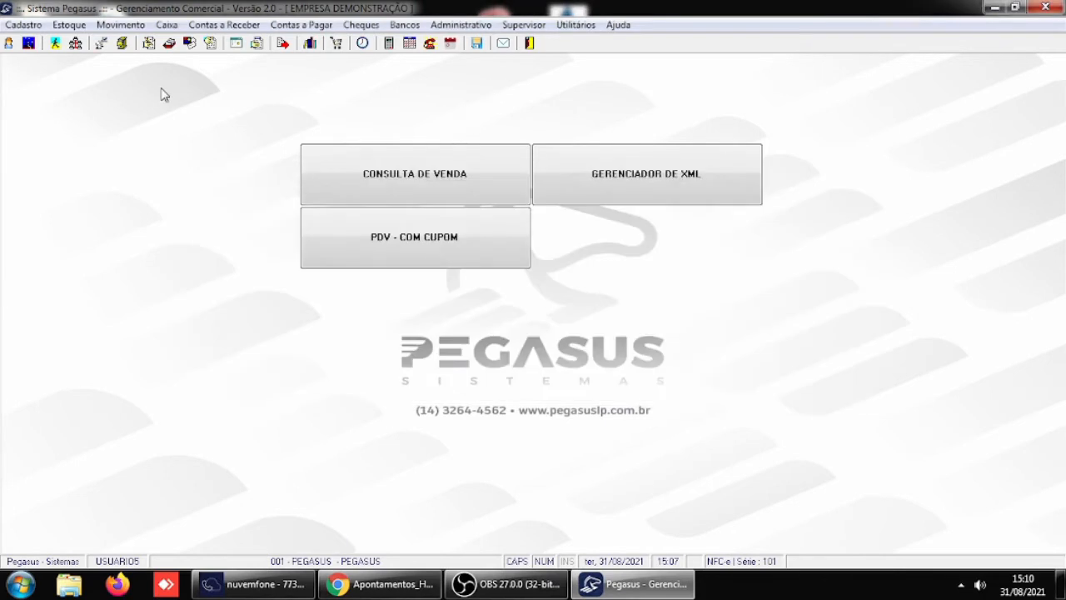
- Start a new sales order for CLIENTE PAGADOR and add one unit of ITEM2
click(121, 25)
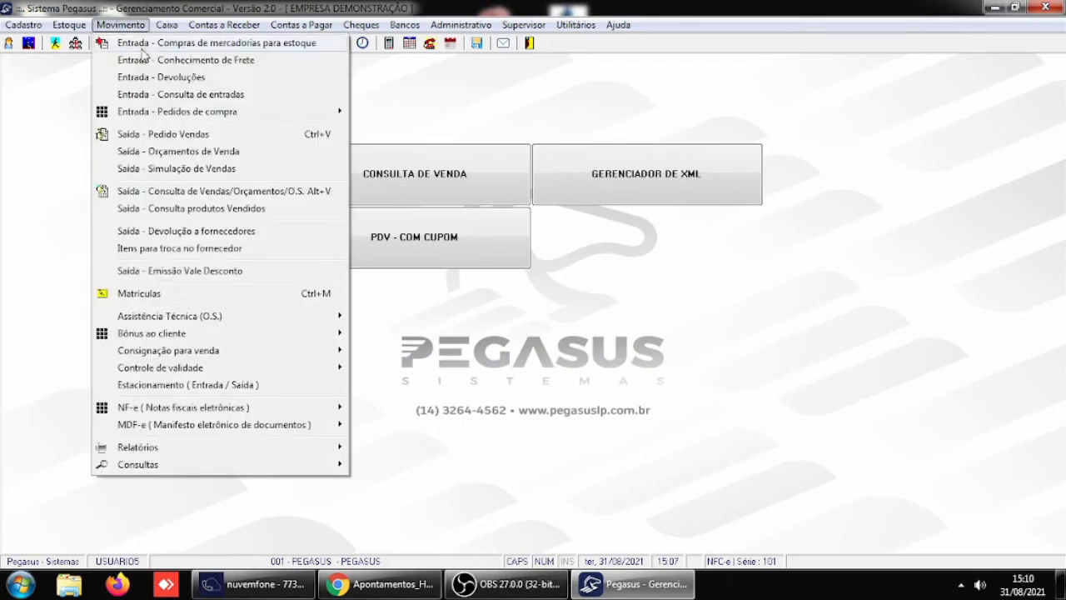
click(153, 137)
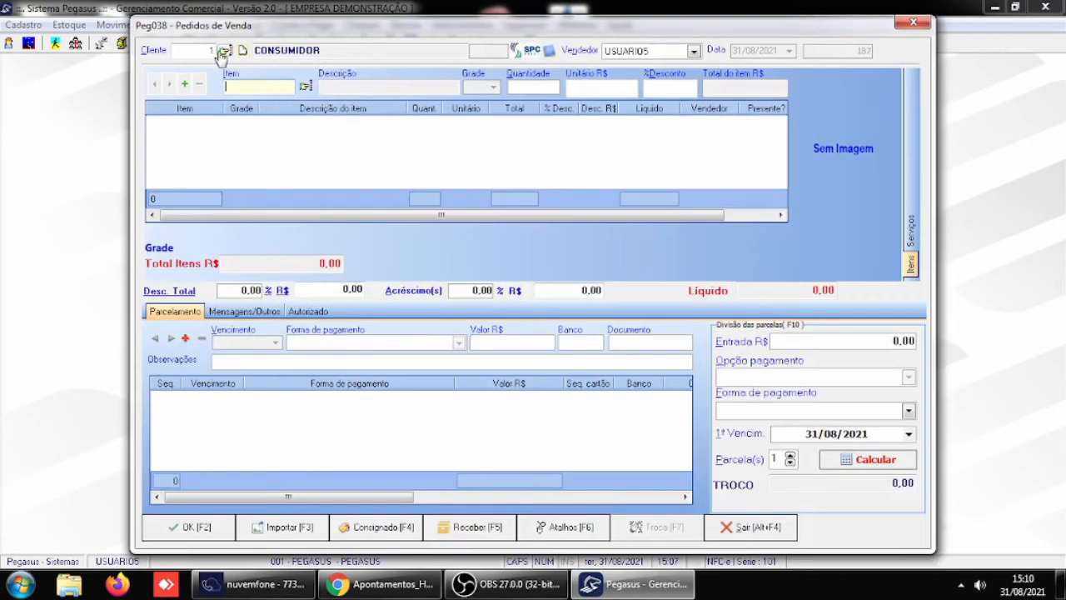
click(223, 51)
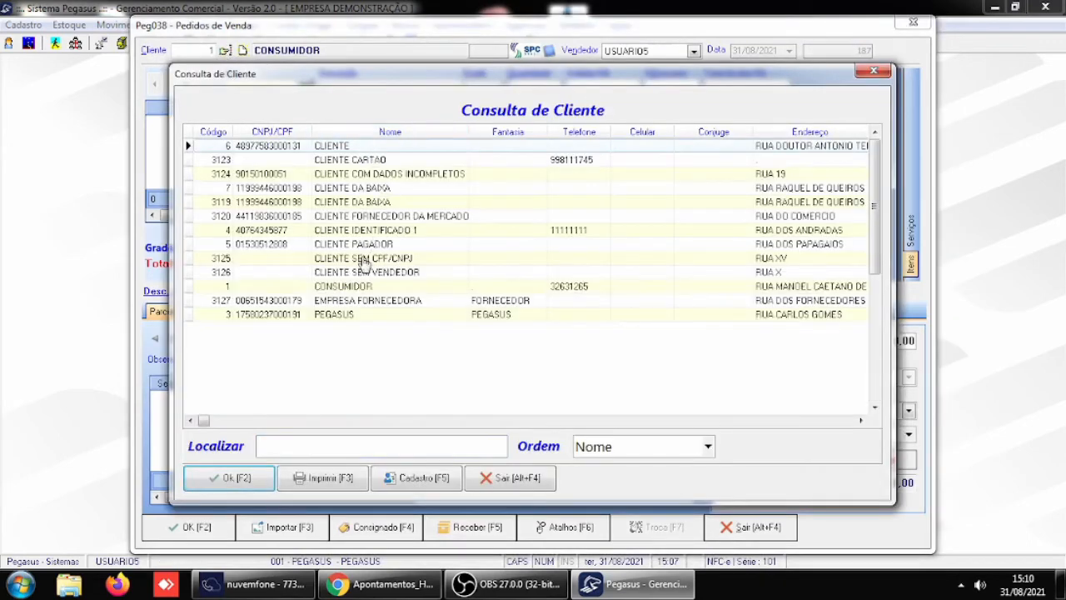
double_click(345, 248)
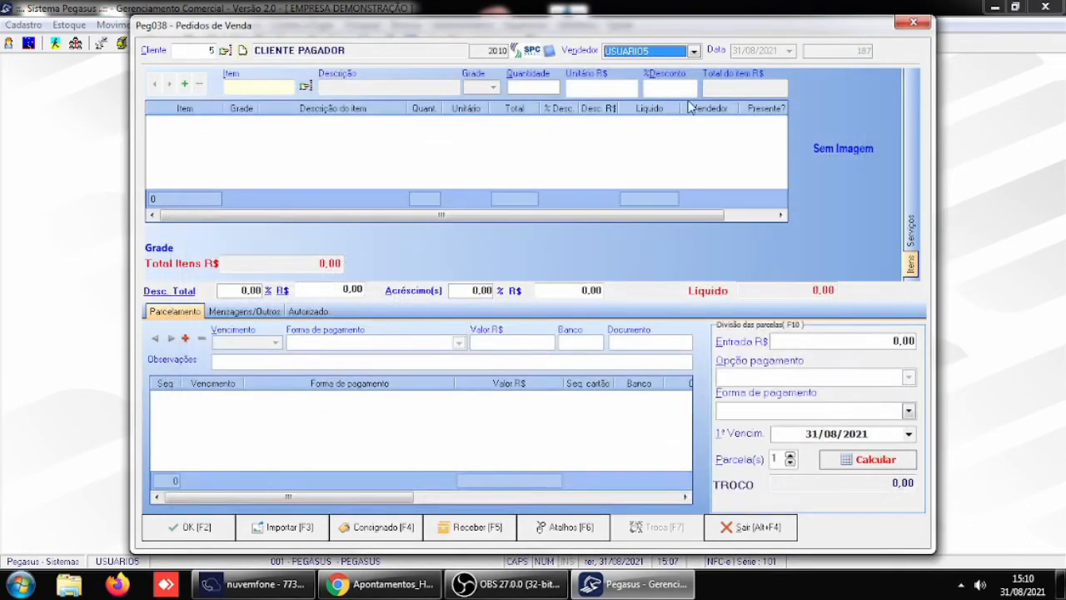
click(303, 87)
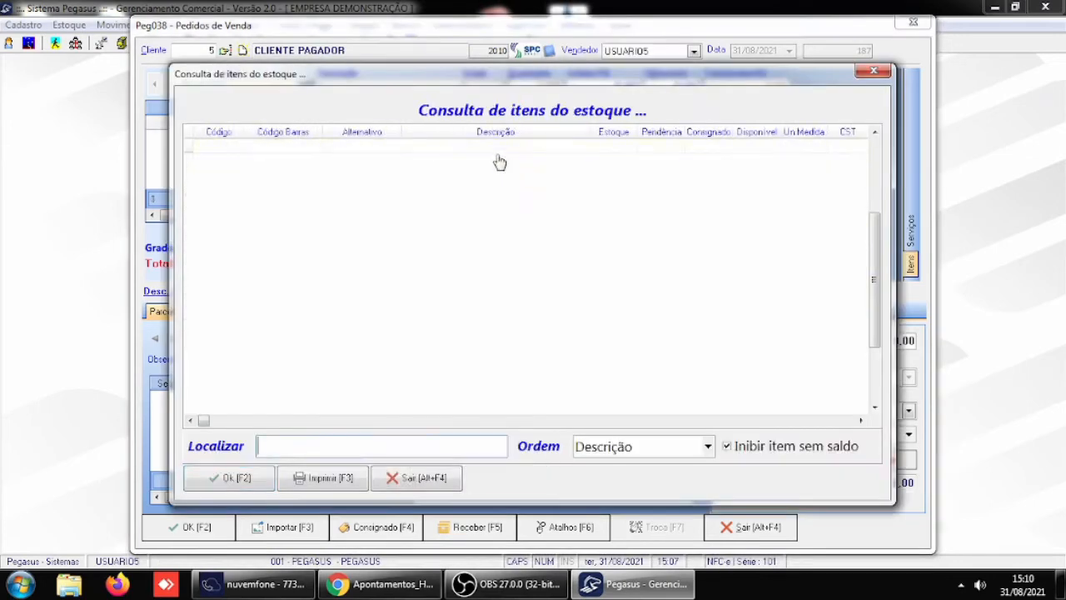
double_click(476, 232)
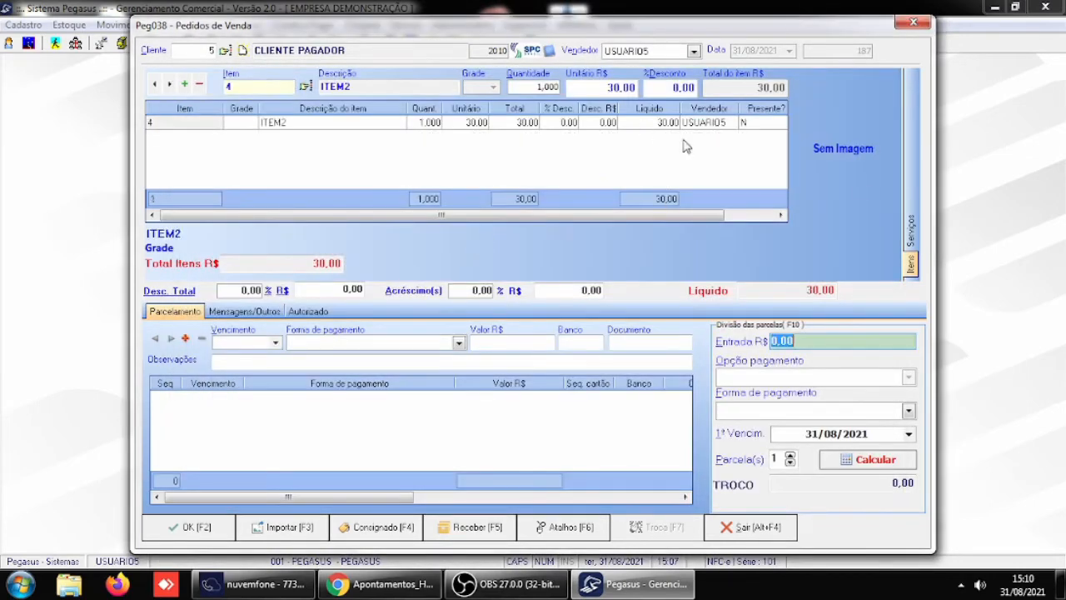
- Add an installment to the order due 31/08/2021 with CREDIARIO as payment method and a value of 30
click(276, 342)
click(267, 474)
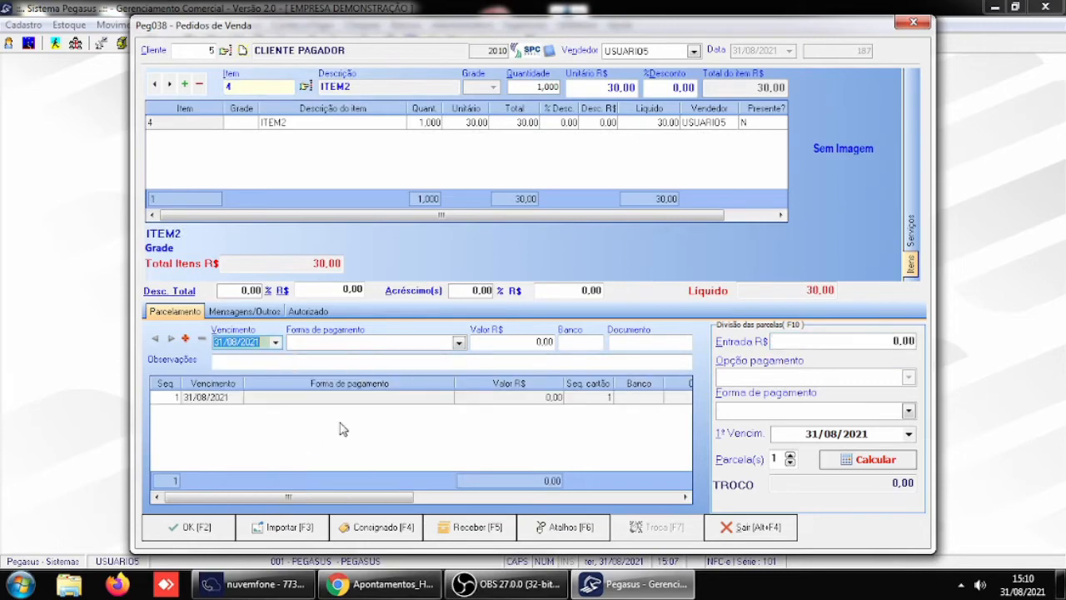
click(459, 342)
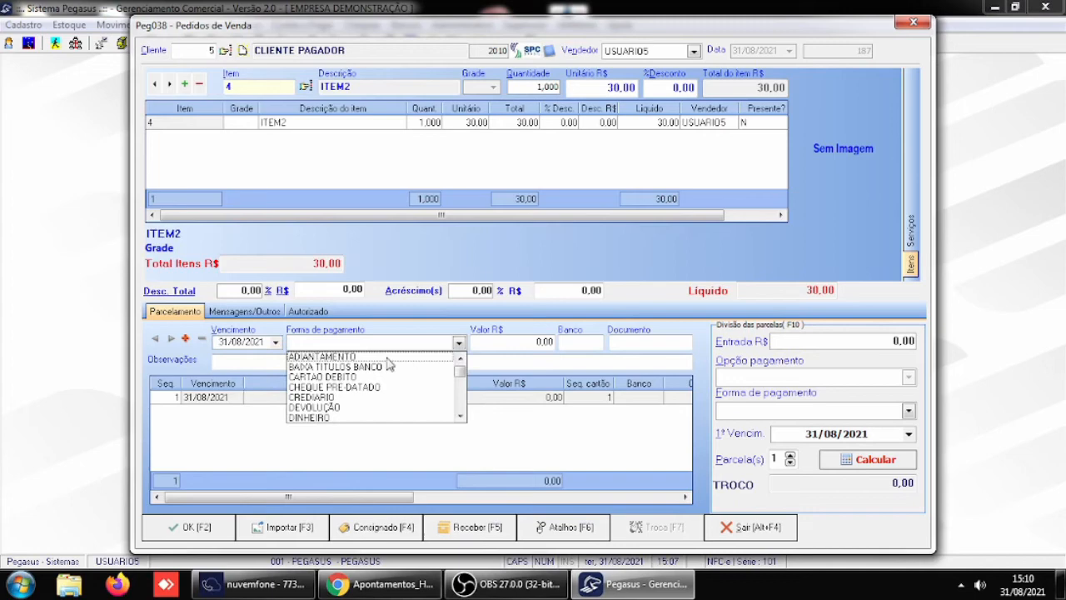
click(338, 400)
click(506, 344)
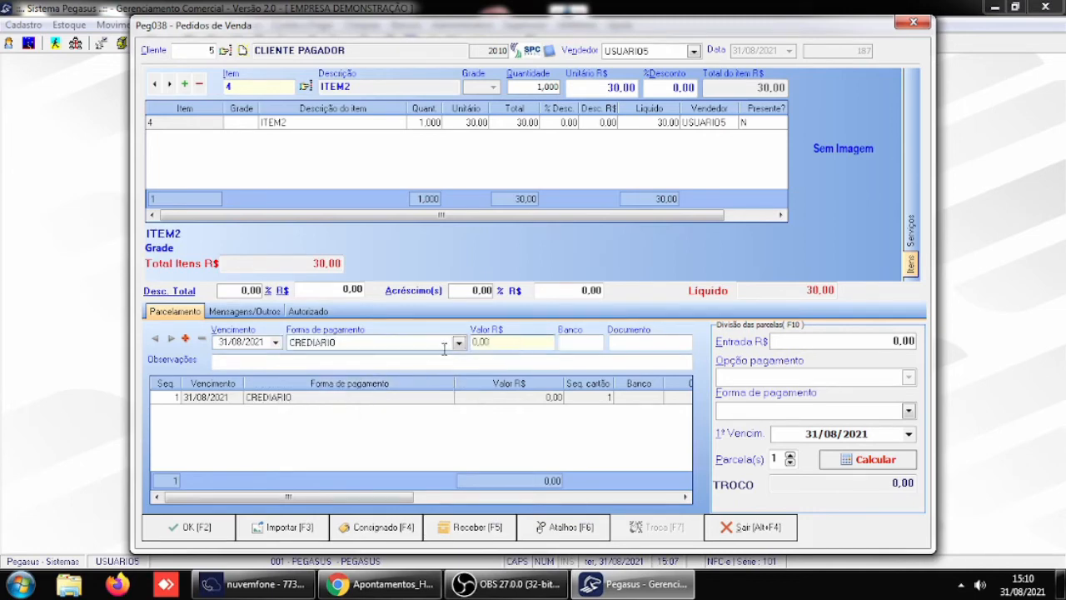
text(30)
key(Tab)
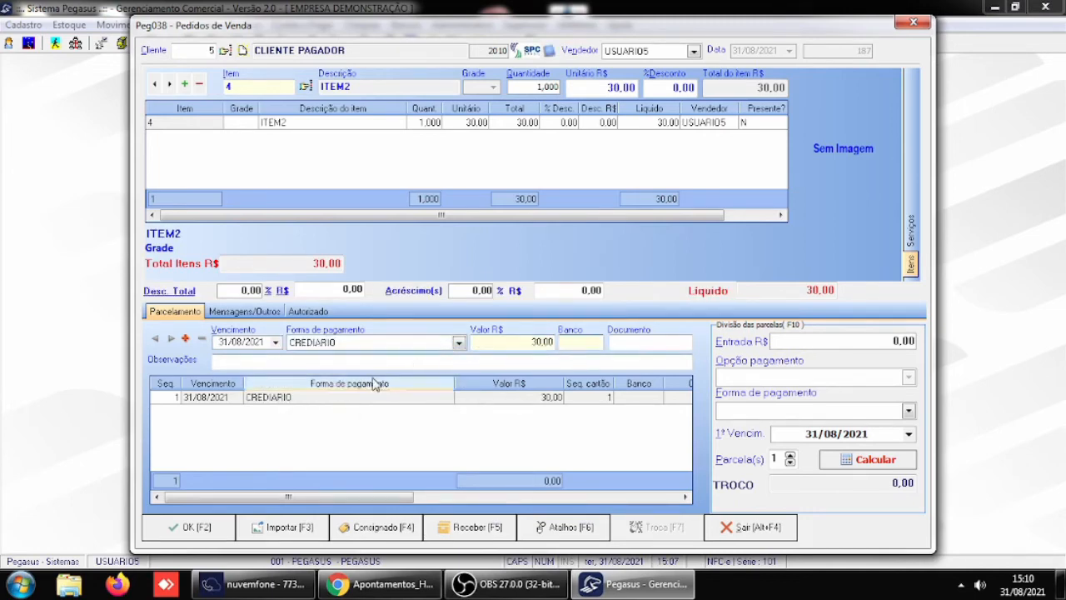
- Set the number of installments to 2, calculate, and try to save the order with CREDIARIO as the entry payment method
click(789, 457)
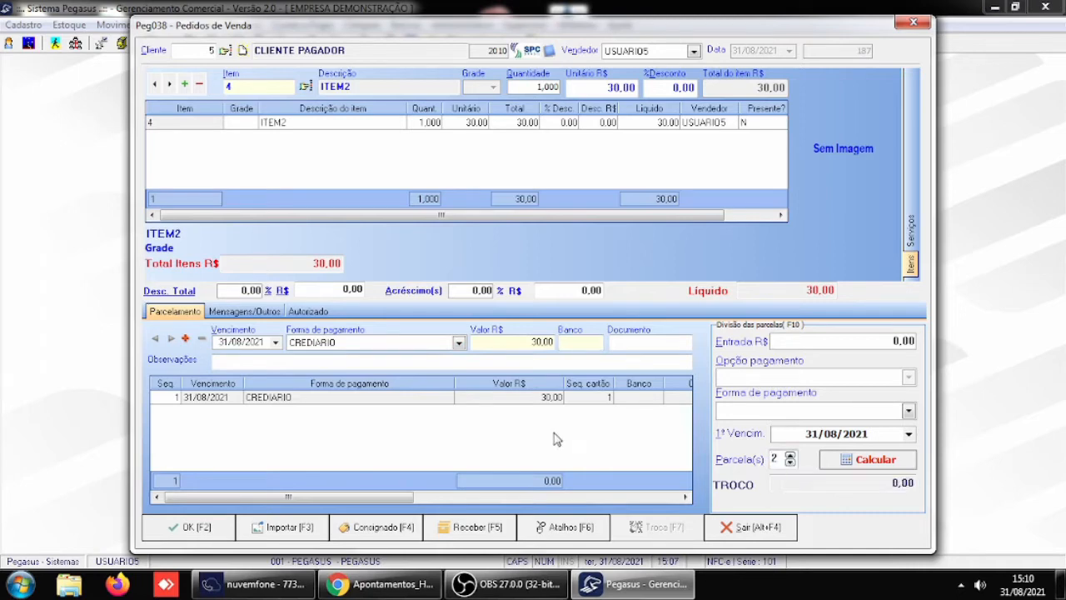
click(904, 466)
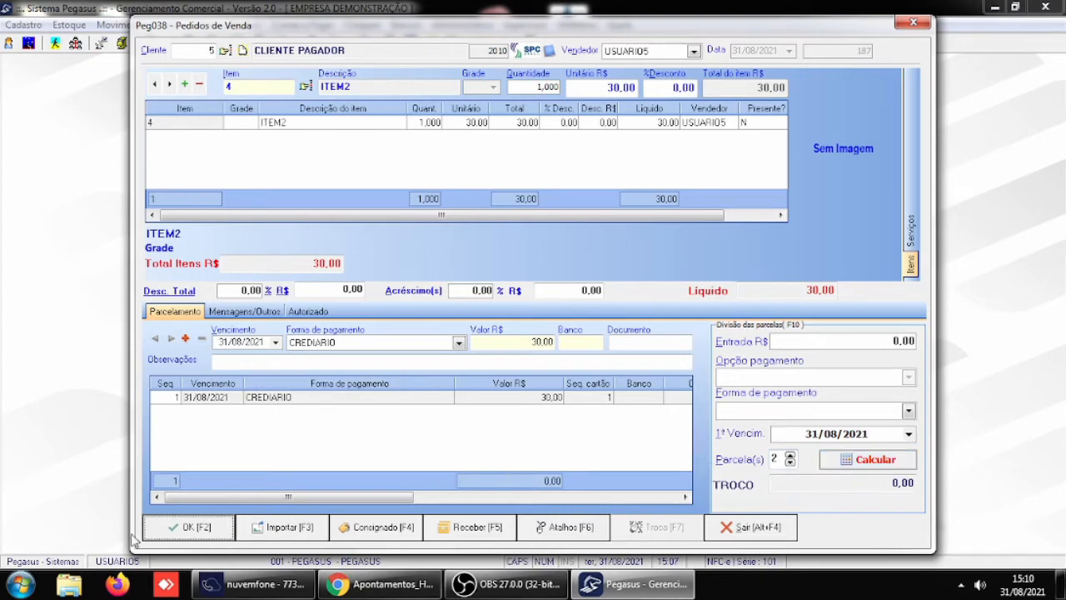
click(222, 528)
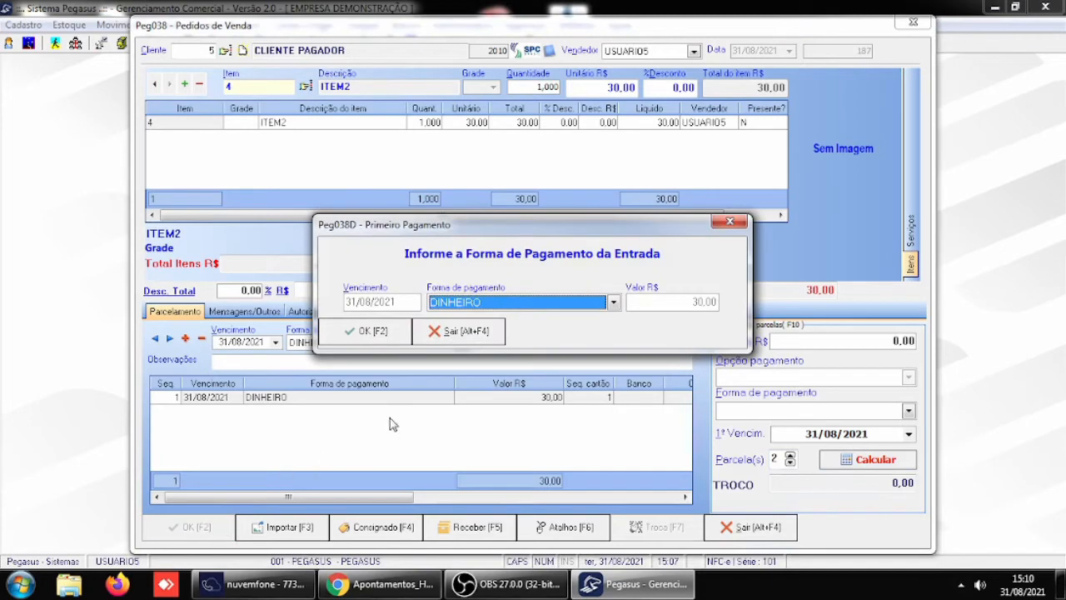
click(613, 303)
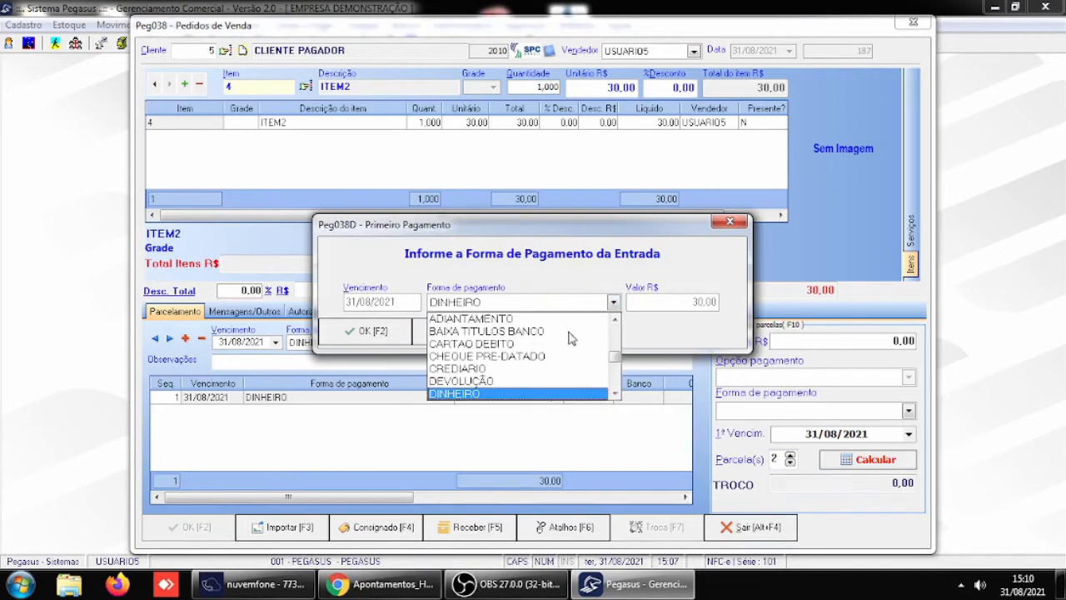
click(458, 368)
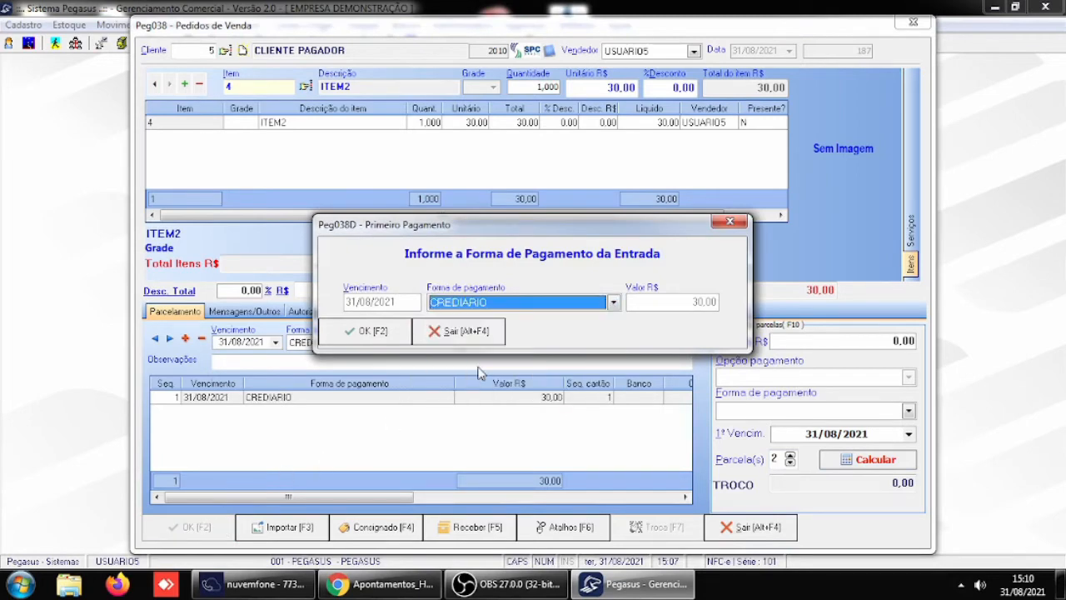
click(366, 330)
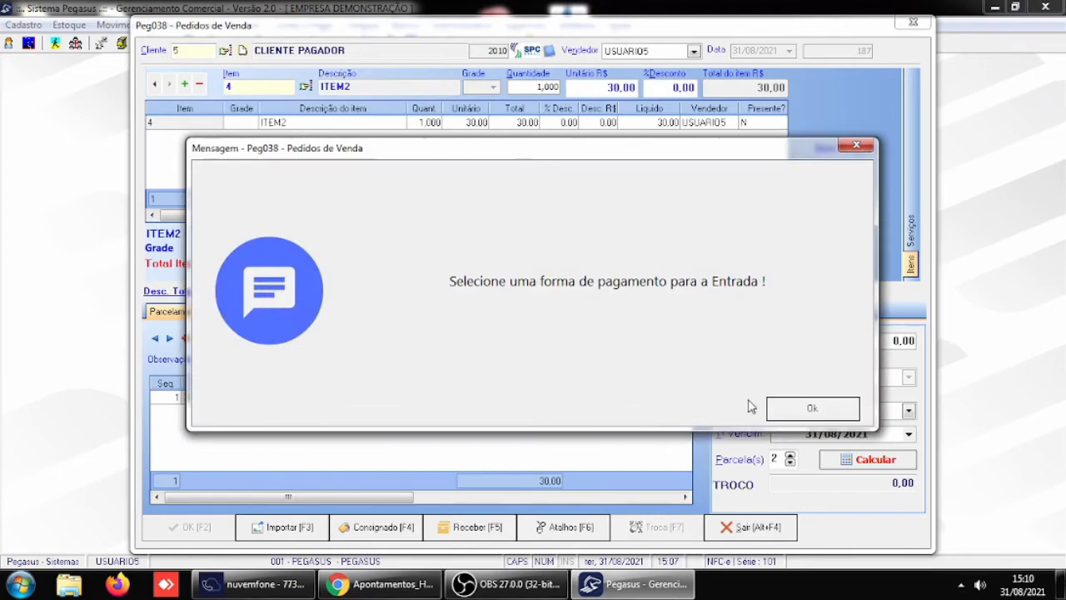
click(809, 410)
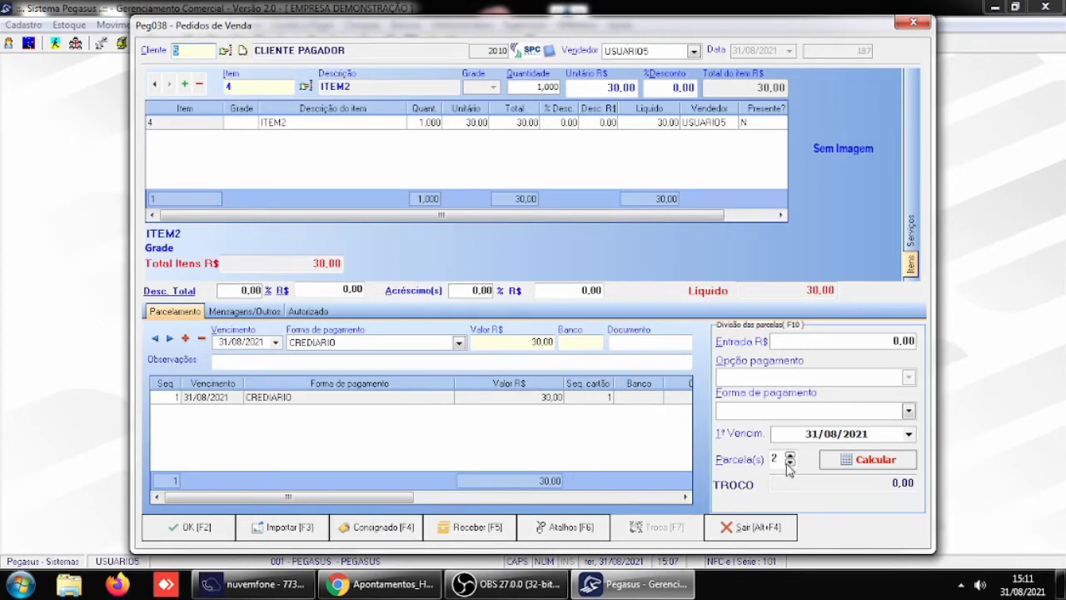
- Change the value of the CREDIARIO installment due 31/08/2021 to 15
click(861, 466)
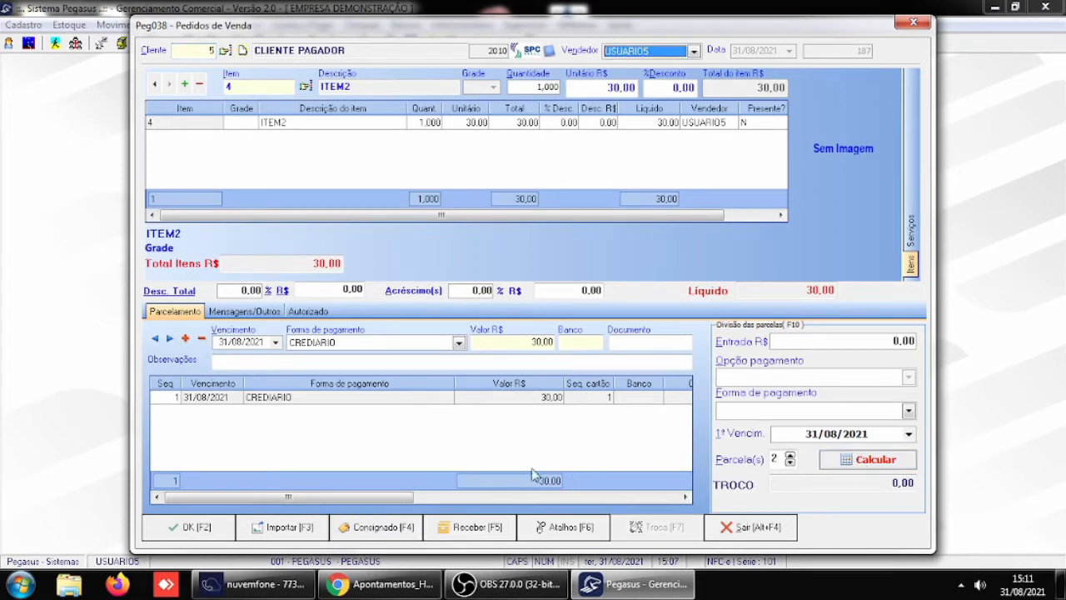
click(345, 399)
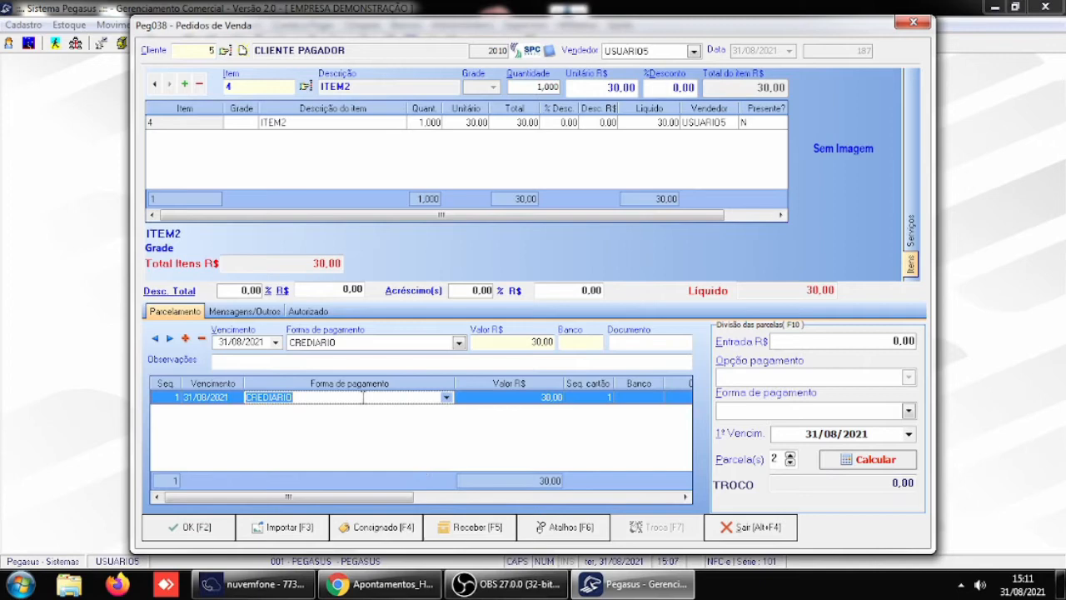
click(527, 398)
text(15)
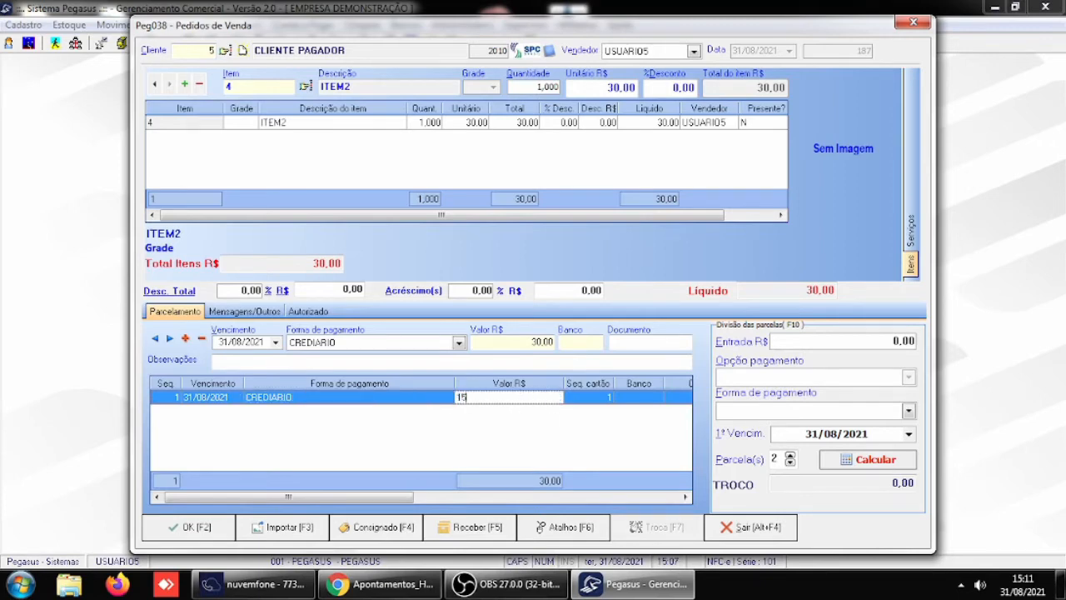
key(Return)
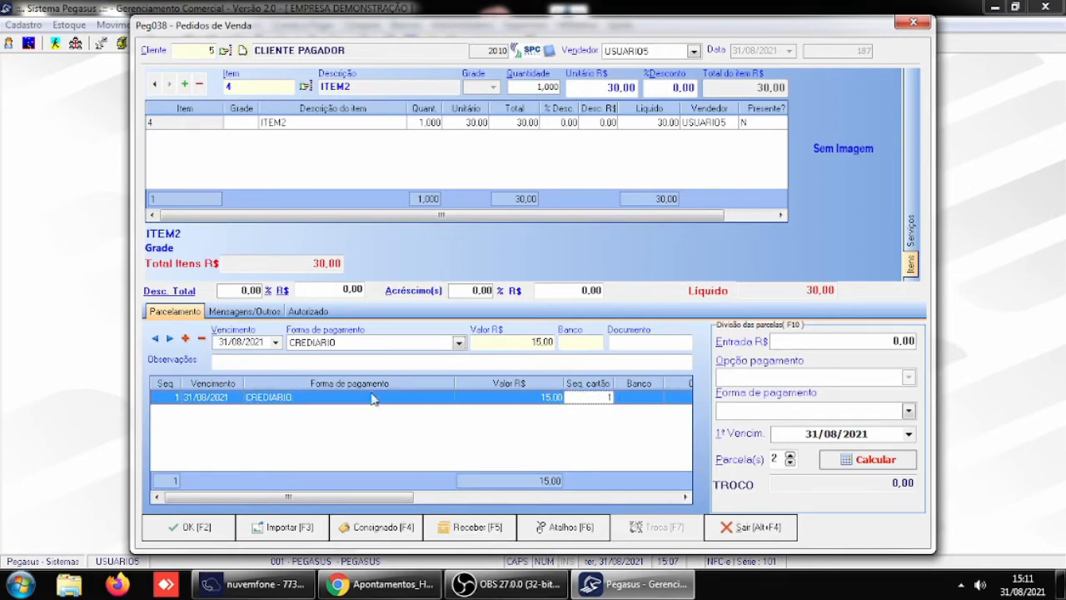
click(184, 338)
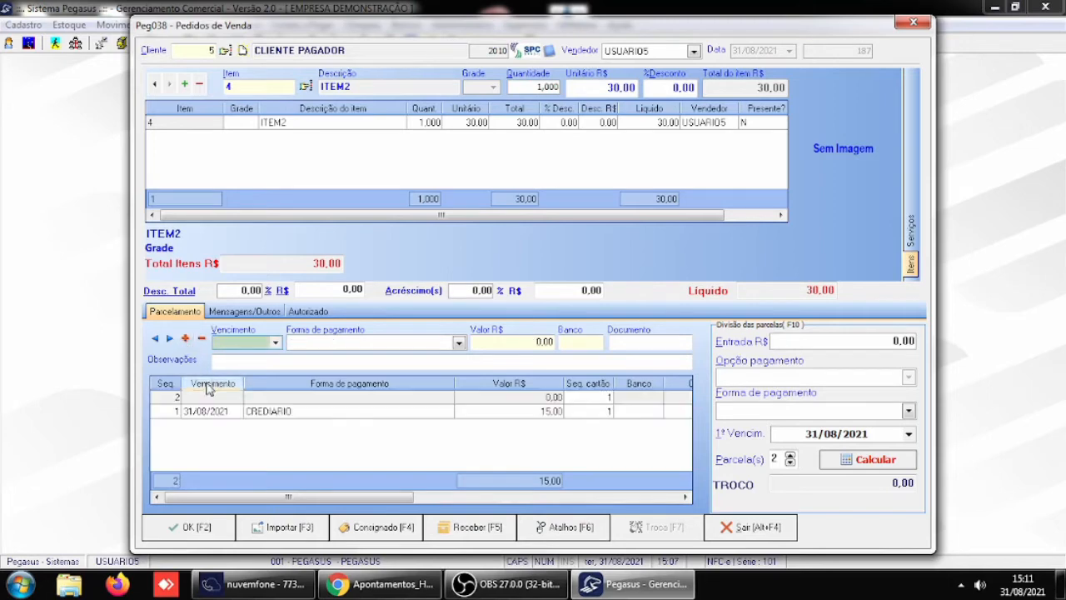
click(212, 410)
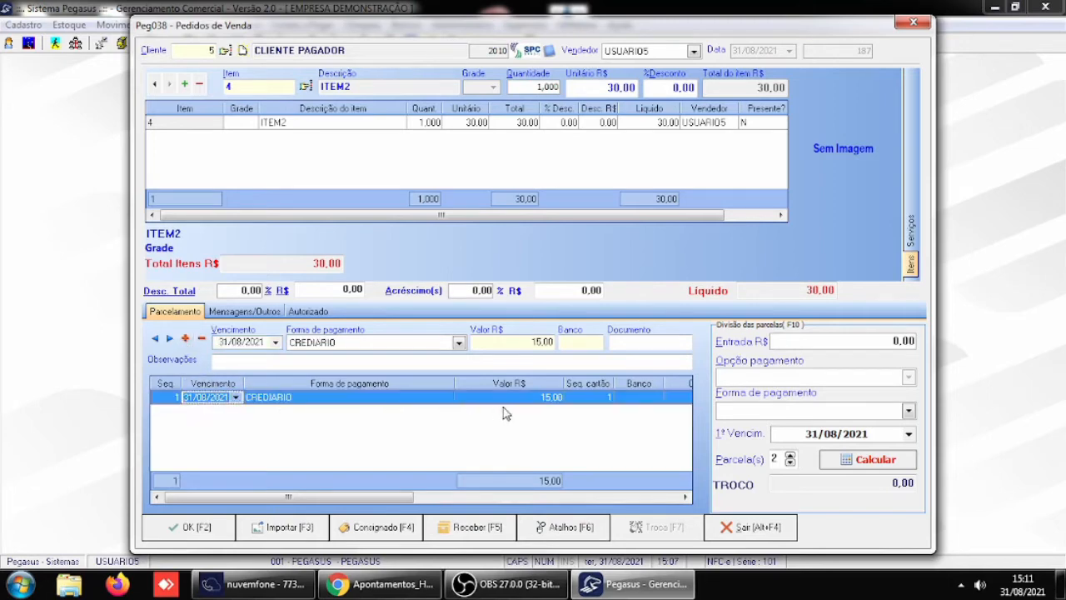
click(790, 463)
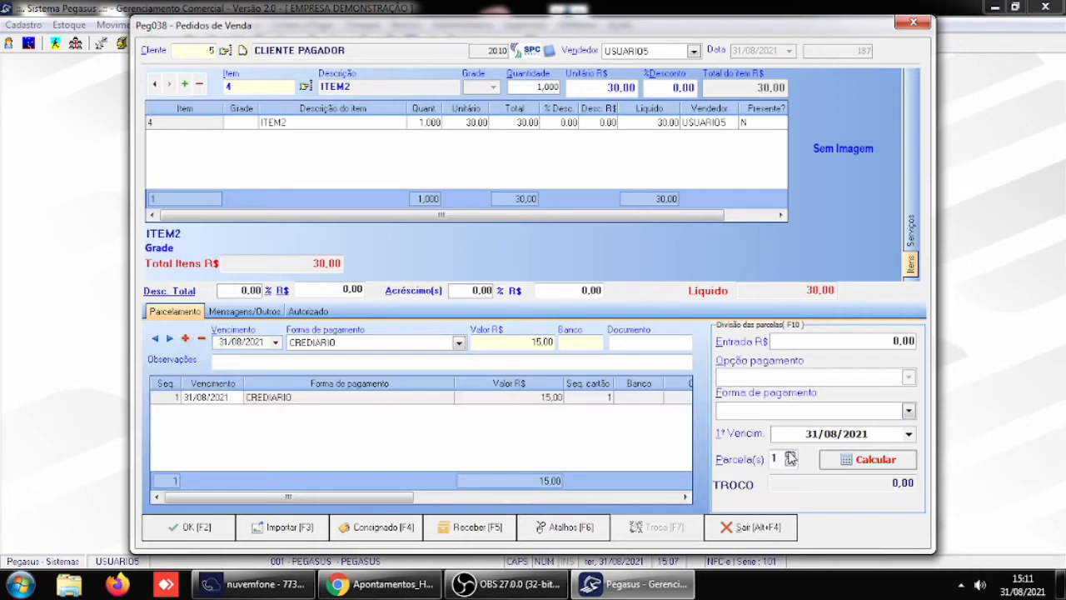
click(789, 456)
click(791, 464)
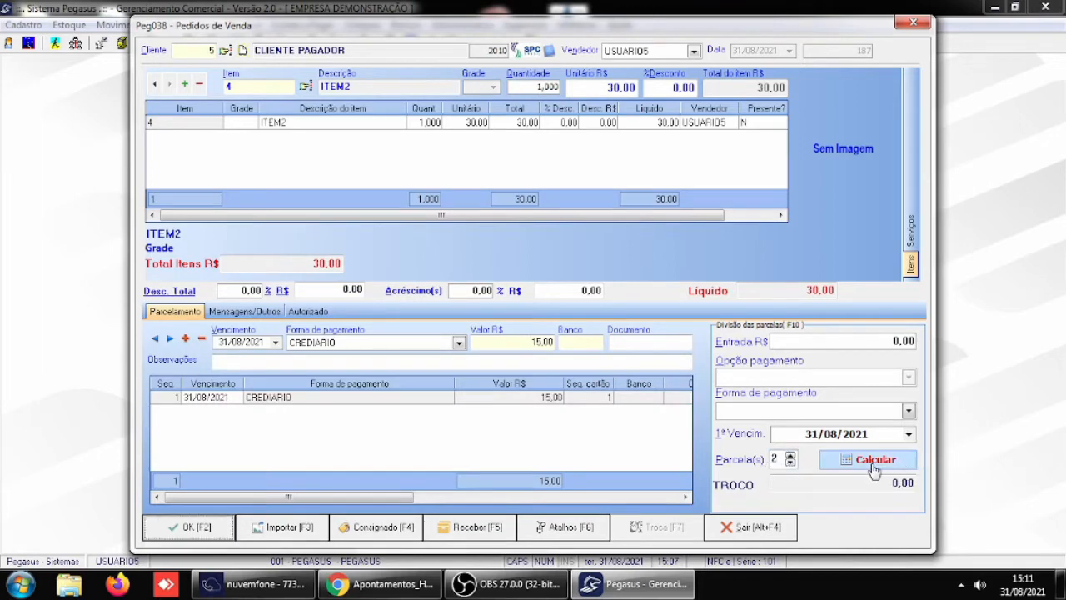
- Try to save the order with the 15.00 entry paid by CREDIARIO, and dismiss the message
click(196, 530)
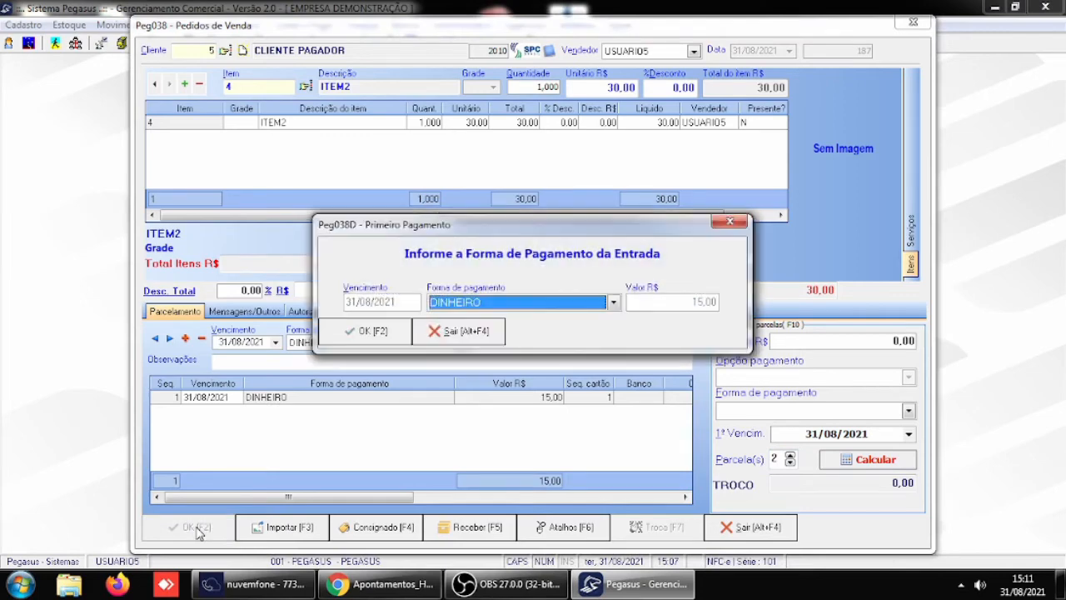
click(613, 305)
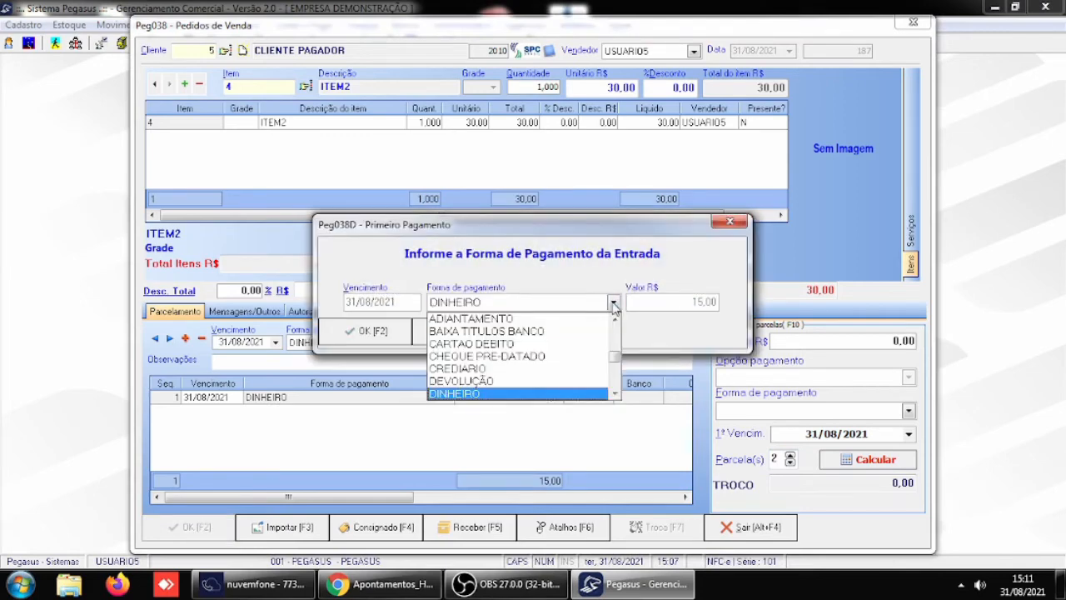
click(466, 369)
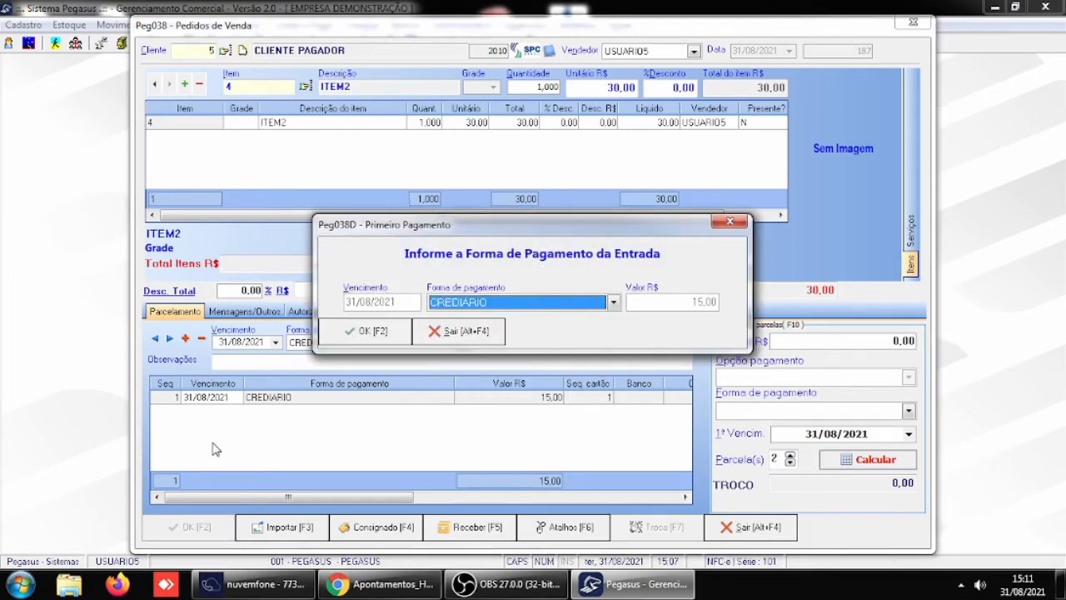
click(364, 331)
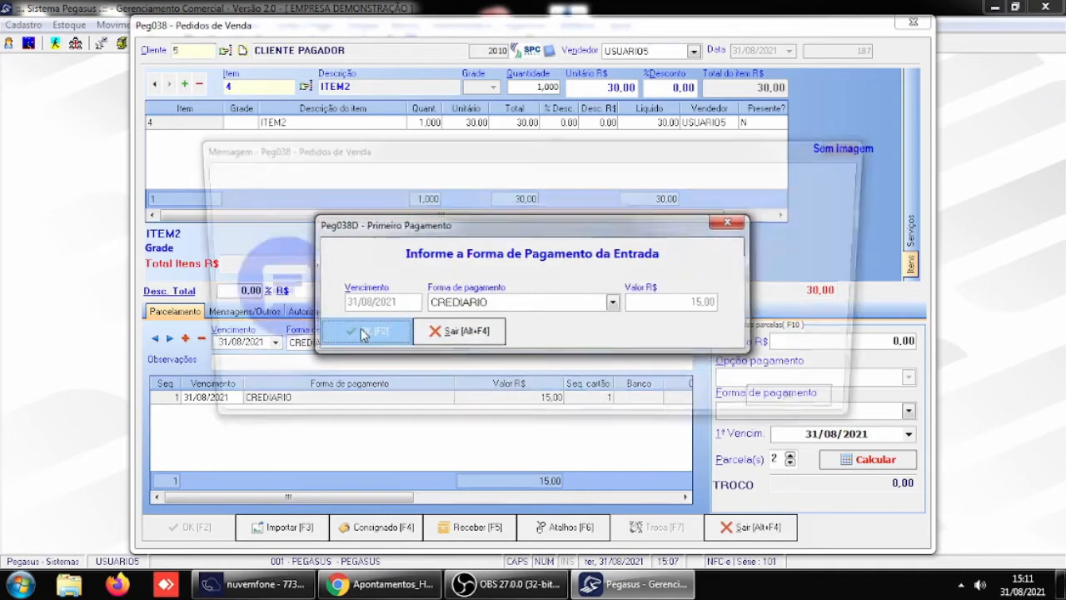
click(814, 408)
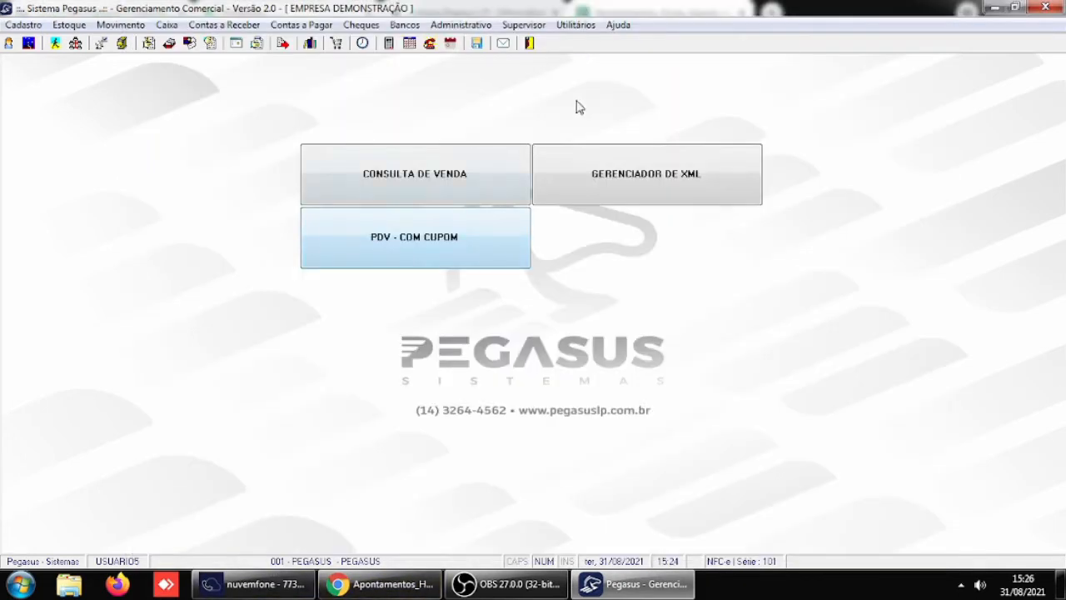
- Review the Receber / Caixa section of the system's general parameters, and close it with confirmation
click(523, 25)
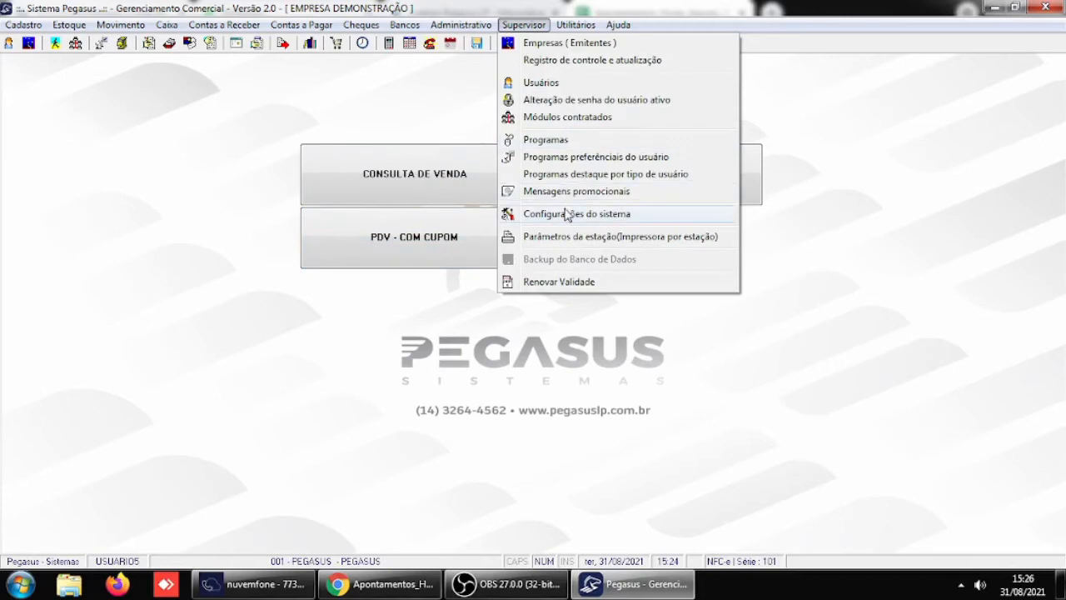
mouse_move(504, 215)
click(777, 220)
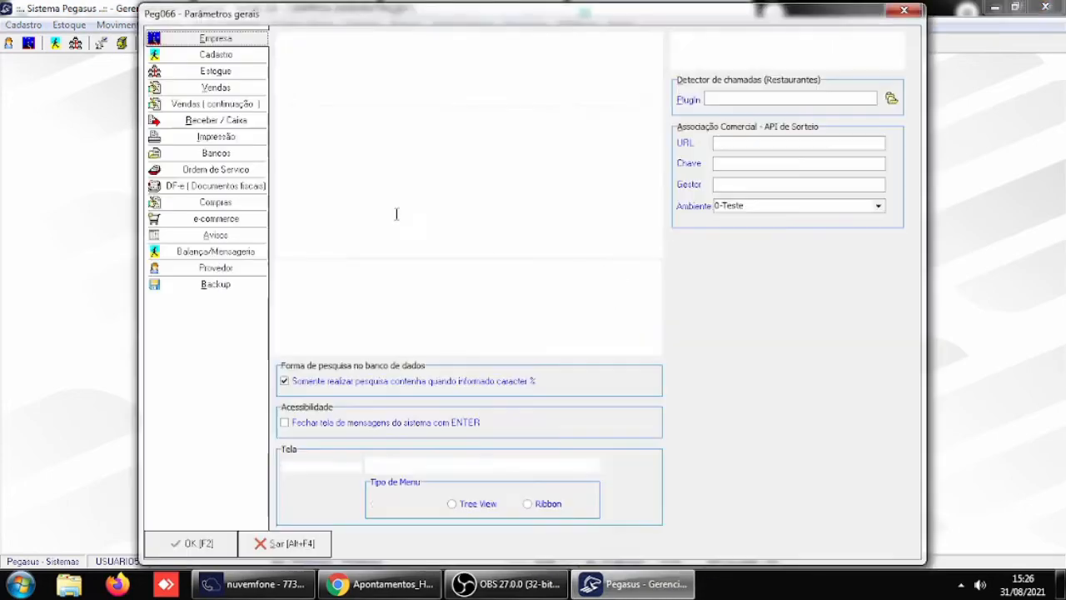
click(215, 121)
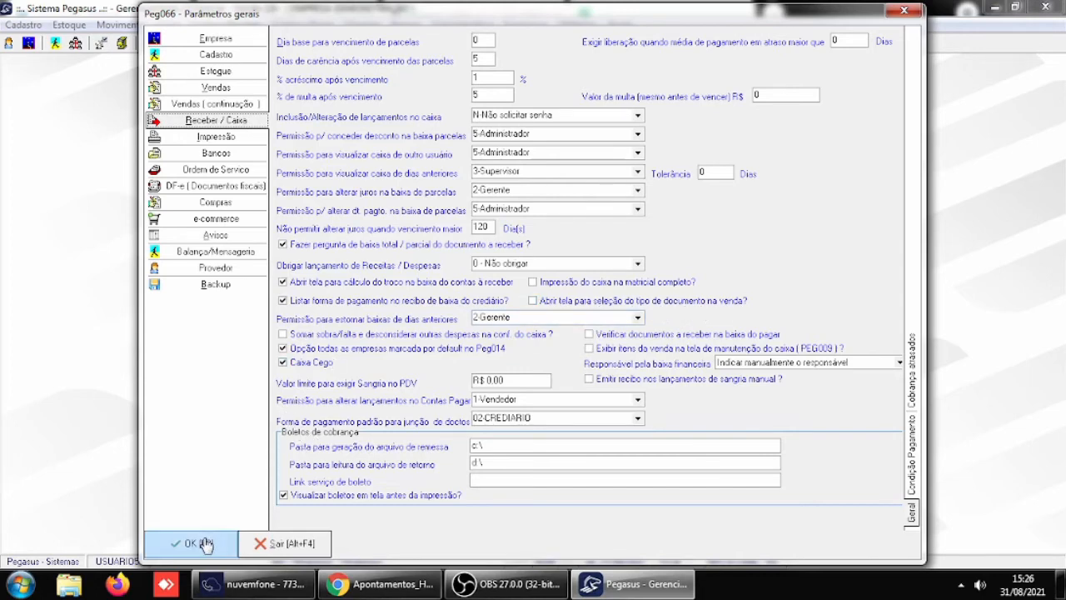
click(165, 542)
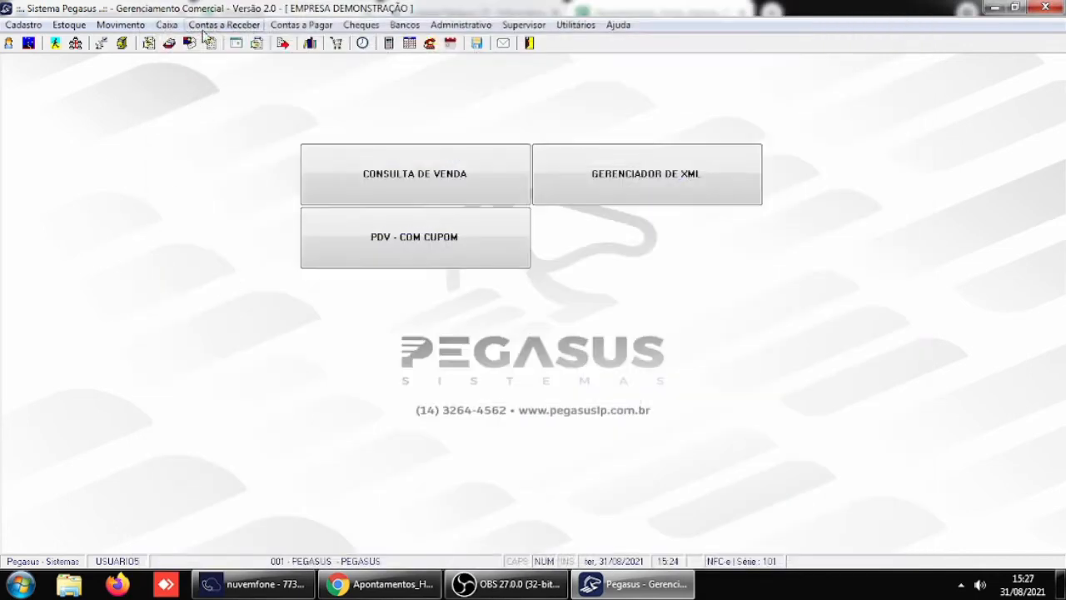
- Check the document type of CLIENTE PAGADOR's receivables due 30/10/2021 and 11/10/2021 in the accounts receivable maintenance, and close it
click(213, 28)
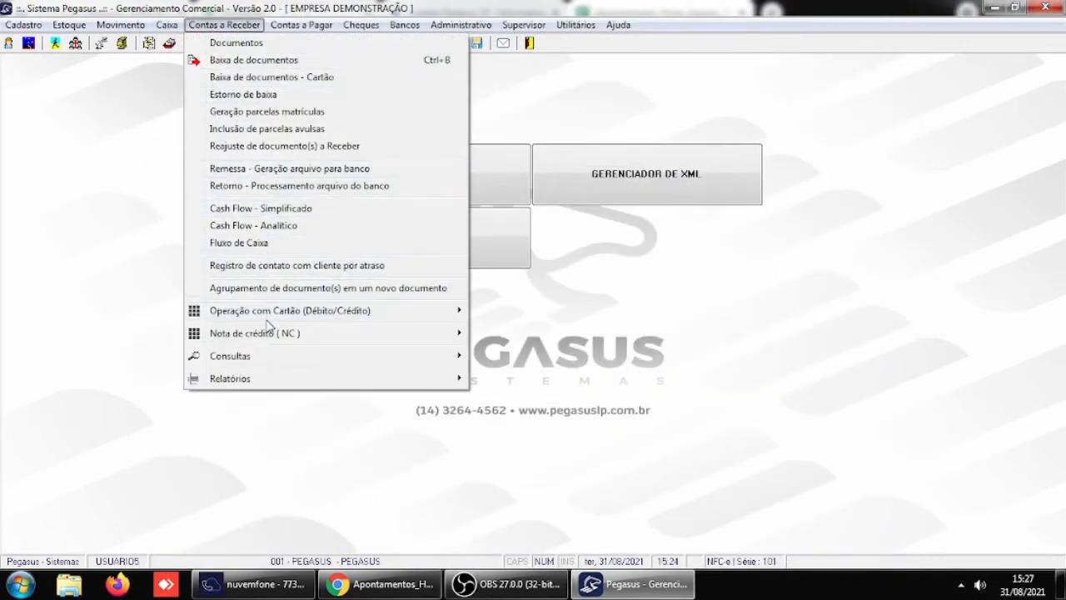
click(248, 46)
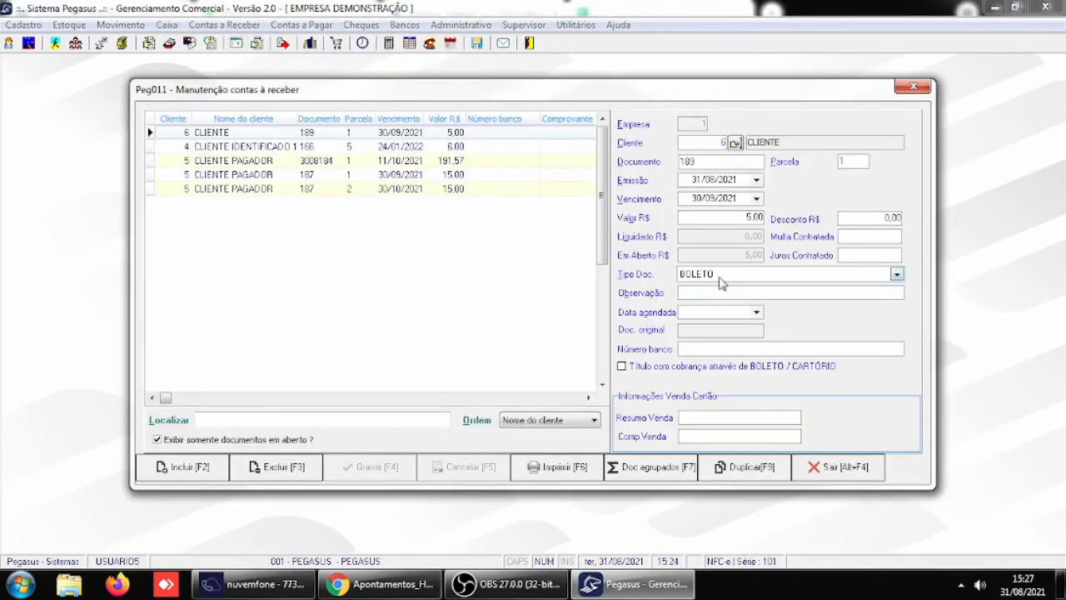
click(412, 189)
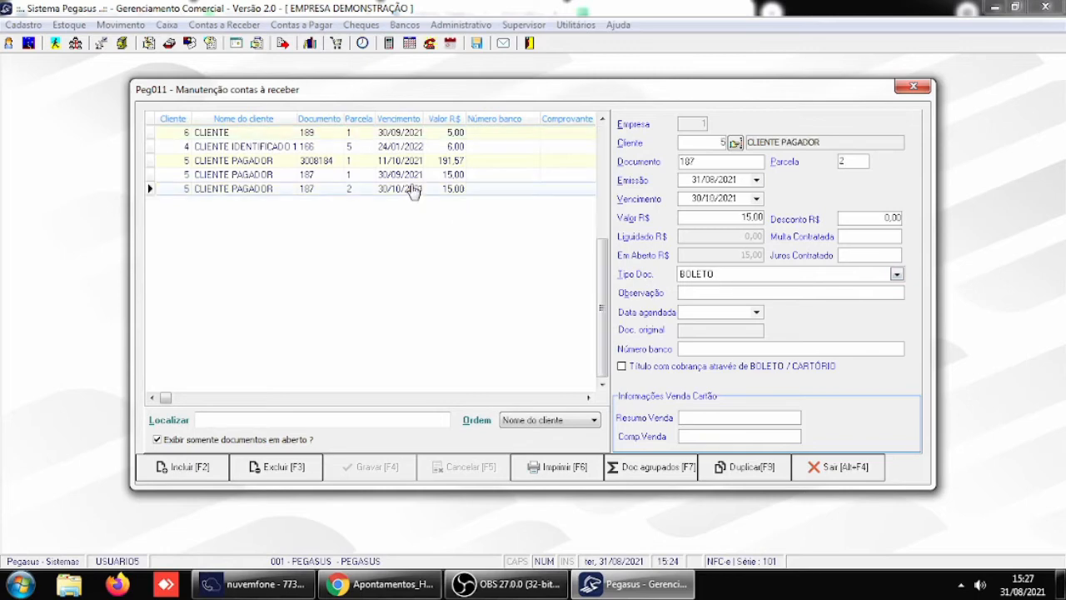
click(409, 161)
click(837, 467)
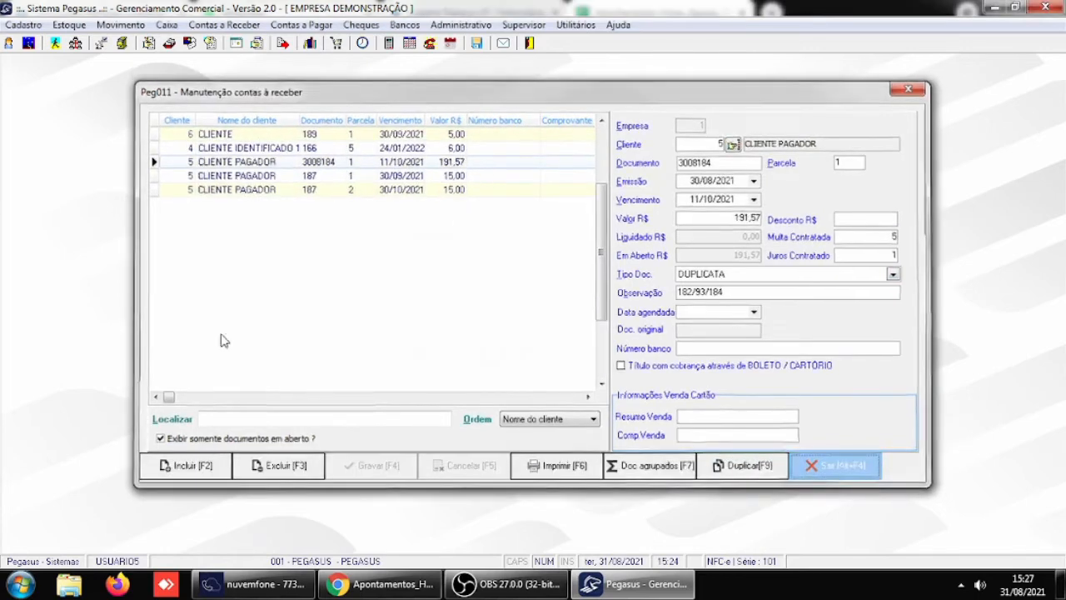
- Look through the document types table from ADVOGADO to PROMISSORIA, and close it
click(23, 25)
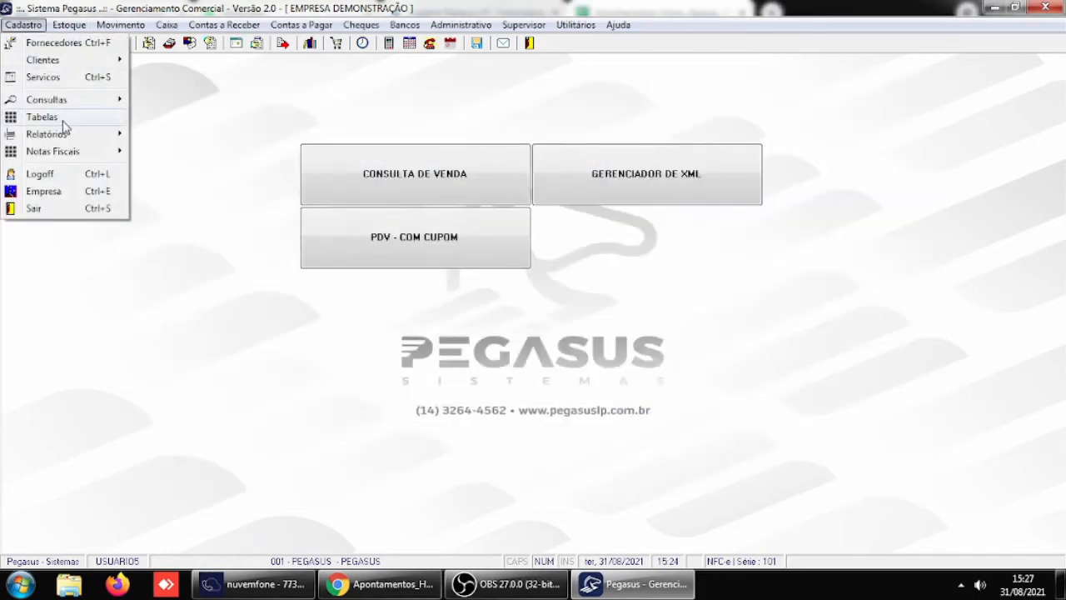
mouse_move(67, 117)
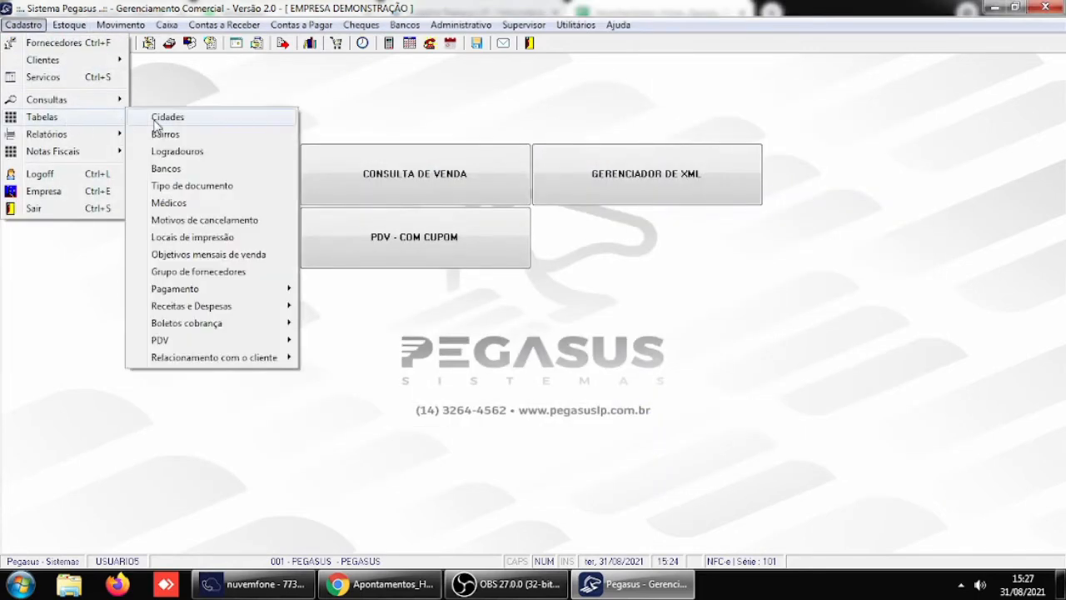
click(196, 185)
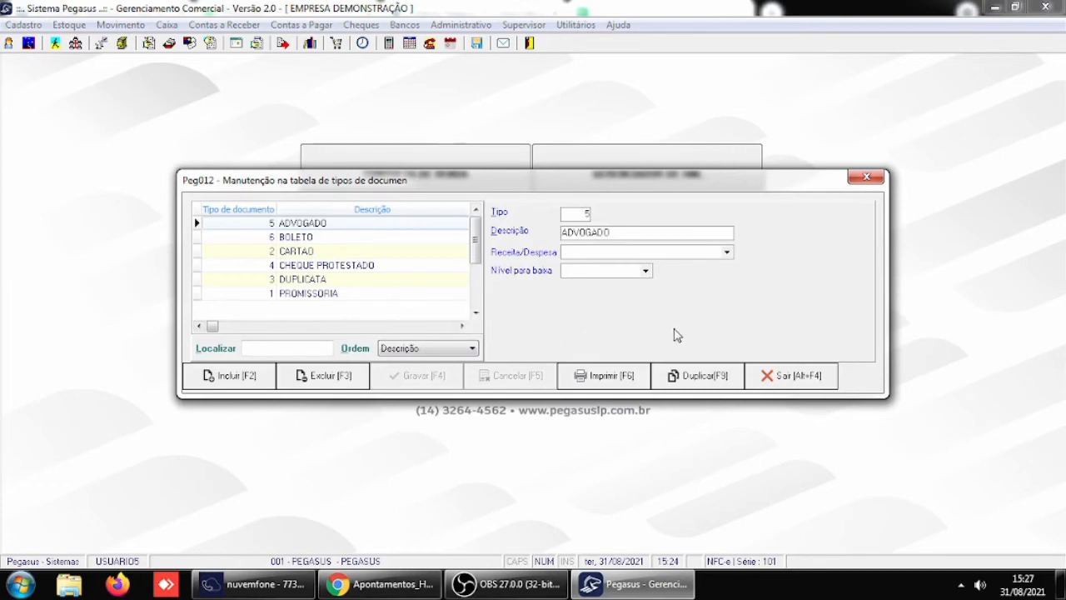
click(789, 376)
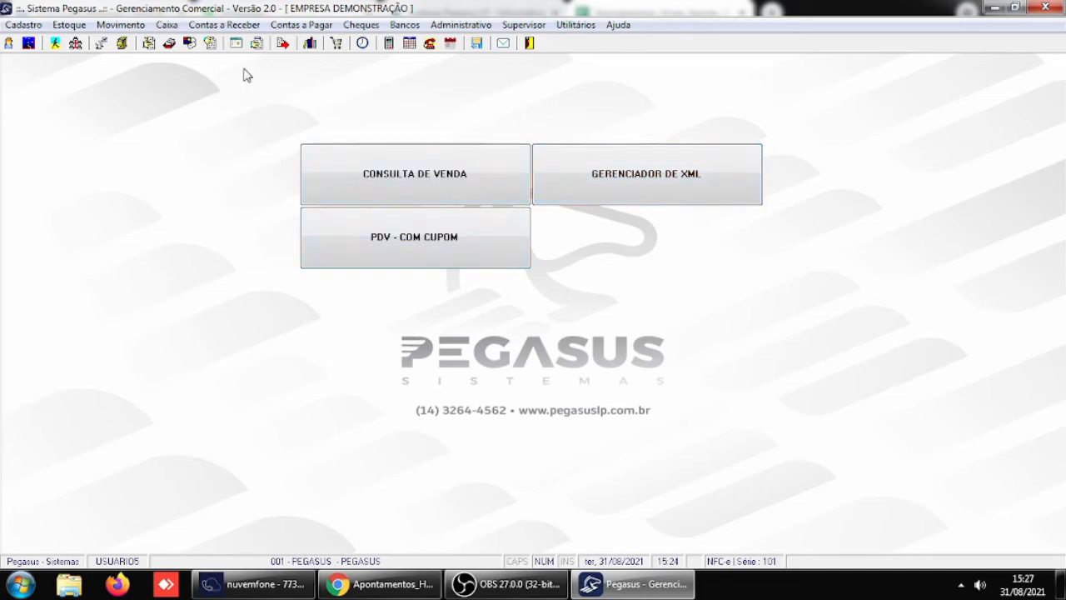
- Start a new sales order for CLIENTE IDENTIFICADO 1, accepting the credit limit notice
click(120, 25)
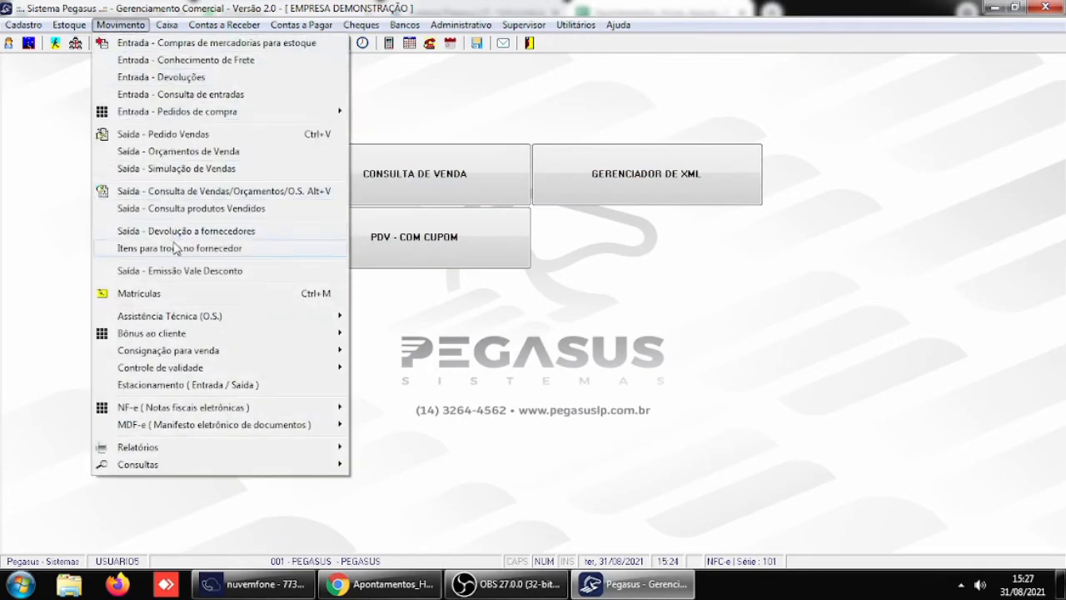
click(184, 135)
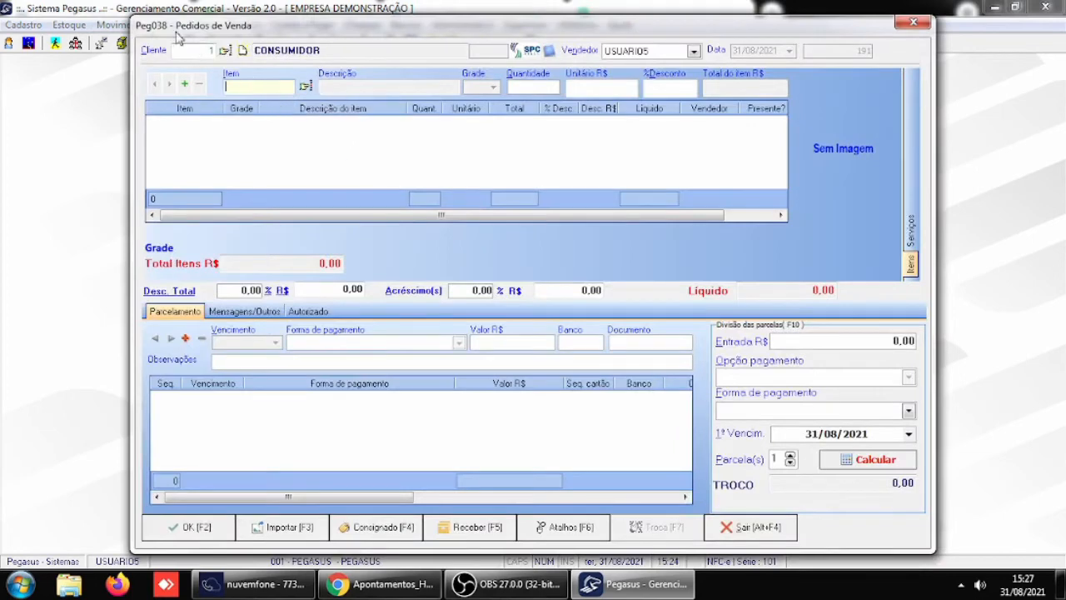
click(224, 50)
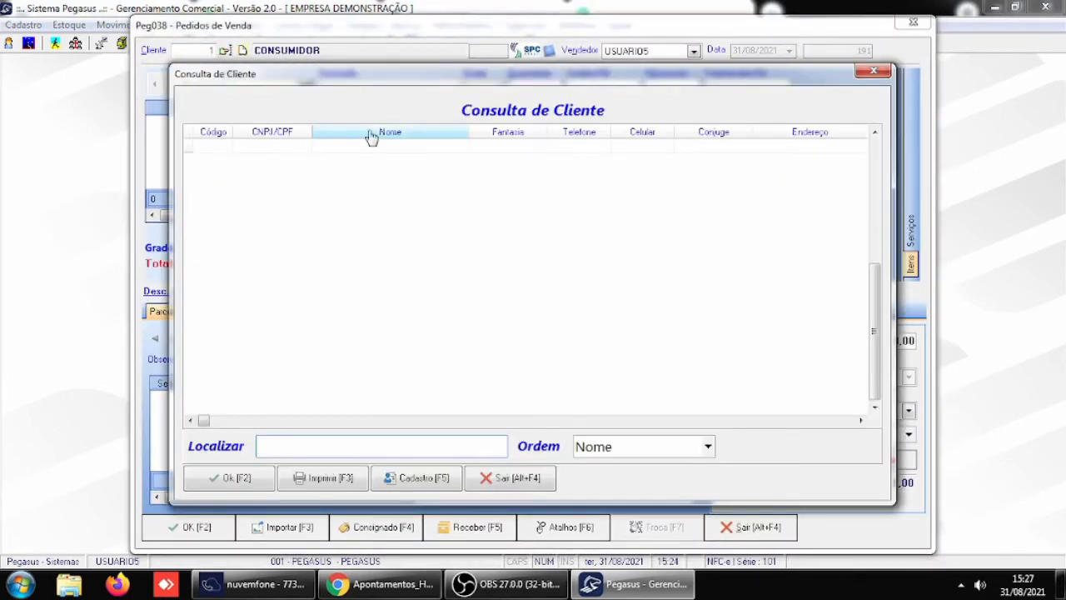
double_click(360, 231)
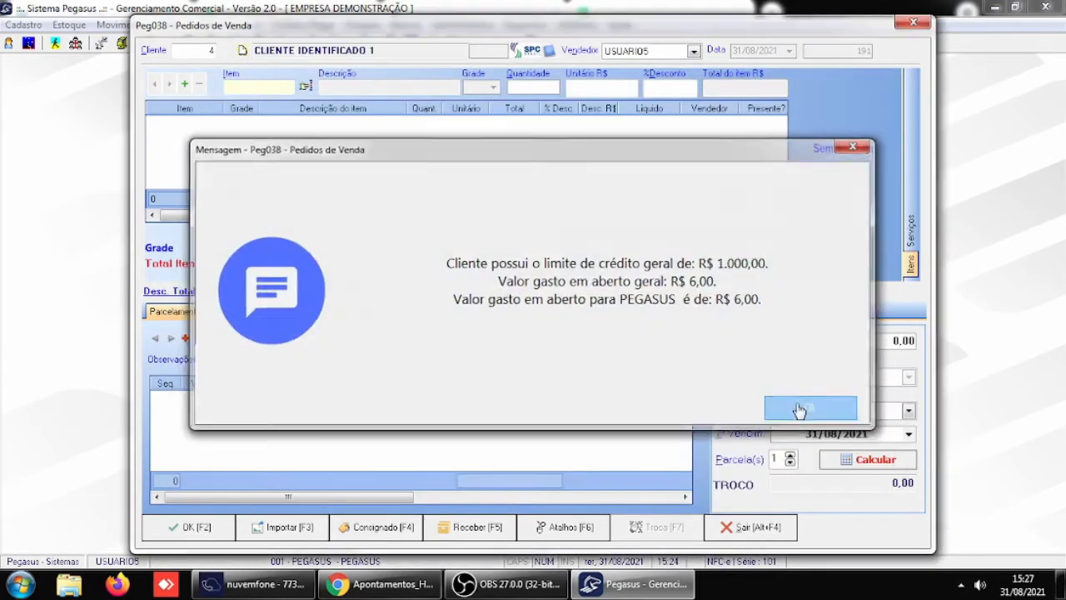
click(800, 408)
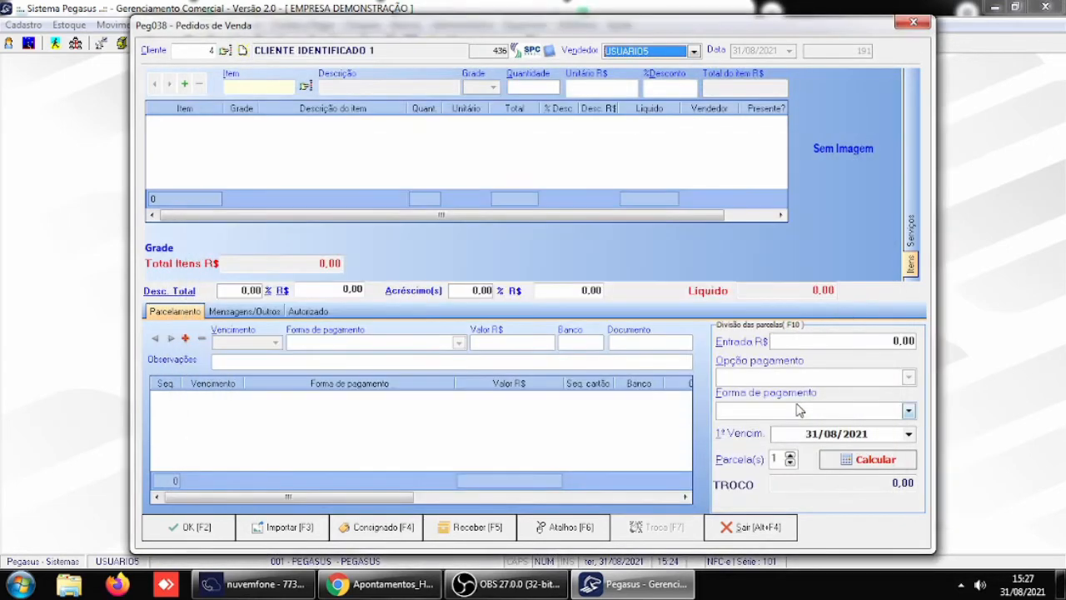
- Add ITEM3 from the stock items to the sales order and set its quantity to 10
click(304, 85)
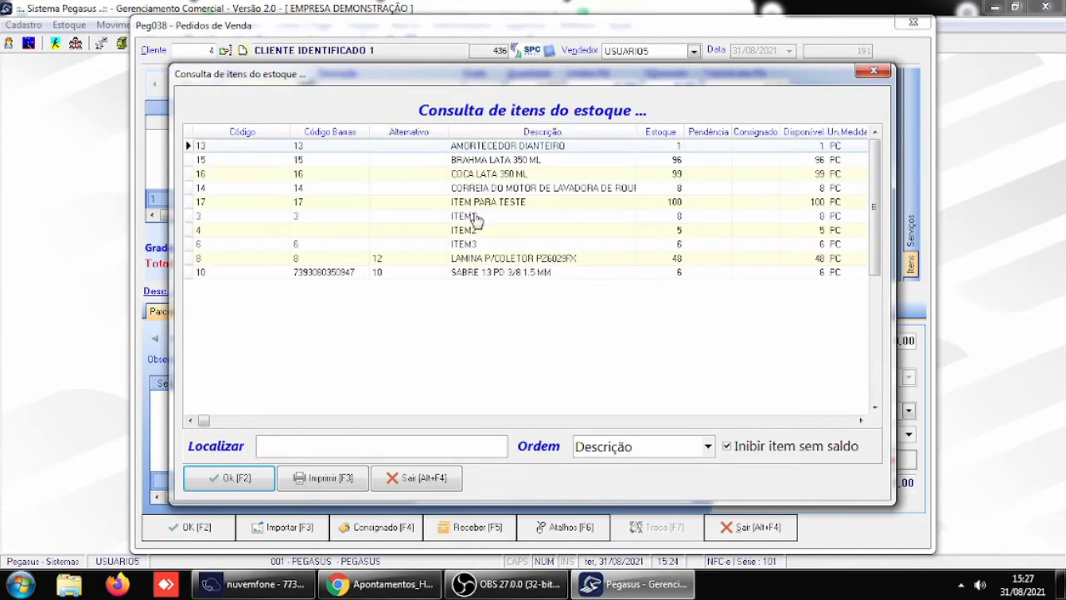
double_click(478, 240)
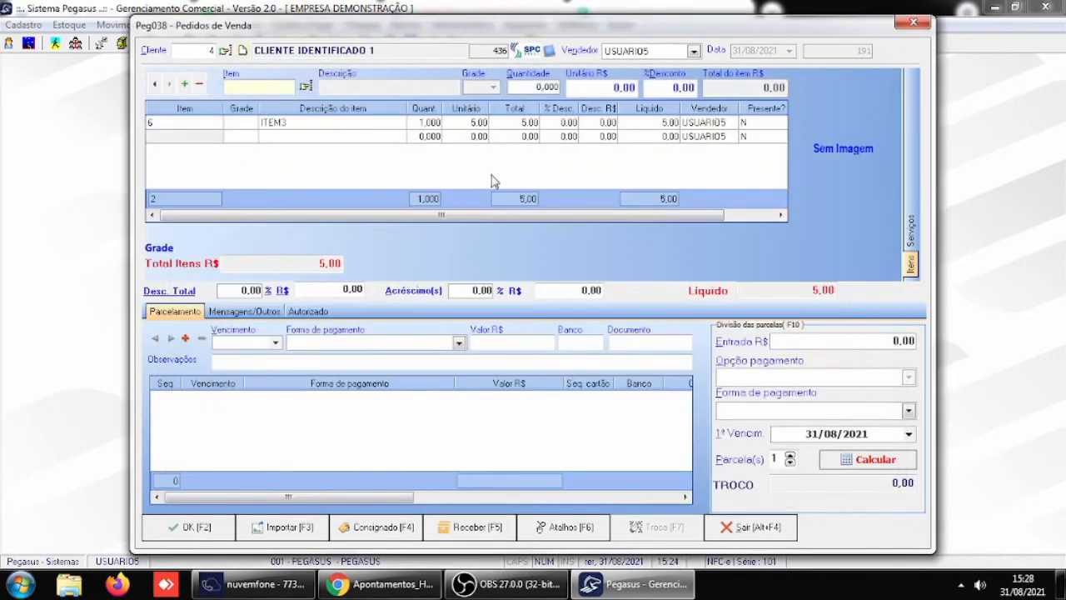
key(F10)
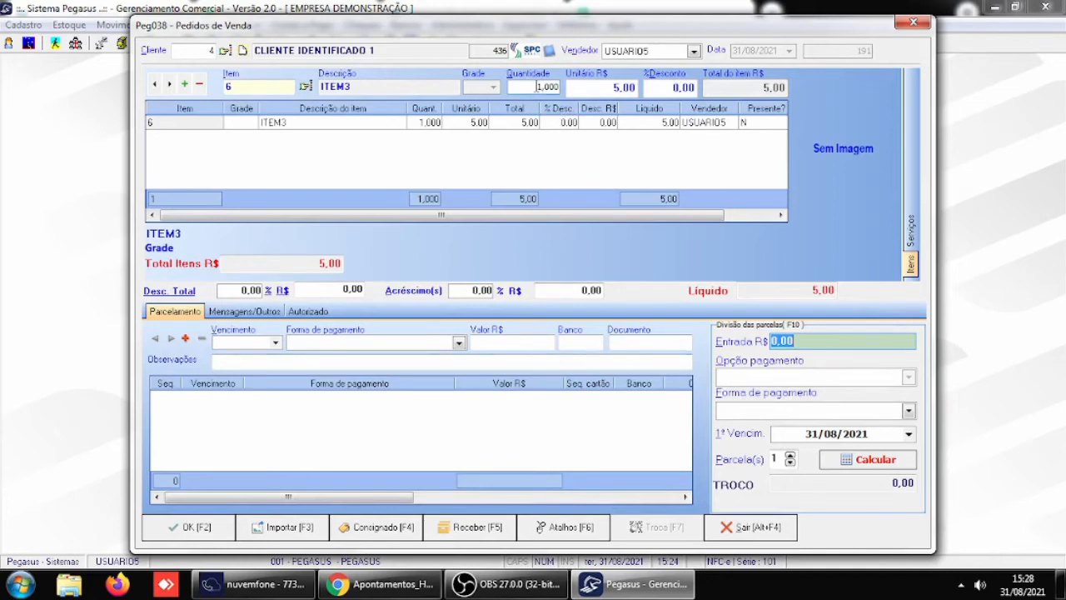
key(Tab)
click(534, 87)
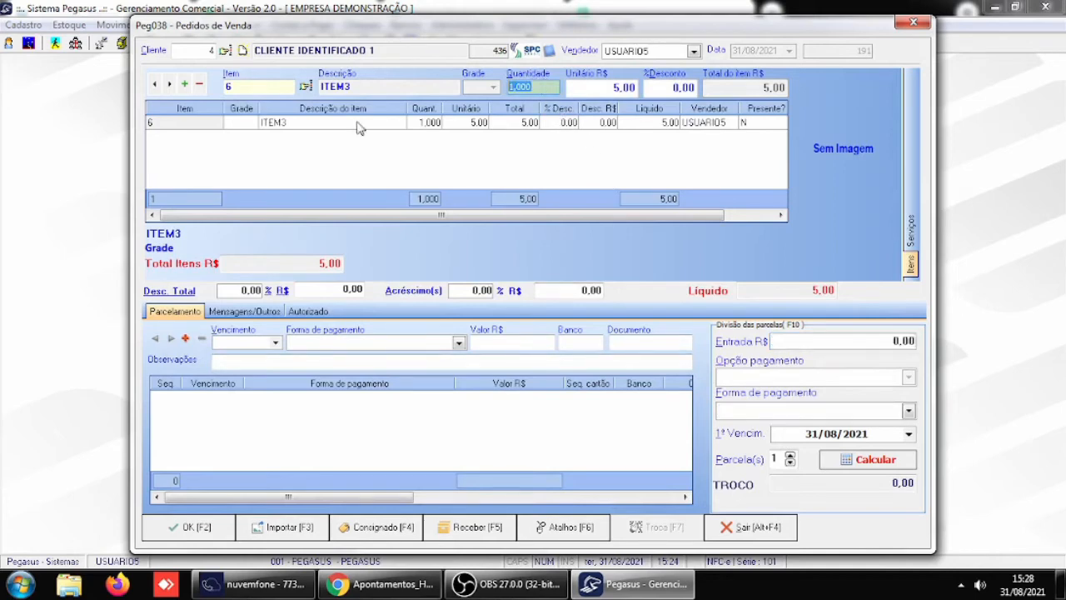
text(10)
key(Return)
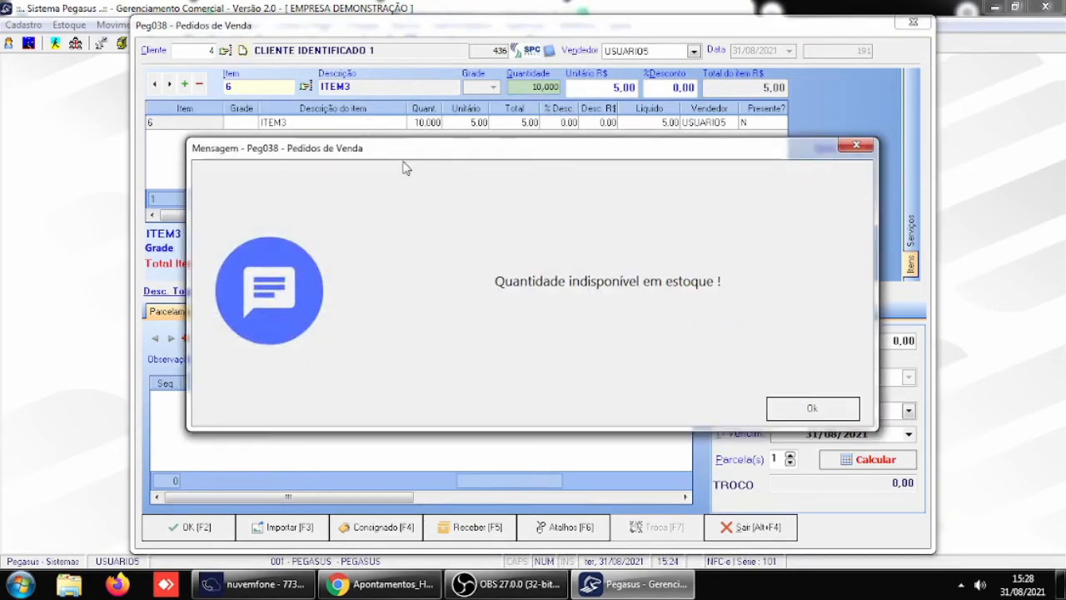
- Authorize selling ITEM3 without enough stock, with USUARIO5 as the responsible user and that user's password
click(818, 408)
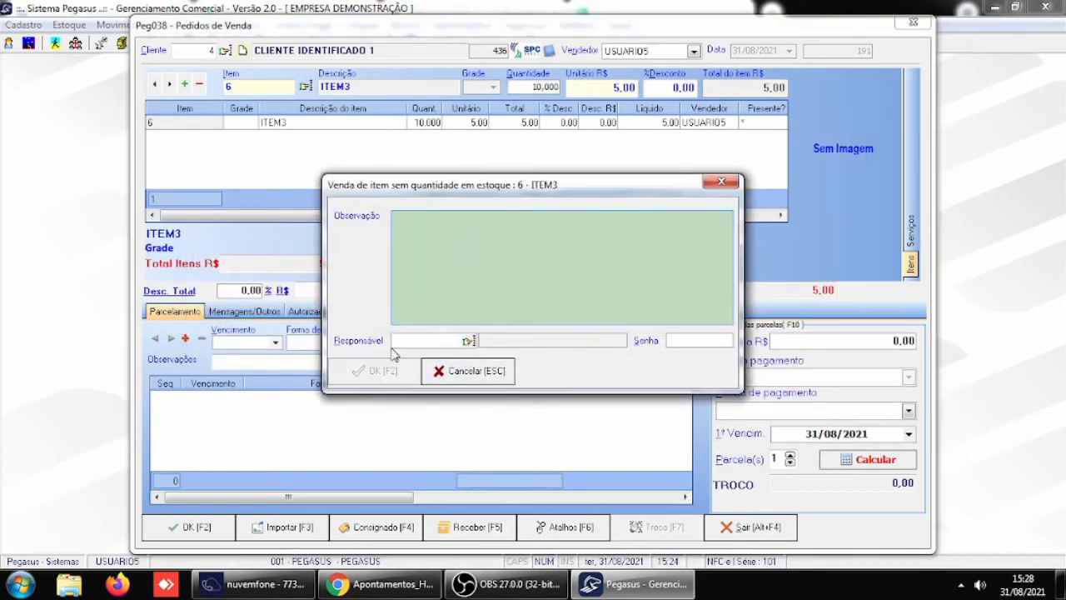
click(416, 341)
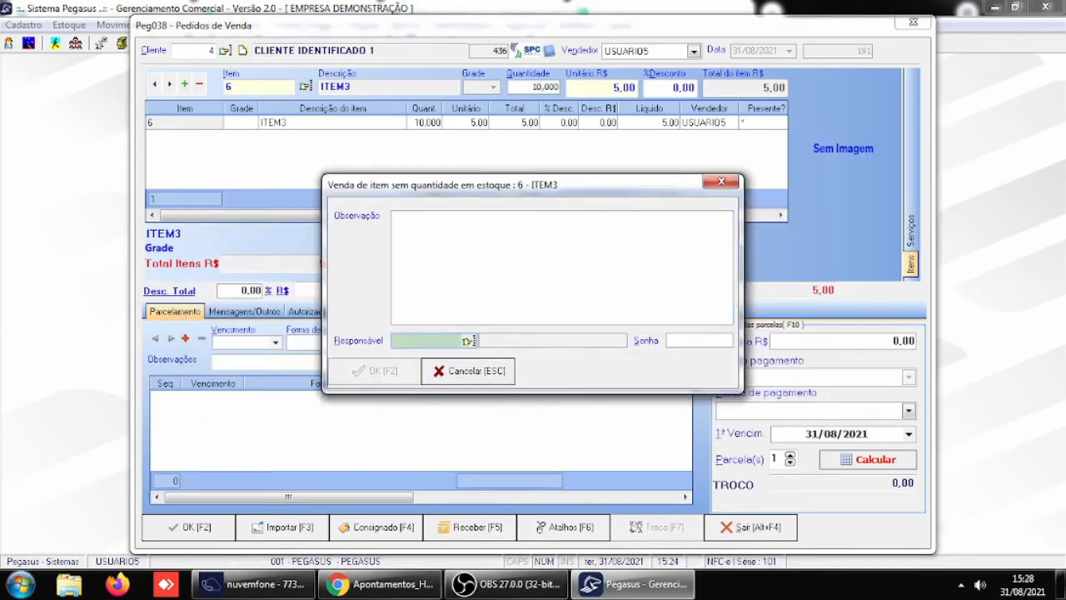
text(USUARIO5)
key(Return)
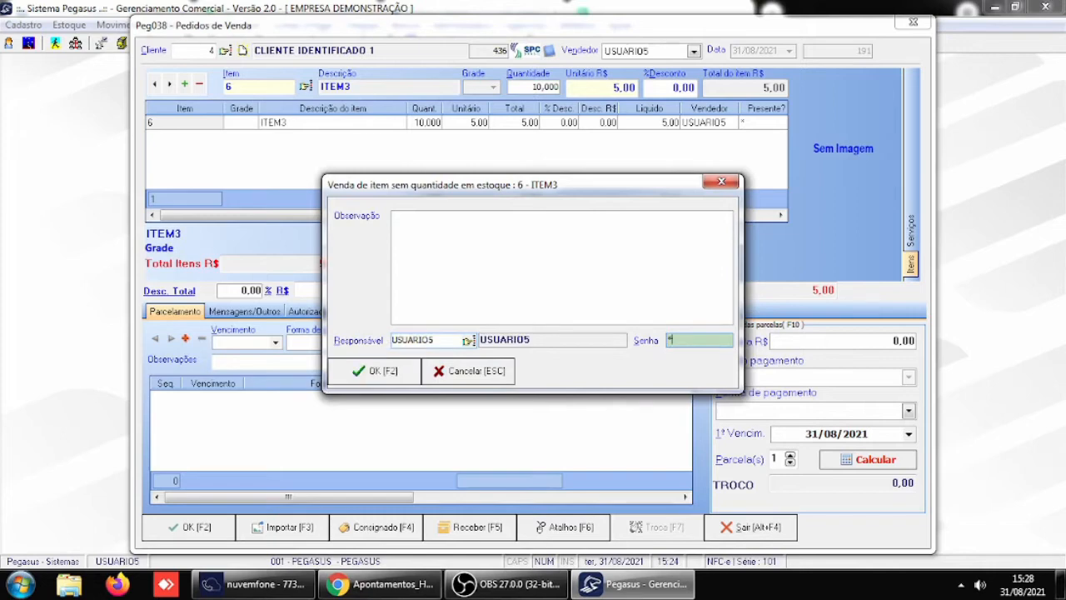
text(*****)
key(Return)
key(Return)
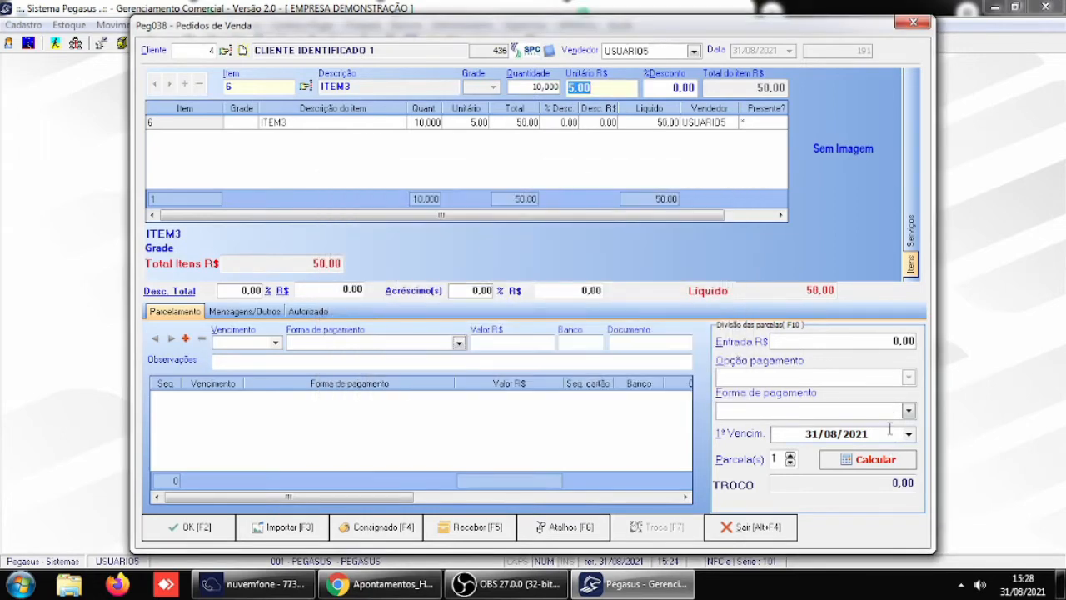
- Set the order's payment method to CREDIARIO in 2 installments, with the first due on 30/09/2021
click(908, 414)
click(907, 413)
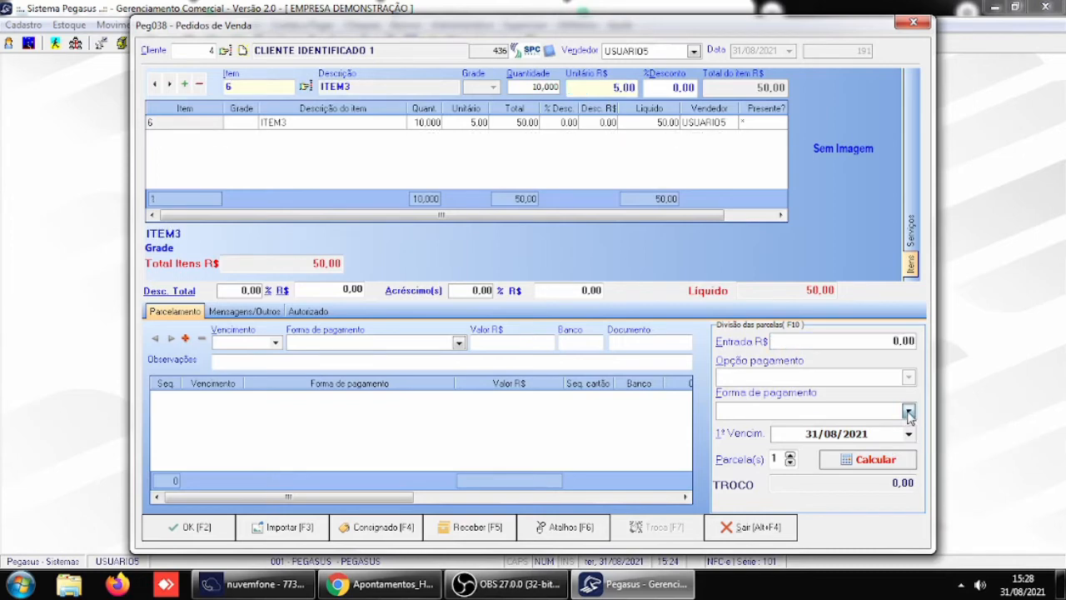
click(773, 477)
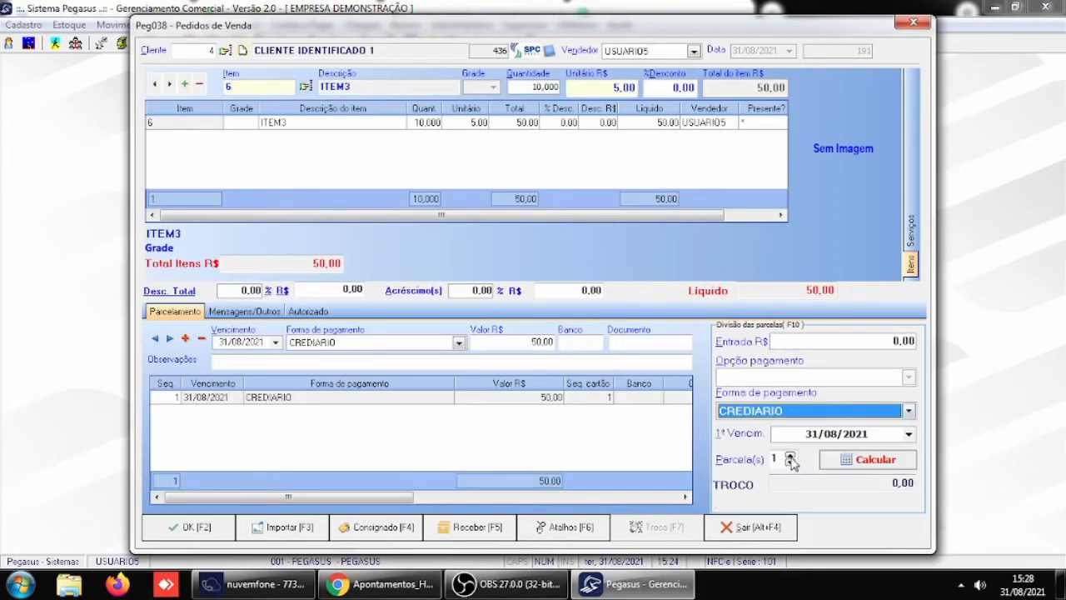
key(Return)
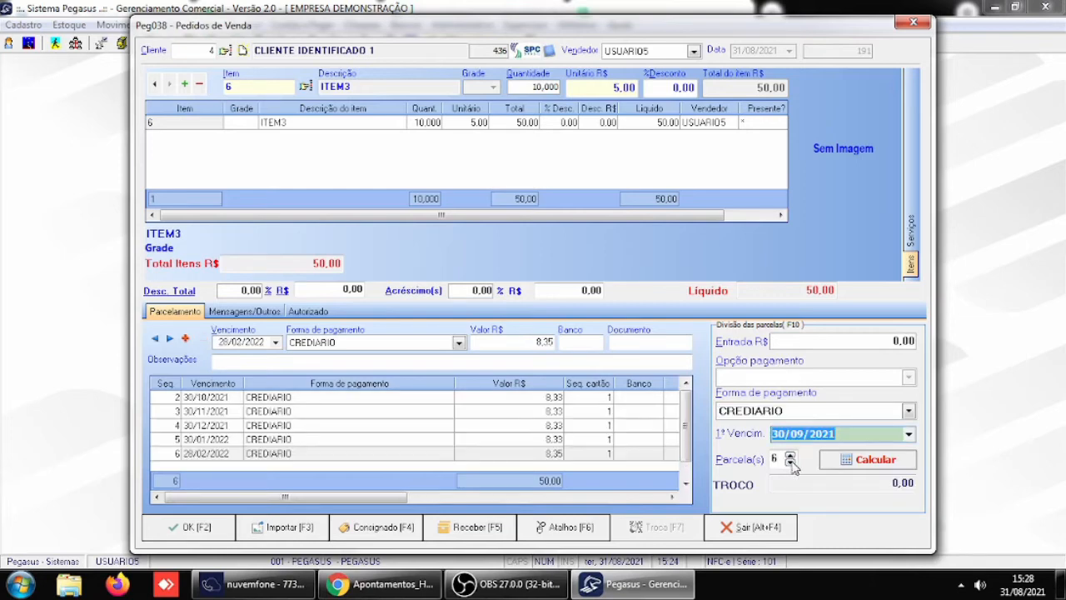
text(2)
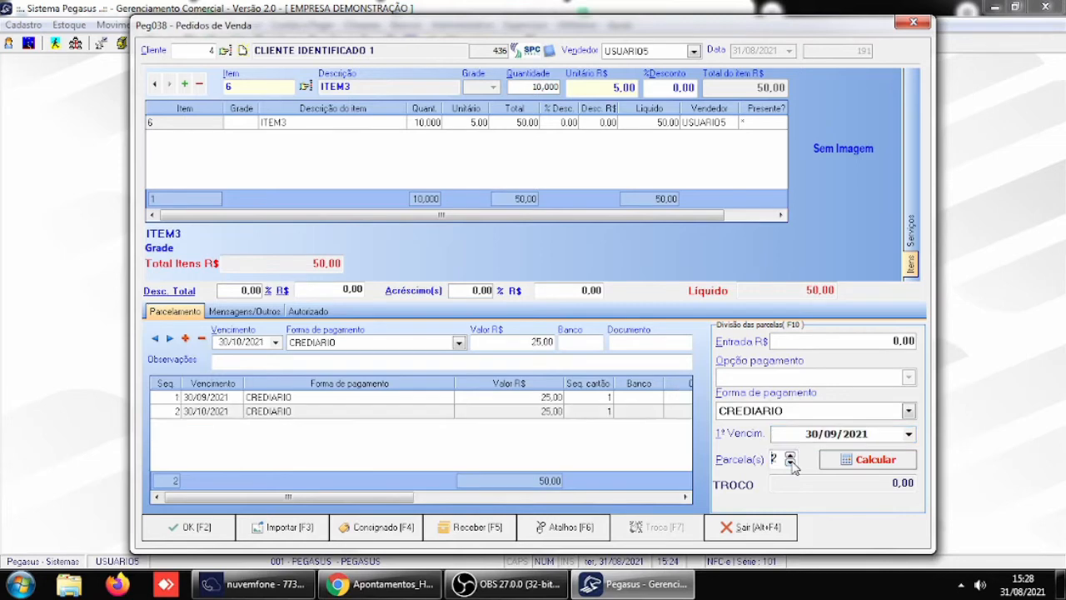
- Finalize the sale without printing the receipt or the promissory note, and close the sales order window
click(198, 527)
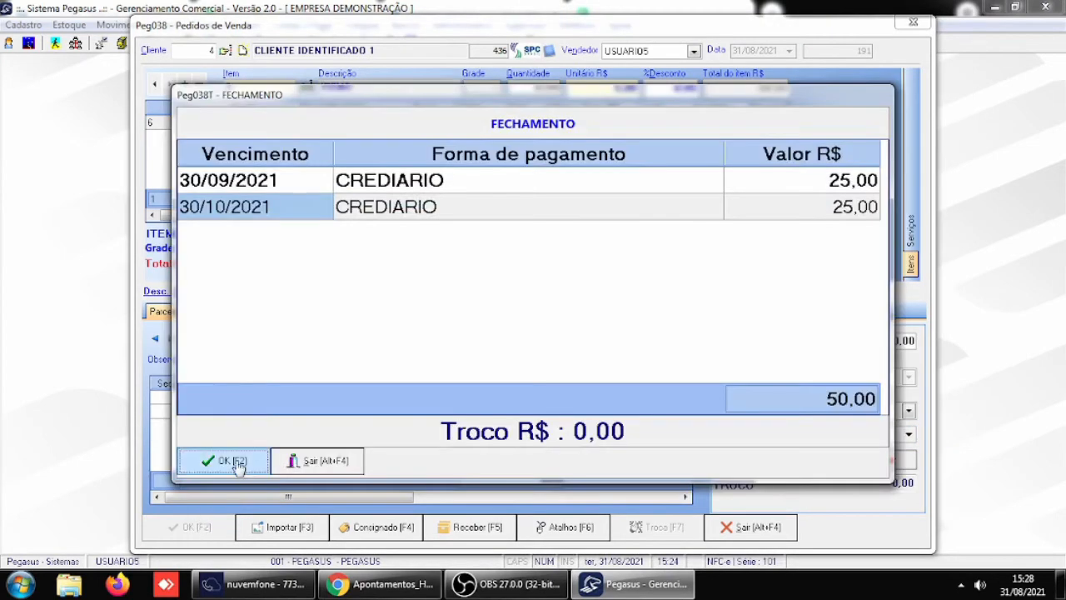
click(237, 461)
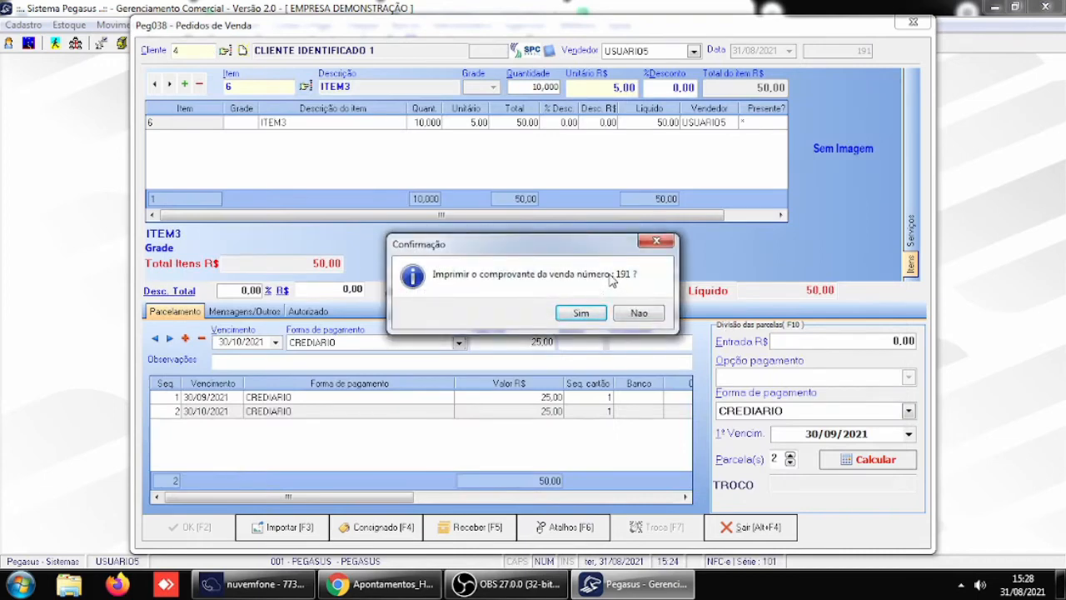
click(652, 320)
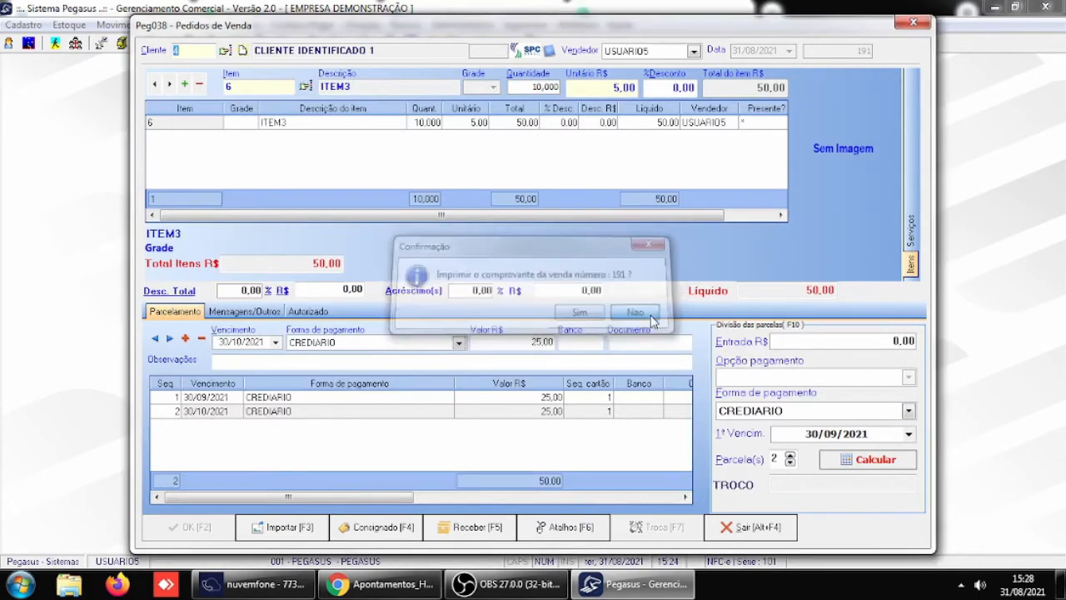
click(525, 423)
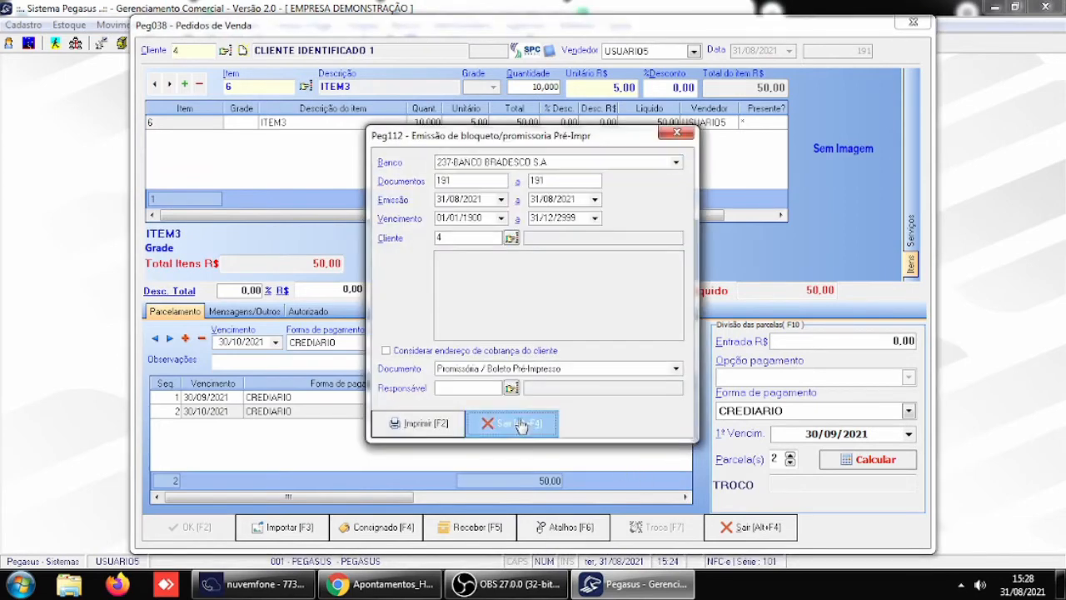
click(749, 535)
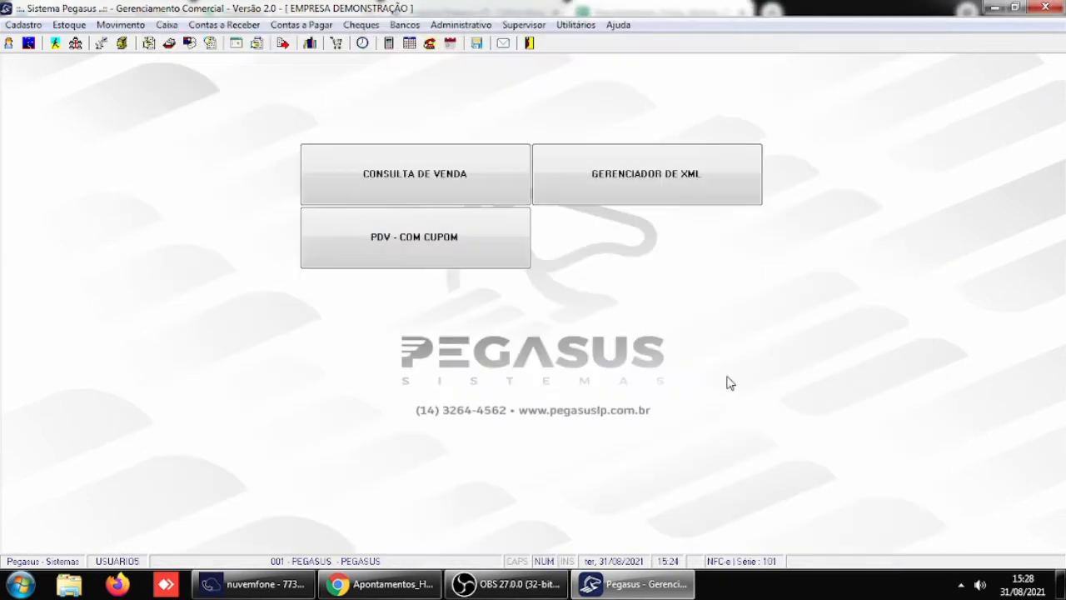
- Enable opening the document type selection screen on sales in the Receber / Caixa general parameters, and save them
click(537, 27)
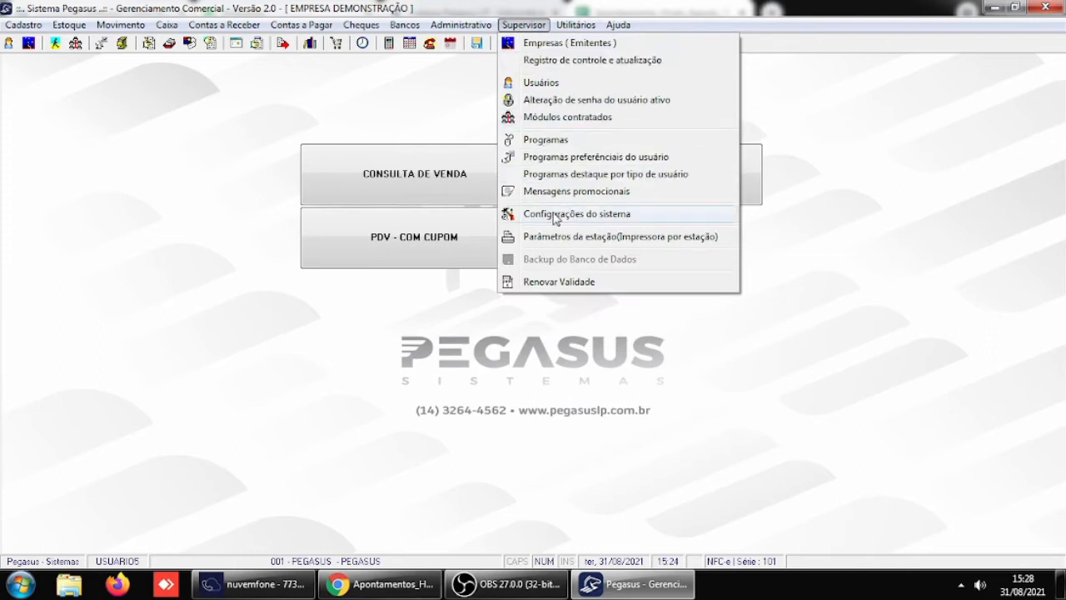
mouse_move(556, 216)
click(798, 214)
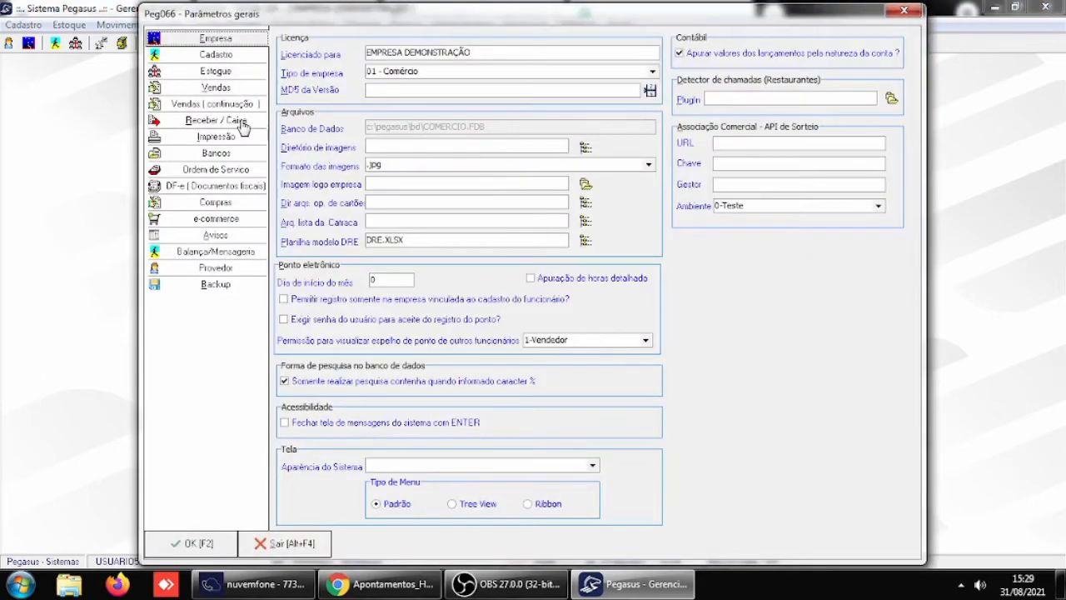
click(241, 123)
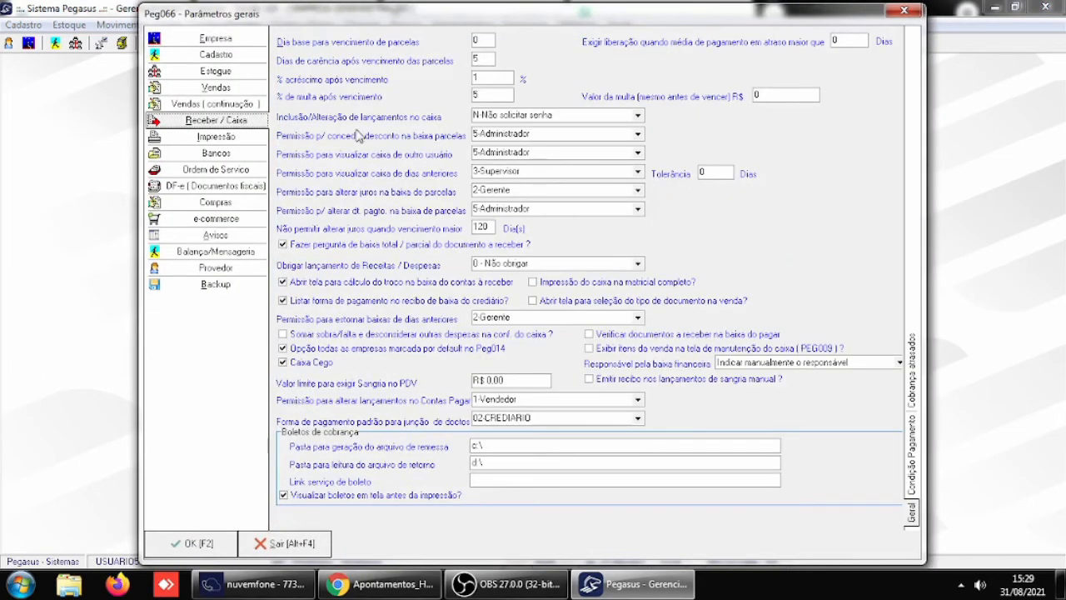
click(575, 302)
click(195, 543)
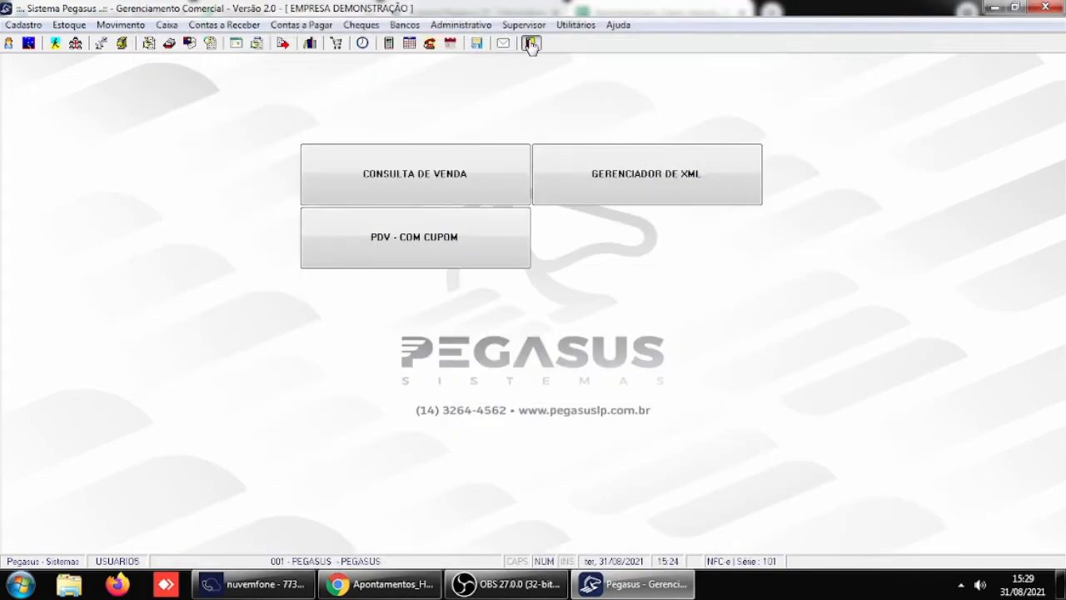
- Restart Pegasus and enter USUARIO5 as the login user
click(531, 44)
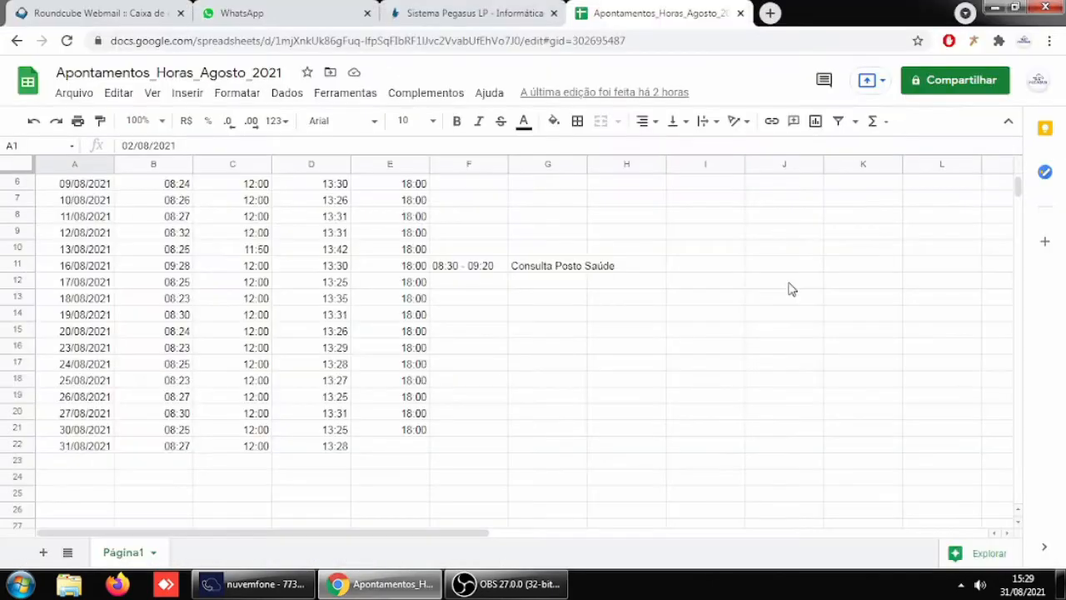
click(995, 6)
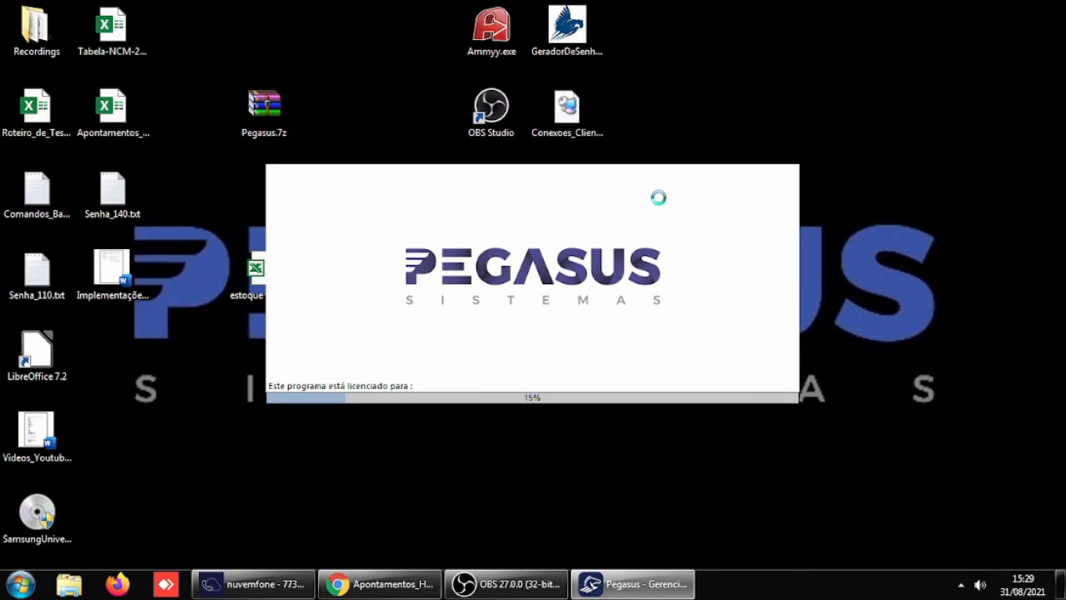
text(U)
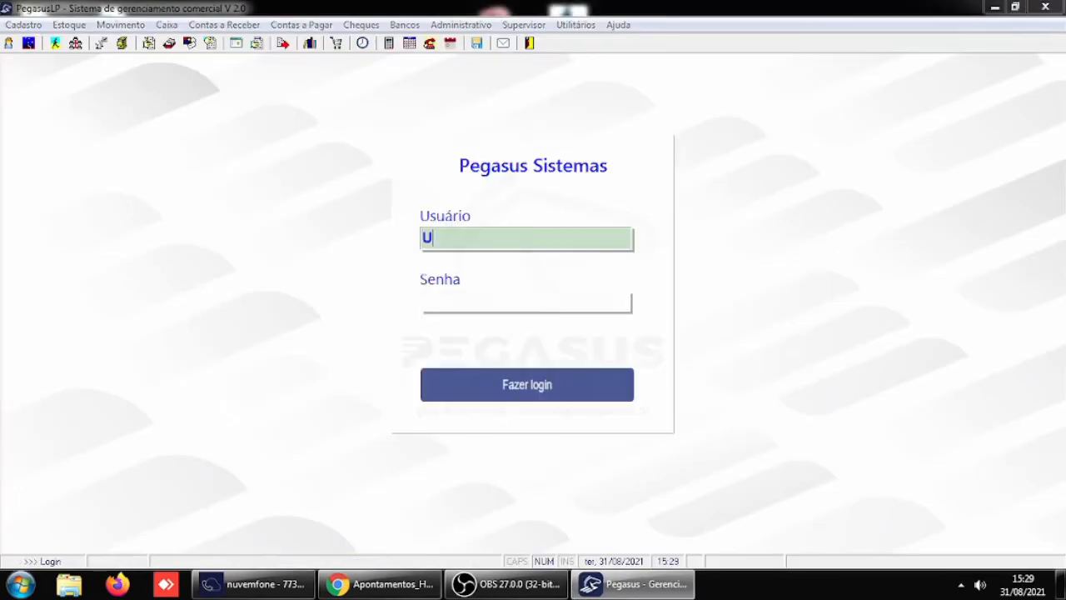
text(SUARIO)
key(Tab)
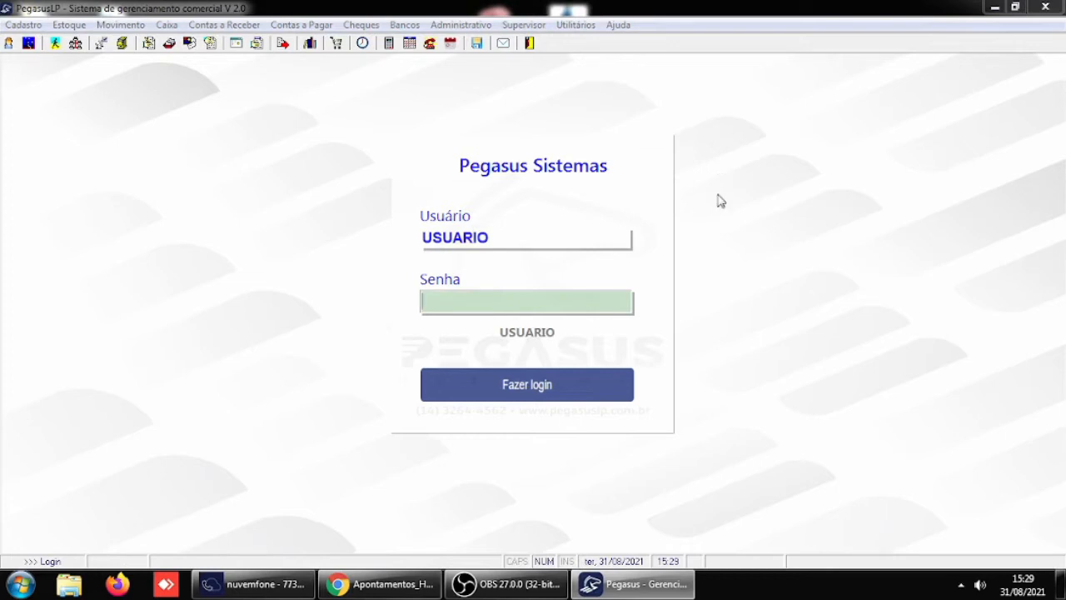
click(526, 237)
text(5)
key(Tab)
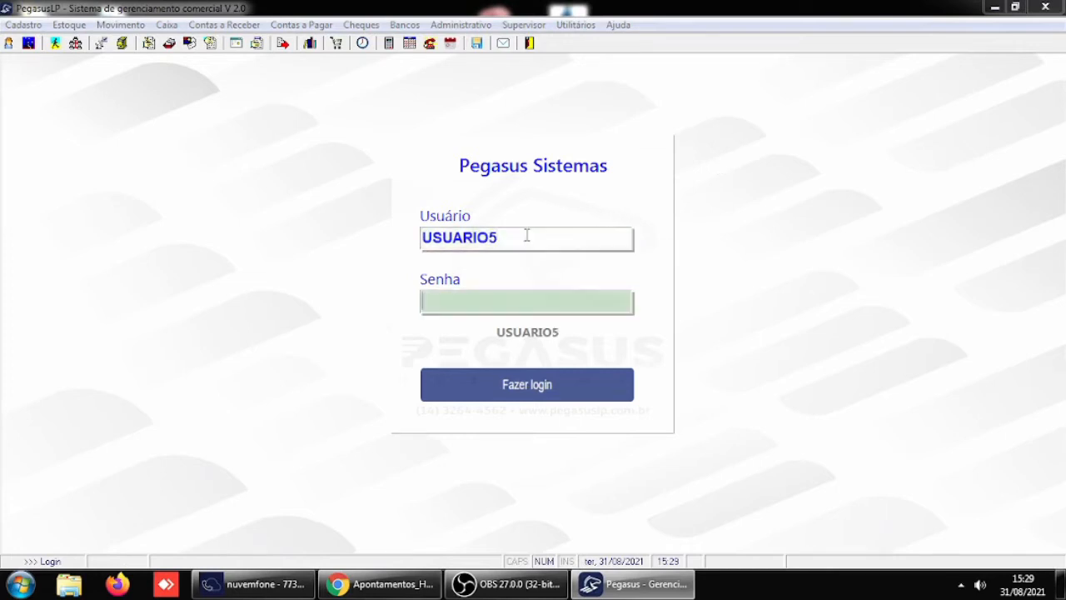
- Log in with the account password, choose the company PEGASUS, and dismiss the query of customers without purchases
text(12345)
key(Return)
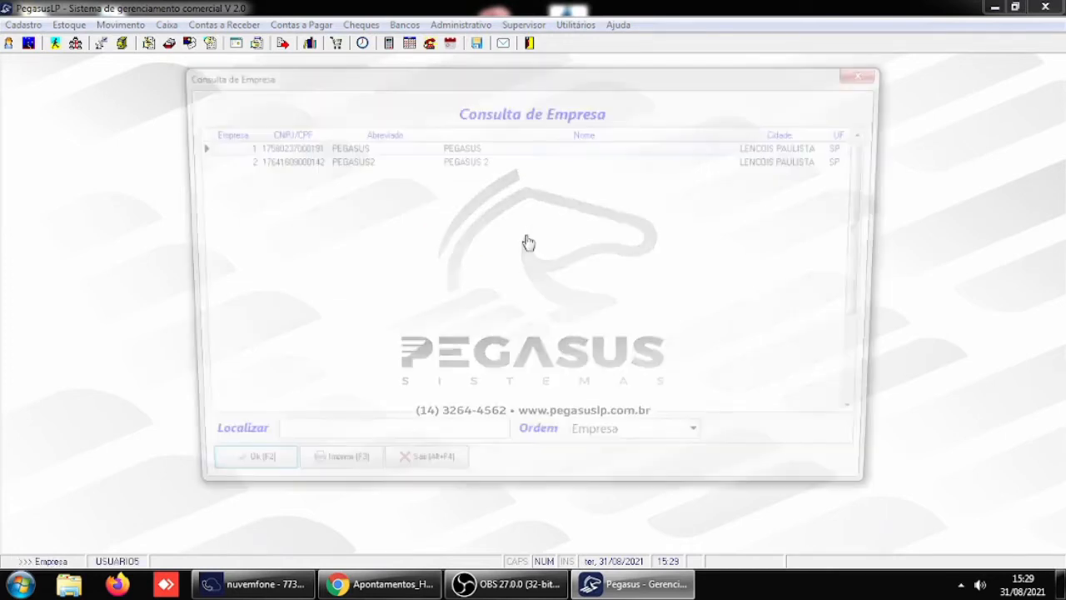
key(Return)
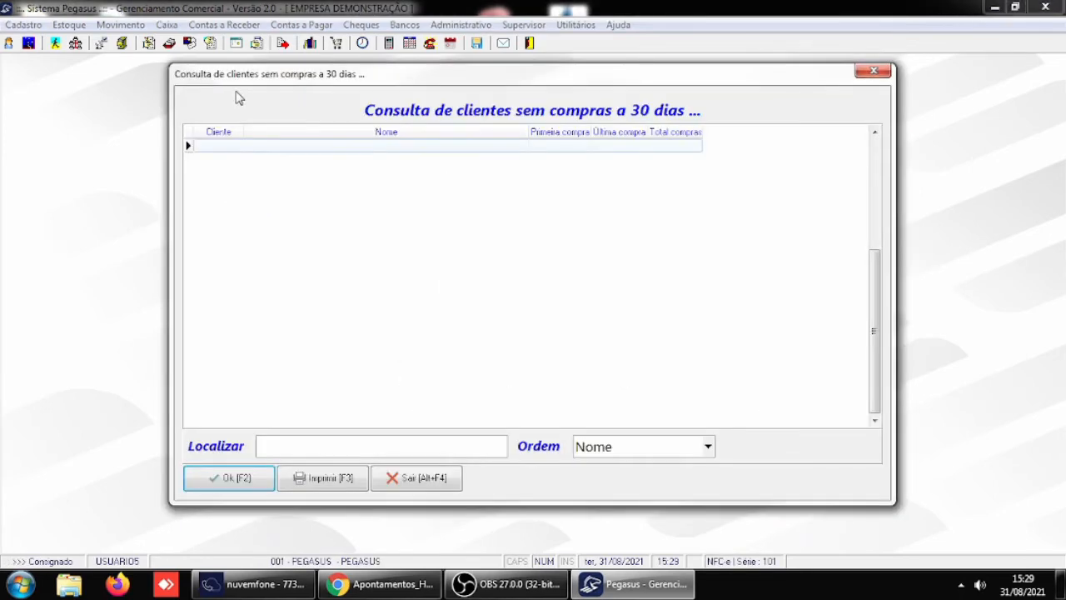
click(239, 479)
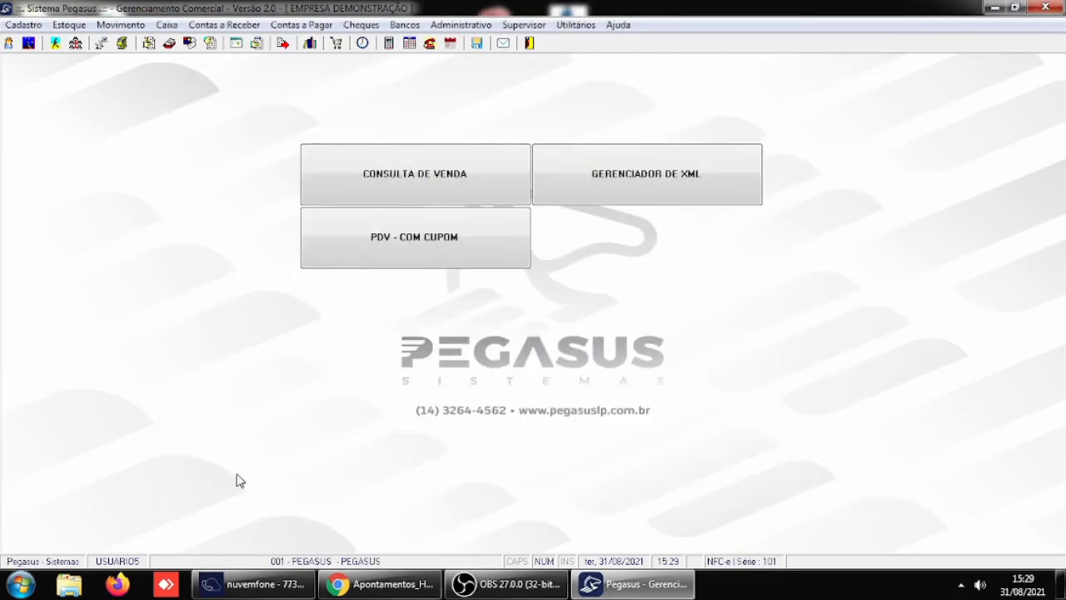
- Start a new sales order for the customer CLIENTE PAGADOR and add one unit of ITEM1
click(121, 24)
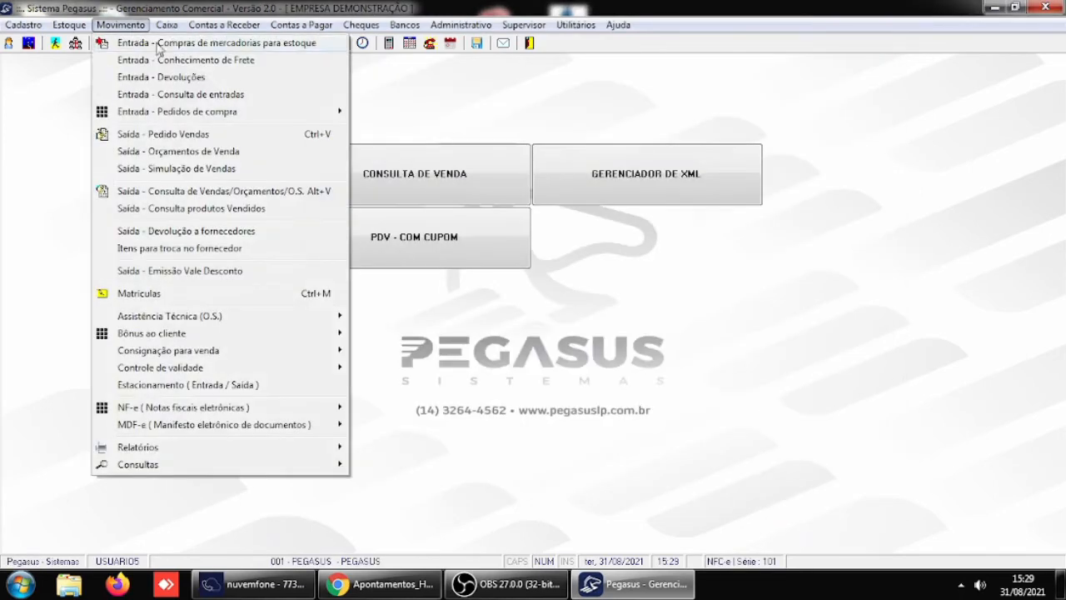
click(166, 136)
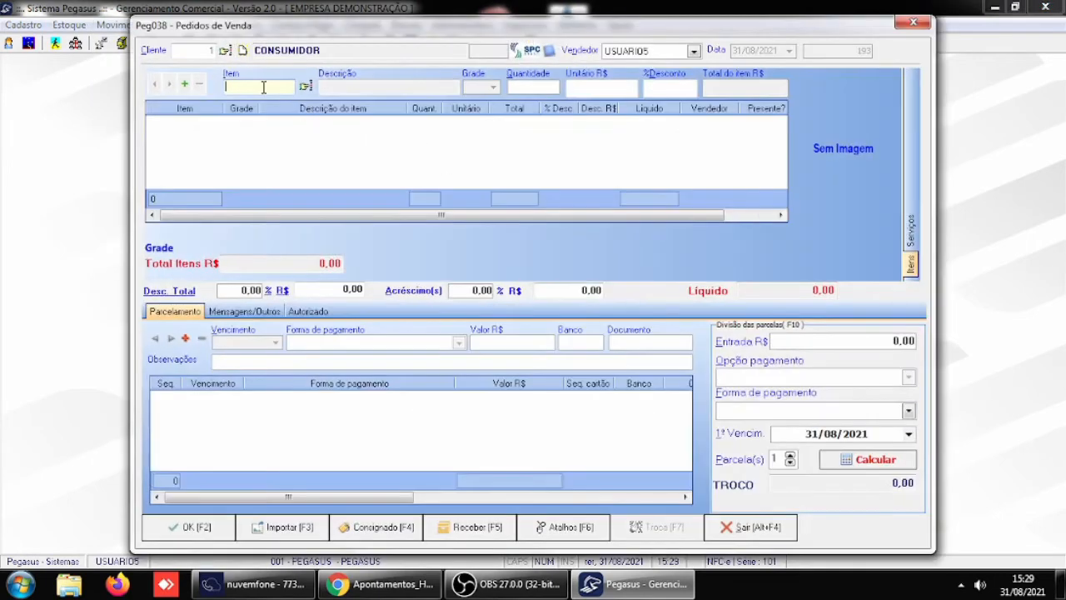
click(225, 50)
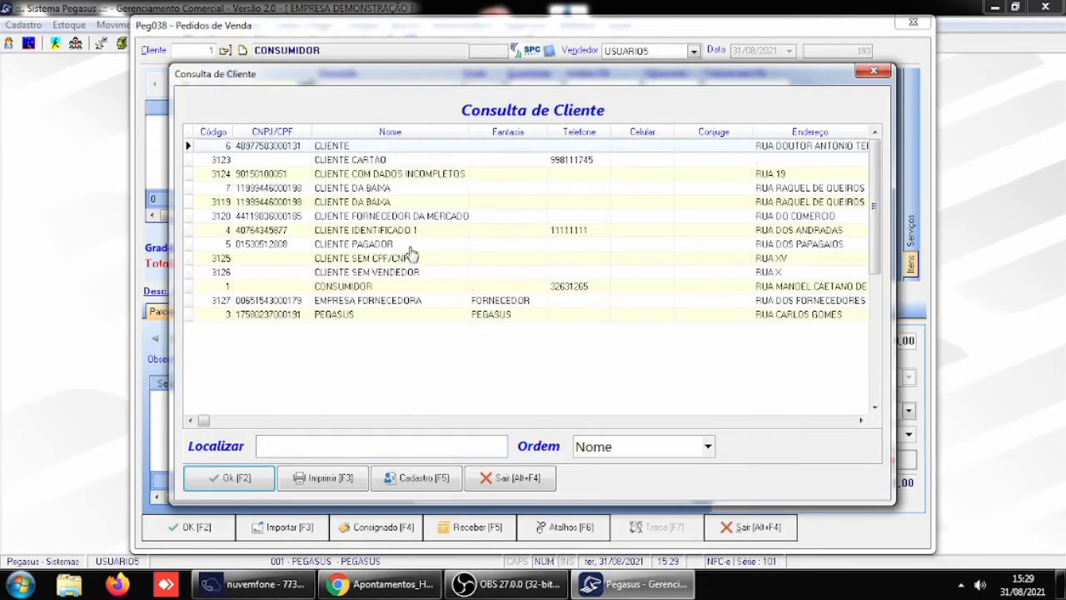
double_click(358, 245)
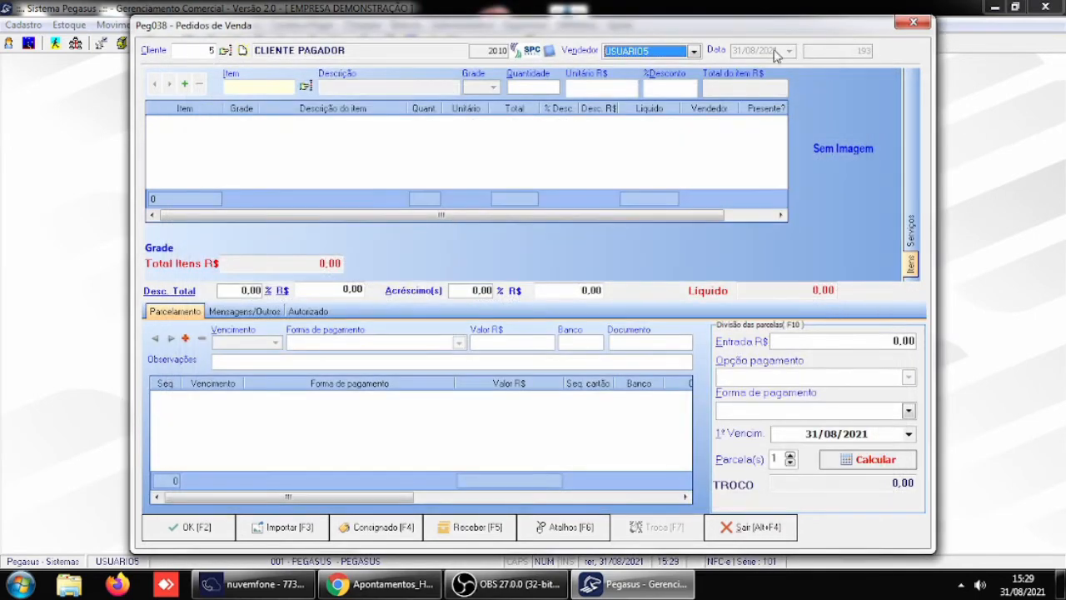
click(306, 86)
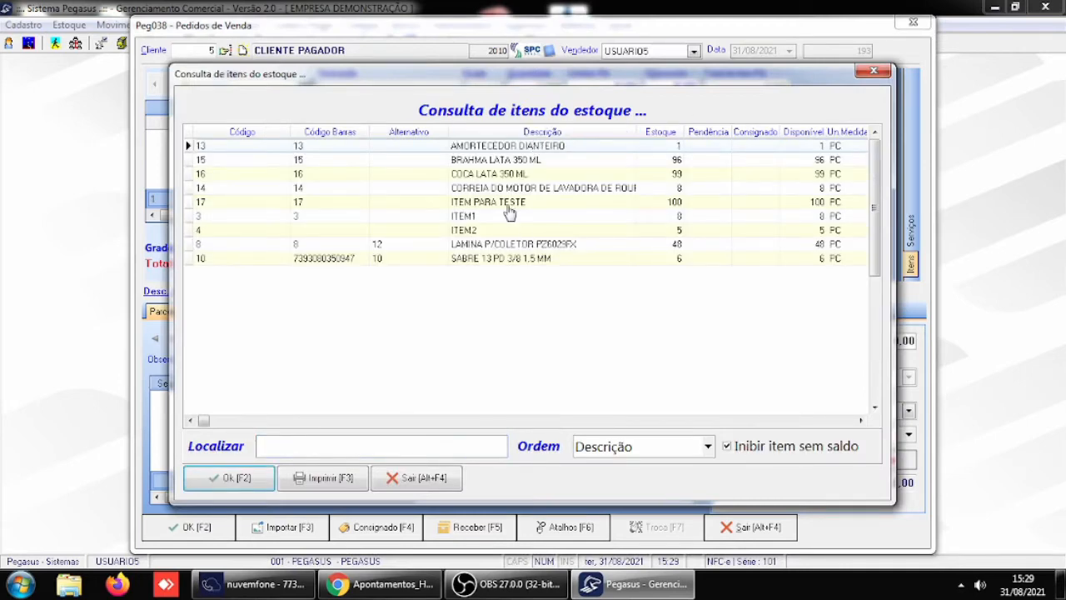
click(497, 217)
double_click(497, 217)
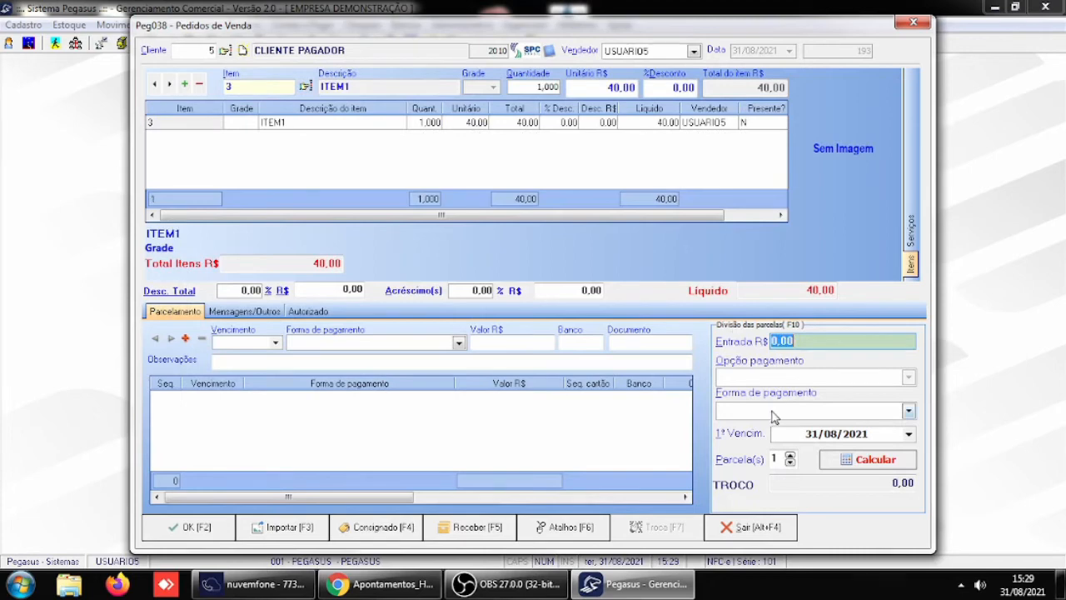
- Set the payment form to CREDIARIO and split the sale into 2 installments, the first due on 30/09/2021
click(908, 412)
click(766, 478)
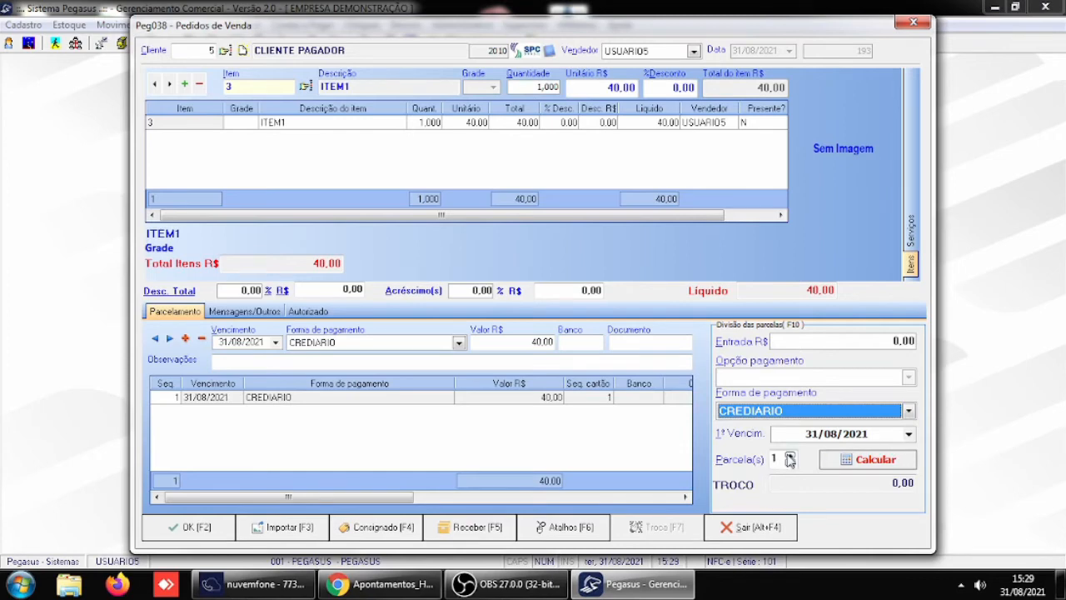
click(789, 456)
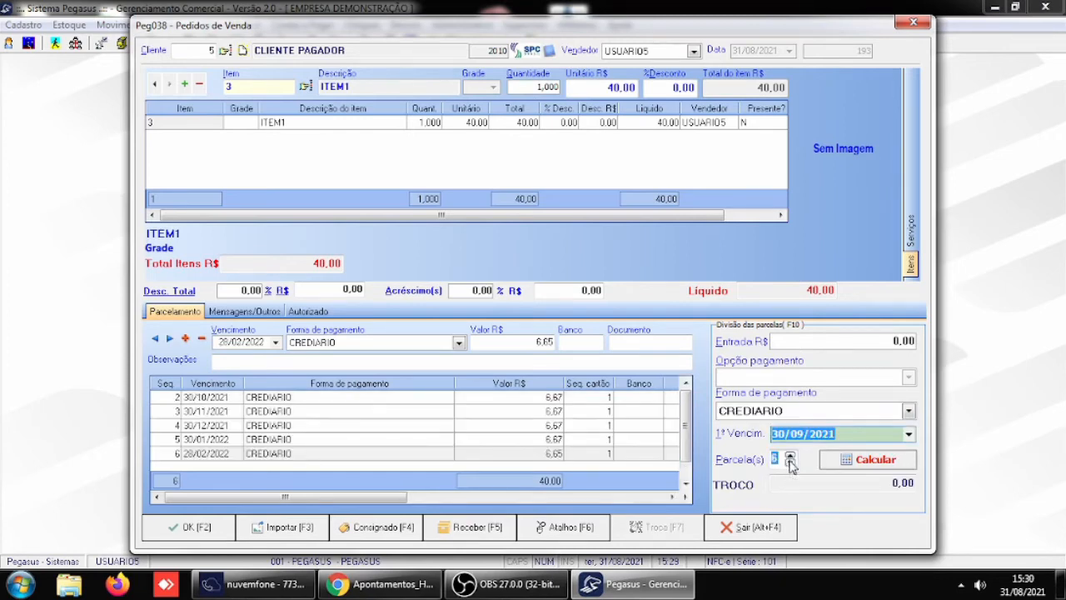
text(2)
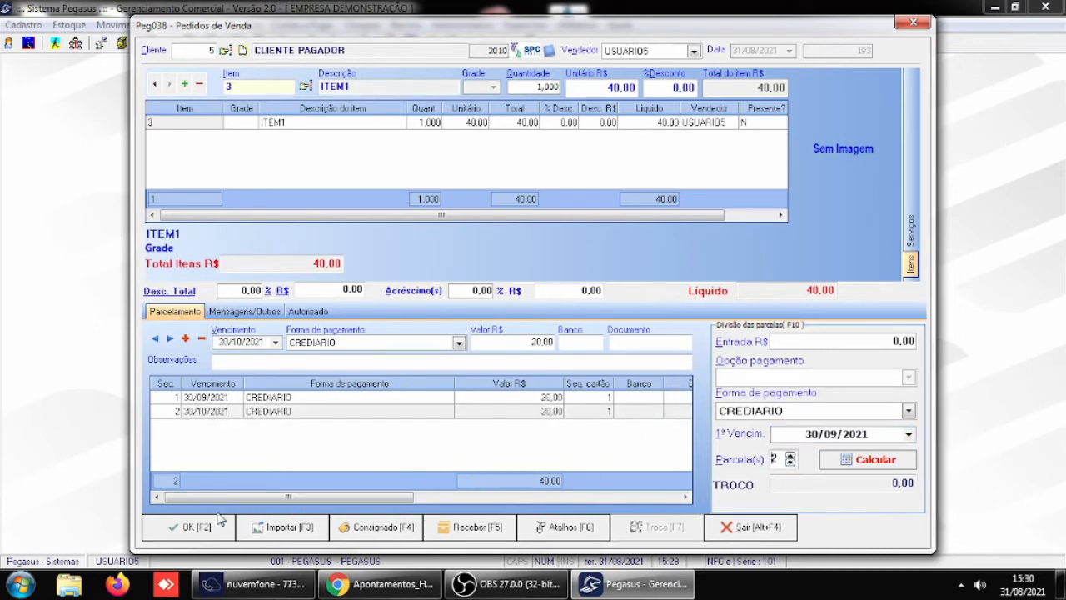
- Confirm the order and its closing, and choose CARTAO as the sale's document type
click(190, 527)
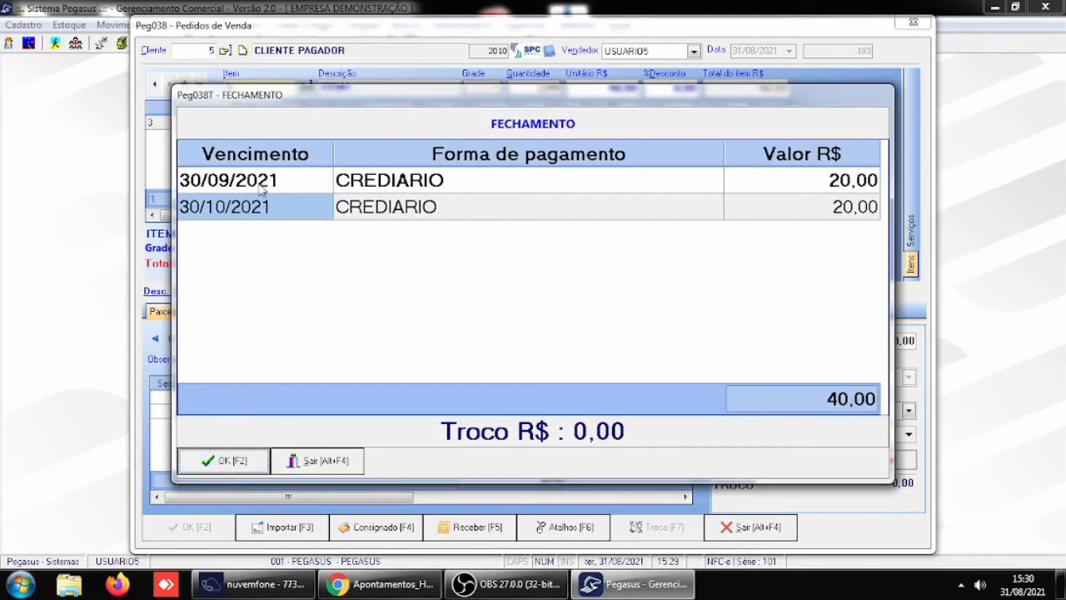
click(232, 459)
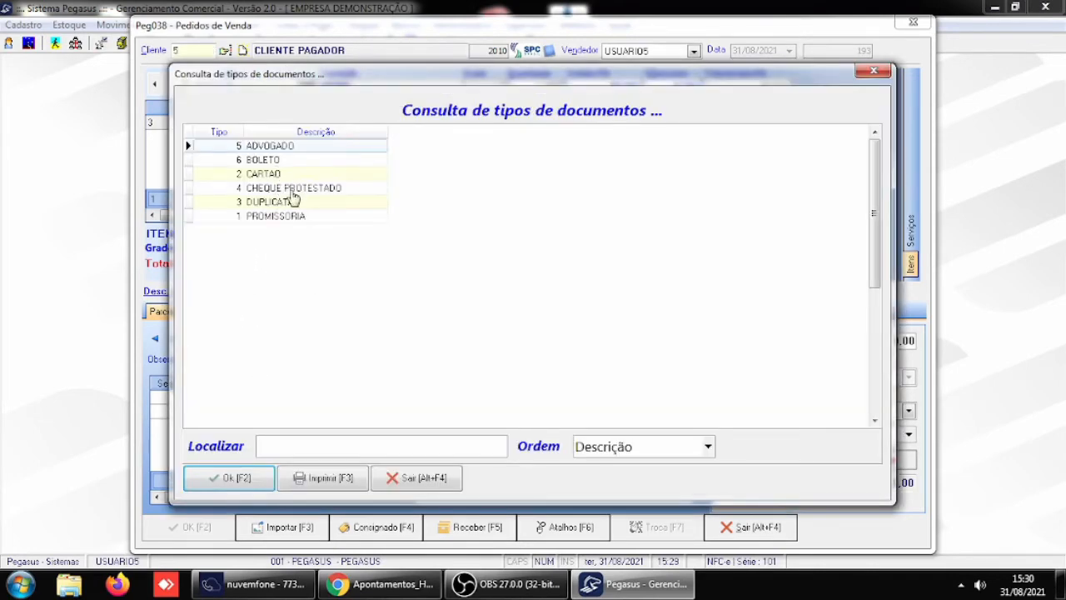
click(265, 174)
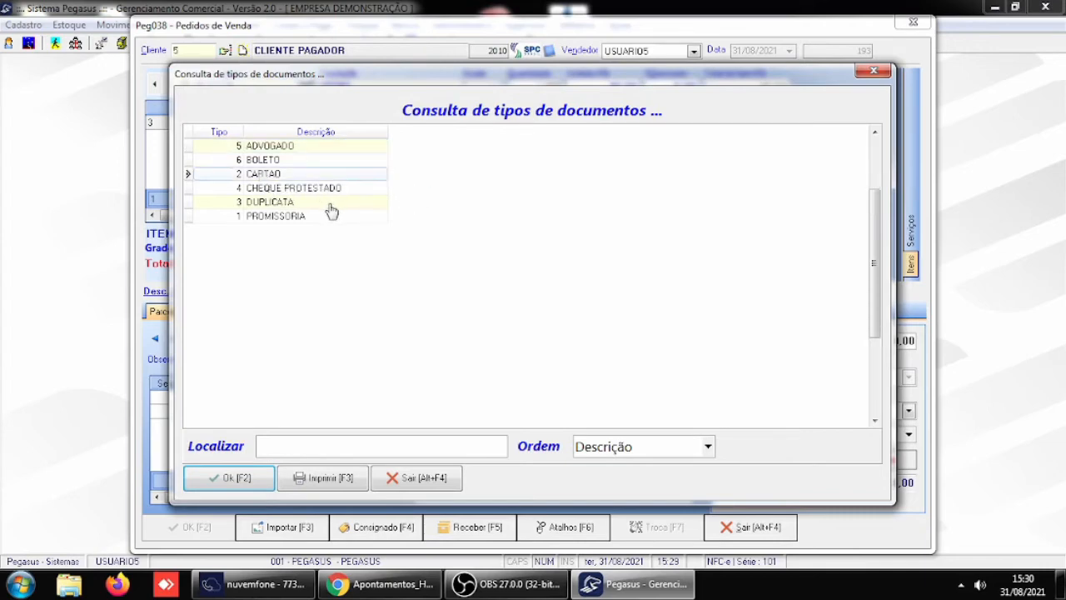
click(235, 479)
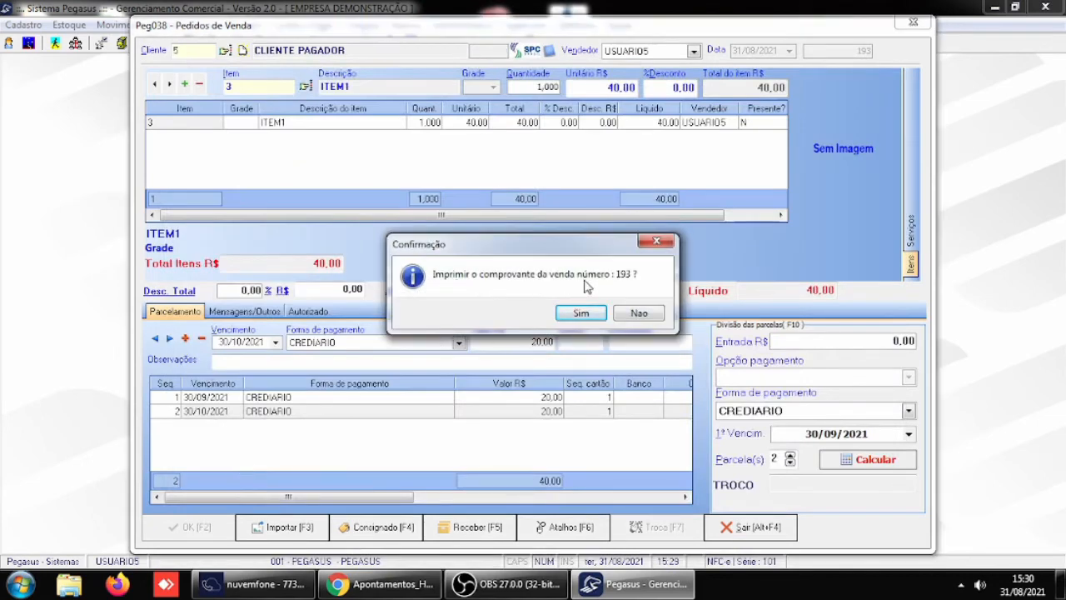
- Decline printing the sale receipt, exit the promissory note issue, and close the sales order window
click(646, 314)
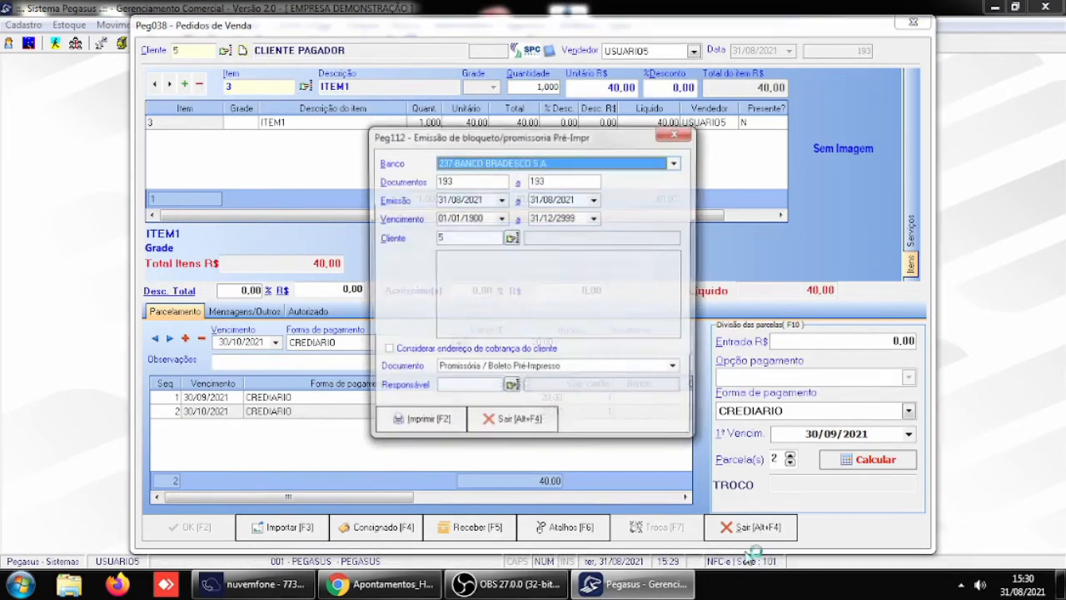
click(510, 423)
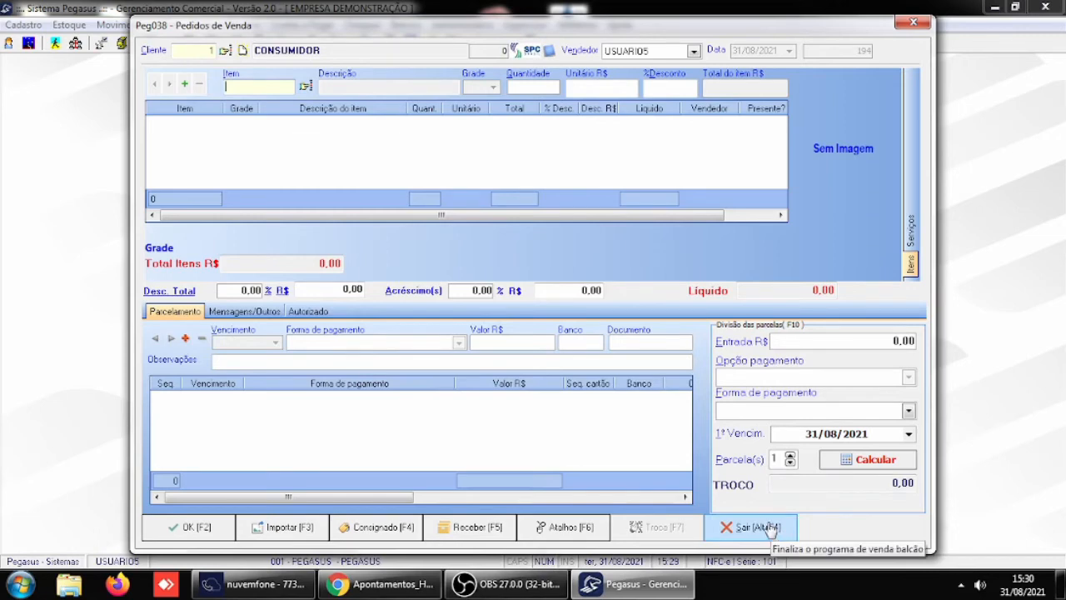
click(766, 528)
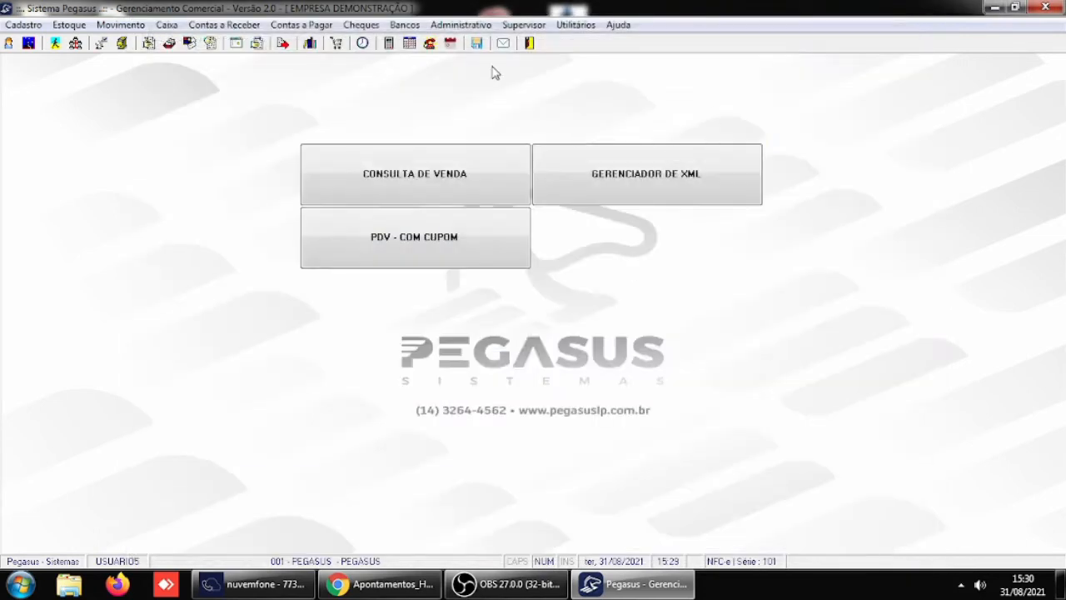
- Set the permission for reversing payments from previous days to 5-Administrador in the Receber / Caixa general parameters, and save them
click(523, 25)
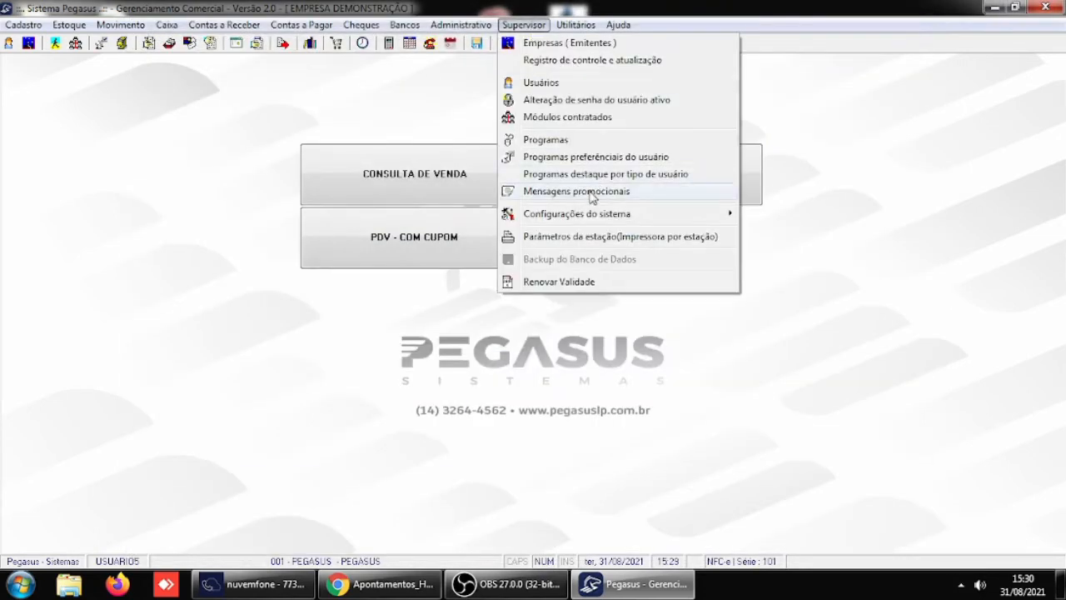
mouse_move(590, 215)
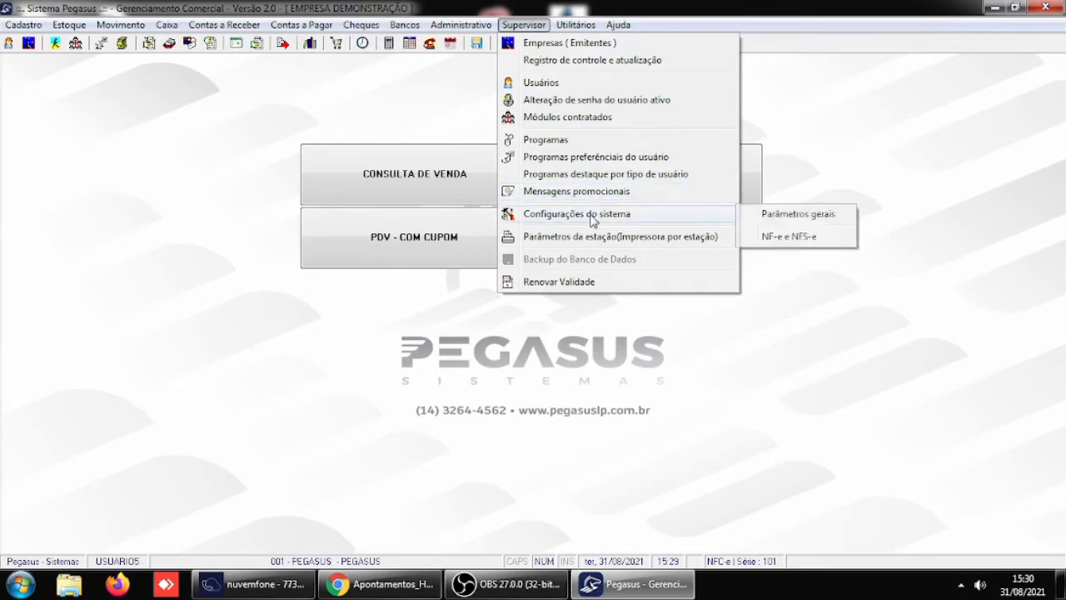
click(800, 215)
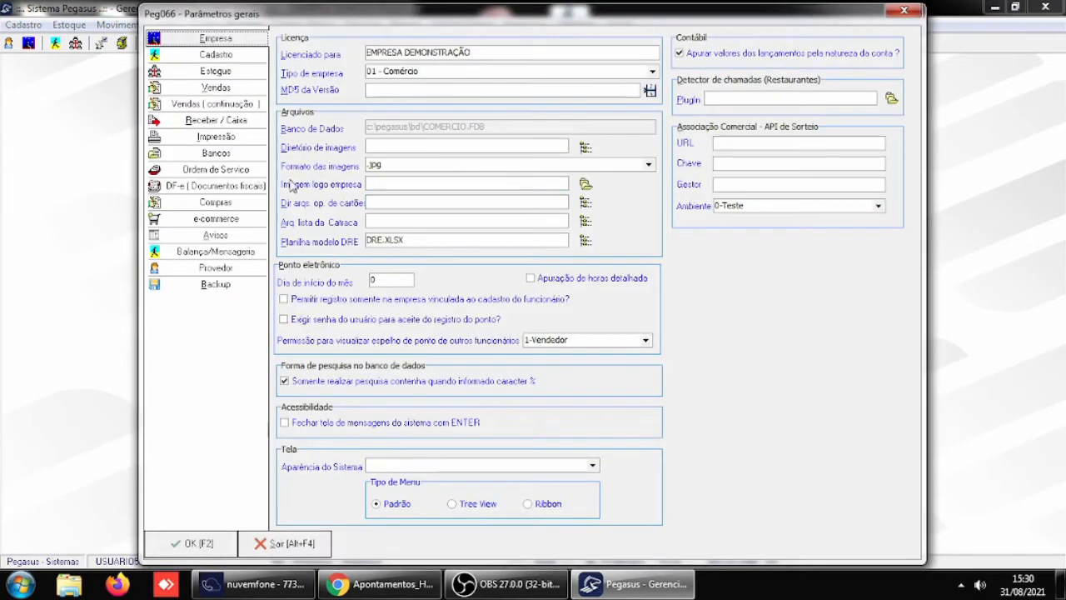
click(218, 121)
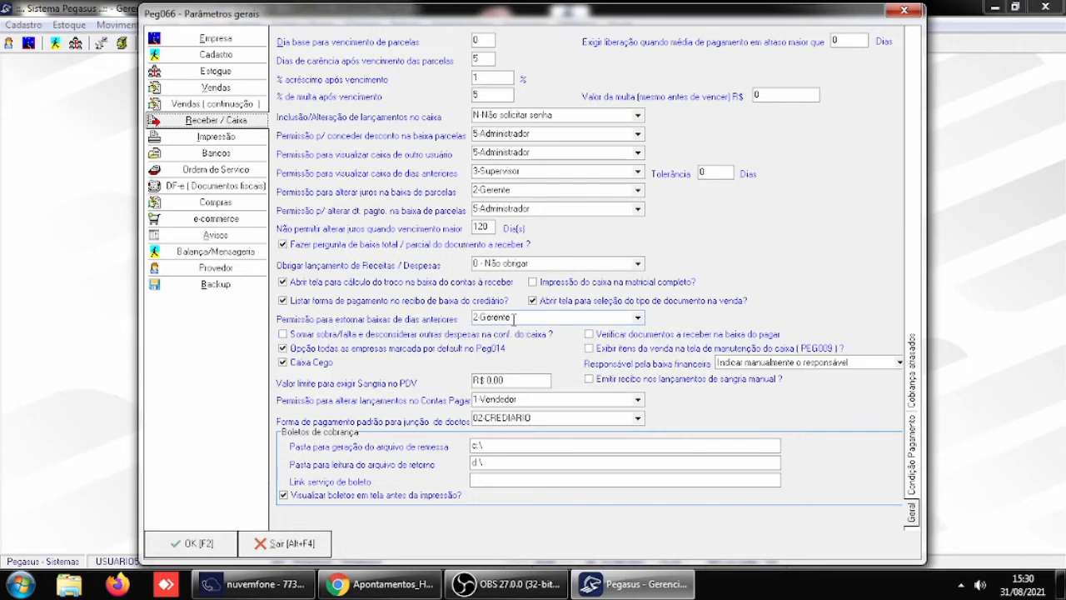
click(638, 317)
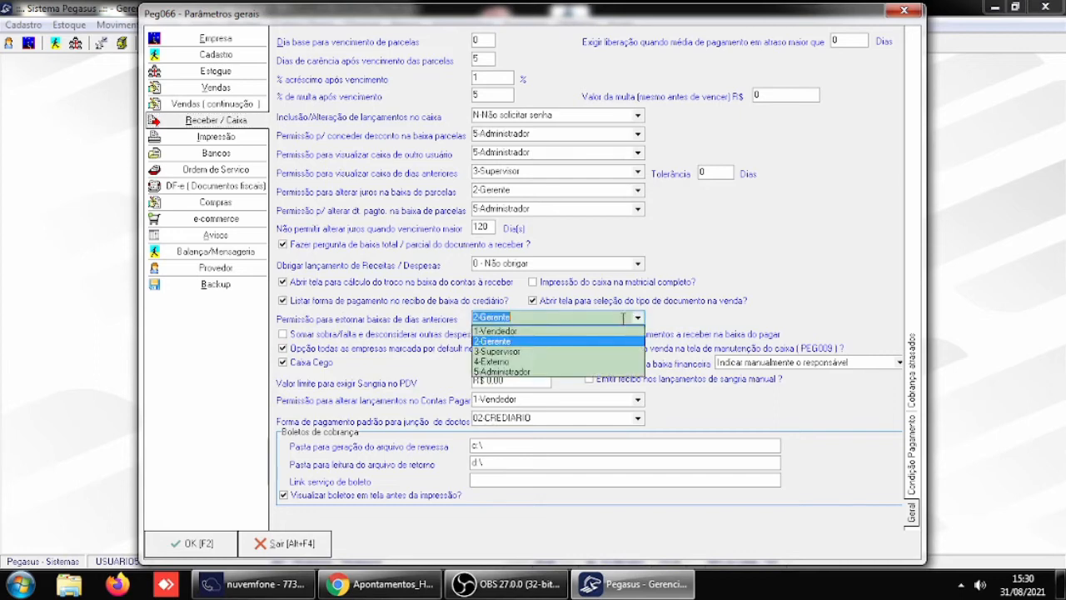
click(522, 373)
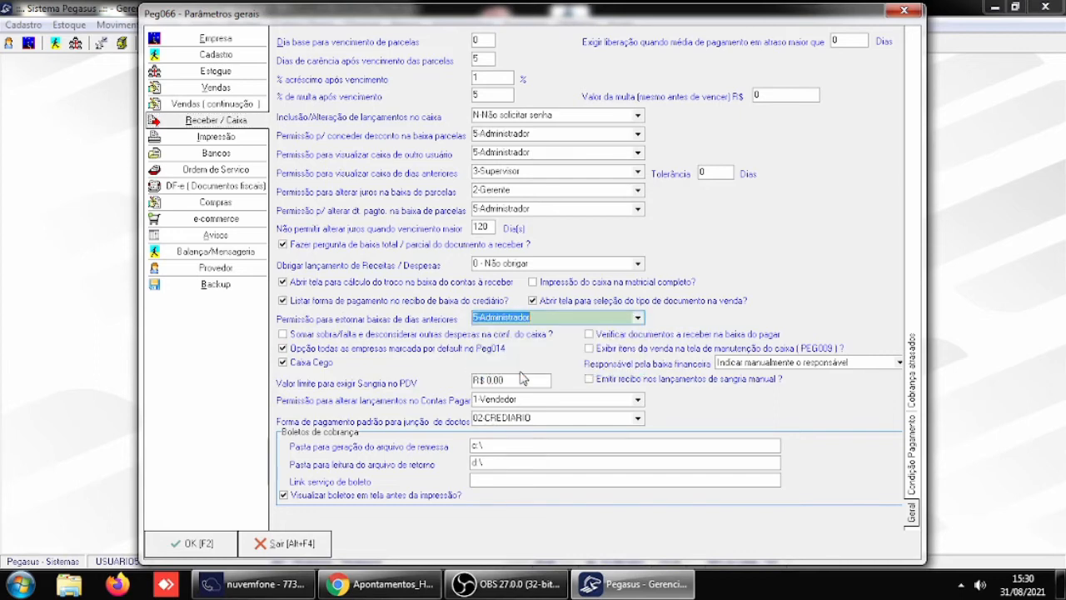
click(205, 551)
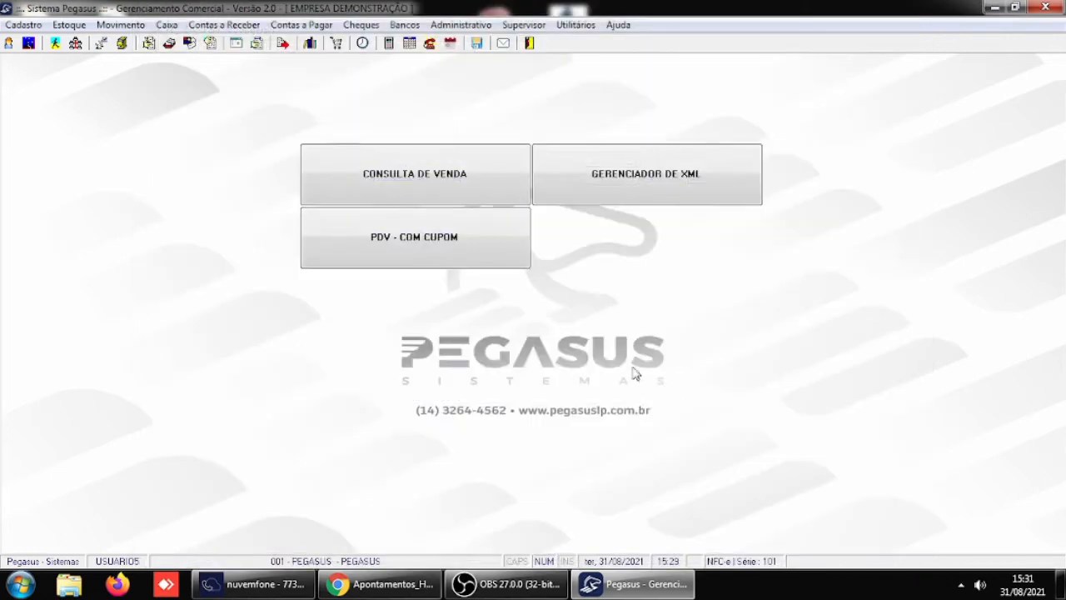
- Restart Pegasus and log in as USUARIO1 with the account password
click(530, 43)
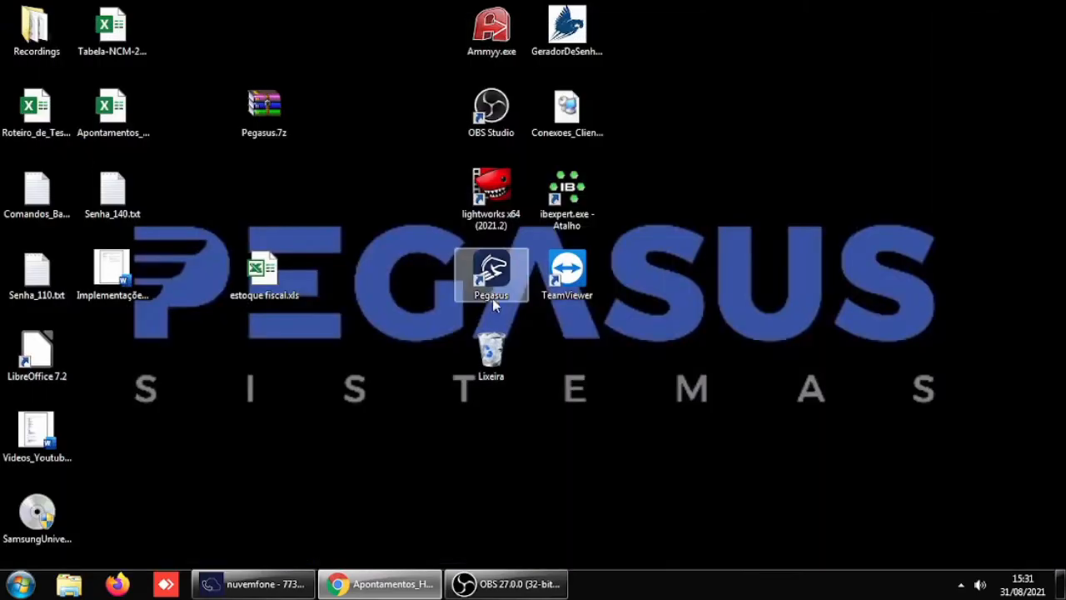
double_click(492, 287)
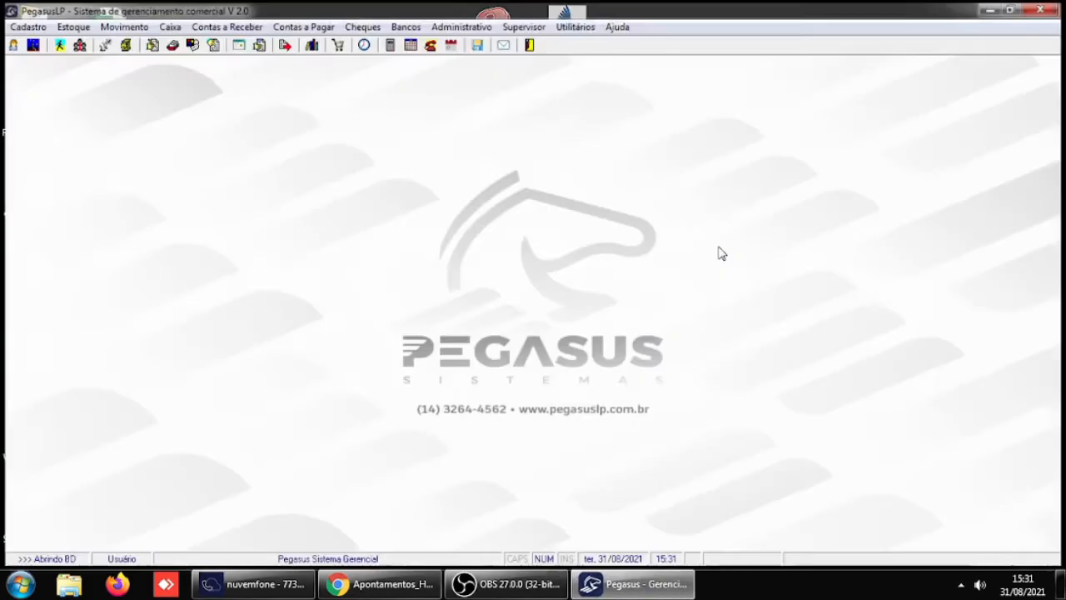
text(USUARIO1)
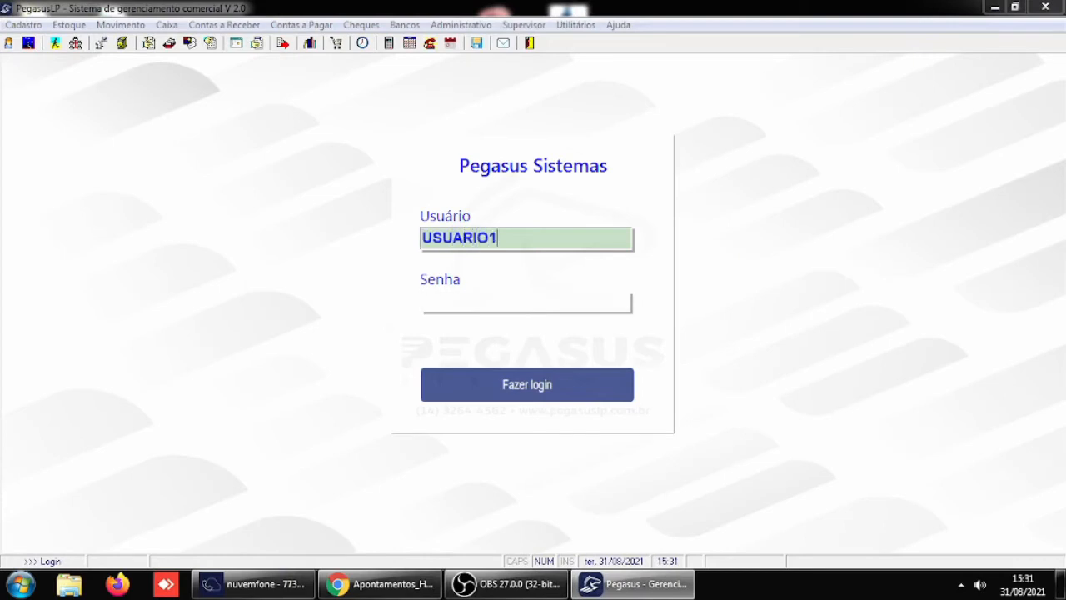
key(Return)
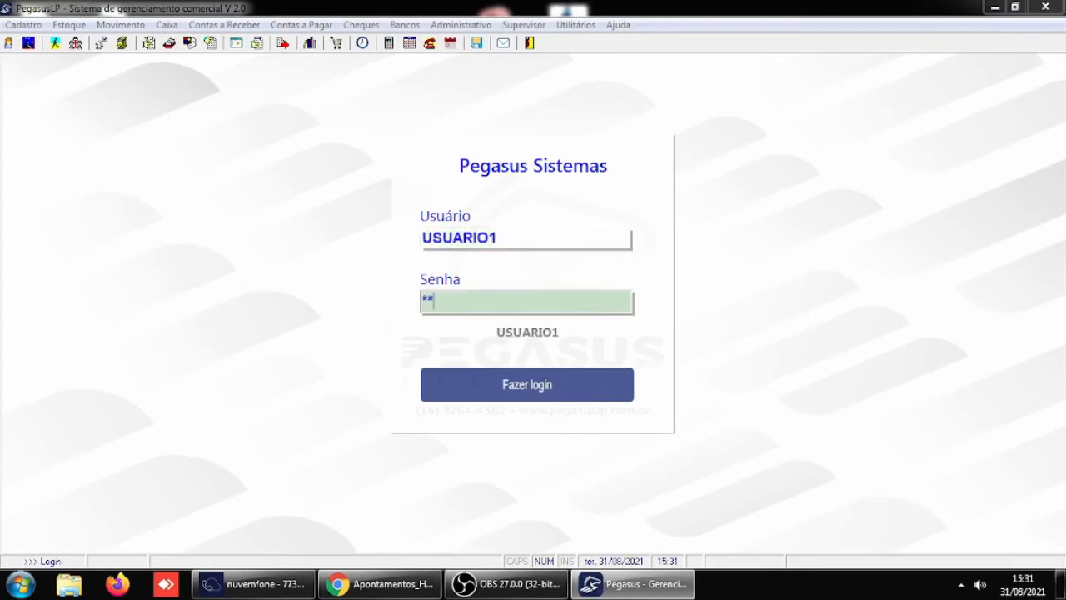
key(Return)
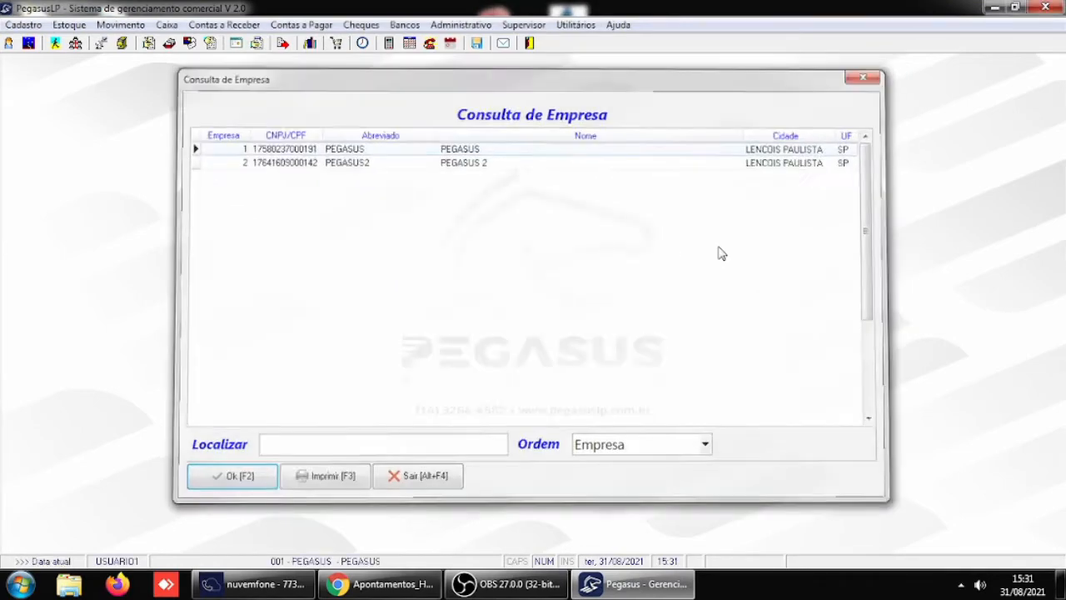
- Choose the company PEGASUS and dismiss the query of items taken on consignment
key(Return)
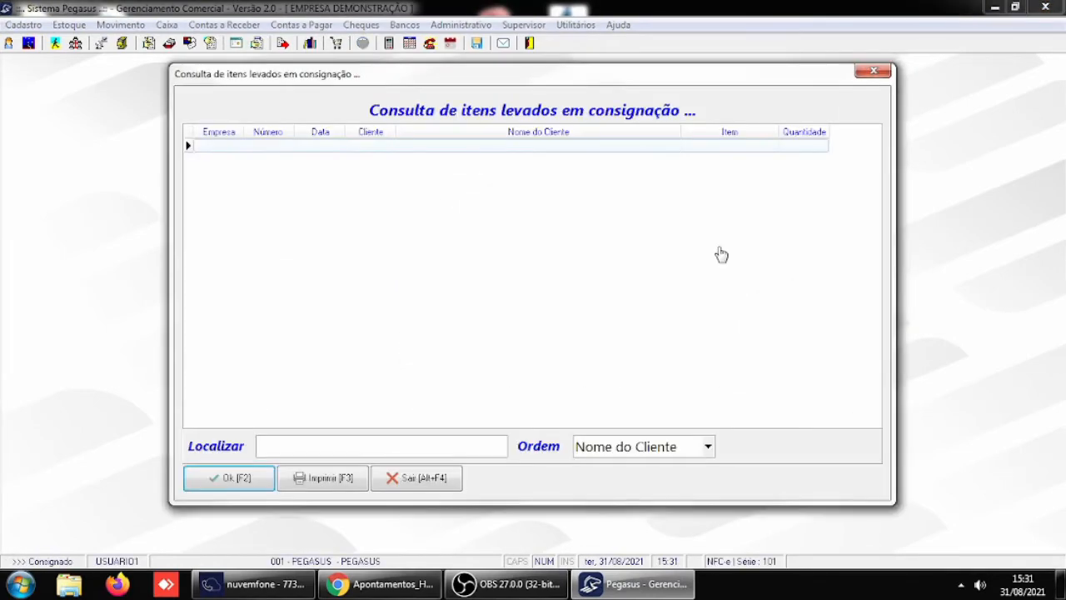
key(Escape)
key(Escape)
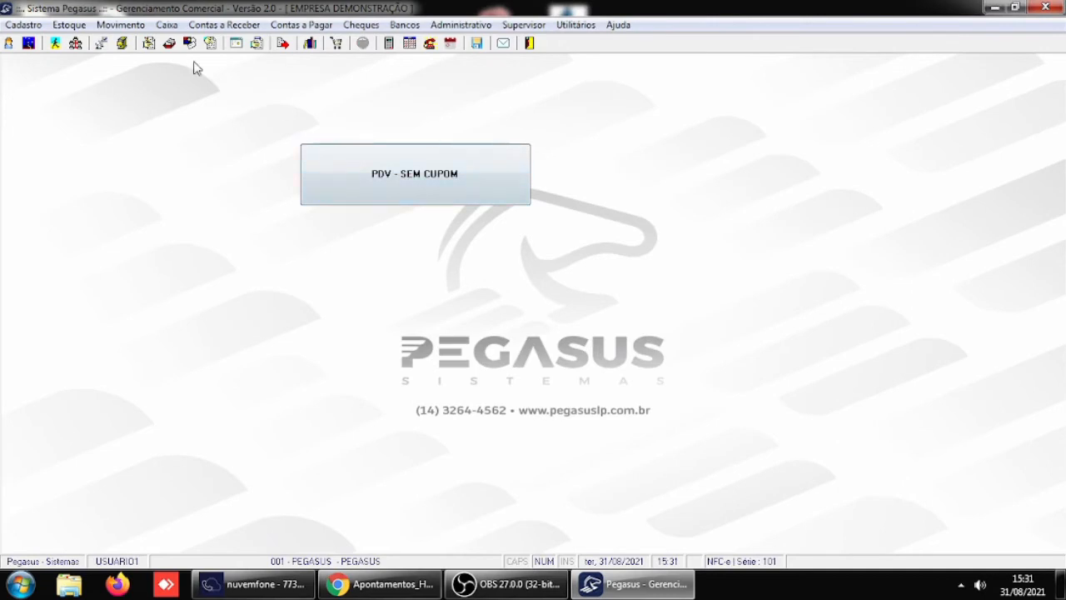
- Open the reversal of receivable payments and locate the settled installments of CLIENTE IDENTIFICADO 1
click(199, 25)
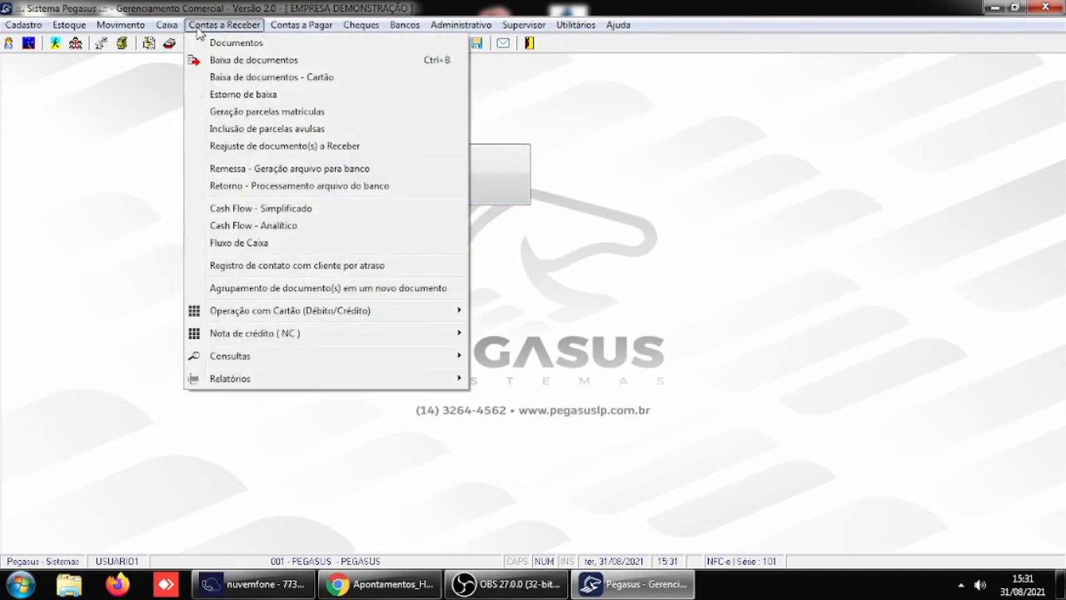
click(238, 97)
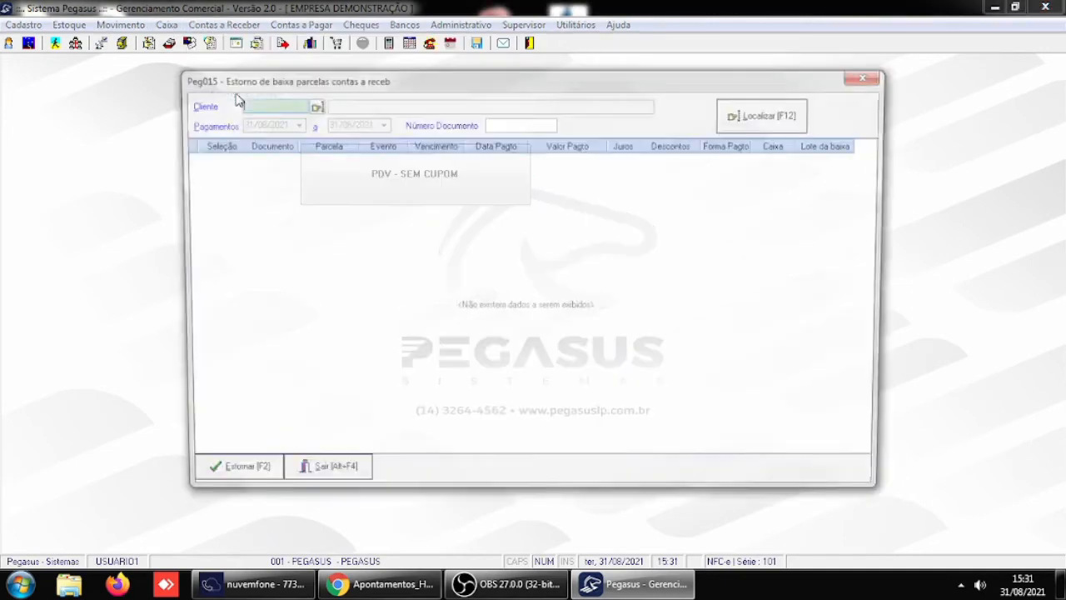
text(4)
key(Tab)
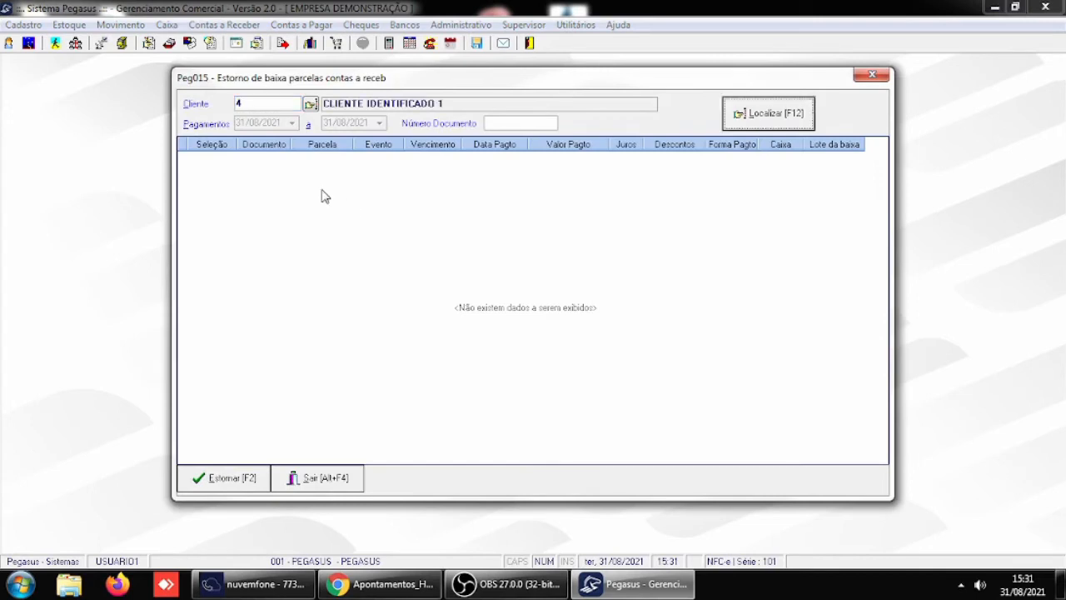
click(769, 116)
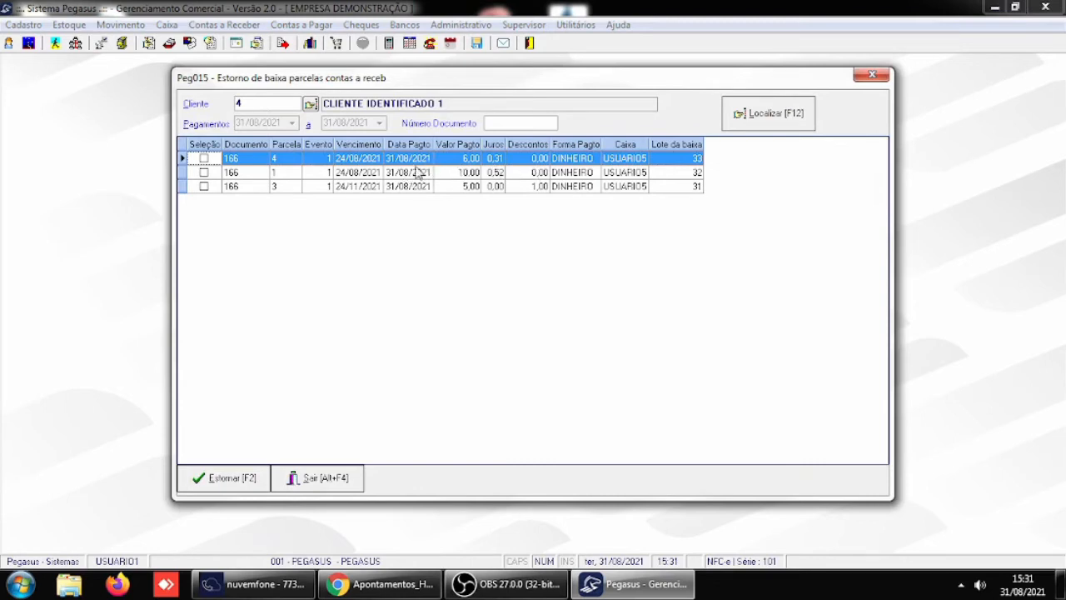
- Locate the settled installments of CLIENTE PAGADOR and of CLIENTE in the payment reversal, and close the reversal window
drag(259, 105, 148, 120)
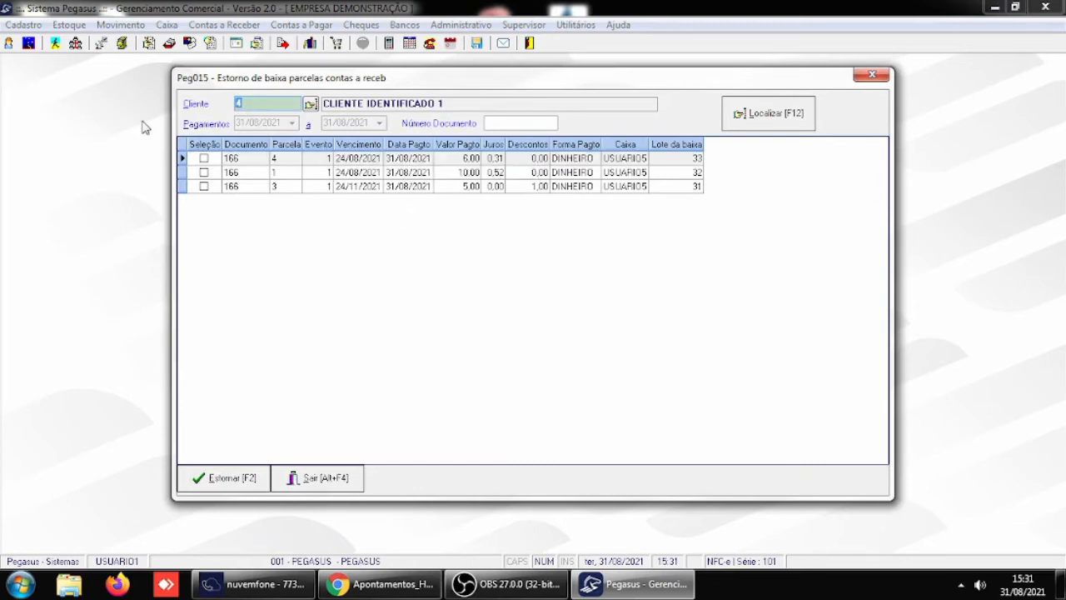
text(5)
key(Tab)
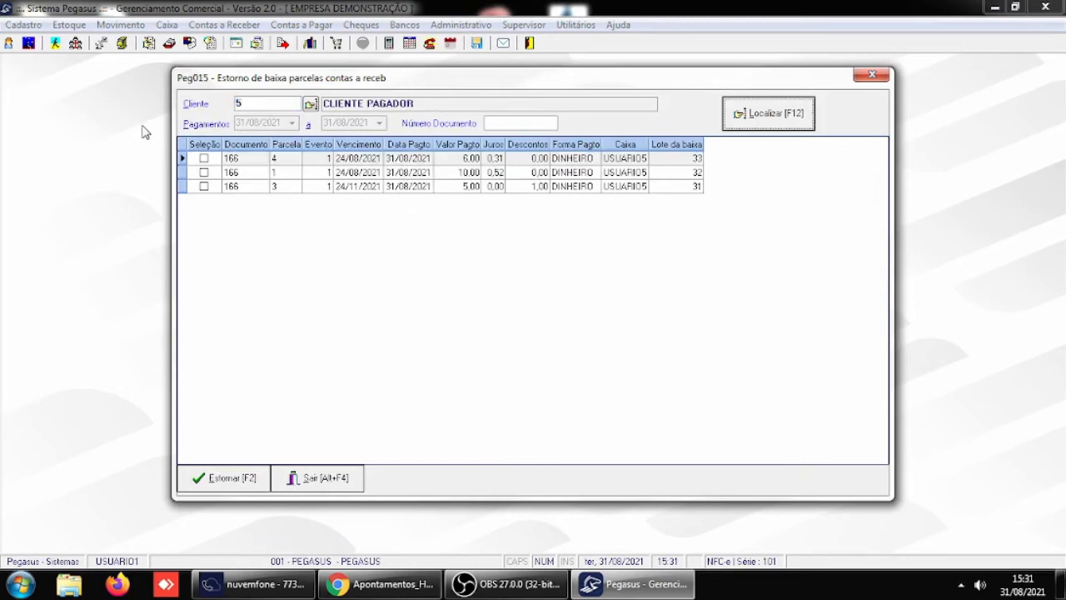
click(774, 115)
drag(263, 102, 179, 123)
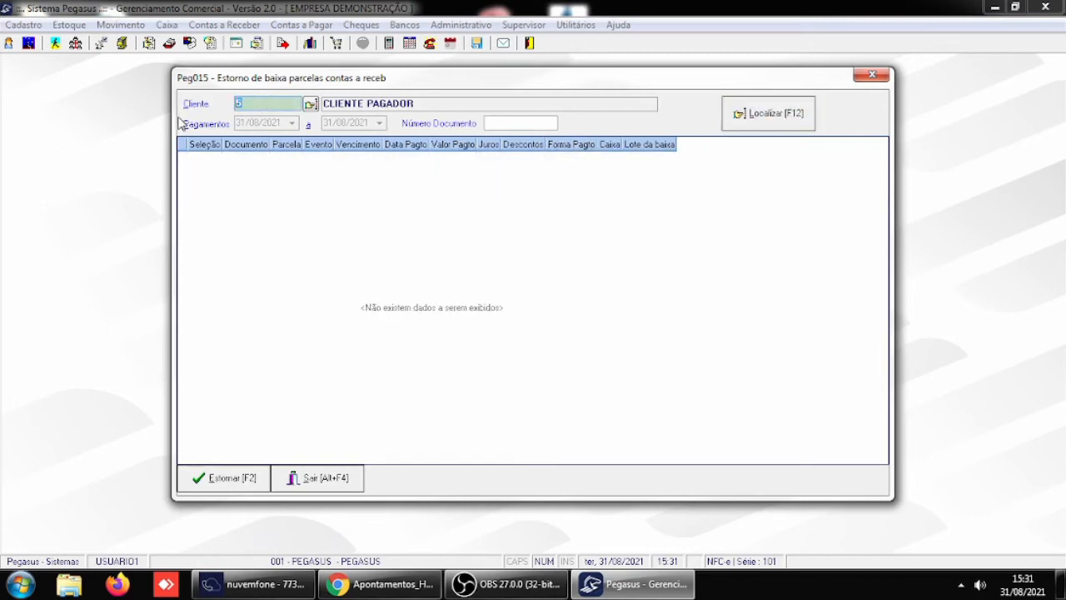
text(6)
key(Tab)
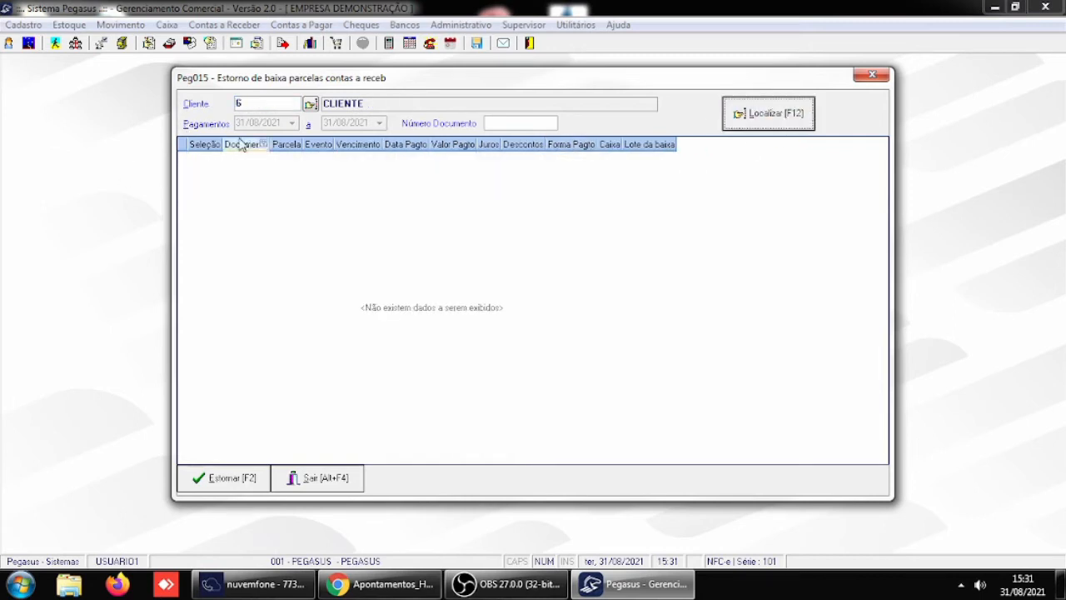
click(768, 114)
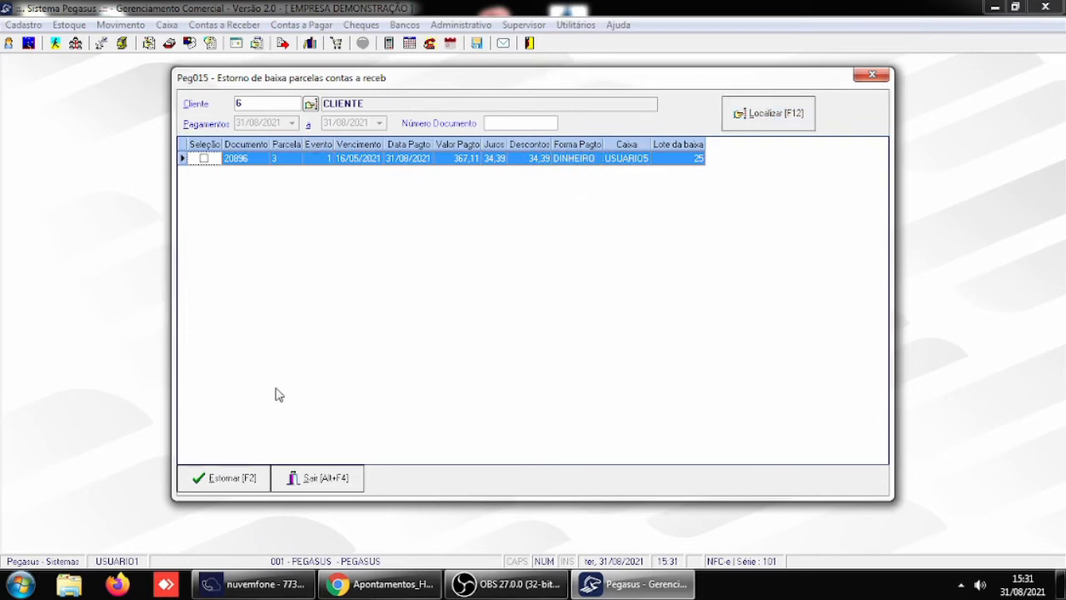
click(344, 480)
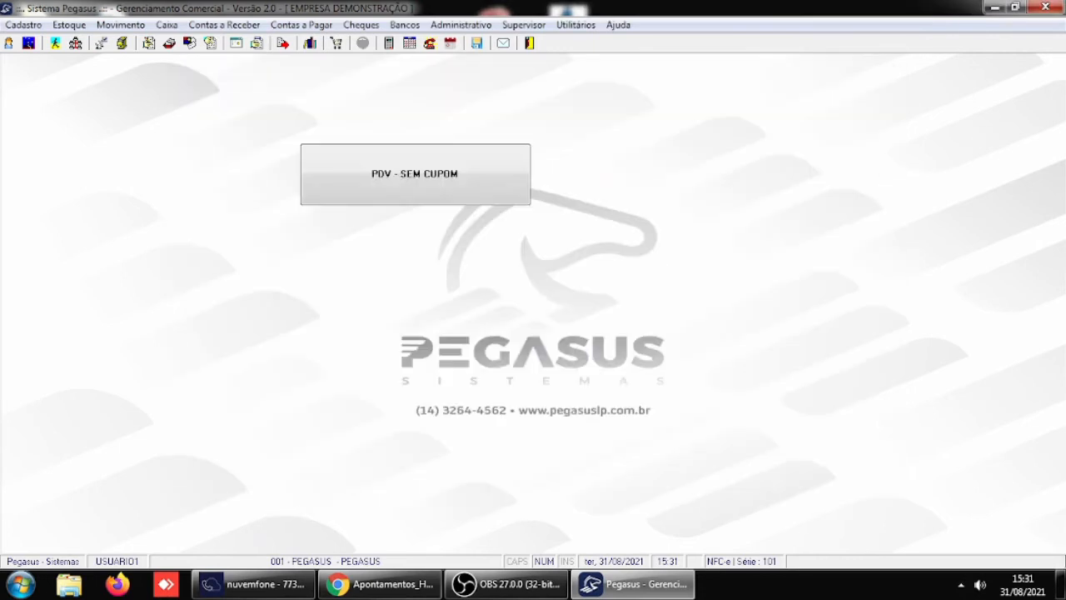
click(221, 25)
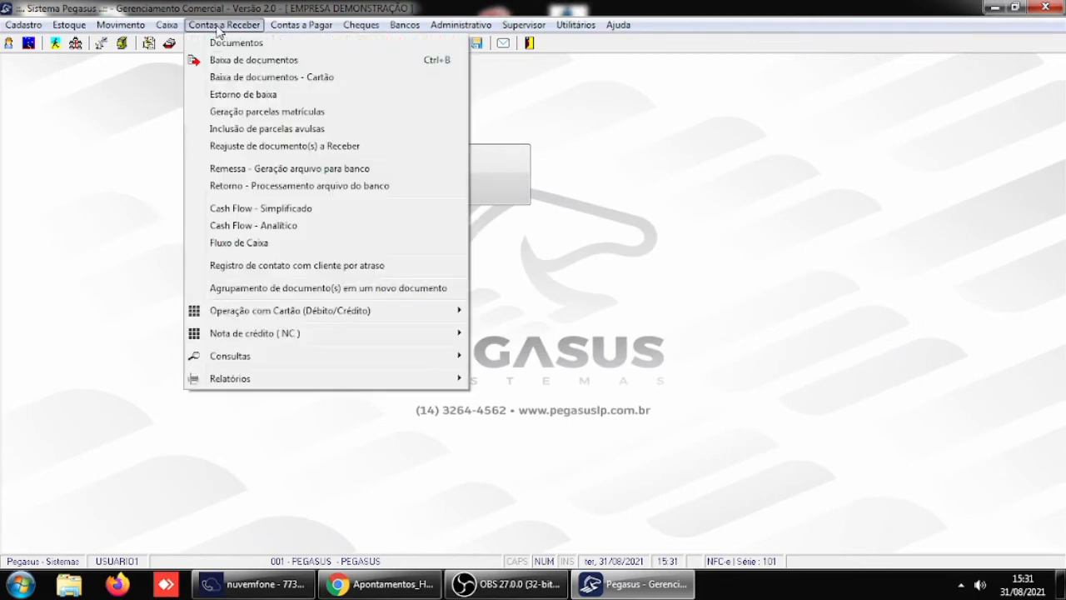
click(630, 130)
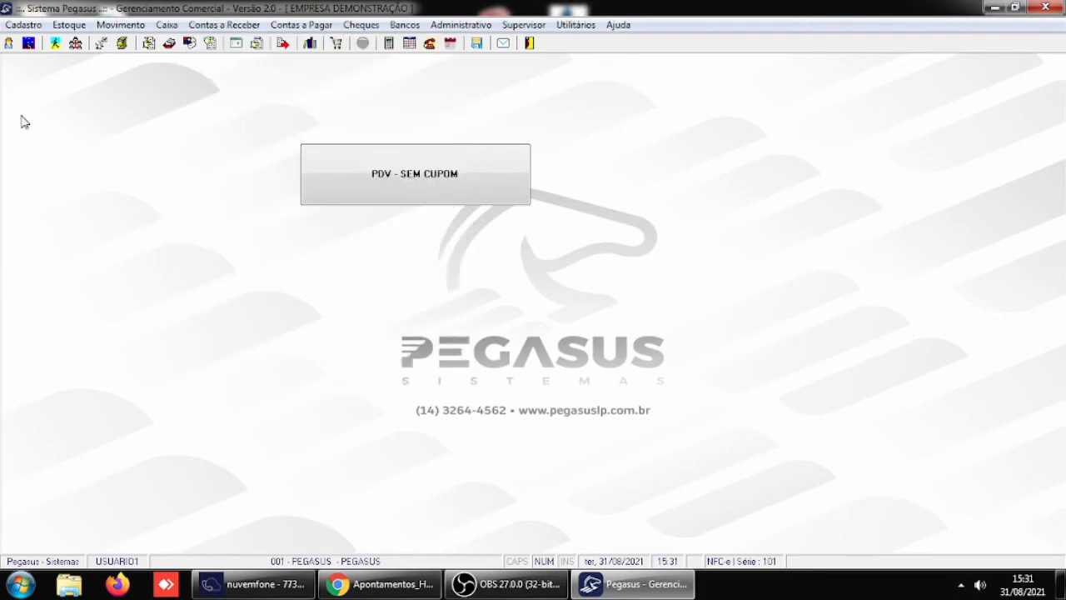
- Switch the login to USUARIO5 with the account password and choose the company PEGASUS
click(8, 45)
text(USUARIO5)
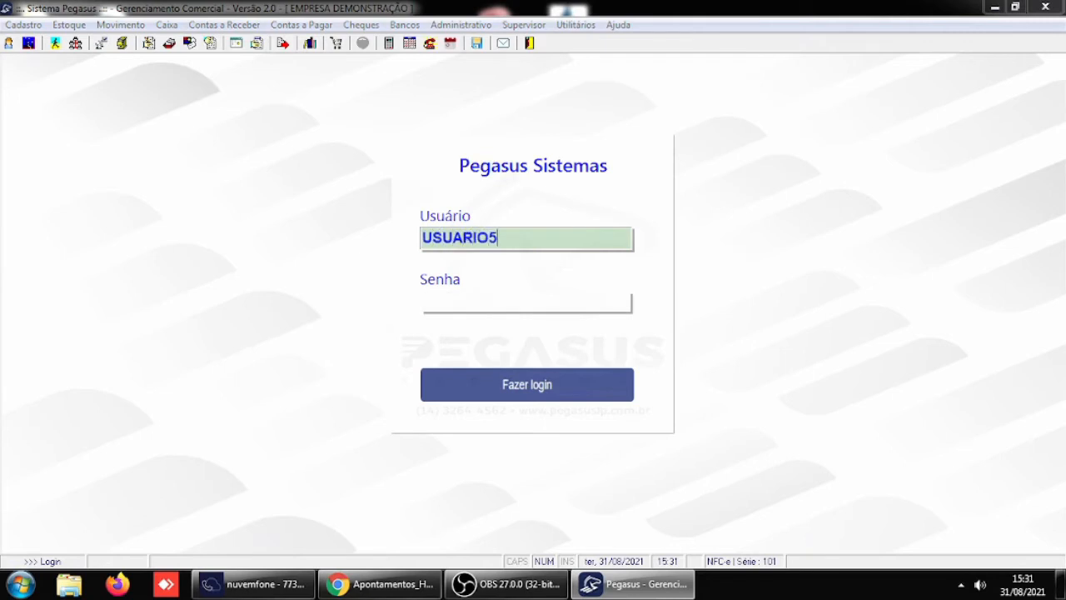
key(Tab)
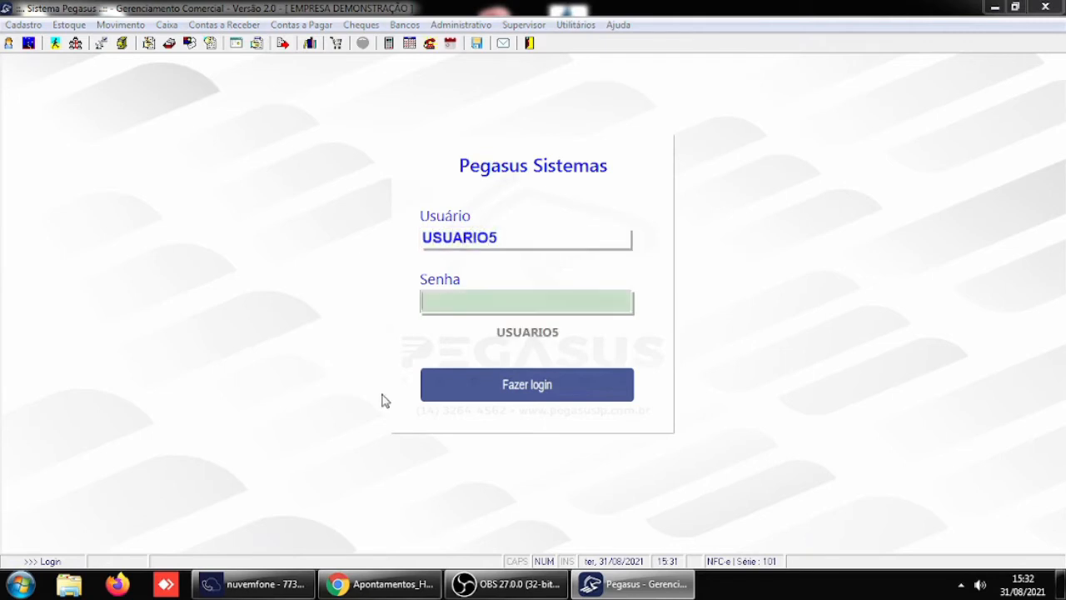
text(*)
key(Return)
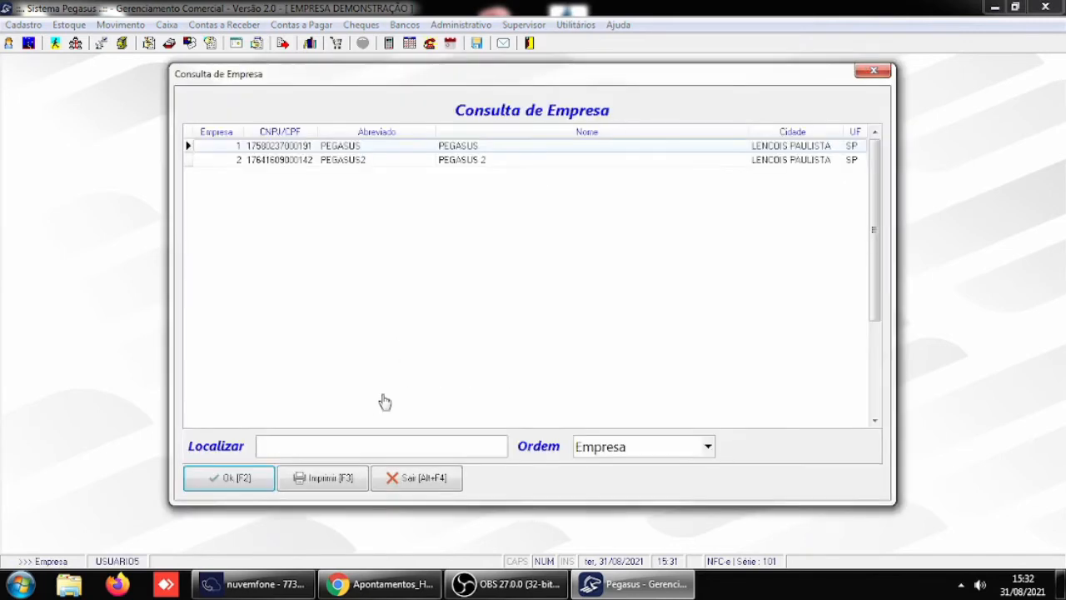
key(Return)
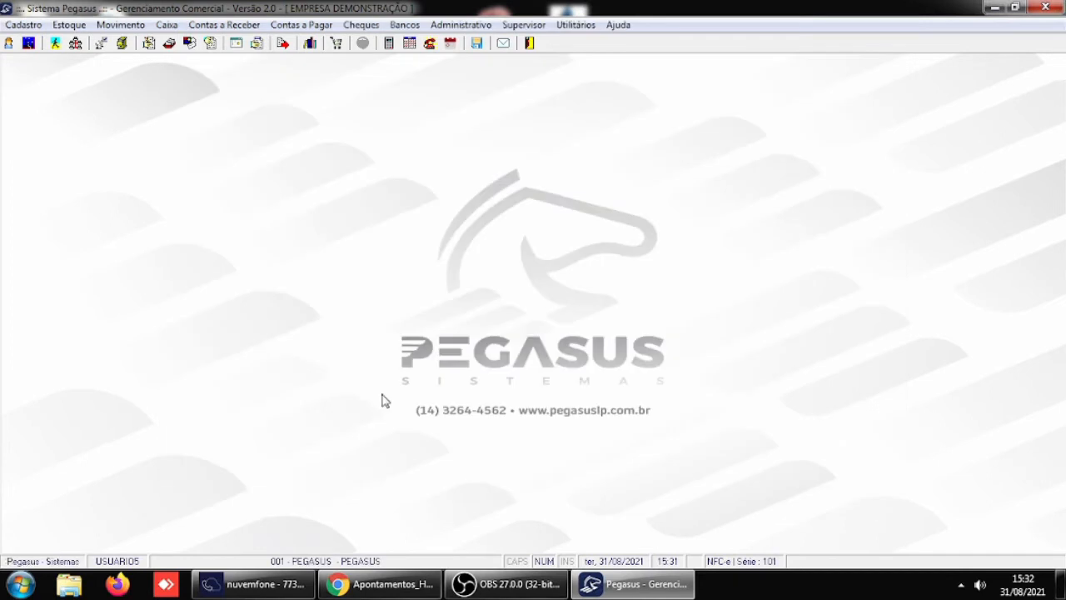
- Open the settlement of receivable documents, load CLIENTE IDENTIFICADO 1 and mark the installment due 30/09/2021 for settlement
click(224, 27)
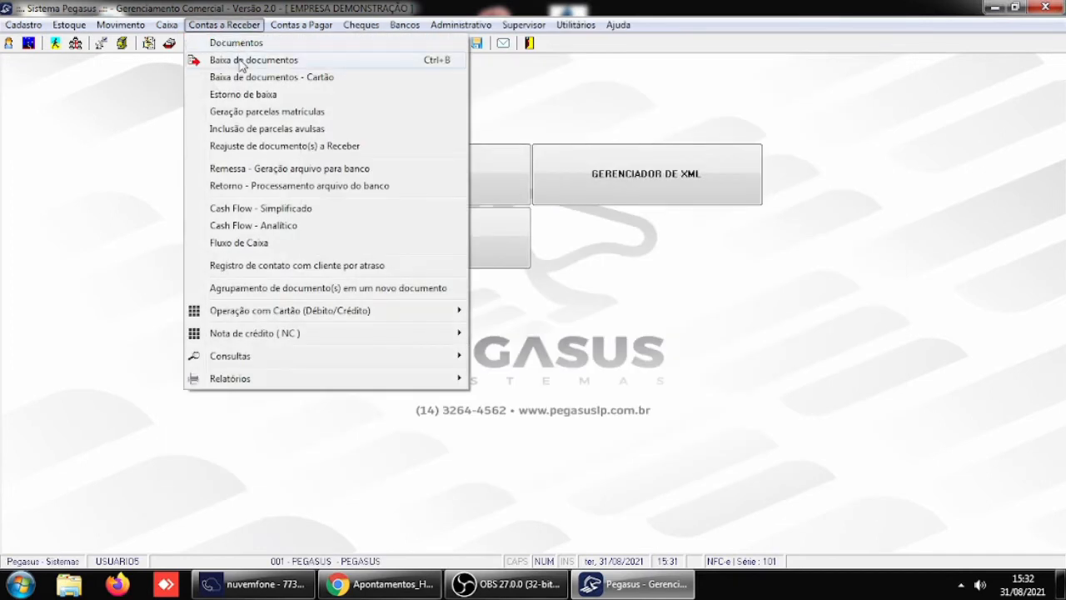
click(241, 61)
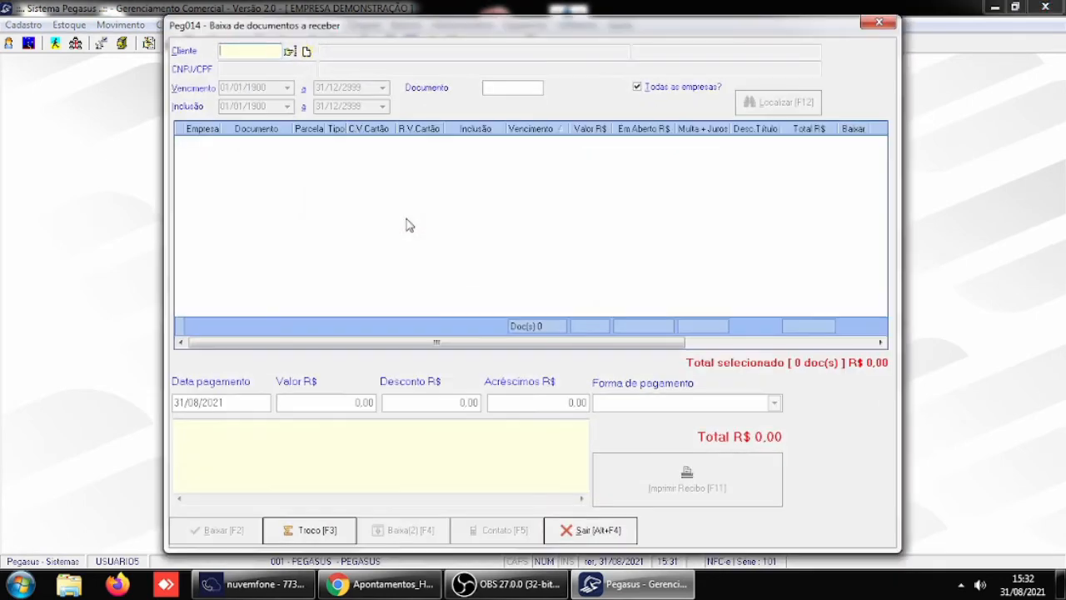
text(4)
key(Return)
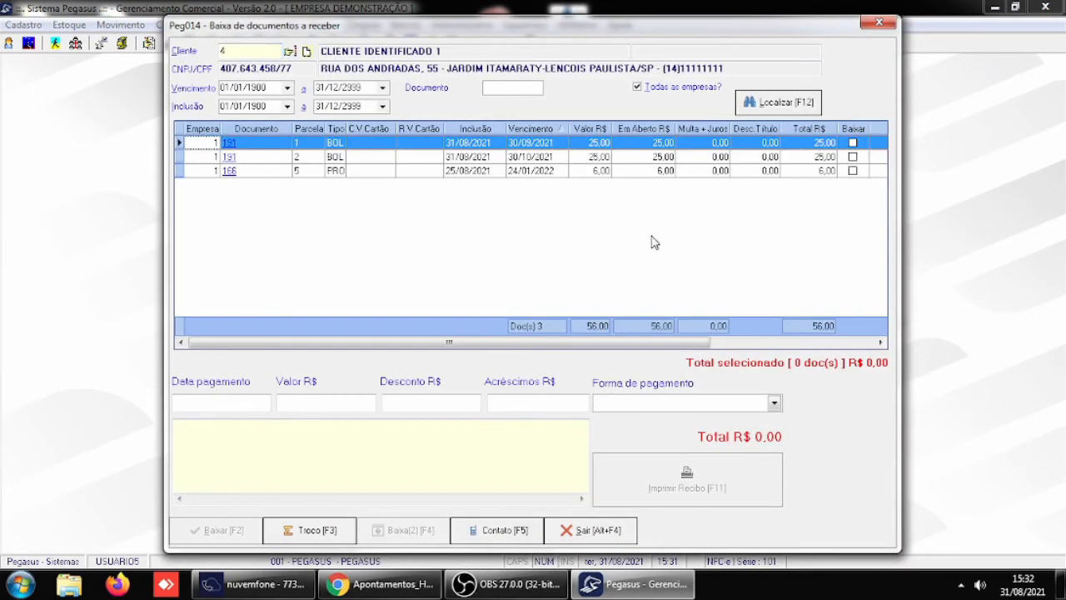
click(852, 143)
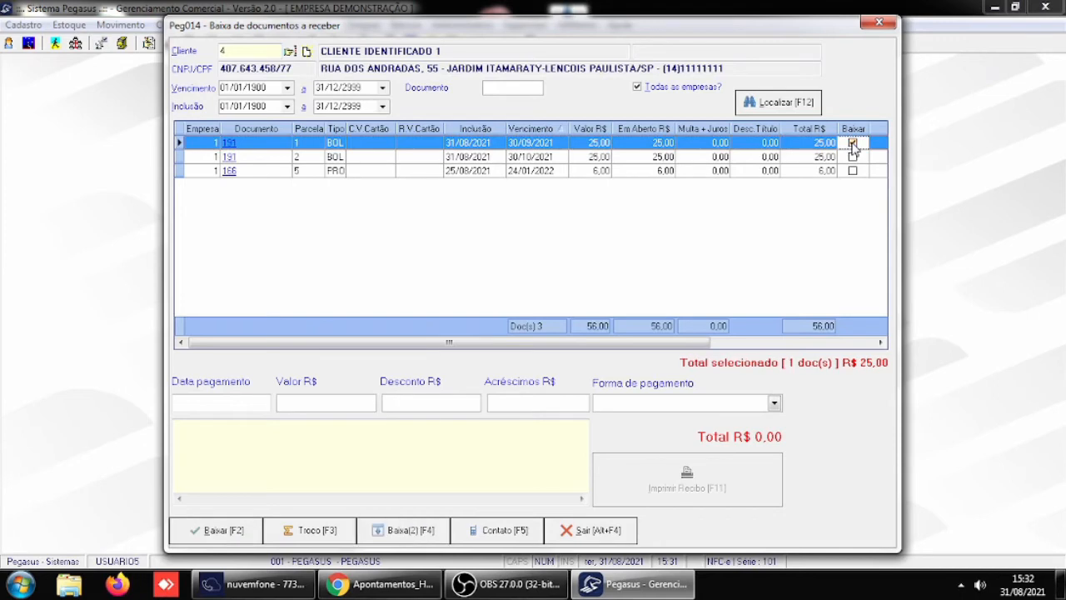
- Set the marked installment's payment date to 25/08/2021 and its payment method to DINHEIRO
click(206, 406)
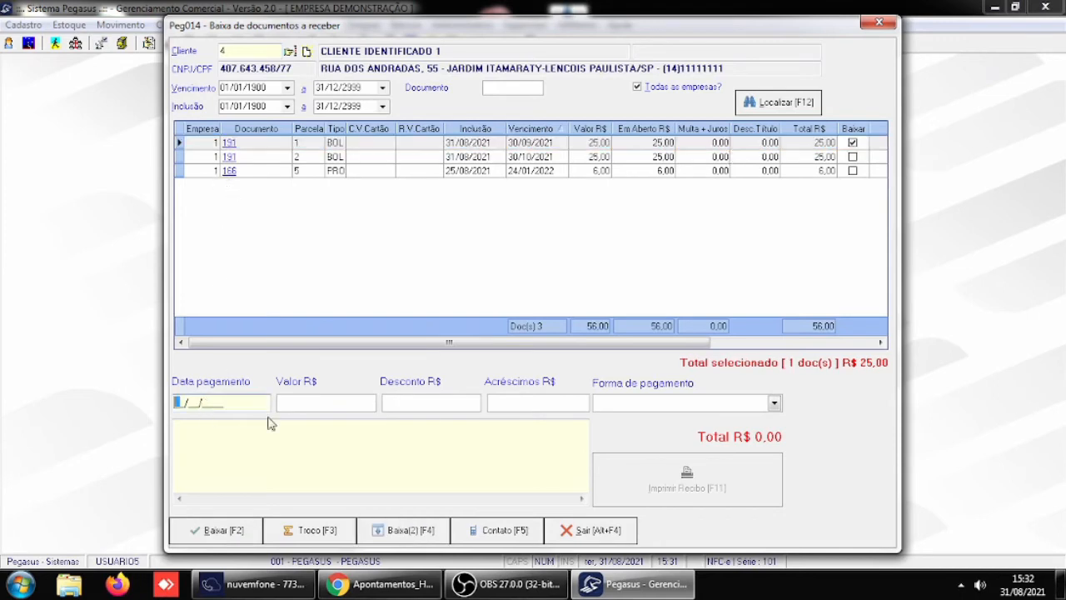
text(25082021)
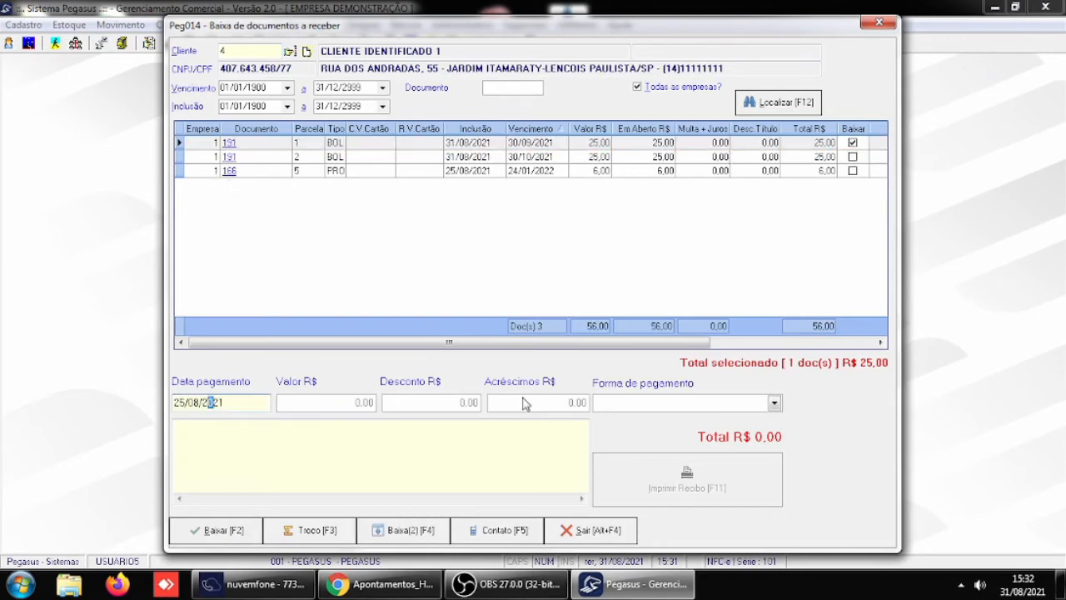
key(Tab)
key(d)
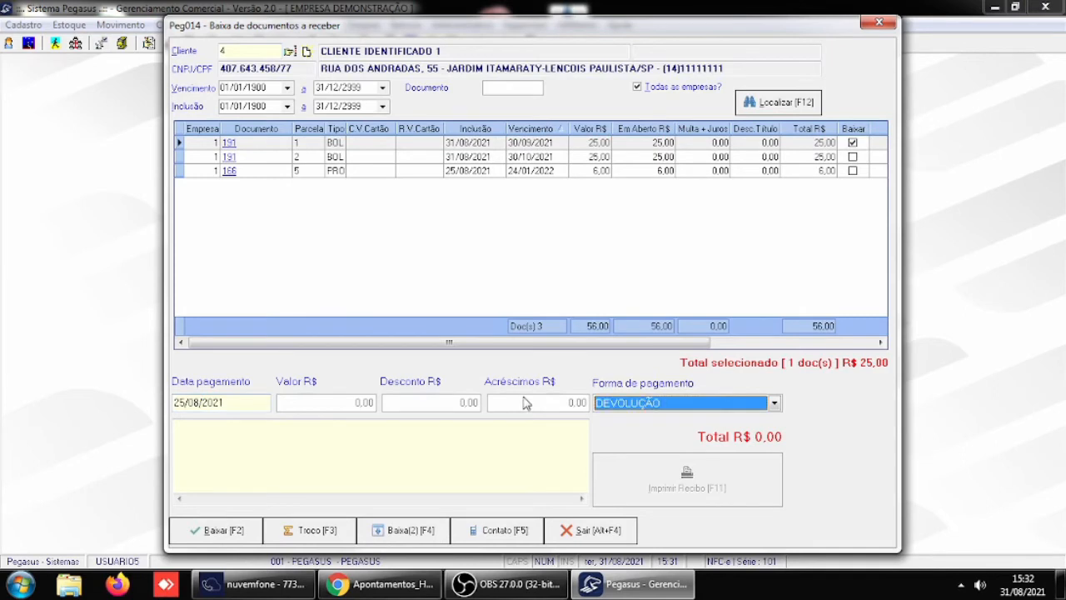
key(d)
key(Tab)
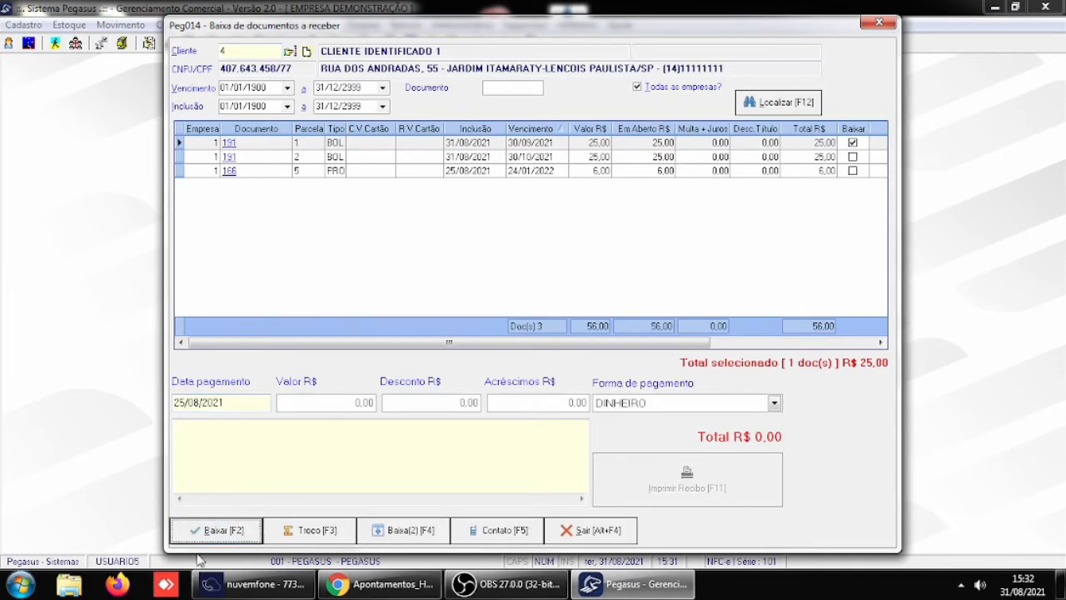
- Settle the marked installment with a received amount of 25,00 and close the settlement window
click(221, 537)
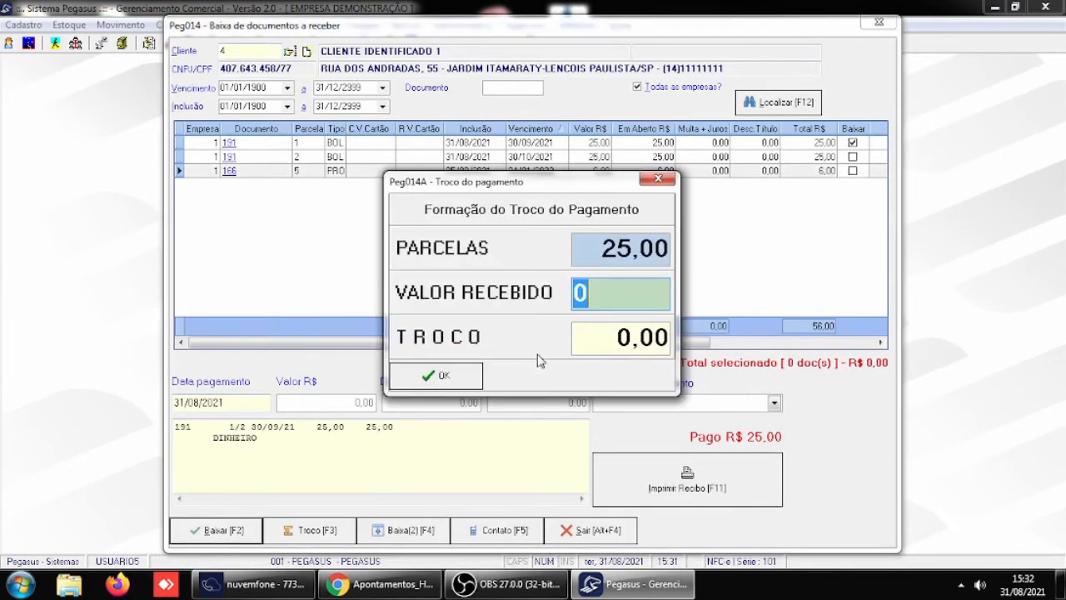
text(25)
key(Return)
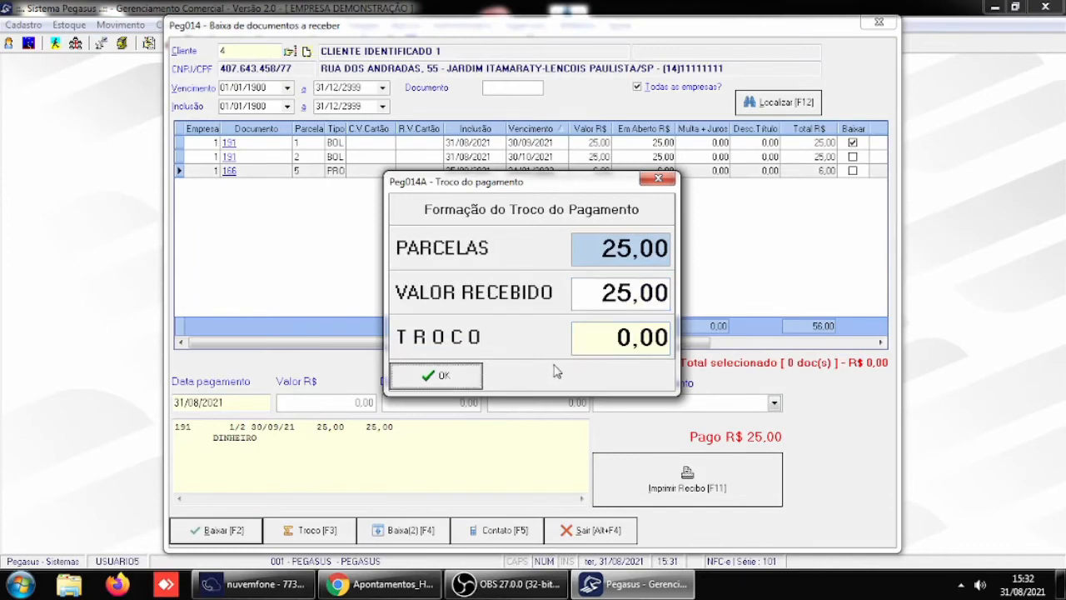
click(454, 386)
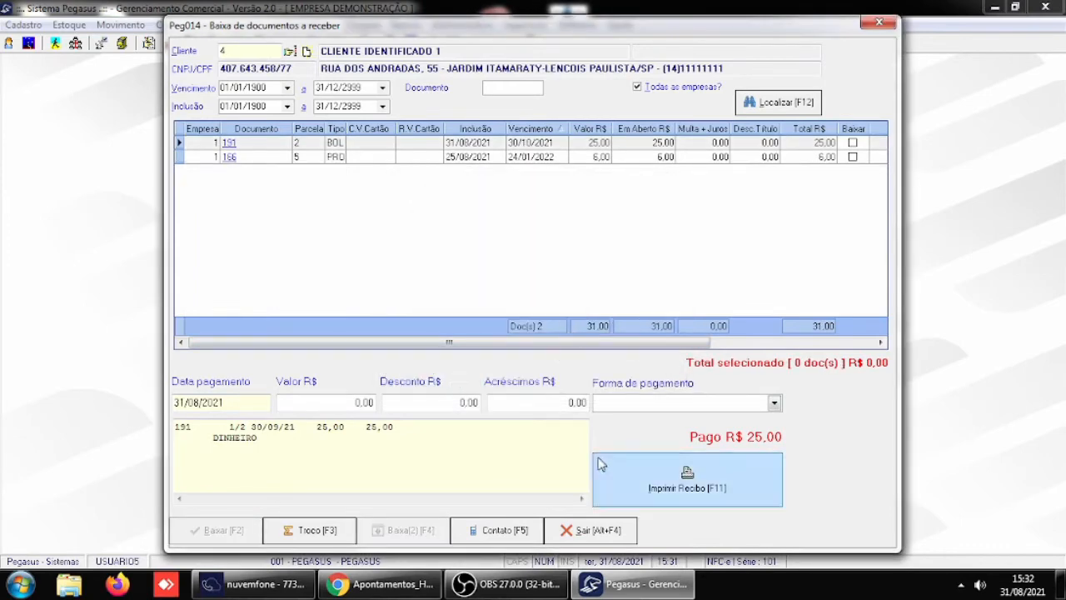
click(607, 533)
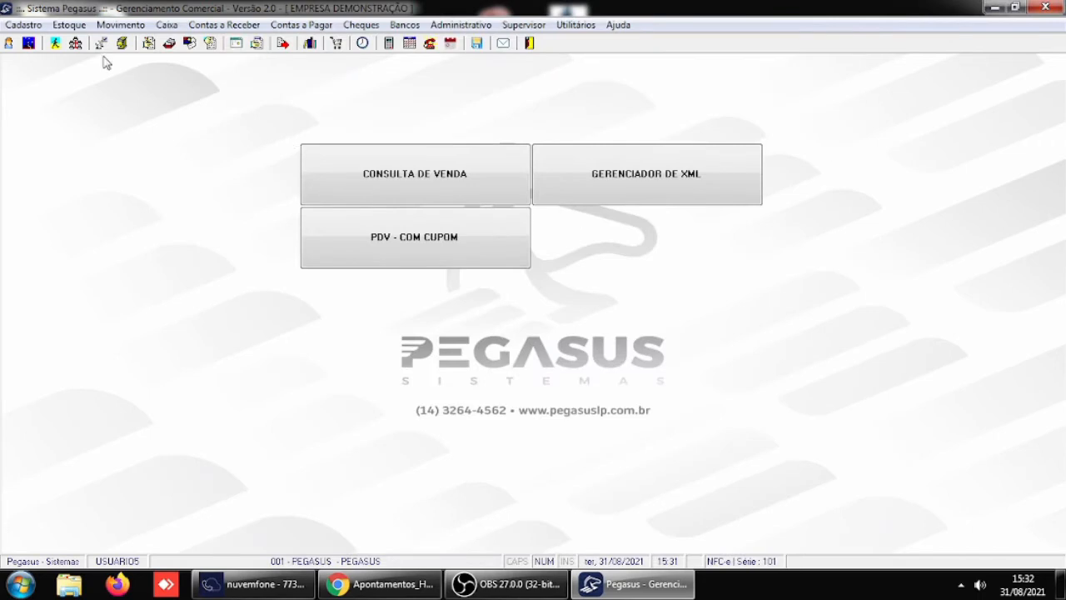
- Switch the login back to USUARIO1 with the account password and choose the company PEGASUS
click(9, 46)
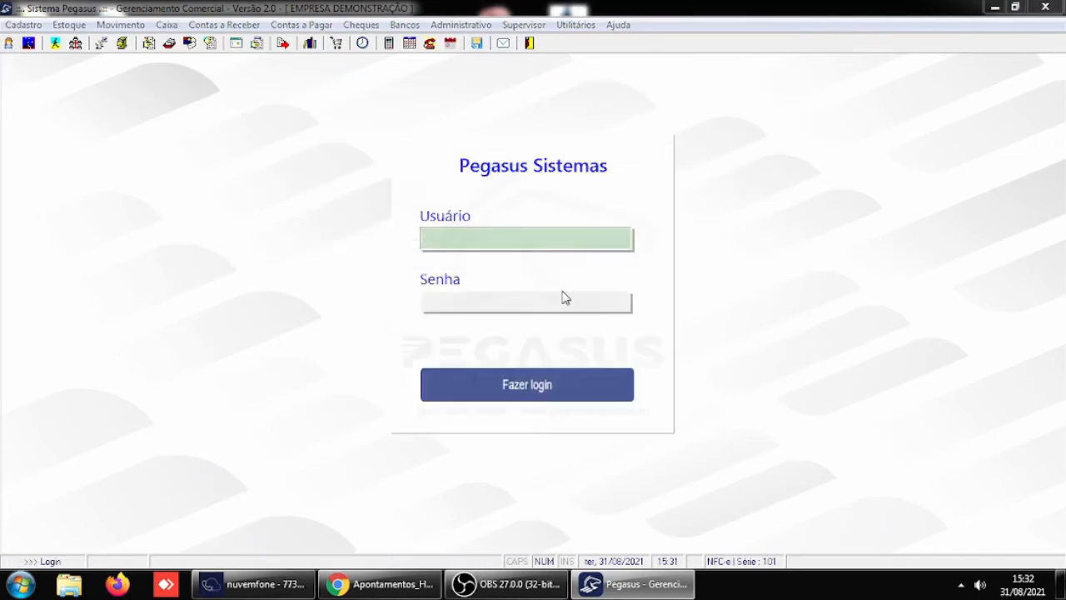
text(USUARIO1)
key(Return)
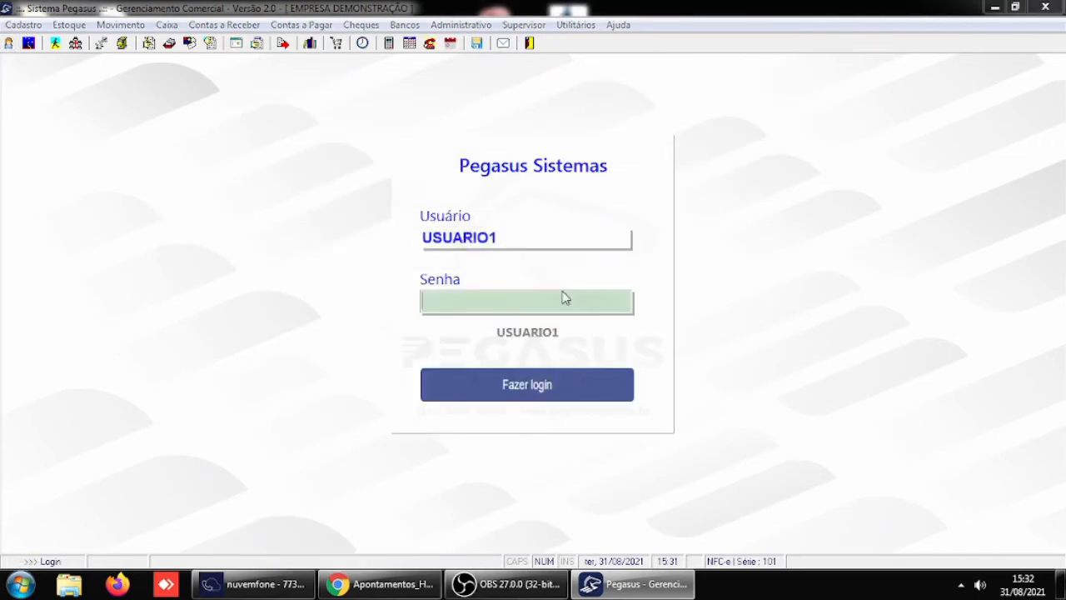
text(*****)
key(Return)
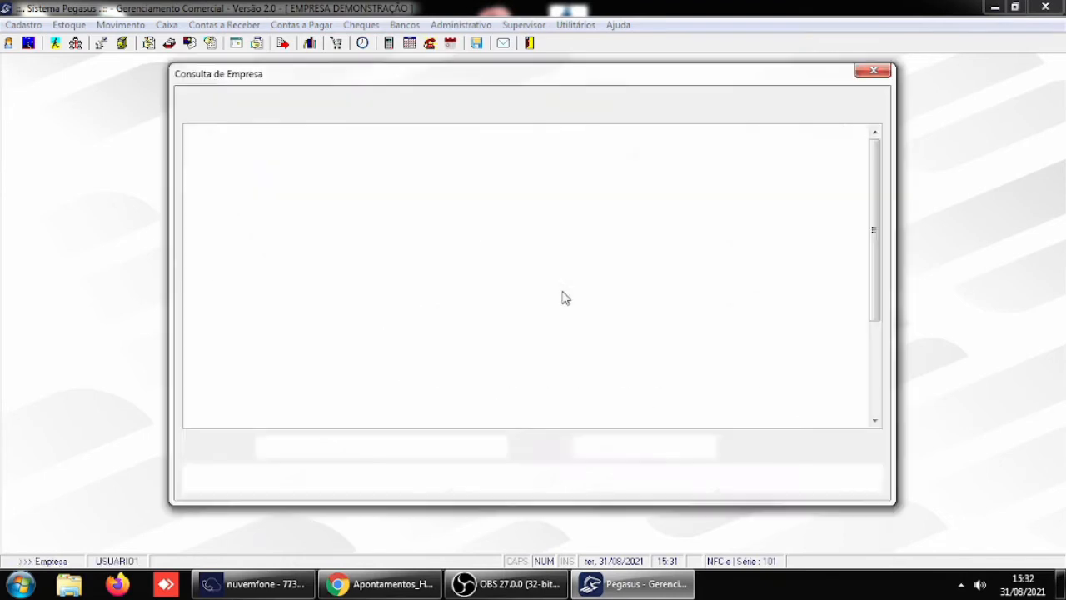
key(Return)
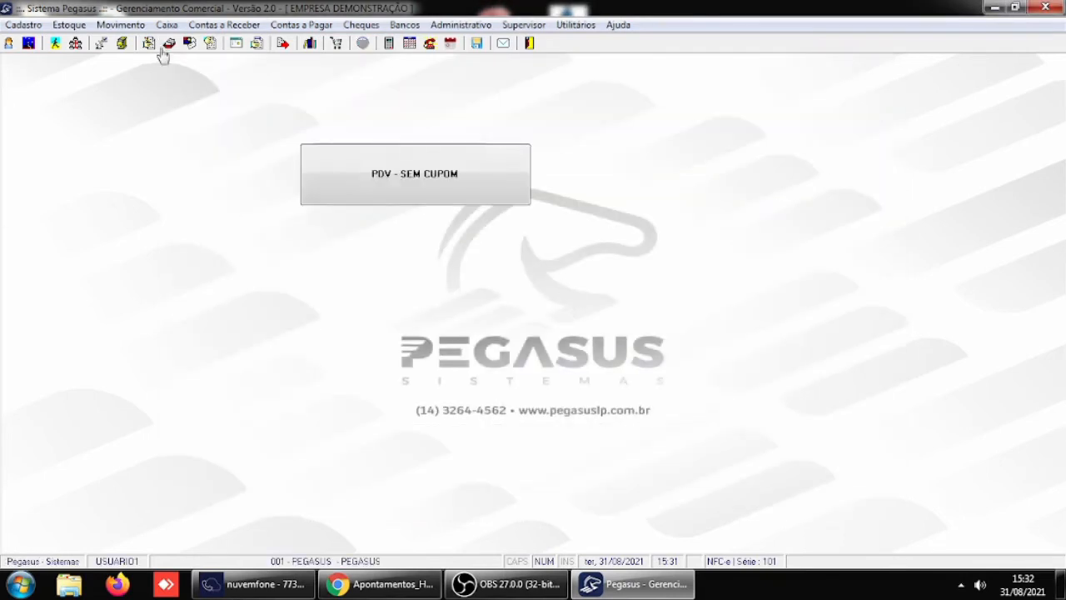
- Open the reversal of receivable payments and look up the settled installments of CLIENTE IDENTIFICADO 1
click(224, 25)
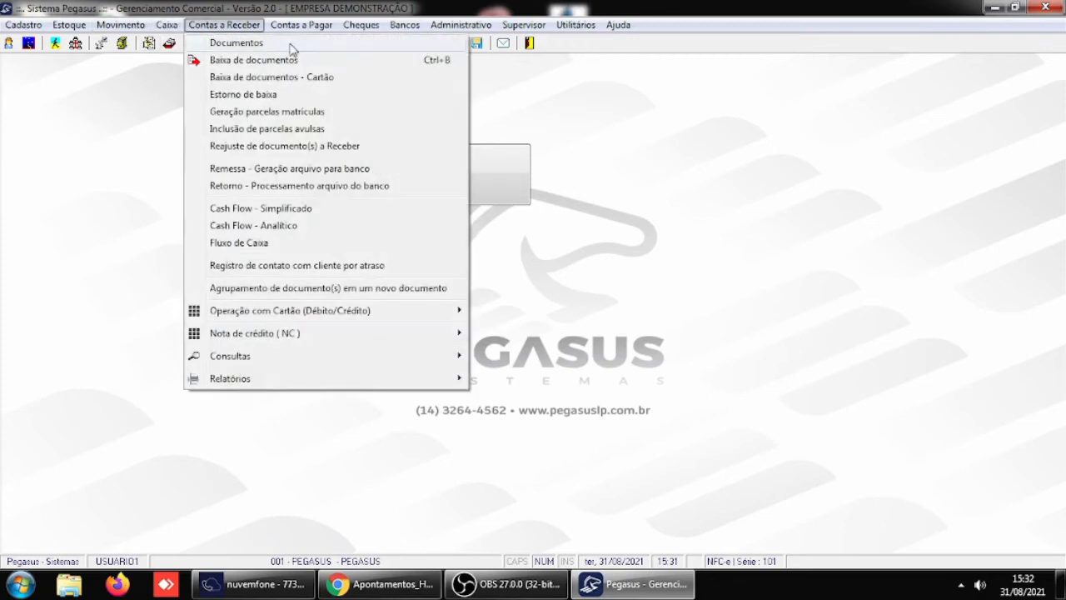
click(265, 95)
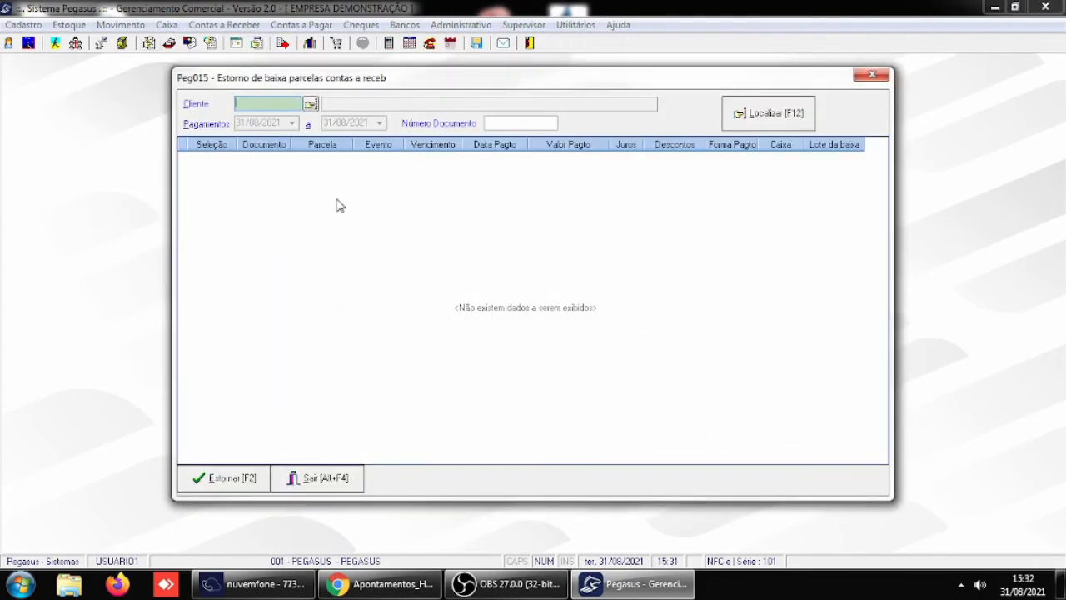
text(4)
key(Return)
click(791, 114)
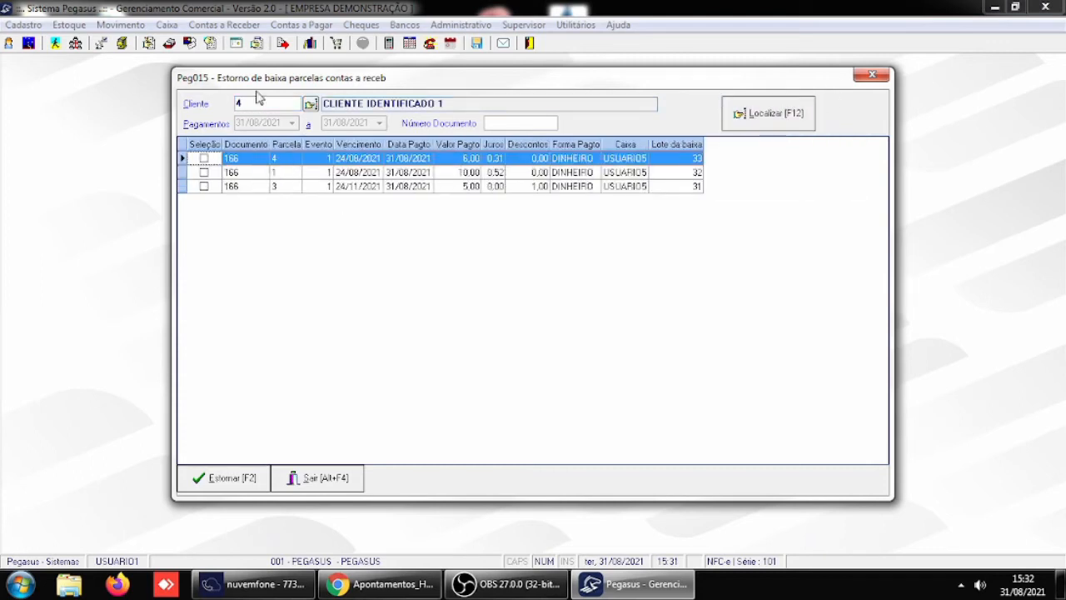
- Look up the reversible settled installments of CLIENTE PAGADOR, followed by those of CLIENTE
drag(254, 101, 173, 106)
text(5)
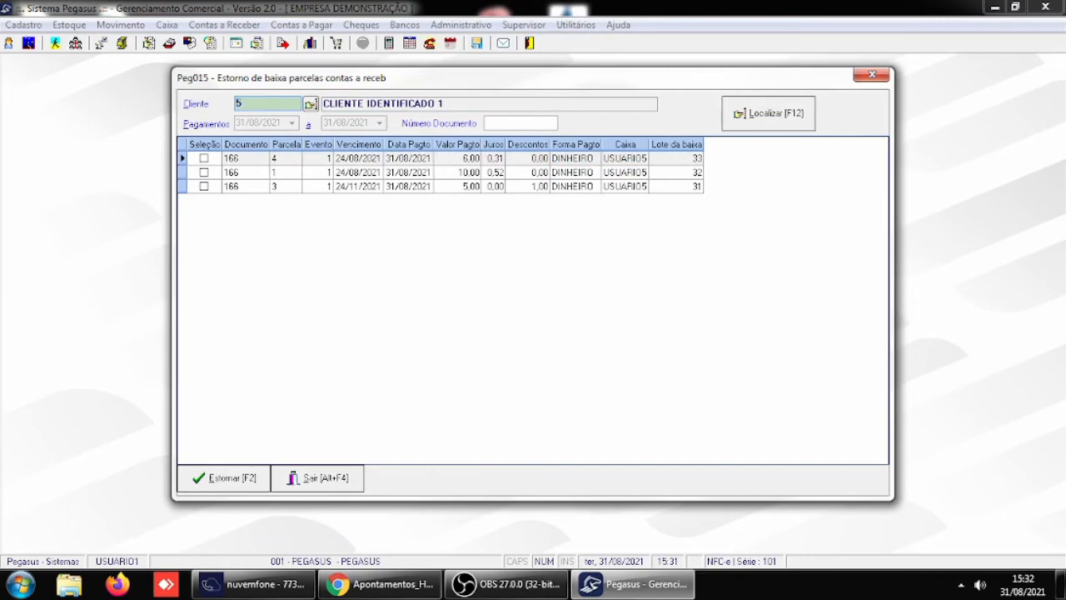
key(Return)
click(812, 121)
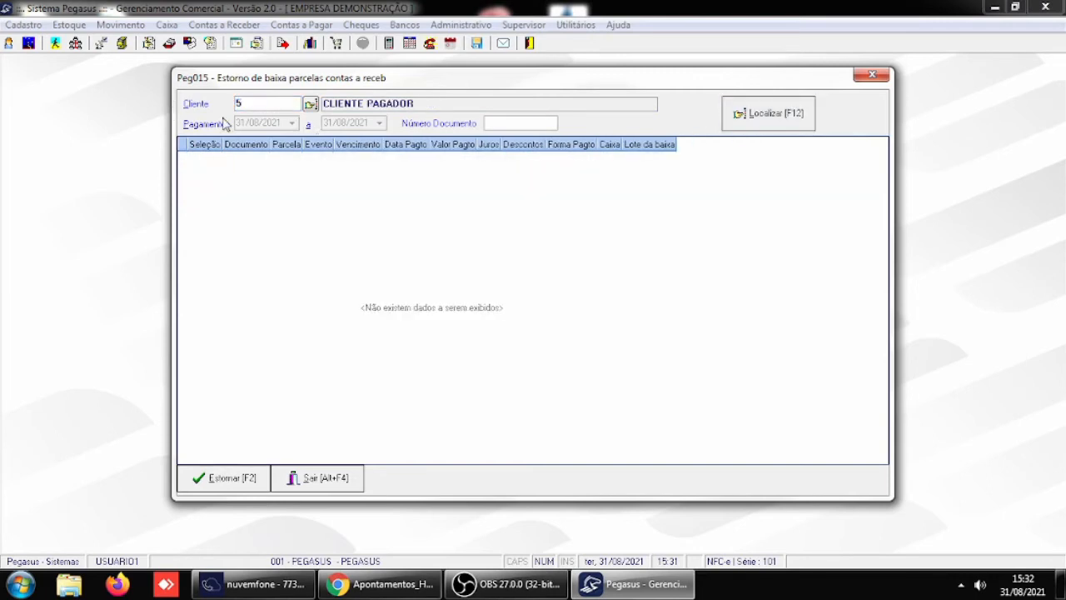
drag(248, 103, 144, 114)
text(6)
key(Return)
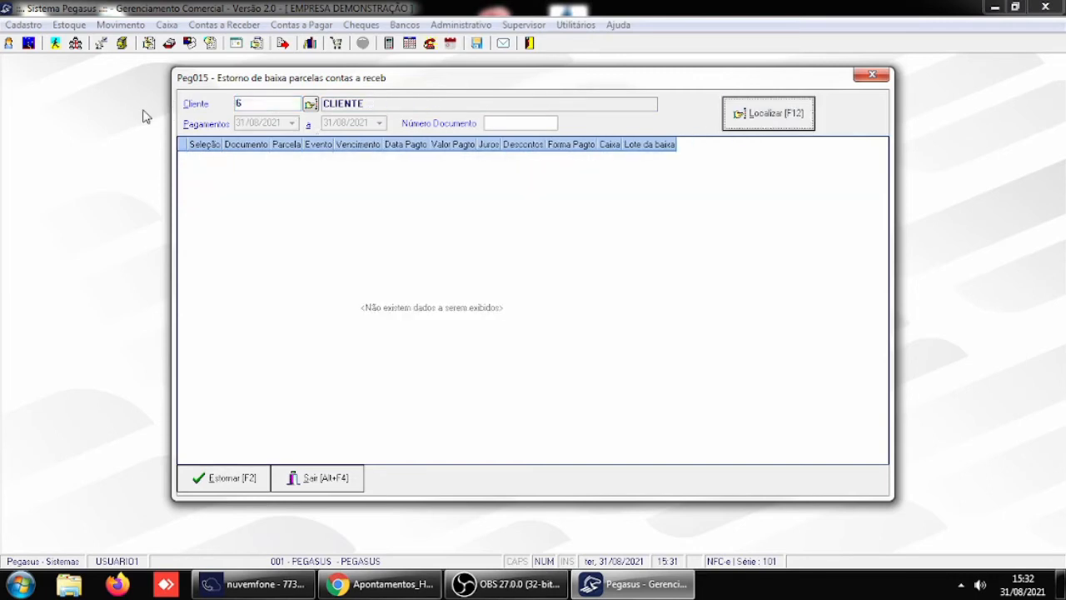
click(747, 116)
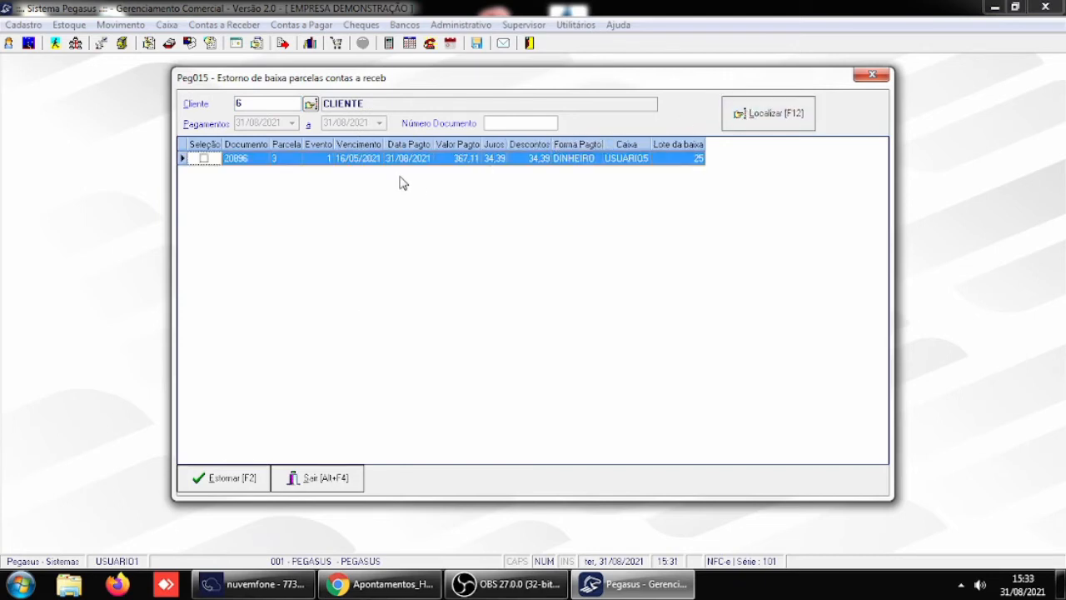
- Close the reversal window and switch the login to USUARIO5 with the account password, choosing the company PEGASUS
click(320, 483)
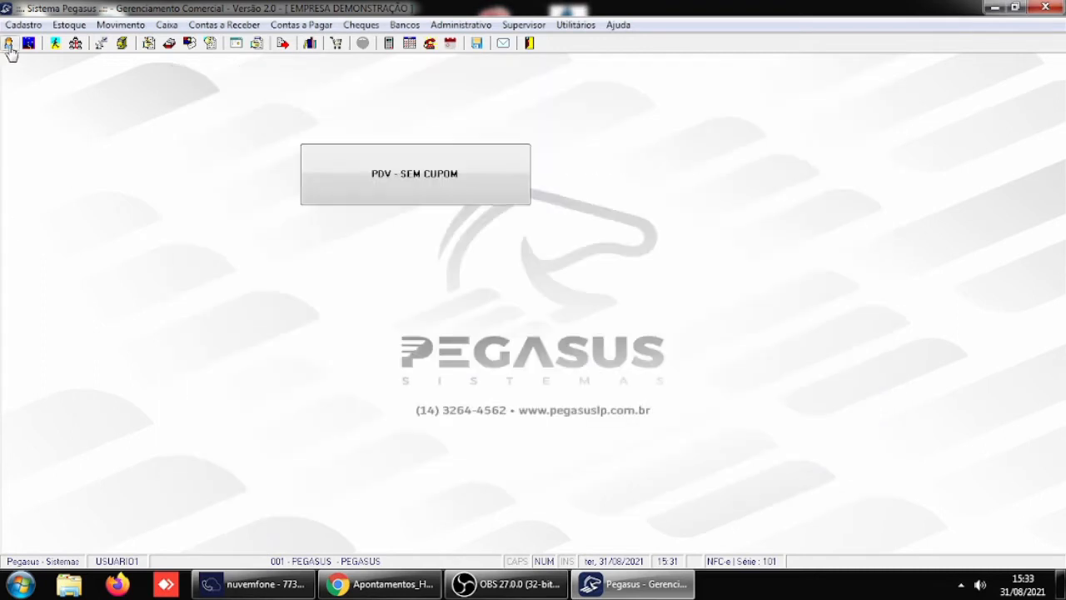
click(9, 45)
text(USUA)
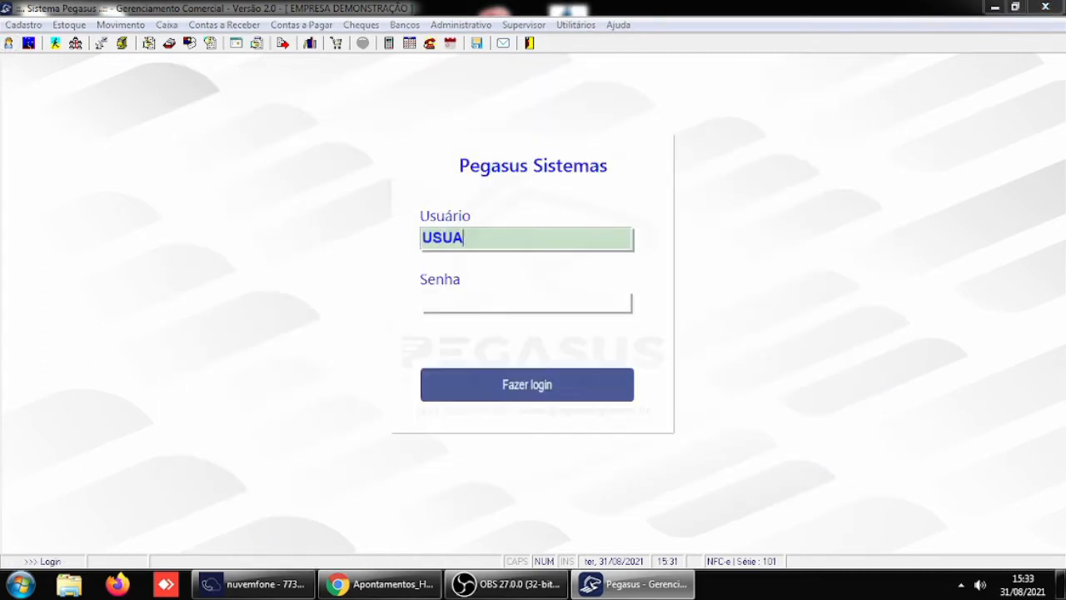
text(RIO5)
key(Return)
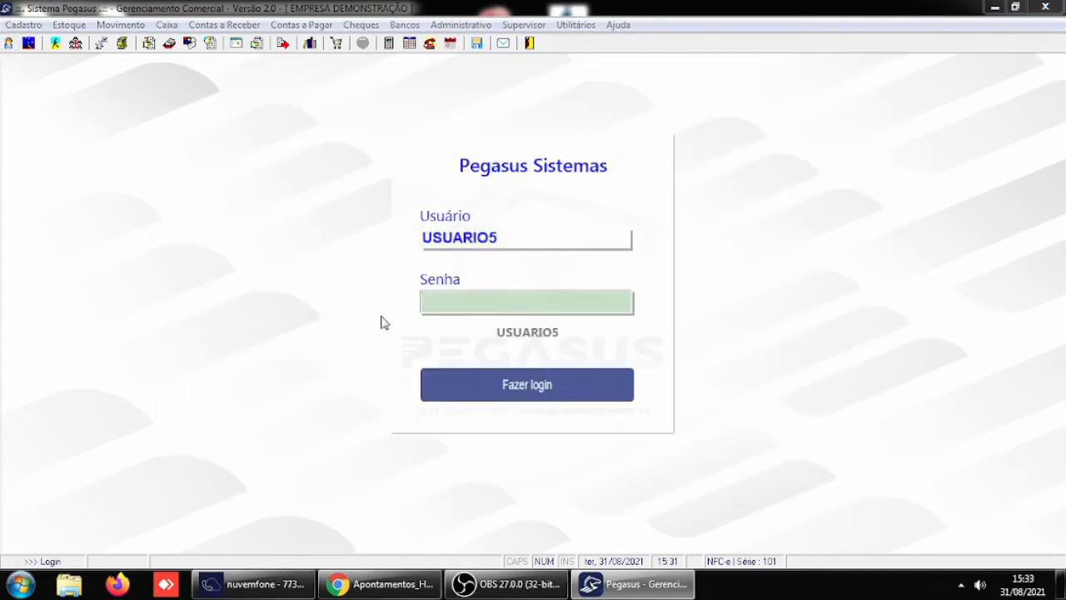
text(*****)
key(Return)
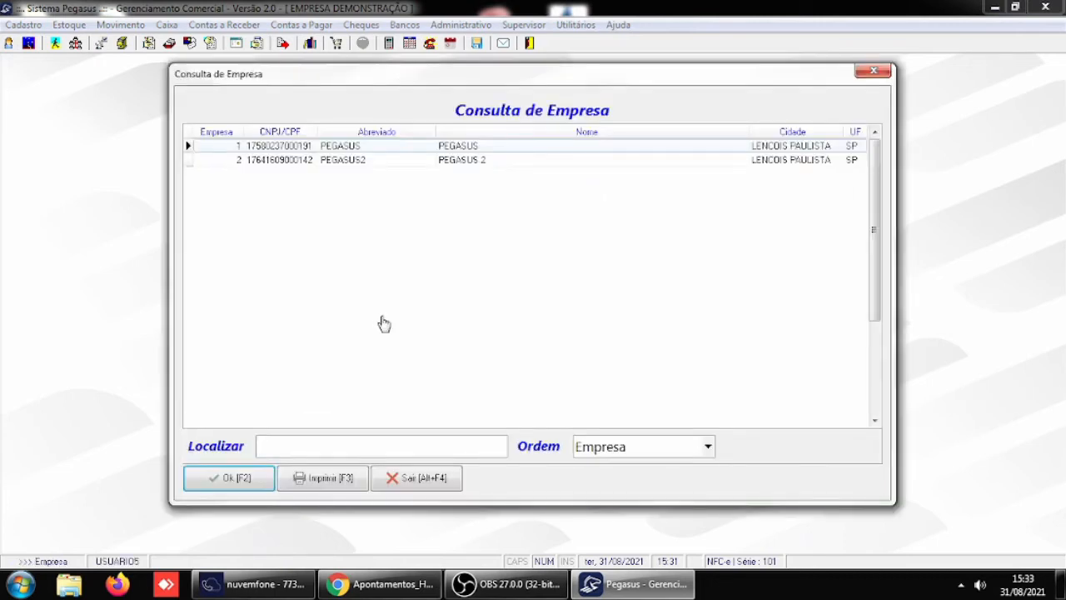
key(Return)
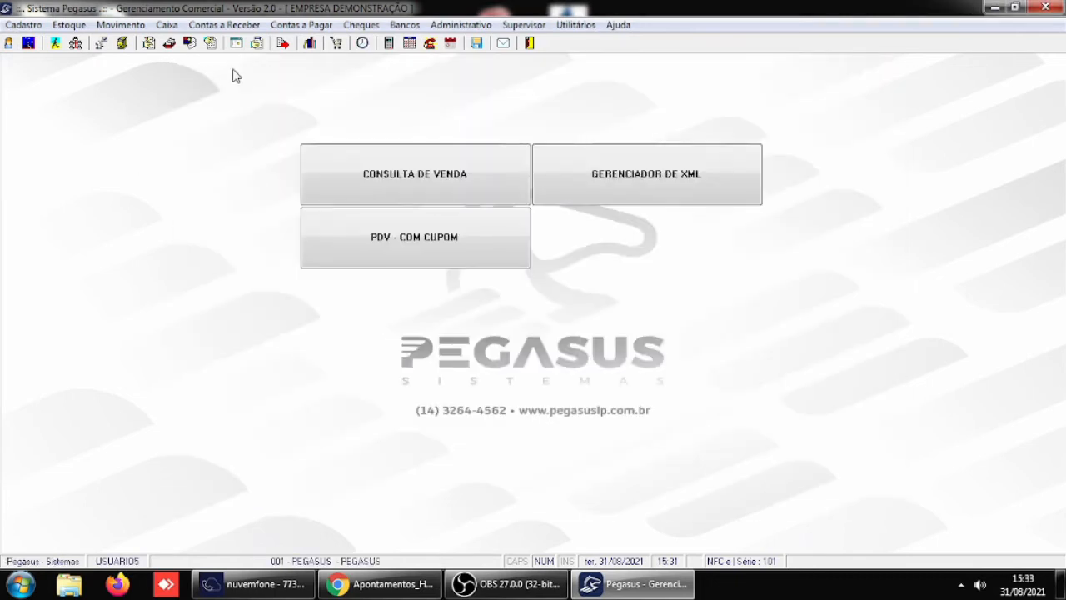
- Open the reversal of receivable payments and set the payment period from 25/08/2021 to 25/08/2021
click(224, 25)
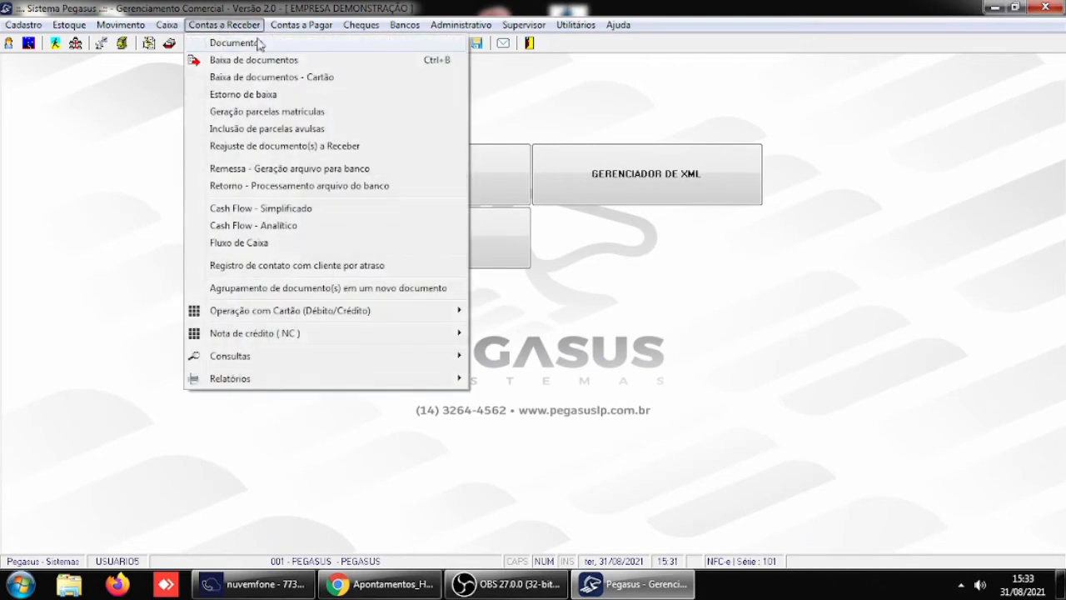
click(248, 97)
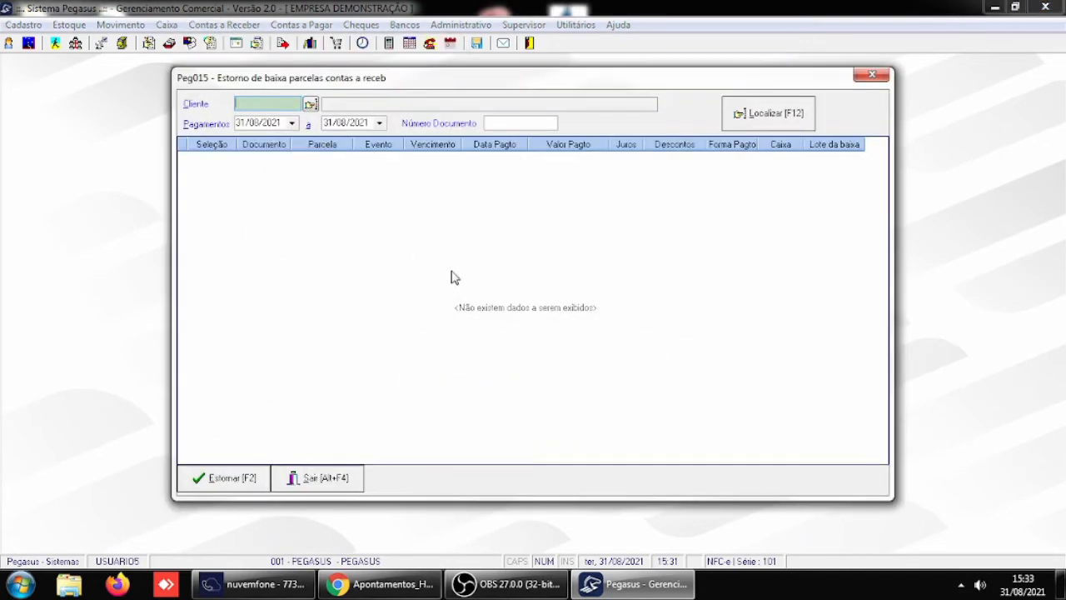
click(248, 124)
text(2)
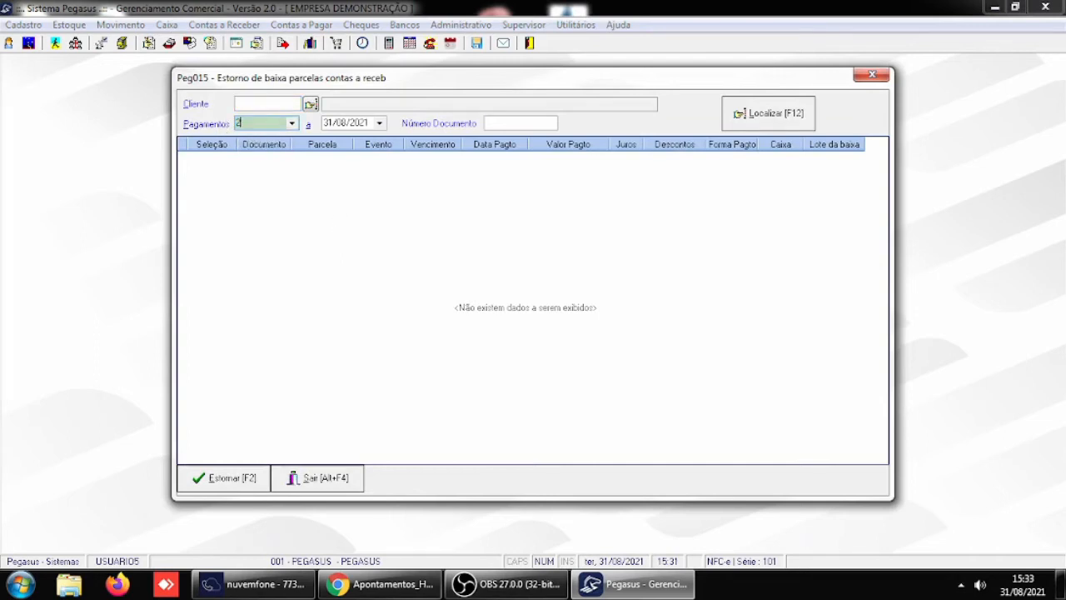
text(5/08/2021)
key(Tab)
text(2)
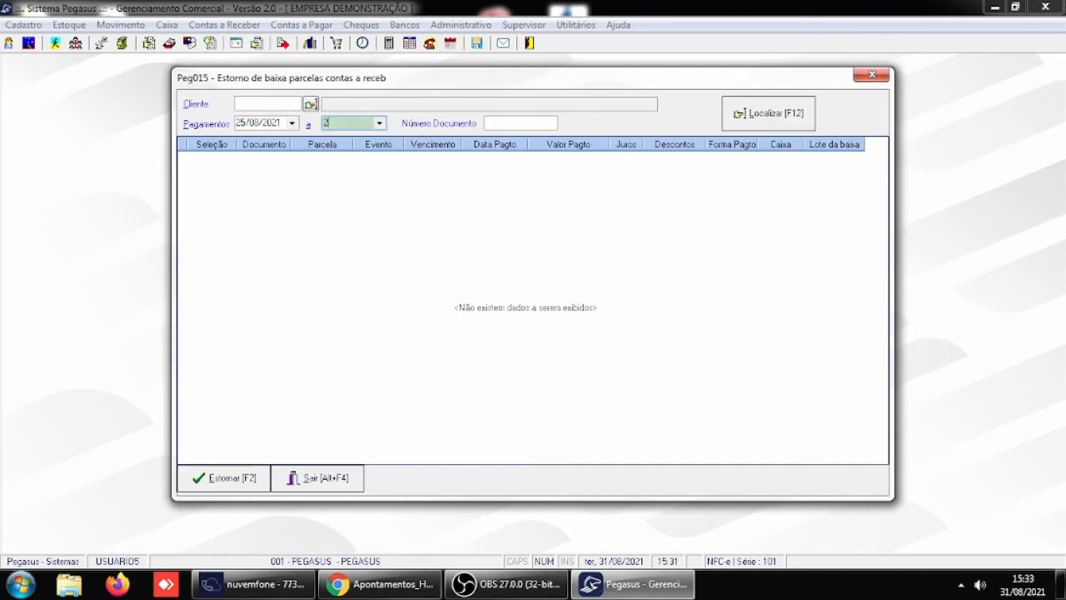
text(5/08/2021)
key(Tab)
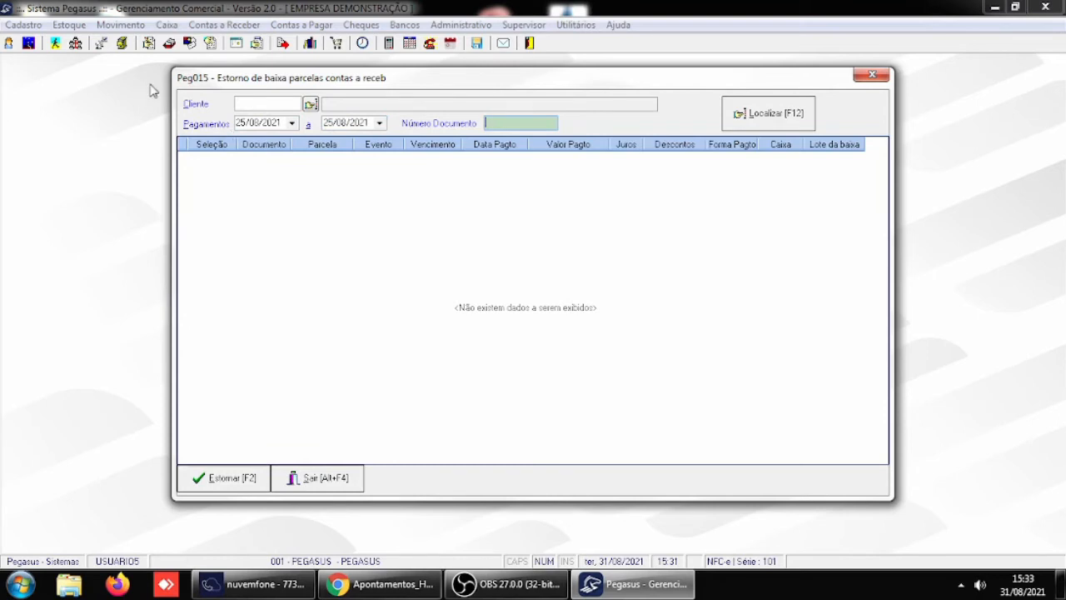
- Look up the settled installments of client 4, CLIENTE IDENTIFICADO 1, in that period and close the reversal window
click(241, 103)
text(4)
key(Tab)
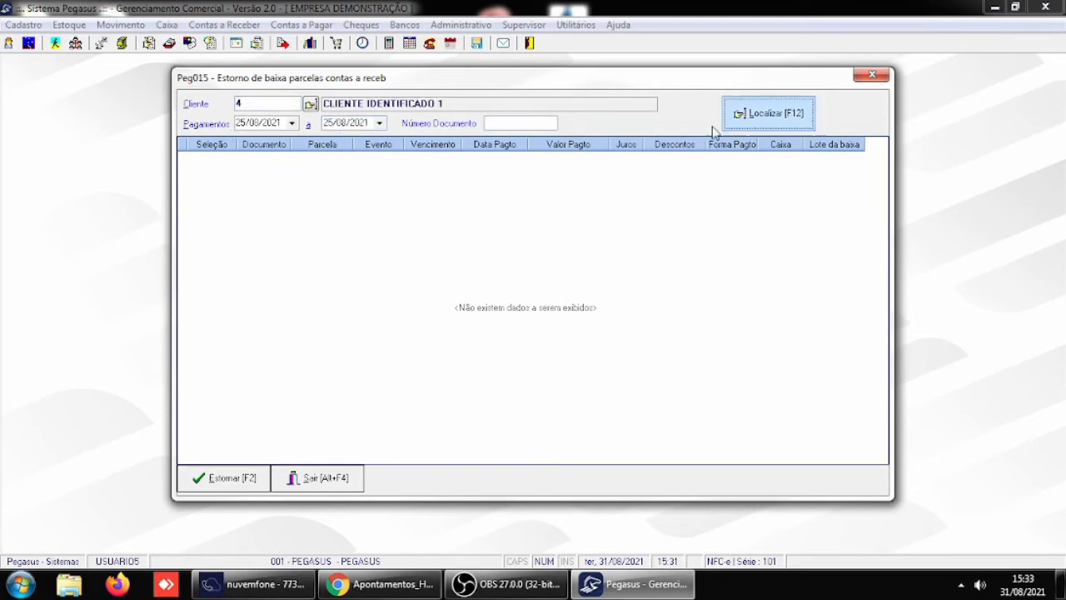
click(752, 119)
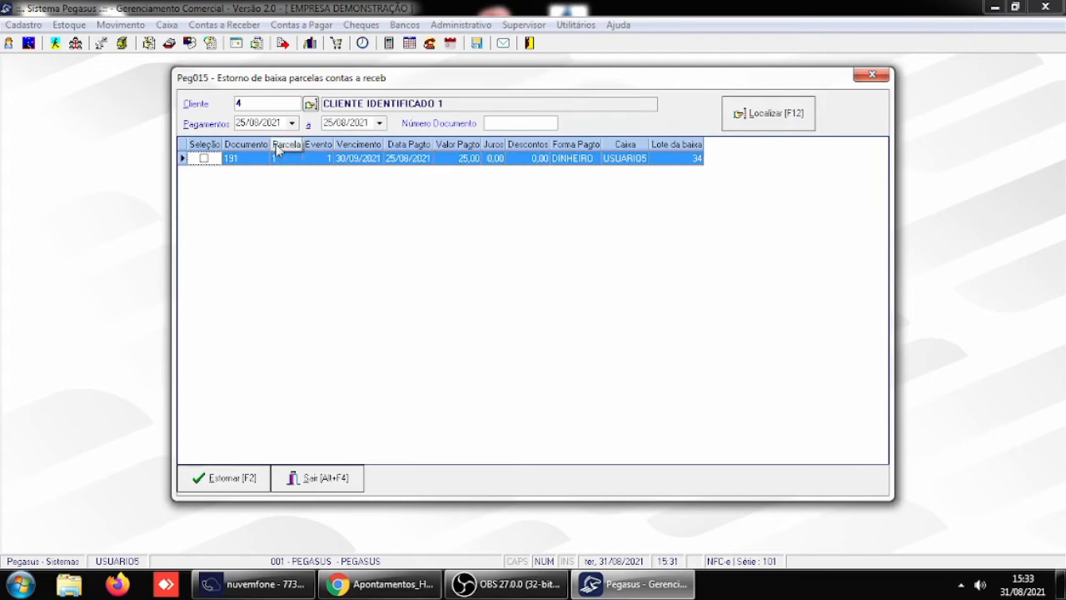
click(323, 477)
- Switch the login back to USUARIO1 with the account password and choose the company PEGASUS
click(9, 44)
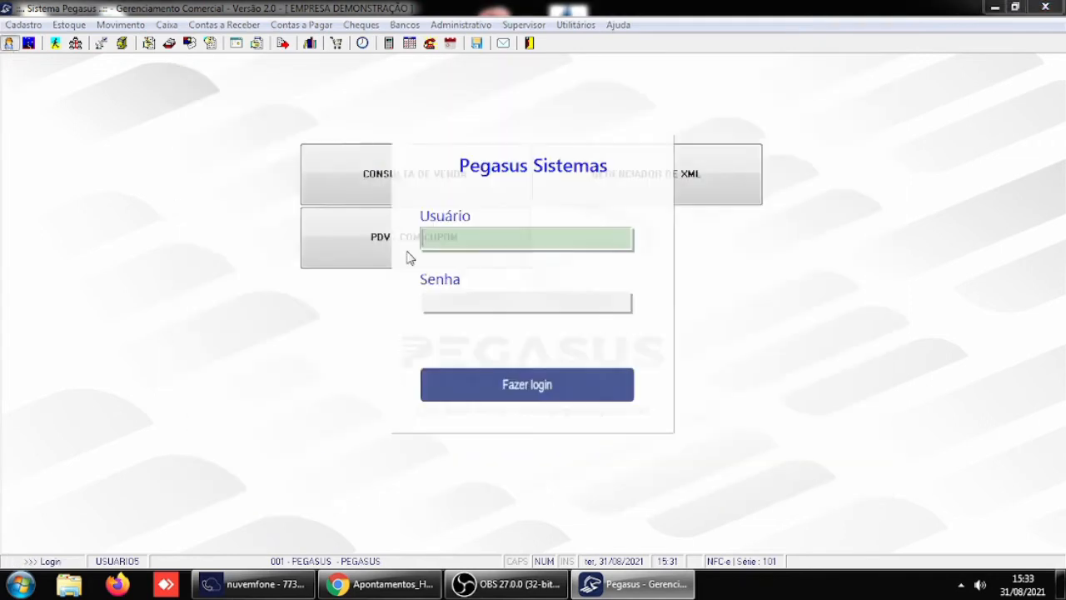
text(USUARIO1)
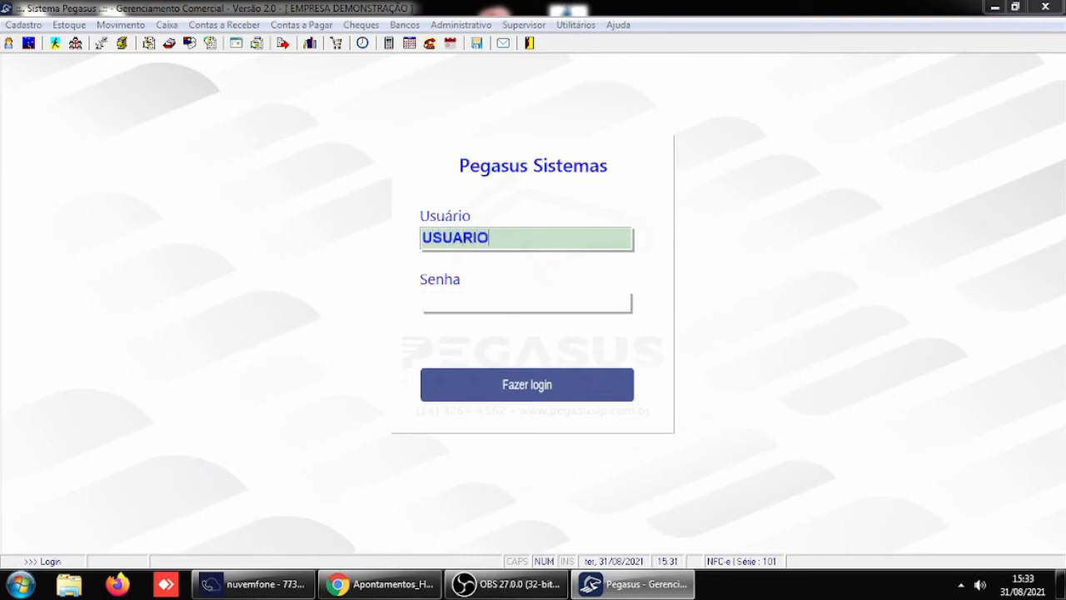
key(Return)
text(123)
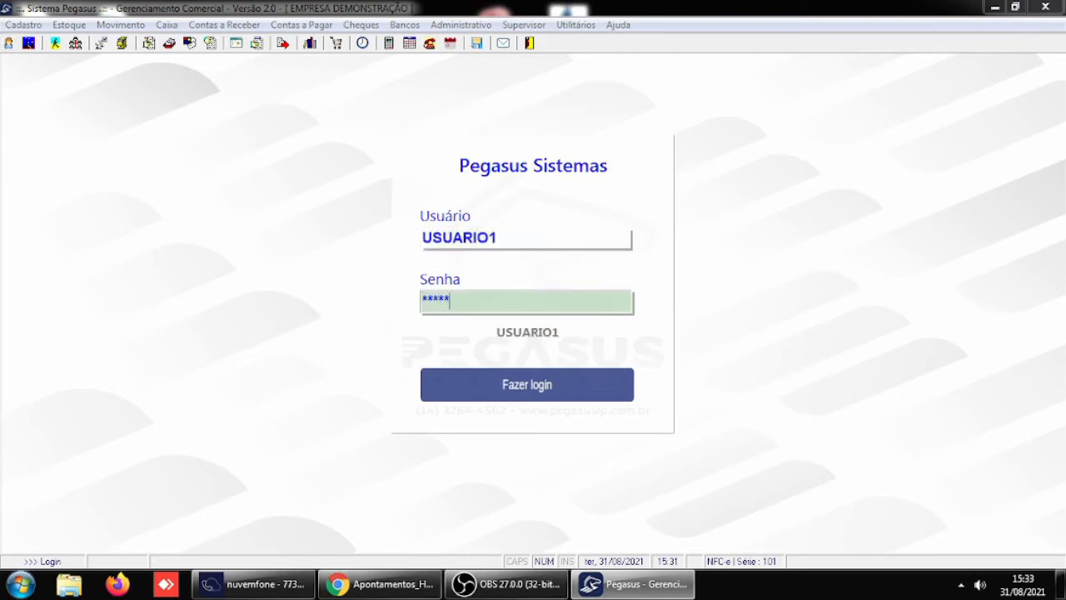
key(Return)
key(Return)
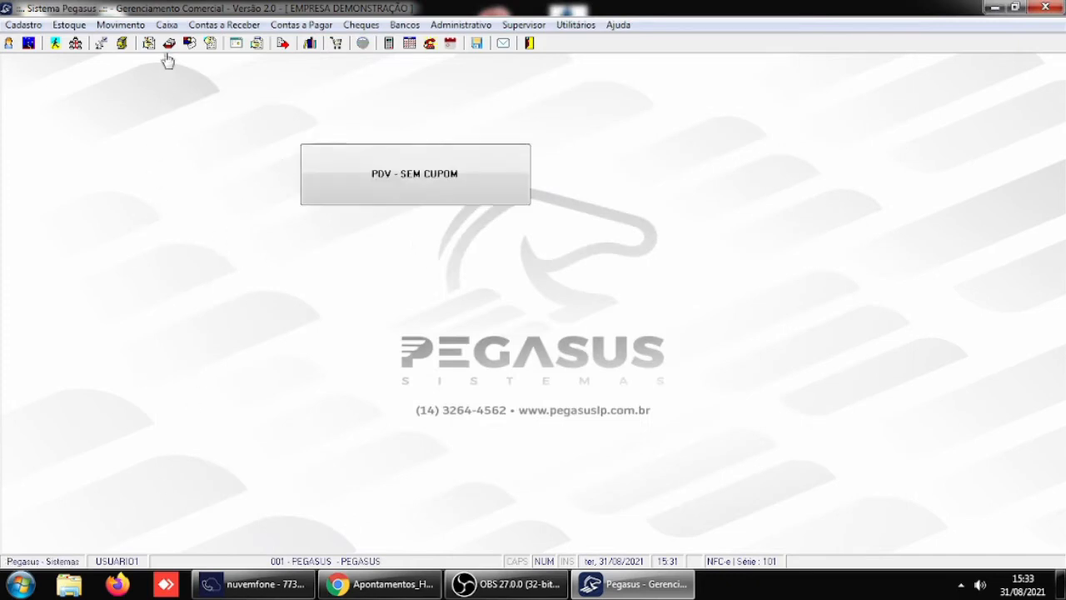
- Open the reversal of receivable payments to check whether USUARIO1 can edit the payment dates, and close it
click(201, 25)
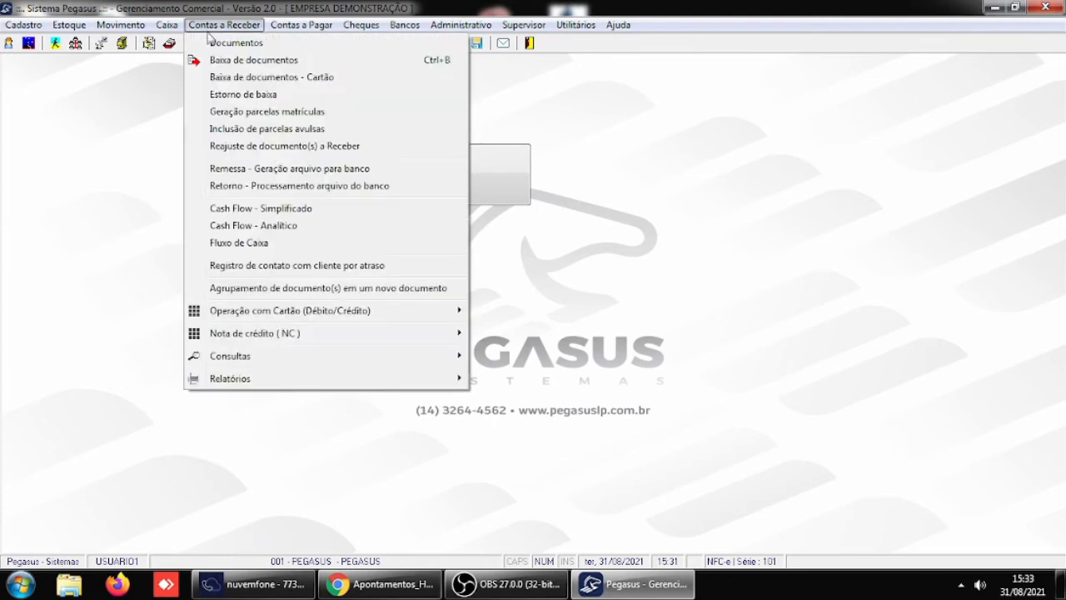
click(233, 95)
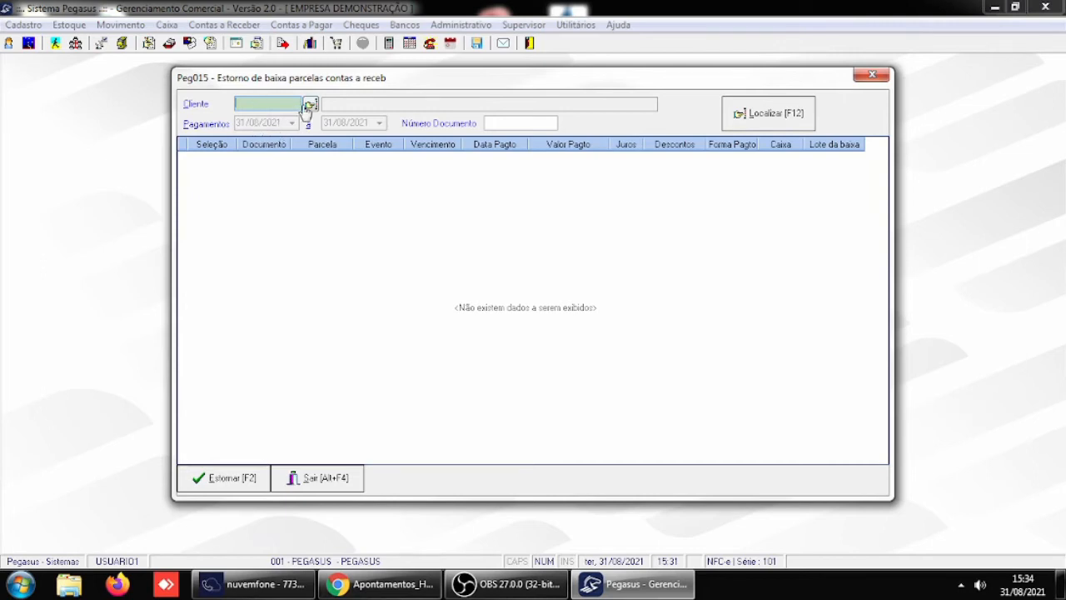
click(337, 482)
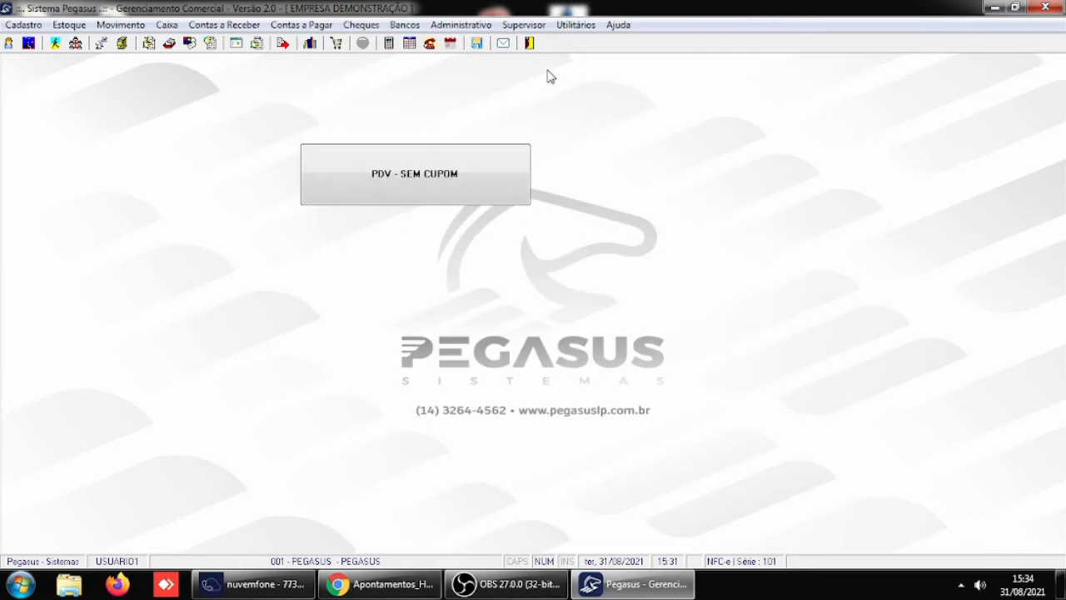
- Open the general parameters, examine the Receber / Caixa settings, and confirm the window
click(523, 25)
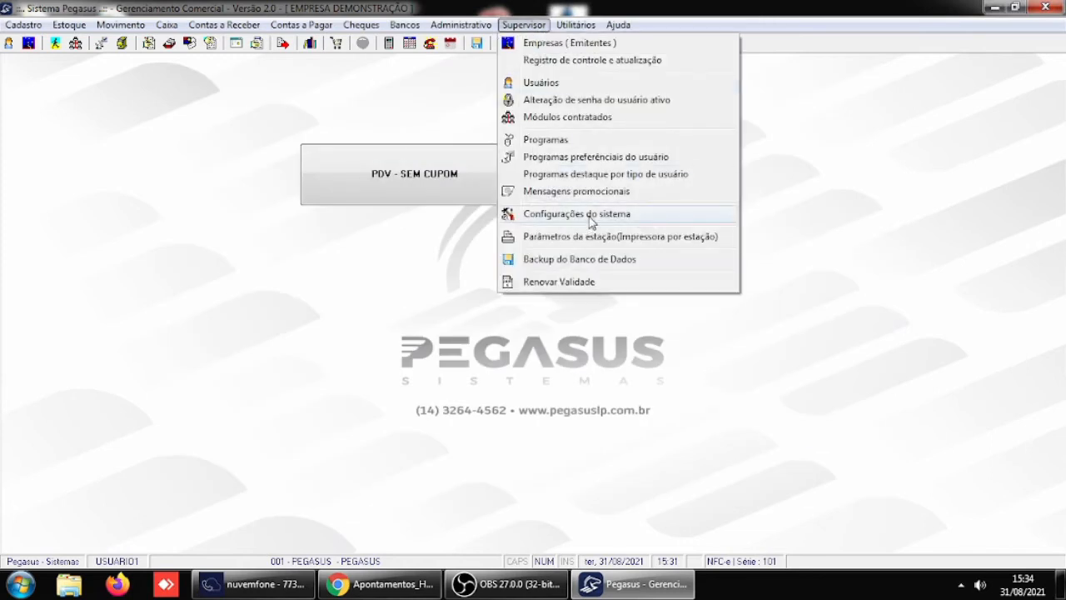
mouse_move(591, 220)
click(772, 215)
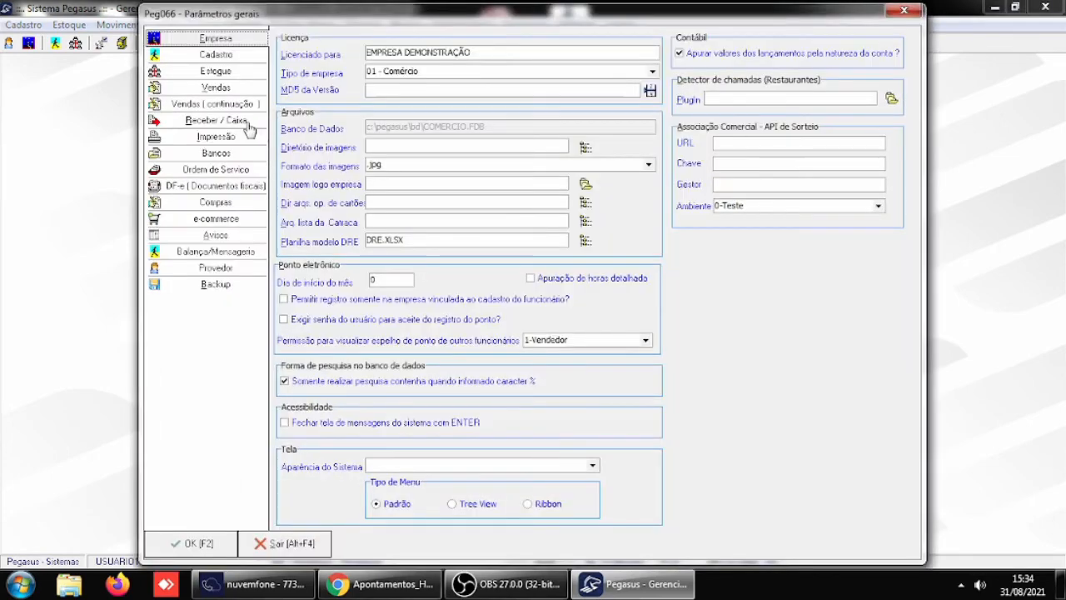
click(243, 122)
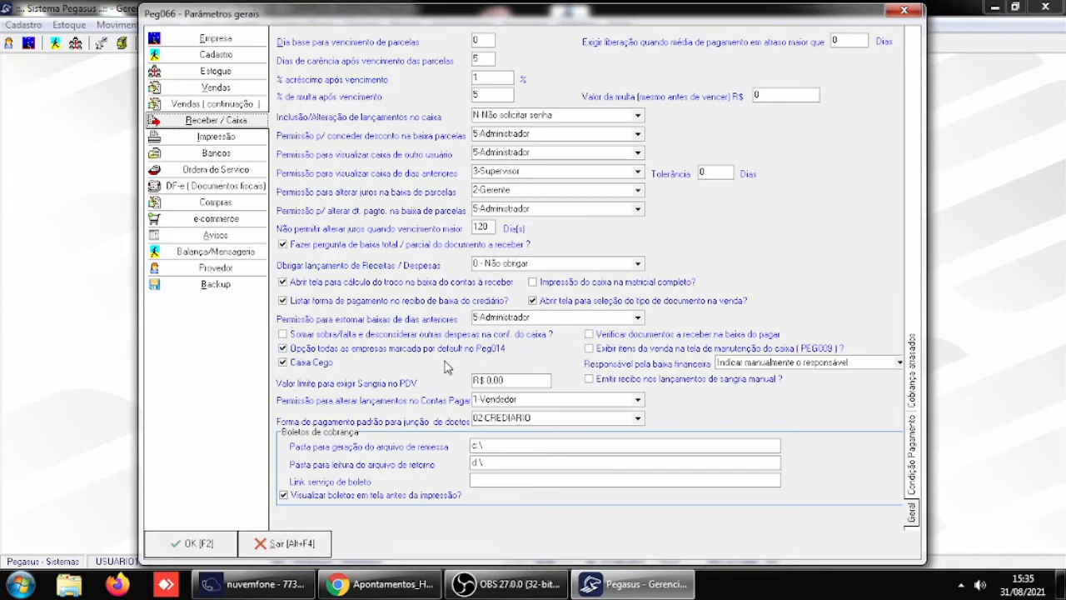
click(192, 543)
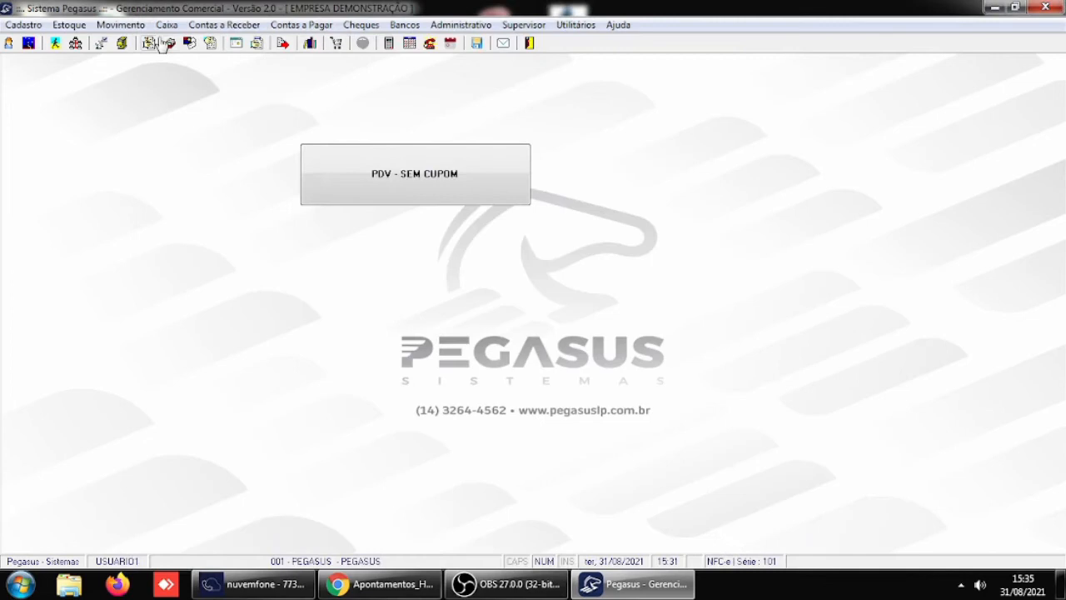
- Open the settlement of receivable documents, list the open installments of client 4, CLIENTE IDENTIFICADO 1, and close the window
click(223, 25)
click(239, 61)
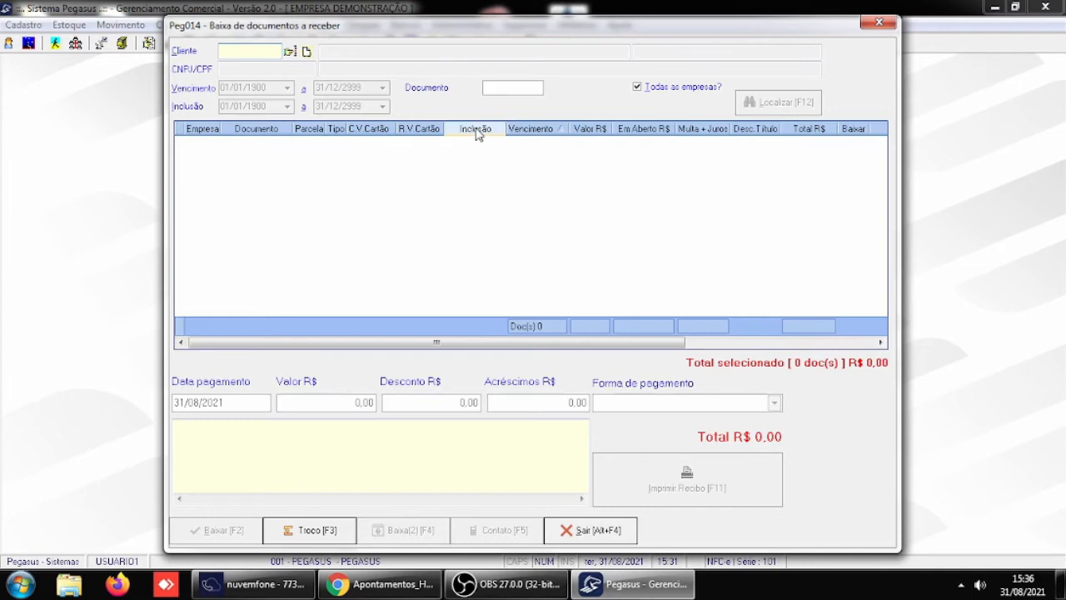
text(4)
key(Return)
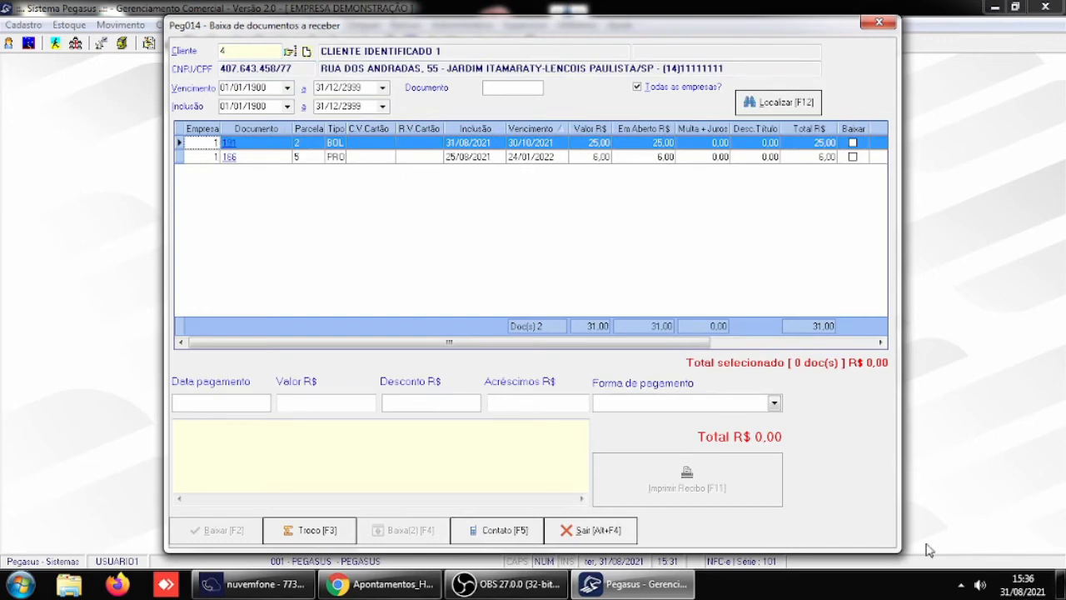
click(594, 531)
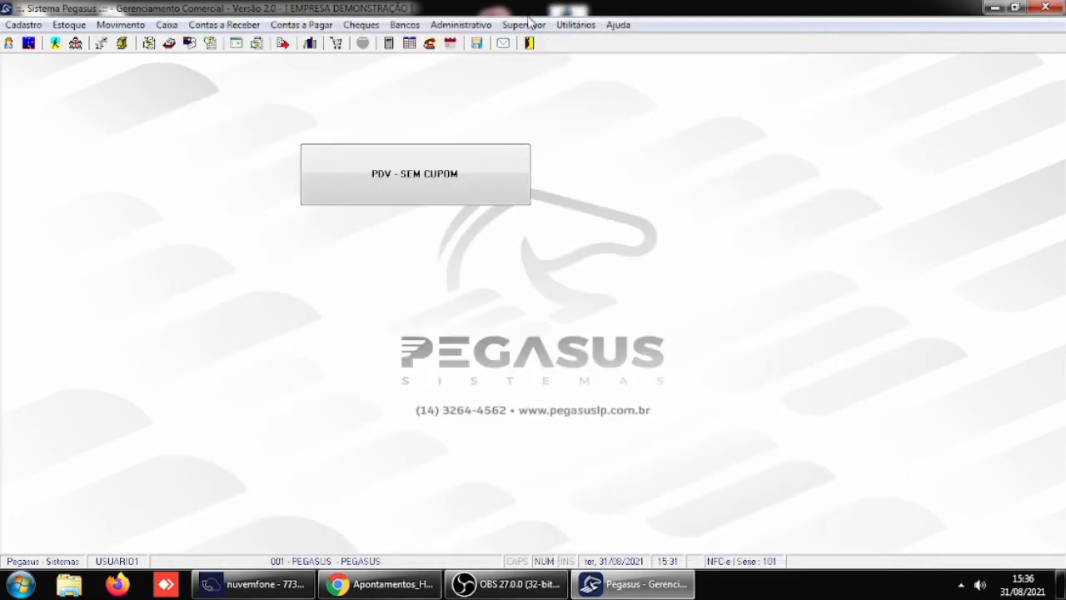
- Disable "Opção todas as empresas marcada por default no Peg014" in the Receber / Caixa general parameters and save
click(525, 24)
mouse_move(567, 215)
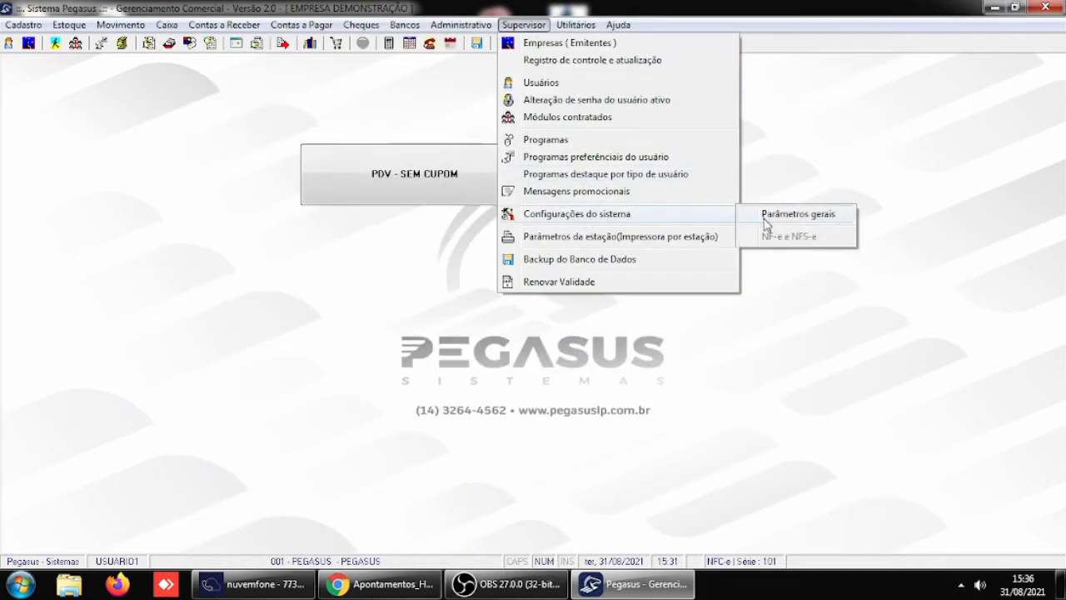
click(793, 216)
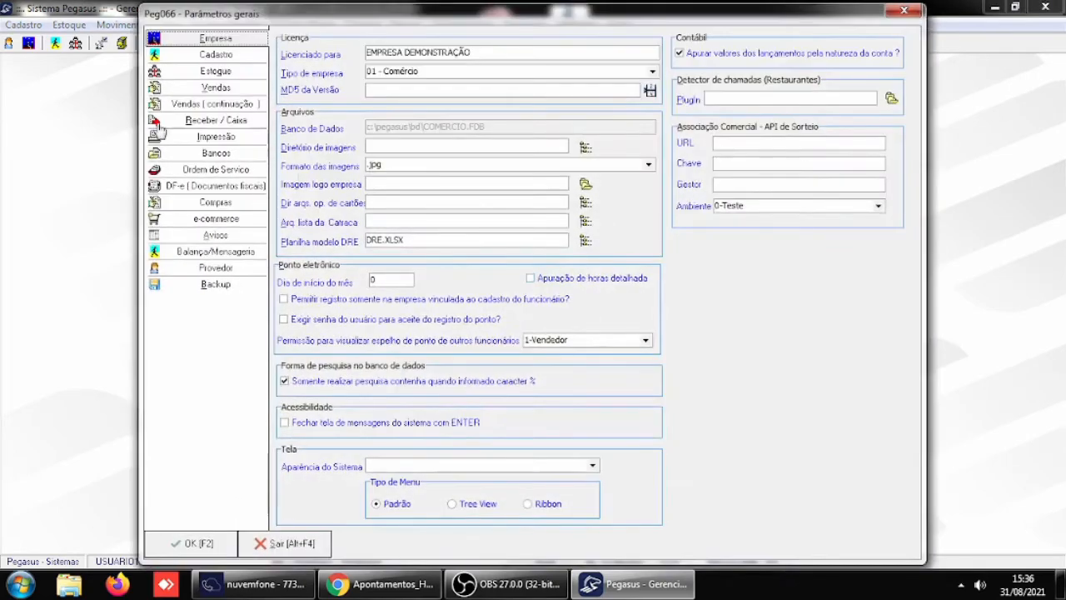
click(211, 122)
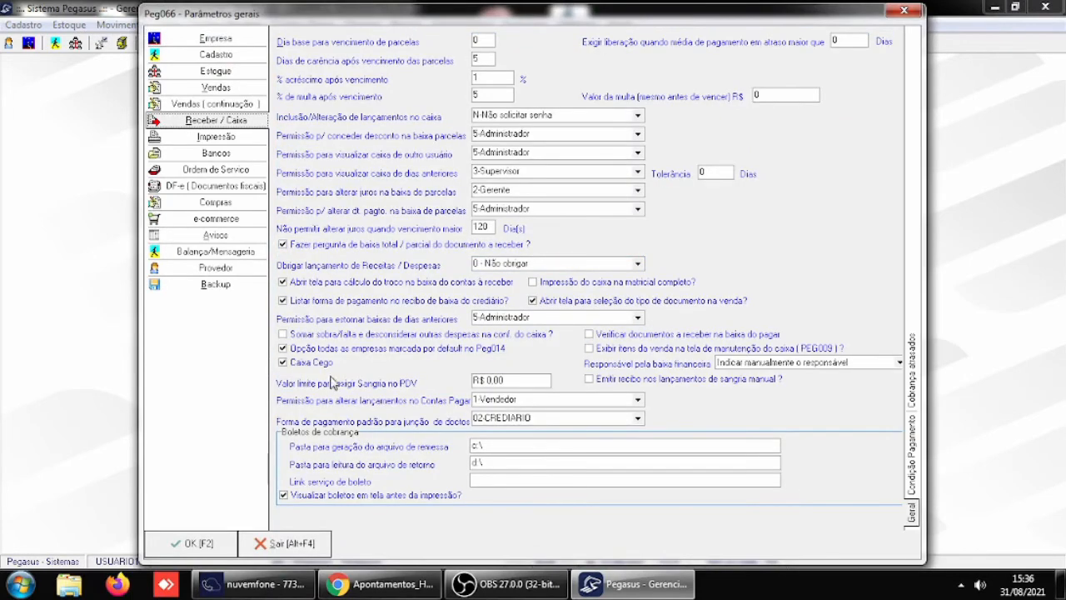
click(340, 349)
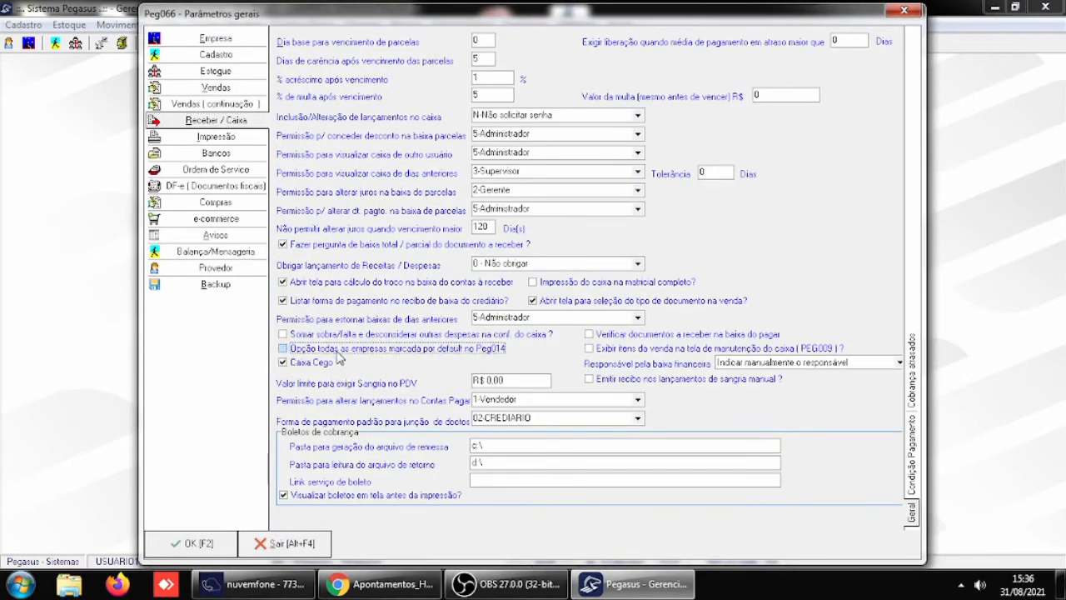
click(191, 543)
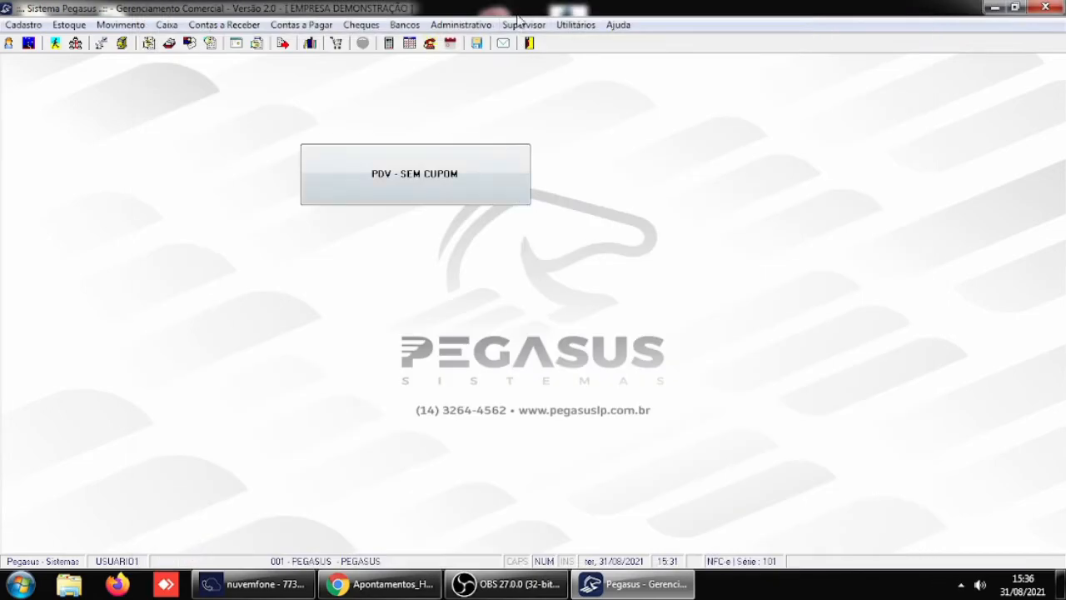
- Restart Pegasus and log in as USUARIO5 with the account password
click(529, 44)
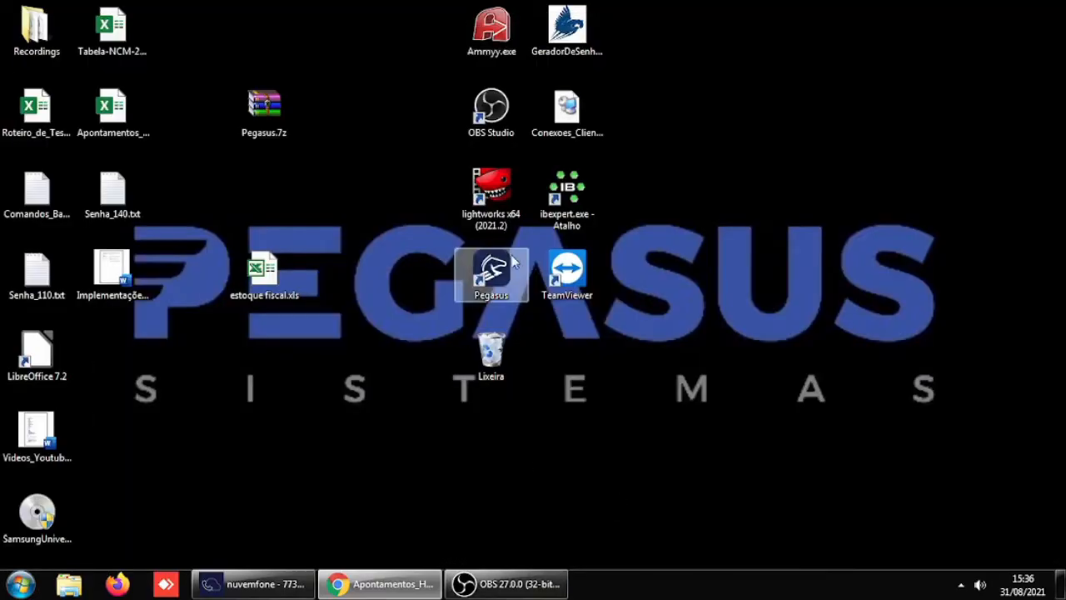
double_click(495, 279)
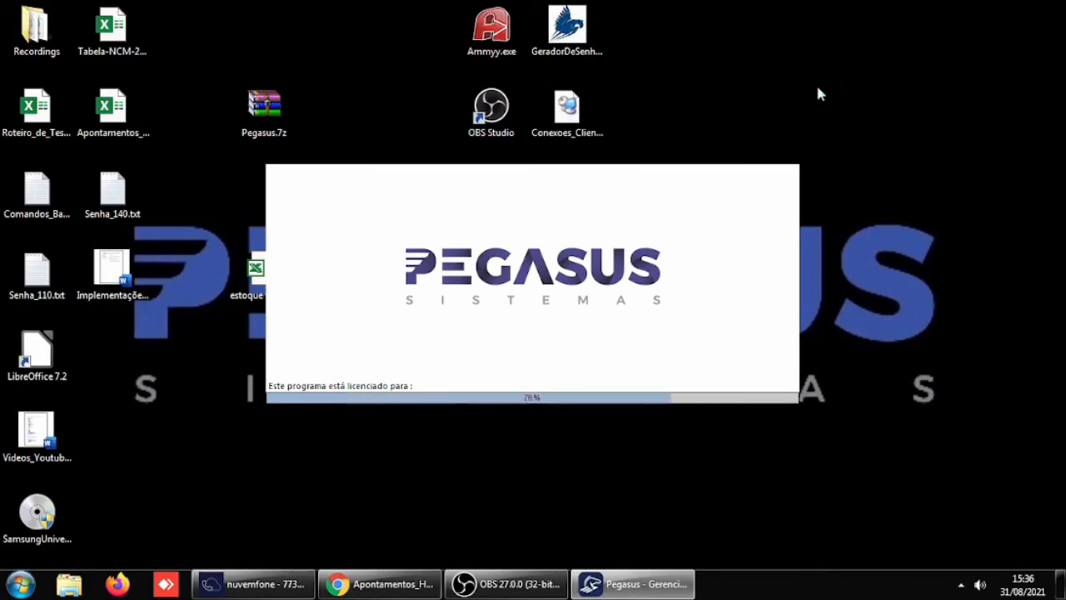
text(USUARIO5)
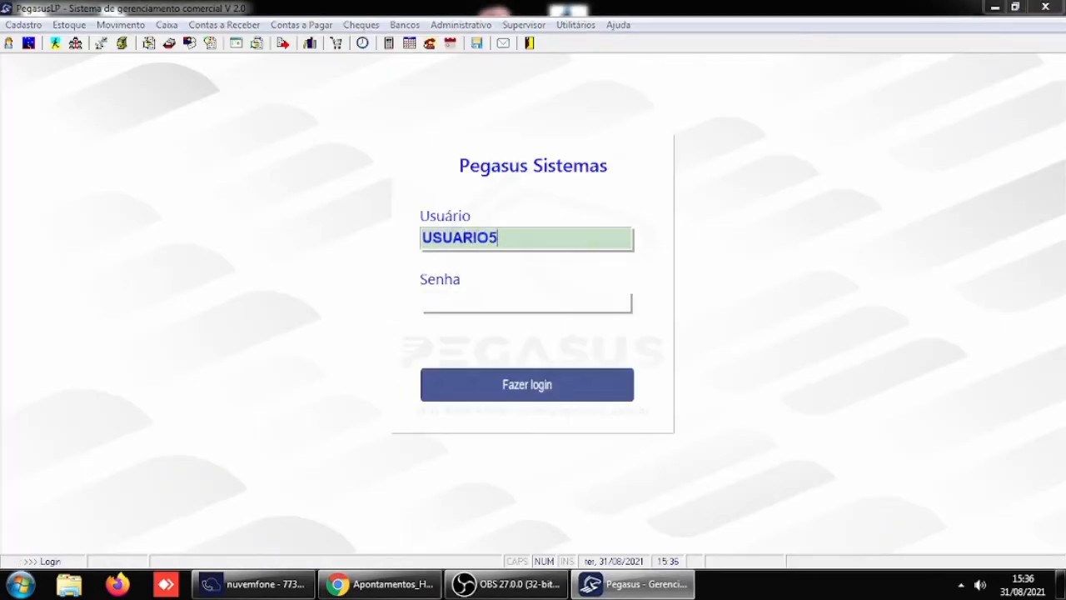
key(Return)
text(1)
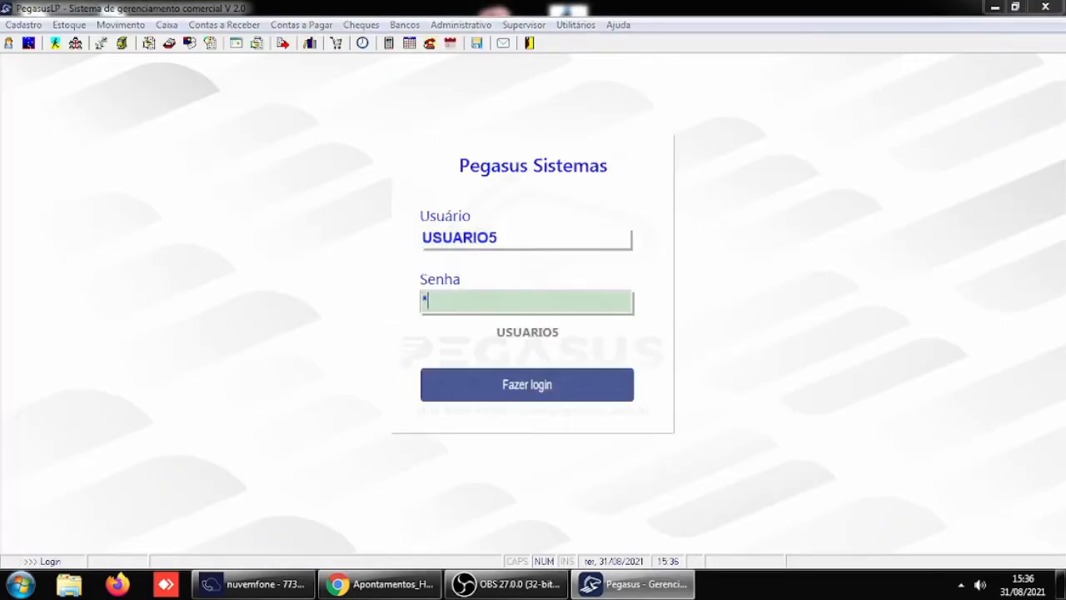
key(Return)
key(Return)
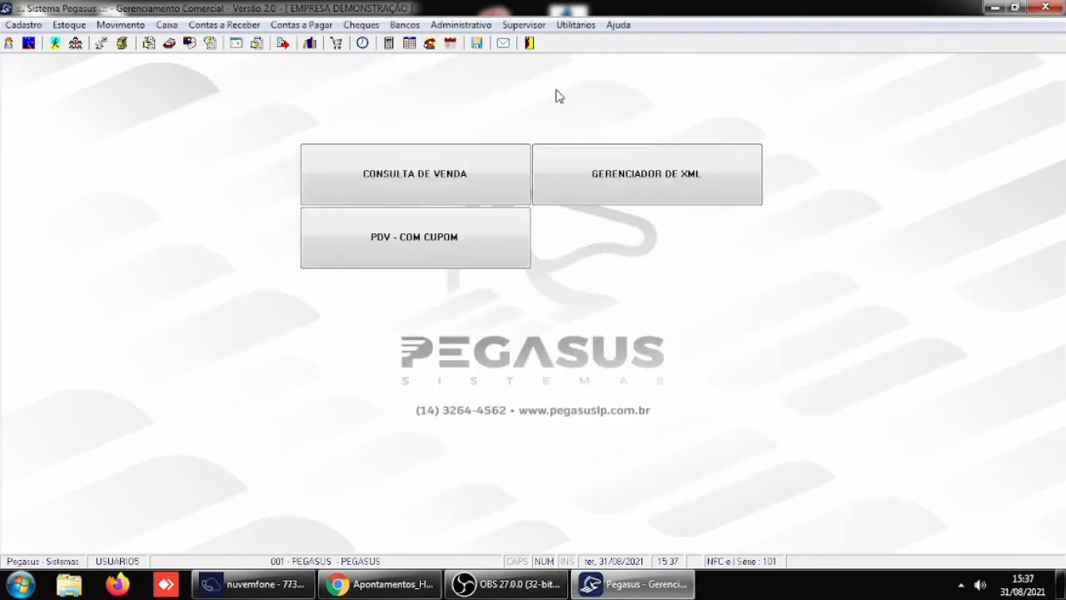
- Open the settlement of receivable documents, list client 4's open installments without marking all companies, and close the window
click(210, 26)
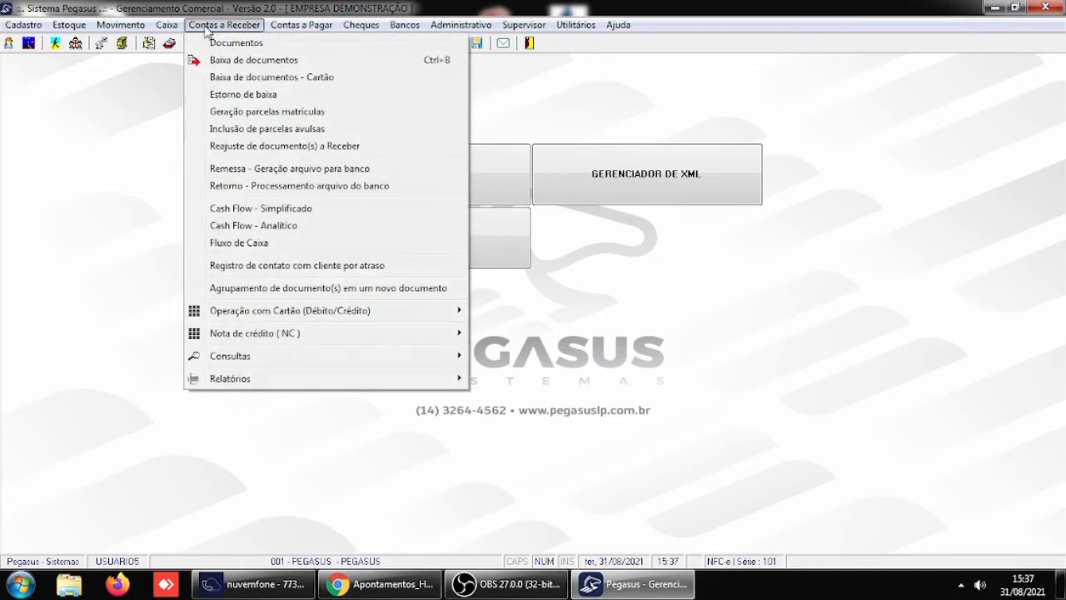
click(234, 61)
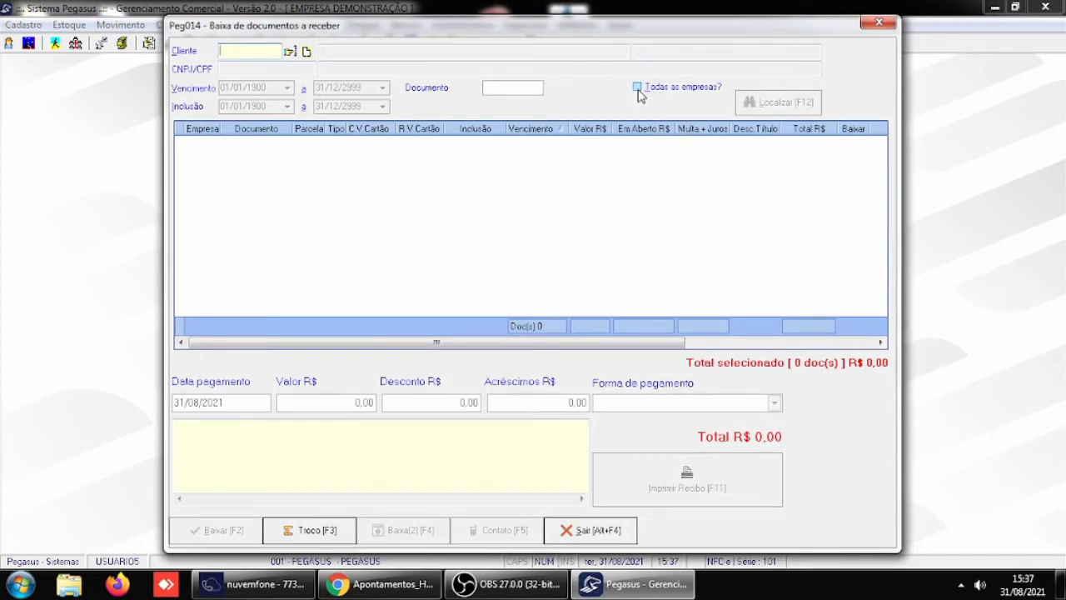
text(4)
key(Return)
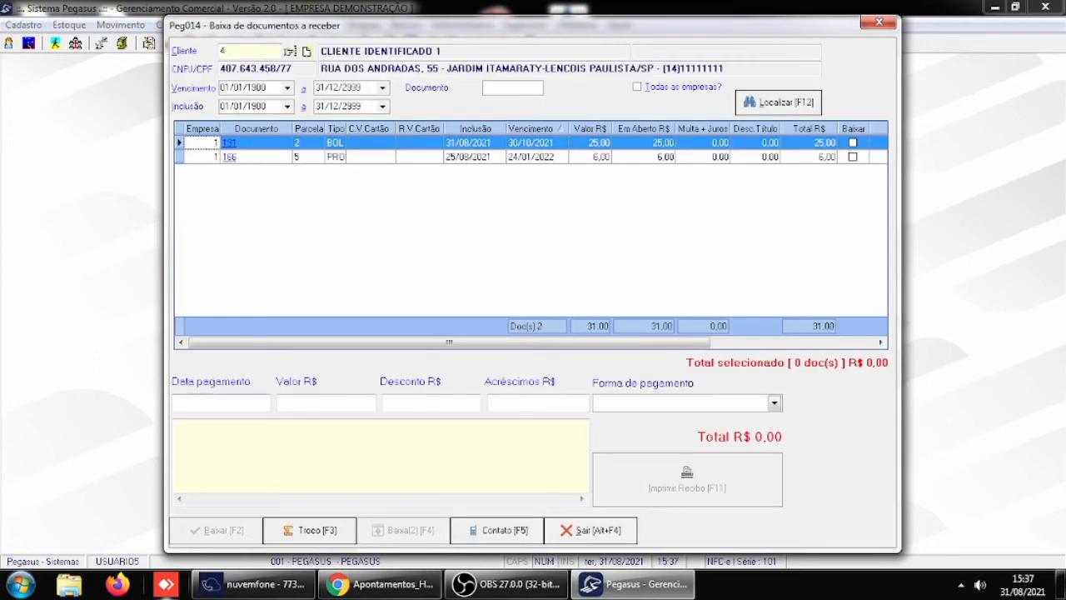
click(591, 531)
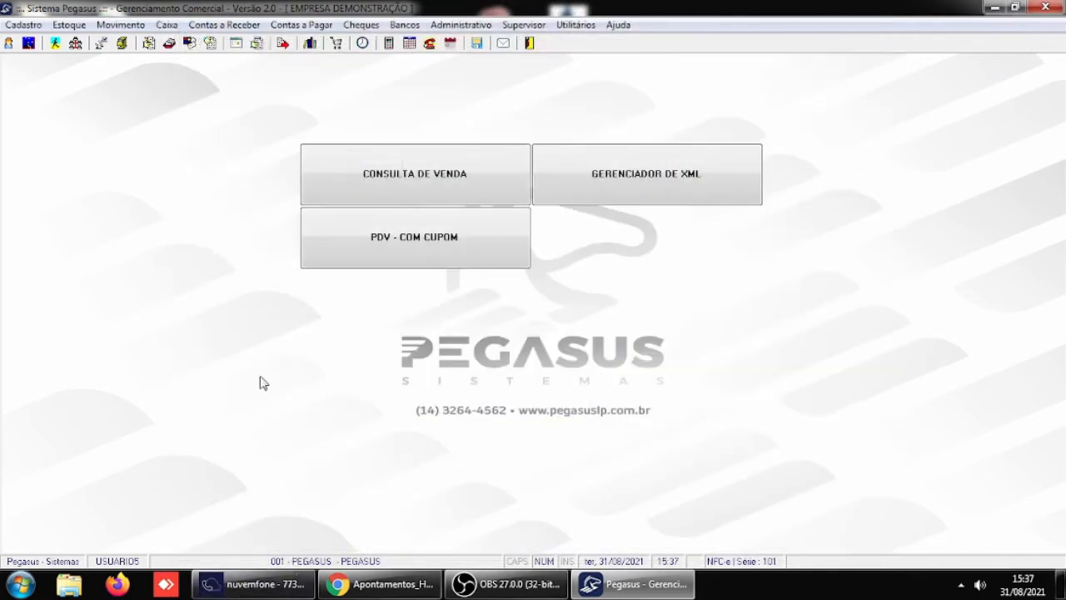
- Switch the active company to company 2, PEGASUS2
click(223, 26)
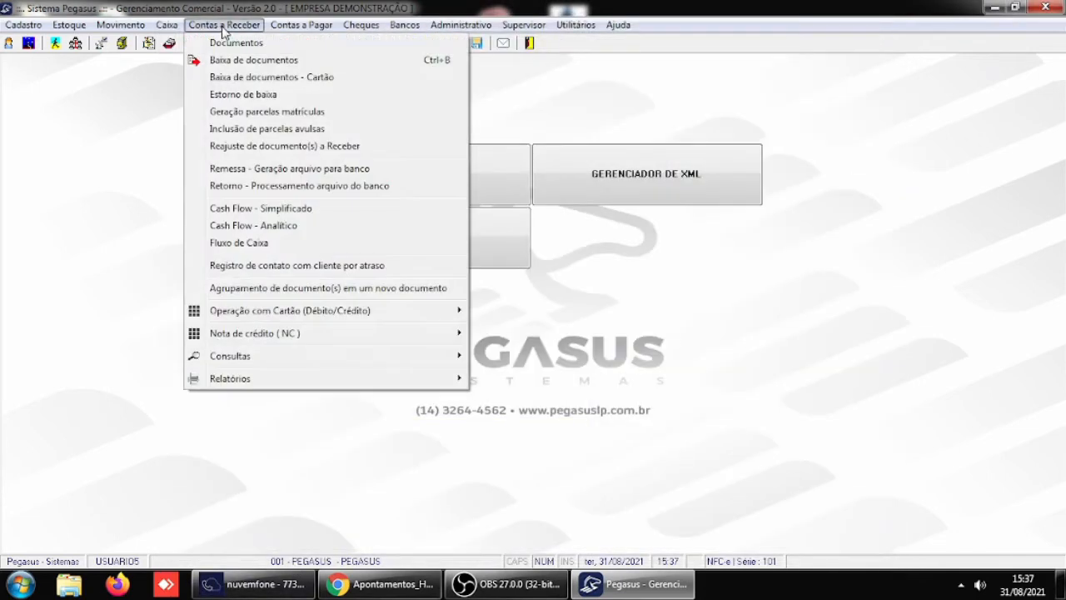
click(490, 73)
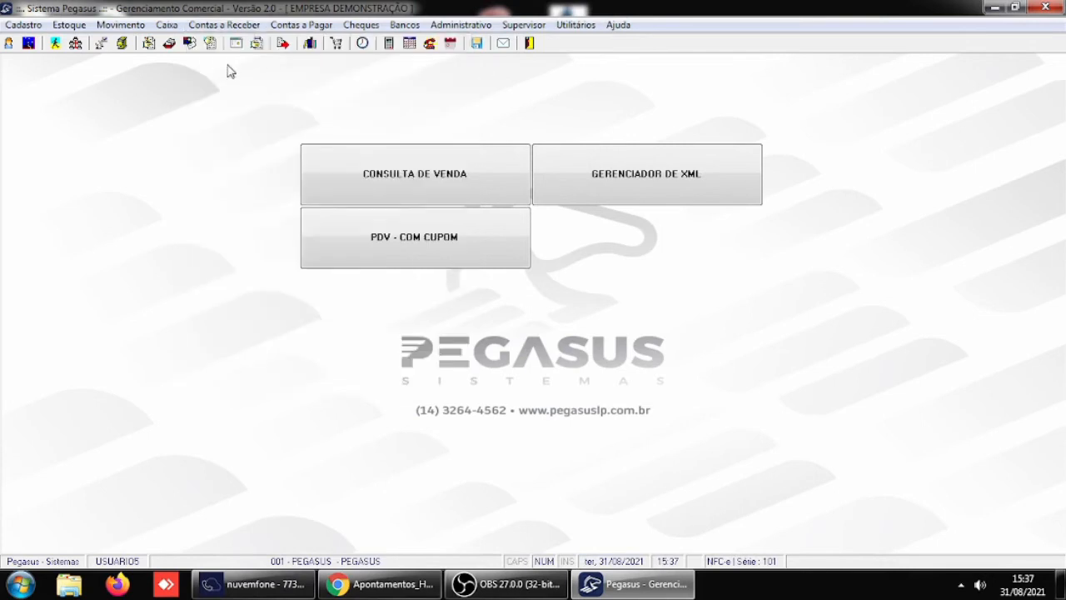
click(29, 43)
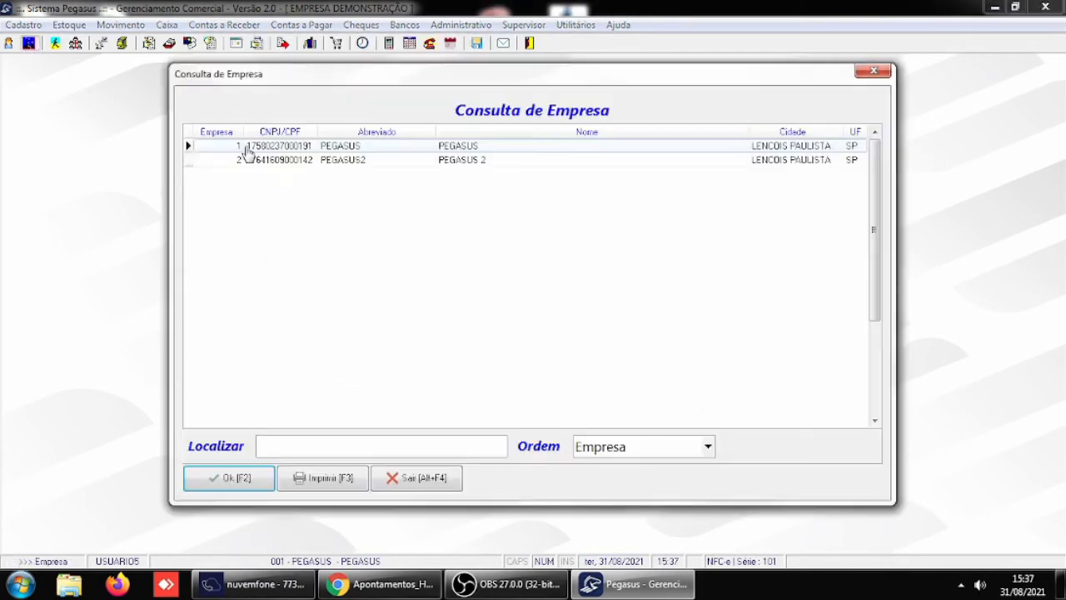
click(339, 161)
click(236, 480)
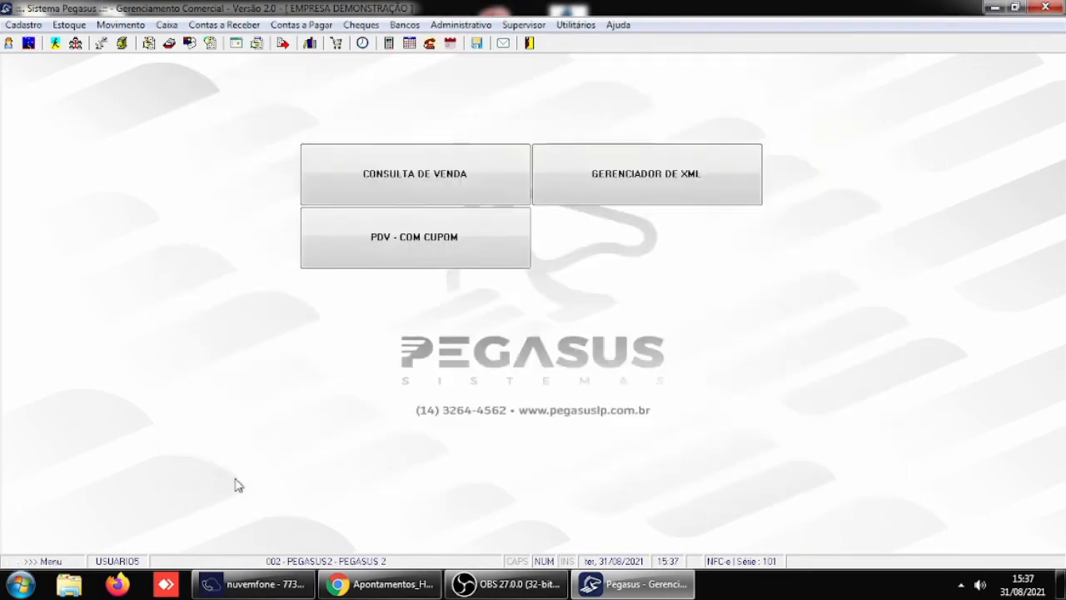
- Start a new receivable document in Peg011 for client 4, CLIENTE IDENTIFICADO 1, with document number 12345 and installment 1
click(198, 25)
click(234, 43)
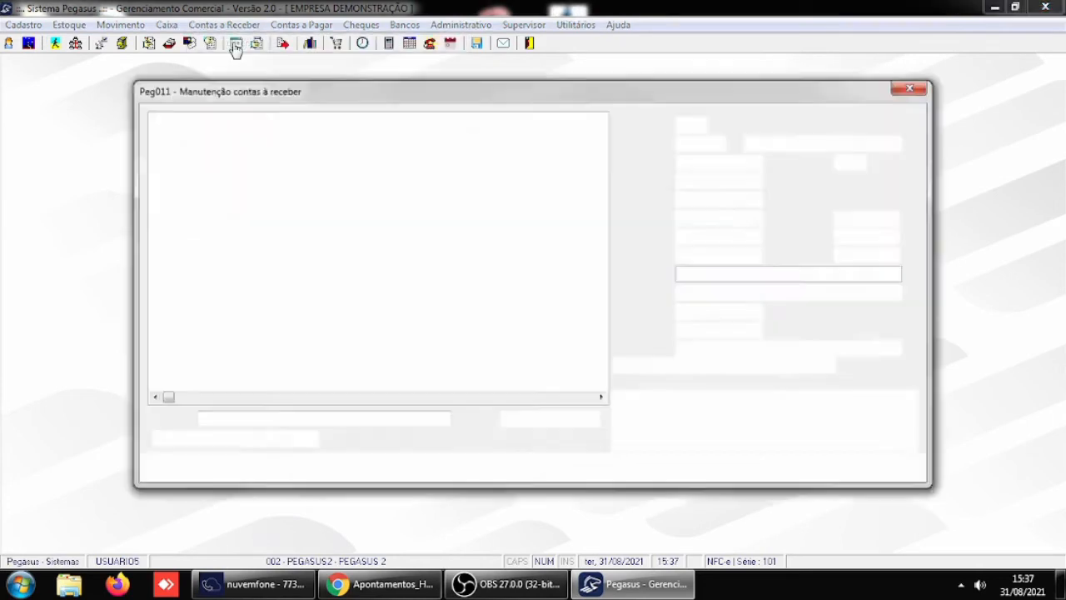
click(194, 470)
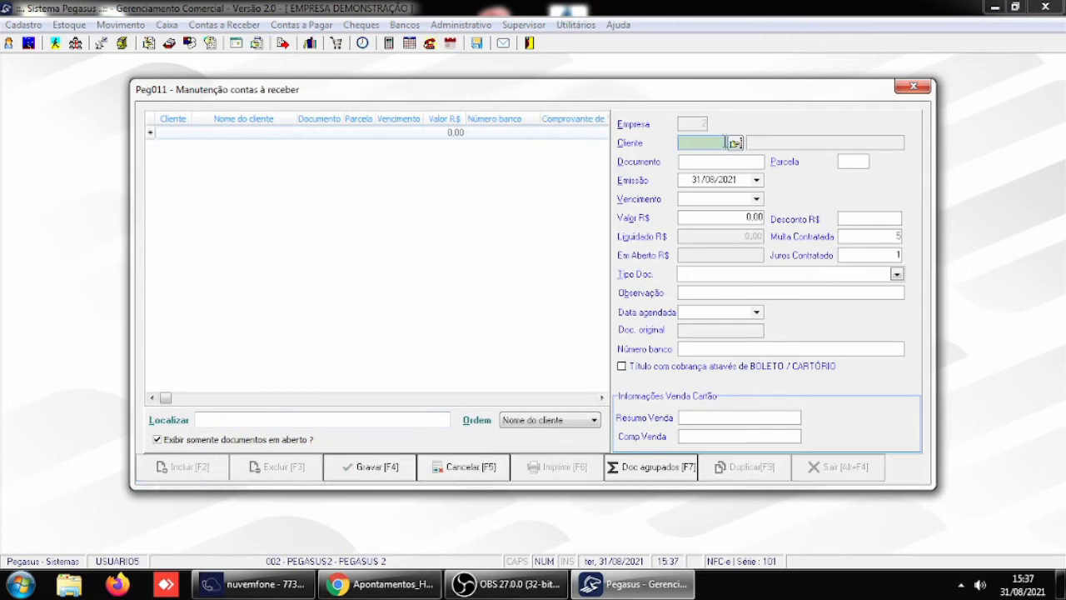
key(Return)
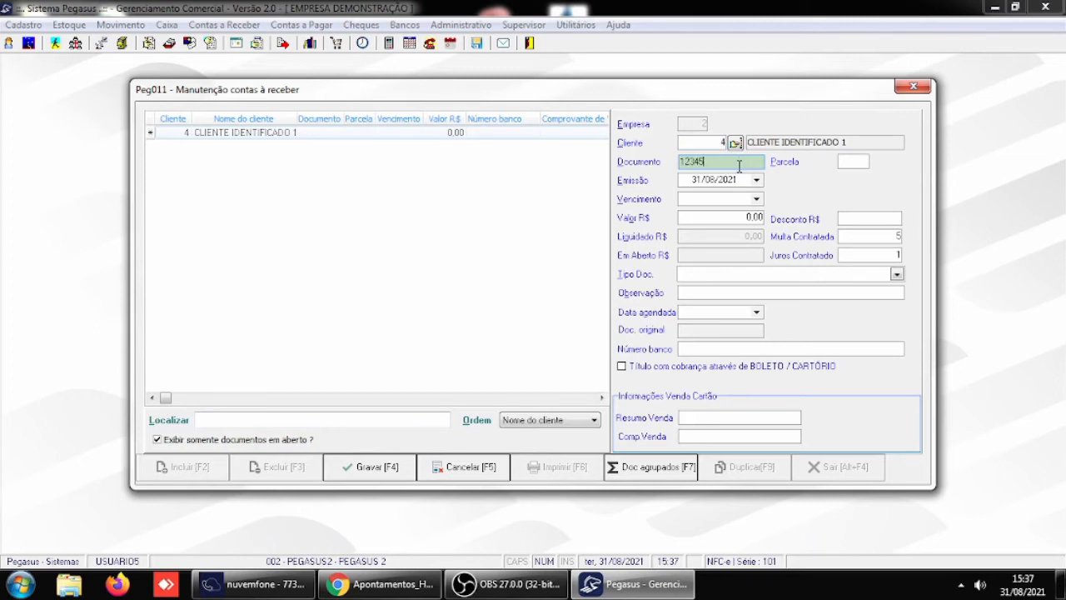
key(Return)
text(1)
key(Return)
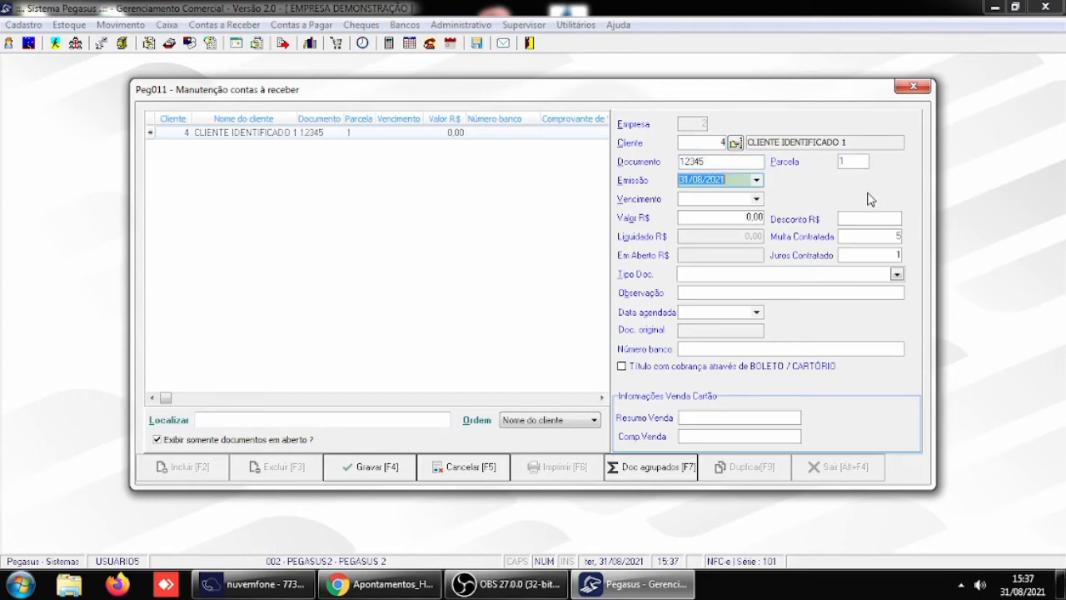
- Complete document 12345 with due date 30/09/2021, value 100,00 and type BOLETO, save it, and close the receivables maintenance
key(Return)
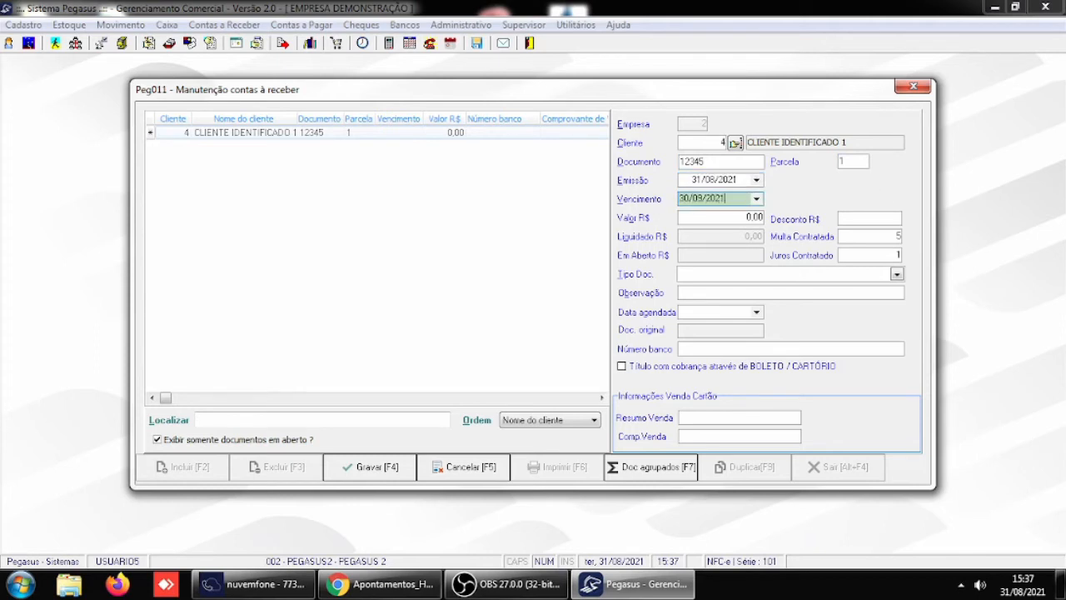
key(Return)
text(100)
key(Return)
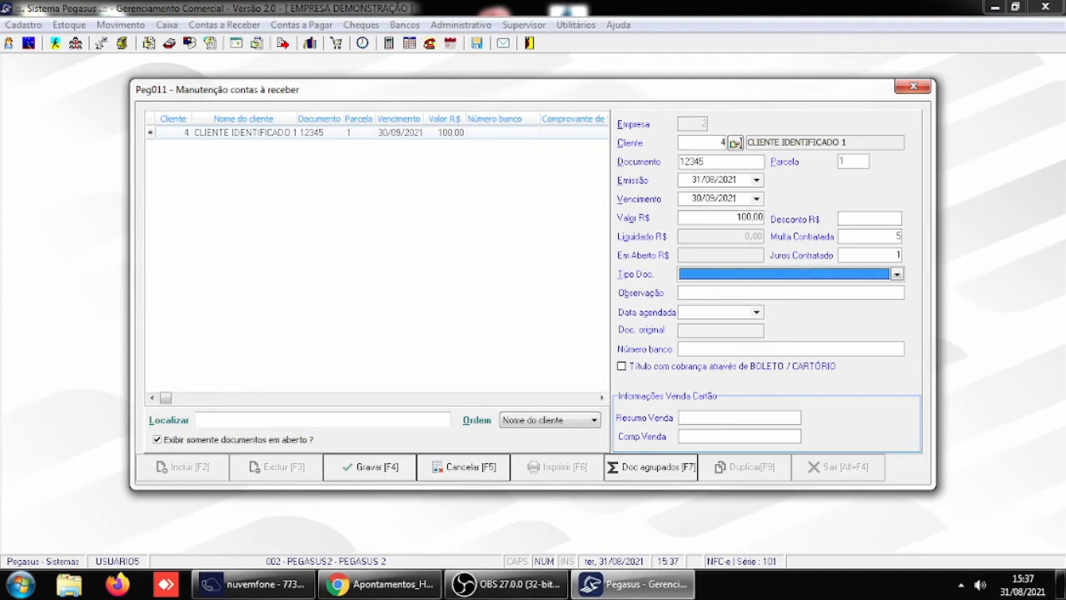
text(b)
key(Return)
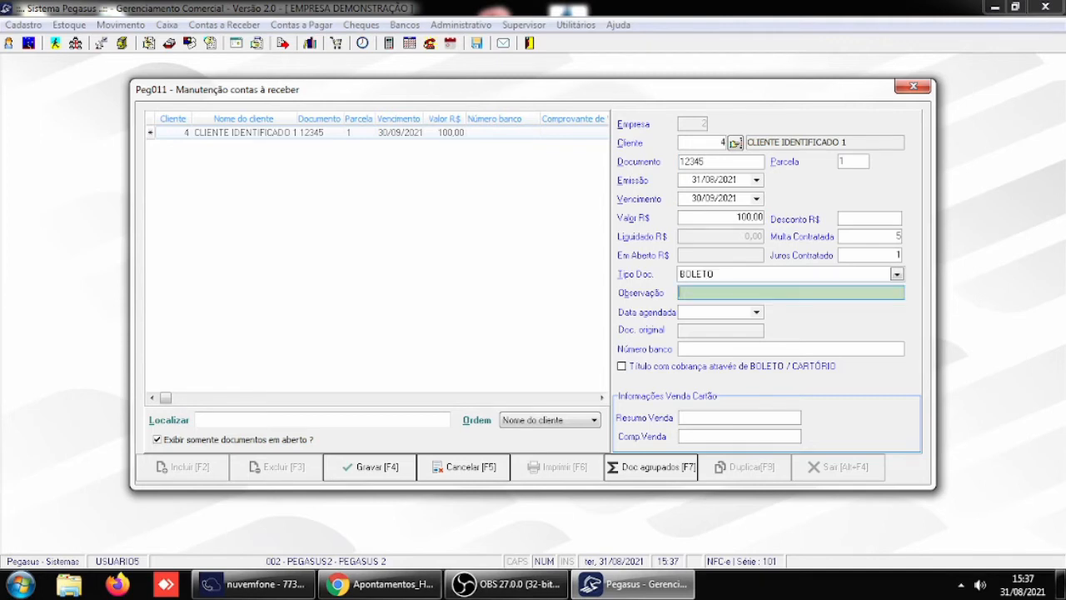
key(Return)
key(Return)
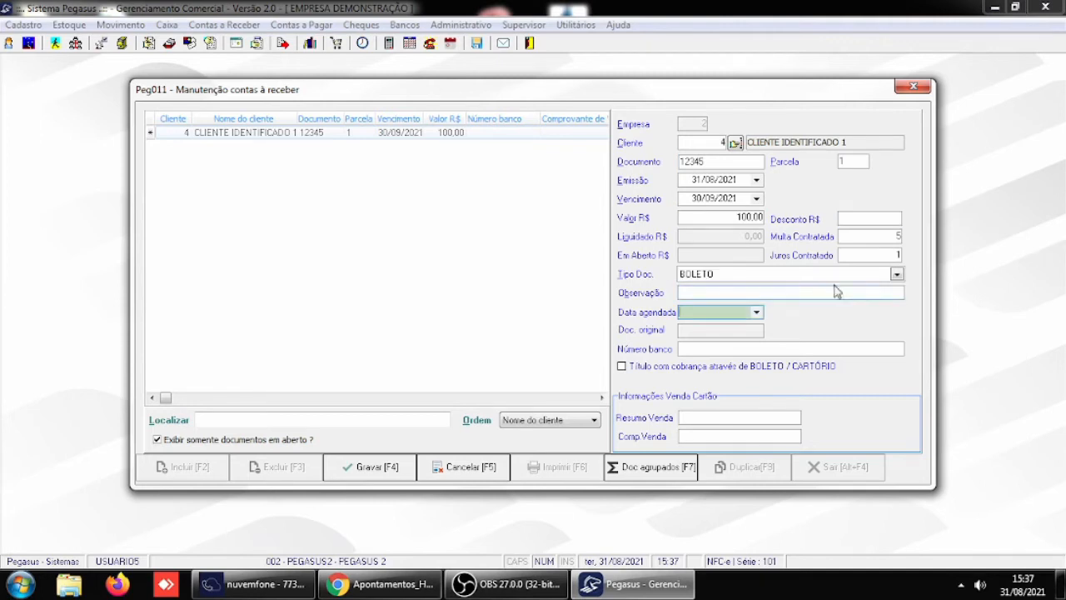
click(369, 474)
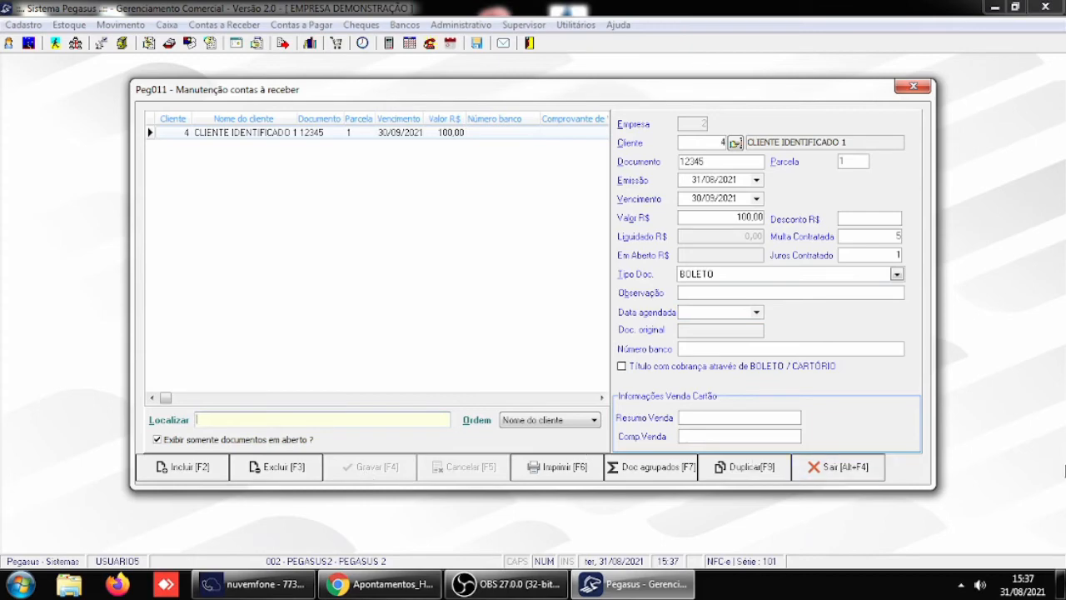
click(837, 467)
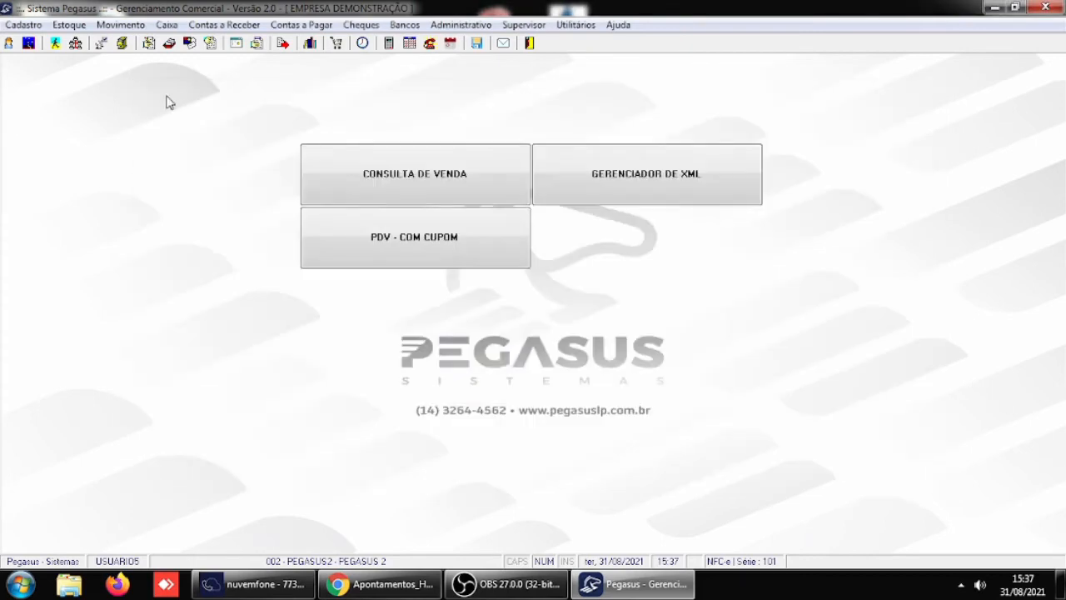
- Return to company 1, PEGASUS, check client 4's open installments in the Peg014 settlement window, and close it
click(29, 44)
click(230, 477)
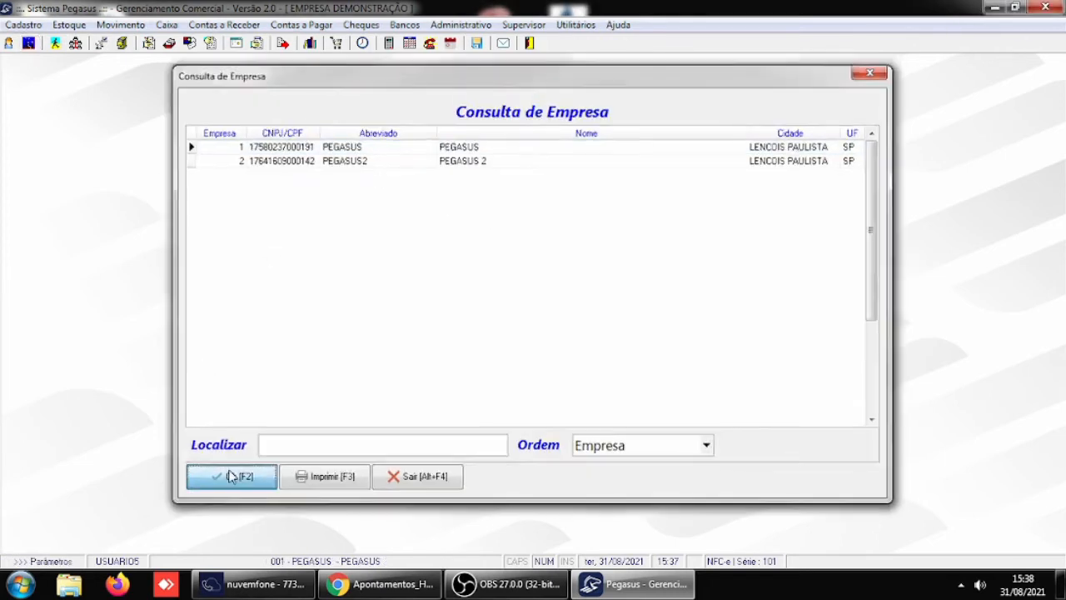
click(217, 25)
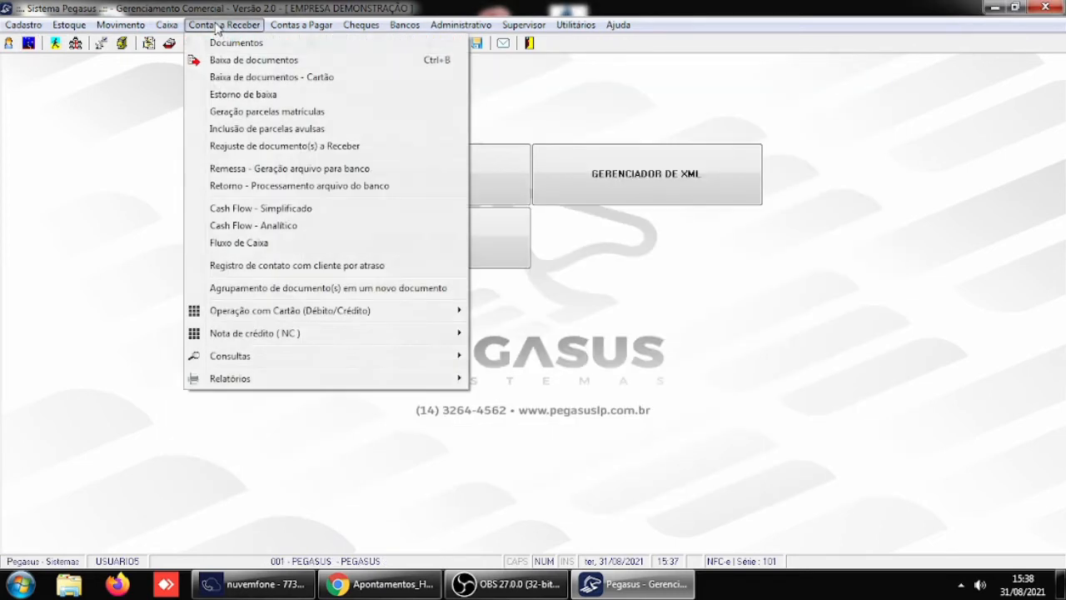
click(213, 61)
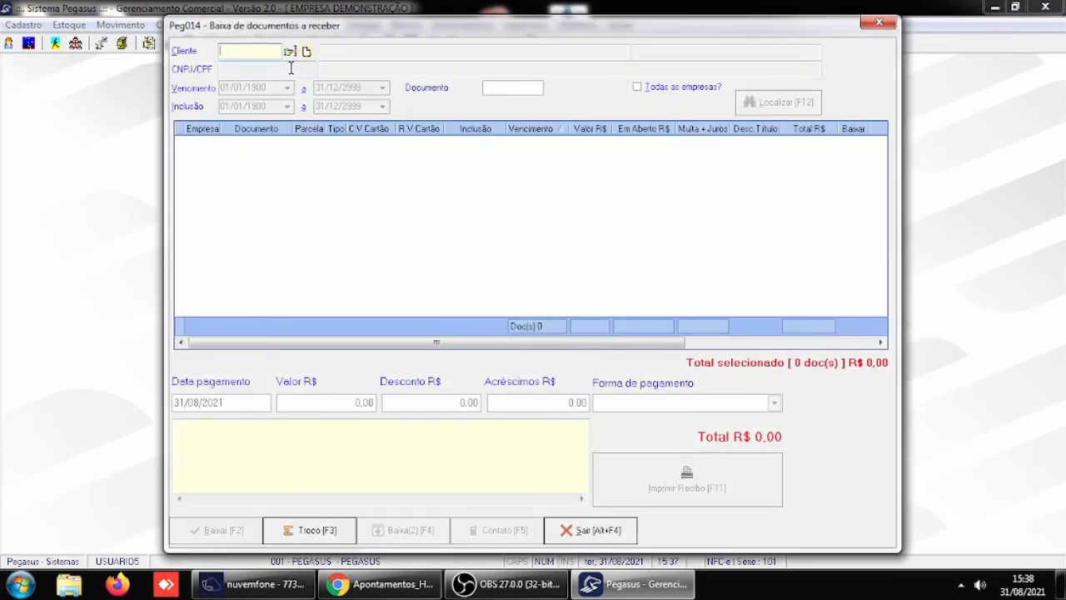
text(4)
key(Return)
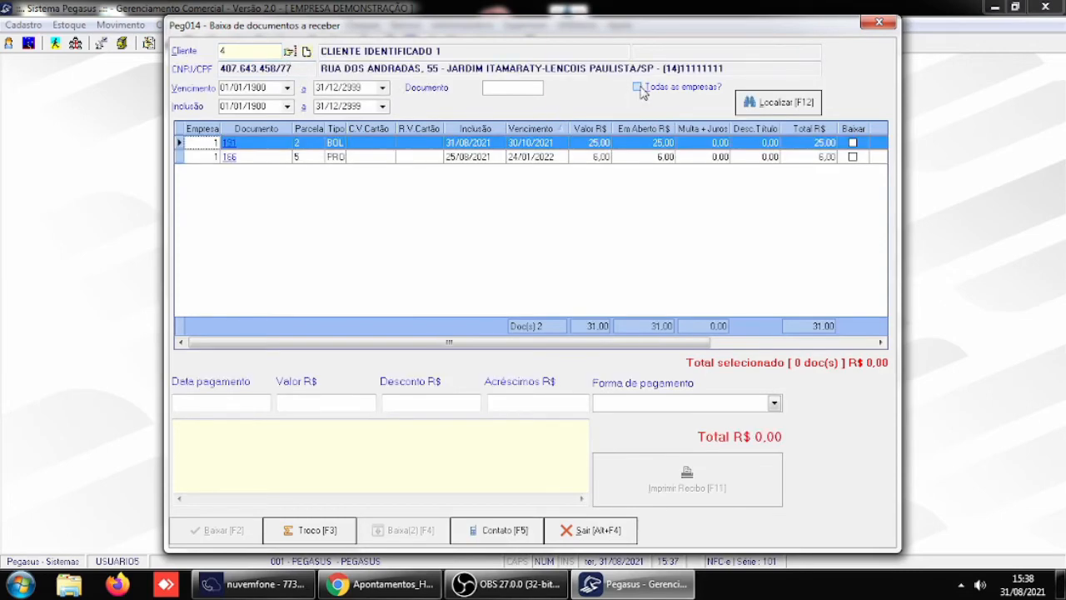
click(595, 532)
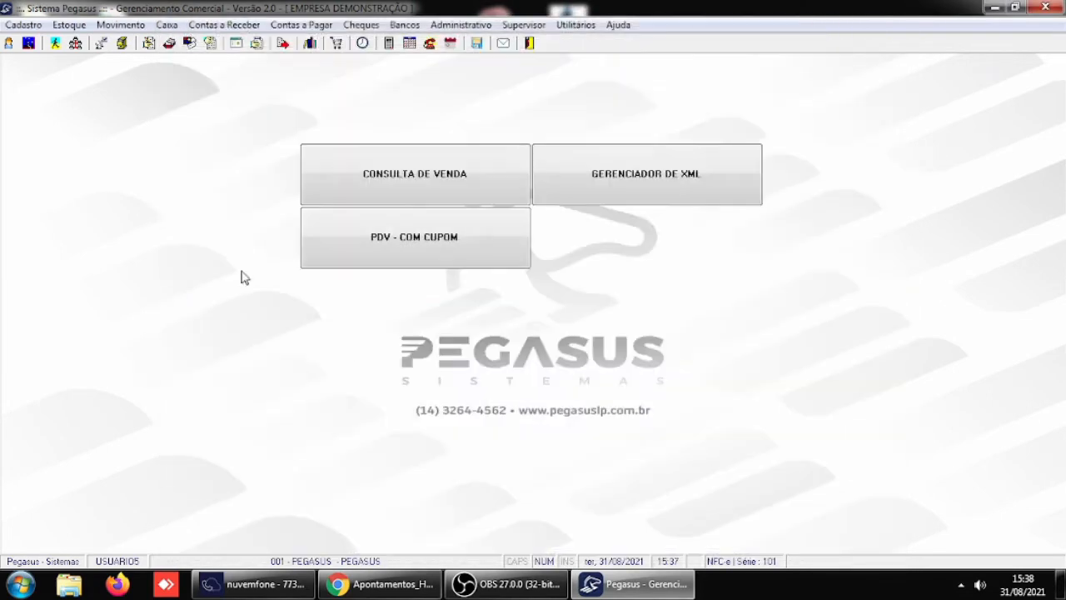
- Switch to company 2, PEGASUS2, examine document 12345 in the receivables maintenance, and close it
click(29, 43)
click(298, 160)
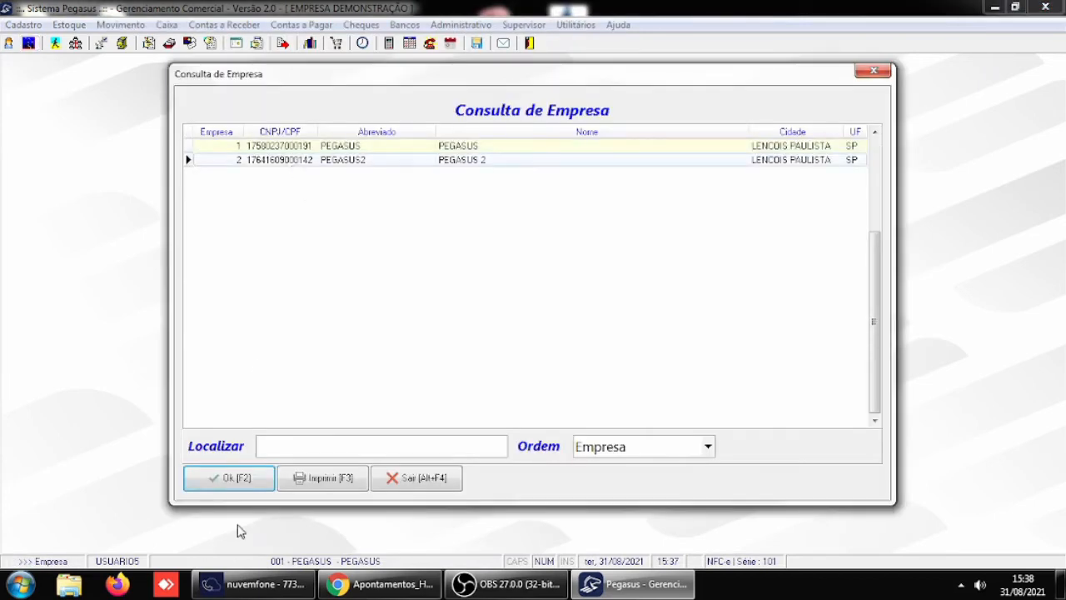
click(243, 481)
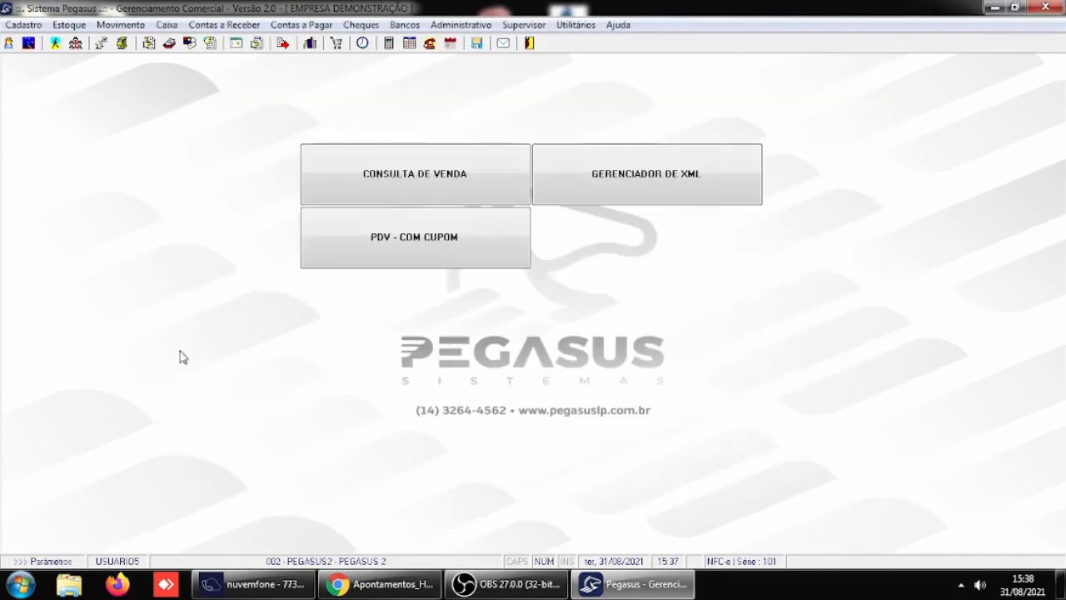
click(220, 25)
click(230, 41)
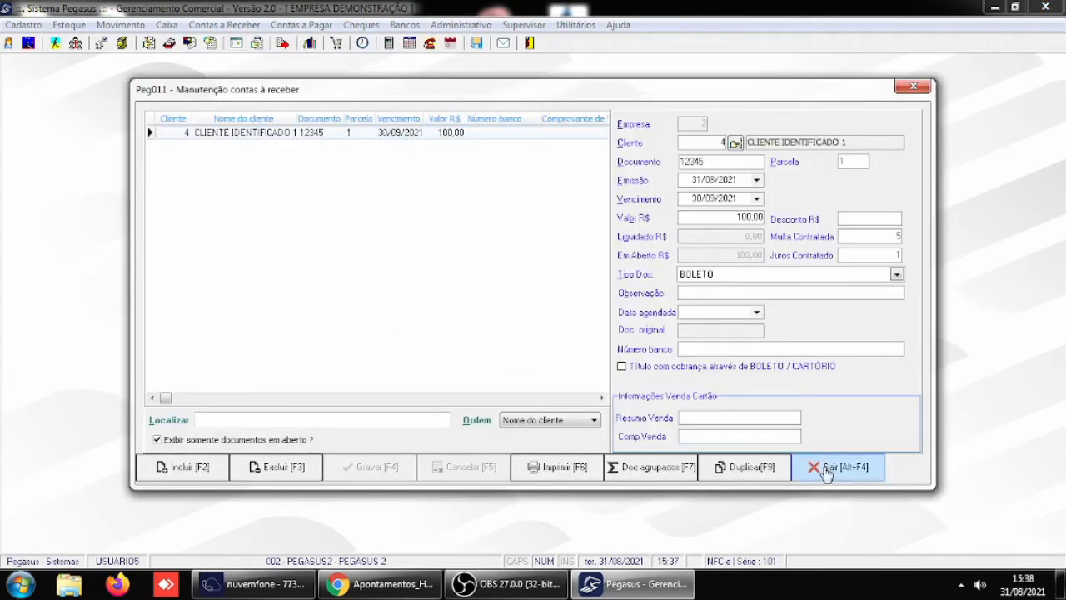
click(824, 469)
- Switch back to company 1, PEGASUS, and list client 4's open installments in Peg014 with all companies unmarked
click(27, 44)
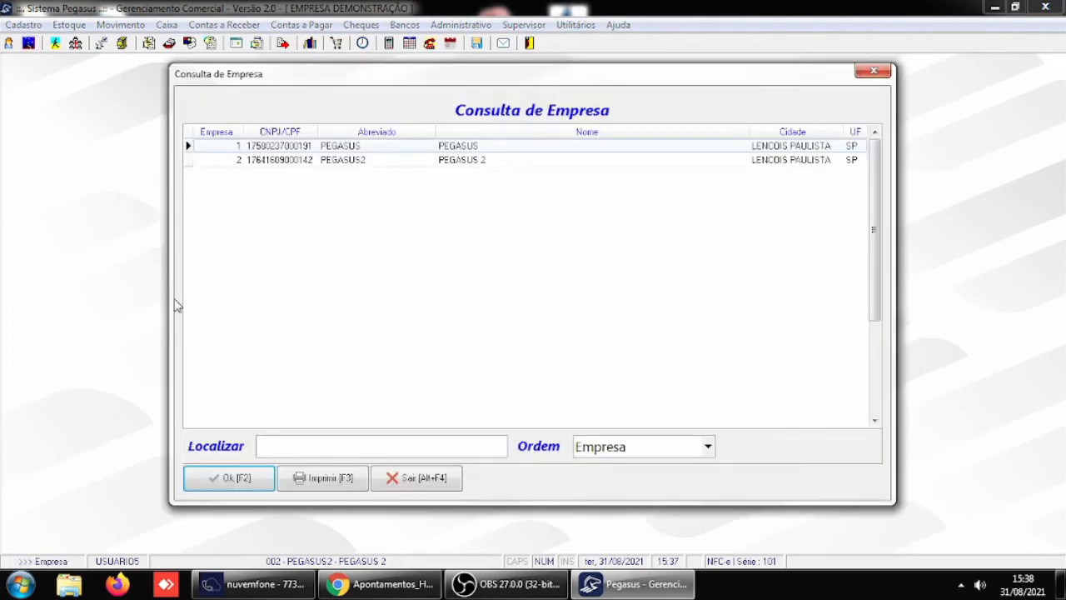
click(210, 482)
click(199, 26)
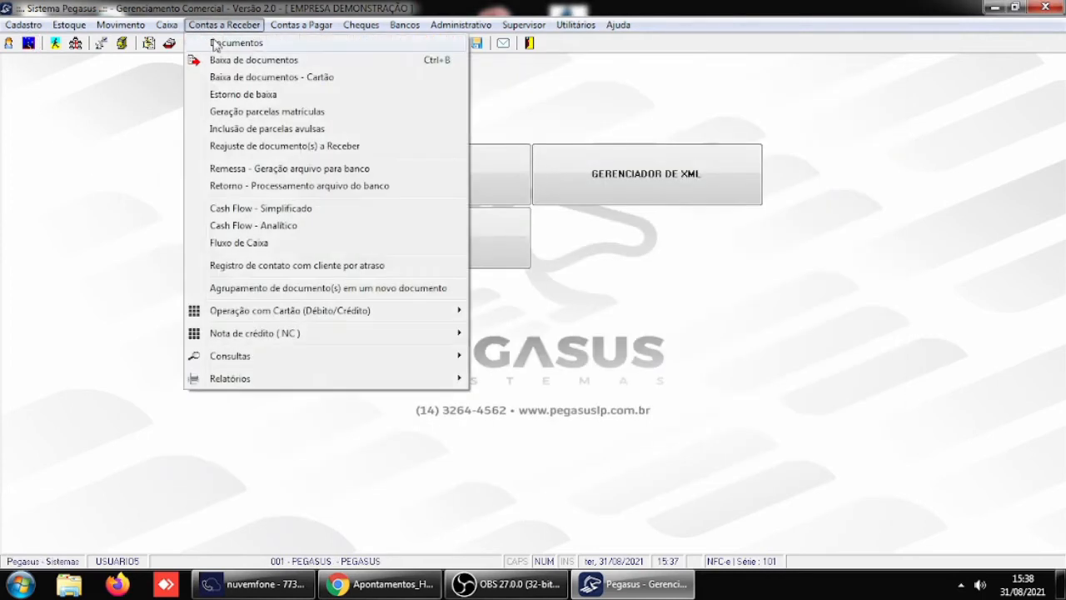
click(219, 63)
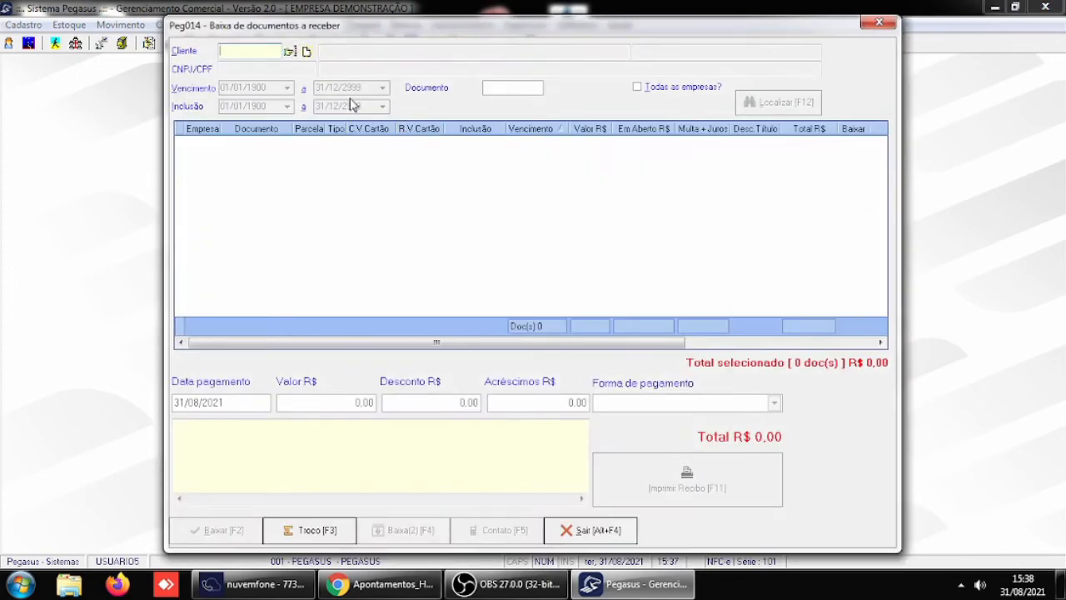
text(4)
key(Return)
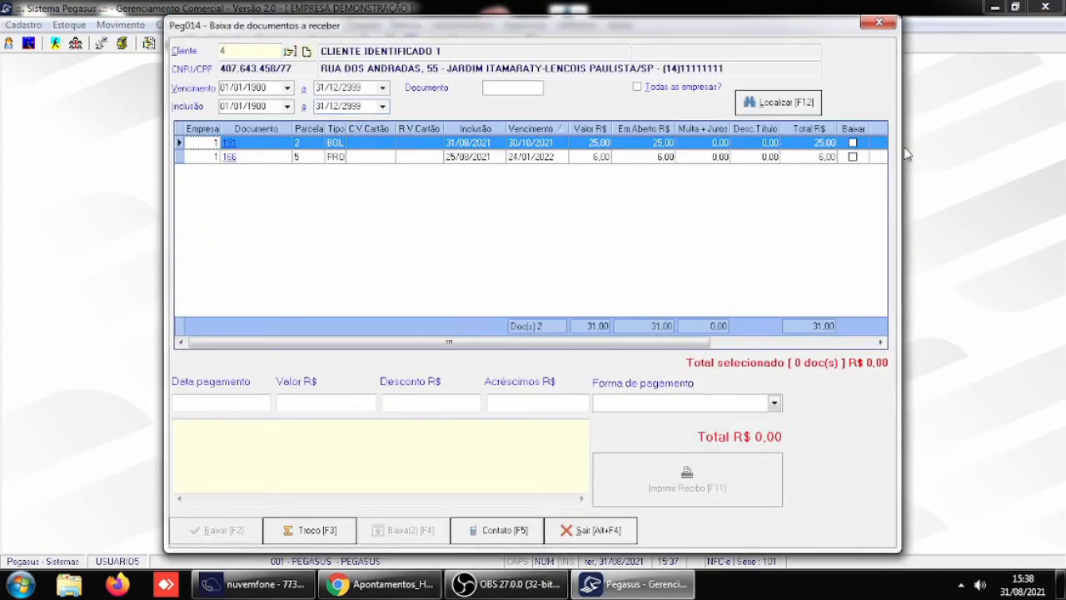
- Compare client 4's open installments in Peg014 with Todas as empresas marked, unmarked and marked again, and close the window
click(656, 88)
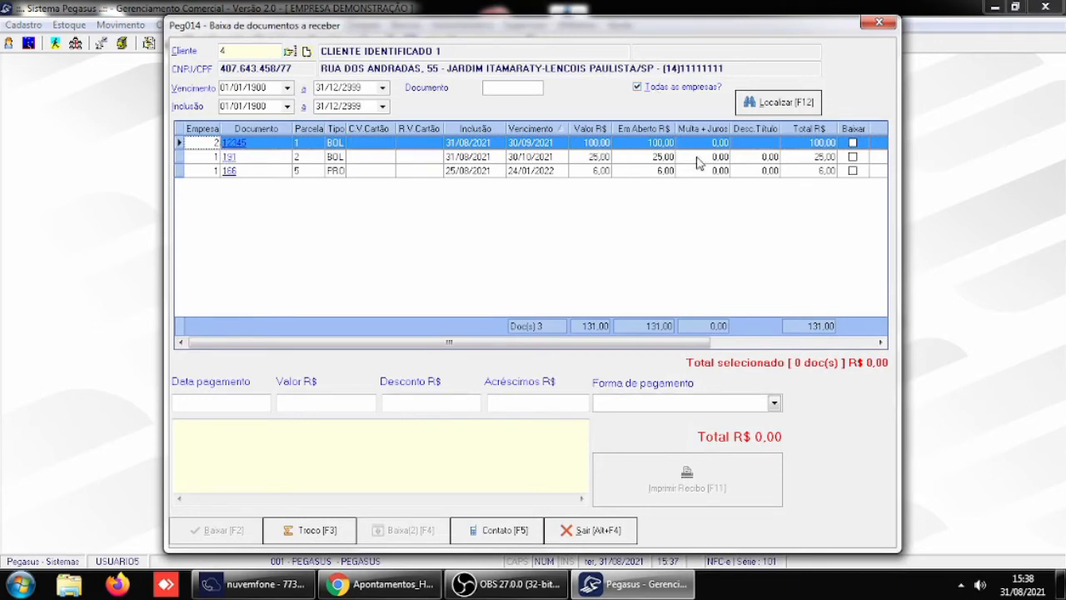
click(647, 87)
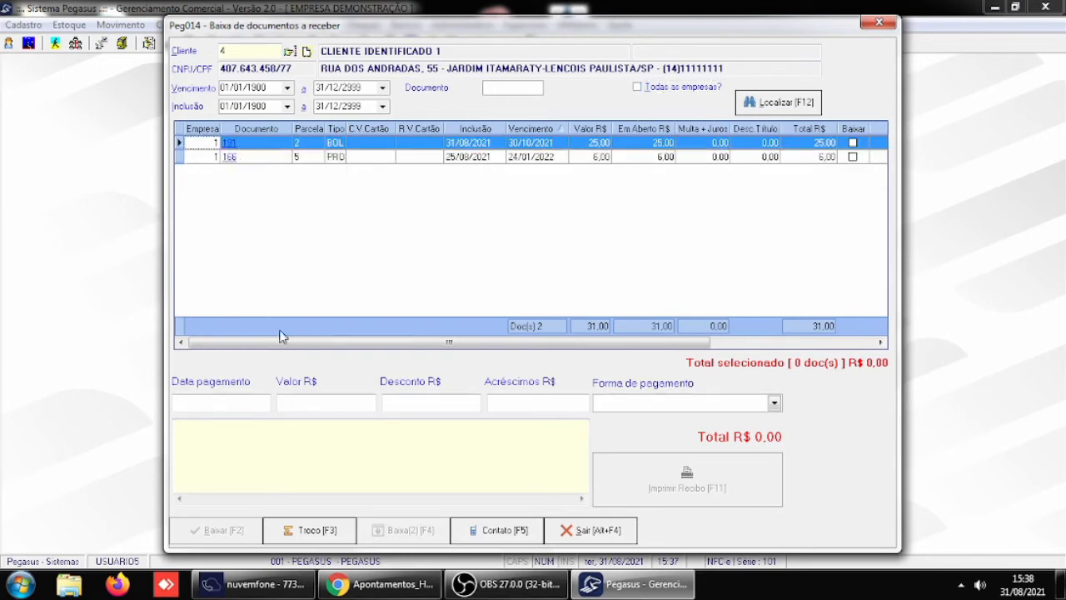
click(643, 88)
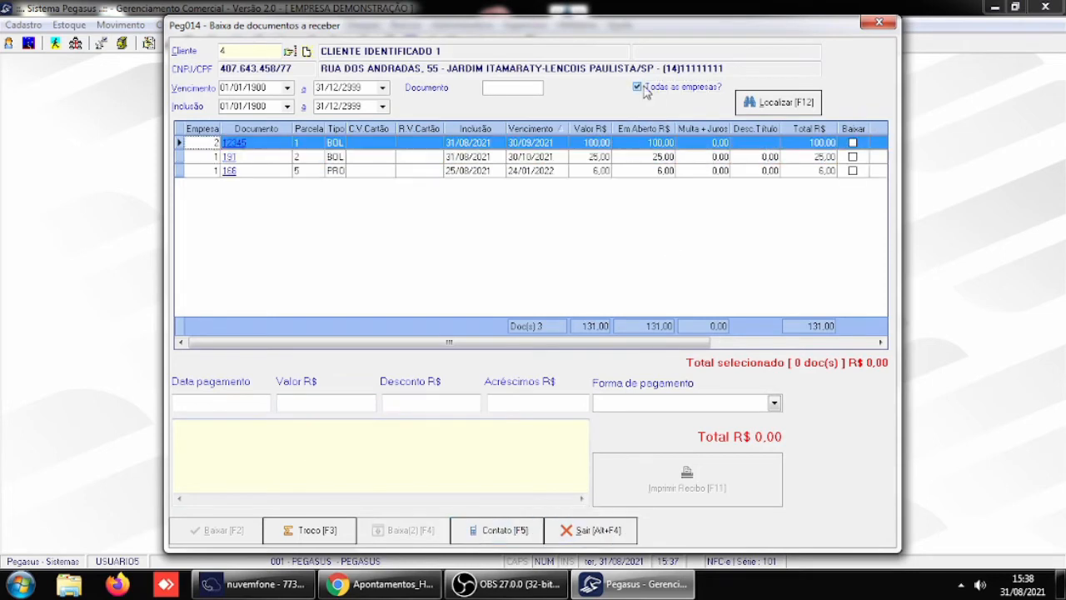
click(606, 537)
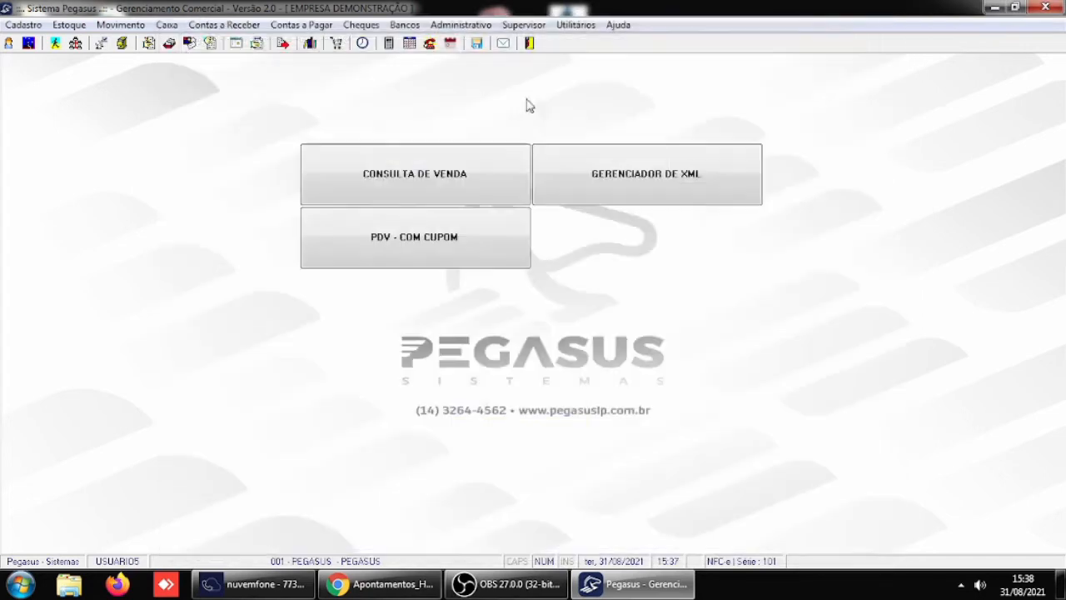
- Enable Opção todas as empresas marcada por default no Peg014 in the Receber / Caixa general parameters and save them
click(523, 25)
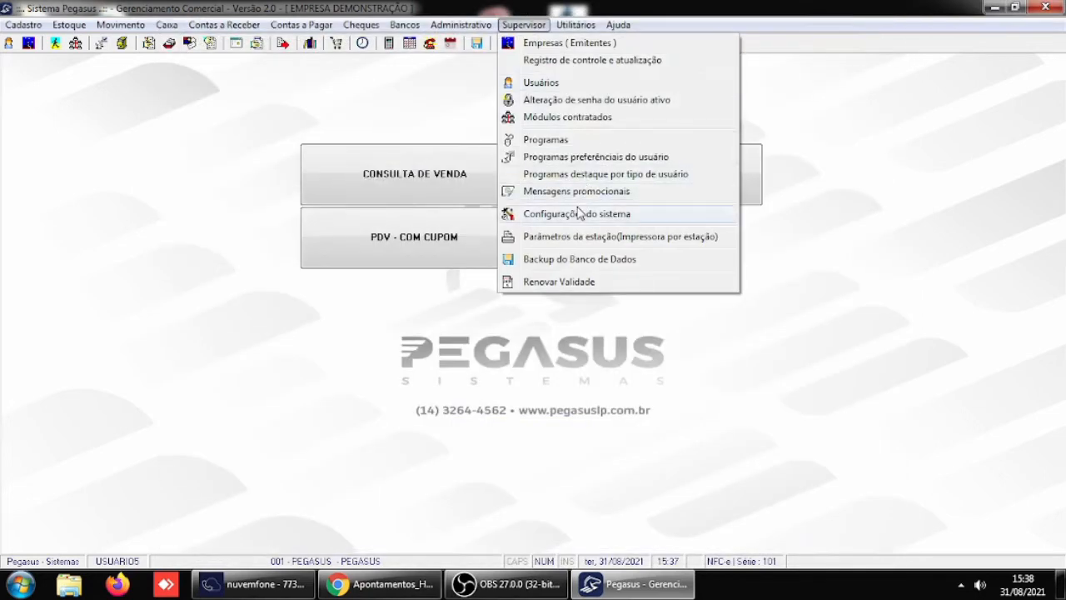
mouse_move(578, 214)
click(783, 215)
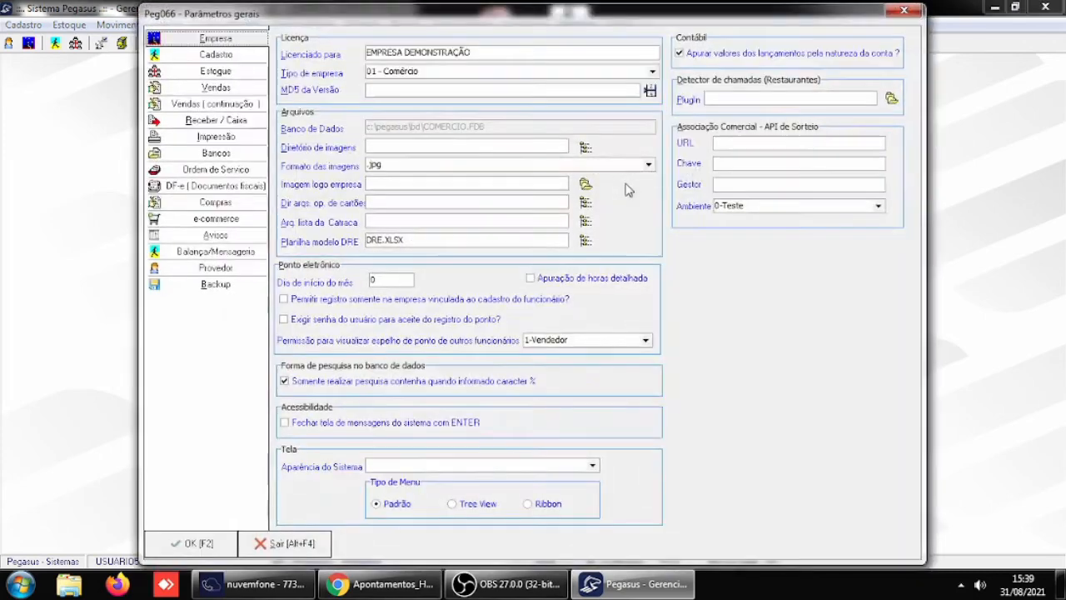
click(236, 124)
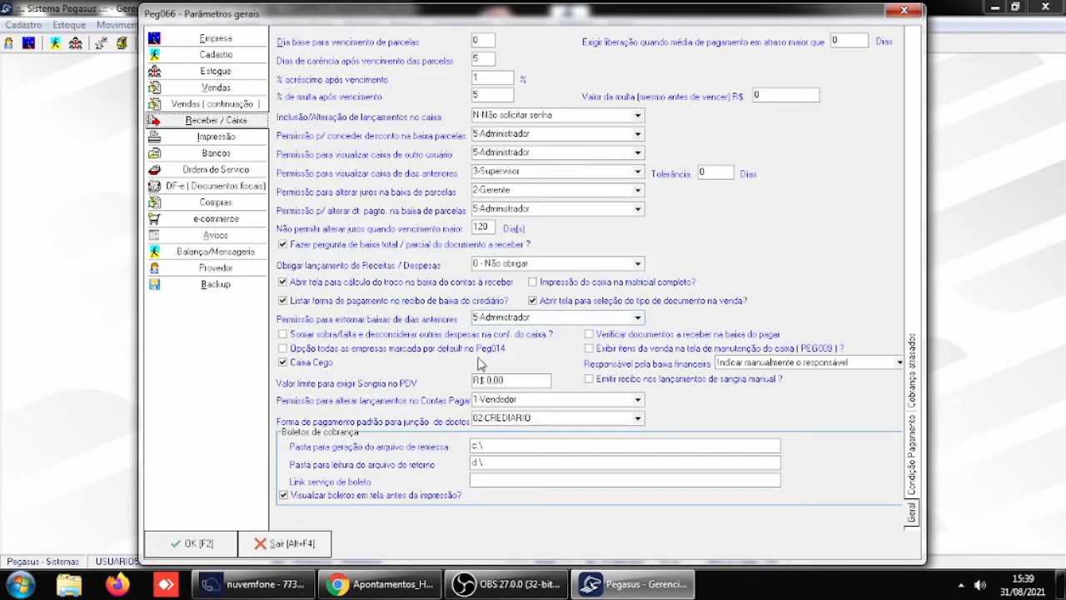
click(315, 350)
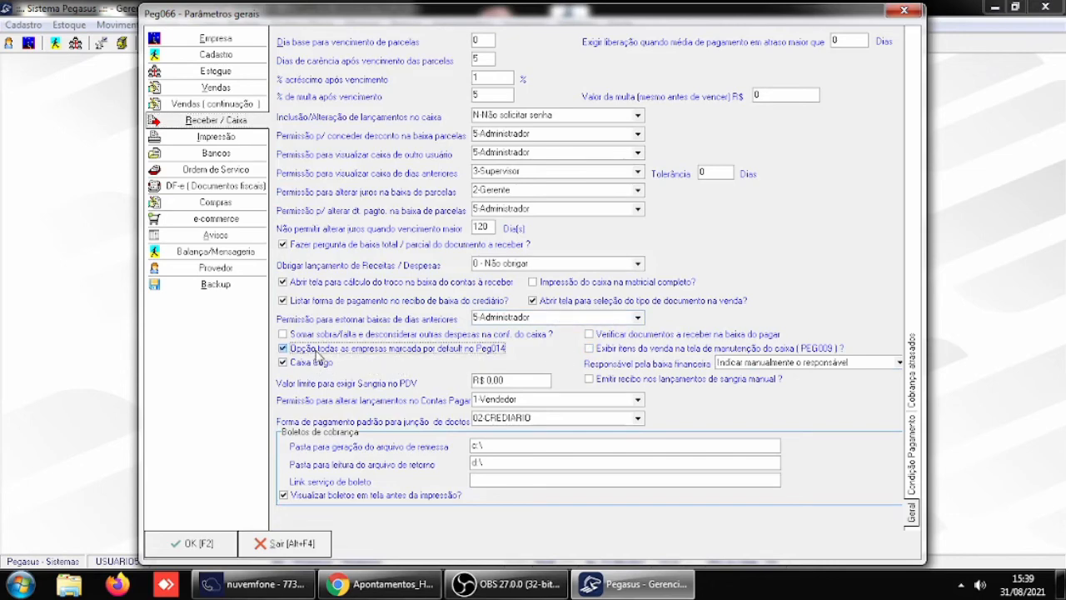
click(186, 545)
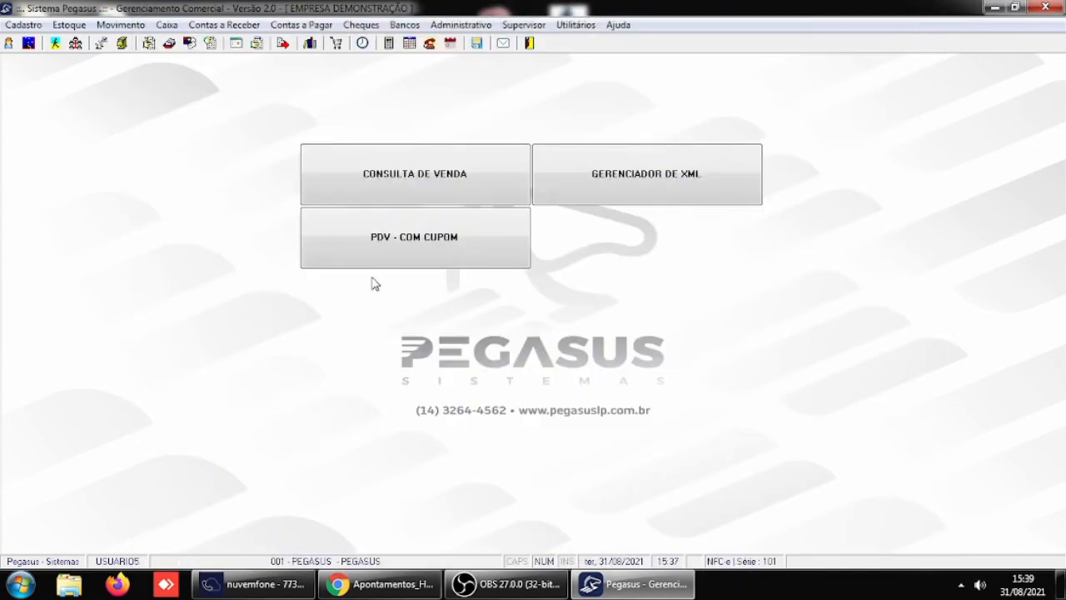
- Restart Pegasus, log in as USUARIO5 with the account password, and enter company 1, PEGASUS
click(532, 47)
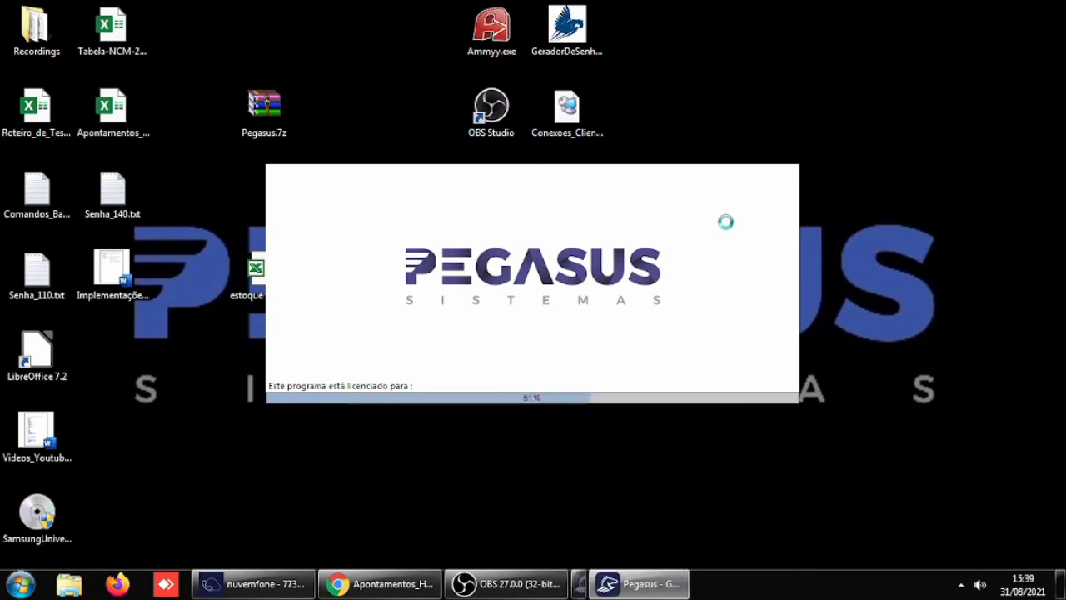
text(USUARIO5)
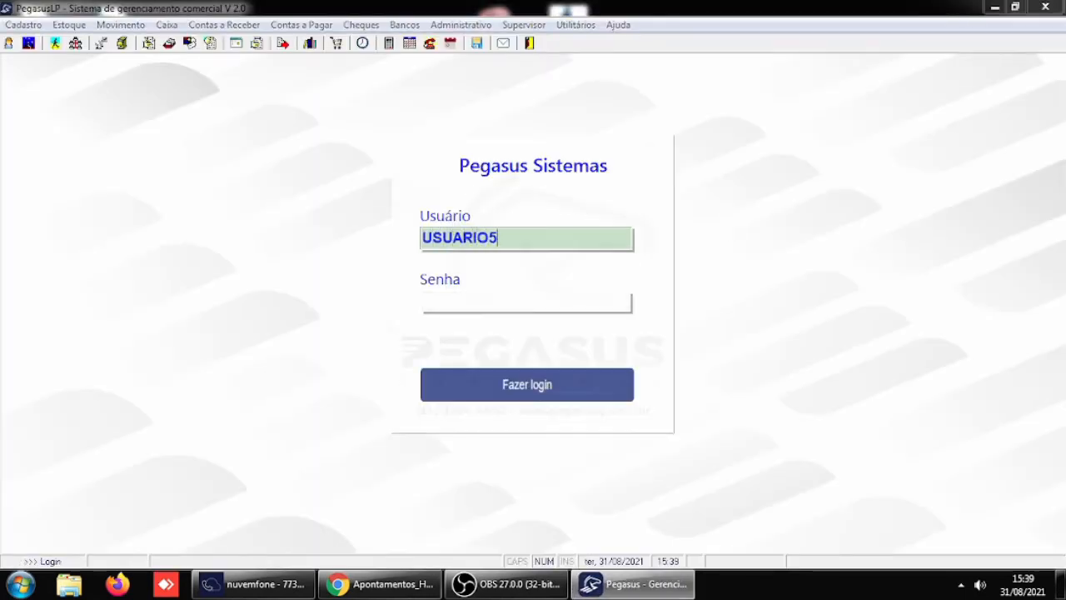
key(Tab)
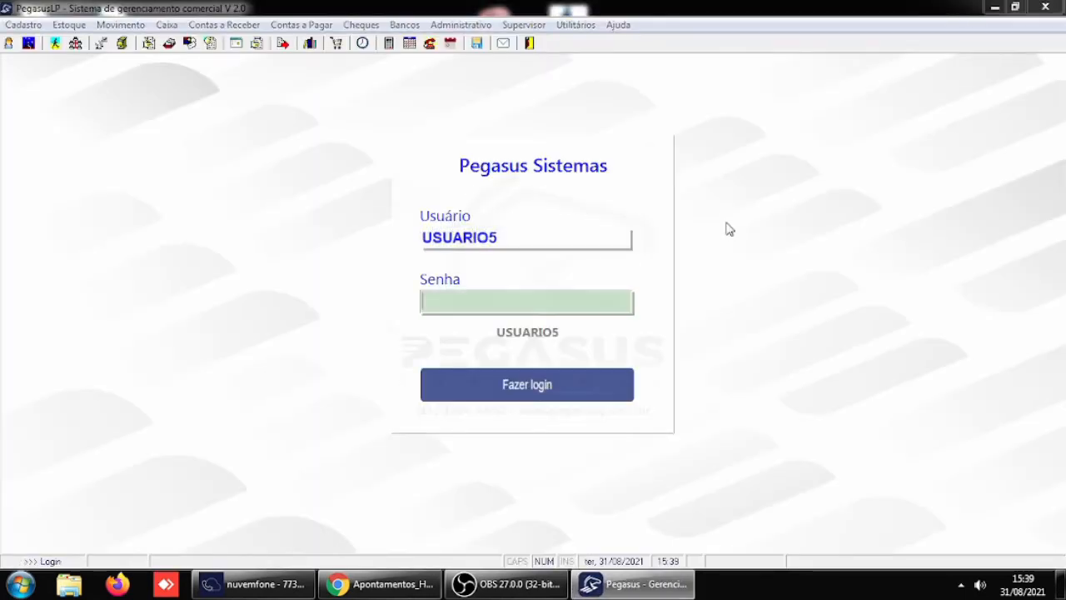
text(*****)
key(Return)
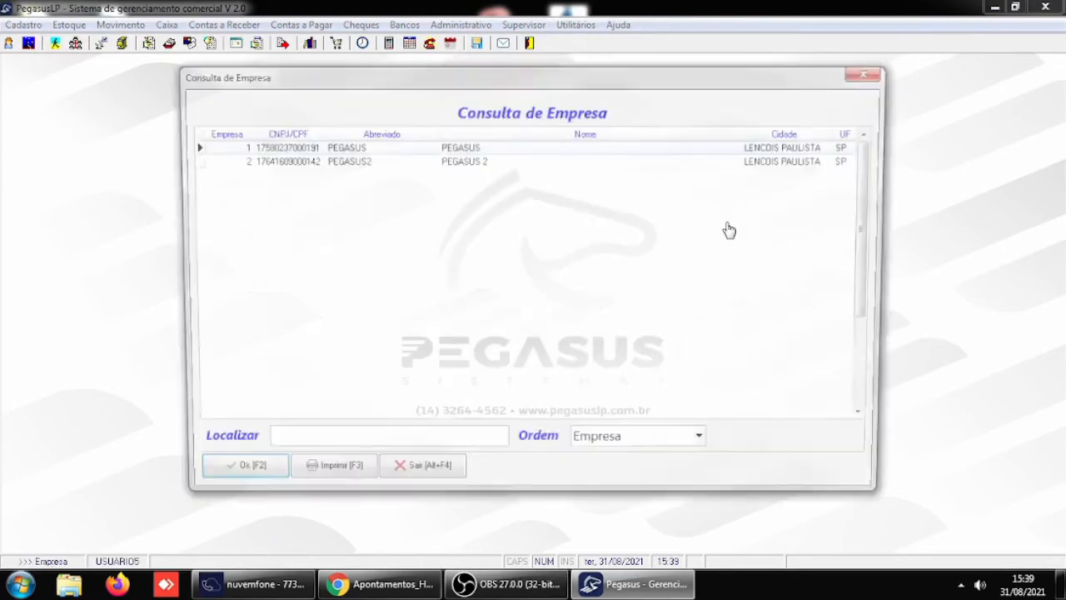
key(Return)
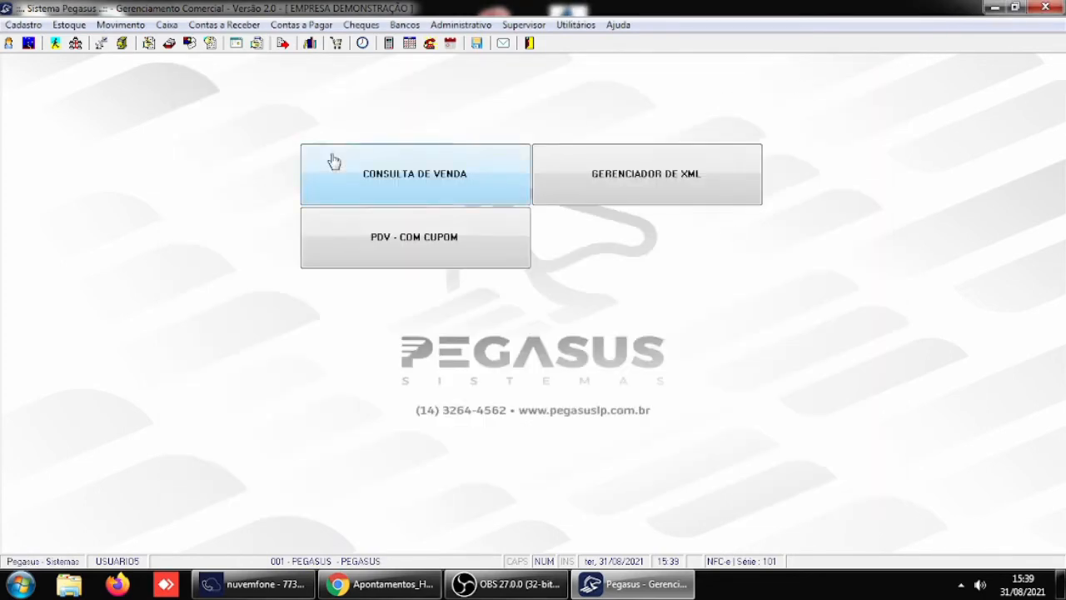
- List client 4's open installments in the Peg014 settlement window with its default company option, and close the window
click(232, 25)
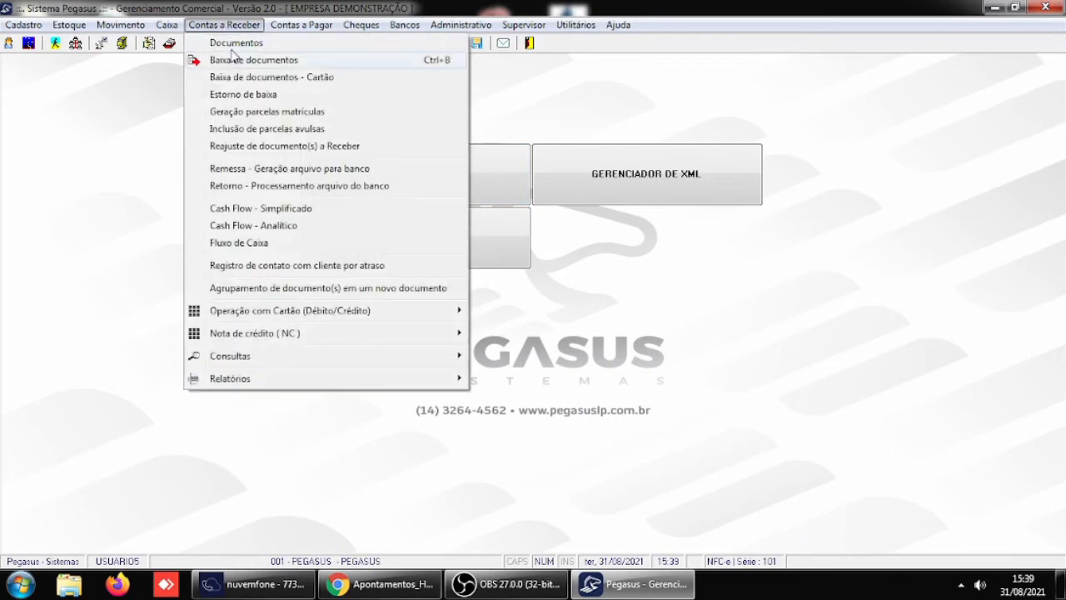
click(235, 62)
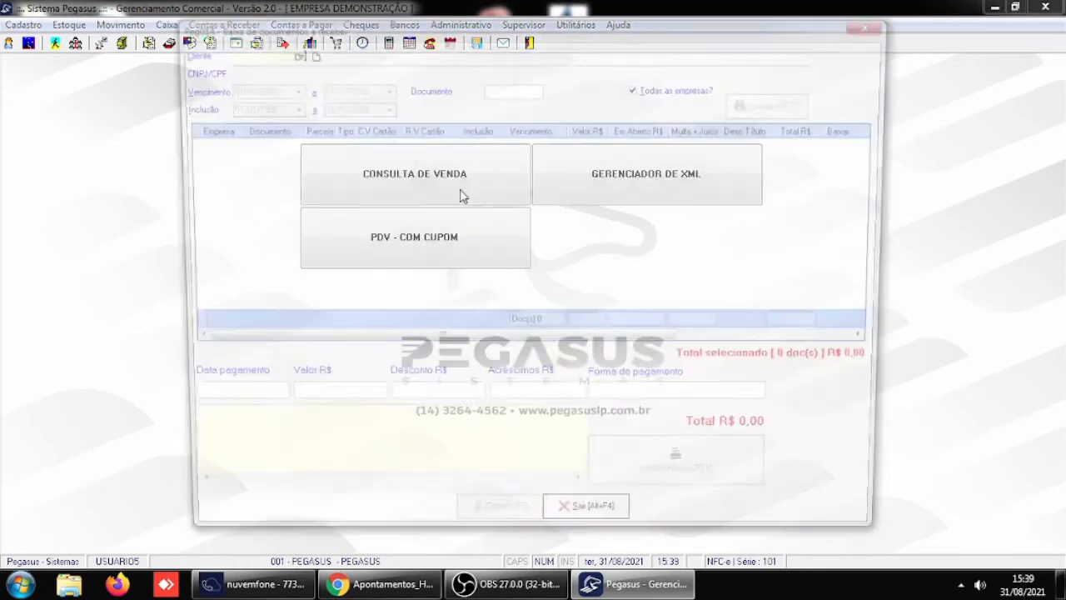
text(4)
key(Return)
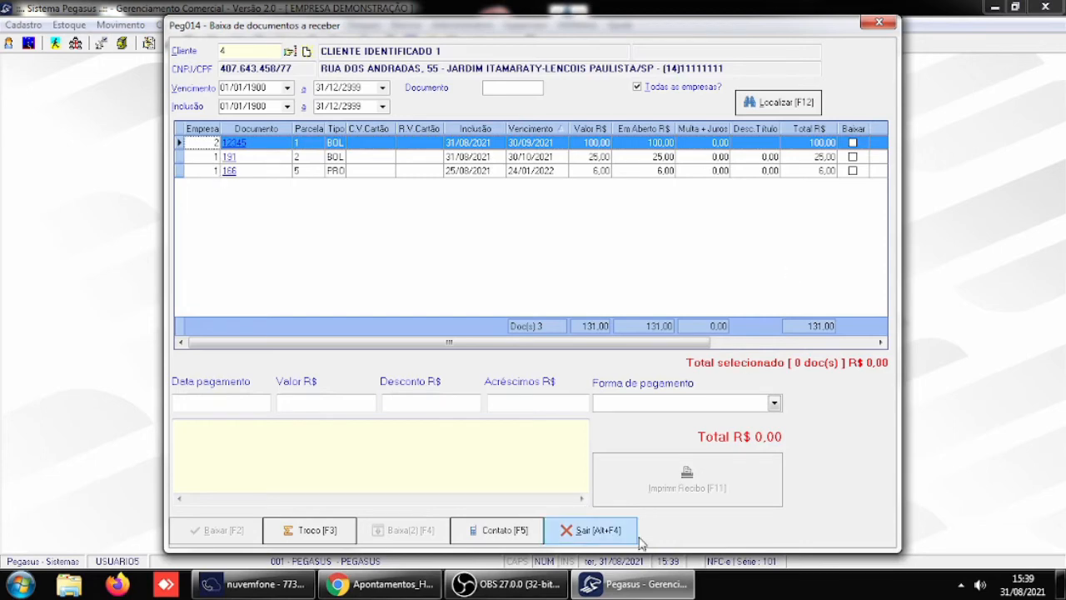
click(590, 530)
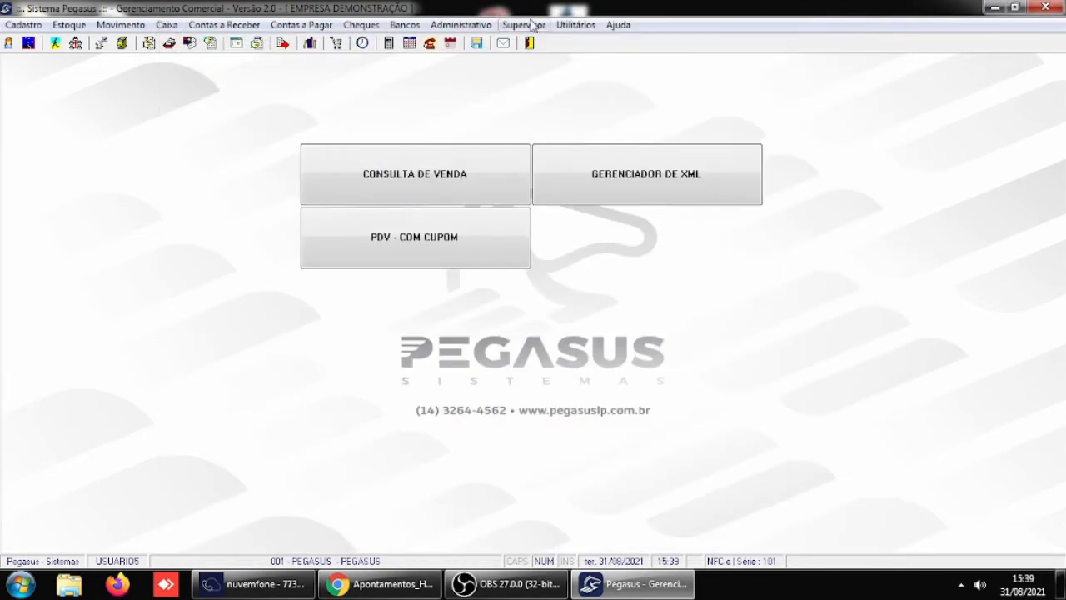
- Examine the Caixa Cego option in the Receber / Caixa general parameters and confirm the parameters window
click(530, 25)
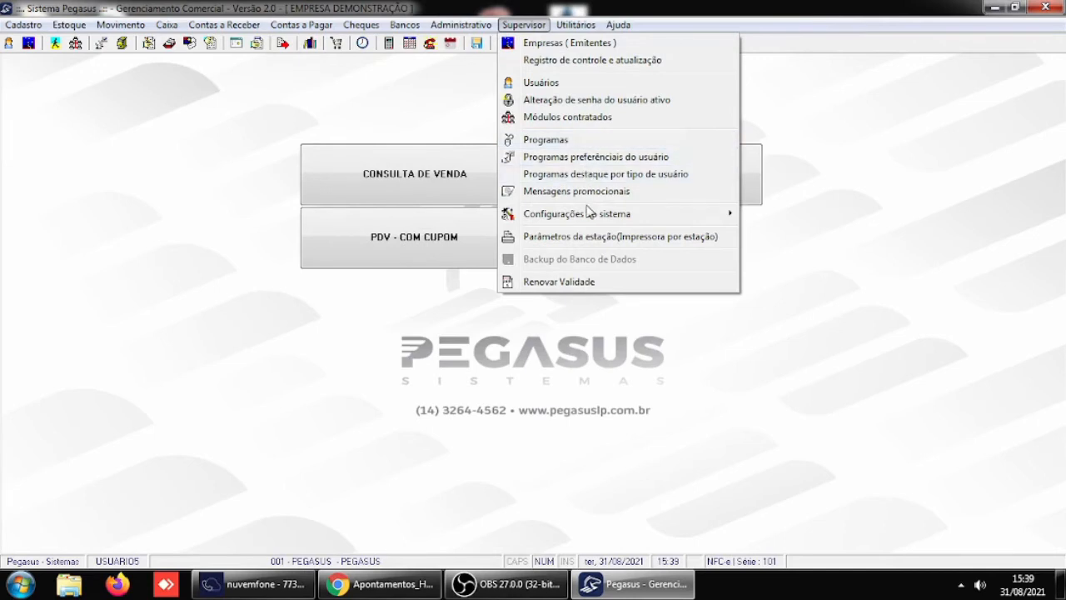
mouse_move(722, 221)
click(763, 214)
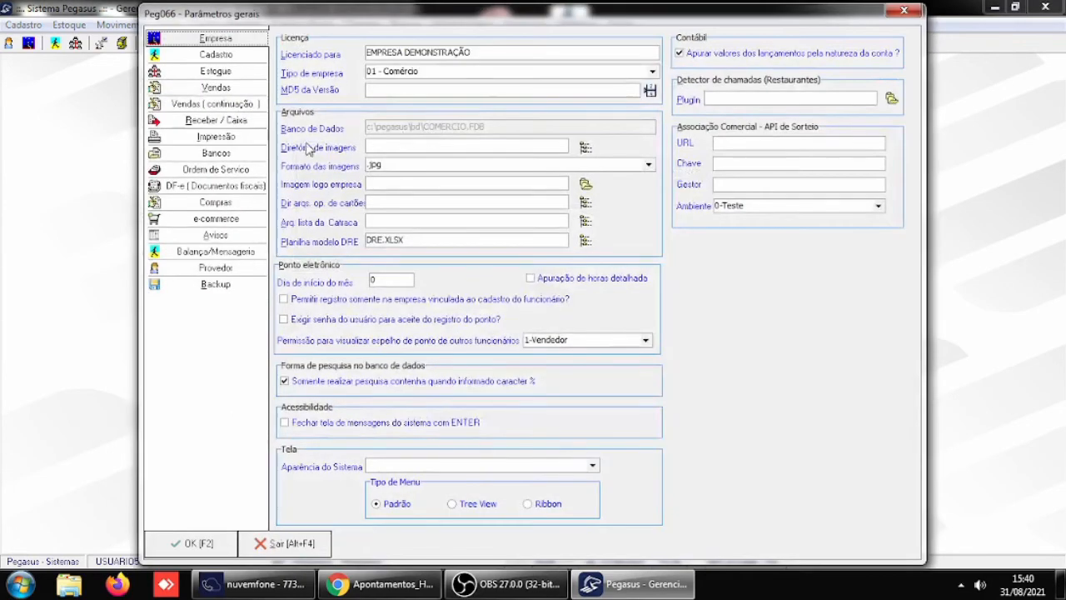
click(240, 123)
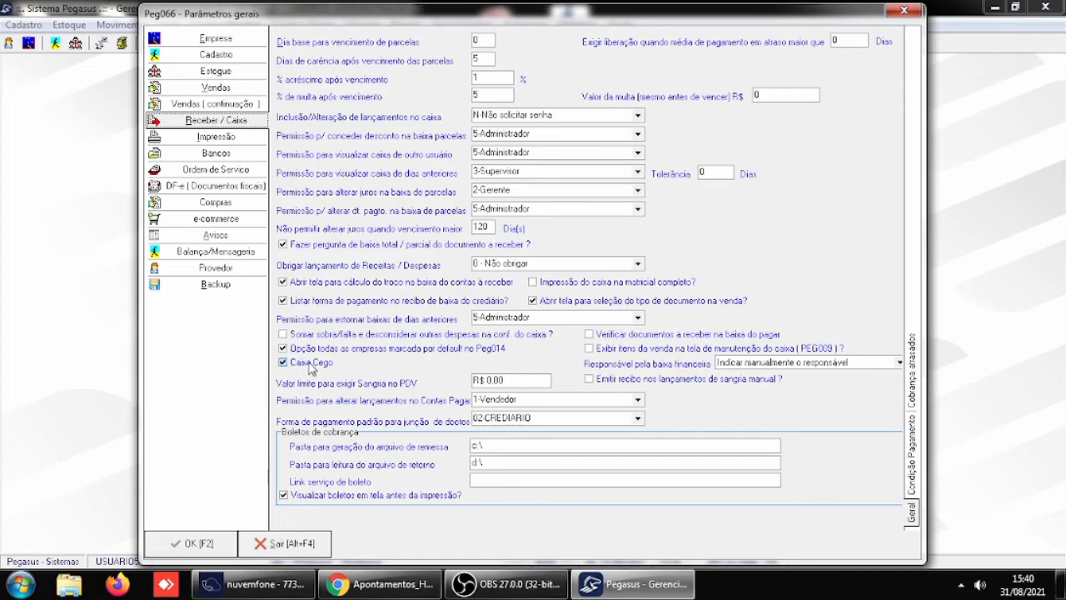
click(213, 545)
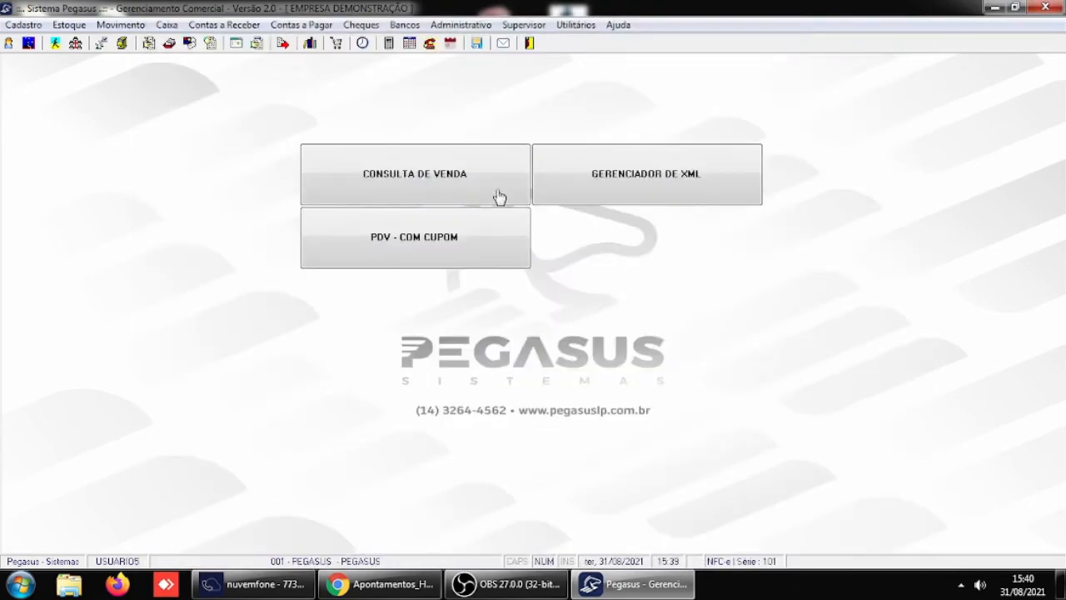
- Total the cash closing (Fechamento de Caixa) for 31/08/2021 across all caixas
click(168, 25)
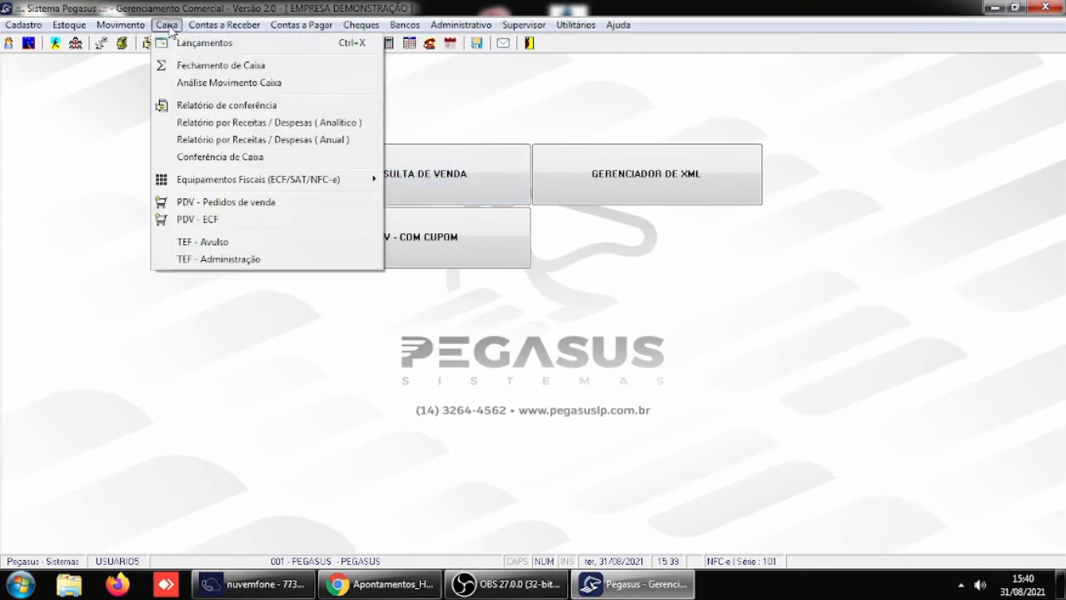
click(227, 66)
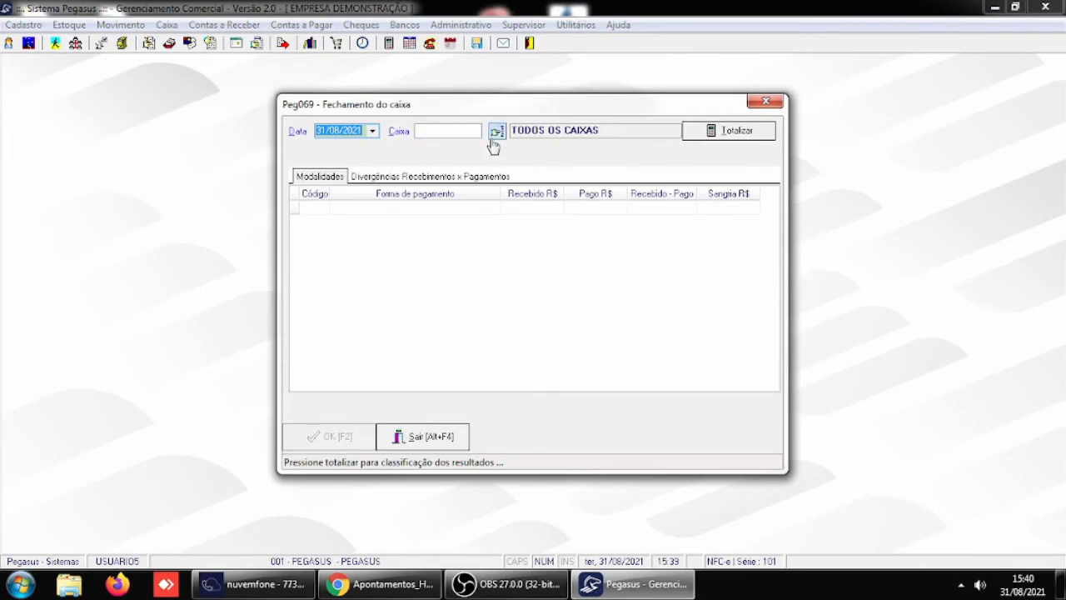
click(744, 133)
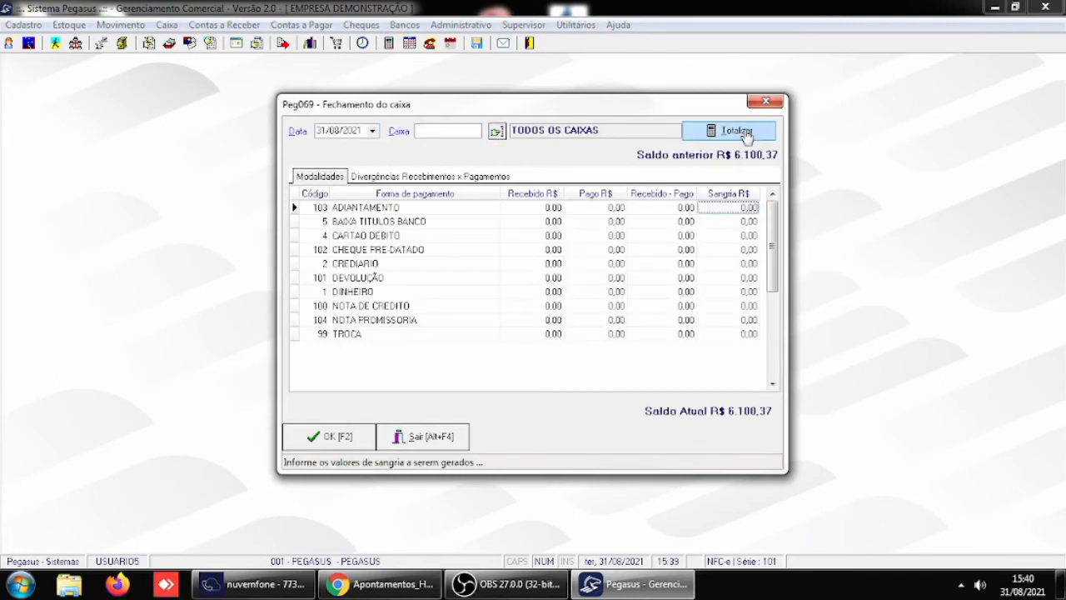
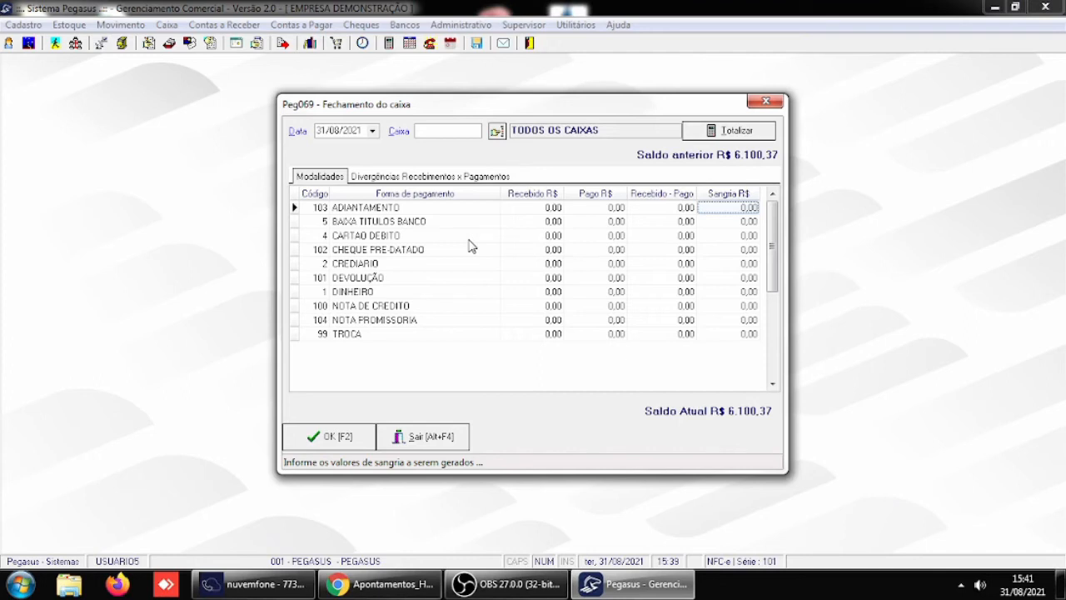
- Examine the Sangria R$ values of the first payment methods, from ADIANTAMENTO to CHEQUE PRE-DATADO, in the cash closing
click(734, 220)
click(735, 208)
click(738, 236)
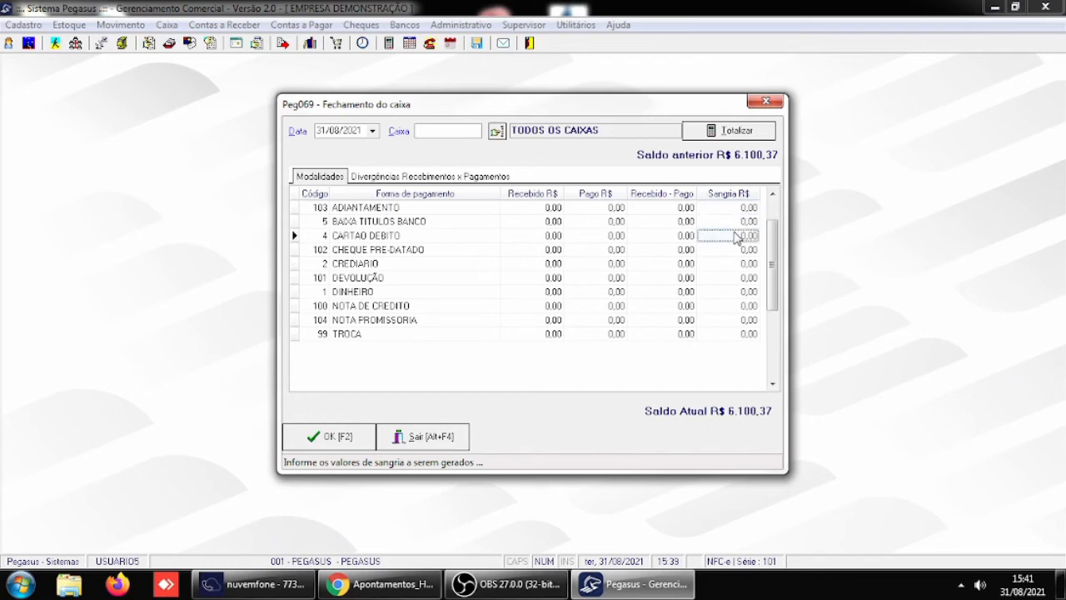
click(737, 222)
click(735, 208)
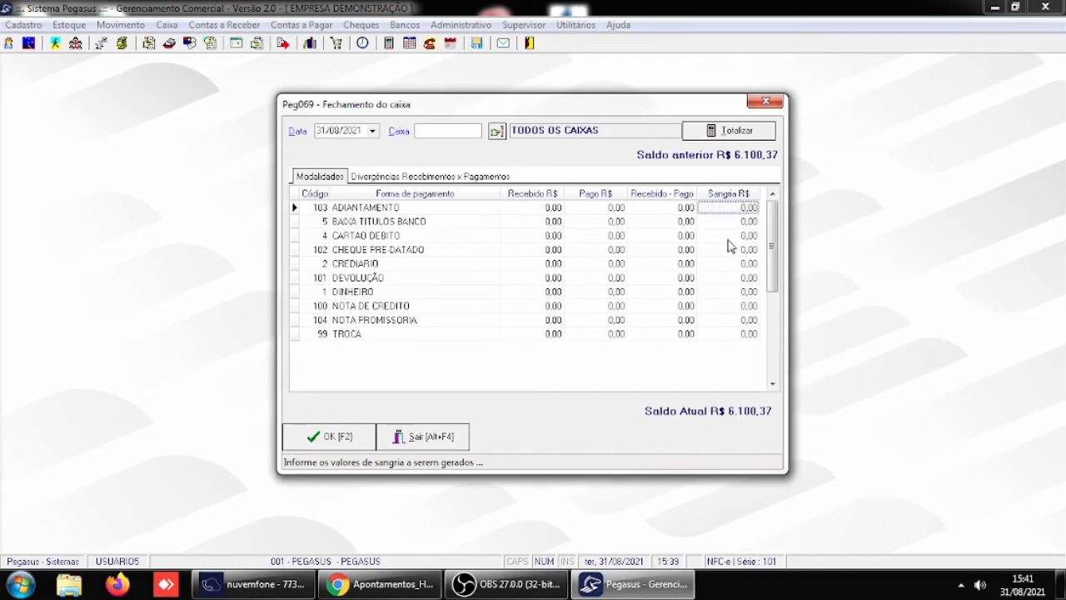
click(731, 237)
click(730, 221)
click(734, 209)
click(734, 249)
click(734, 237)
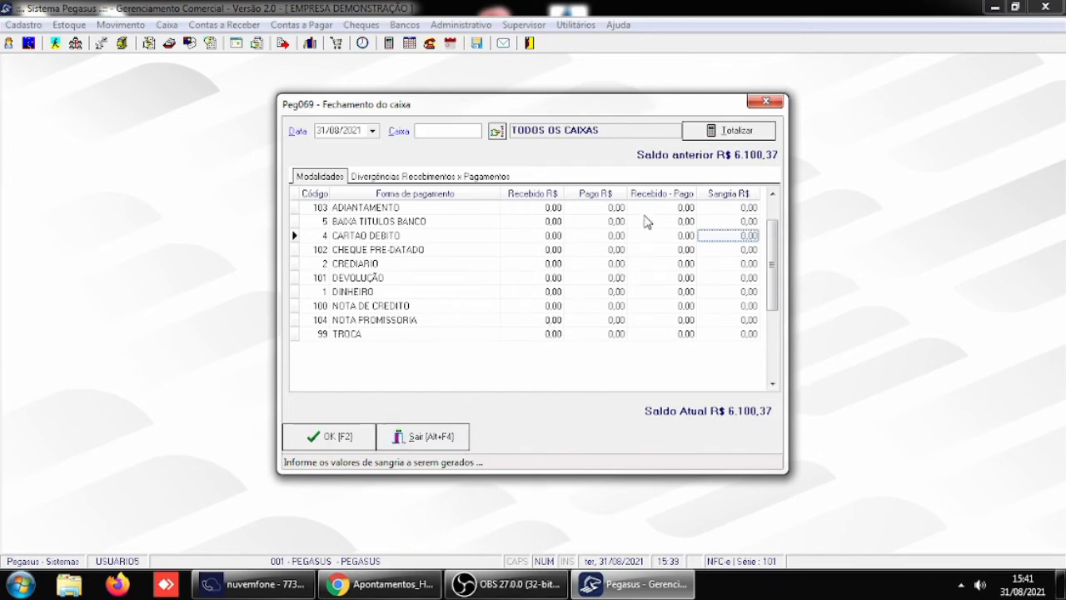
- Review the Sangria R$ values down the payment method list to TROCA and leave the cash closing
click(721, 210)
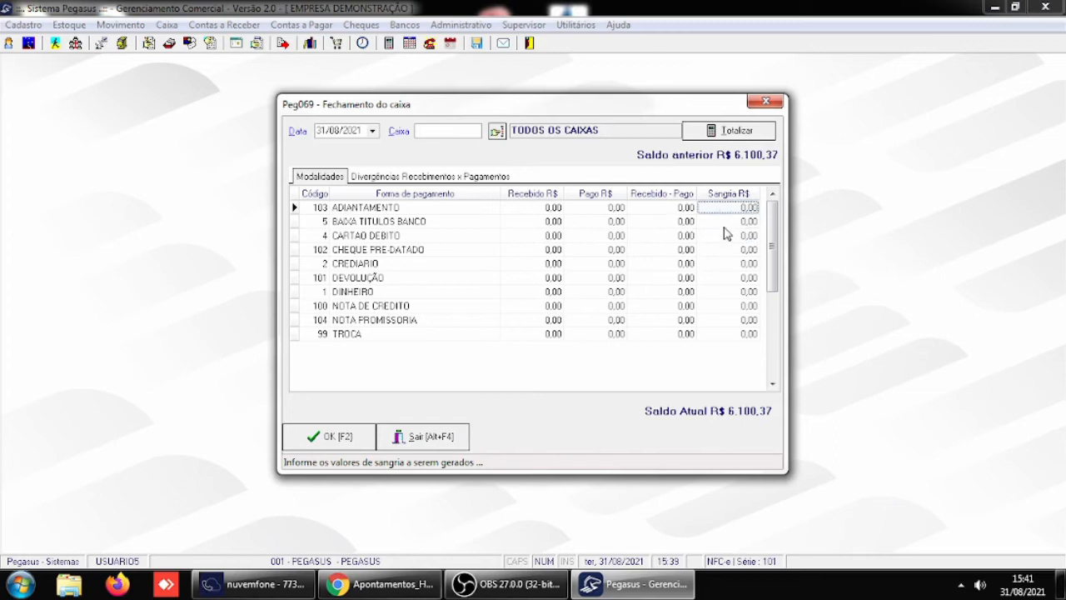
key(Down)
key(Down)
click(727, 254)
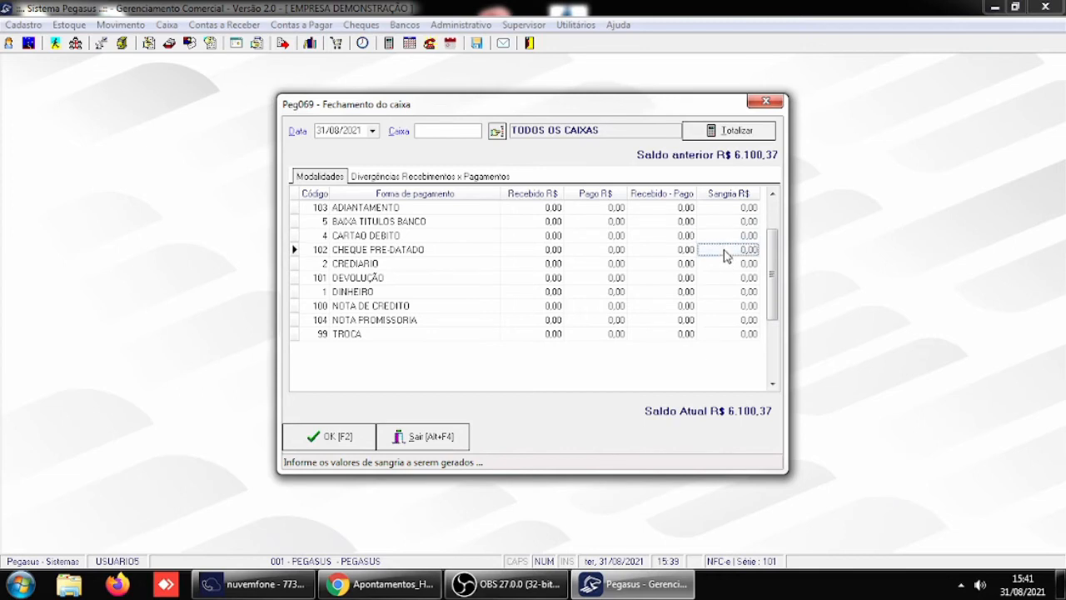
click(728, 265)
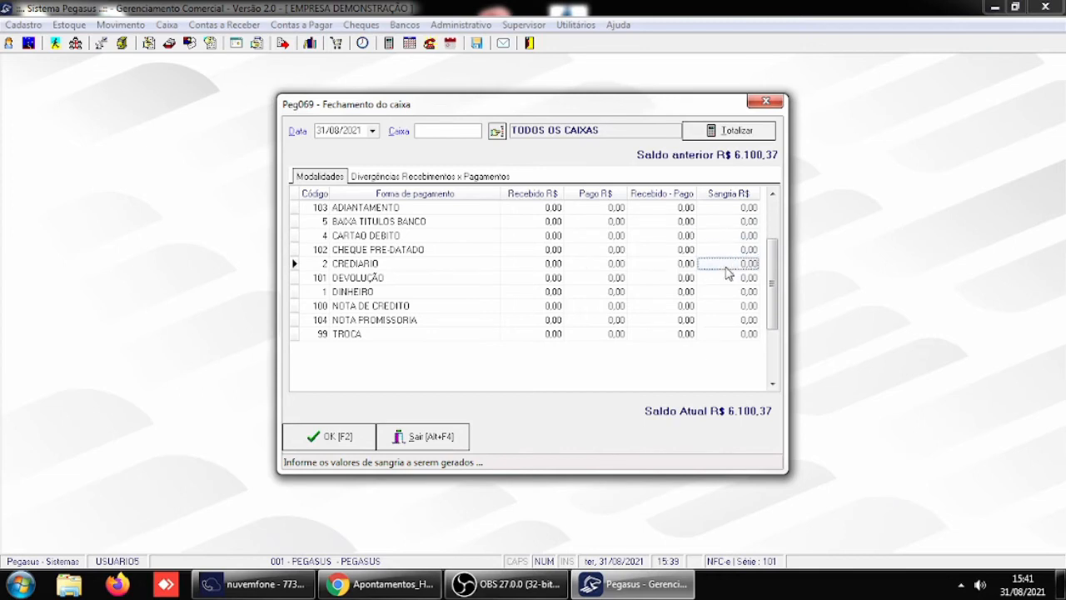
click(729, 281)
click(730, 293)
click(730, 307)
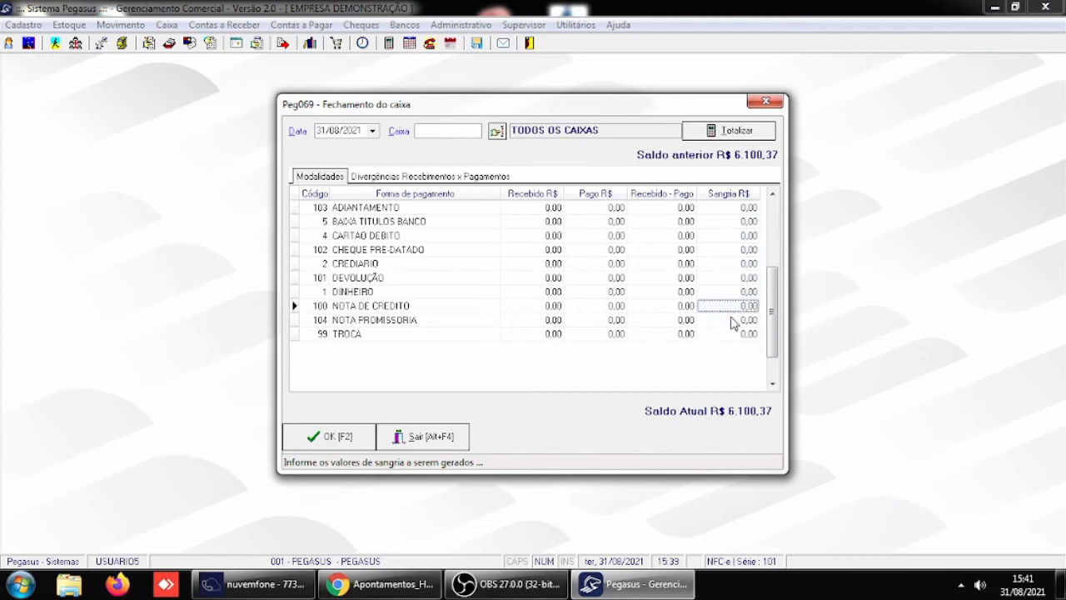
click(730, 333)
click(730, 321)
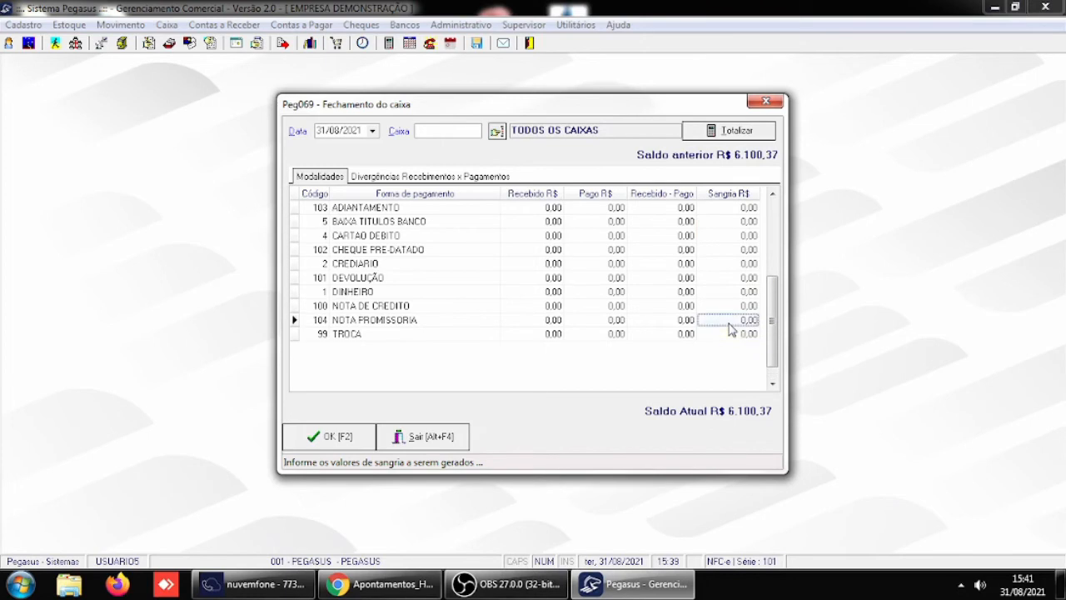
click(355, 437)
click(422, 436)
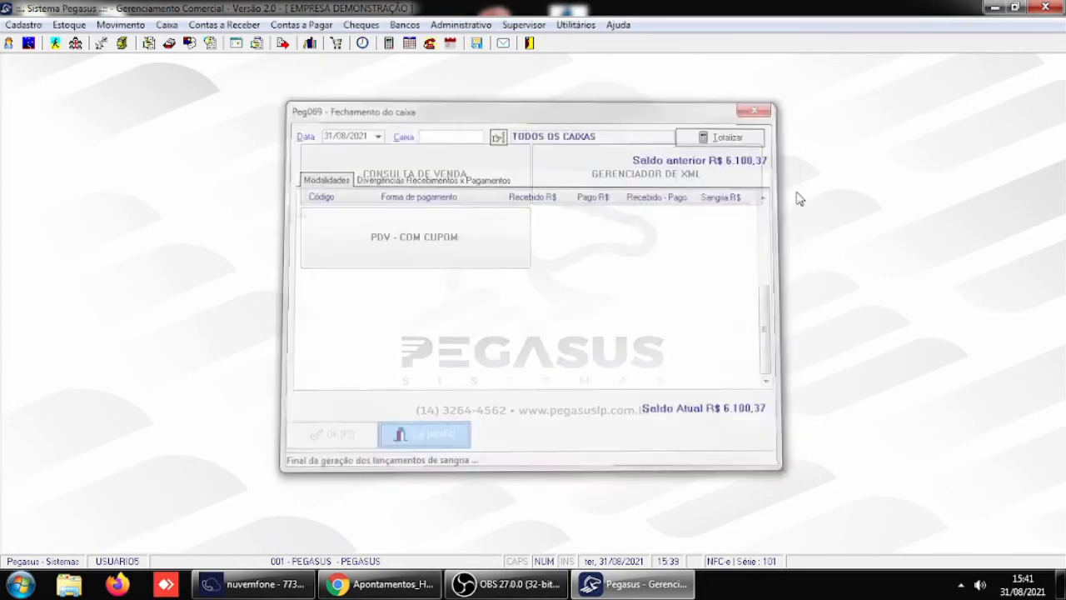
- Disable the Caixa Cego option in the Receber / Caixa section of the general parameters and save the change
click(525, 25)
mouse_move(667, 214)
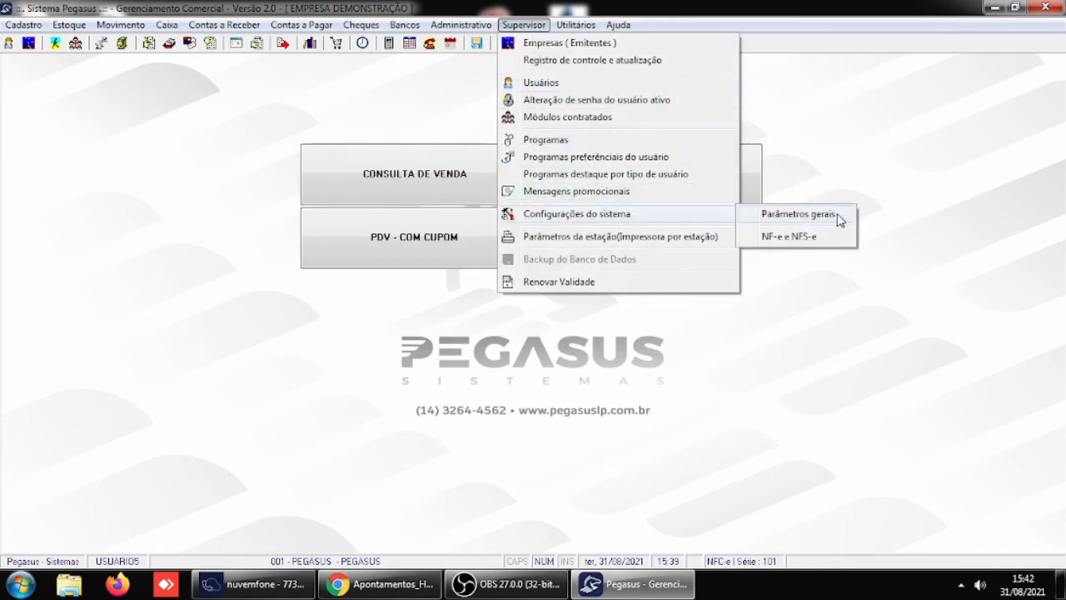
click(819, 219)
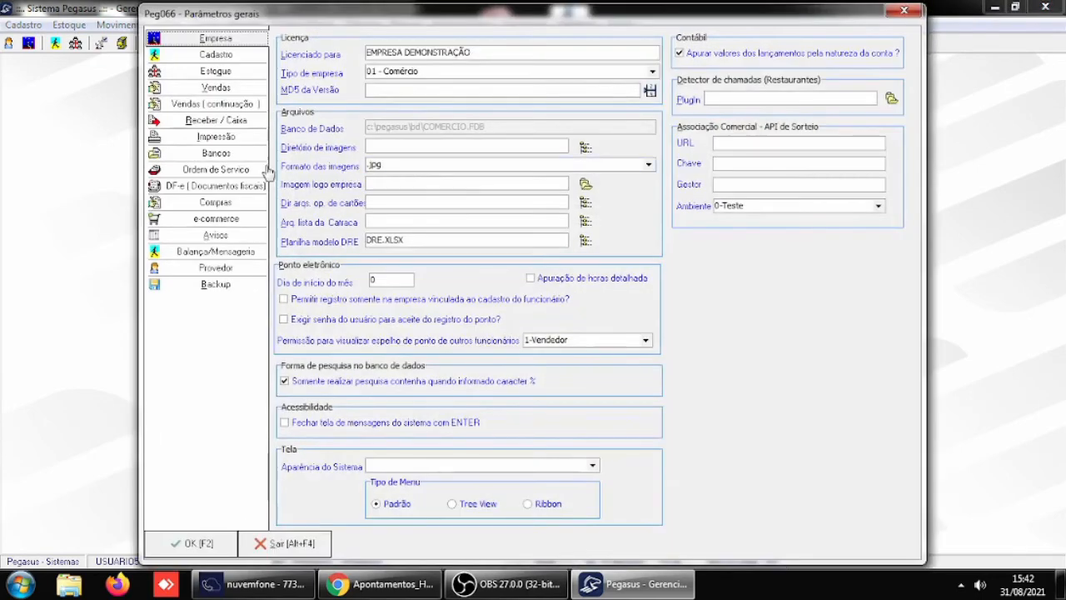
click(230, 123)
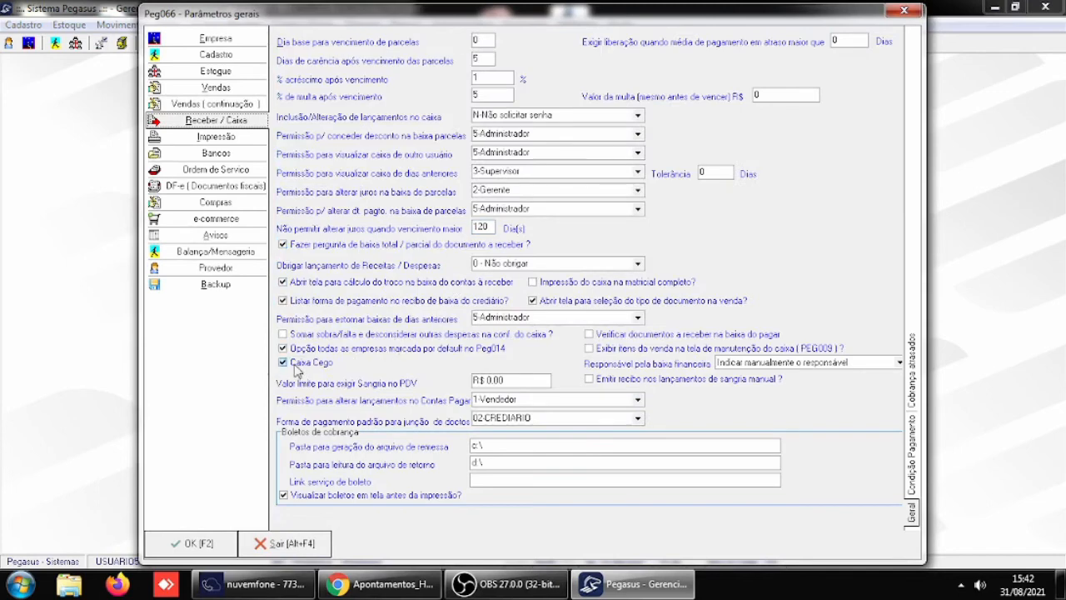
click(282, 362)
click(207, 547)
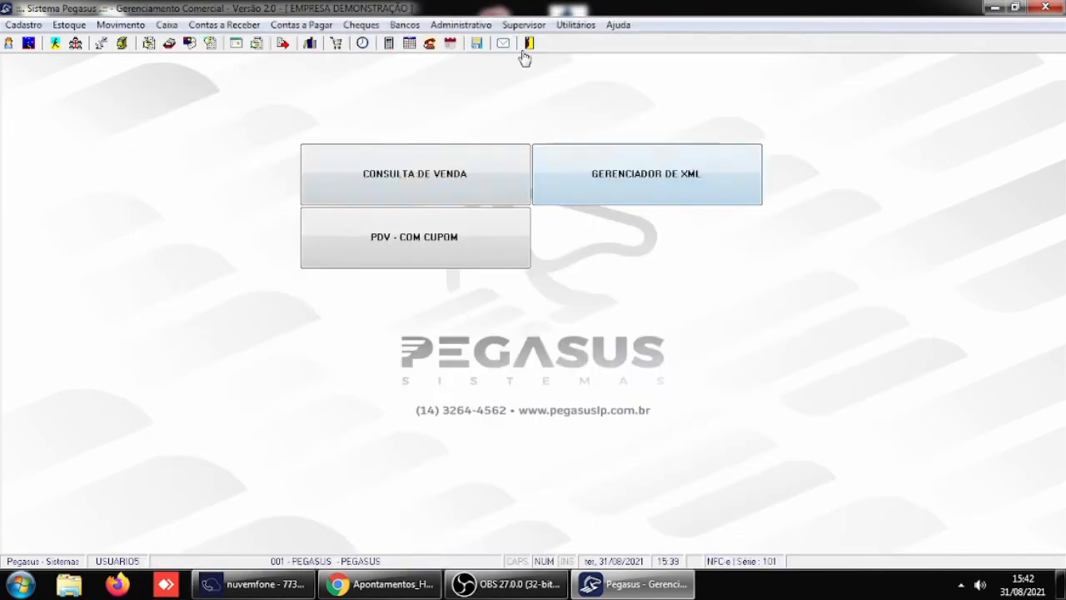
- Restart Pegasus and log in as USUARIO5 for company 1 PEGASUS, dismissing the consigned items query
click(533, 43)
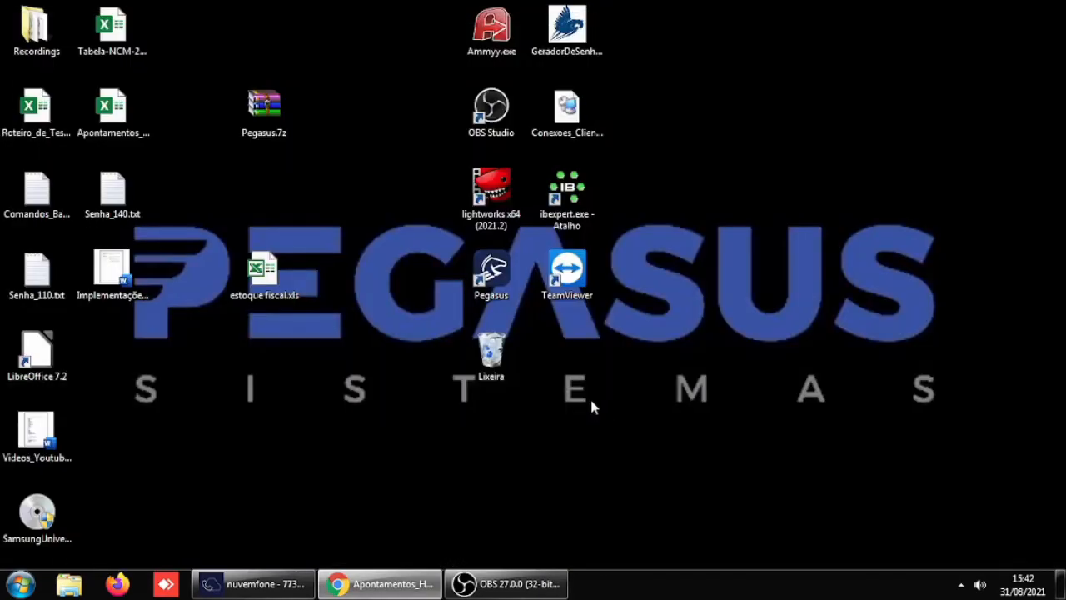
double_click(506, 286)
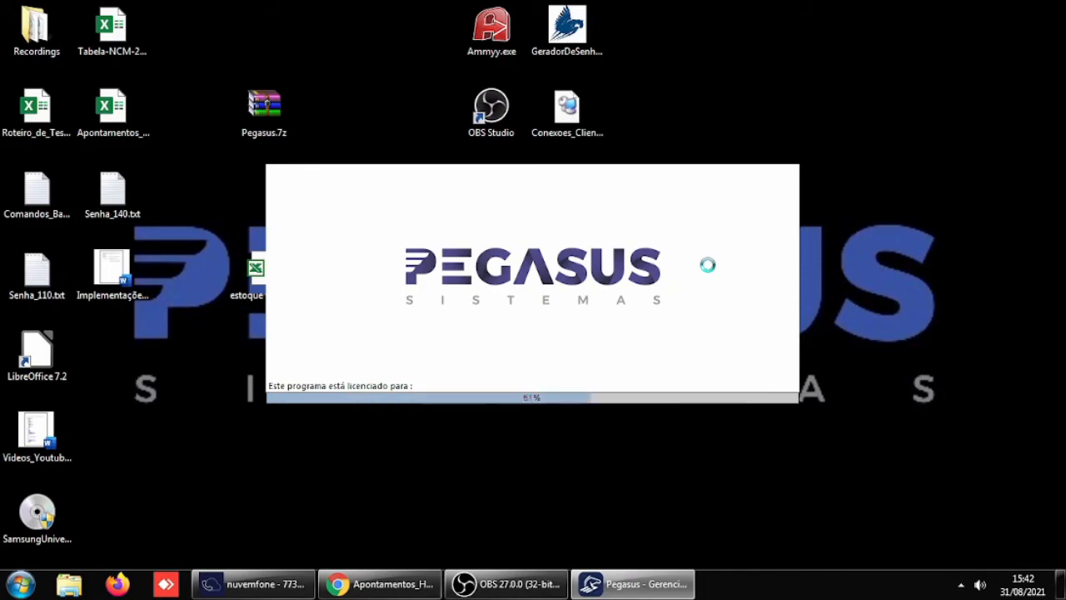
text(USUA)
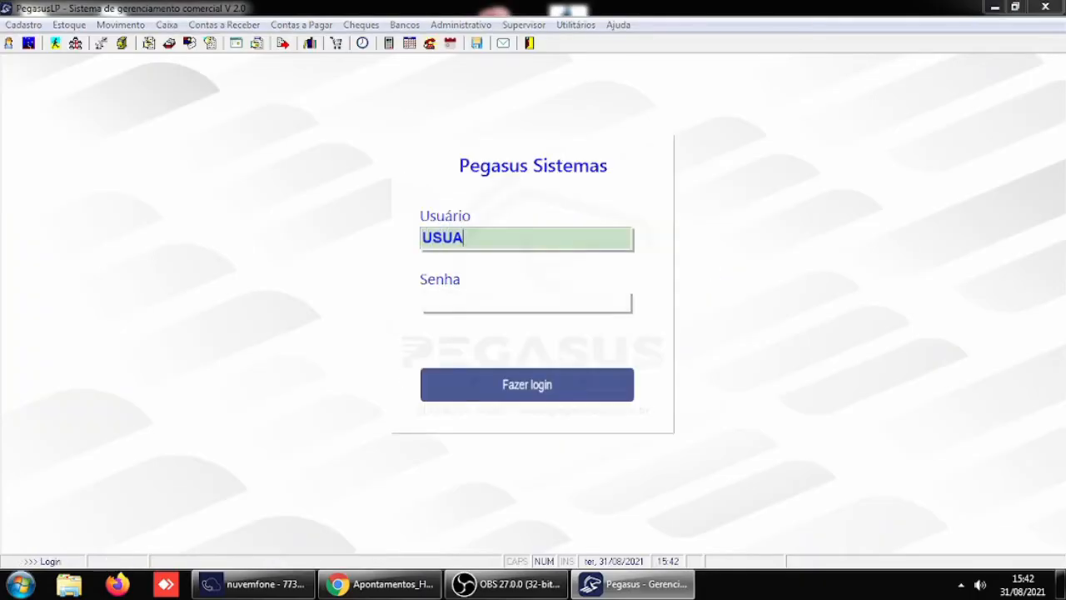
text(RIO5)
key(Tab)
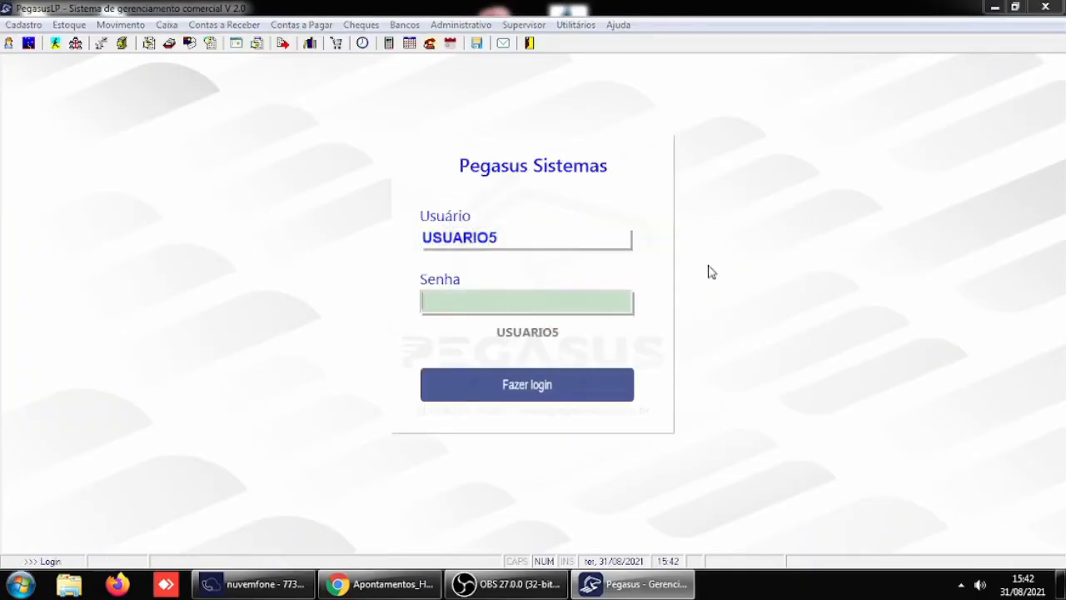
key(Return)
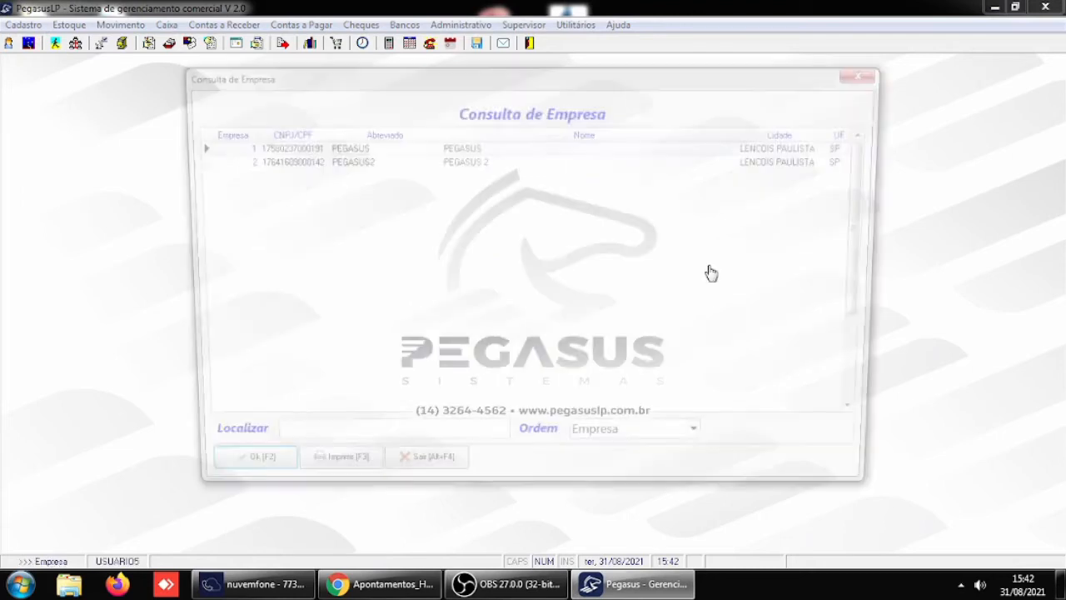
key(Return)
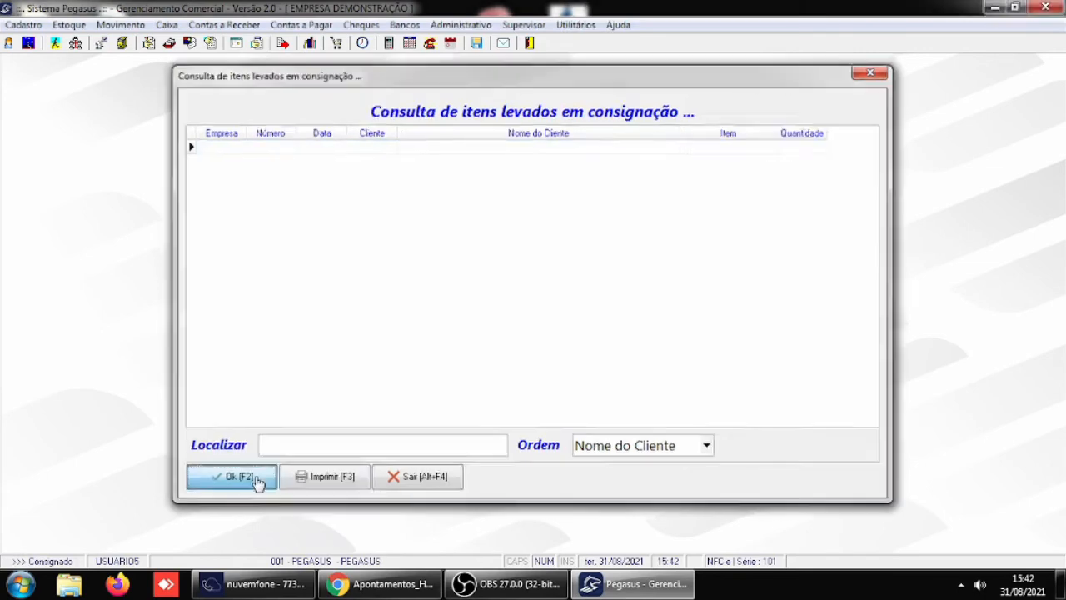
click(258, 479)
click(258, 479)
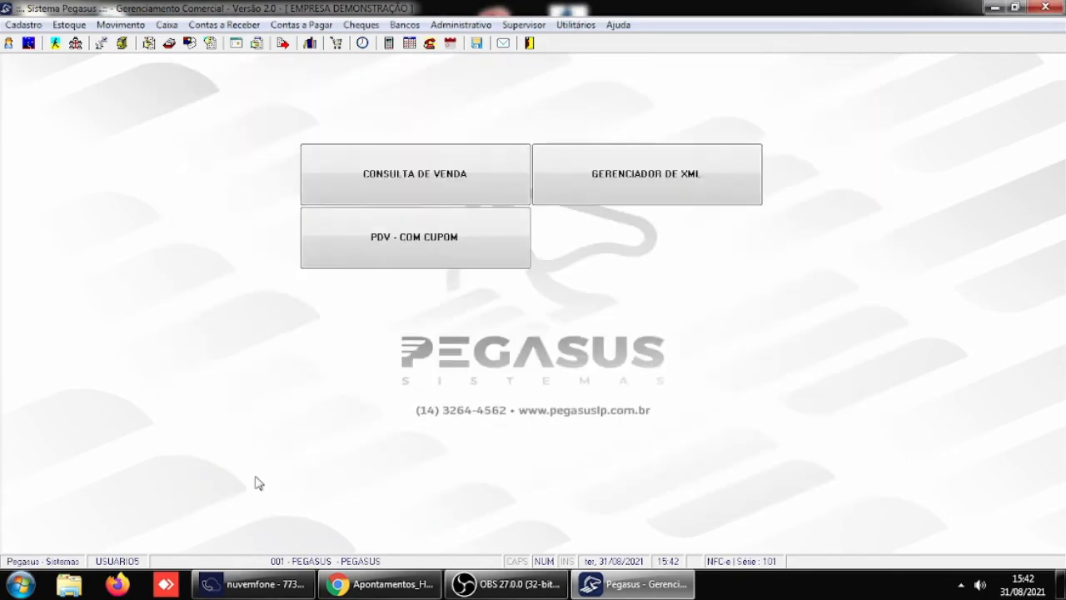
- Open the cash closing and total all cash registers for 31/08/2021
click(175, 27)
click(204, 65)
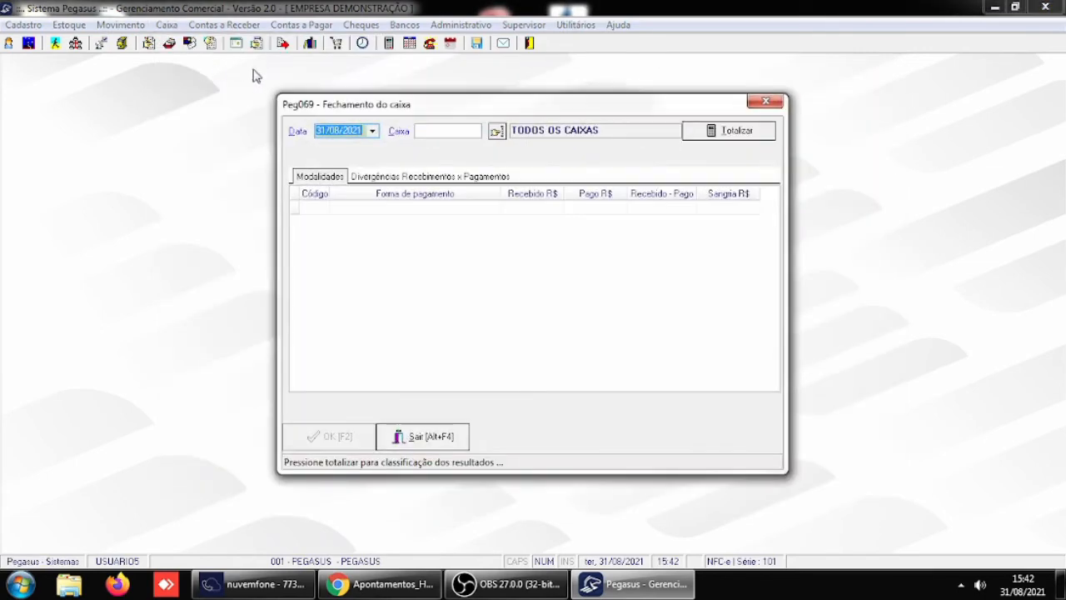
click(709, 133)
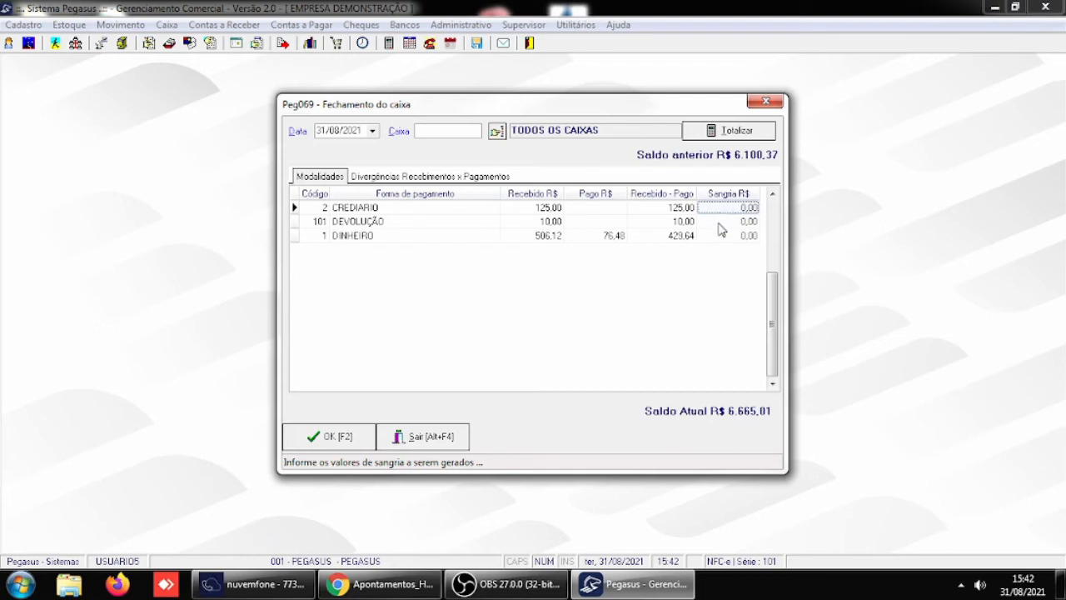
- Examine the received, net and Sangria amounts for CREDIARIO, DEVOLUÇÃO and DINHEIRO, and leave the cash closing
click(669, 222)
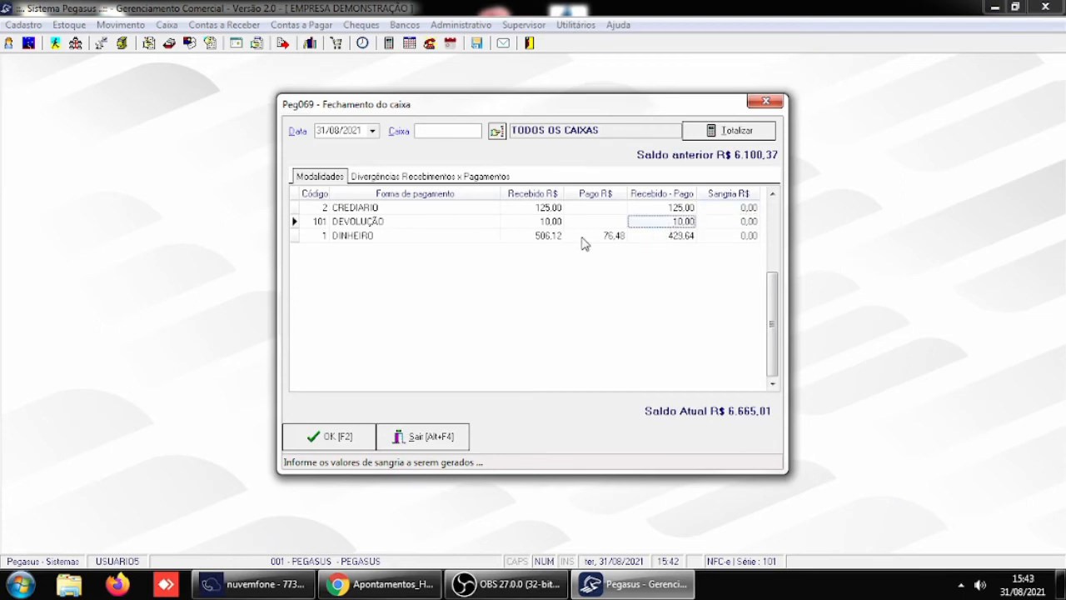
click(743, 208)
click(744, 221)
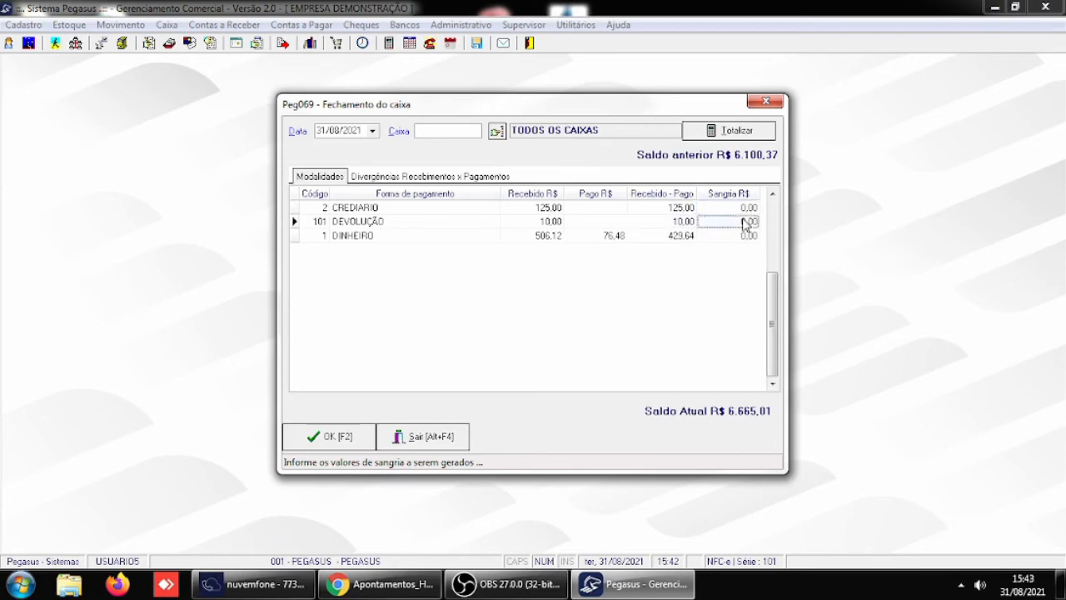
click(747, 236)
click(746, 221)
click(747, 208)
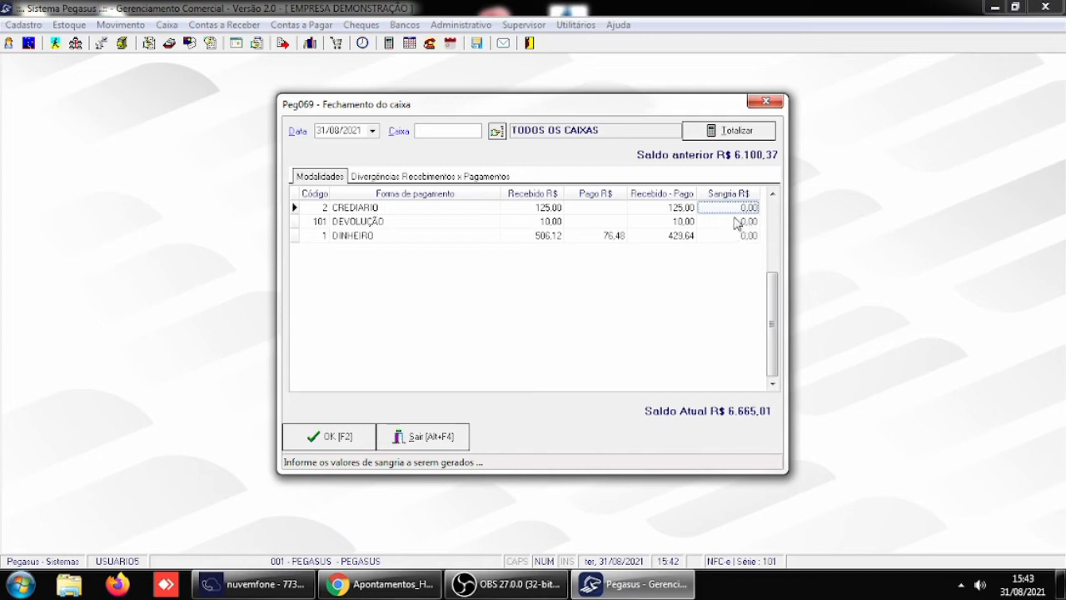
click(554, 209)
click(556, 222)
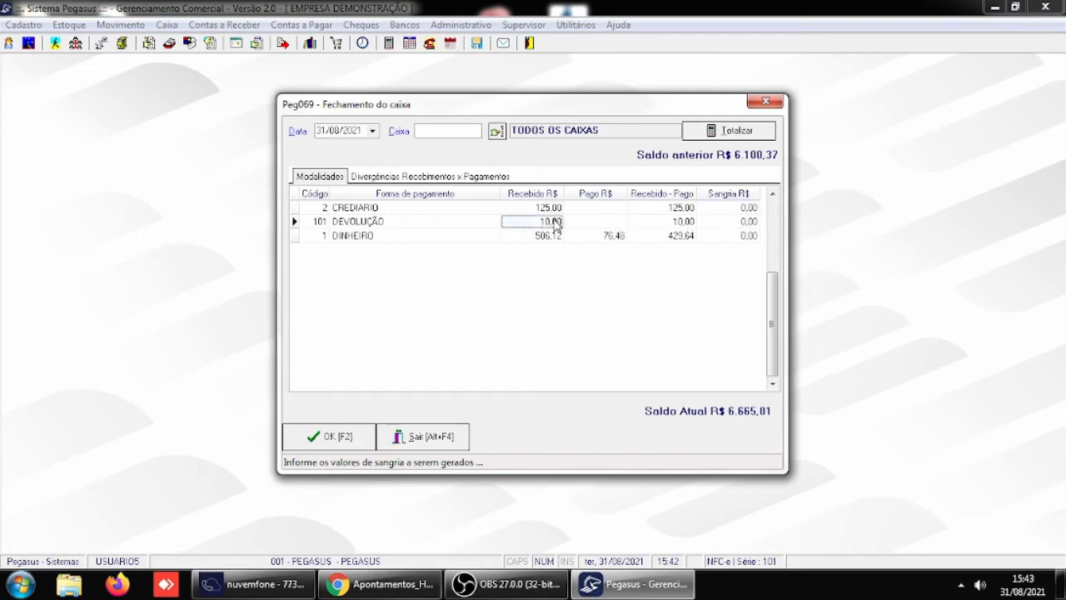
click(558, 237)
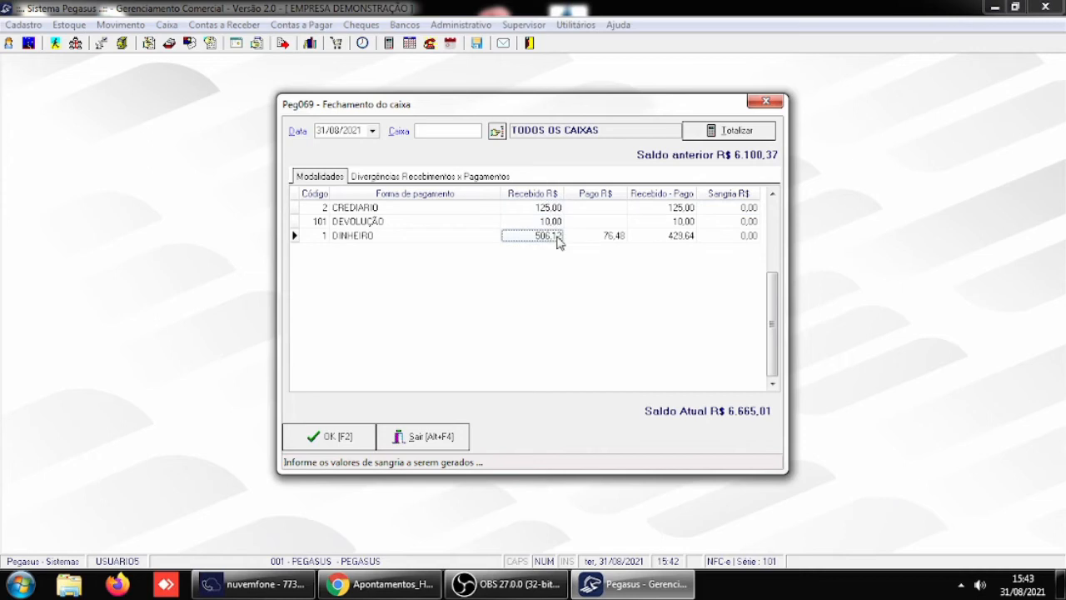
click(737, 238)
click(437, 441)
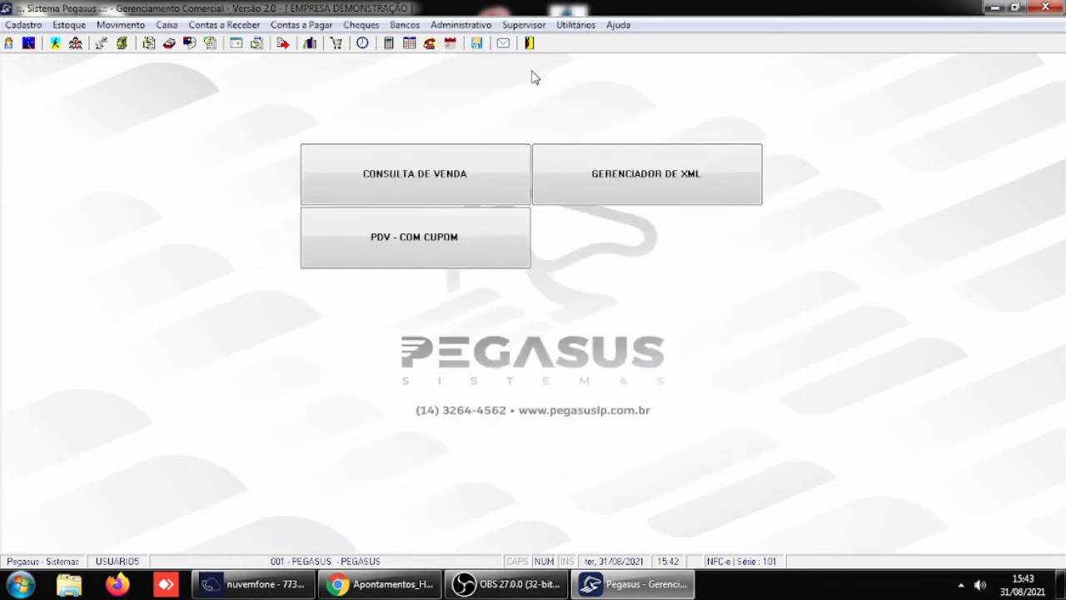
- Enable showing sale items on the cash maintenance screen (PEG009) in the Receber / Caixa general parameters and save
click(532, 25)
mouse_move(583, 218)
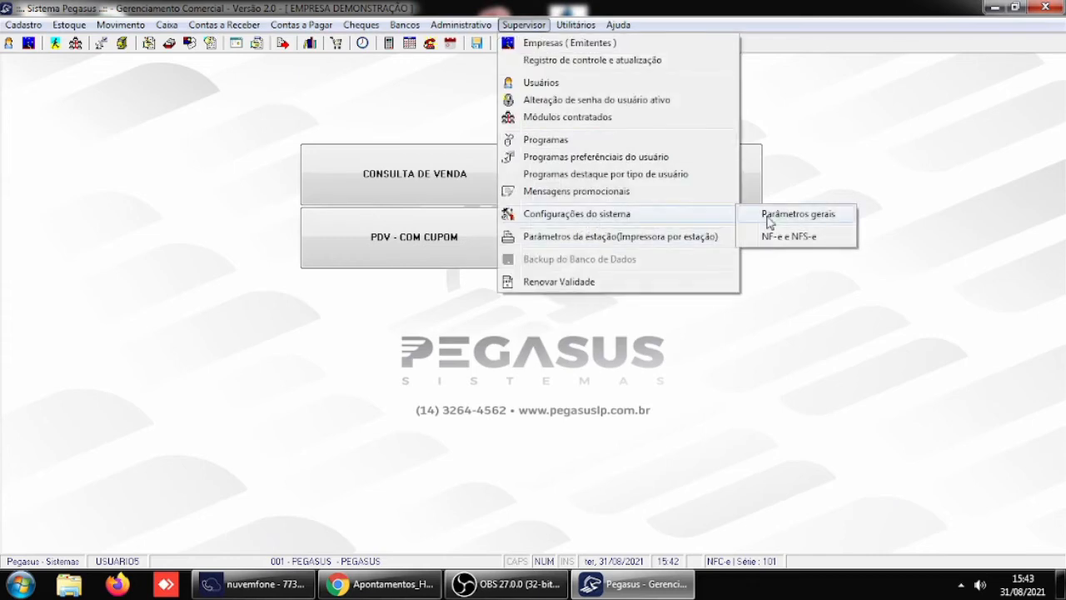
click(828, 219)
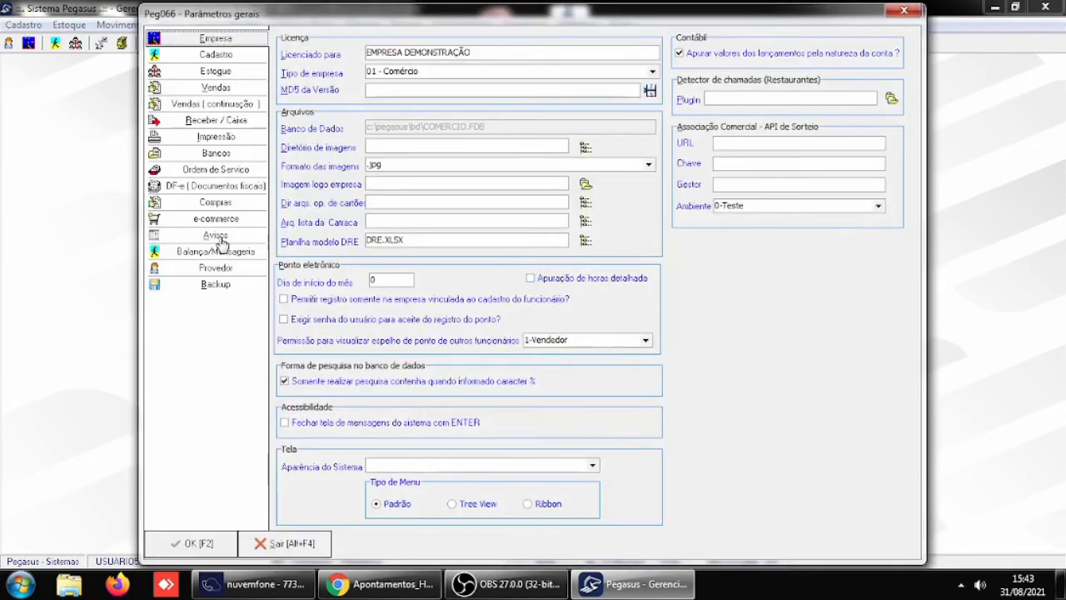
click(215, 122)
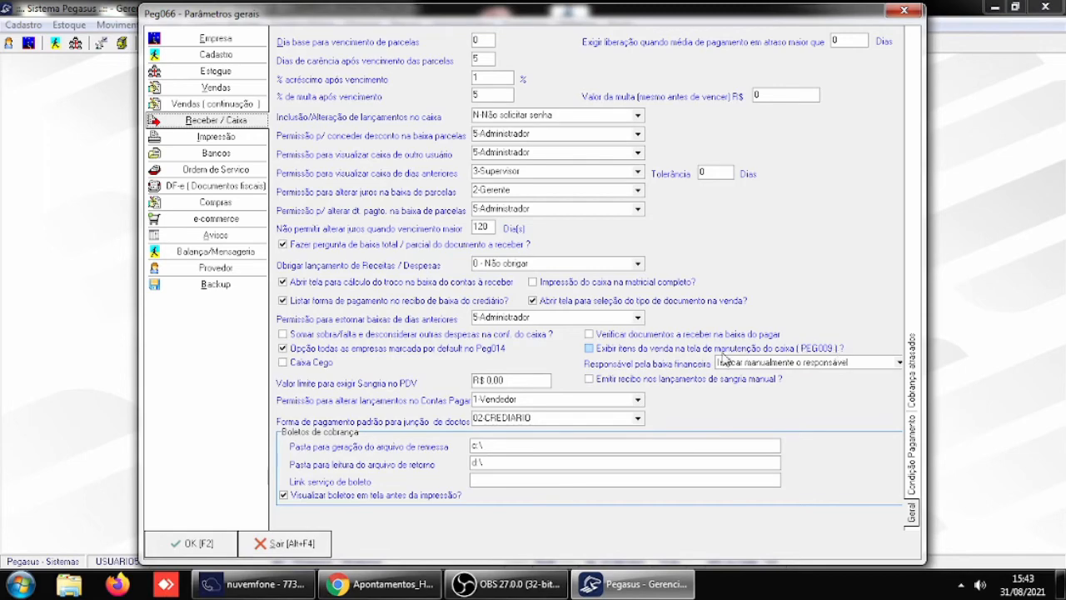
click(590, 349)
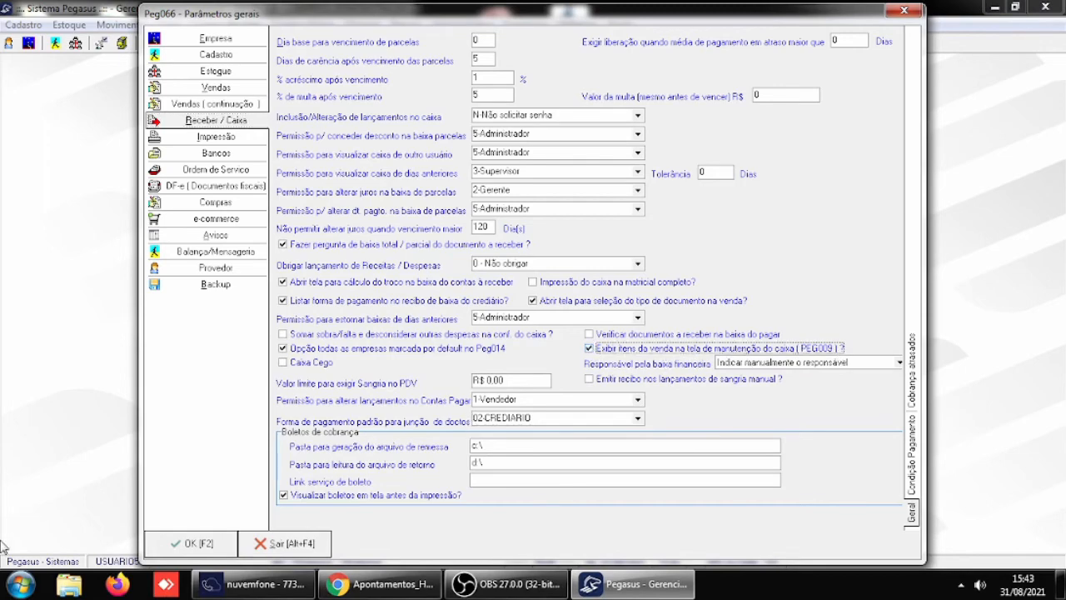
click(185, 542)
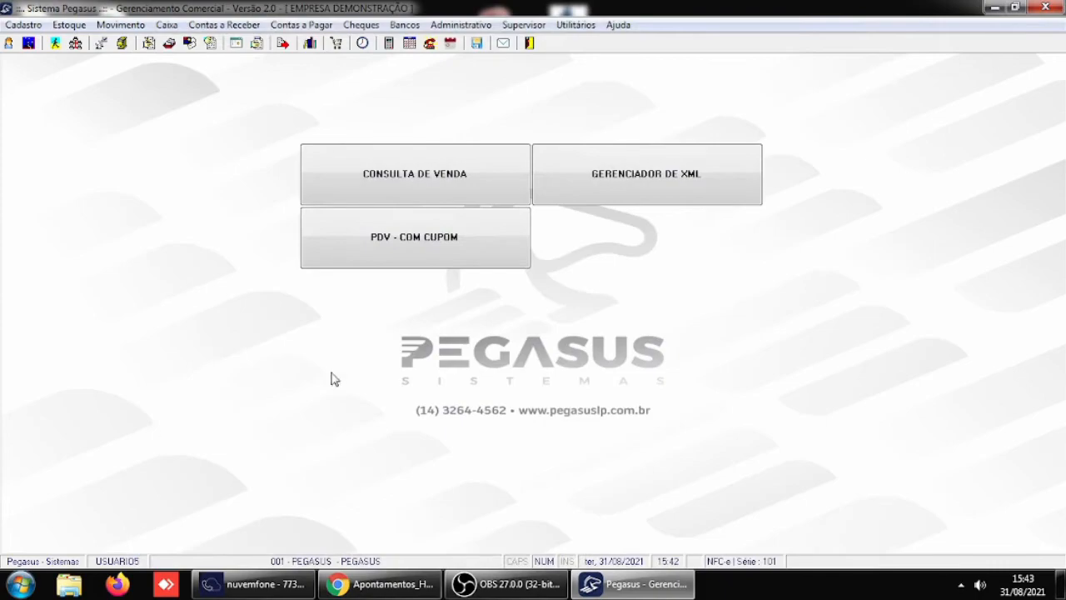
- Restart Pegasus and log in as USUARIO5 with the account password for company 1 PEGASUS
click(528, 44)
click(500, 278)
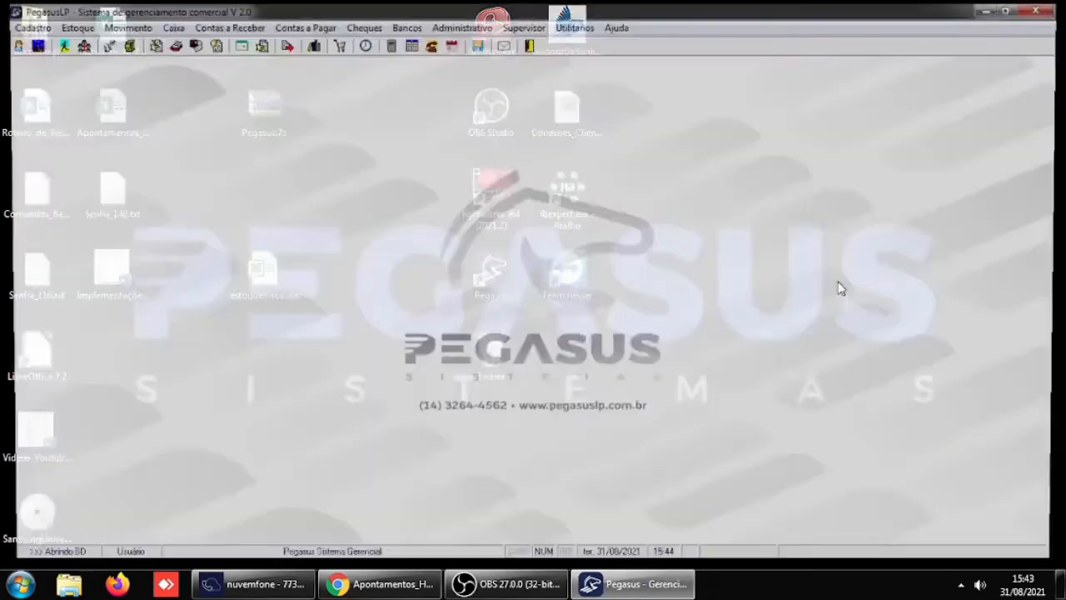
text(USUARIO5)
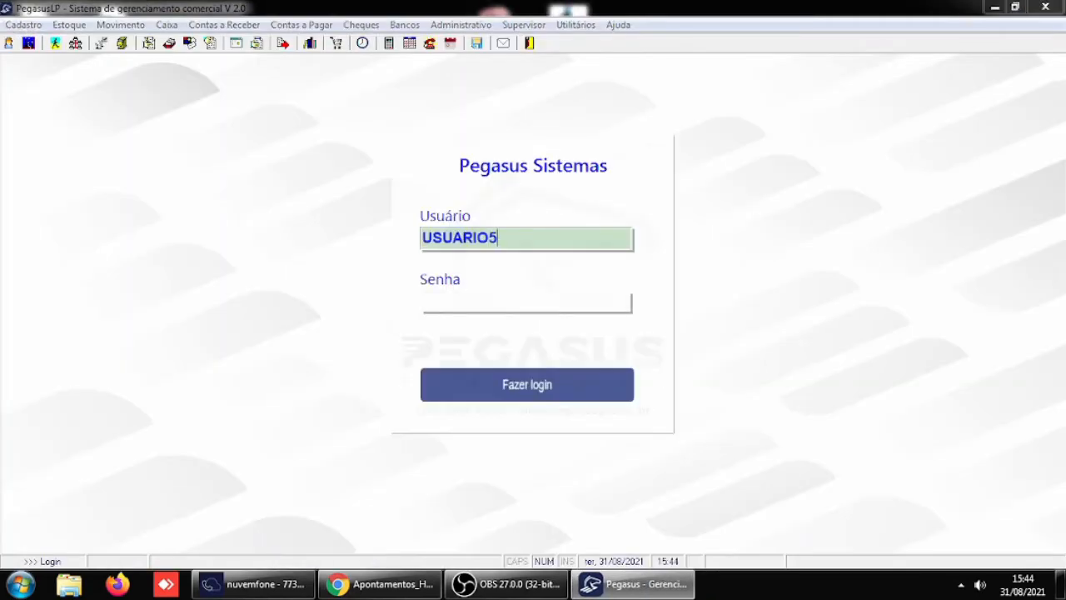
key(Return)
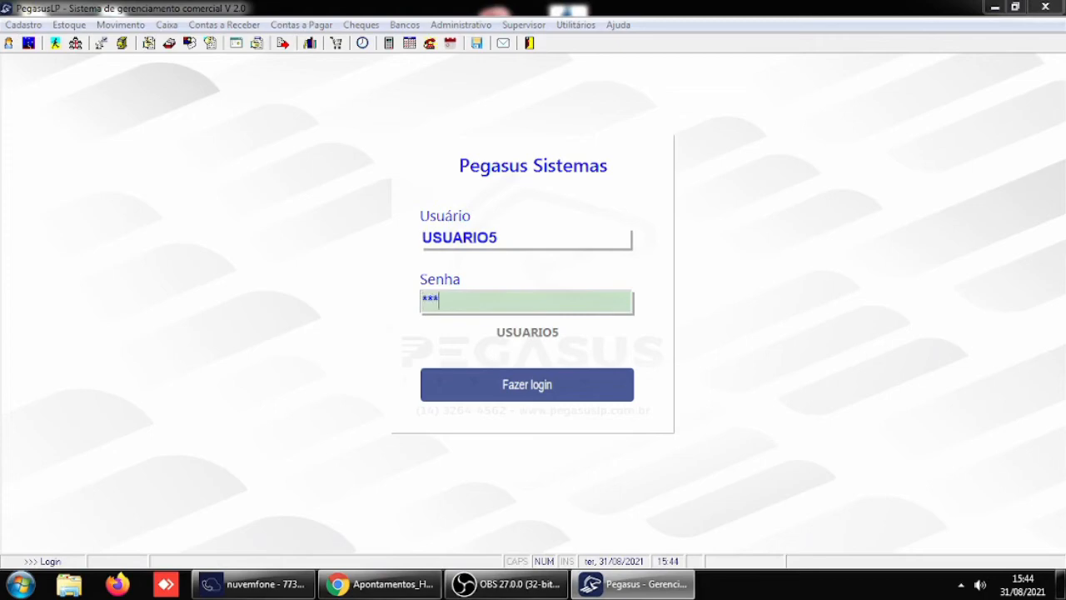
key(Return)
key(Return)
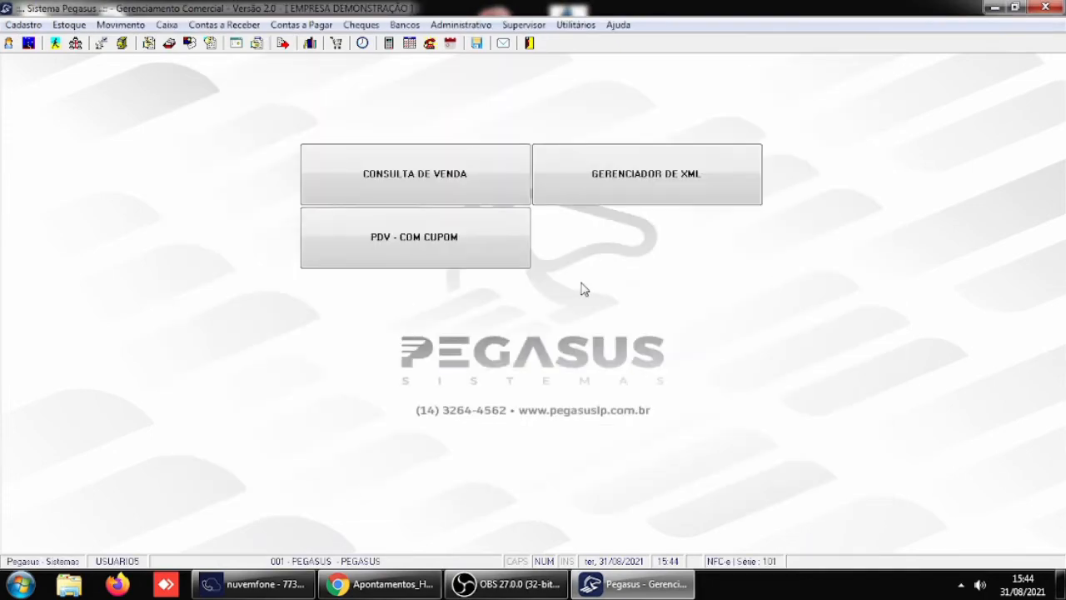
- Open the cash movement maintenance screen Peg009 through program navigation
key(F2)
text(Peg0)
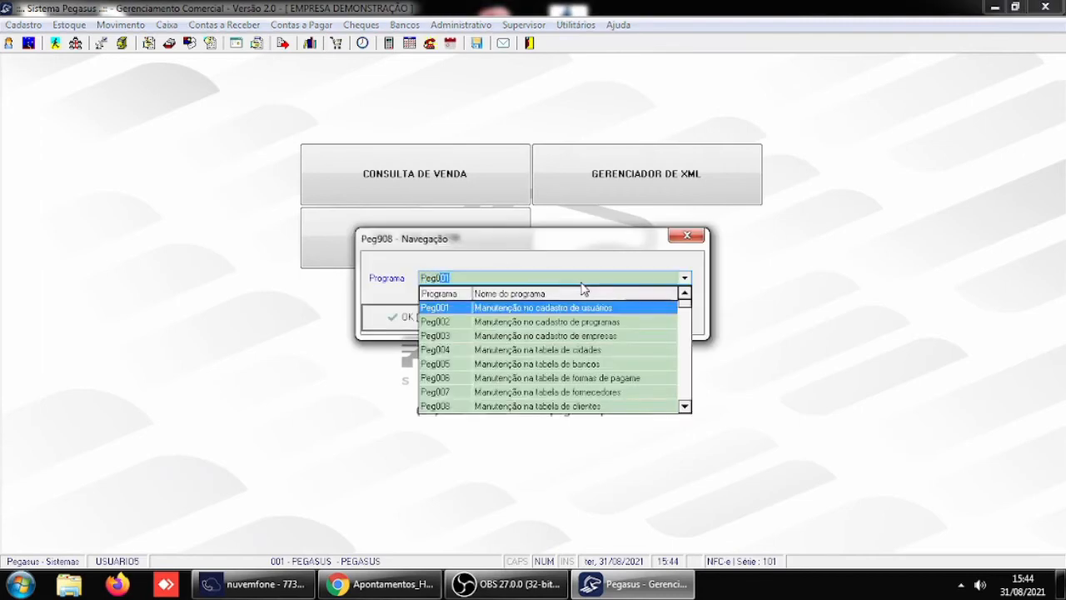
text(09)
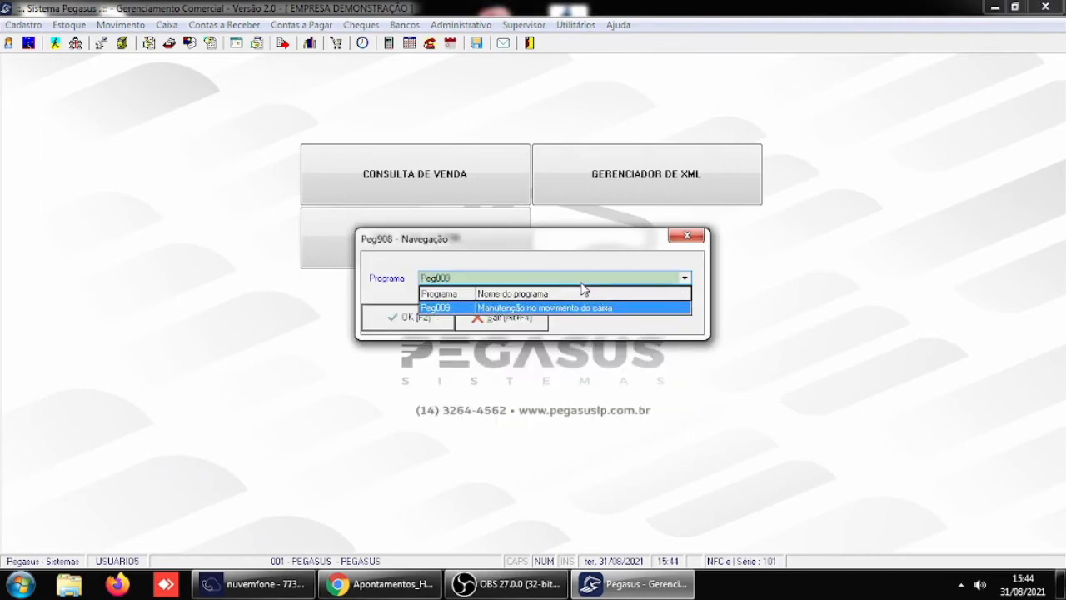
click(560, 310)
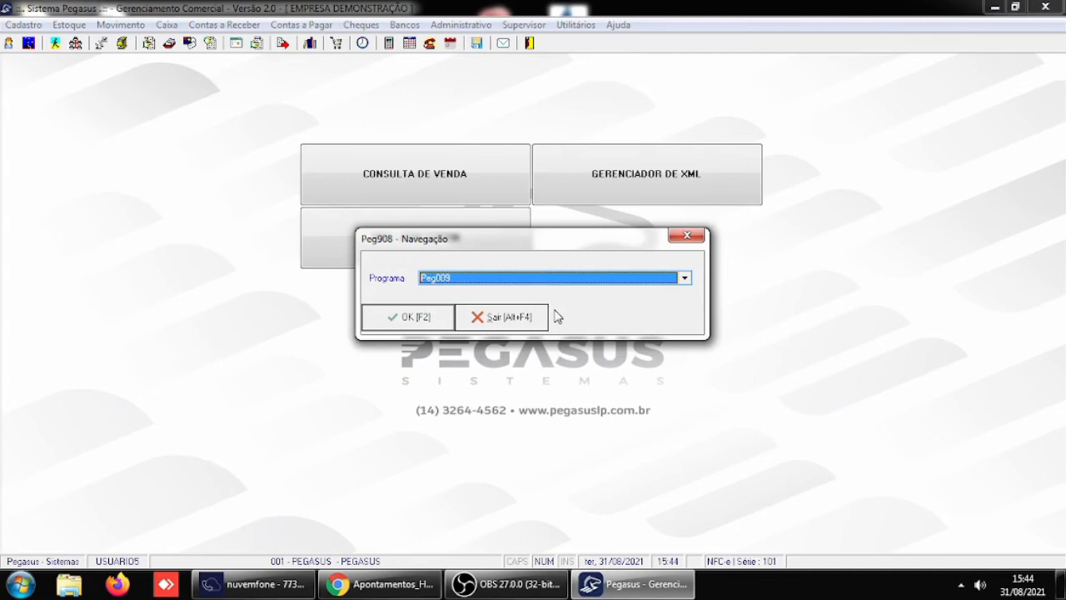
click(428, 318)
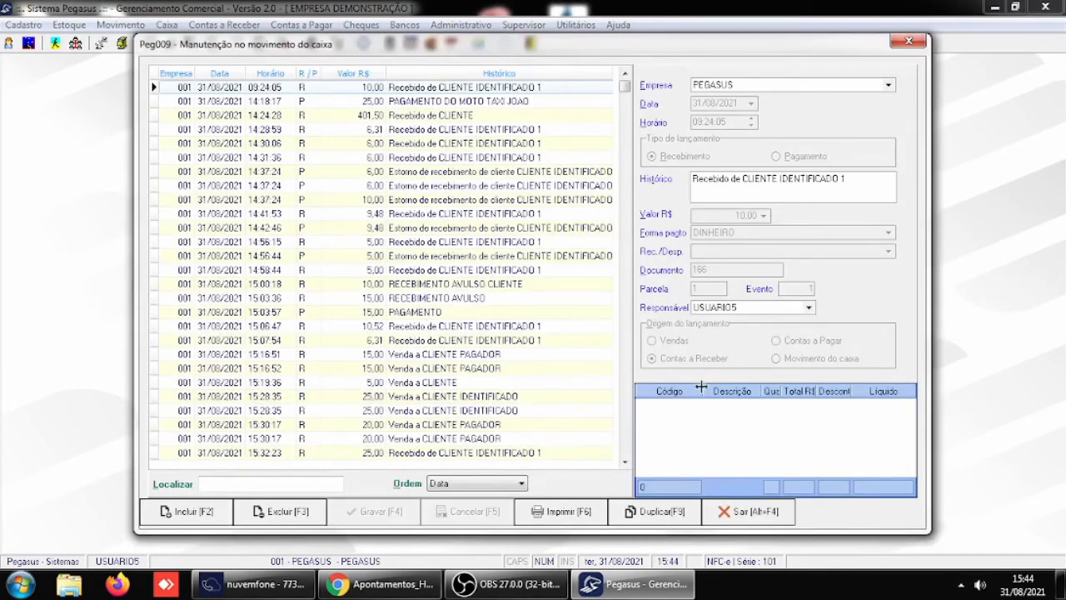
- Examine the sold items of each Venda entry from 15:16:51 to 15:30:17 in the cash movements
click(445, 356)
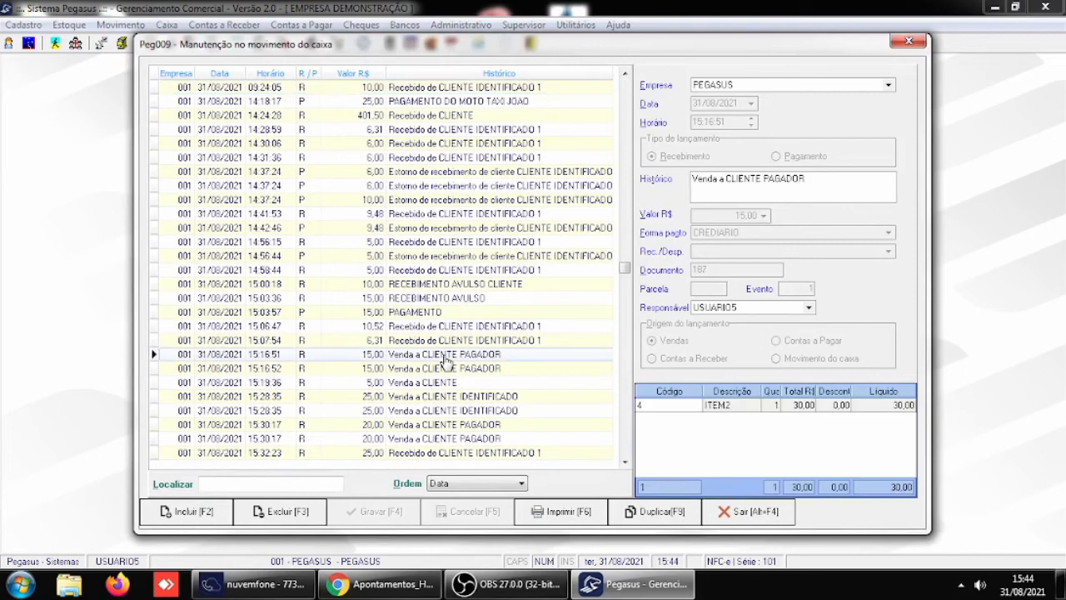
click(433, 370)
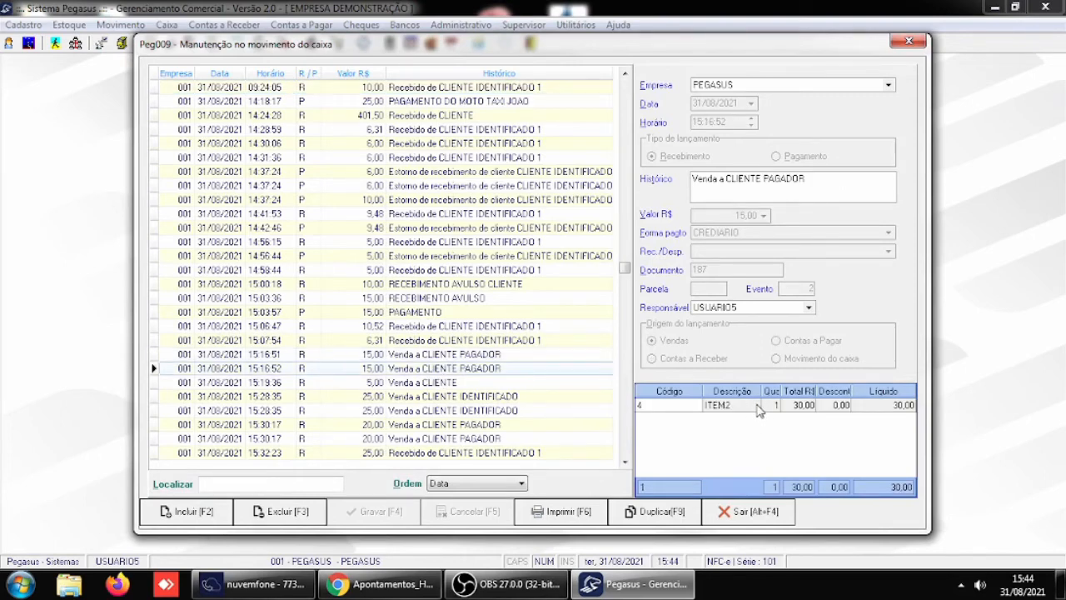
click(422, 385)
click(420, 400)
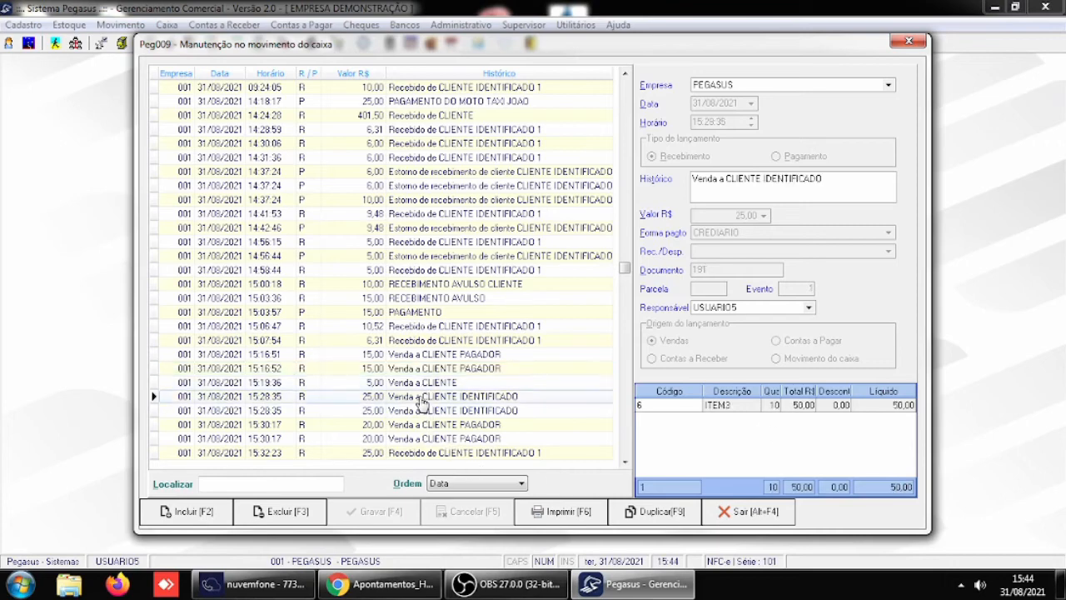
click(424, 413)
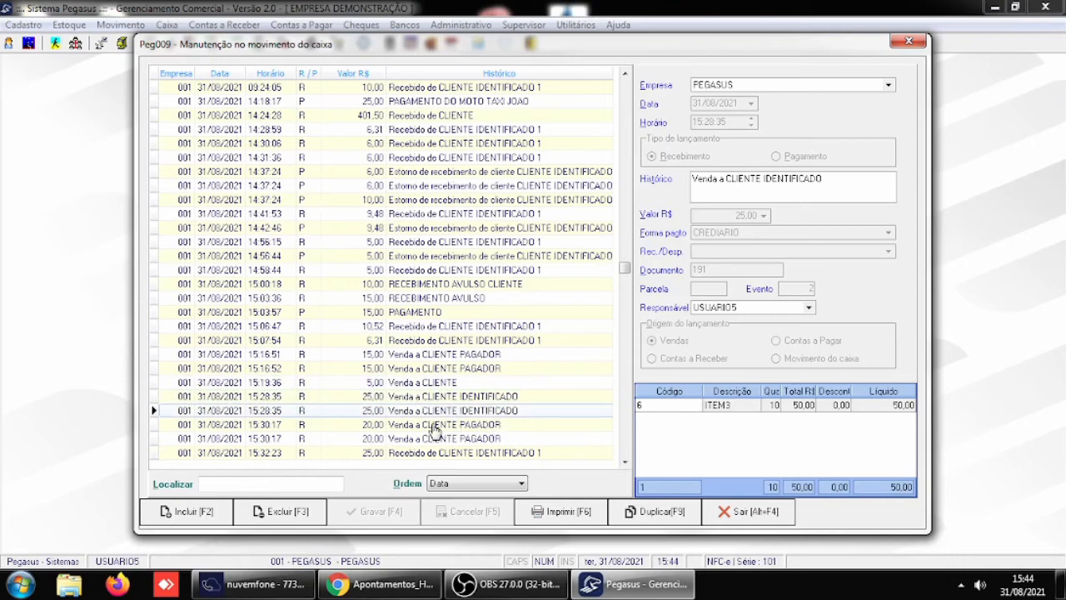
click(434, 425)
click(441, 439)
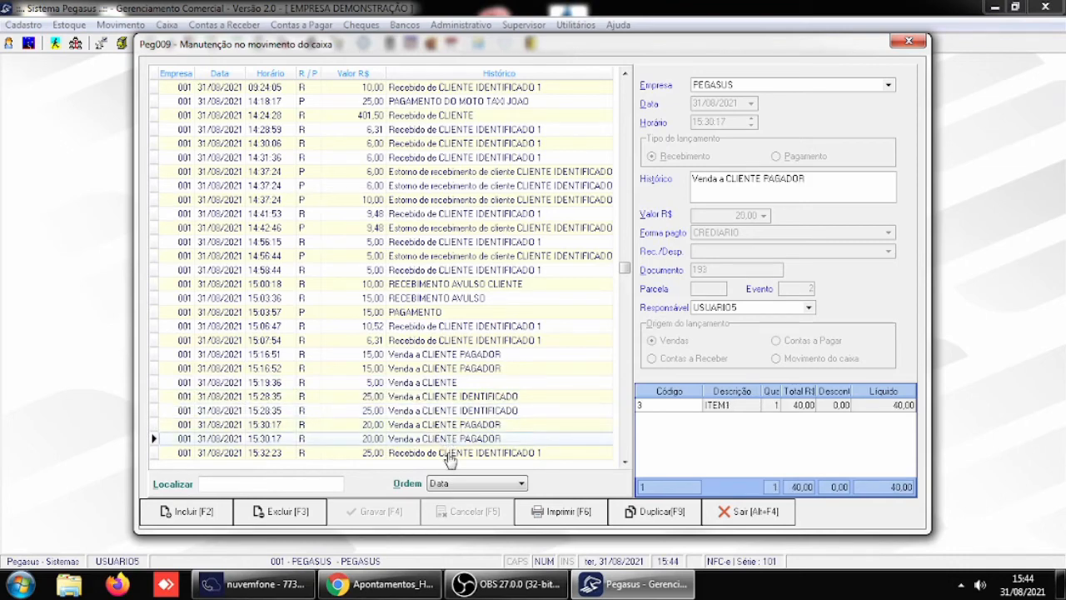
click(449, 455)
click(428, 355)
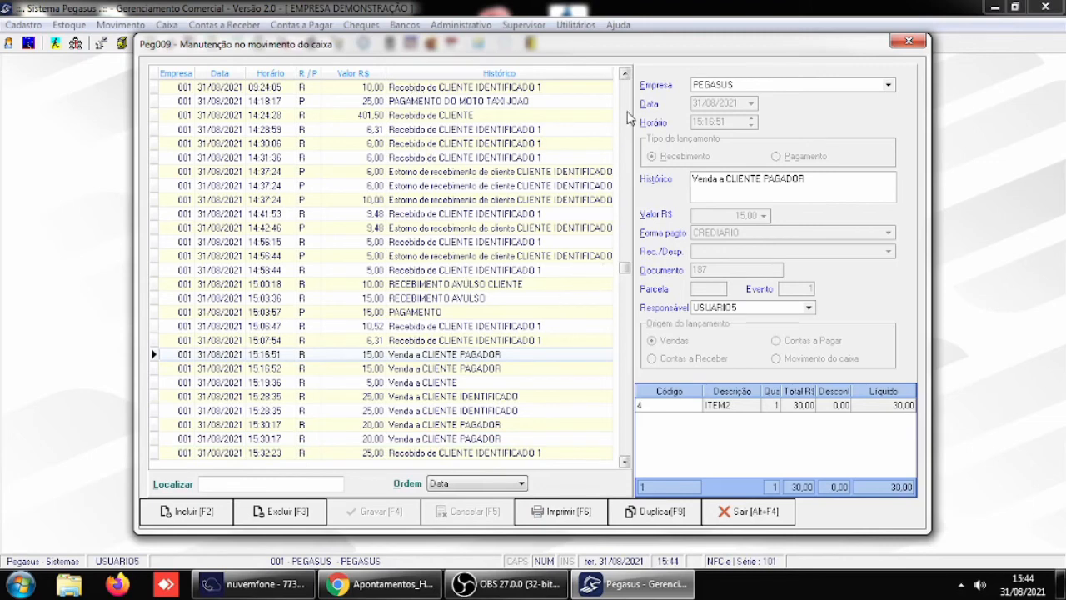
- Compare the item details of receipt and reversal entries with those of the Venda entries, and leave the cash movement maintenance
click(627, 112)
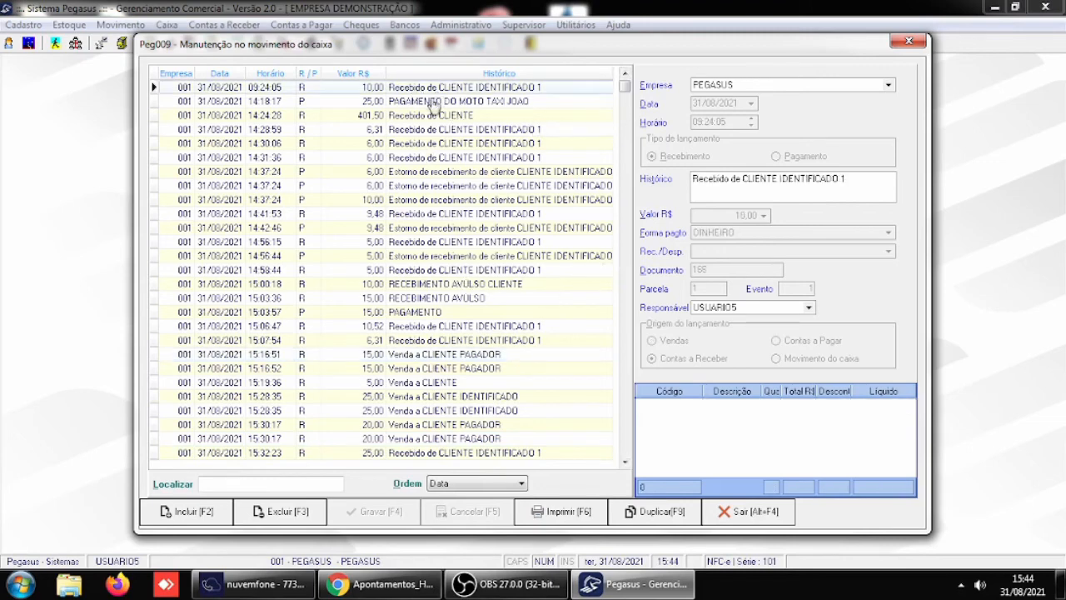
click(415, 143)
click(434, 201)
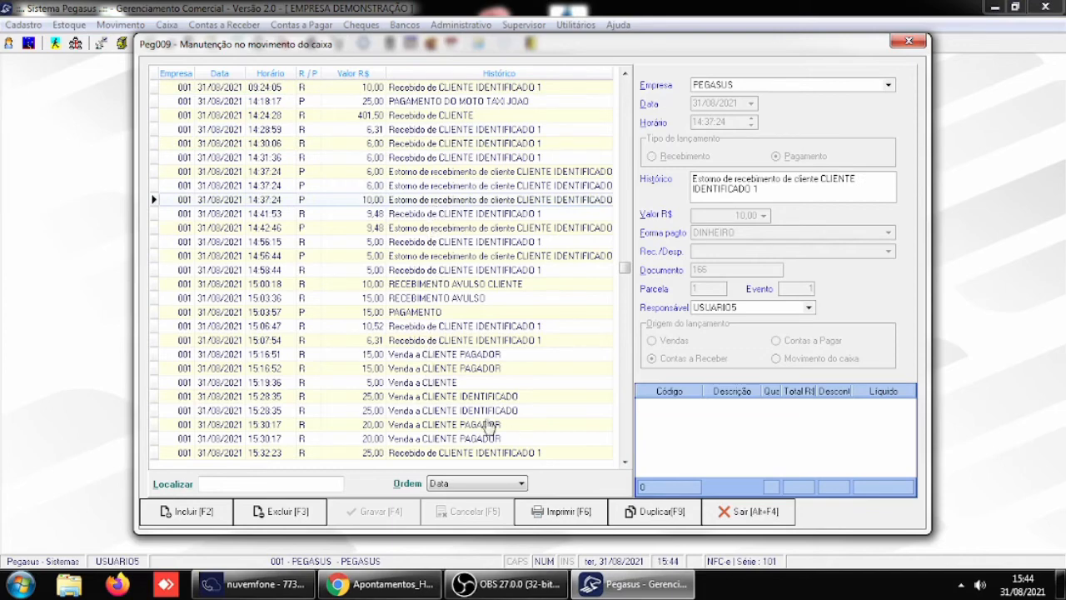
click(416, 356)
click(420, 368)
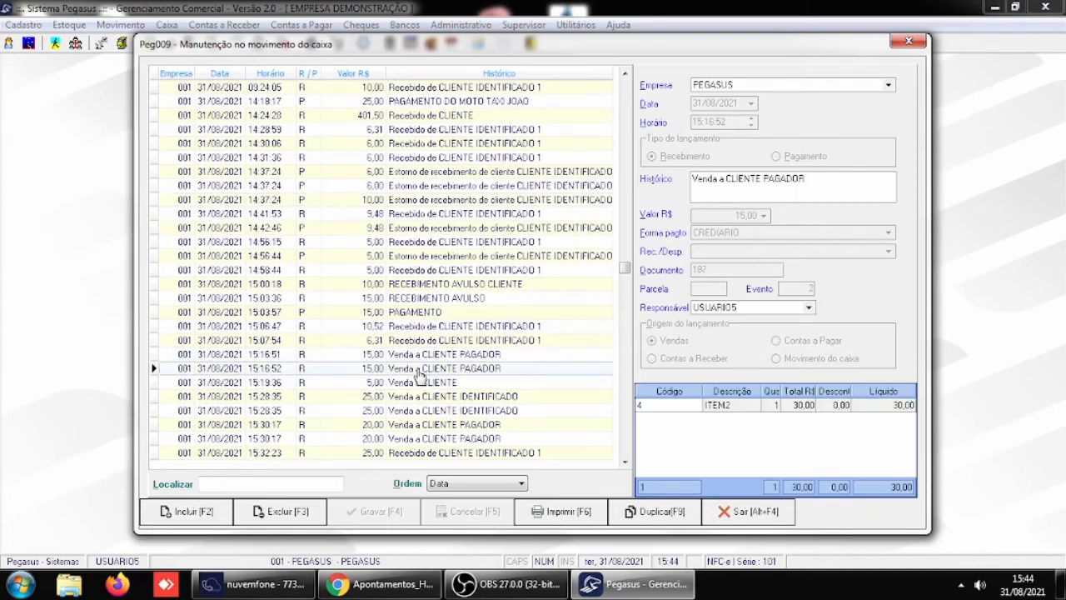
click(414, 383)
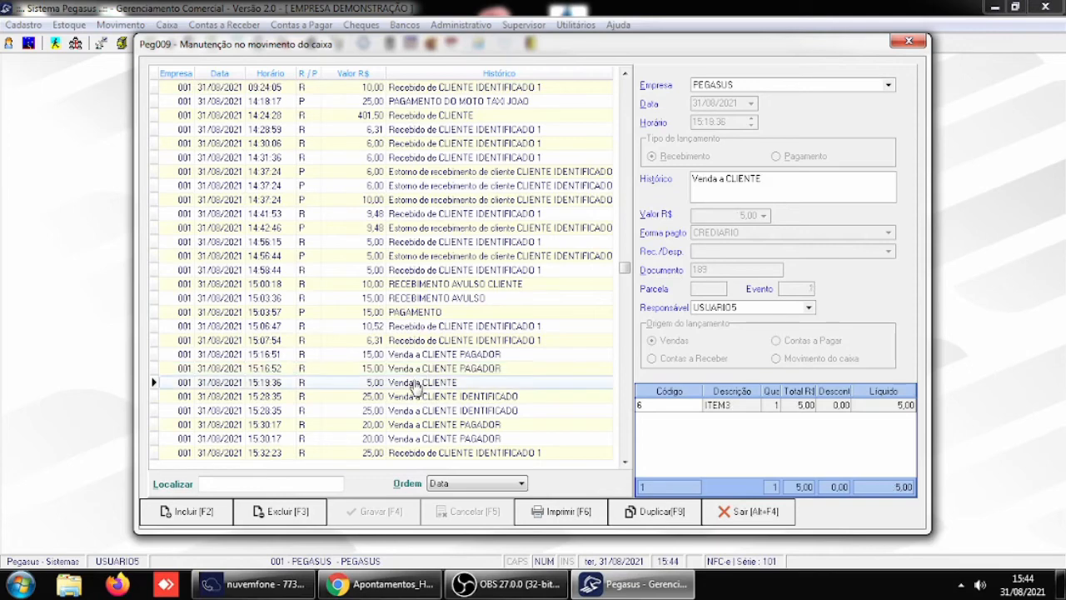
click(421, 398)
click(424, 412)
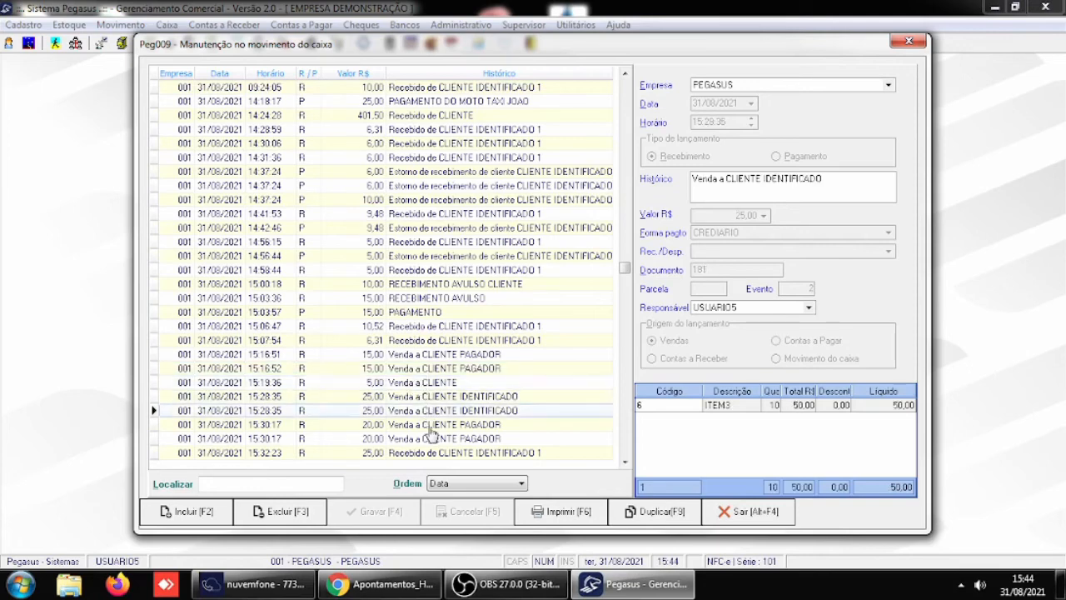
click(428, 425)
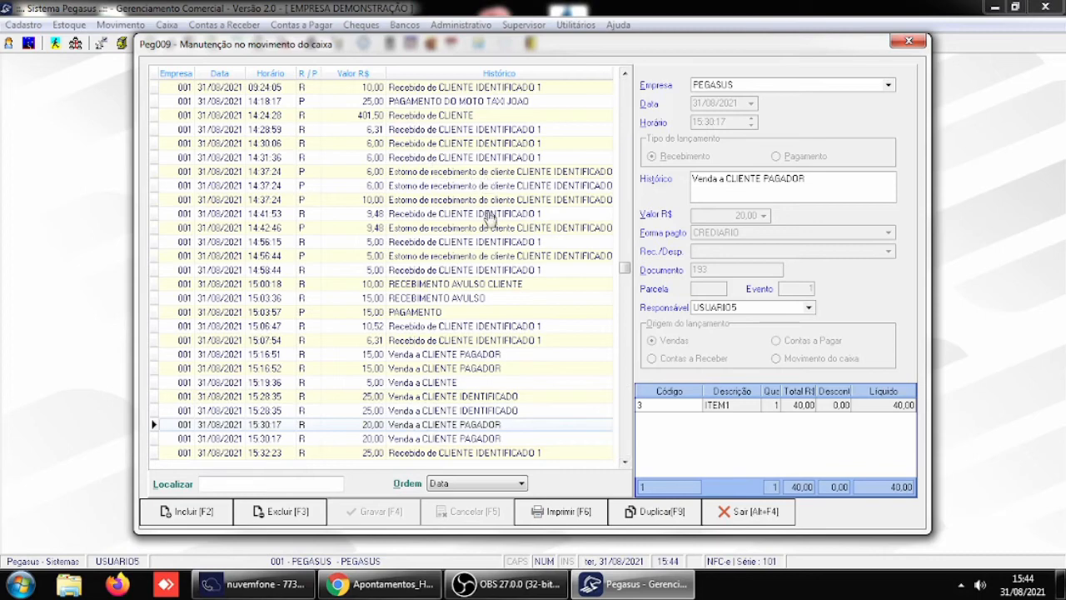
click(475, 452)
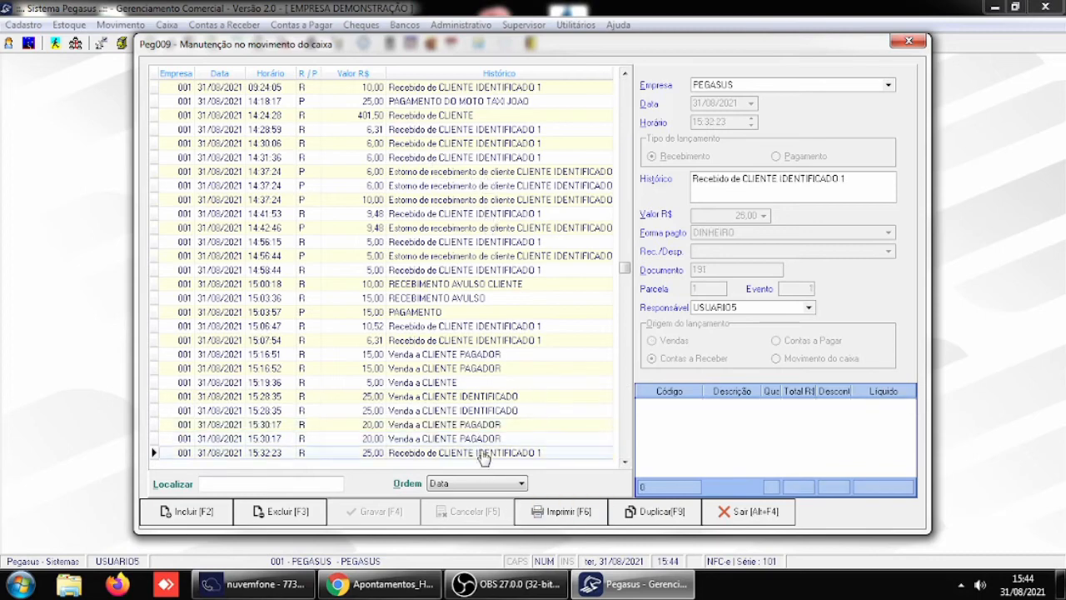
click(471, 438)
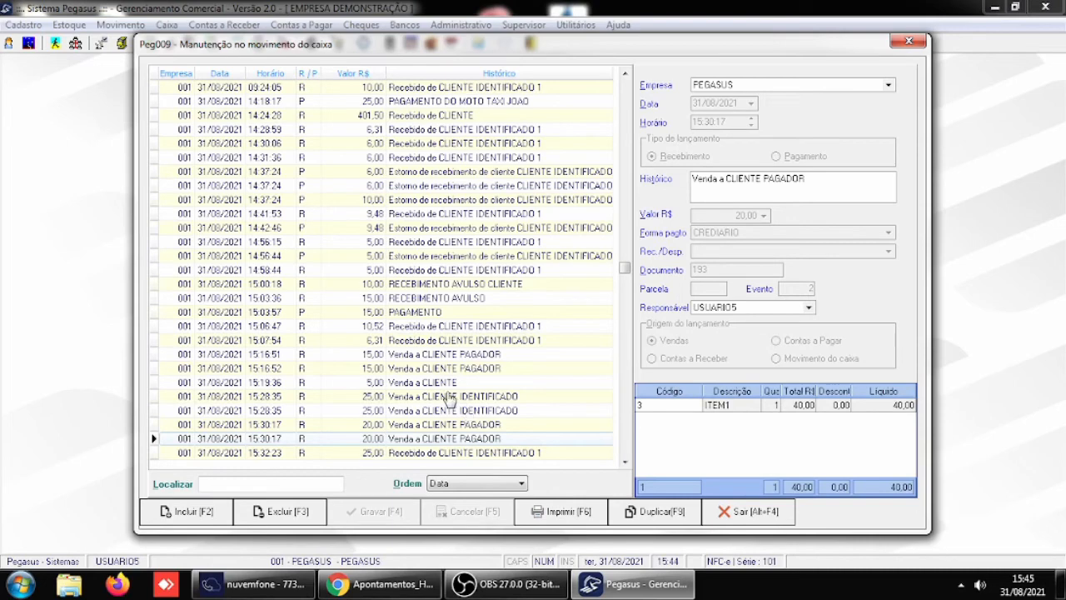
click(752, 511)
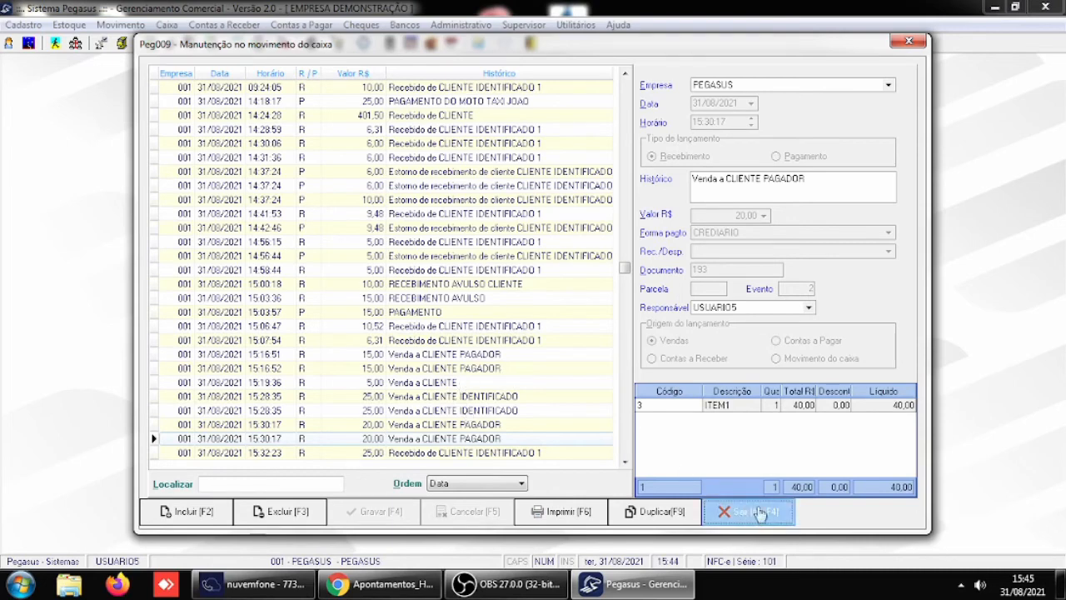
- Disable showing sale items on the cash maintenance screen (PEG009) in the Receber / Caixa general parameters
click(523, 26)
mouse_move(726, 215)
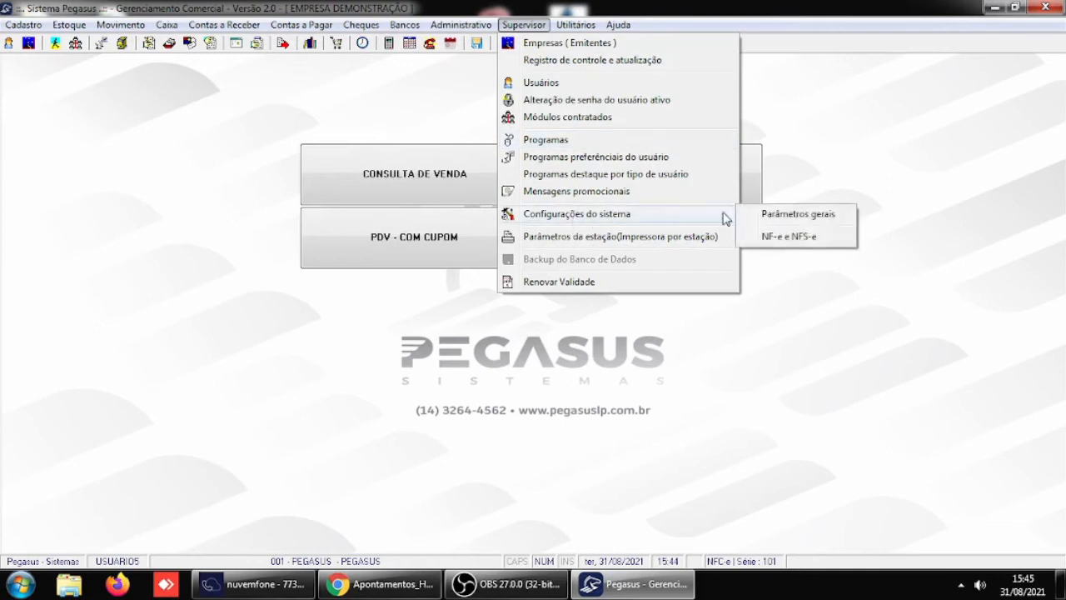
click(783, 216)
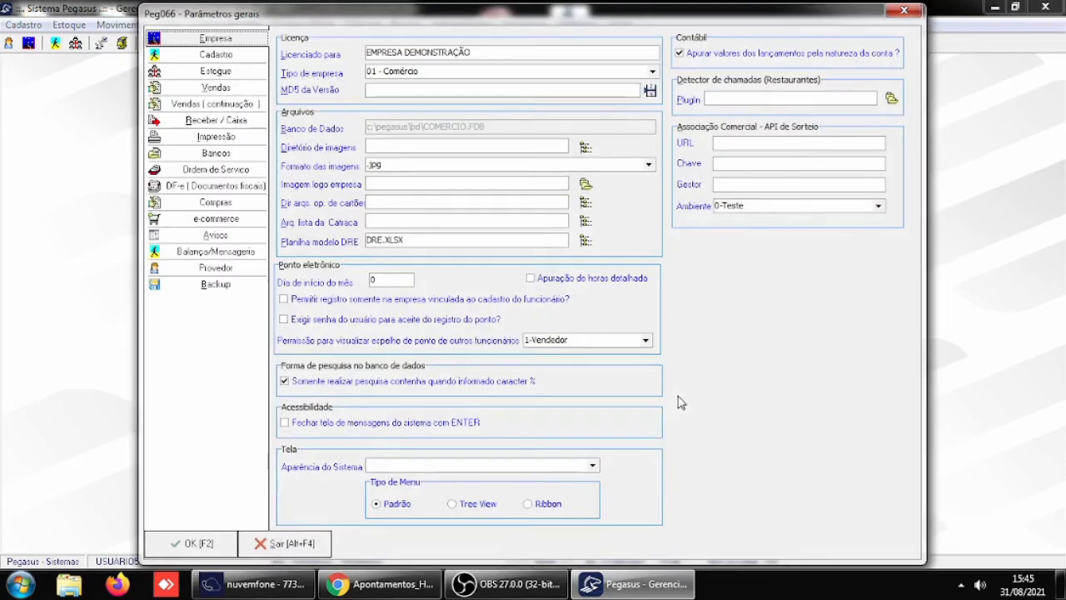
click(224, 122)
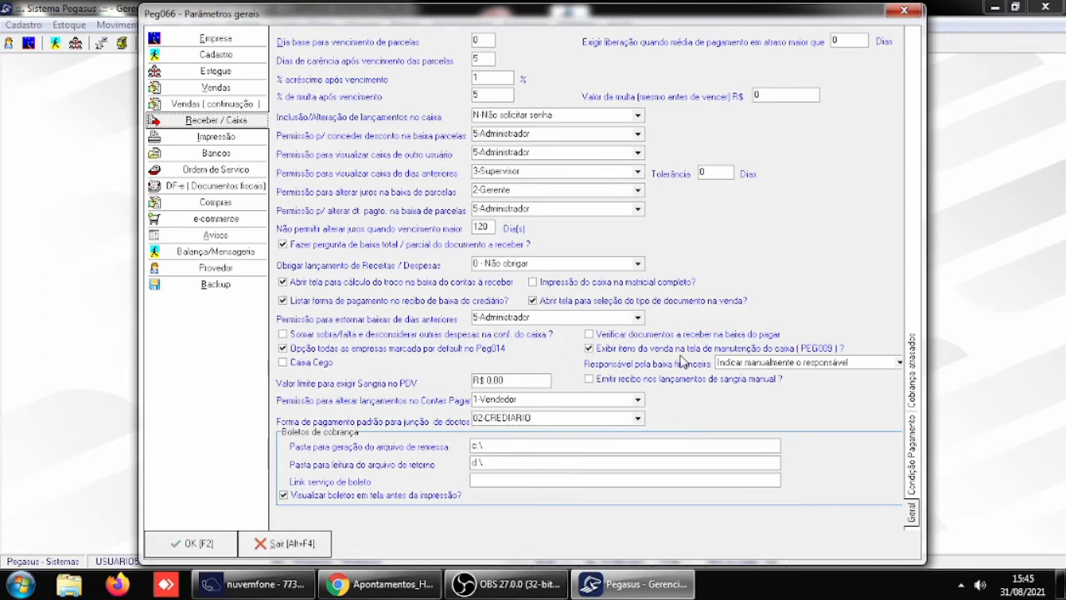
click(612, 351)
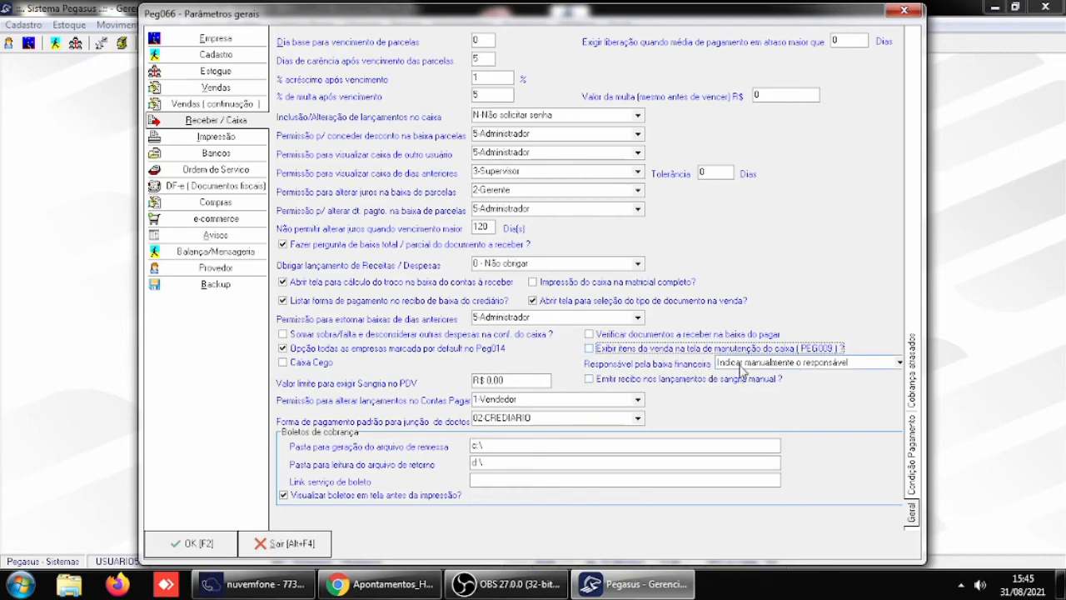
- Set Responsável pela baixa financeira to Não indicar responsável and save the general parameters
click(899, 364)
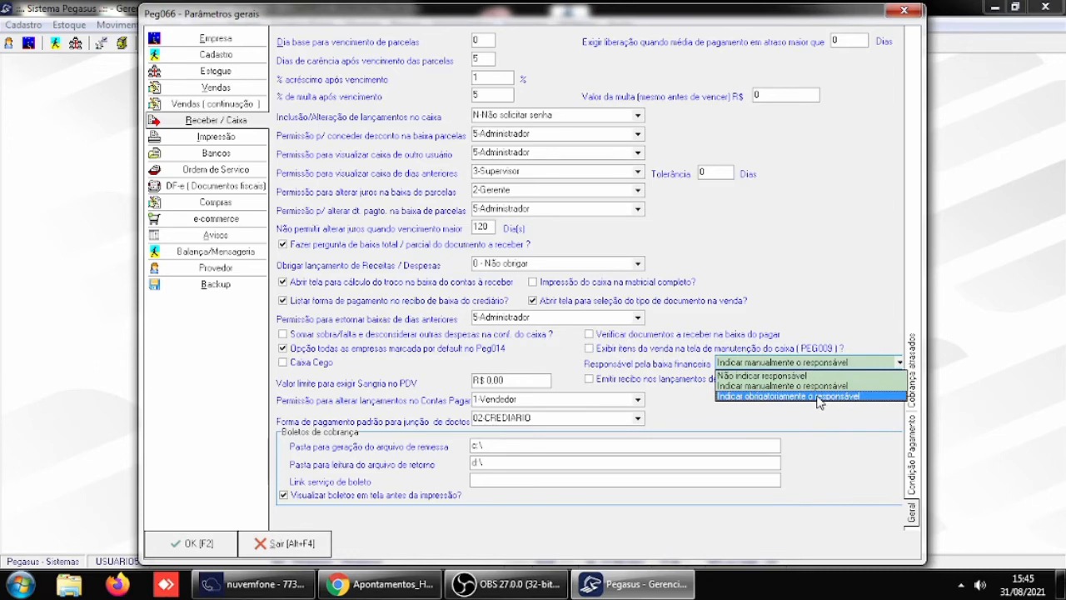
click(786, 376)
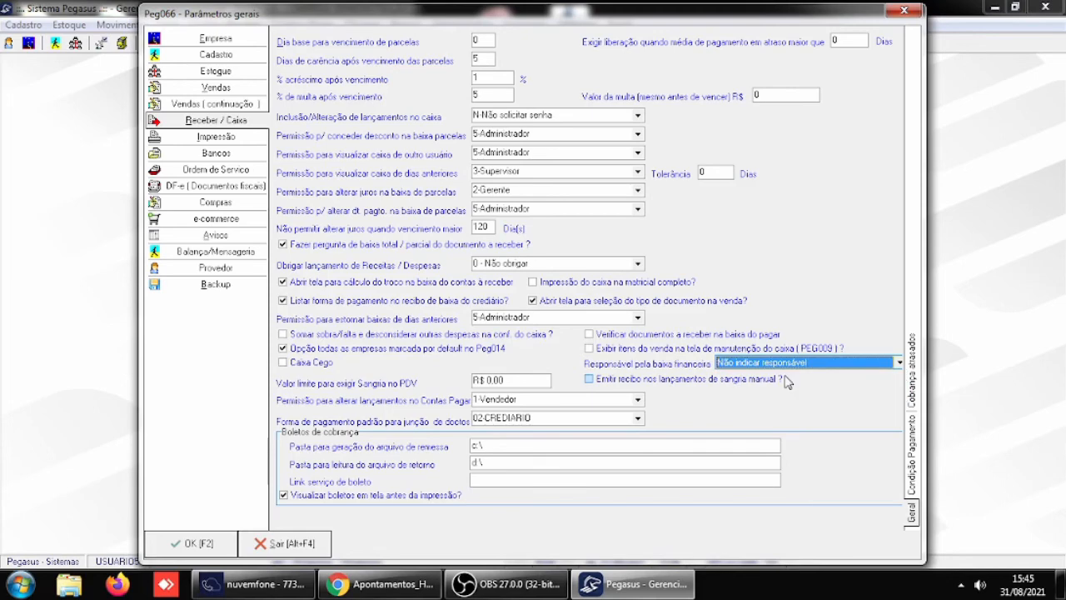
click(197, 544)
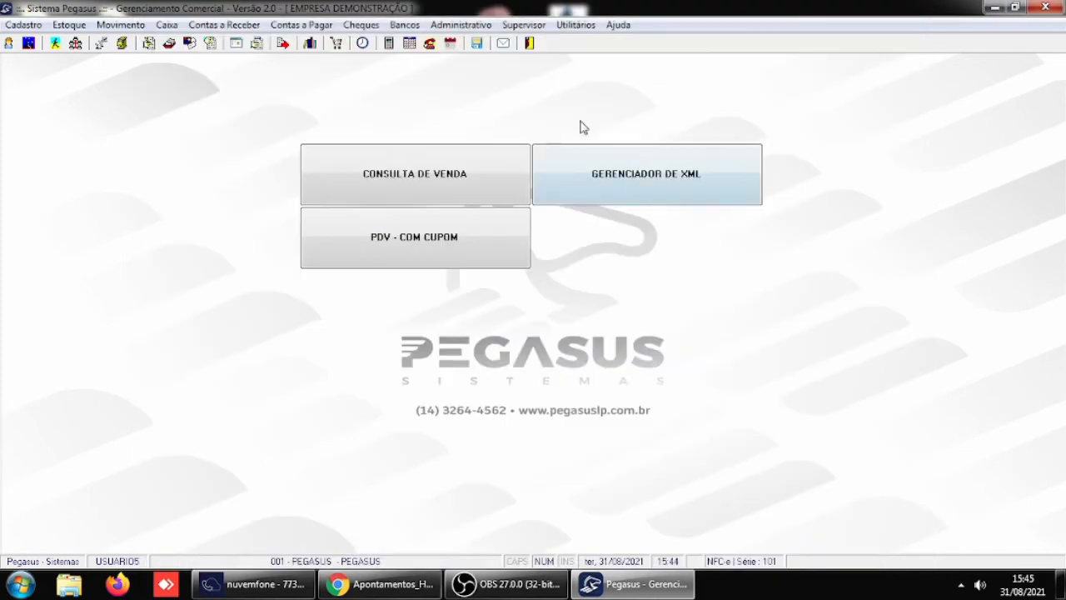
- Restart Pegasus and log in as USUARIO5 with the account password
click(529, 43)
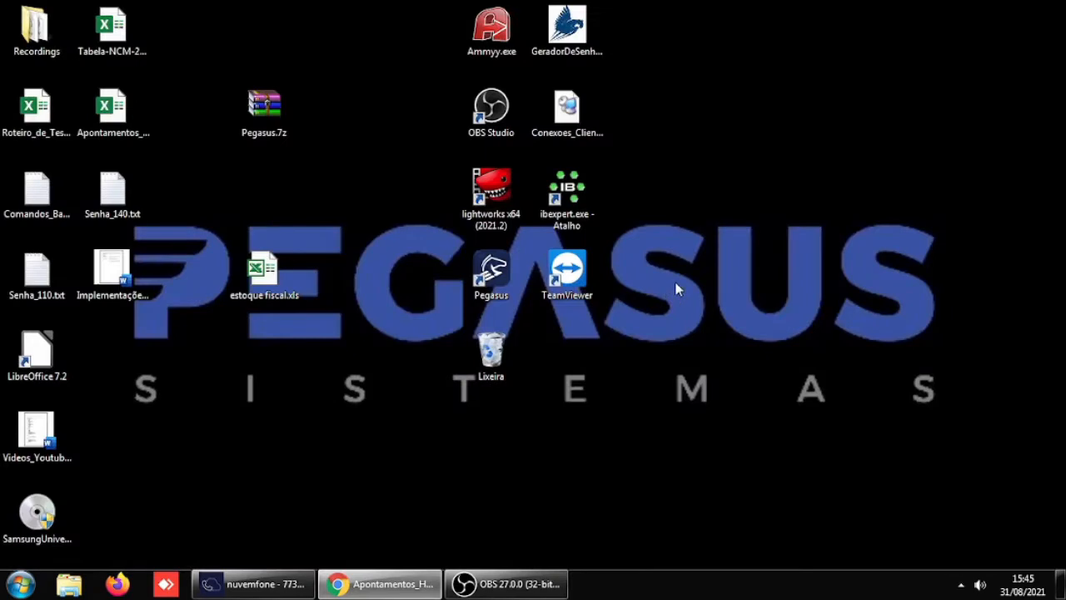
double_click(511, 277)
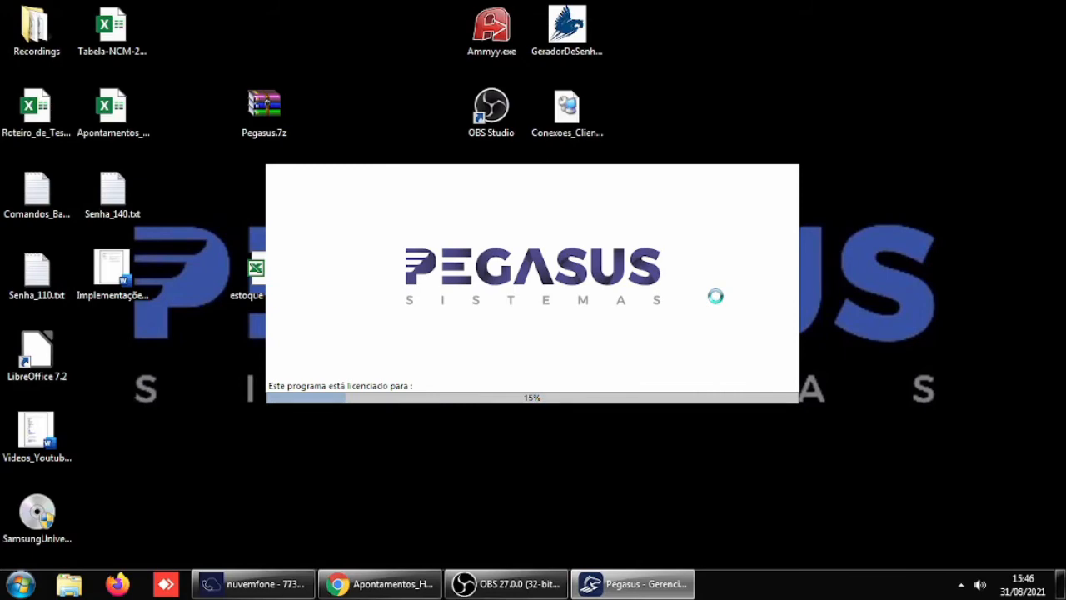
text(US)
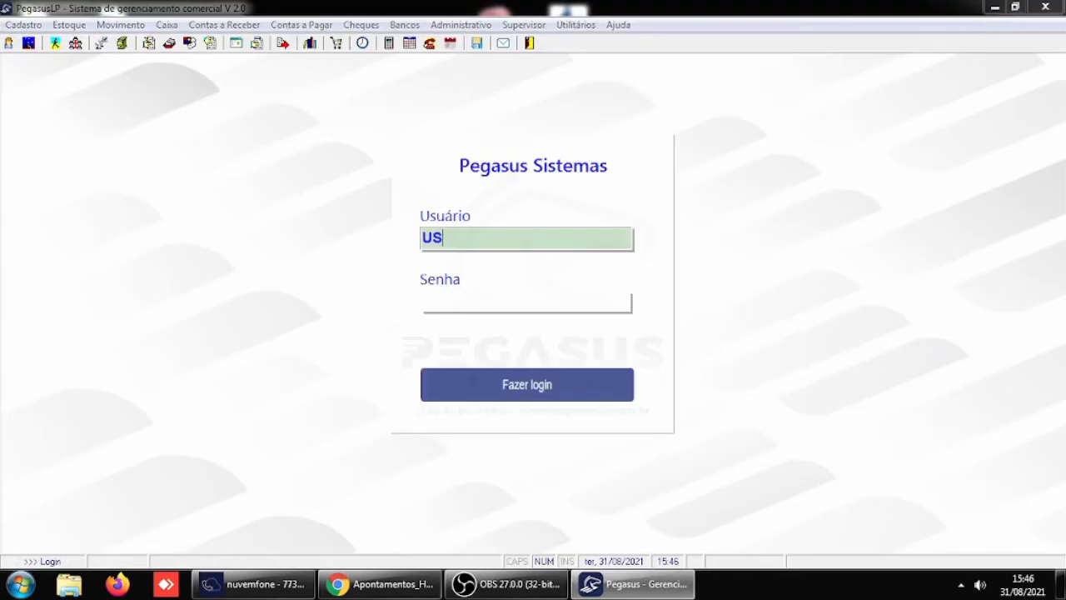
text(UARIO5)
key(Return)
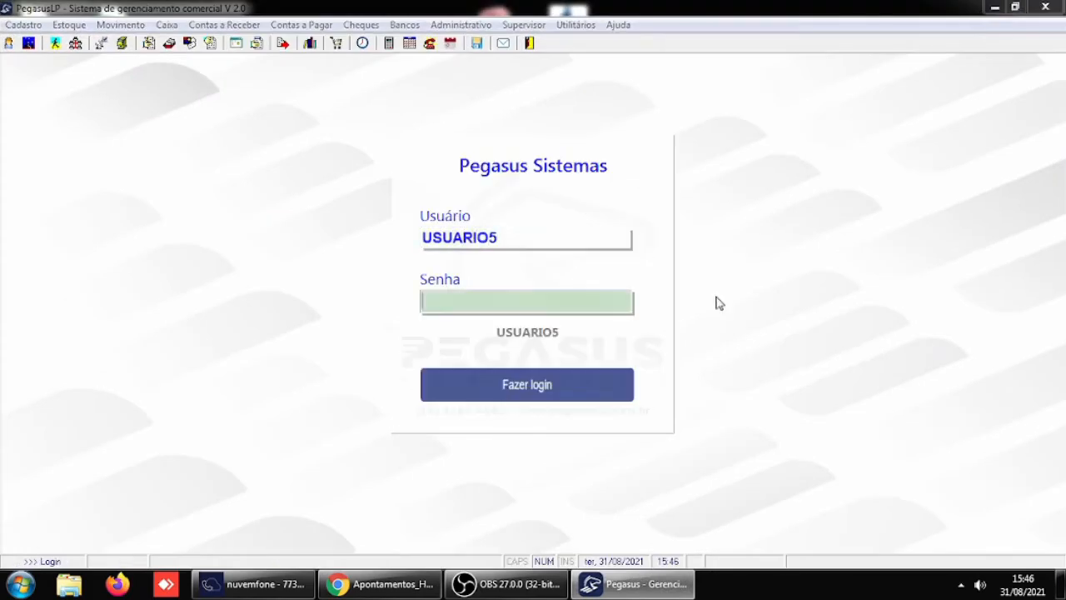
text(***)
key(Return)
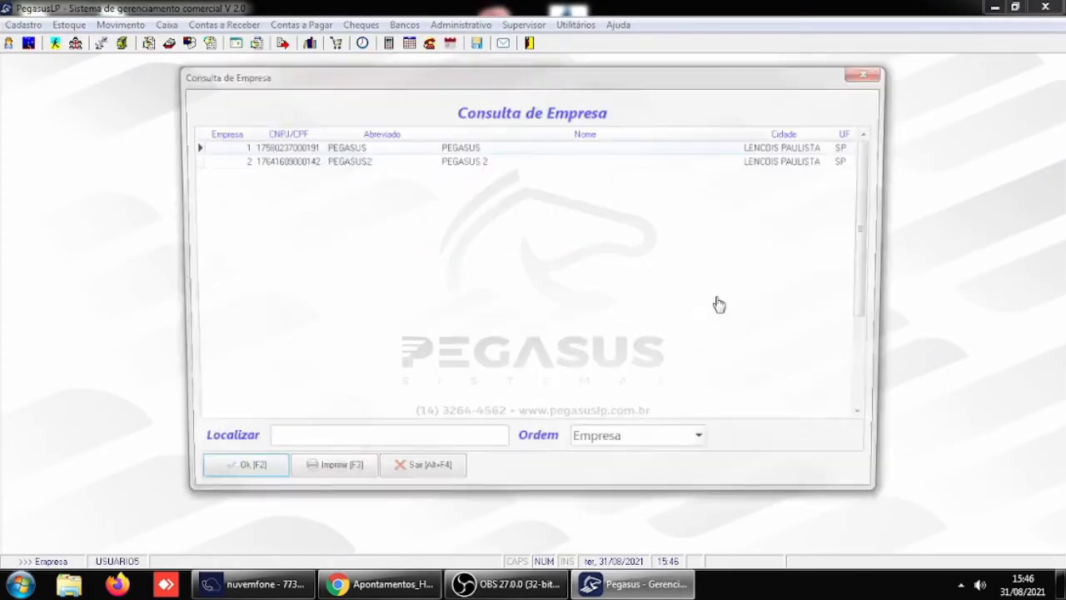
- Enter company 1 PEGASUS and dismiss the startup consultation windows
click(215, 477)
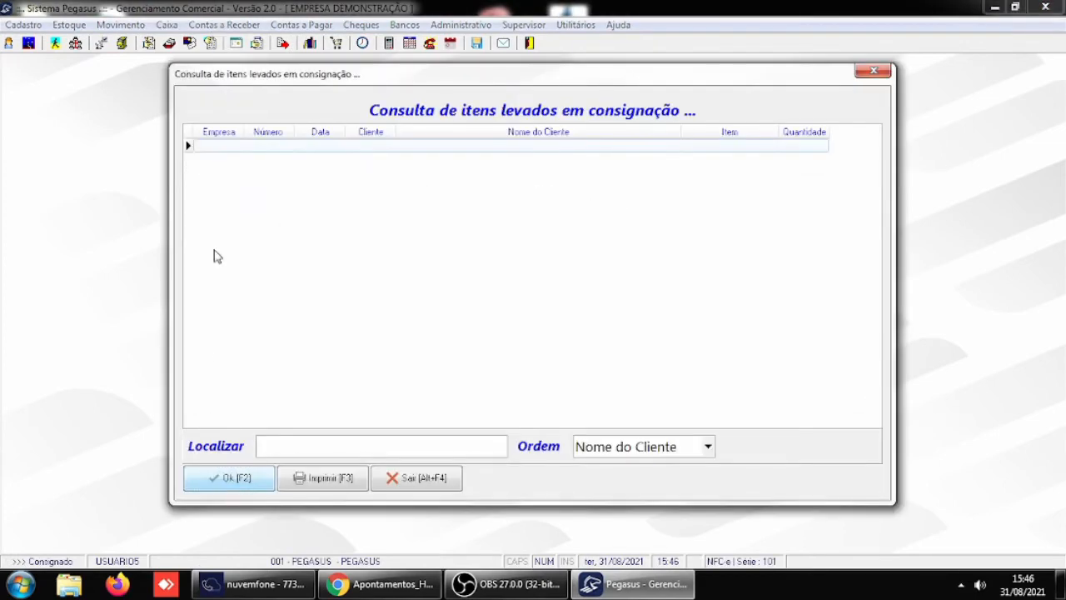
click(234, 478)
click(233, 476)
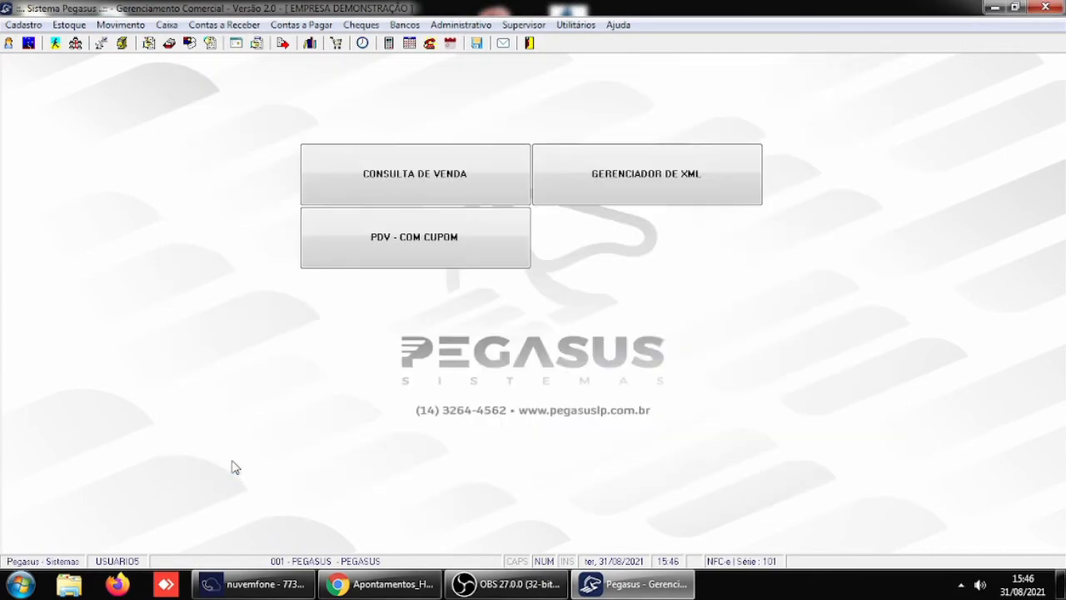
- Load the customer's open documents in Baixa de documentos a receber and mark the R$ 100,00 document due 30/09/2021 for settlement
click(213, 25)
click(237, 65)
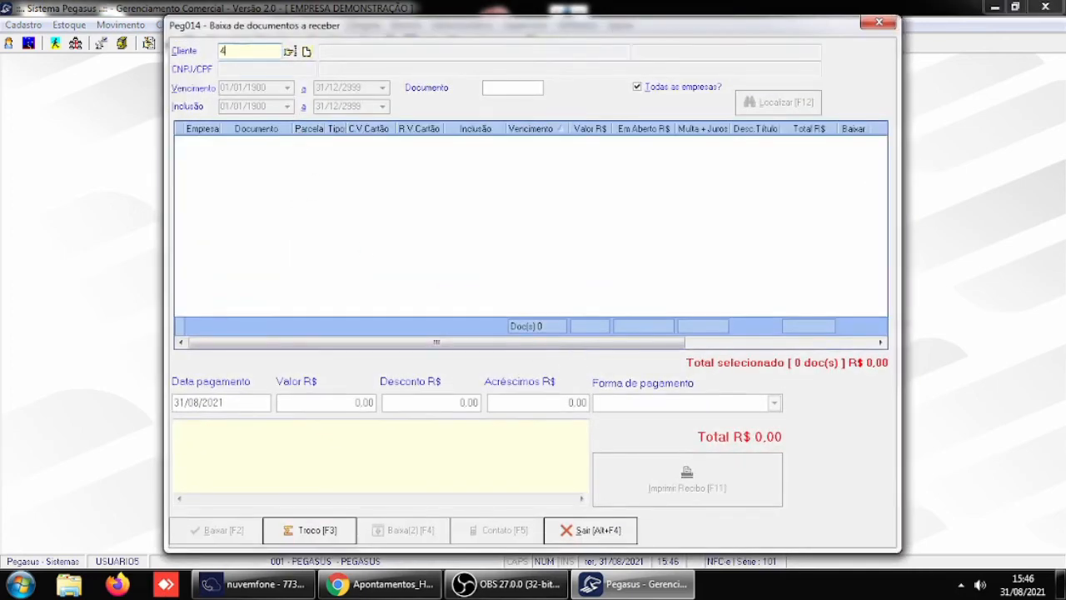
text(4)
key(Return)
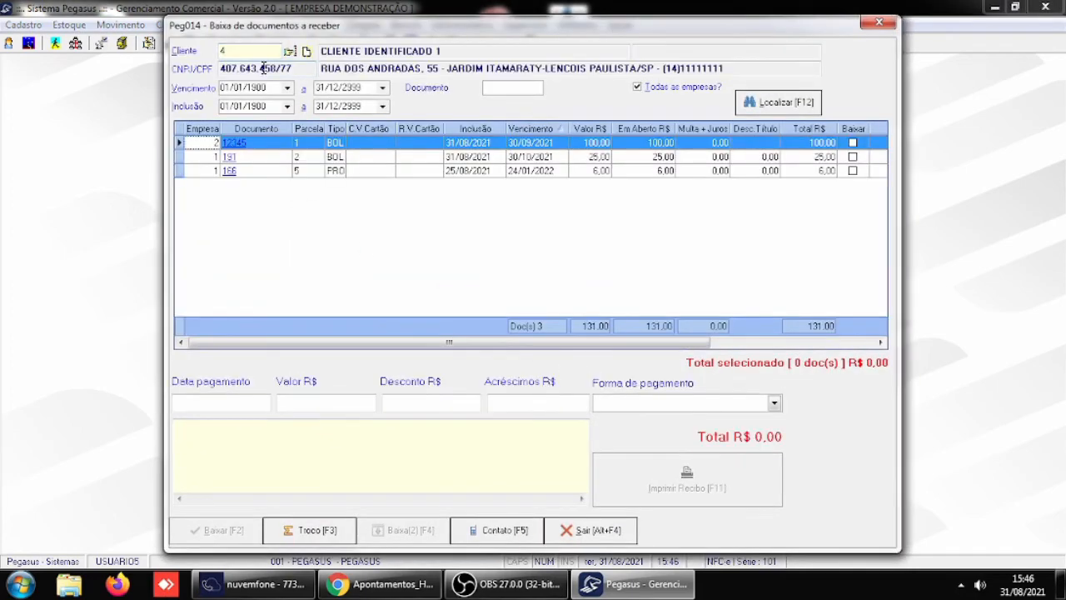
click(852, 143)
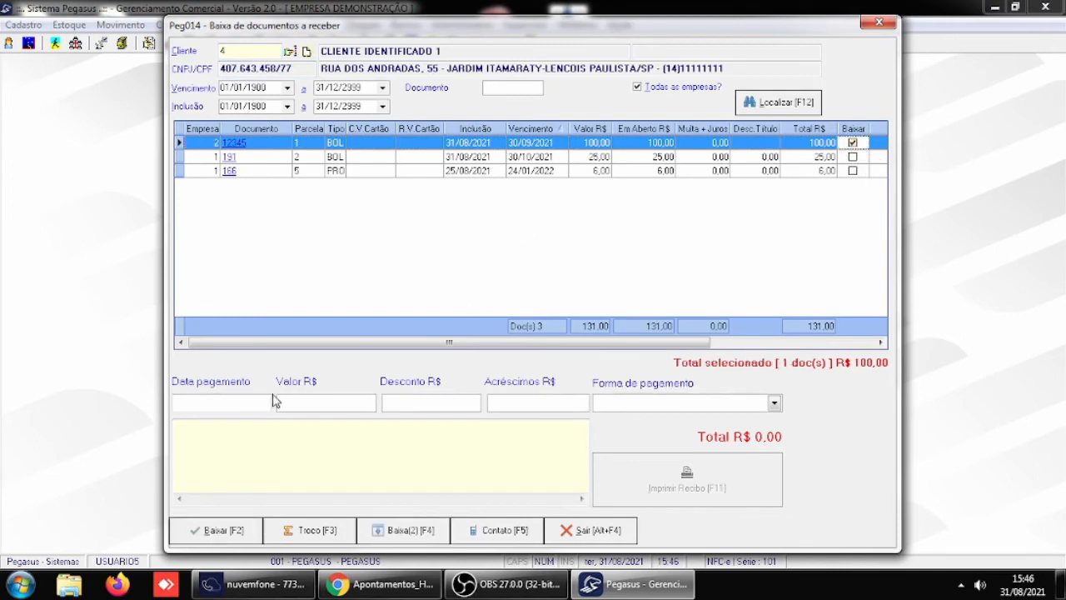
- Settle the marked document with payment date 31/08/2021 and DINHEIRO as the payment form
click(241, 402)
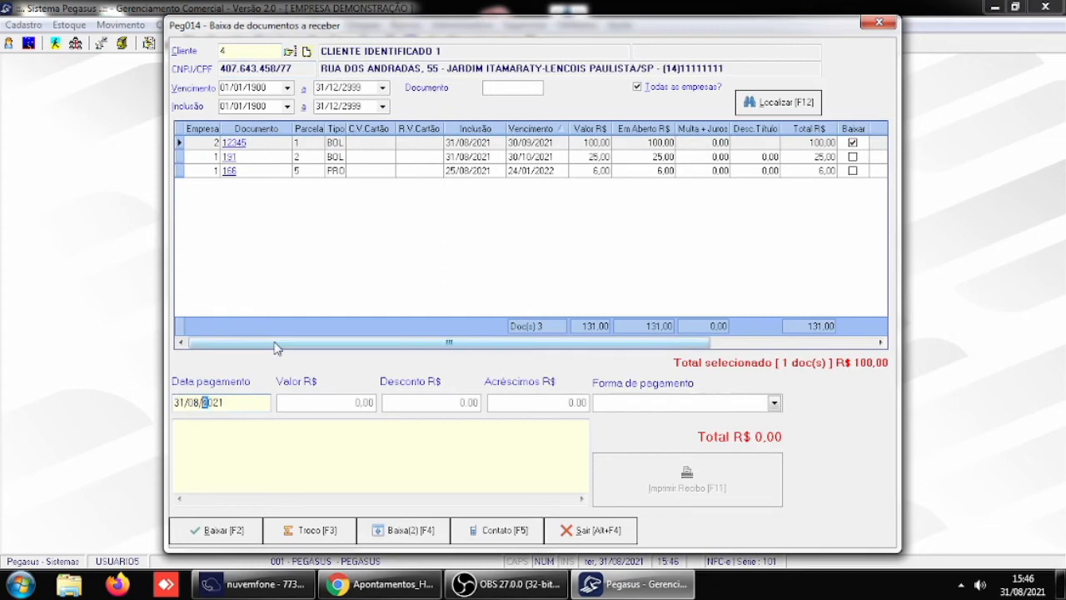
key(Right)
key(Right)
key(Right)
key(Return)
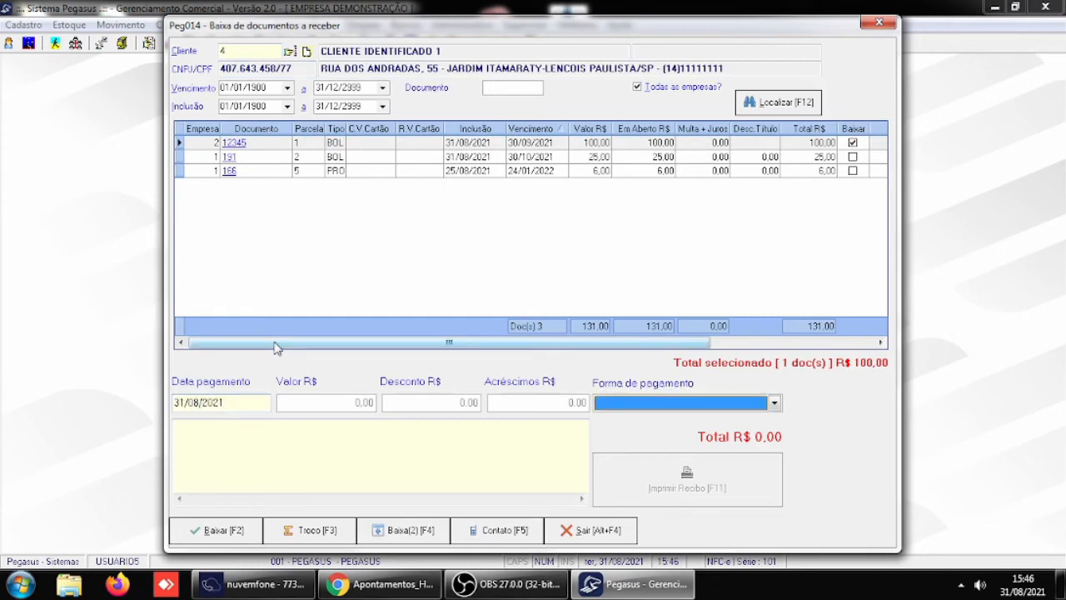
key(d)
key(d)
key(Return)
click(225, 534)
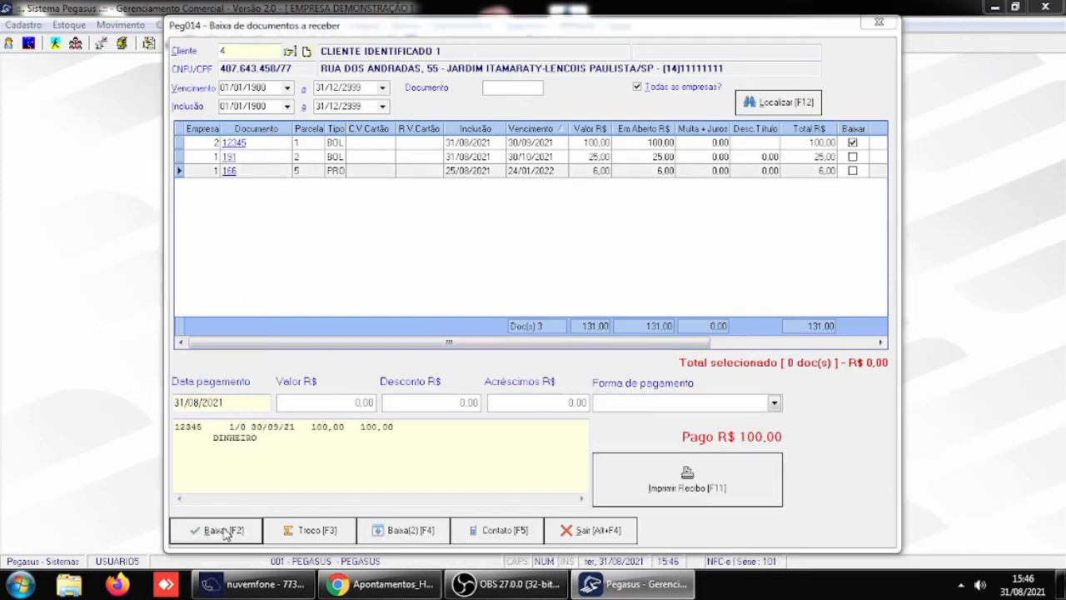
- Confirm a received amount of 100 in the change calculation and leave the receivables settlement screen
text(100)
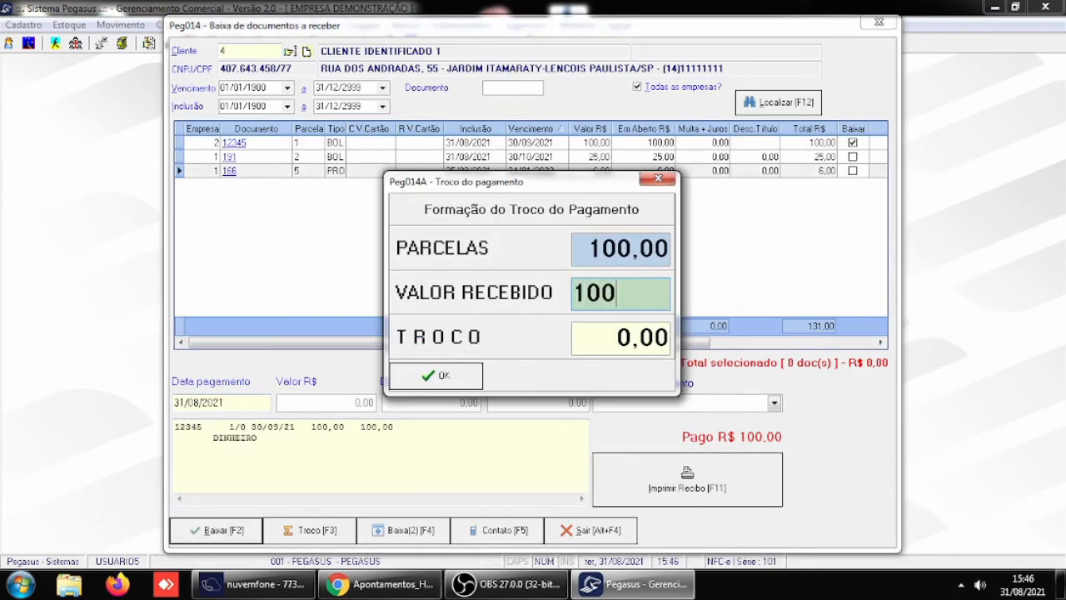
key(Return)
click(443, 378)
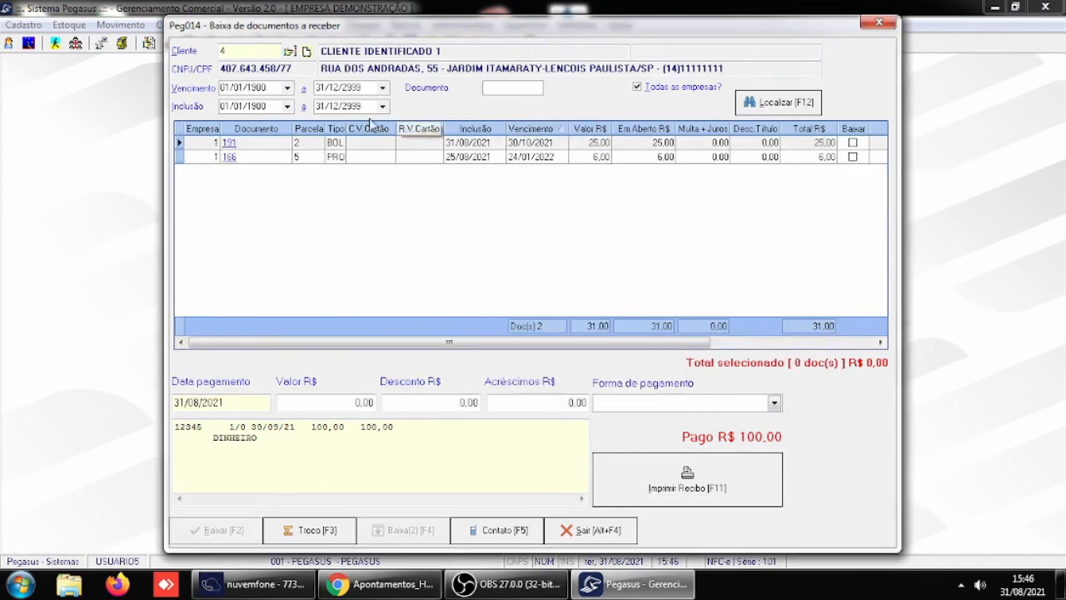
click(598, 531)
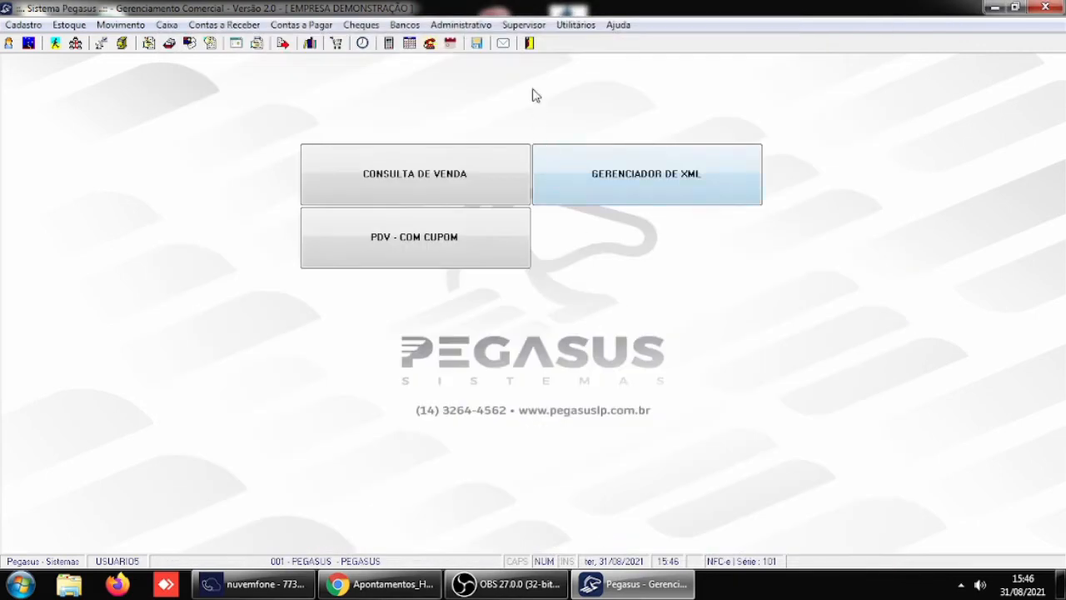
- Set Responsável pela baixa financeira to Indicar manualmente o responsável in the Receber / Caixa parameters and save
click(524, 25)
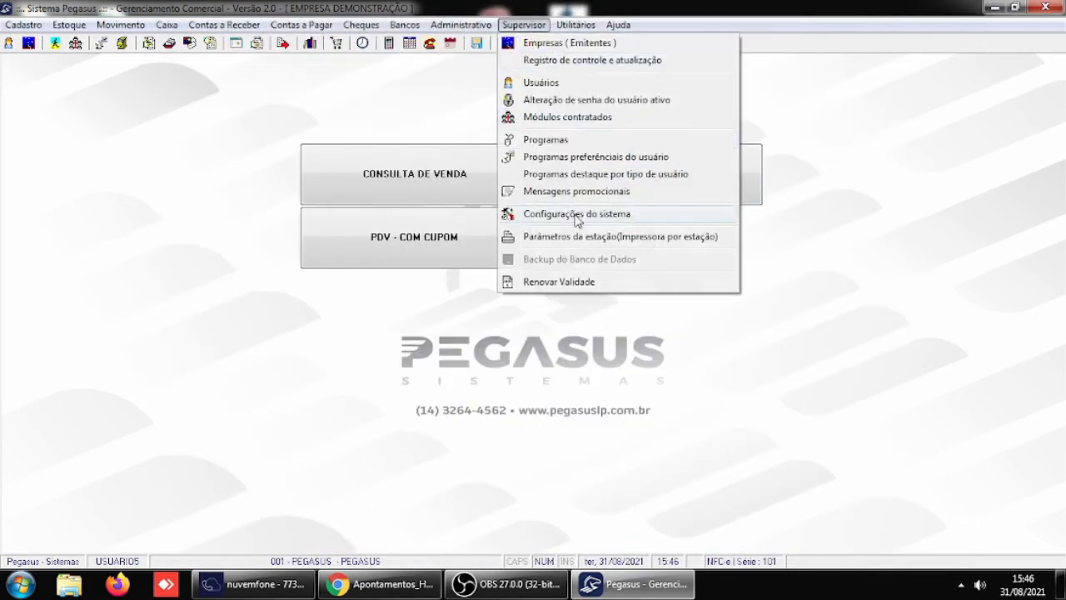
mouse_move(533, 219)
click(774, 213)
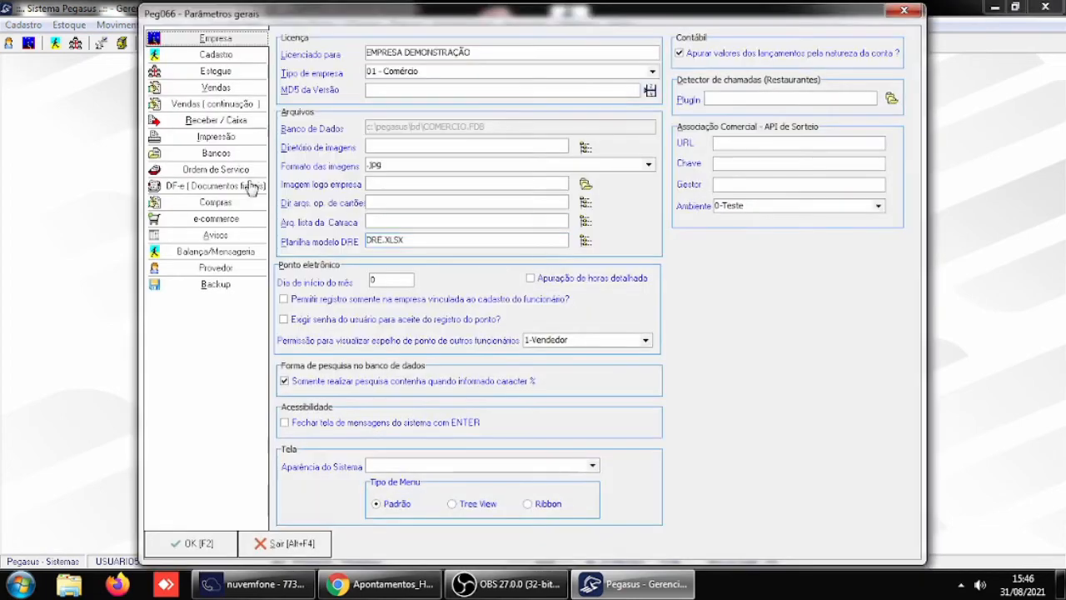
click(232, 121)
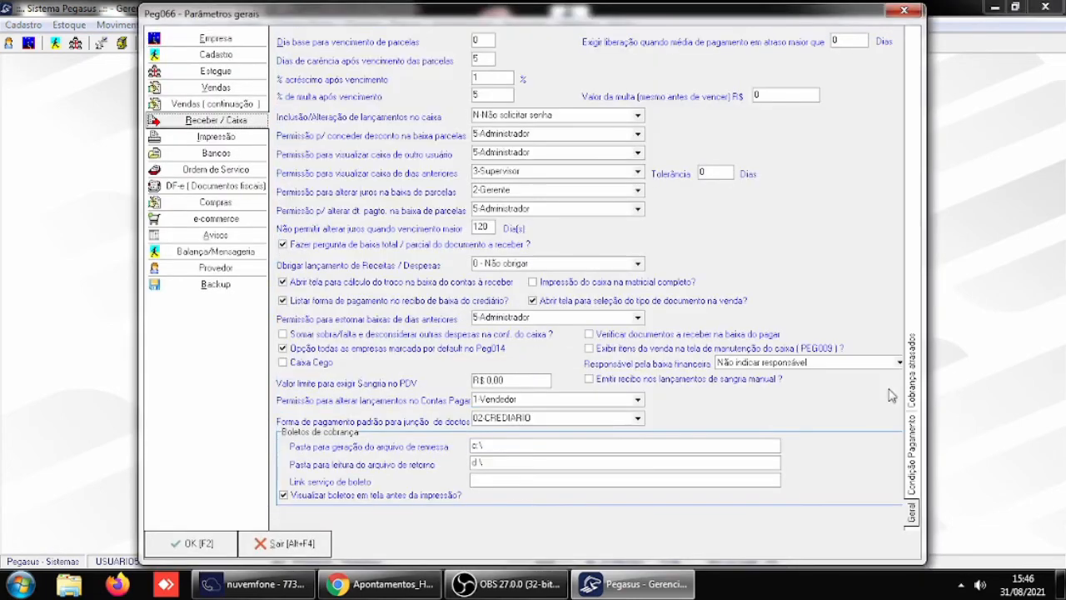
click(899, 363)
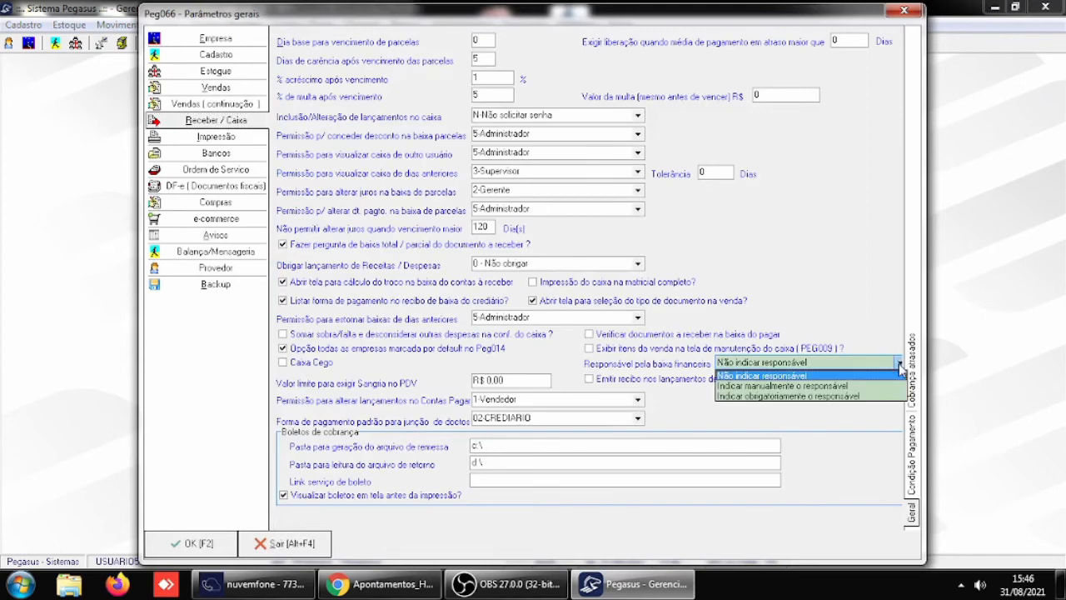
click(833, 388)
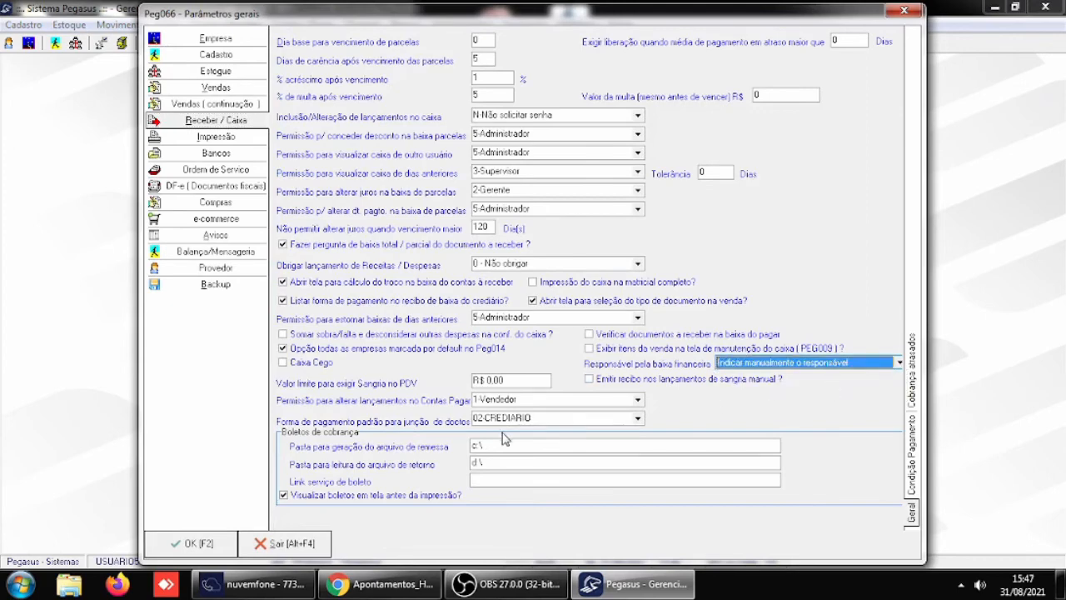
click(205, 543)
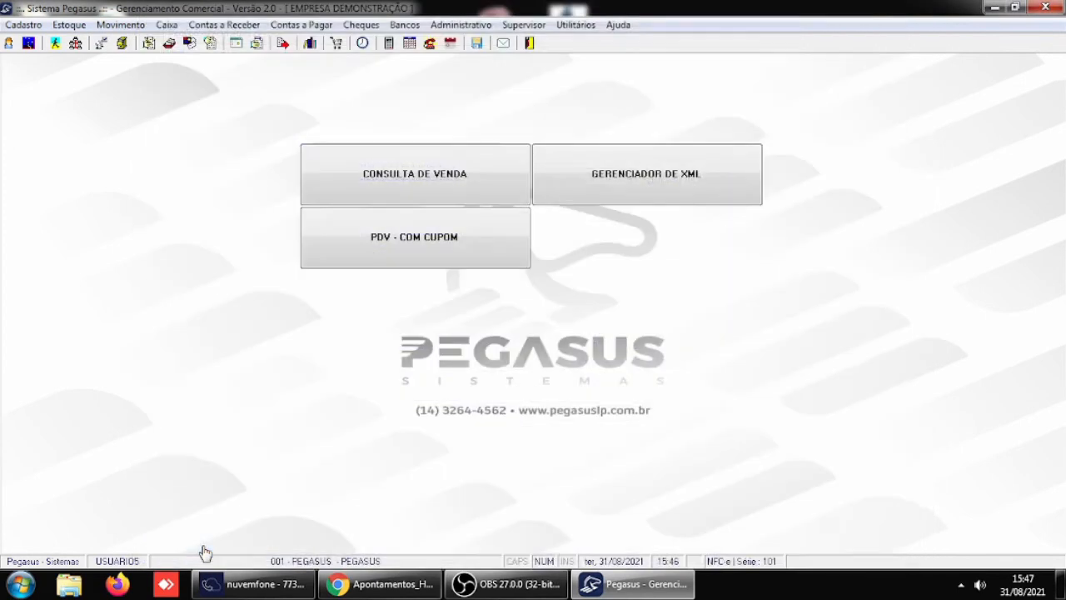
- Restart Pegasus, log in as USUARIO5 with the account password, and enter company 1 PEGASUS, dismissing the startup consultations
click(530, 43)
double_click(494, 272)
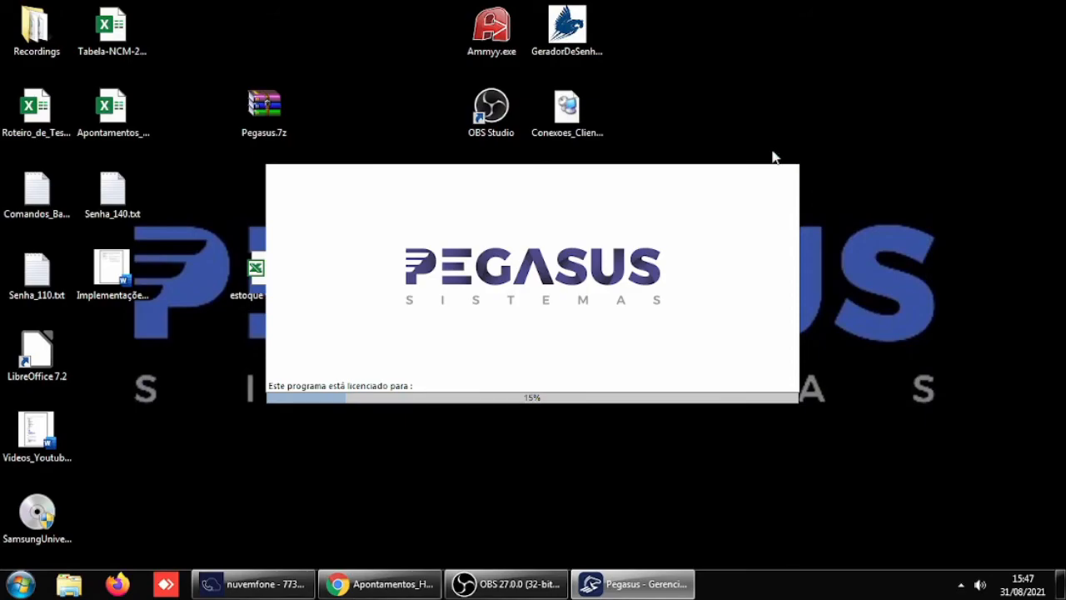
text(U)
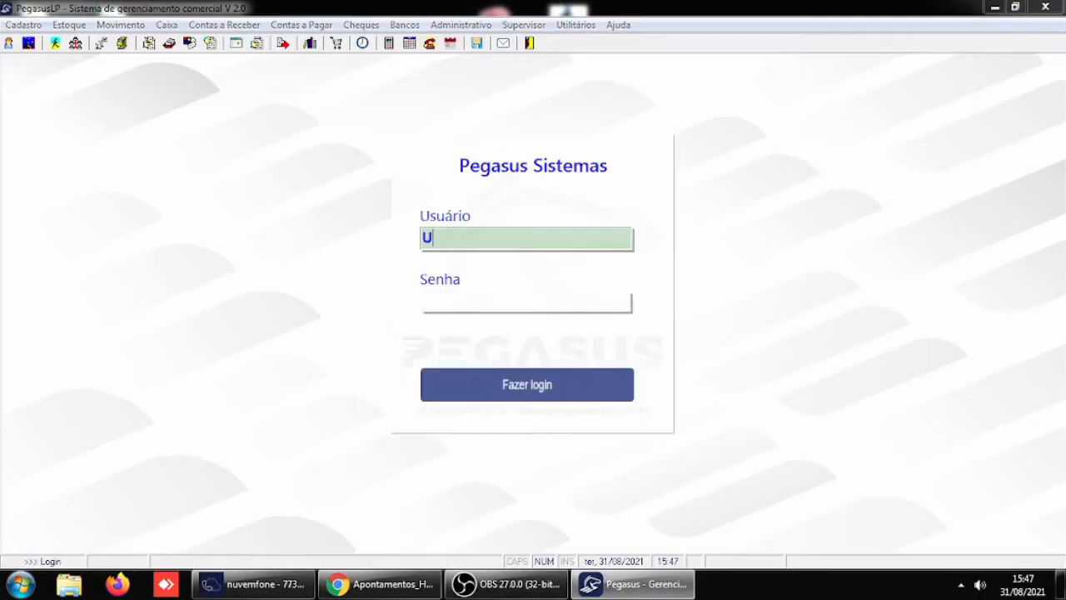
text(SUARIO5)
key(Return)
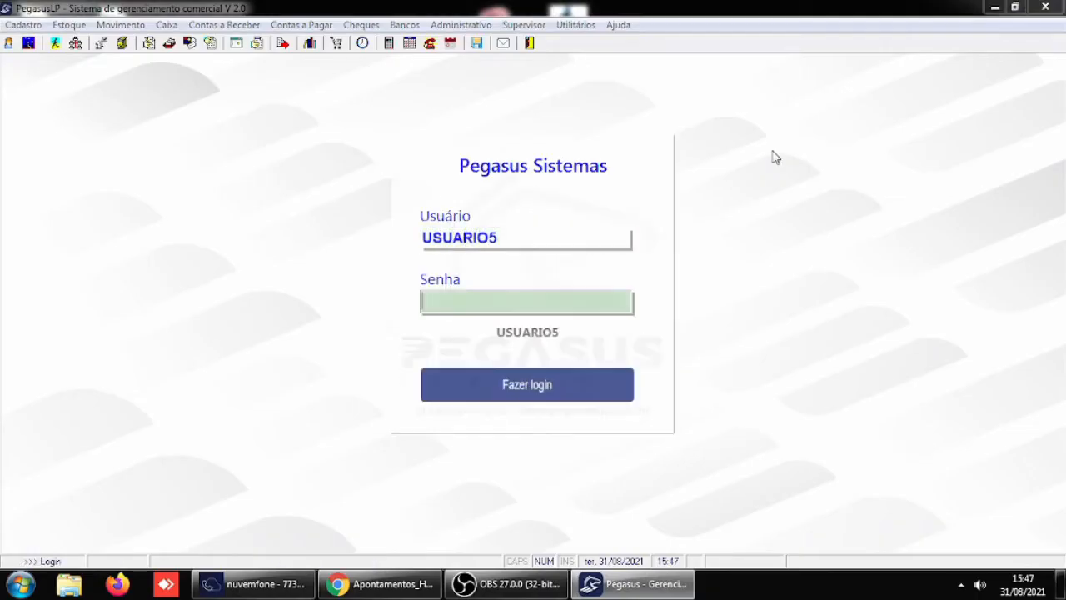
key(Return)
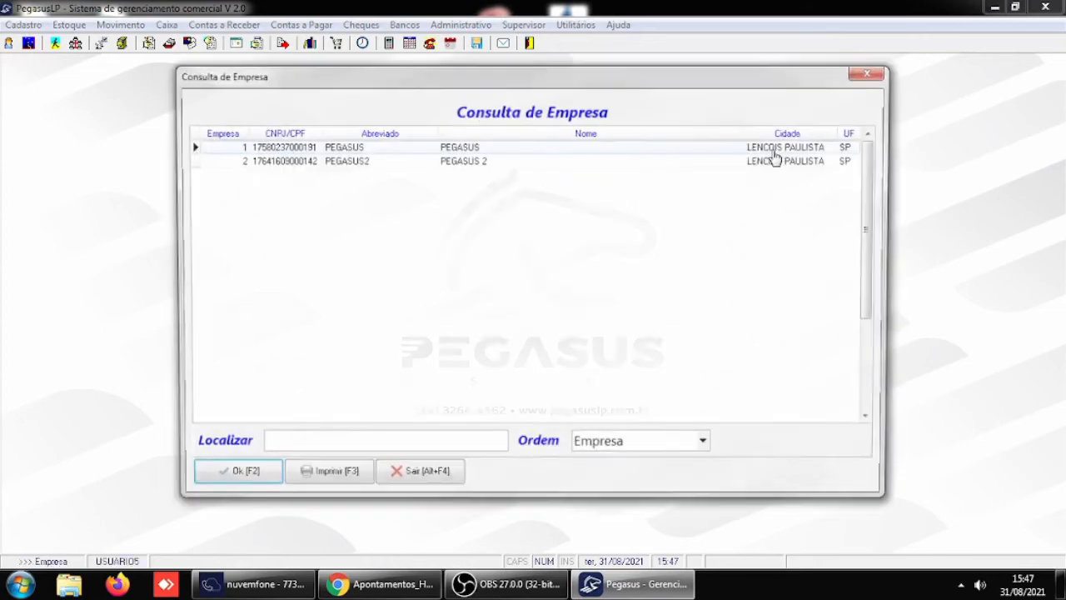
key(Return)
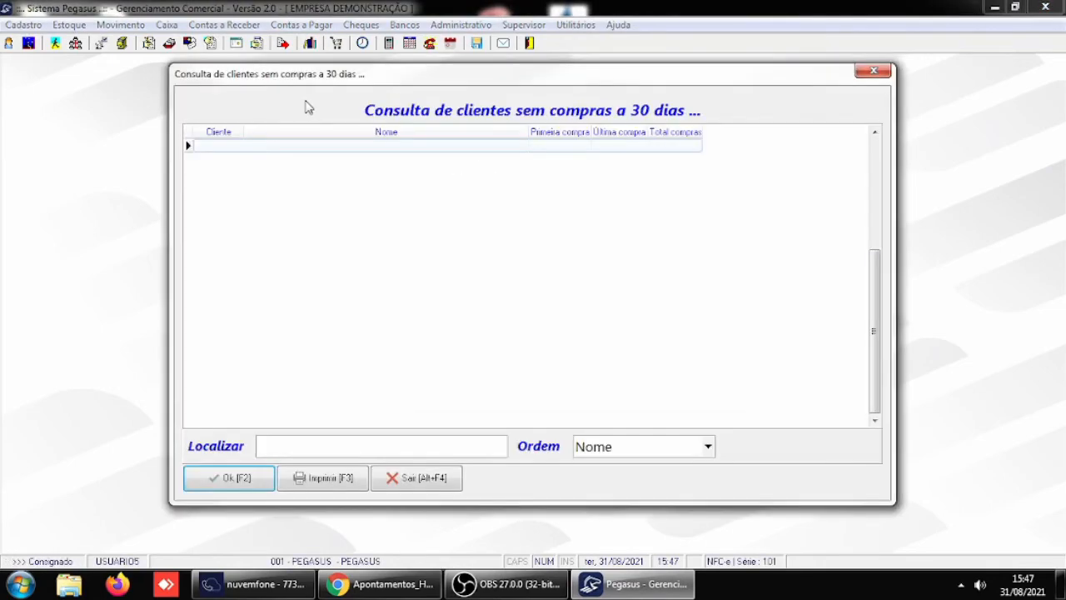
click(222, 491)
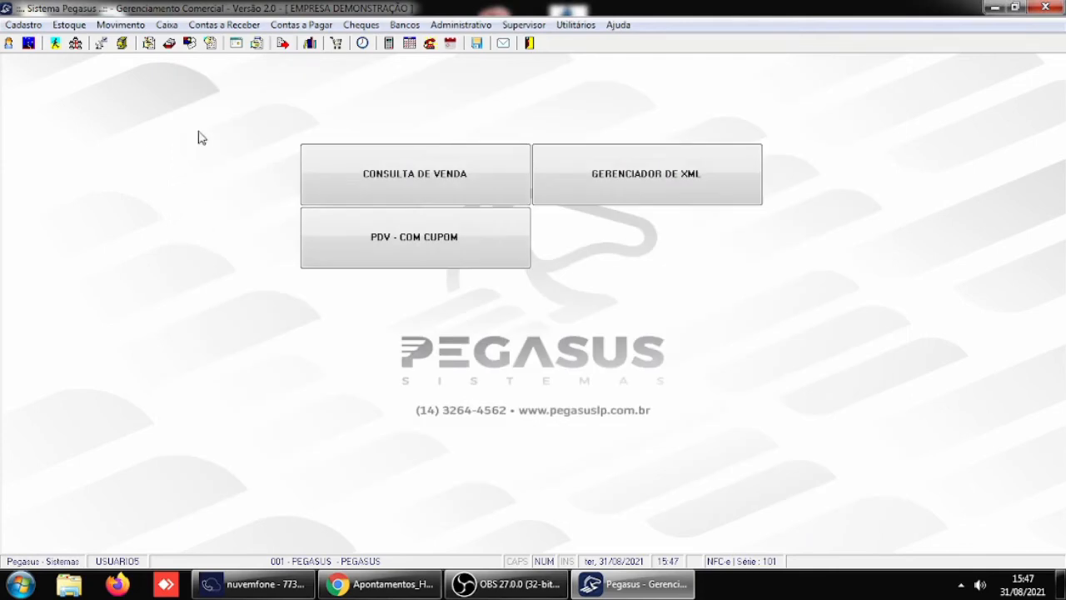
- Load the same customer's documents in Baixa de documentos a receber and mark the R$ 25,00 document due 30/10/2021 for settlement
click(192, 27)
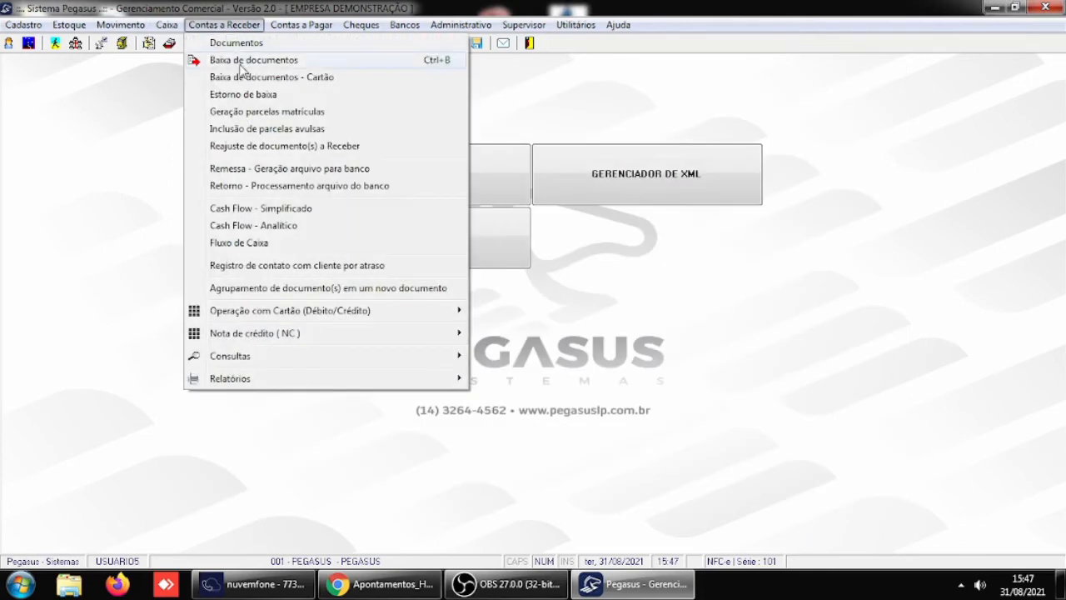
click(238, 60)
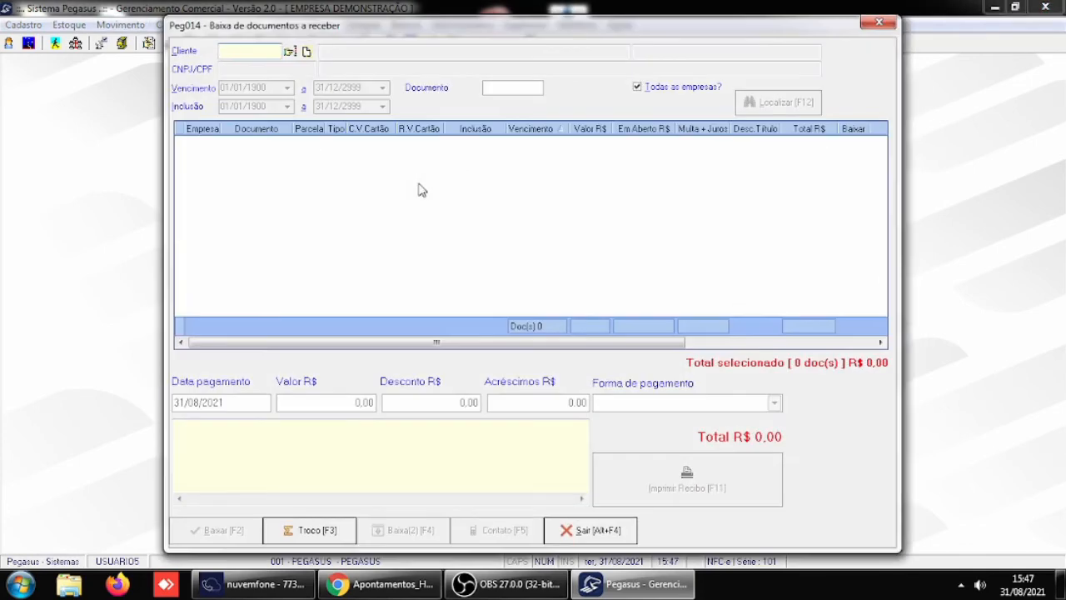
key(Return)
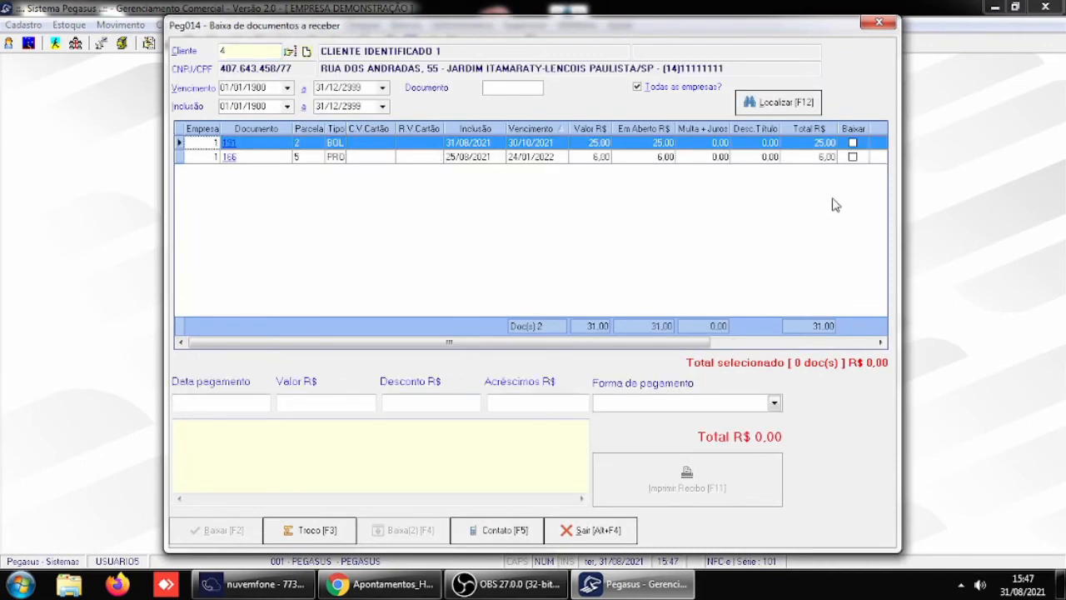
click(853, 143)
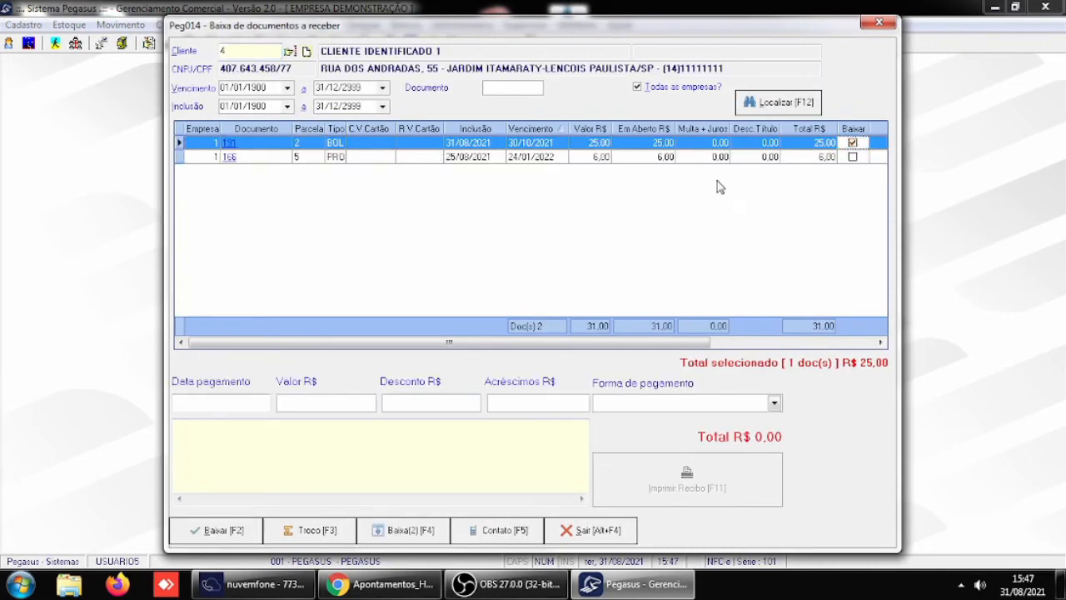
- Set the marked document's payment date to 31/08/2021 and its payment form to DINHEIRO
click(193, 407)
text(31)
key(Return)
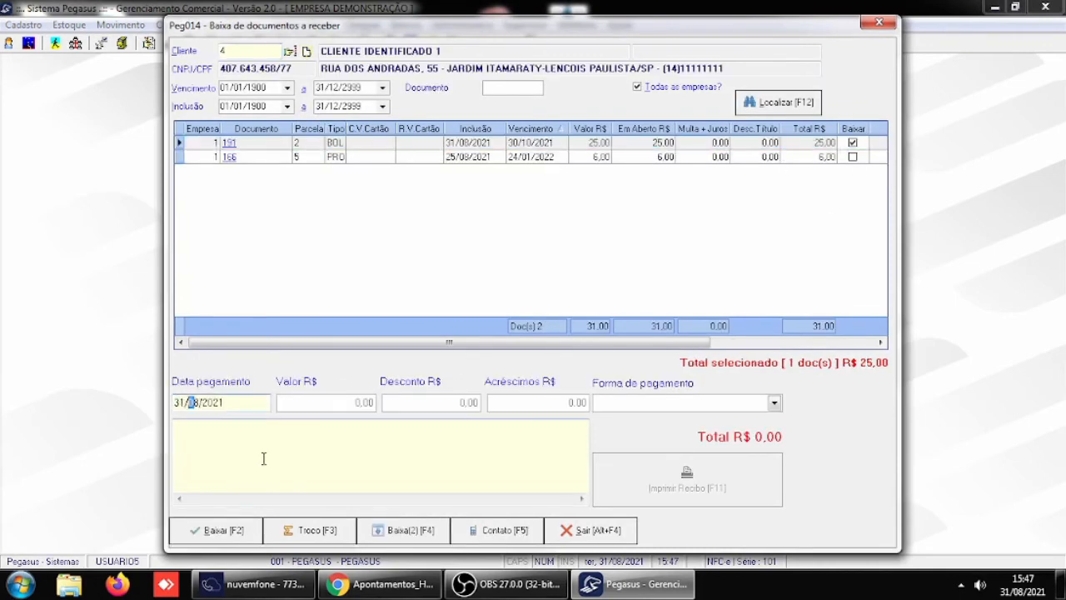
key(Return)
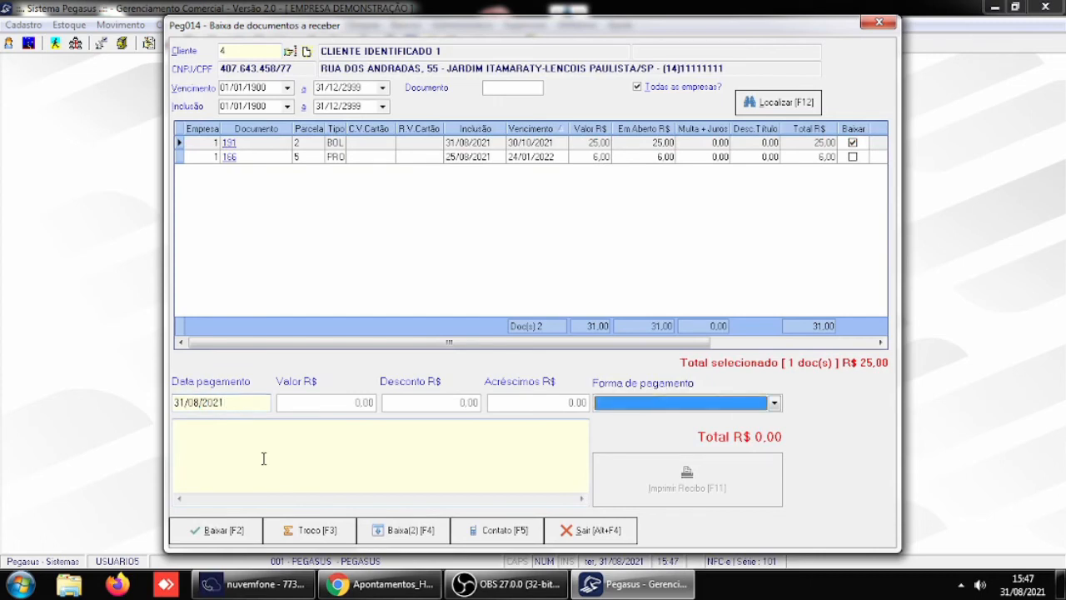
key(d)
key(d)
key(Return)
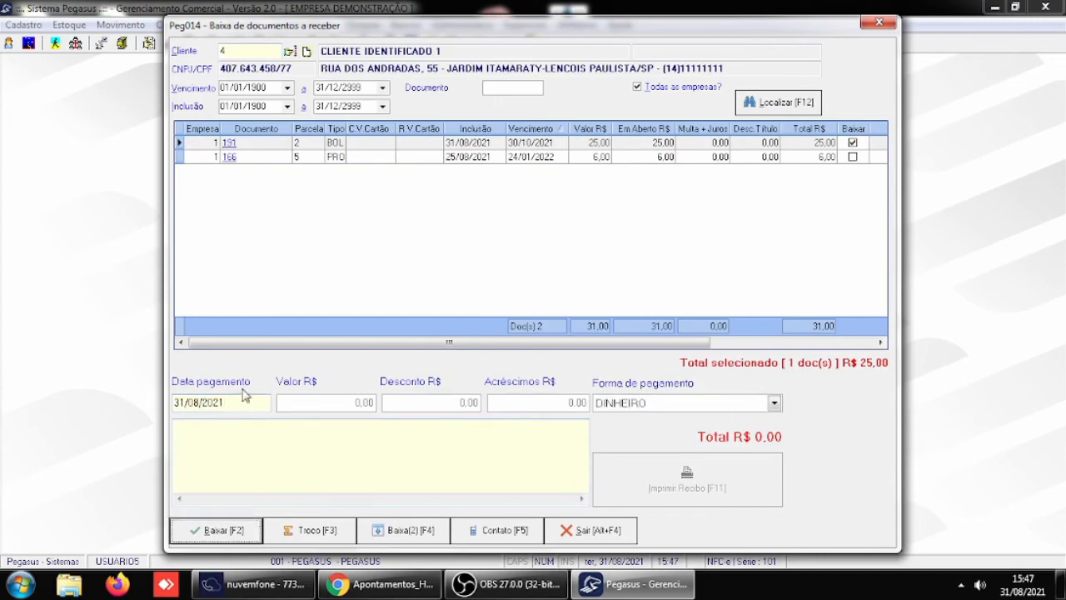
- Settle the marked R$ 25,00 document and confirm the change calculation with a received amount of 25,00
click(221, 532)
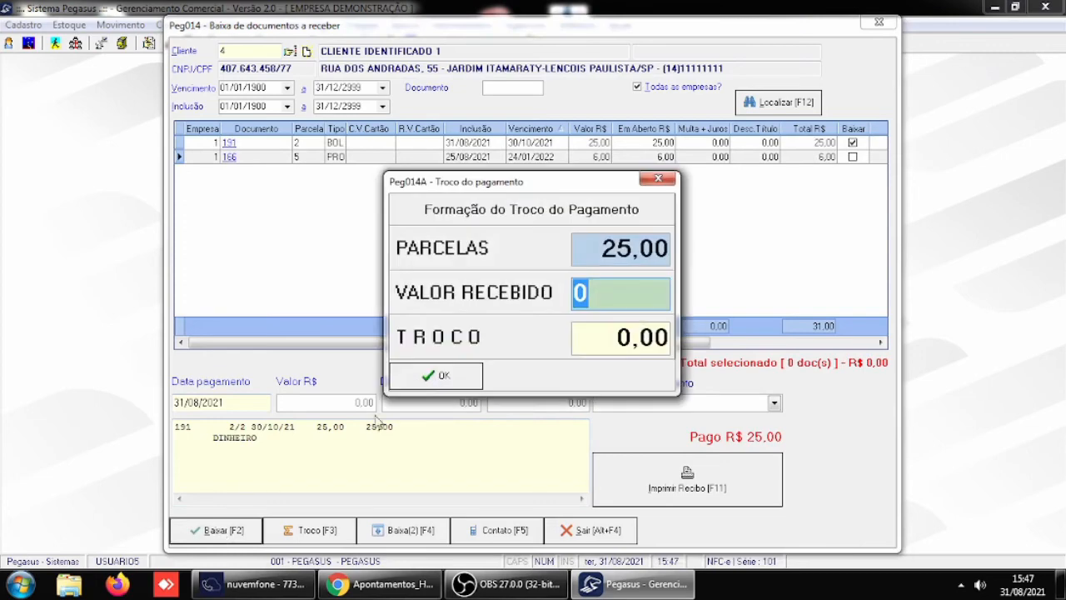
text(25)
key(Return)
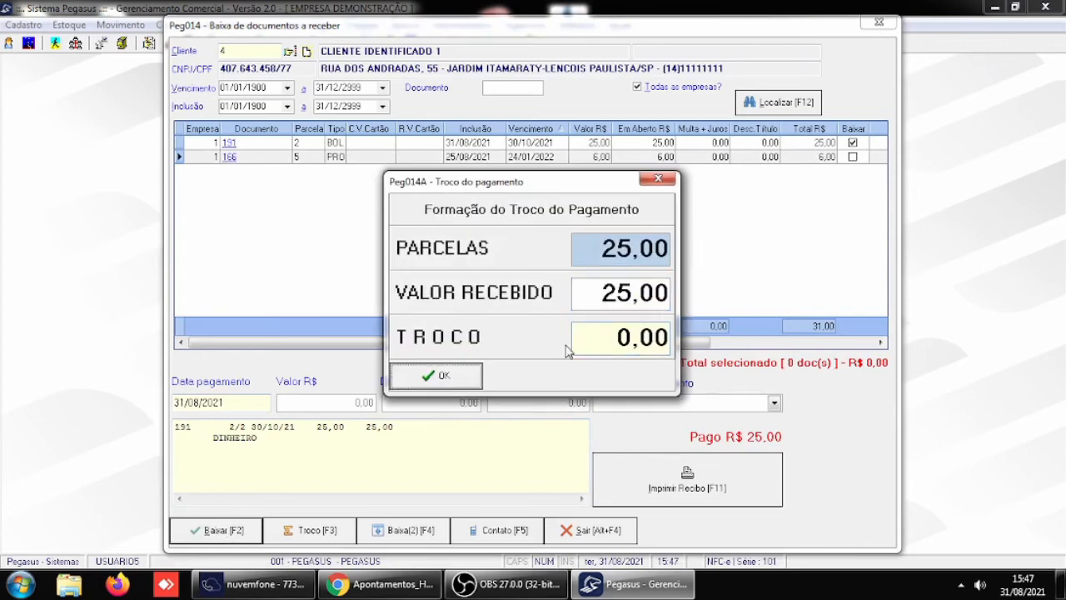
click(433, 376)
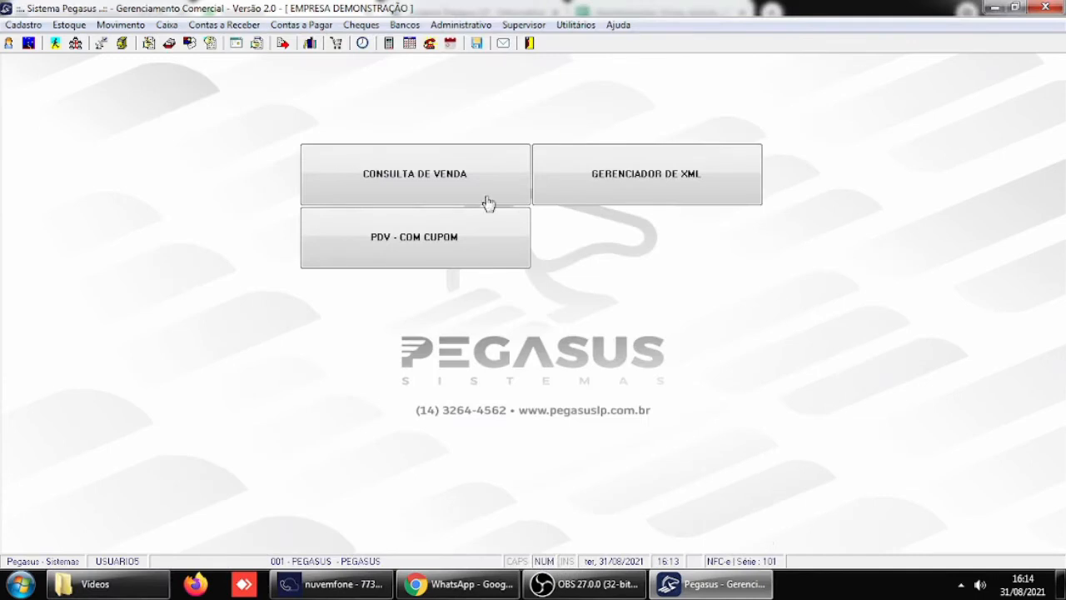
- Enable Emitir recibo nos lançamentos de sangria manual in the Receber / Caixa general parameters and save
click(527, 25)
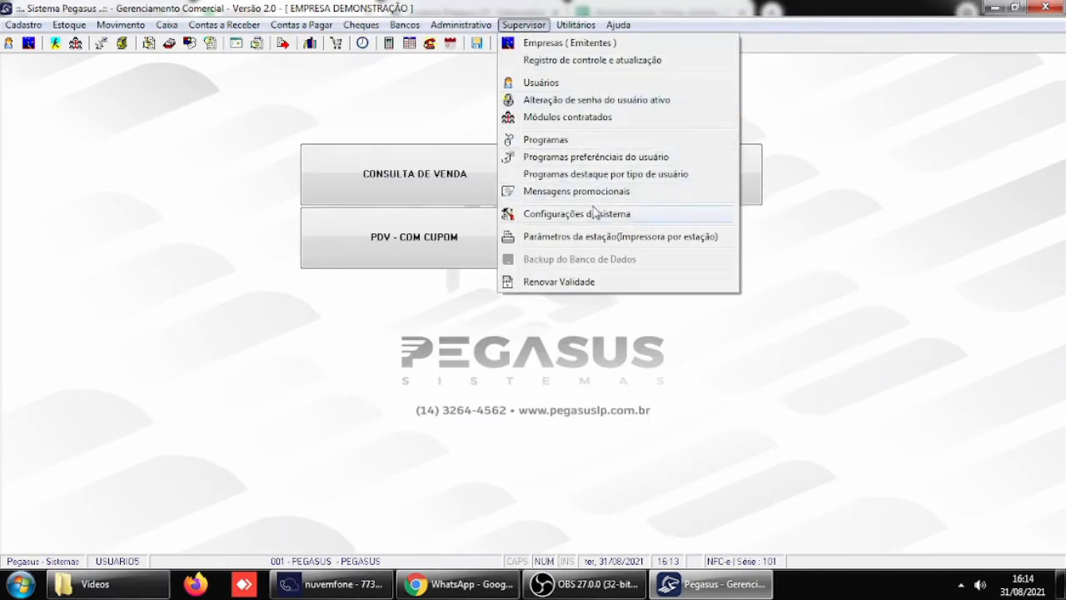
mouse_move(583, 218)
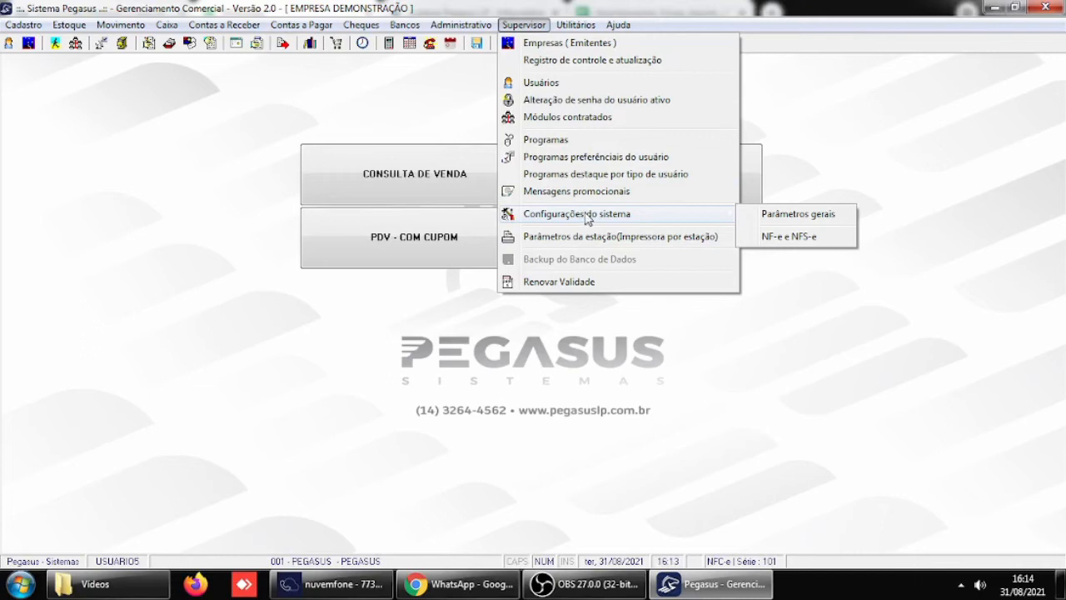
click(779, 216)
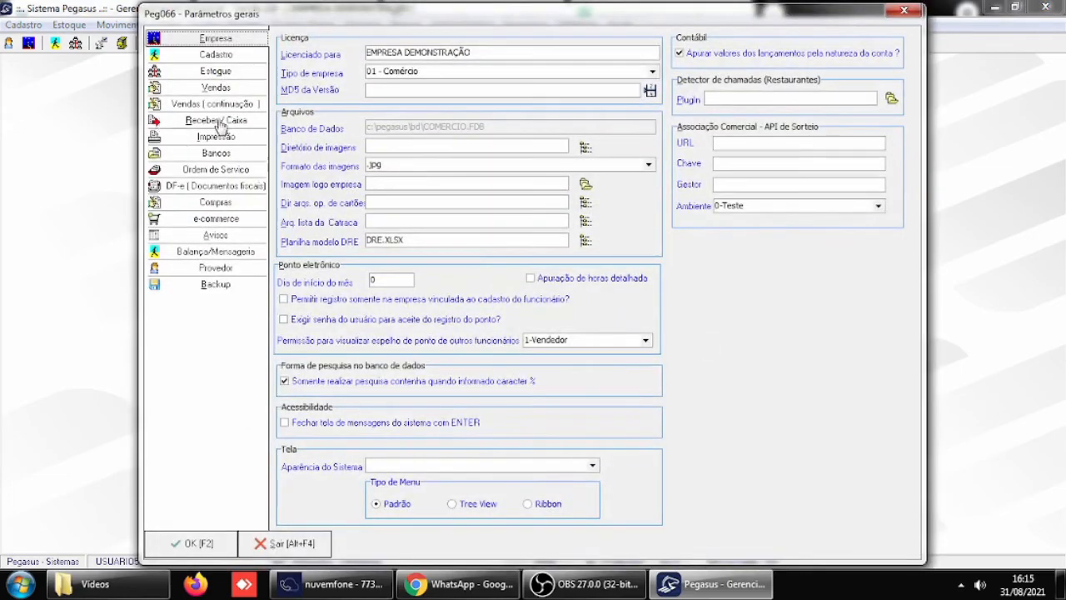
click(216, 121)
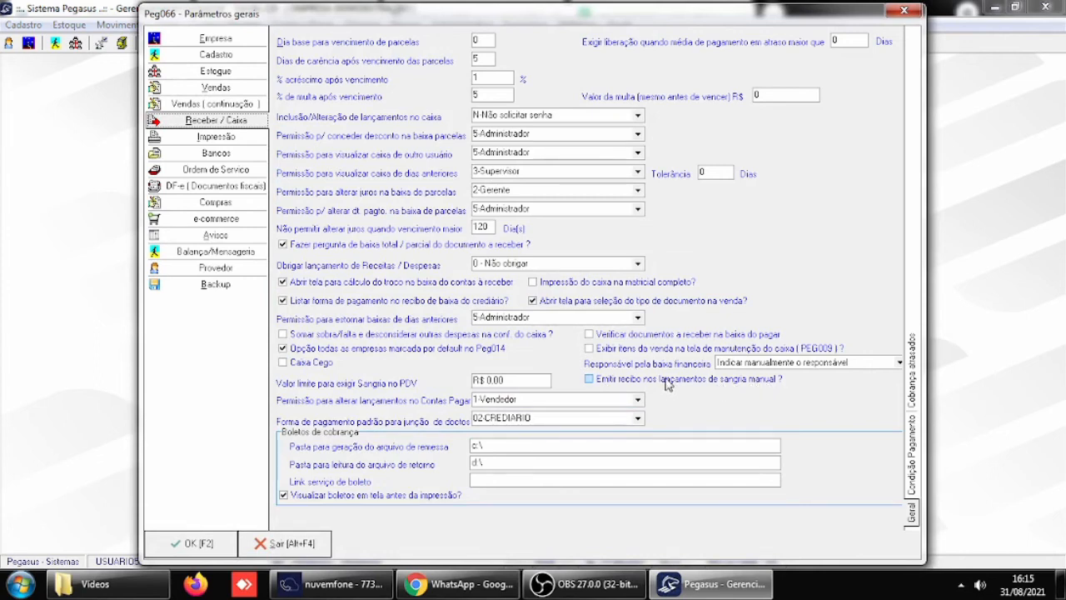
click(590, 380)
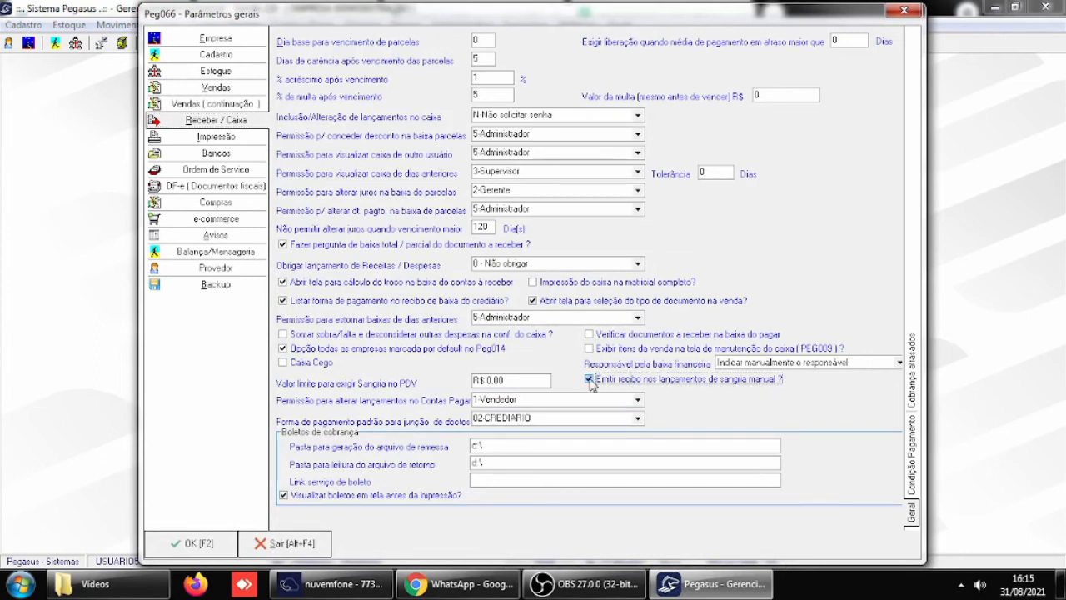
click(185, 544)
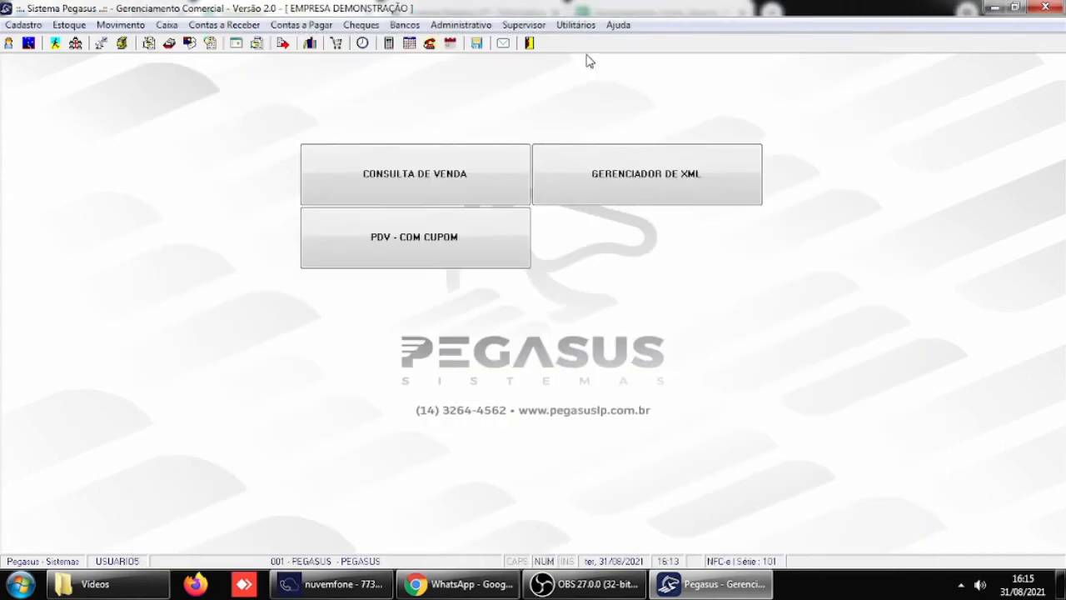
- Exit Pegasus, minimize the remaining windows, and open the properties of the Pegasus desktop shortcut
click(530, 44)
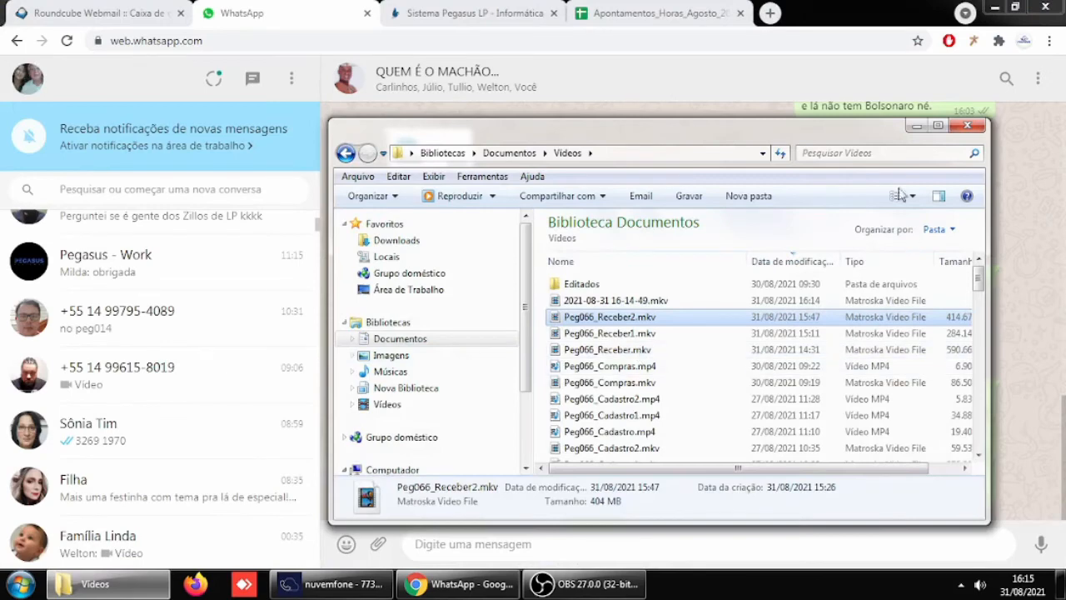
click(916, 125)
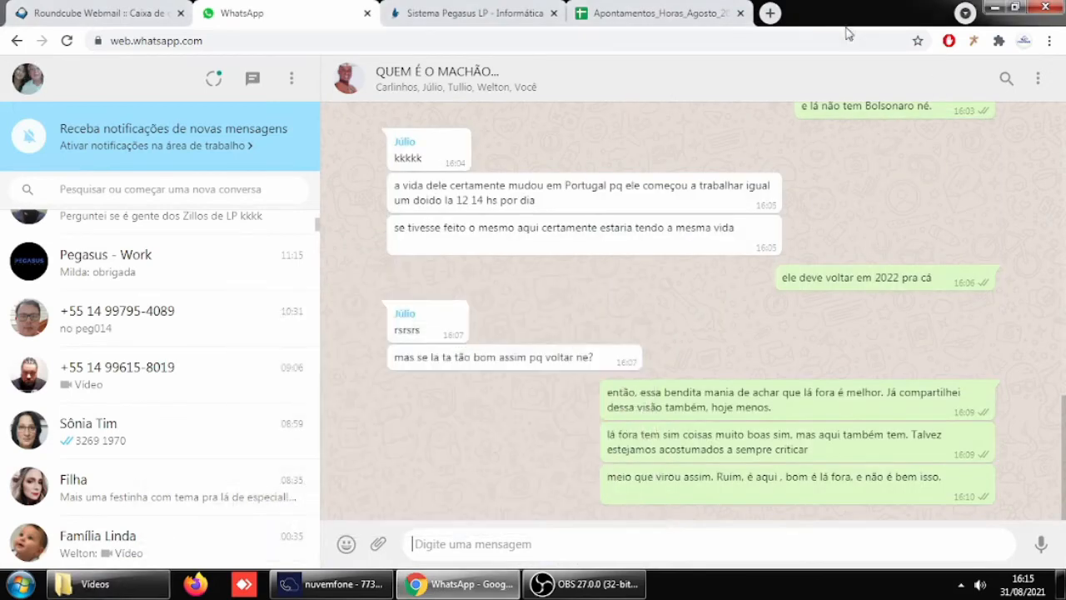
click(994, 7)
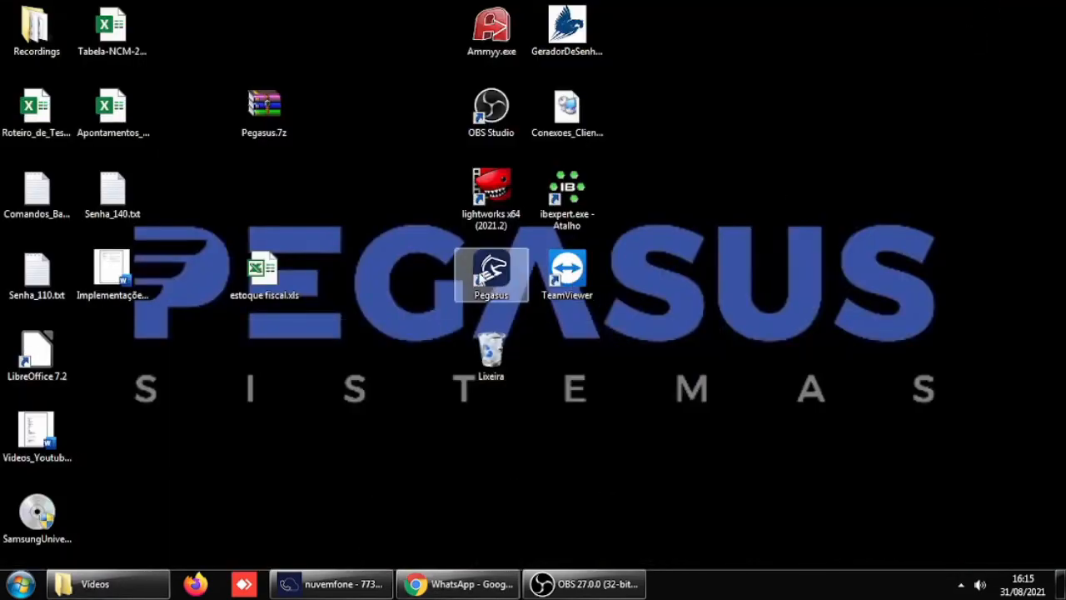
right_click(480, 280)
click(572, 558)
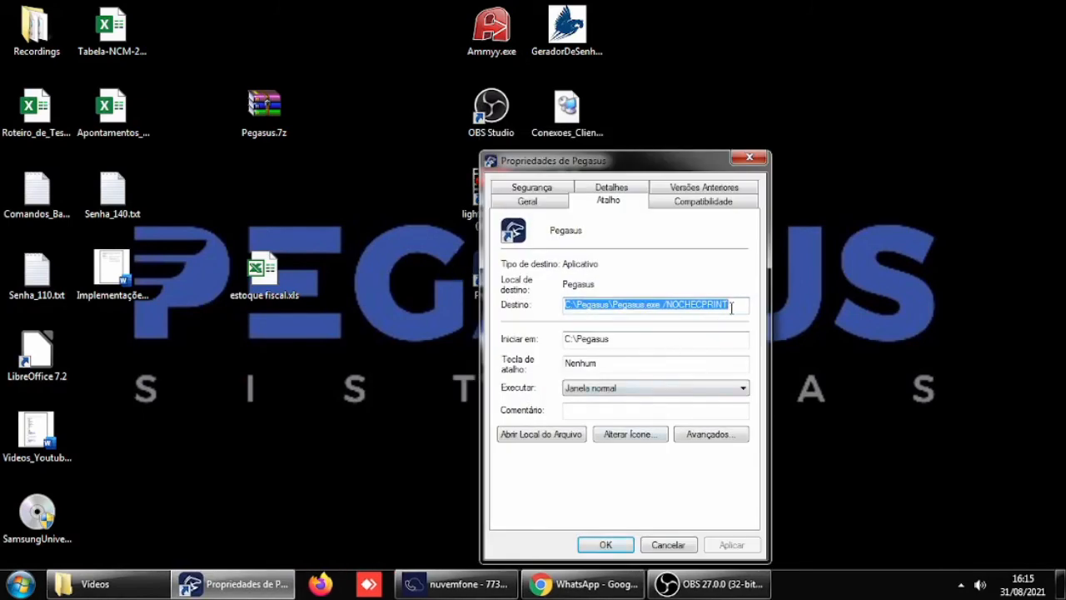
- Append /IMPRECIBO=C:\Pegasus\saida.txt to the shortcut's target after /NOCHECPRINT and save the properties
click(731, 307)
text(/)
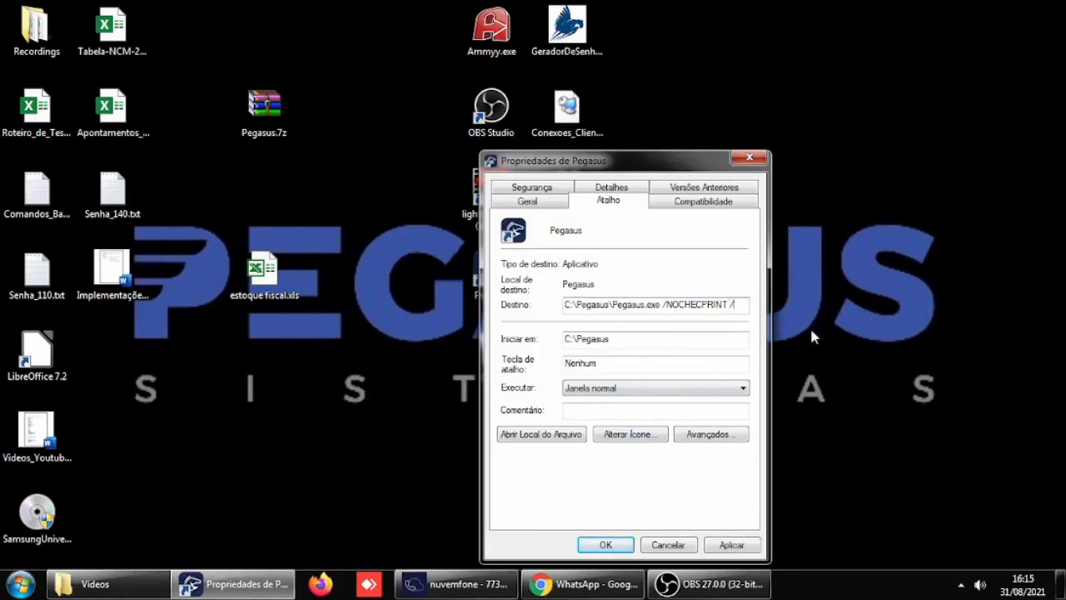
text(IMPRECIB)
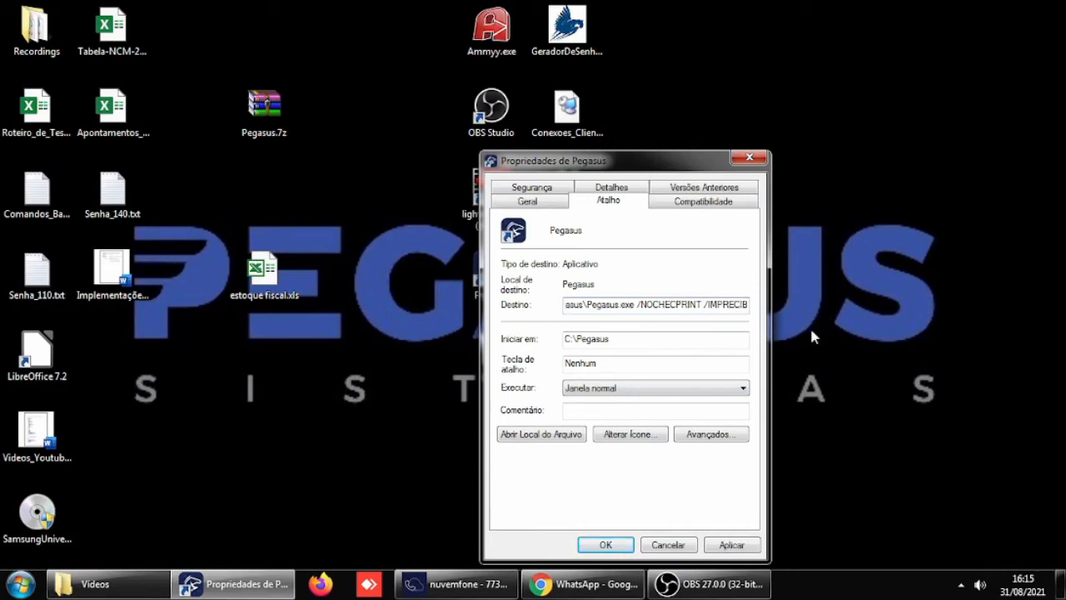
text(O=C)
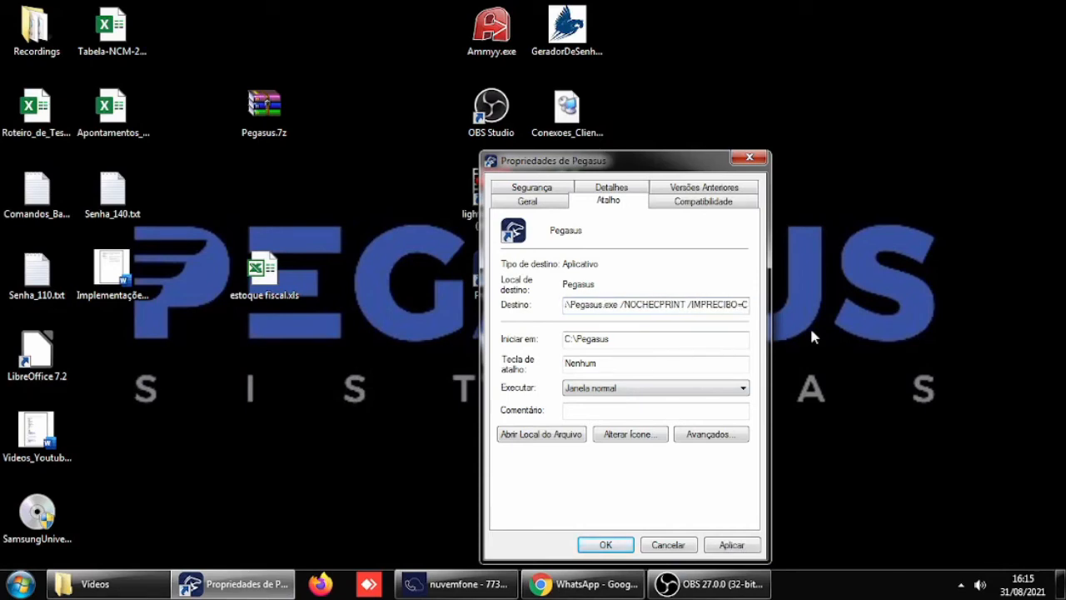
text(:\)
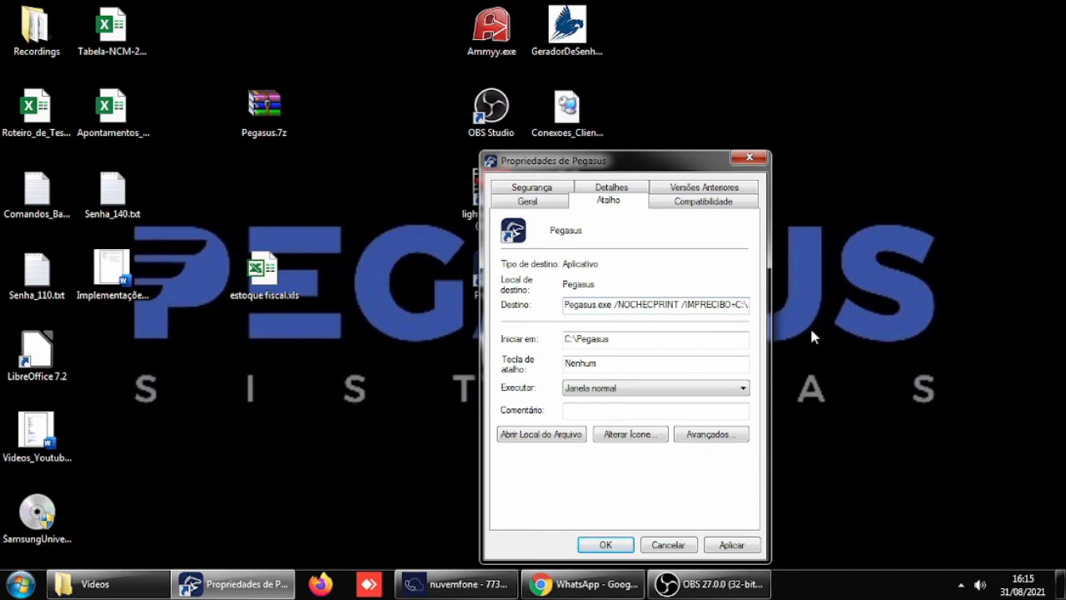
text(P)
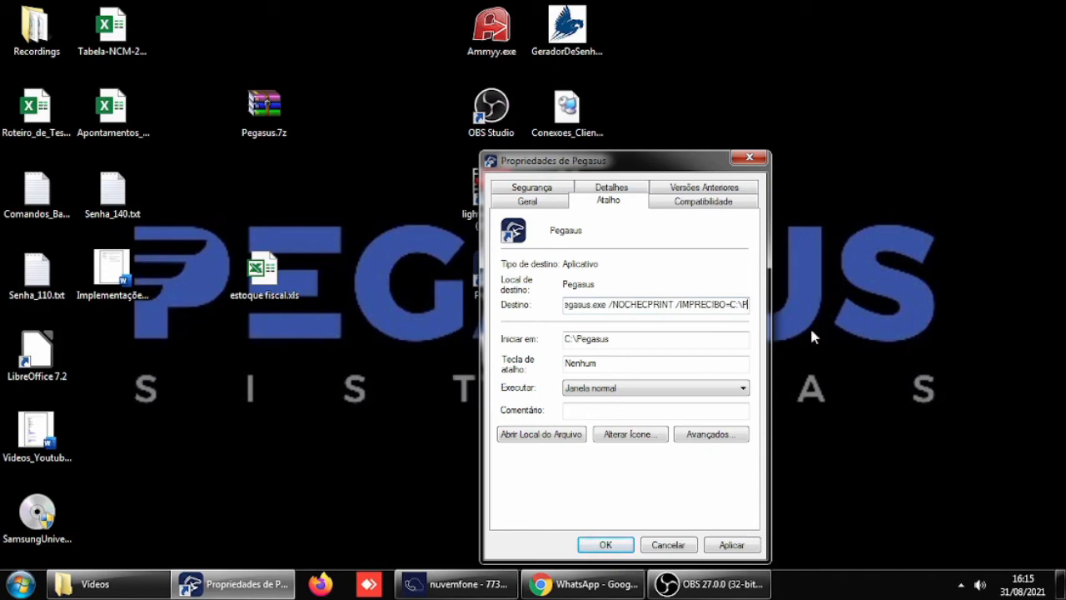
text(egasus)
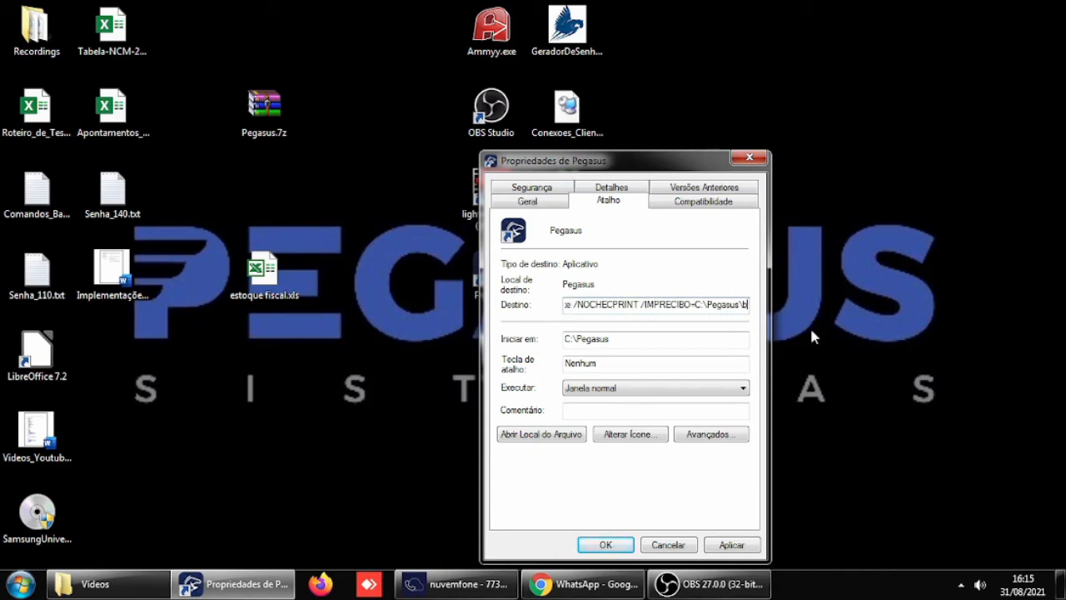
text(\saida.txt)
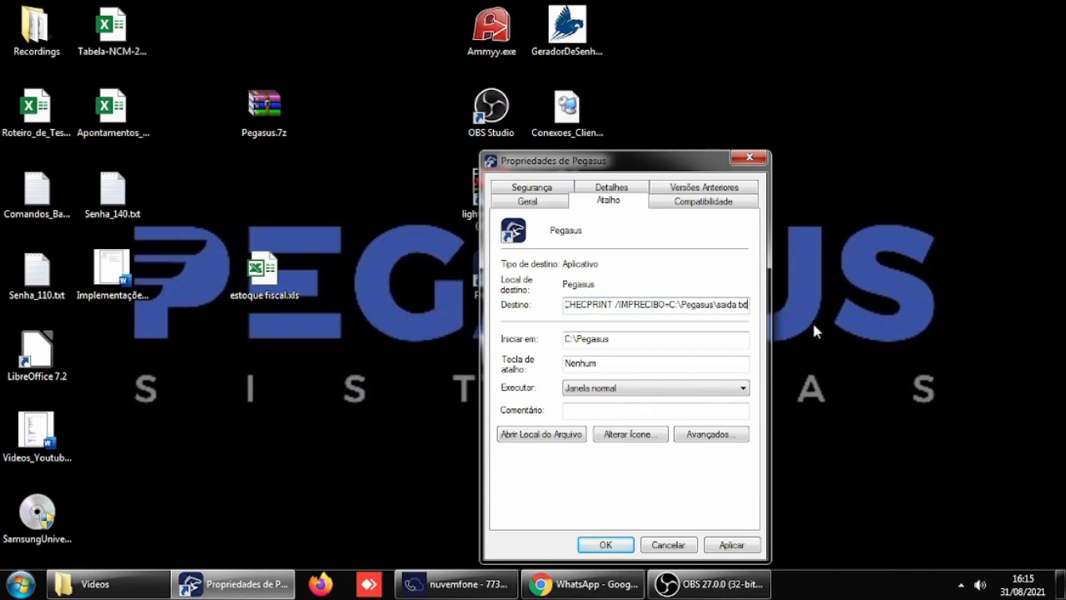
click(733, 546)
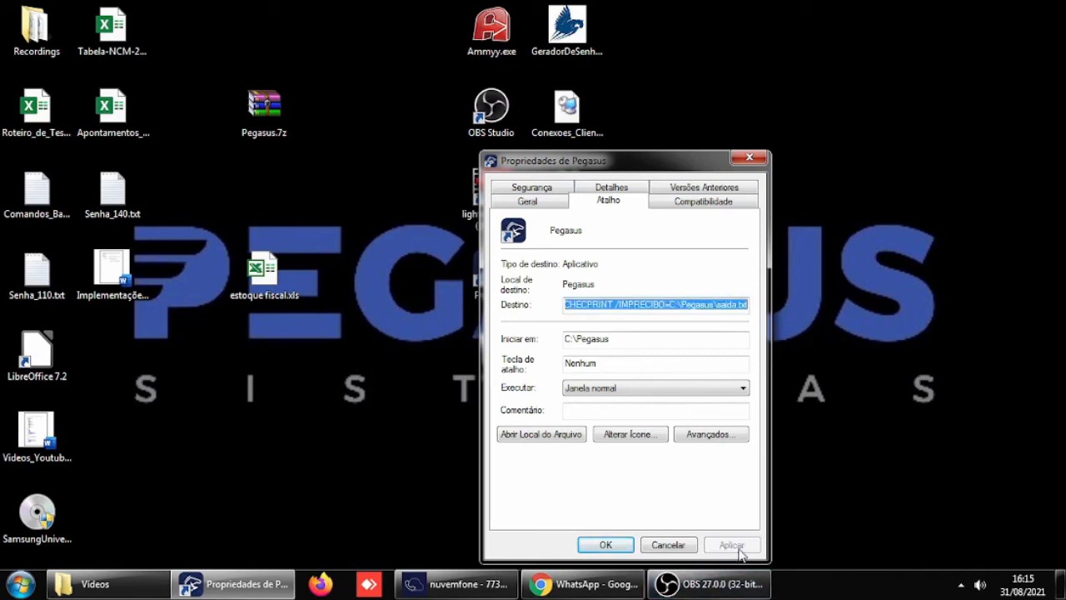
click(602, 546)
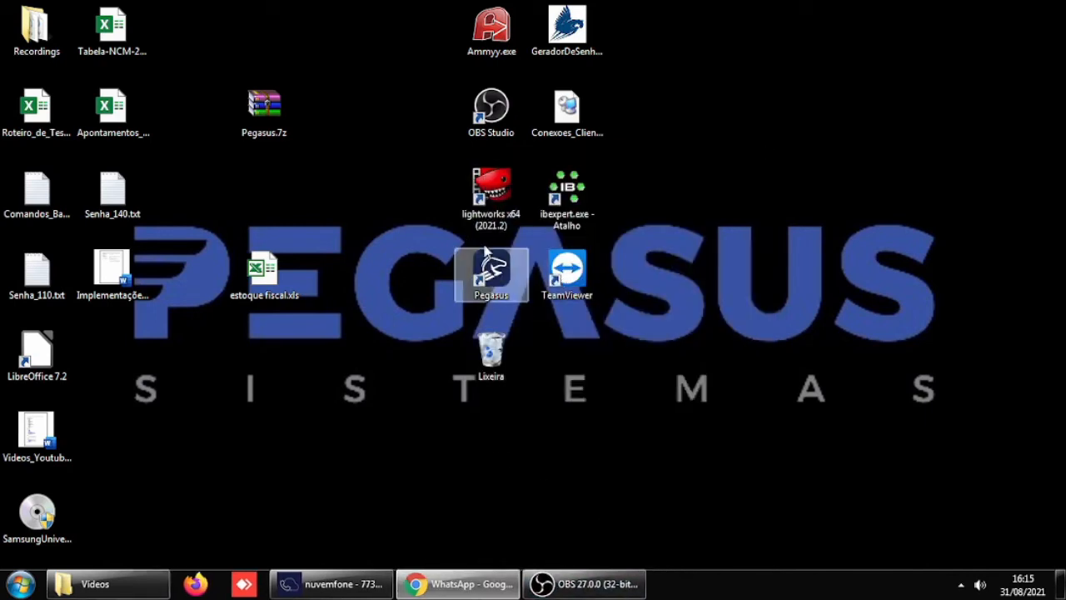
- Start Pegasus, log in as USUARIO5 with the account password, and enter company 1 PEGASUS, dismissing the startup consultations
double_click(490, 274)
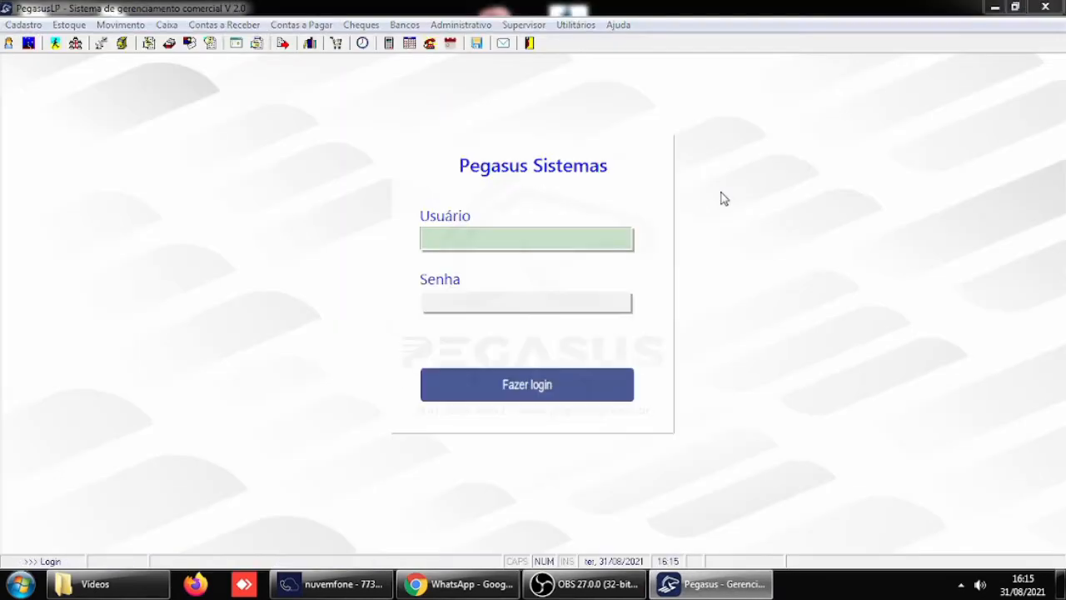
text(USUARIO5)
key(Return)
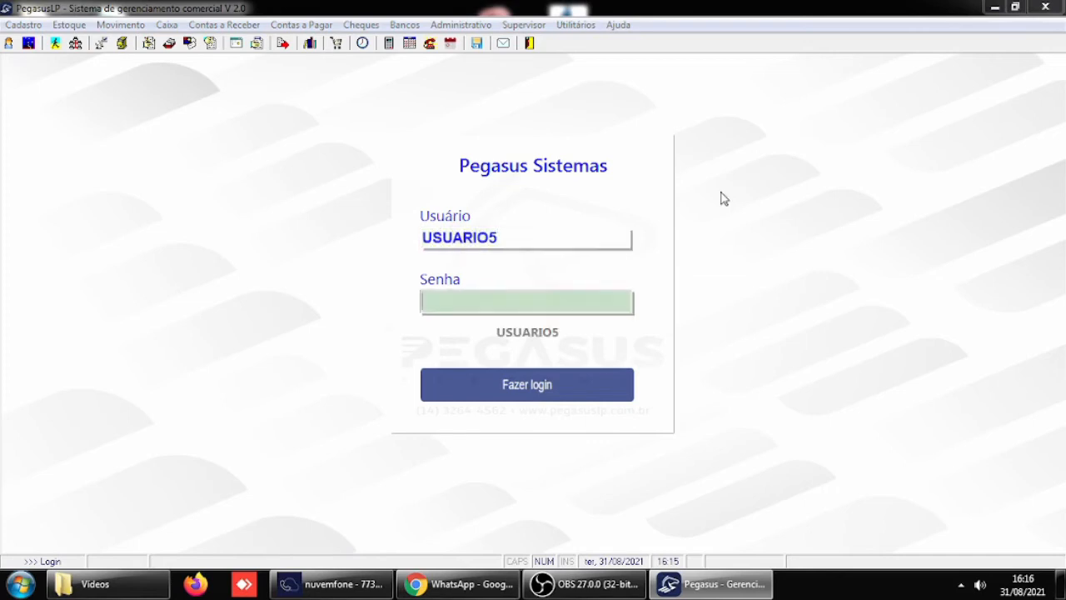
text(***)
click(502, 396)
click(237, 477)
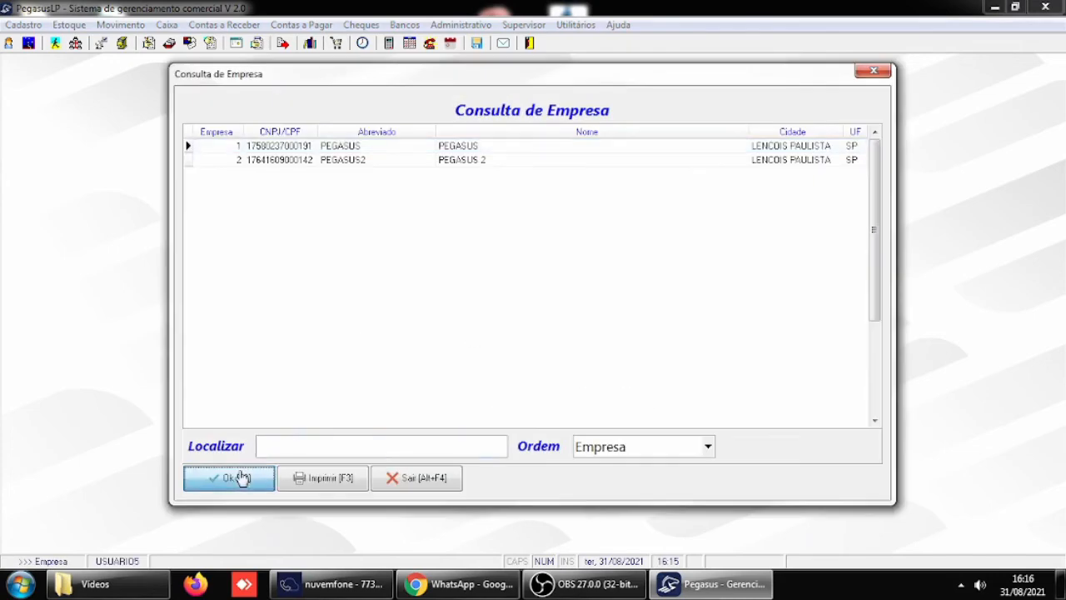
click(238, 478)
click(238, 478)
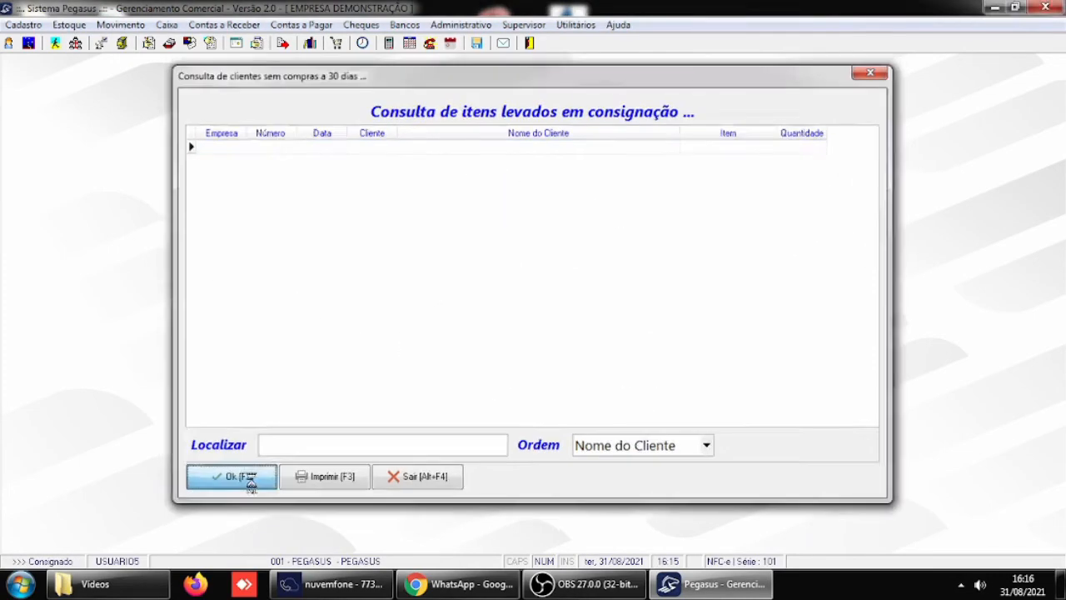
click(238, 477)
- In Fechamento de Caixa, total all cash registers for 31/08/2021, generate a DINHEIRO sangria of 454,64, and close the form
click(167, 24)
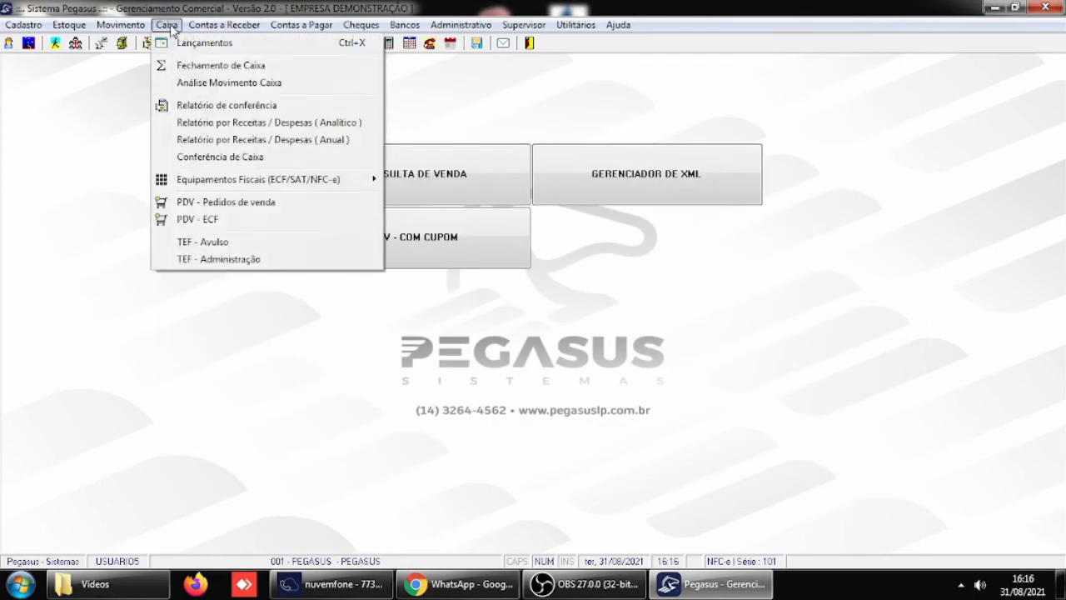
click(221, 65)
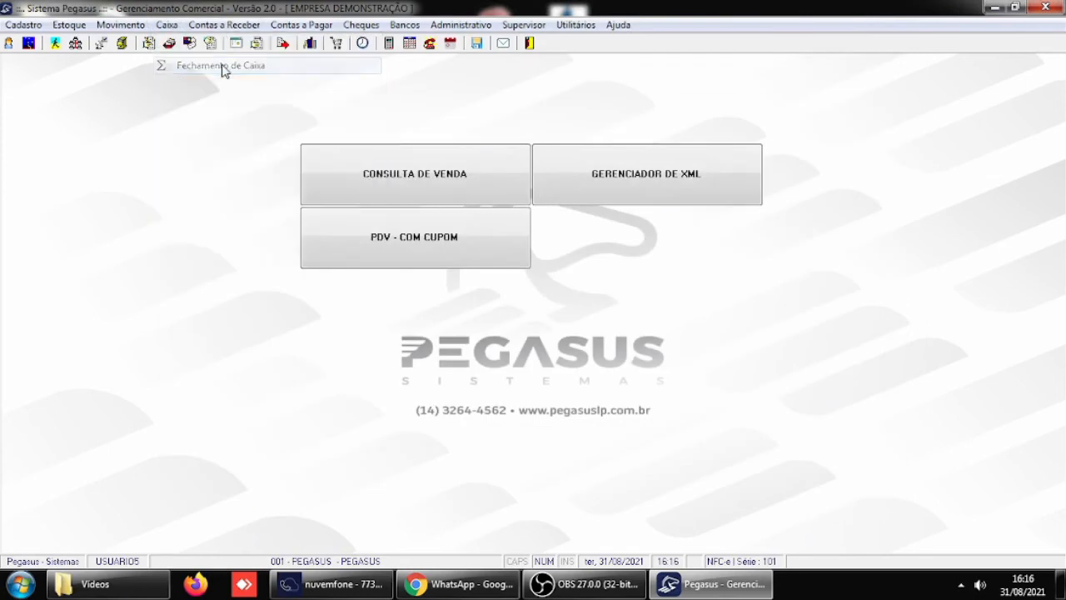
click(730, 138)
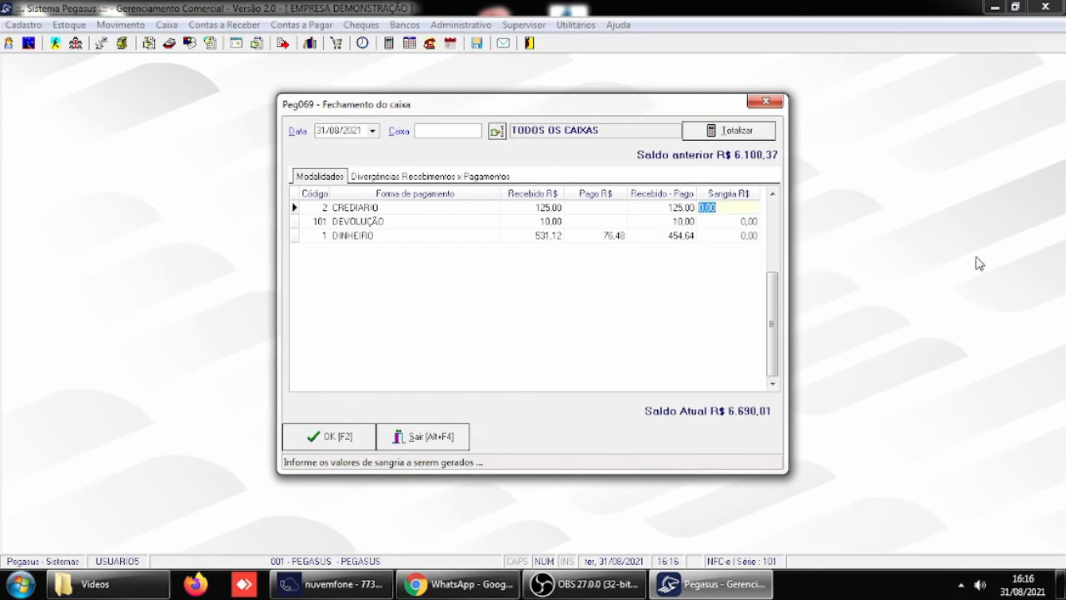
click(749, 235)
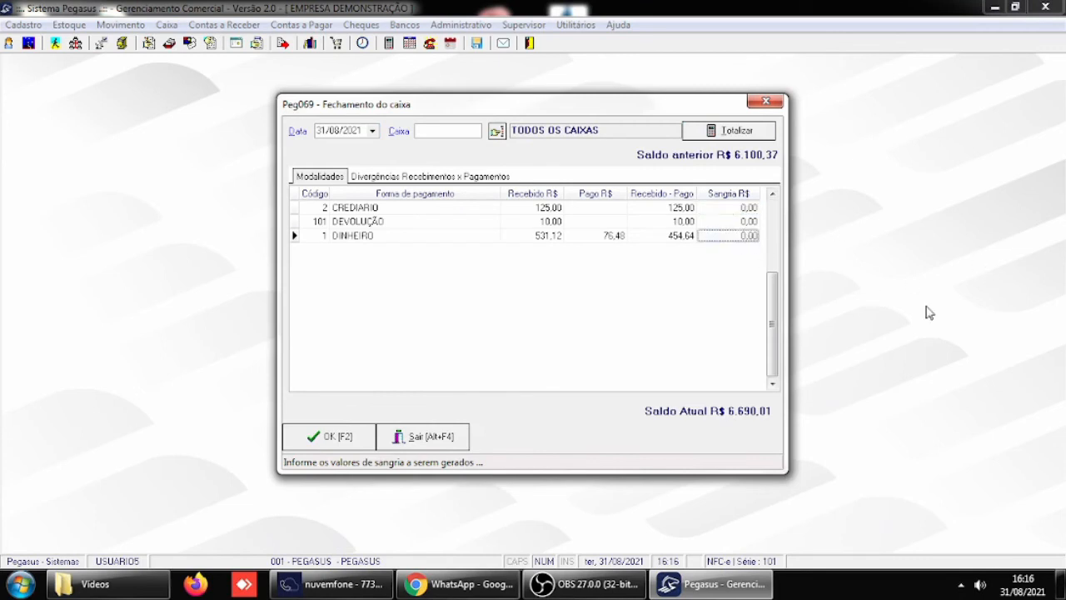
text(454.64)
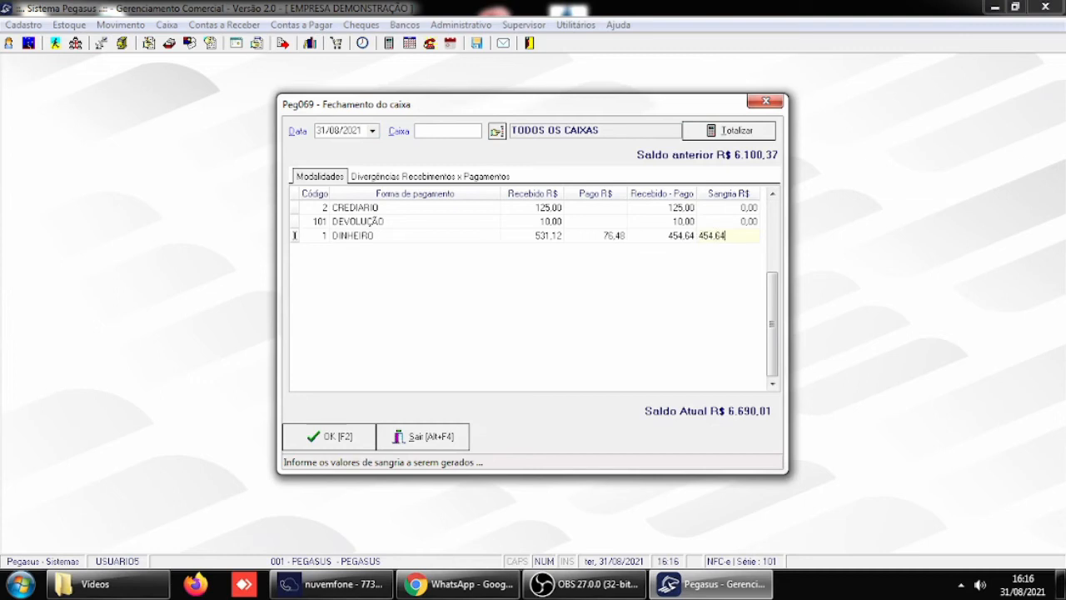
click(354, 438)
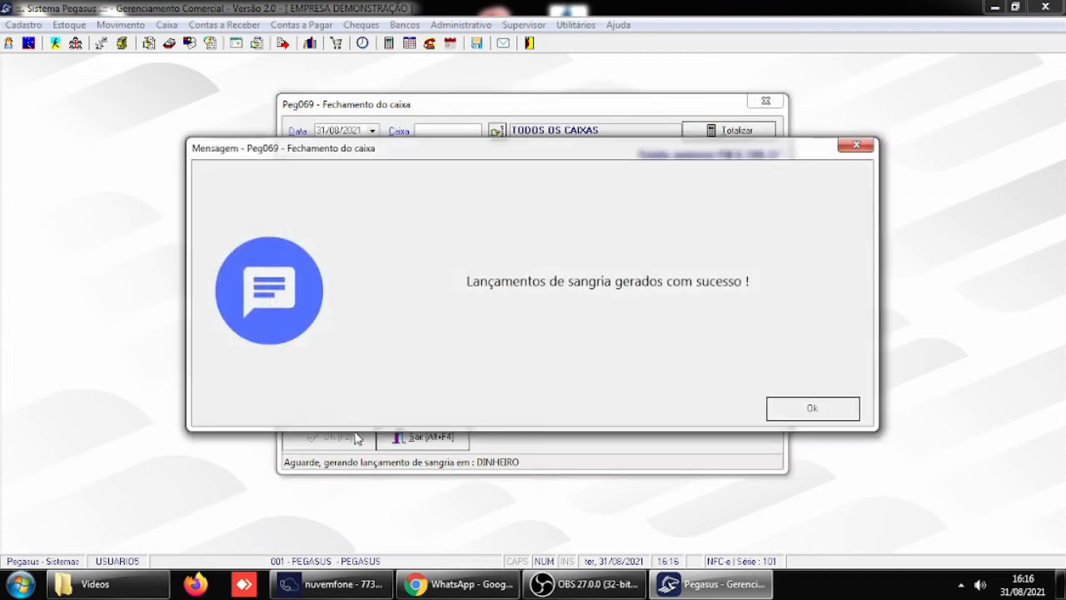
click(819, 409)
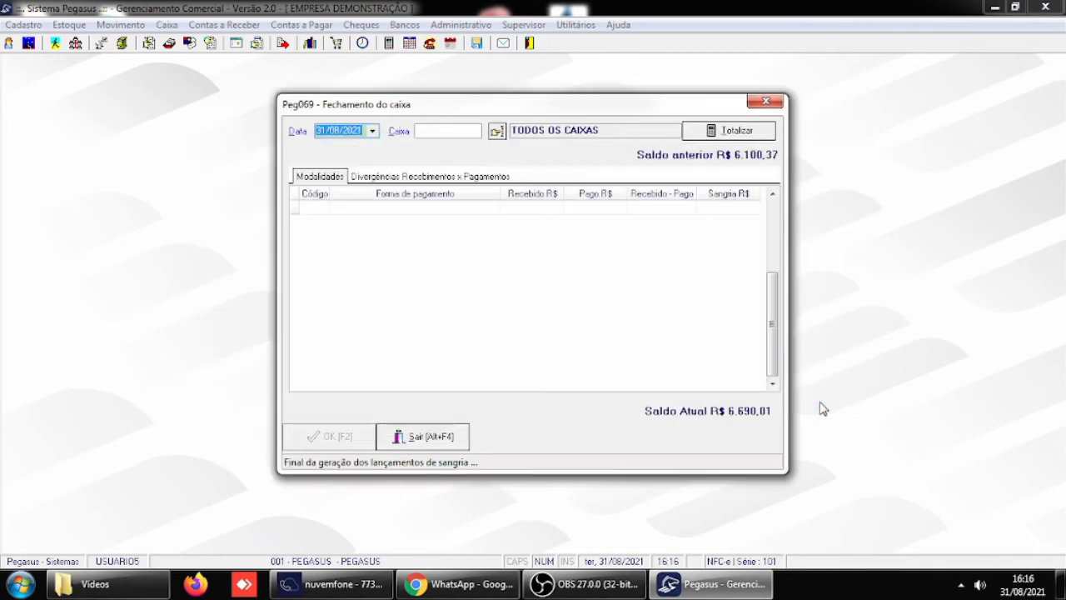
click(433, 443)
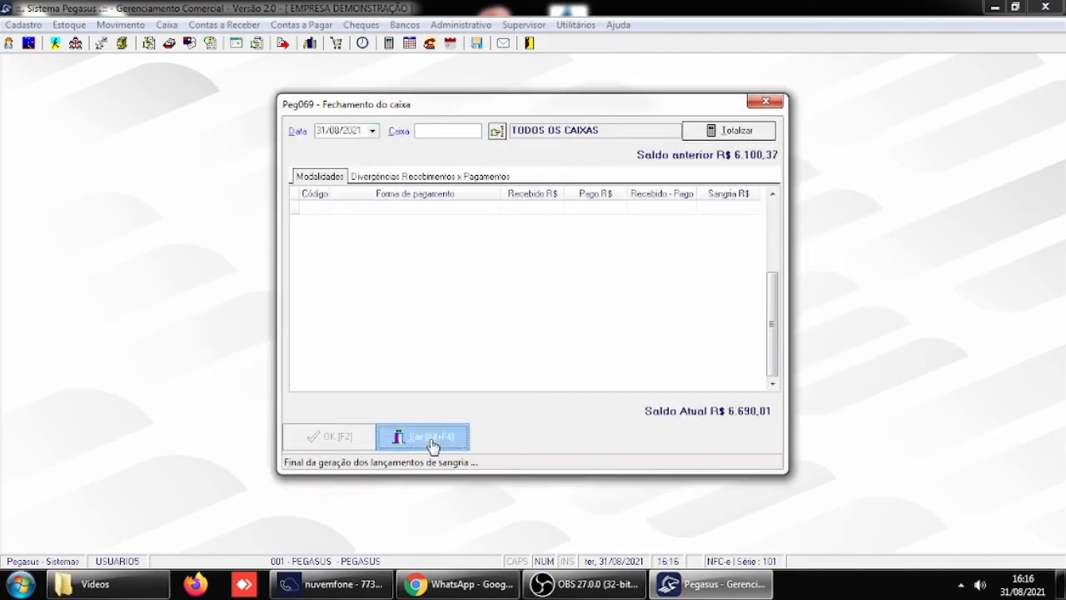
- In the Caixa Lançamentos, include a new Pagamento entry with the Histórico SANGRIA and a Valor of 100,00
click(169, 25)
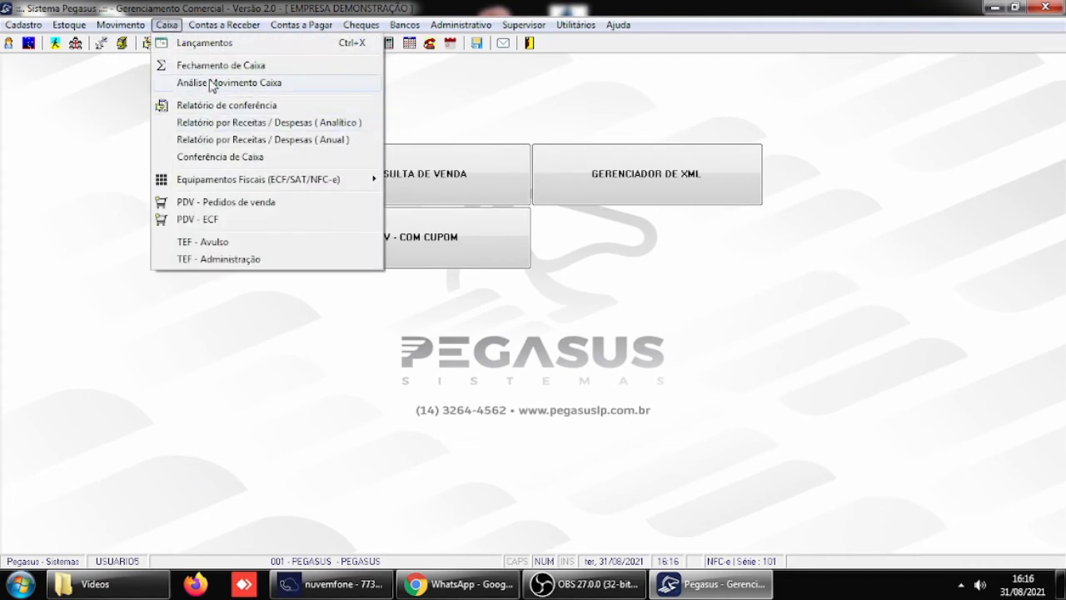
click(208, 42)
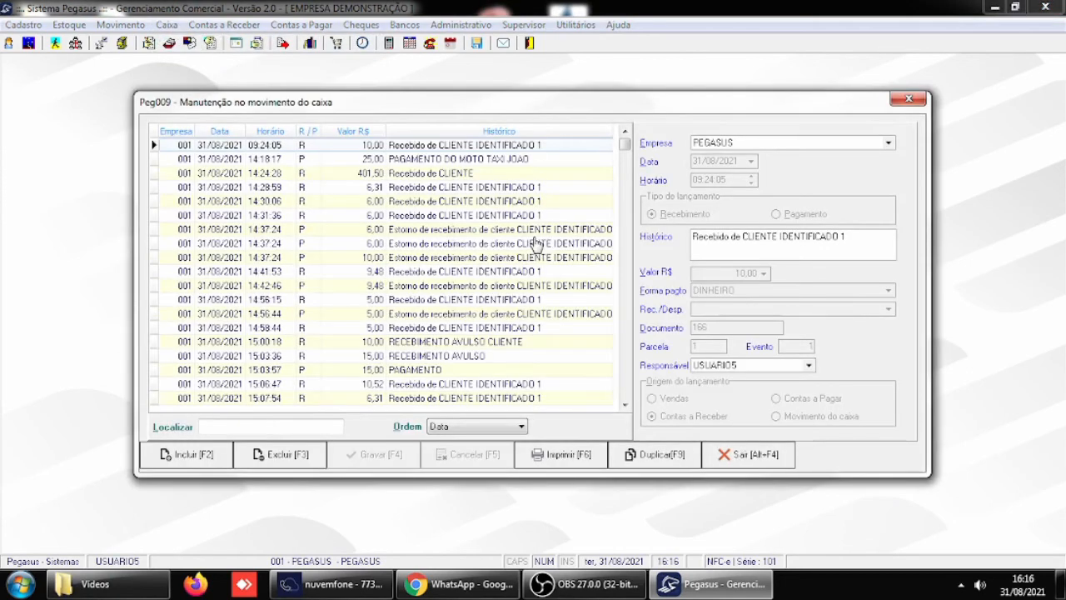
click(198, 458)
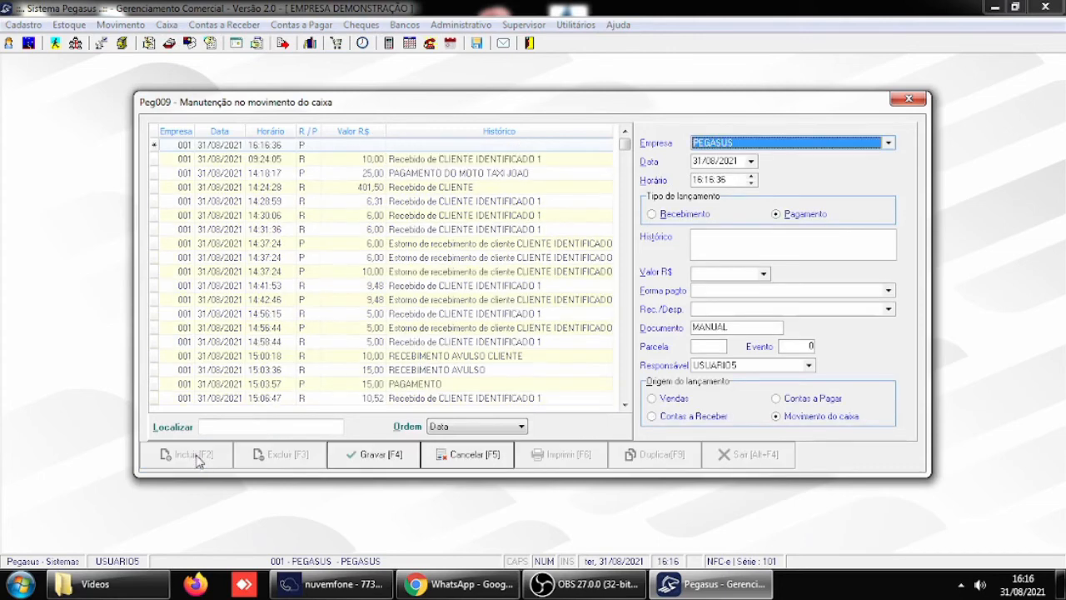
click(737, 236)
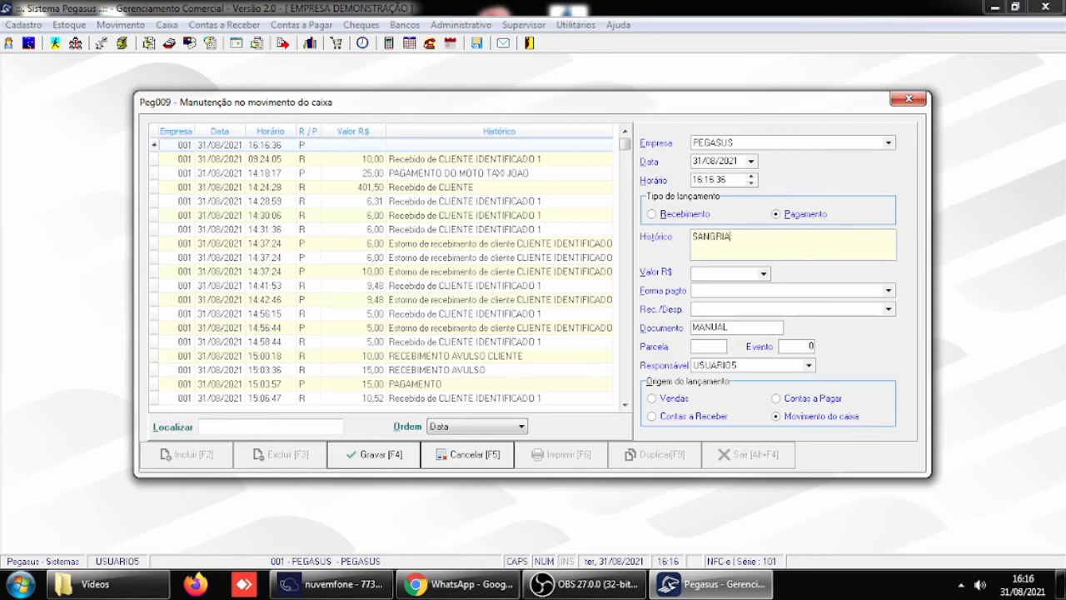
key(Tab)
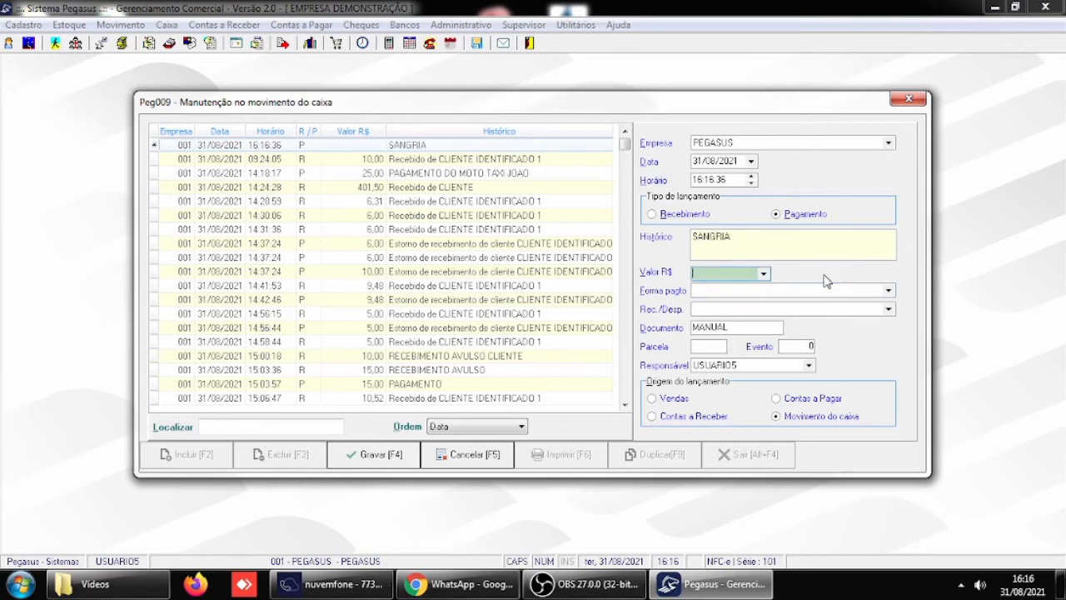
text(100)
key(Tab)
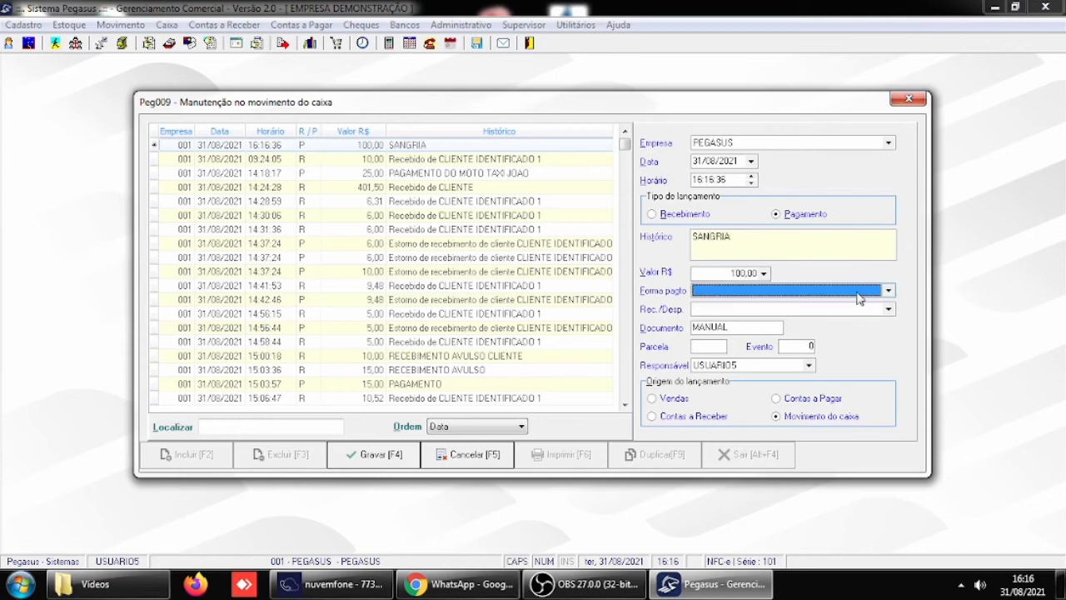
- Set the sangria entry's Forma pagto to DINHEIRO and its Rec./Desp. to DESPESAS DIVERSAS
click(889, 290)
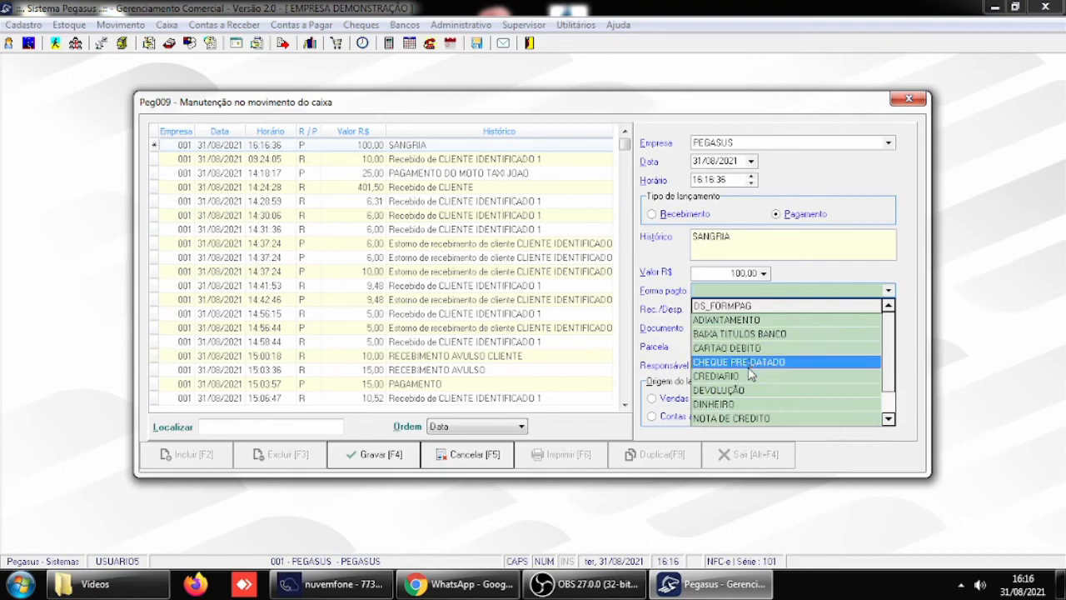
scroll(751, 388, down, 1)
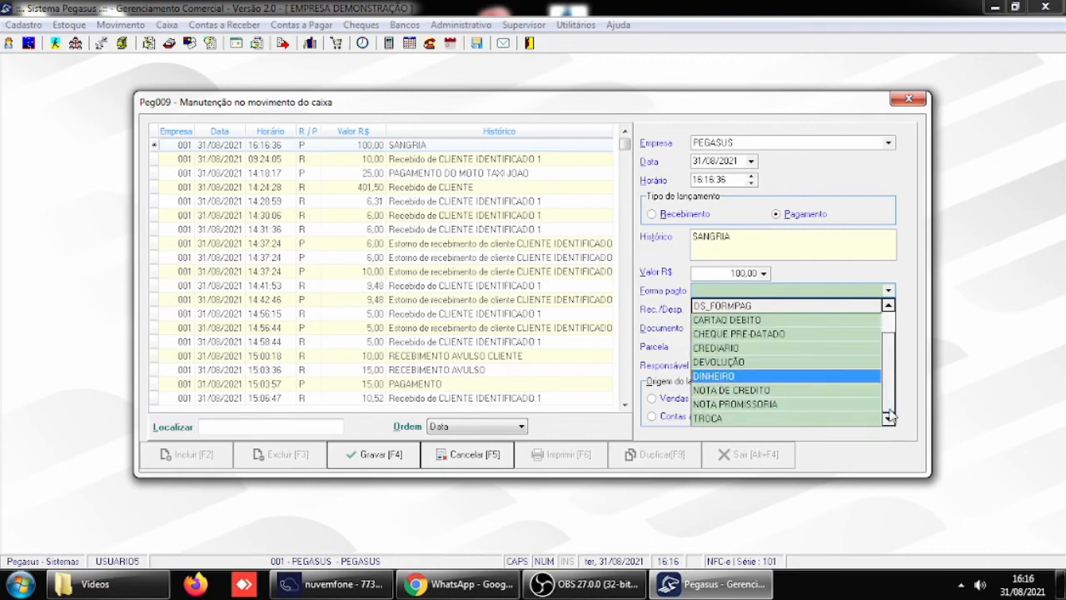
click(731, 376)
key(Tab)
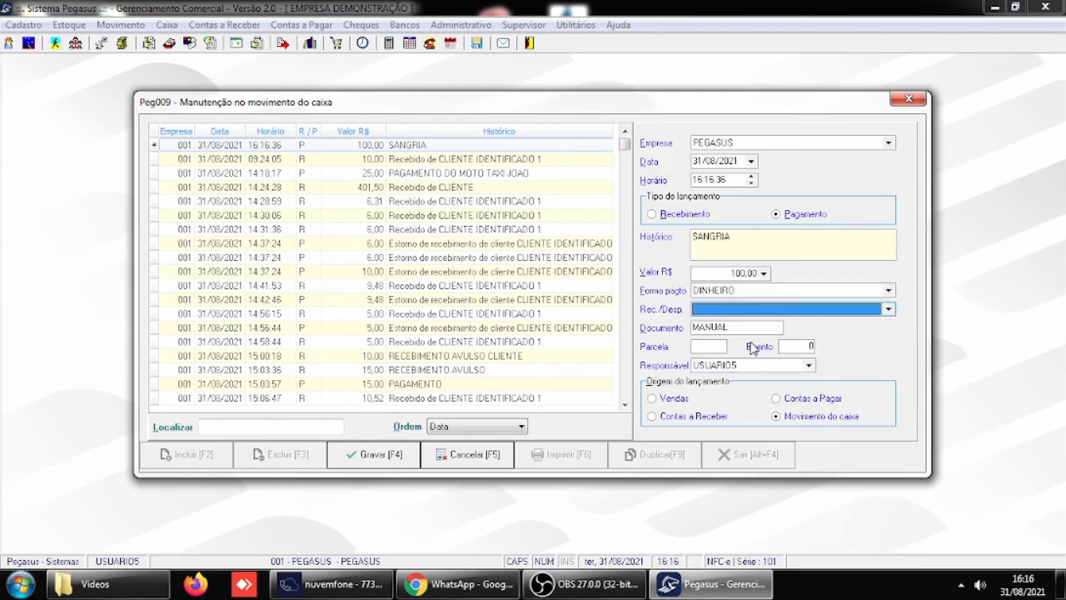
click(888, 309)
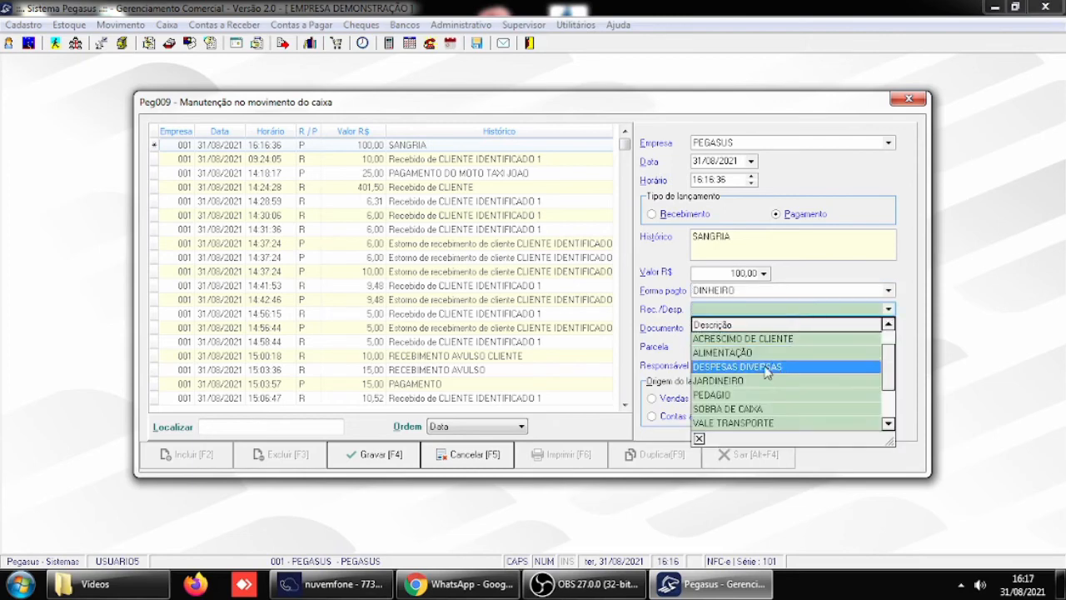
click(765, 371)
key(Tab)
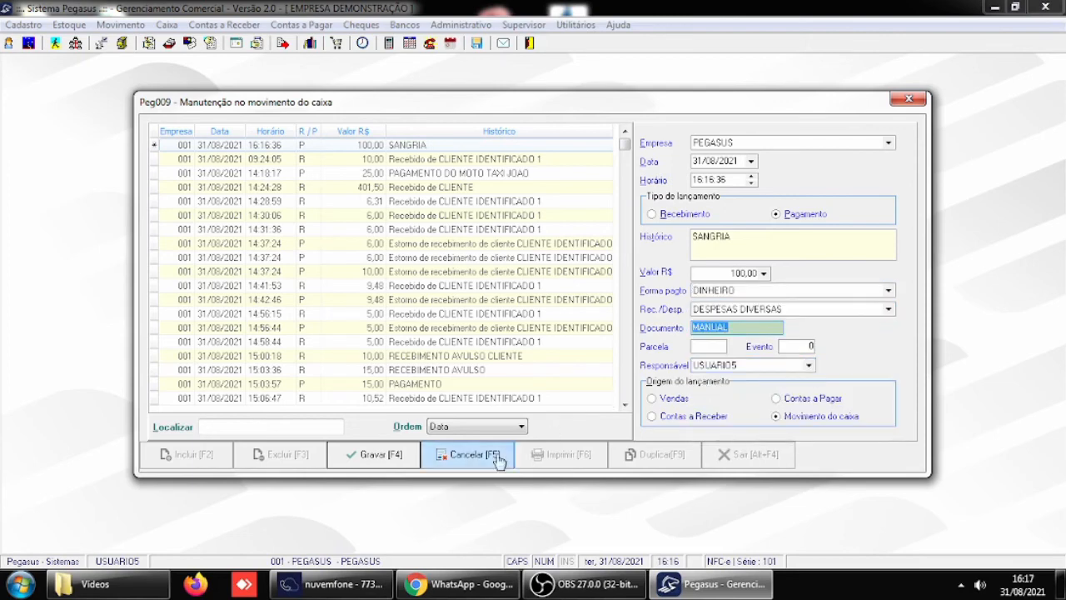
- Save the manual sangria entry, then close its receipt preview and the cash movement form
click(383, 461)
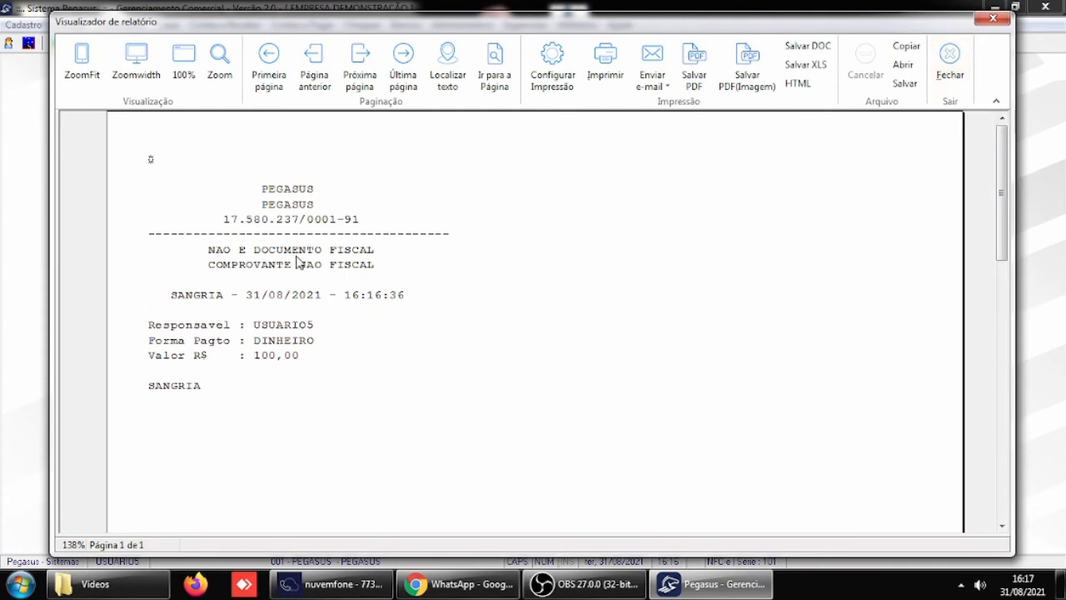
click(947, 75)
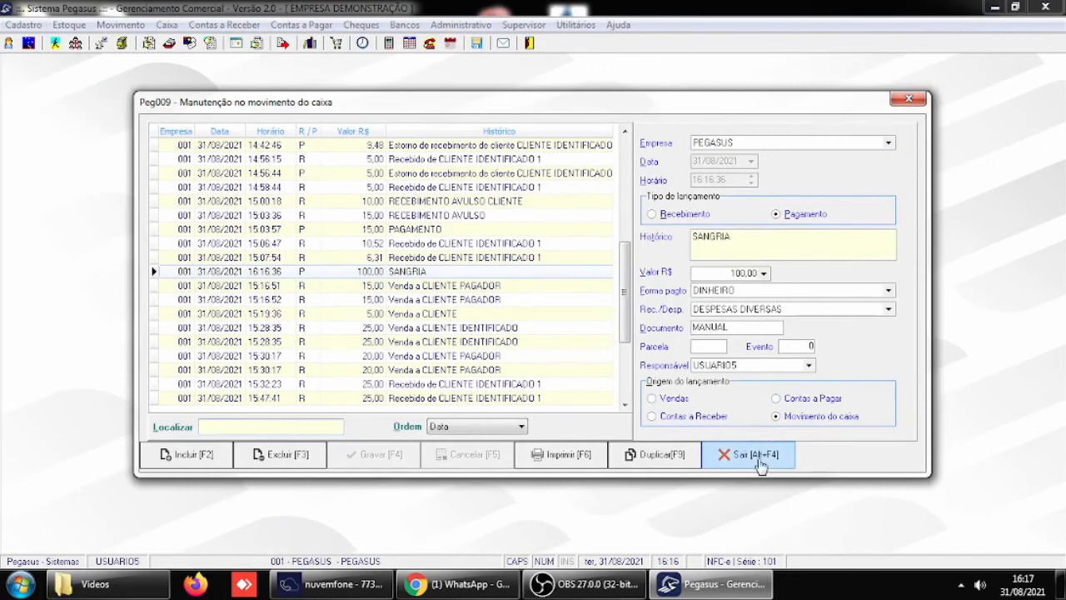
click(758, 456)
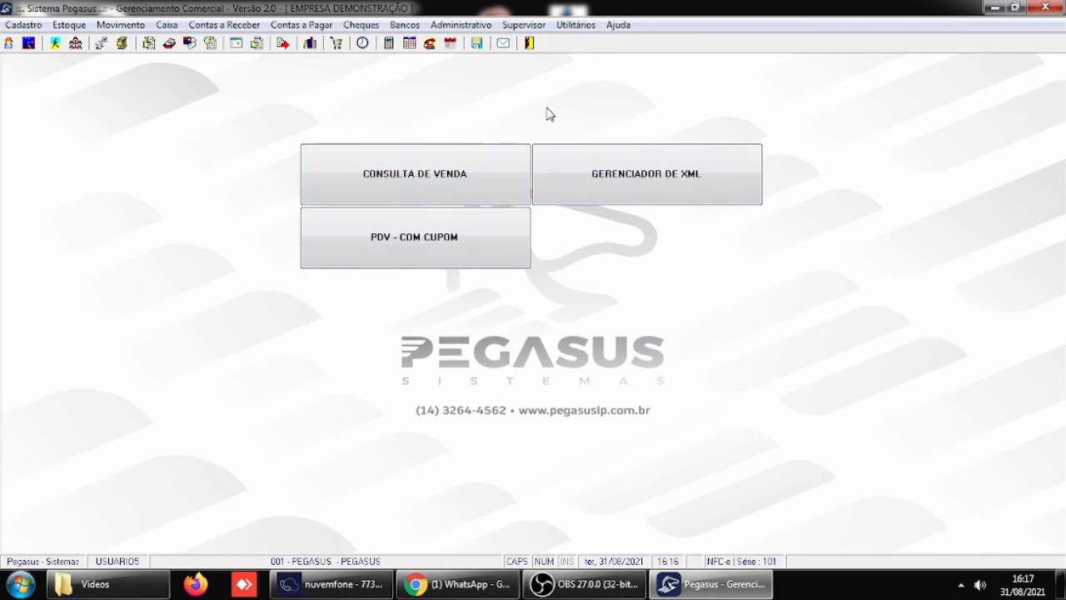
- In Parâmetros gerais, Receber / Caixa, set the permission to alter Contas a Pagar entries to 5-Administrador and save
click(523, 25)
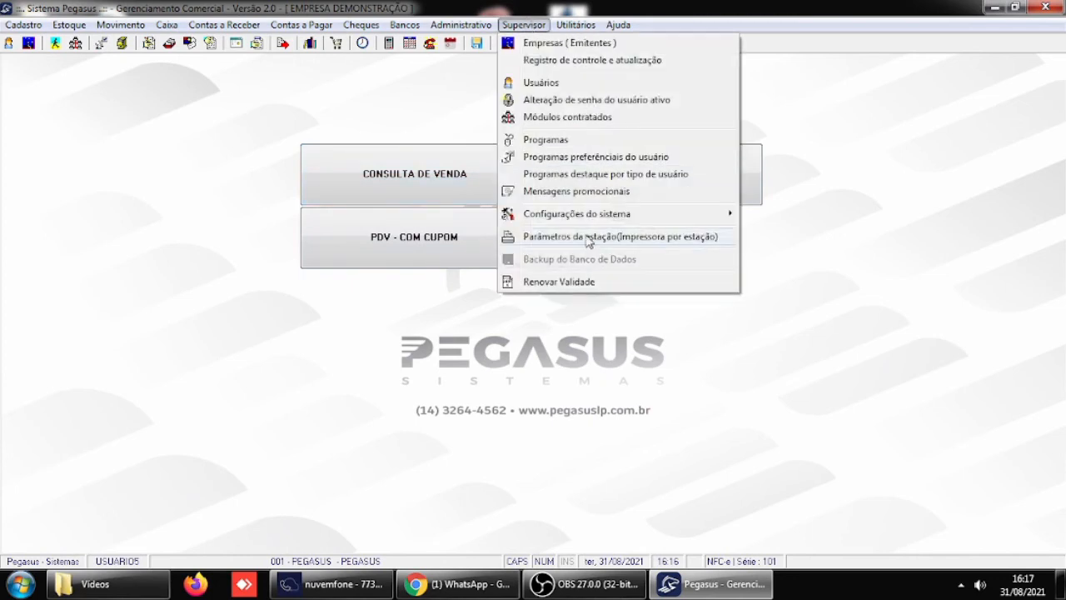
mouse_move(717, 214)
click(802, 218)
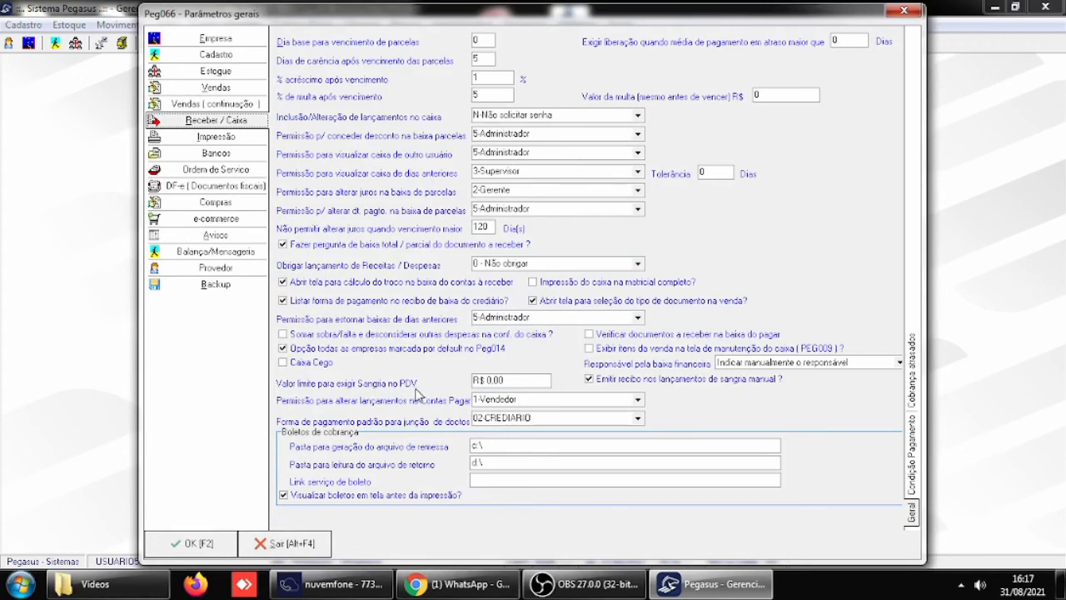
click(518, 379)
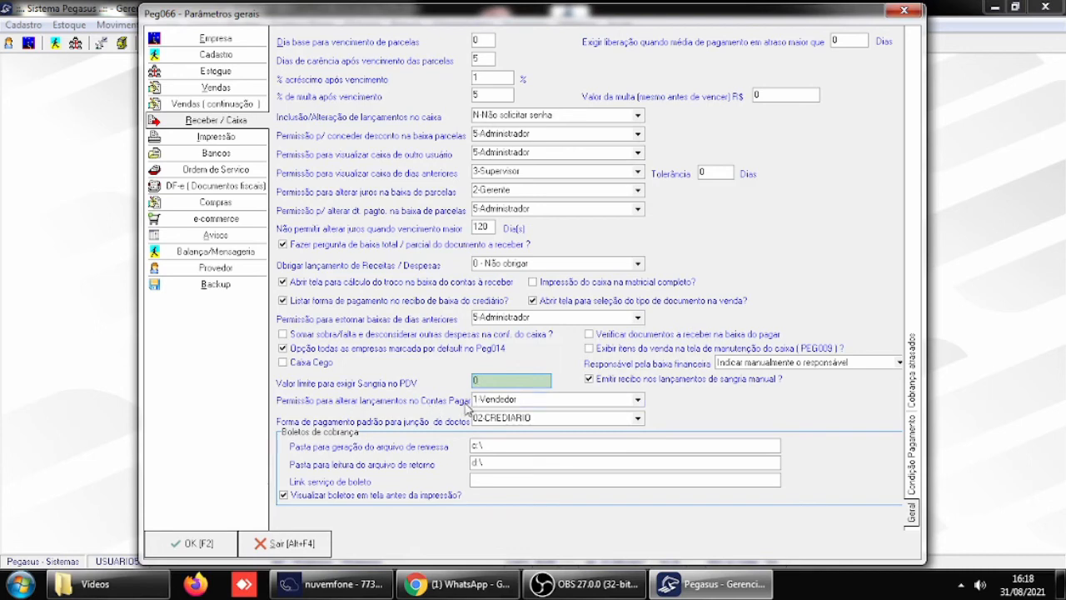
click(640, 403)
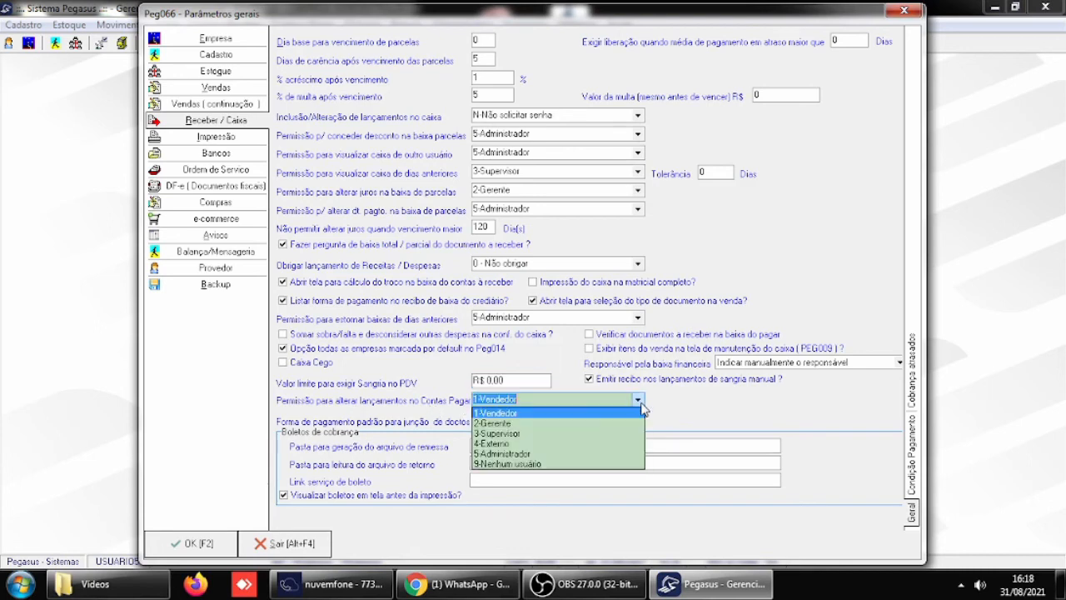
click(538, 454)
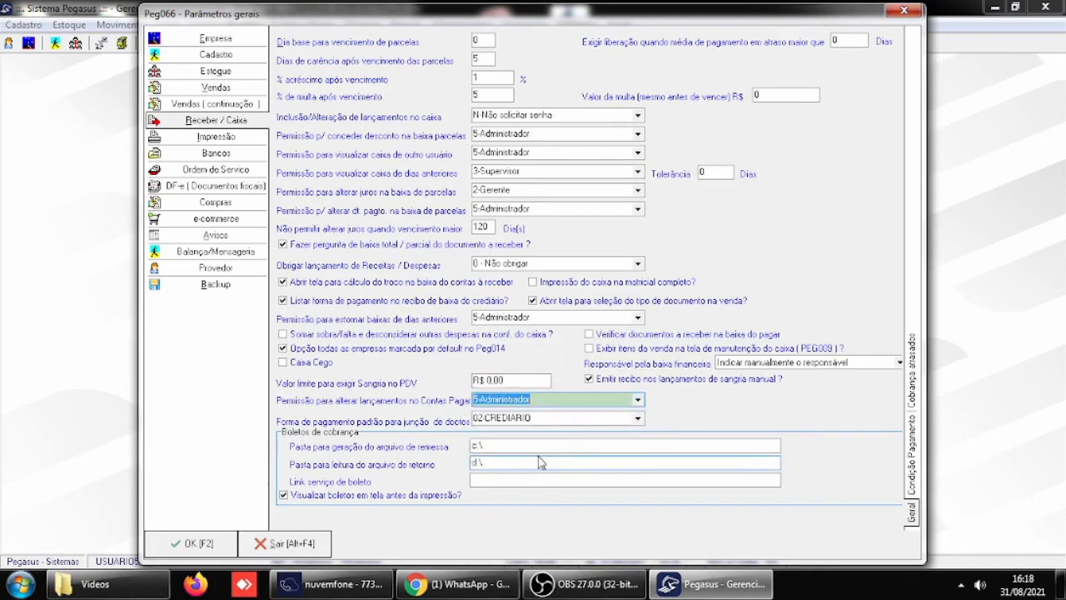
key(Tab)
click(210, 543)
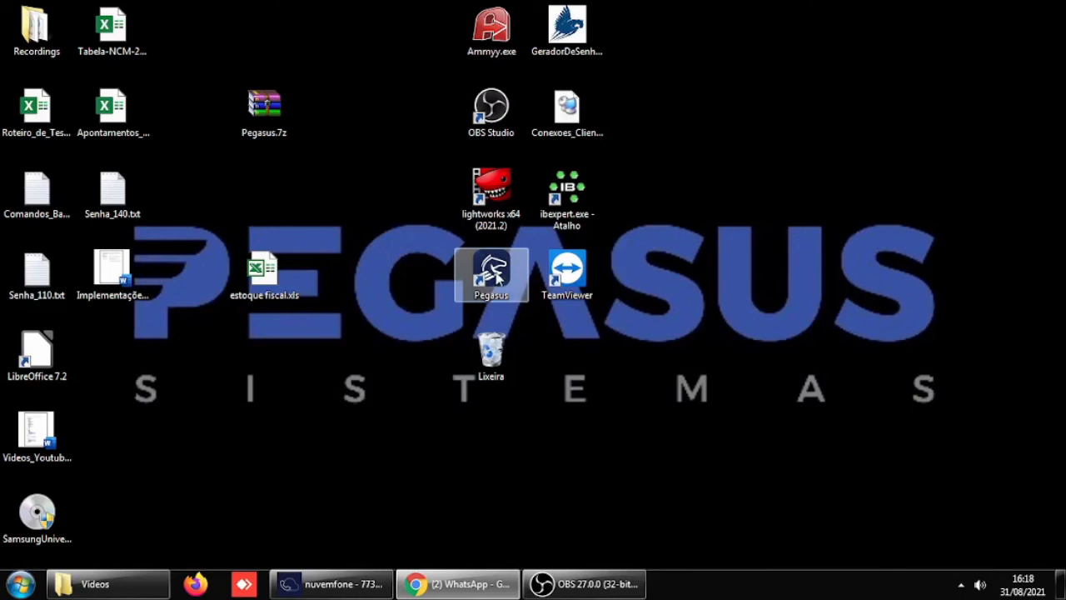
- Start Pegasus from the desktop and log in as USUARIO1 with the account password
double_click(494, 277)
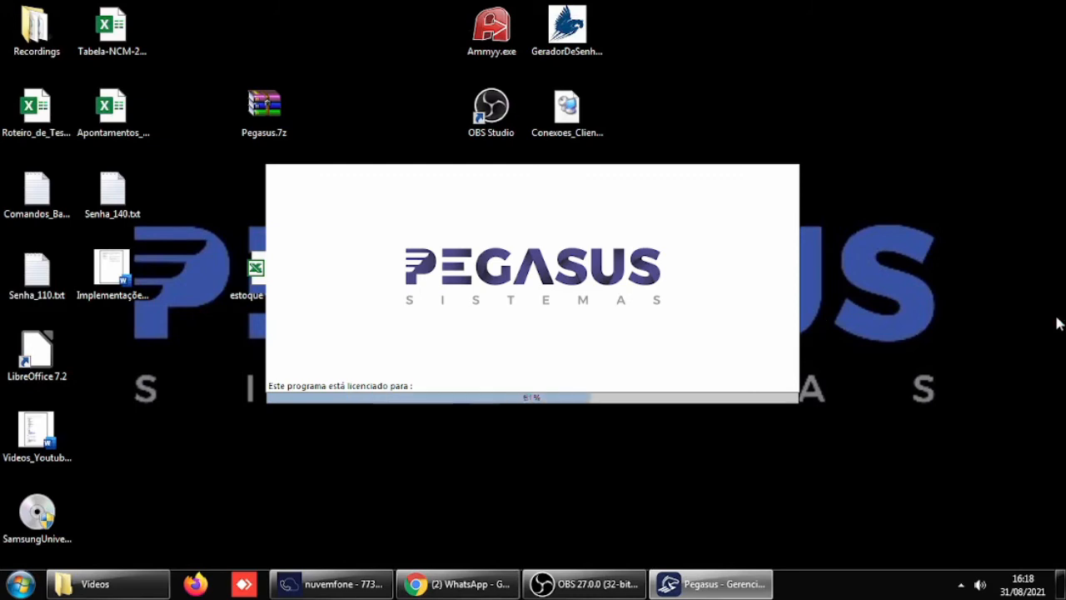
text(SUARIO1)
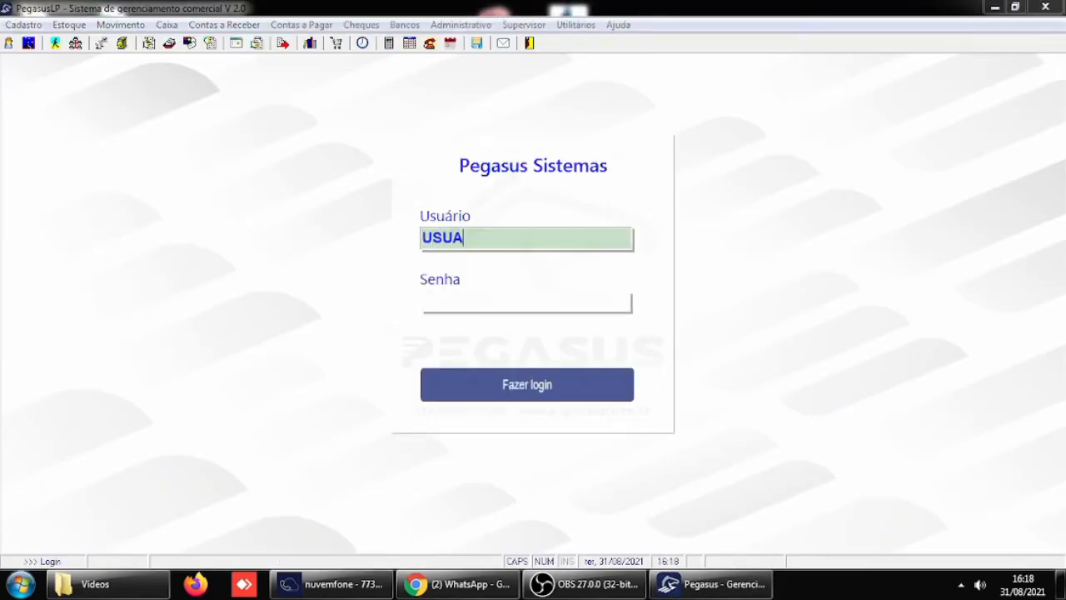
key(Tab)
text(**)
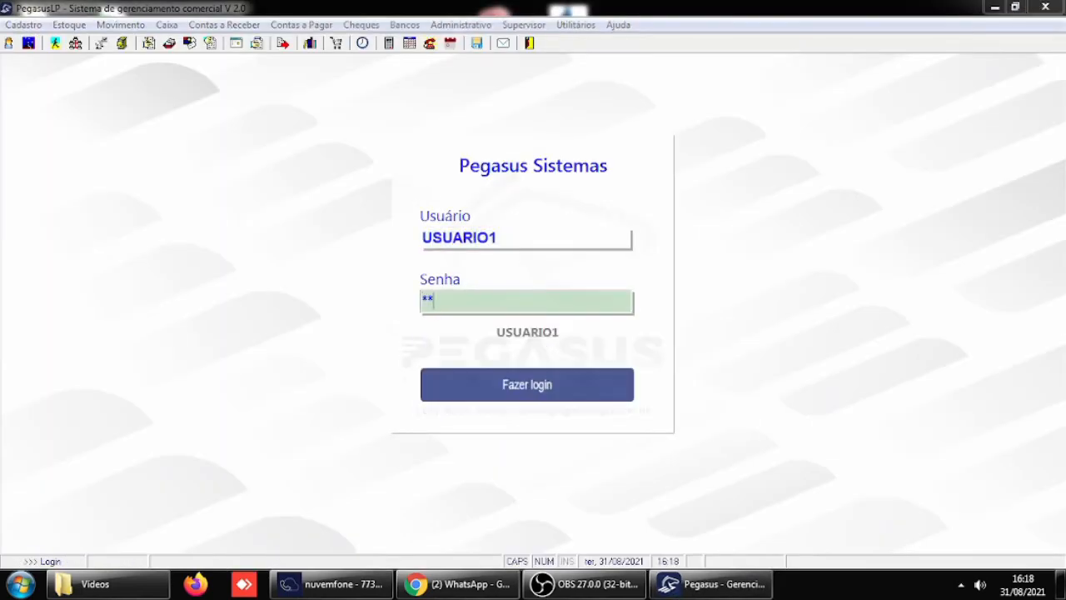
text(**)
key(Return)
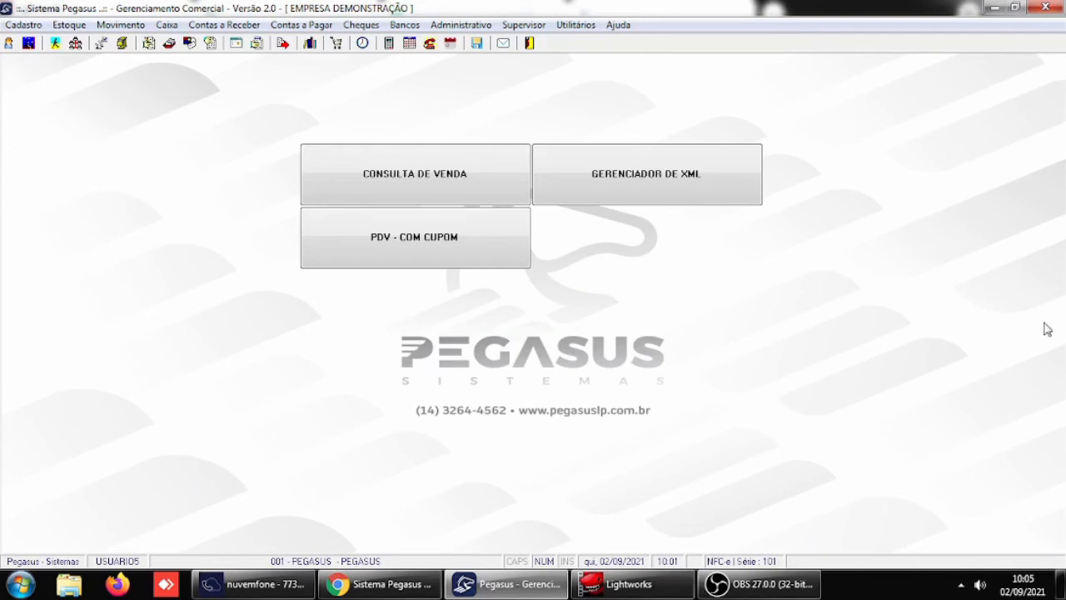
- Review the Valor limite para exigir Sangria no PDV in the Receber / Caixa general parameters and exit without saving
click(534, 26)
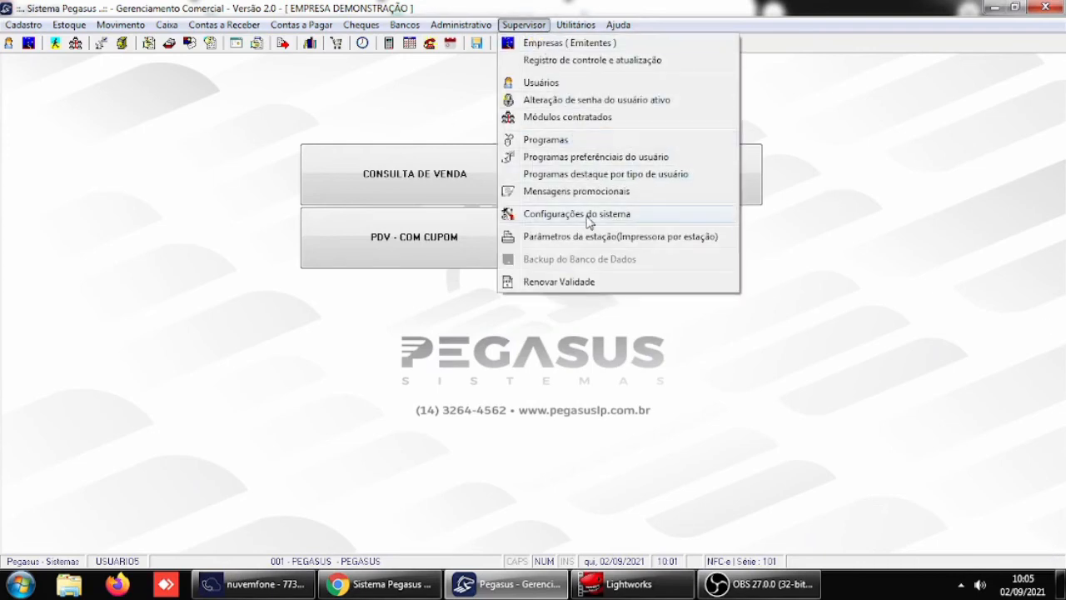
mouse_move(588, 219)
click(797, 214)
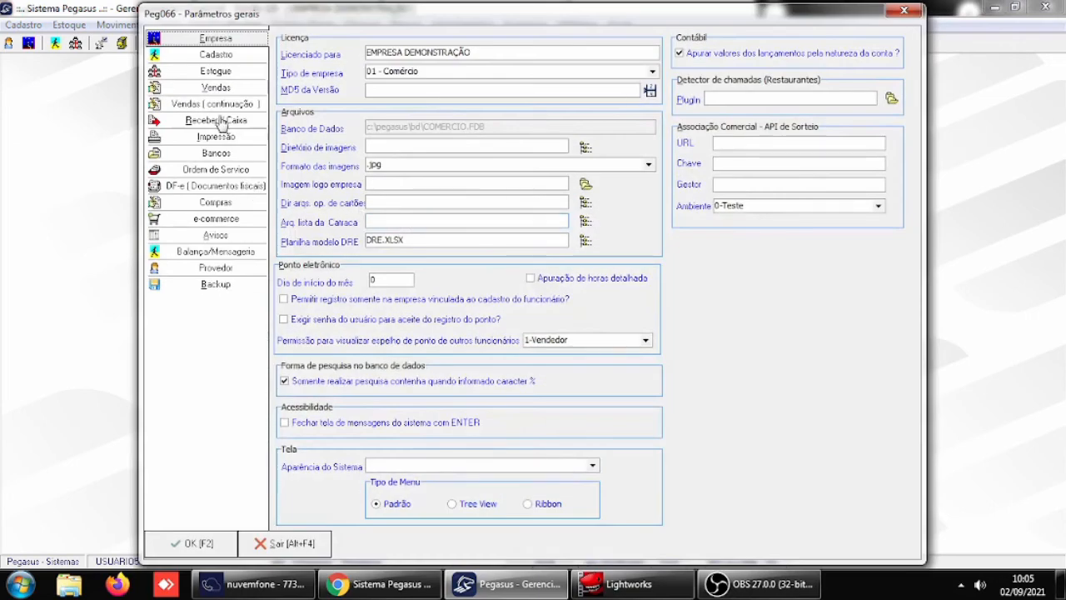
click(219, 120)
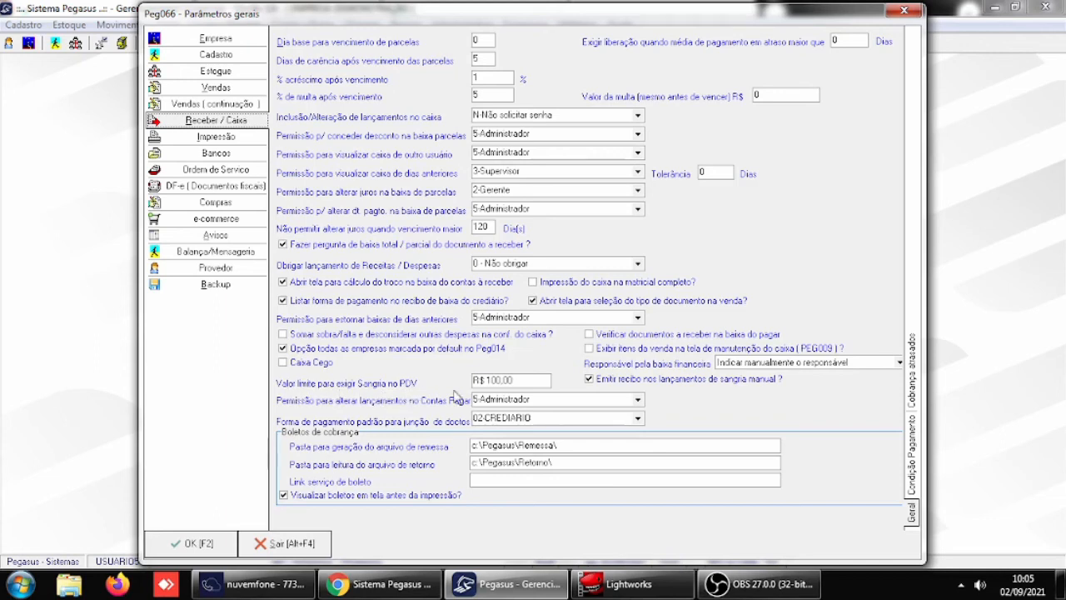
click(515, 380)
click(287, 544)
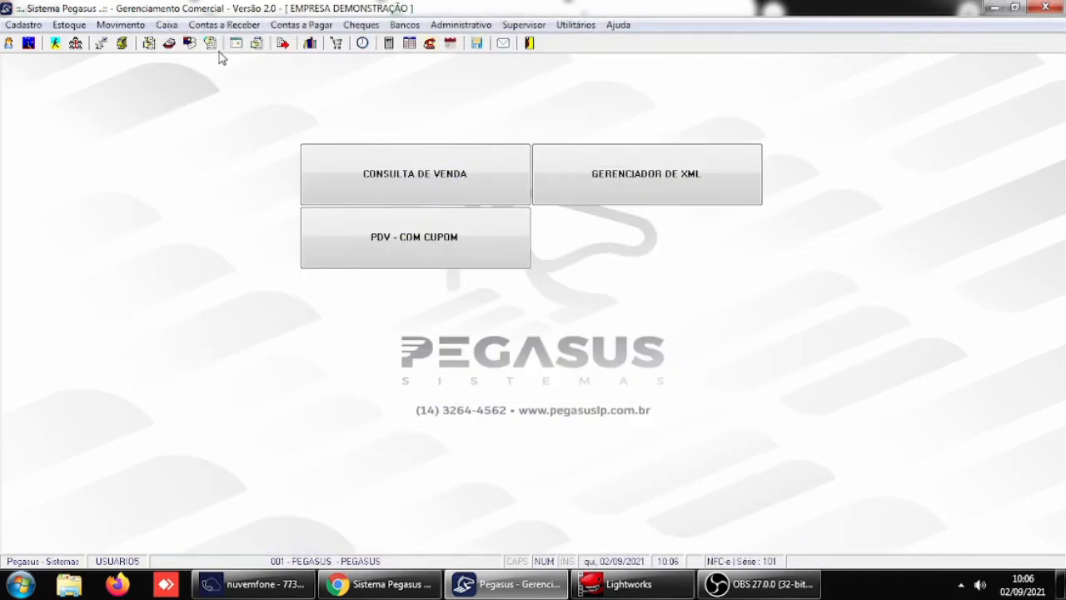
- In the Caixa Lançamentos, include a new Pagamento entry with the Histórico SANBRIA
click(167, 26)
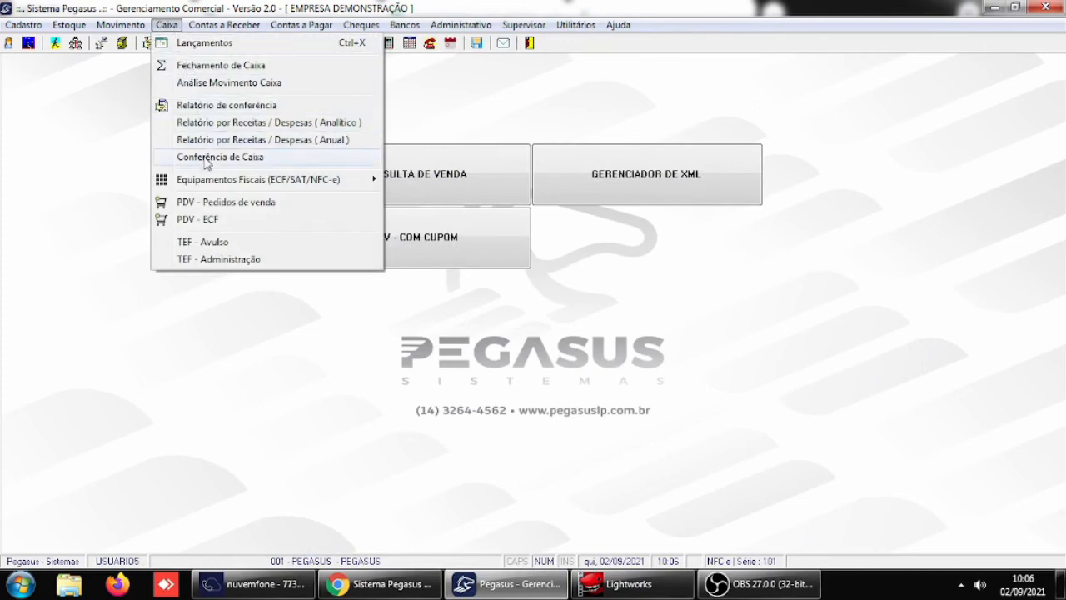
click(208, 43)
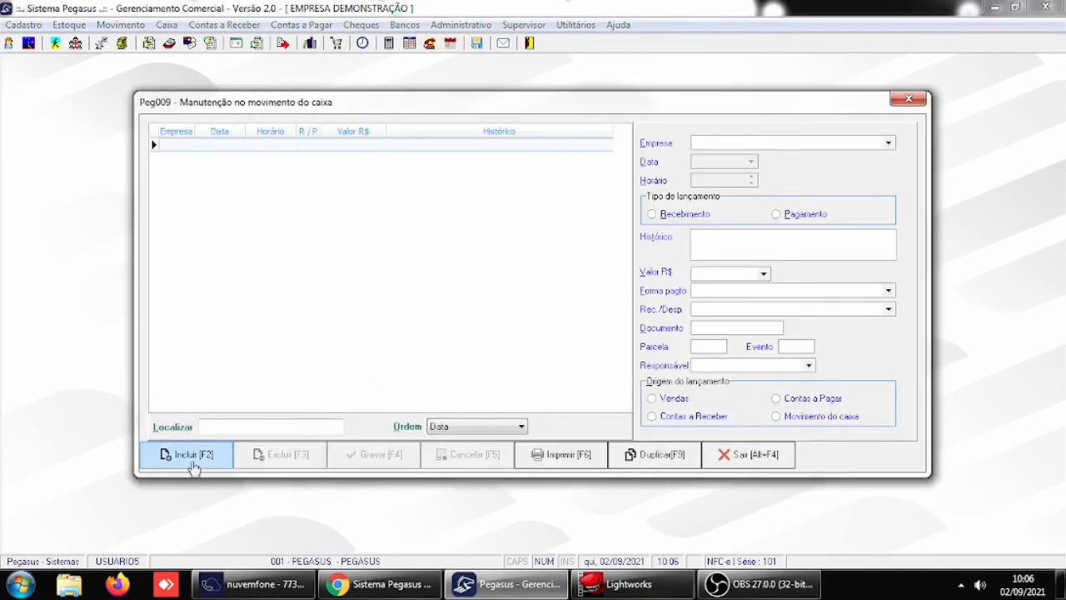
click(196, 463)
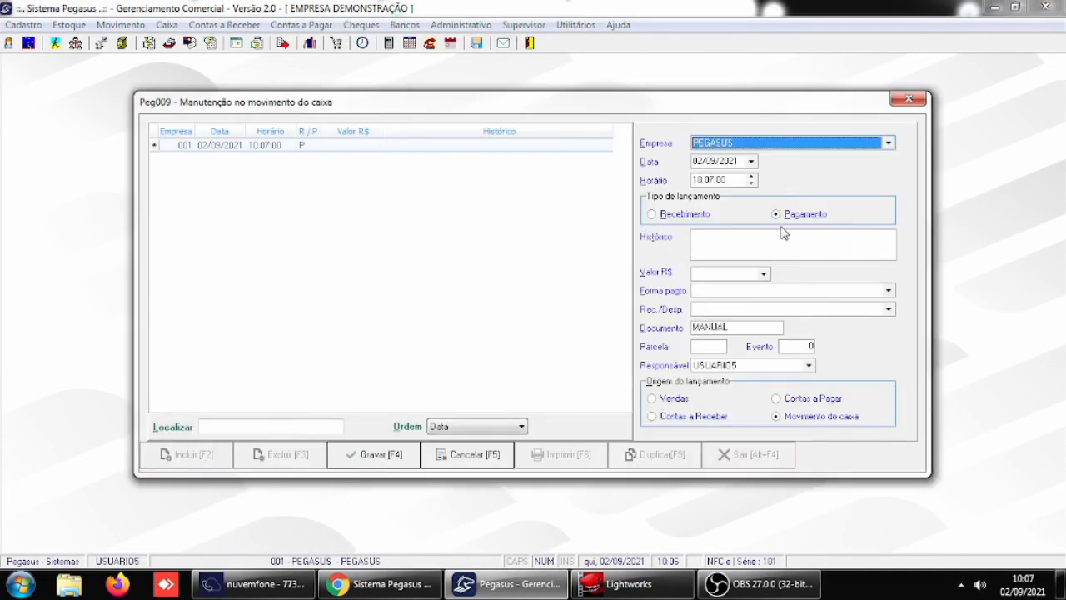
click(759, 237)
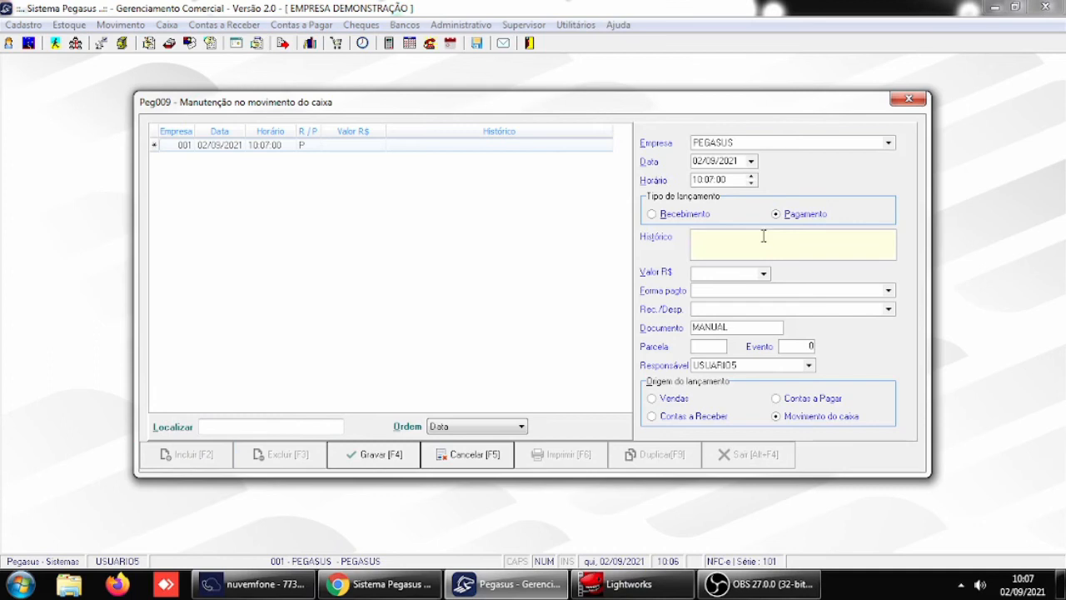
text(sang)
key(BackSpace)
key(BackSpace)
key(BackSpace)
key(BackSpace)
key(Caps_Lock)
text(SANGRIA)
key(Tab)
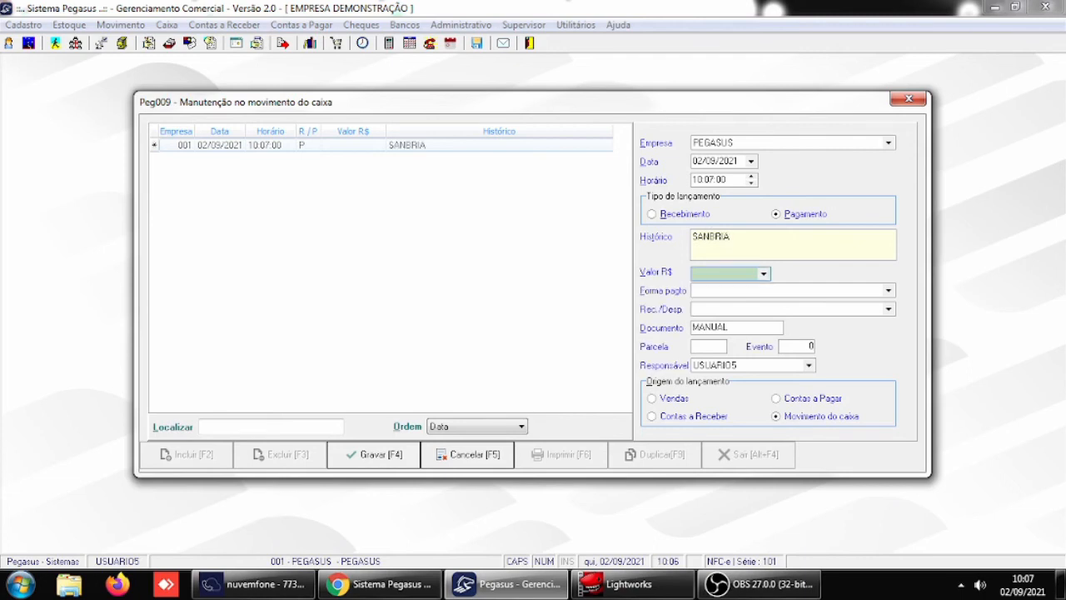
- Set the entry's Valor R$ to 100,00 and Forma pagto to DEVOLUÇÃO, save it, and close the sangria receipt preview
text(100)
key(Tab)
text(D)
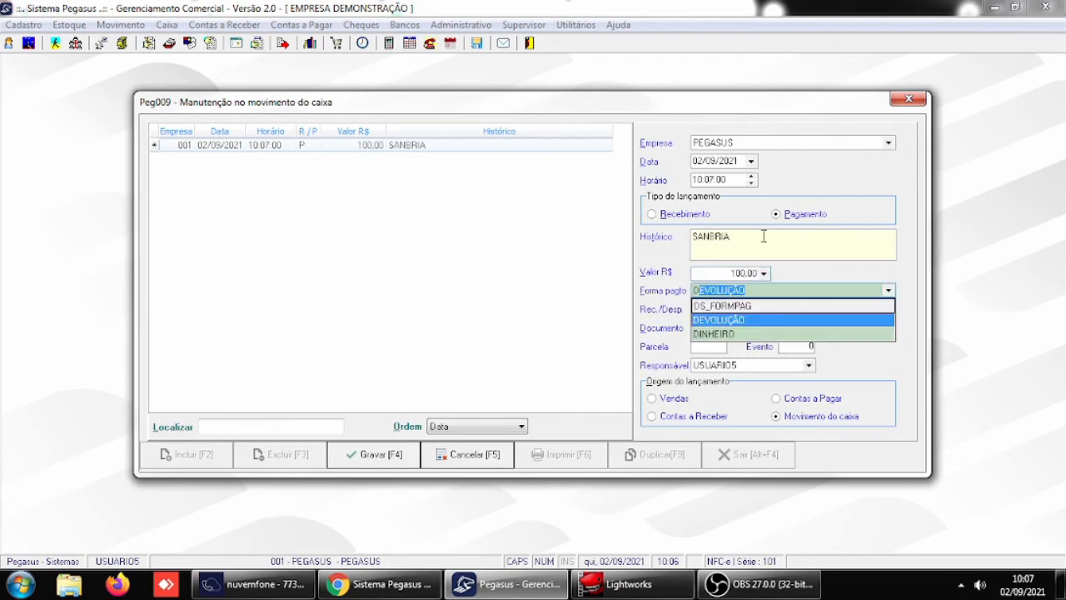
key(Tab)
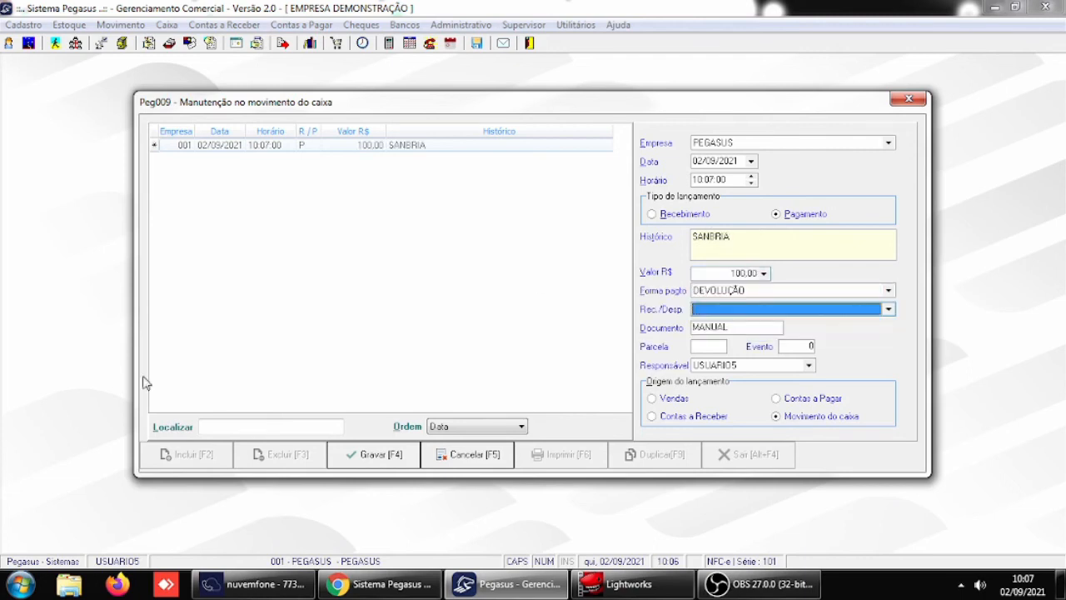
click(379, 458)
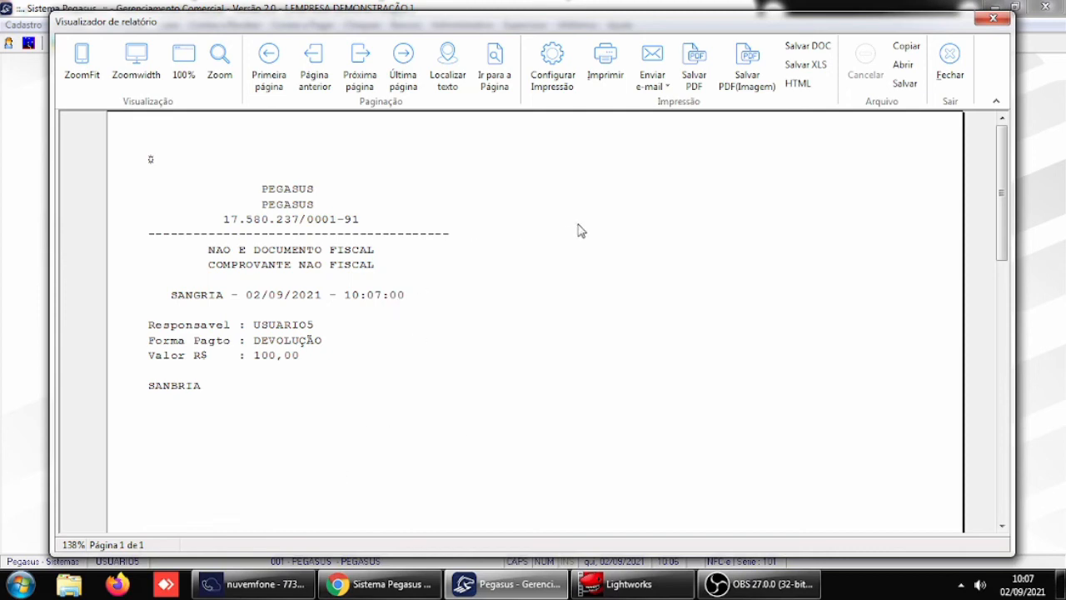
click(958, 85)
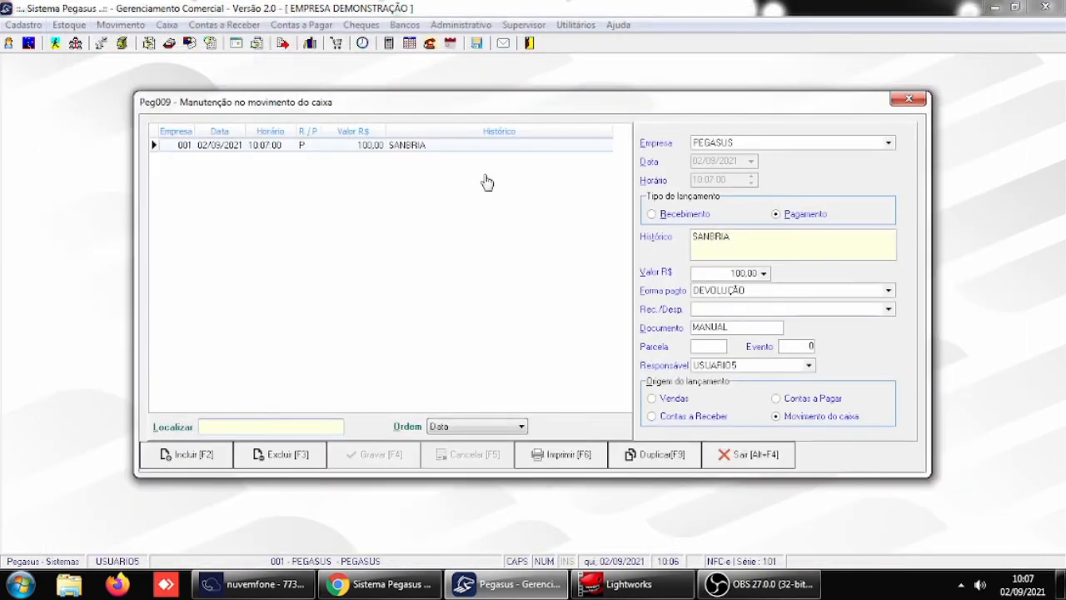
- Extend the entry's Histórico to SANBRIA EFETUADA PELO GERENTE followed by the manager's first name
click(756, 246)
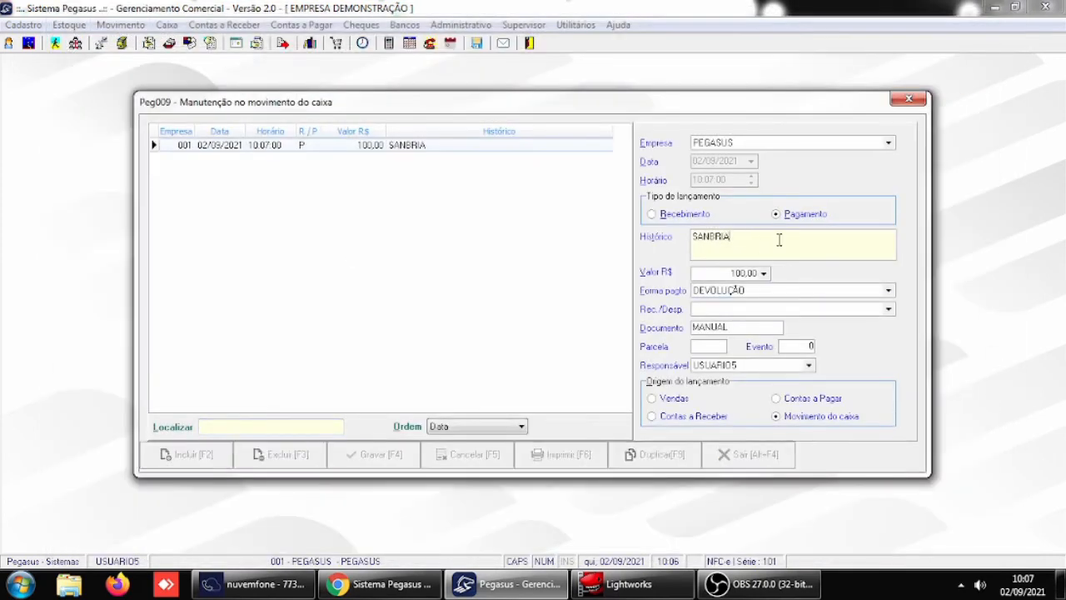
text(EFEUT)
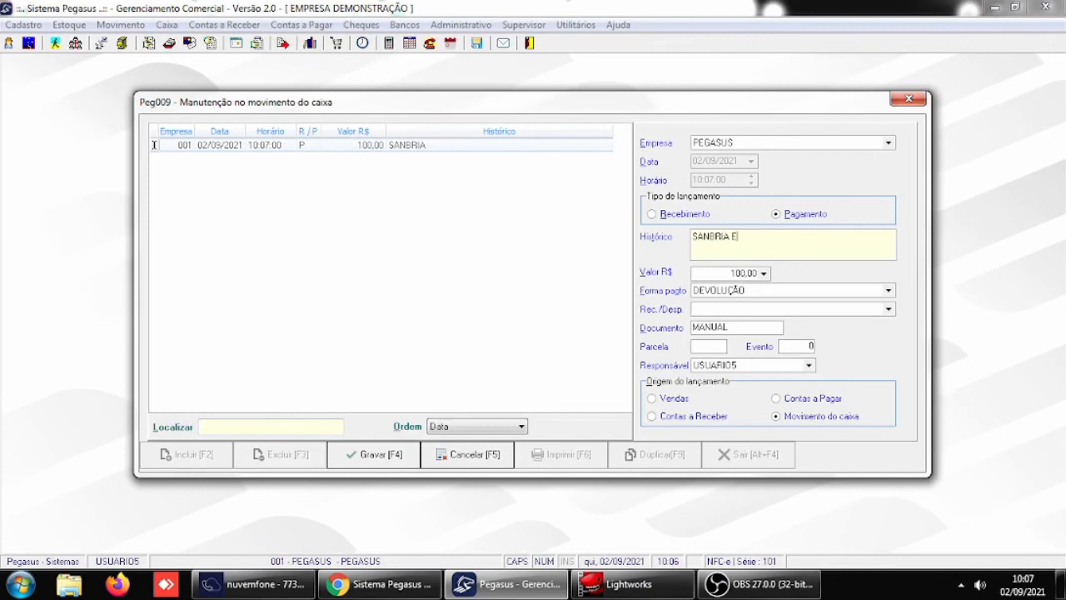
key(BackSpace)
key(BackSpace)
key(BackSpace)
text(ETUADA PELO GERENTE JOAO)
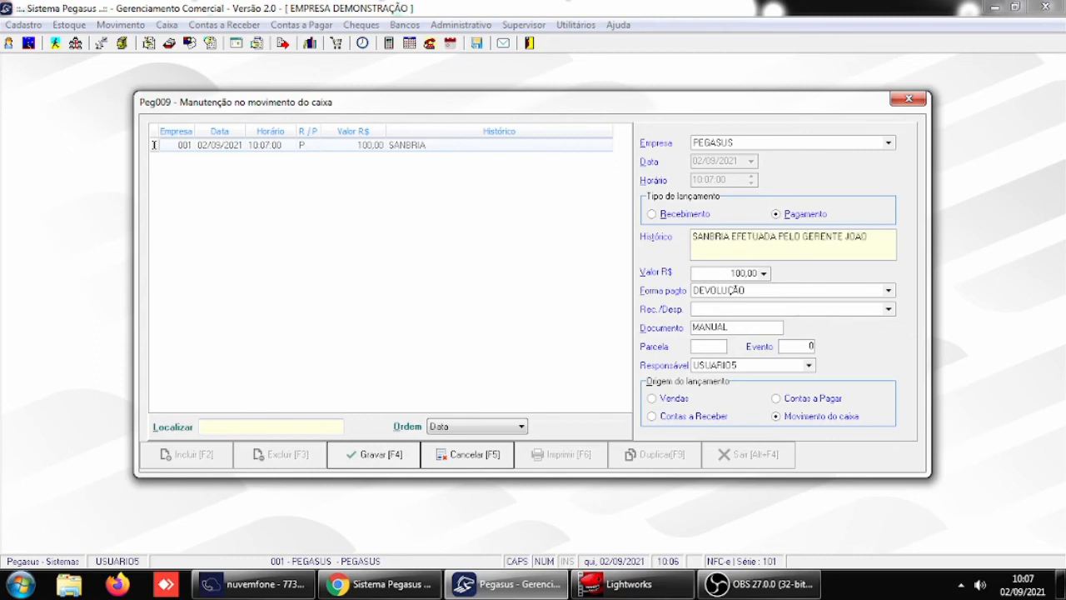
- Change the entry's Forma pagto to DINHEIRO, save it, and close the receipt preview and the cash movement window
click(886, 292)
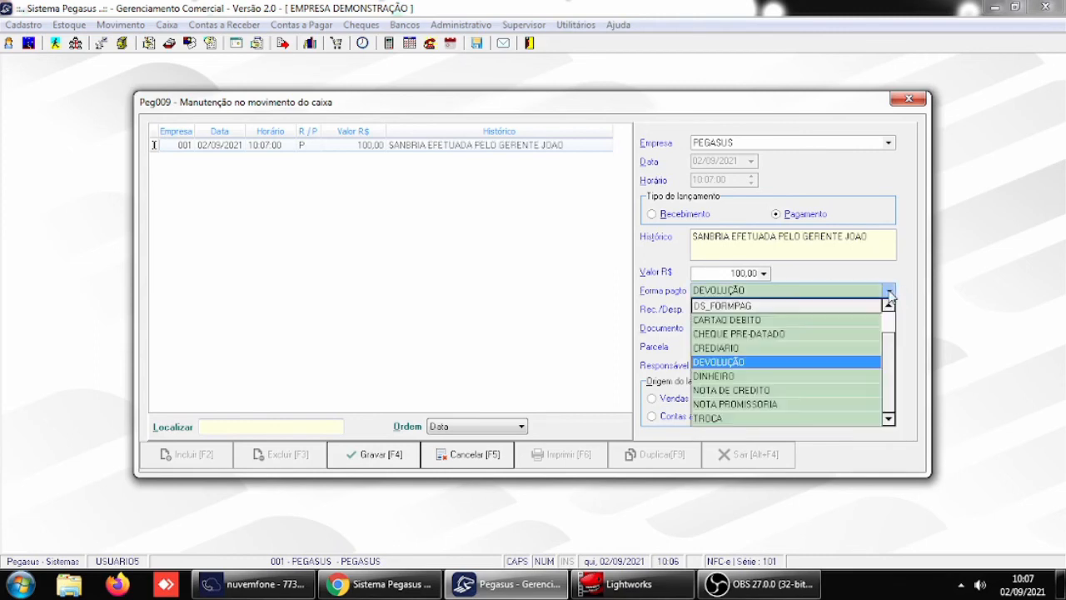
click(745, 377)
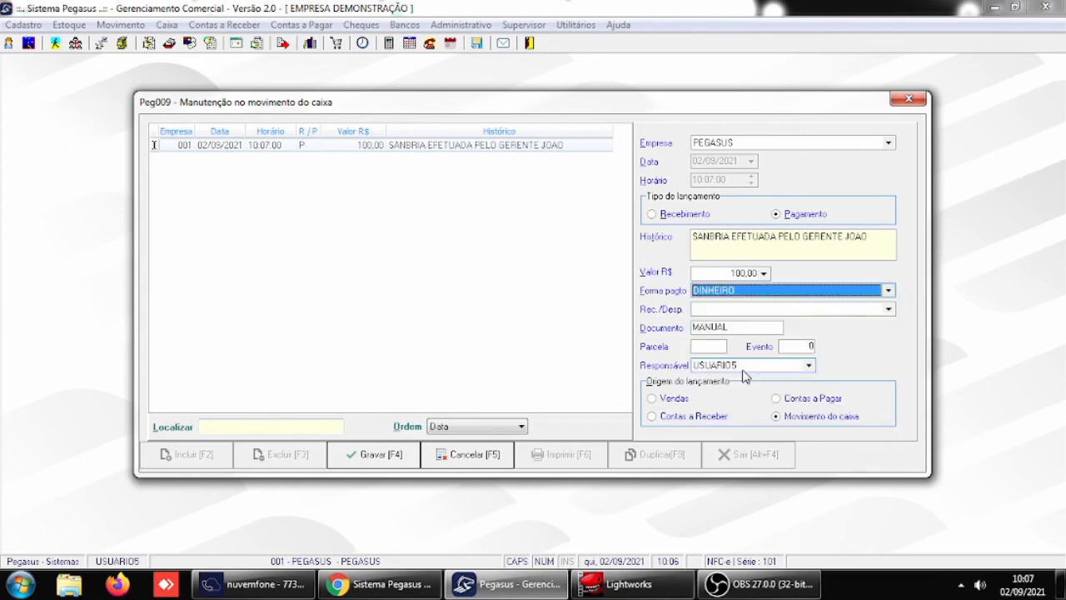
key(Tab)
click(400, 451)
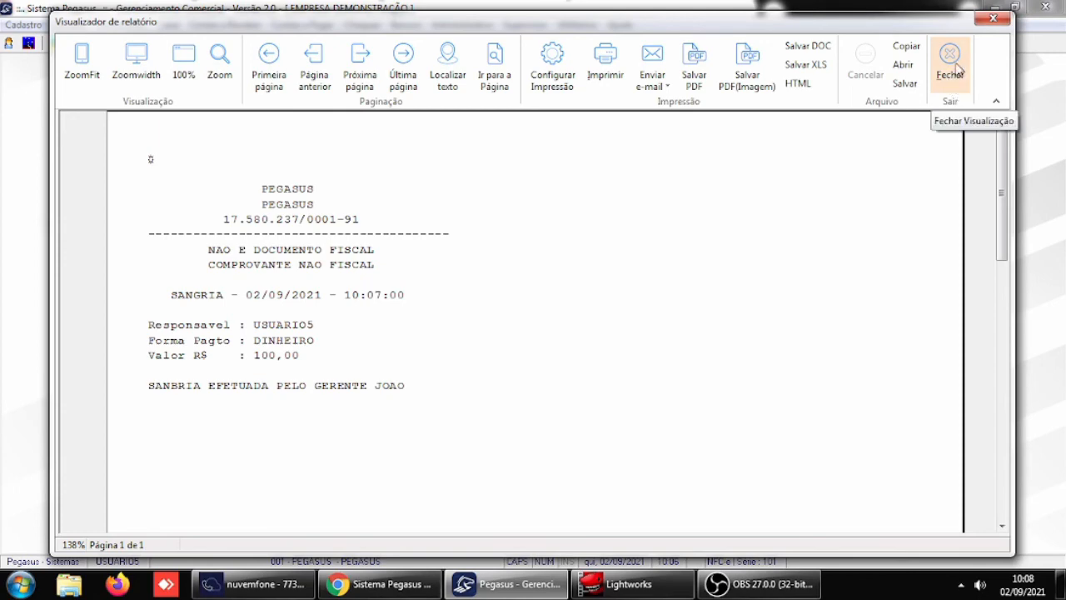
click(950, 63)
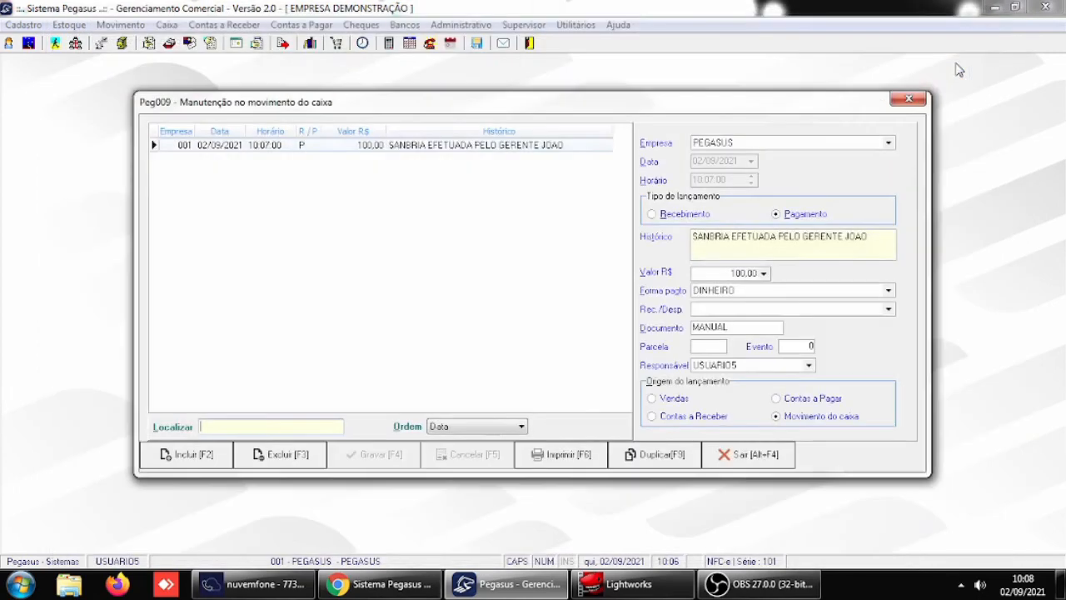
click(760, 456)
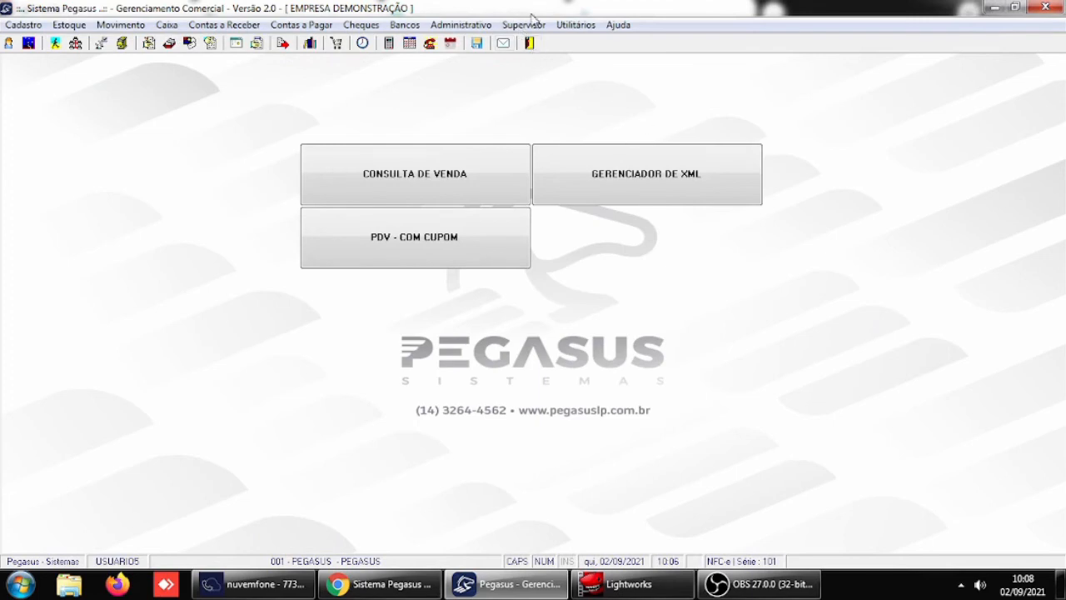
- In Parâmetros gerais, Receber / Caixa, set Forma de pagamento padrão para junção de doctos to 01-DINHEIRO and save
click(525, 24)
mouse_move(605, 221)
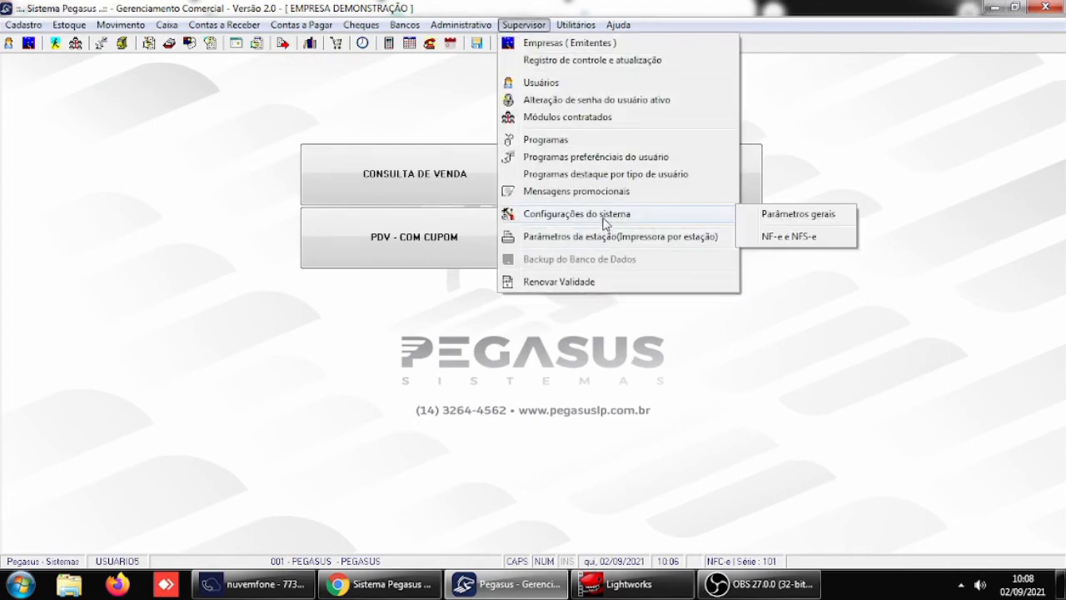
click(771, 220)
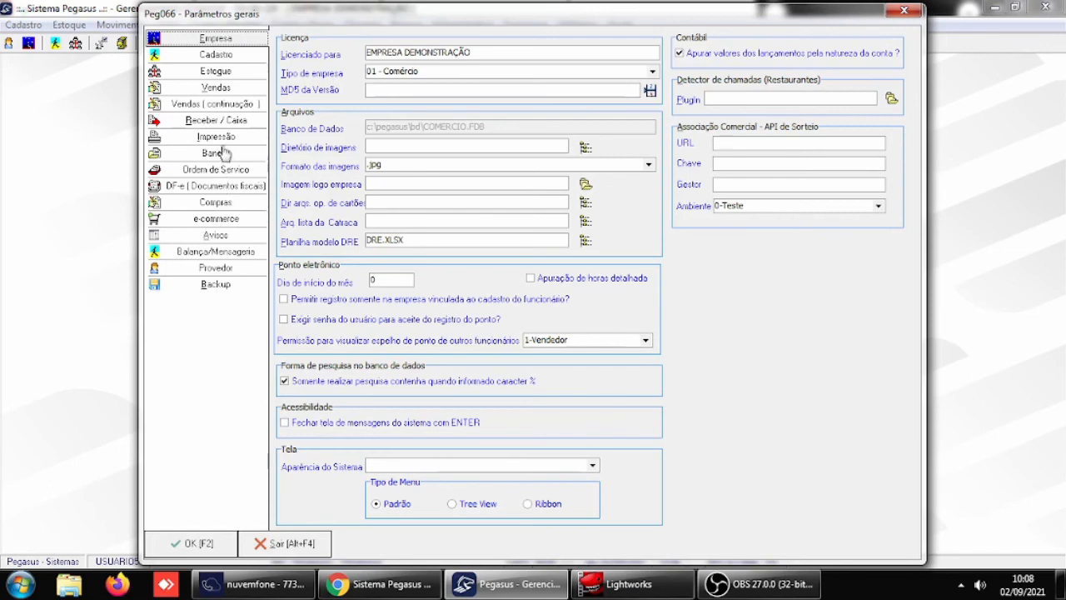
click(226, 122)
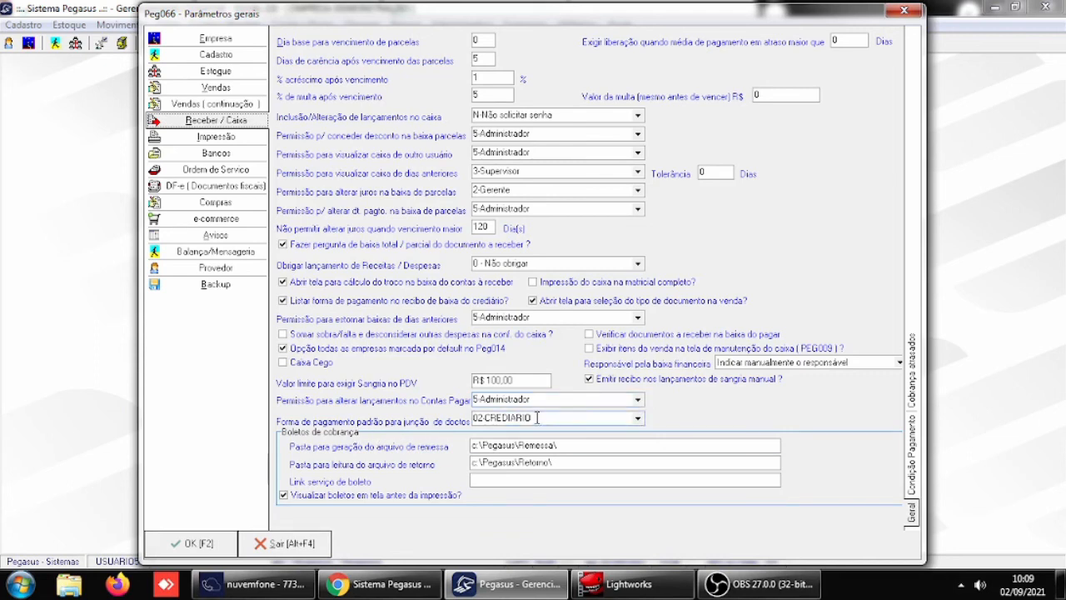
click(638, 418)
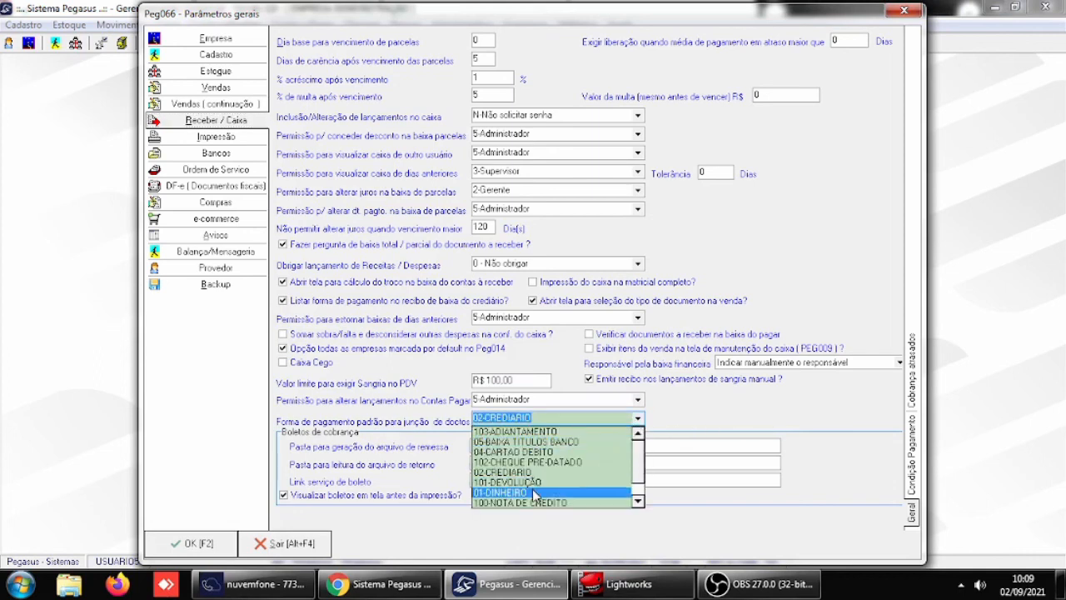
click(534, 493)
click(208, 546)
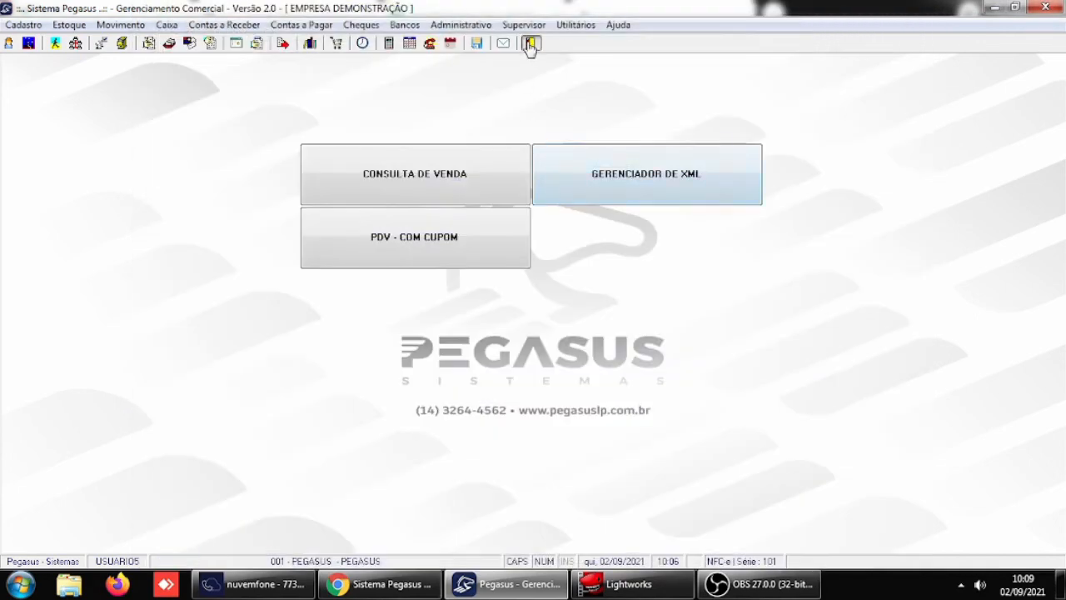
- Close Pegasus, minimize the Lightworks window, and start Pegasus again from the desktop
click(530, 47)
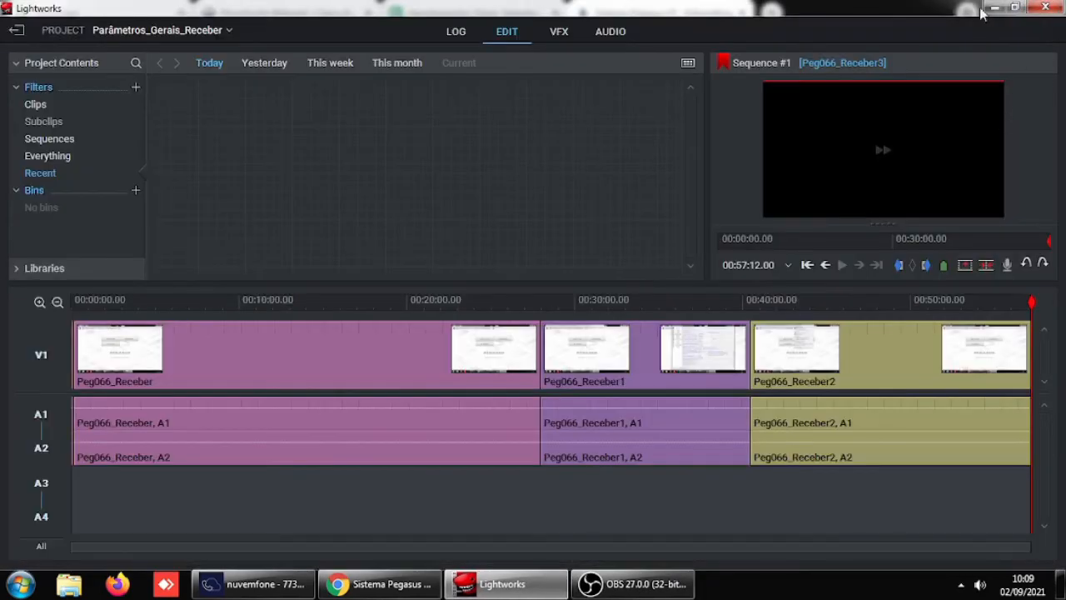
click(996, 6)
click(996, 4)
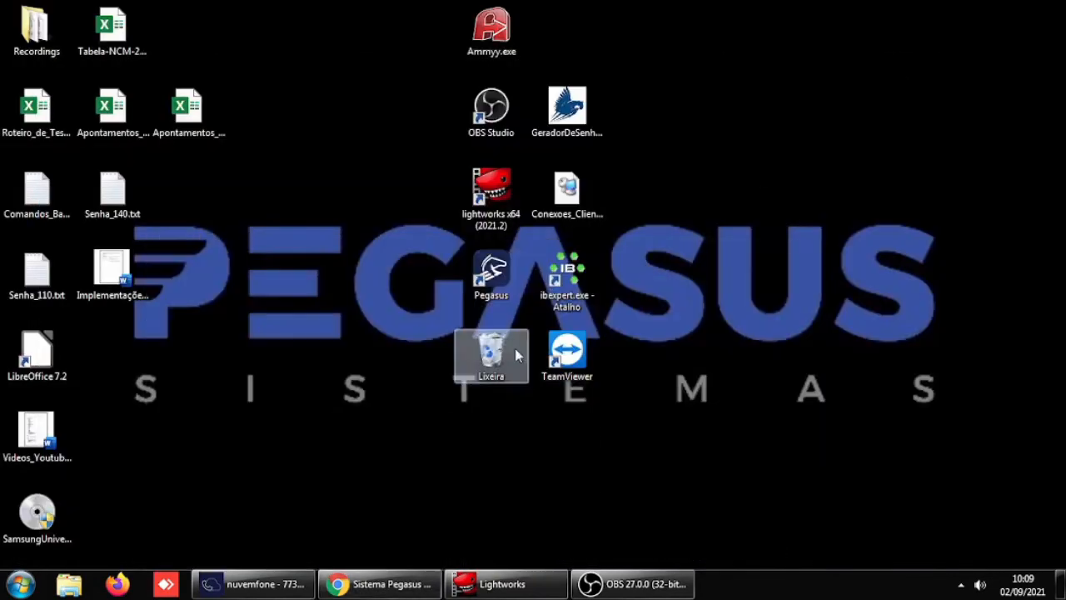
double_click(490, 258)
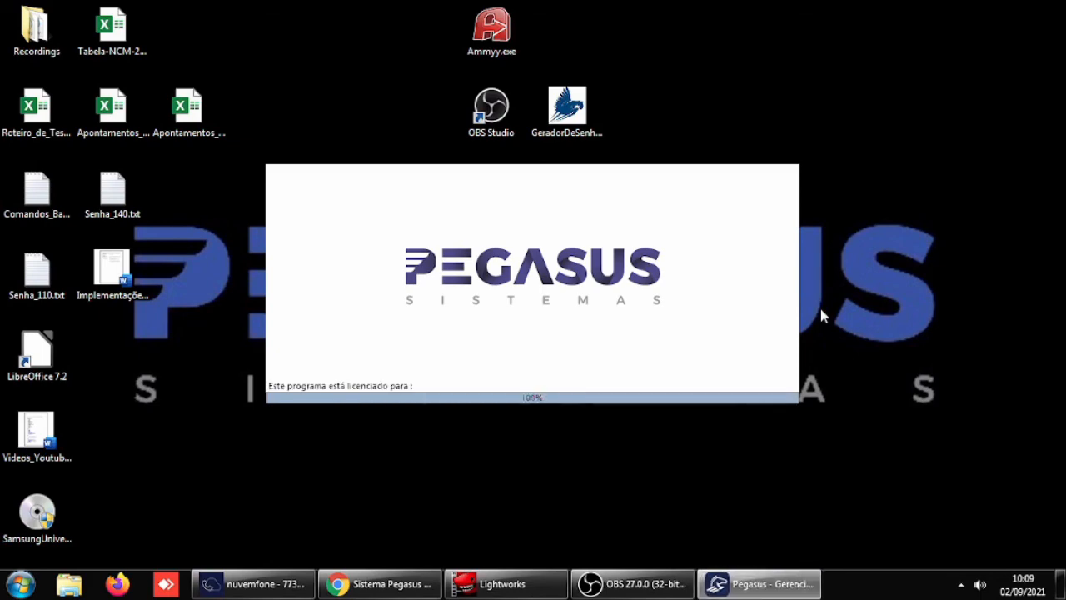
- Log in as USUARIO5 with the account password, choose the company PEGASUS, and dismiss the startup notice lists
text(USUARIO5)
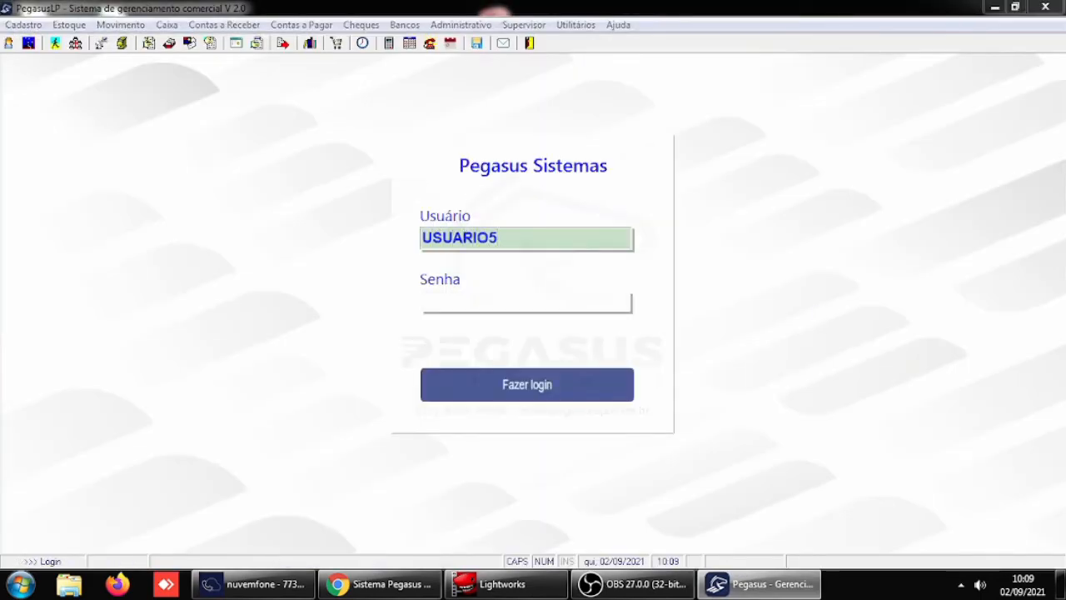
key(Tab)
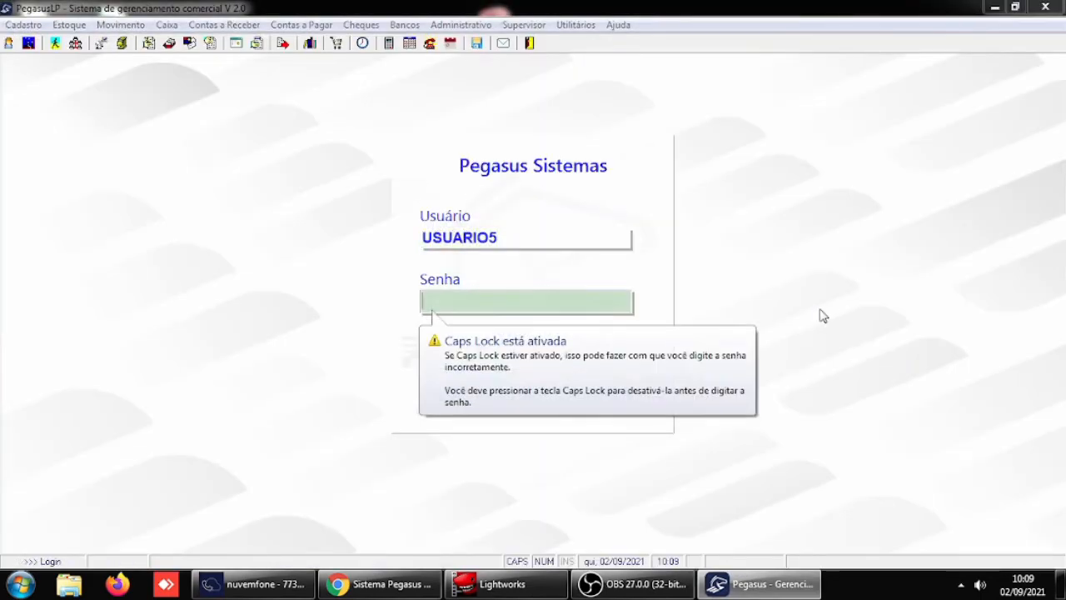
text(12)
key(Return)
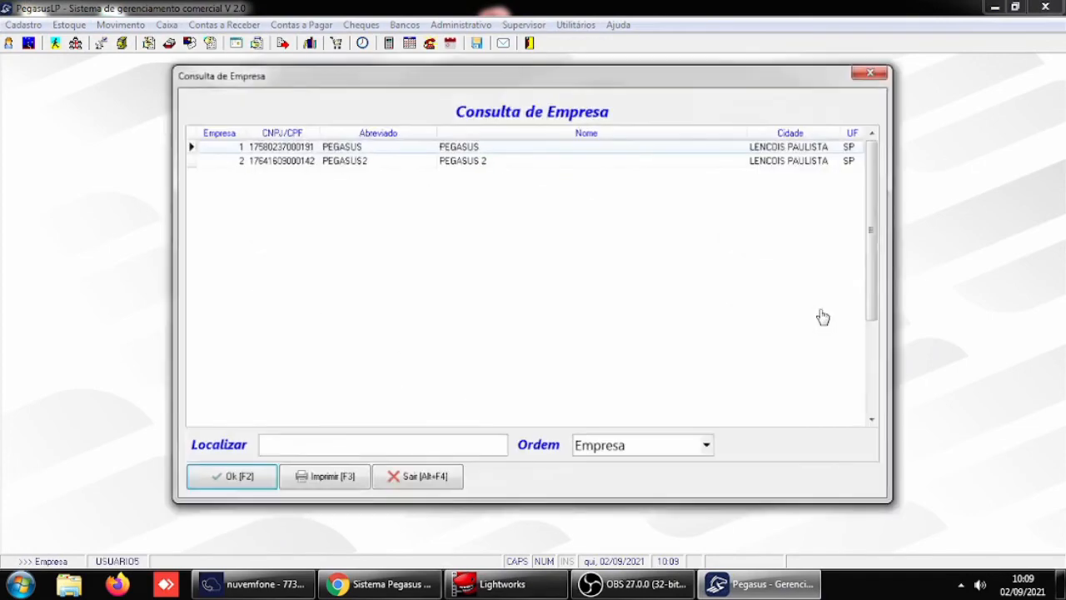
key(Return)
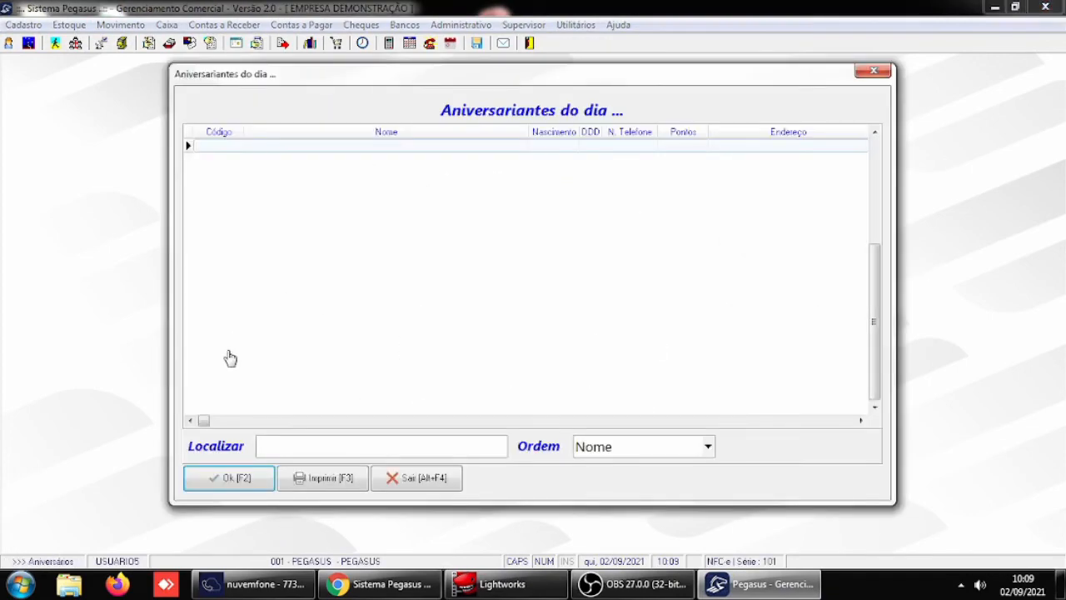
click(232, 476)
click(231, 476)
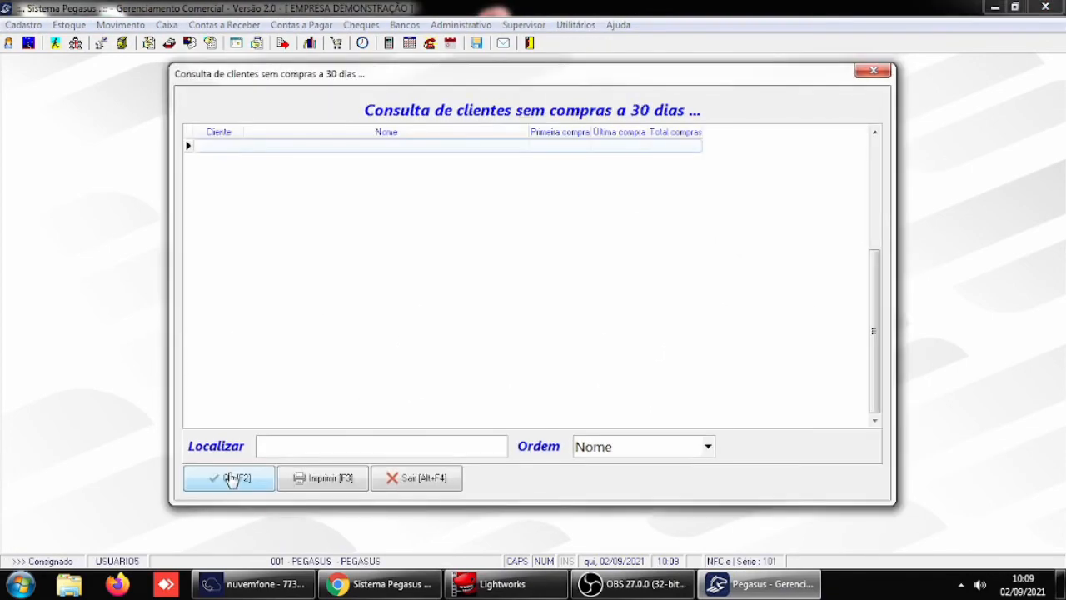
click(232, 477)
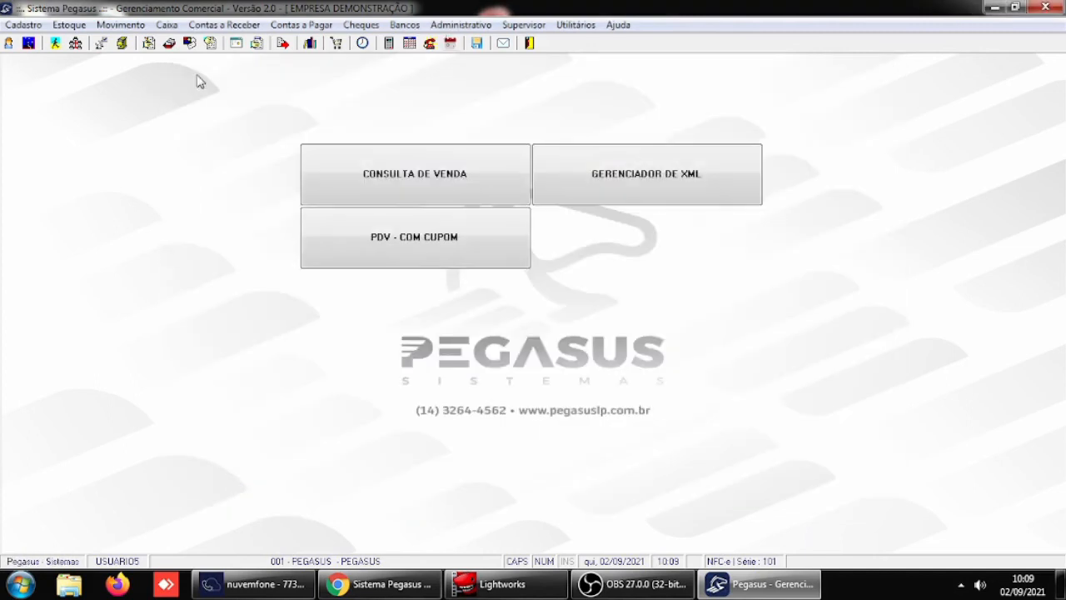
- Review the Forma de pagamento padrão para junção de doctos in the Receber / Caixa general parameters and exit without saving
click(218, 25)
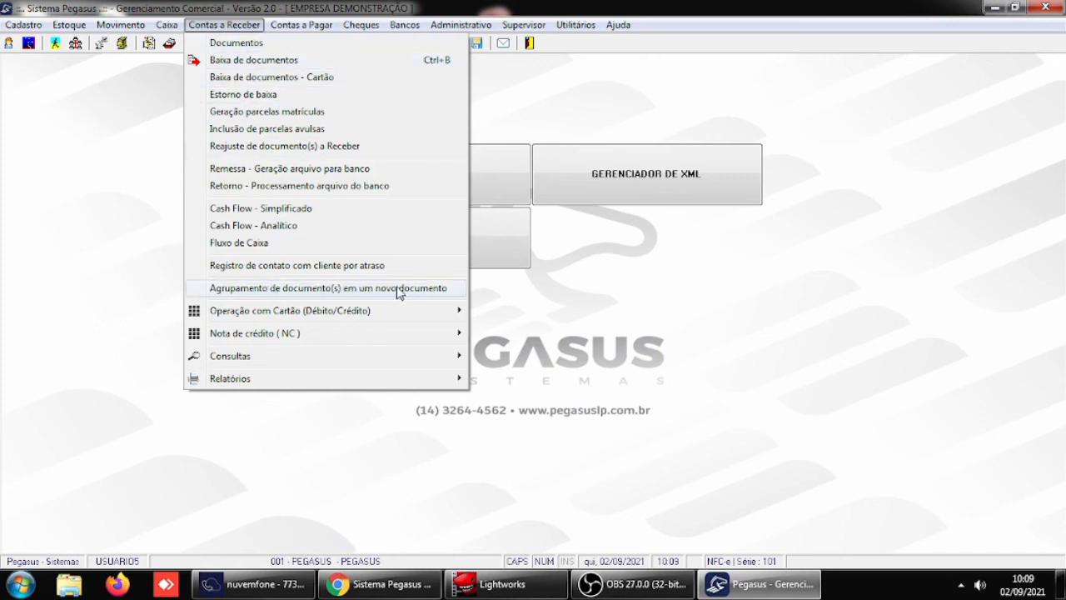
click(820, 283)
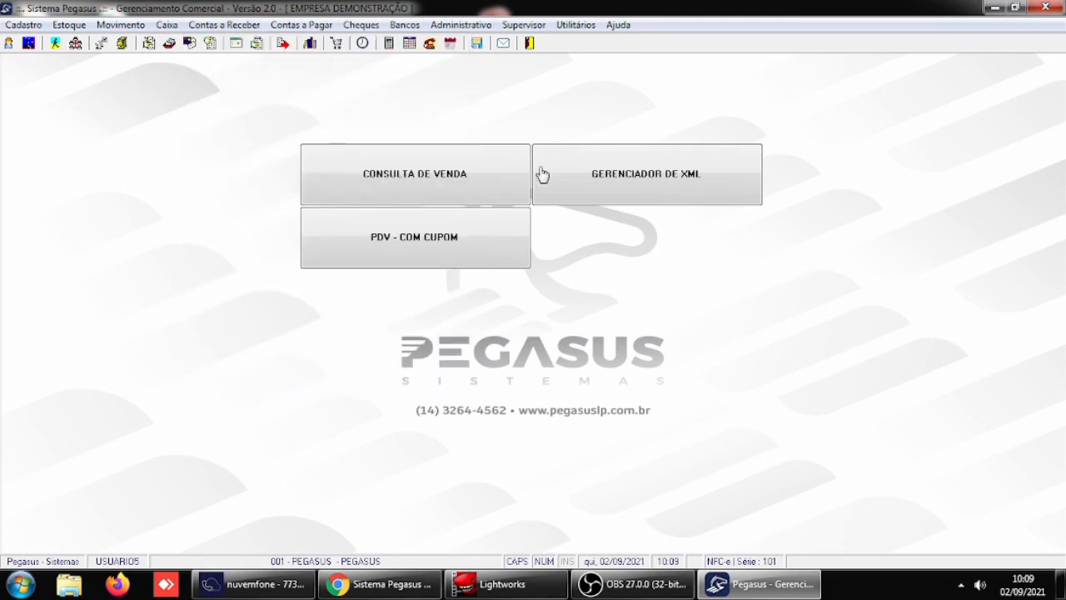
click(523, 25)
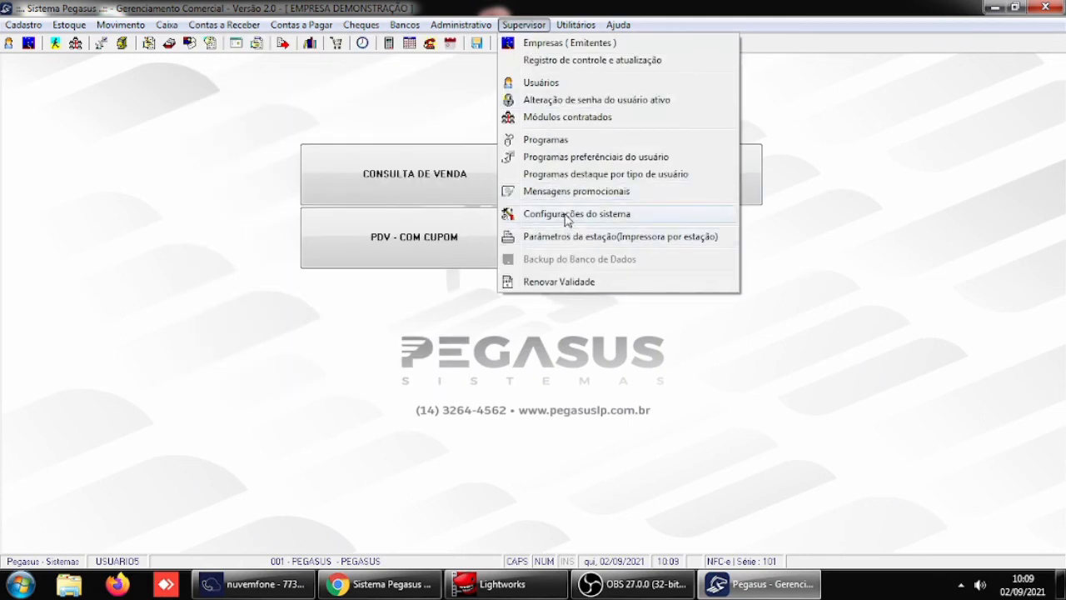
mouse_move(567, 218)
click(789, 215)
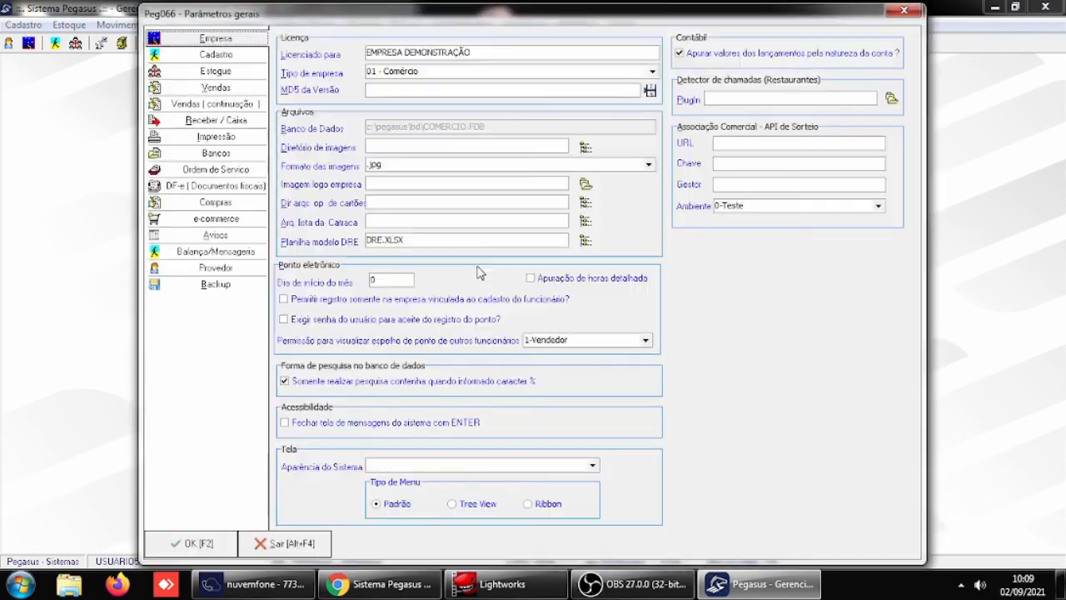
click(218, 125)
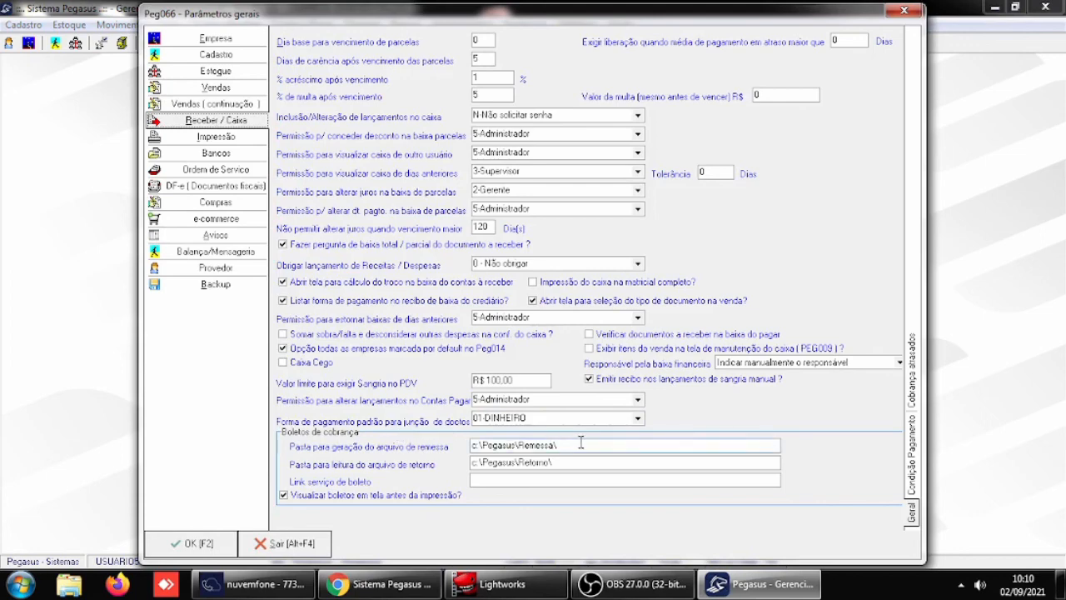
click(289, 548)
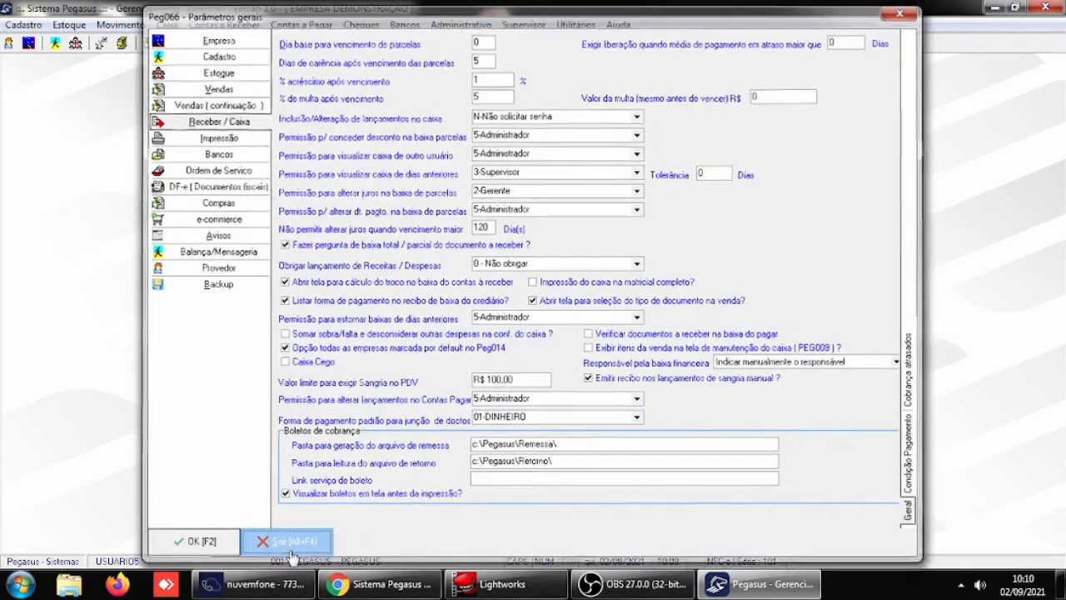
- Open the Contas a Receber documents and look through the open documents of CLIENTE PAGADOR
click(223, 25)
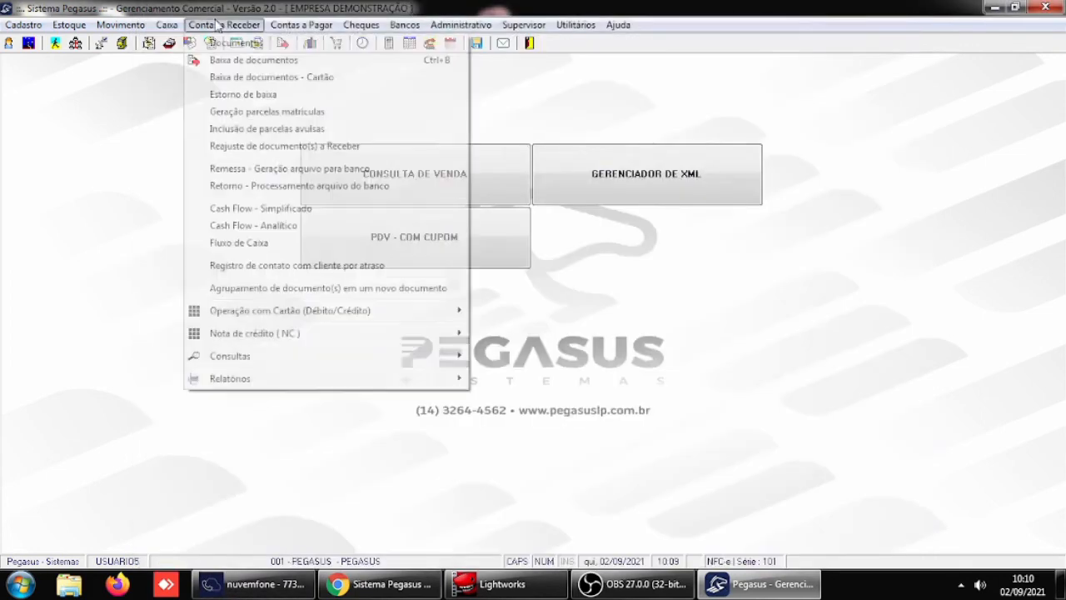
click(237, 45)
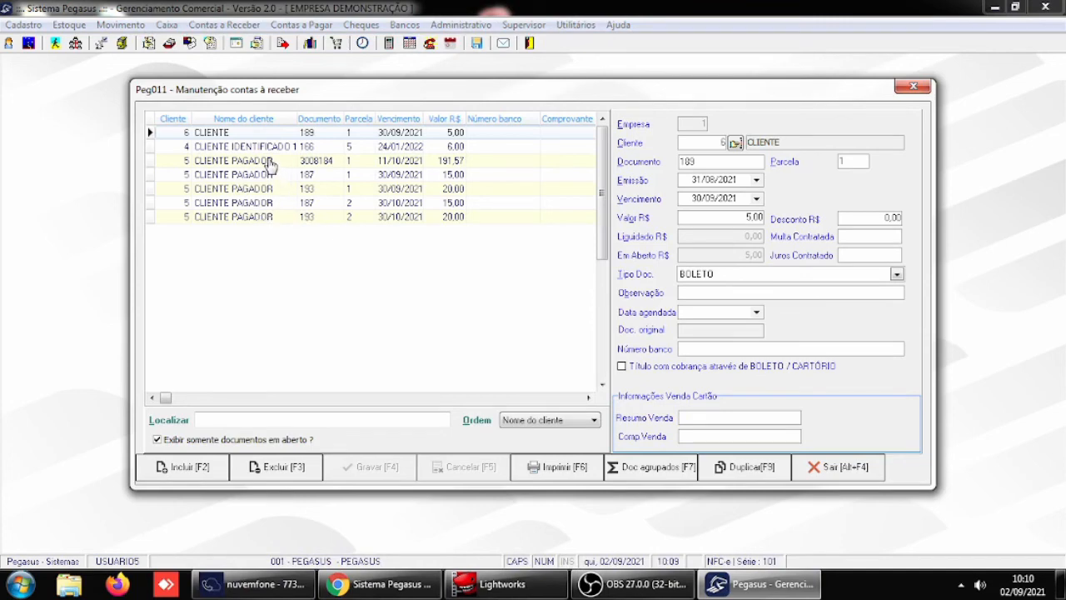
click(270, 161)
click(277, 176)
click(277, 190)
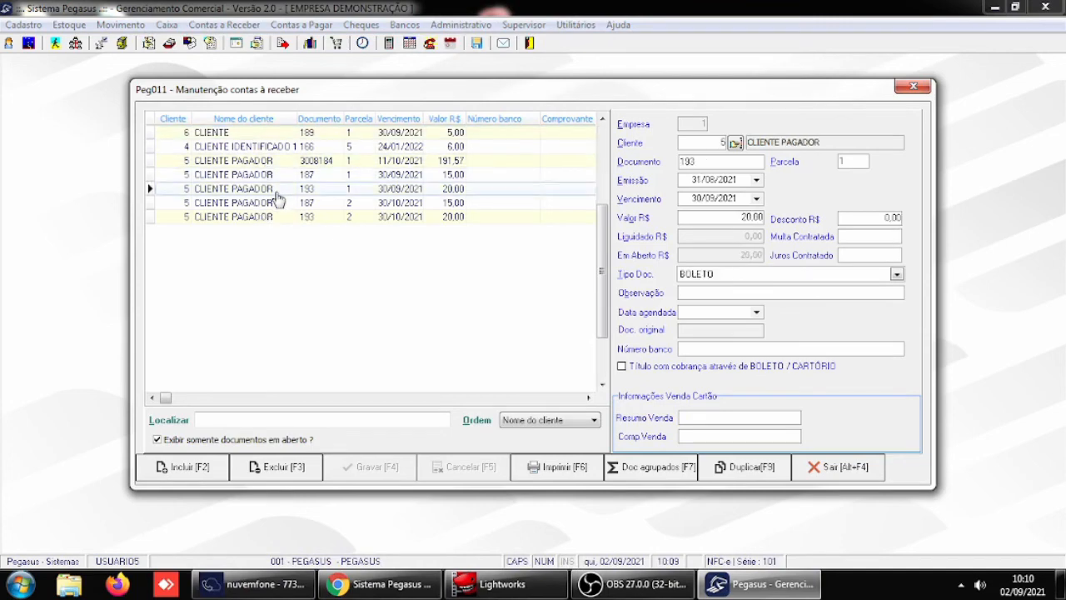
- Check installment 2 of document 193 for CLIENTE PAGADOR, and leave the receivables maintenance window
click(279, 203)
click(280, 218)
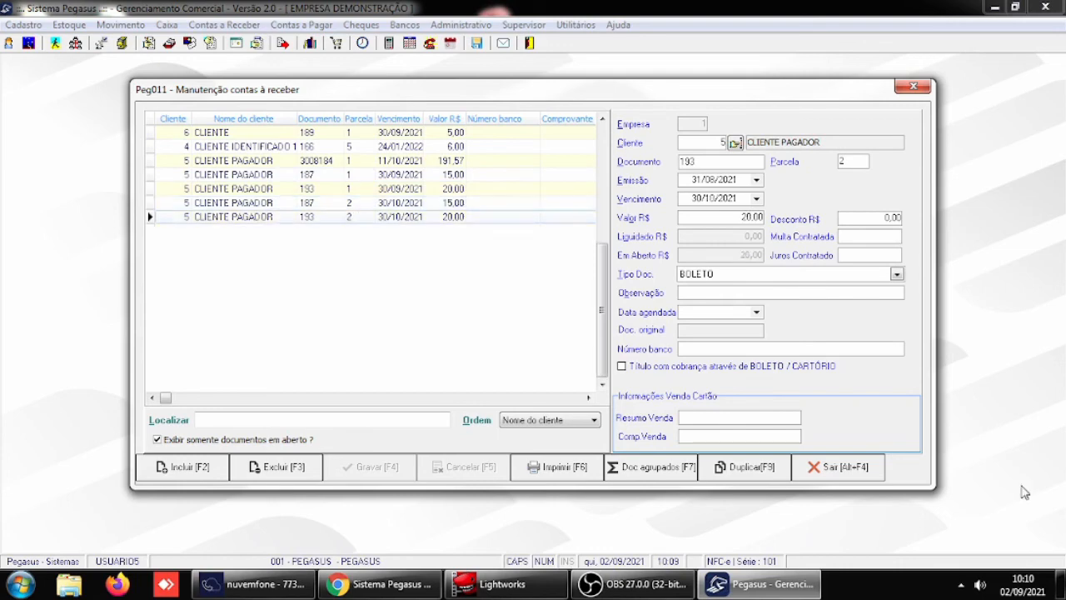
click(841, 469)
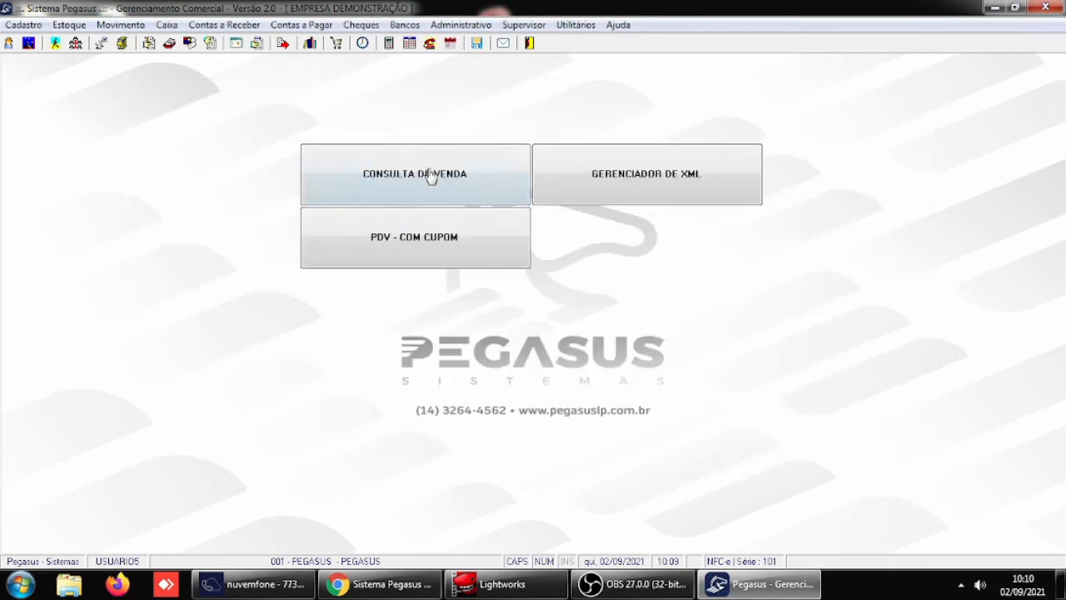
- Open the grouping of receivable documents into a new document, and locate all documents of client 5
click(223, 26)
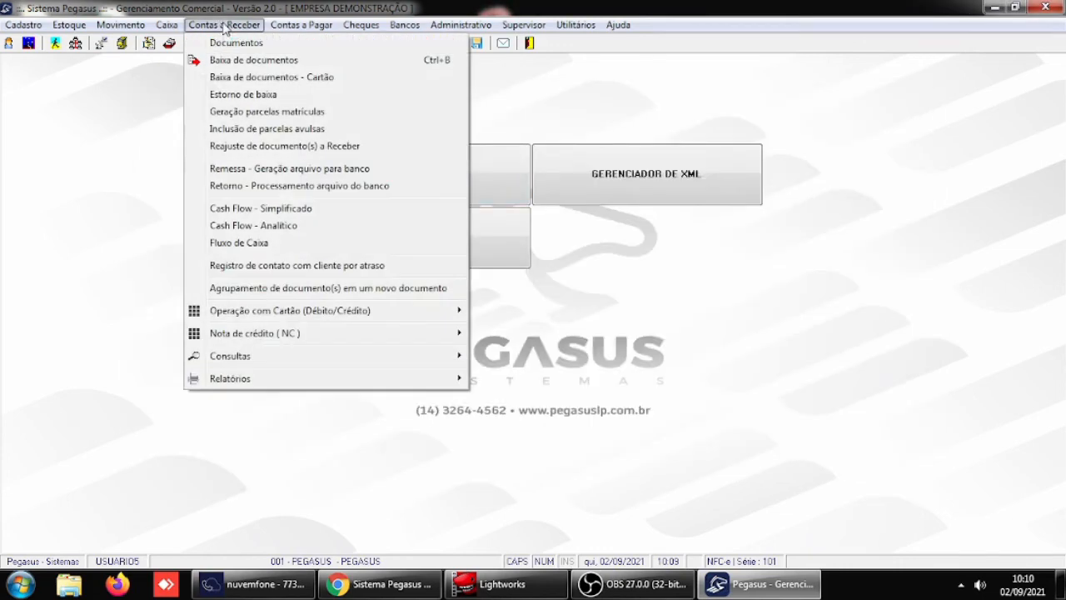
click(292, 288)
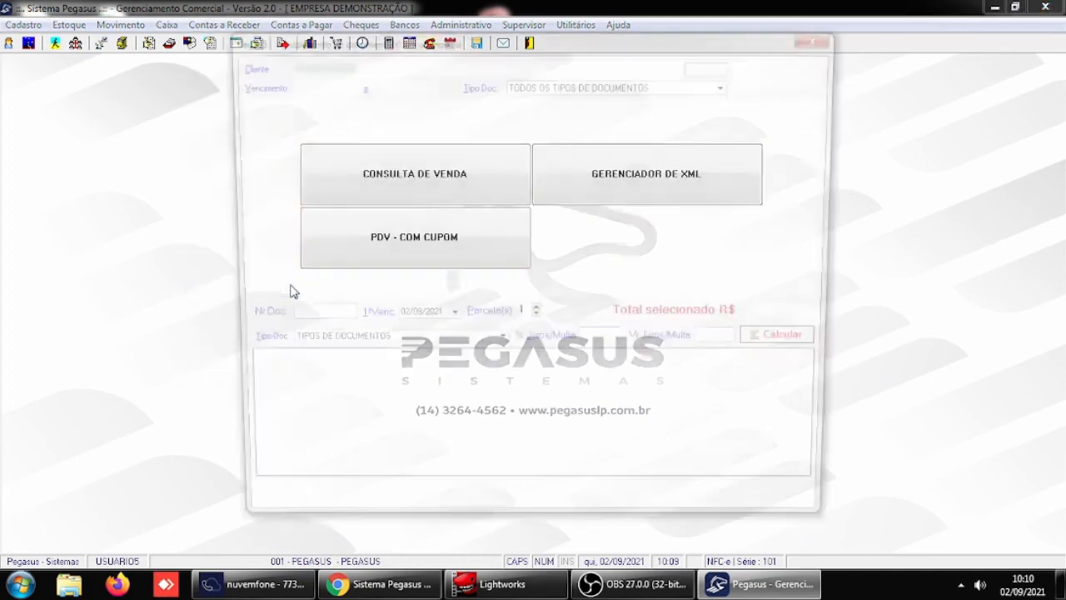
text(5)
key(Return)
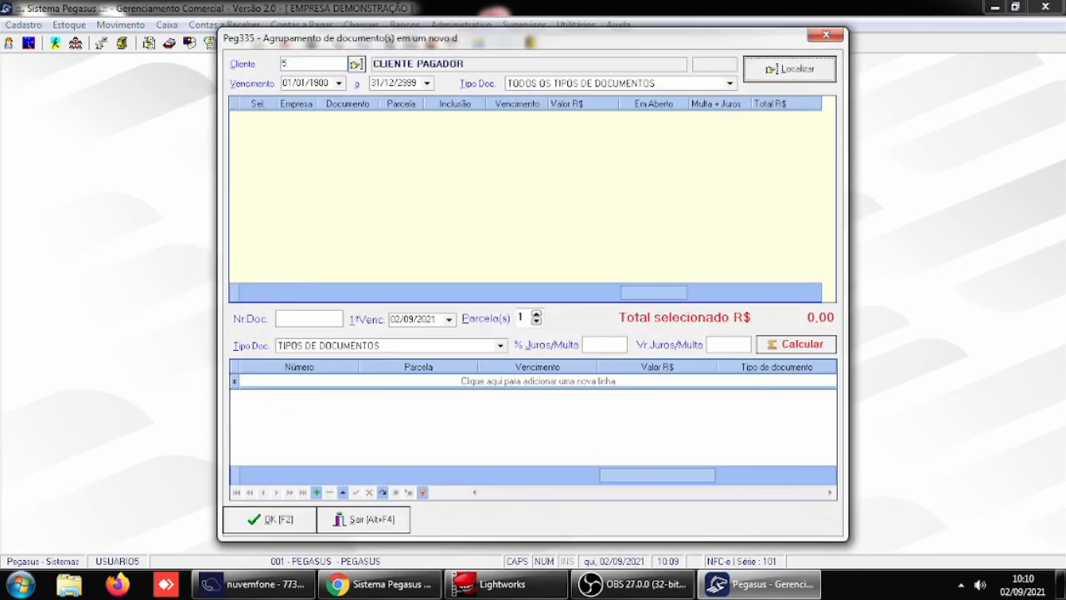
click(768, 68)
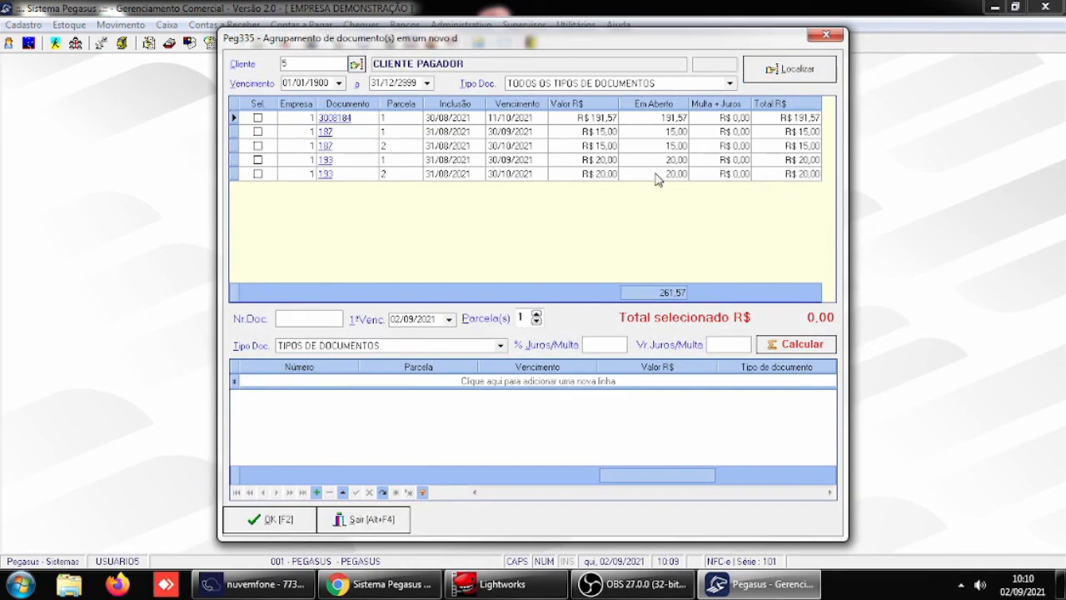
- Select both installments of document 193 for grouping, and set the new document's type to 006-BOLETO
click(258, 160)
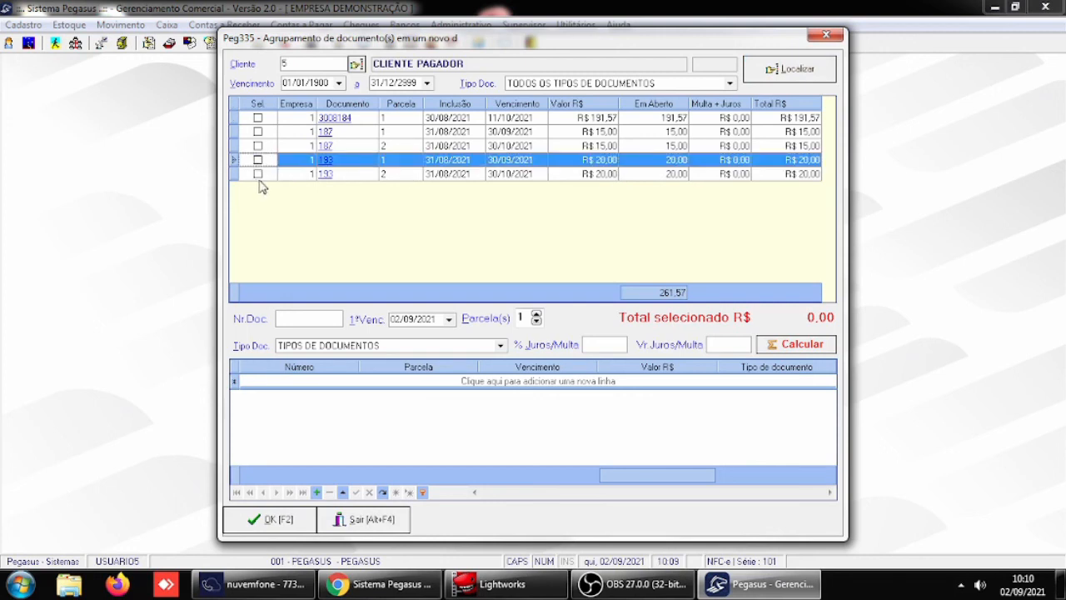
click(257, 160)
click(258, 174)
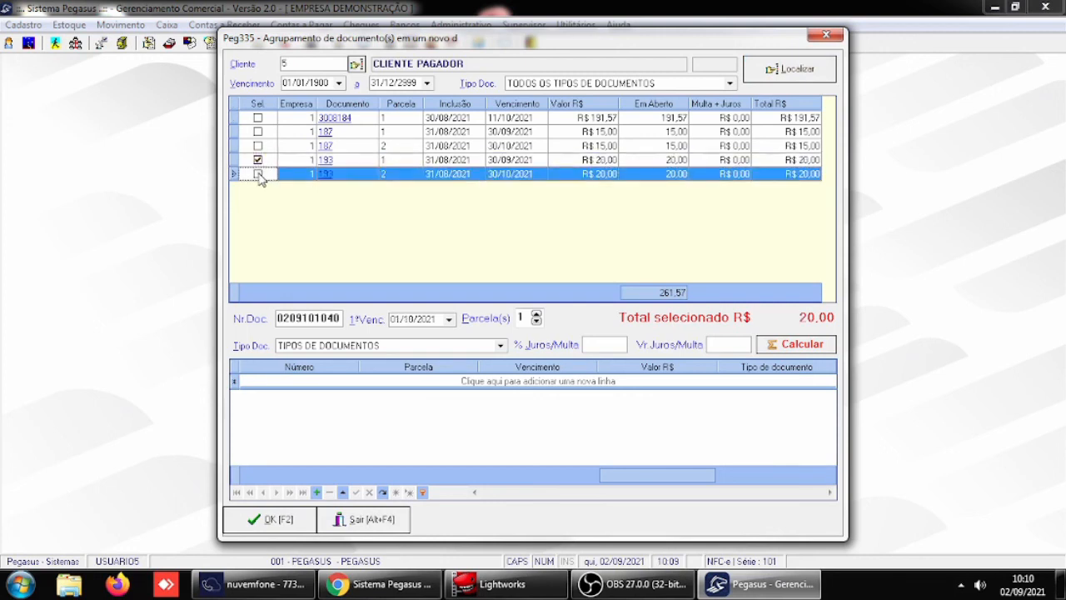
click(258, 174)
click(501, 346)
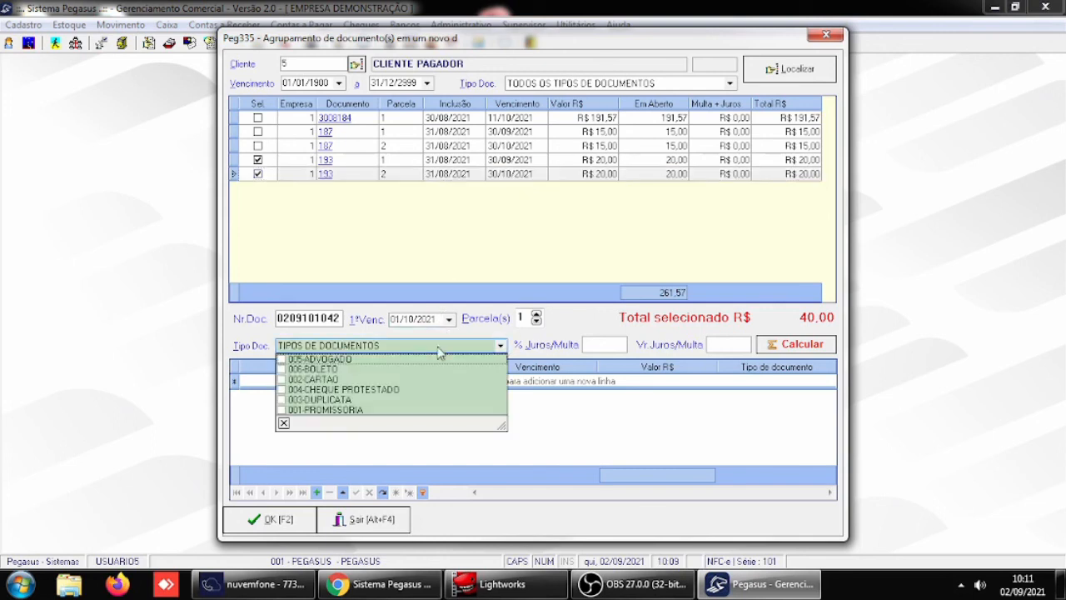
click(314, 370)
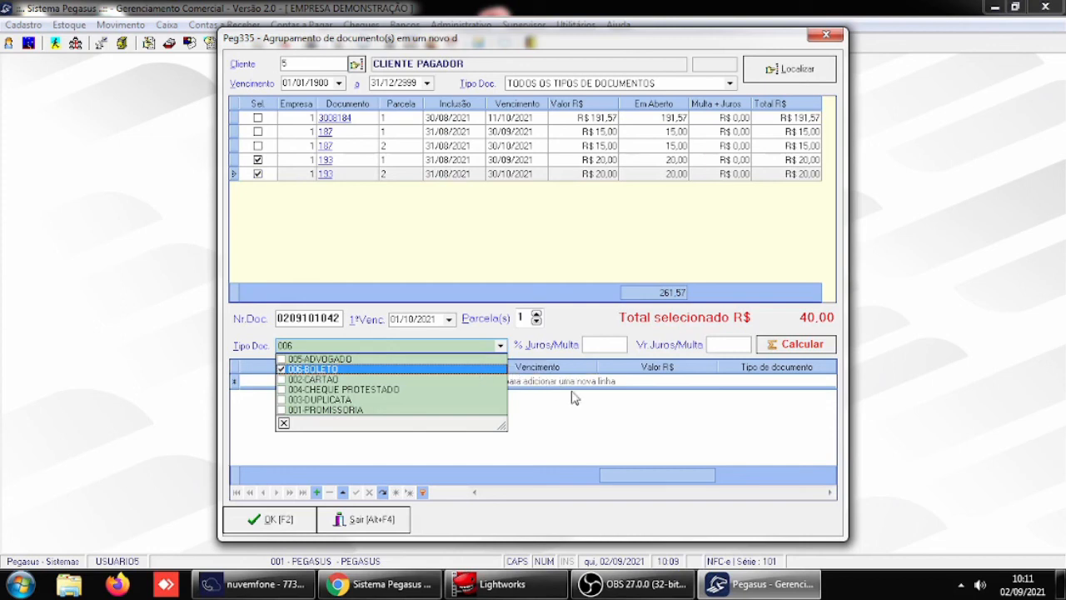
click(589, 420)
click(316, 492)
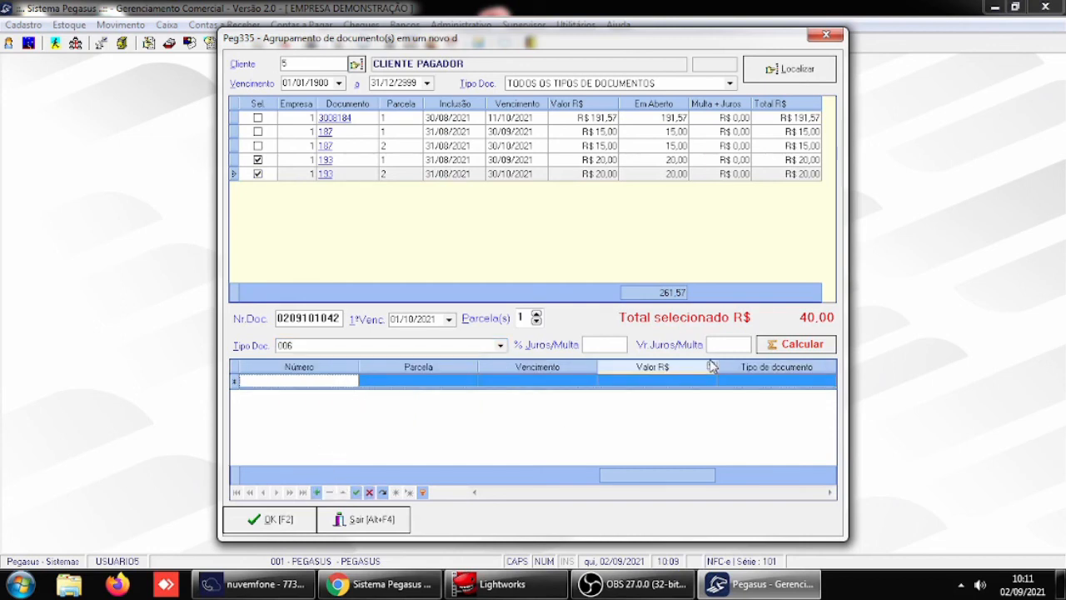
text(193020921)
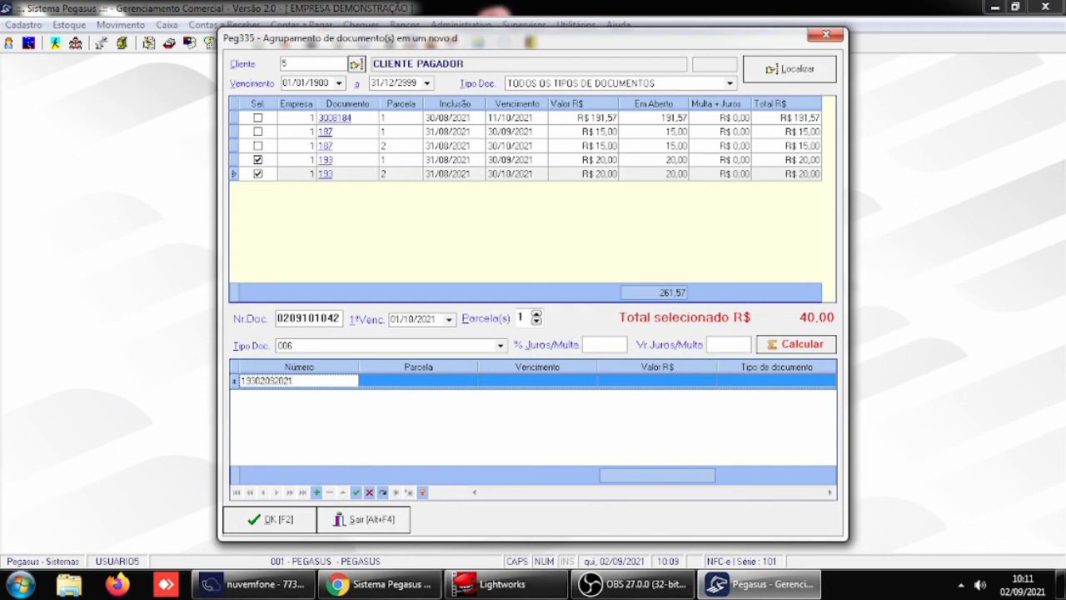
key(Tab)
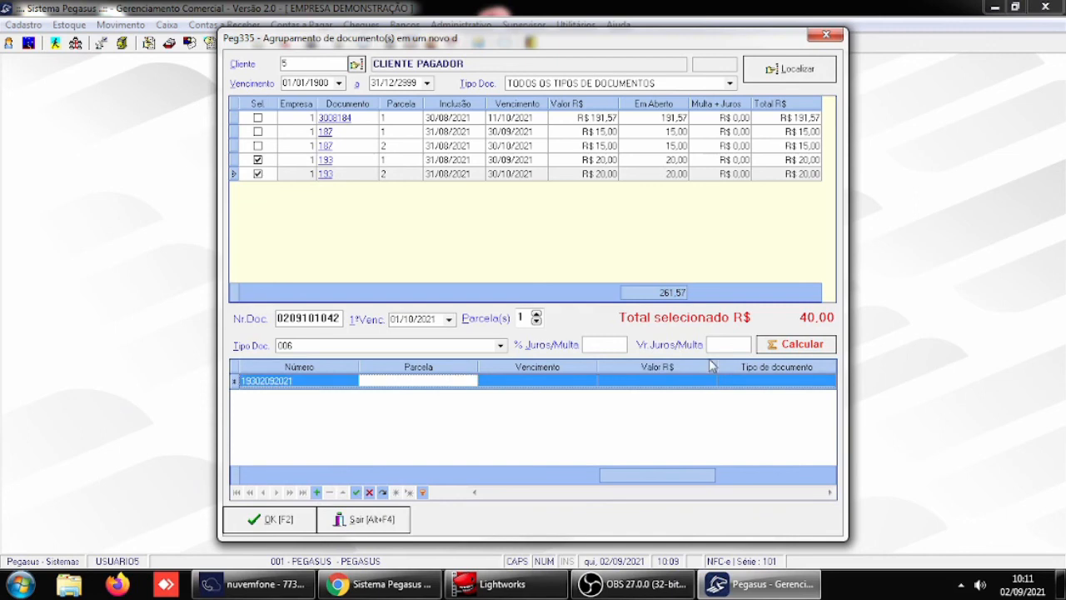
text(1)
key(Tab)
text(30/)
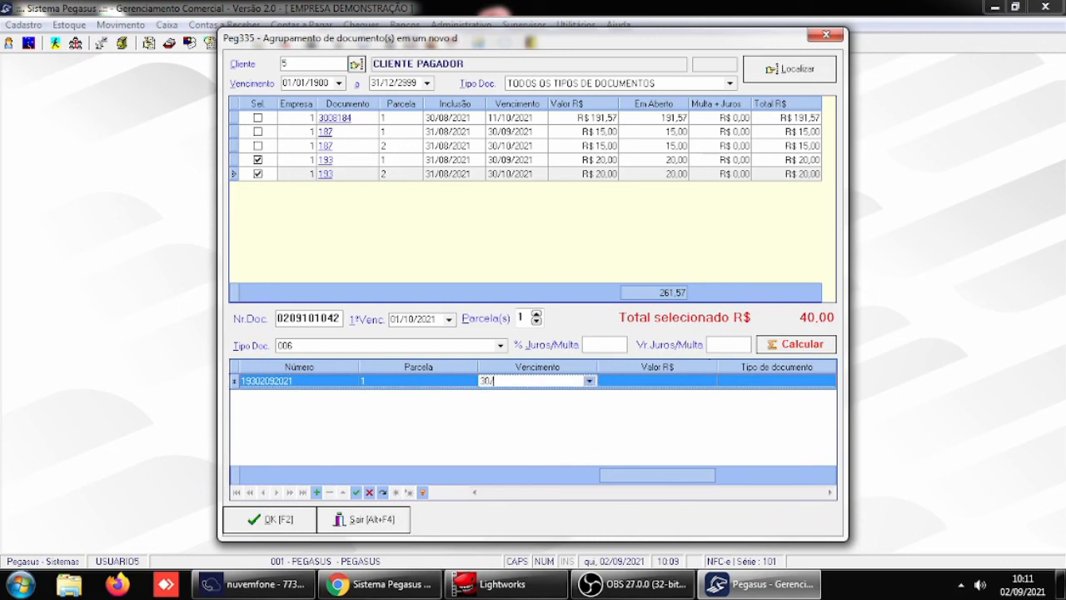
text(11/2021)
key(Tab)
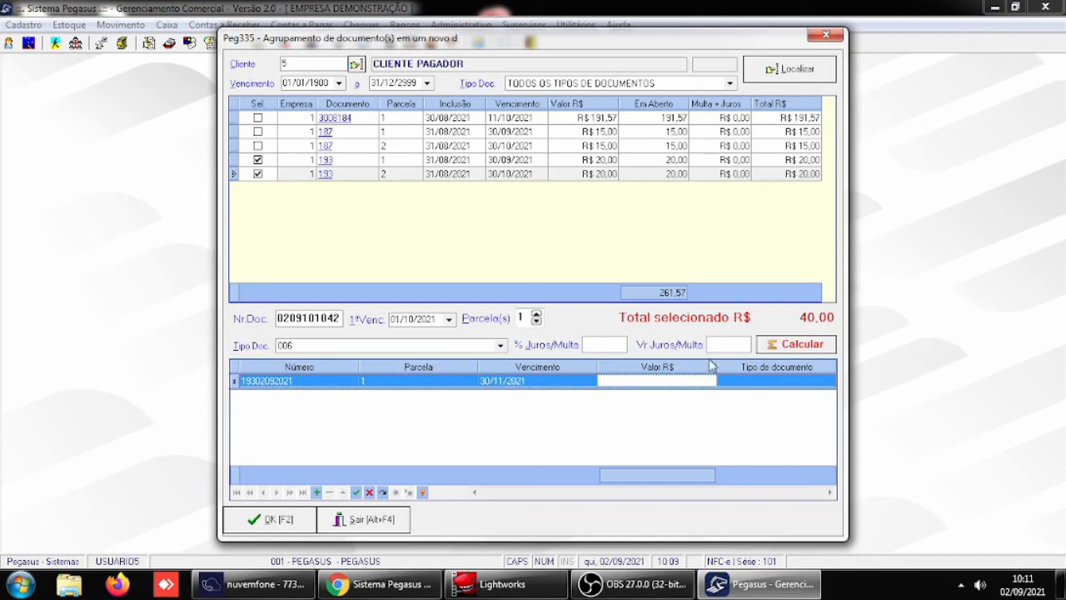
text(40)
key(Tab)
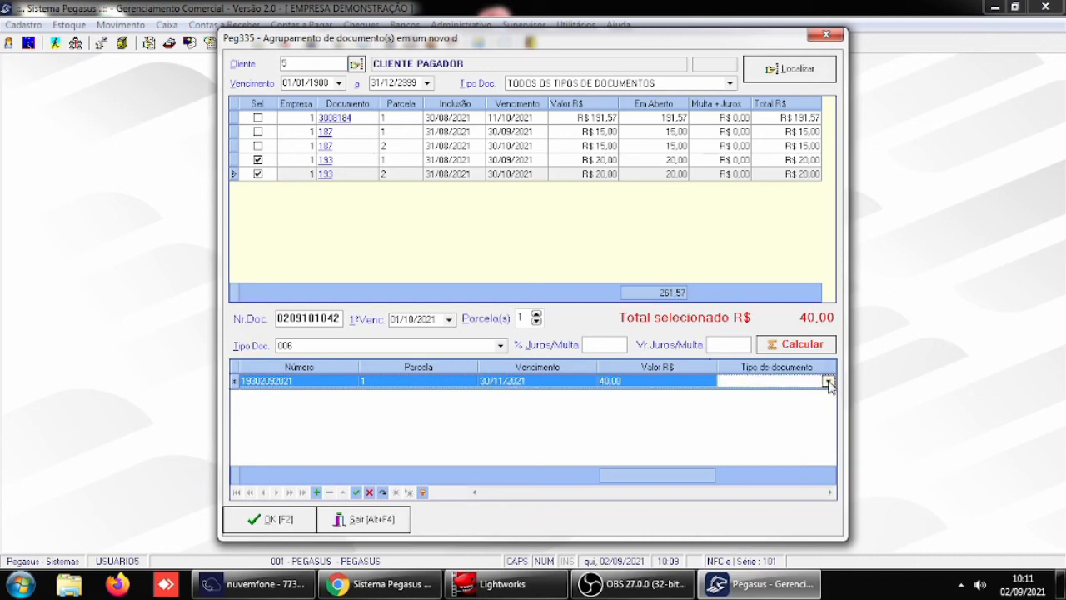
click(828, 382)
click(766, 423)
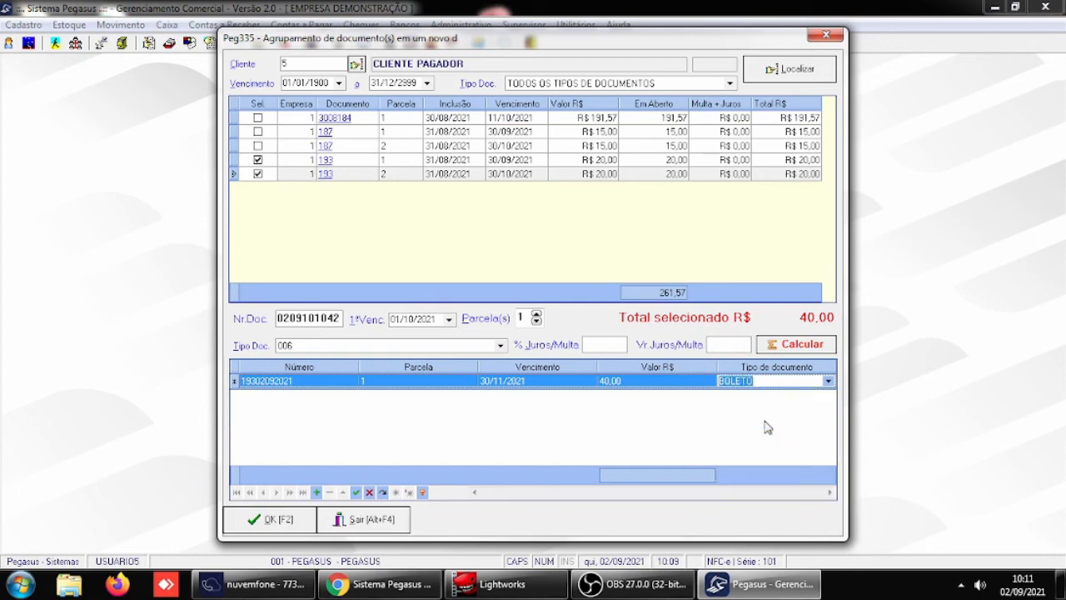
click(281, 524)
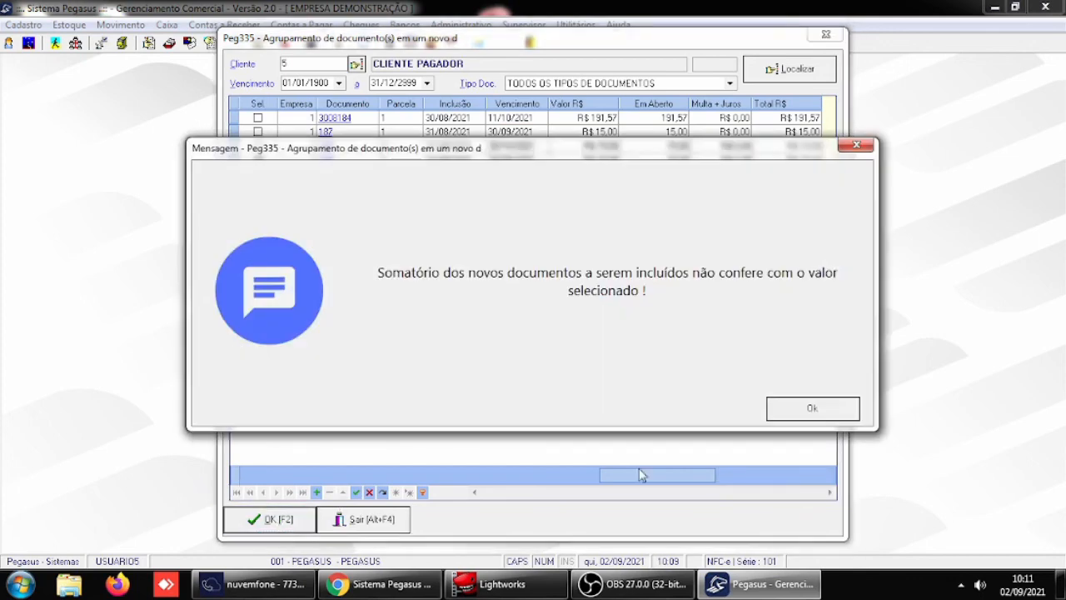
click(823, 417)
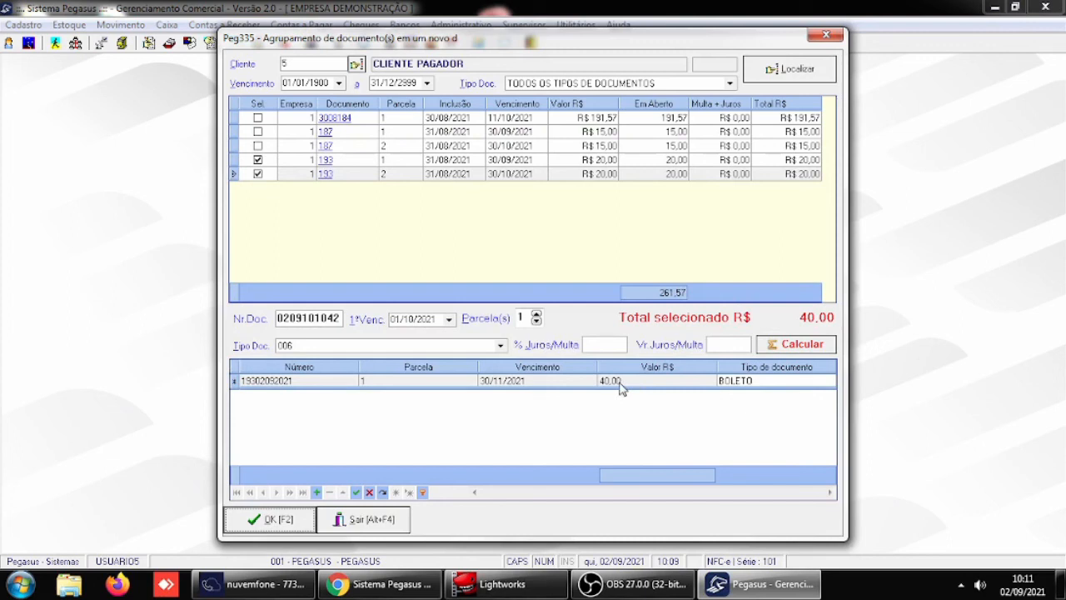
click(806, 347)
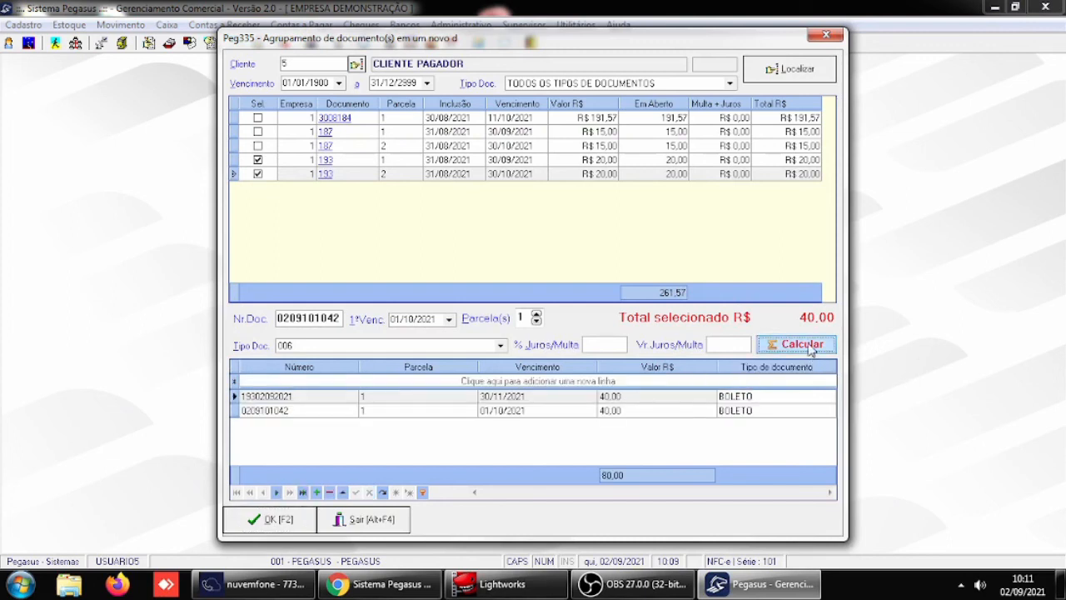
click(648, 399)
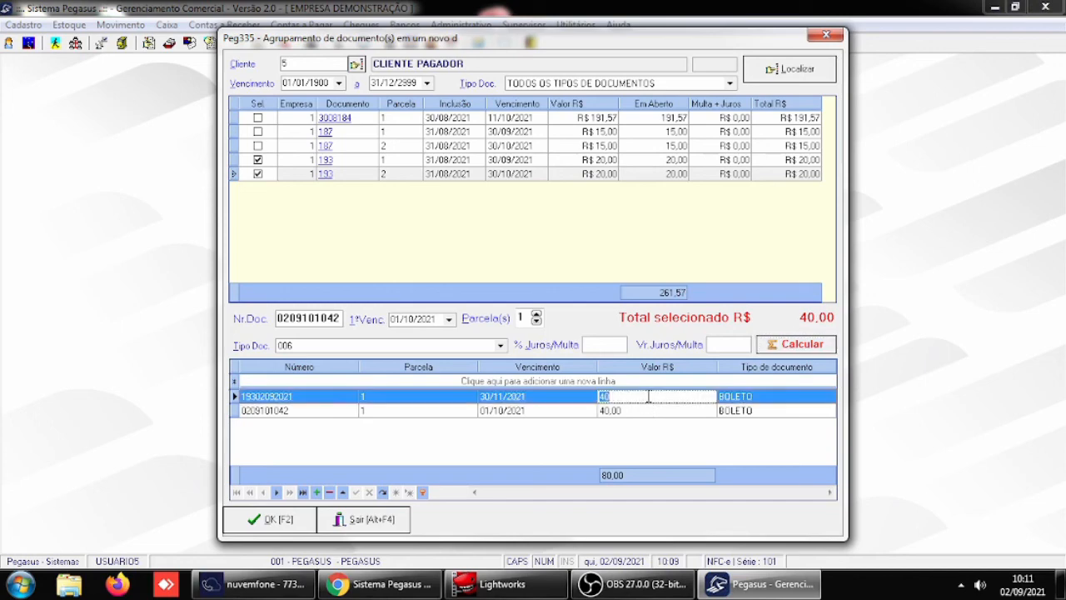
click(329, 493)
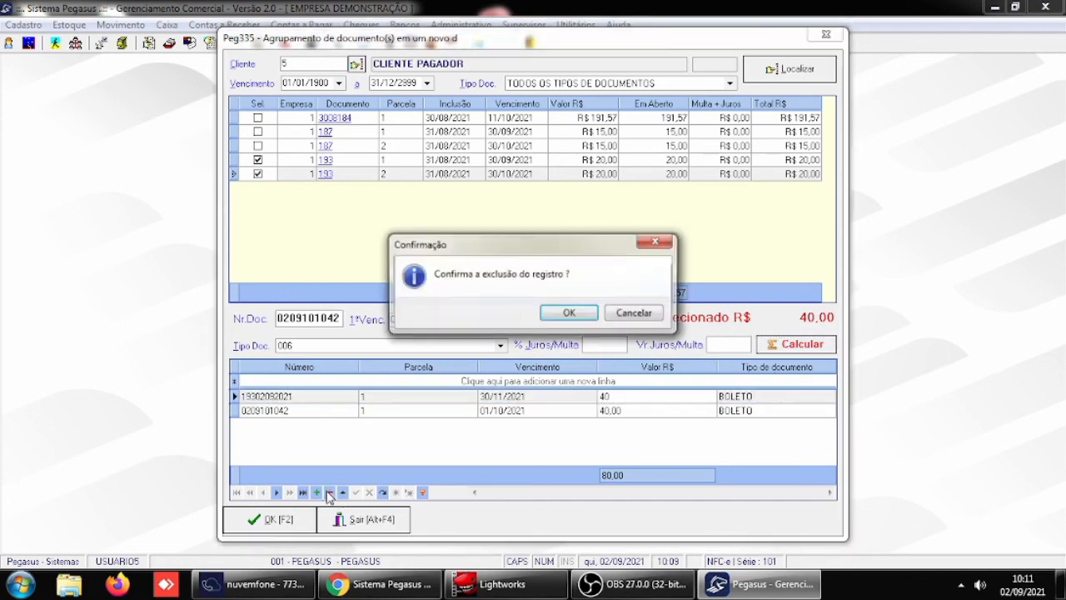
click(553, 320)
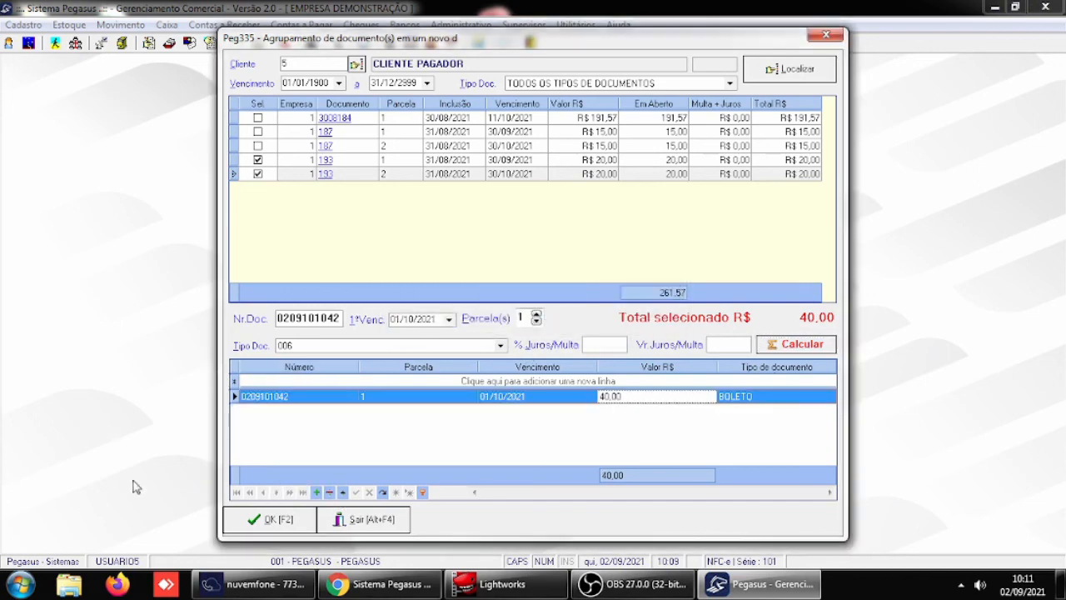
- Set the due date of the calculated installment to 30/11/2021
click(546, 397)
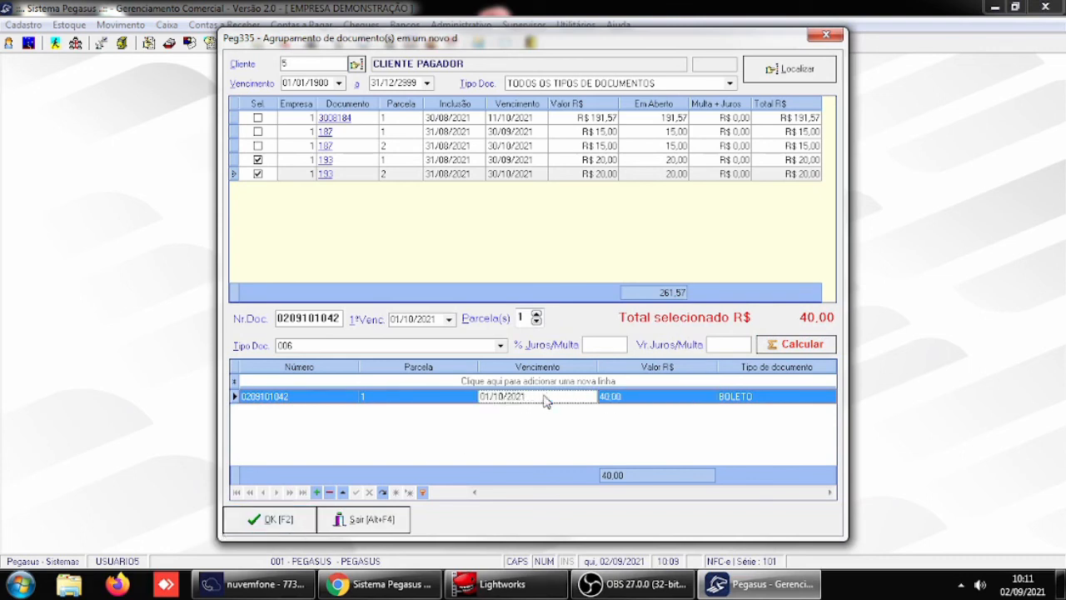
click(589, 397)
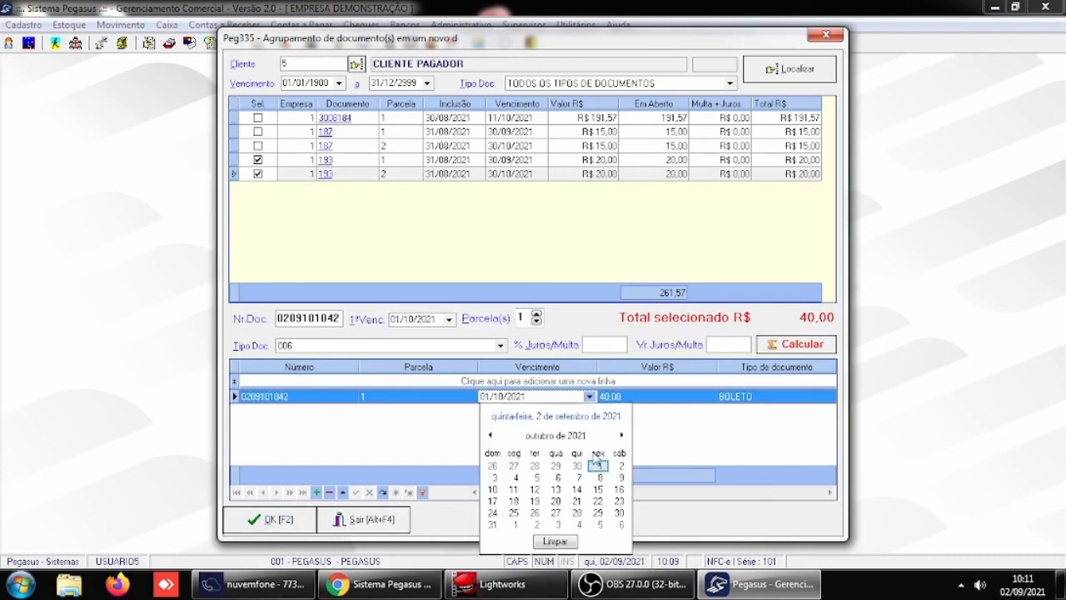
click(622, 435)
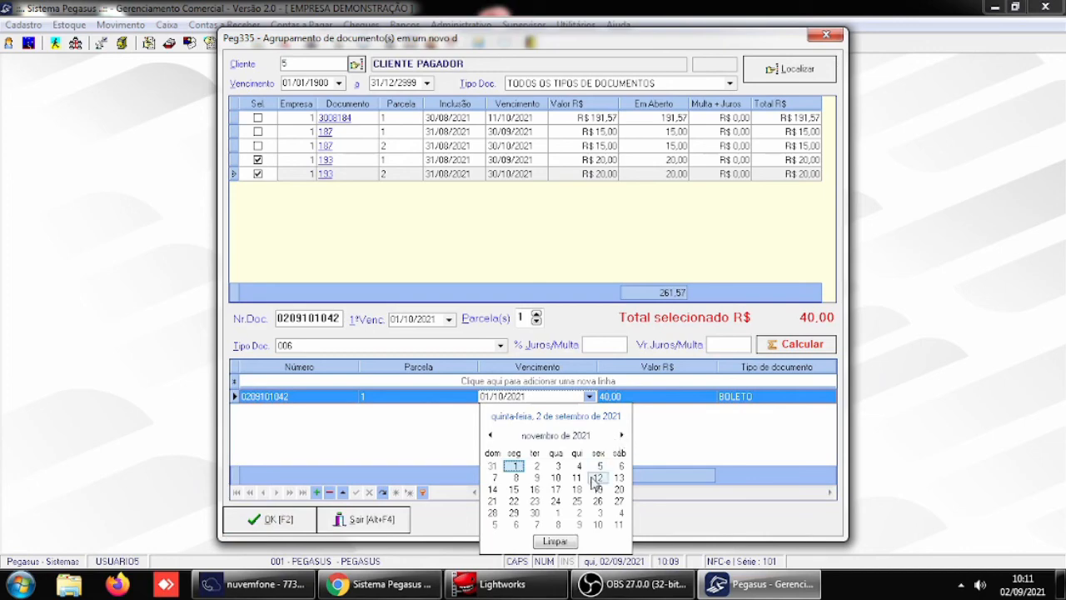
click(536, 513)
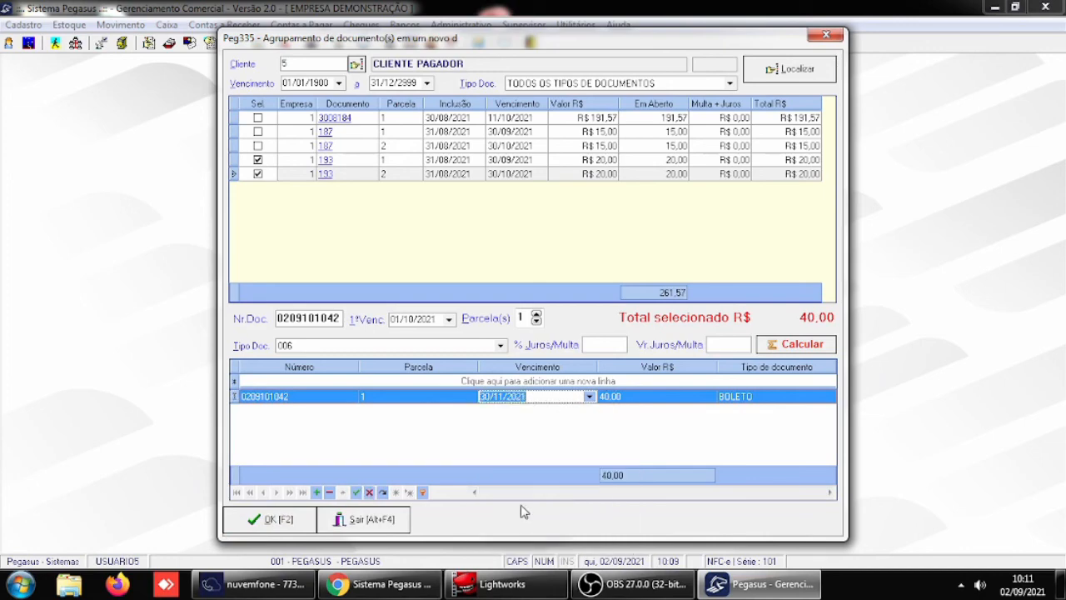
- Confirm the grouping without printing the split installments, and exit the grouping window
click(277, 519)
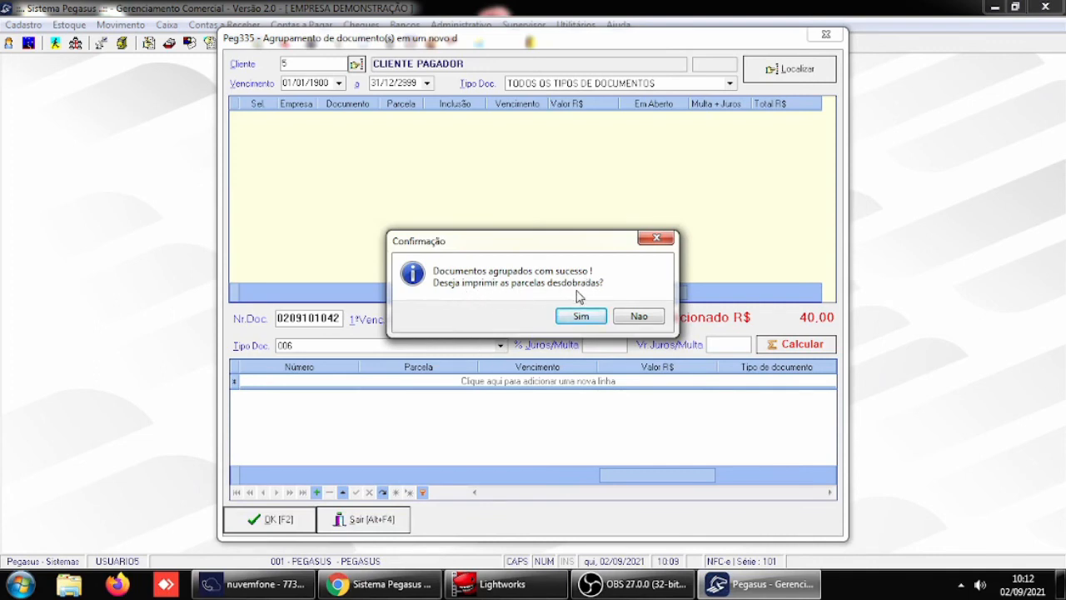
click(639, 317)
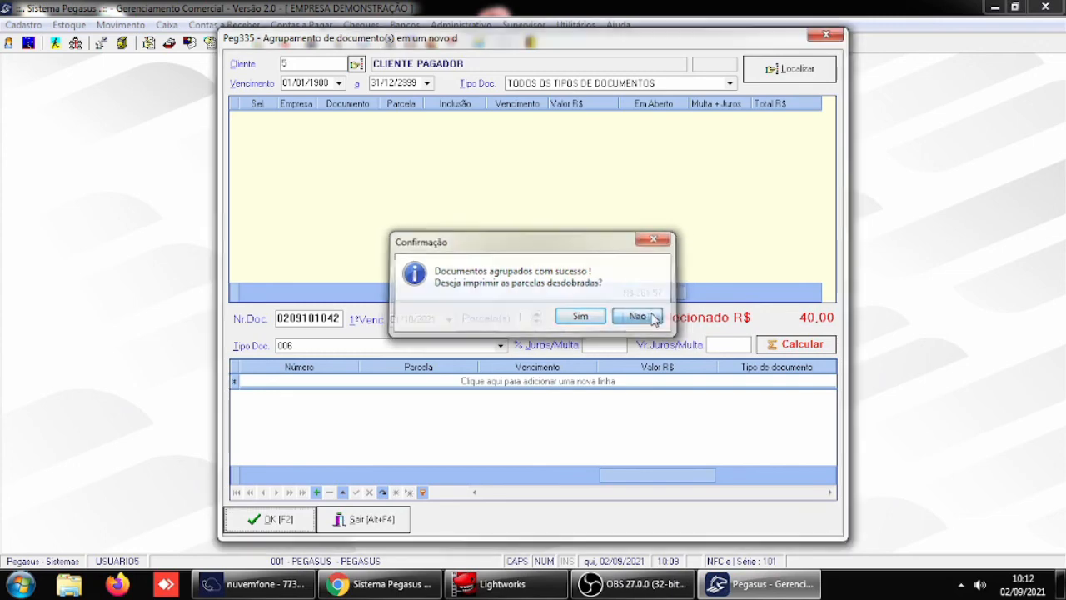
click(364, 519)
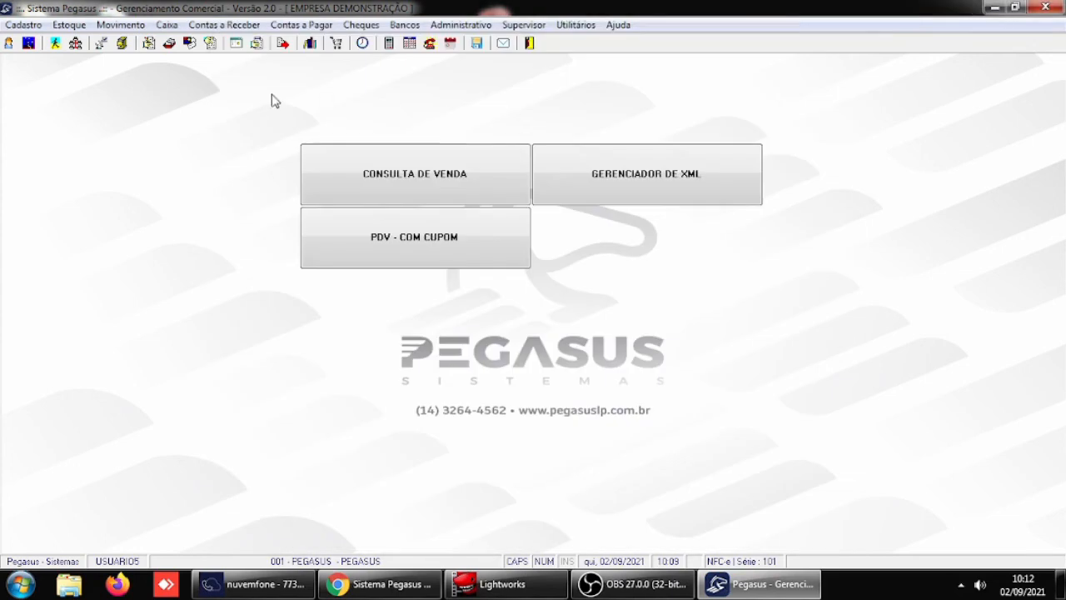
- Open the receivable documents, examine the grouped document's Observação for CLIENTE PAGADOR, and include documents that are no longer open in the list
click(225, 25)
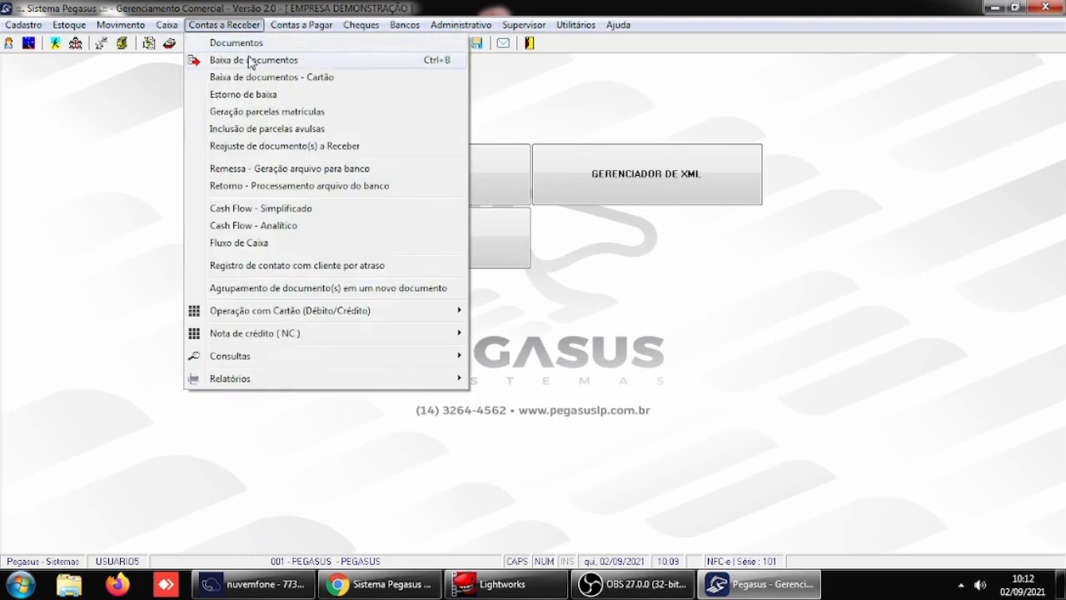
click(247, 44)
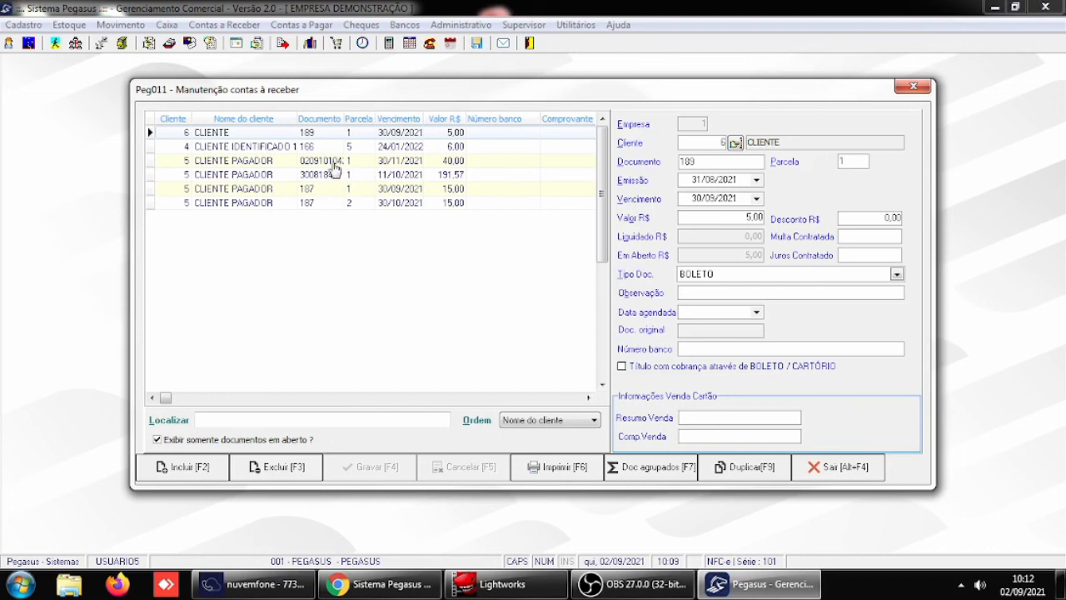
click(331, 163)
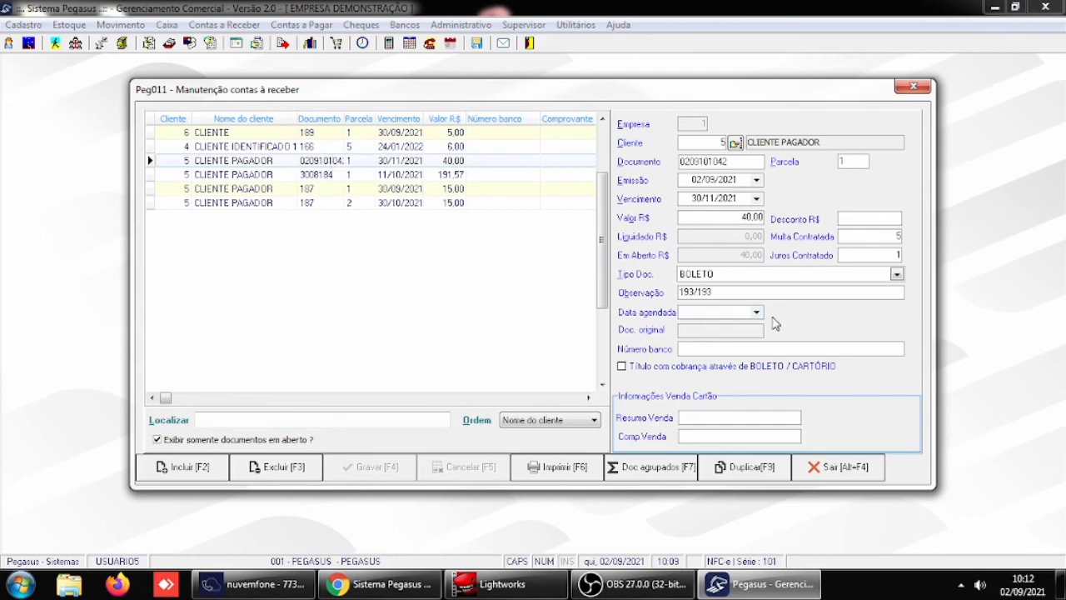
click(709, 291)
click(181, 441)
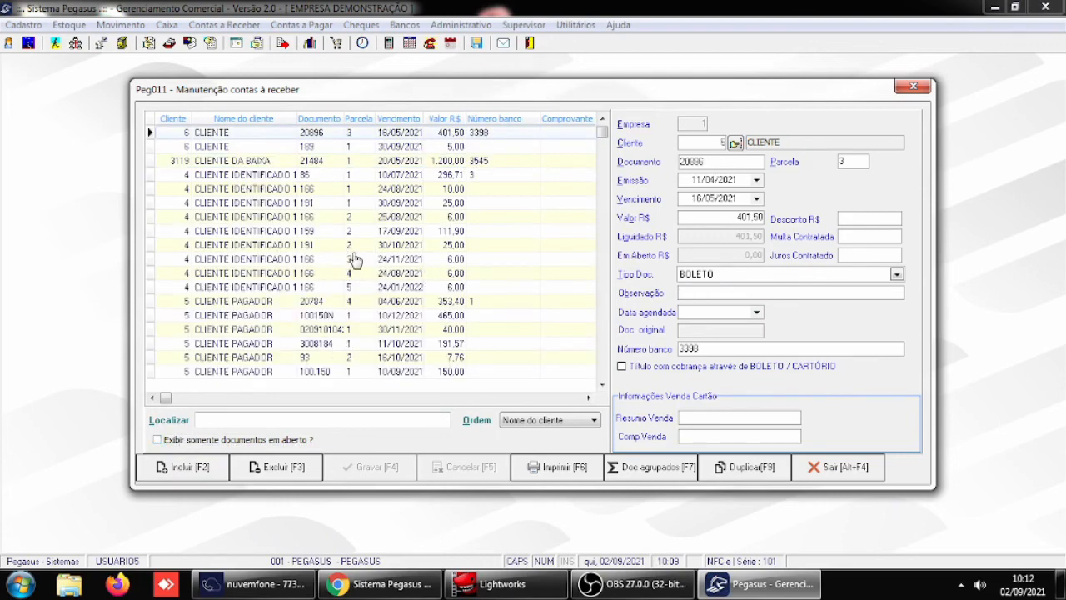
- Order the receivables by document, locate document 193, examine the Doc. original of both installments, and exit the receivables window
click(333, 119)
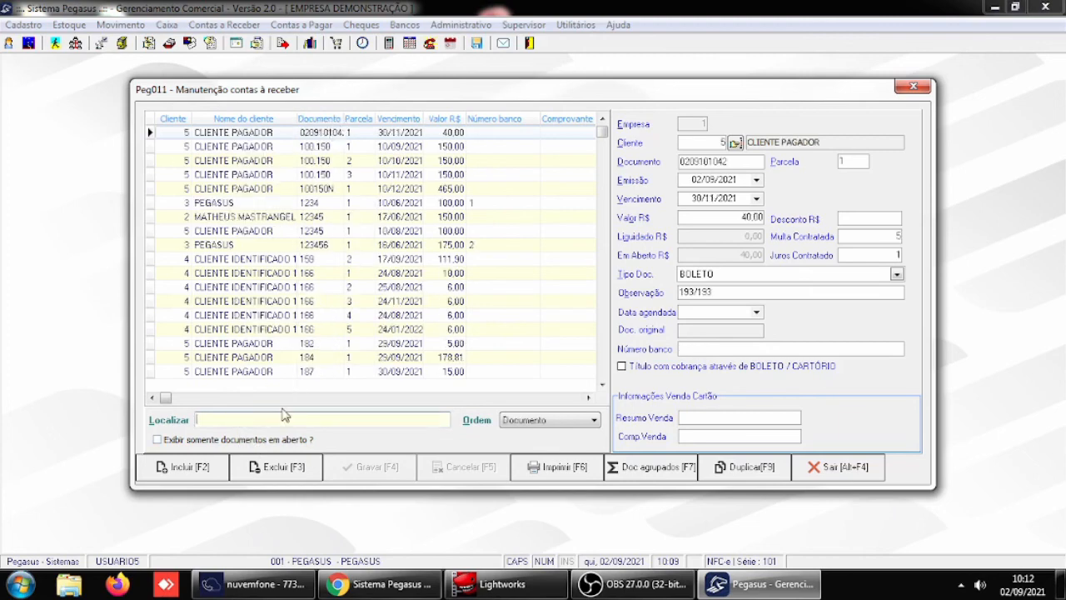
key(Return)
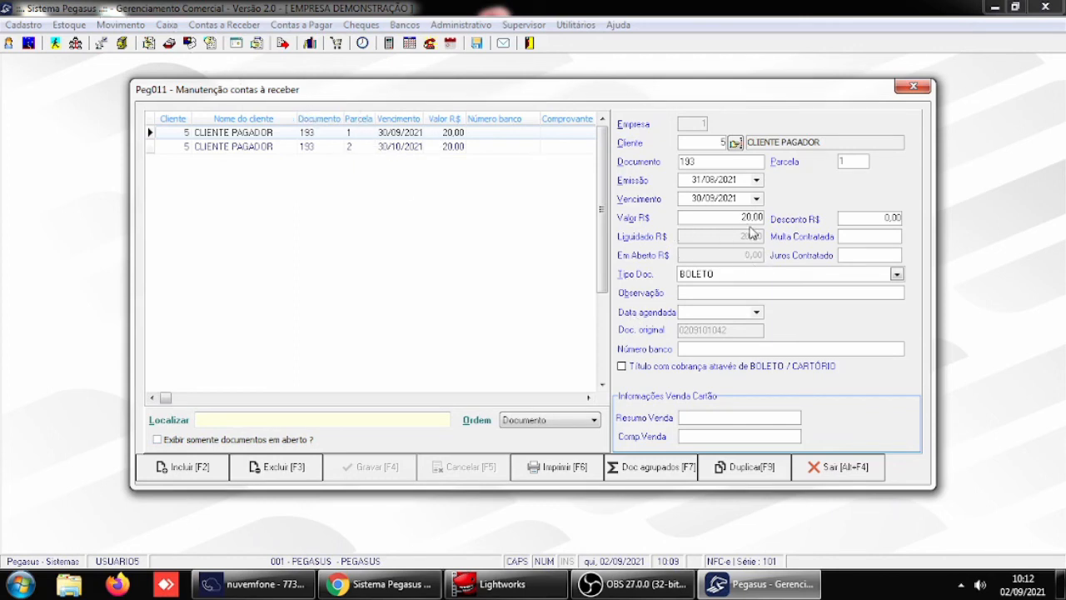
click(389, 147)
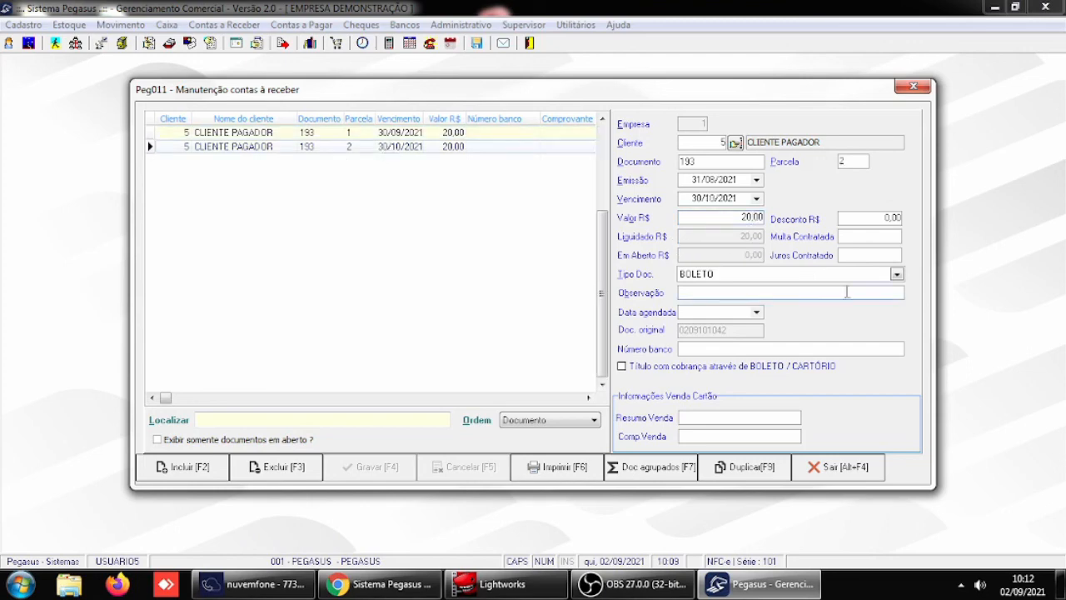
click(837, 467)
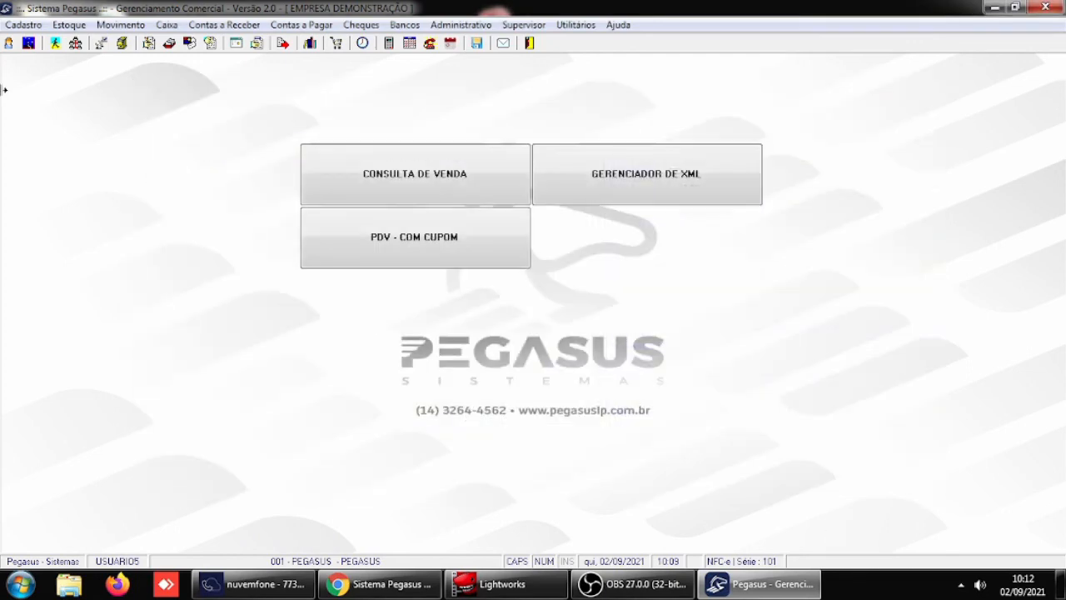
- Open the paid documents query and list client 5's payments from 02/09/2021 to 02/09/2021
click(215, 26)
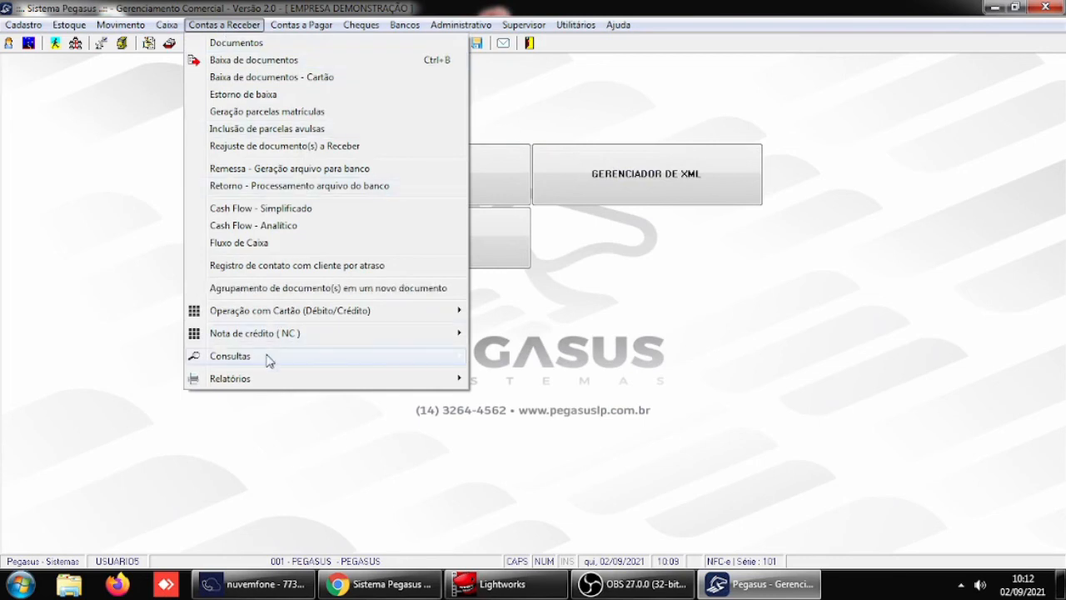
mouse_move(331, 360)
click(585, 375)
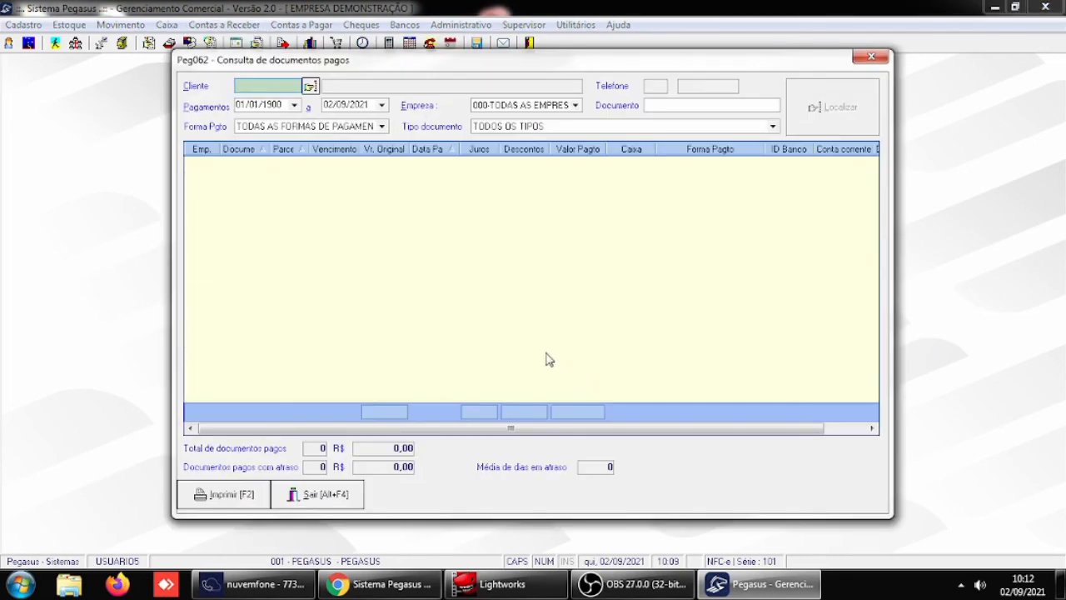
text(5)
key(Return)
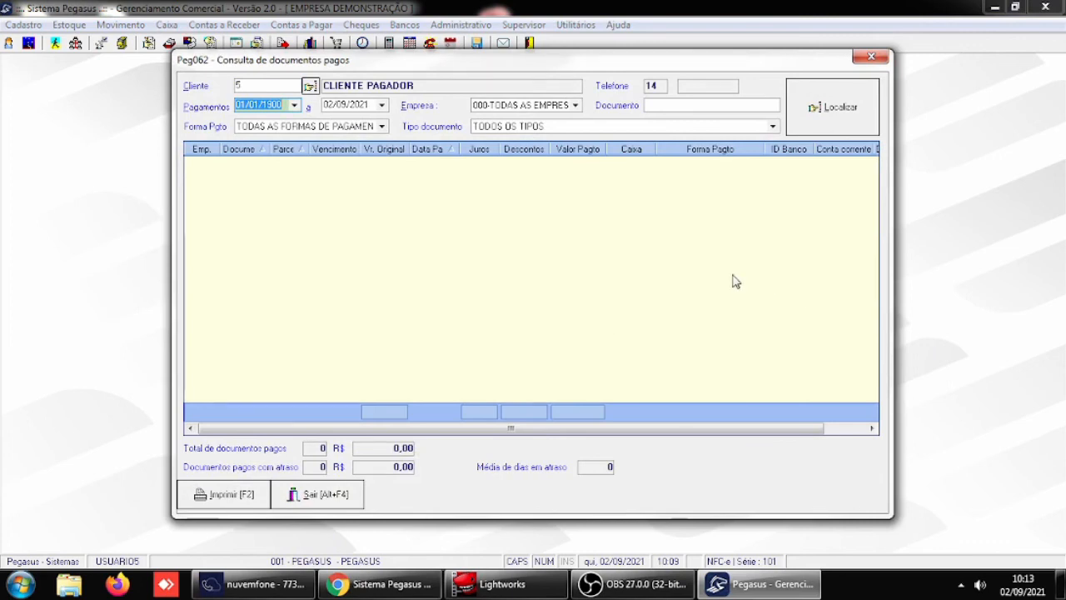
click(294, 105)
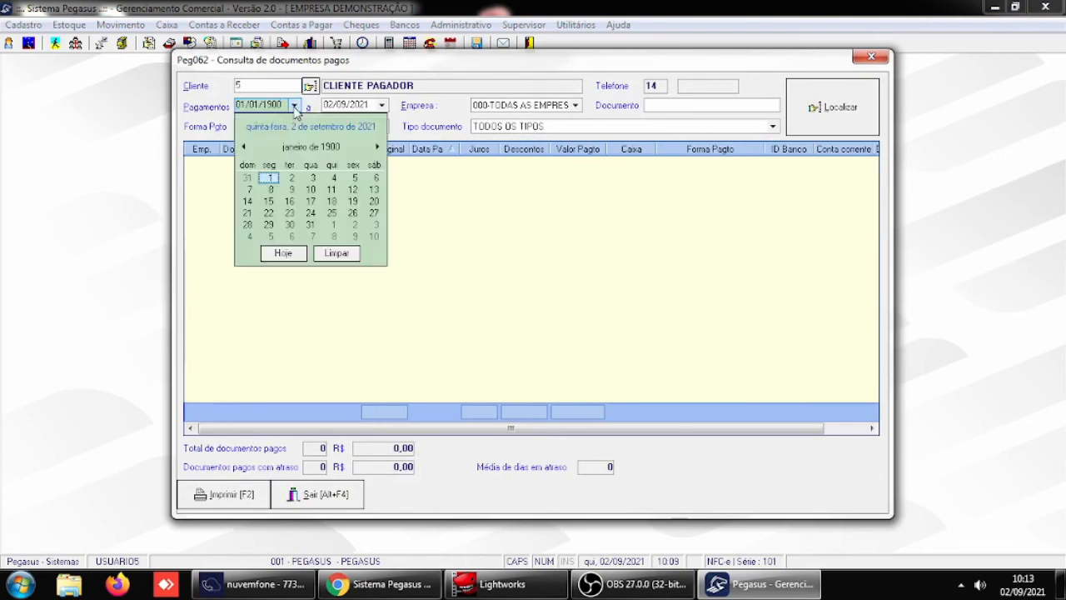
click(283, 252)
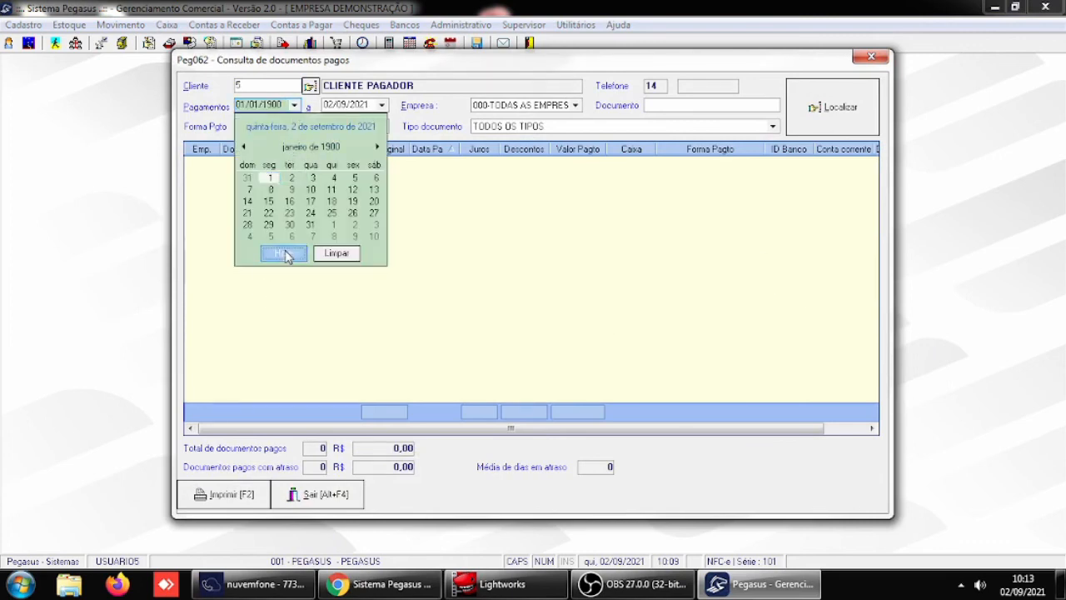
click(841, 106)
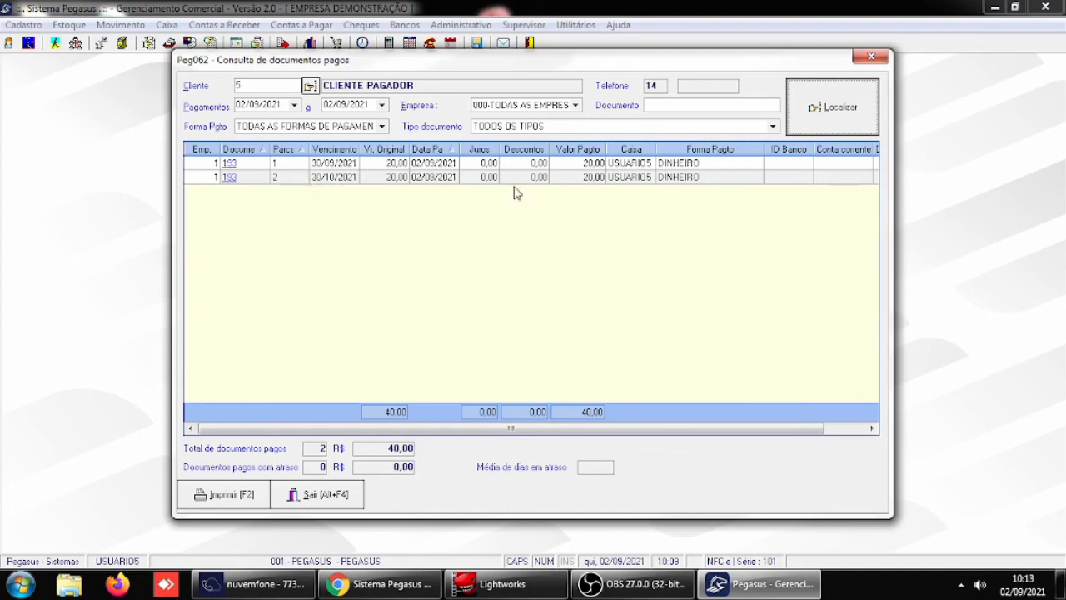
- Examine the Forma Pagto of both paid installments of document 193, and exit the query
click(705, 165)
click(708, 177)
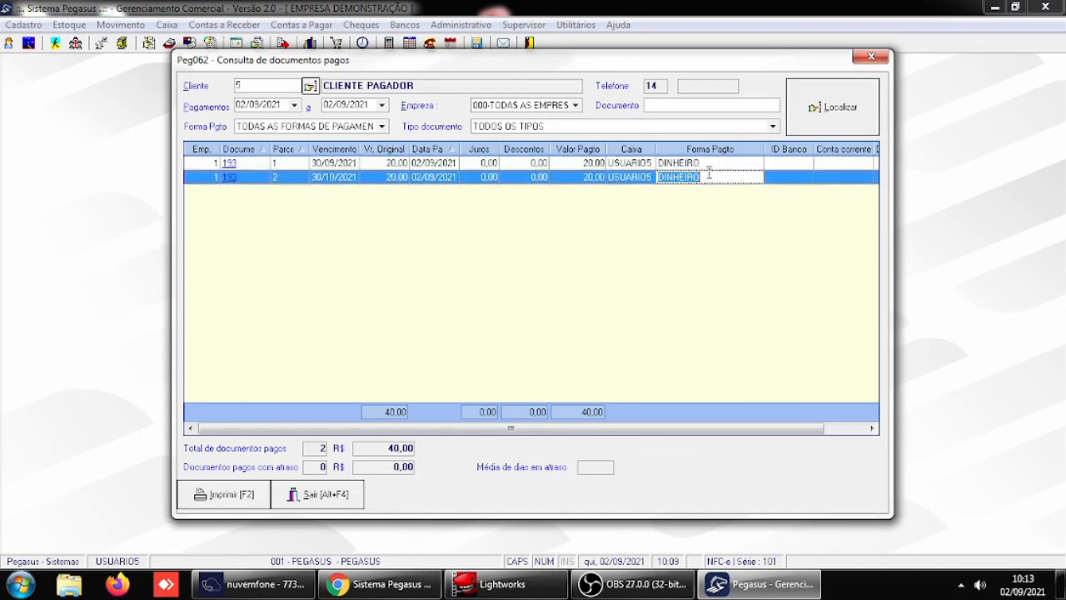
click(707, 167)
click(707, 178)
click(707, 165)
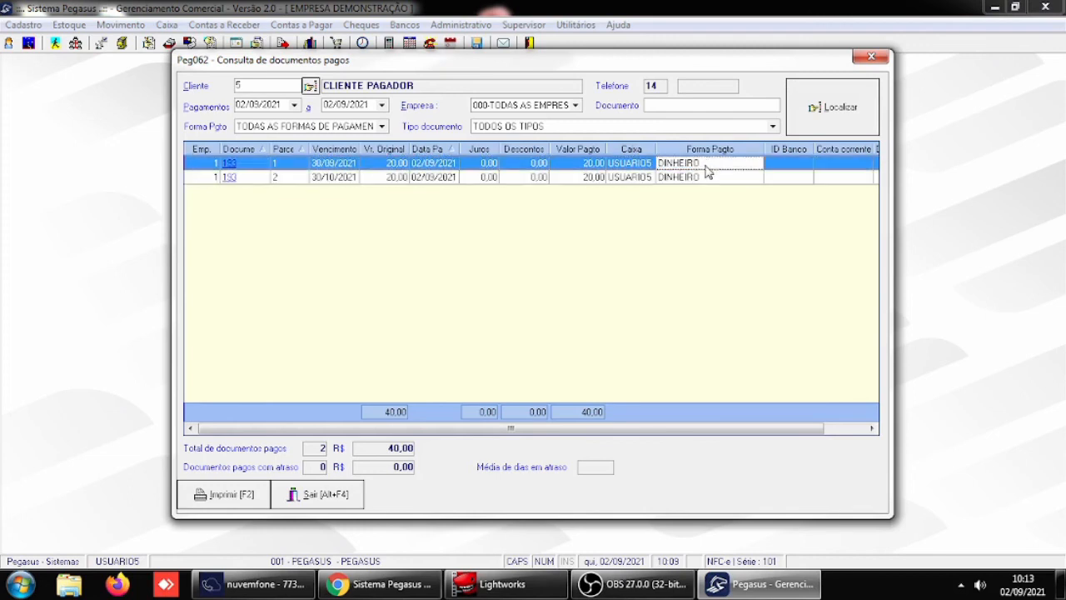
click(702, 177)
click(704, 164)
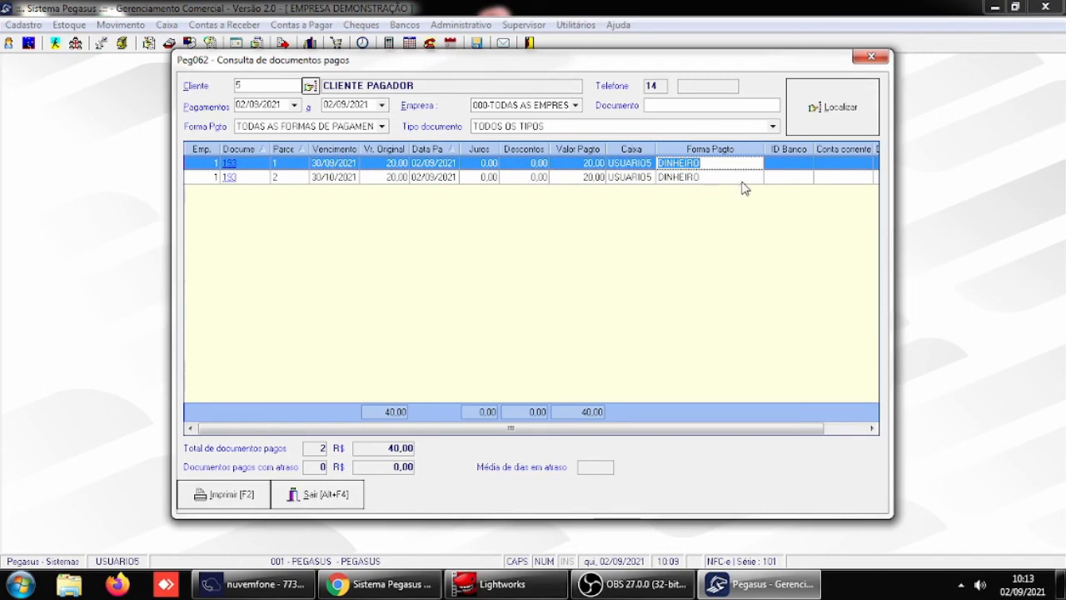
click(679, 180)
click(681, 164)
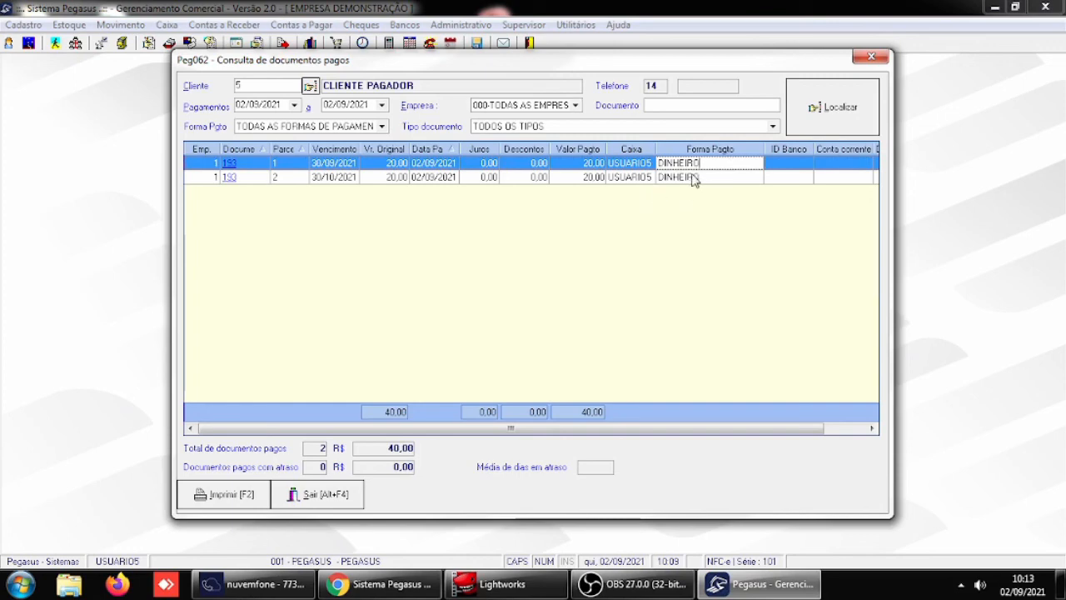
click(325, 495)
- Open the Receber / Caixa general parameters and select 103-ADIANTAMENTO as the default payment form for joining documents
click(524, 25)
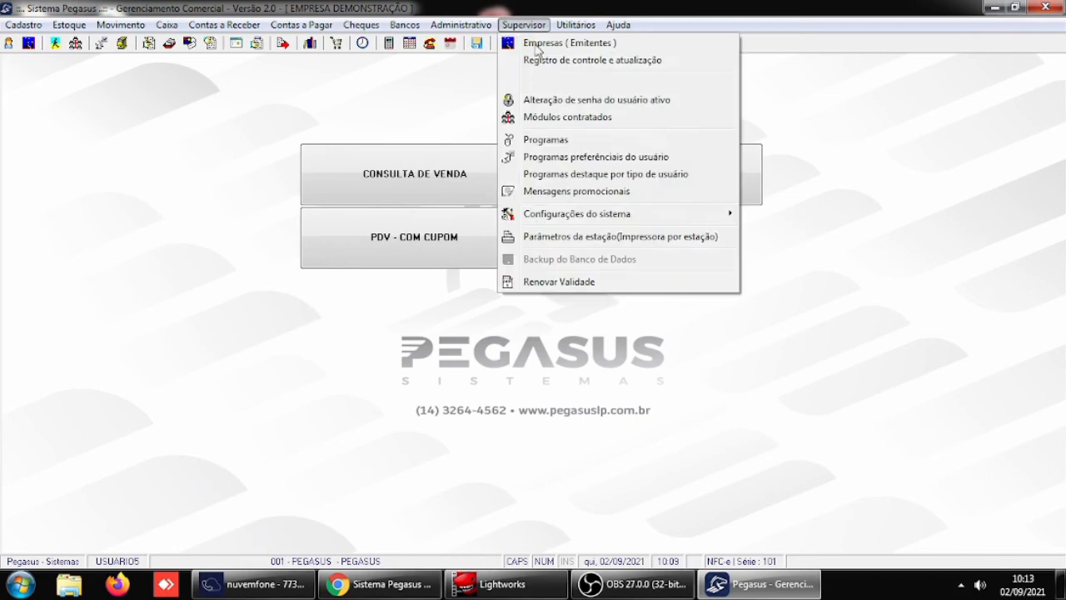
mouse_move(573, 215)
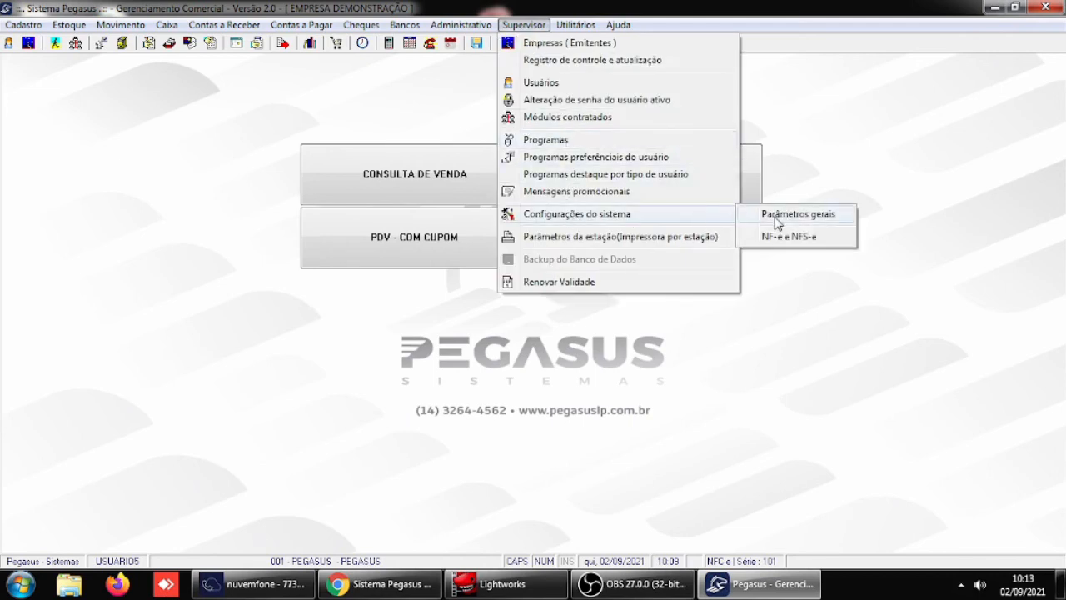
click(776, 219)
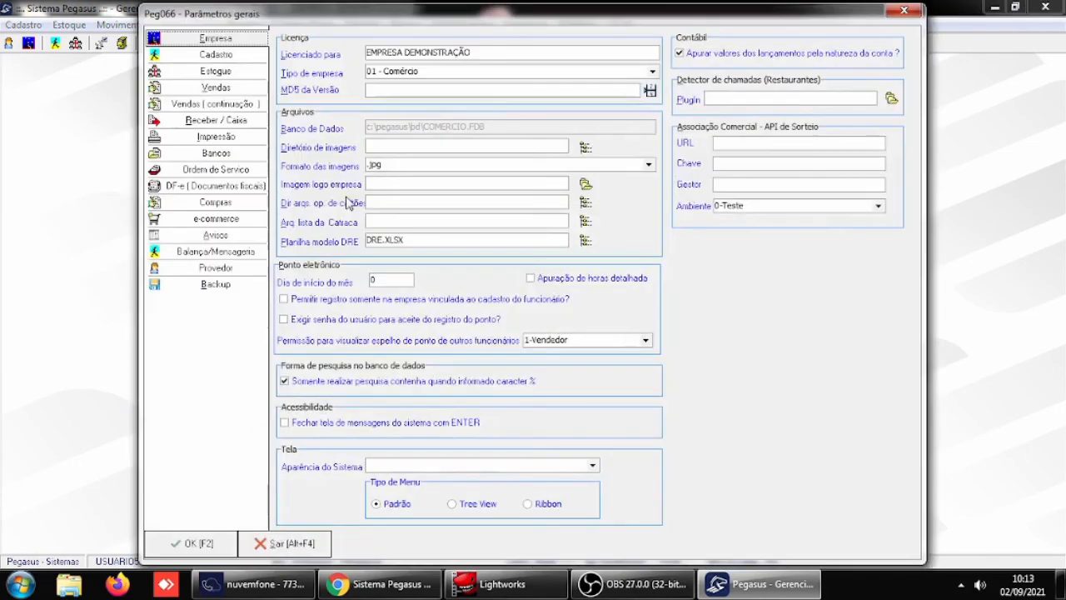
click(225, 122)
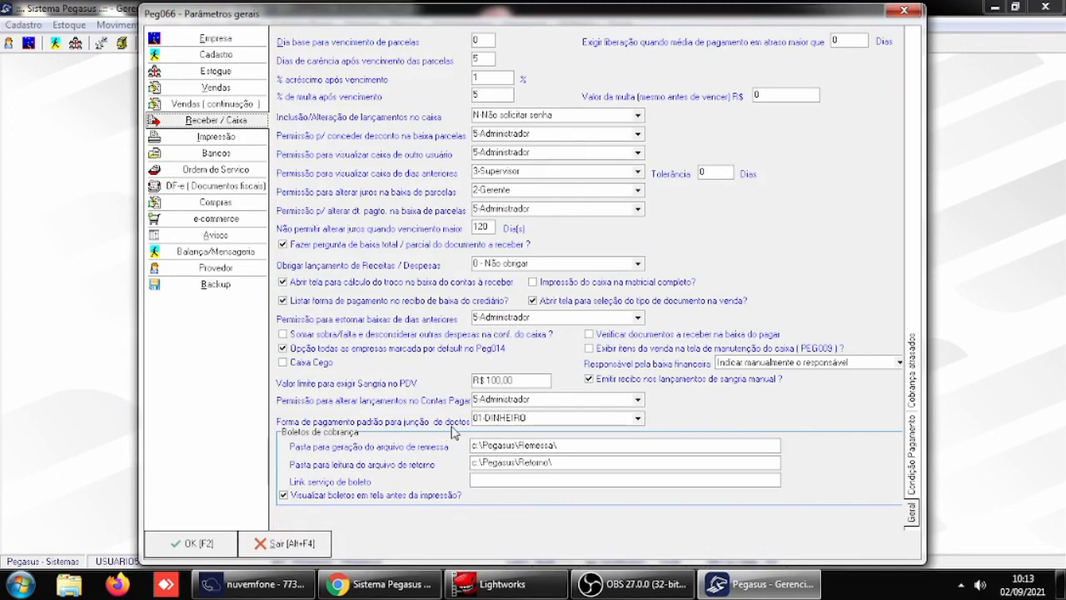
click(638, 418)
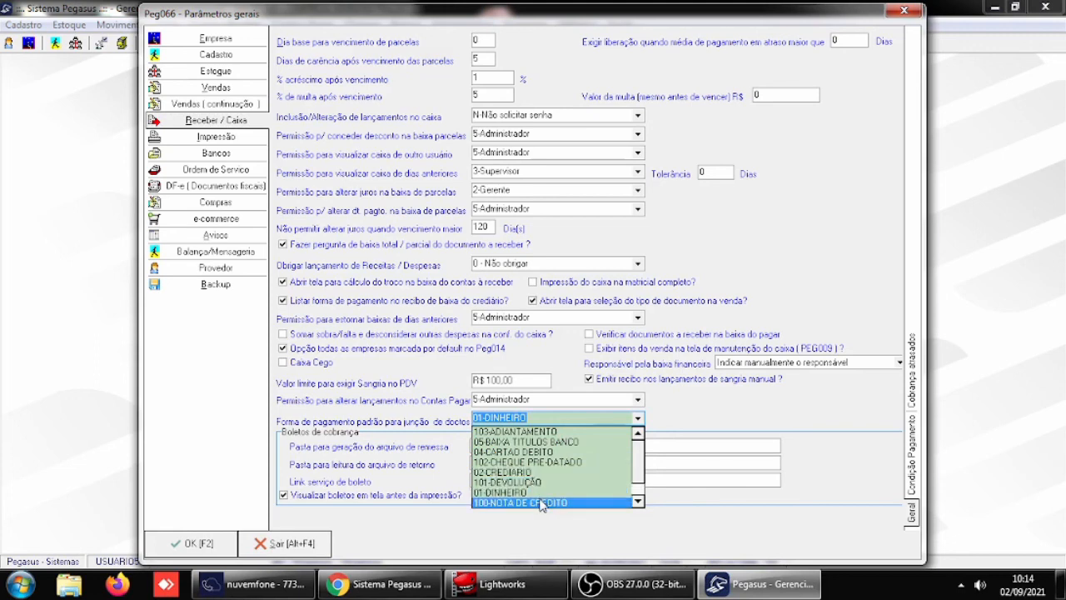
click(535, 417)
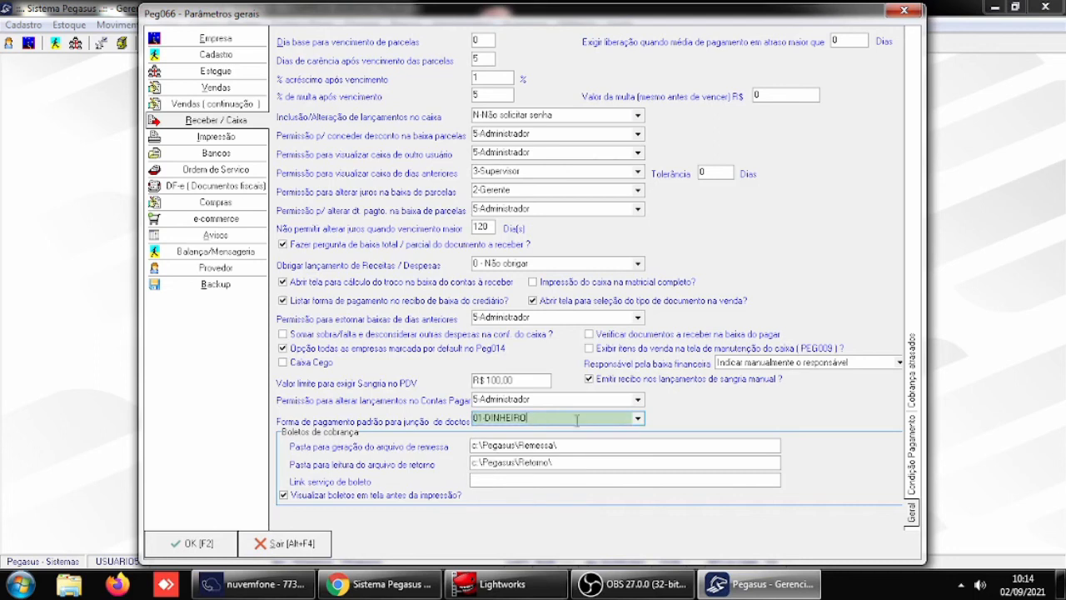
click(636, 418)
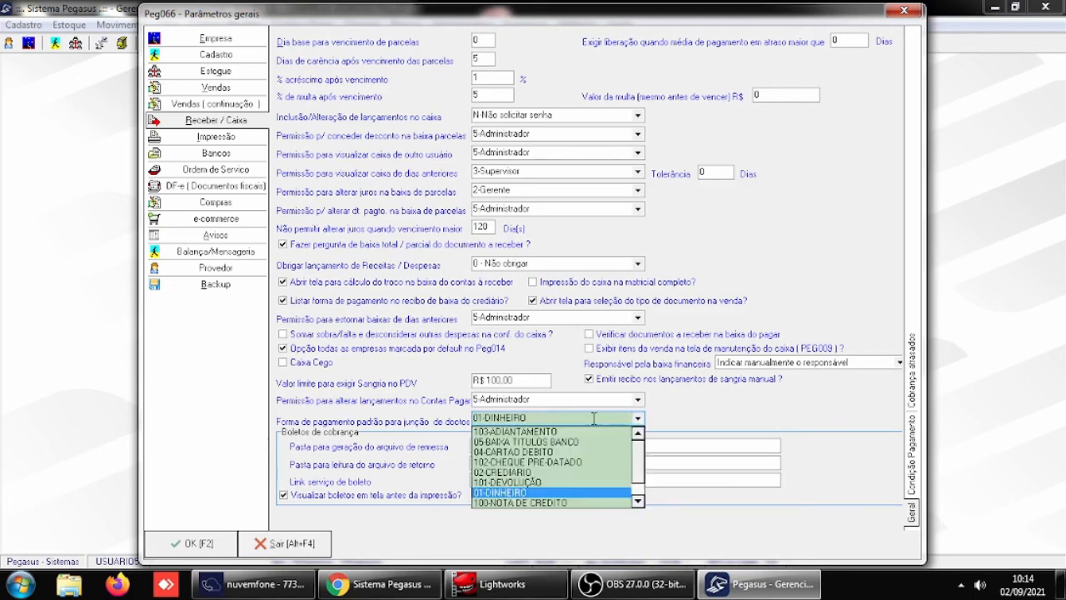
click(515, 432)
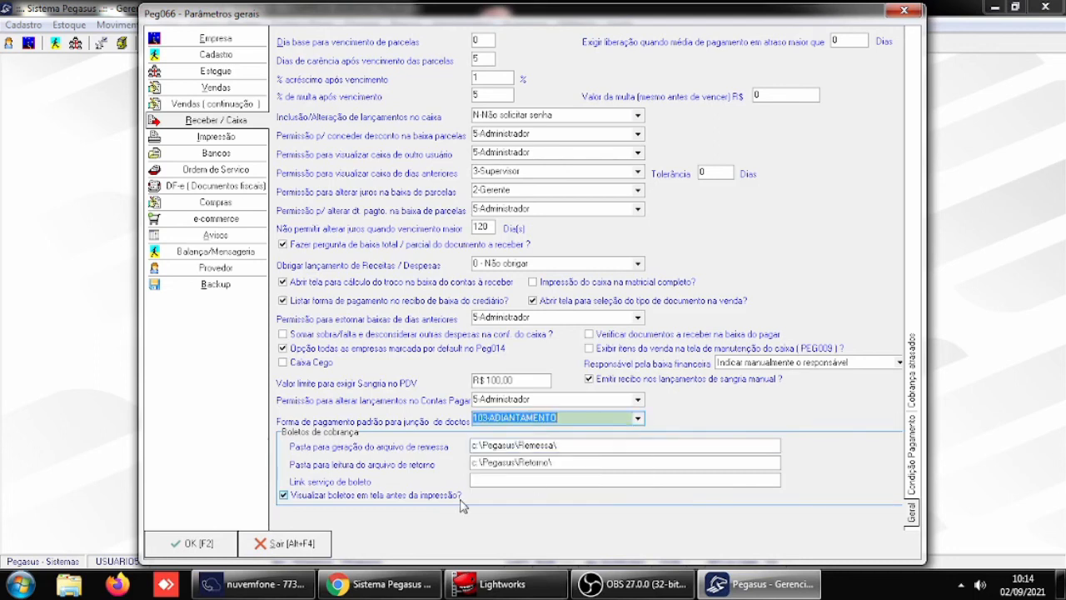
key(Tab)
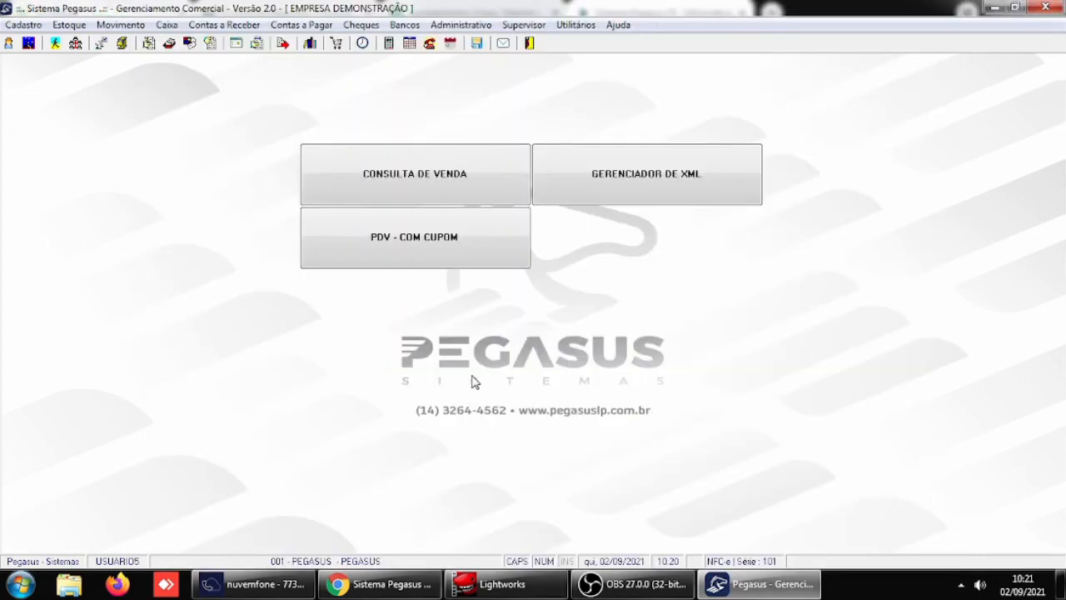
- Reopen the general parameters, examine the Boletos de cobrança settings under Receber / Caixa, and confirm the parameters
click(533, 26)
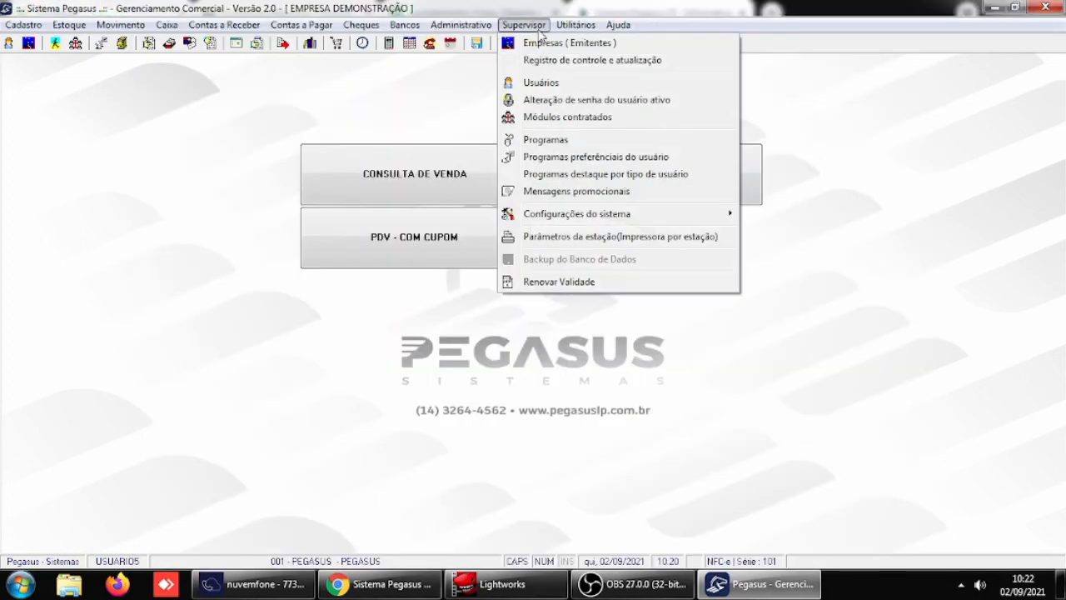
mouse_move(576, 219)
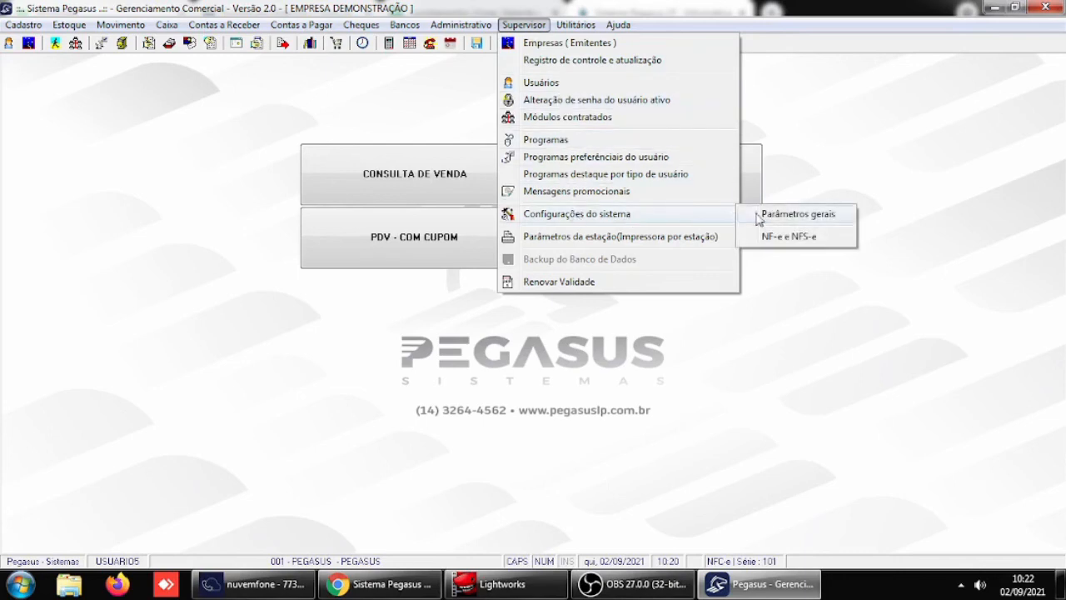
click(791, 215)
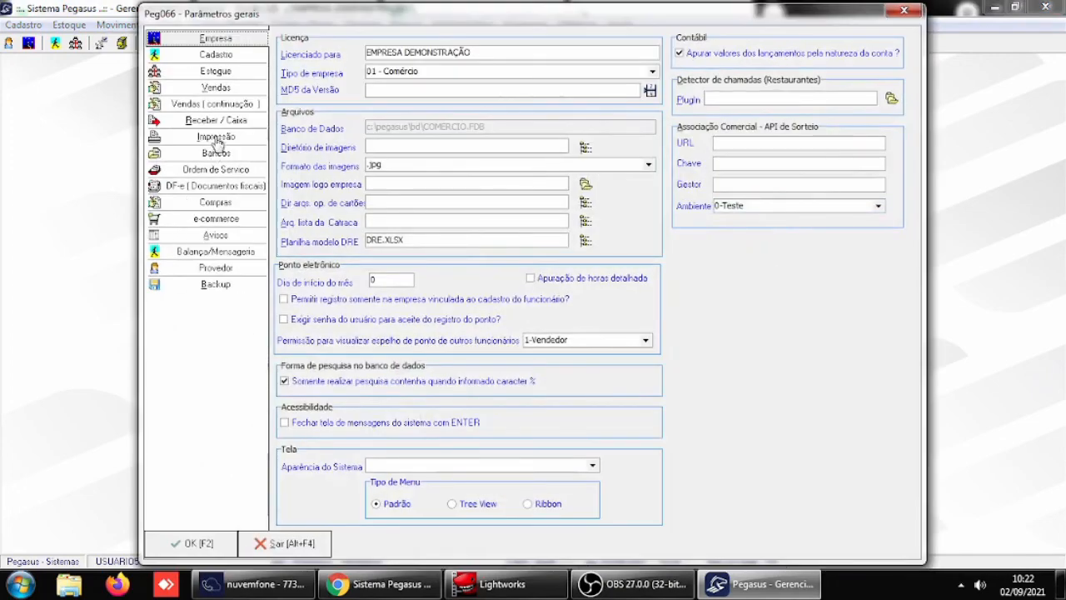
click(218, 122)
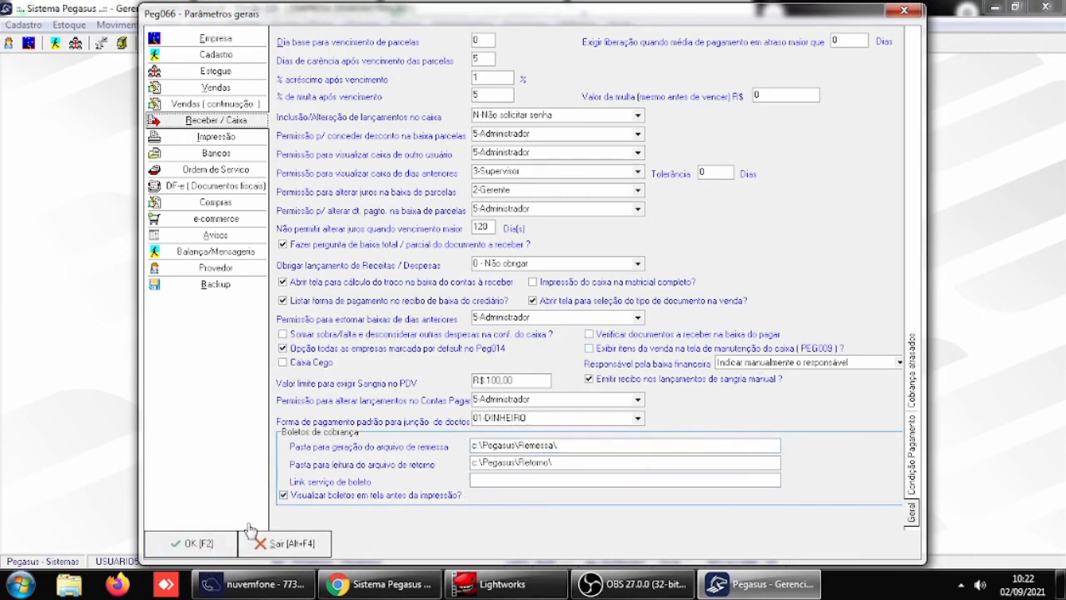
click(202, 546)
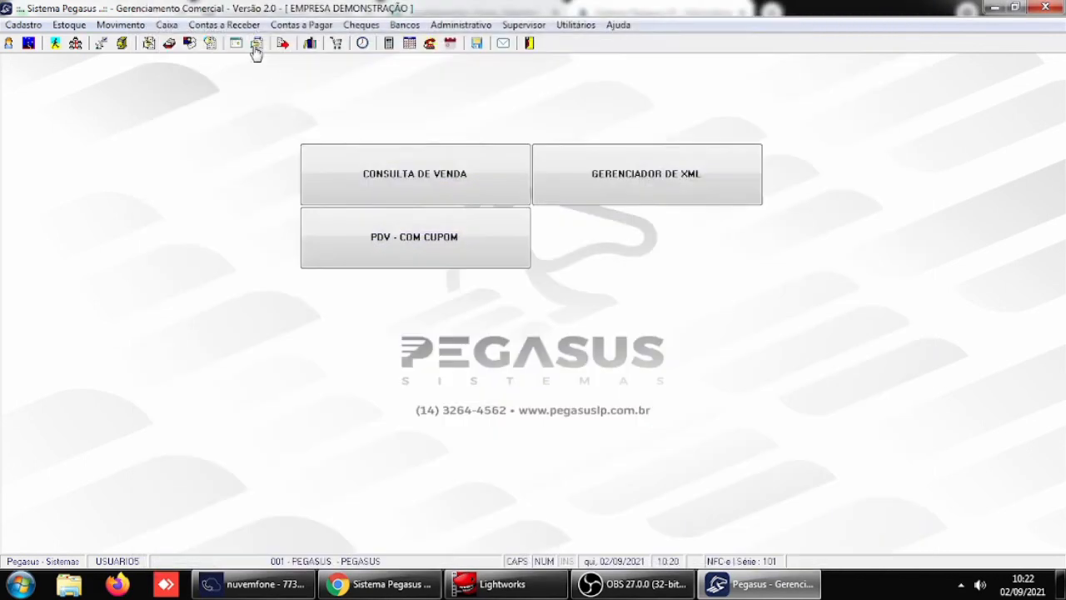
- Open the bank remittance file generation and list the boletos issued on 02/09/2021, including documents already generated
click(223, 24)
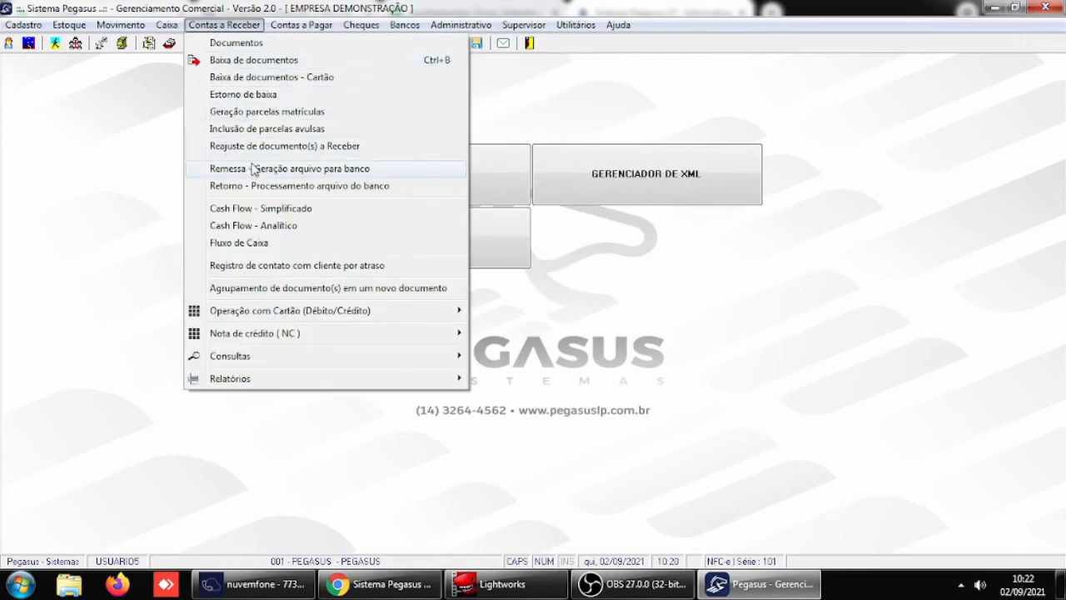
click(259, 169)
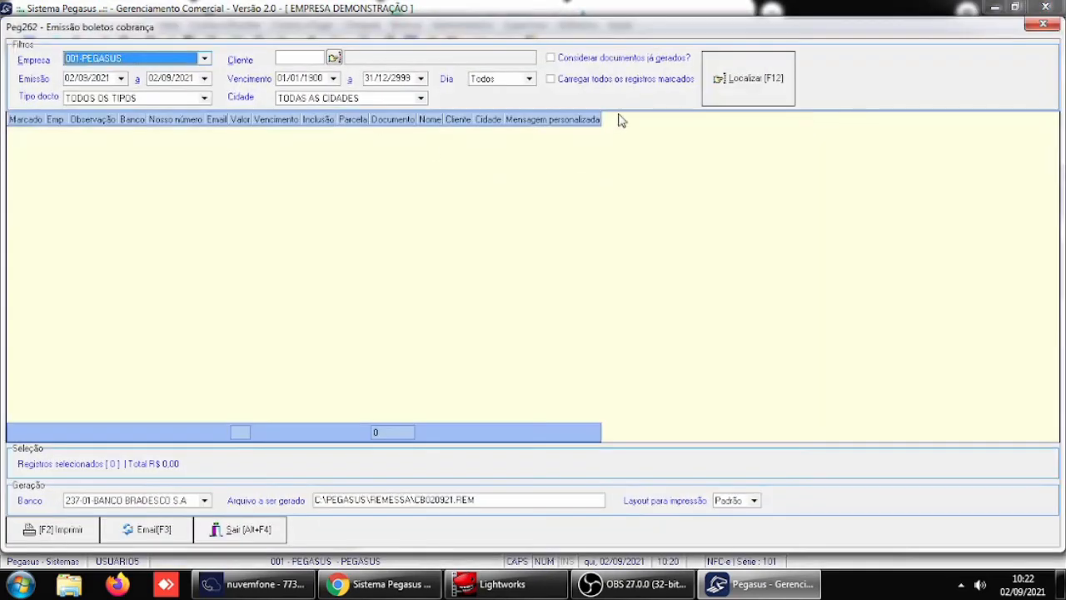
click(617, 65)
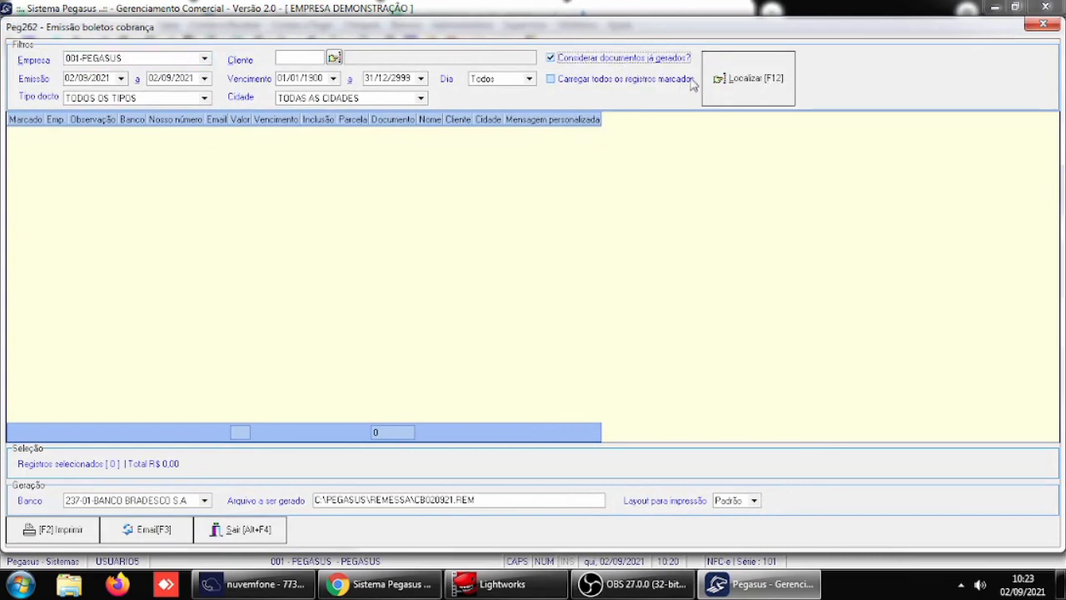
click(752, 79)
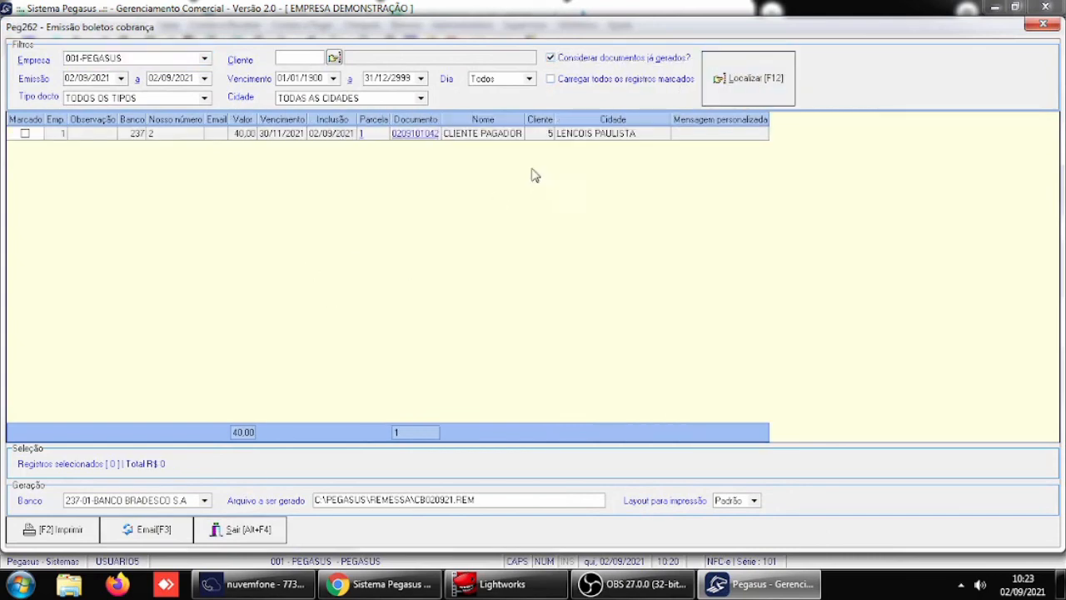
- Mark the listed Bradesco boleto, generate the remittance file CB020921.REM, and decline sending the boletos by email
click(26, 134)
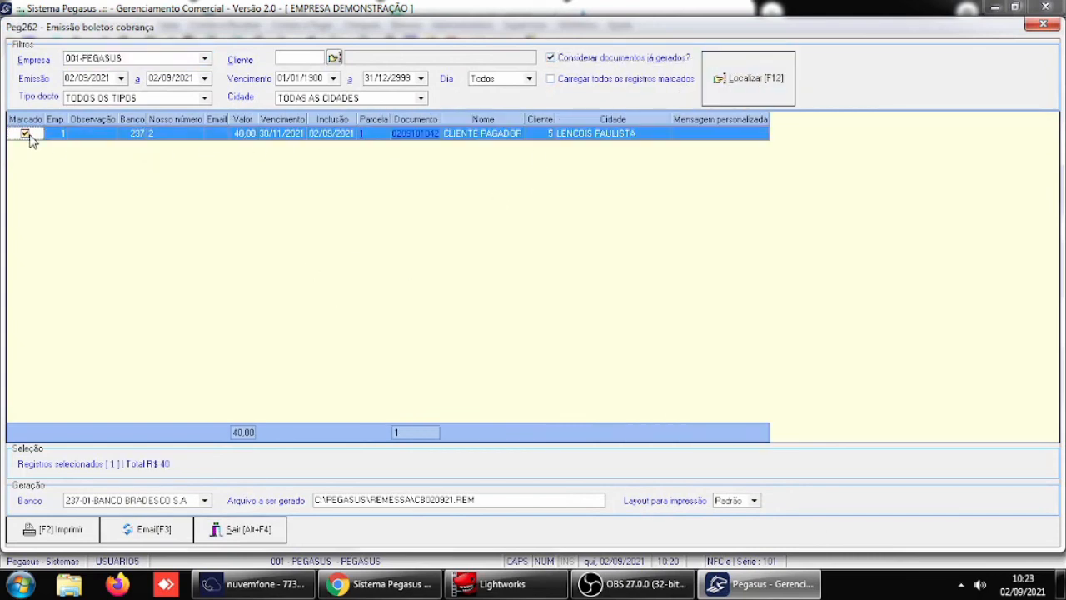
click(52, 529)
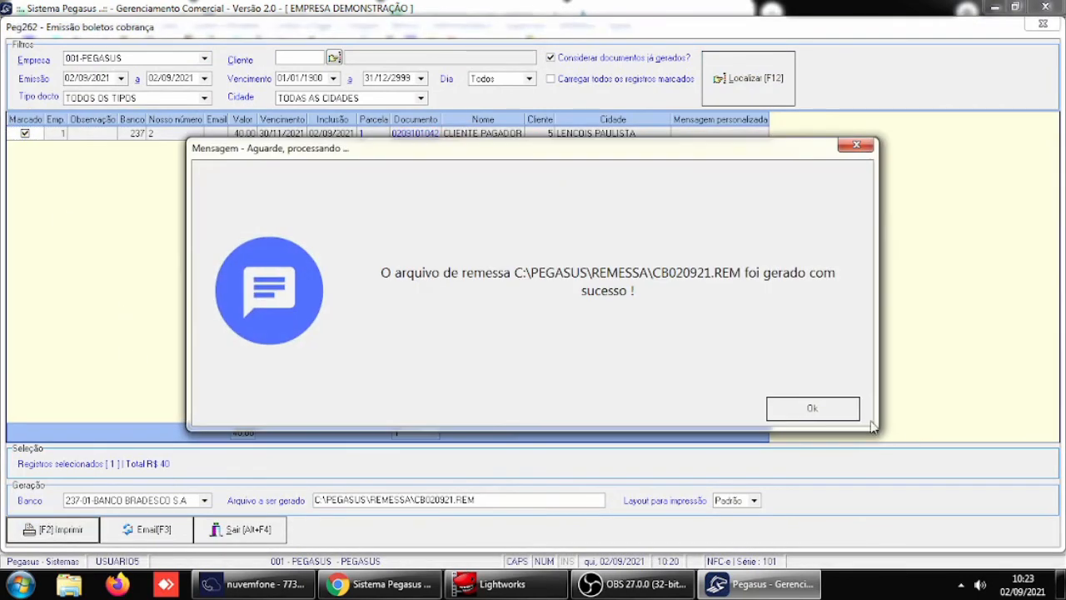
click(843, 414)
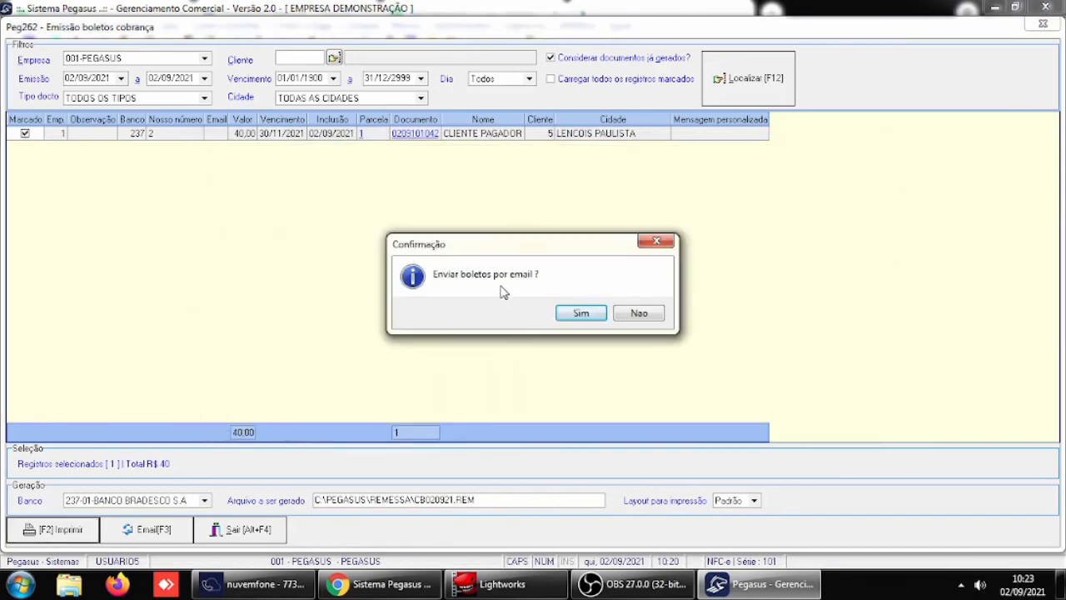
click(643, 314)
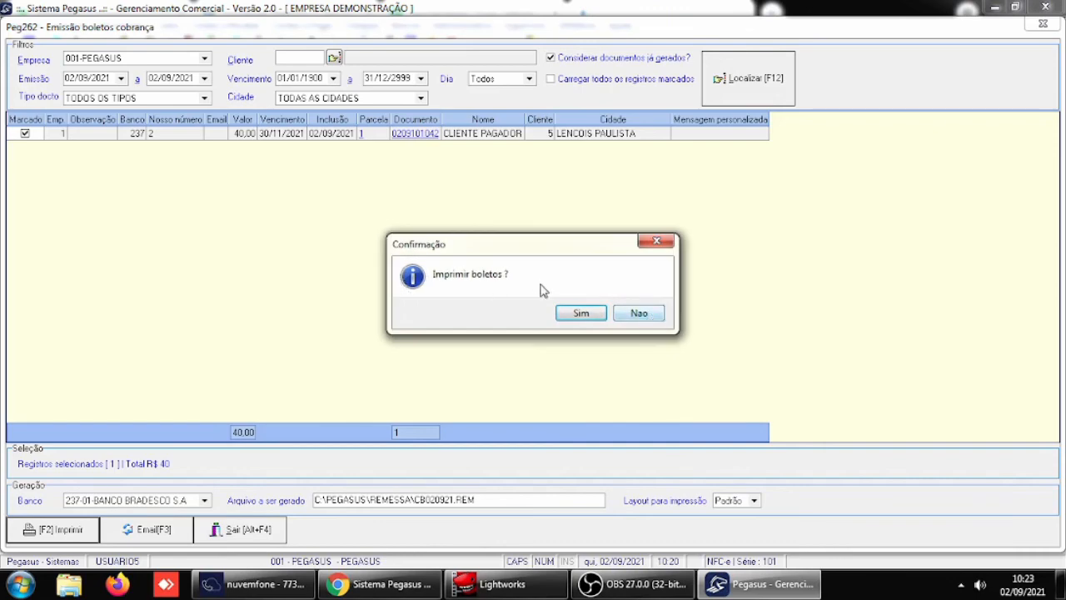
- Accept printing the boletos, examine the full boleto in the on-screen preview, and close the preview
click(598, 319)
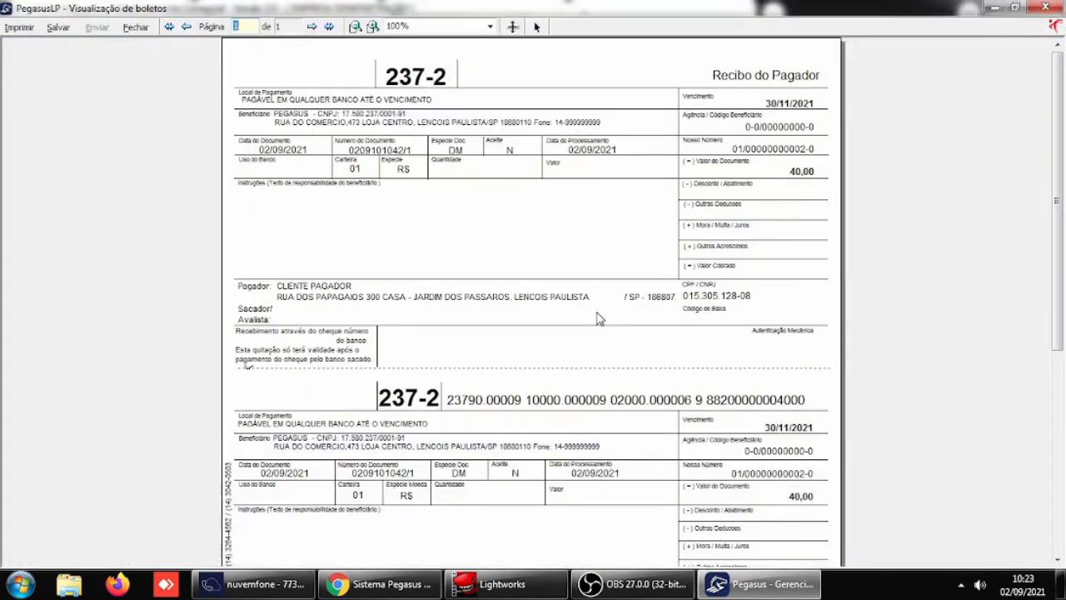
scroll(835, 225, down, 5)
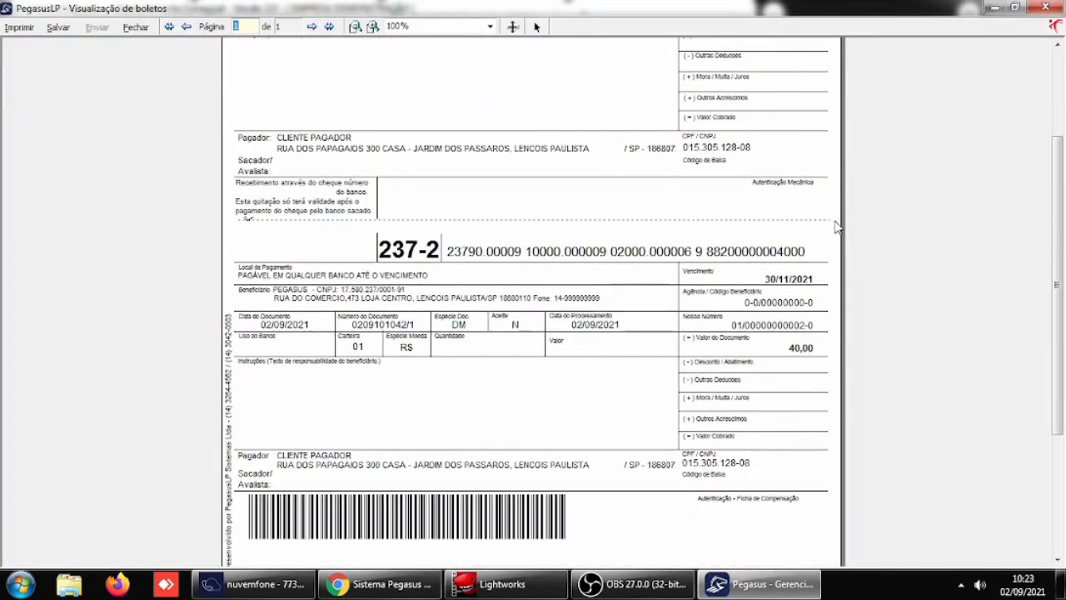
scroll(835, 232, down, 10)
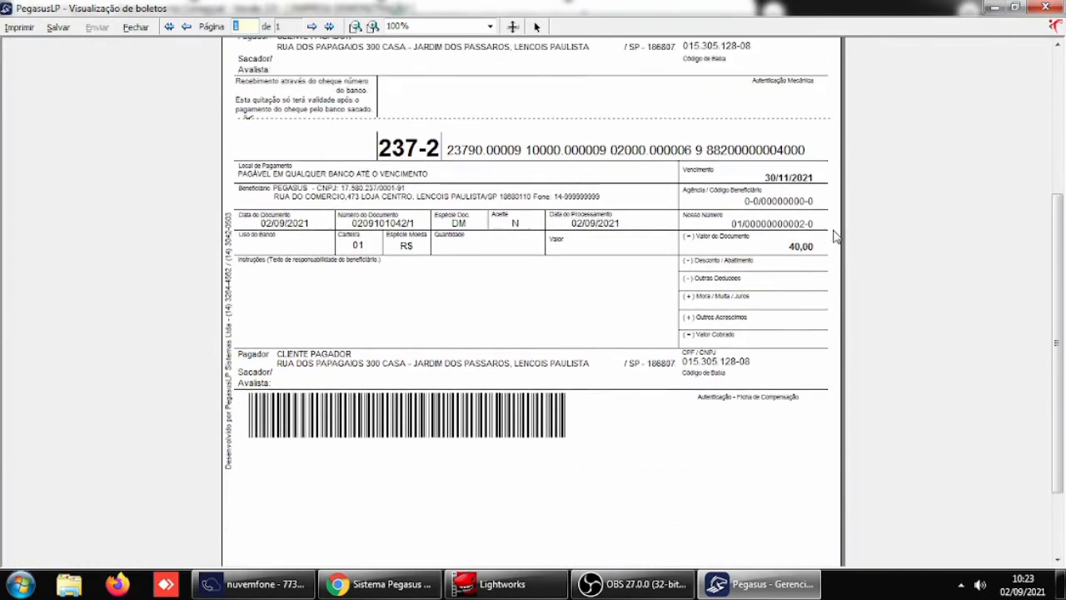
scroll(836, 236, up, 6)
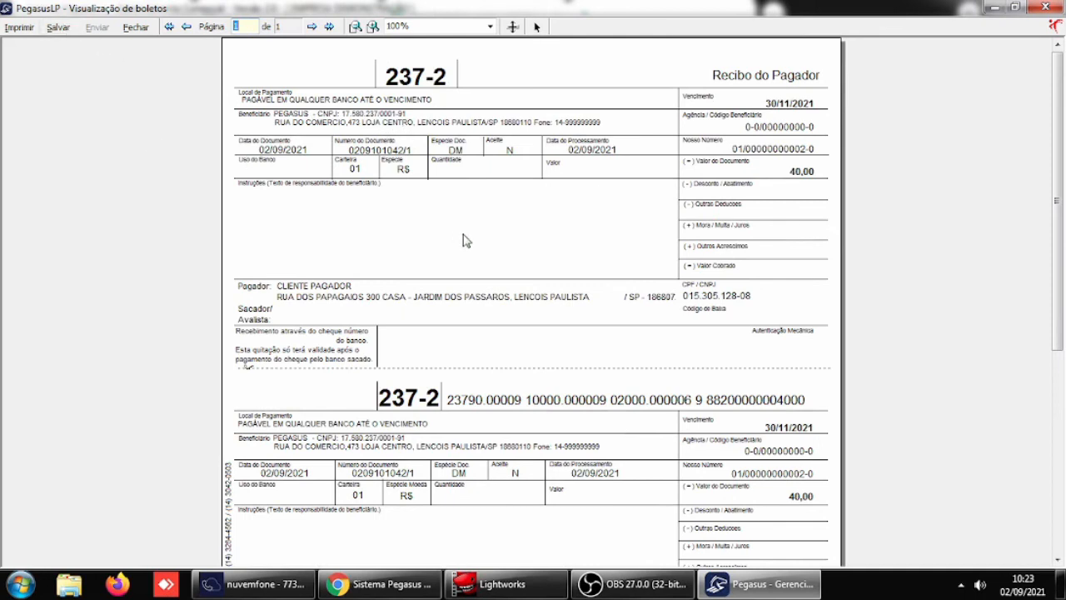
click(135, 27)
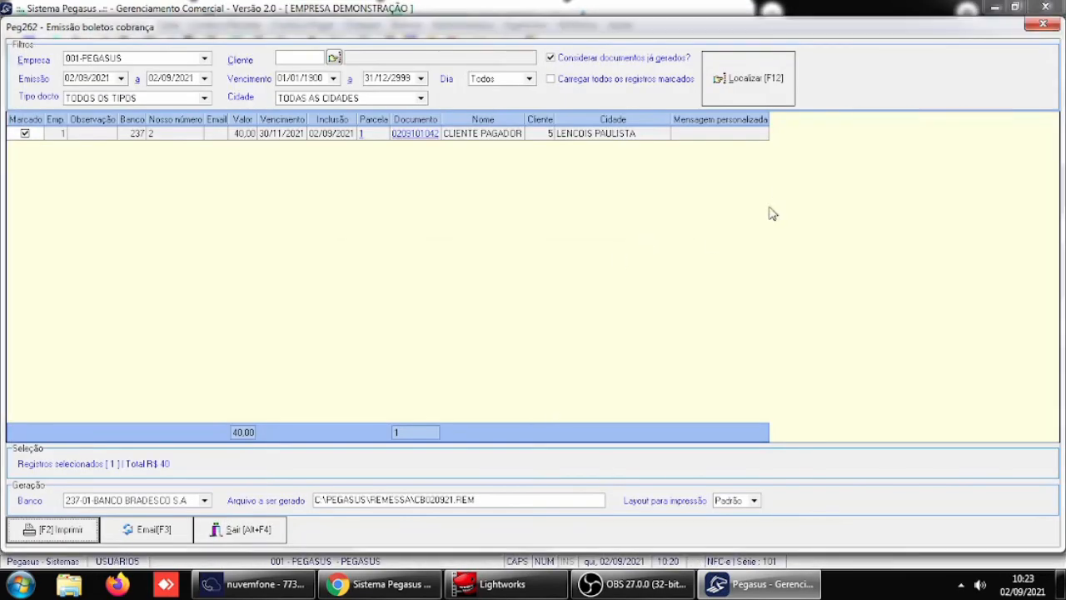
- Exit the boleto issuing screen and open the Receber / Caixa section of the general parameters
click(260, 530)
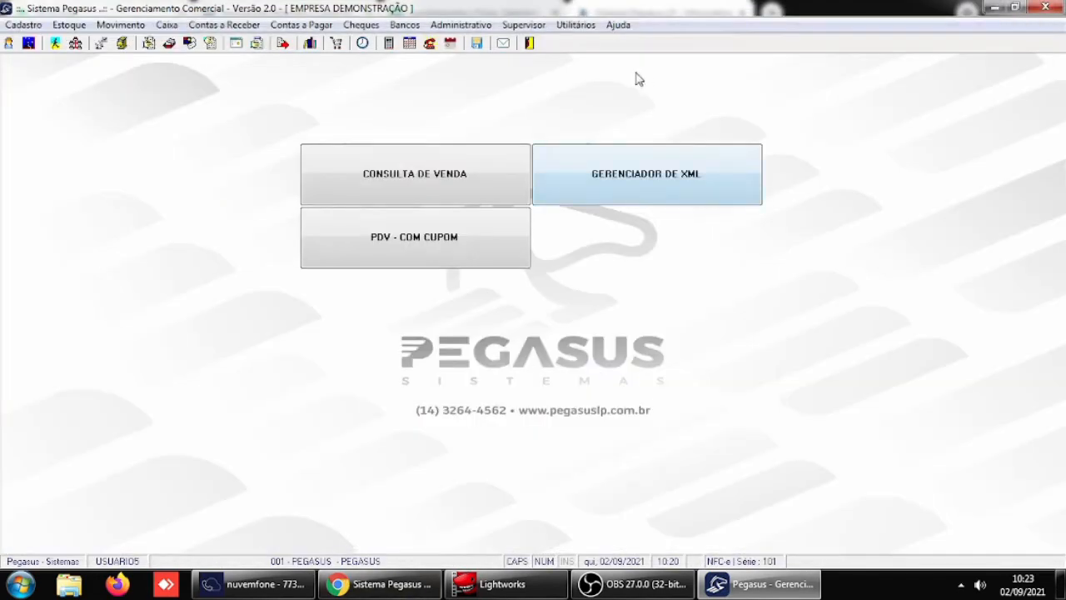
click(523, 24)
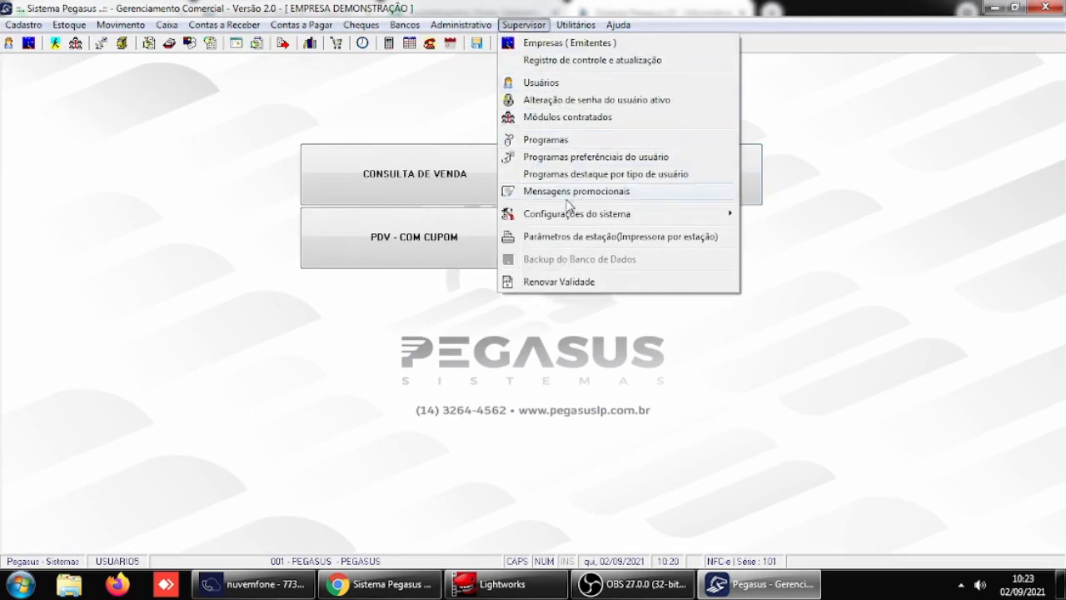
mouse_move(572, 219)
click(783, 216)
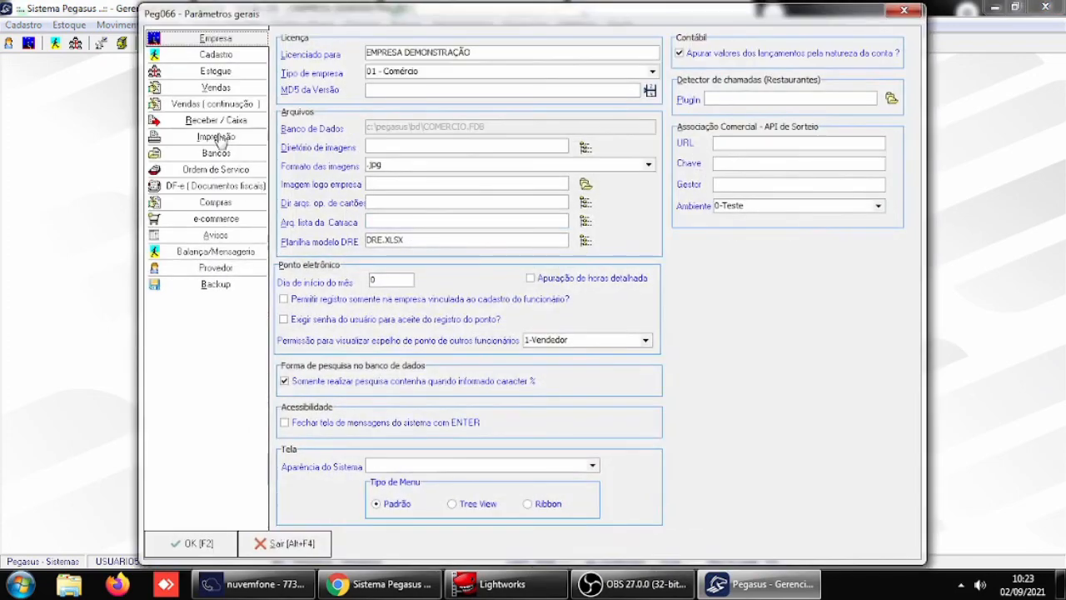
click(219, 121)
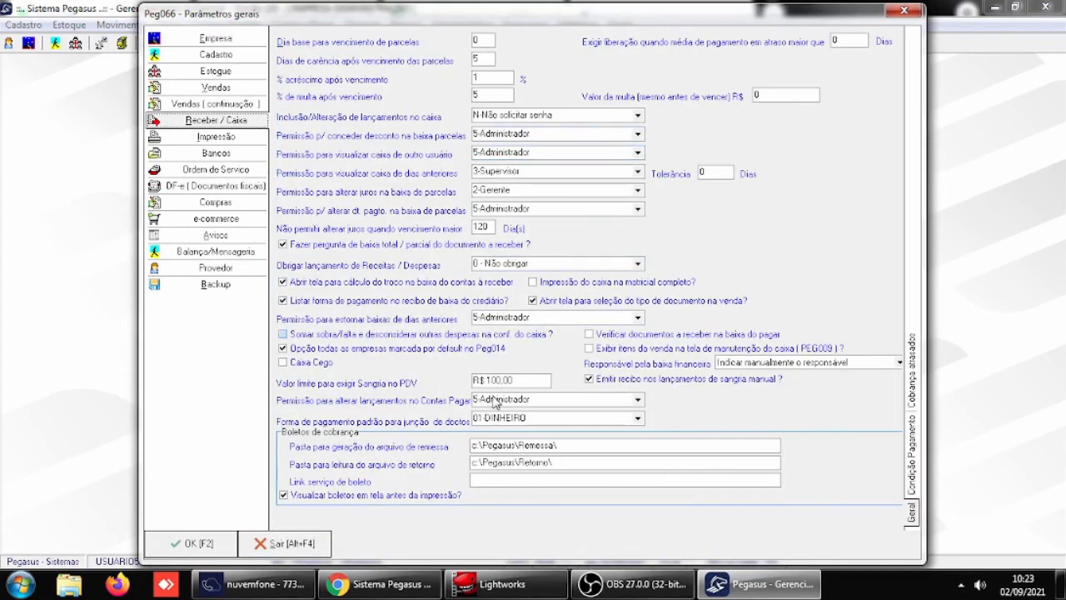